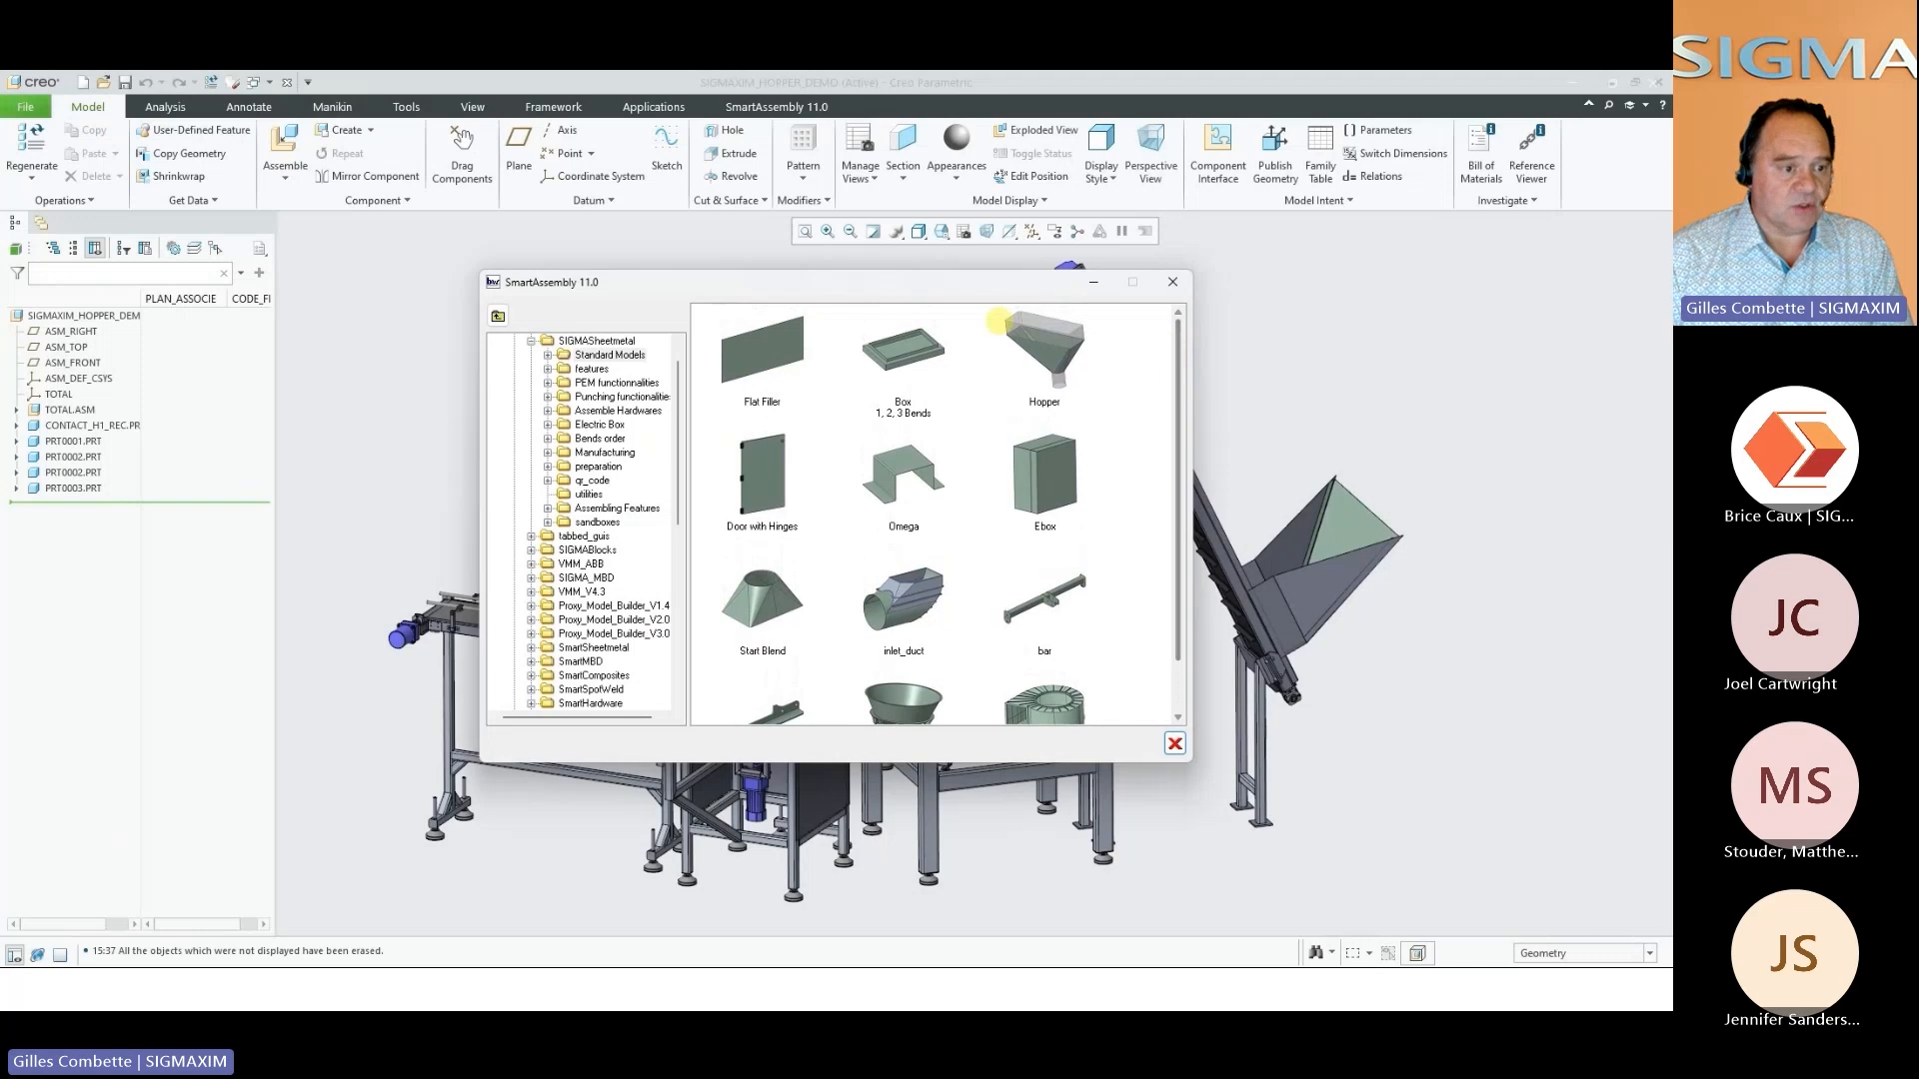
Start a sheet metal Box model with one bend for the current assembly
double_click(912, 337)
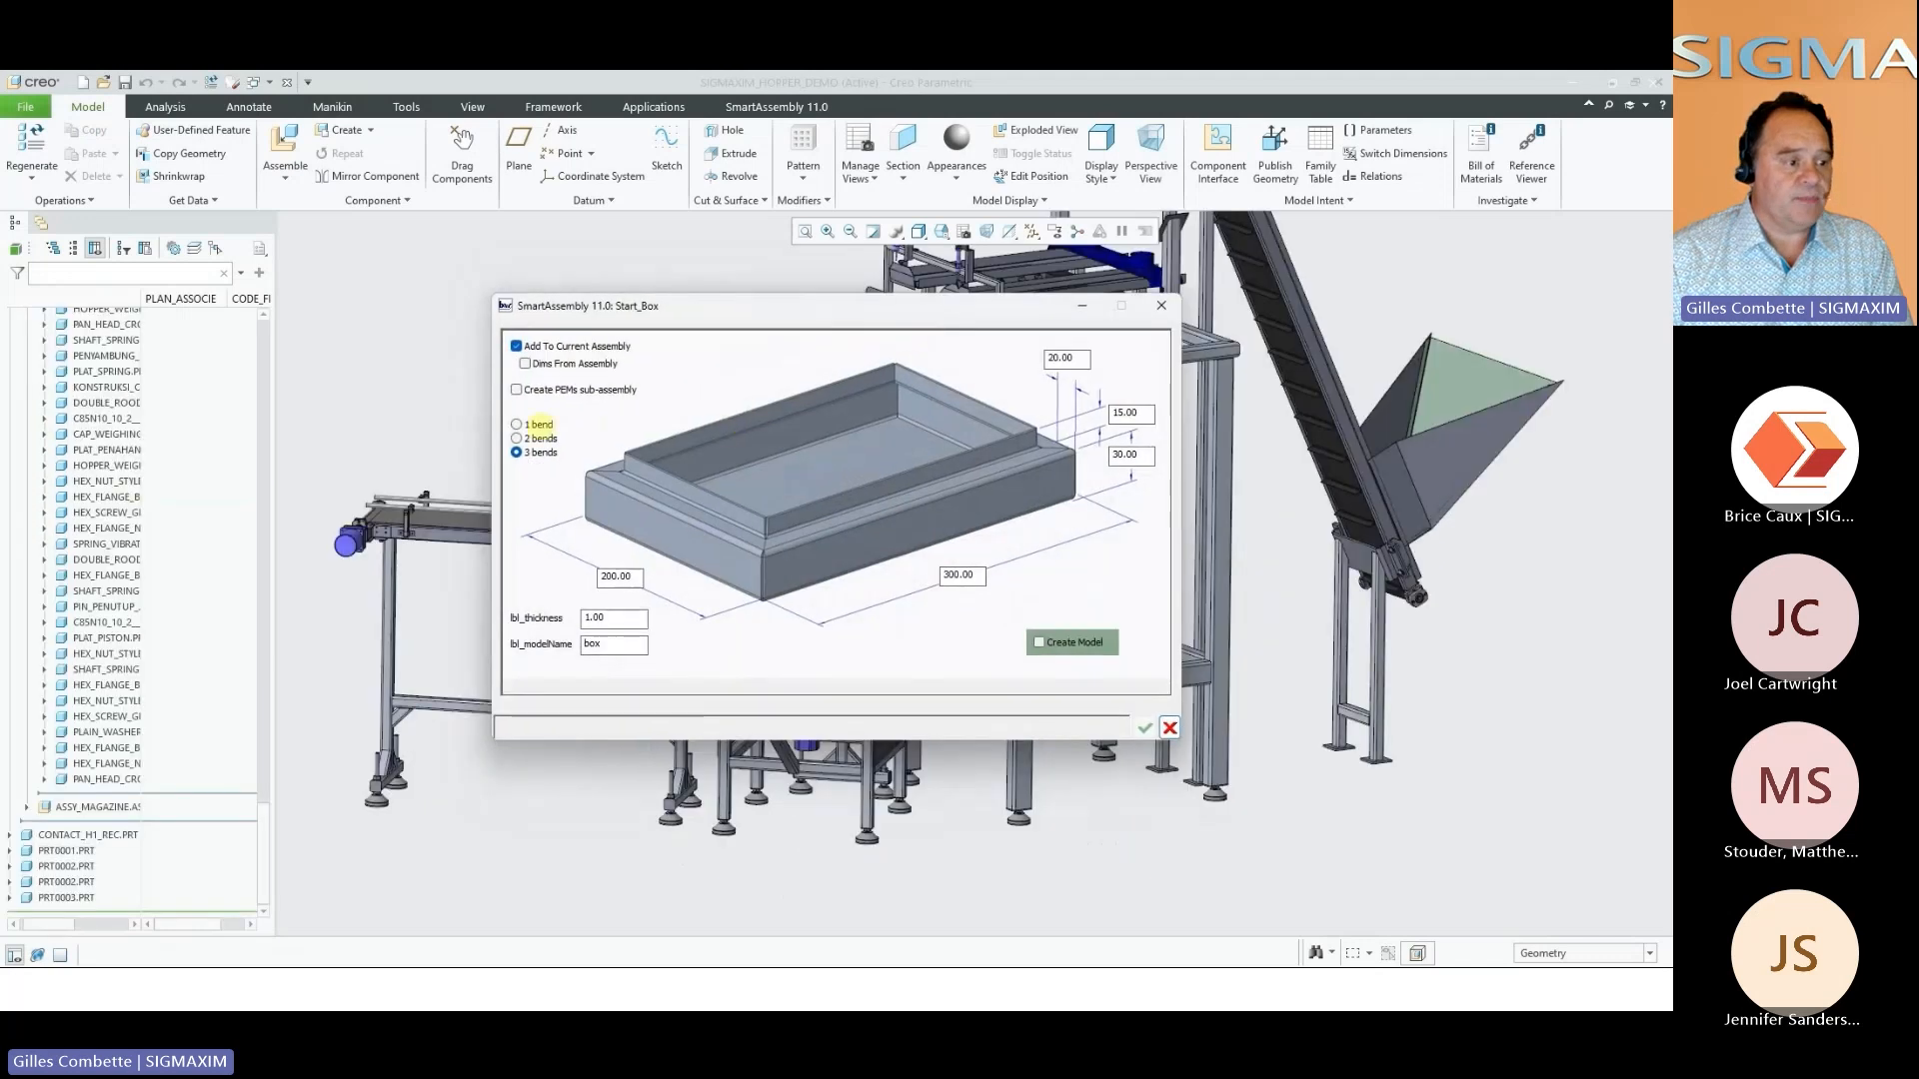
left_click(538, 437)
left_click(537, 424)
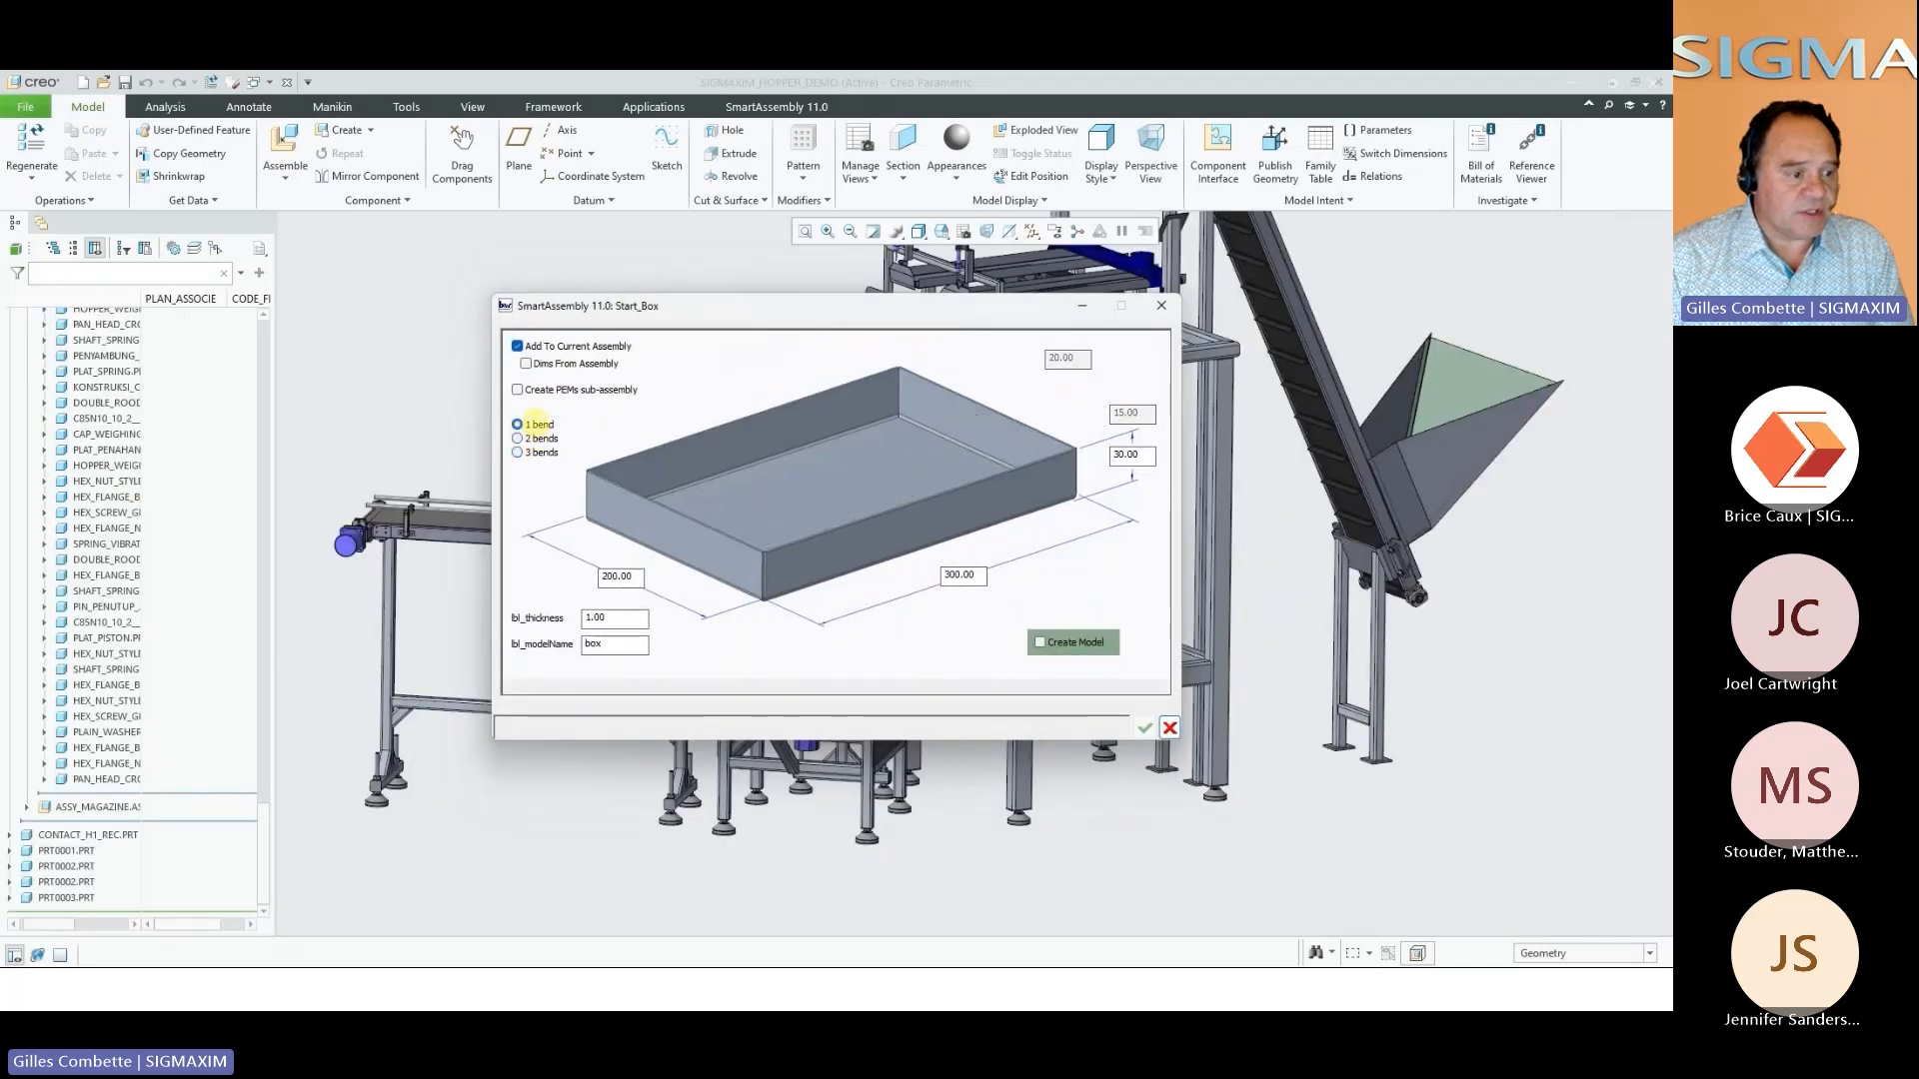
Take the box's dimensions from the tall machine frame's opening, using the lower crossbar's front and inside bottom surfaces, and accept the clearances
left_click(1073, 643)
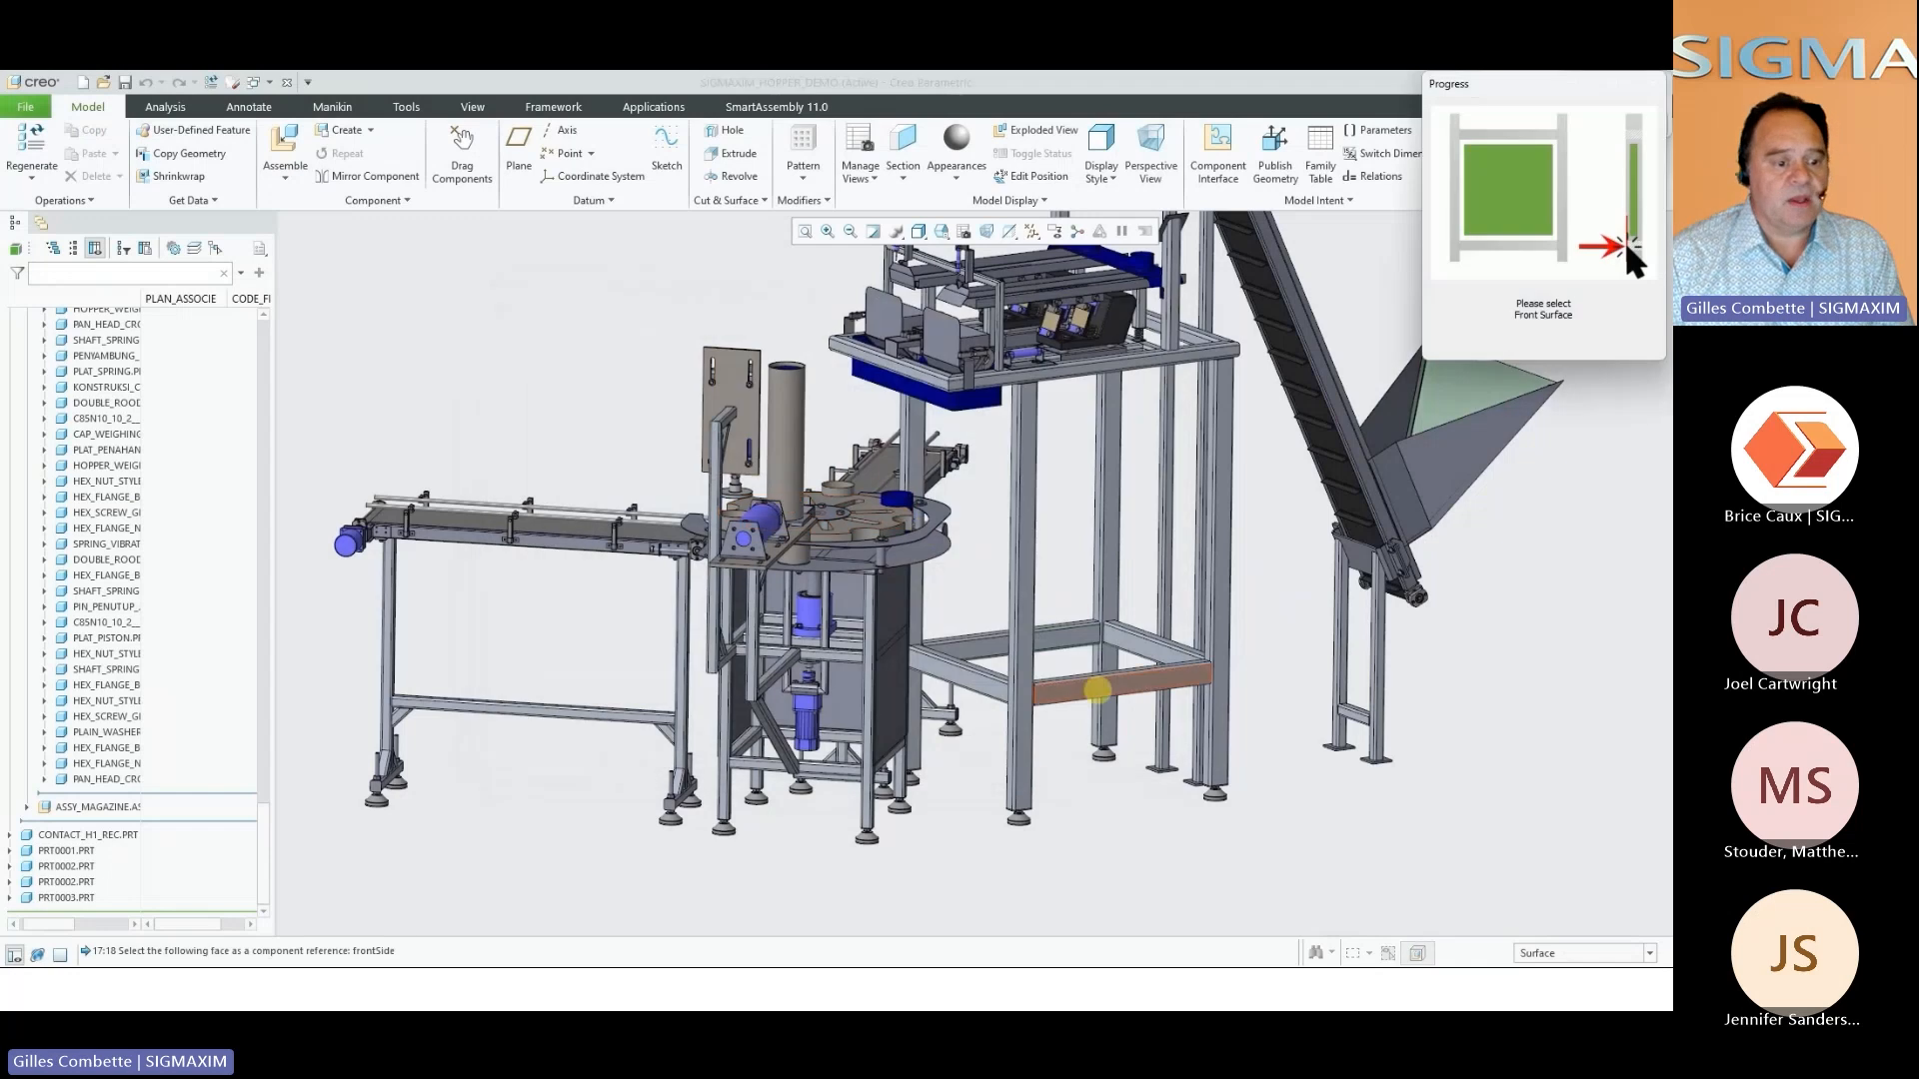
middle_click_drag(1071, 659, 1042, 697)
scroll(1042, 697, "down", 3)
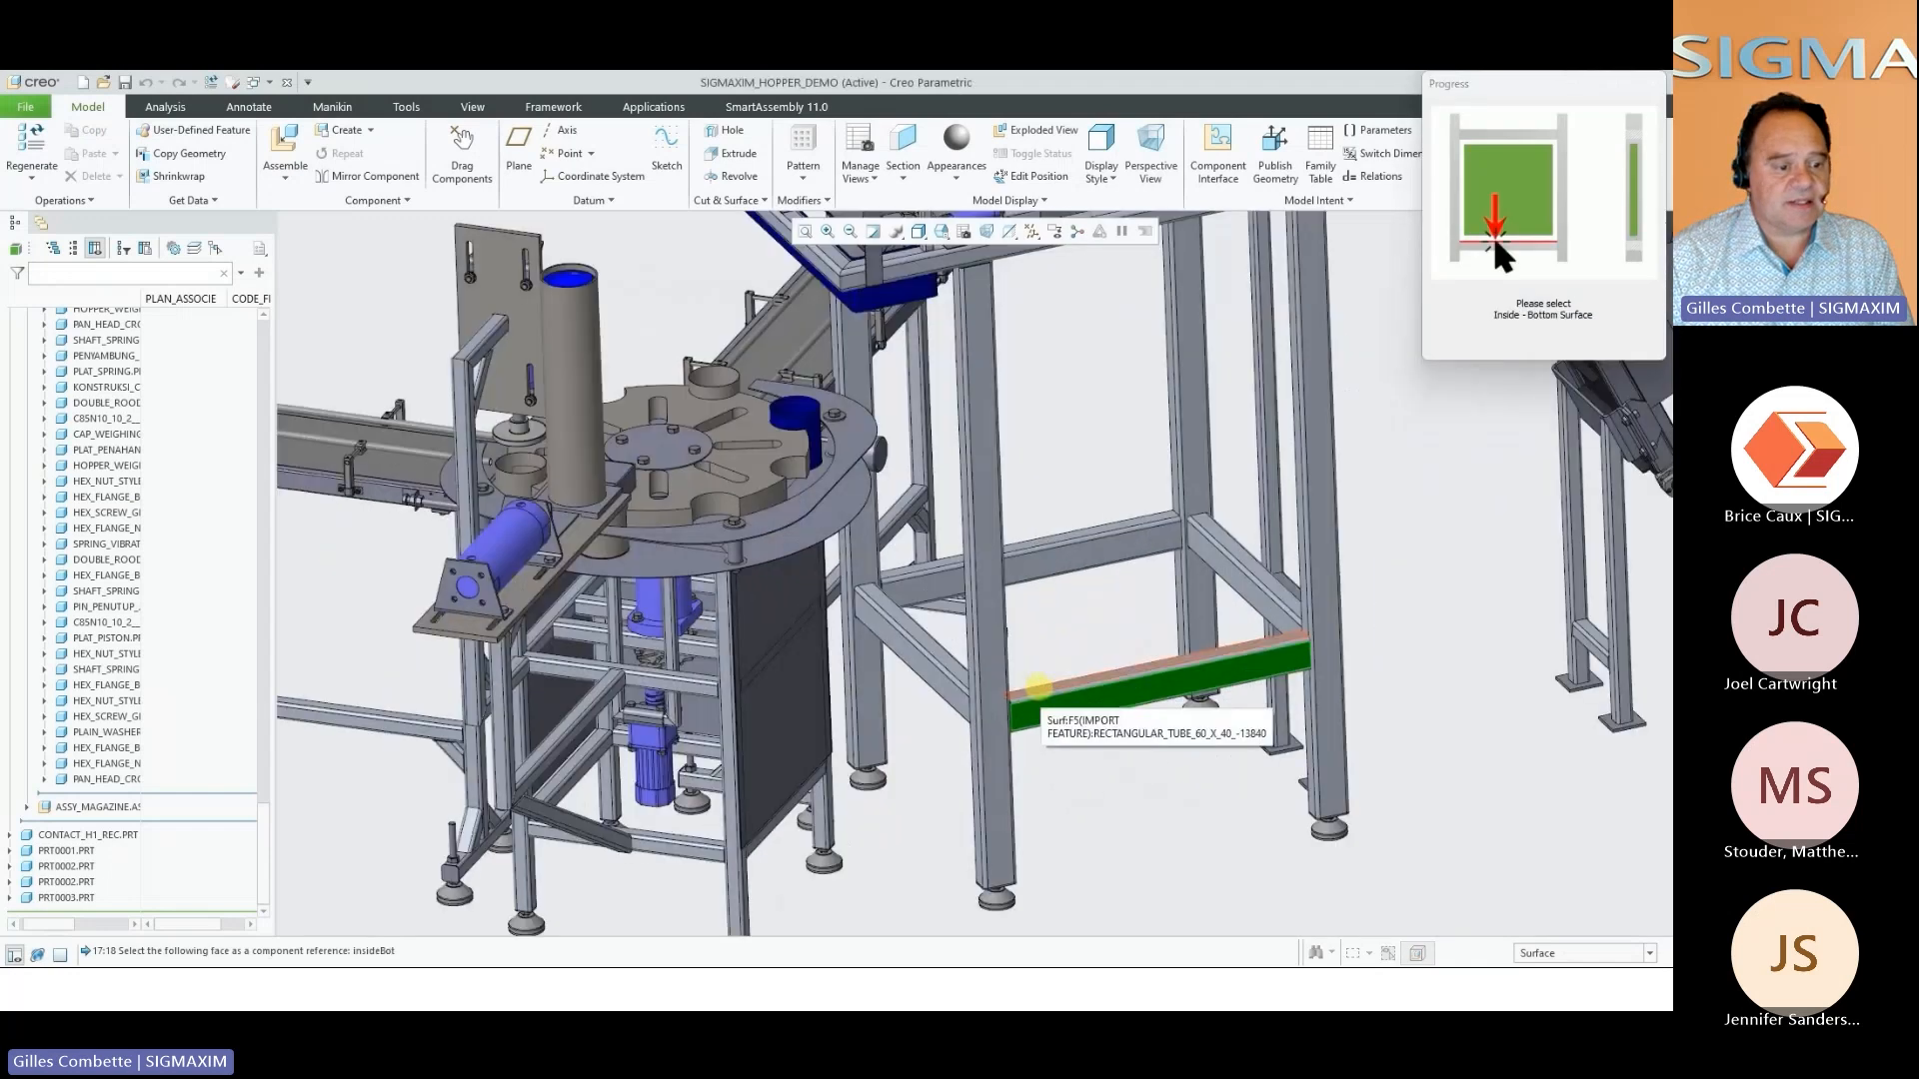
left_click(1041, 687)
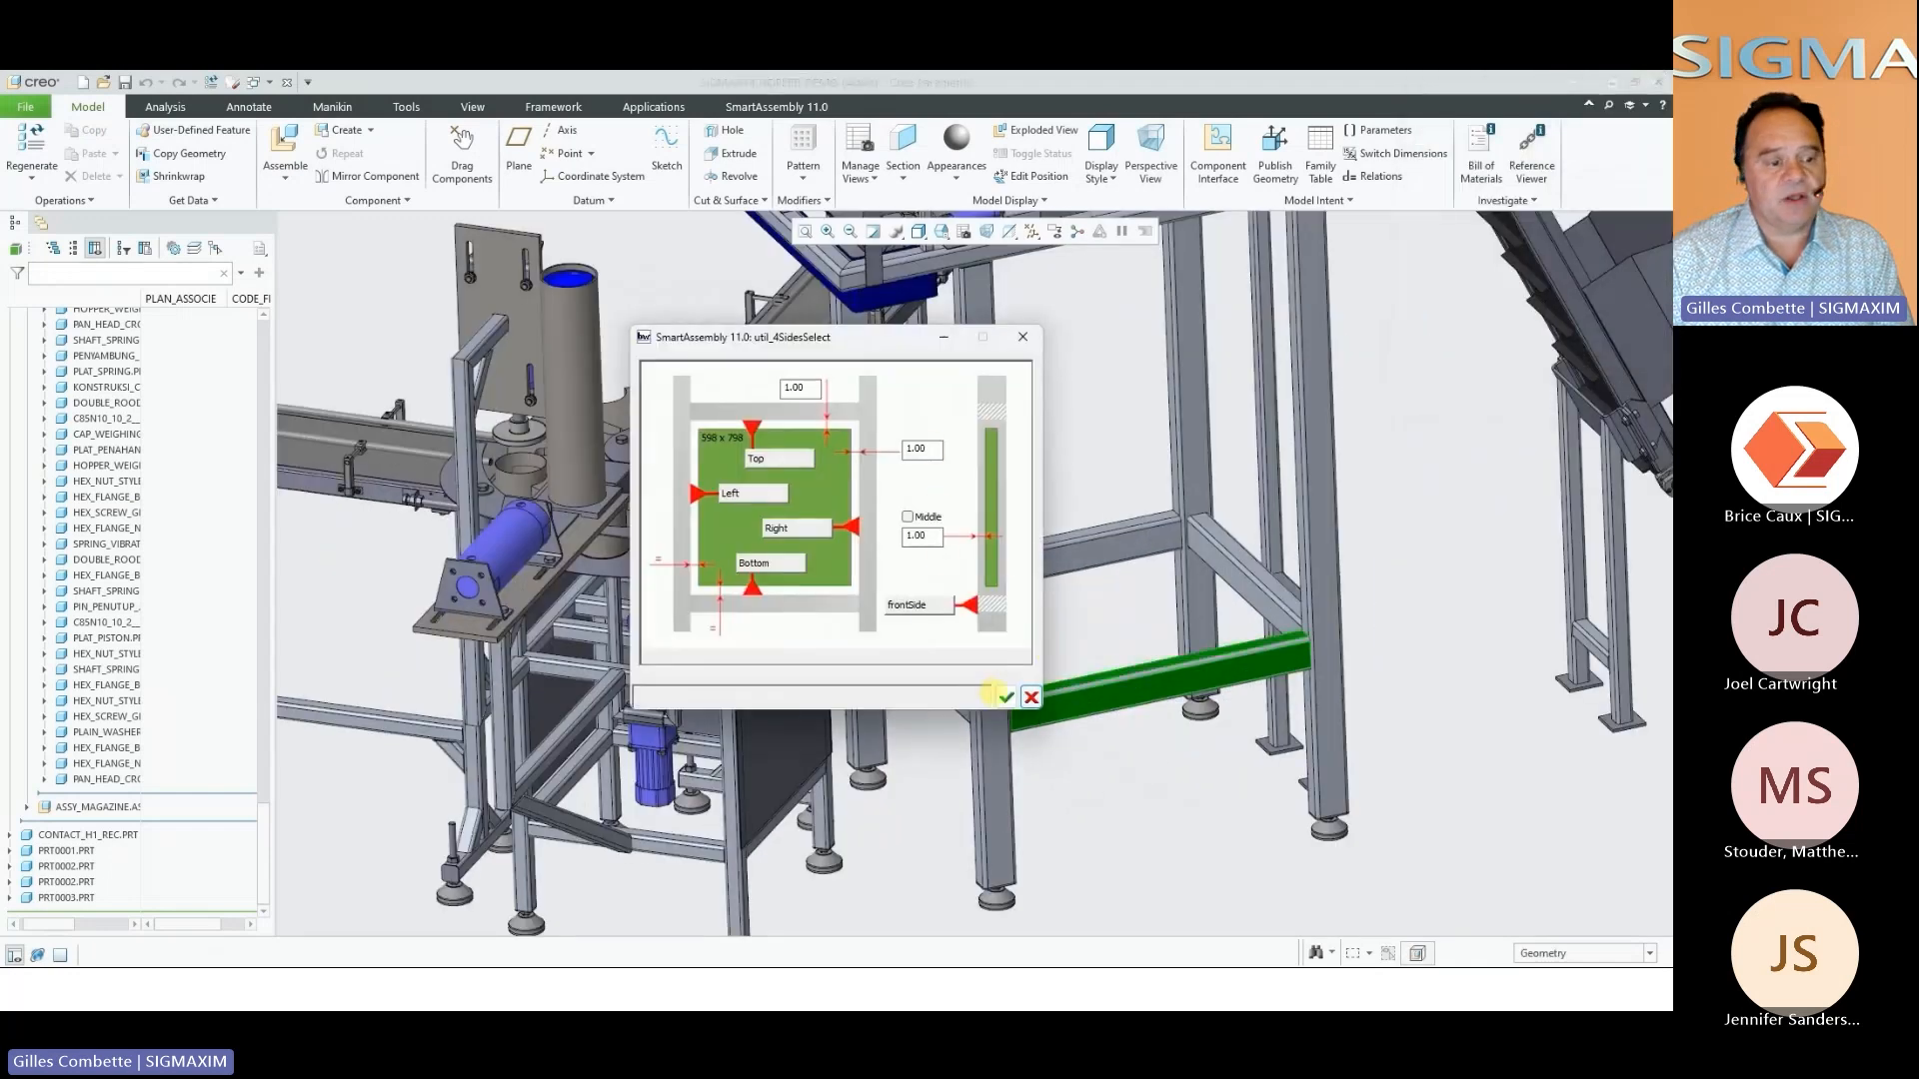
left_click(1005, 697)
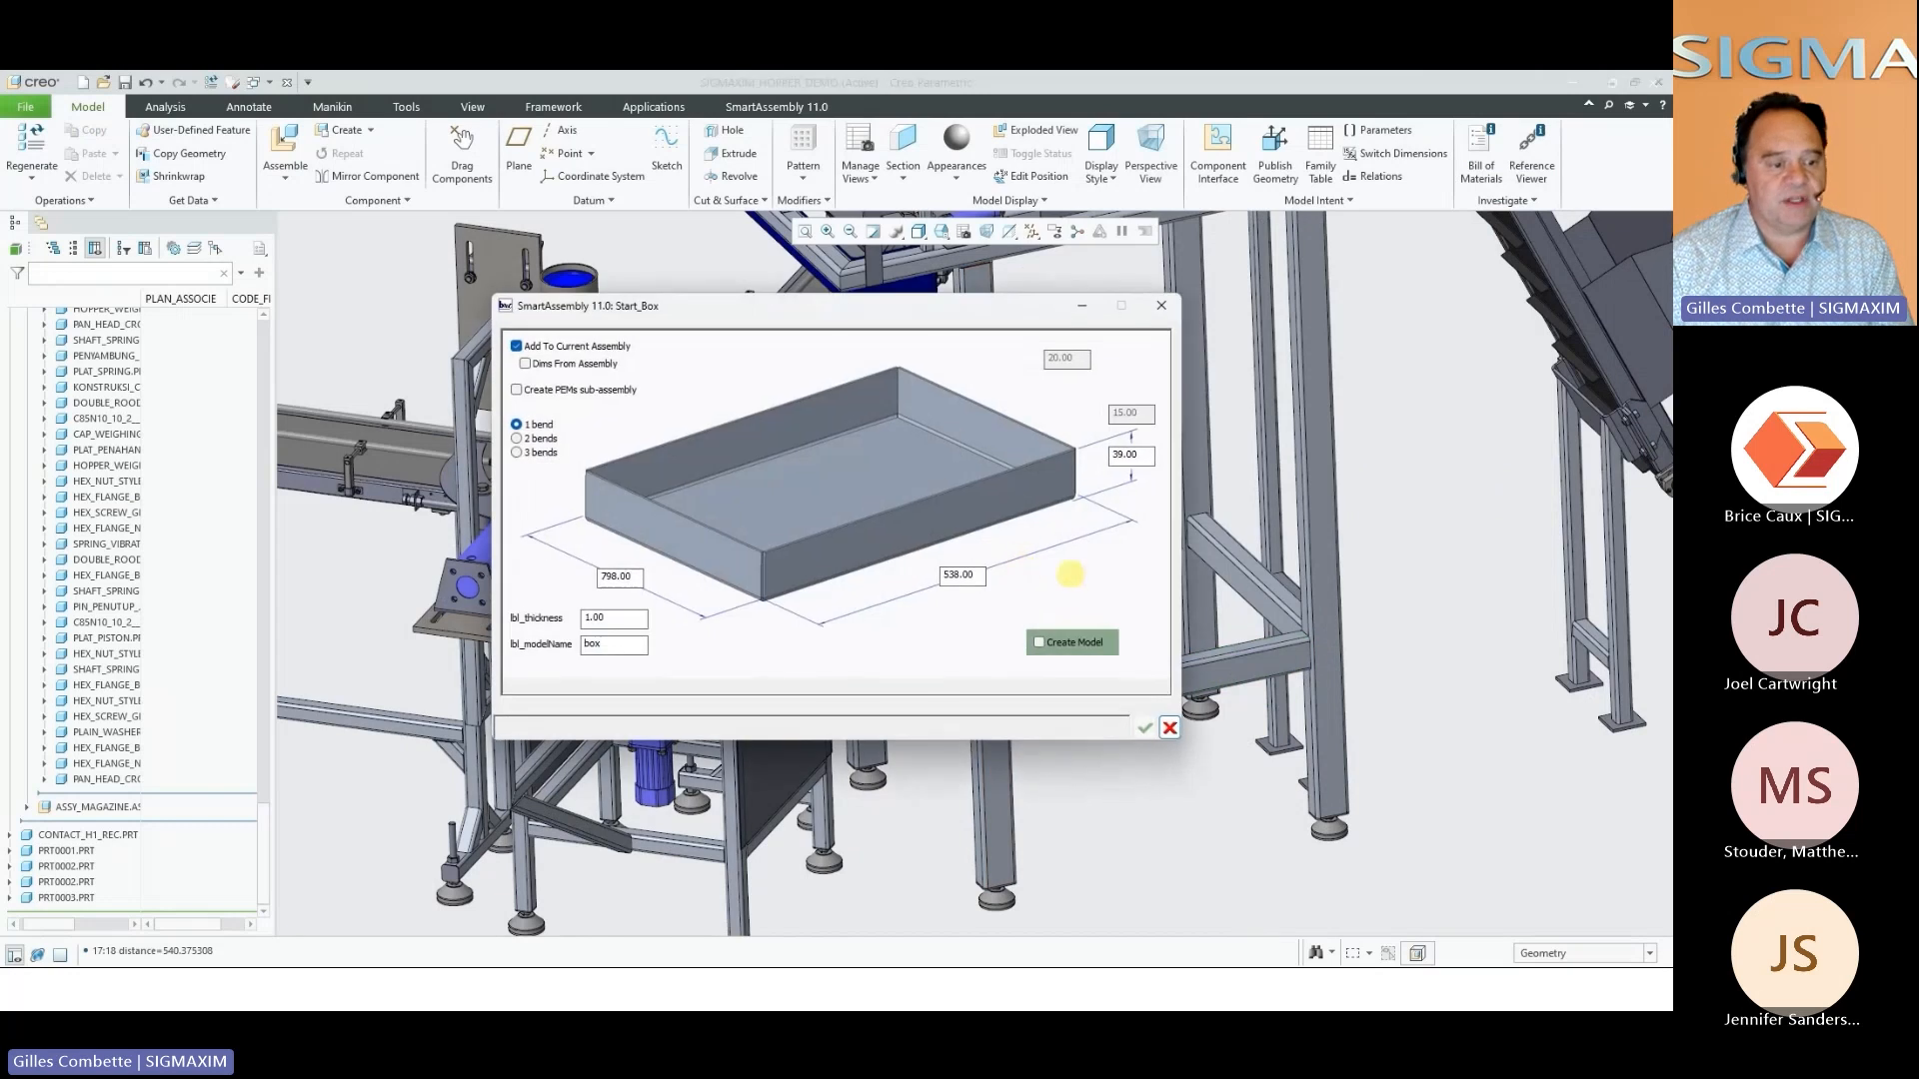
Set the box height to 35 and create the model in the tall frame's sub-assembly
double_click(1137, 455)
type("35")
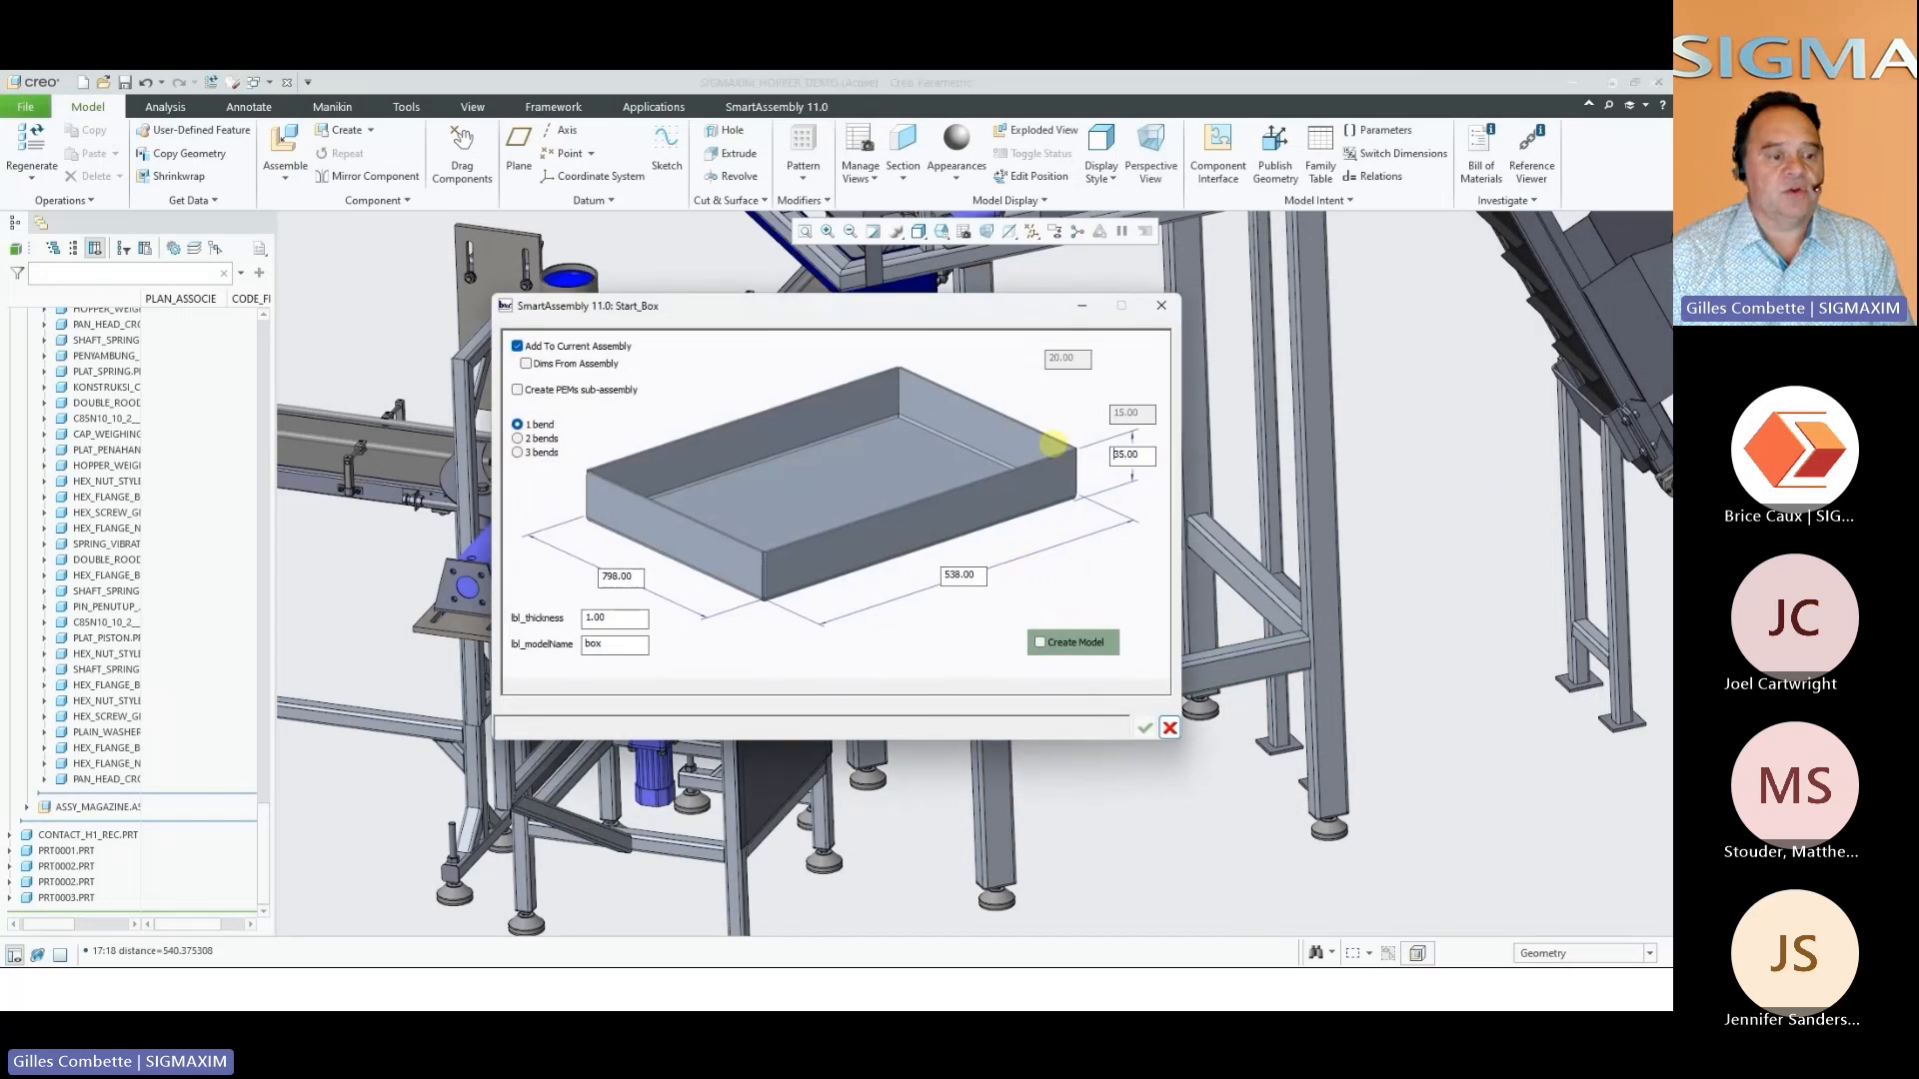
left_click(1067, 643)
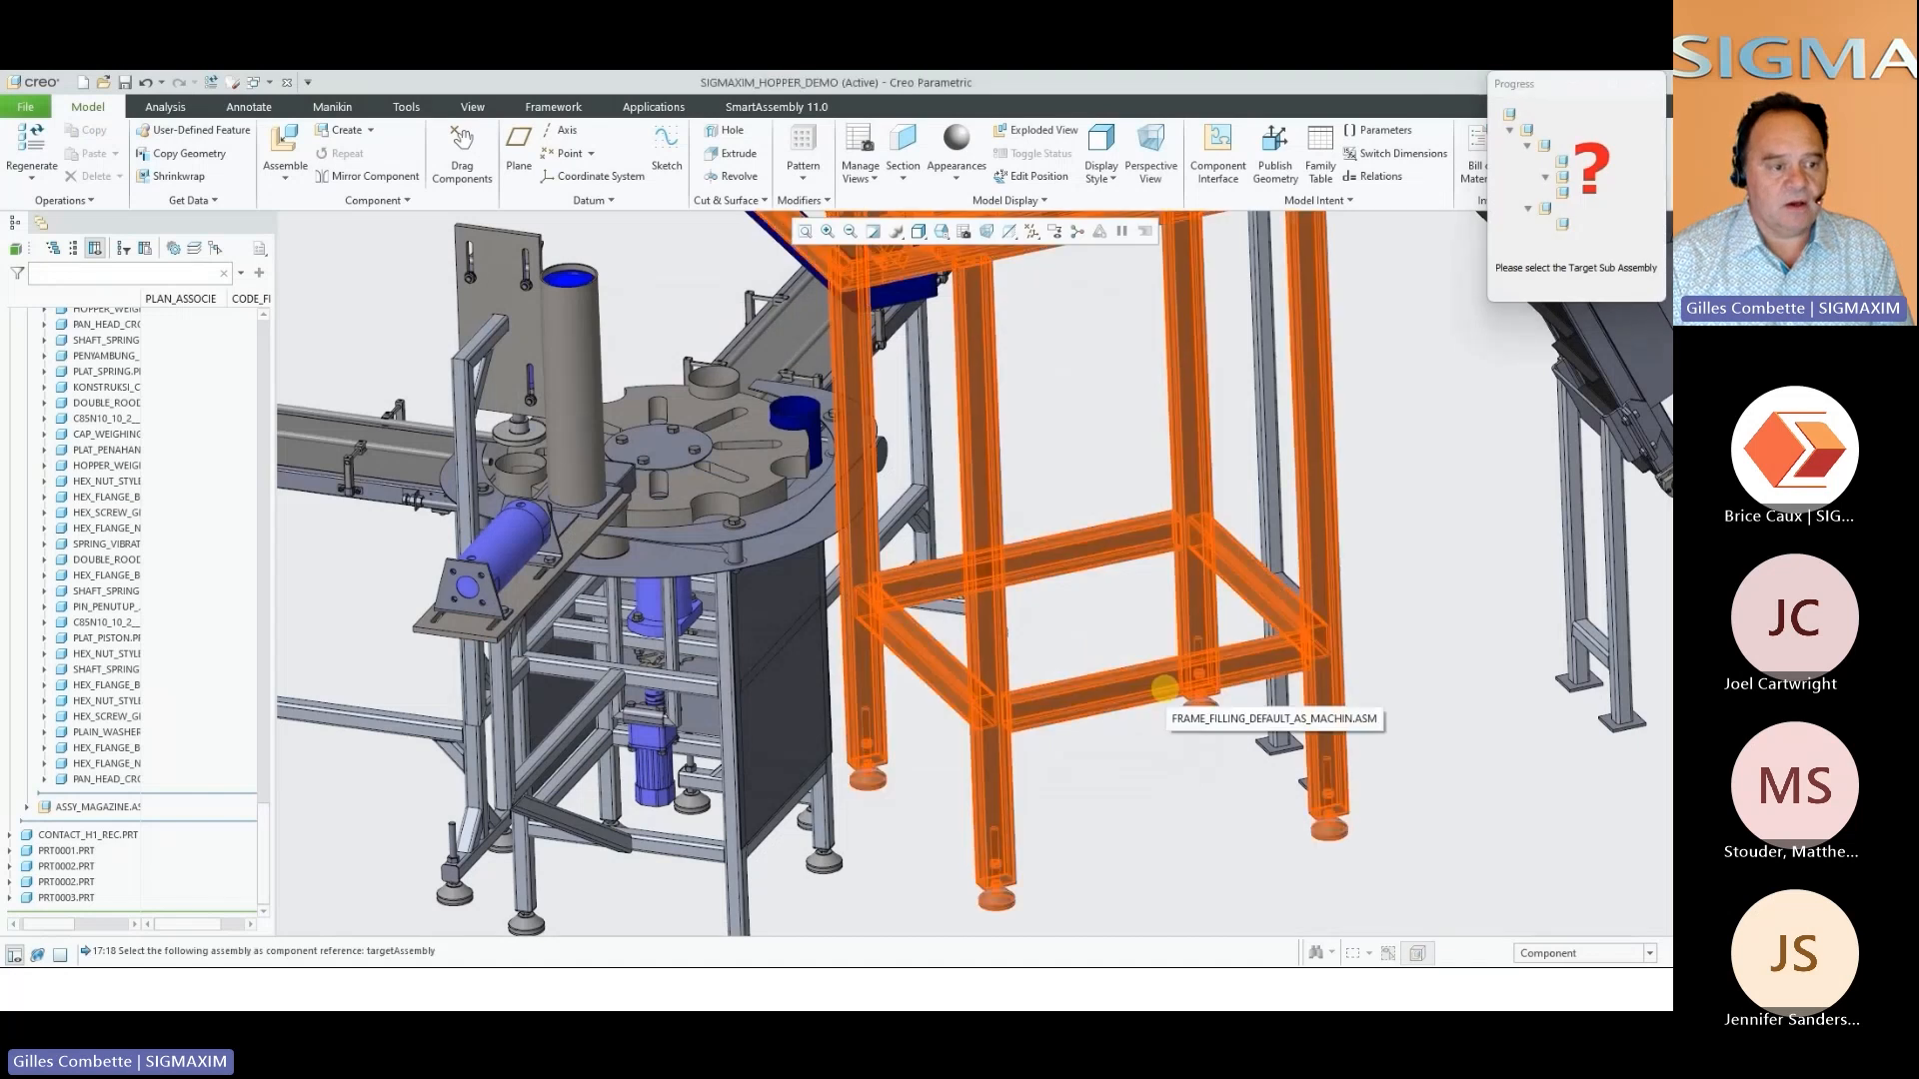
left_click(1162, 695)
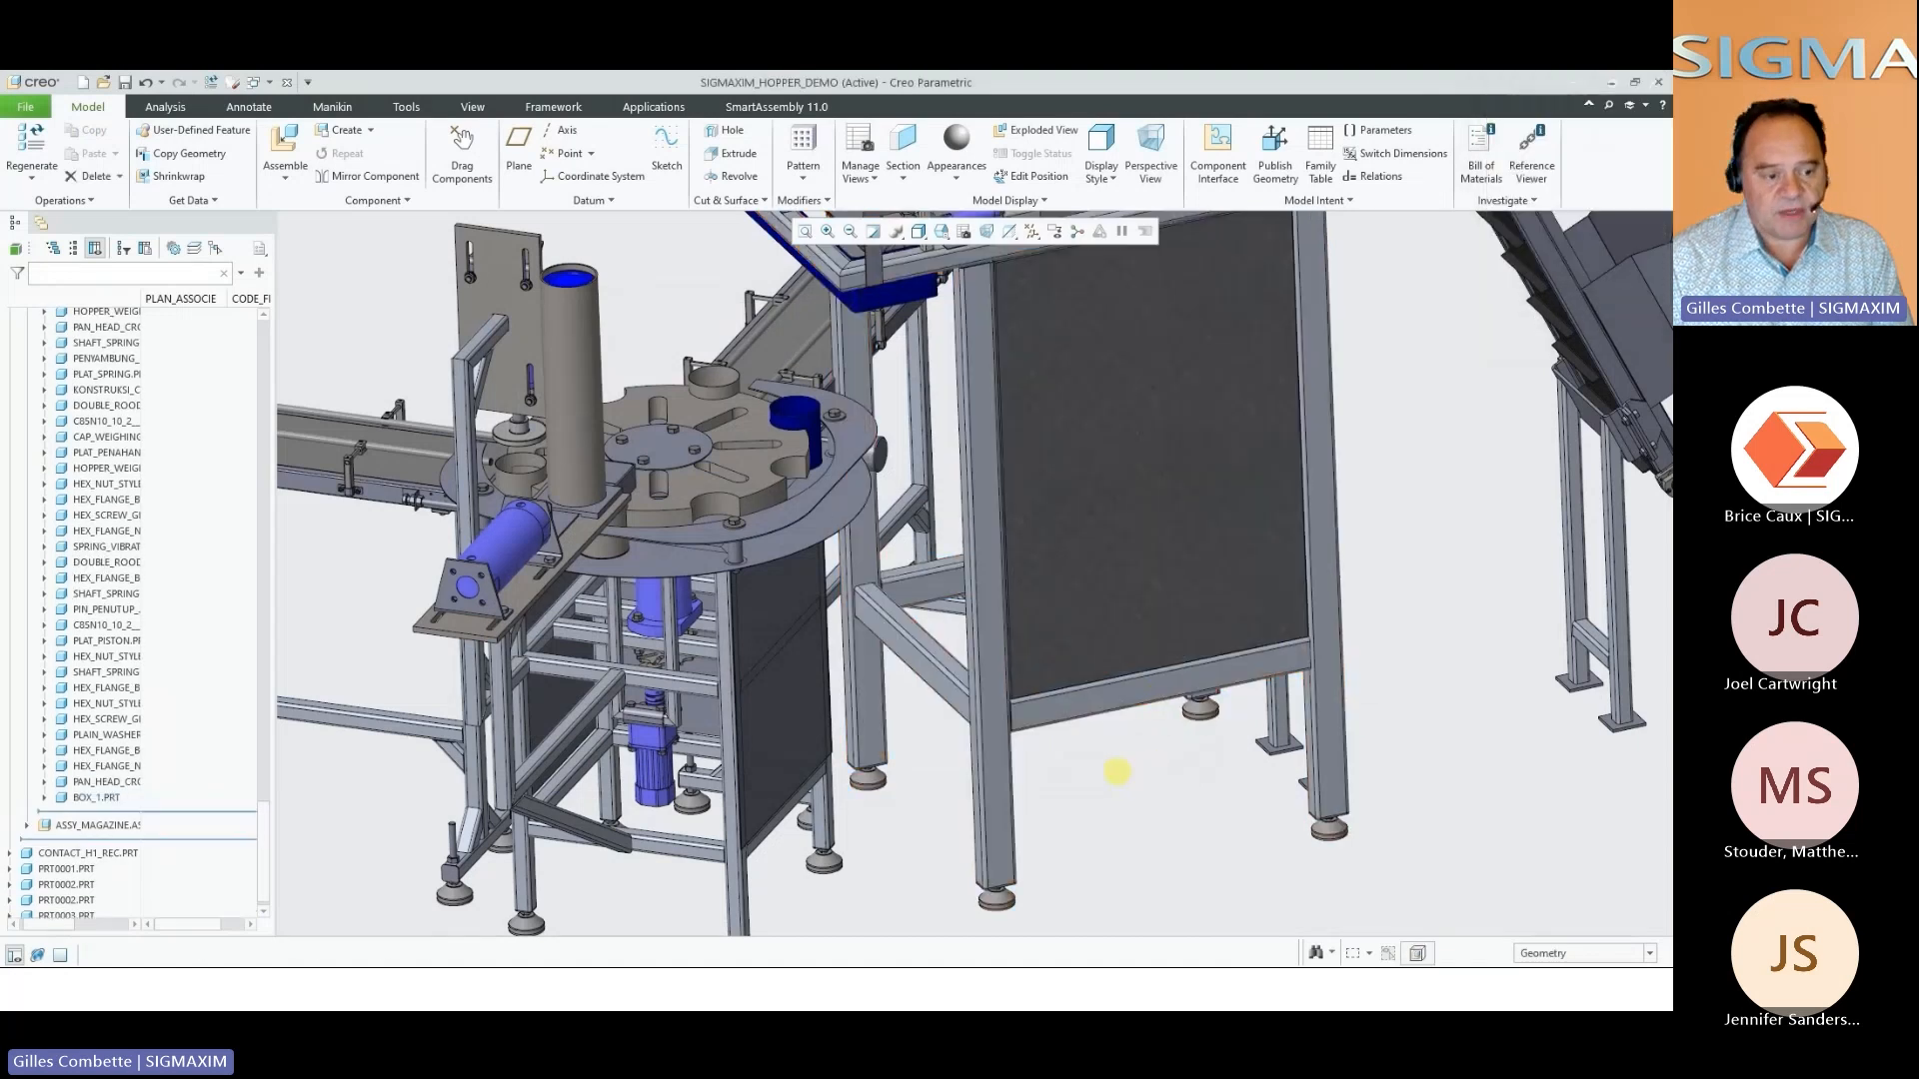
Start a Flat Filler with its dimensions taken from the assembly, referencing the front and inside surfaces of the conveyor stand's lower crossbar
middle_click_drag(1118, 772, 1271, 709)
scroll(1294, 732, "up", 3)
right_click(659, 366)
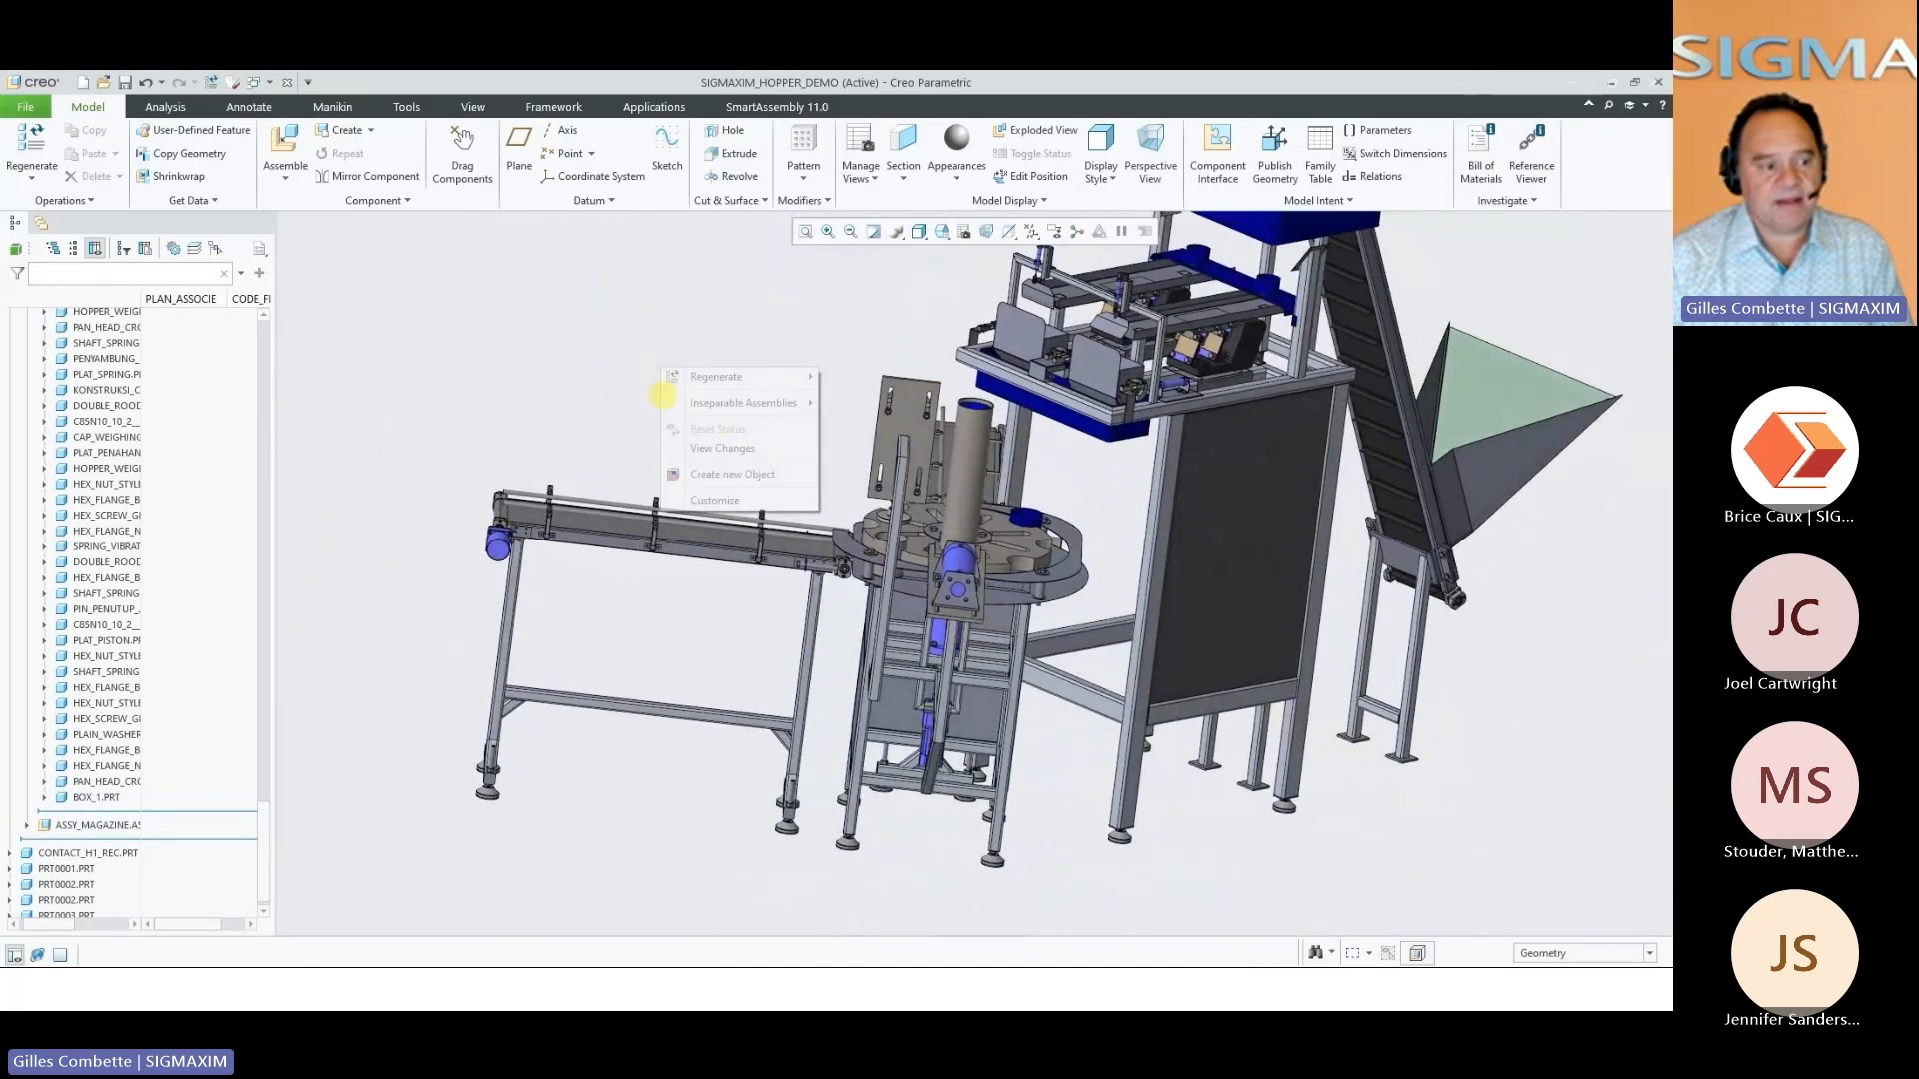
left_click(721, 472)
double_click(795, 371)
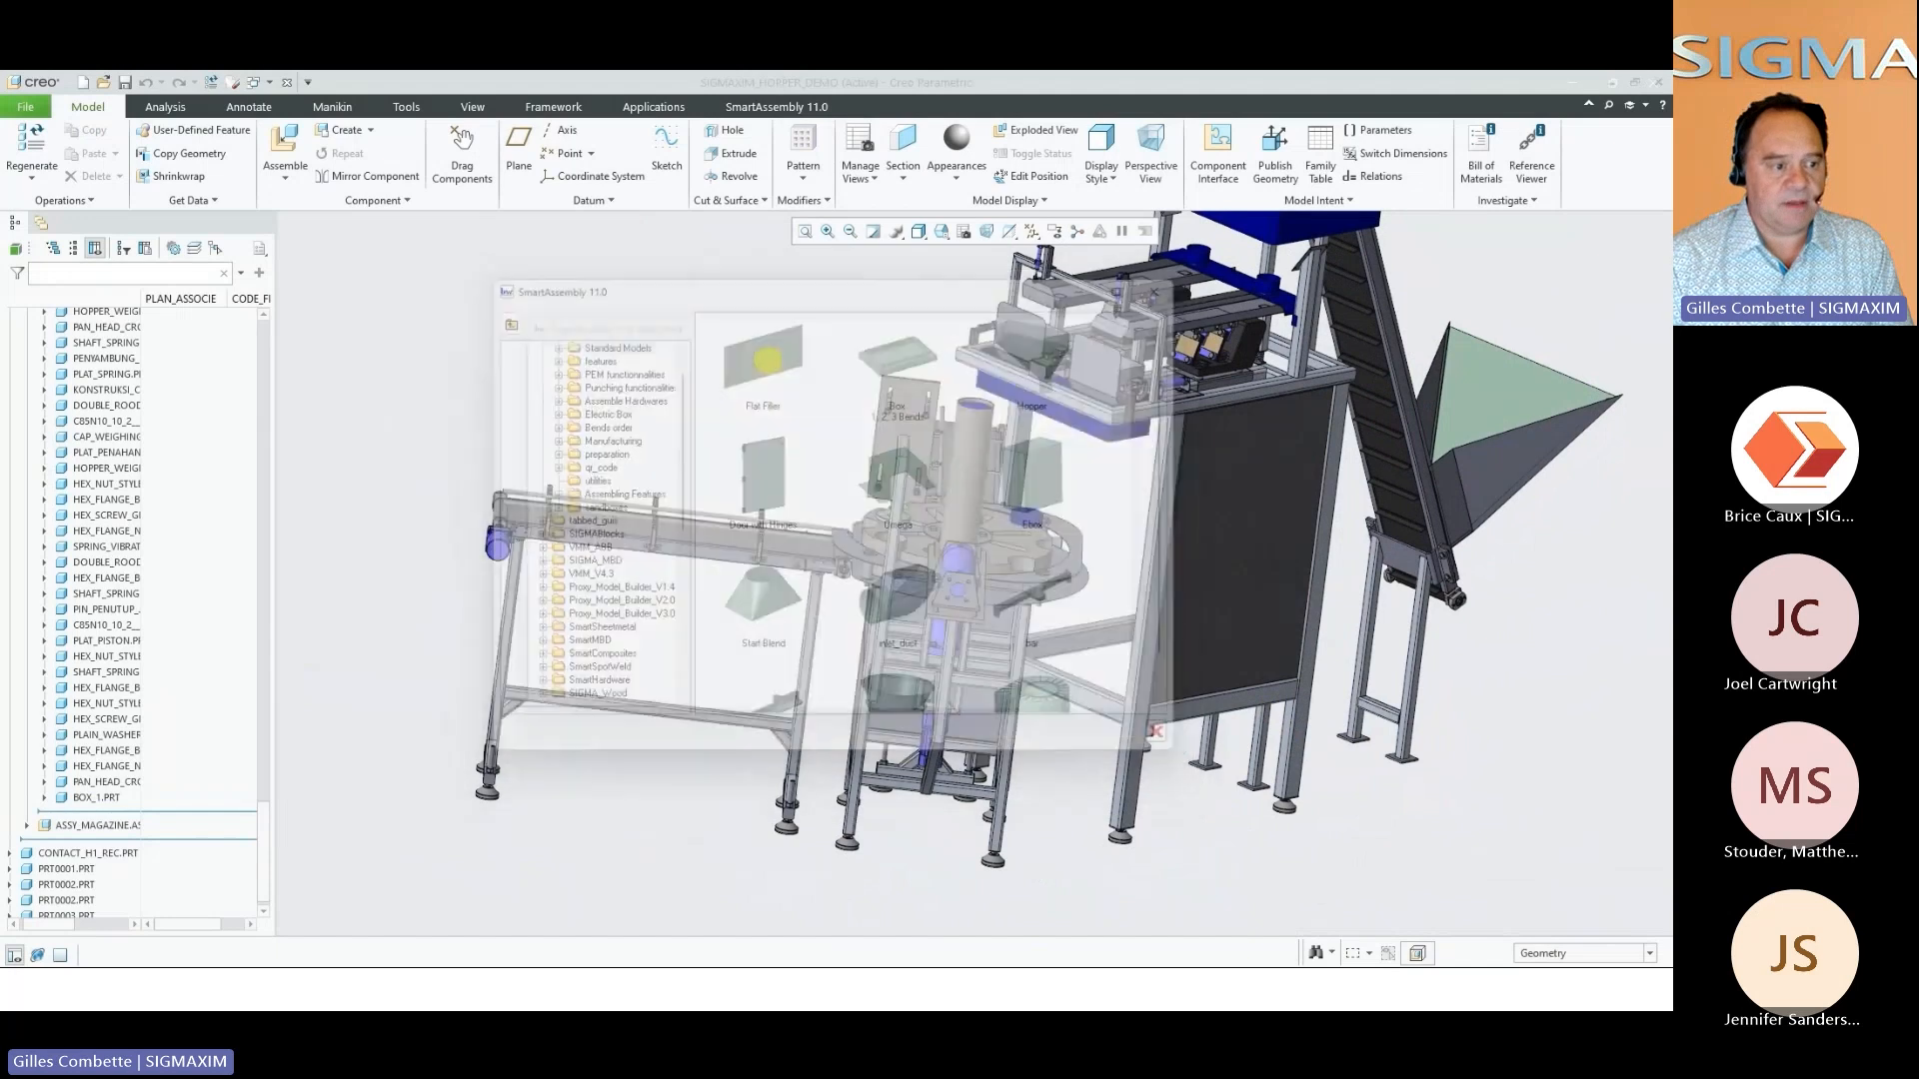
left_click(586, 363)
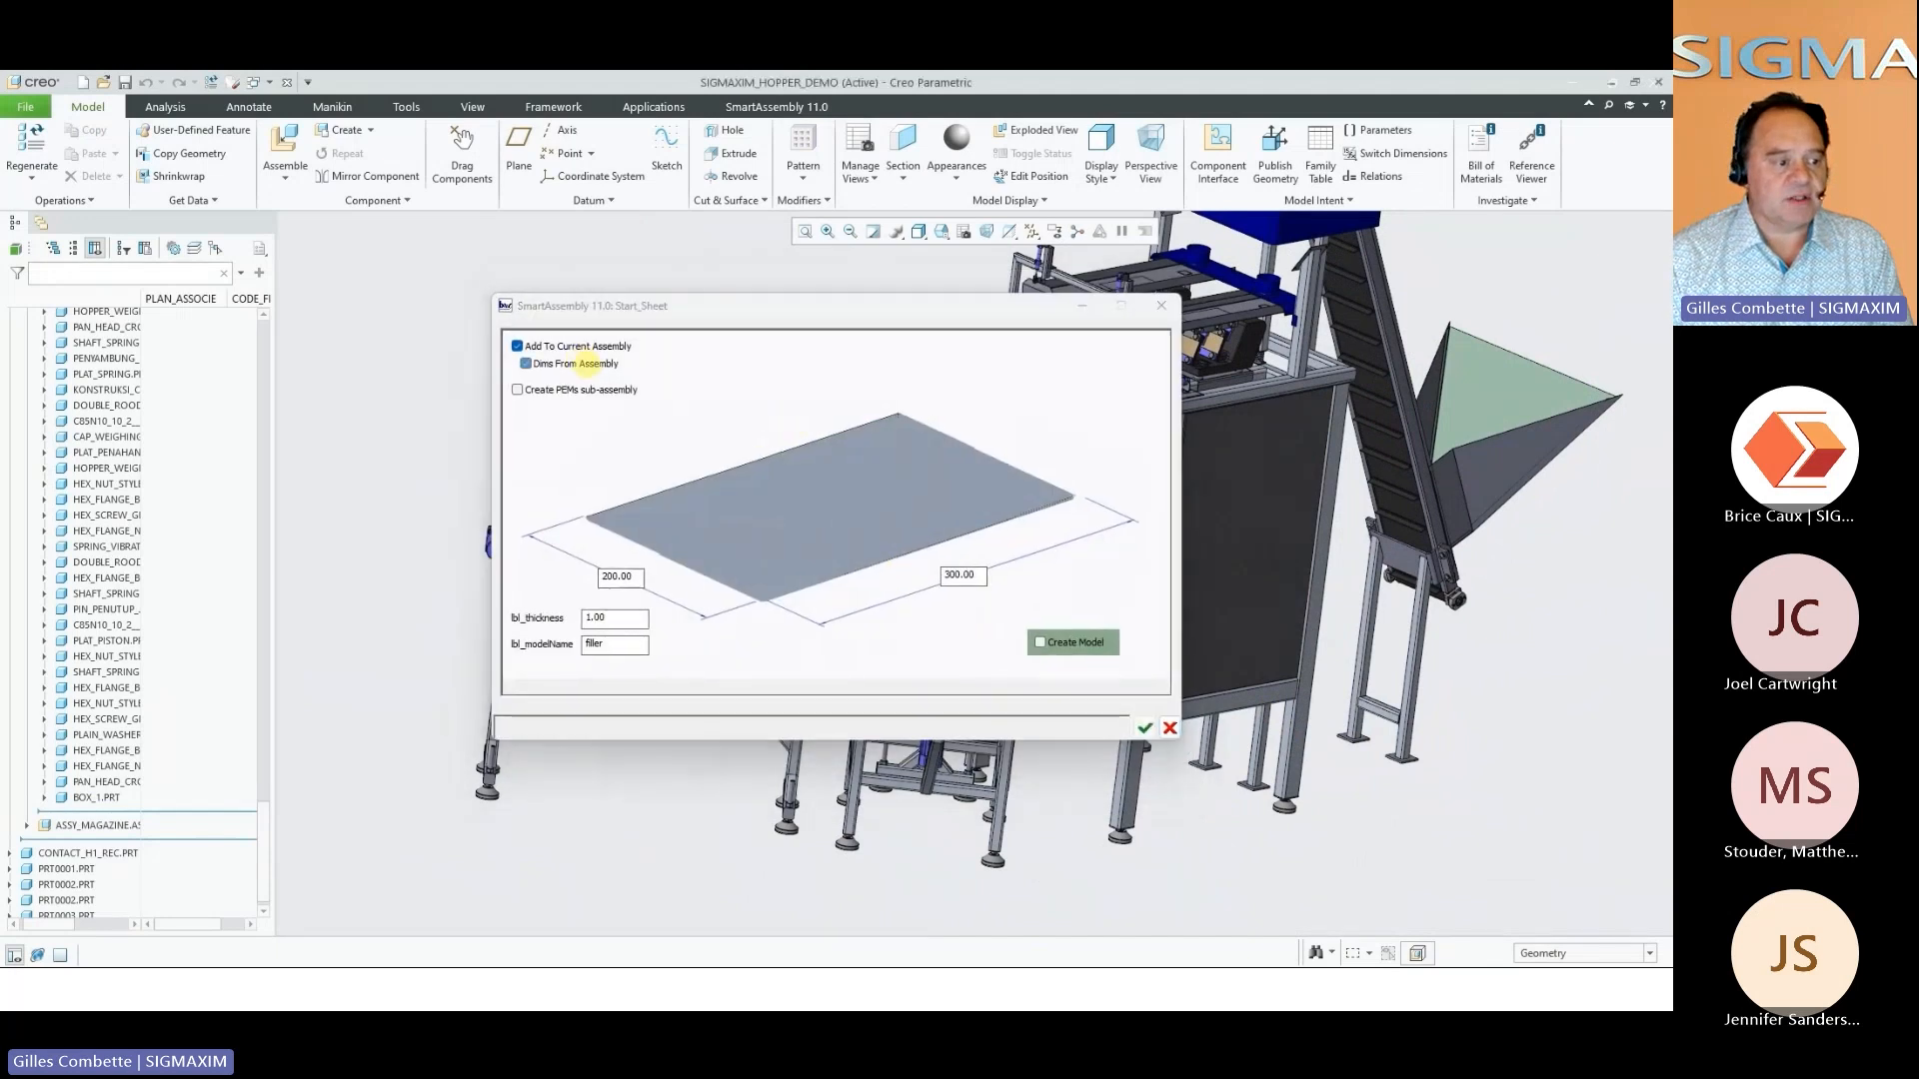
middle_click_drag(789, 563, 535, 652)
scroll(535, 652, "down", 6)
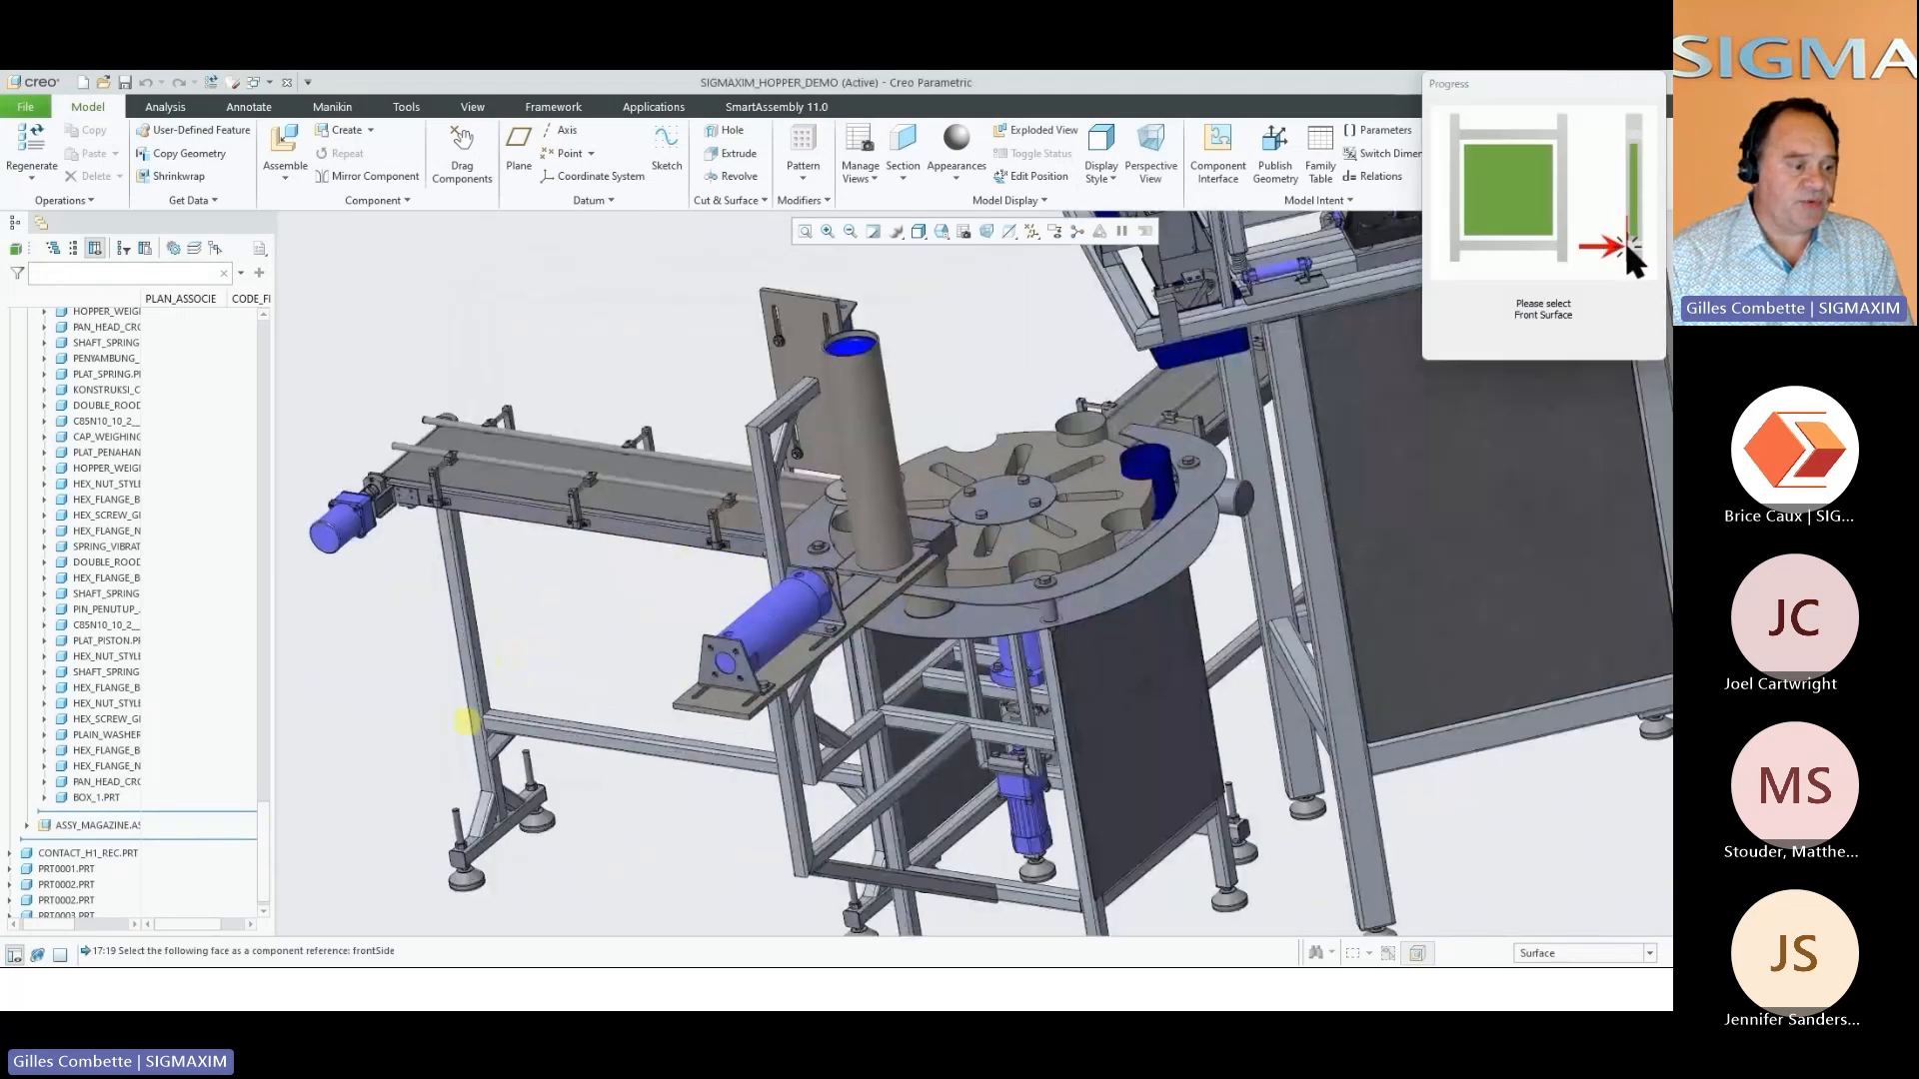
left_click(557, 713)
left_click(557, 713)
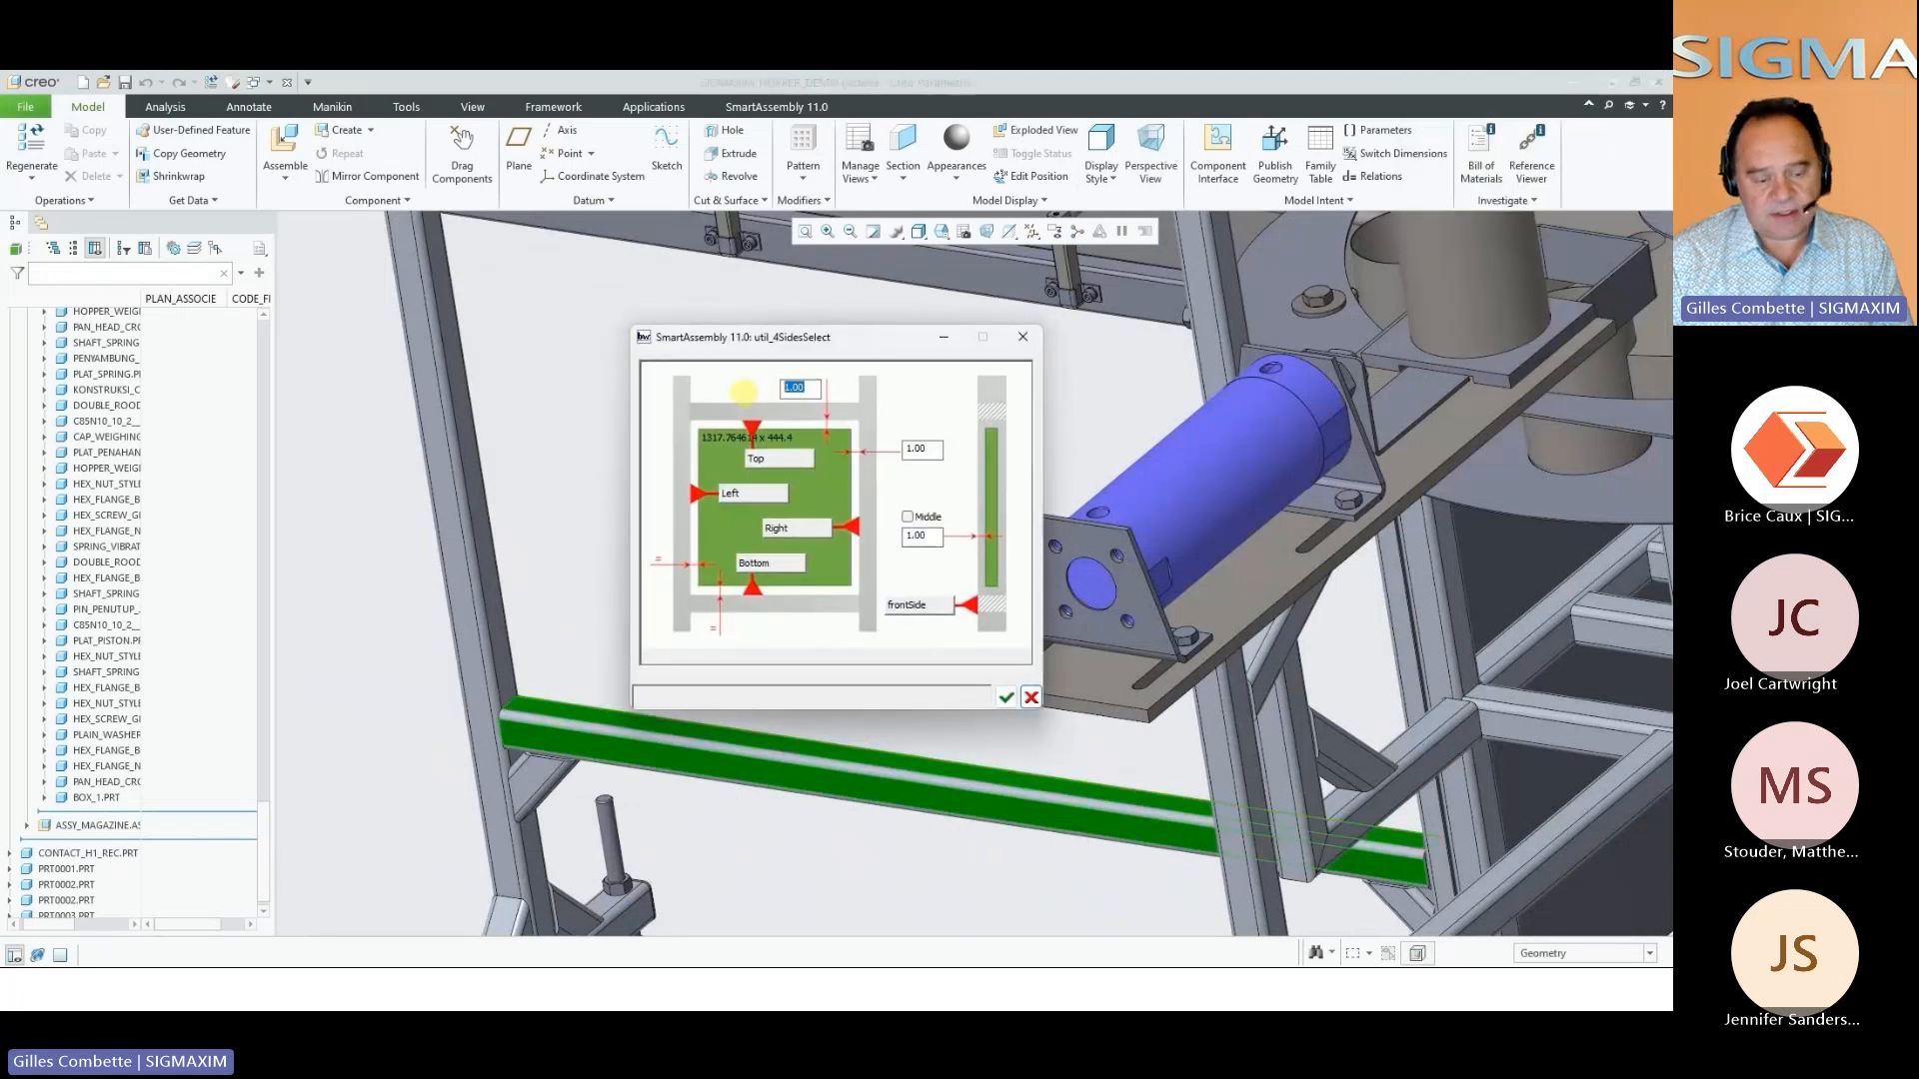
Set the filler's top clearance to 100 and create the panel in the conveyor stand's sub-assembly
type("100")
key("Return")
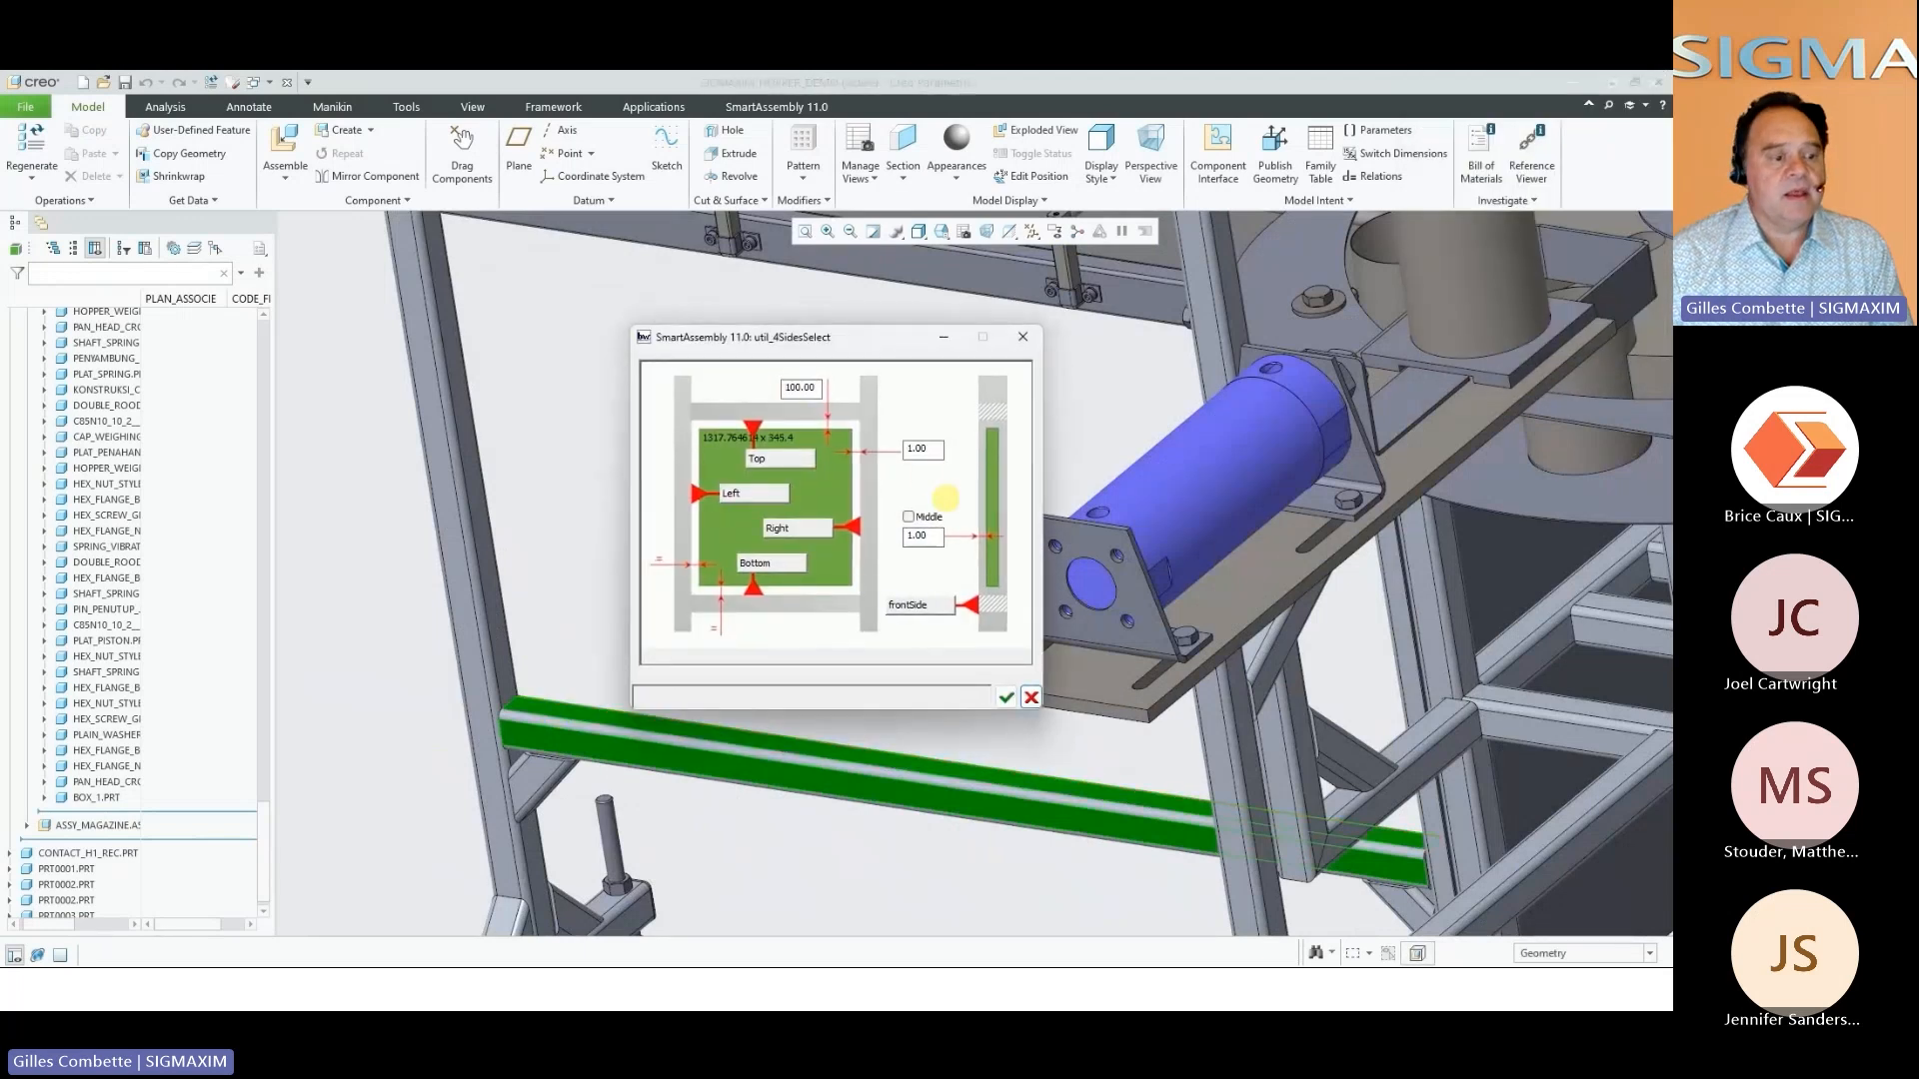
left_click(1005, 698)
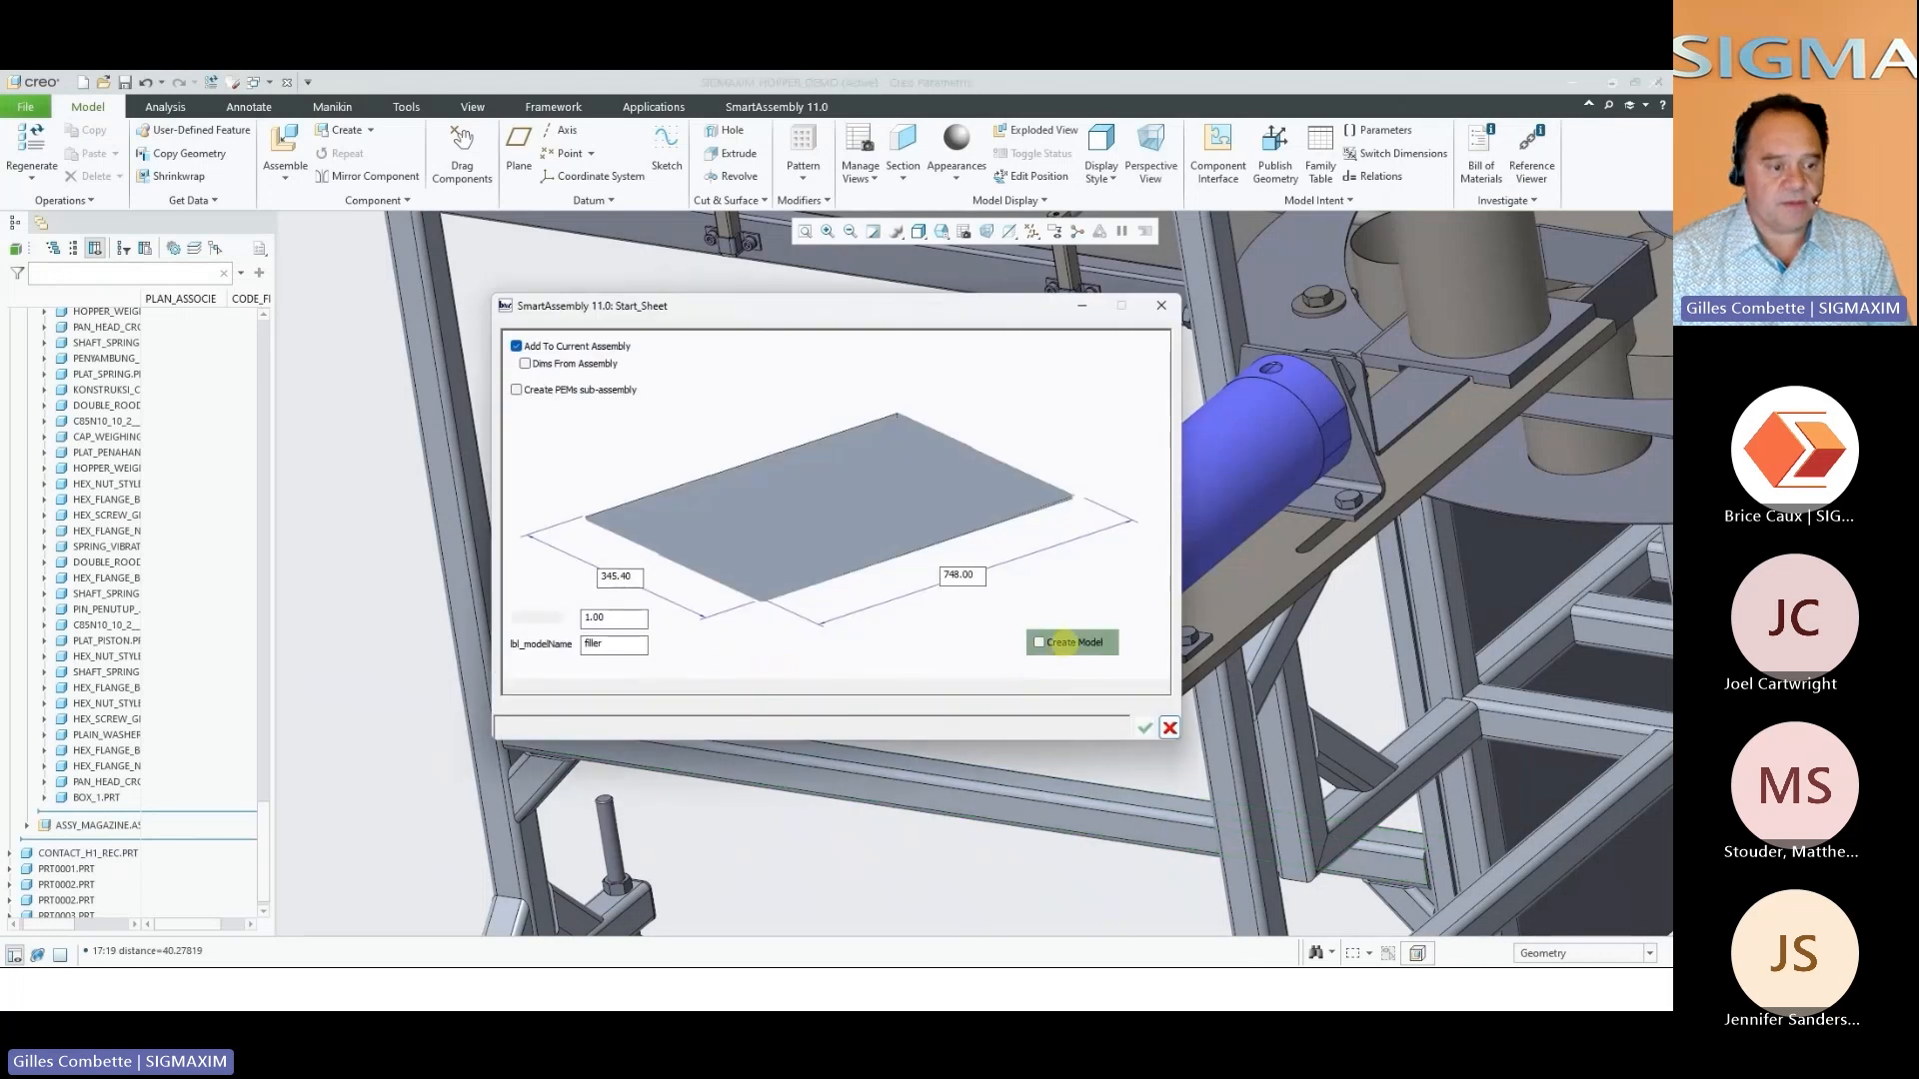
left_click(1074, 641)
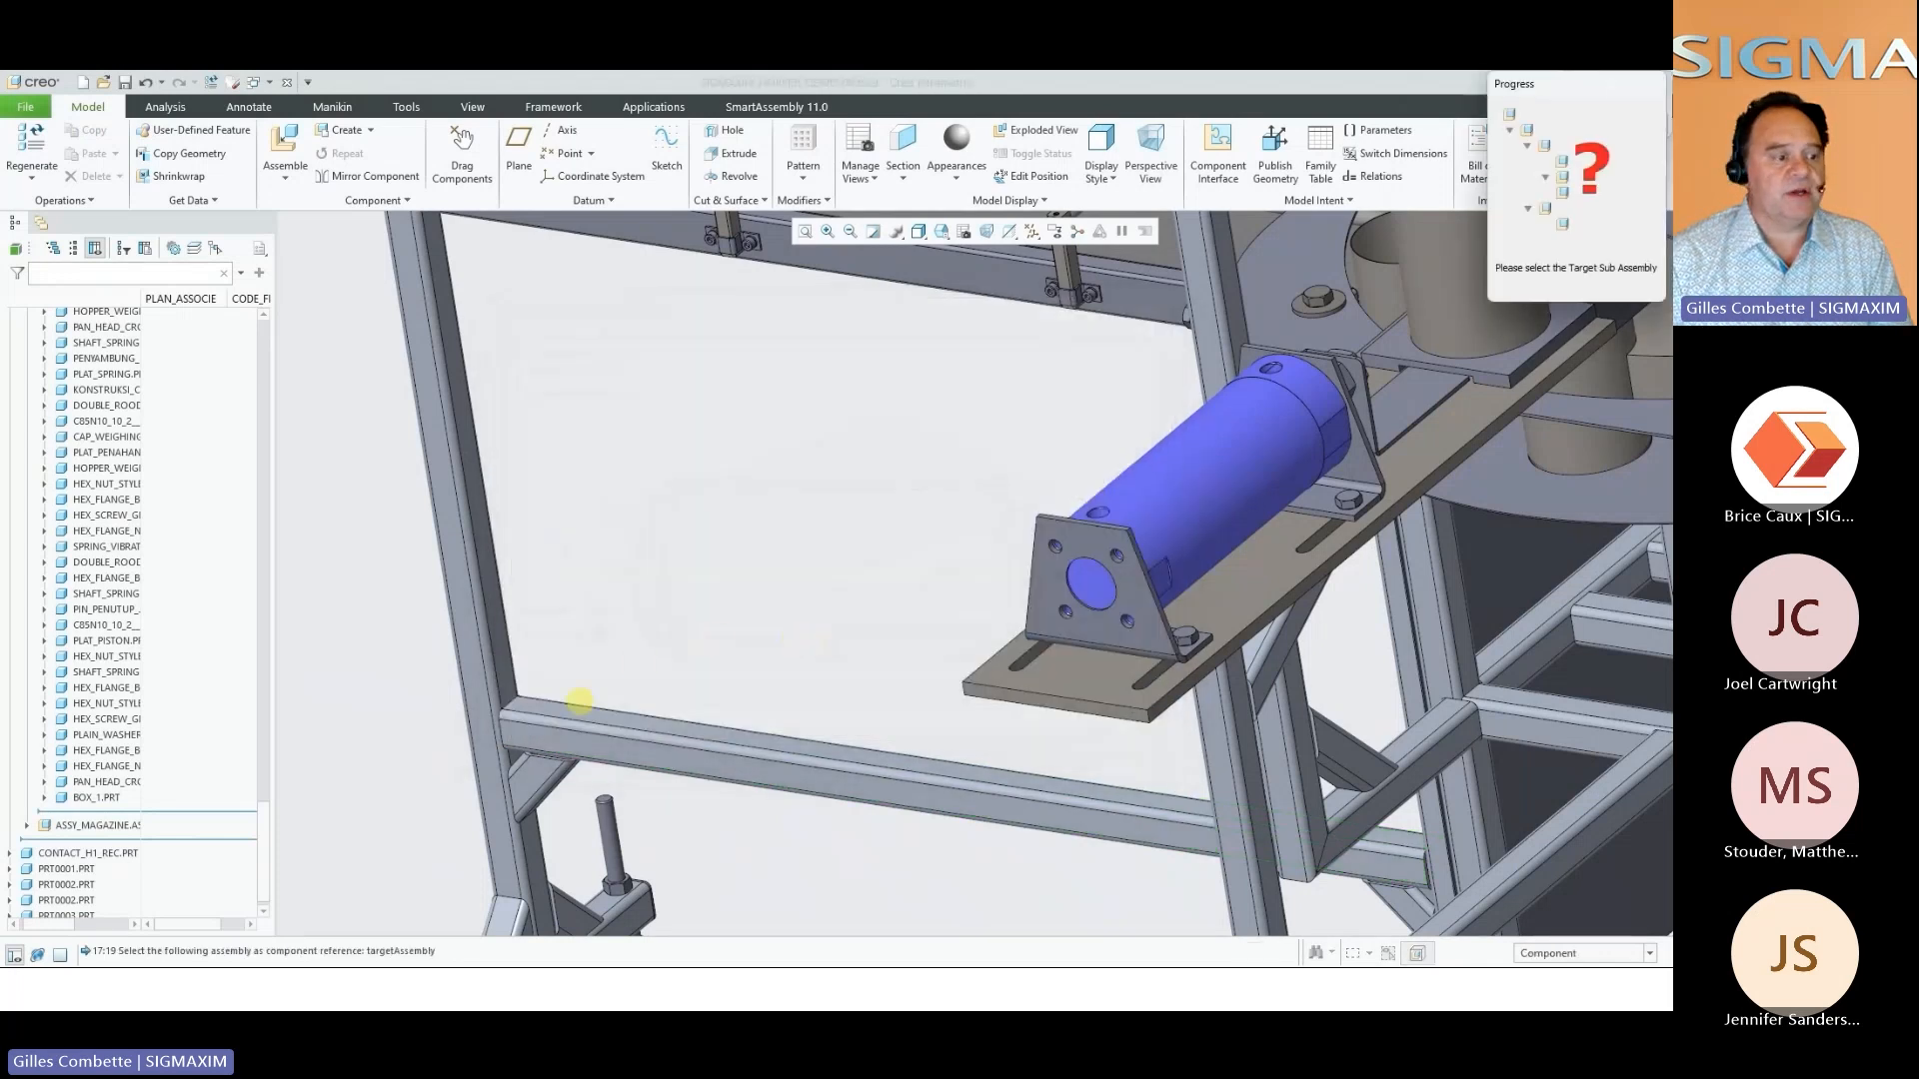
left_click(559, 711)
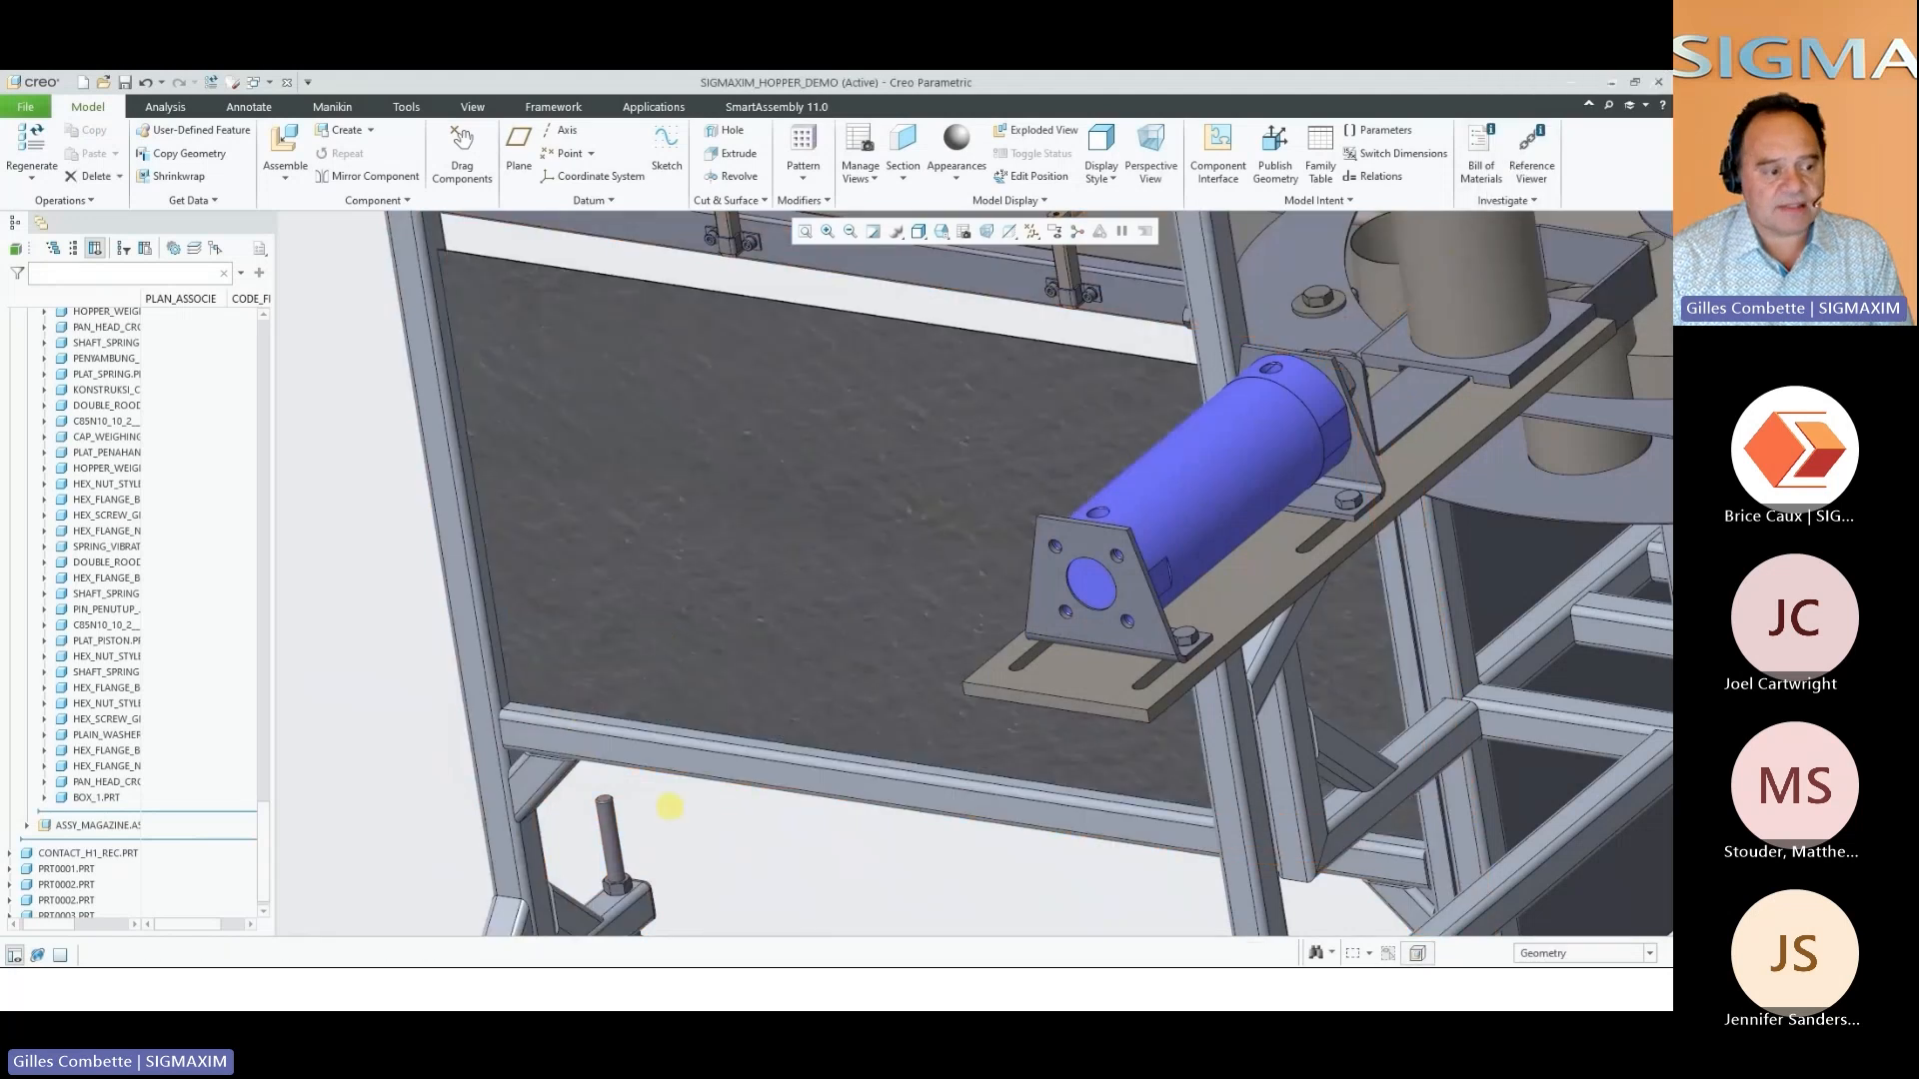
Add a Door with Hinges to the opening above the turntable stand's middle crossbar, targeting the stand's sub-assembly
scroll(672, 812, "up", 4)
middle_click_drag(694, 780, 673, 729)
scroll(680, 741, "up", 2)
scroll(680, 741, "up", 1)
right_click(1326, 862)
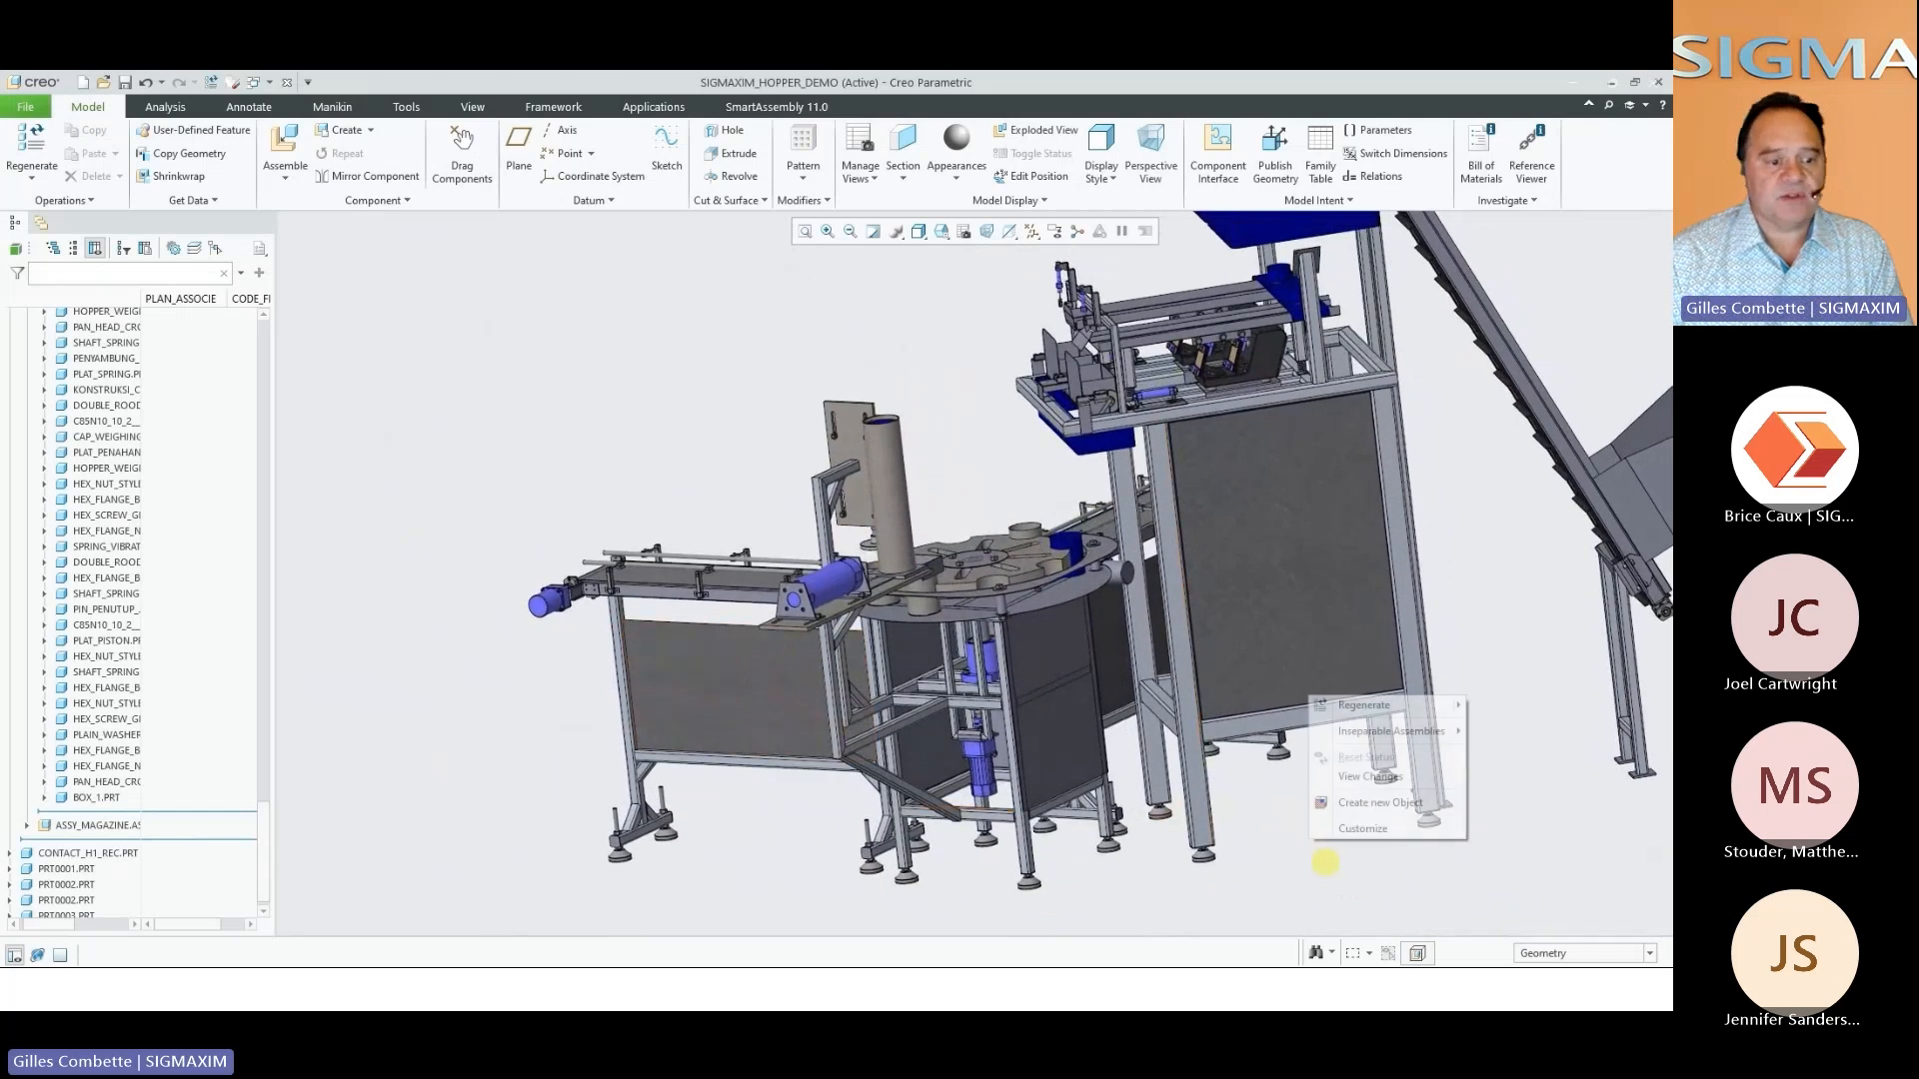
left_click(1380, 802)
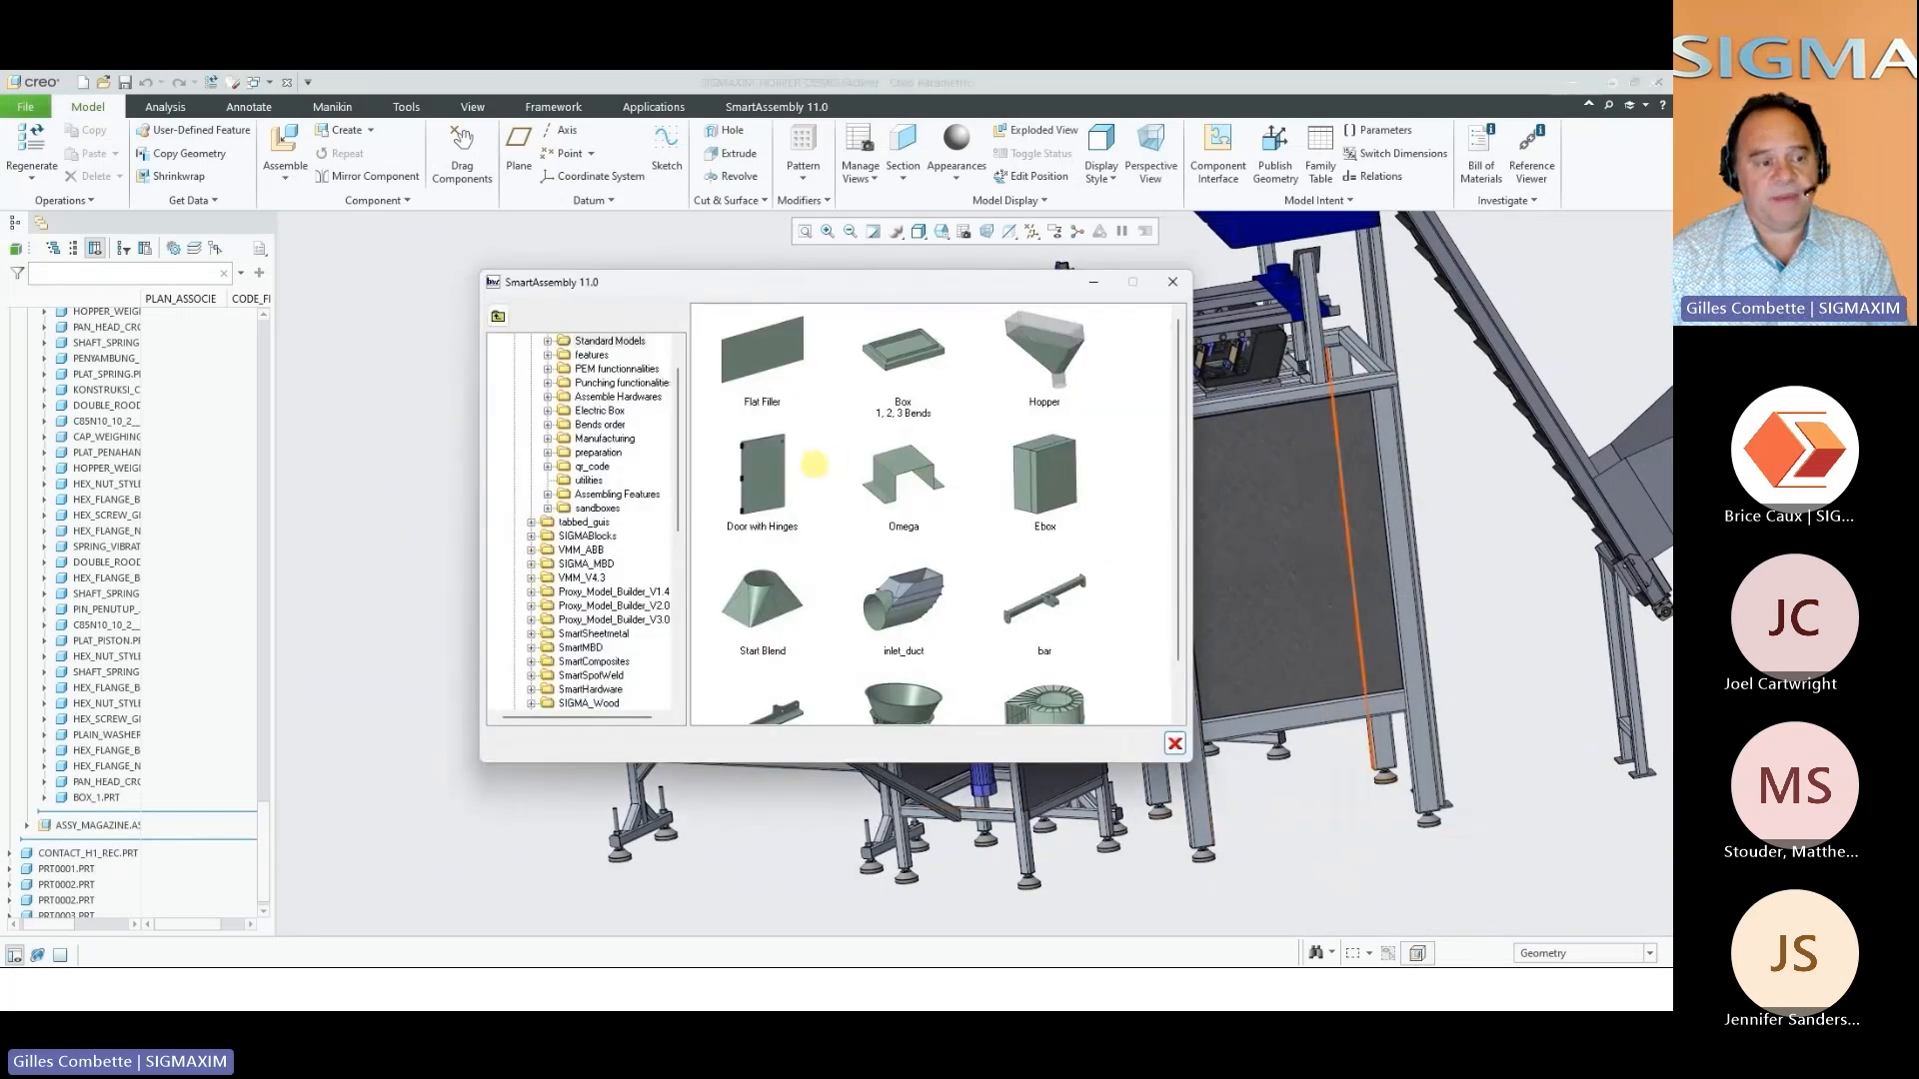
double_click(771, 472)
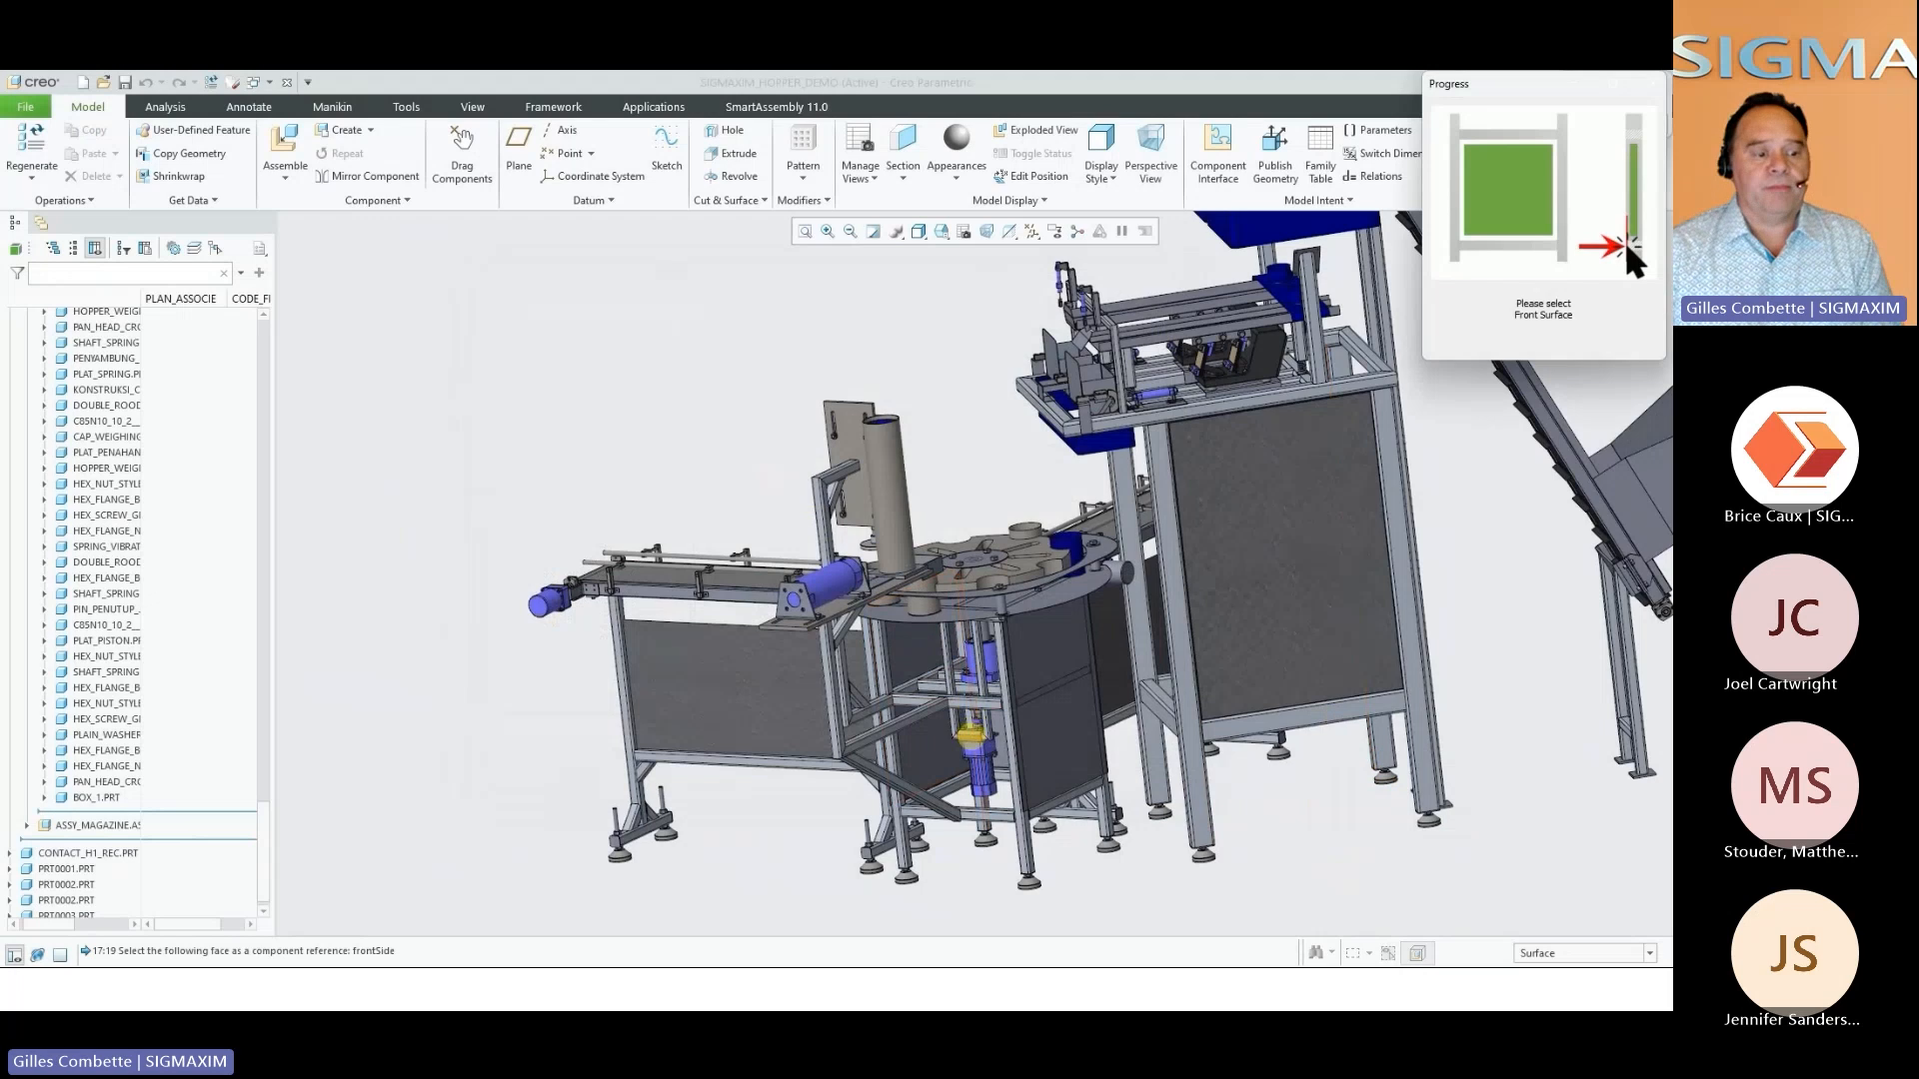
scroll(1004, 832, "up", 3)
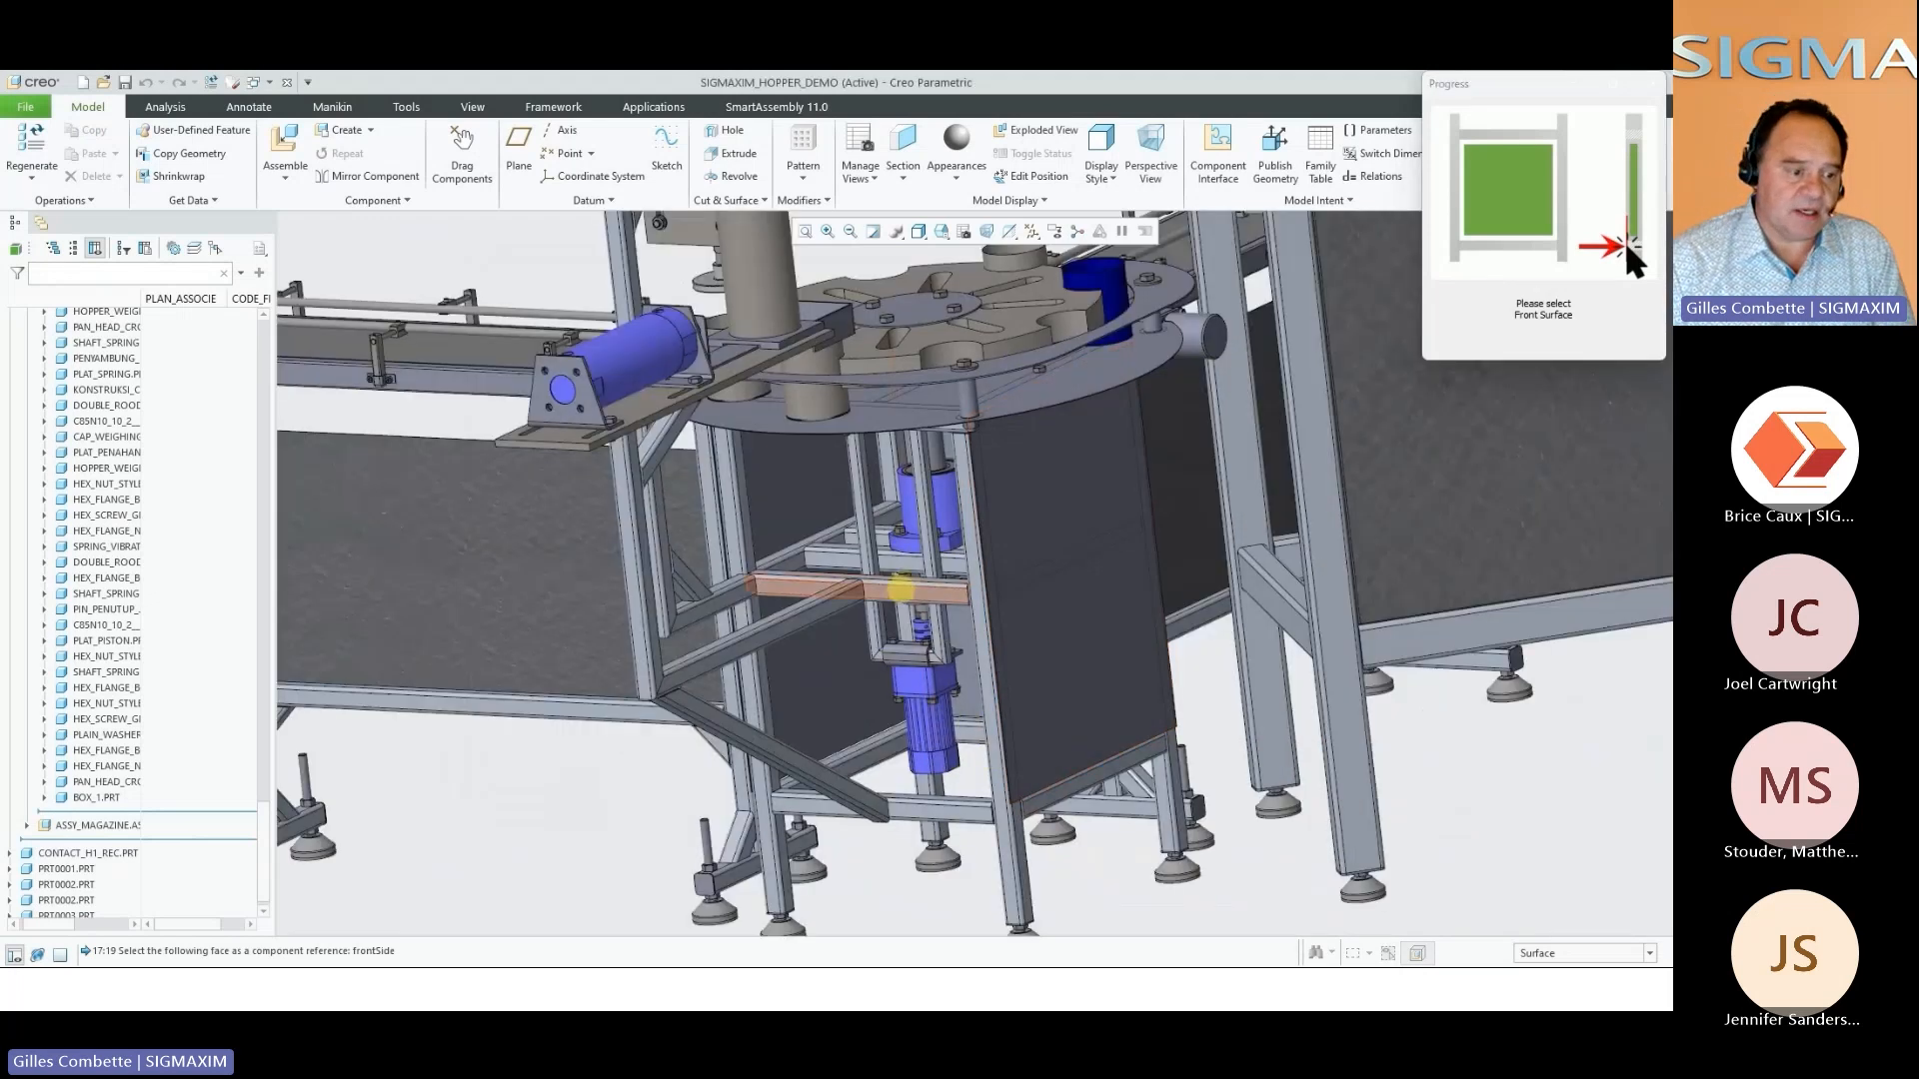
left_click(897, 590)
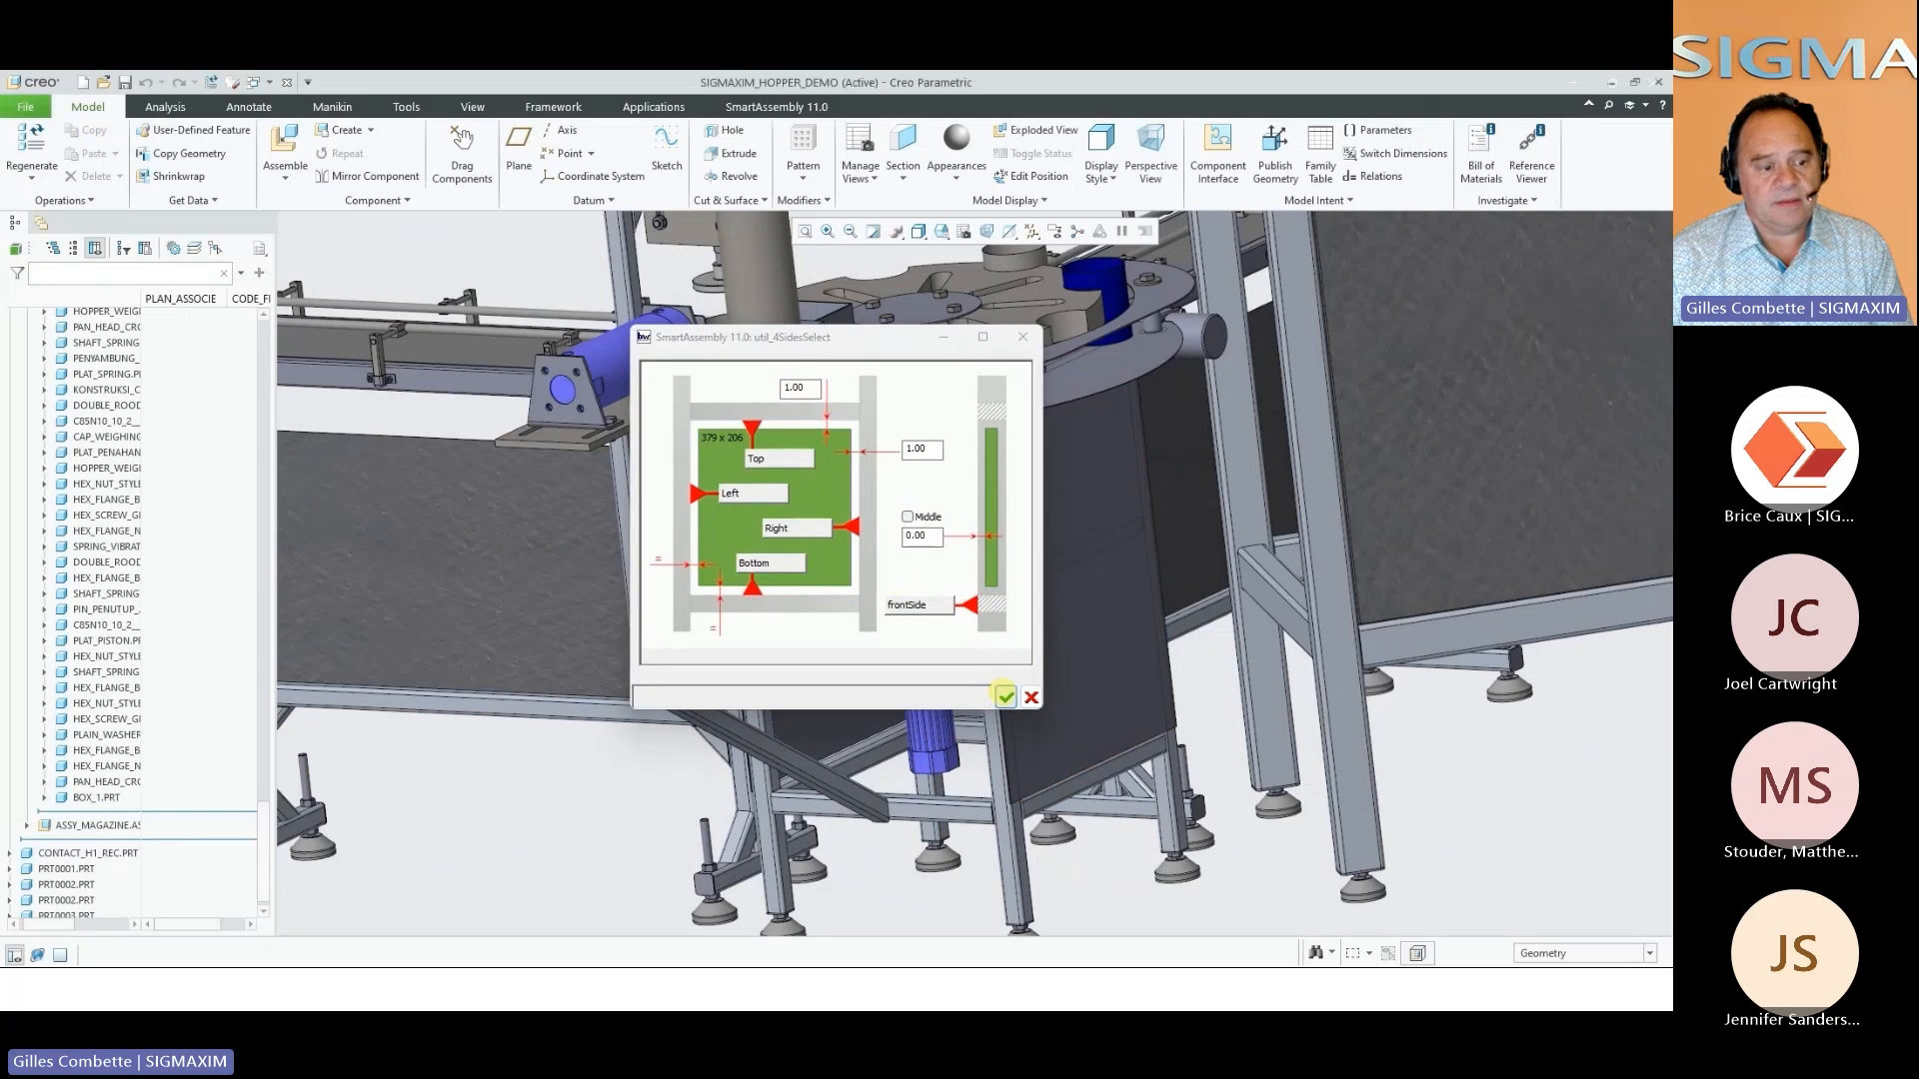
left_click(1004, 695)
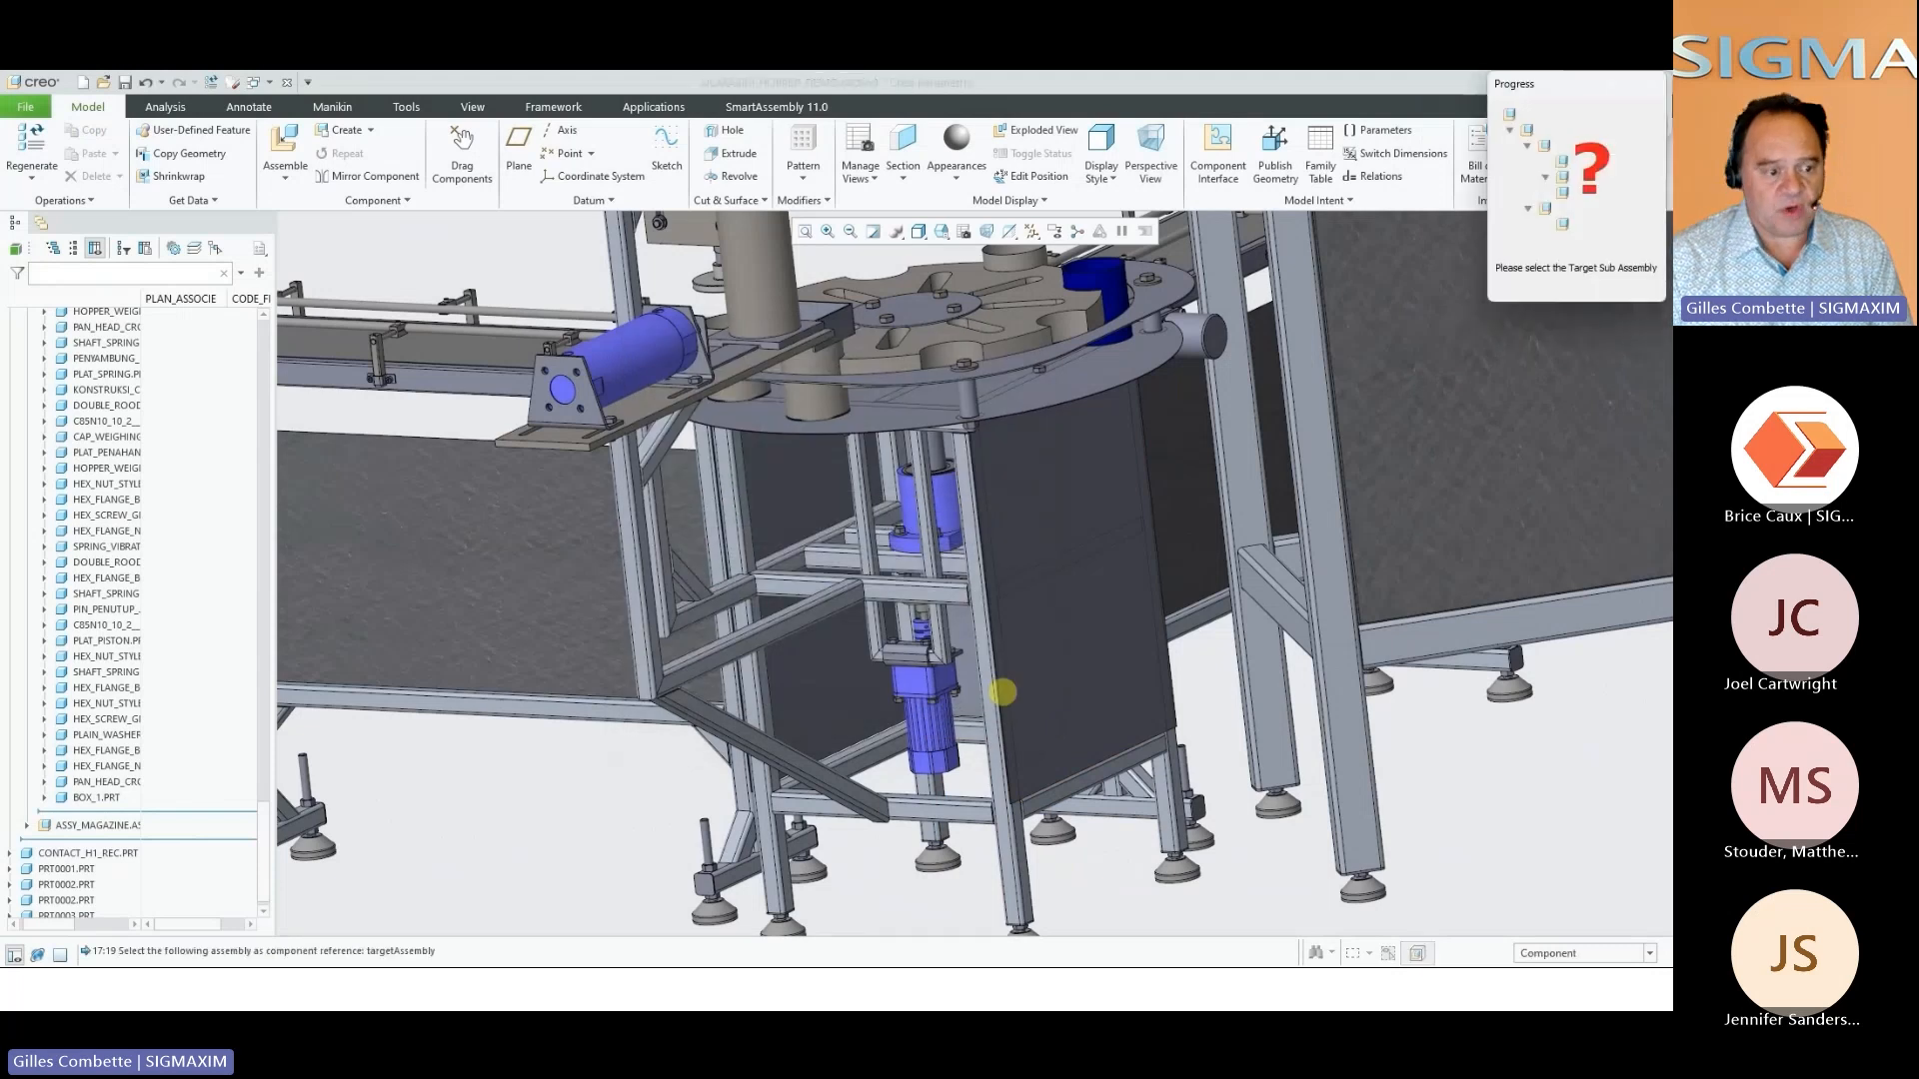
left_click(1004, 675)
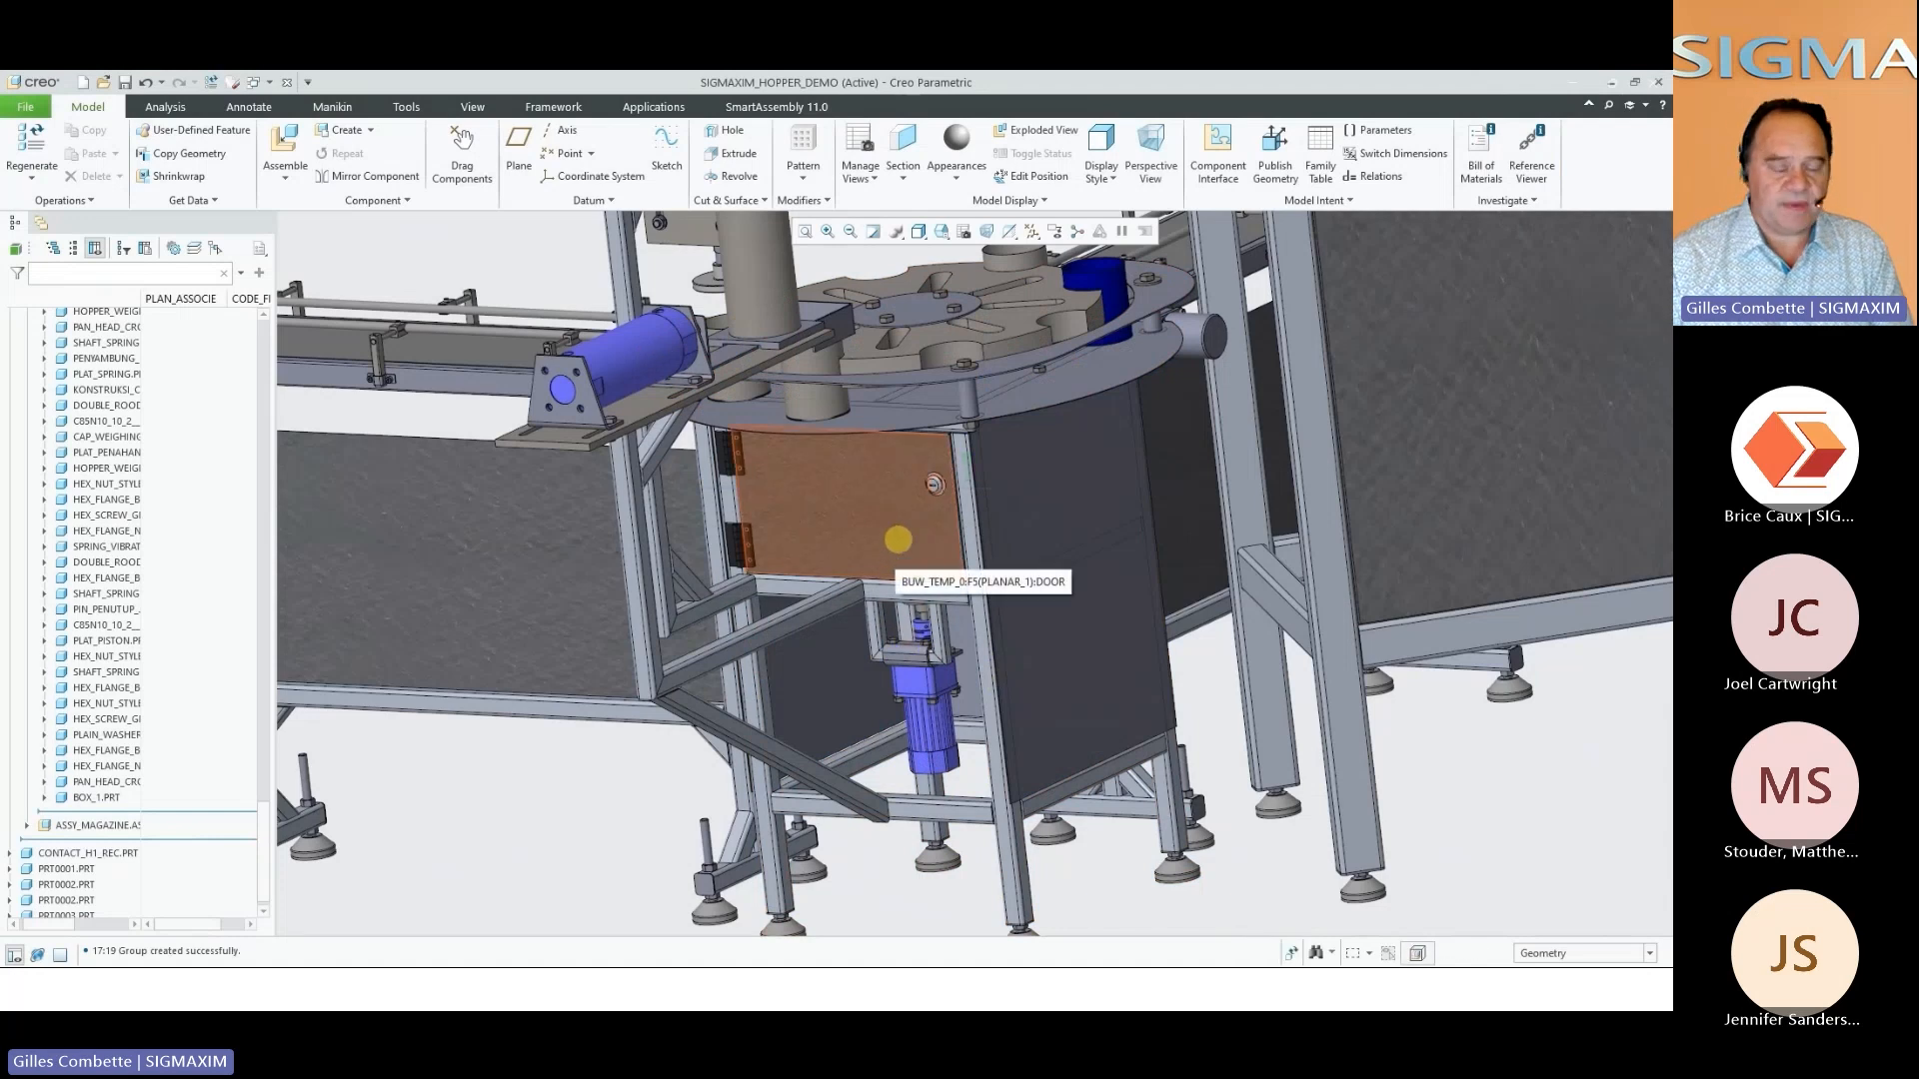
Swing the new door partly open on its hinges and select the door part
left_click_drag(898, 539, 799, 511)
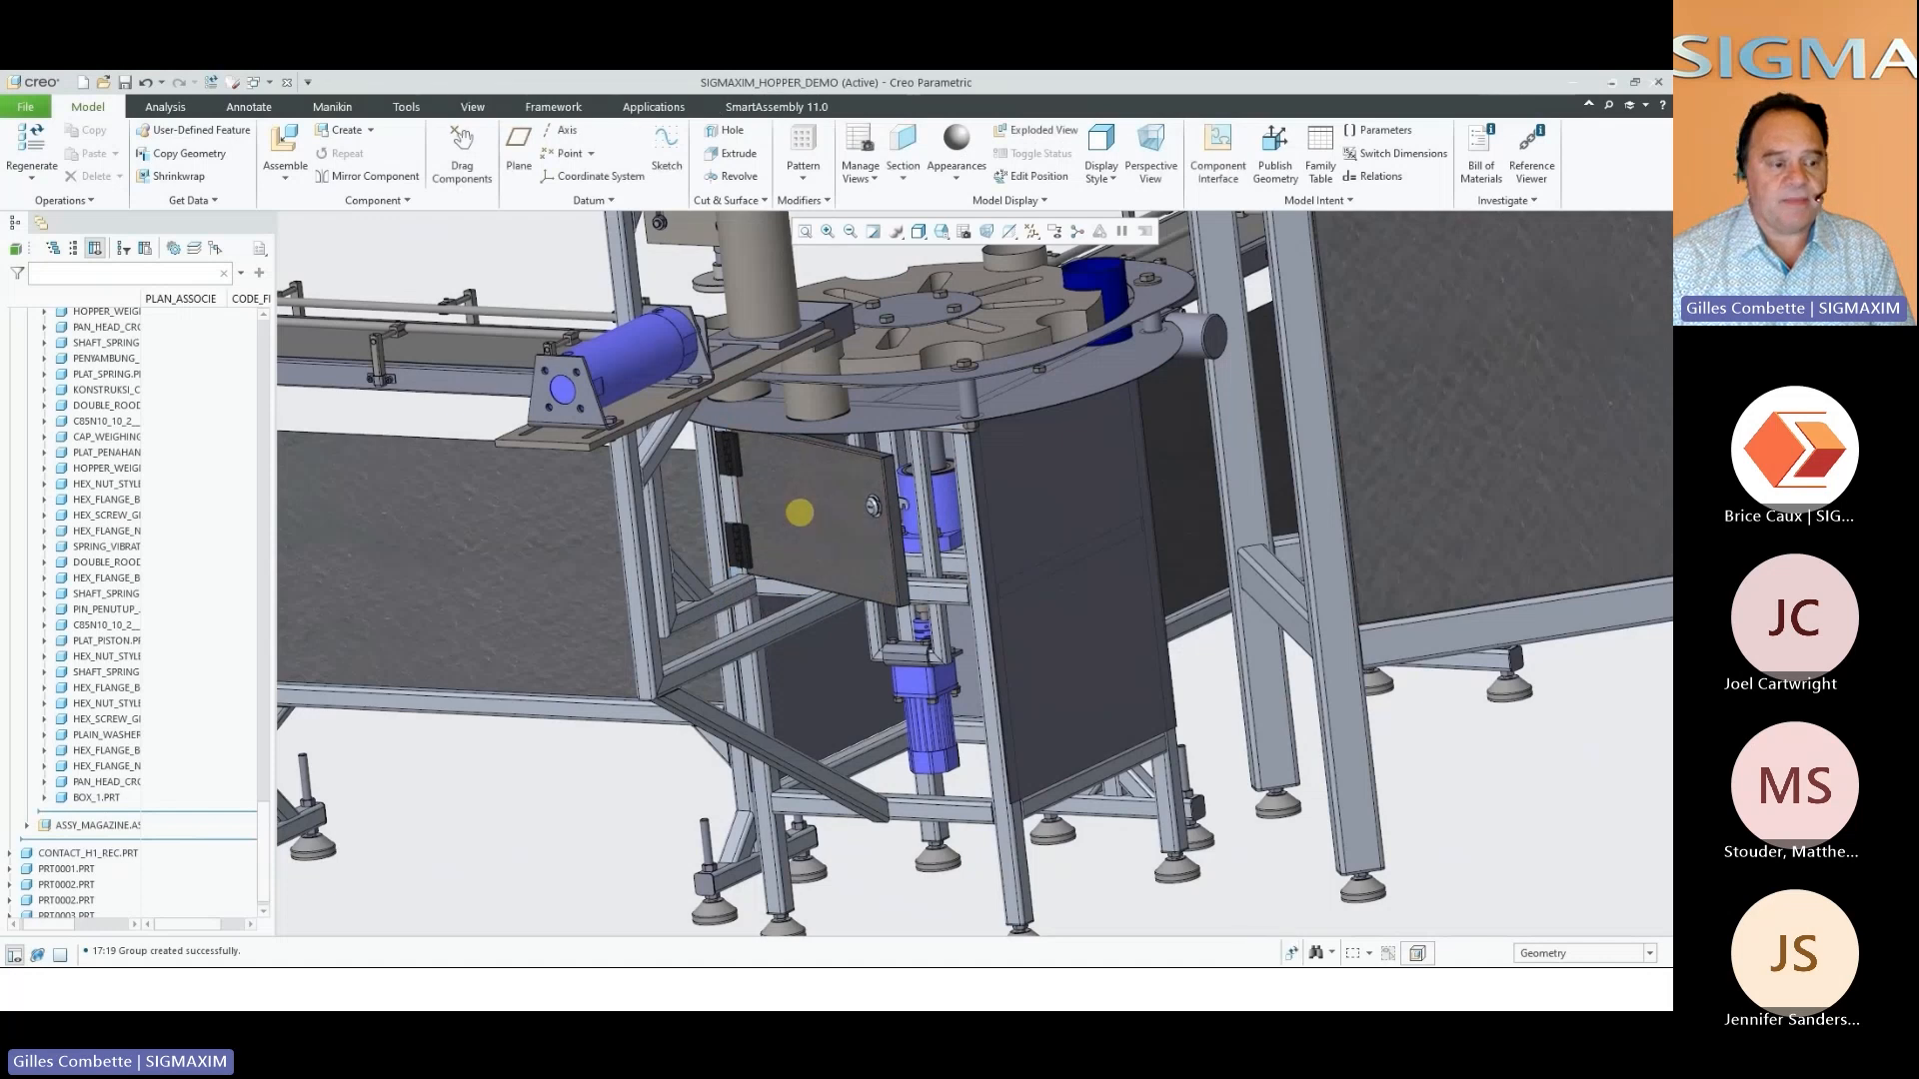
scroll(129, 632, "down", 1)
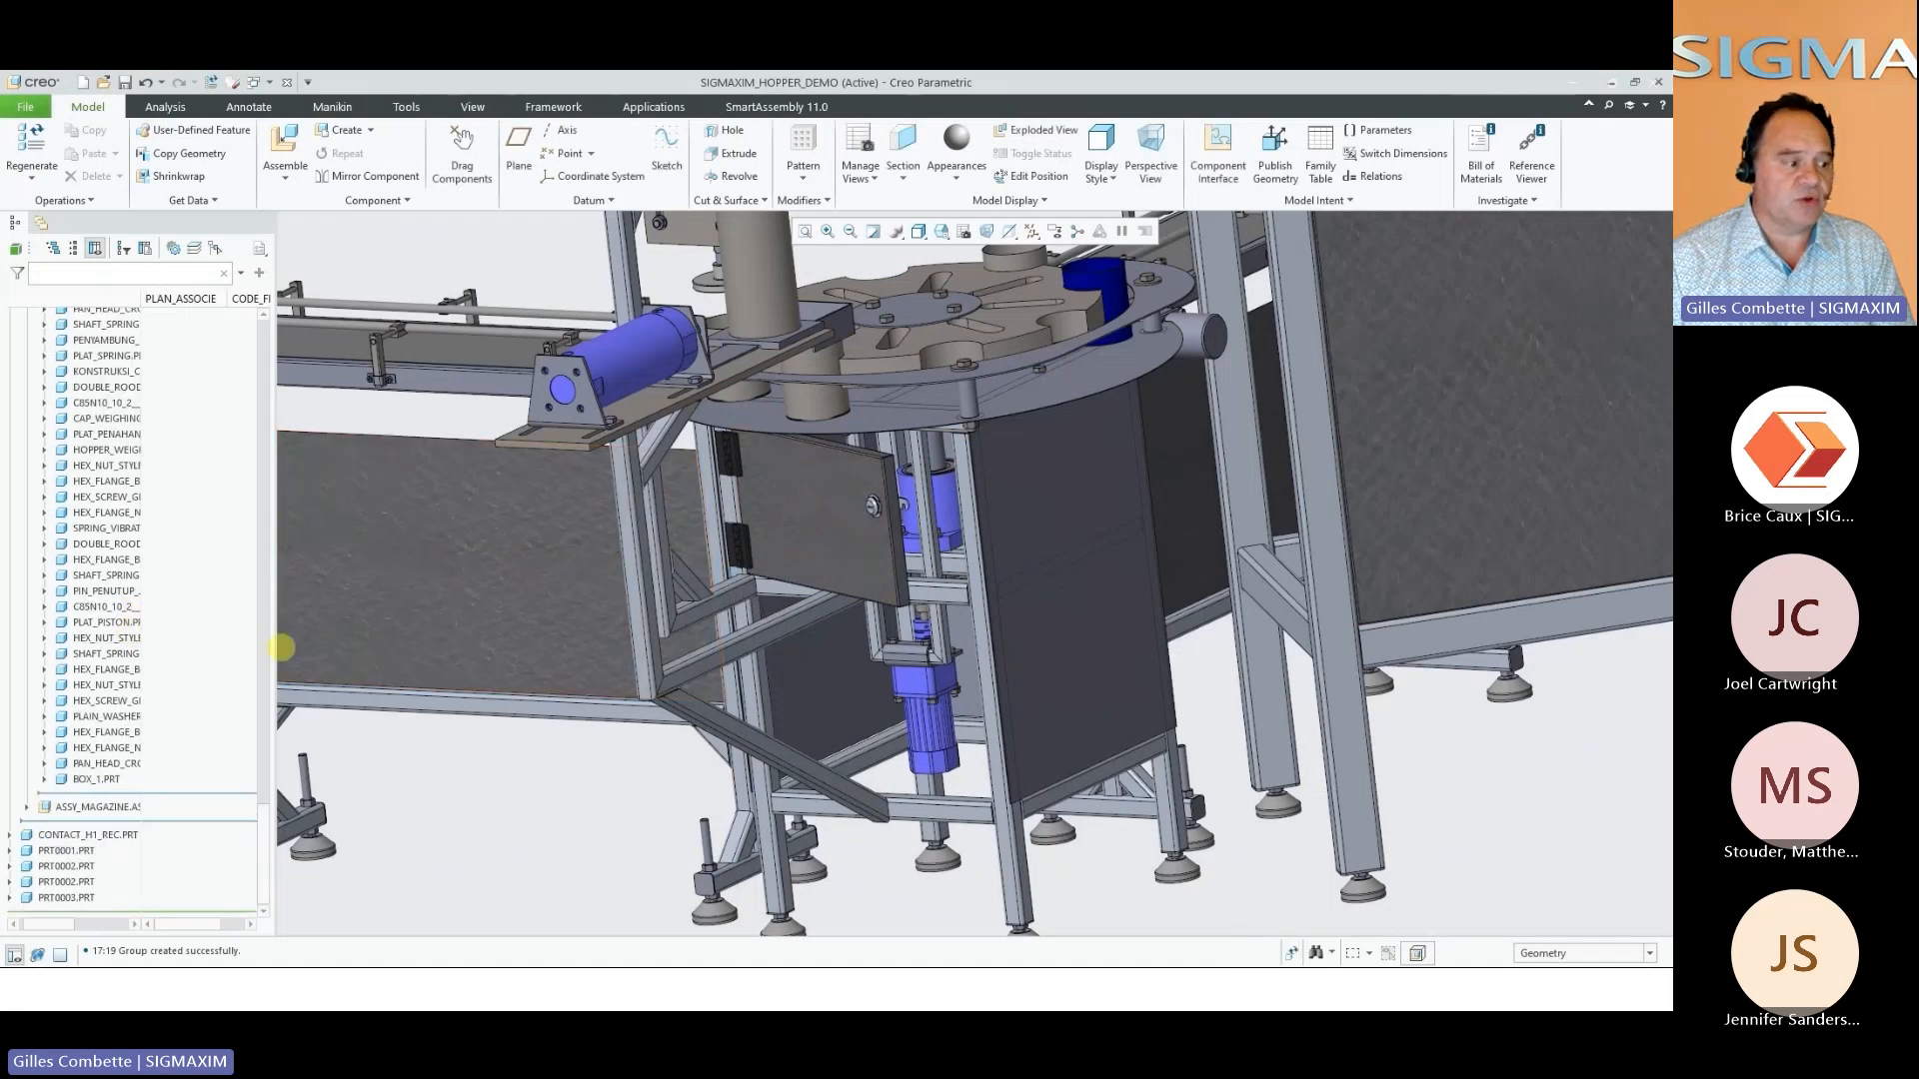
left_click(96, 779)
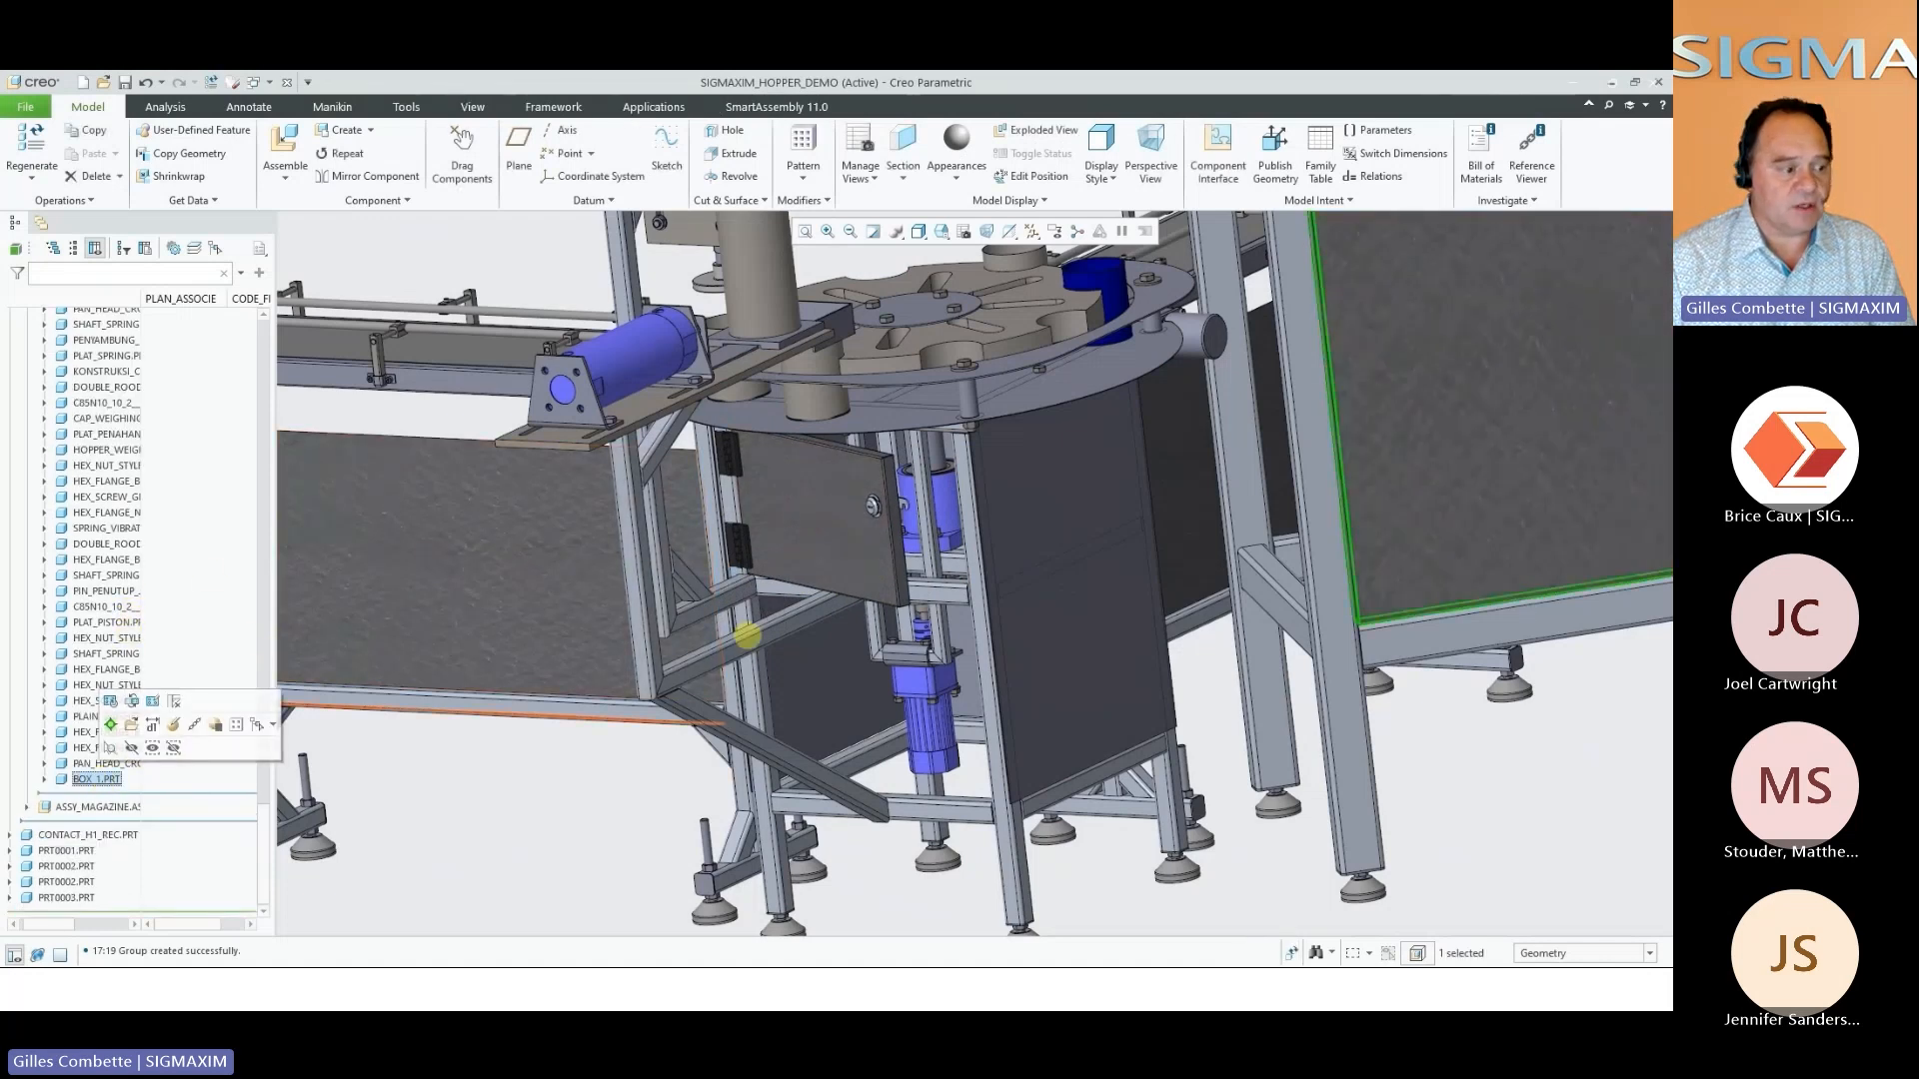
left_click(828, 516)
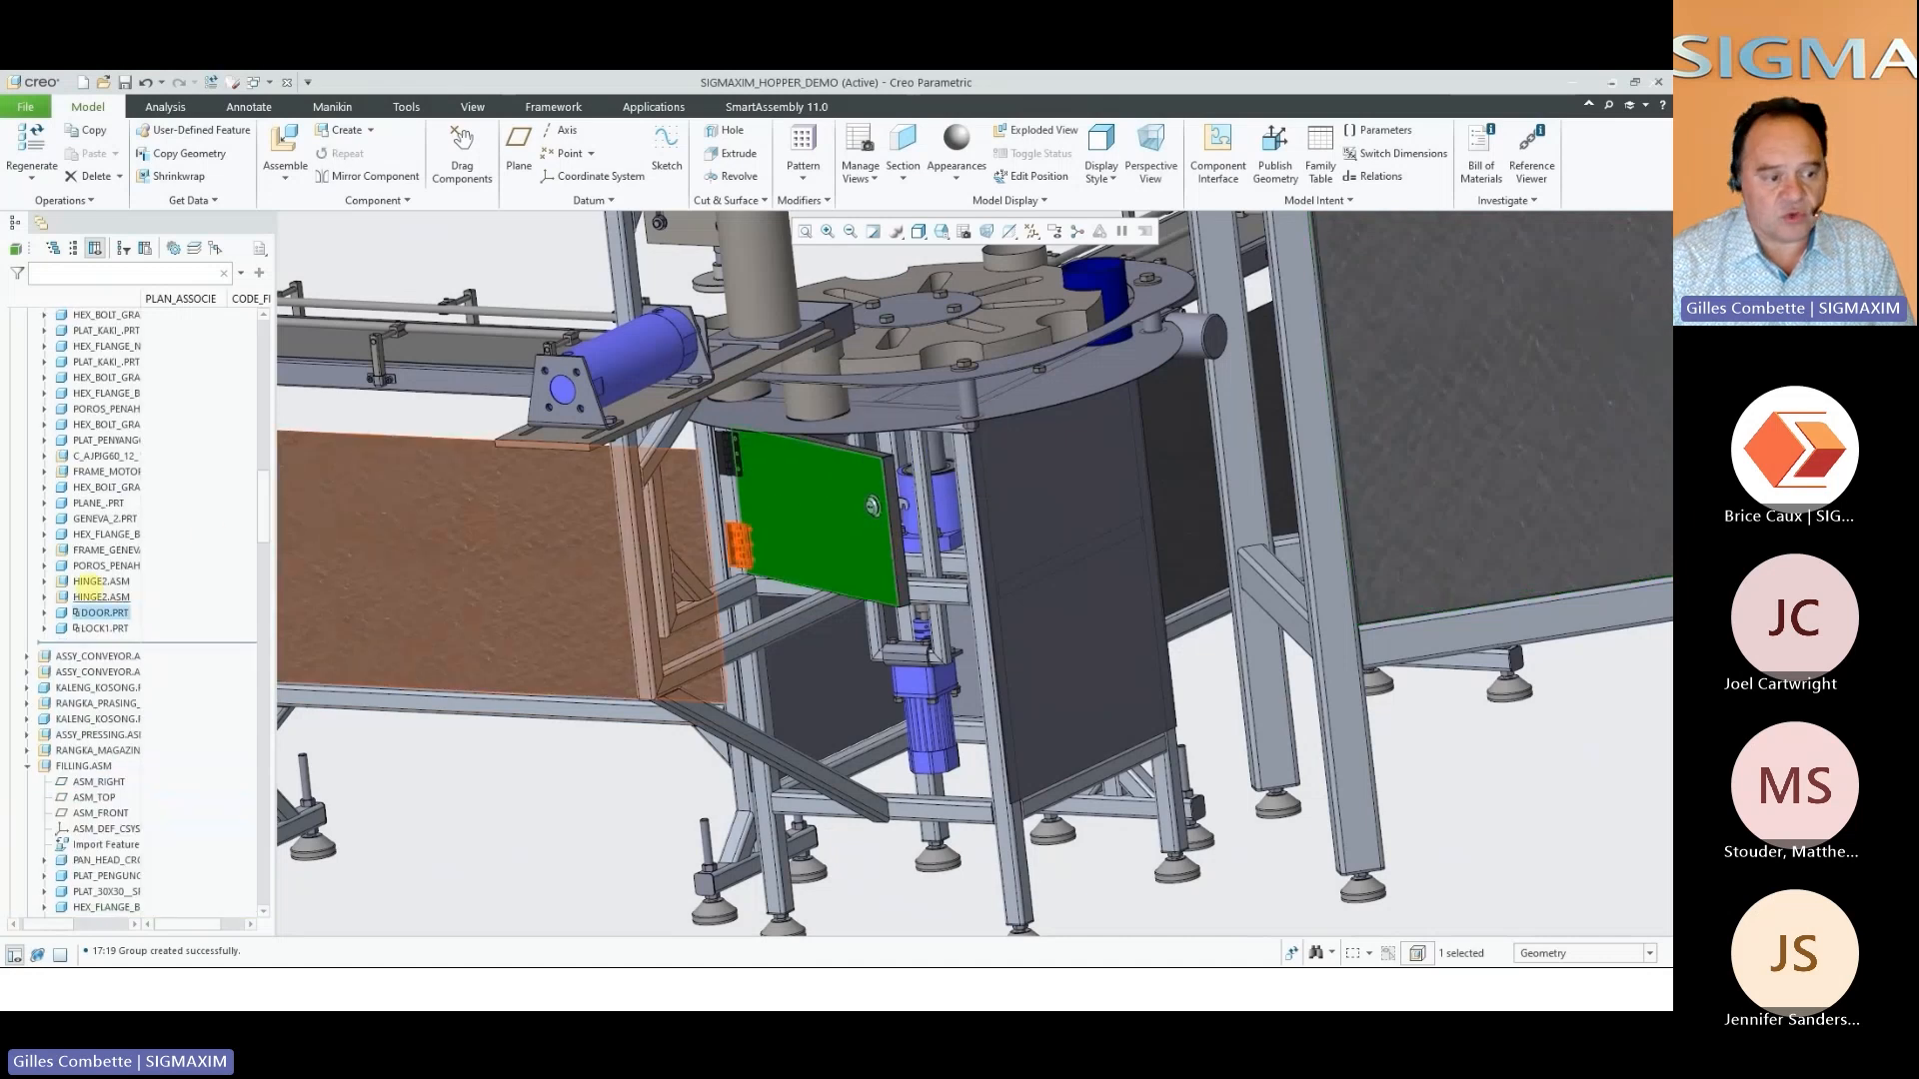
Review the door's hinge, panel and lock components, and hide both HINGE2 assemblies
left_click(100, 597)
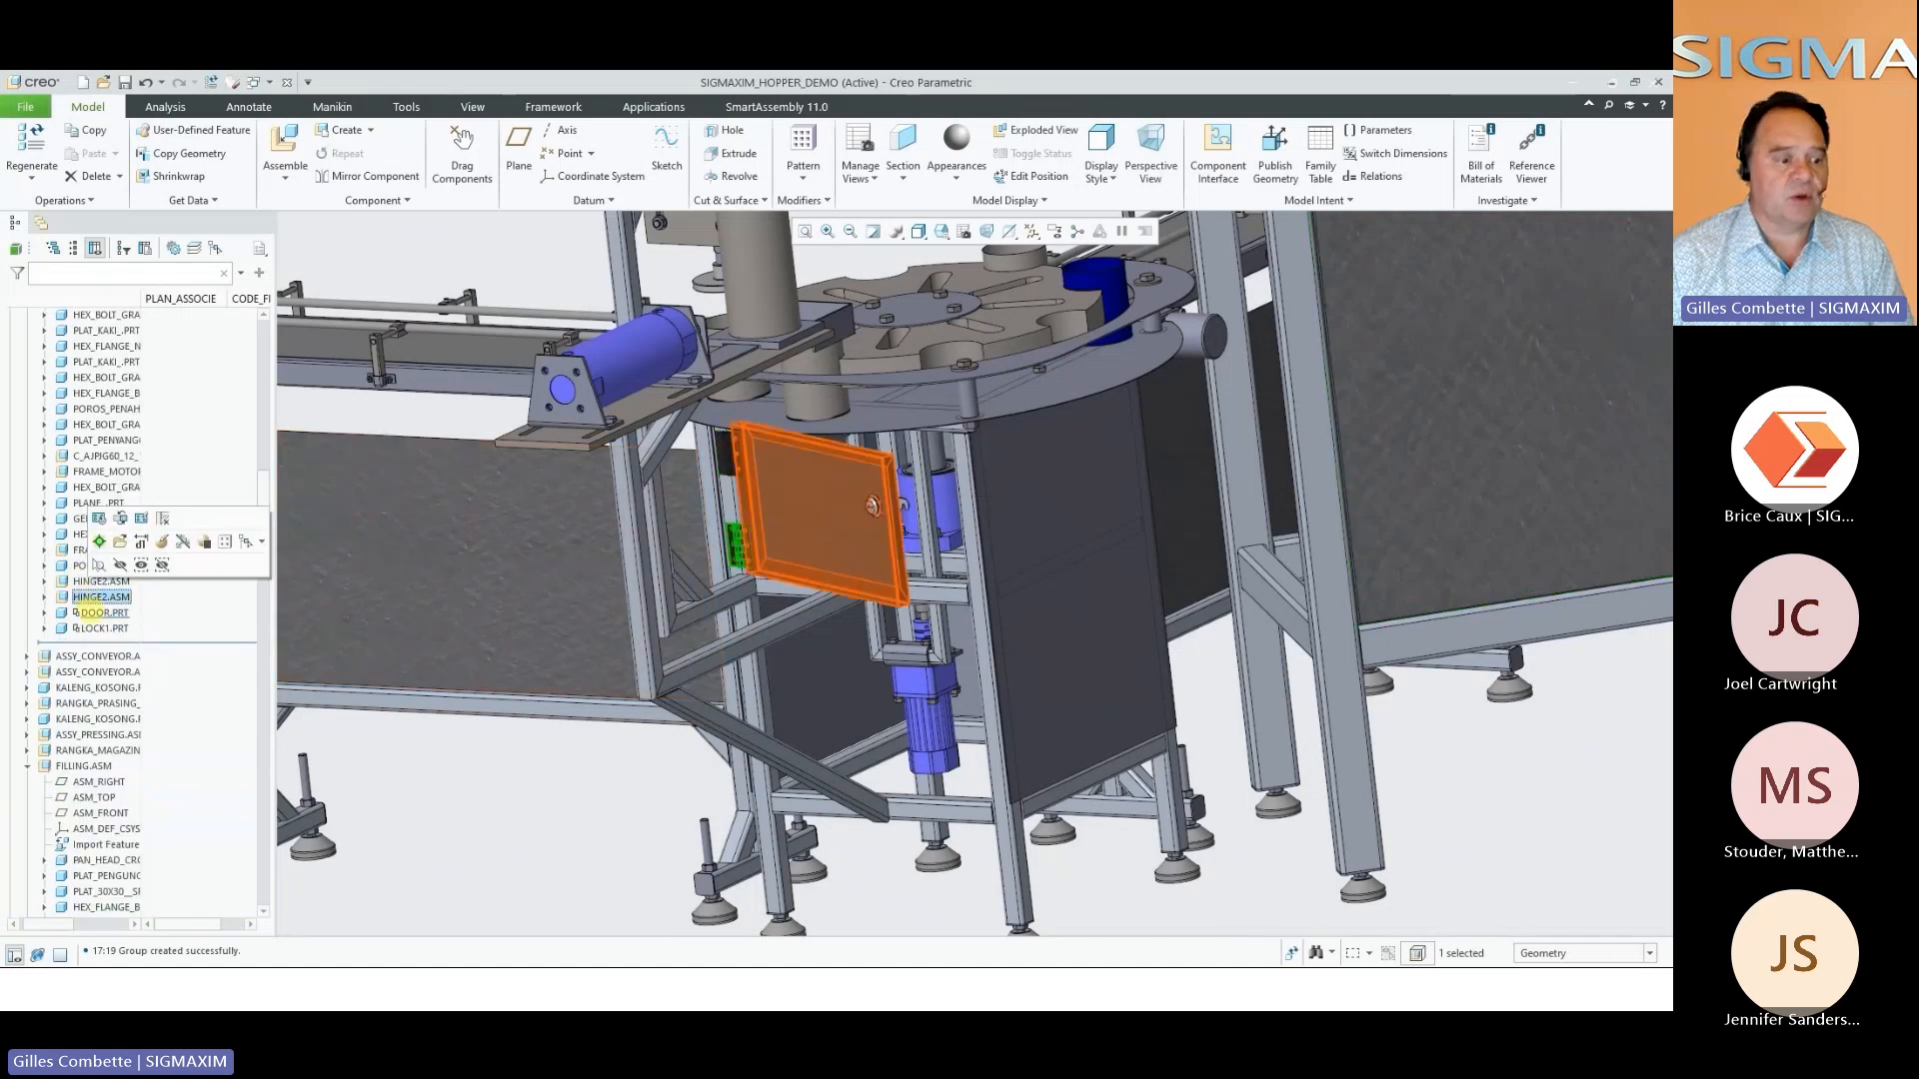
left_click(91, 613)
left_click(88, 628)
left_click(82, 582)
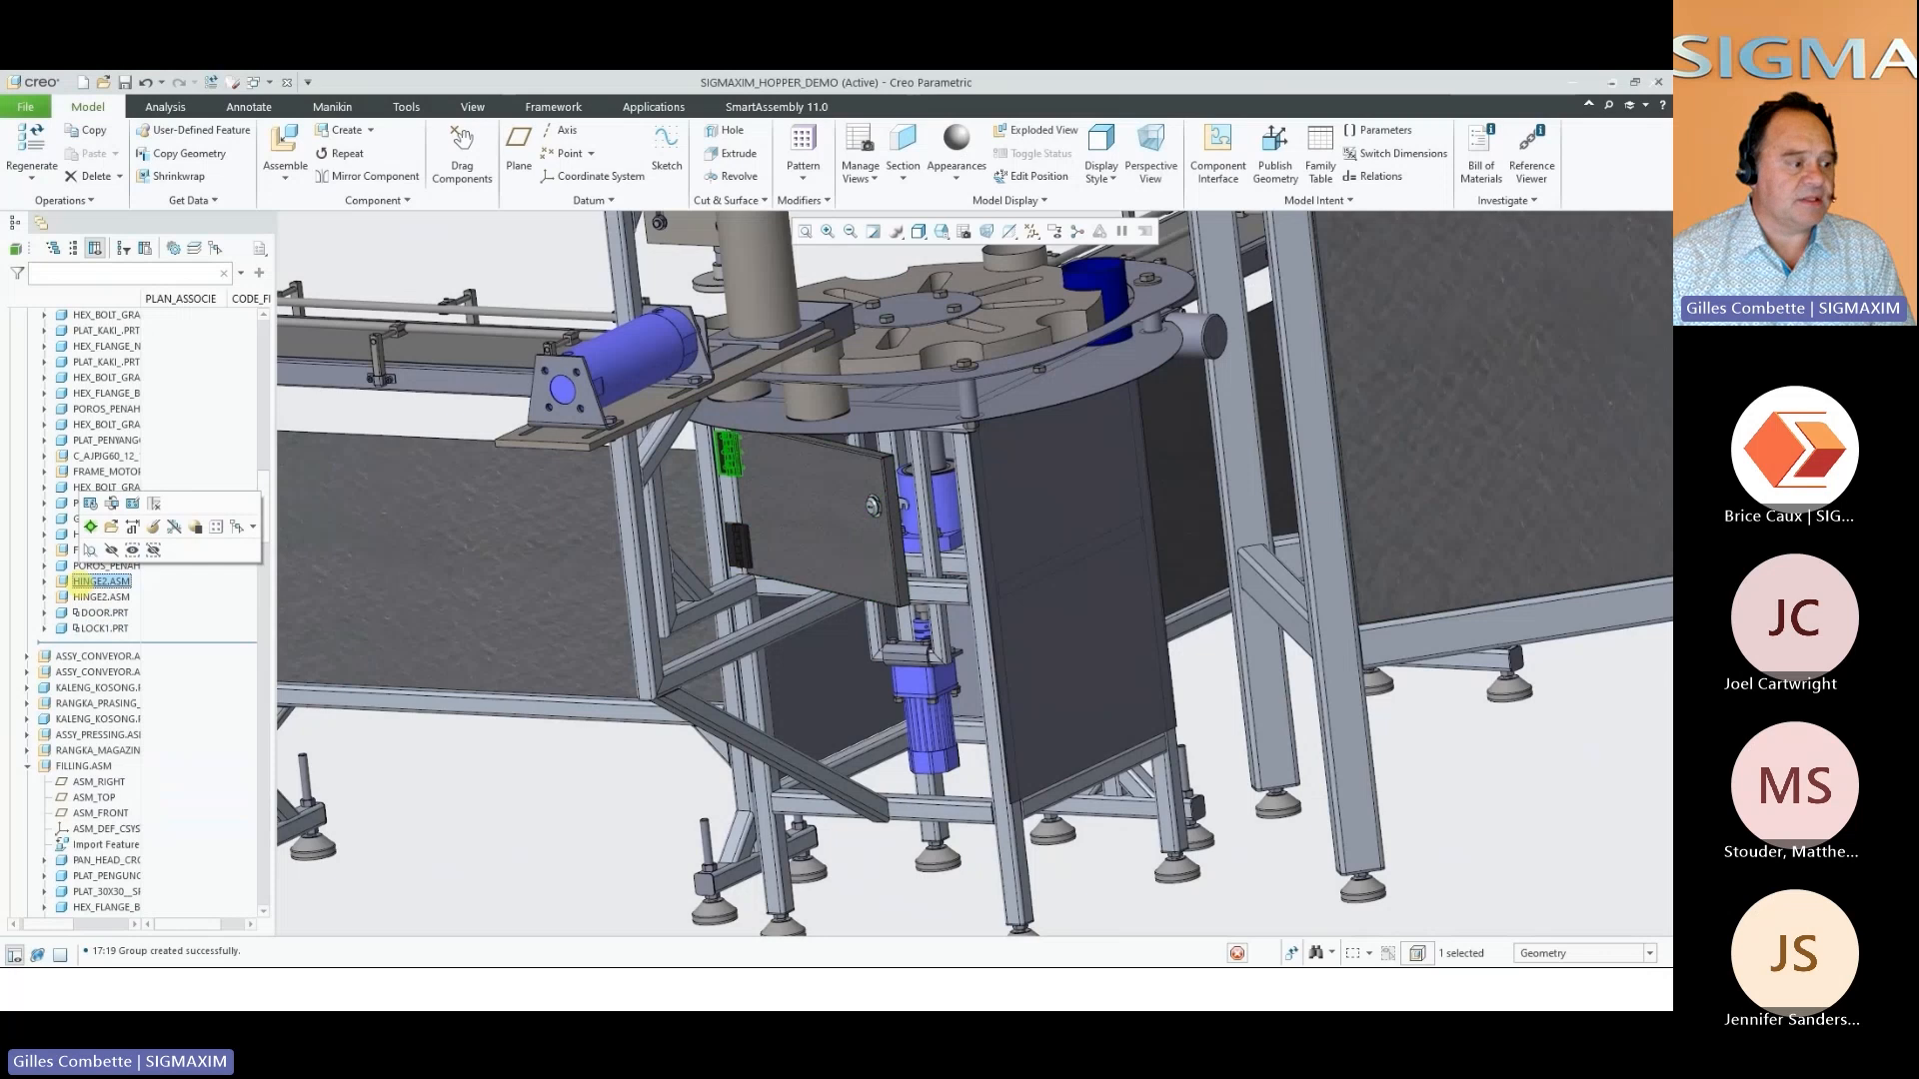
left_click(100, 597, "ctrl")
left_click(118, 564)
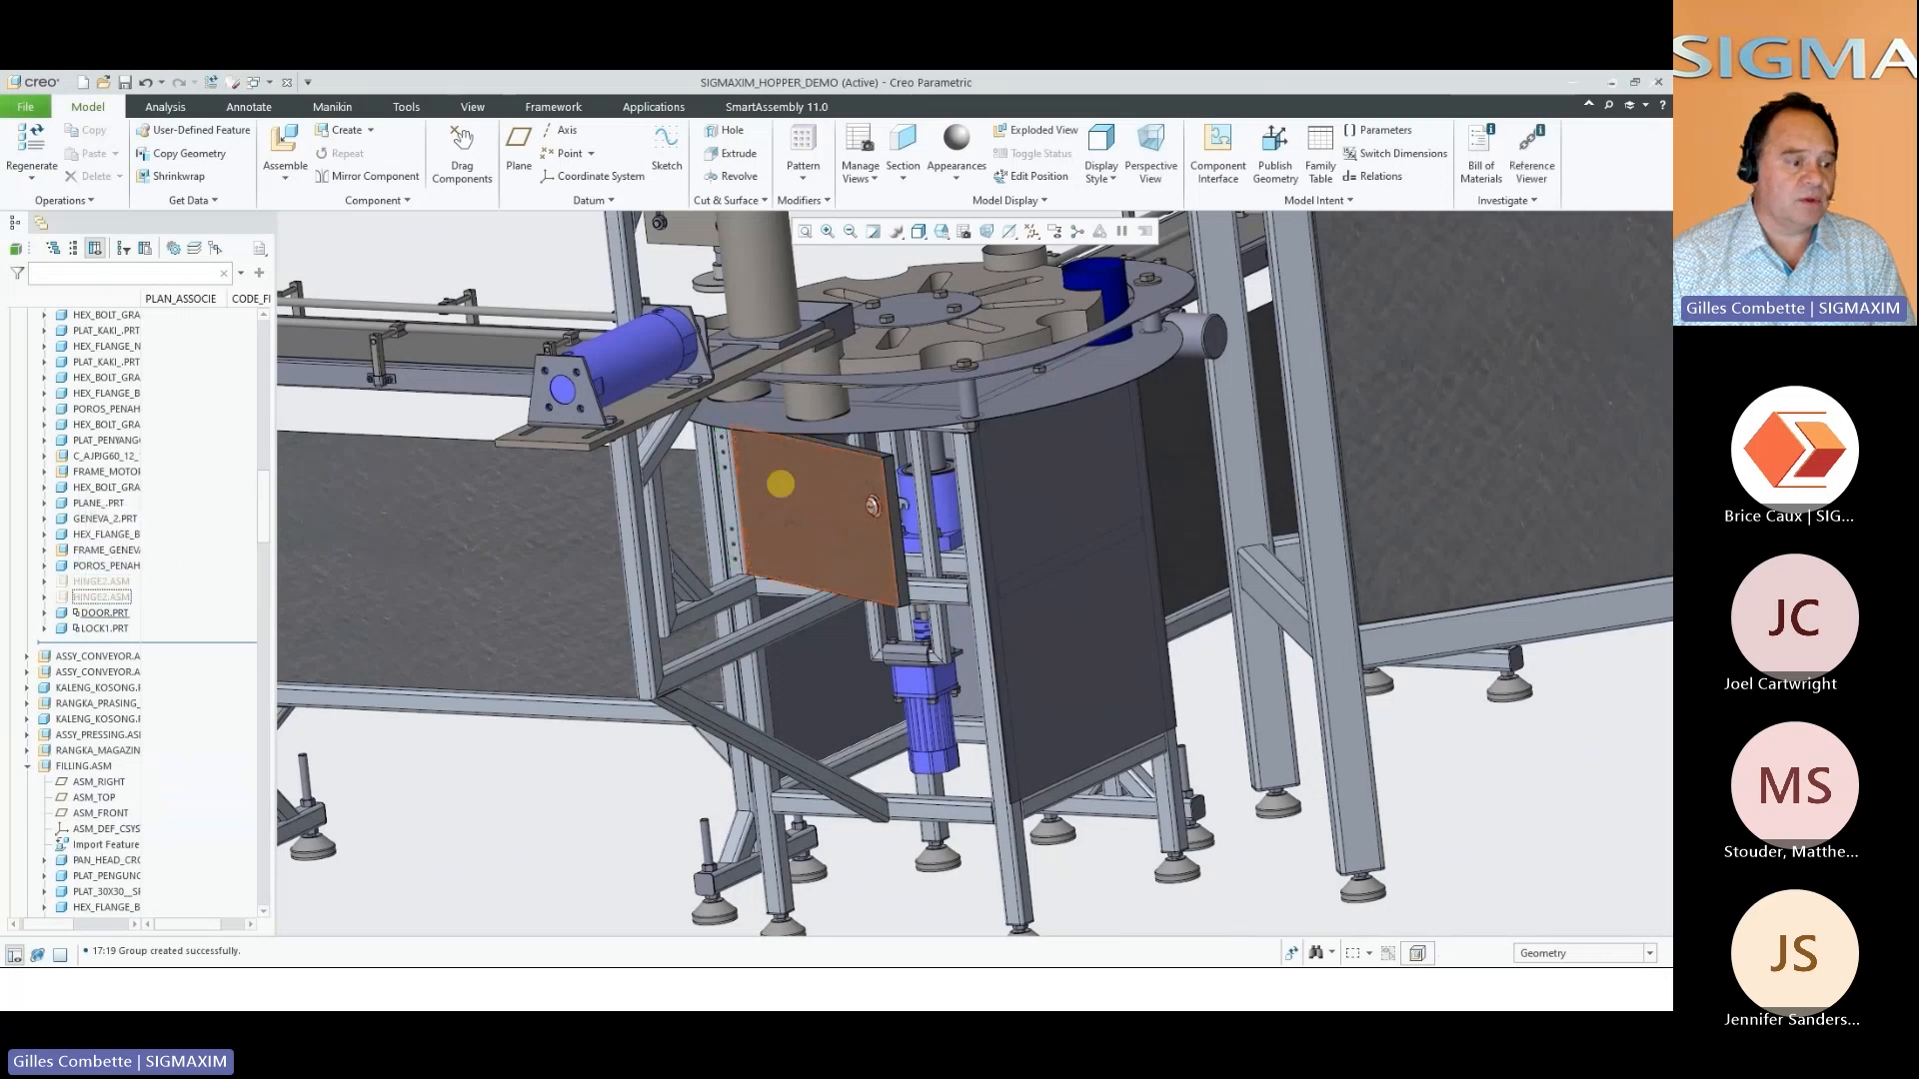
Examine the hinge holes in the door and frame, hide the LOCK1 part, and examine the lock cutout
scroll(781, 484, "down", 5)
middle_click_drag(758, 489, 737, 506)
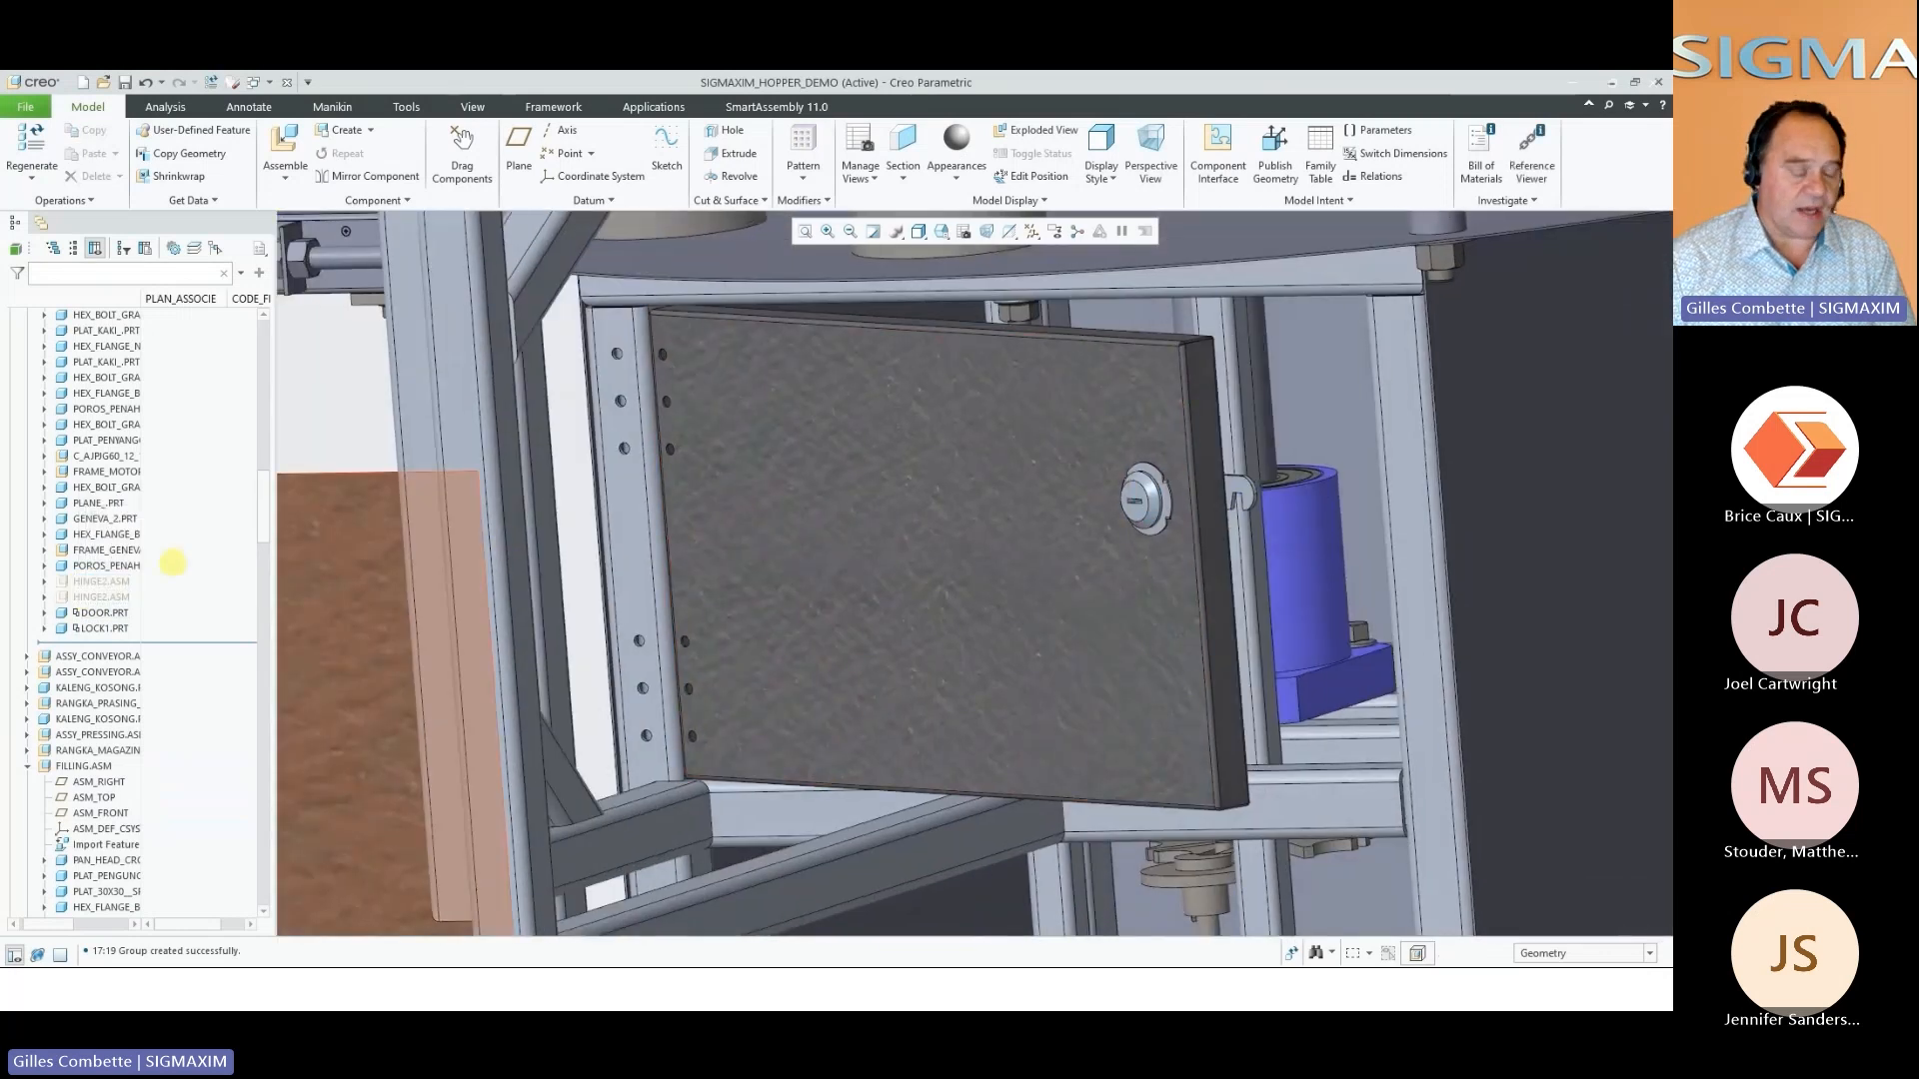
left_click(100, 628)
left_click(136, 597)
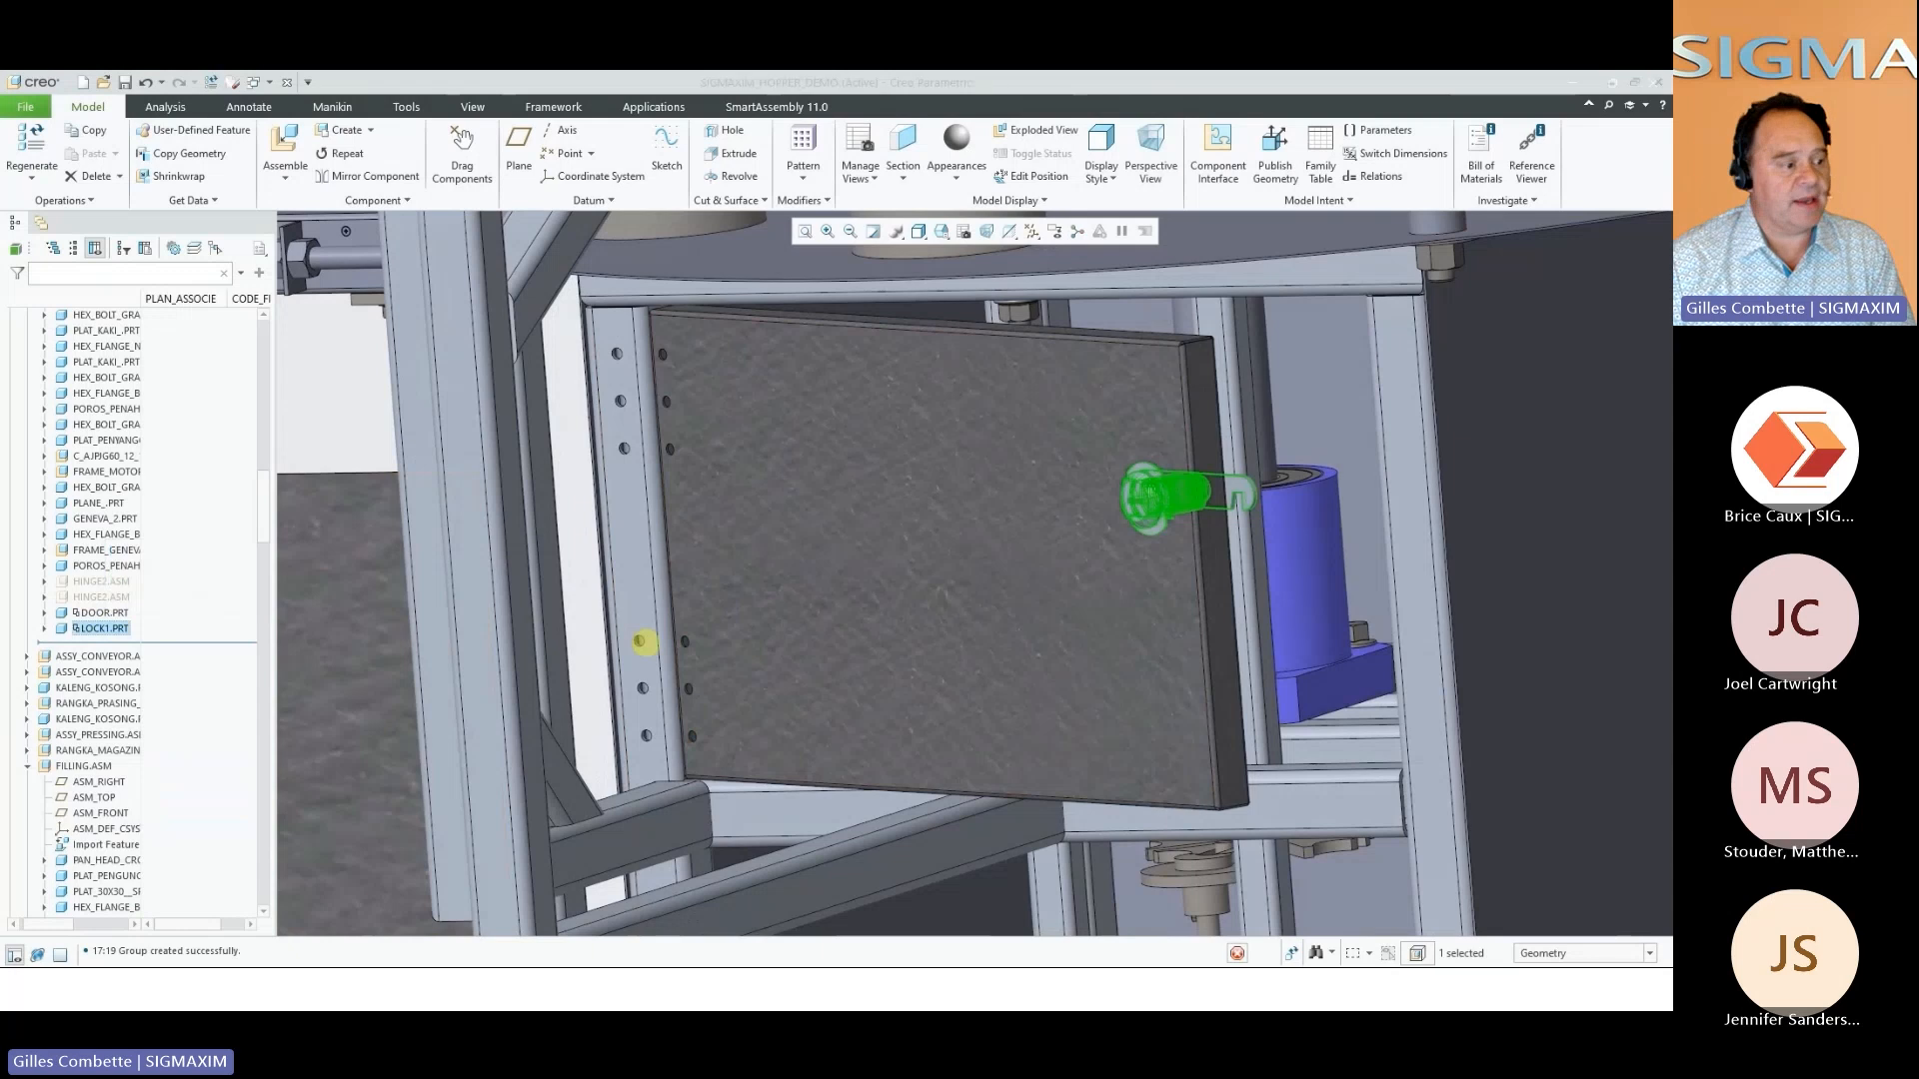
scroll(1157, 570, "down", 5)
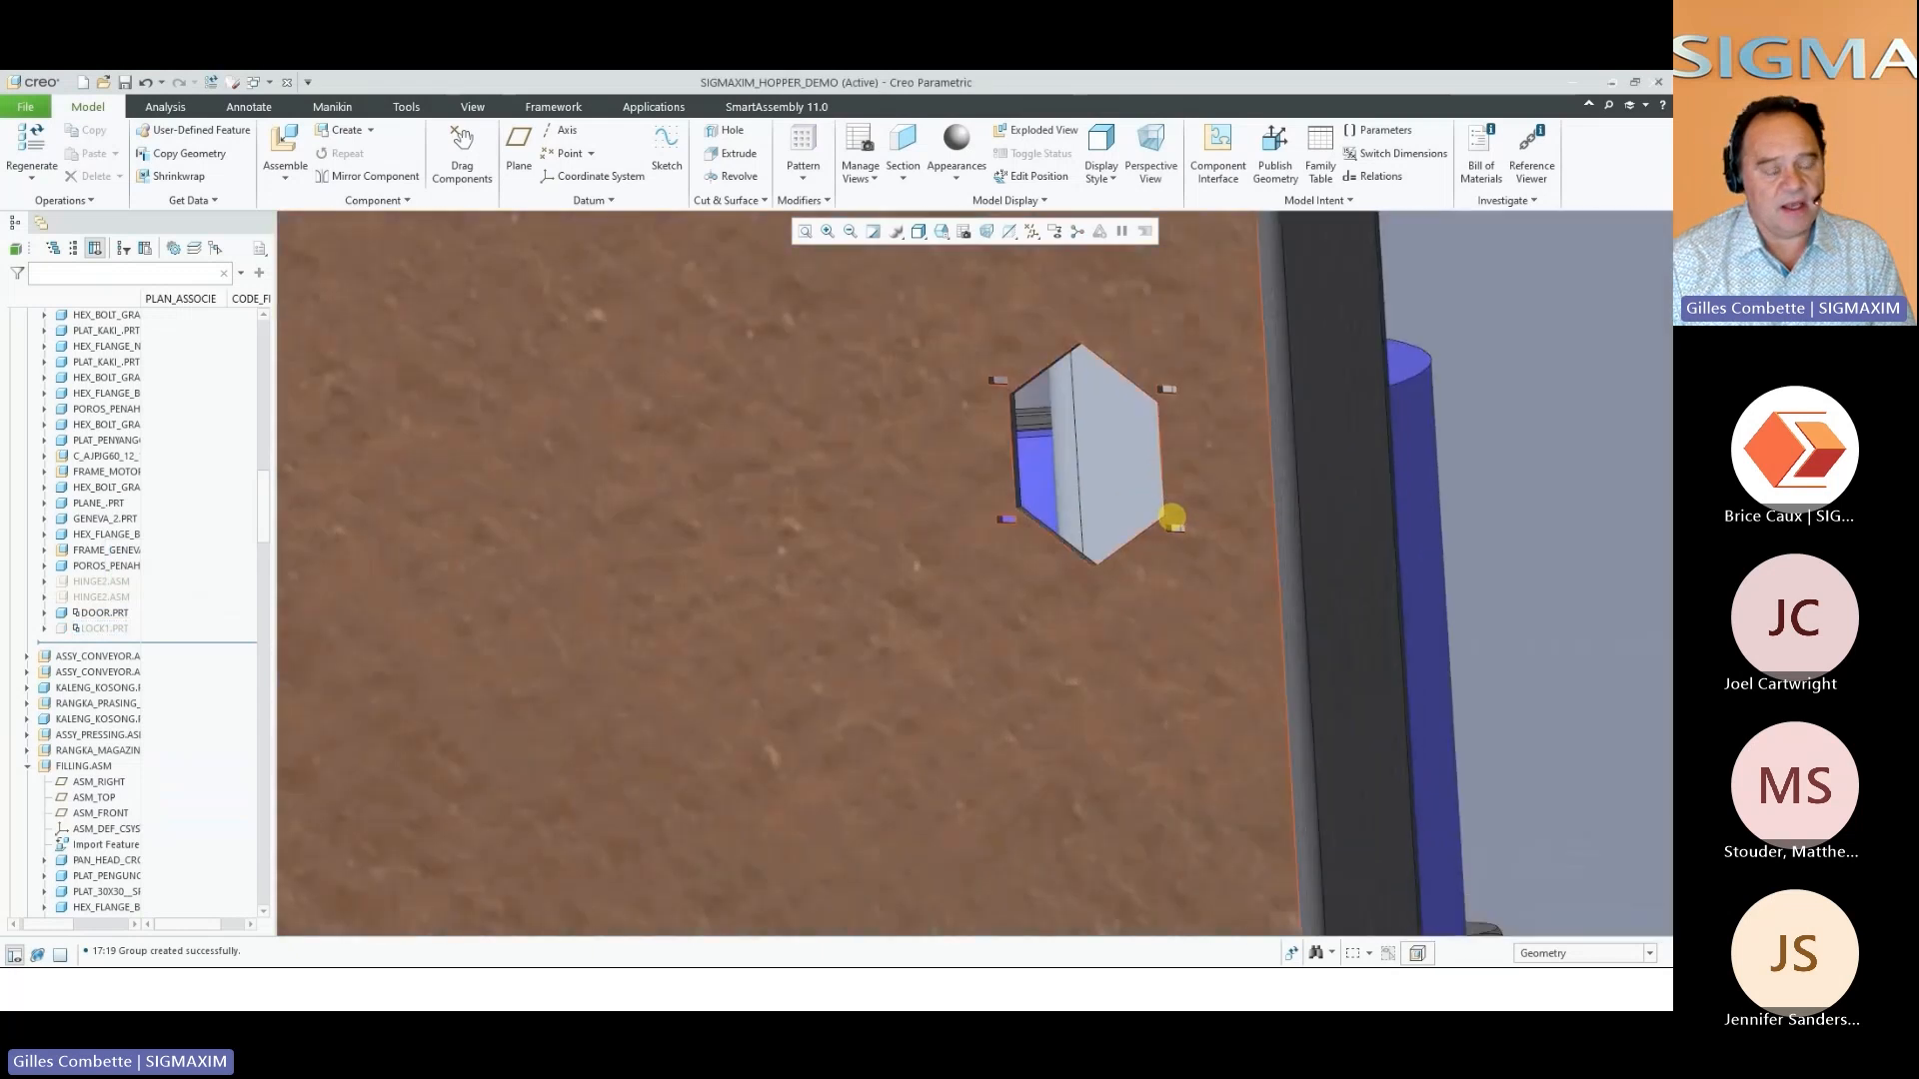
Show both hidden HINGE2 assemblies and the hidden LOCK1 part of the door again
middle_click_drag(1169, 514, 1182, 527)
scroll(1182, 549, "up", 5)
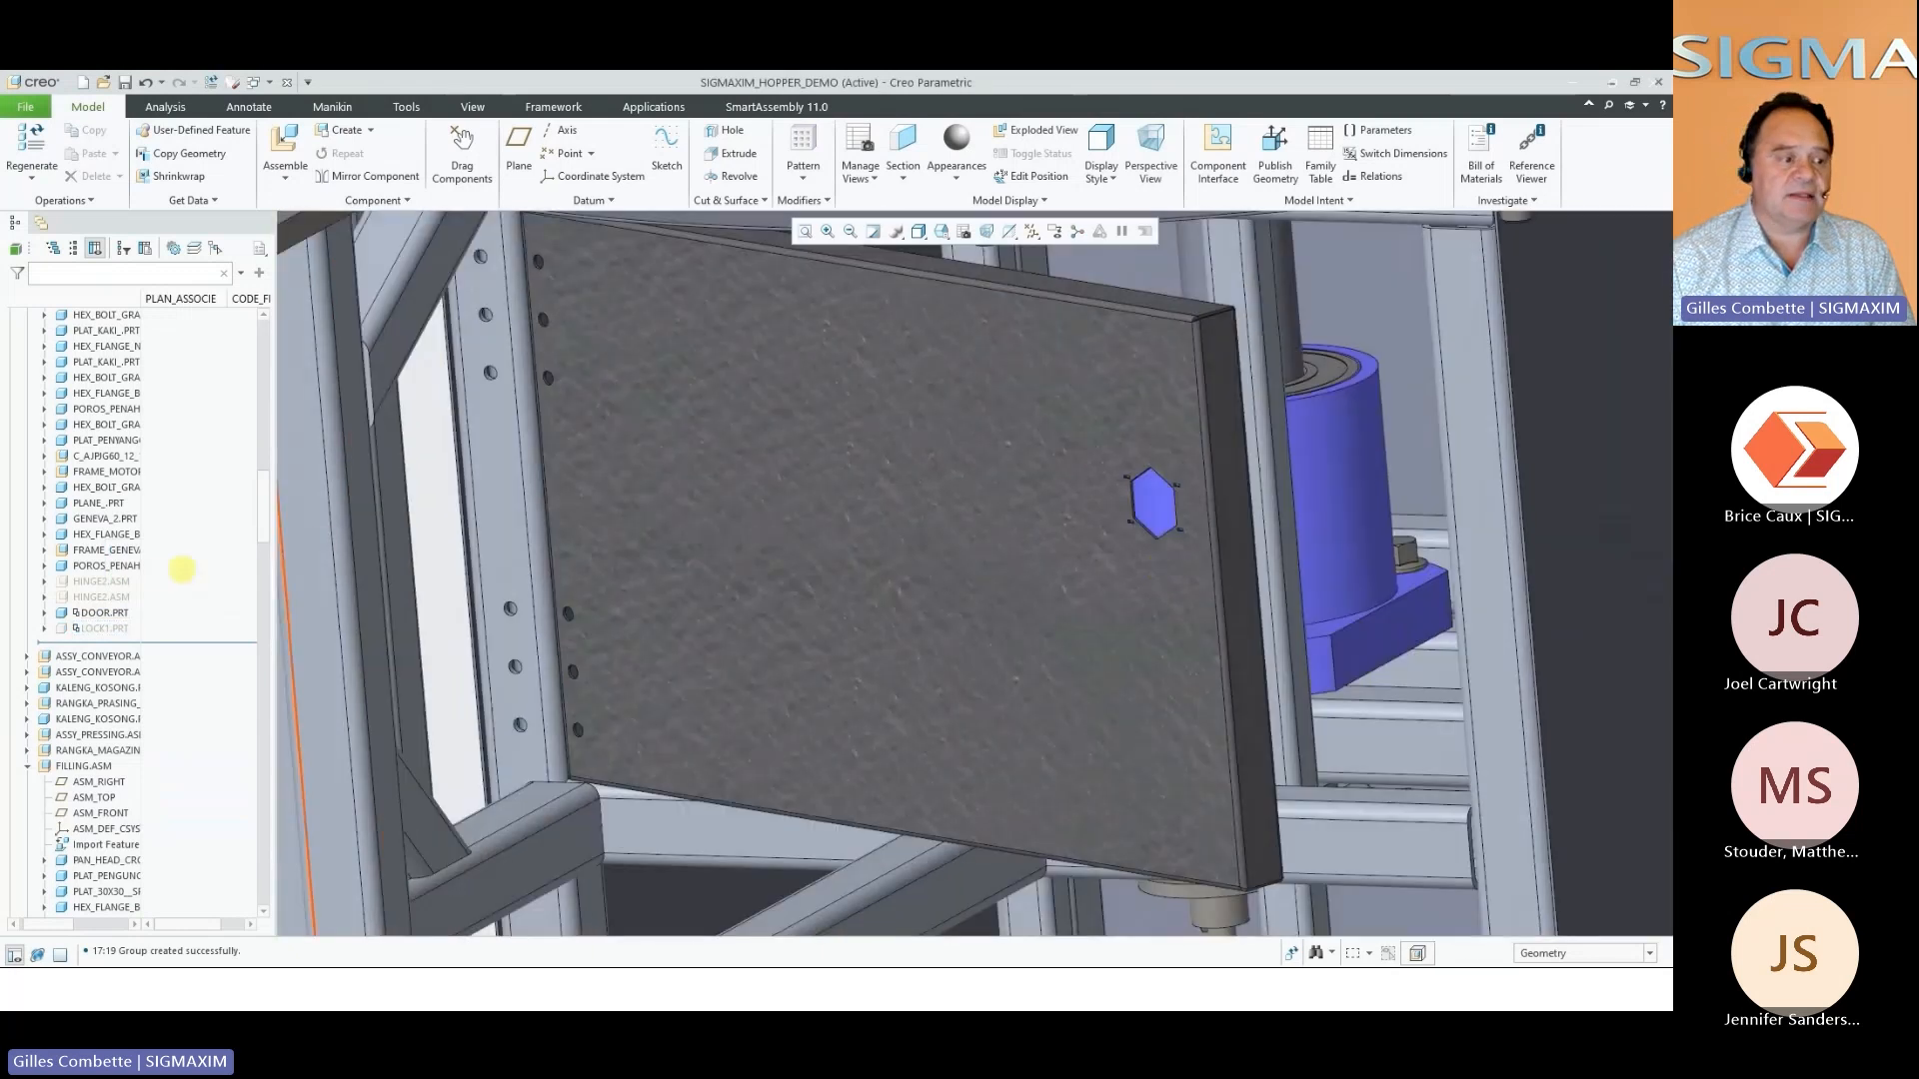
left_click(93, 581)
left_click(93, 596, "ctrl")
left_click(100, 627, "ctrl")
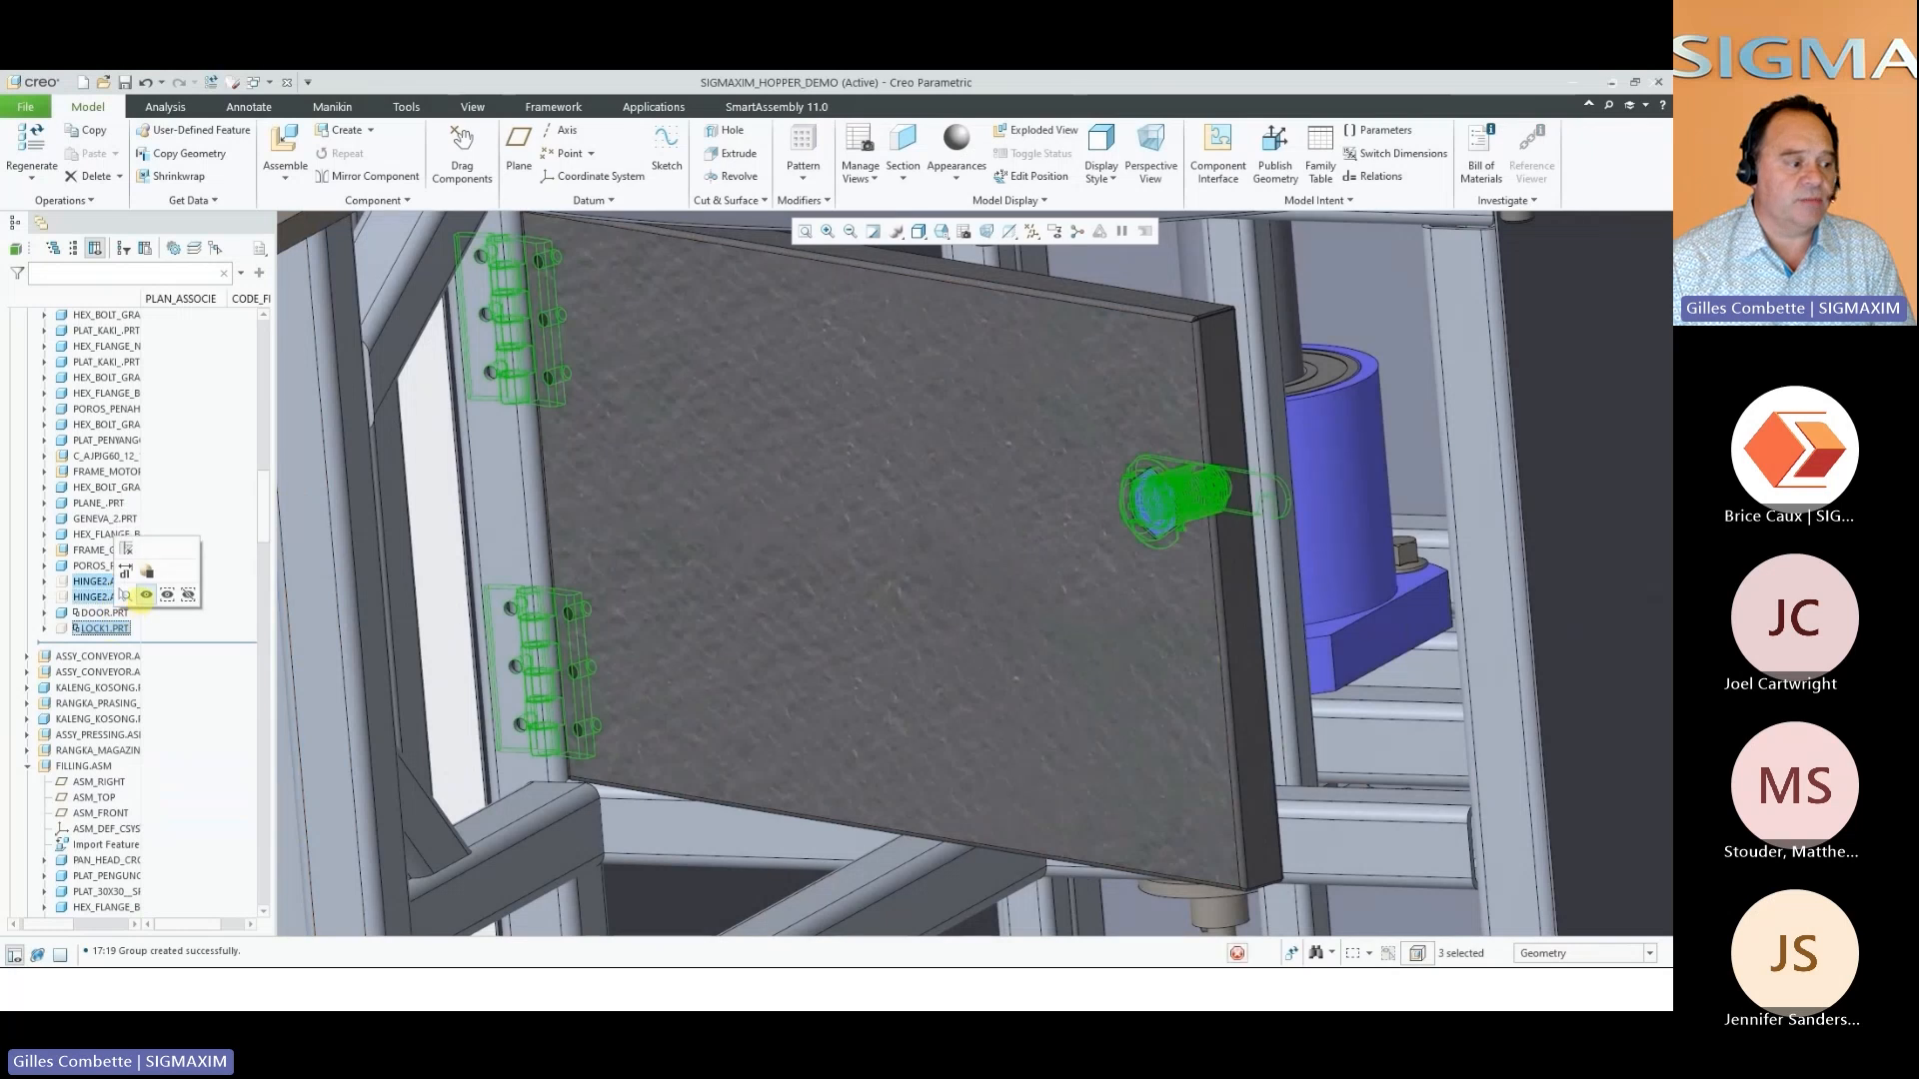
scroll(771, 630, "up", 6)
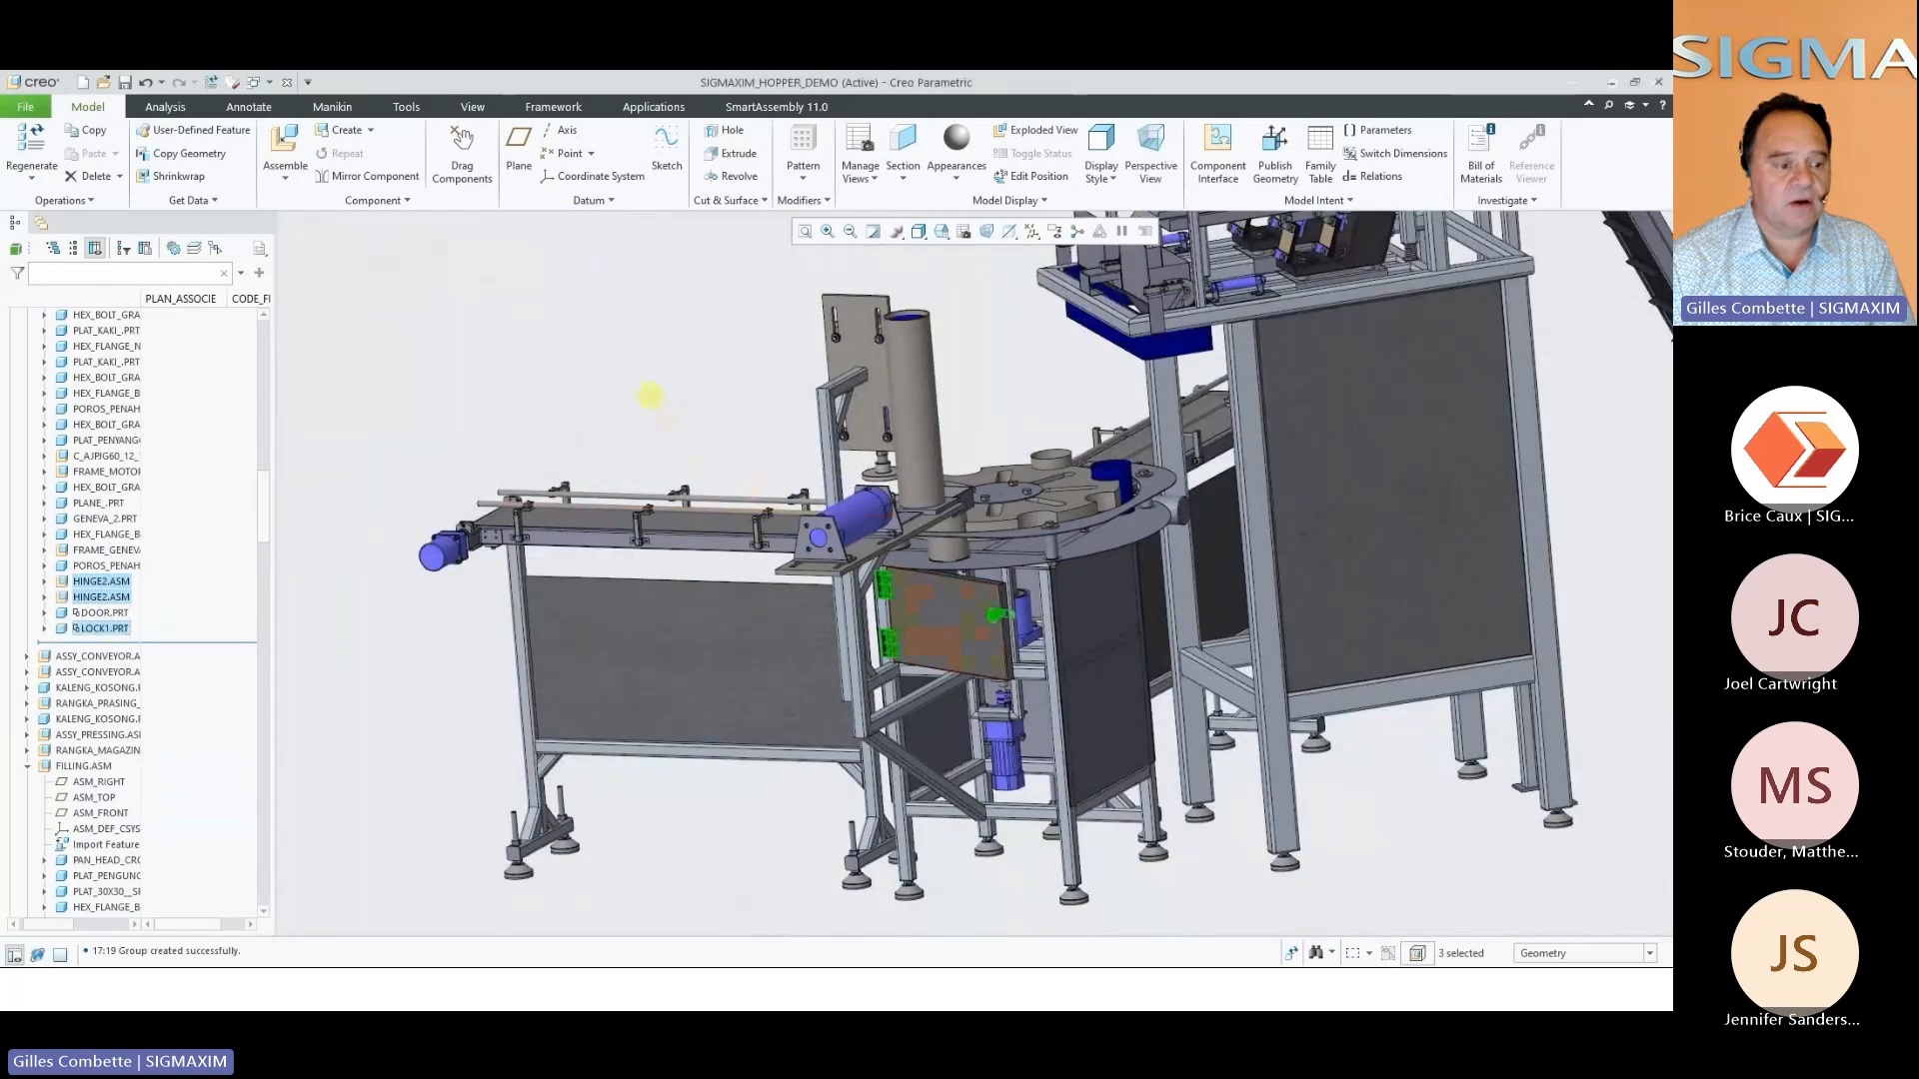
Add a Hopper from the SmartAssembly library, starting from the lower rectangular edge of the blue chute above the turntable
left_click(650, 396)
right_click(650, 396)
left_click(725, 497)
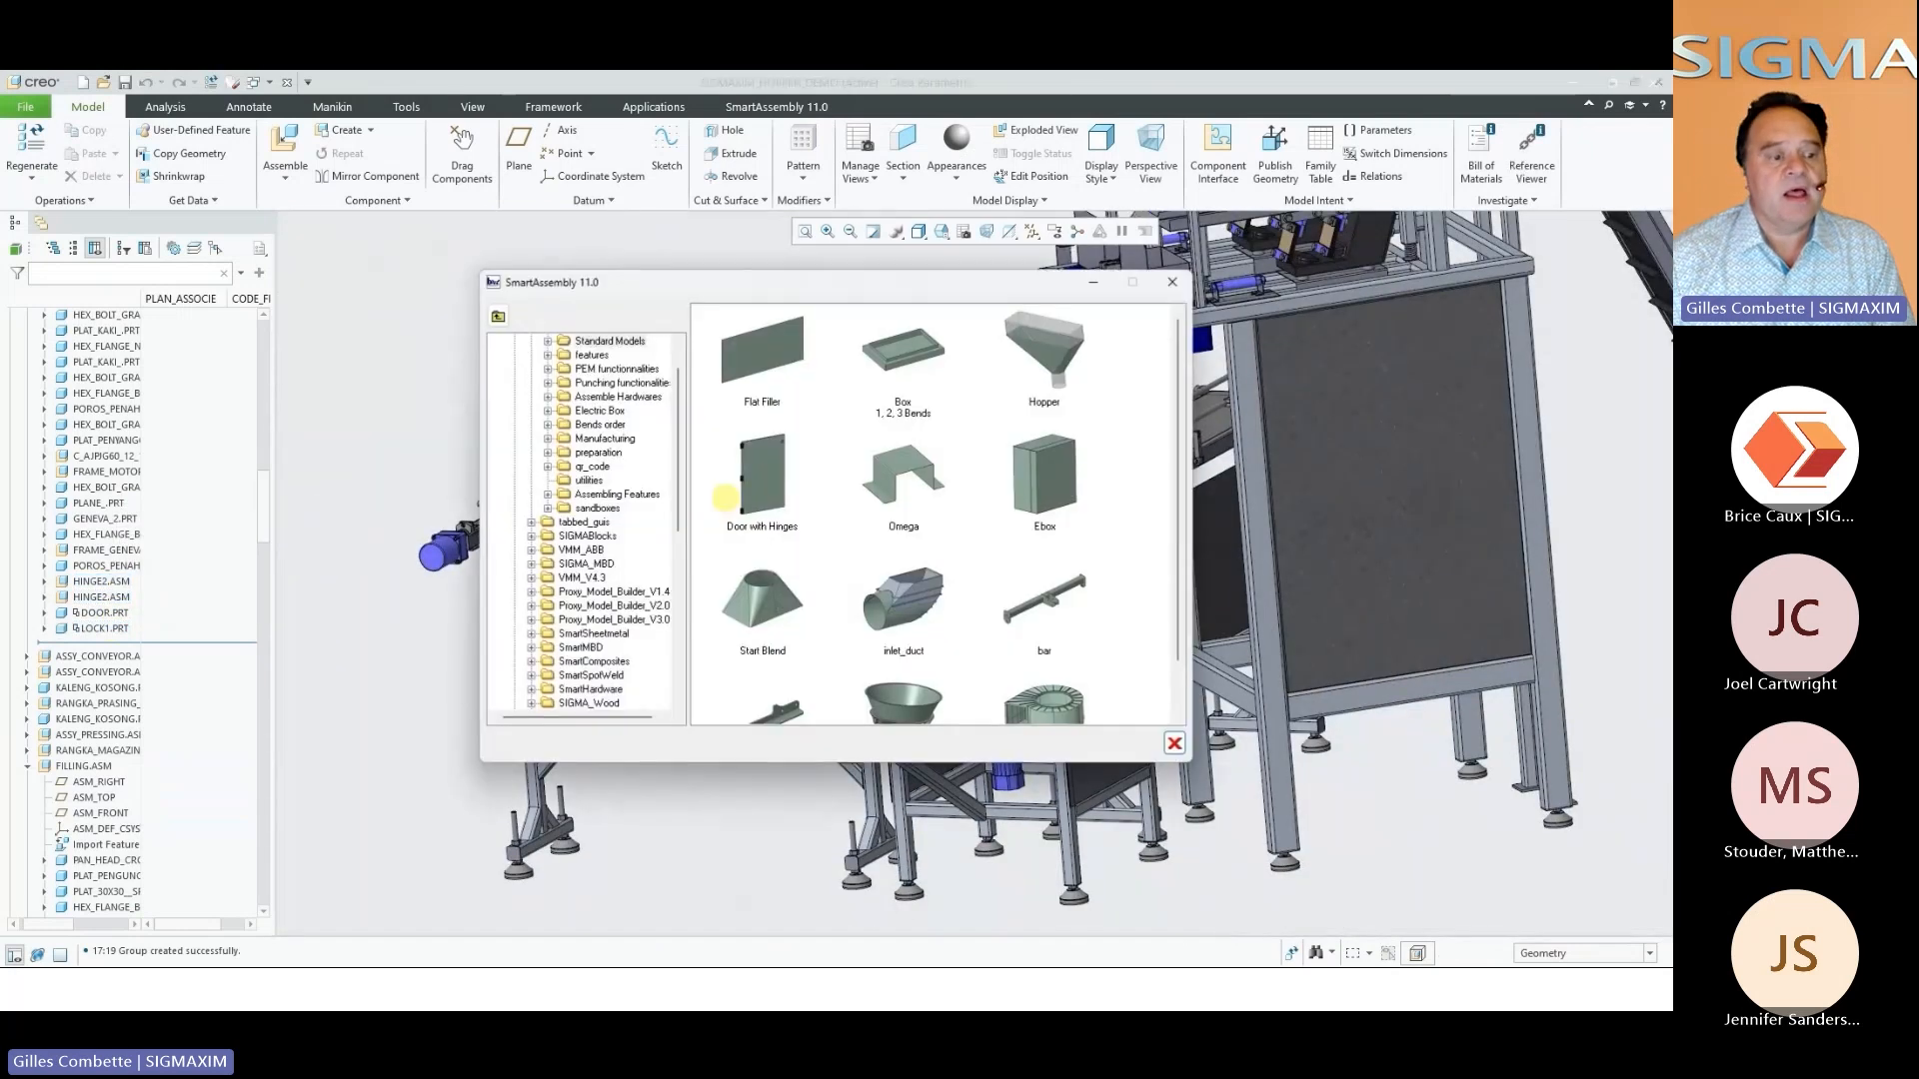
double_click(1055, 372)
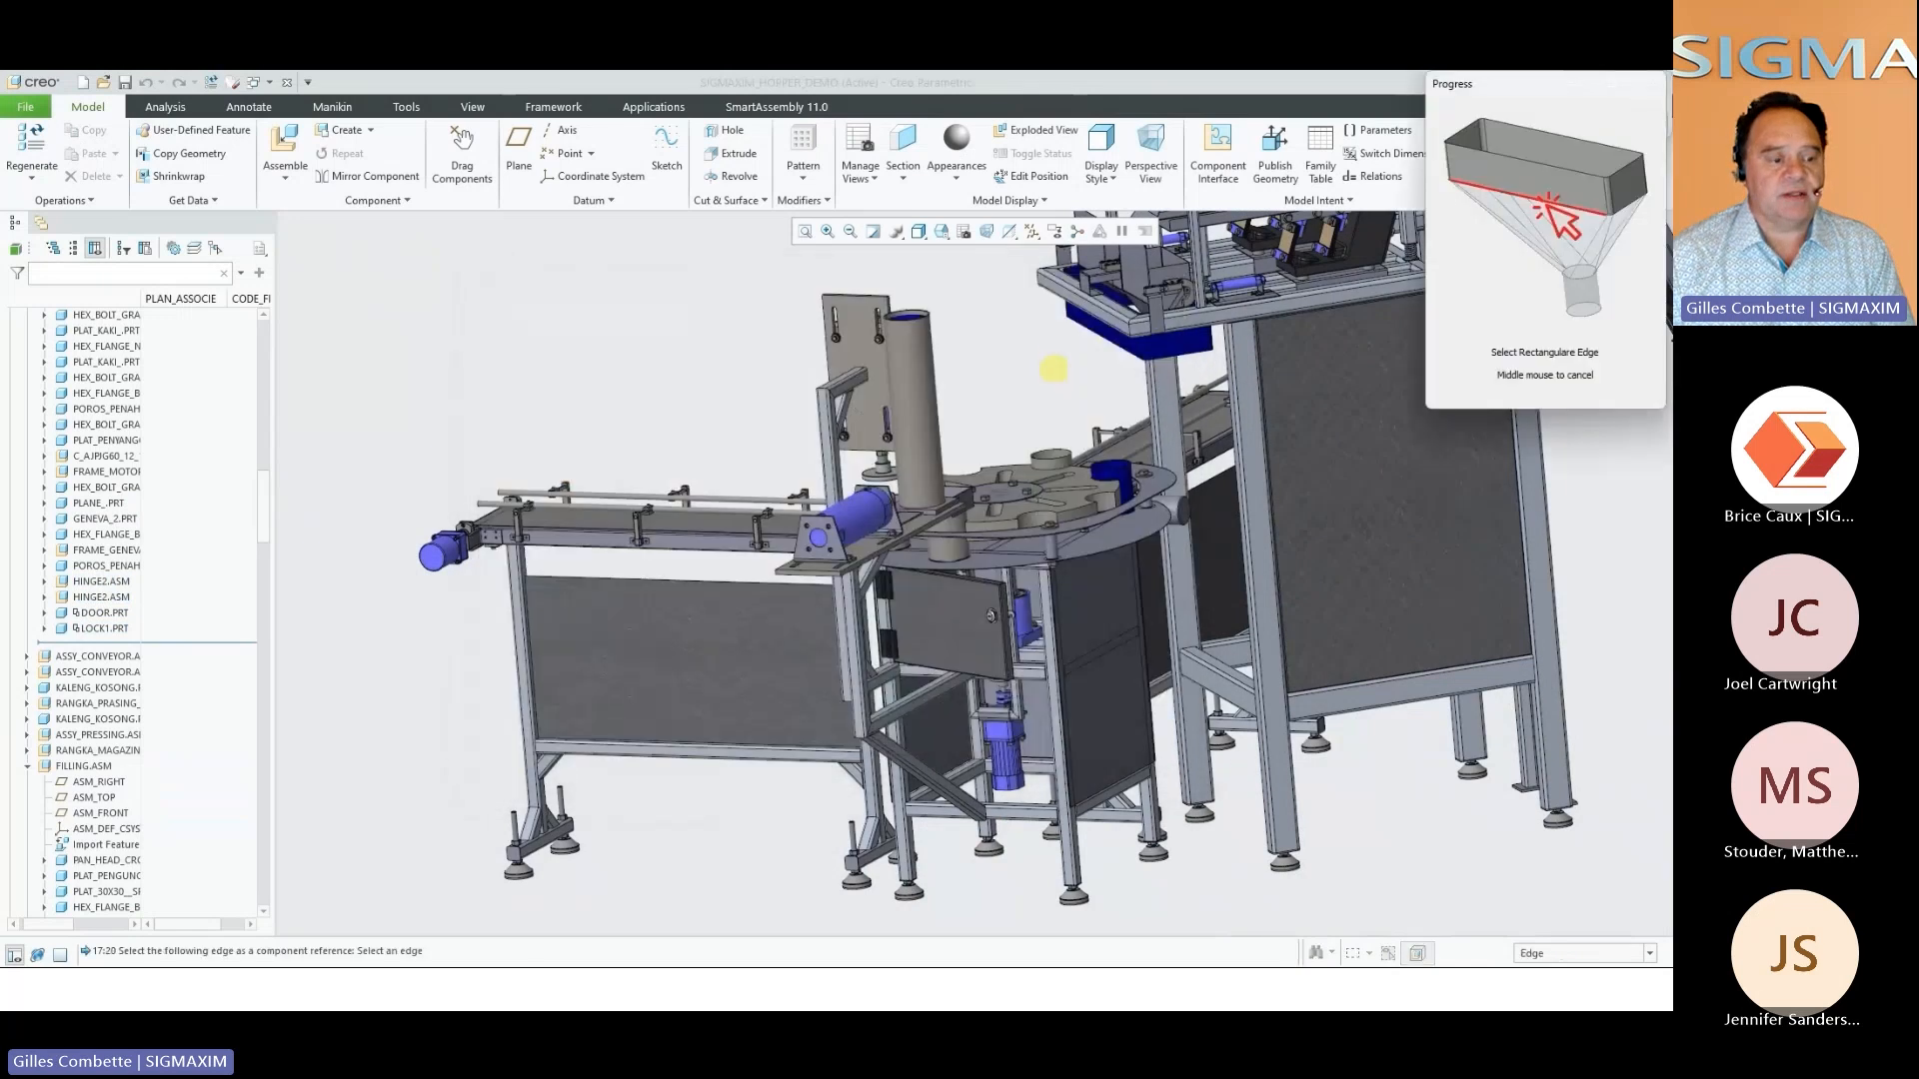
left_click(1124, 355)
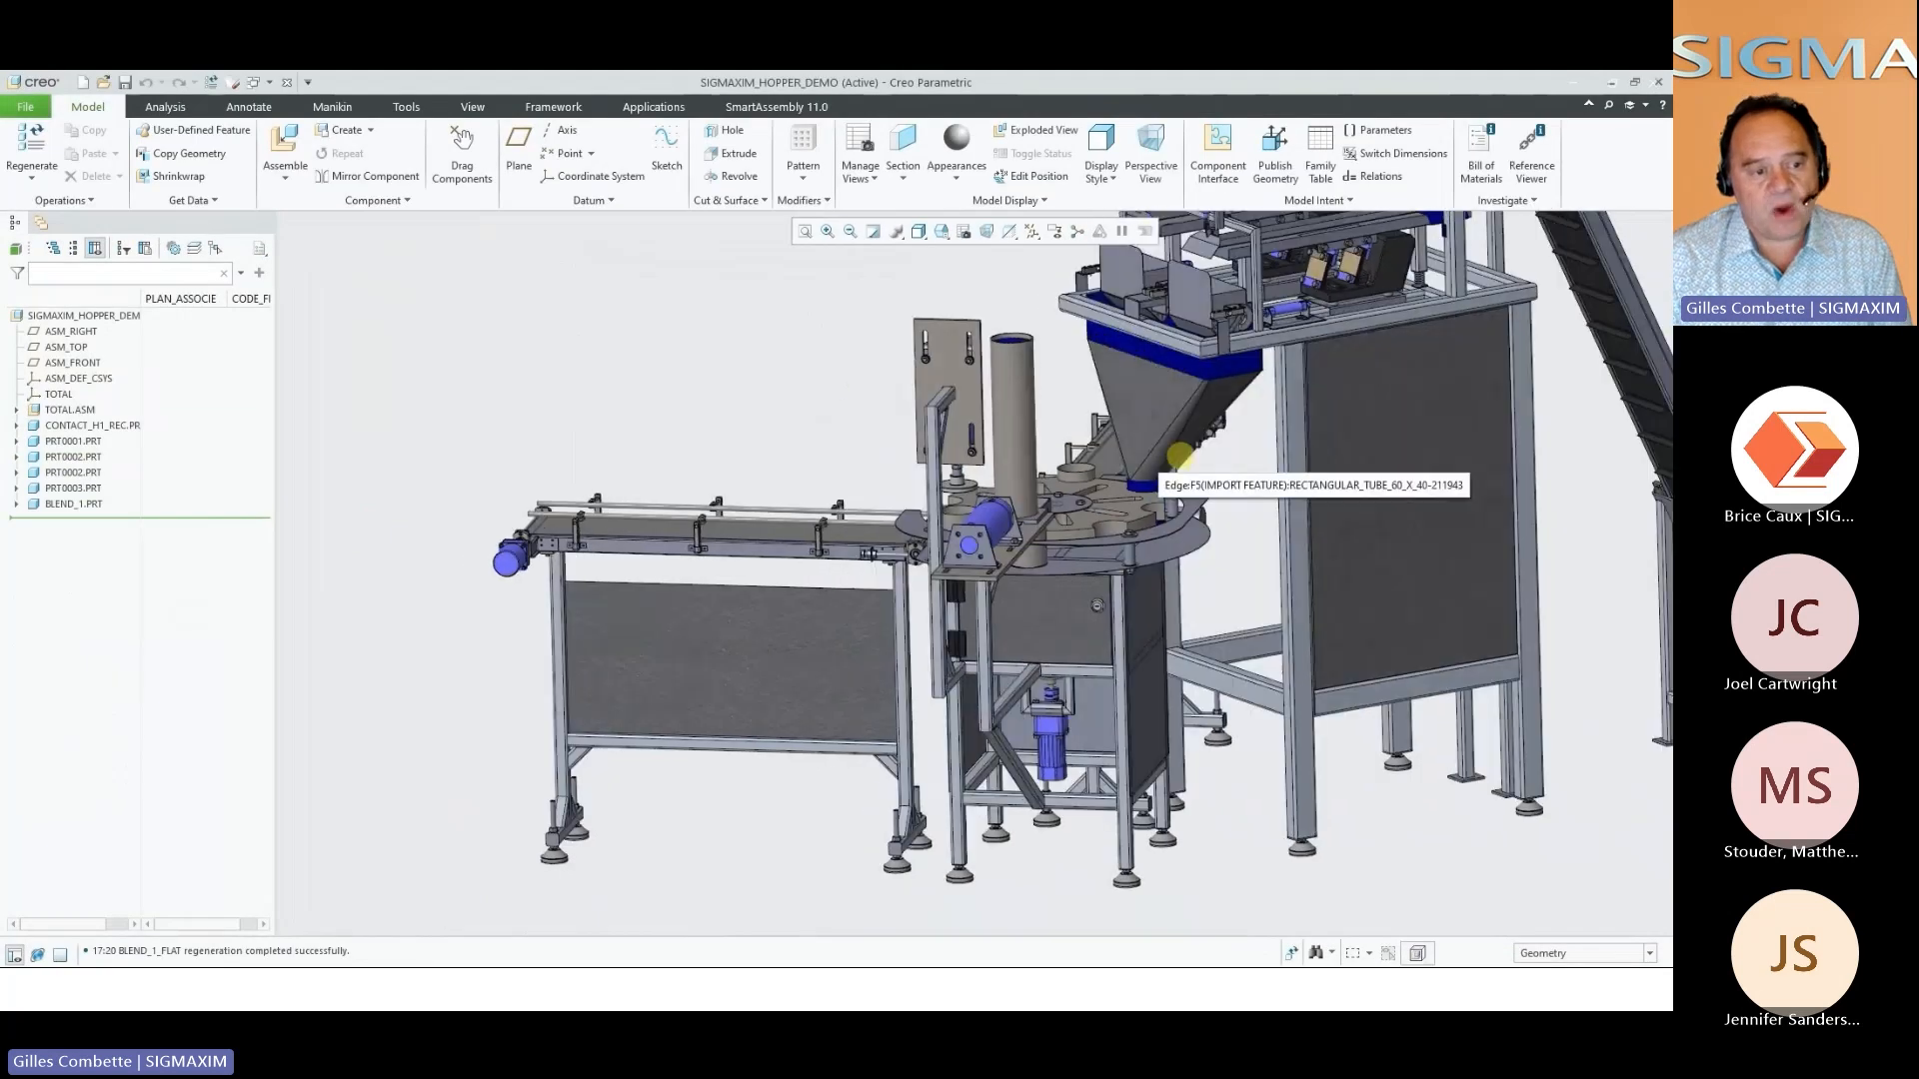
scroll(1180, 457, "up", 5)
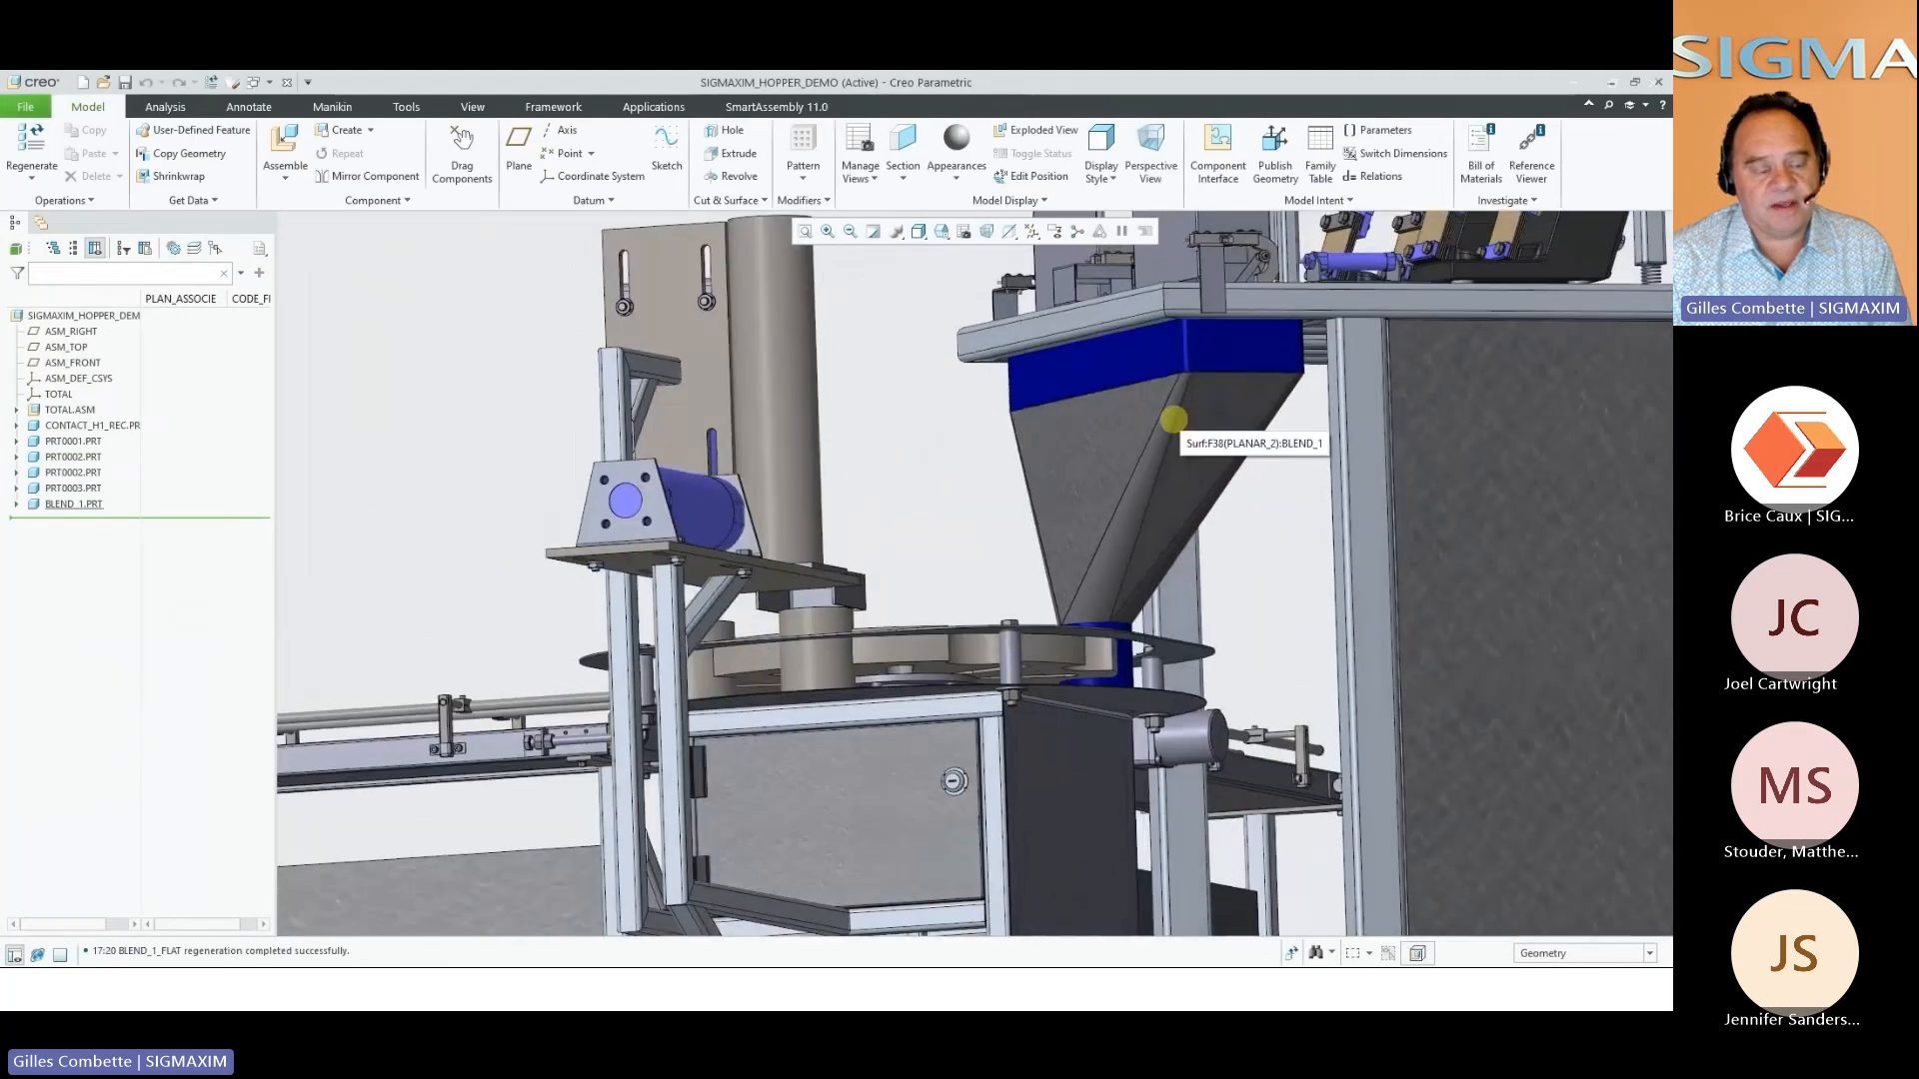
mouse_move(1175, 420)
middle_mouse_down()
mouse_move(1139, 410)
mouse_move(1165, 440)
middle_mouse_up()
Review the GENERAL and DXF sheets of the hopper drawing BLEND_1.DRW, and close it to return to the machine assembly
left_click(255, 82)
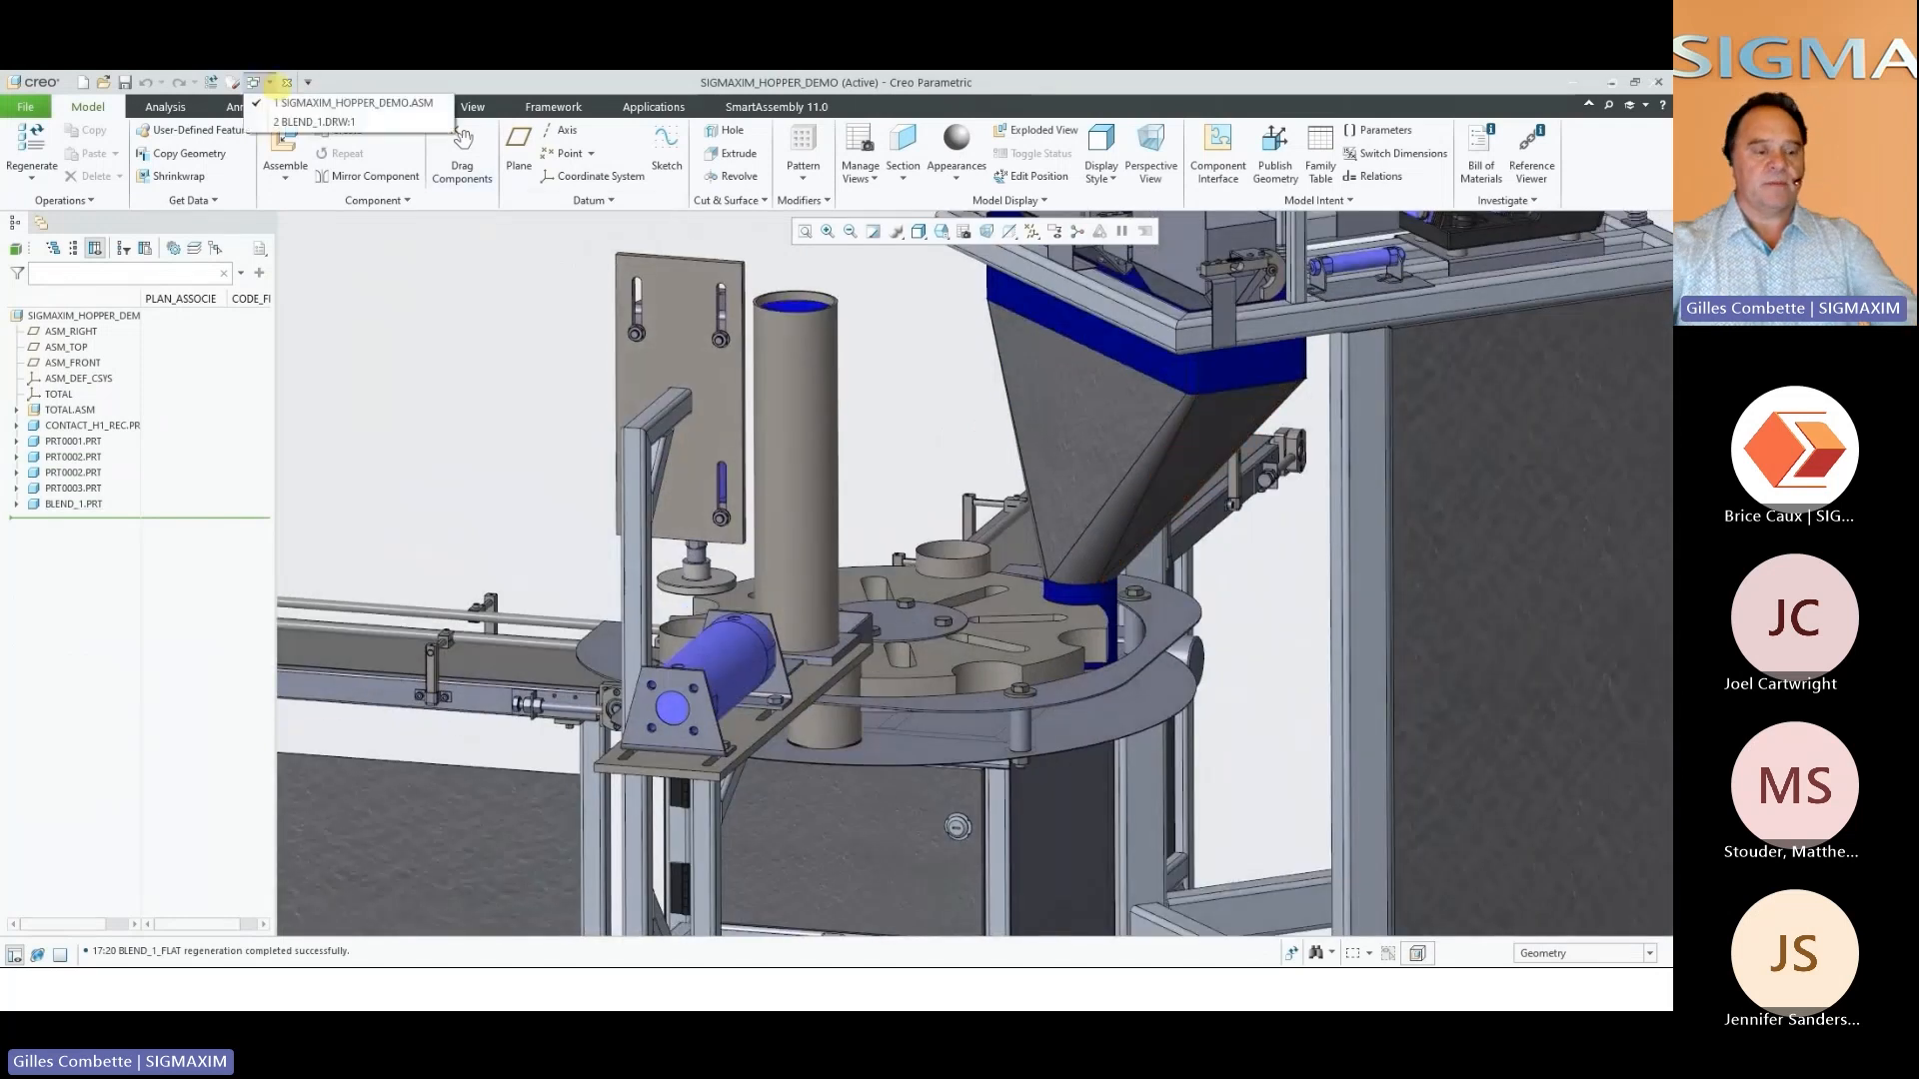
left_click(329, 121)
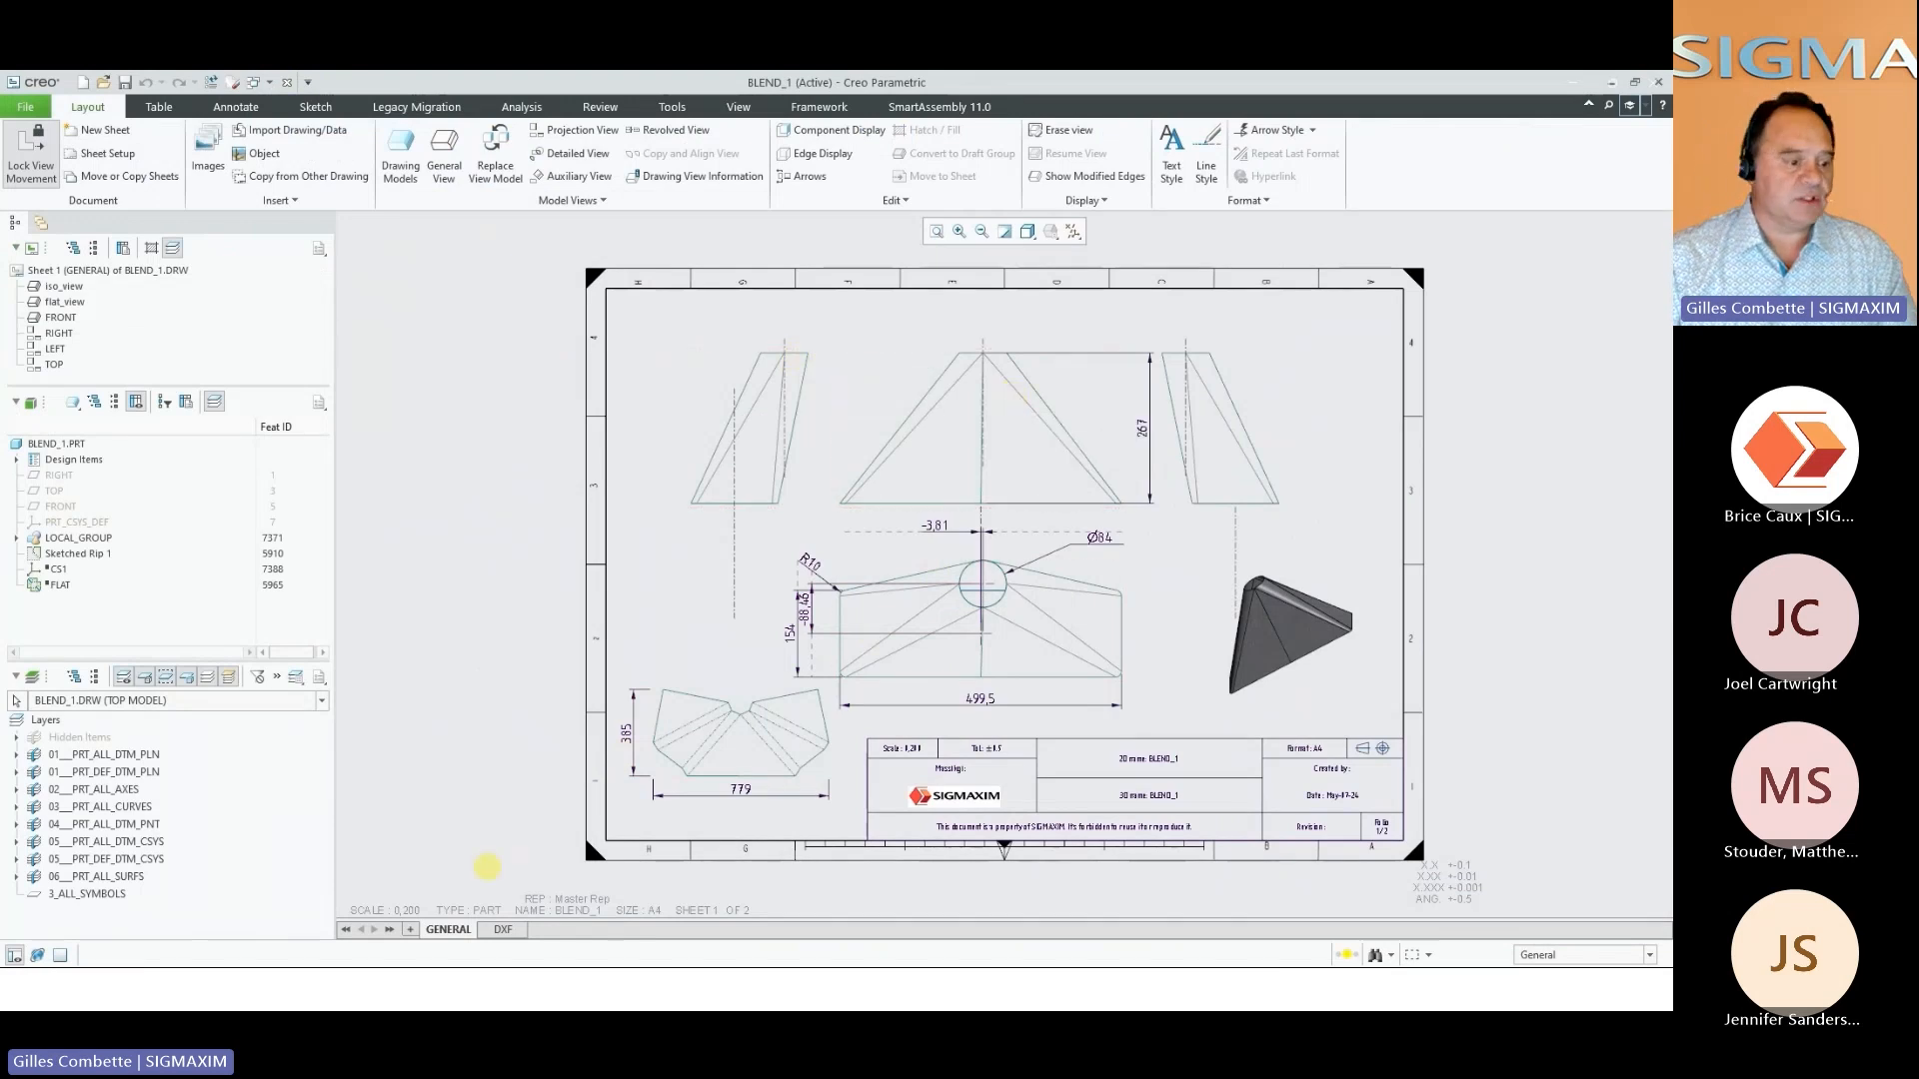
left_click(503, 930)
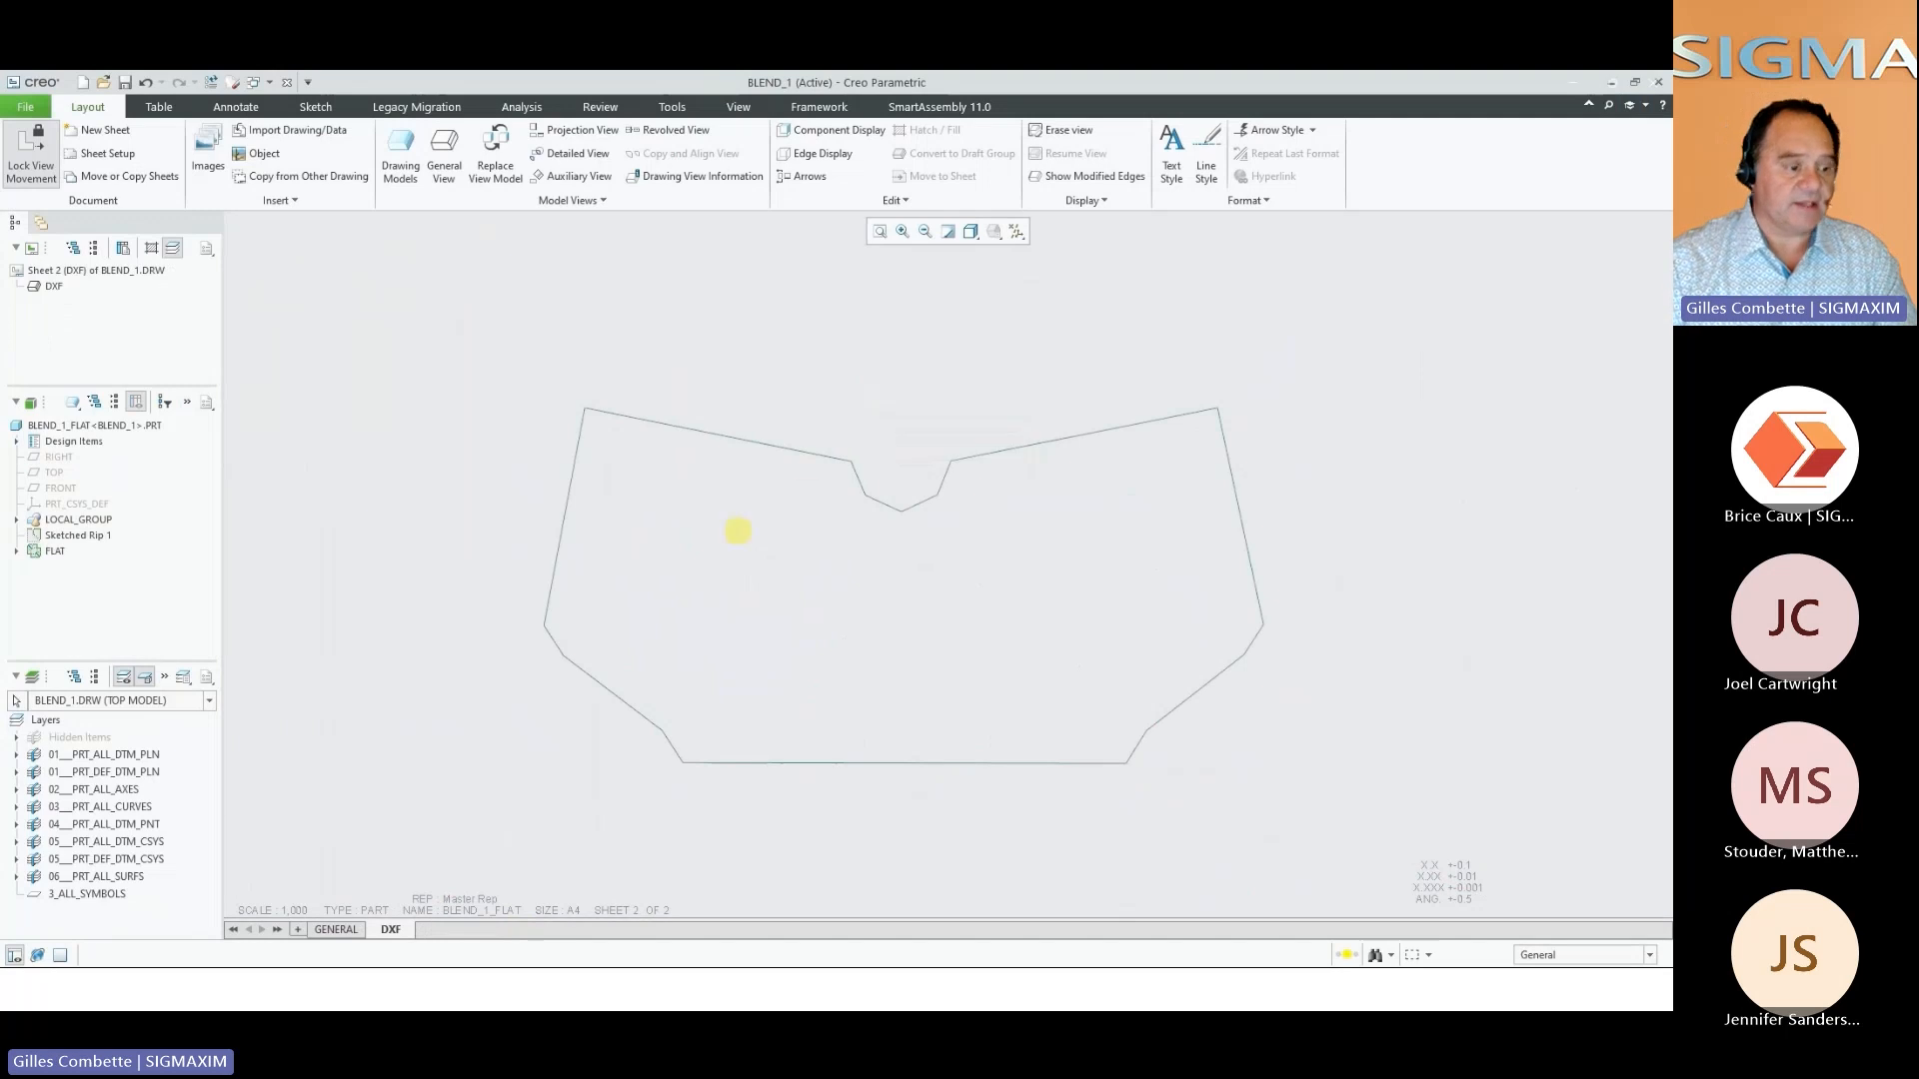
left_click(336, 930)
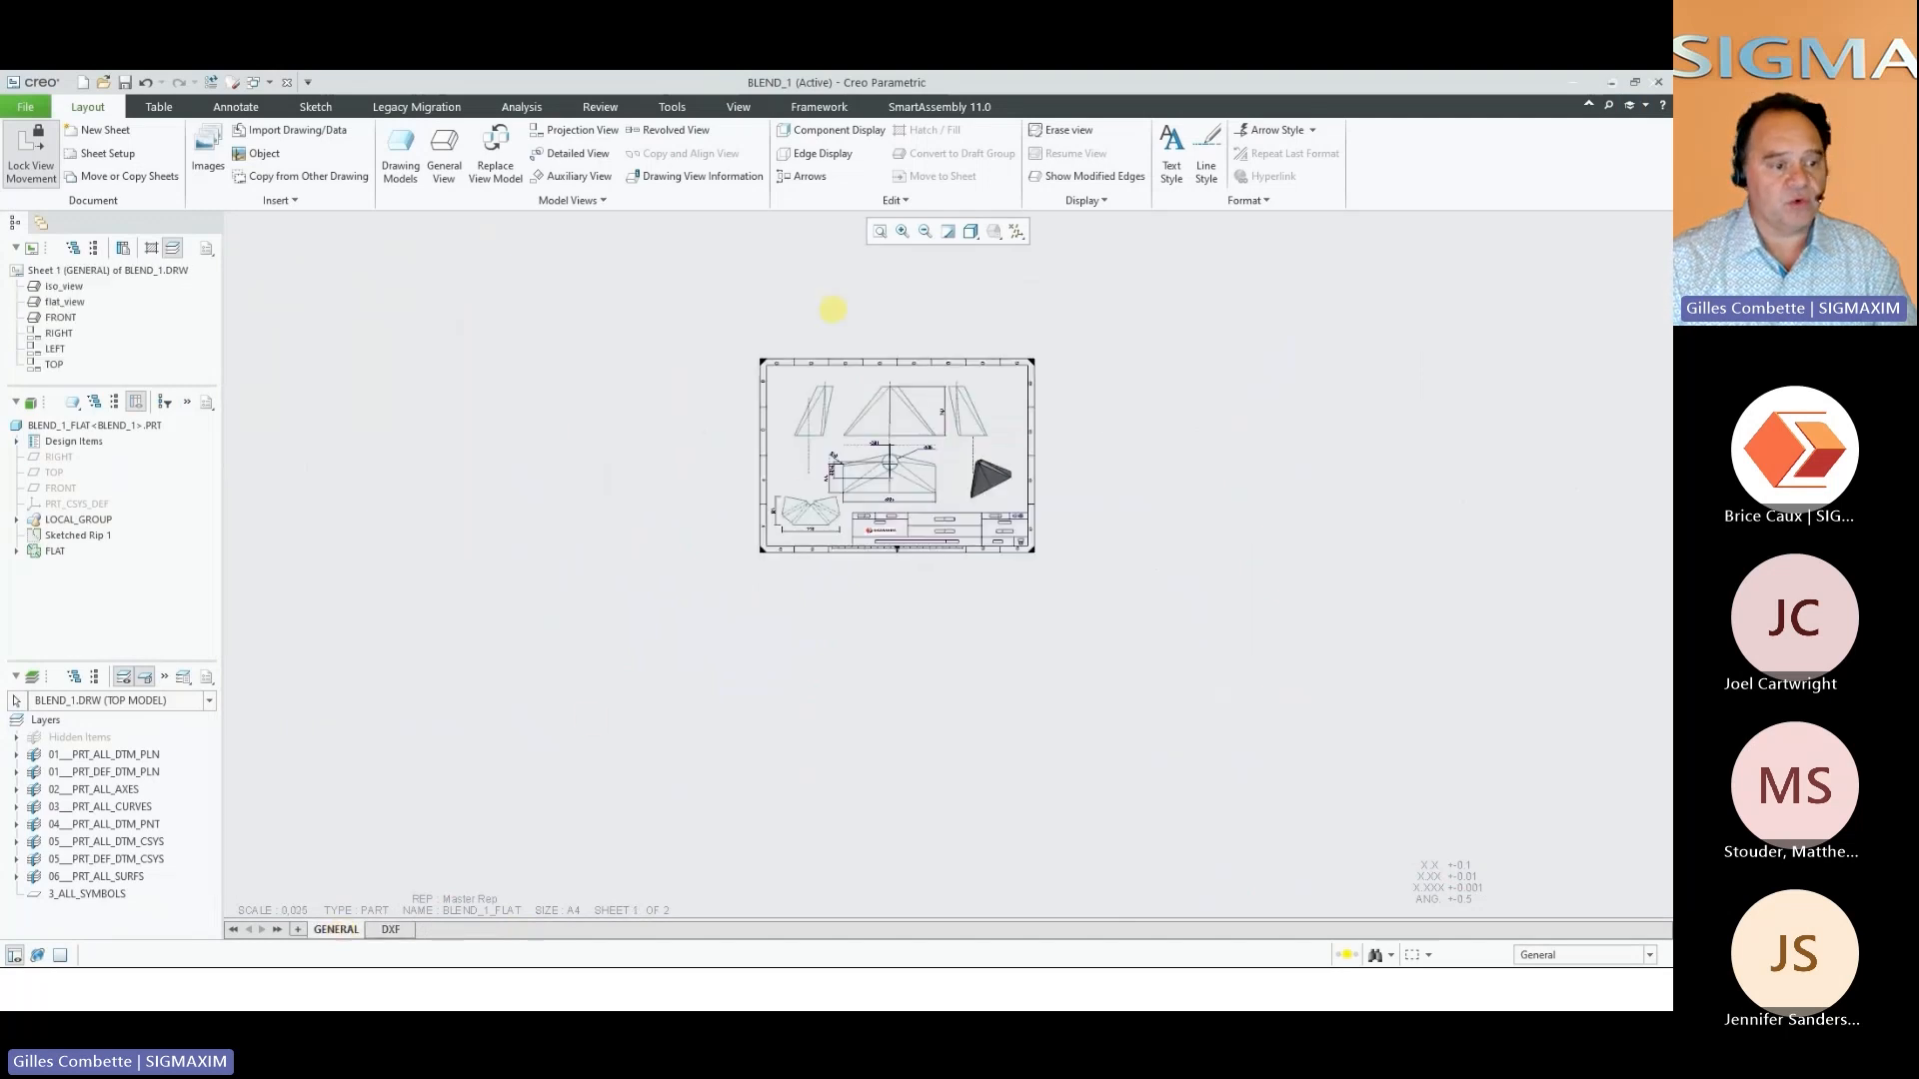
left_click(879, 231)
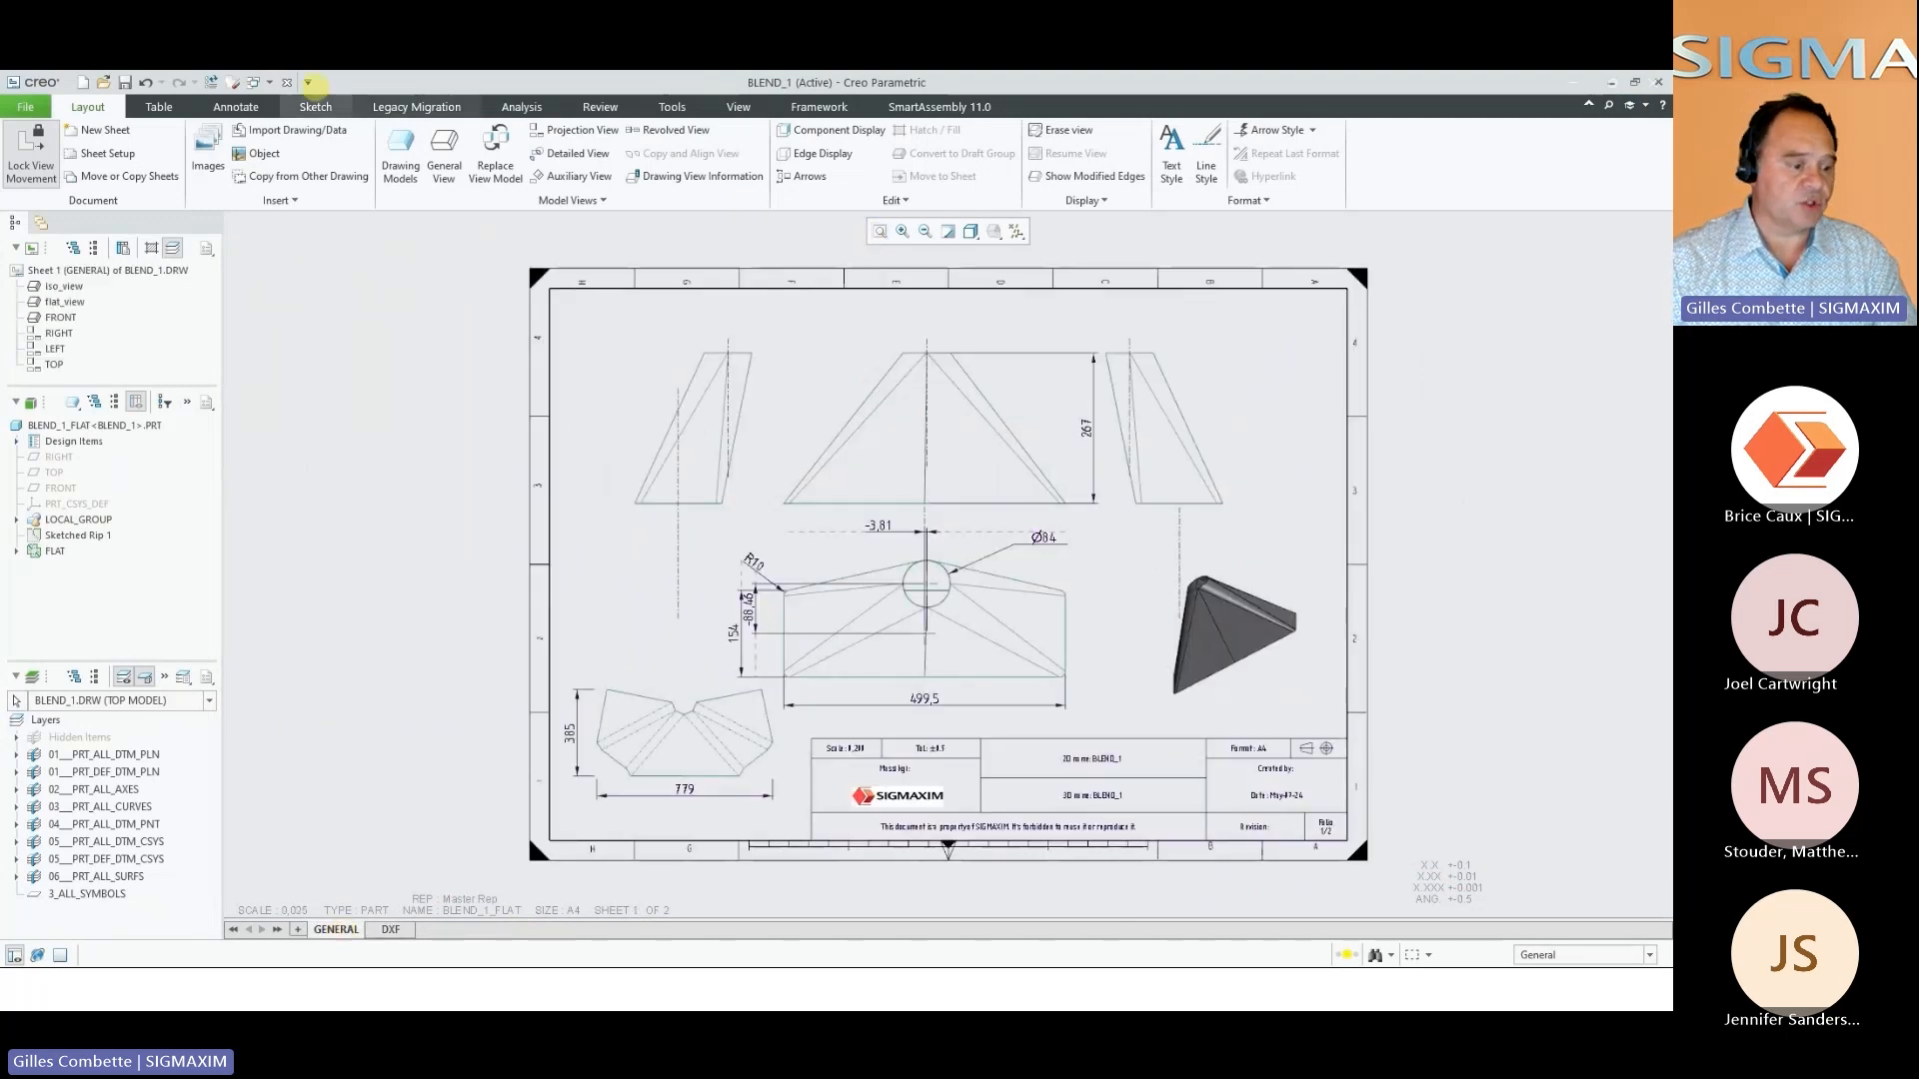
left_click(287, 82)
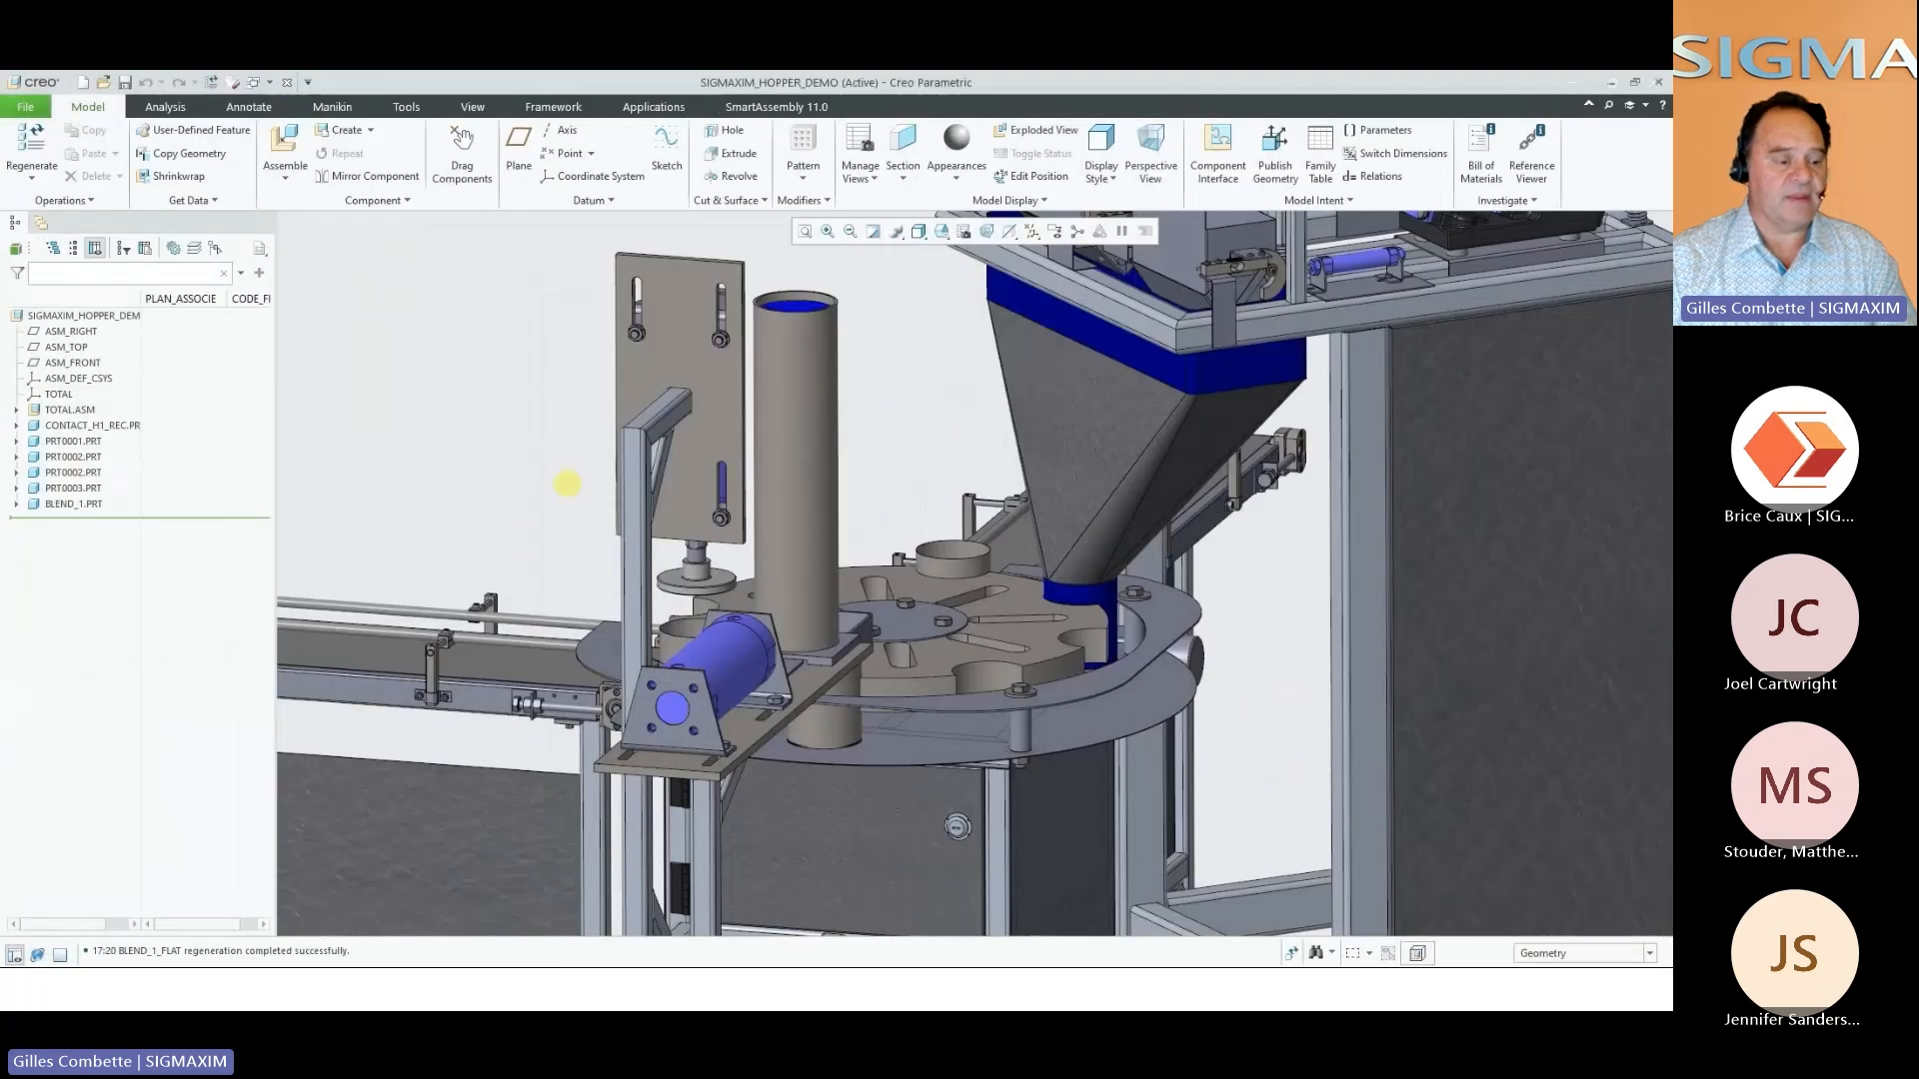
scroll(513, 544, "down", 3)
scroll(642, 365, "down", 1)
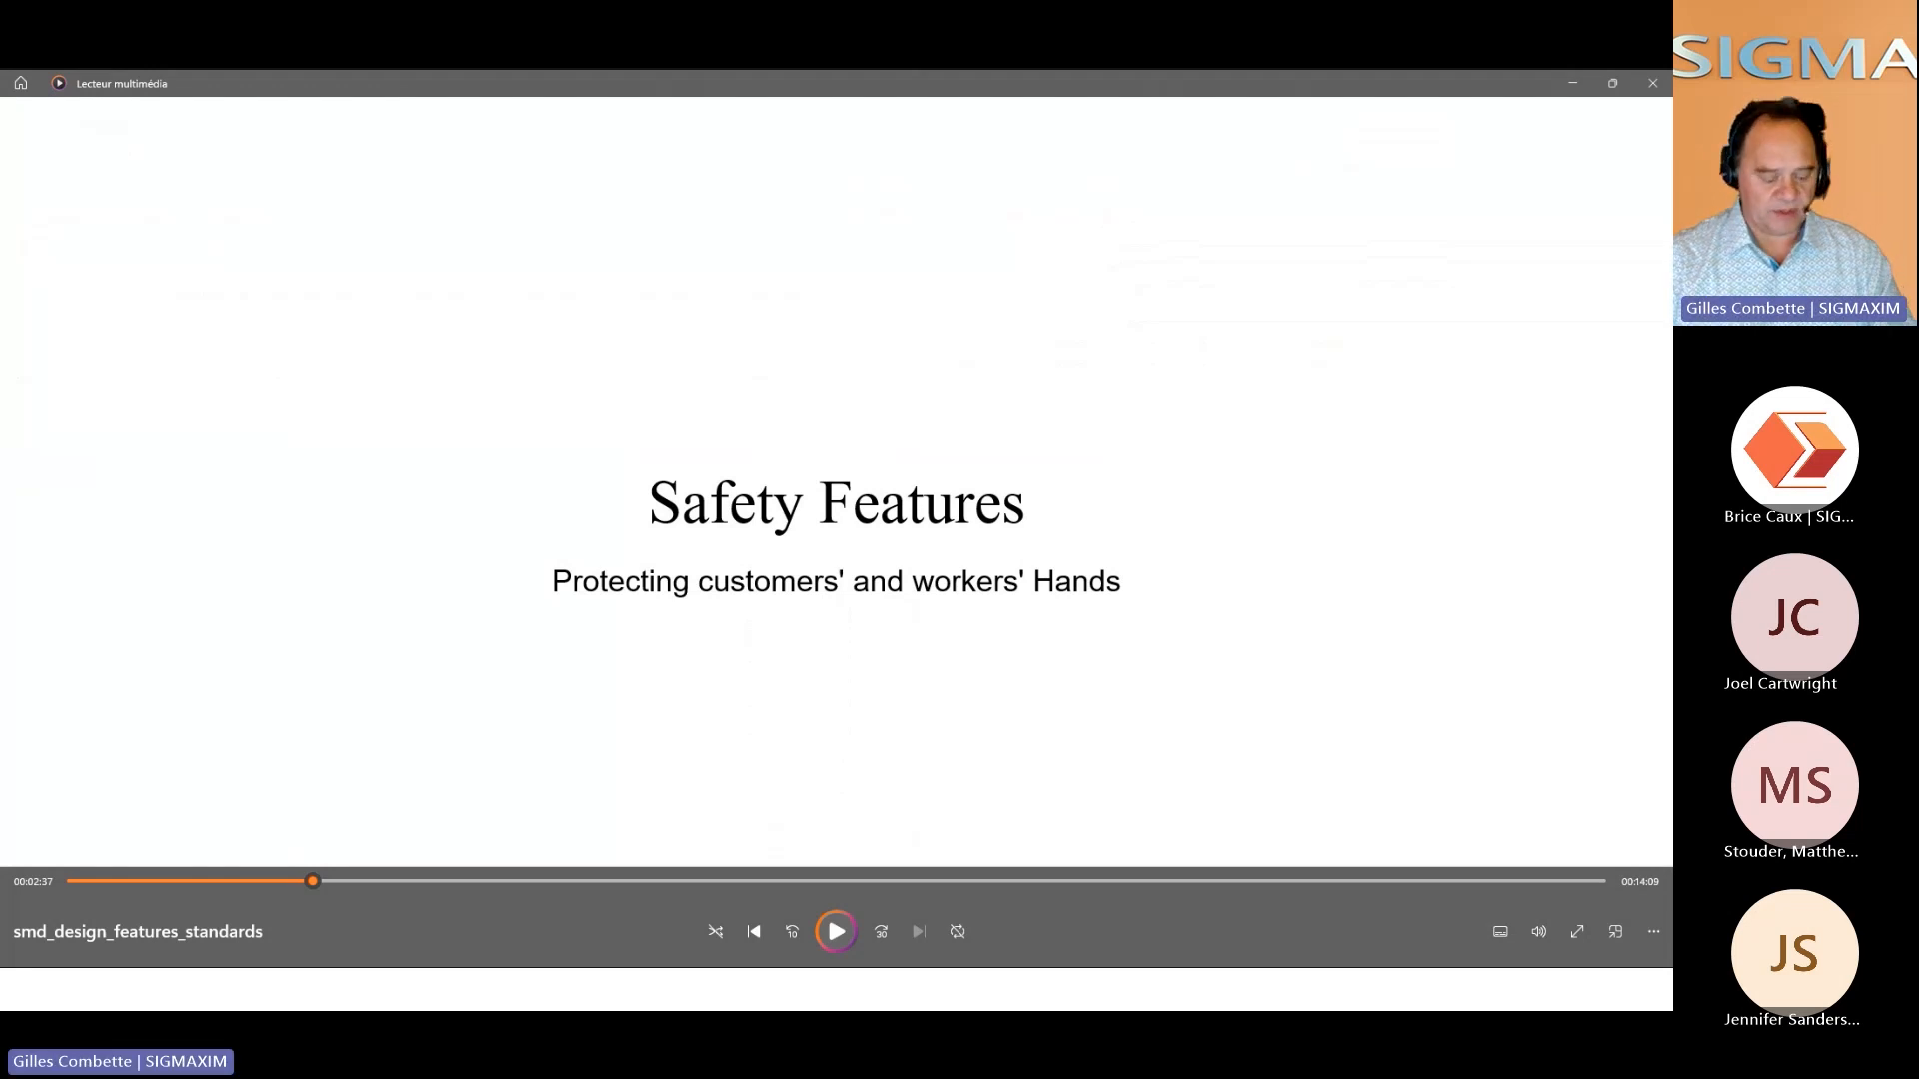
Play the smd_design_features_standards video in the media player from the Safety Features section
key("space")
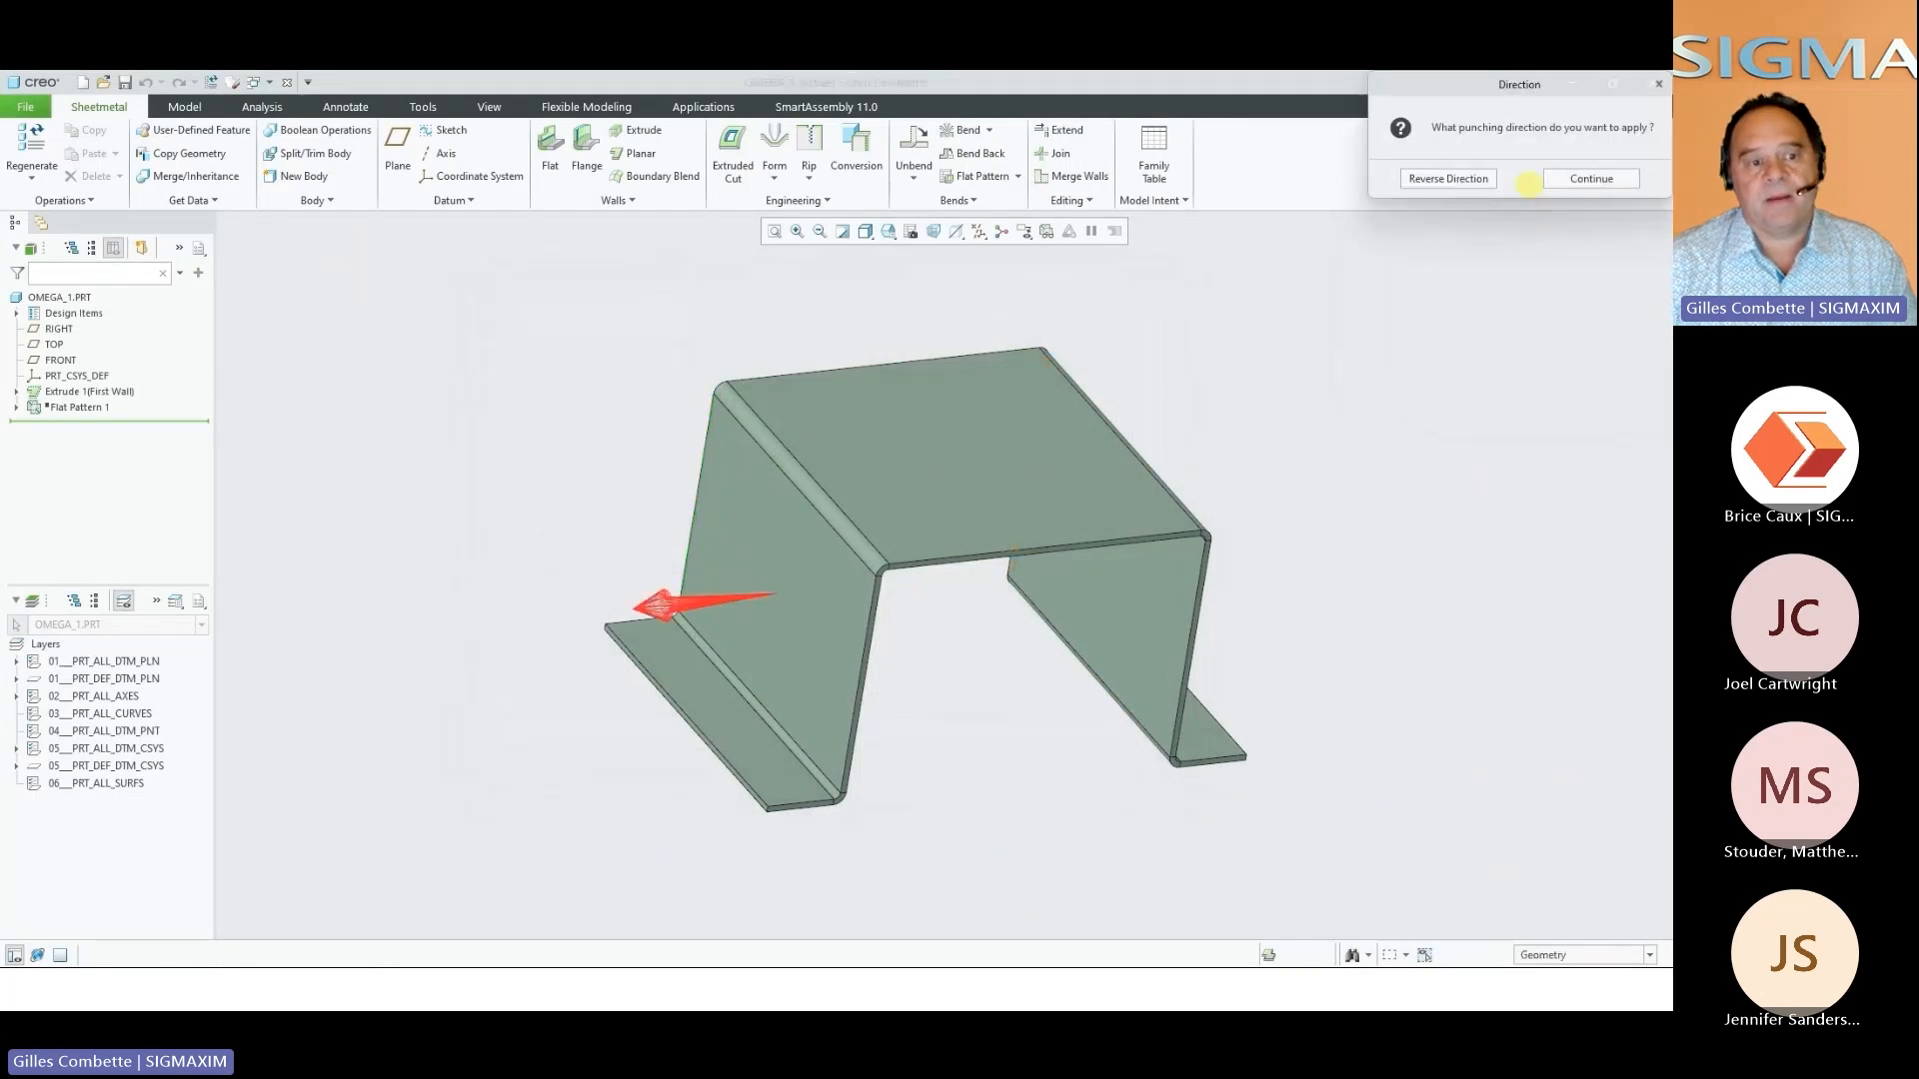
Accept the first flushed edge's punching direction, and add a second flushed edge between the omega's two front side edges with the direction reversed
left_click(1560, 178)
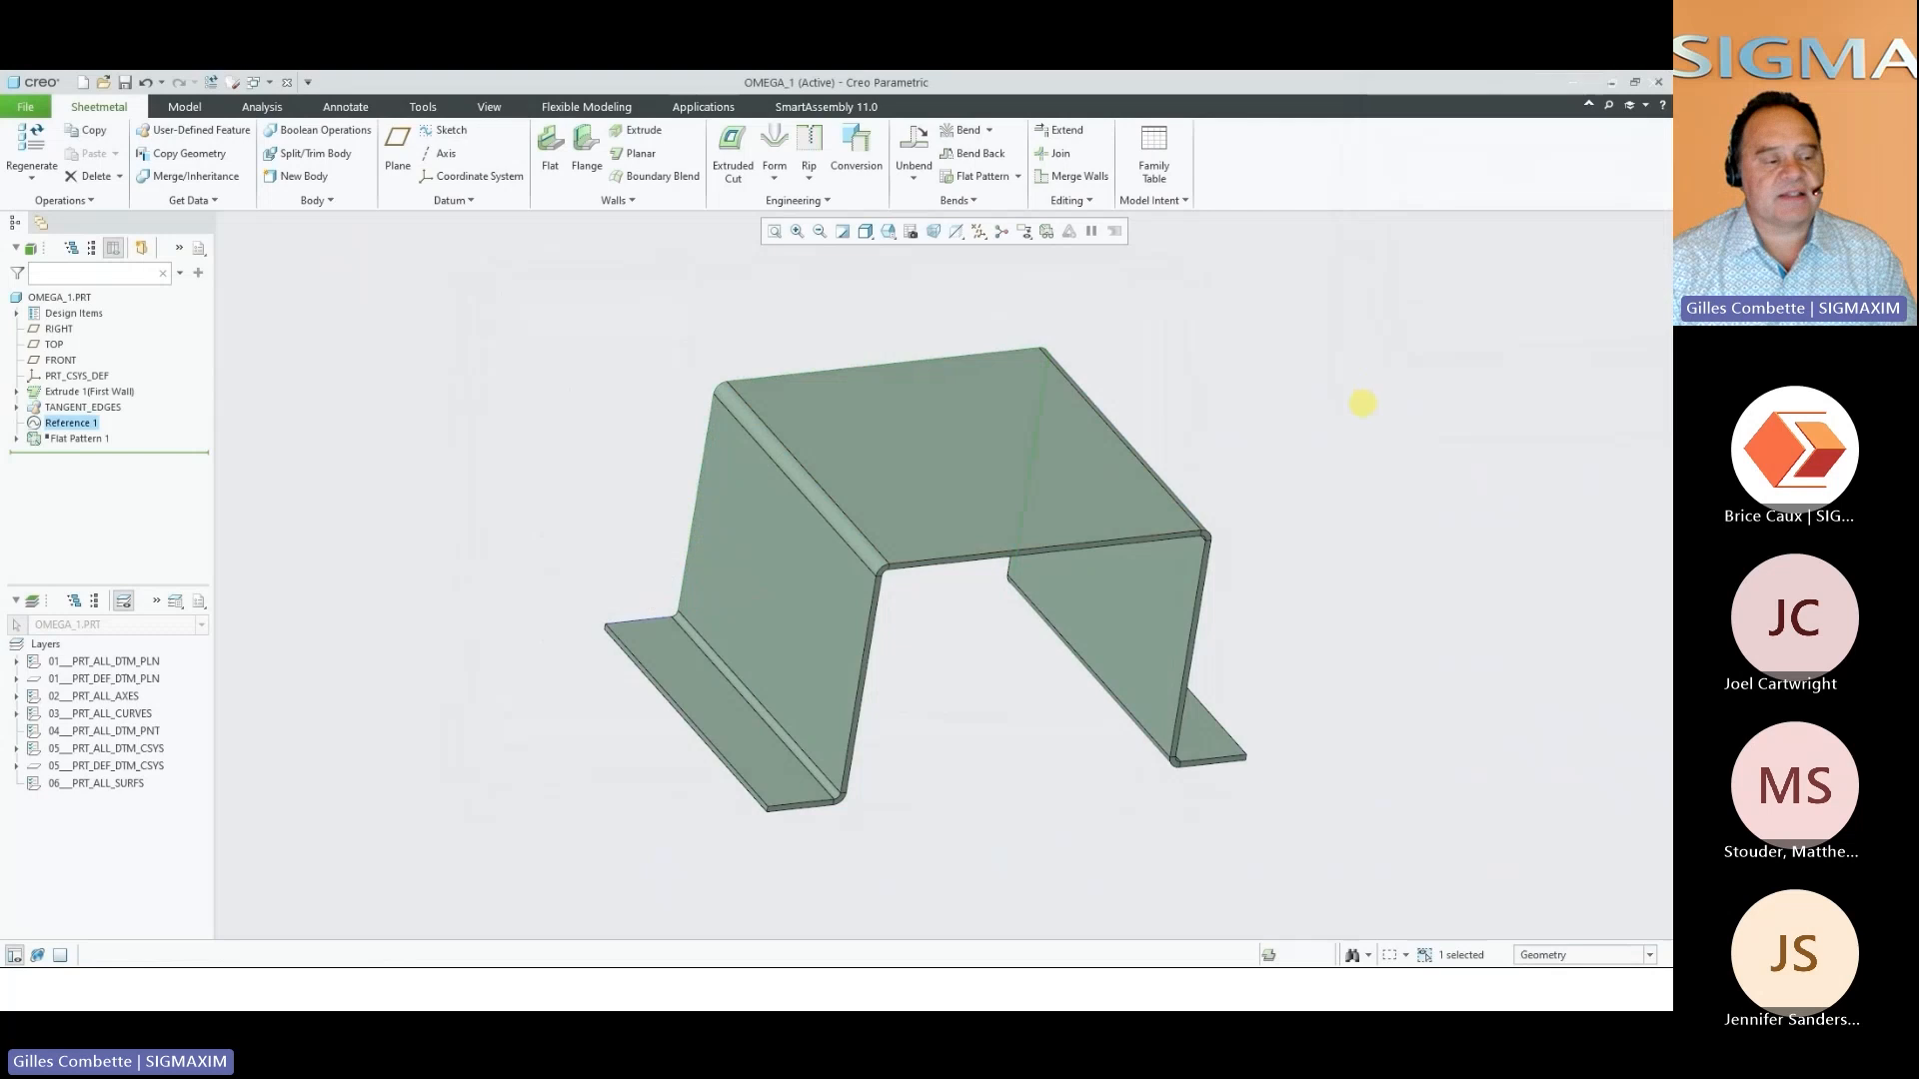
right_click(1361, 407)
left_click(1400, 484)
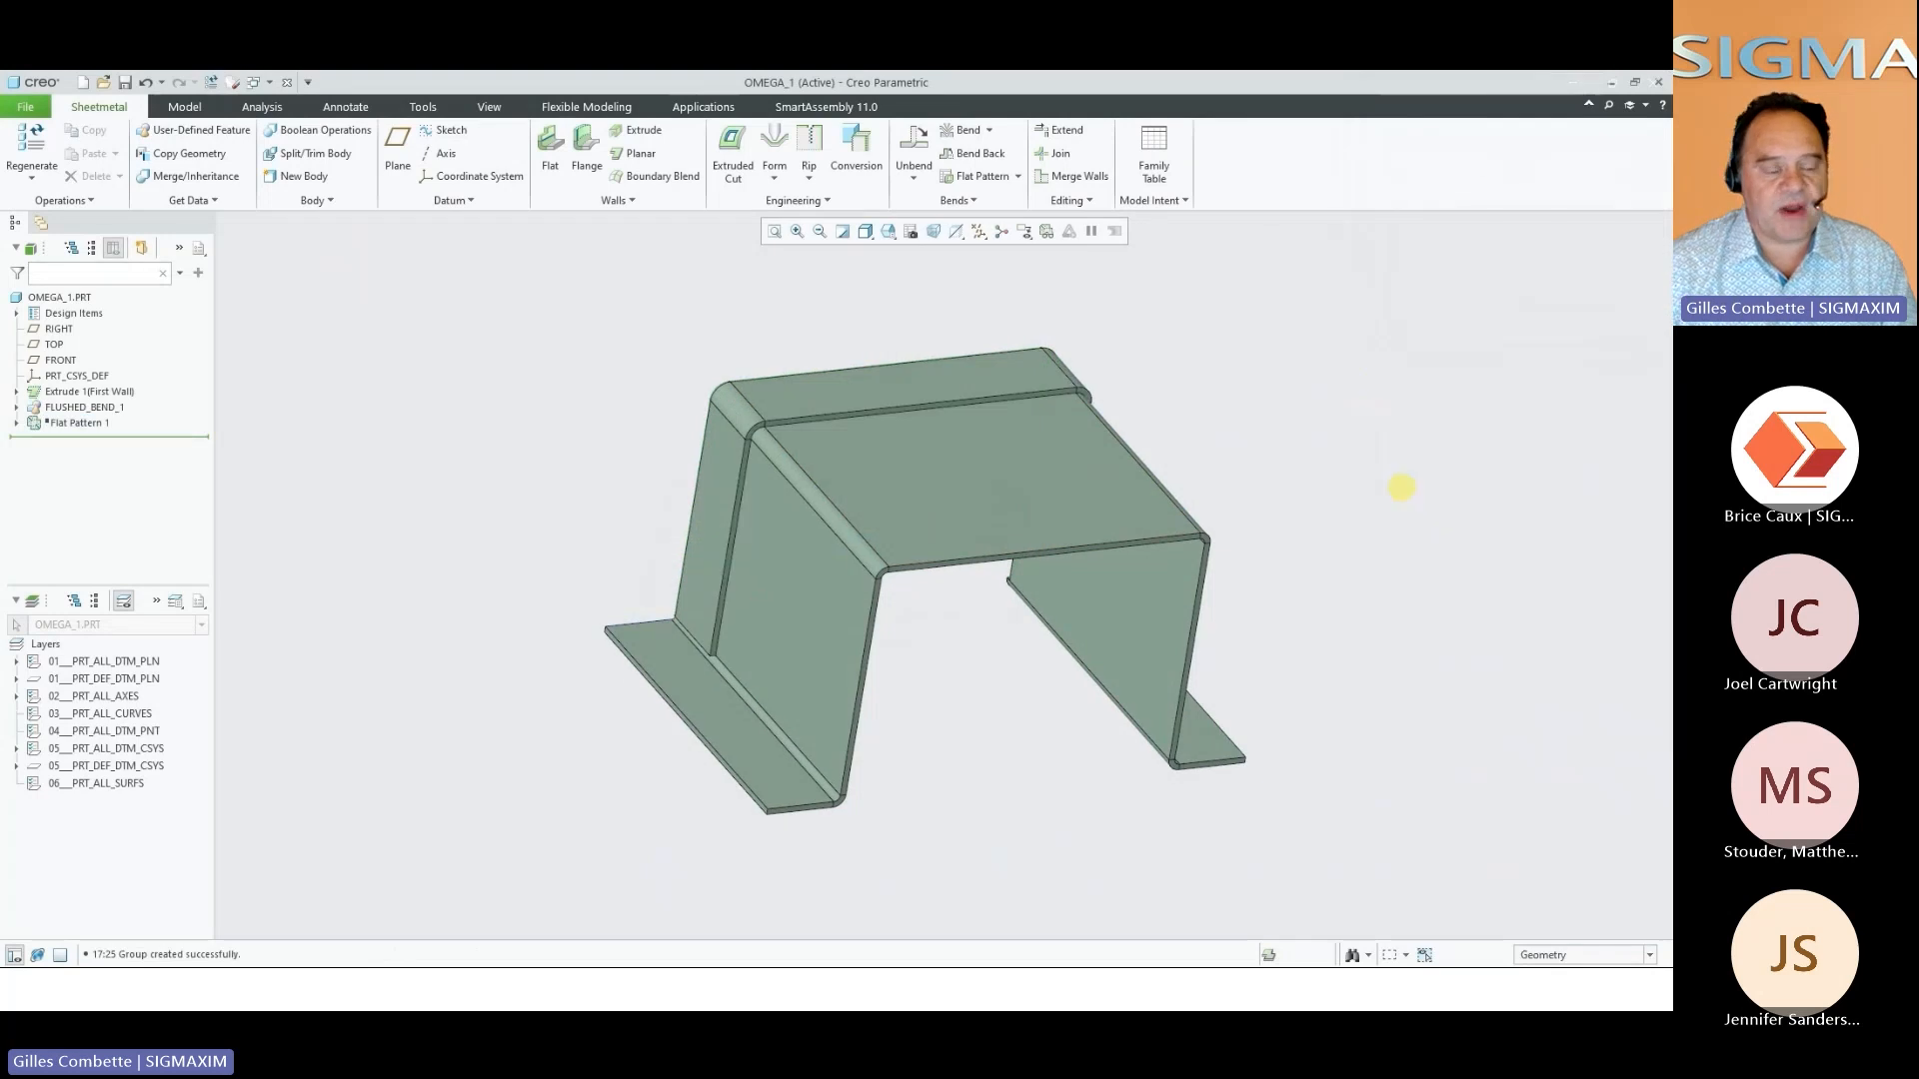
double_click(883, 365)
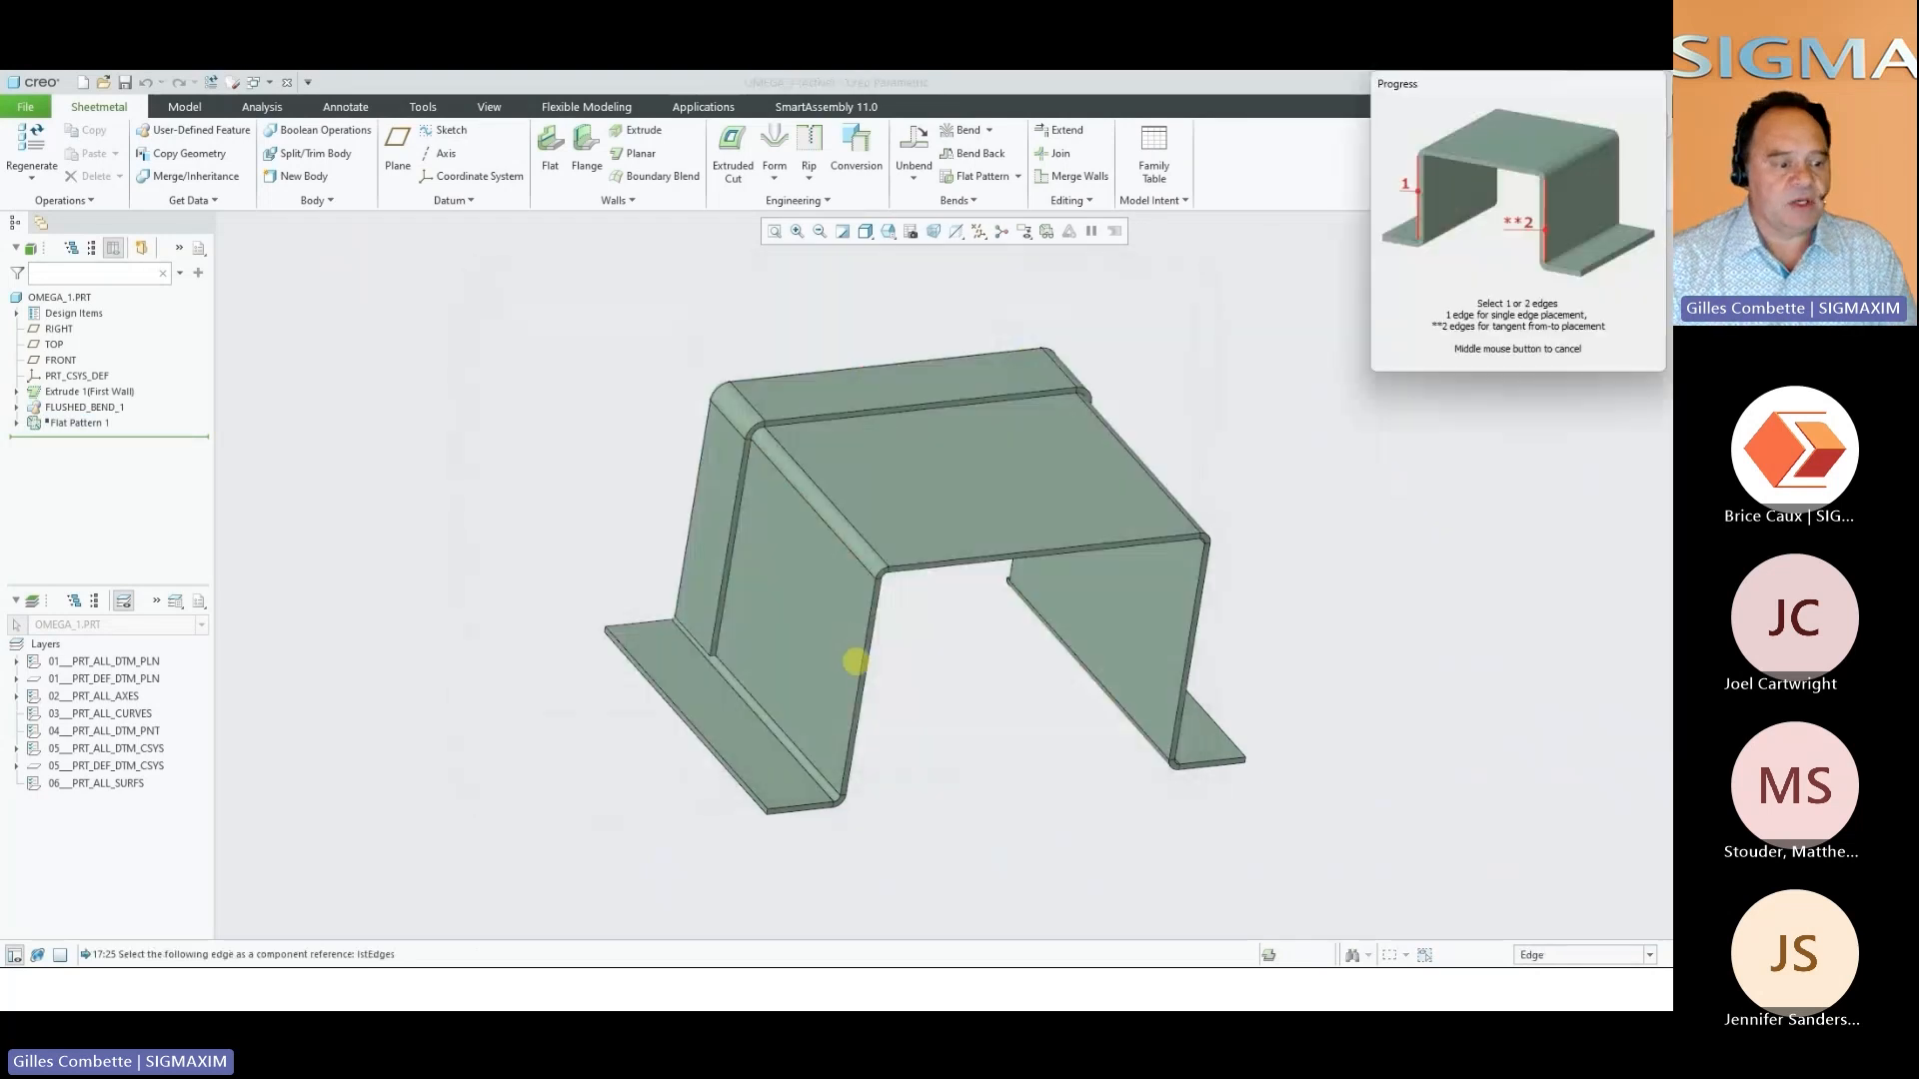
left_click(862, 660)
left_click(1190, 632, "ctrl")
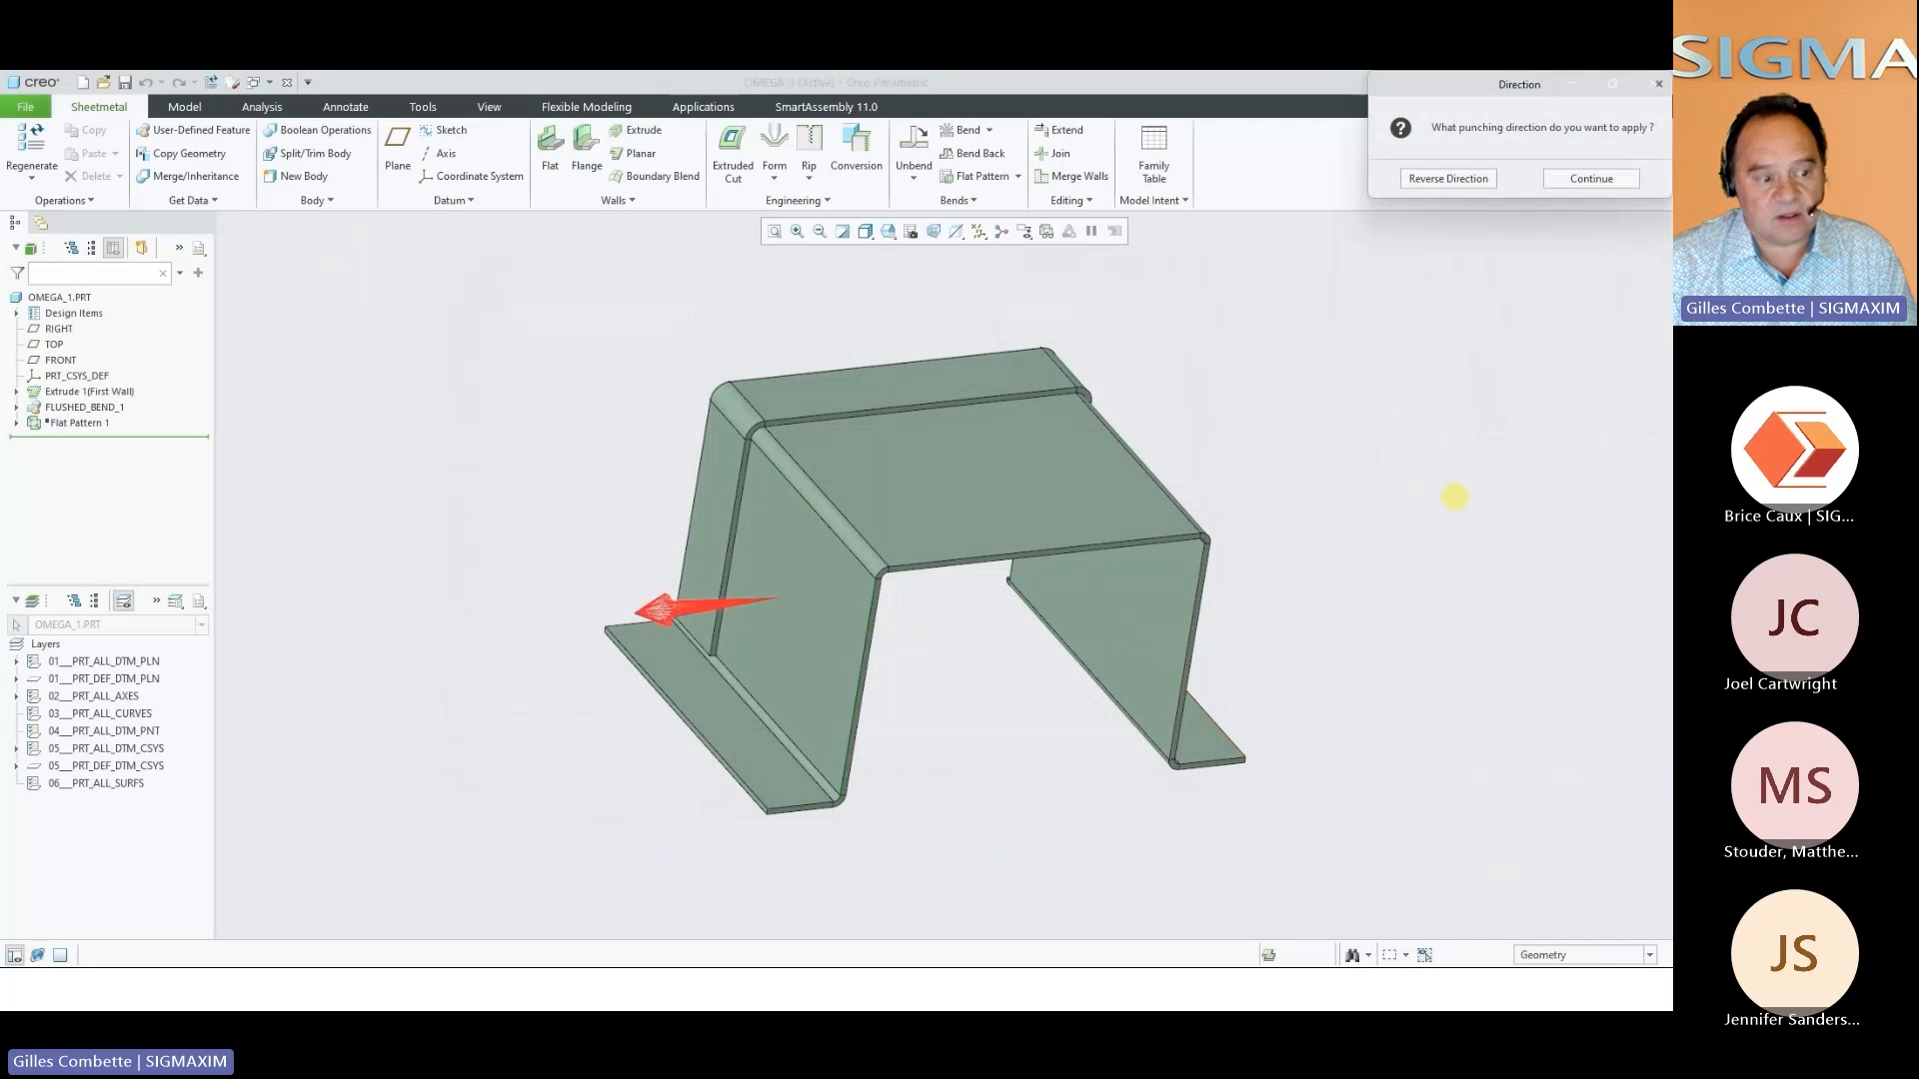
left_click(1462, 183)
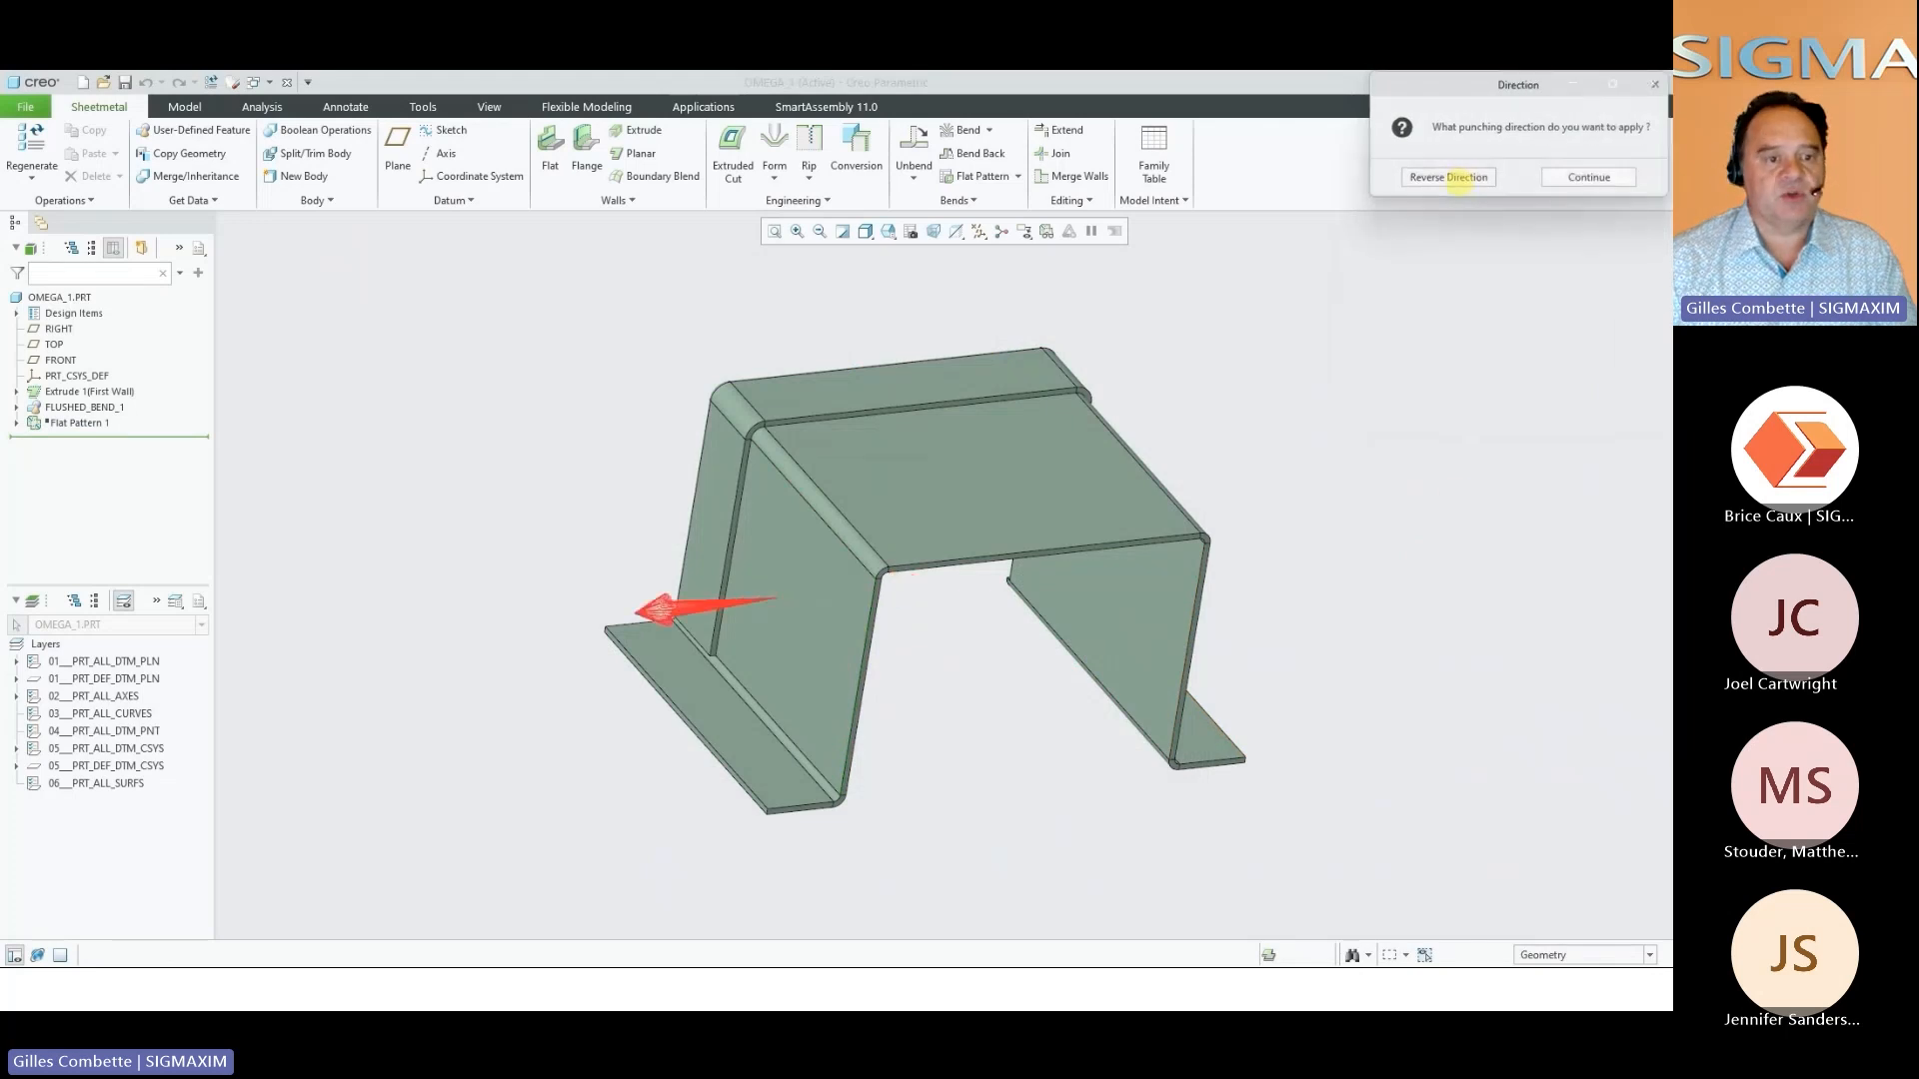
left_click(1467, 182)
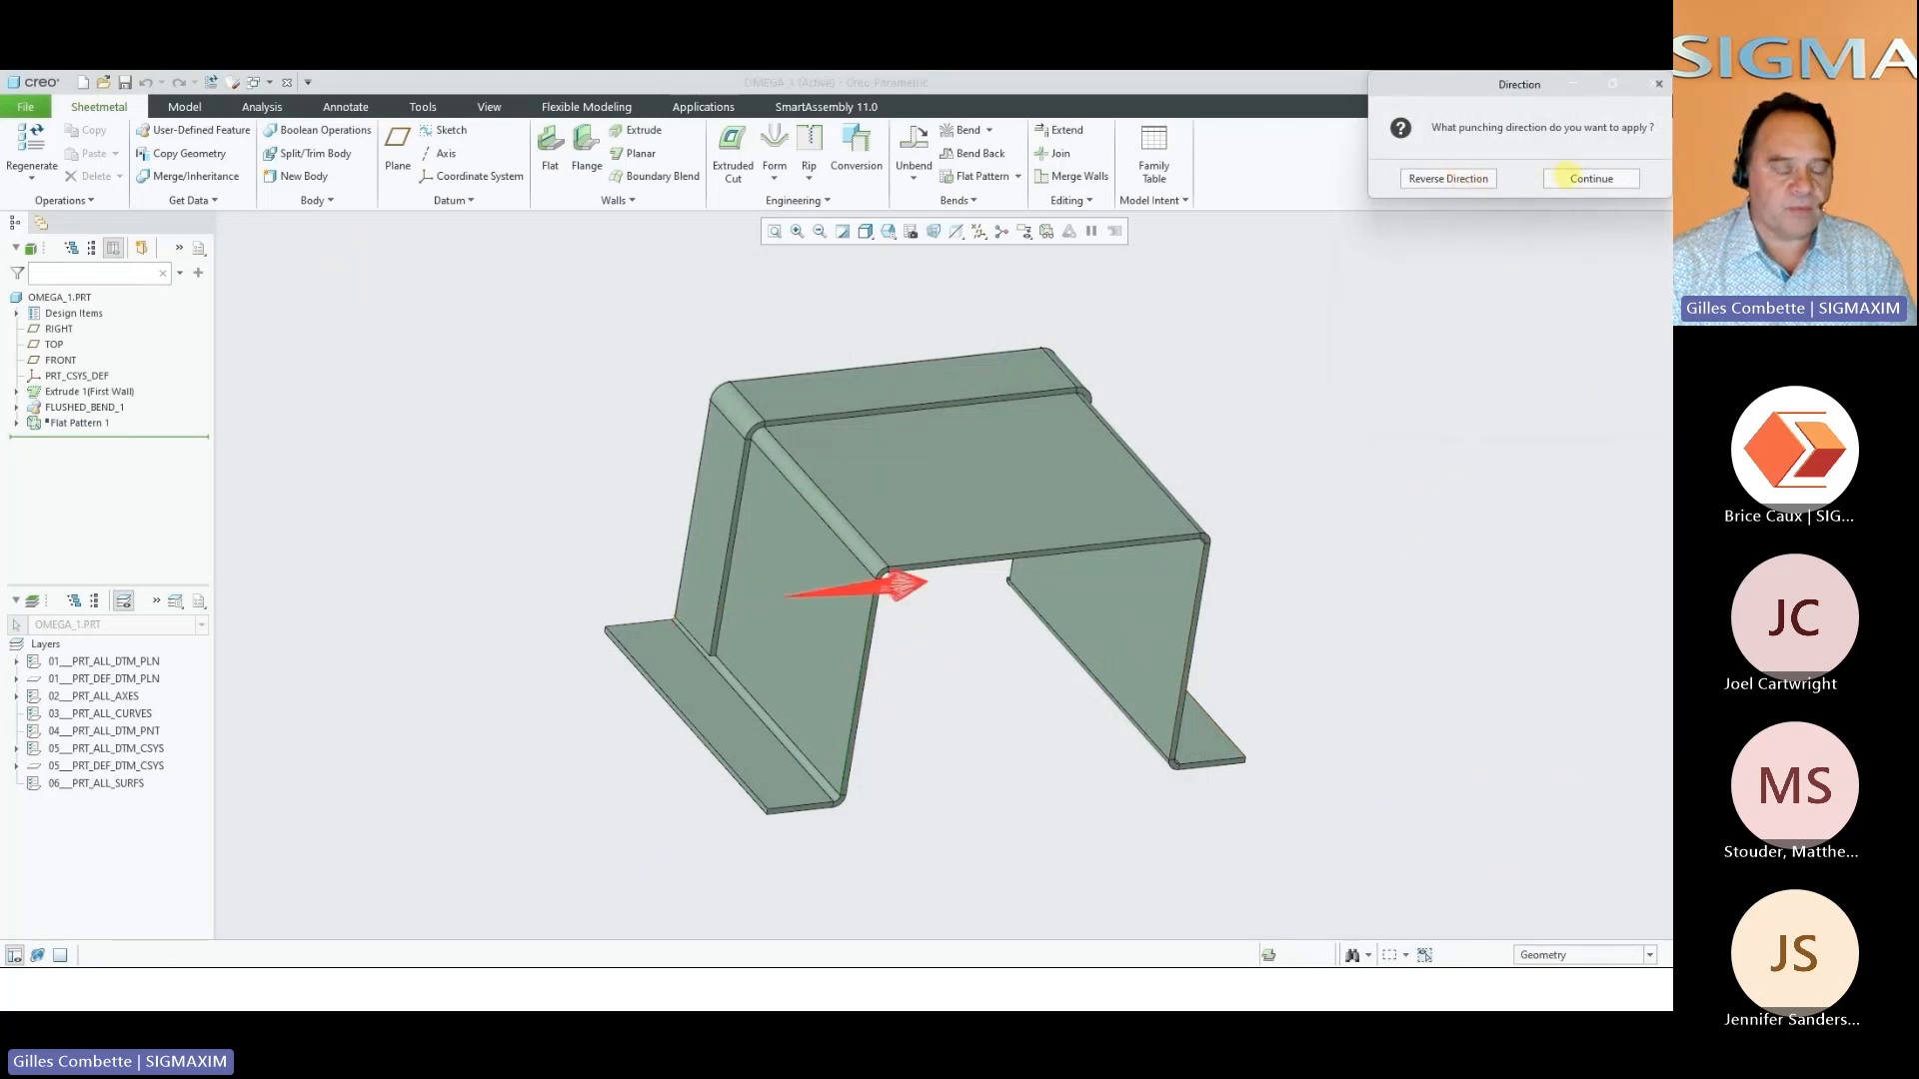
left_click(1565, 177)
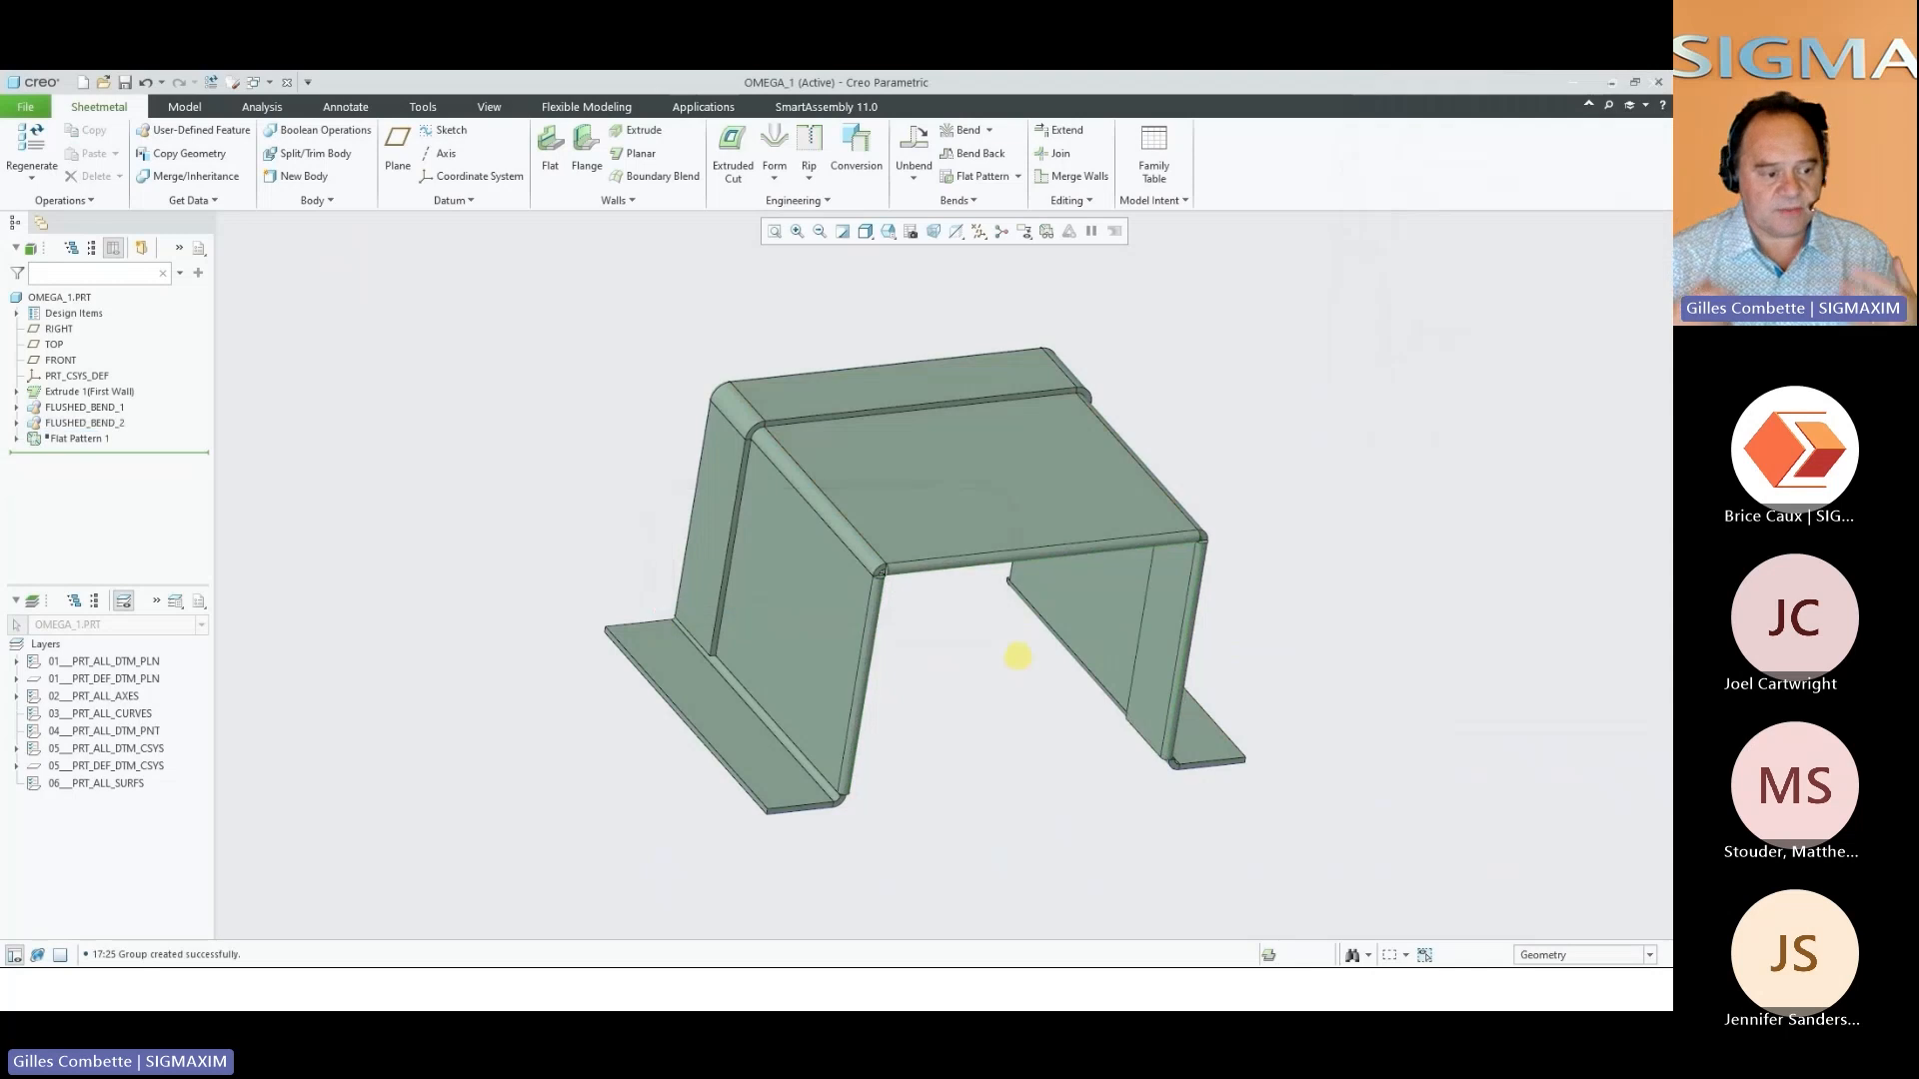
Examine the two flushed bends on the omega part from below and from the front, ending in the default orientation
middle_click_drag(1018, 656, 918, 545)
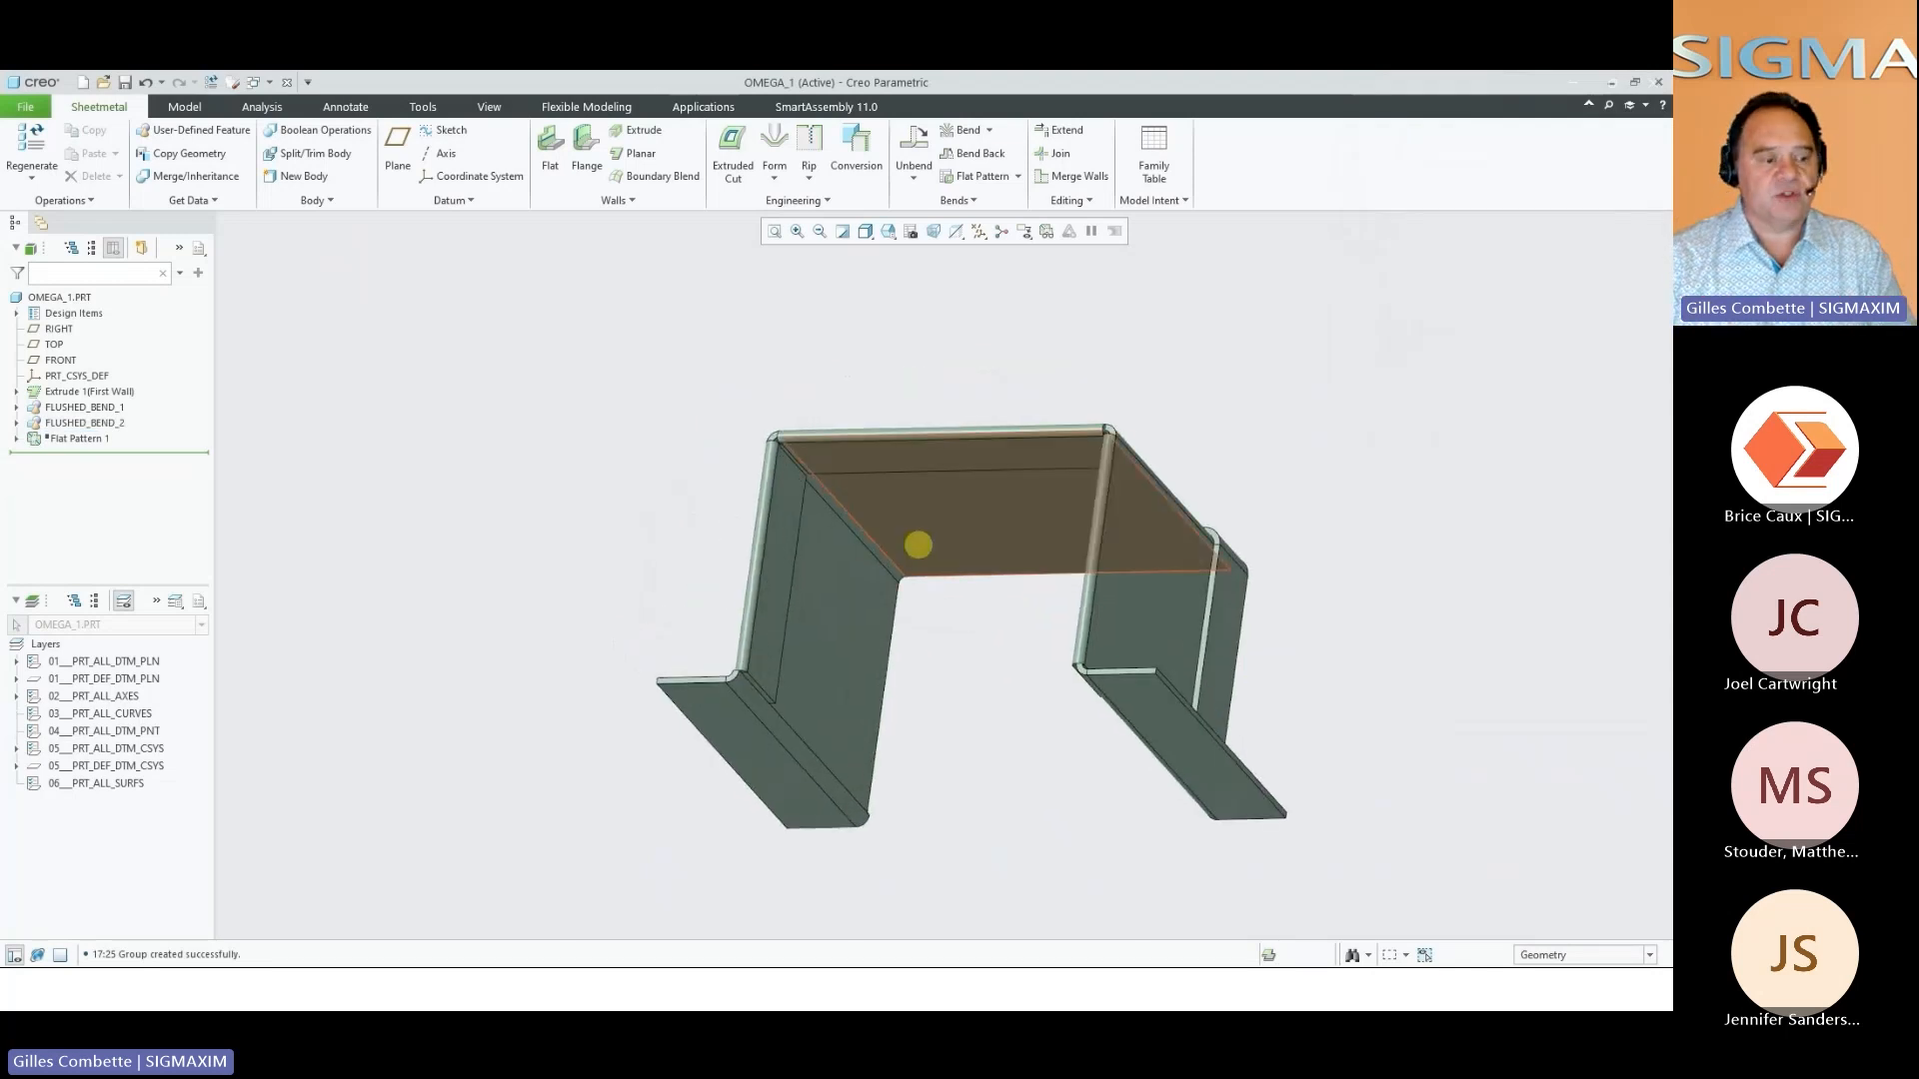
scroll(844, 520, "down", 5)
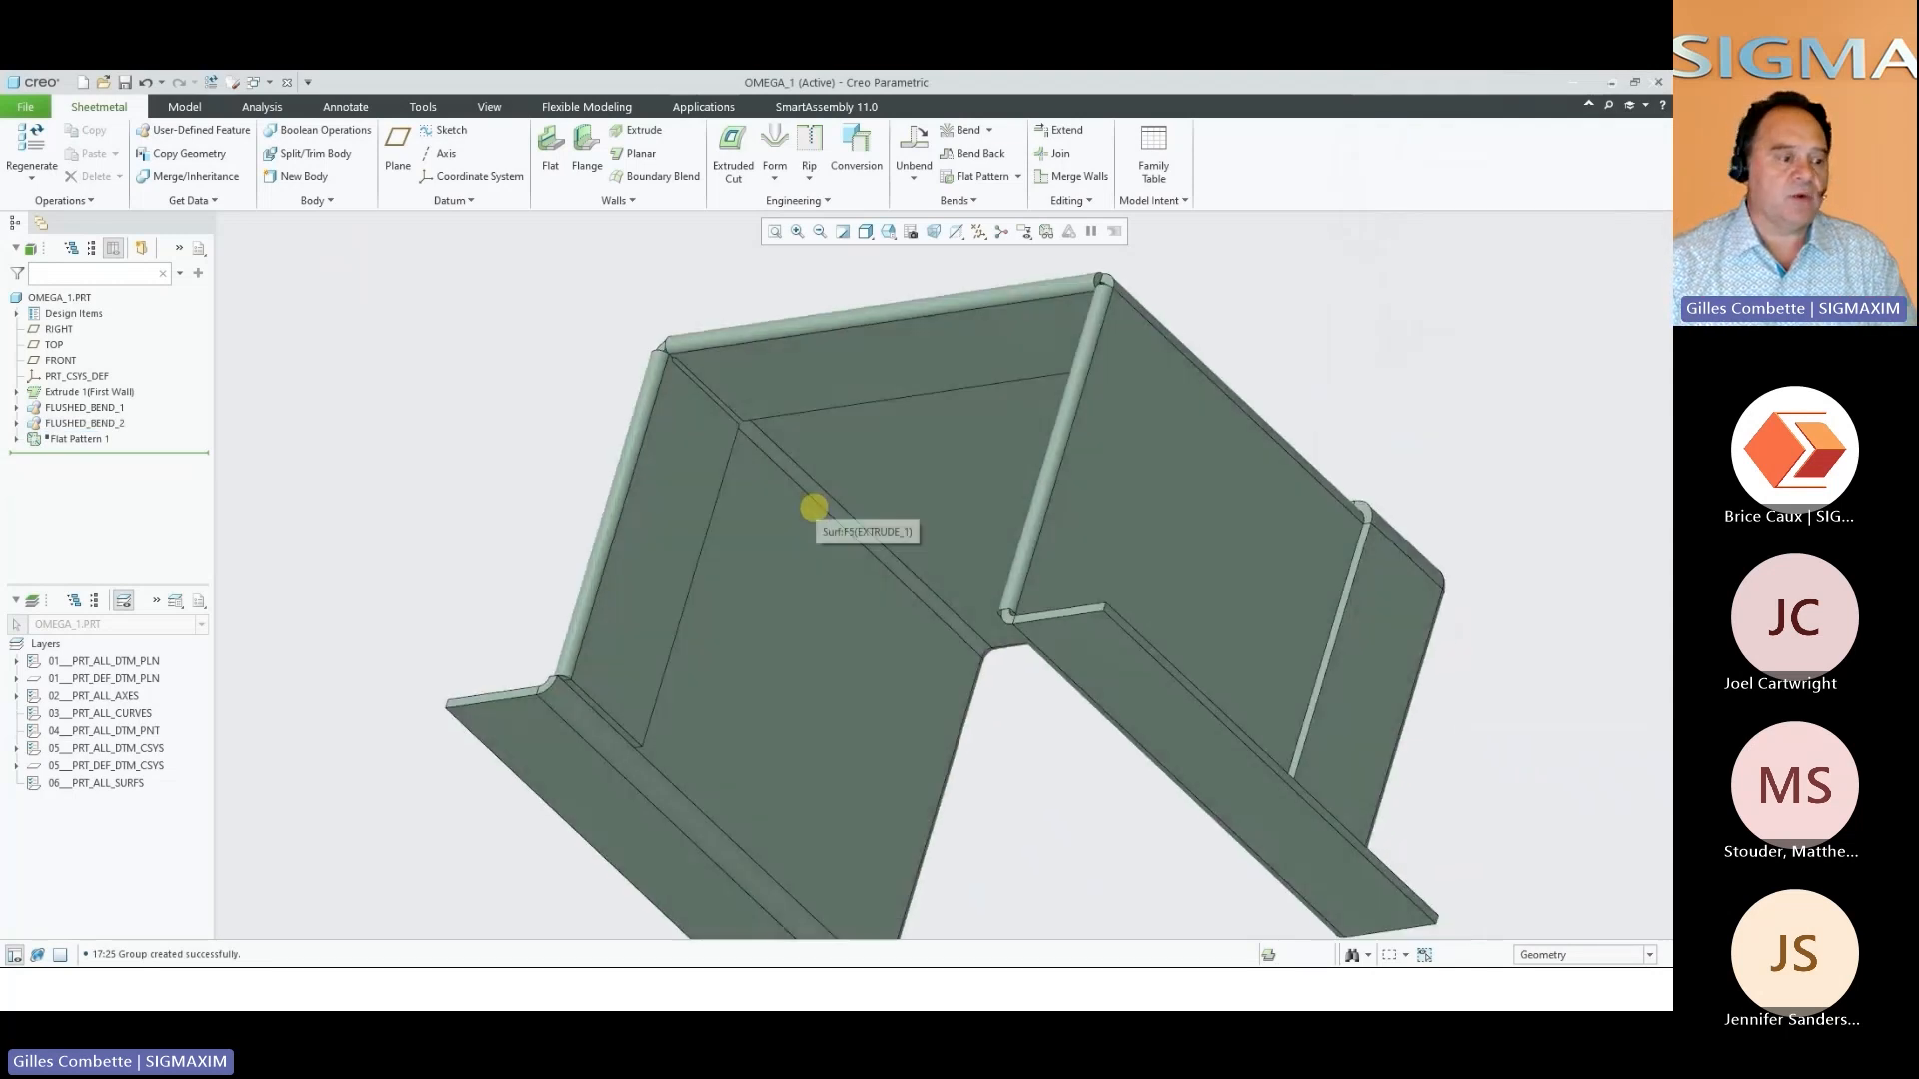
middle_click_drag(814, 508, 933, 573)
scroll(833, 511, "up", 2)
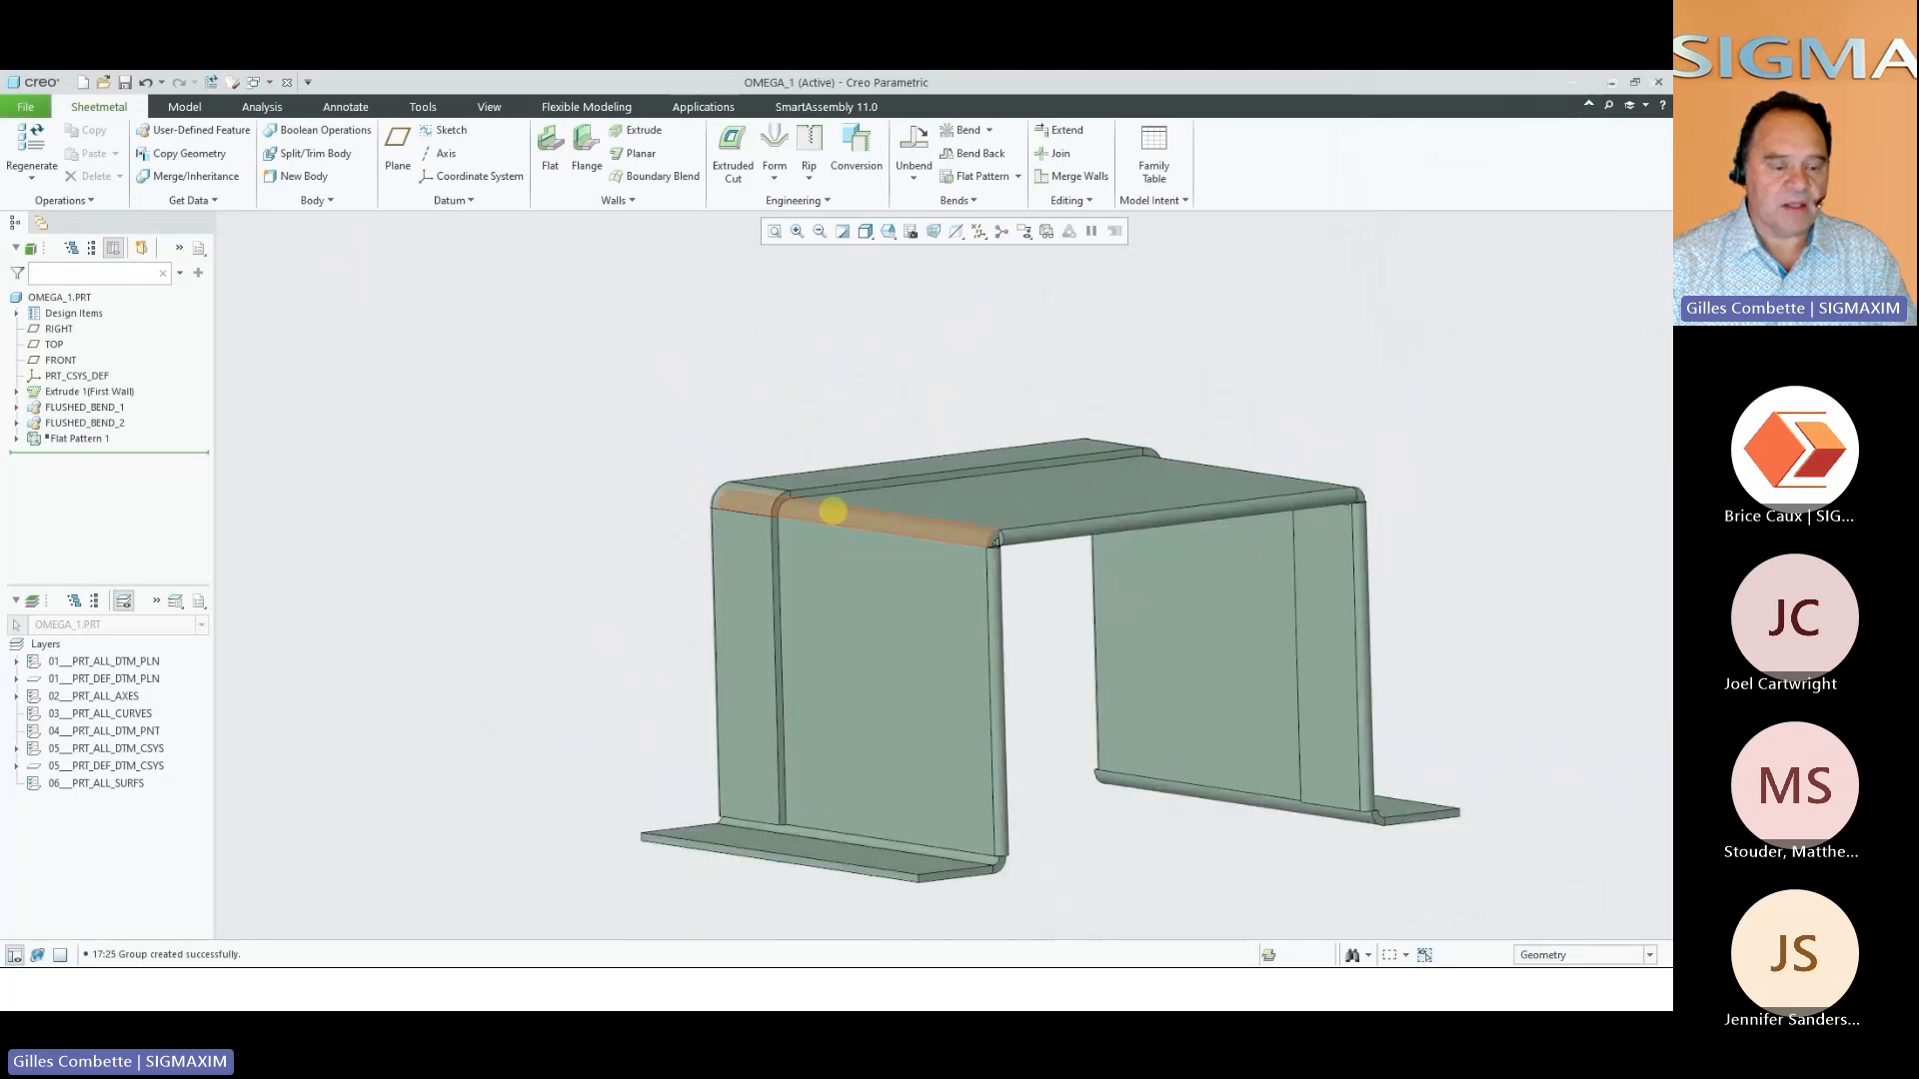
key("ctrl+d")
scroll(1098, 664, "down", 2)
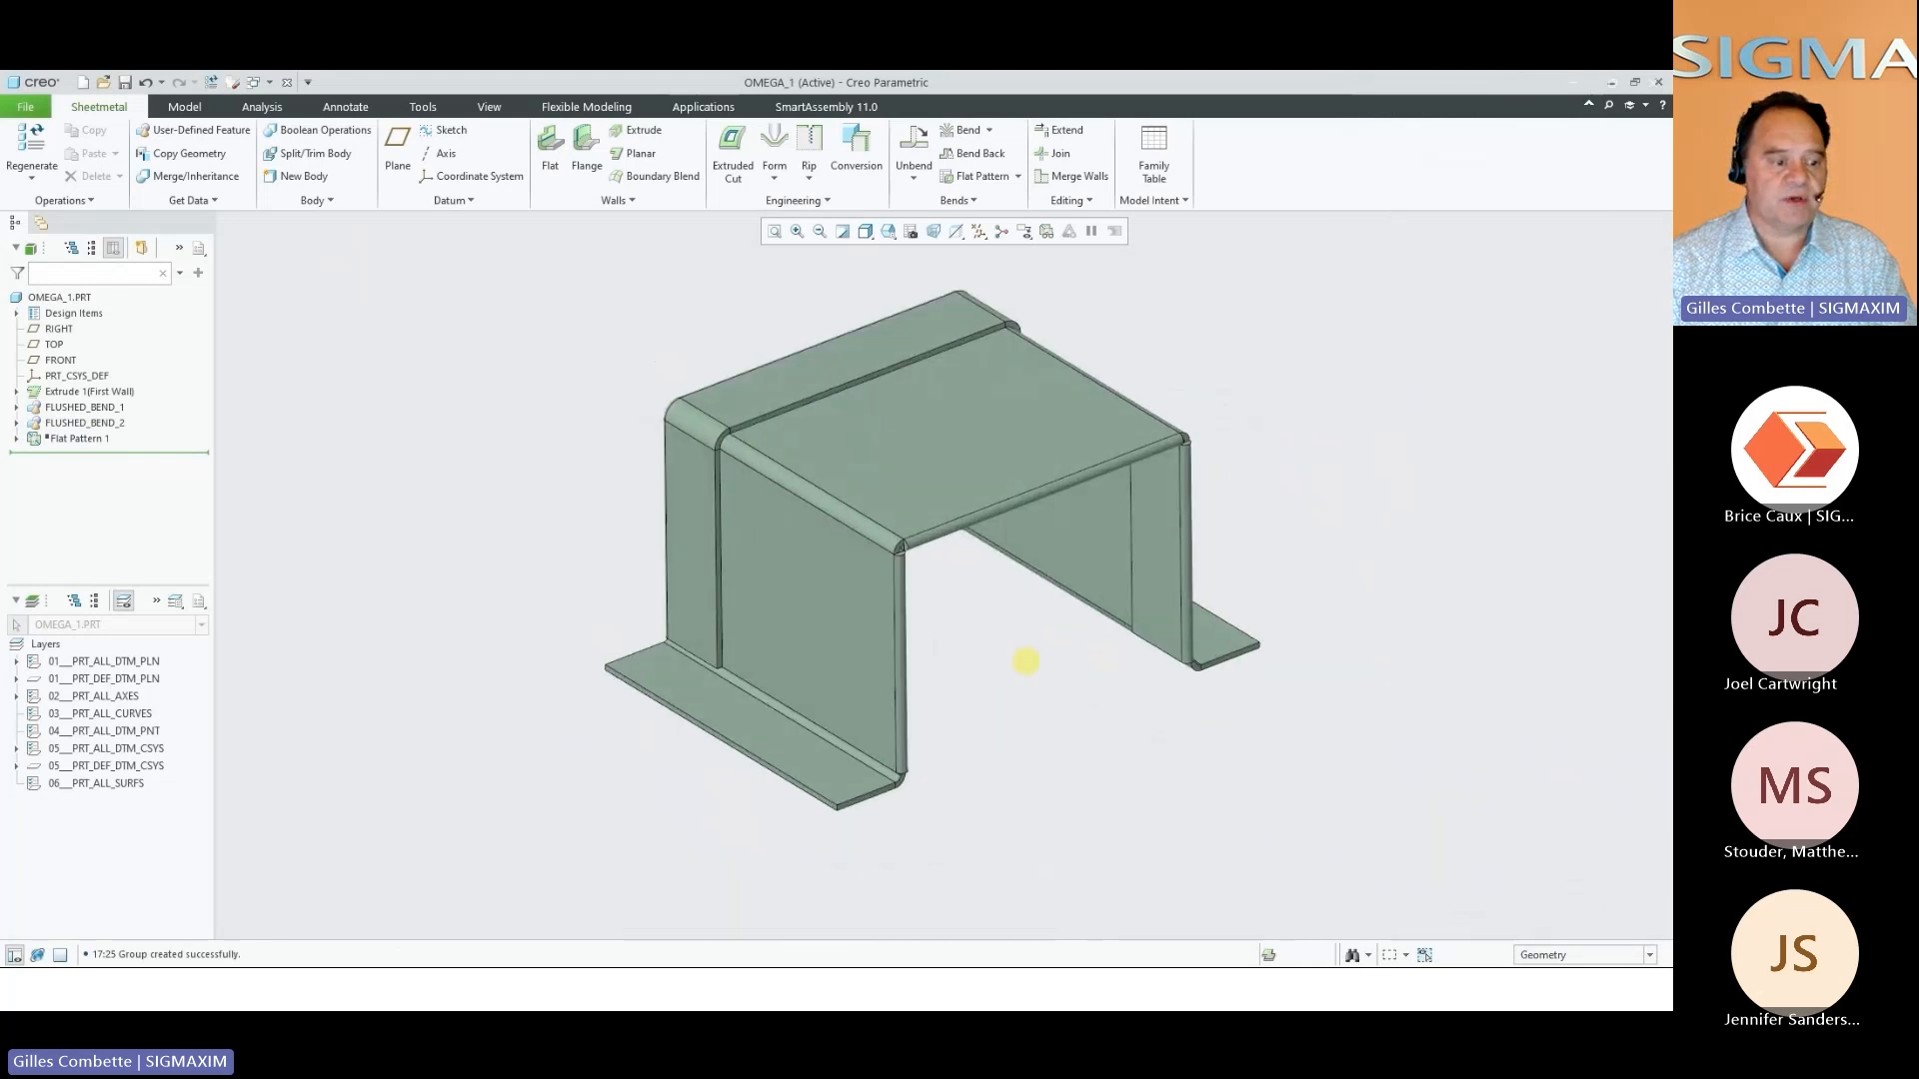
Apply Automatic Rounds to the omega part's convex corners with type round, radius 2.00 and minimum search angle 50.00
right_click(1013, 661)
left_click(1070, 743)
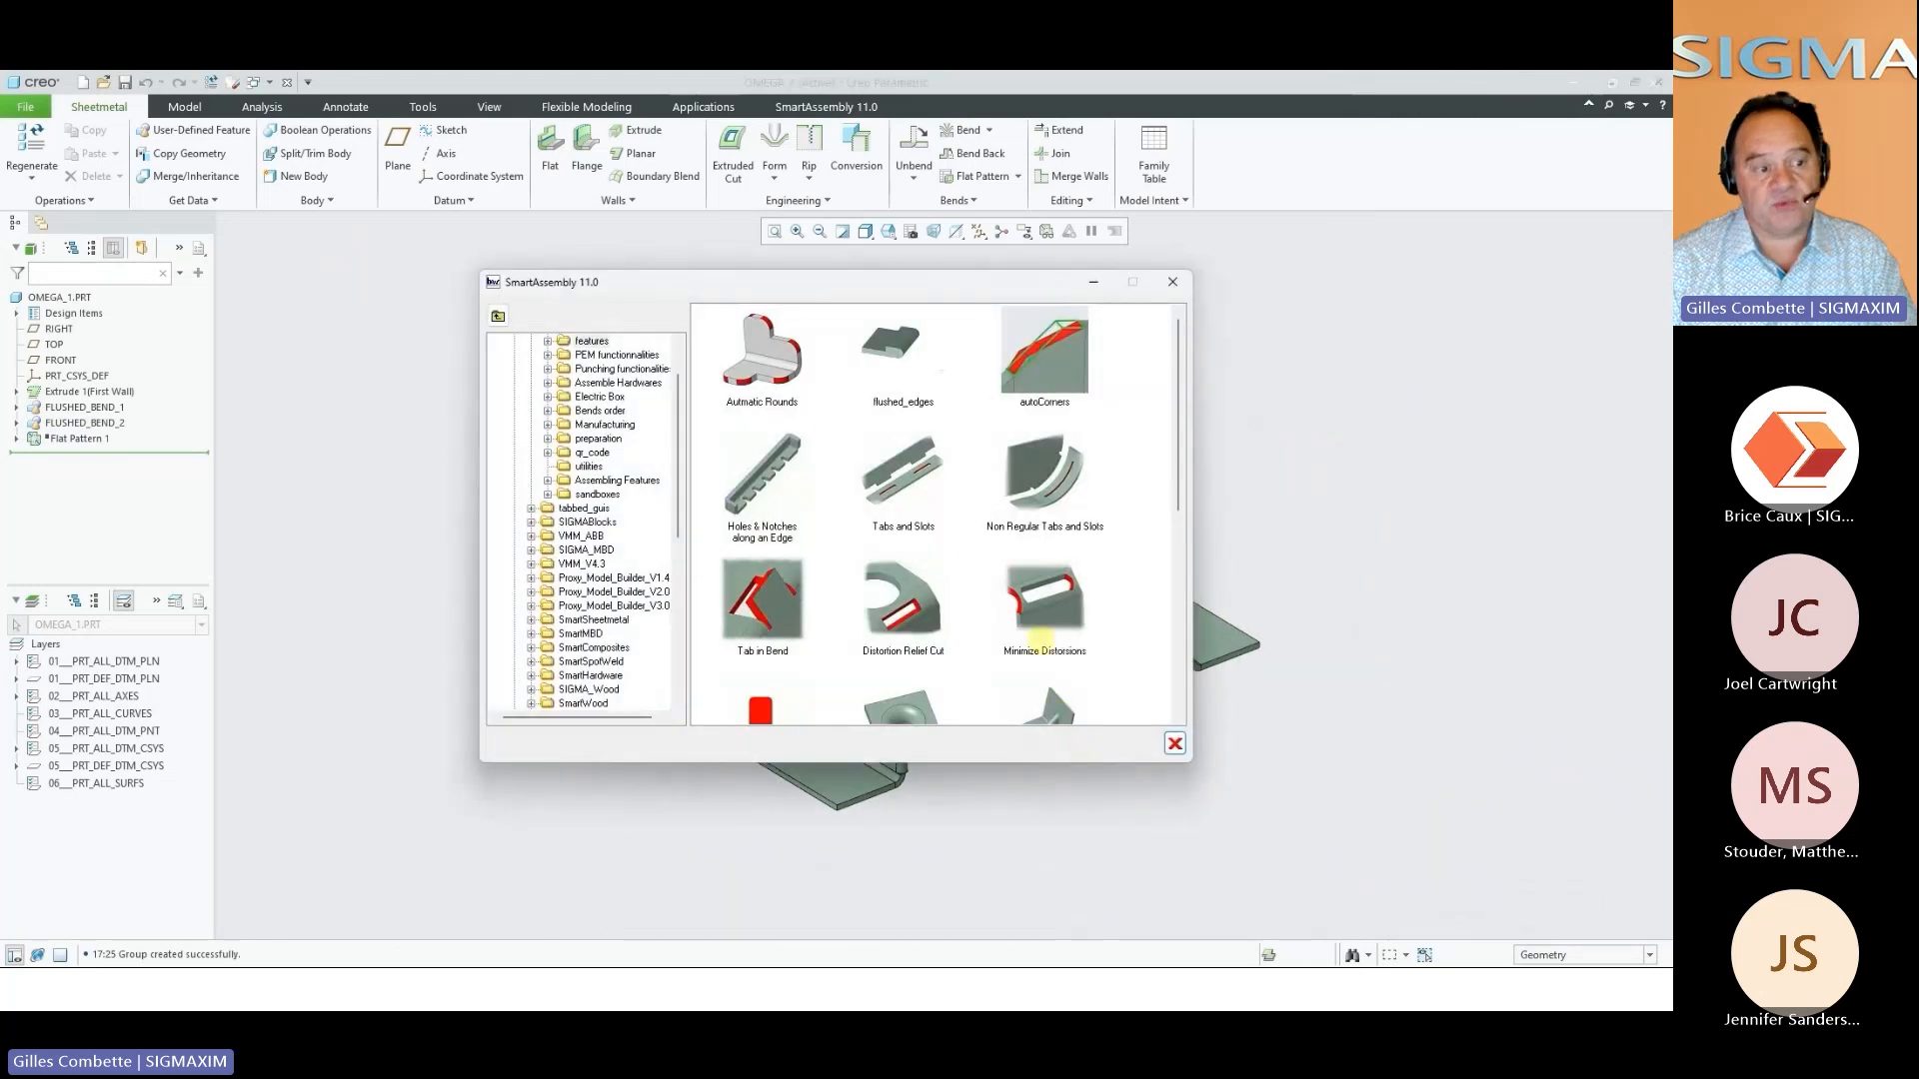
left_click(790, 352)
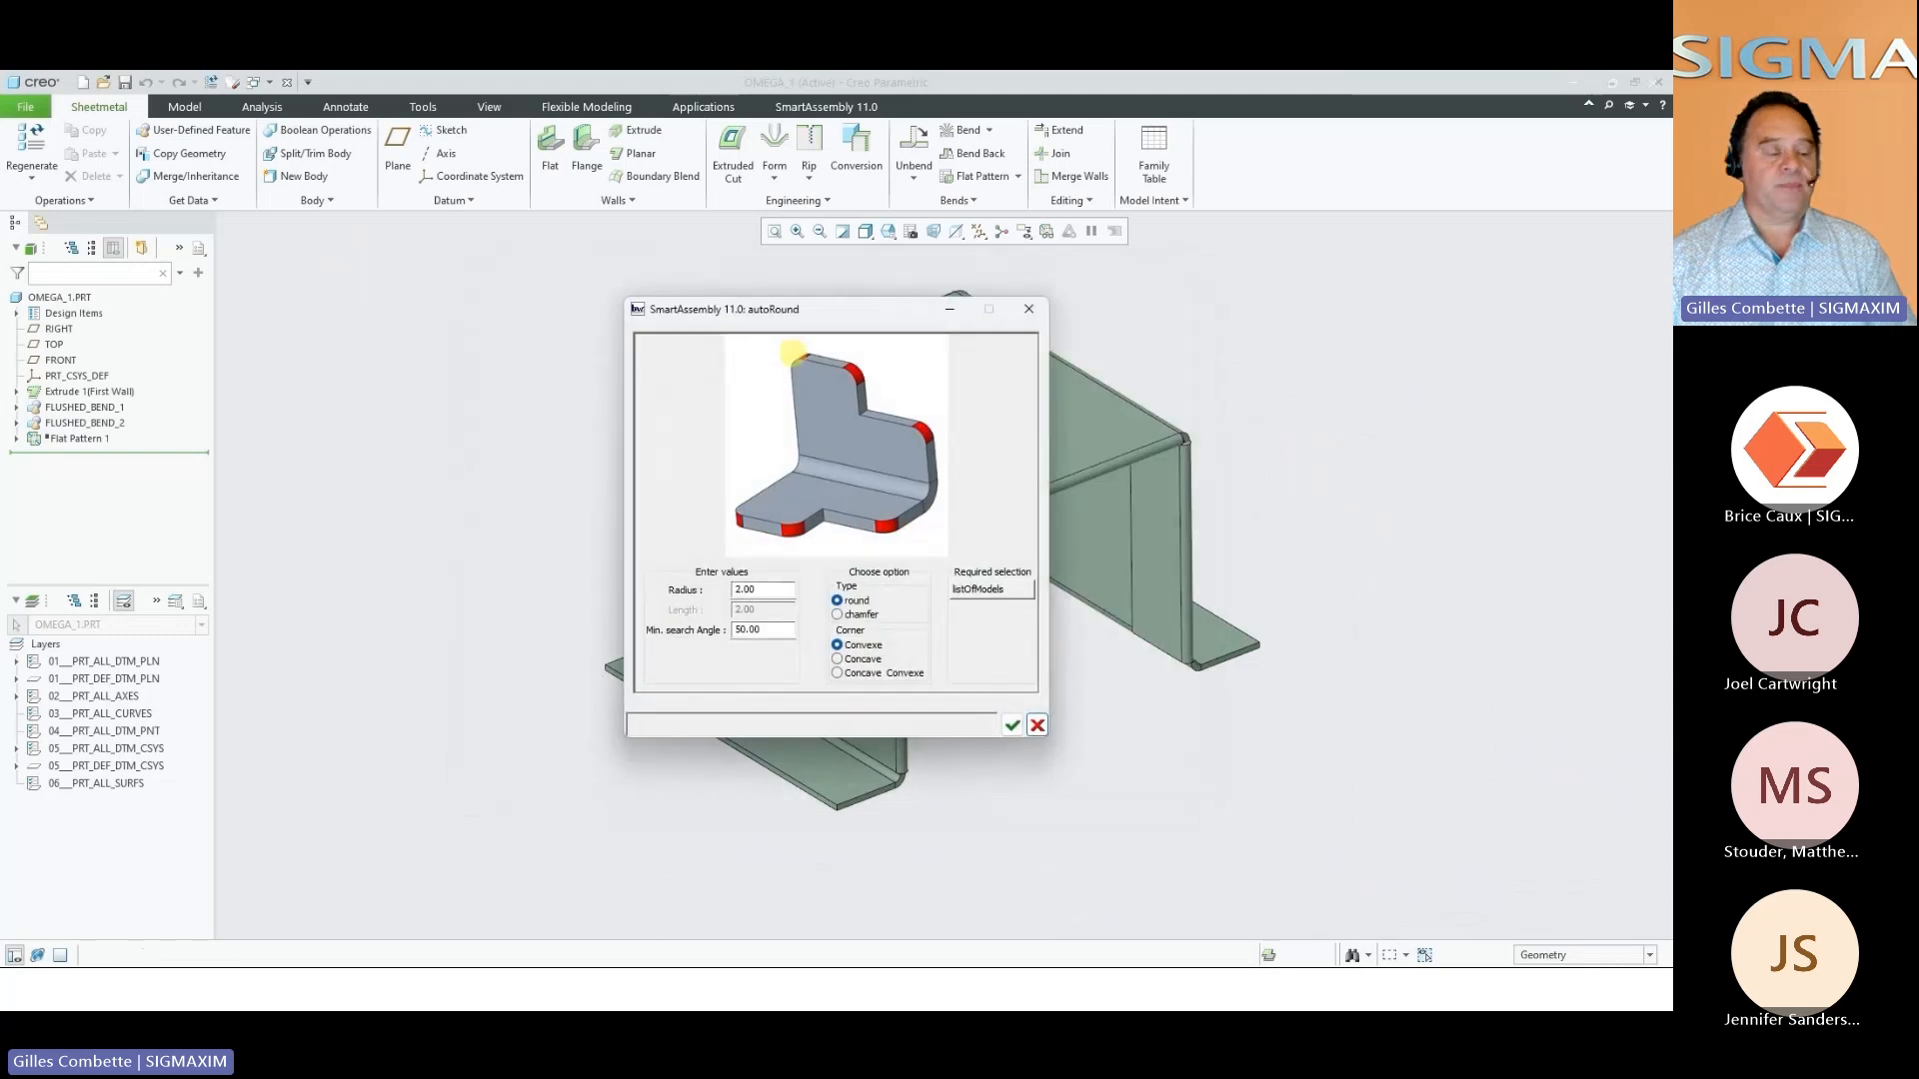
left_click(838, 615)
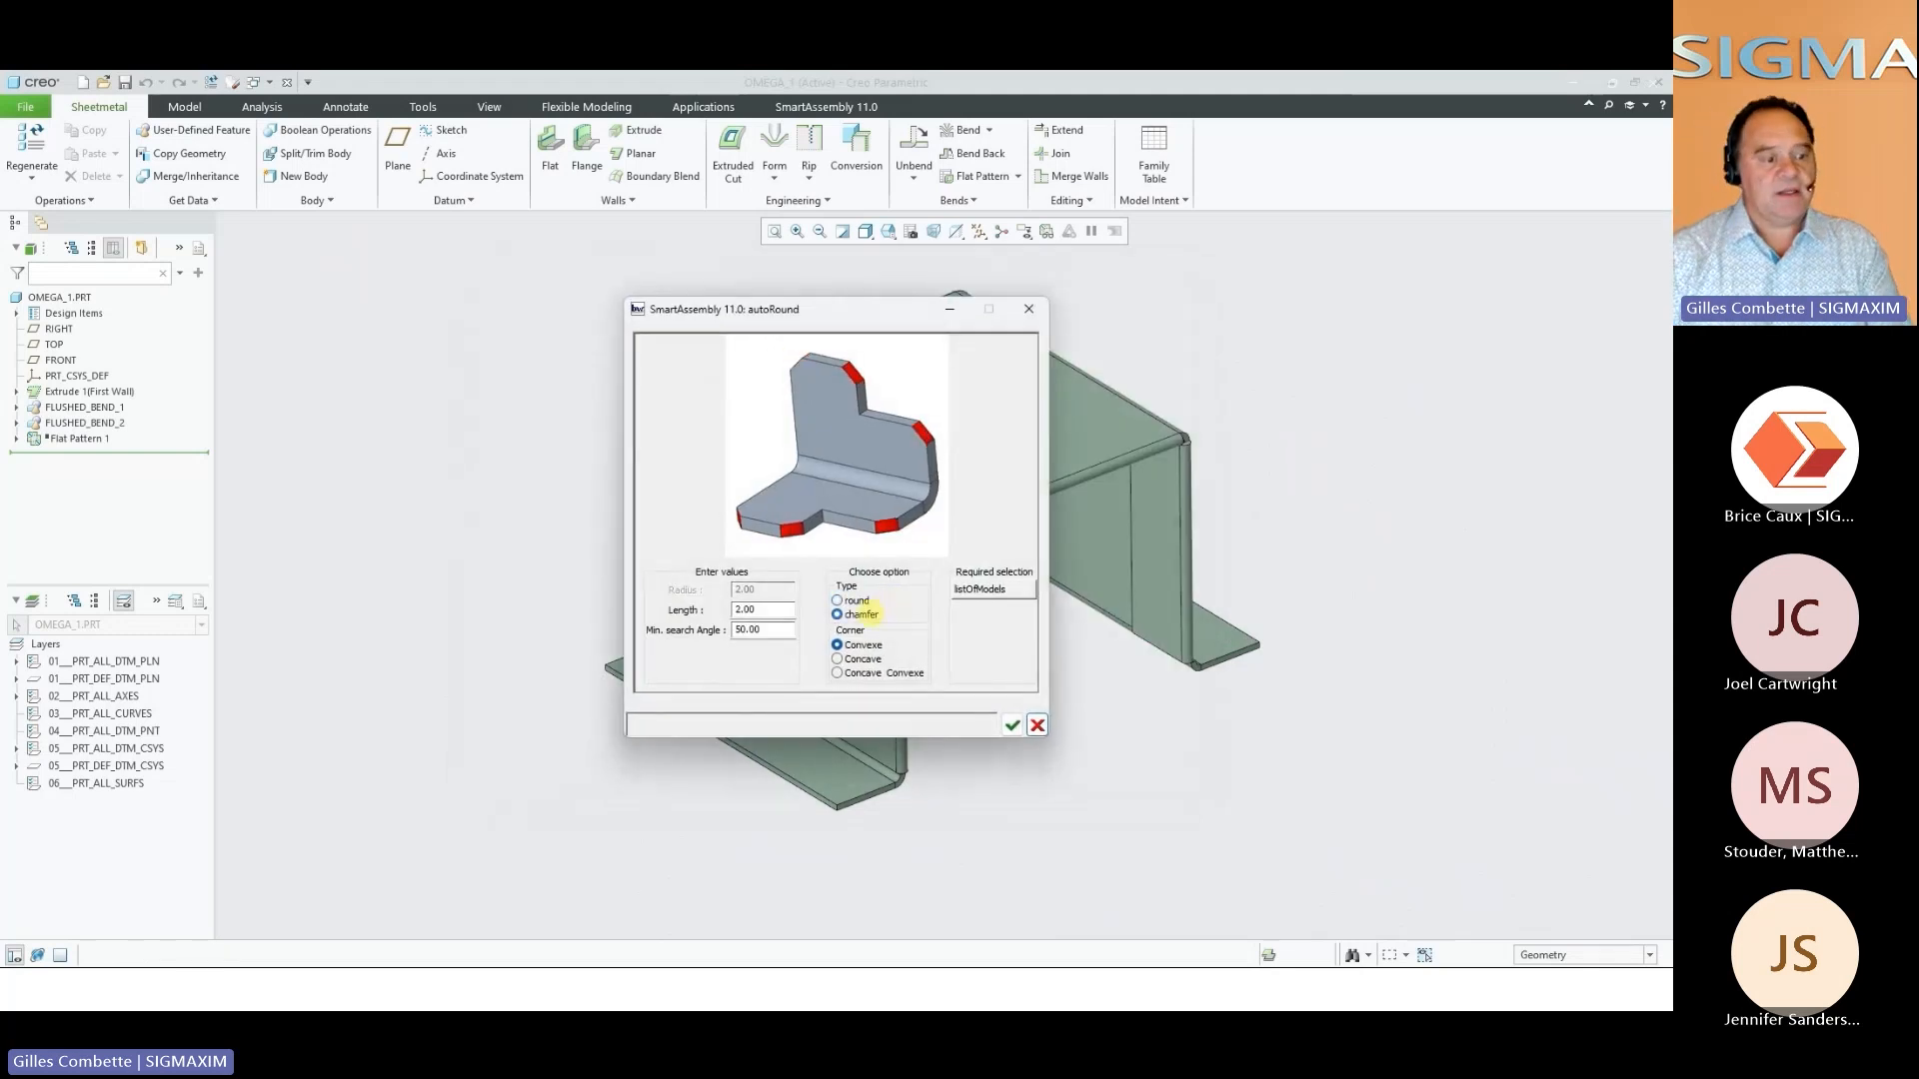
left_click(855, 600)
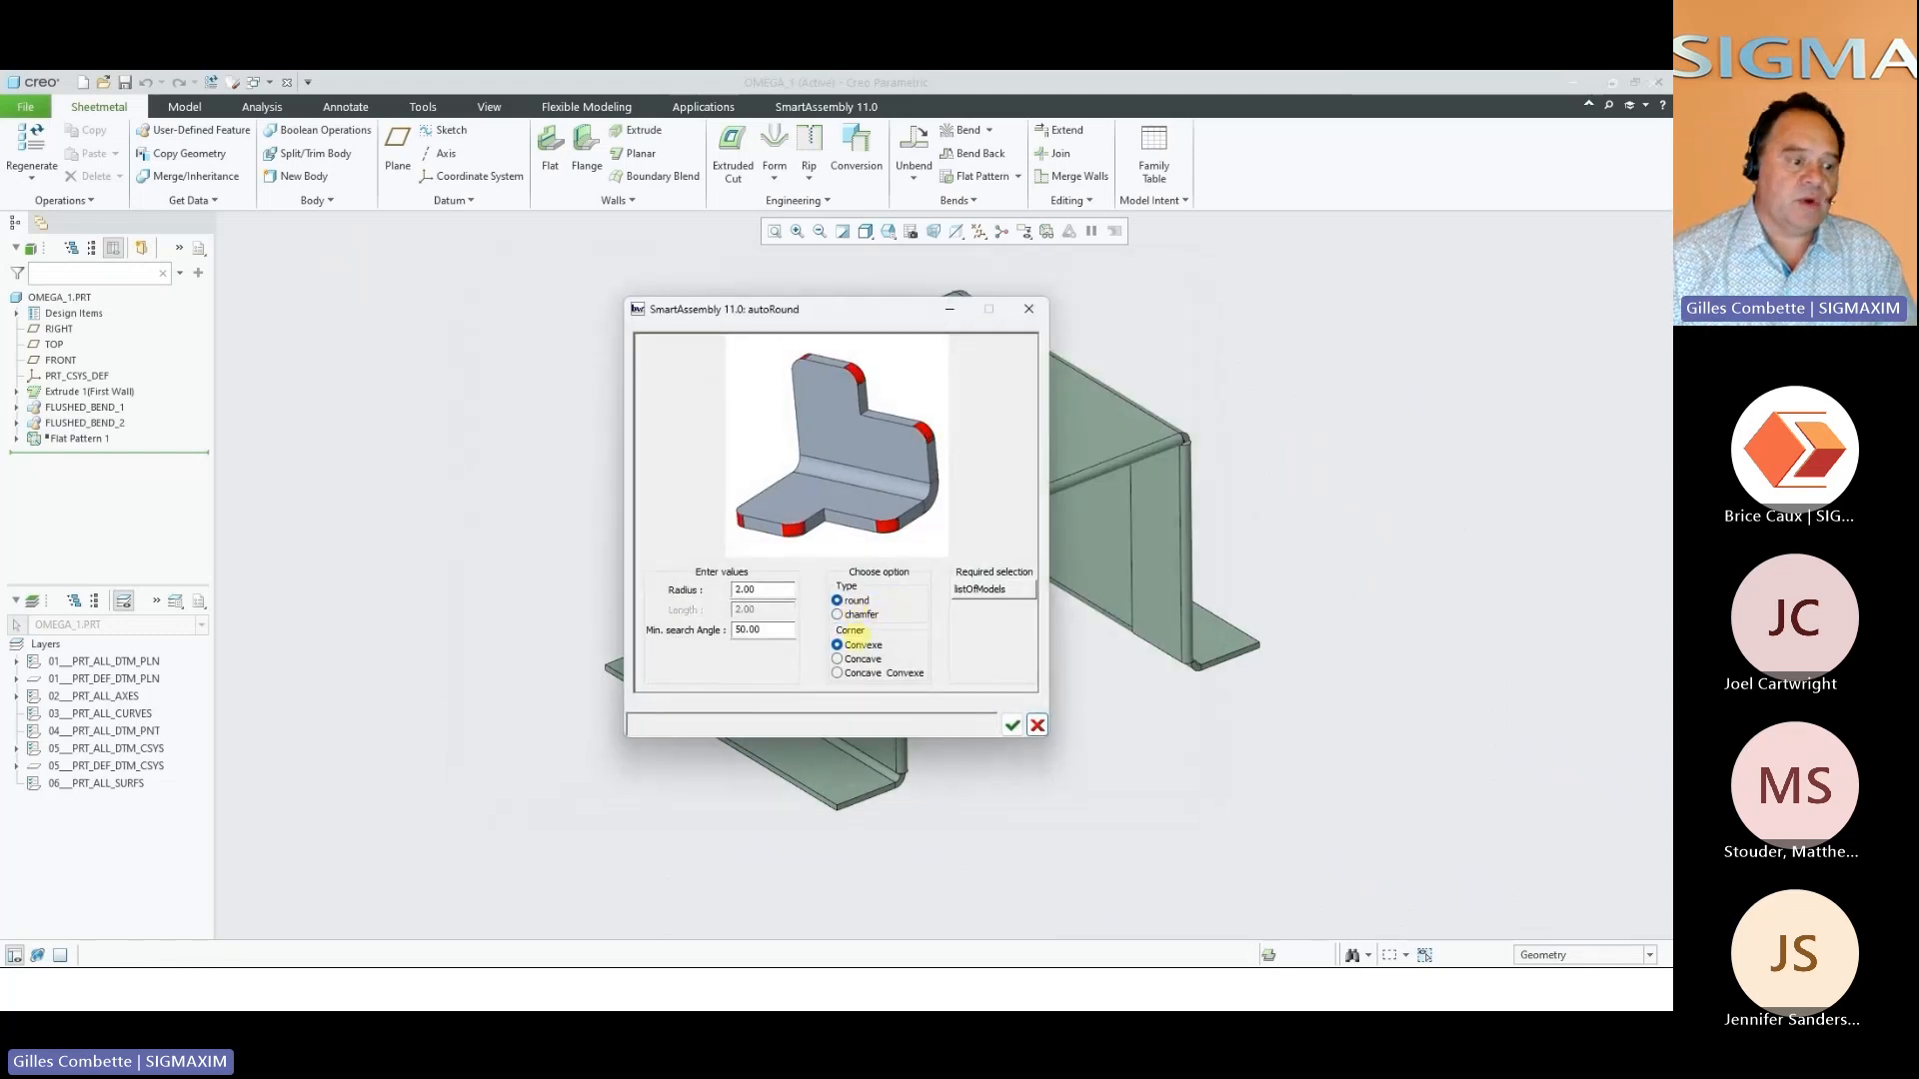
left_click(858, 660)
left_click(859, 673)
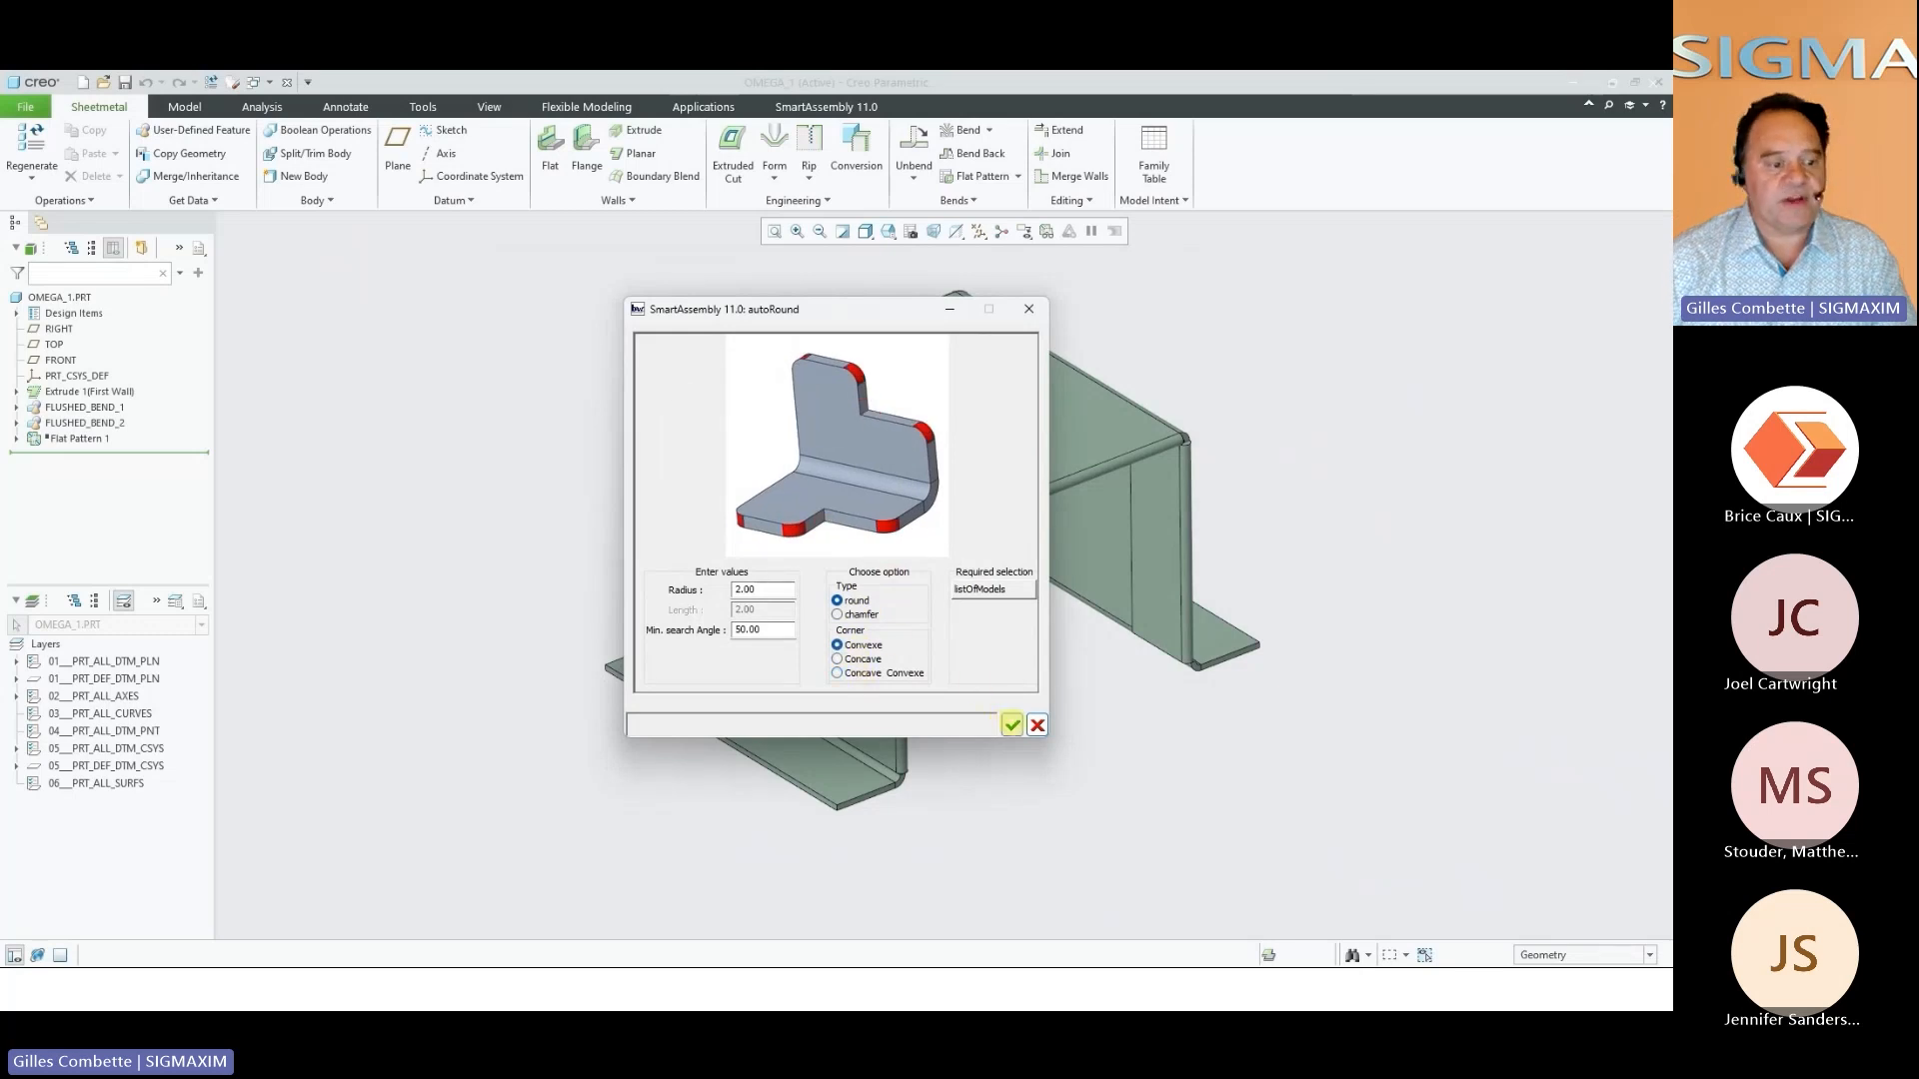
left_click(1012, 725)
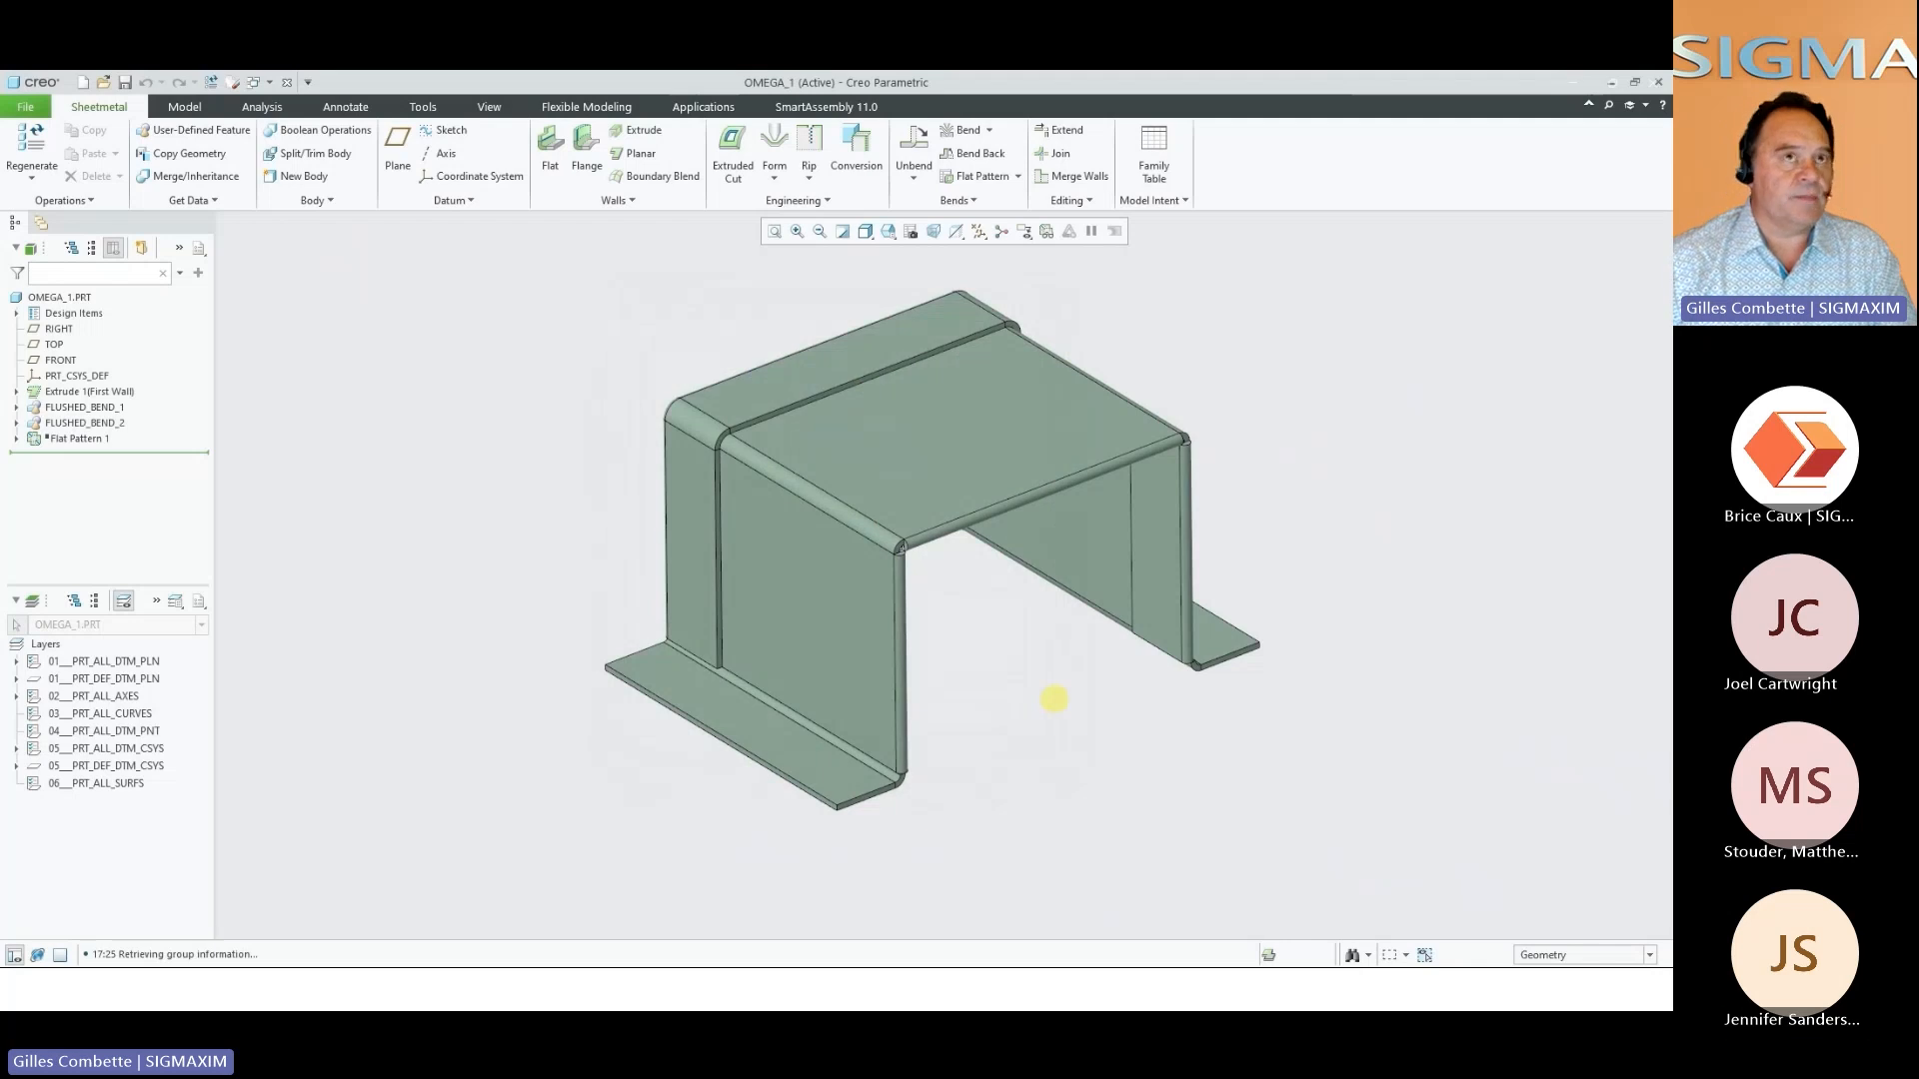
Examine the rounded corners on the omega part's feet, underside and flushed bends
scroll(876, 804, "down", 4)
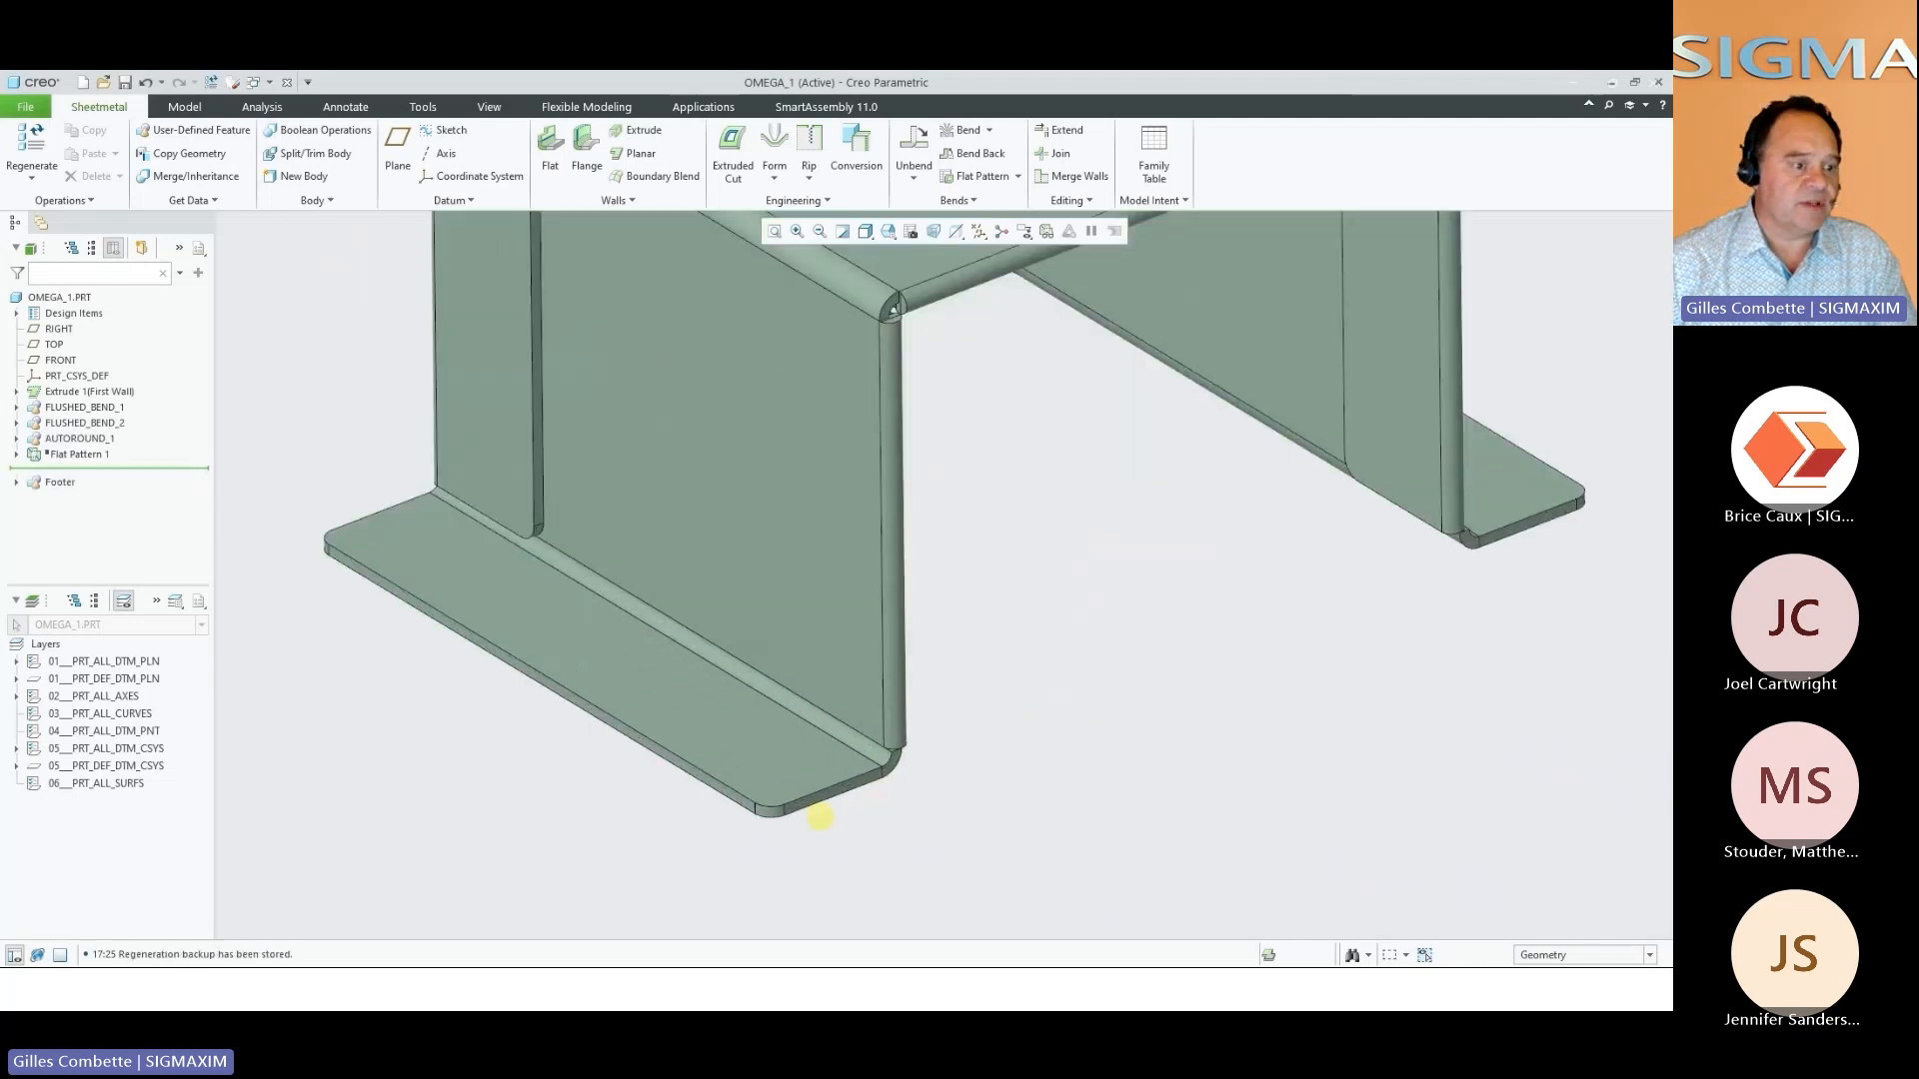
middle_click_drag(822, 819, 684, 720)
scroll(685, 714, "down", 6)
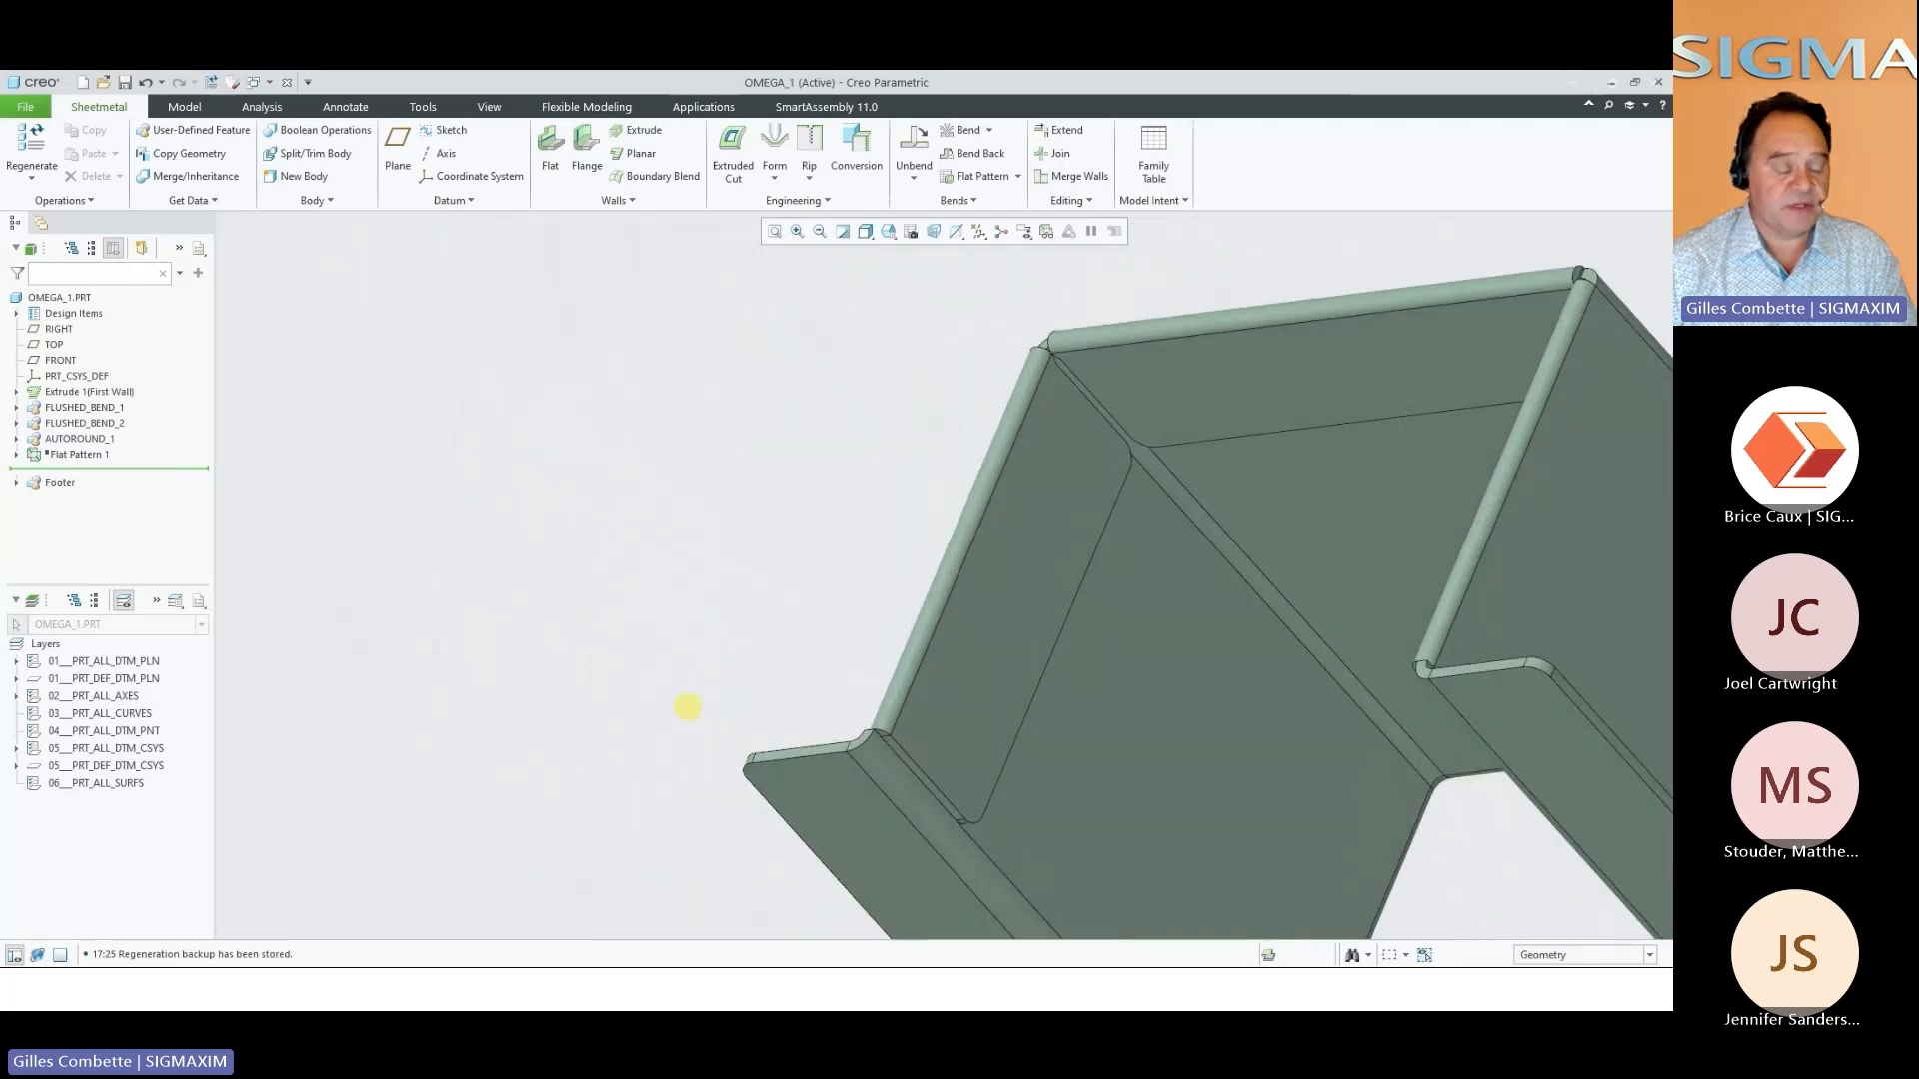
middle_click_drag(1034, 779, 1304, 817)
scroll(1062, 741, "up", 8)
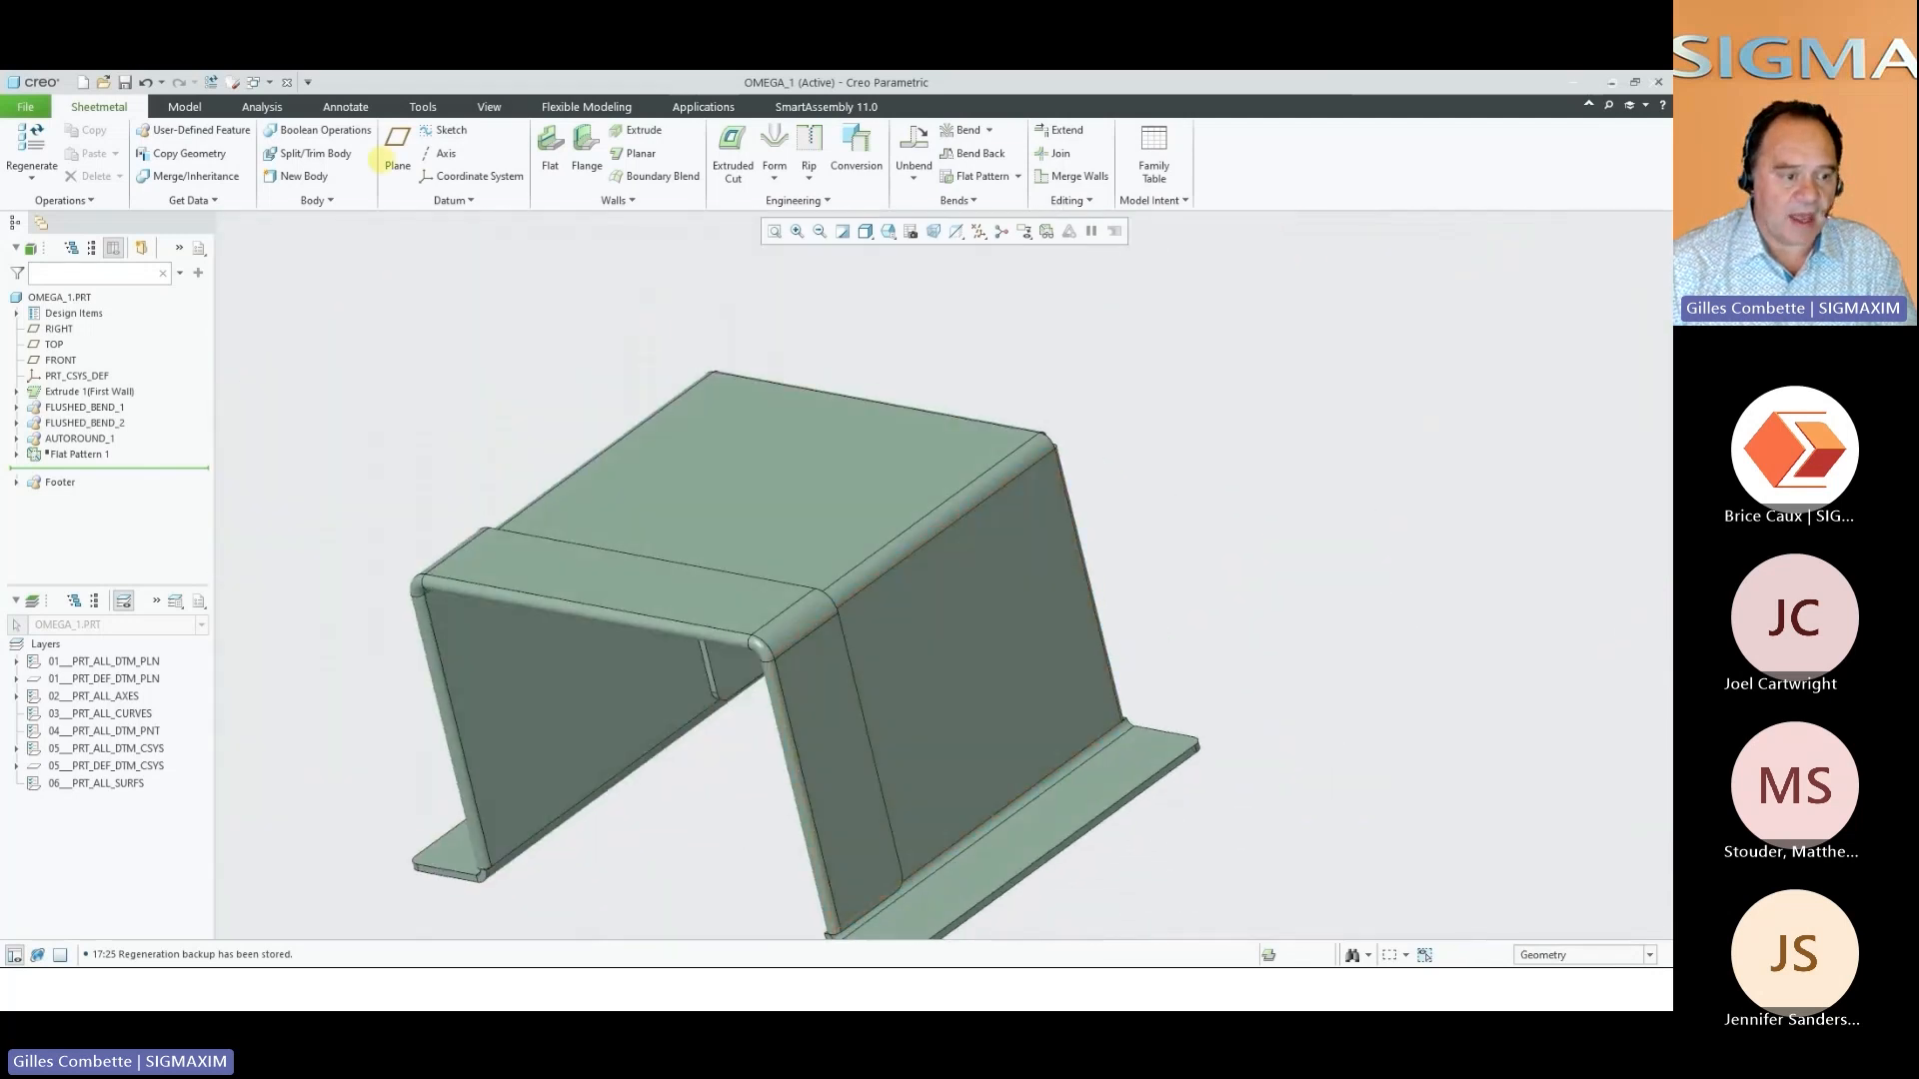
Close the omega part and apply convex Automatic Rounds, radius 2.00 and minimum search angle 50.00, to the conveyor and box panels in the hopper assembly
left_click(287, 82)
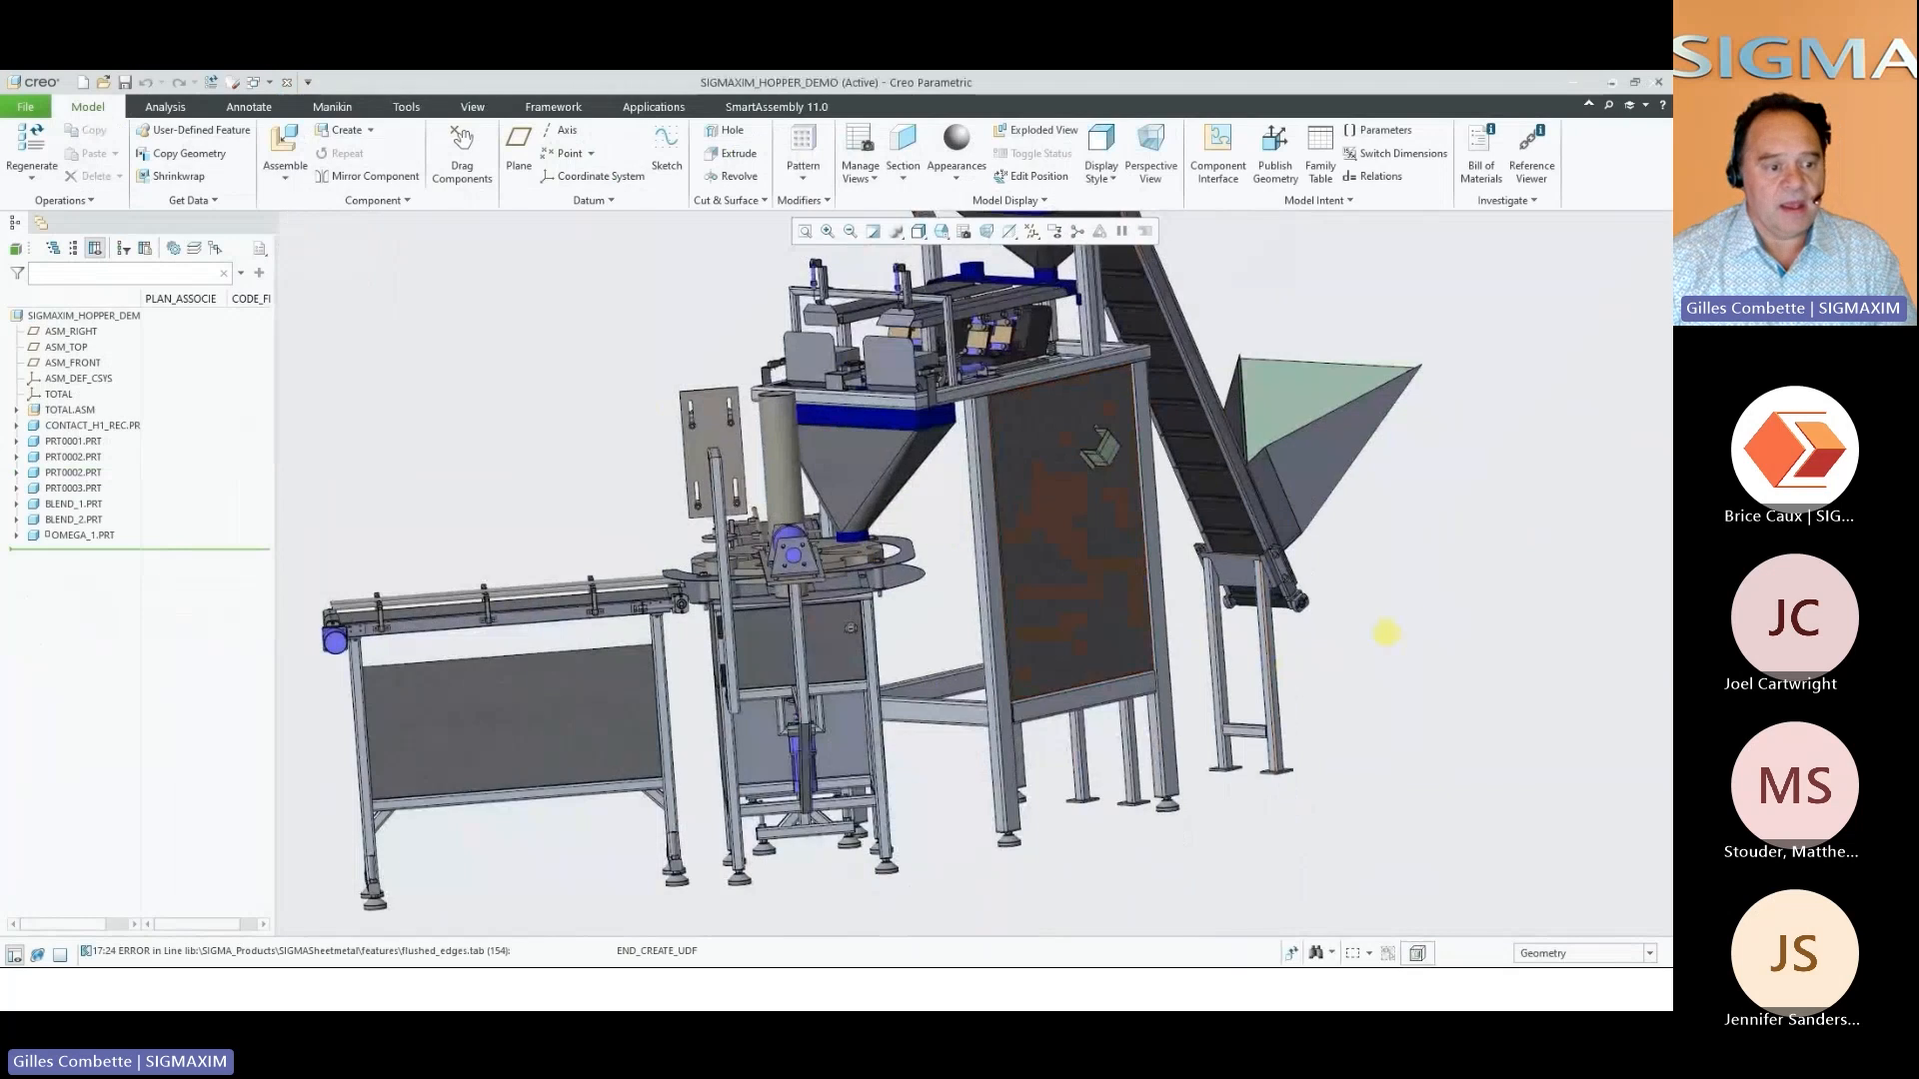
right_click(1445, 650)
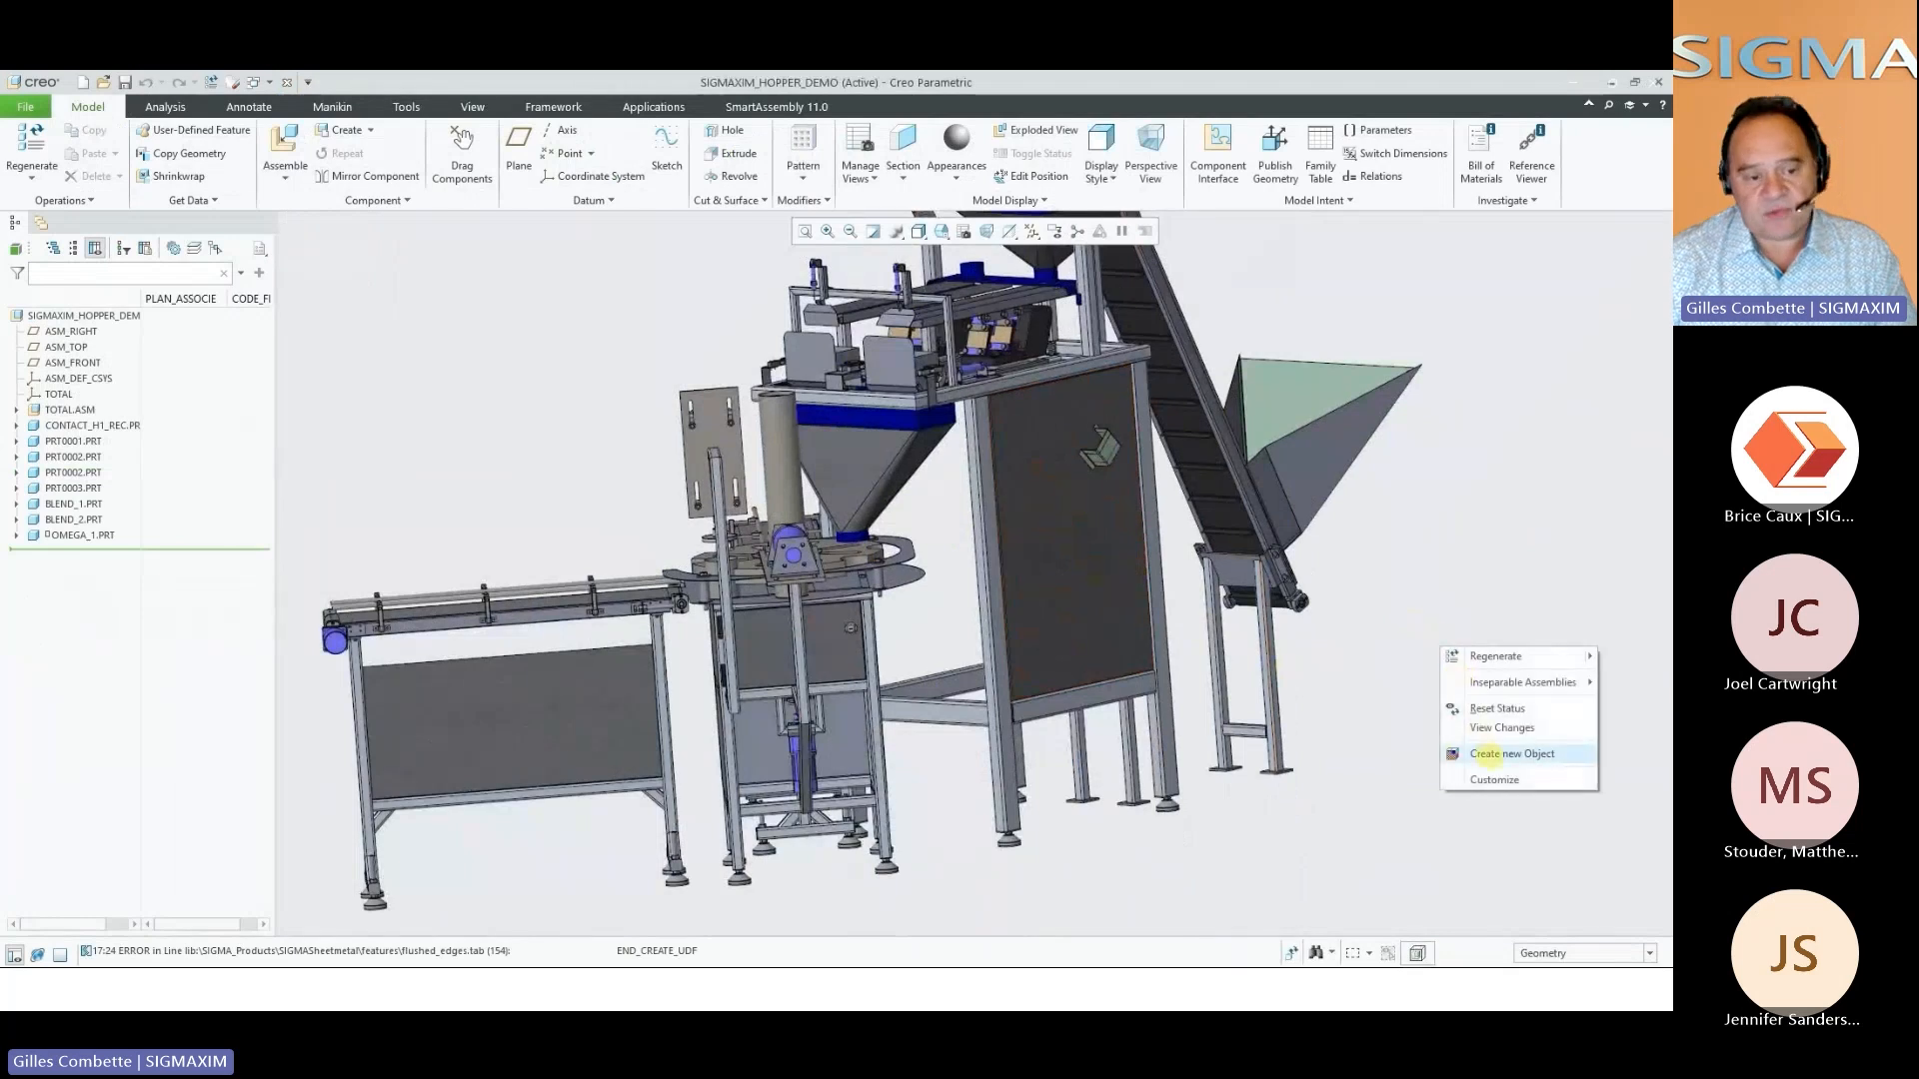
left_click(1479, 709)
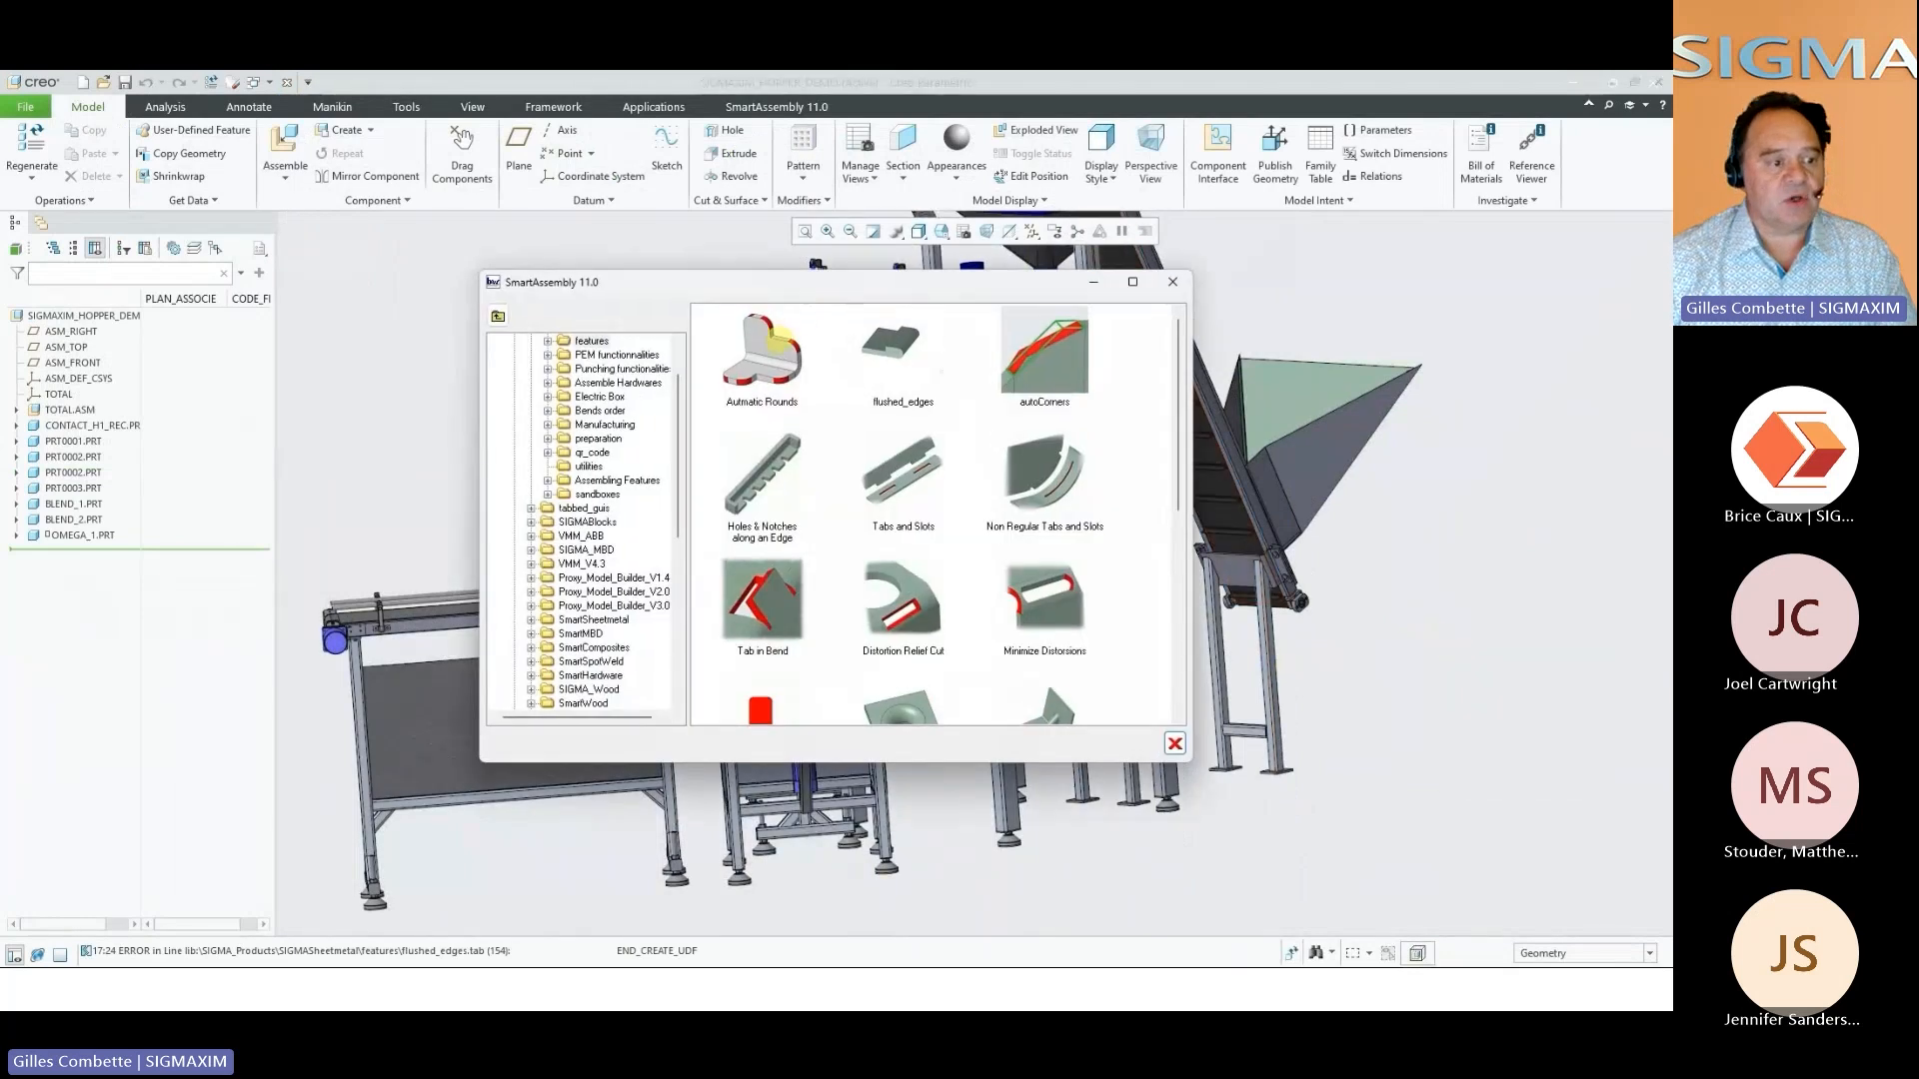
double_click(782, 336)
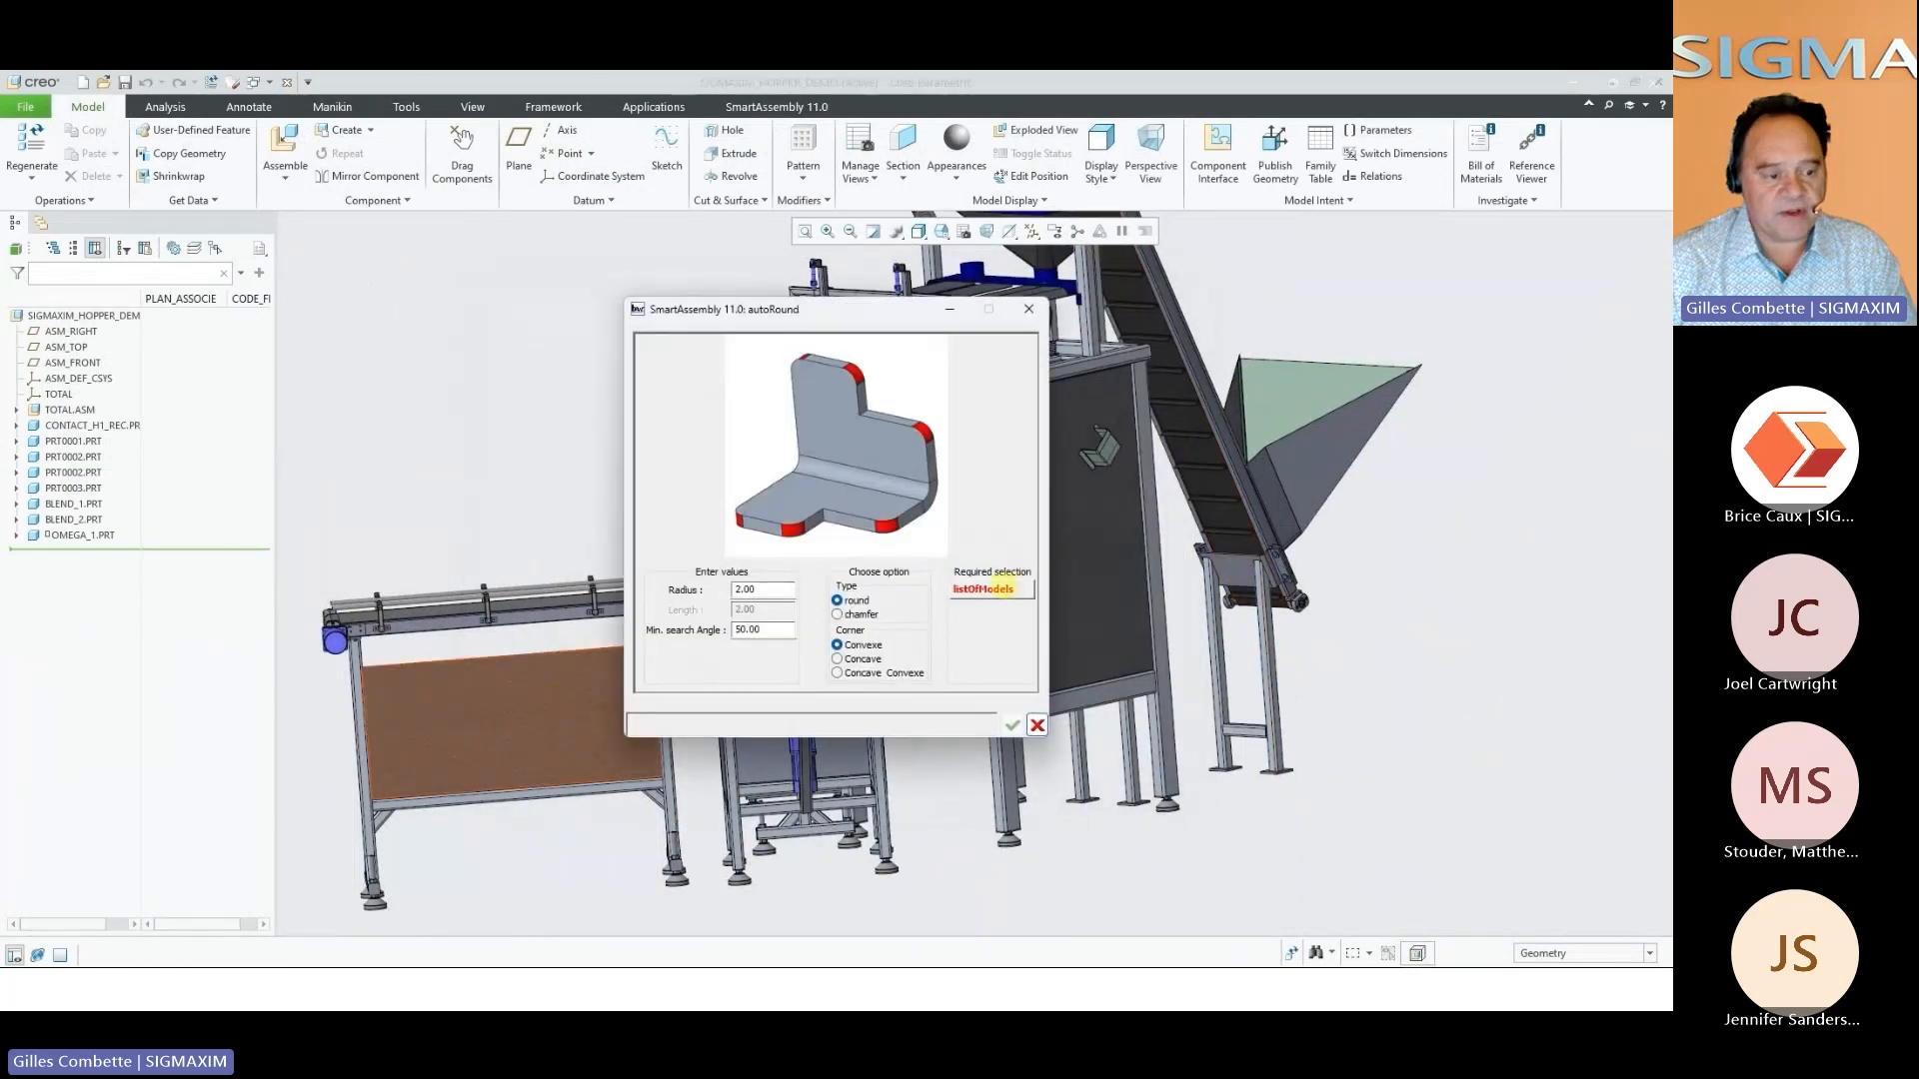
left_click(1007, 588)
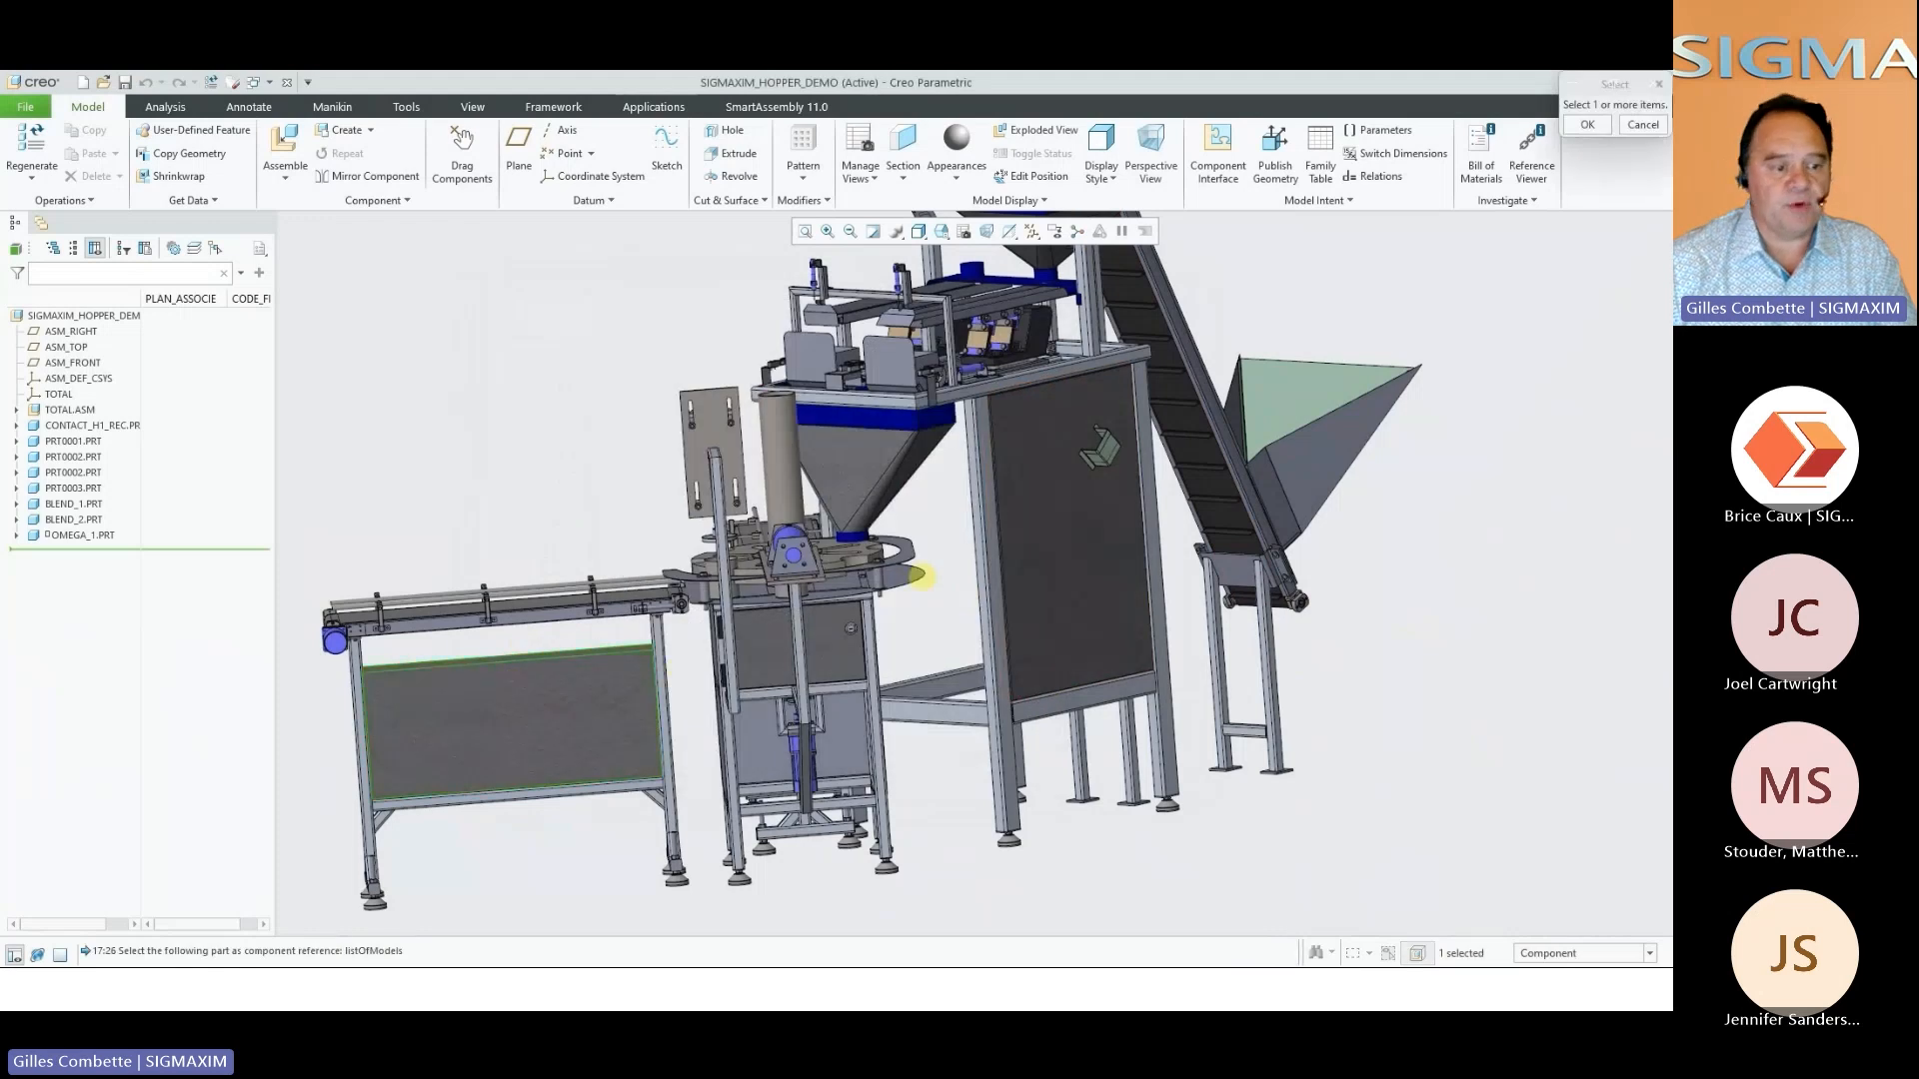
left_click(1031, 497, "ctrl")
middle_click(1454, 621)
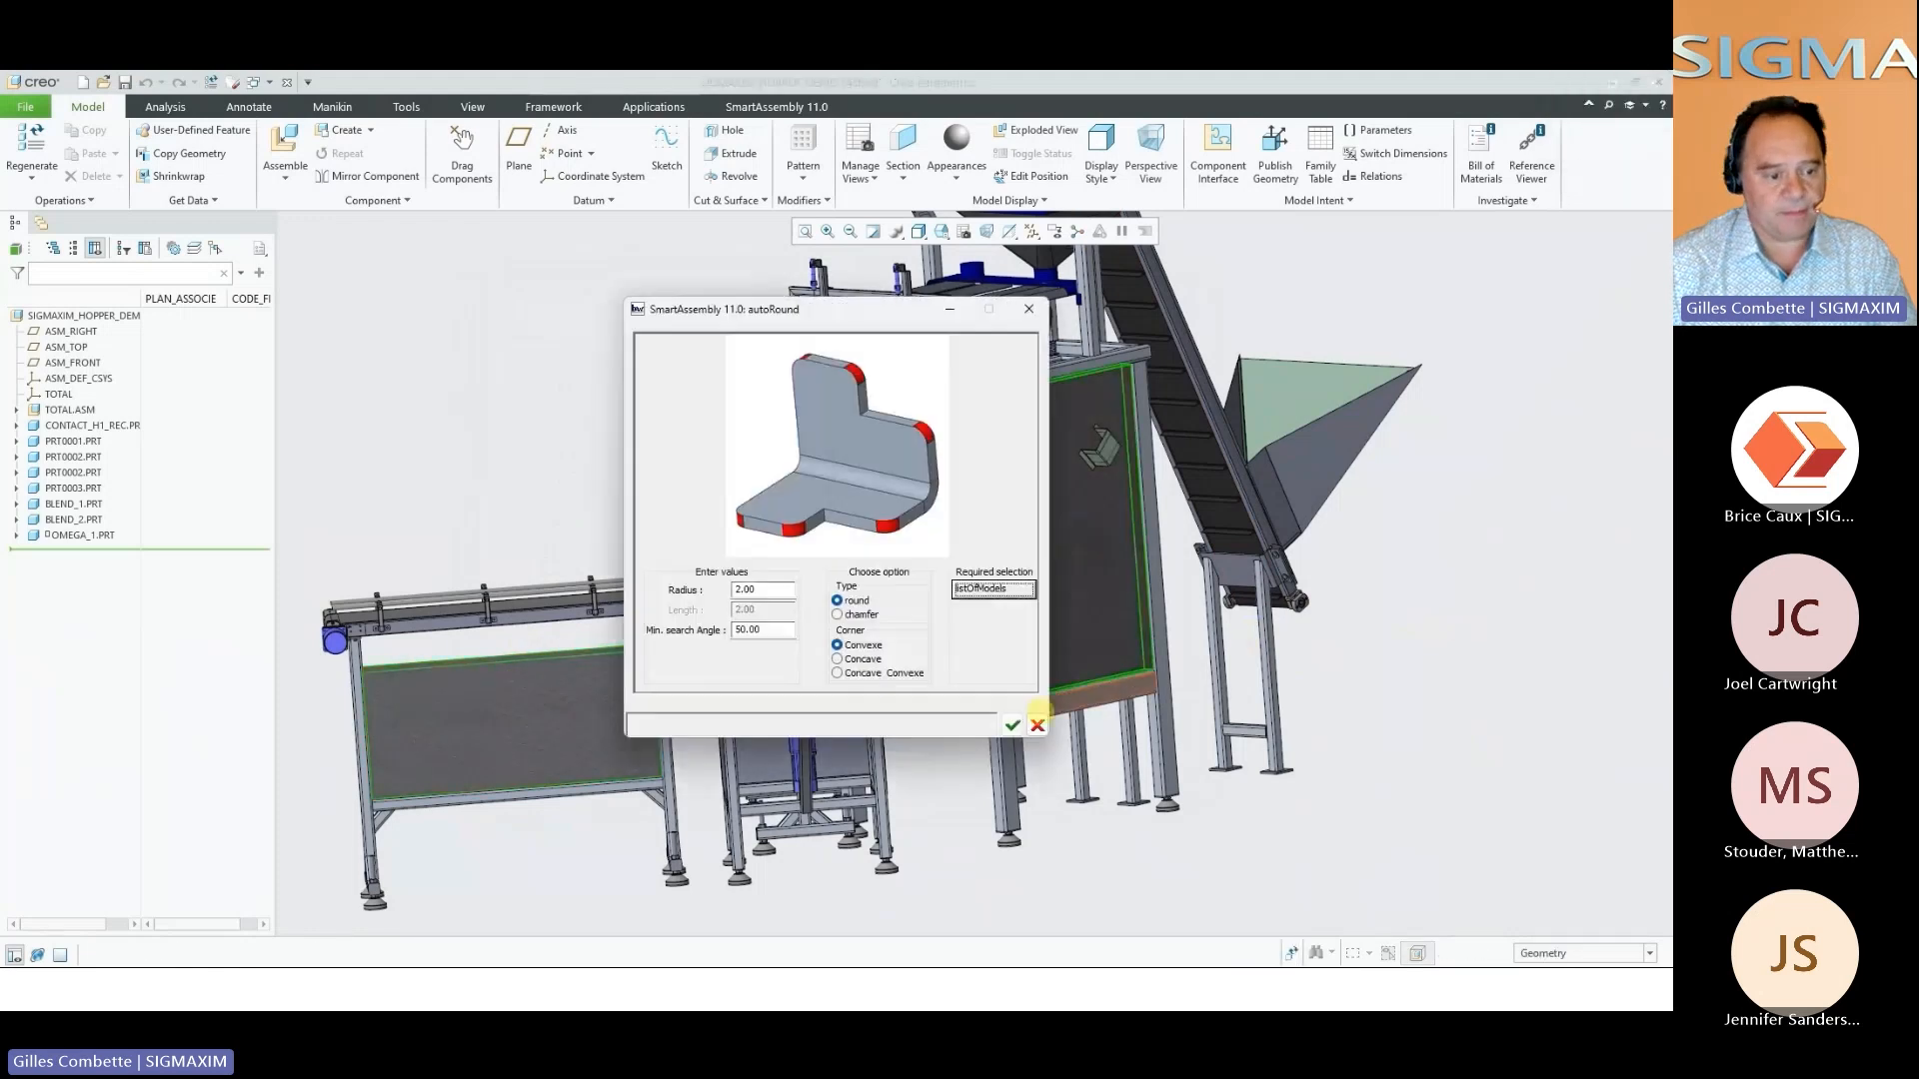
left_click(1011, 724)
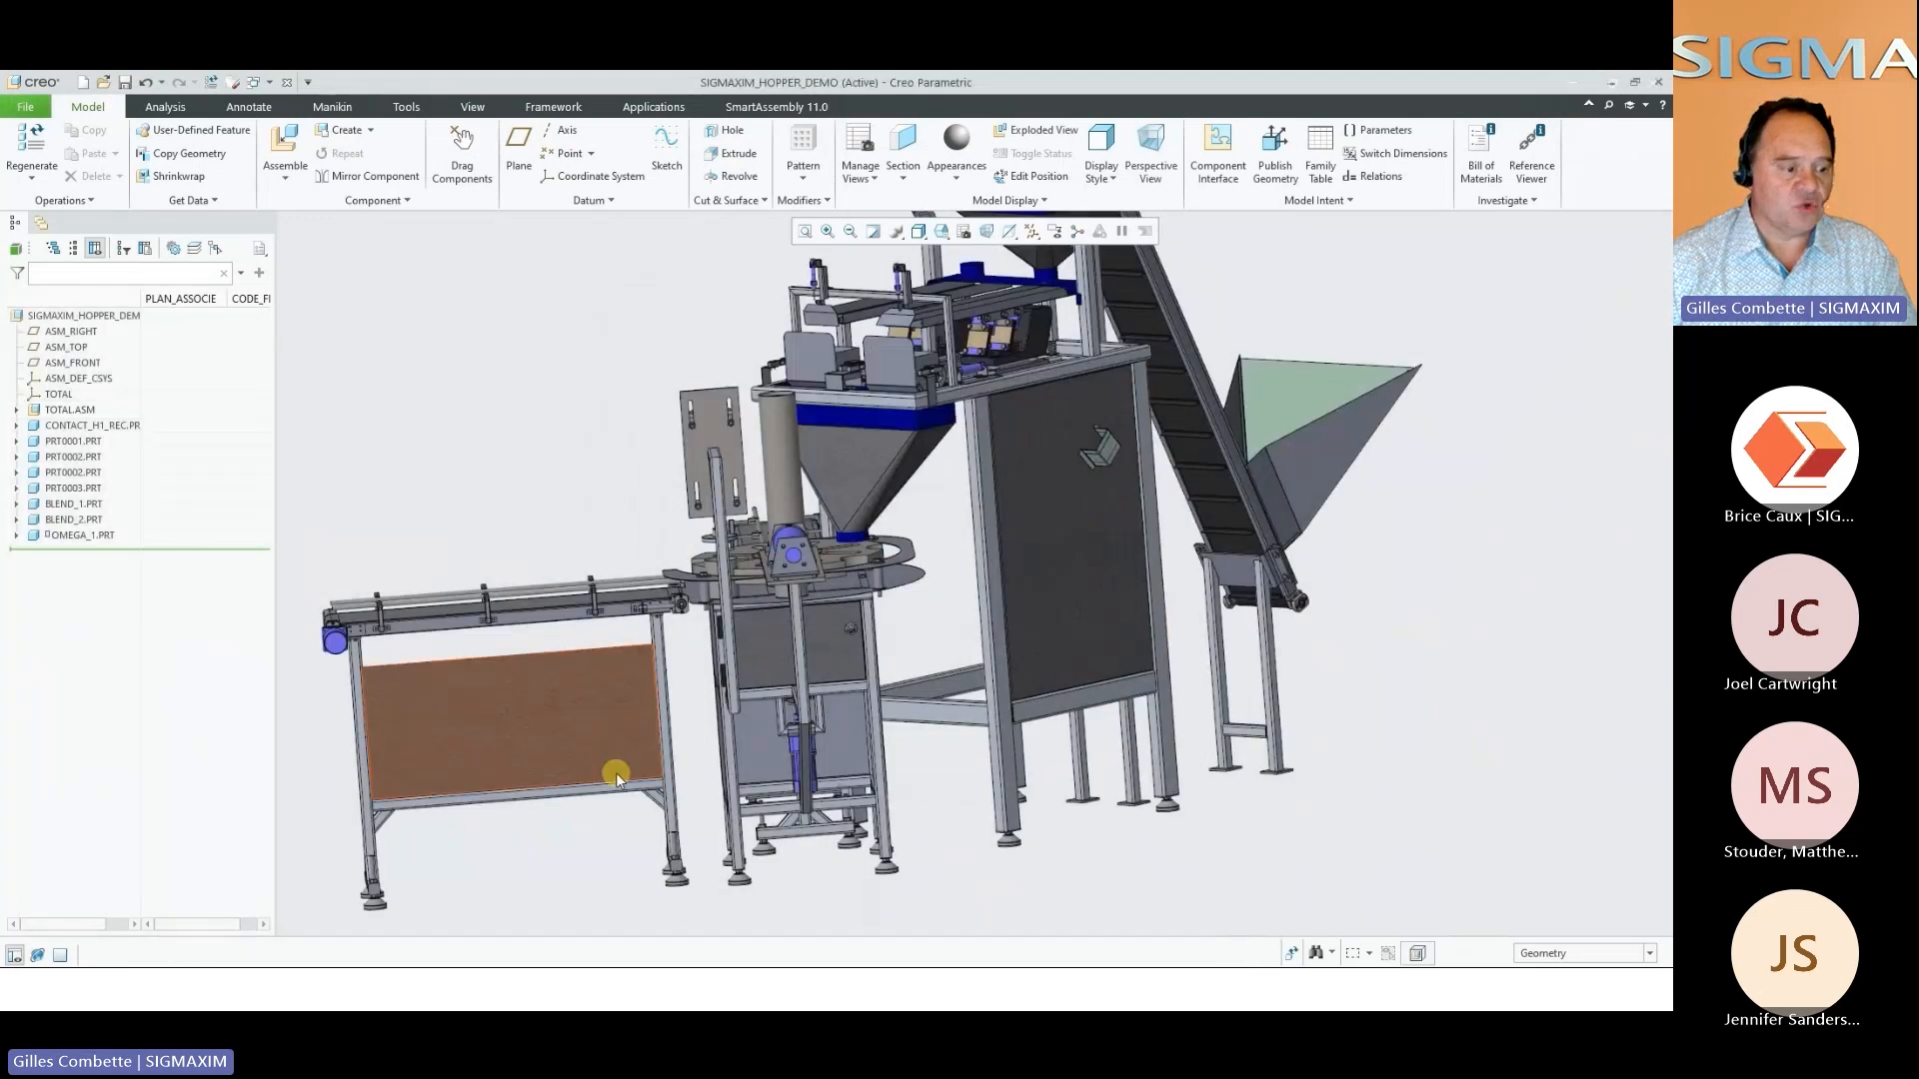
Examine the rounded corners of the conveyor frame's filler panel and its upper bent edge against the frame
middle_click_drag(621, 770, 783, 806)
scroll(814, 823, "down", 8)
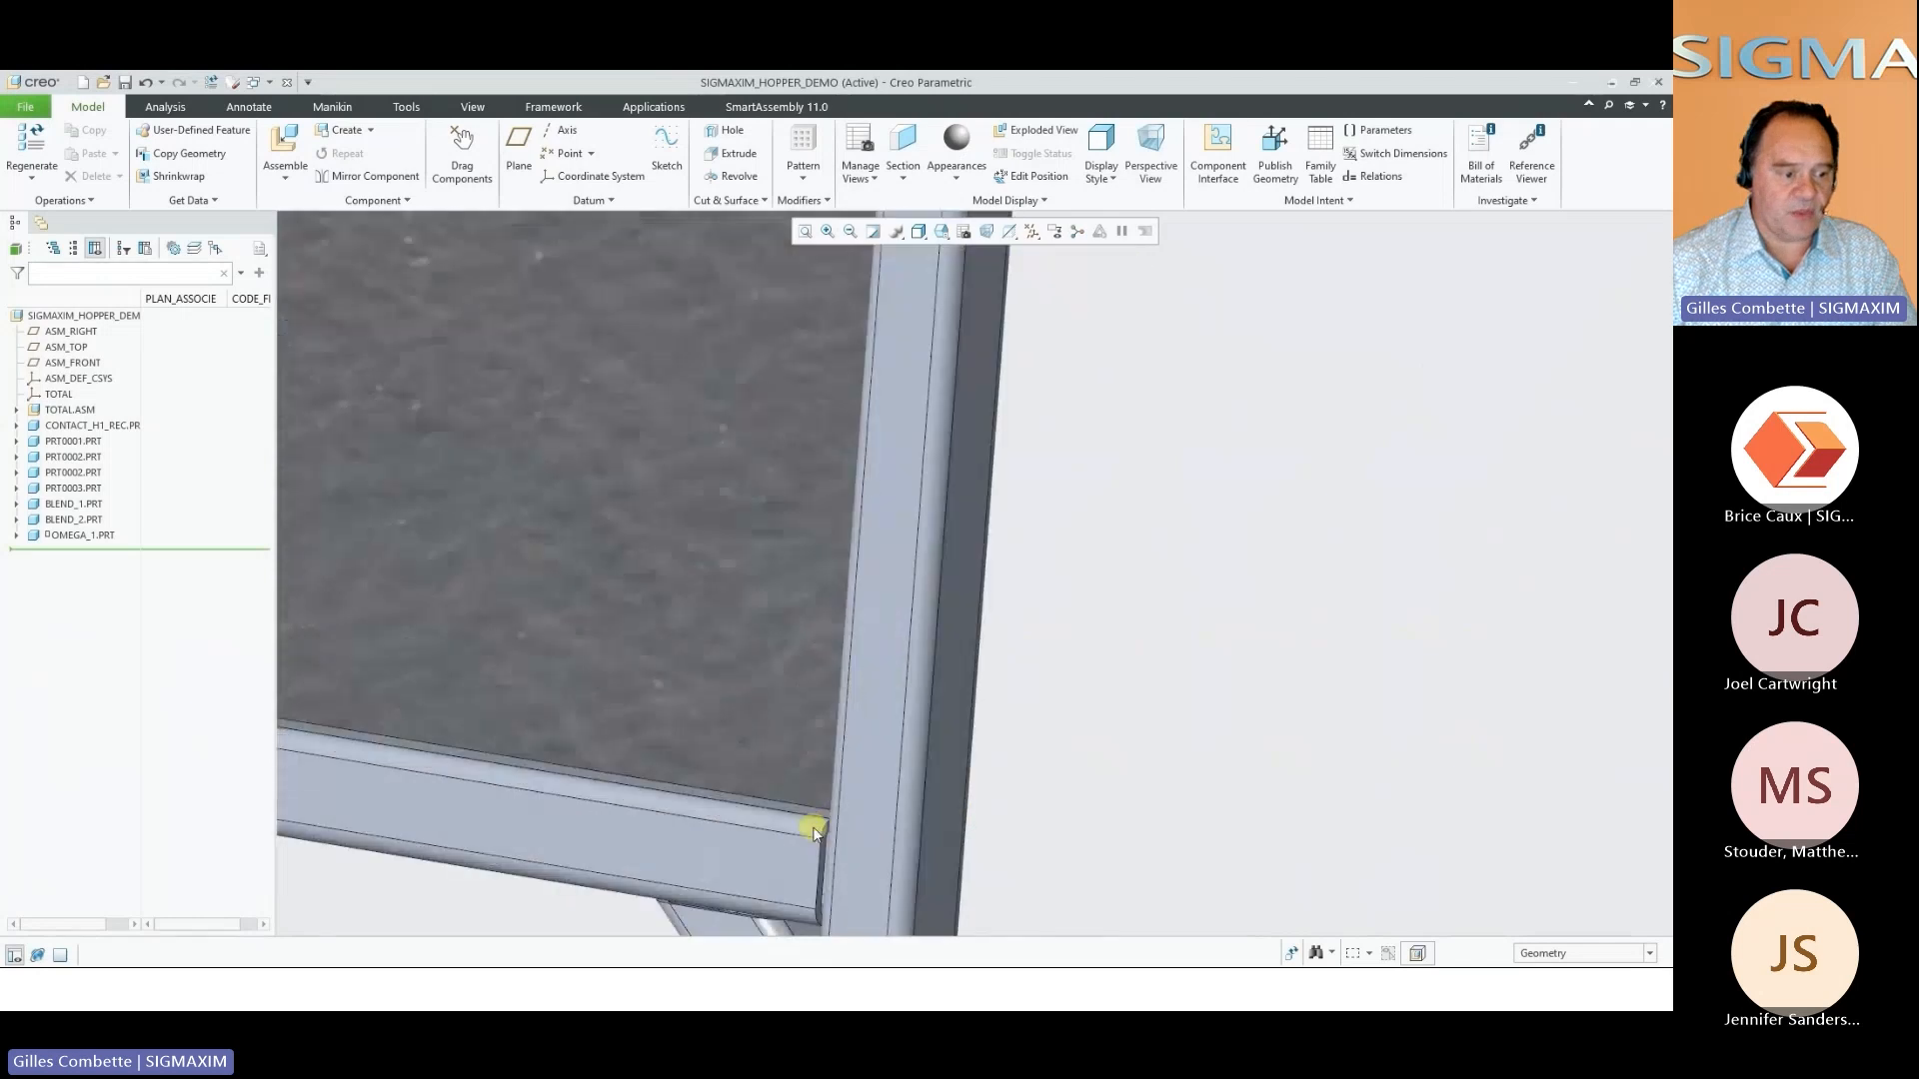
scroll(846, 834, "down", 6)
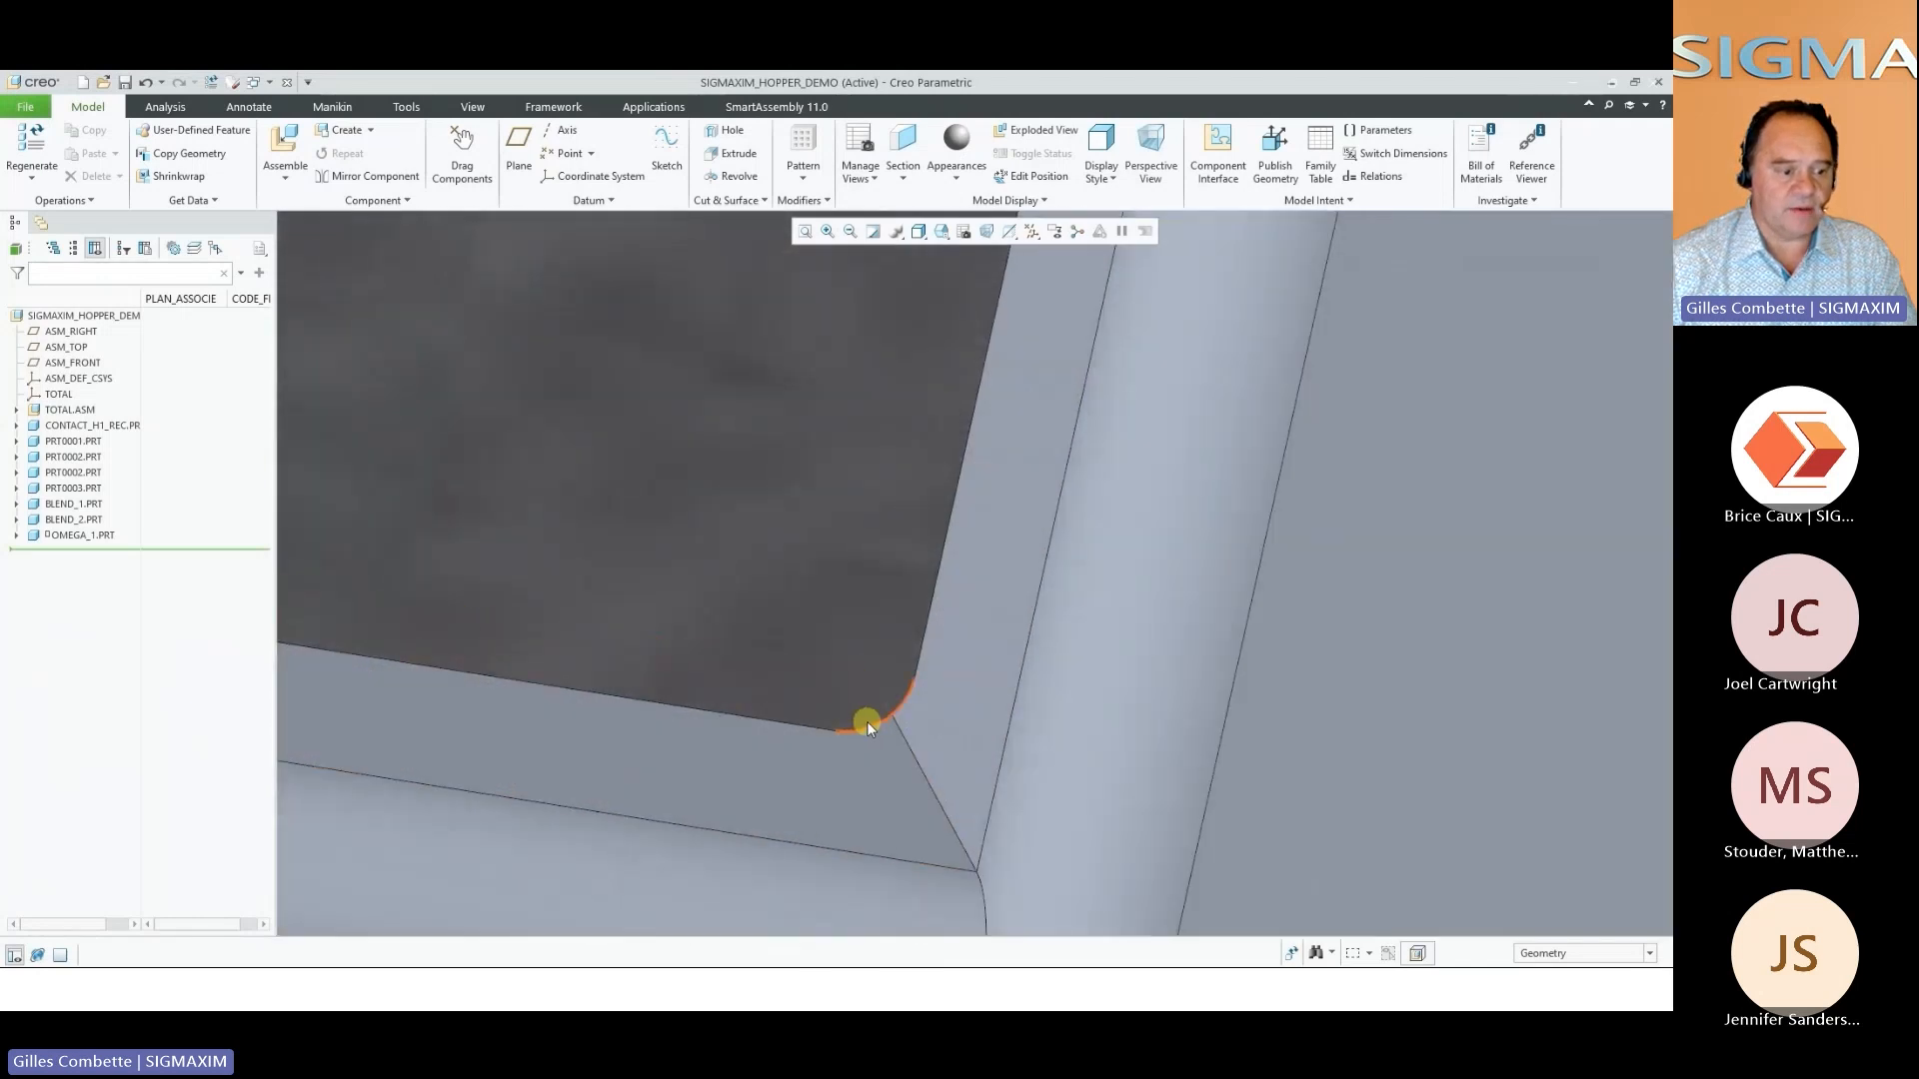
left_click(886, 748)
scroll(887, 748, "up", 10)
scroll(920, 525, "down", 6)
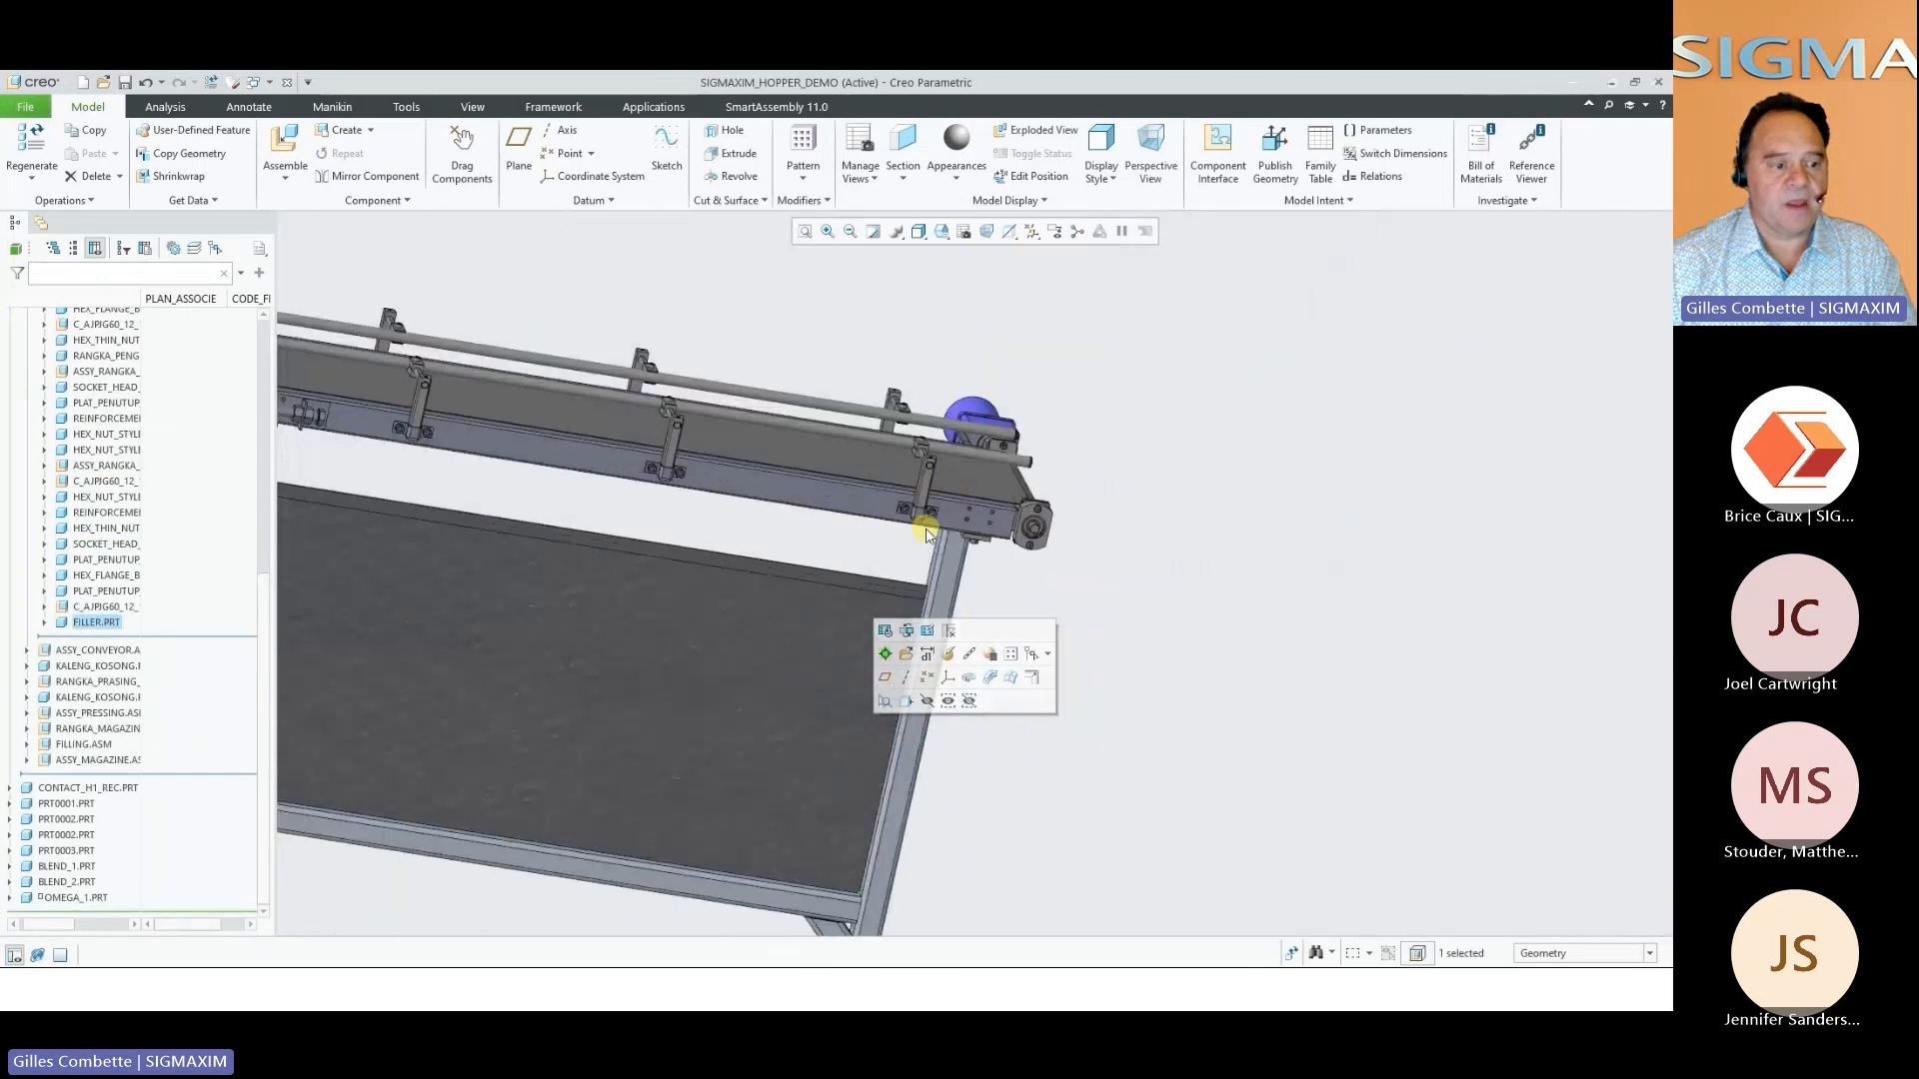
scroll(912, 636, "down", 6)
left_click(900, 513)
scroll(873, 562, "up", 2)
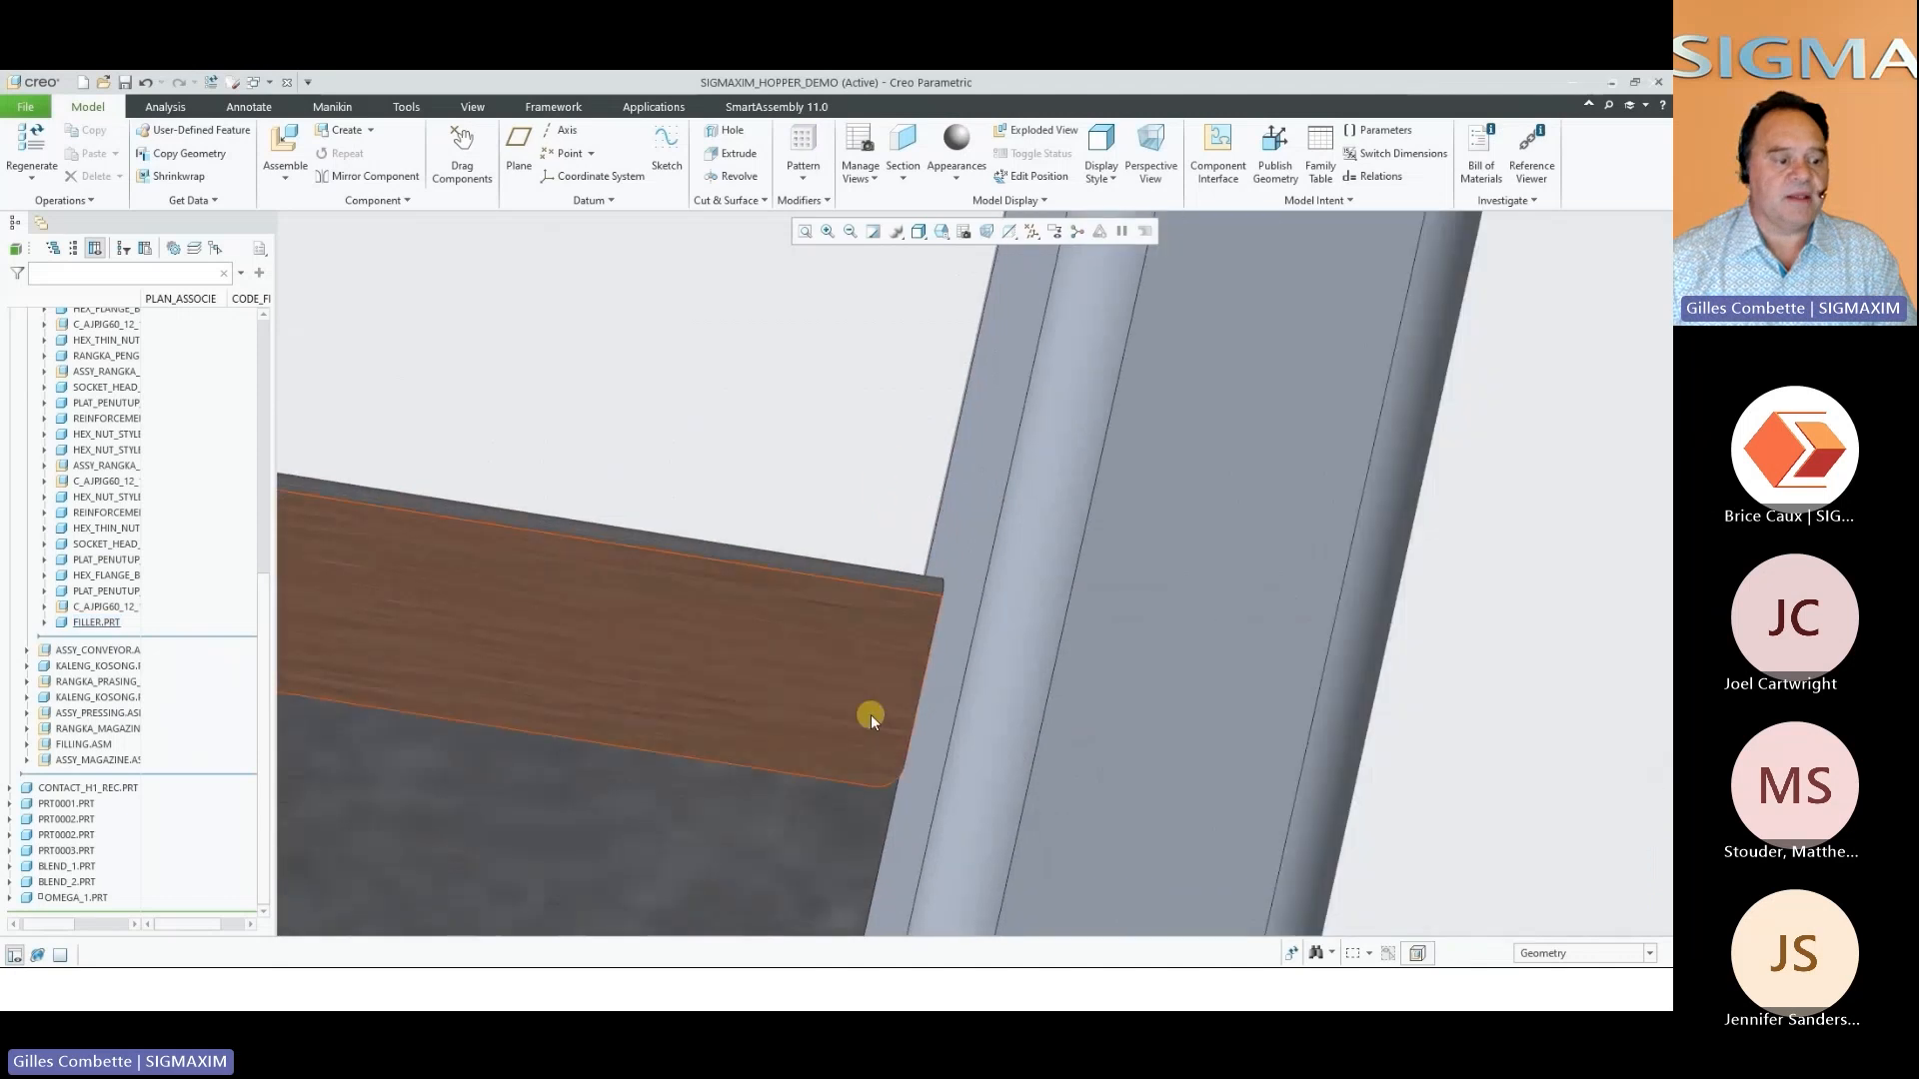
left_click(900, 793)
scroll(913, 490, "up", 4)
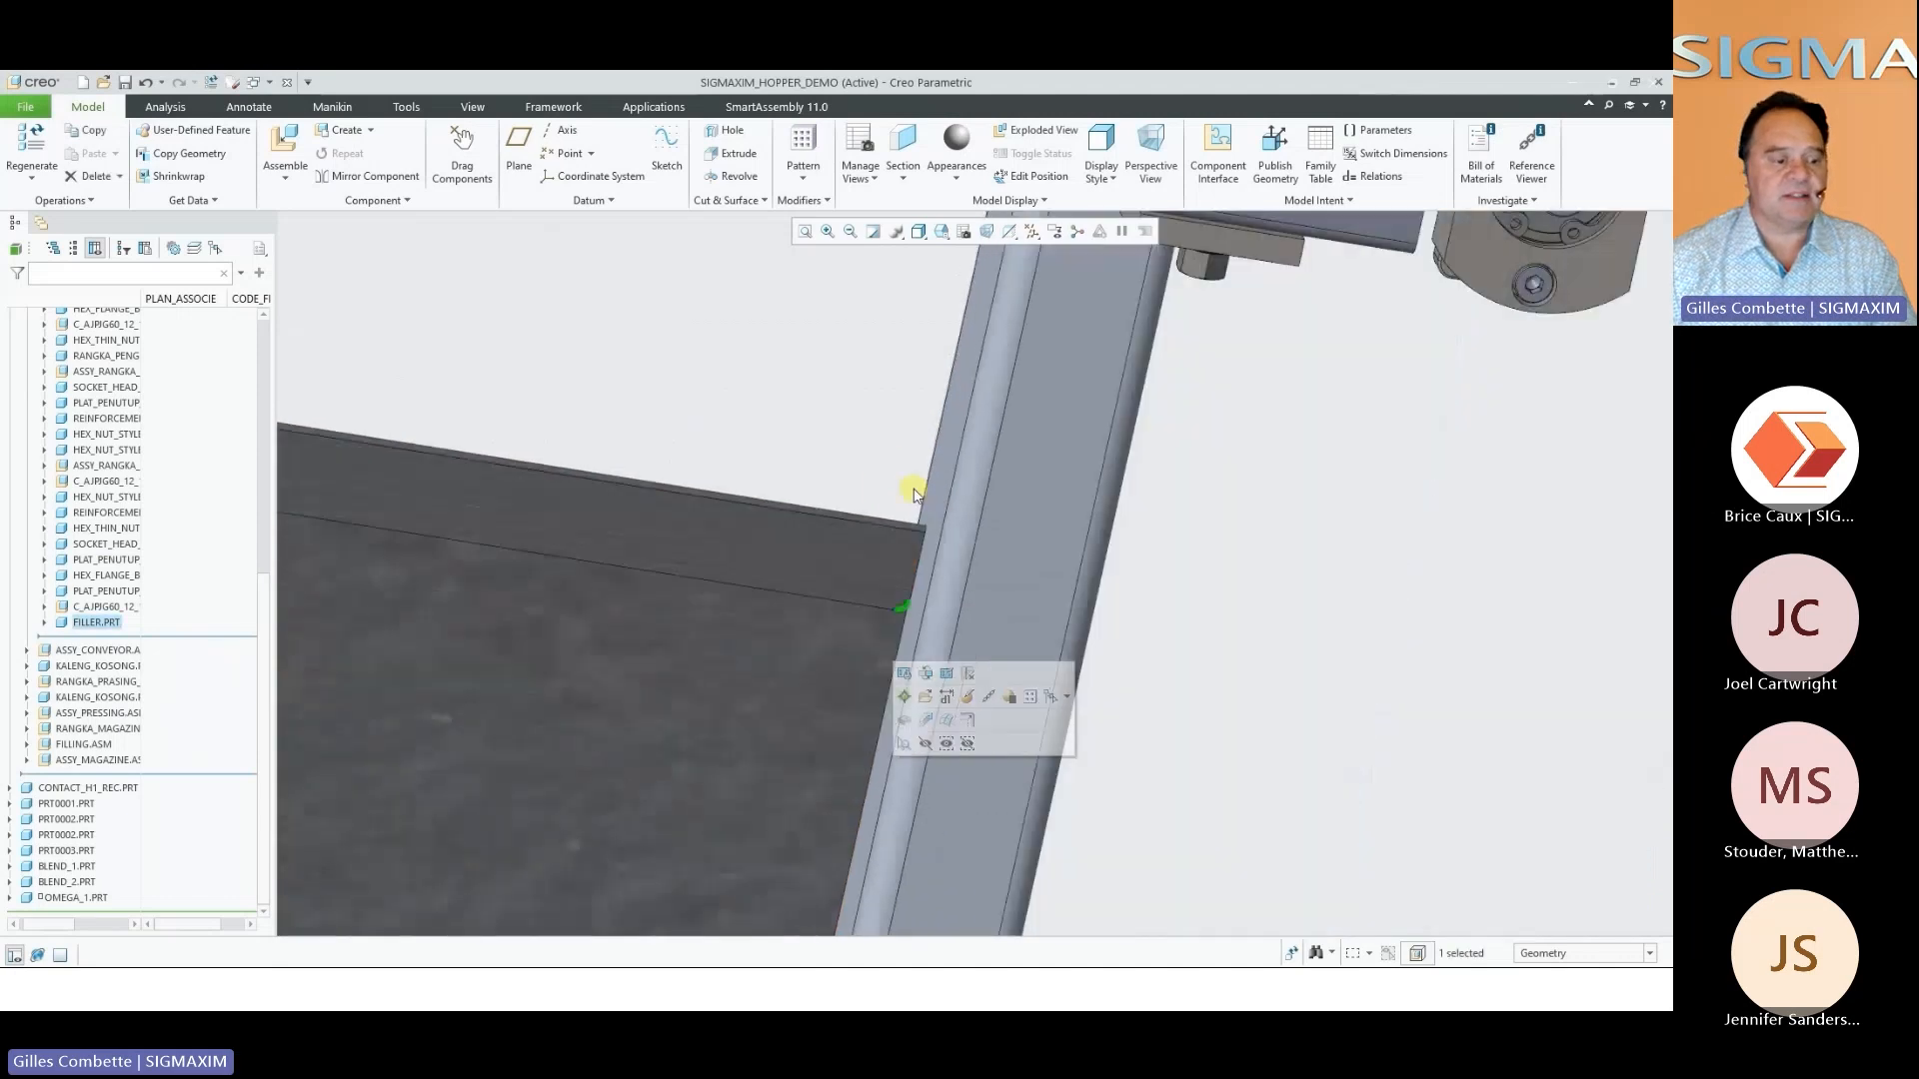
scroll(932, 497, "up", 5)
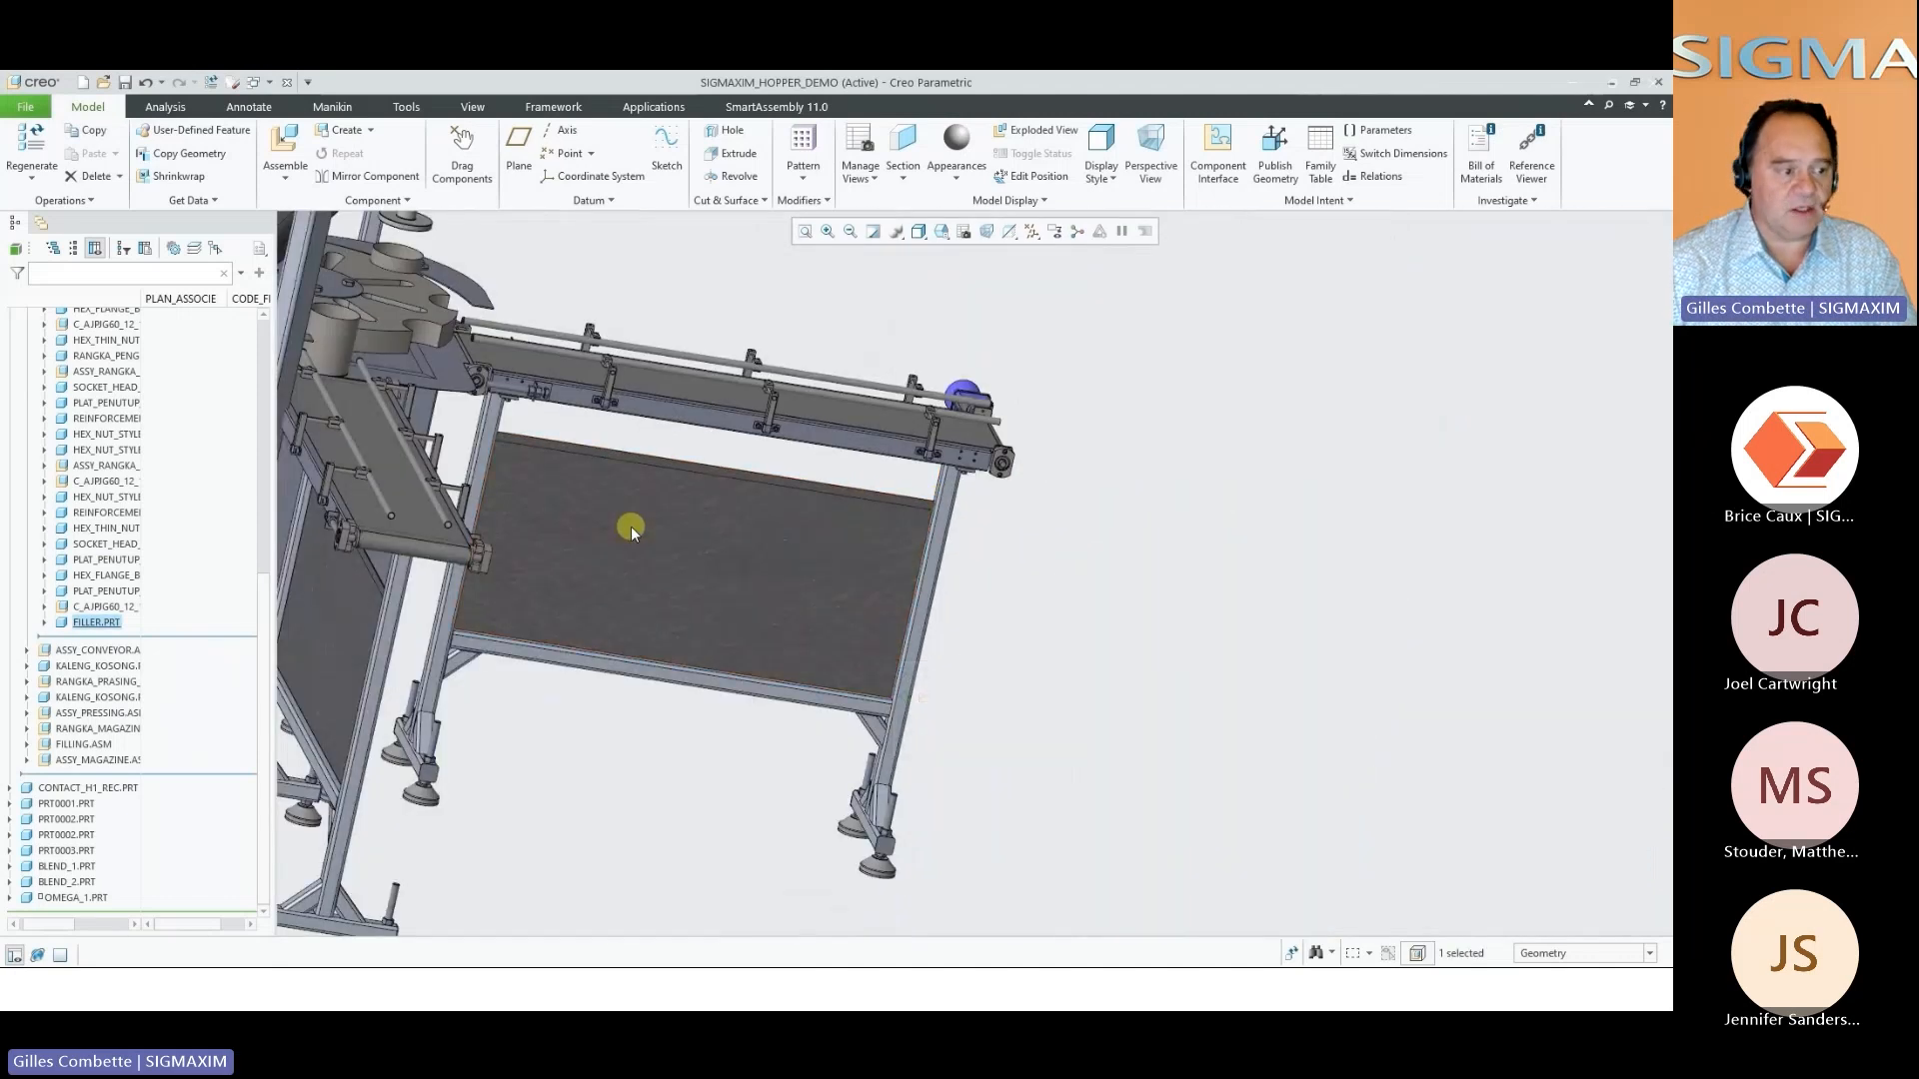
Examine the box panel's rounded lower corner inside the tall hopper frame, ending with an overall view of the machine
middle_click_drag(565, 522, 1409, 560, "shift")
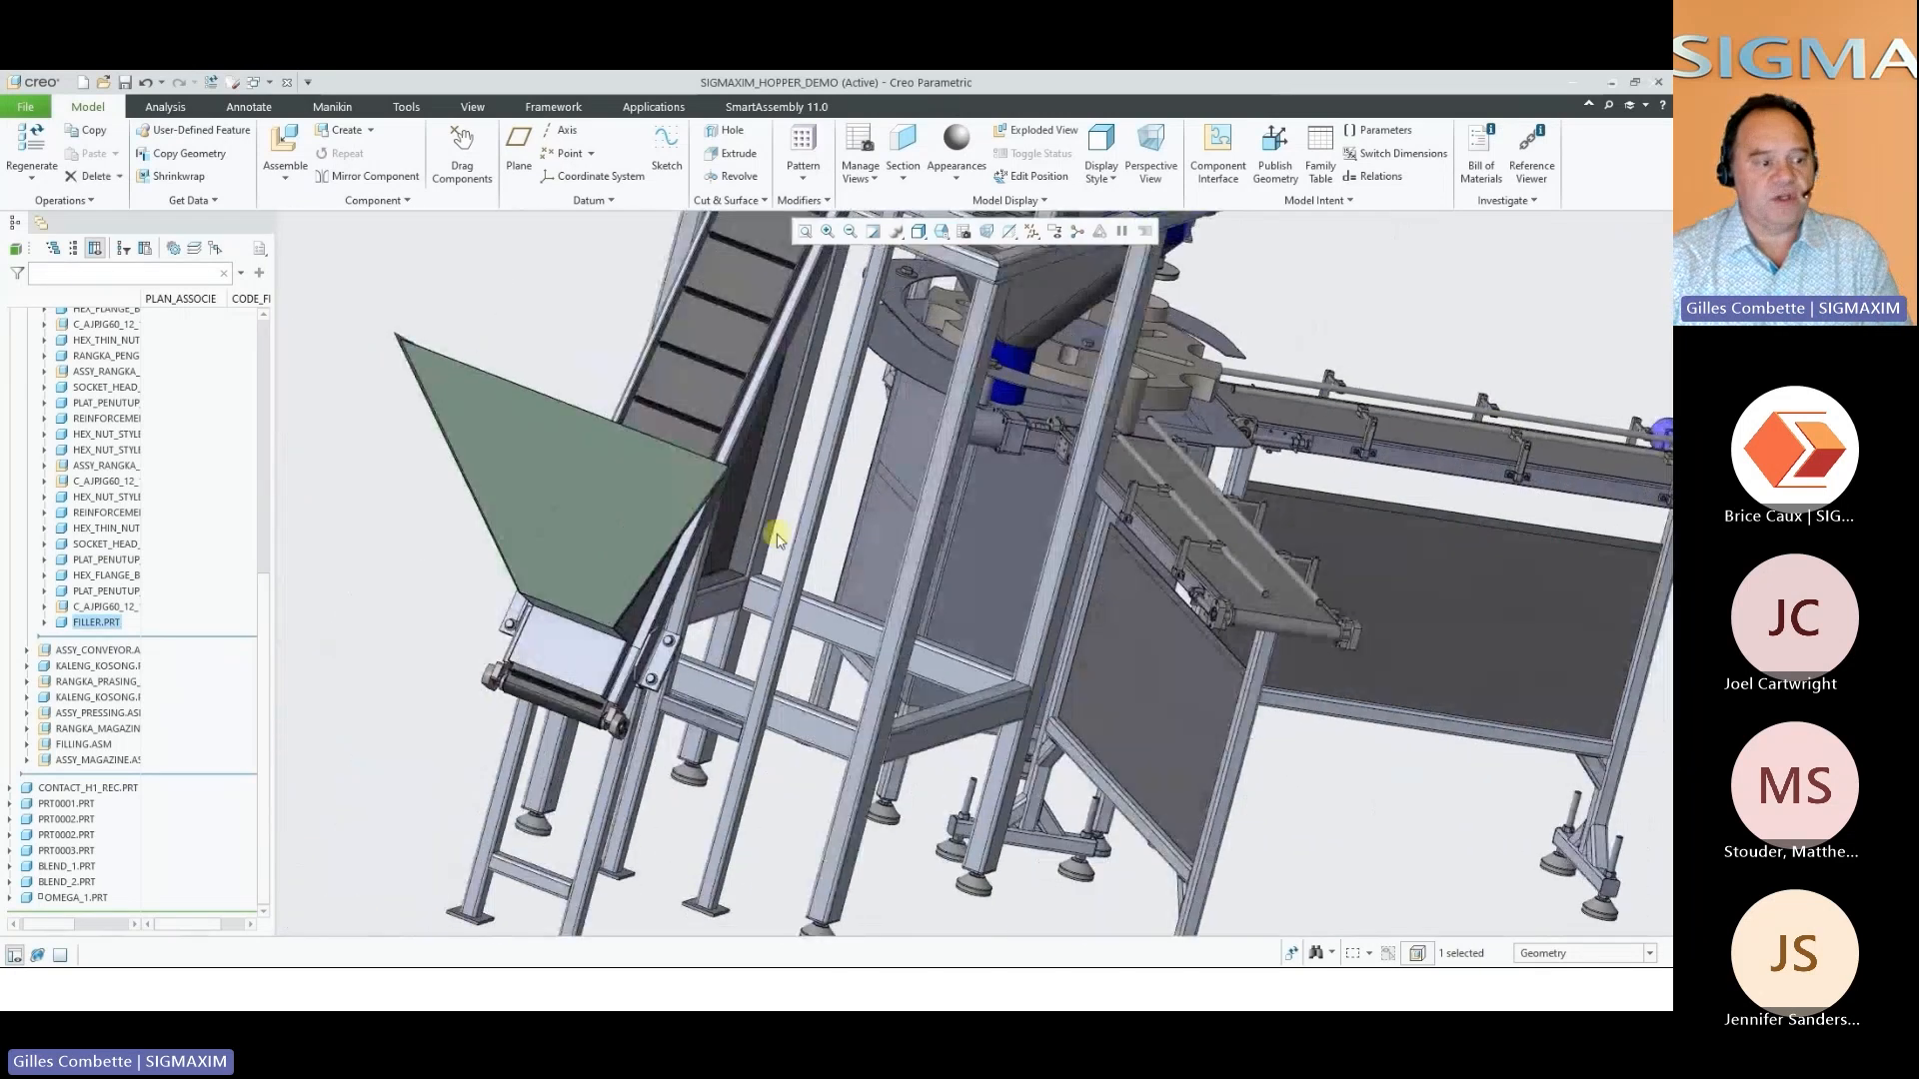
middle_click_drag(777, 541, 771, 541)
scroll(770, 541, "down", 10)
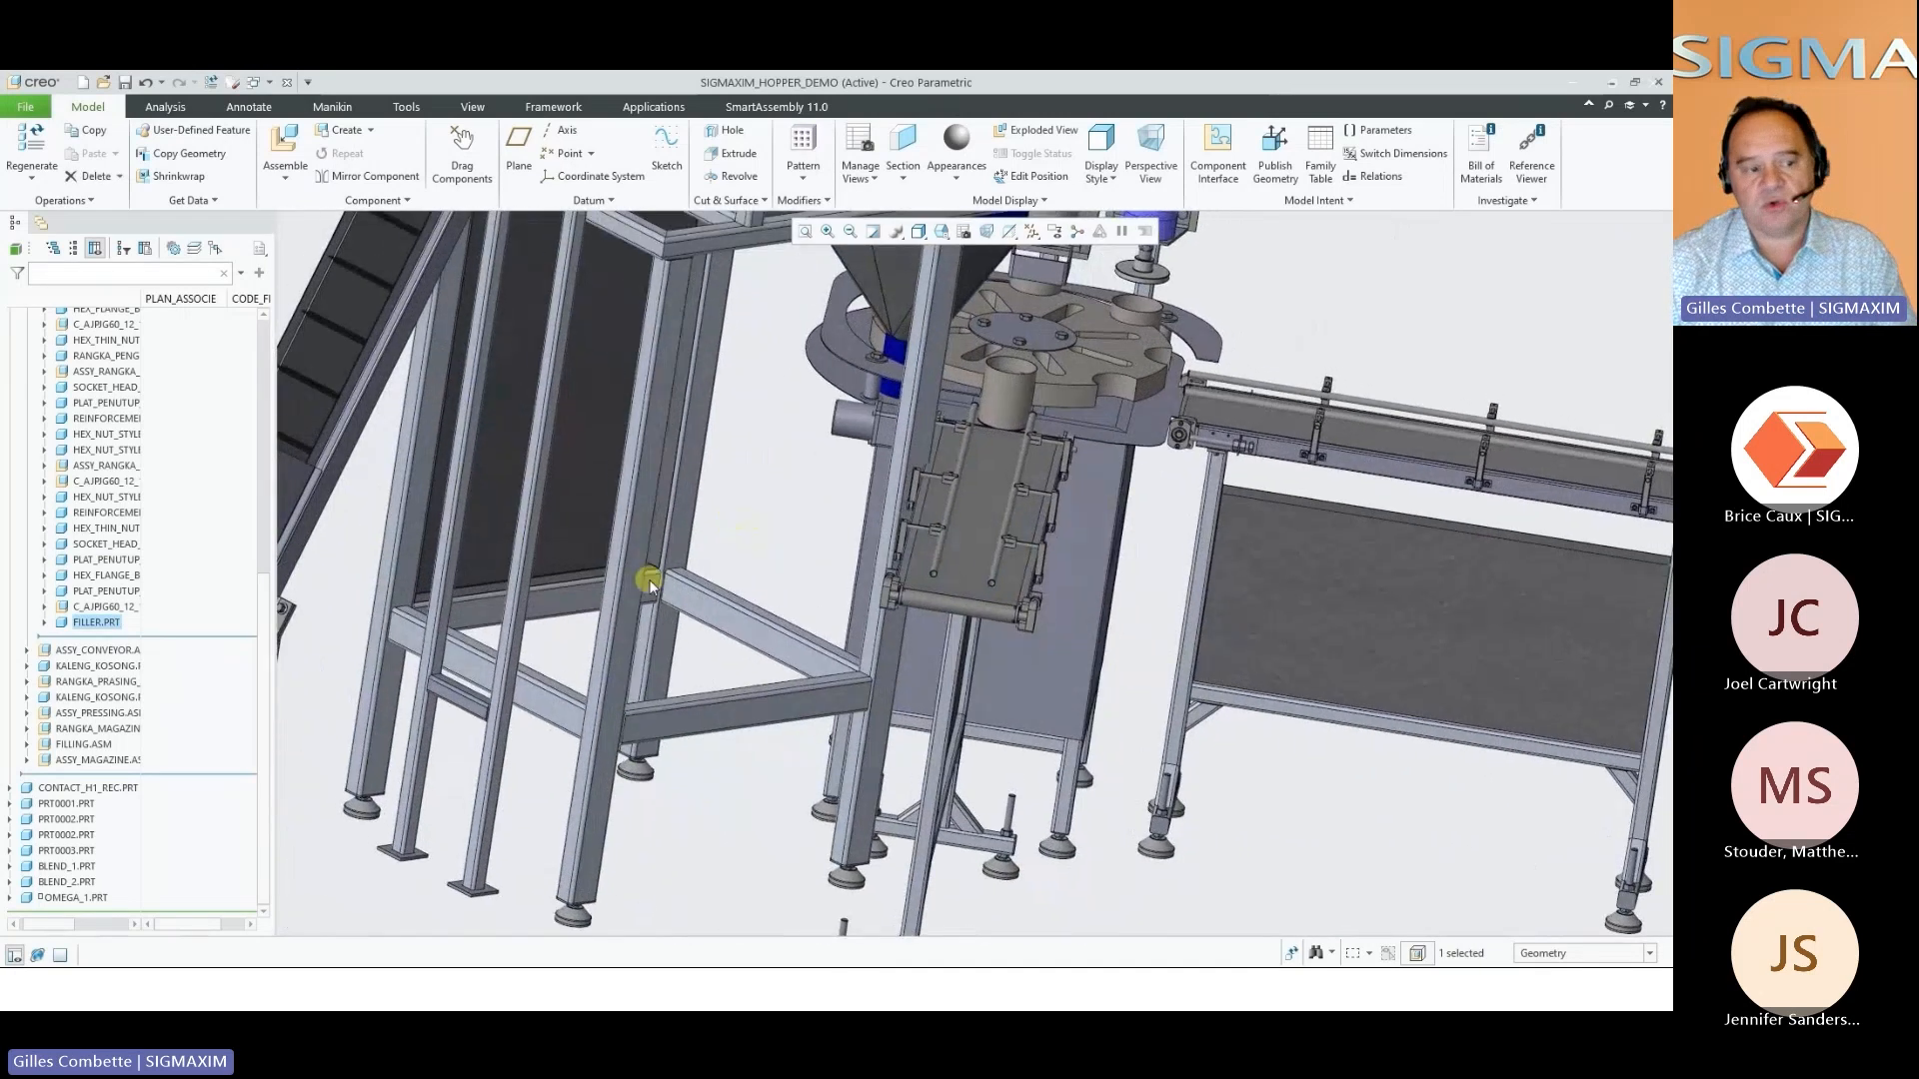
scroll(734, 555, "down", 4)
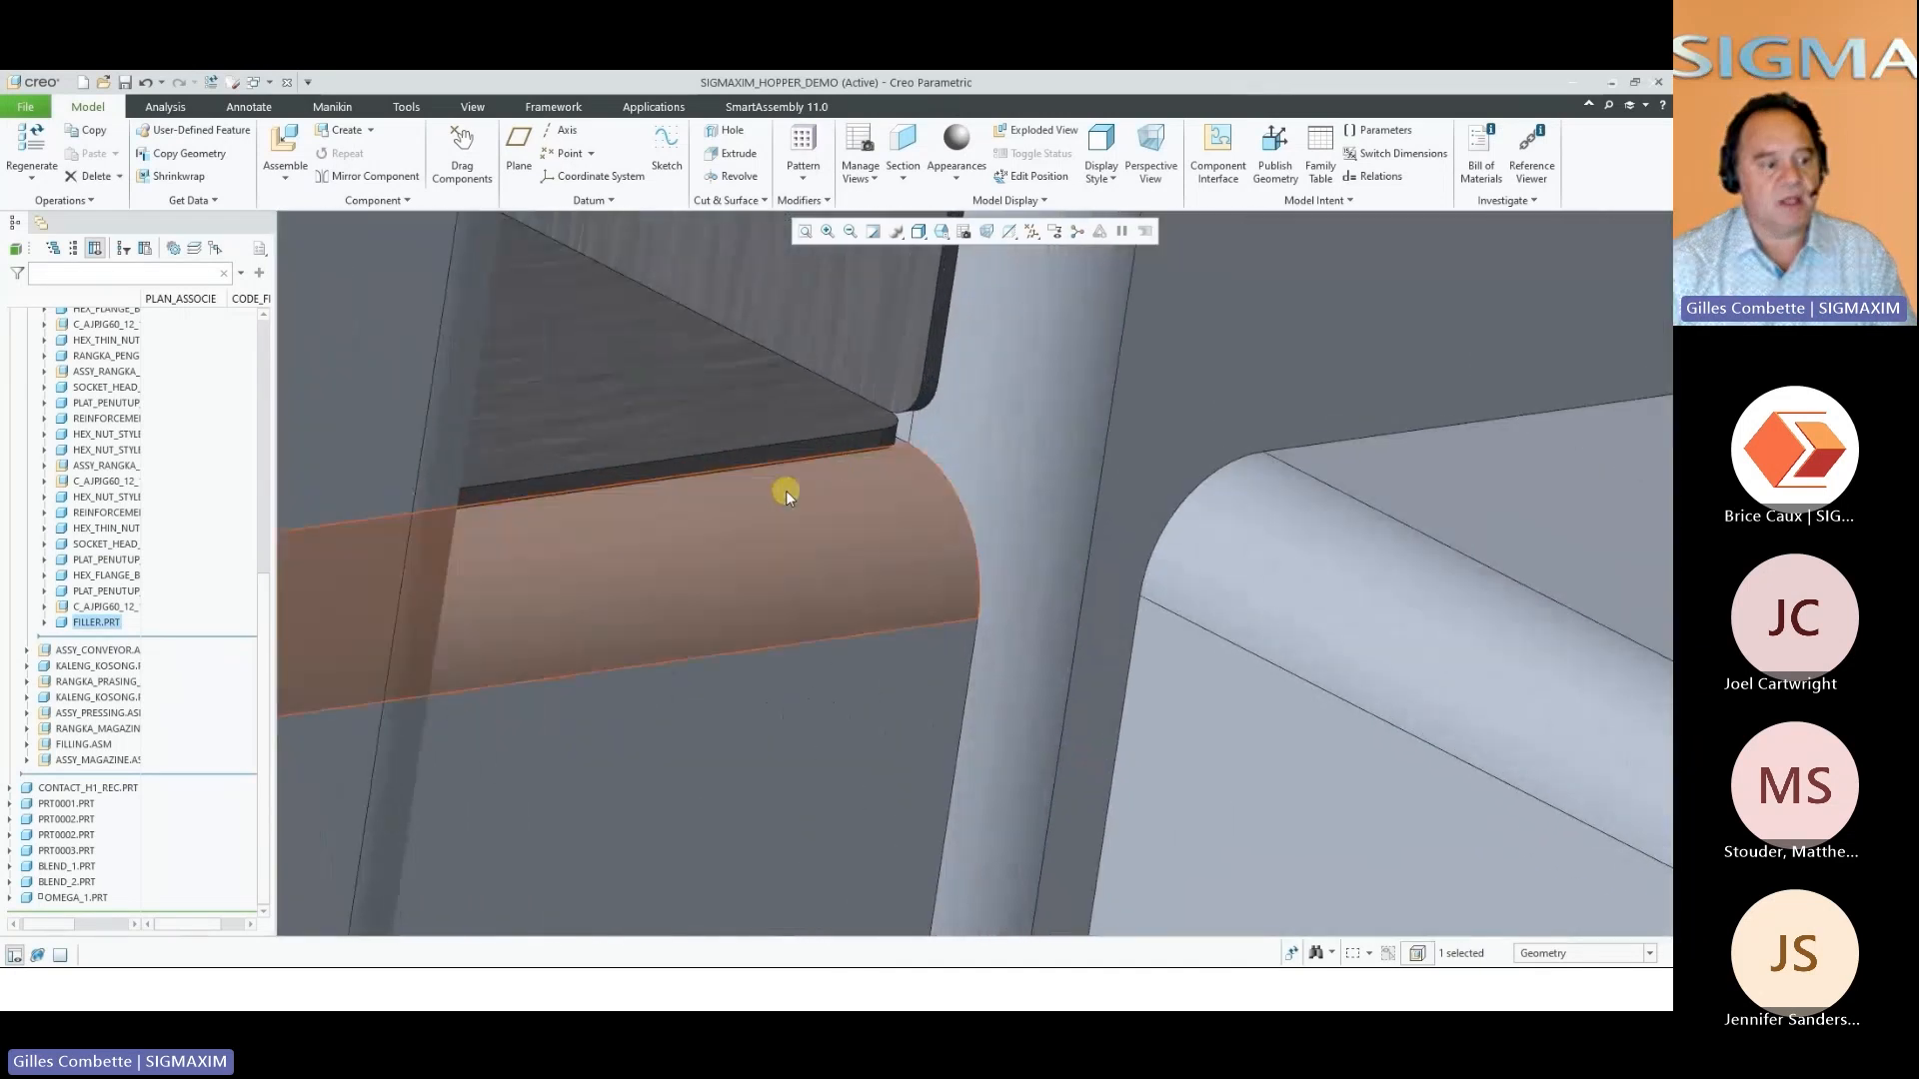
left_click(908, 417)
left_click(845, 541)
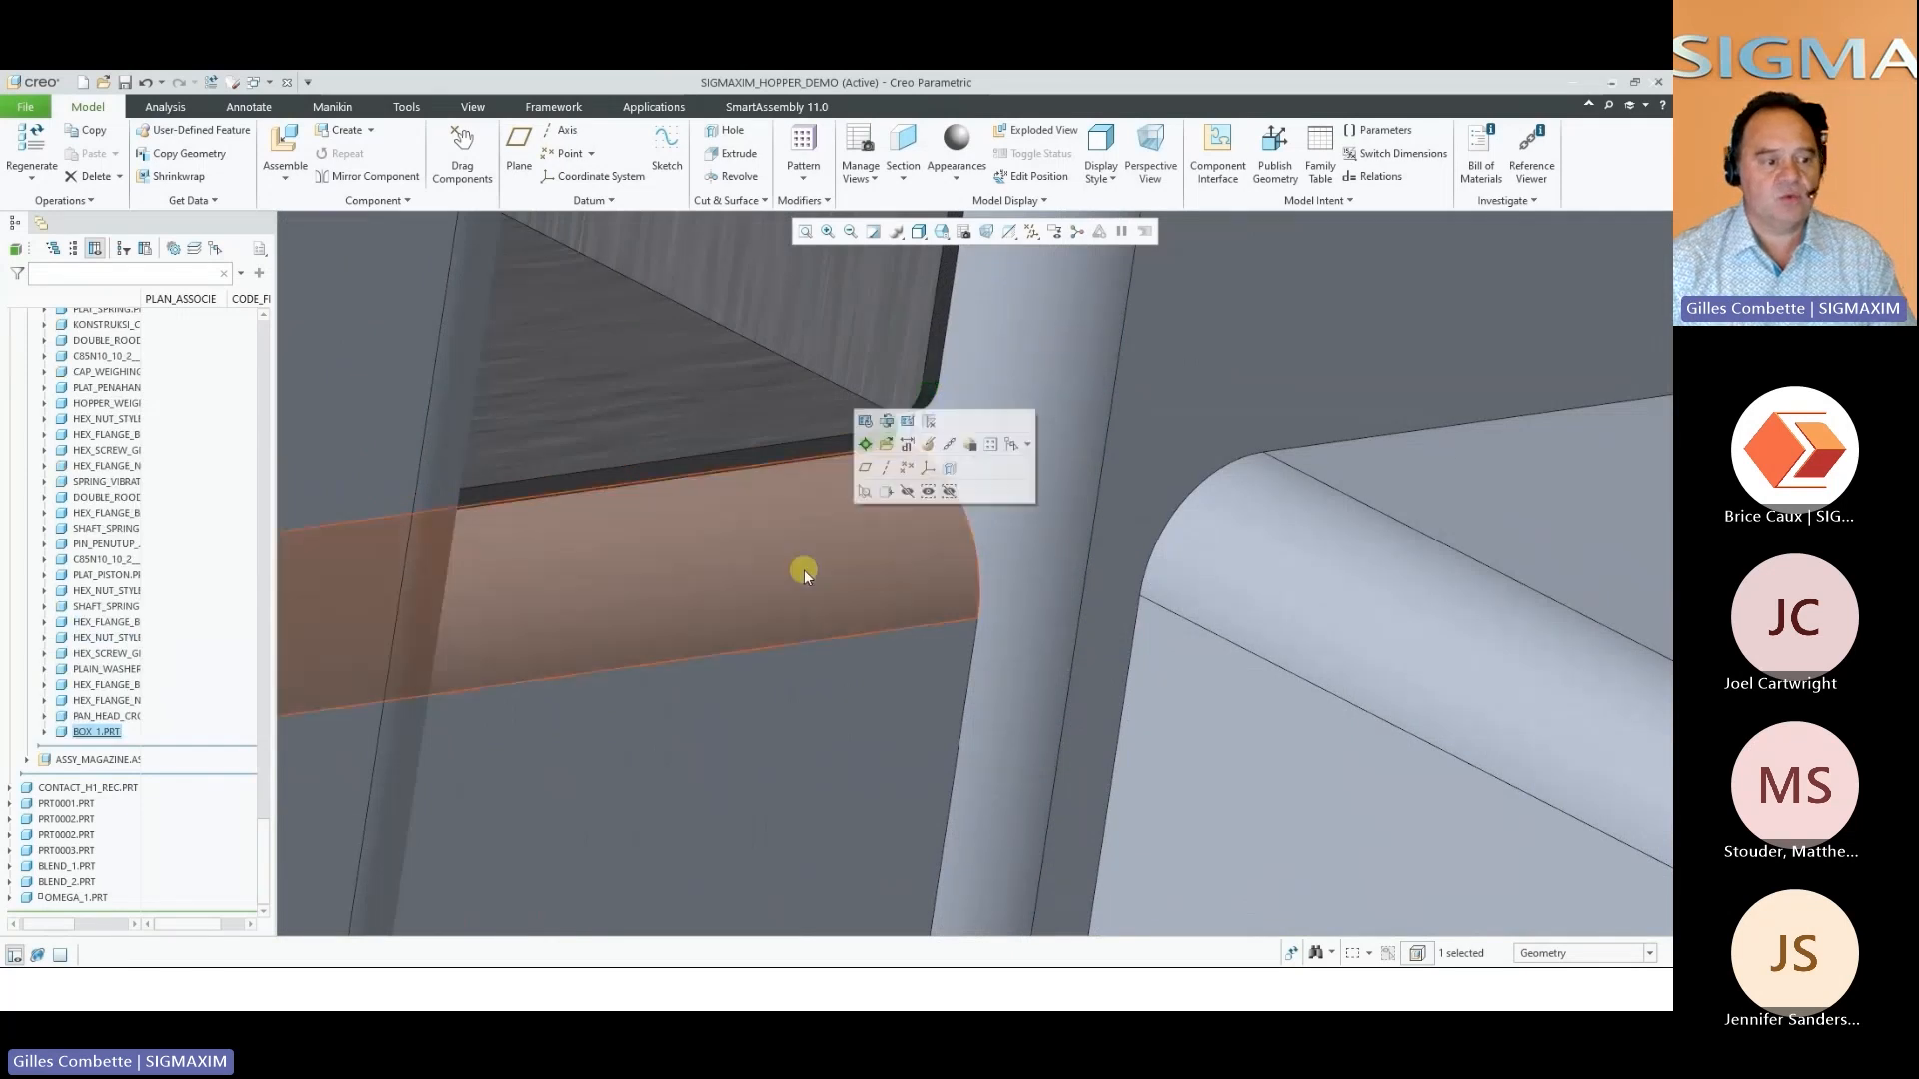
scroll(787, 573, "up", 3)
scroll(787, 574, "up", 10)
middle_click_drag(823, 552, 723, 633, "shift")
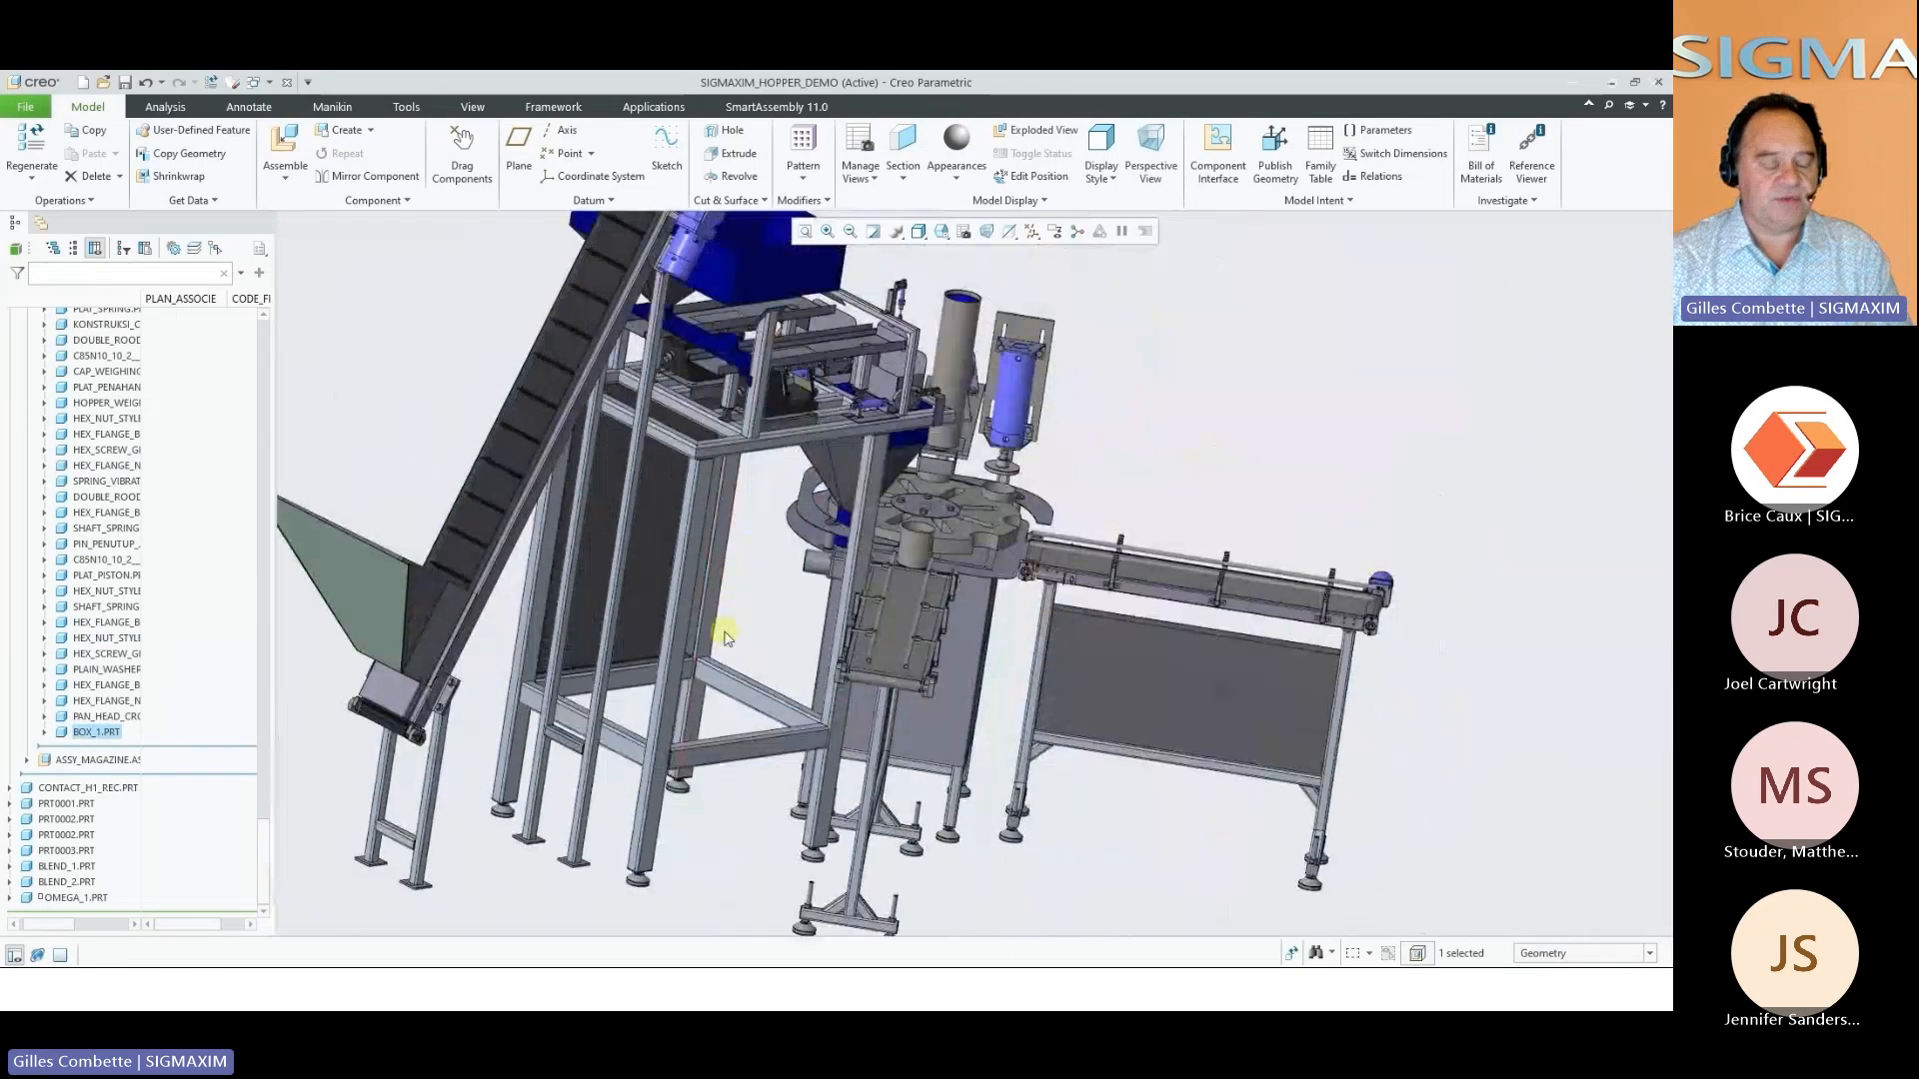
scroll(726, 633, "up", 1)
left_click(784, 603)
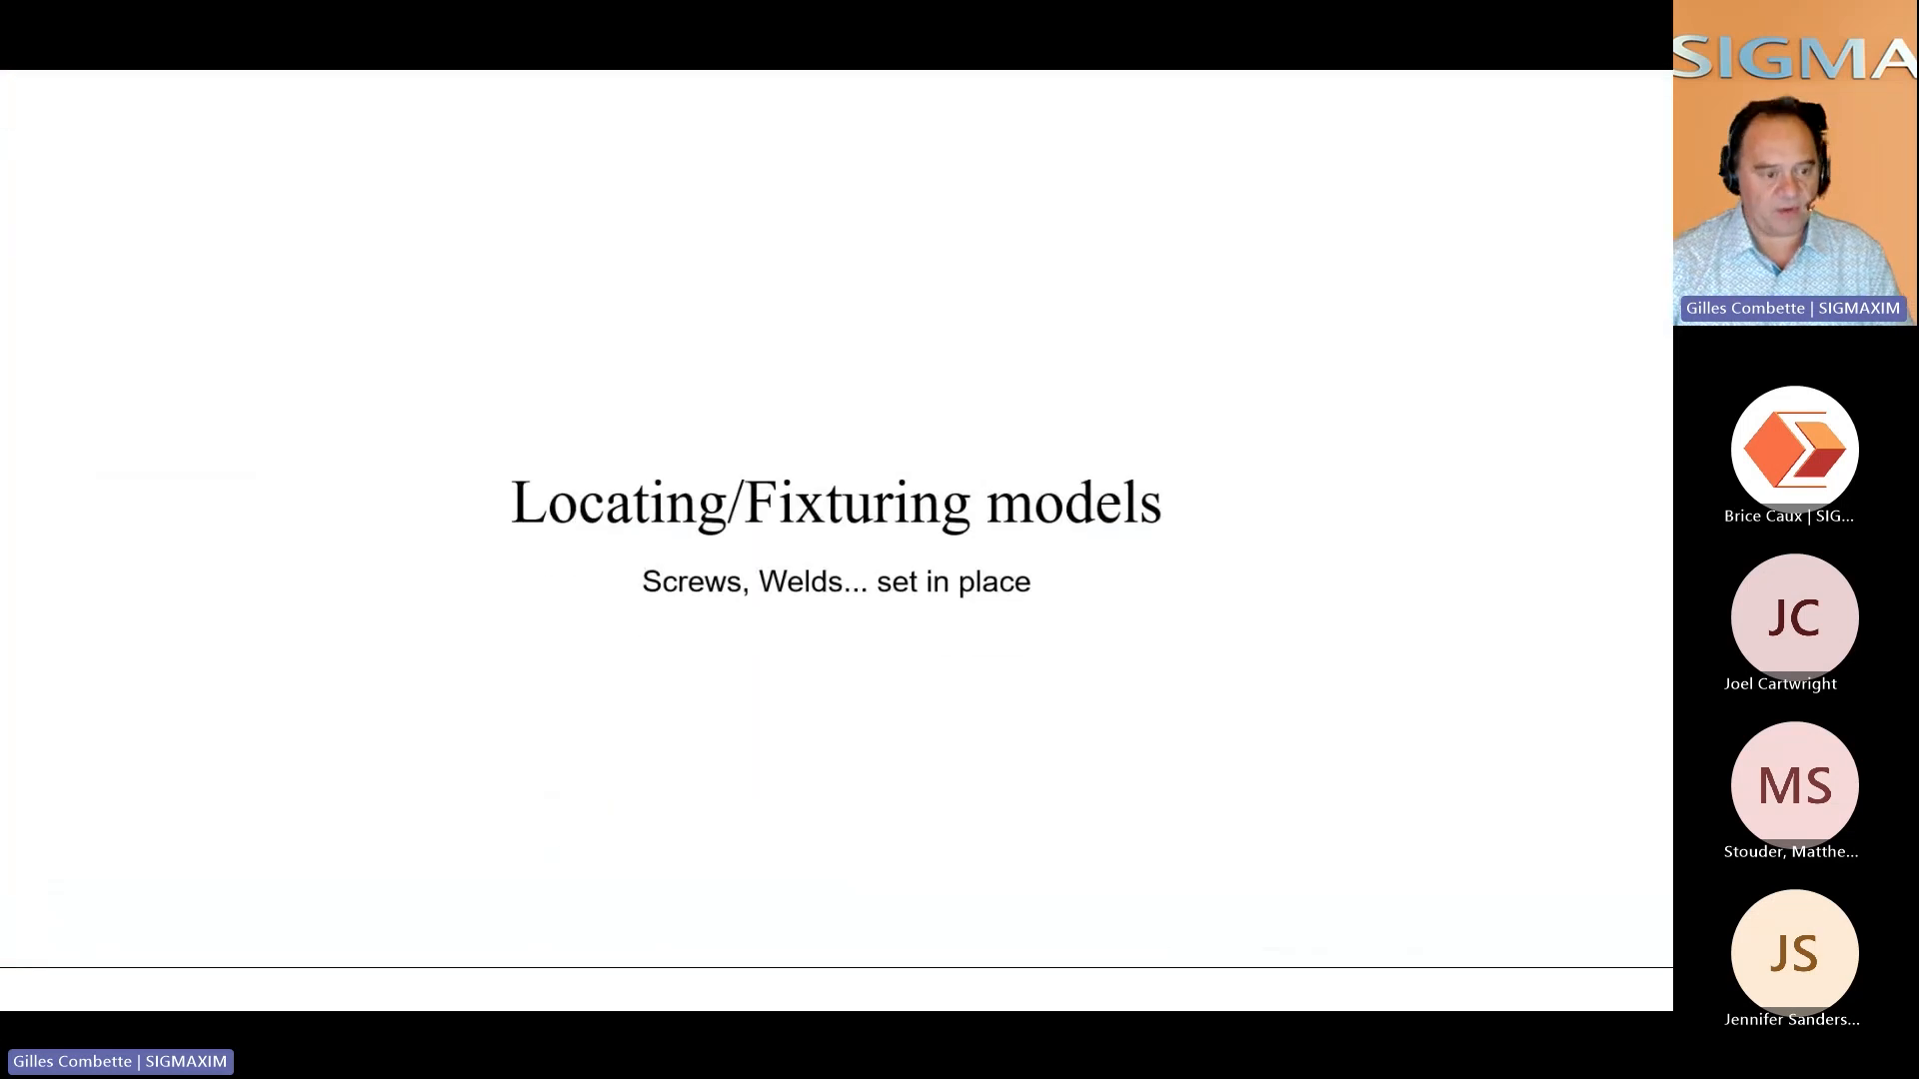
key("space")
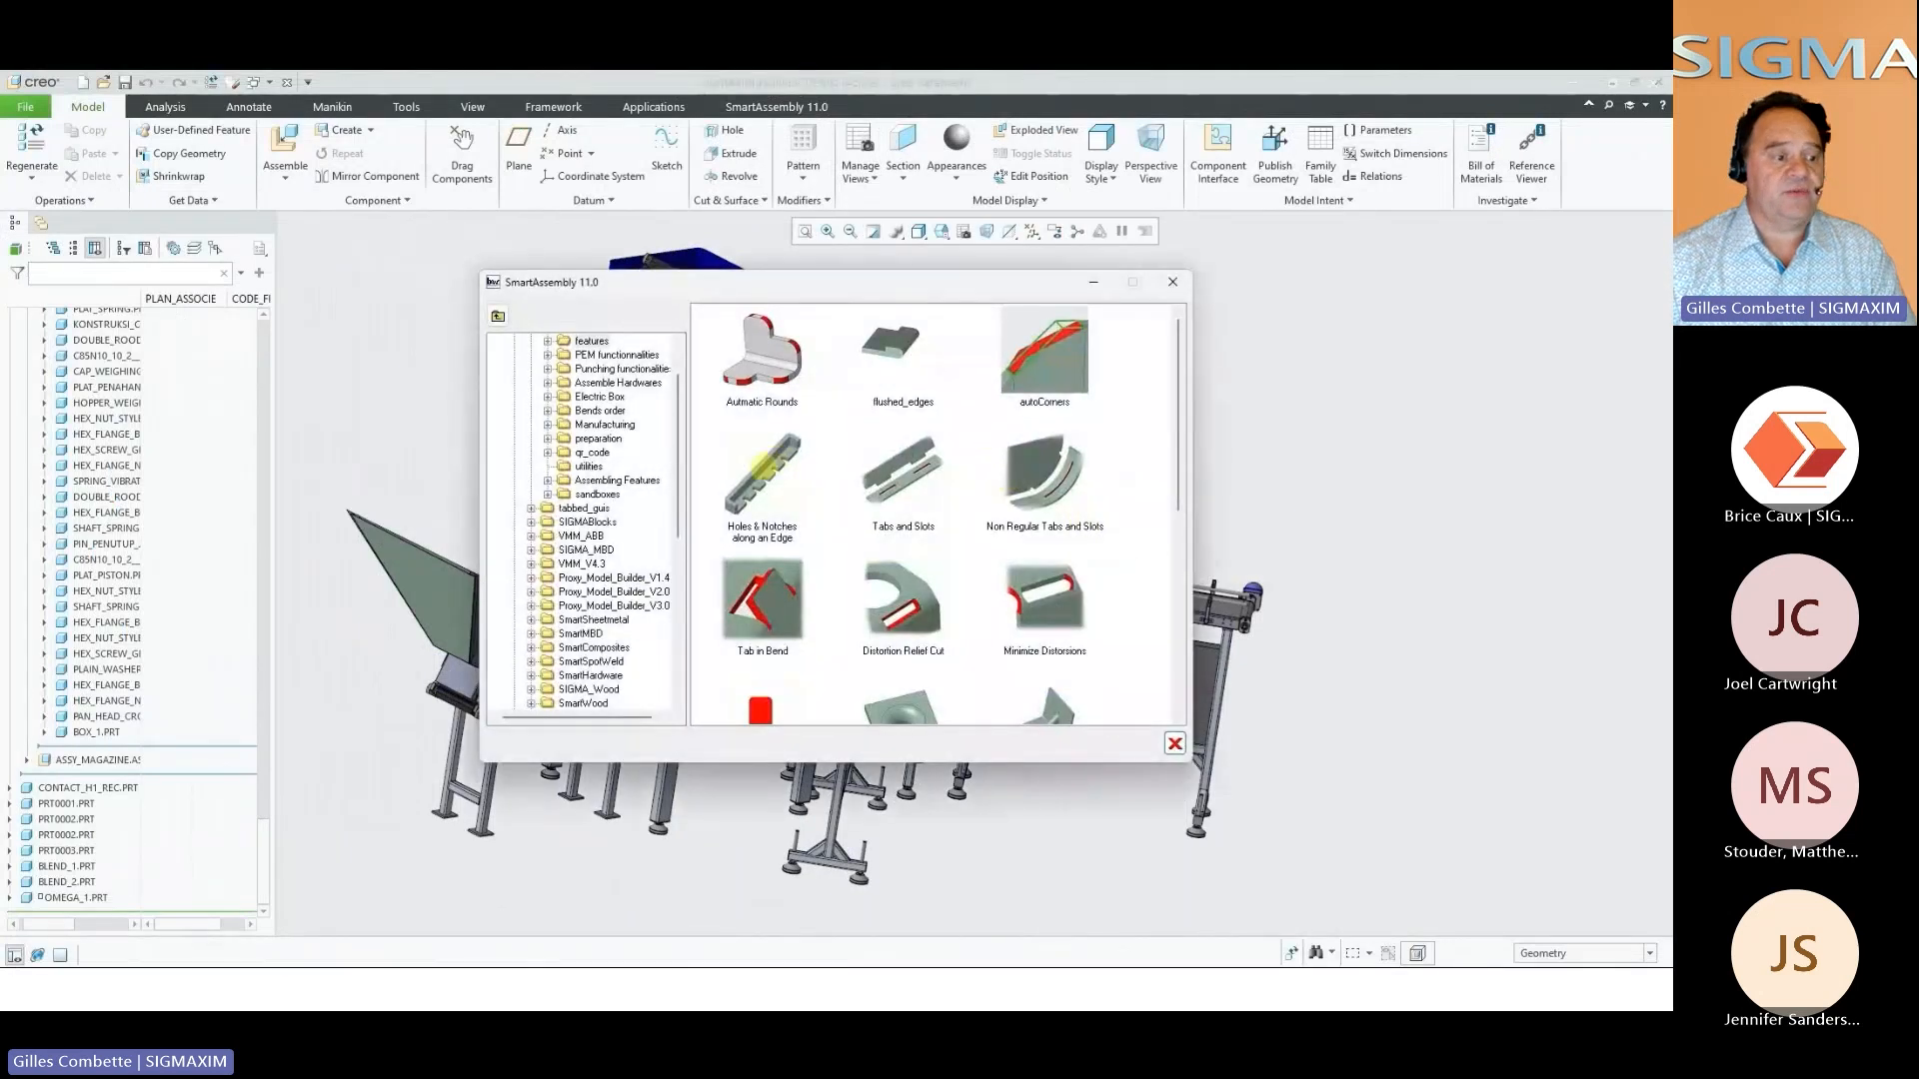
Add three size 4 holes with assembled hardware along the box panel's lower edge, using 30.00 end offsets and 8.00 edge distance
left_click(763, 467)
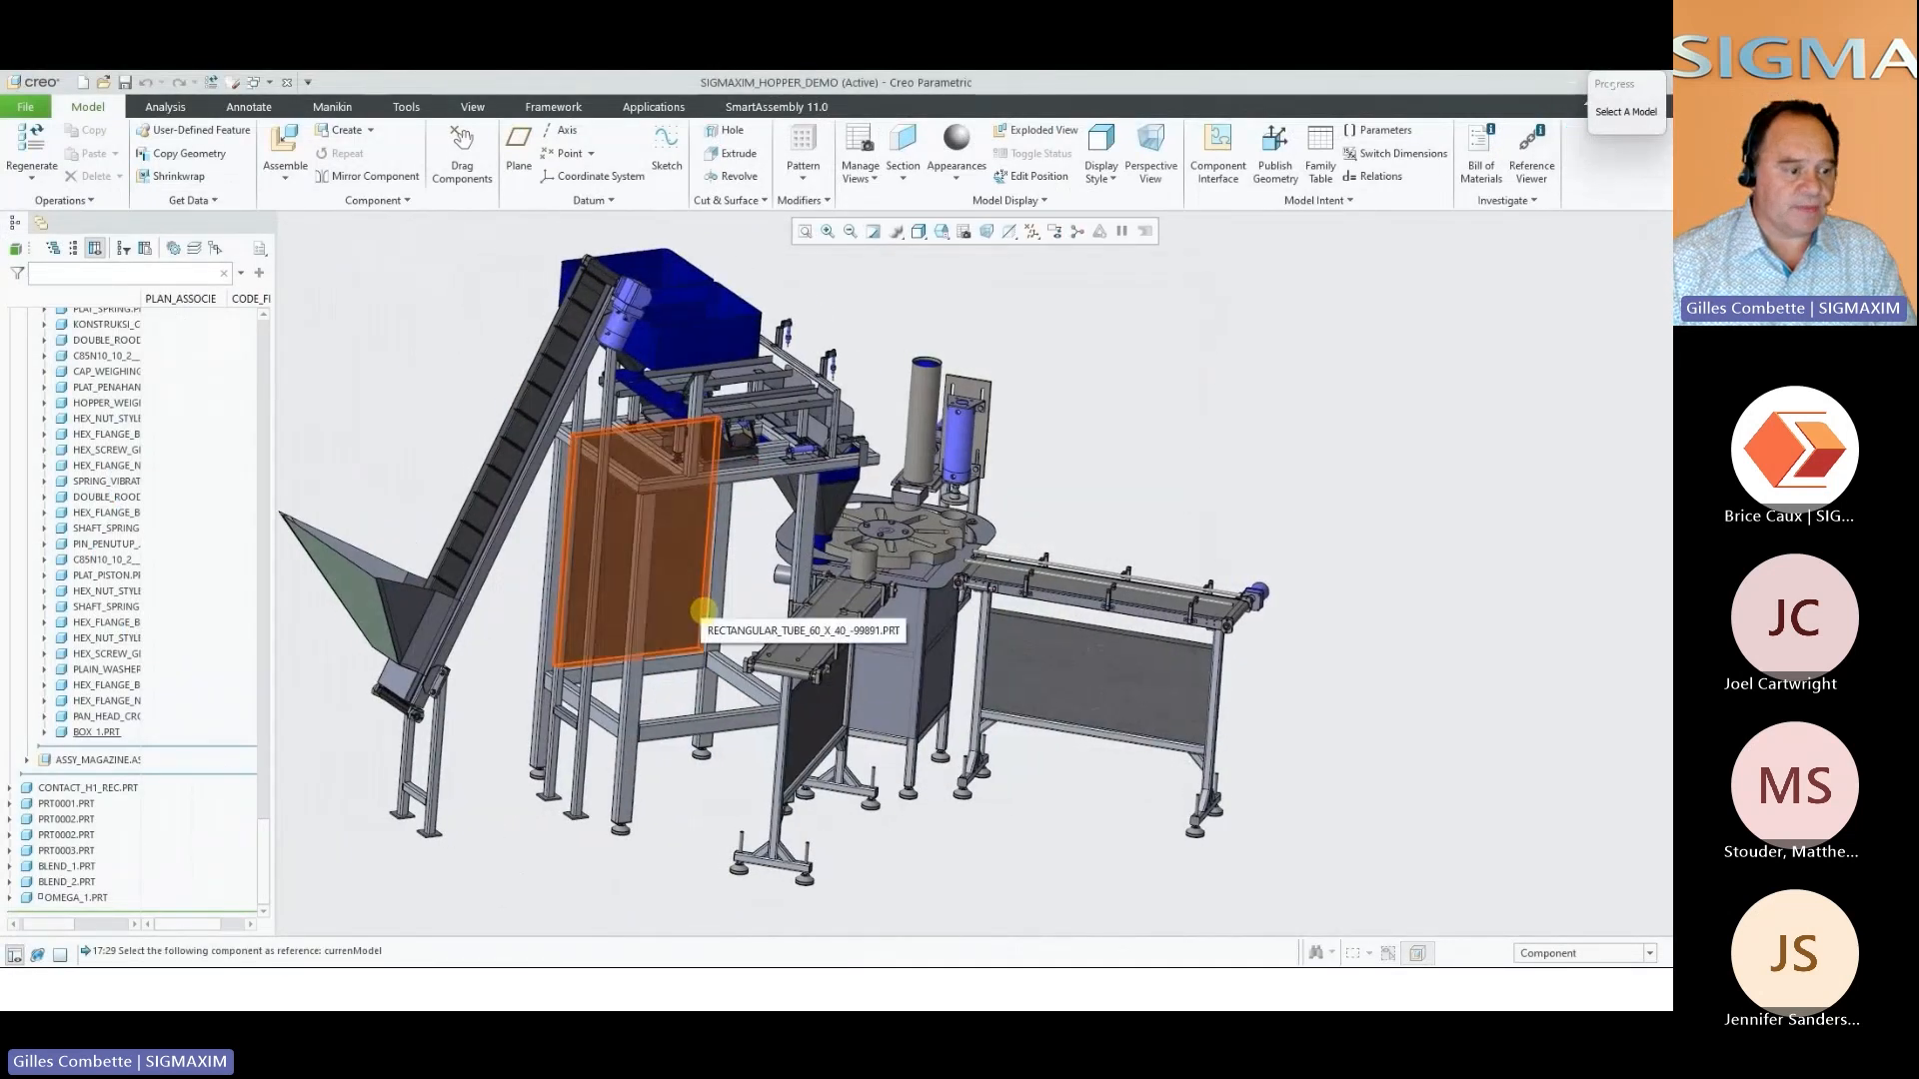
scroll(690, 652, "down", 6)
left_click(669, 621)
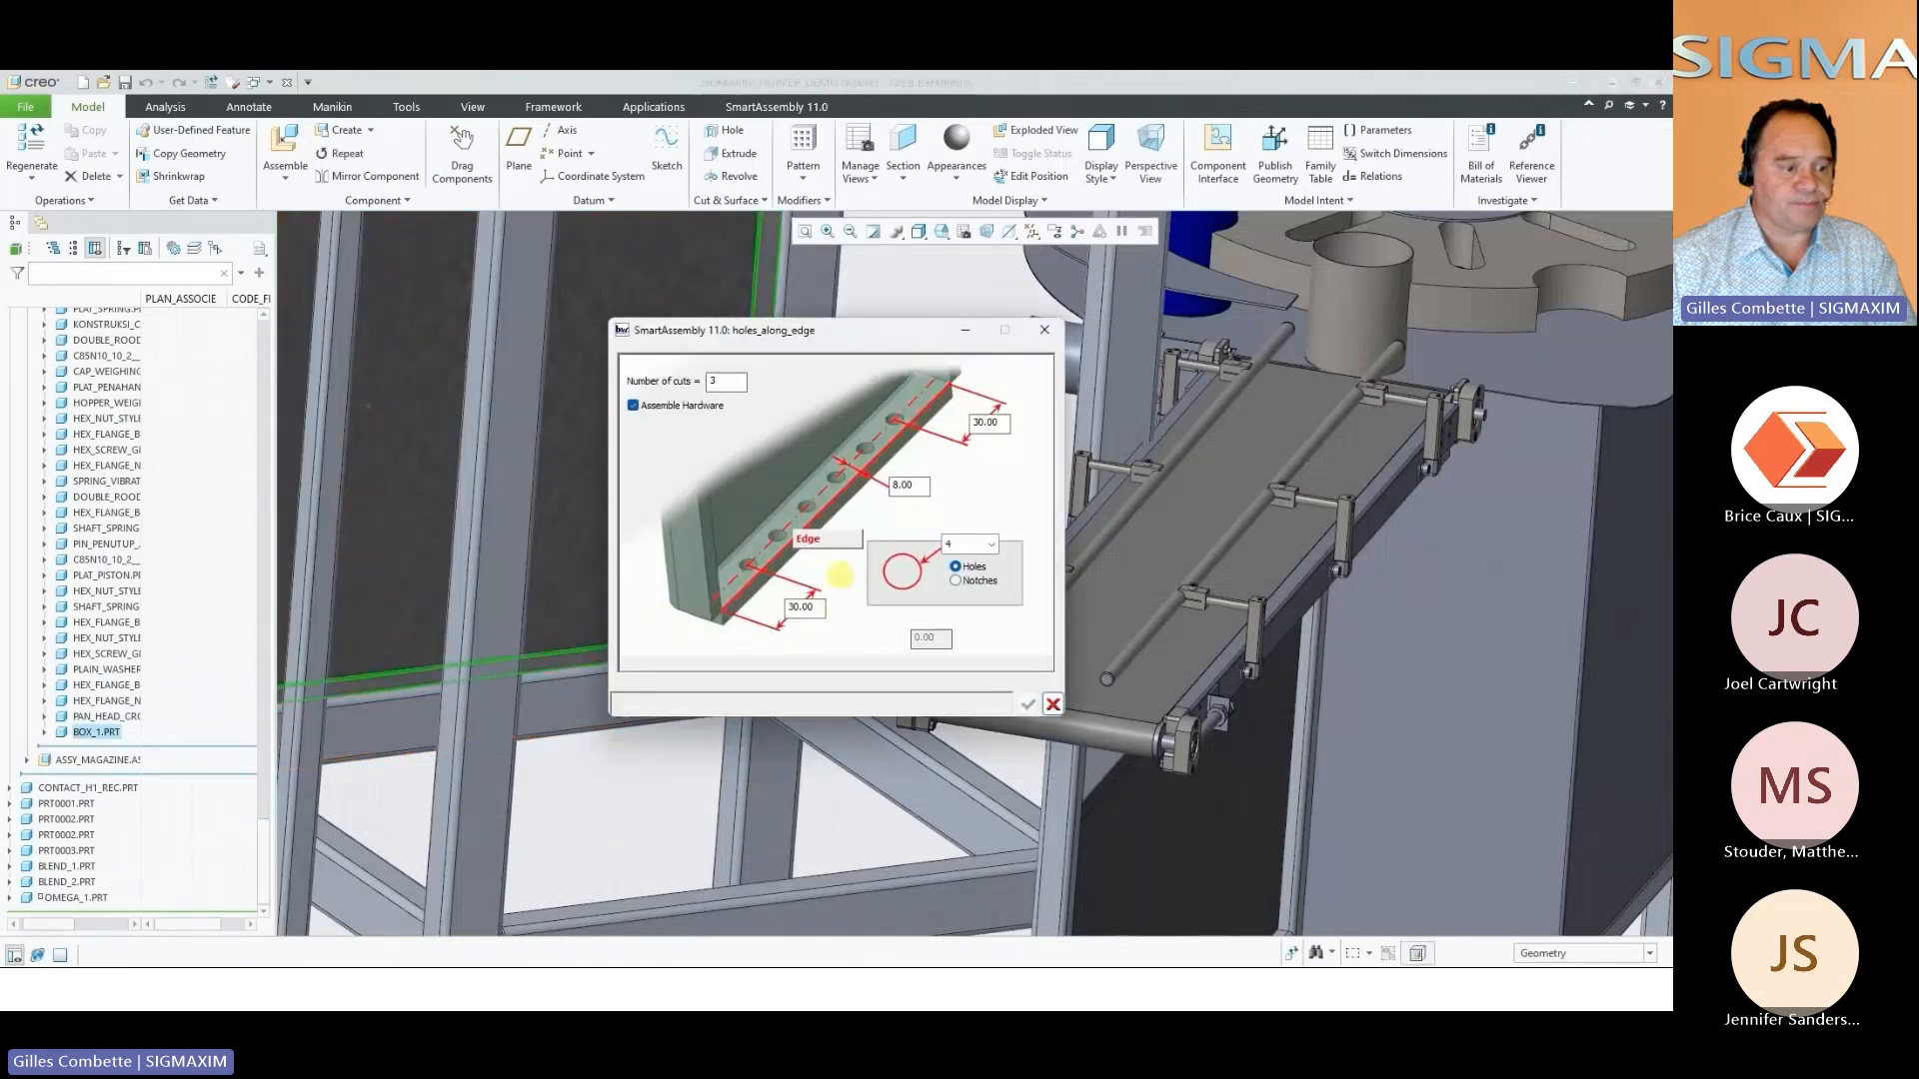
left_click(829, 541)
left_click(684, 643)
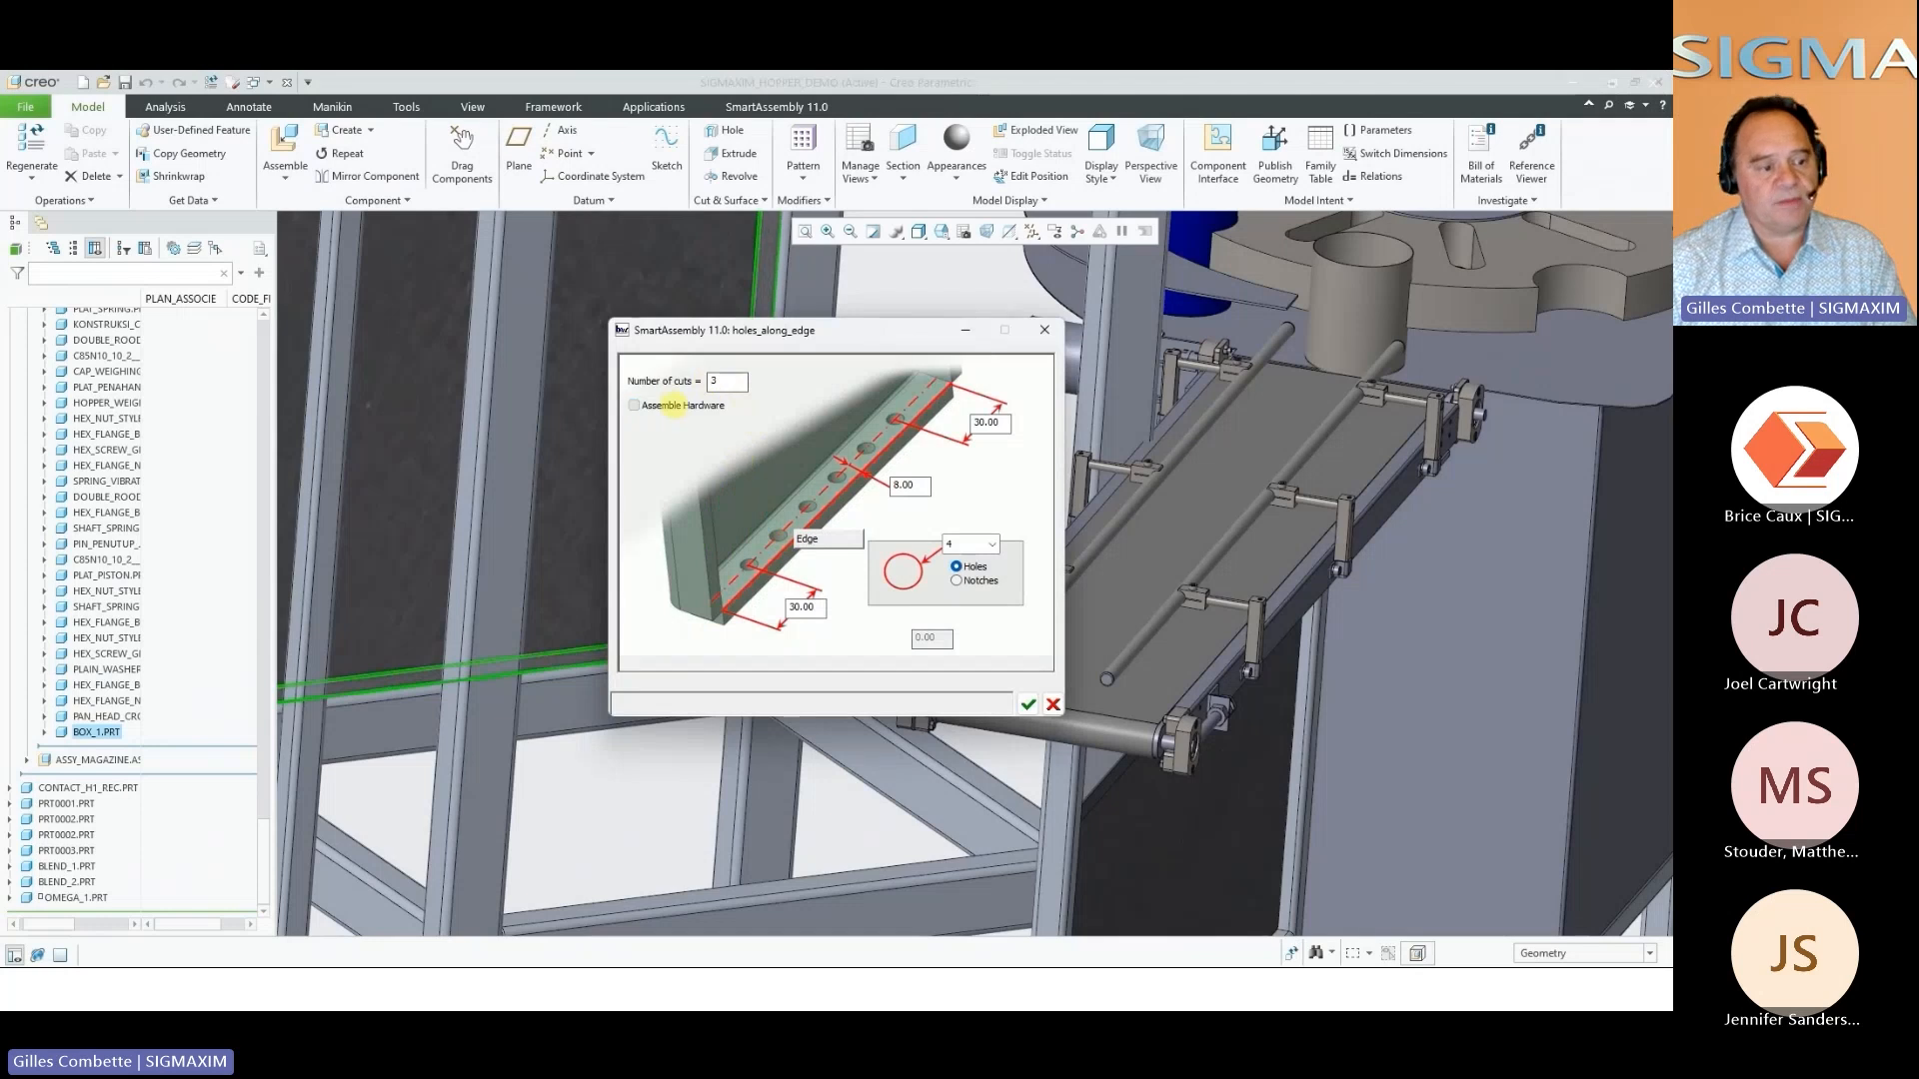
left_click(1027, 704)
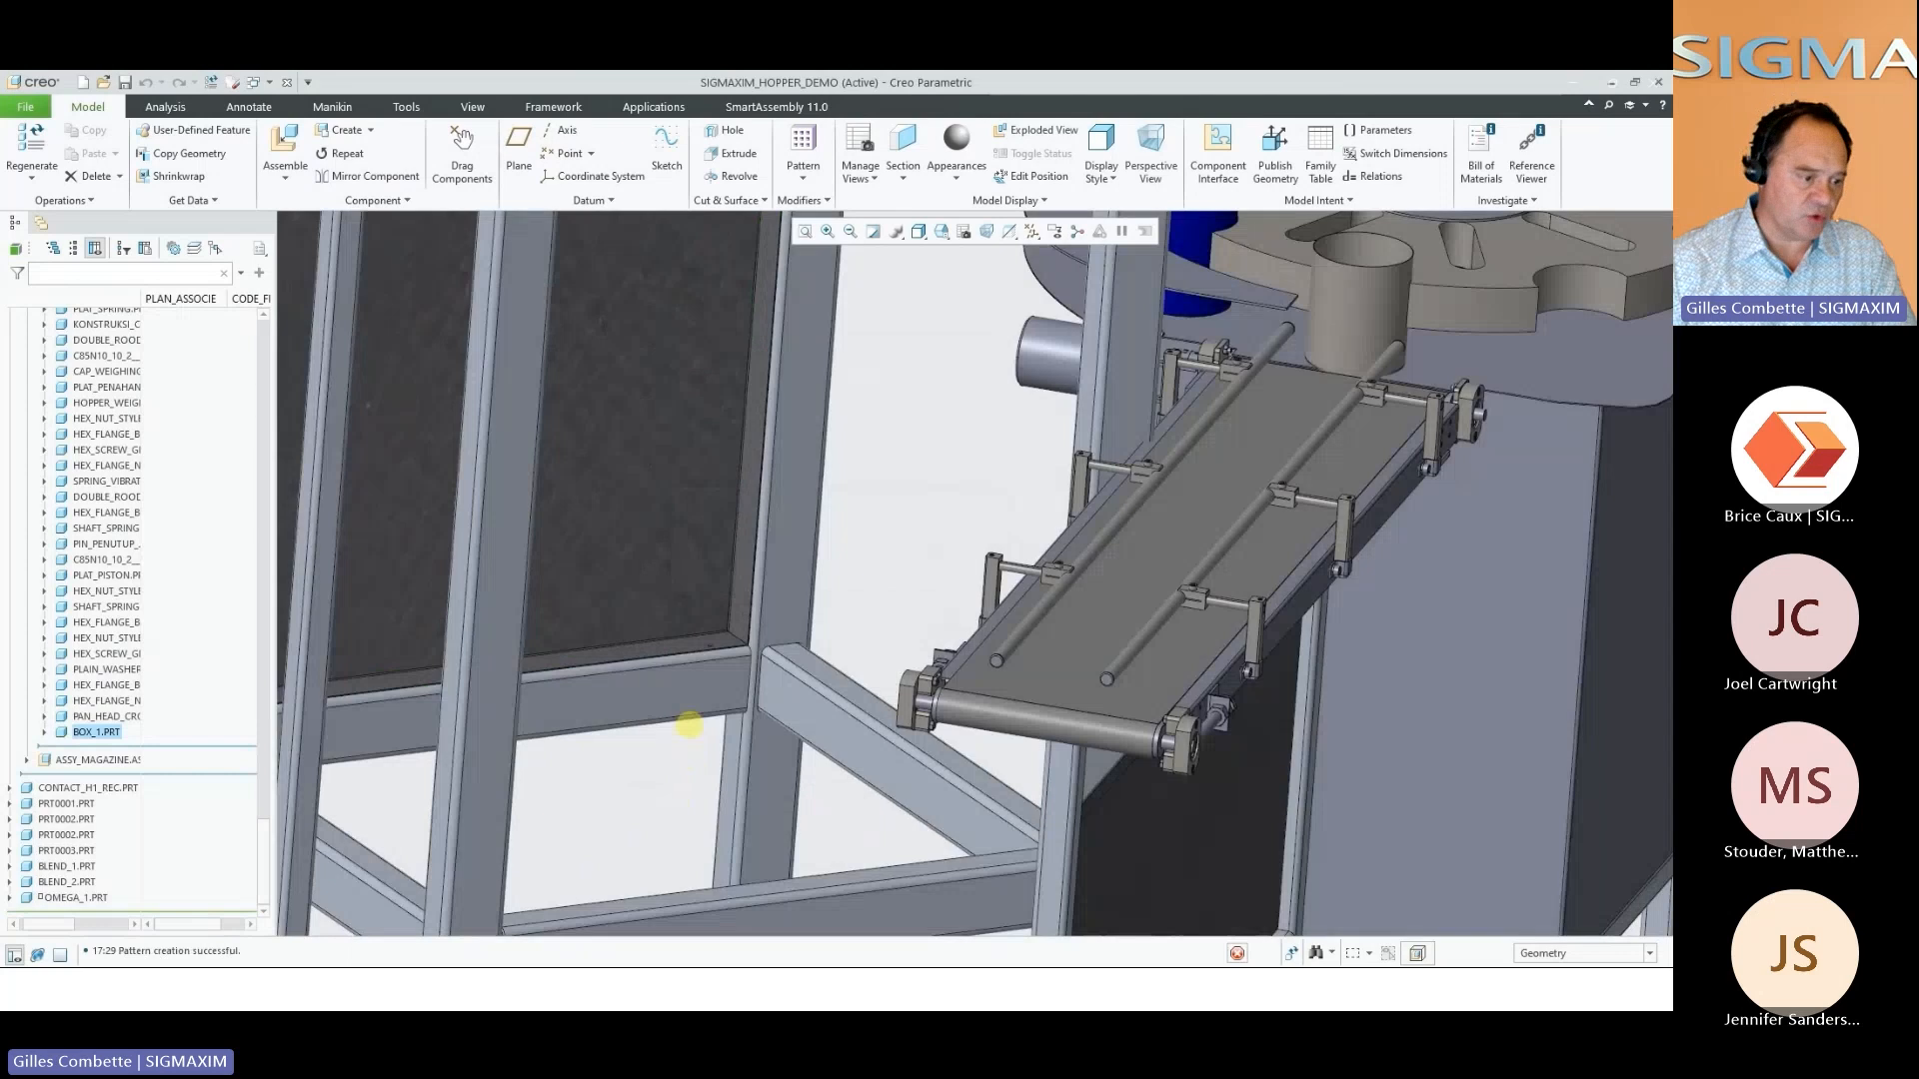
Add four size 4 holes with assembled hardware along the box panel's vertical edge nearest the rotary table
left_click(702, 670)
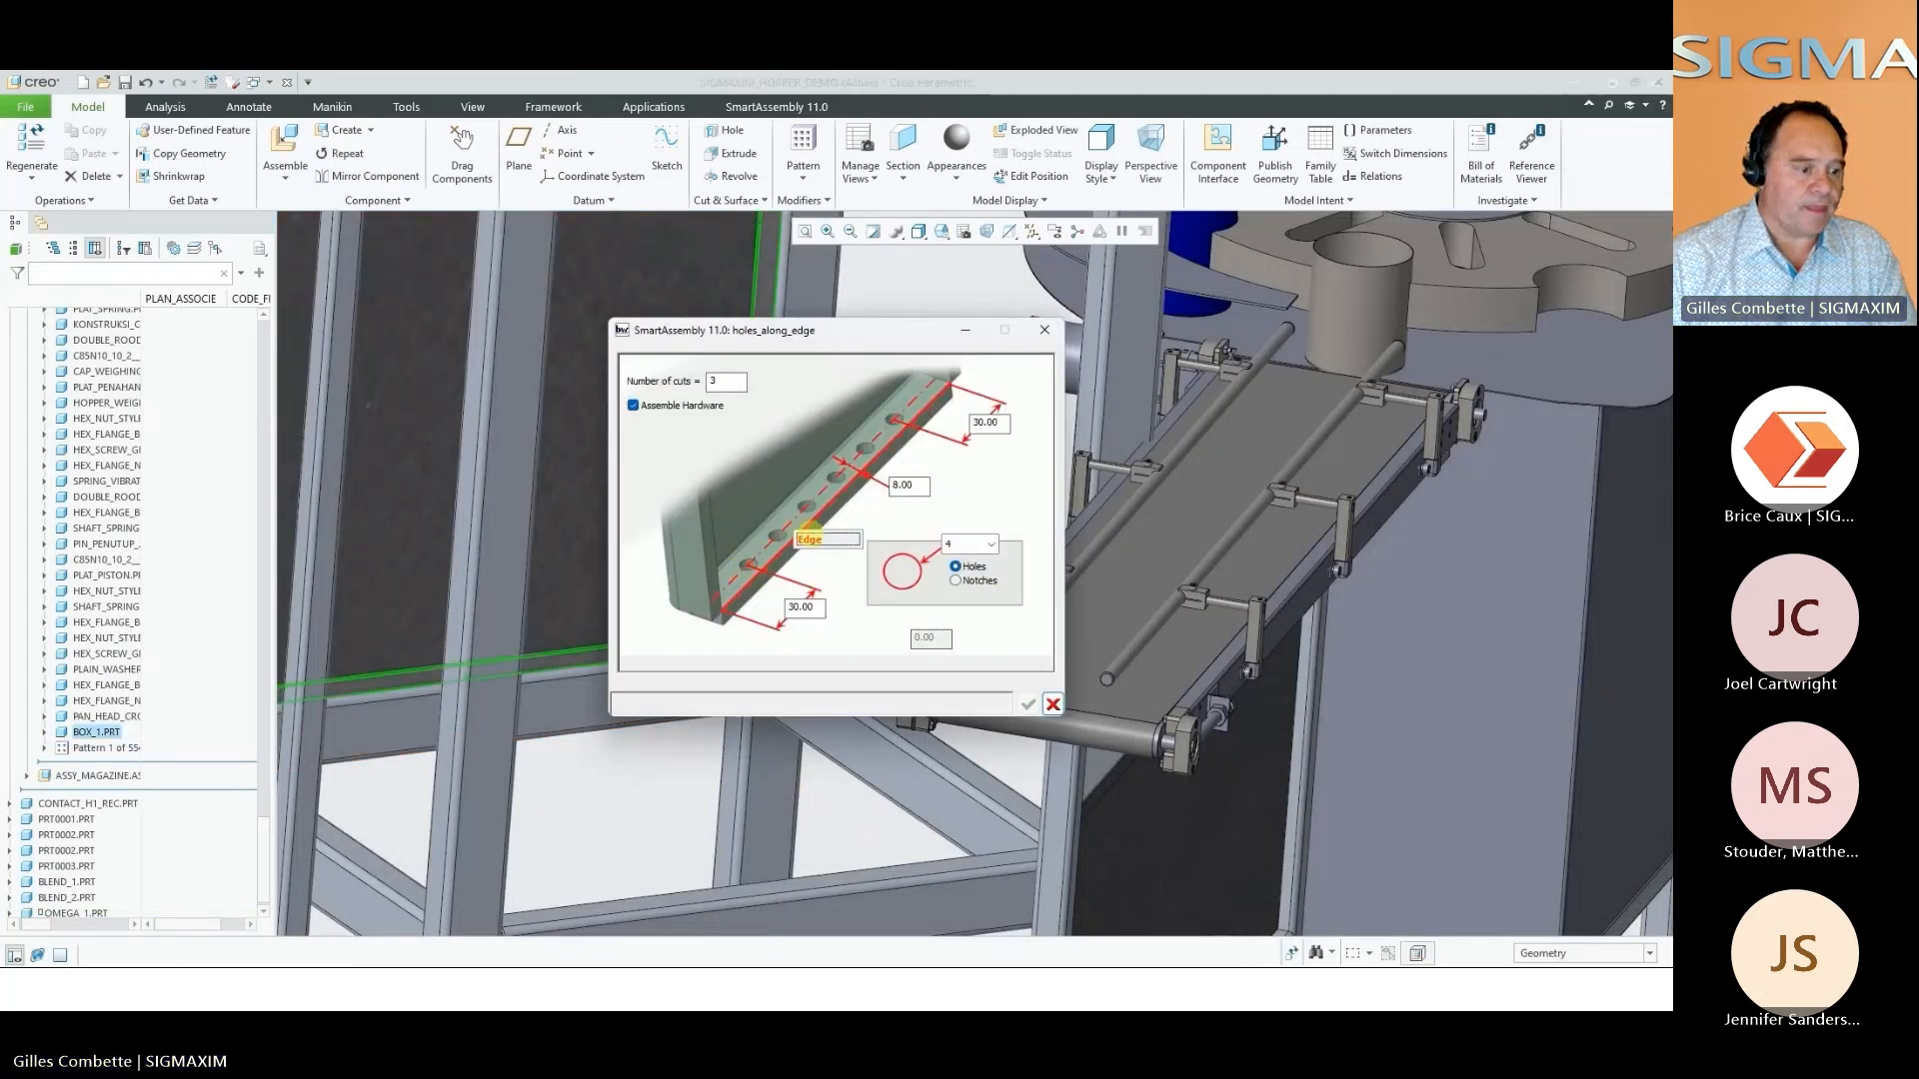
left_click(807, 538)
left_click(755, 492)
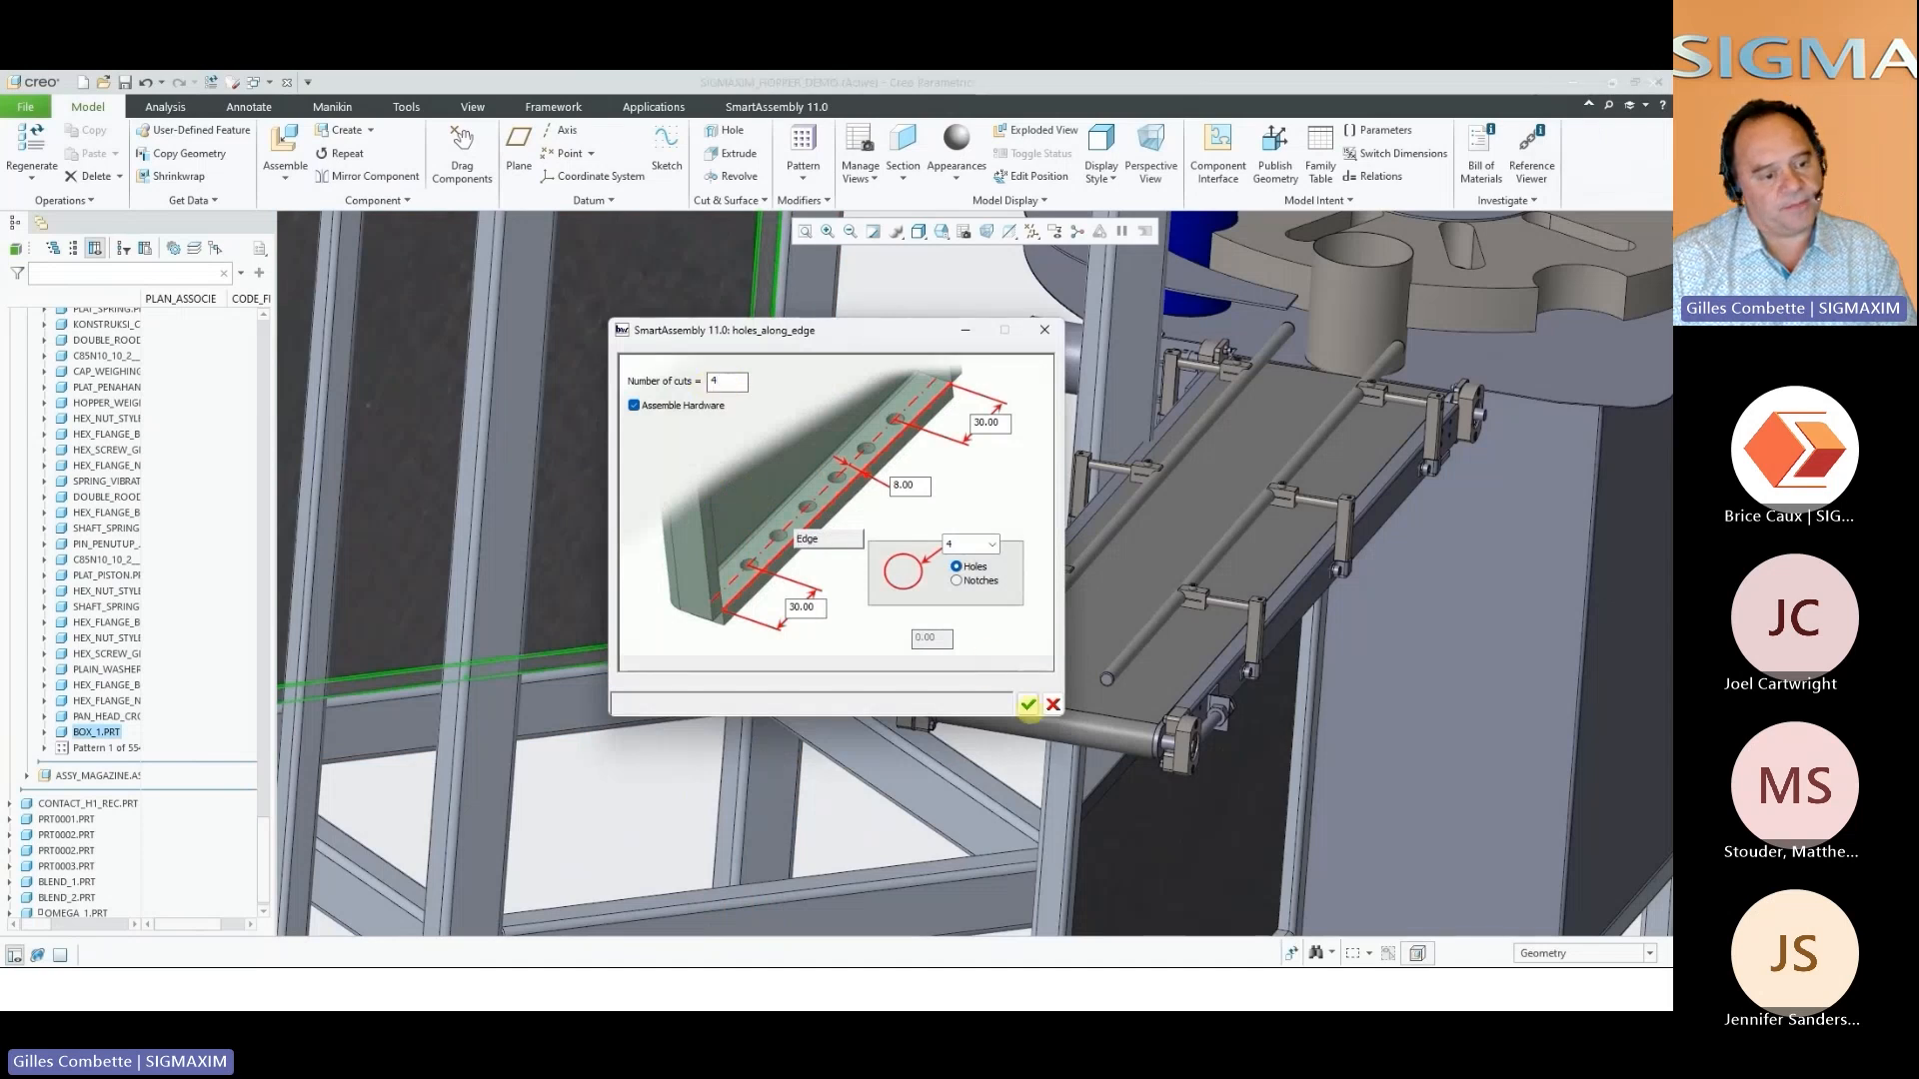
left_click(1028, 704)
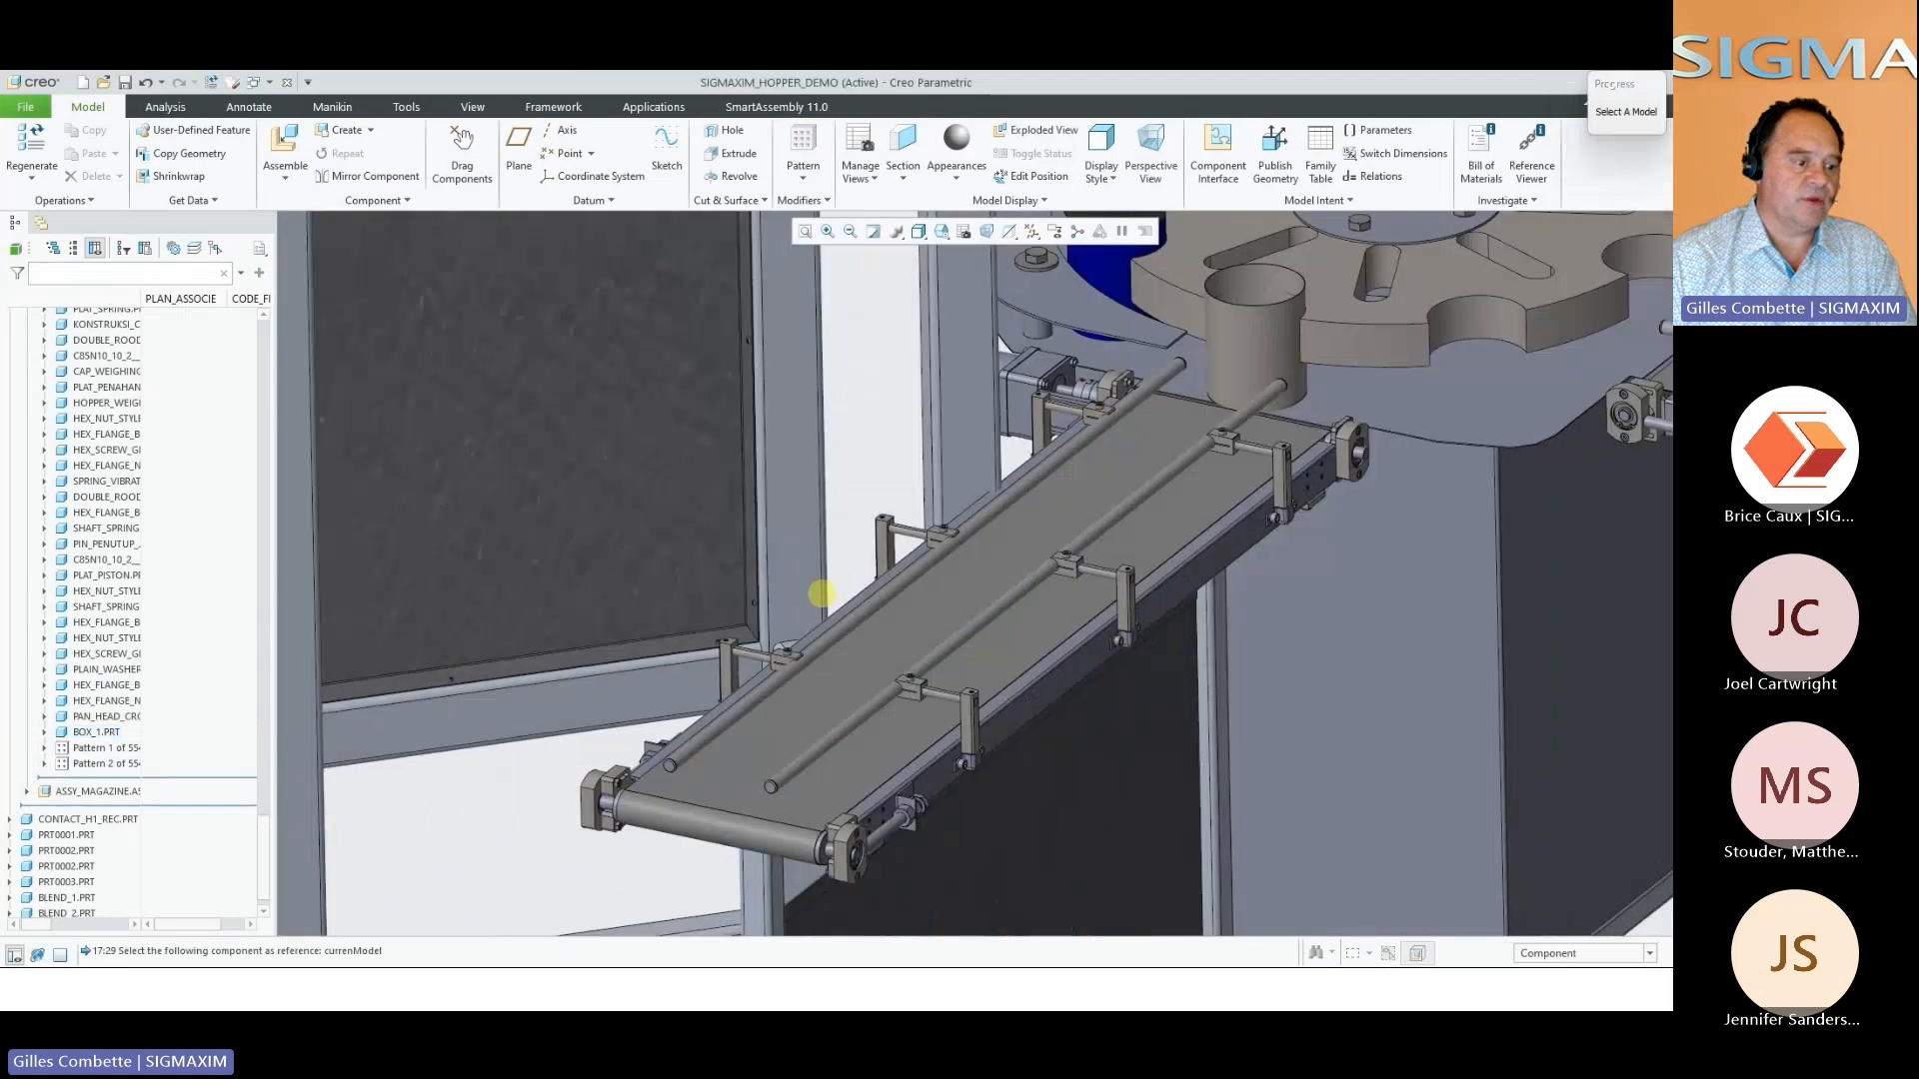
Add four size 4 holes with assembled hardware along the box panel's opposite vertical edge, keeping 30.00 end offsets and 8.00 edge distance
middle_click_drag(822, 594, 1224, 609)
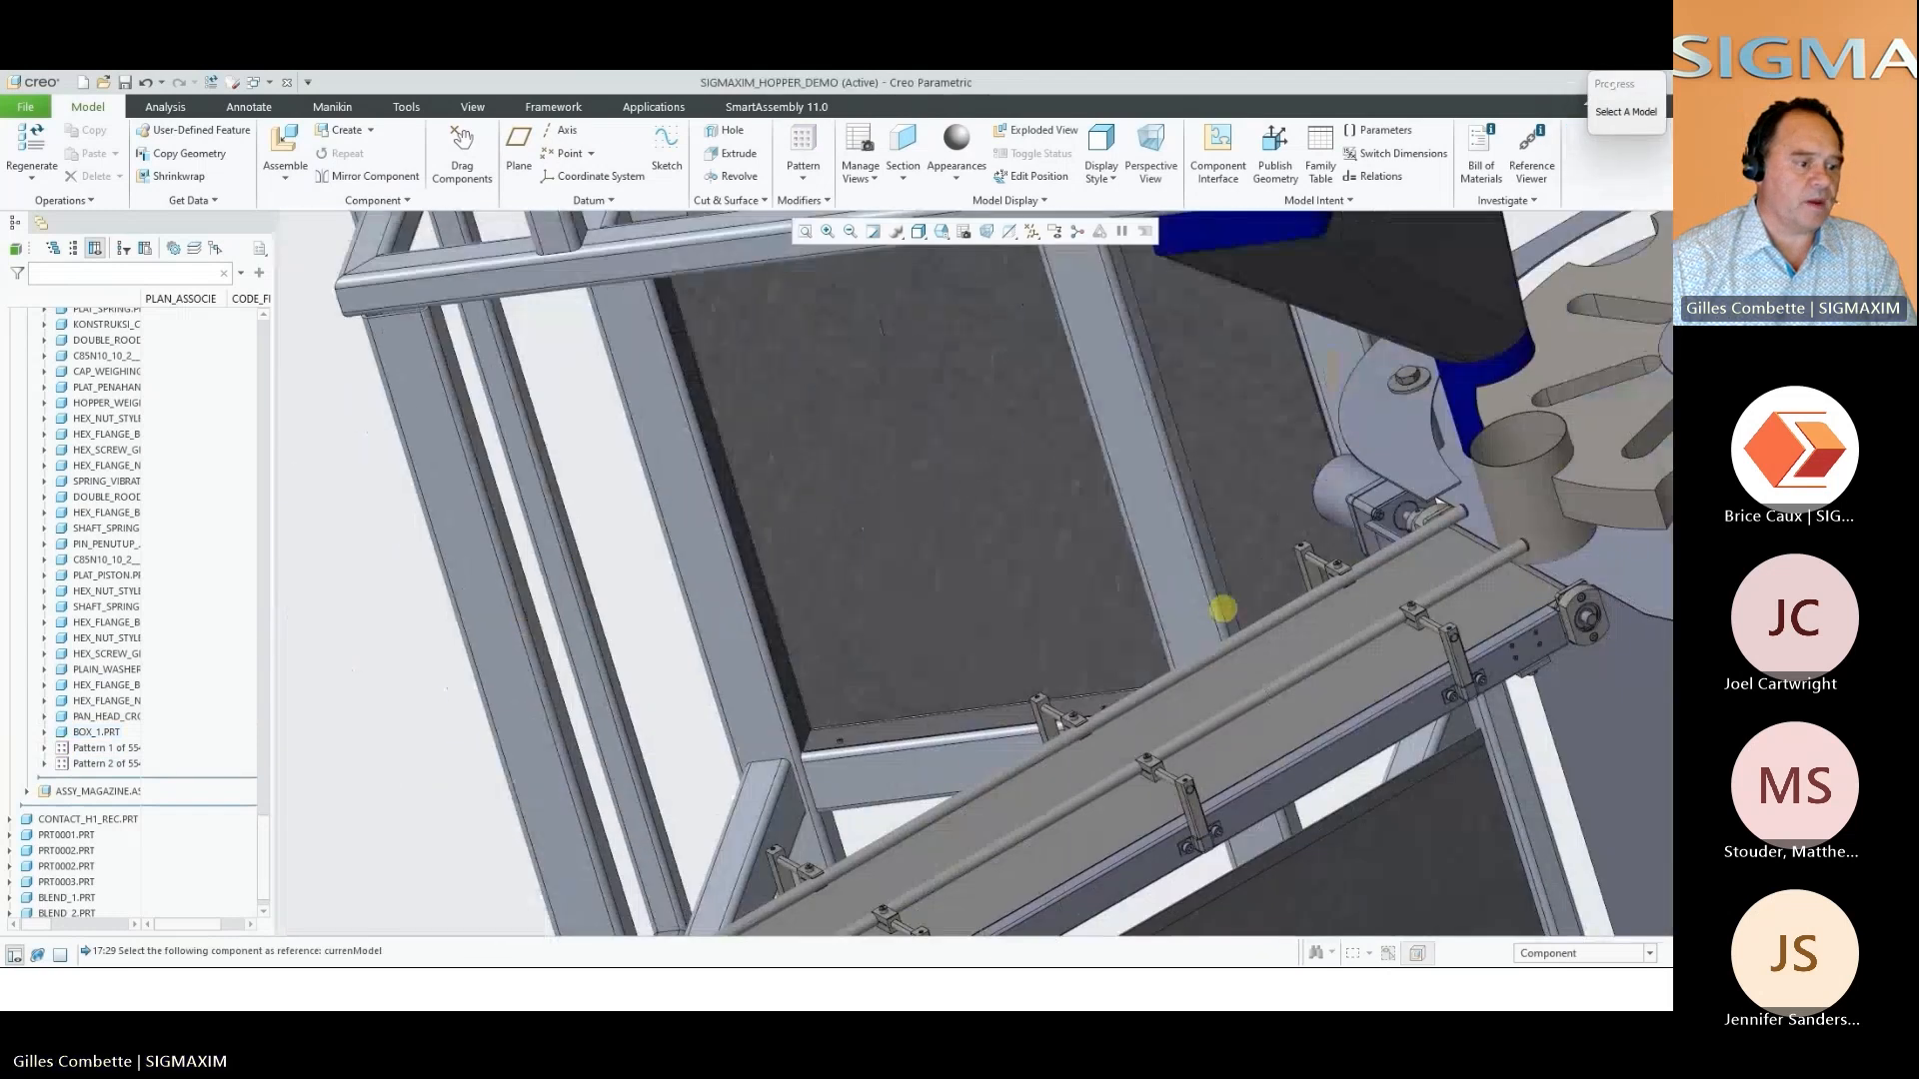
left_click(856, 596)
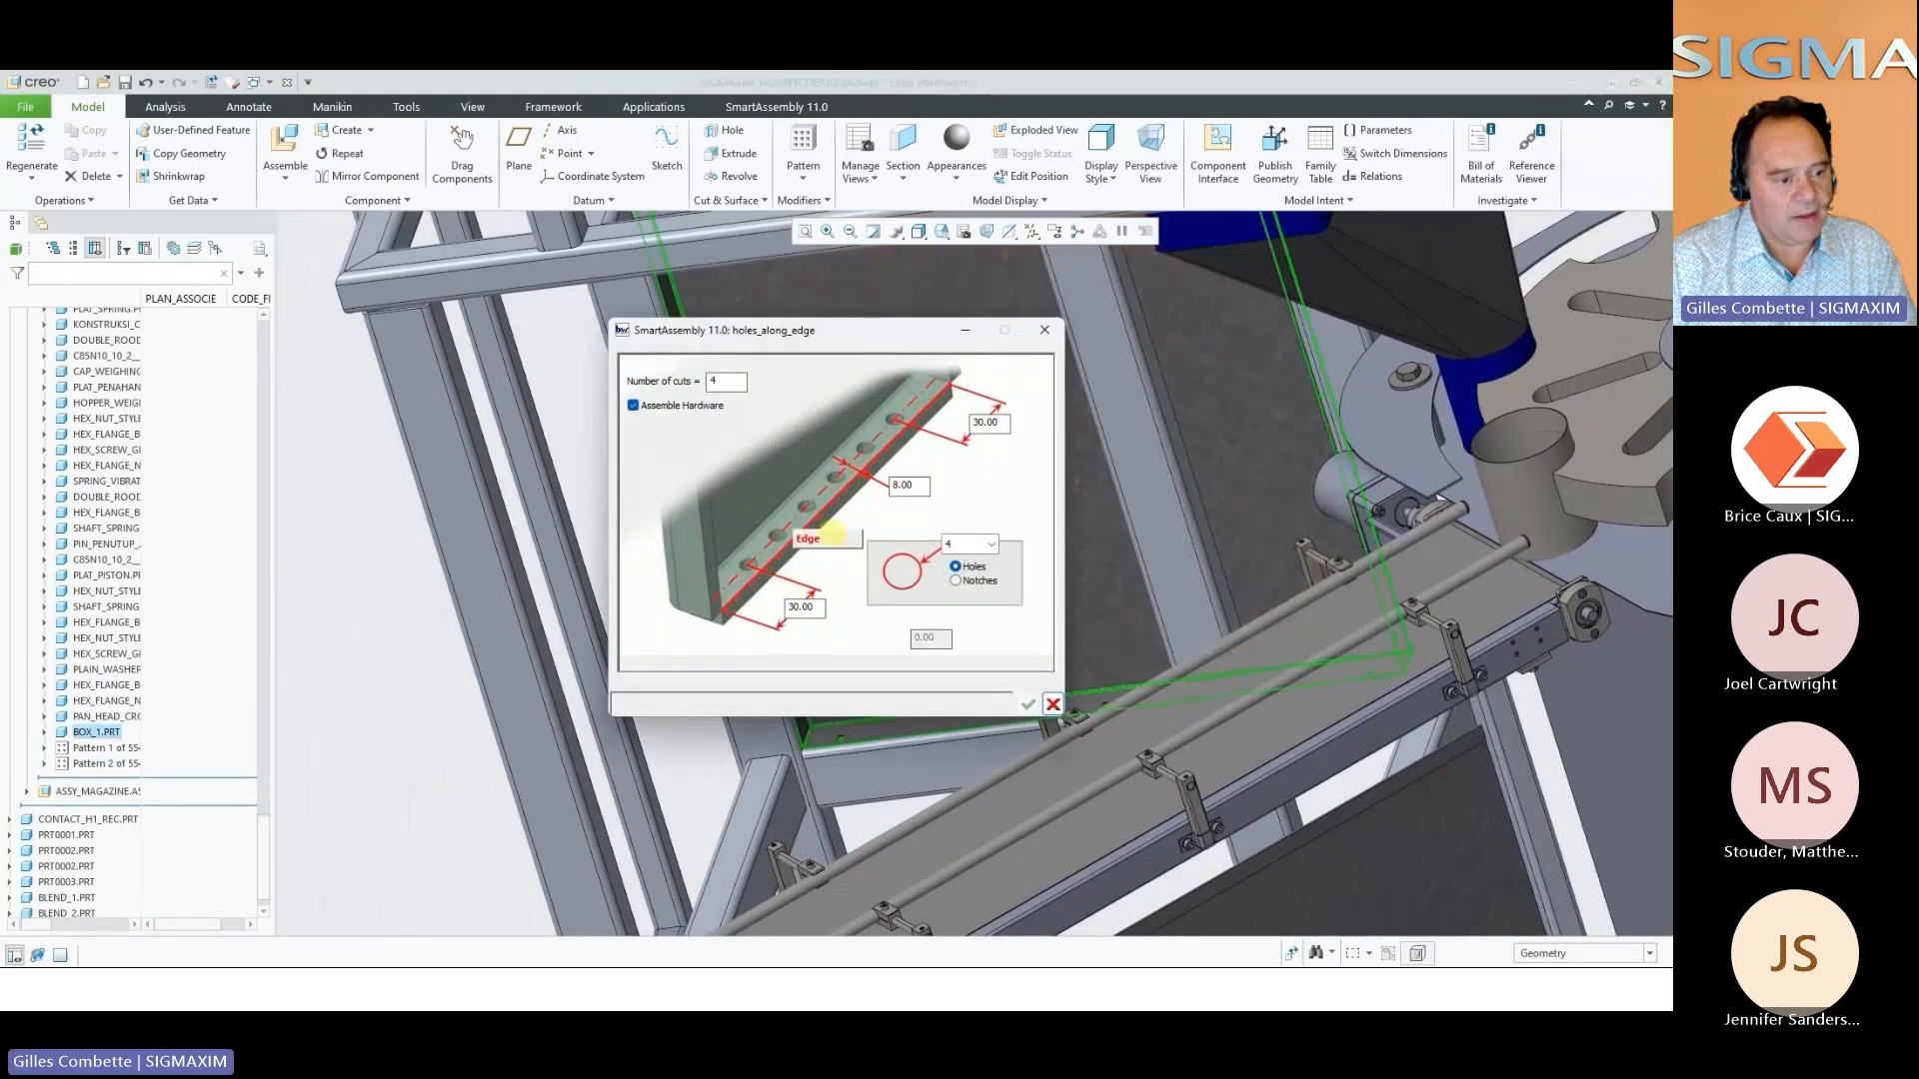
left_click(833, 536)
middle_click_drag(797, 566, 756, 606)
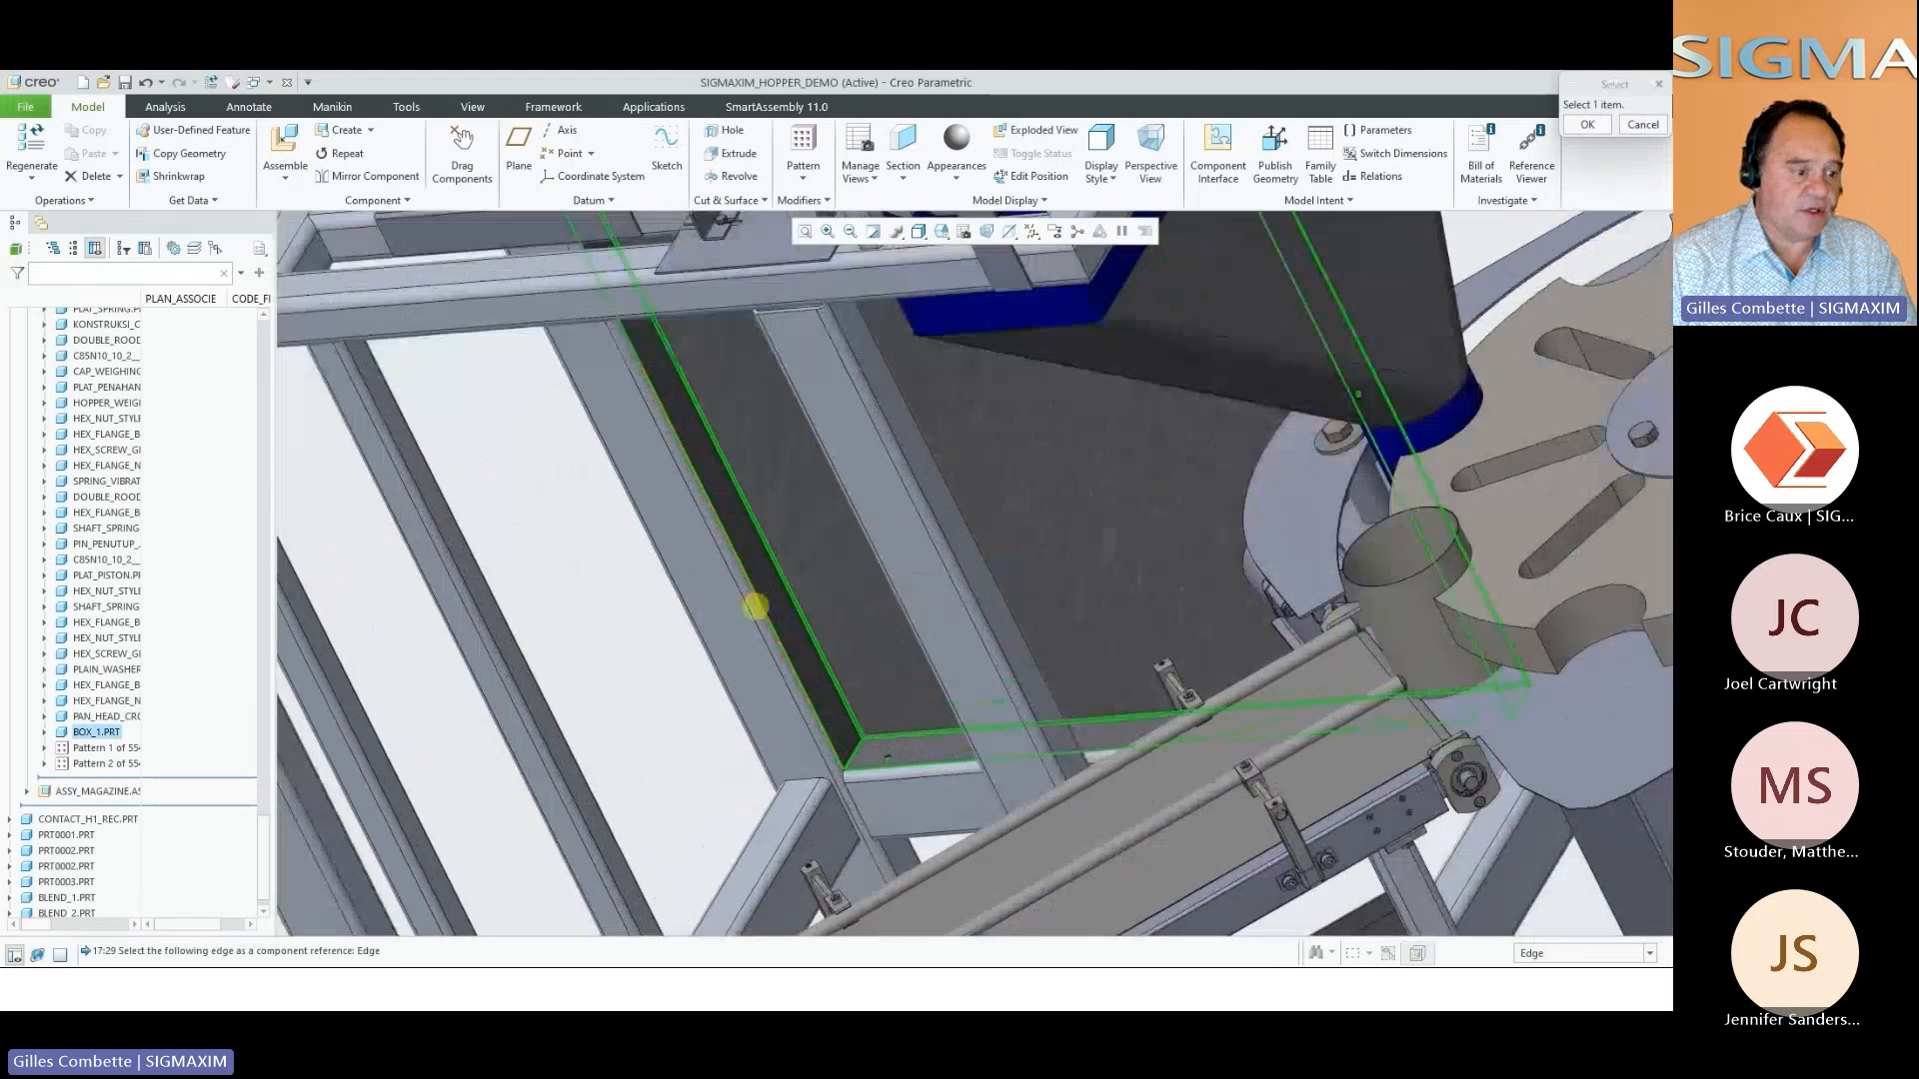
scroll(755, 607, "down", 5)
left_click(784, 609)
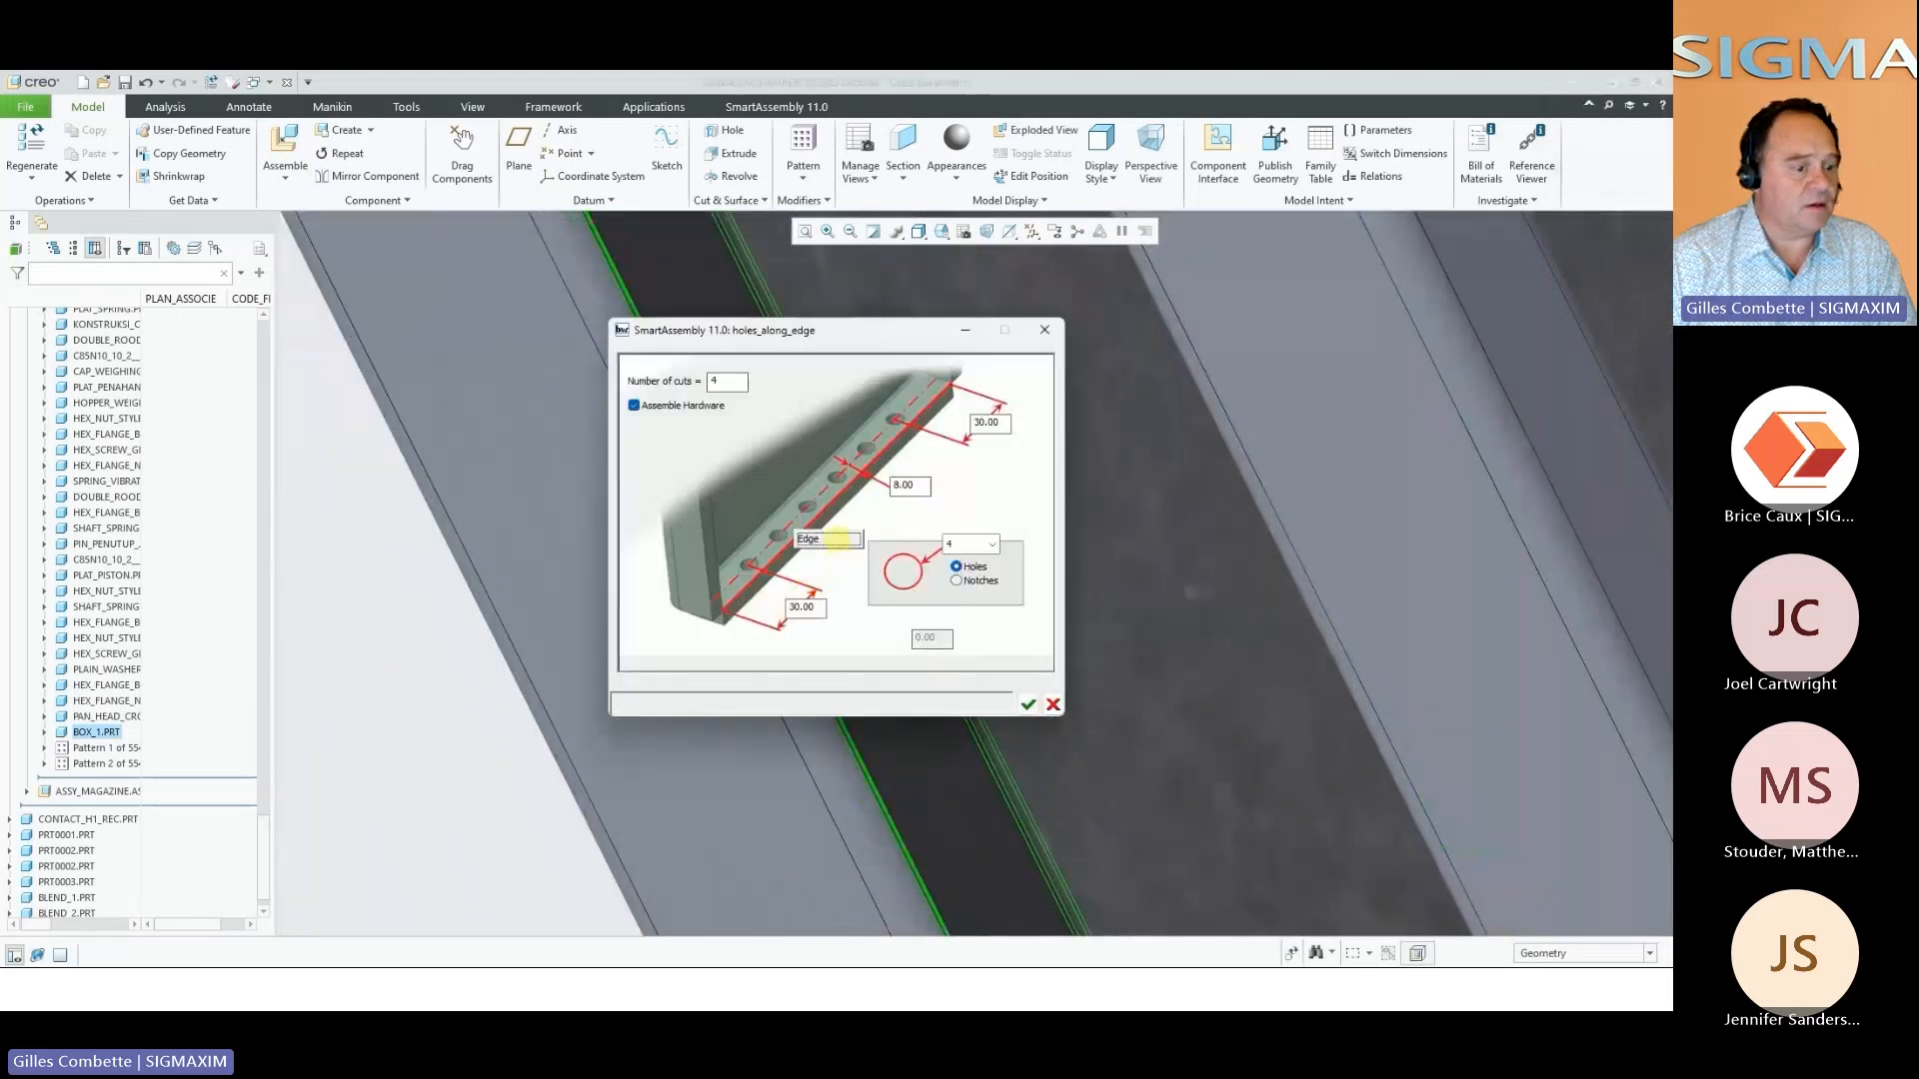
left_click(1026, 703)
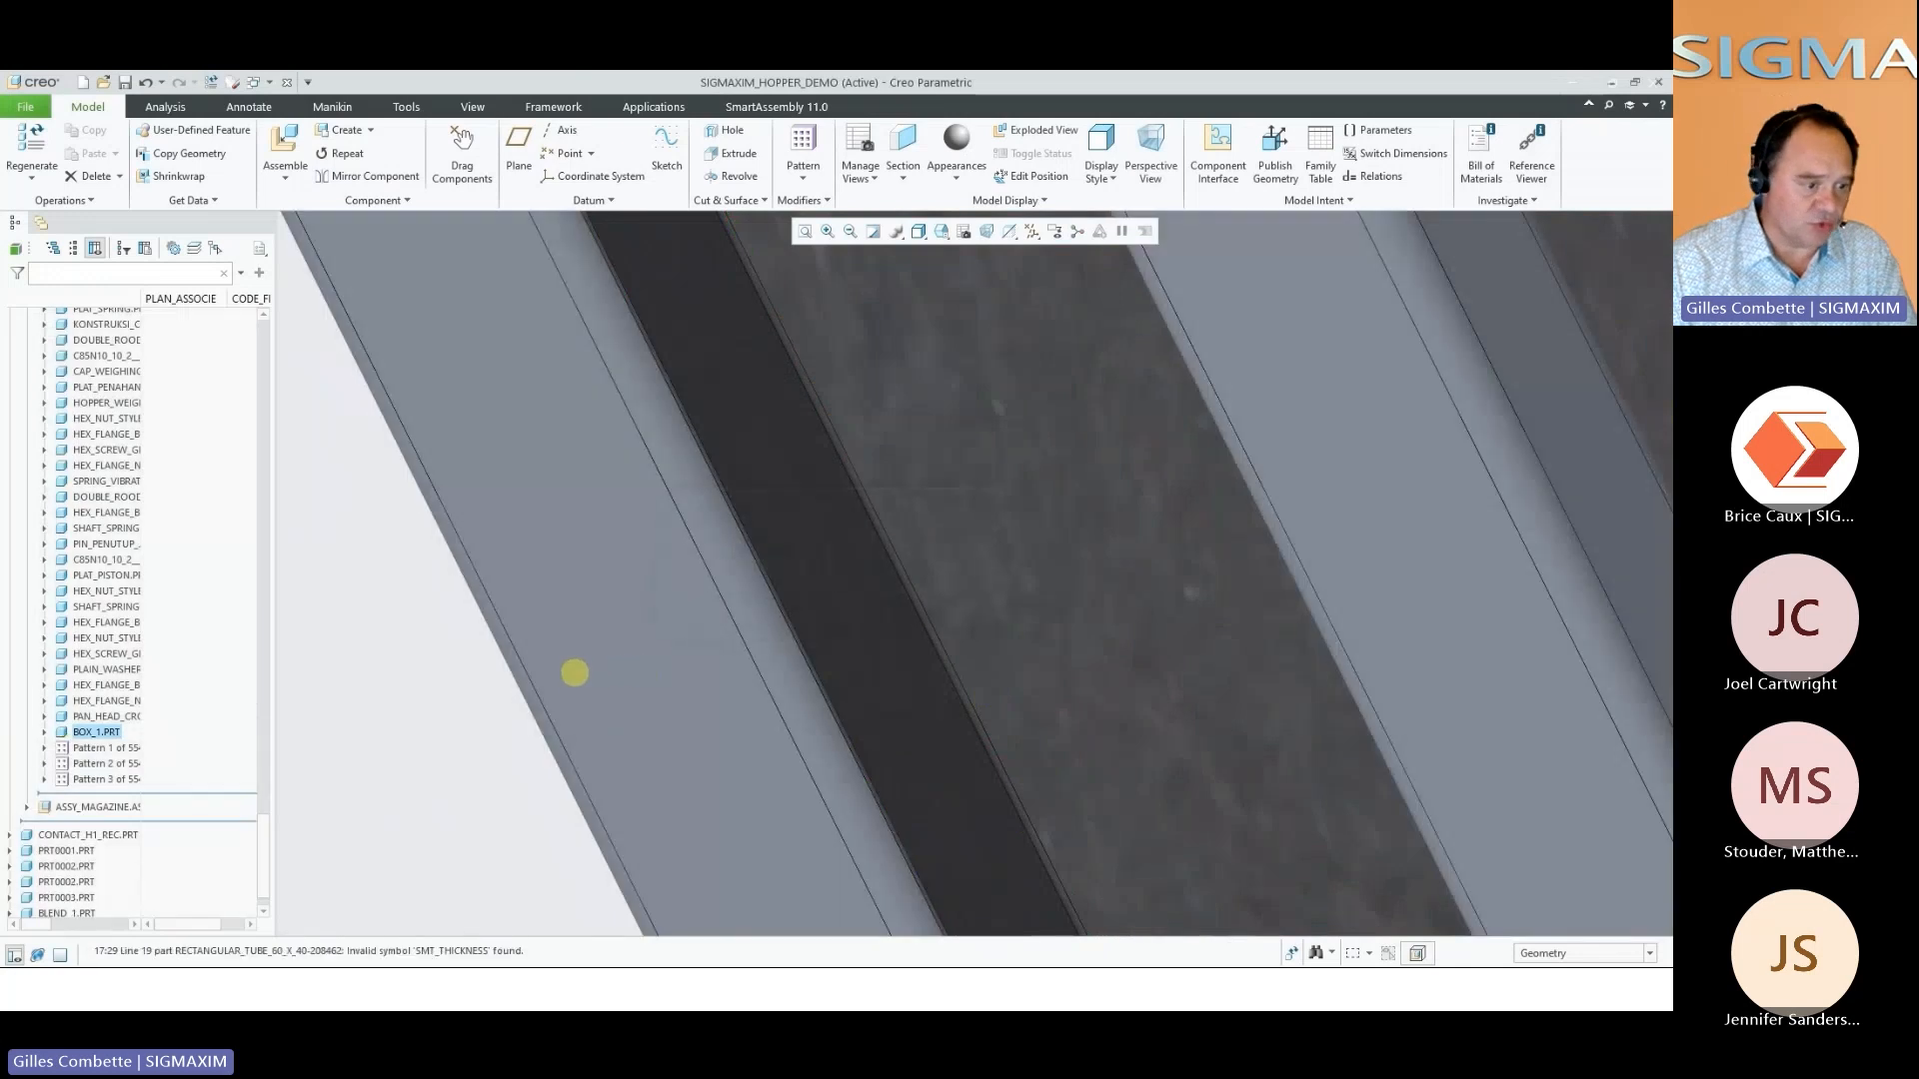
End the hole command and hide the box panel to inspect the fasteners at the frame's lower corner
scroll(464, 692, "up", 5)
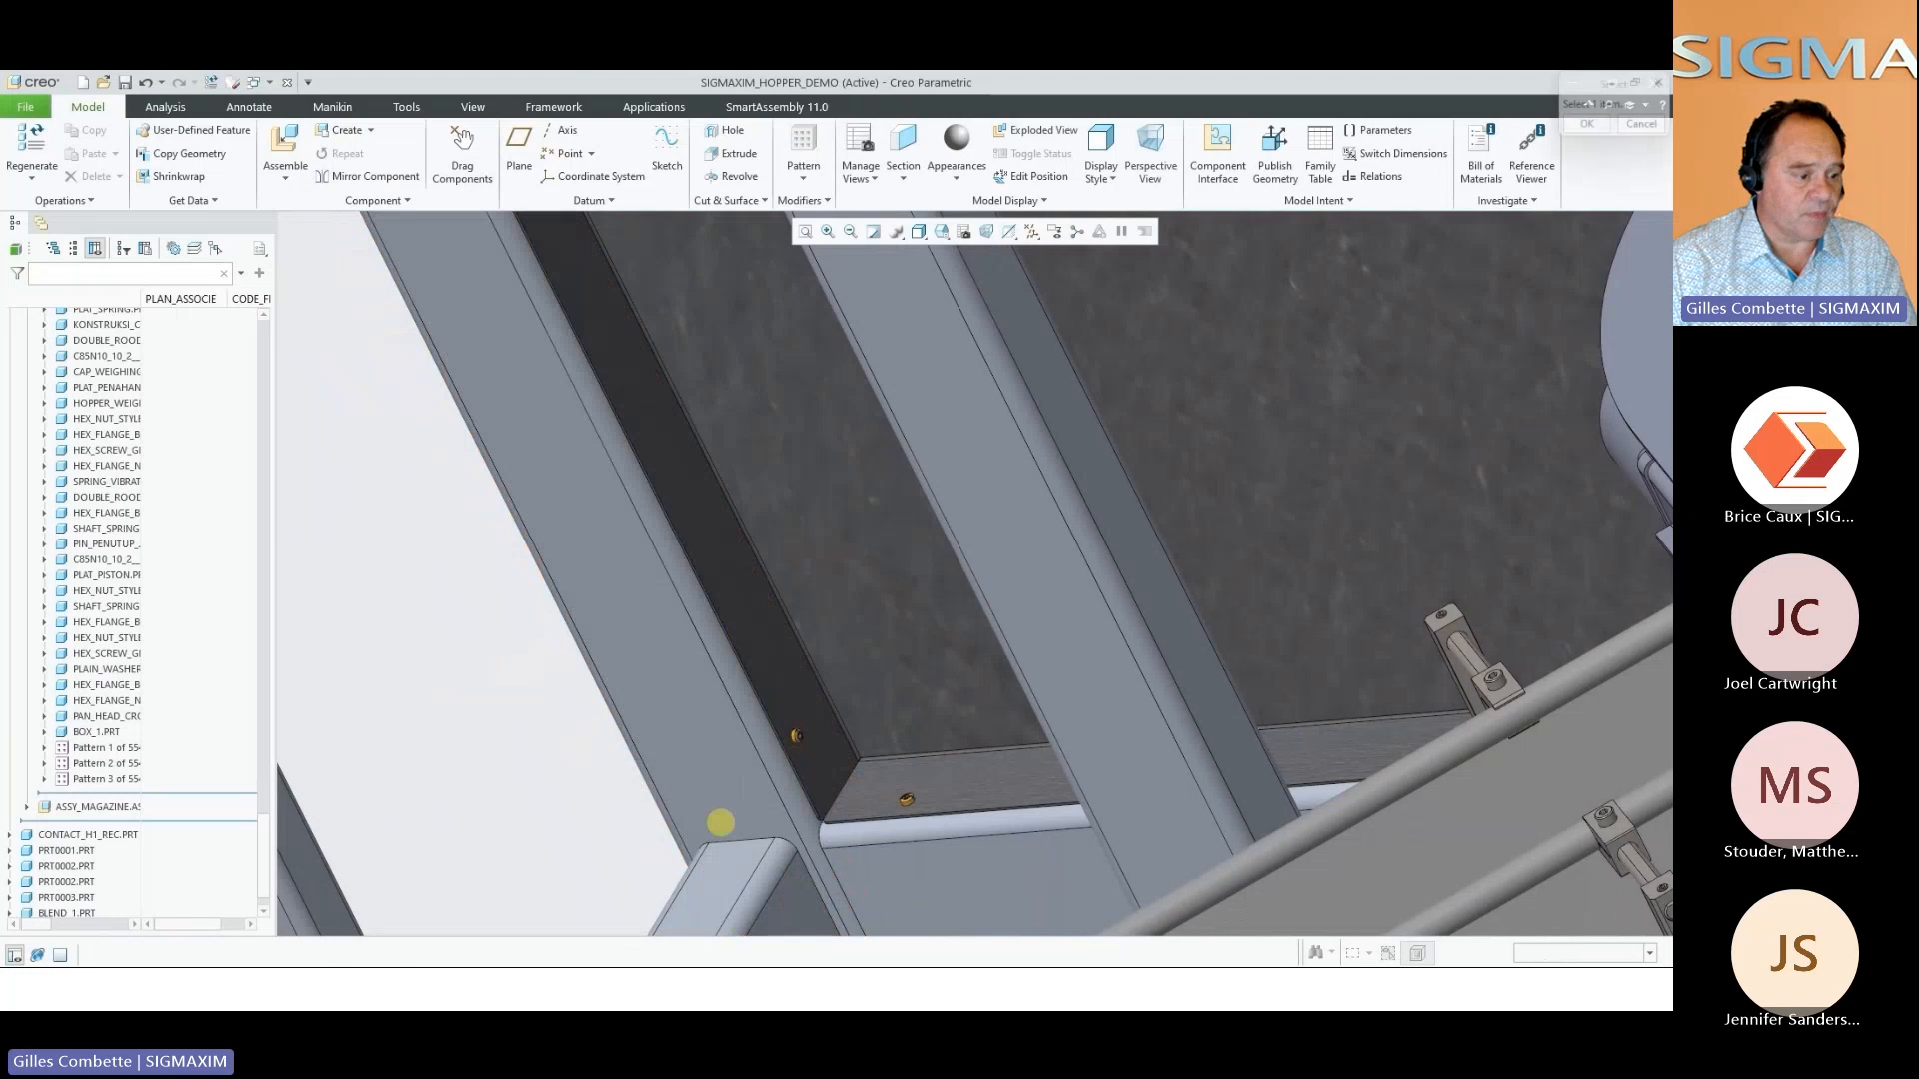
left_click(849, 725)
left_click(892, 694)
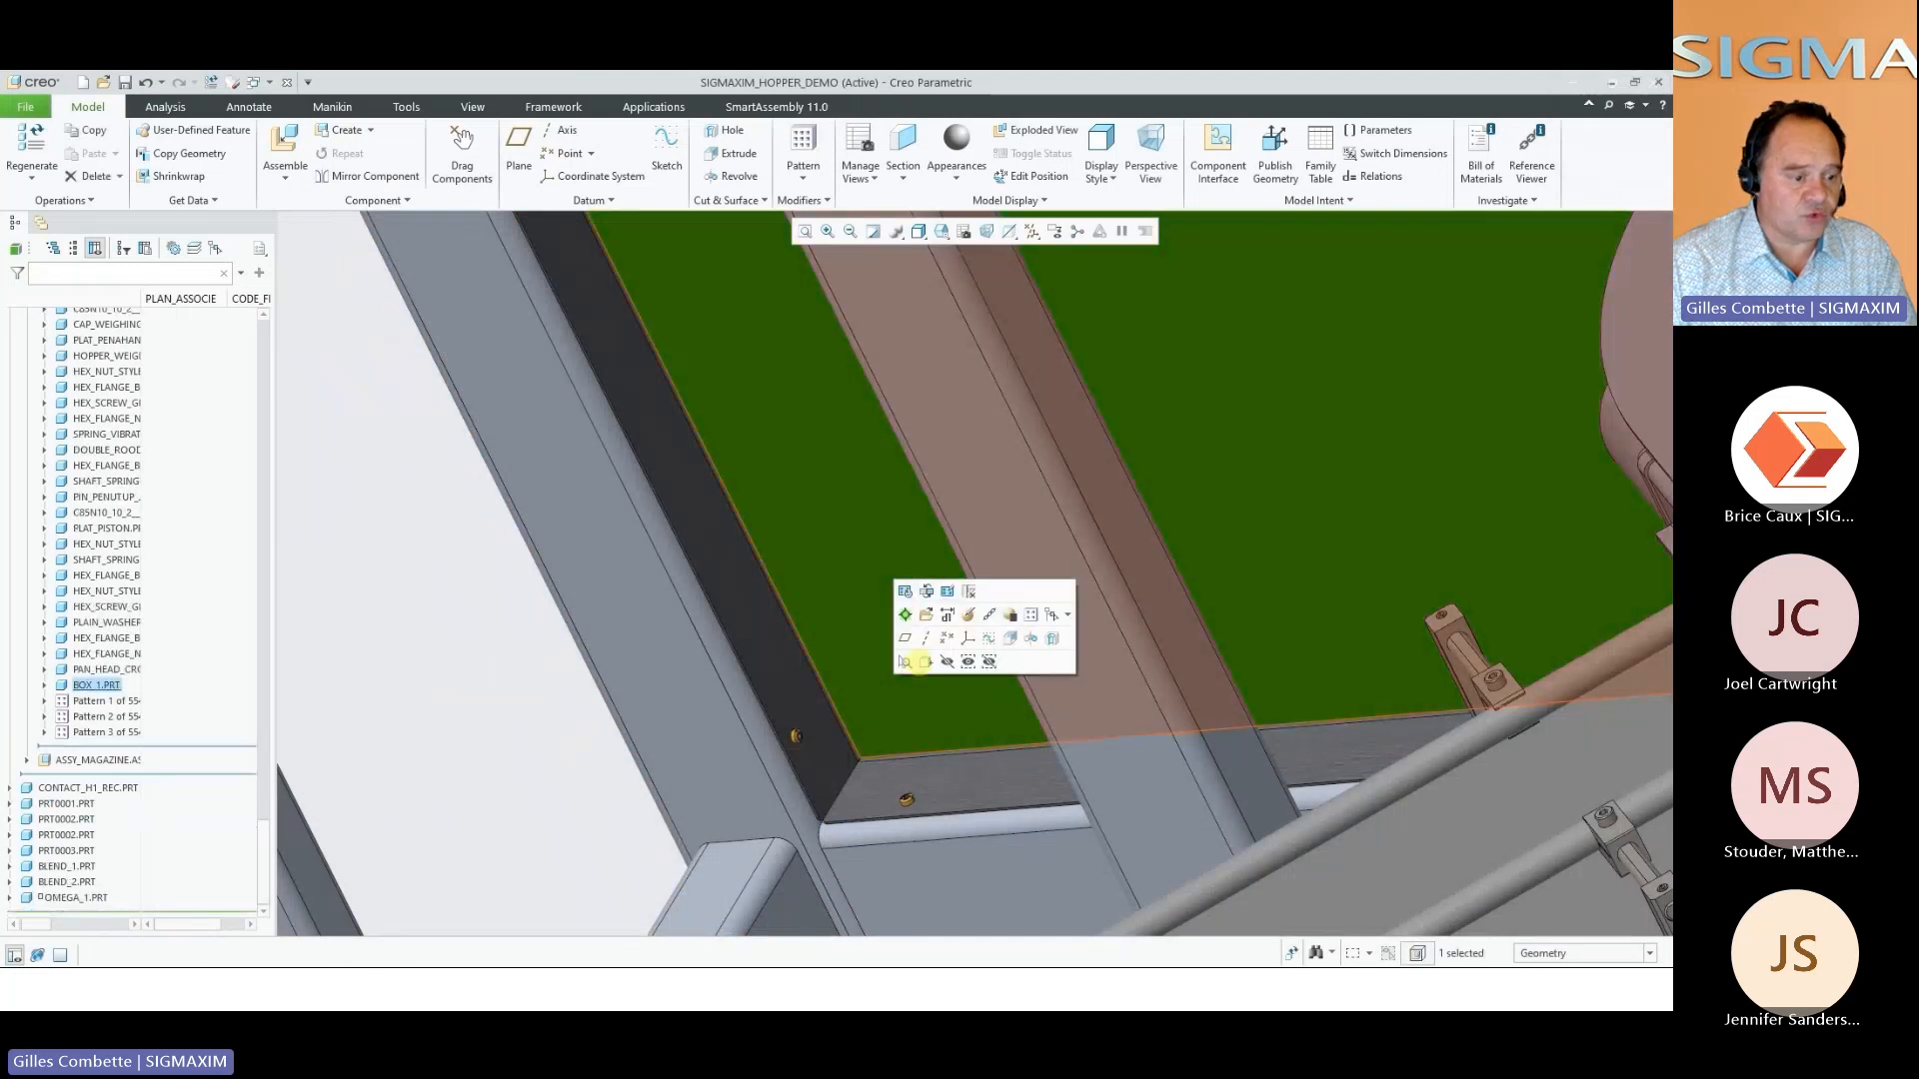
left_click(946, 661)
scroll(905, 699, "down", 3)
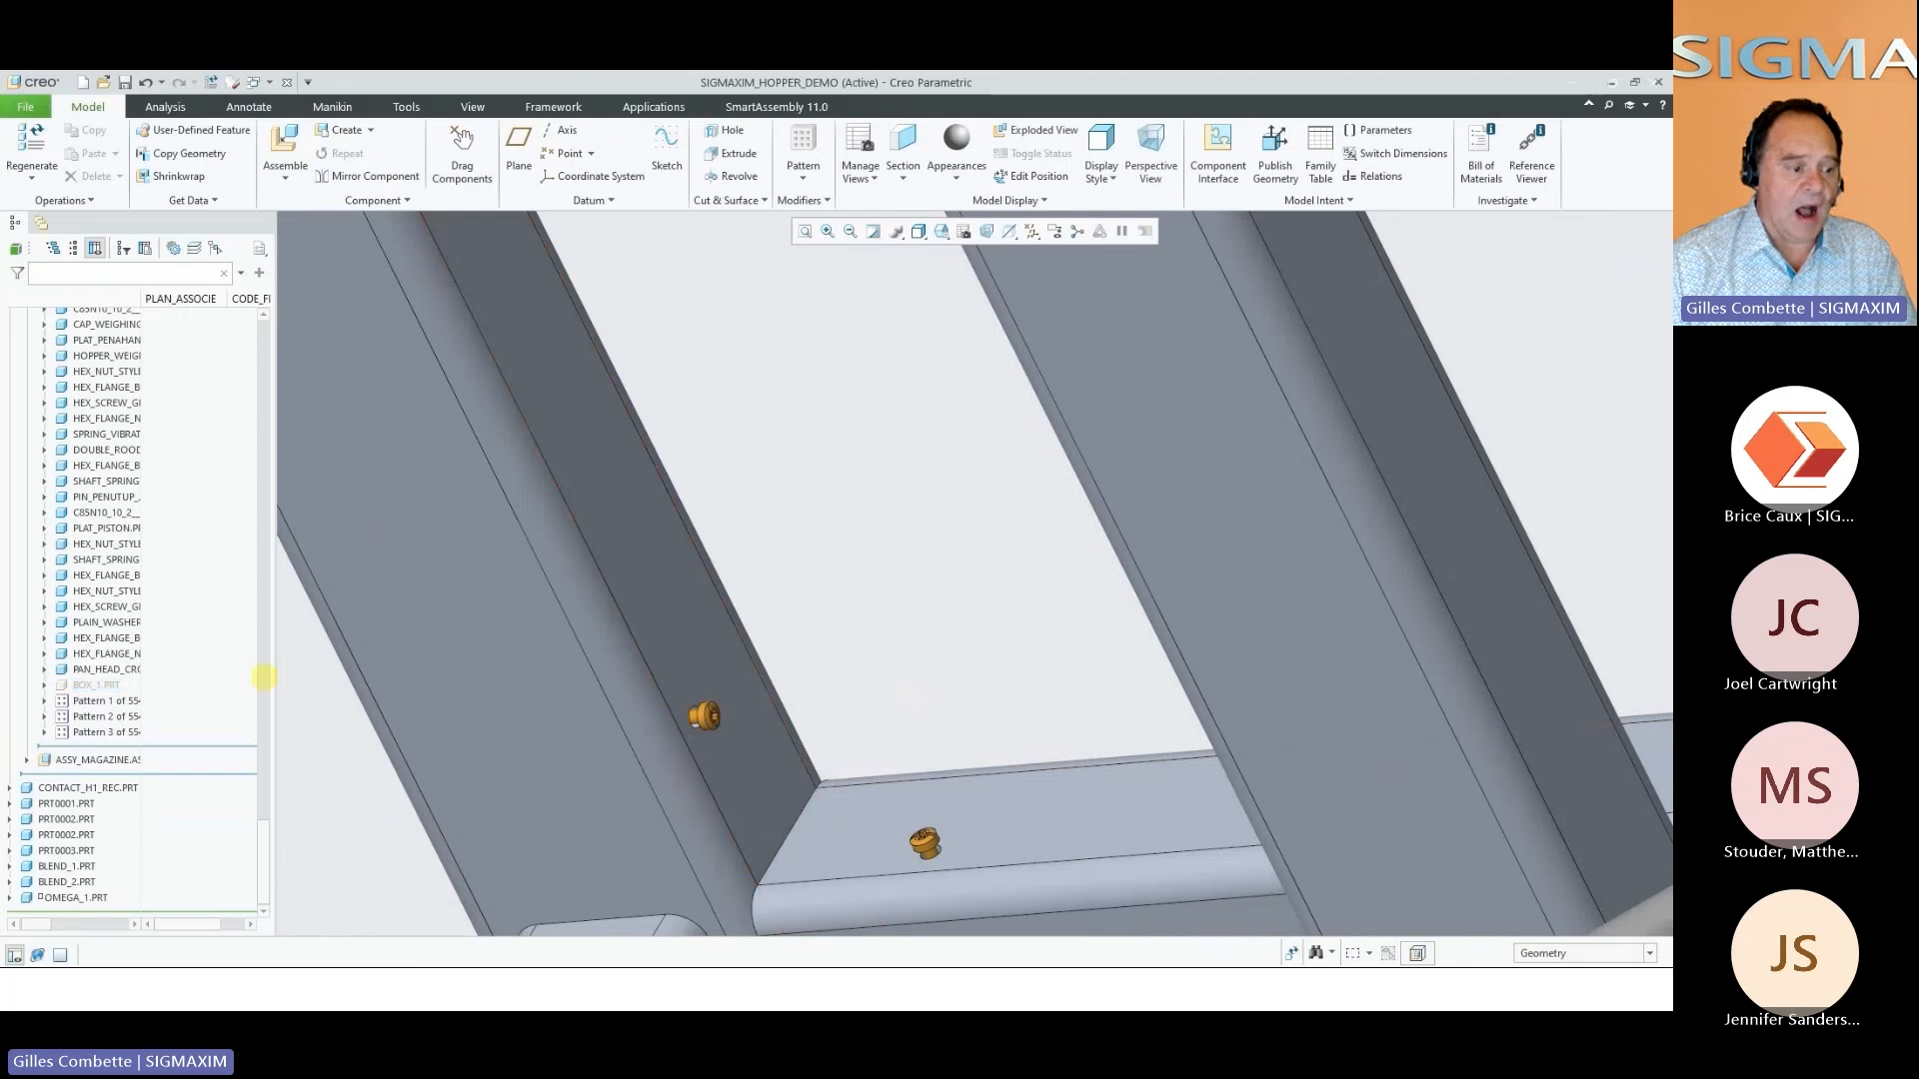
Hide the three hardware patterns of the box panel to inspect the holes in the frame members
left_click(107, 701)
left_click(107, 731, "shift")
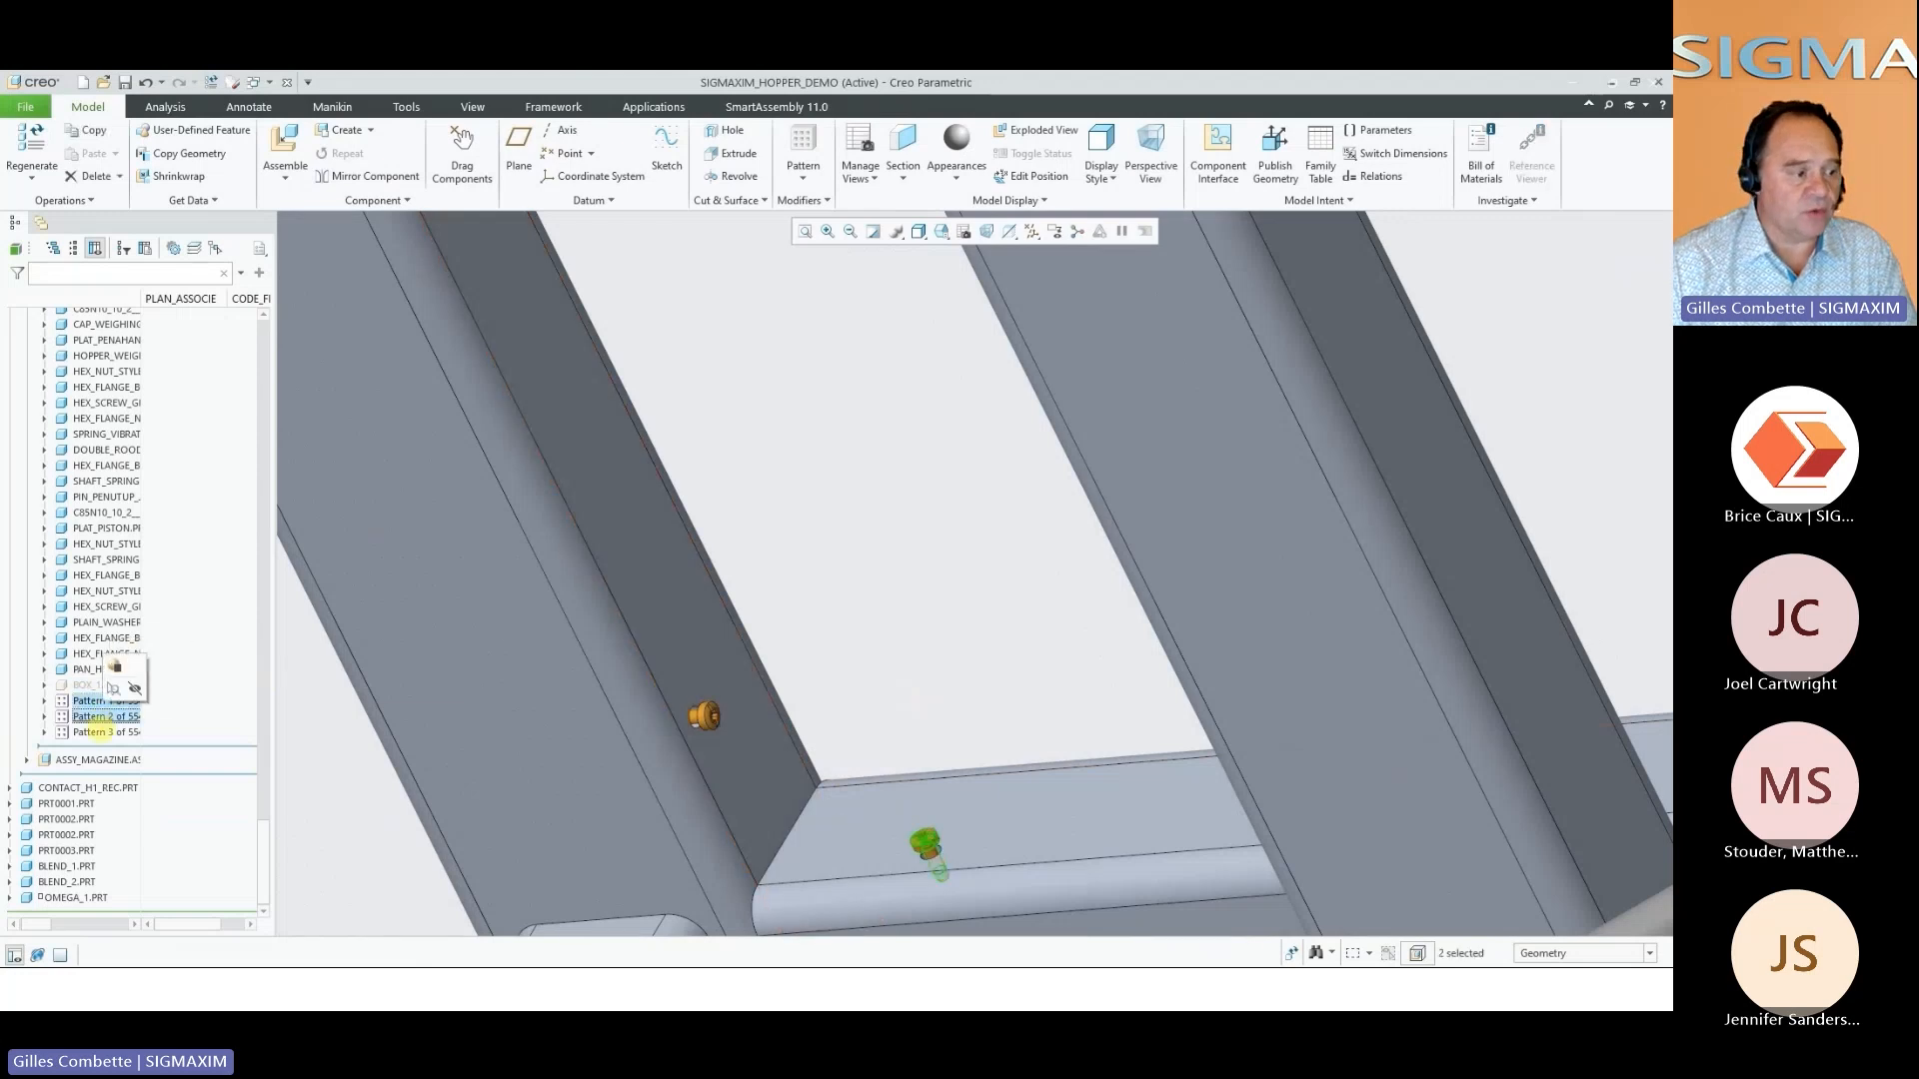
left_click(133, 698)
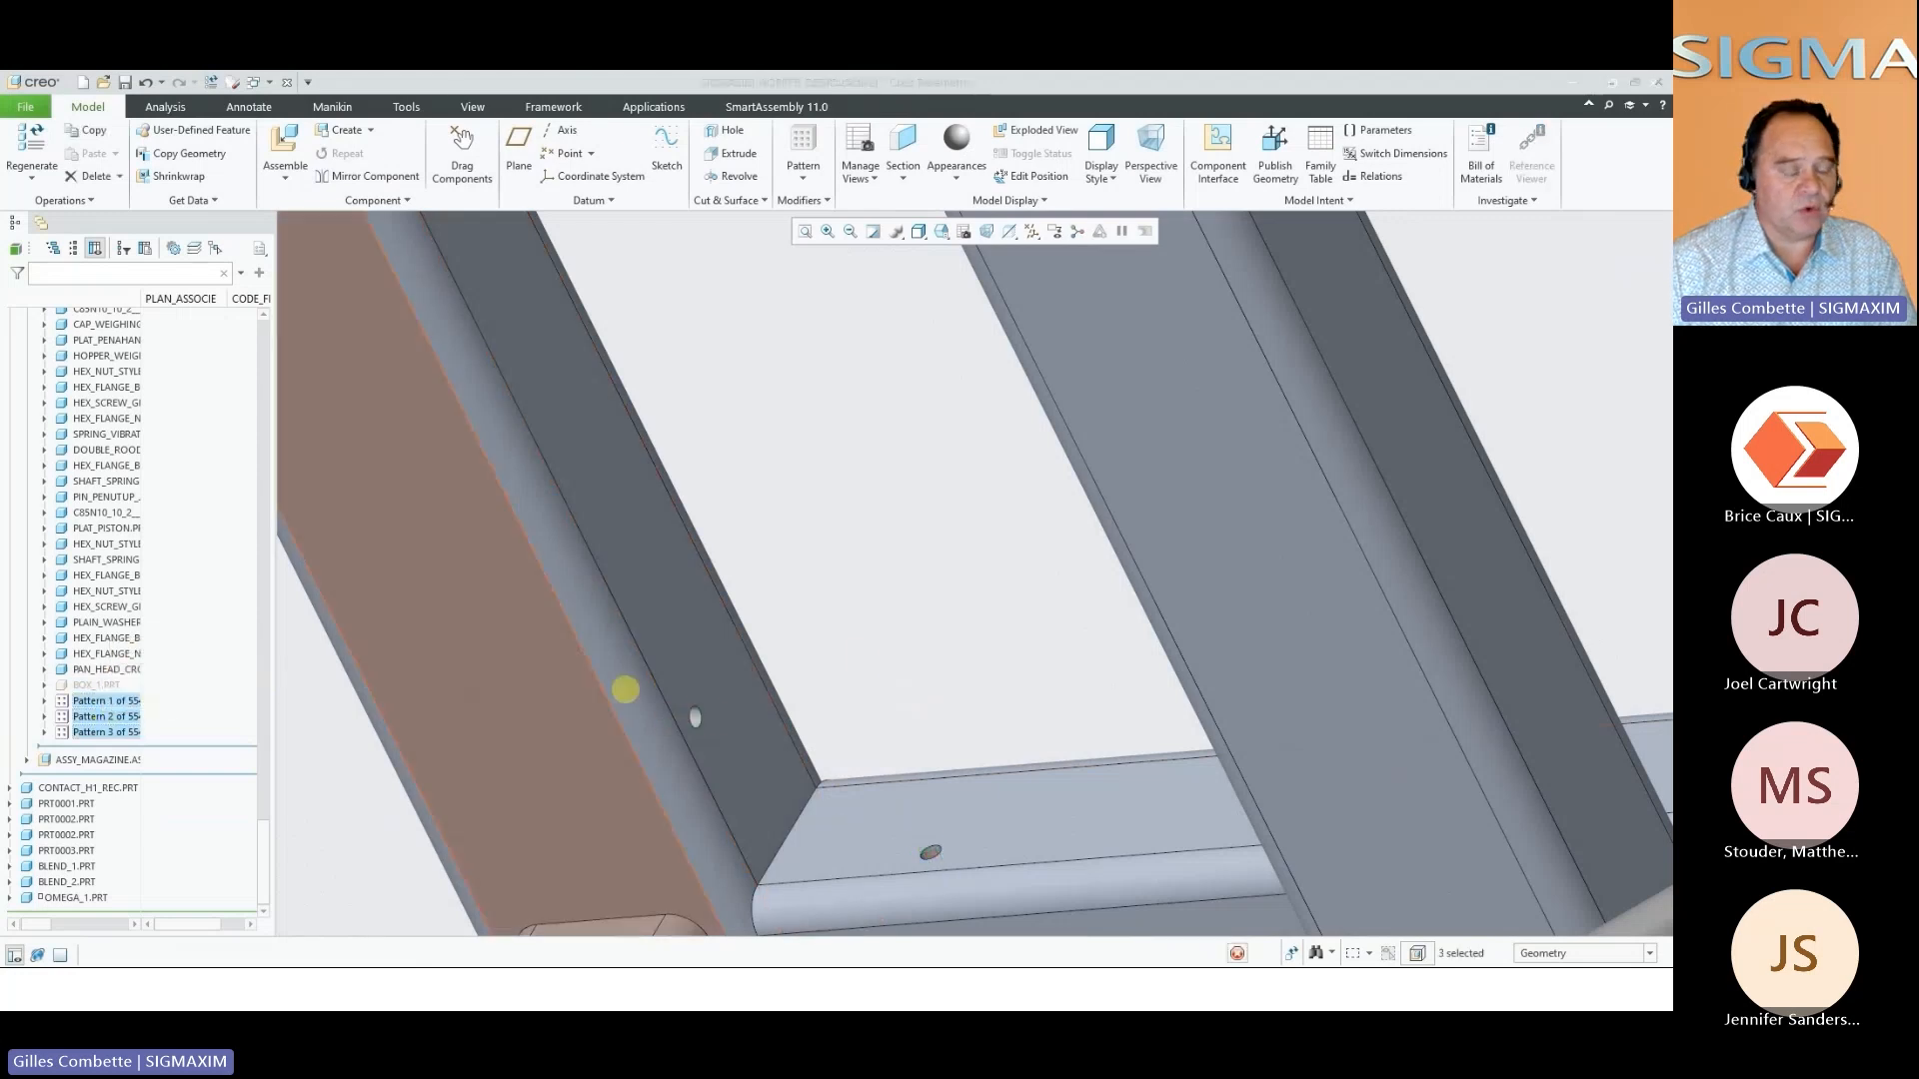
Show the box panel and its three hardware patterns again
left_click(88, 685)
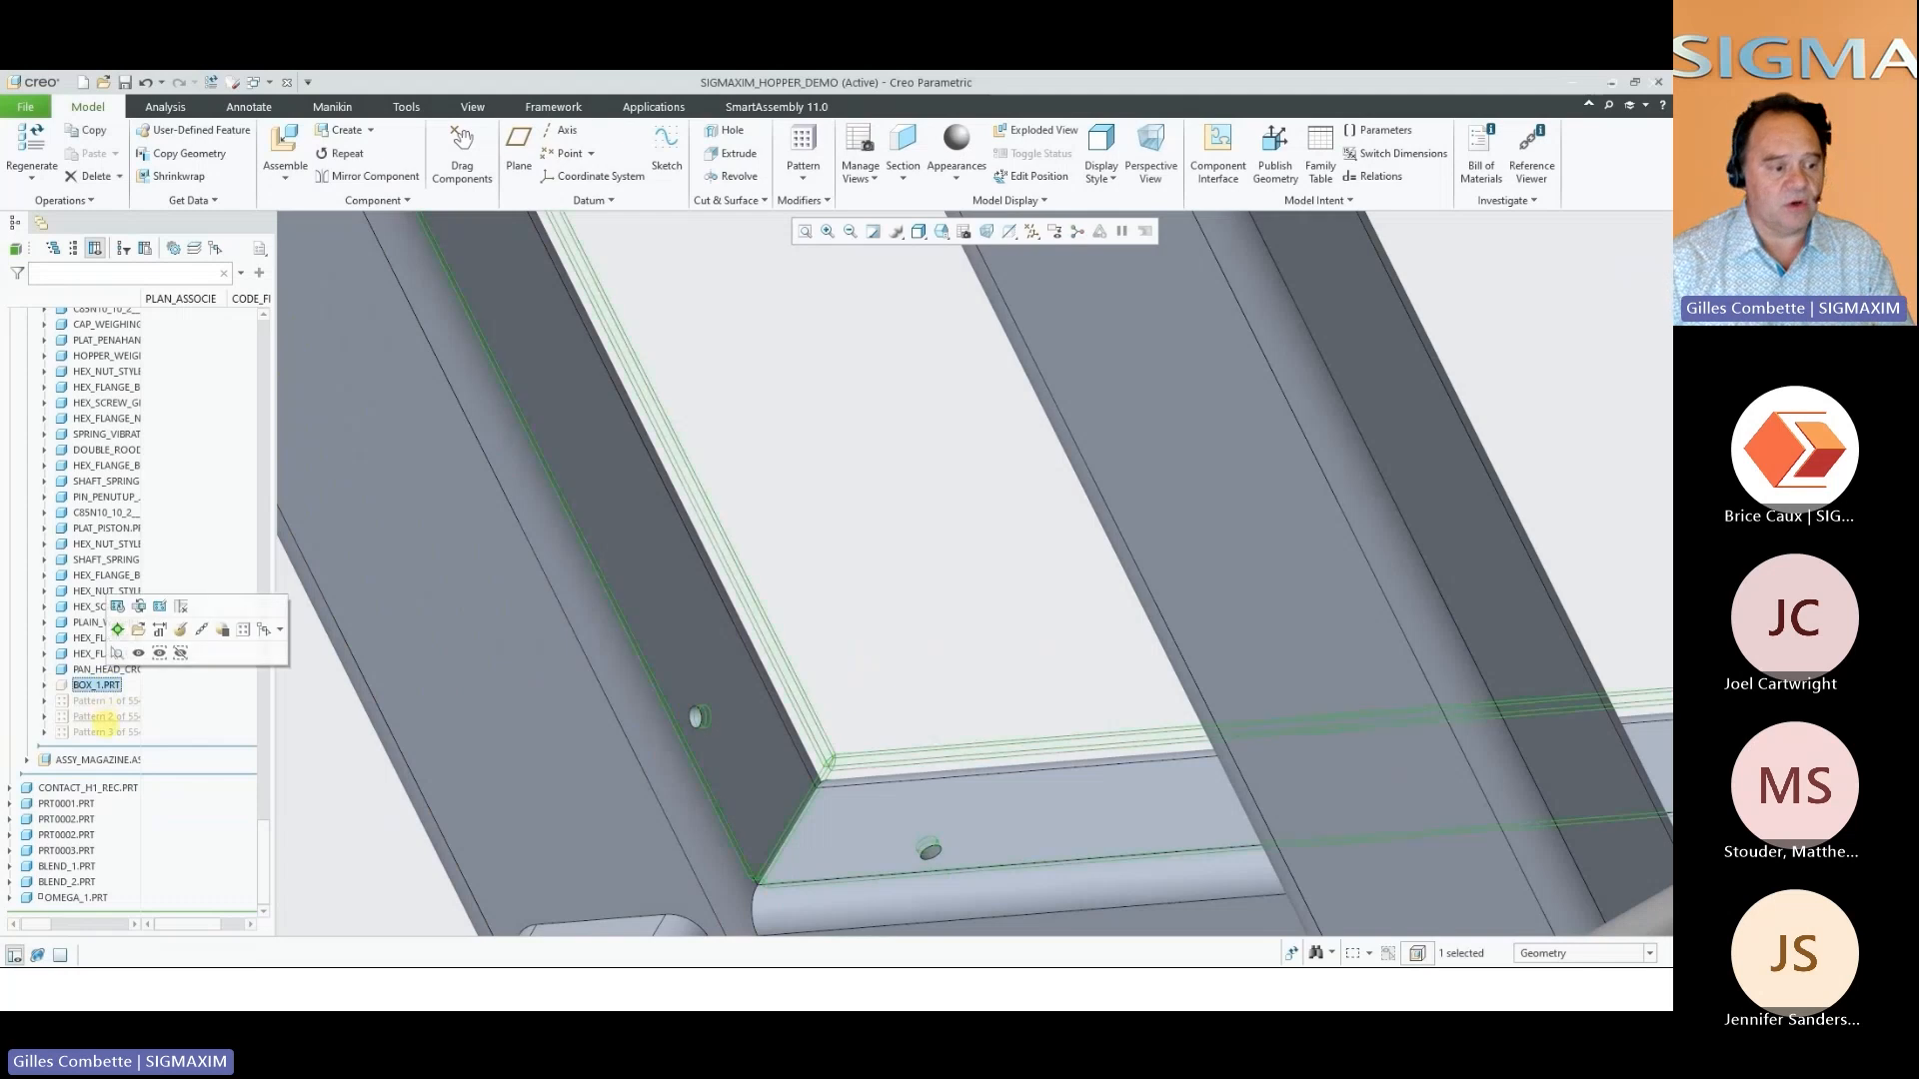
left_click(107, 731, "shift")
left_click(139, 695)
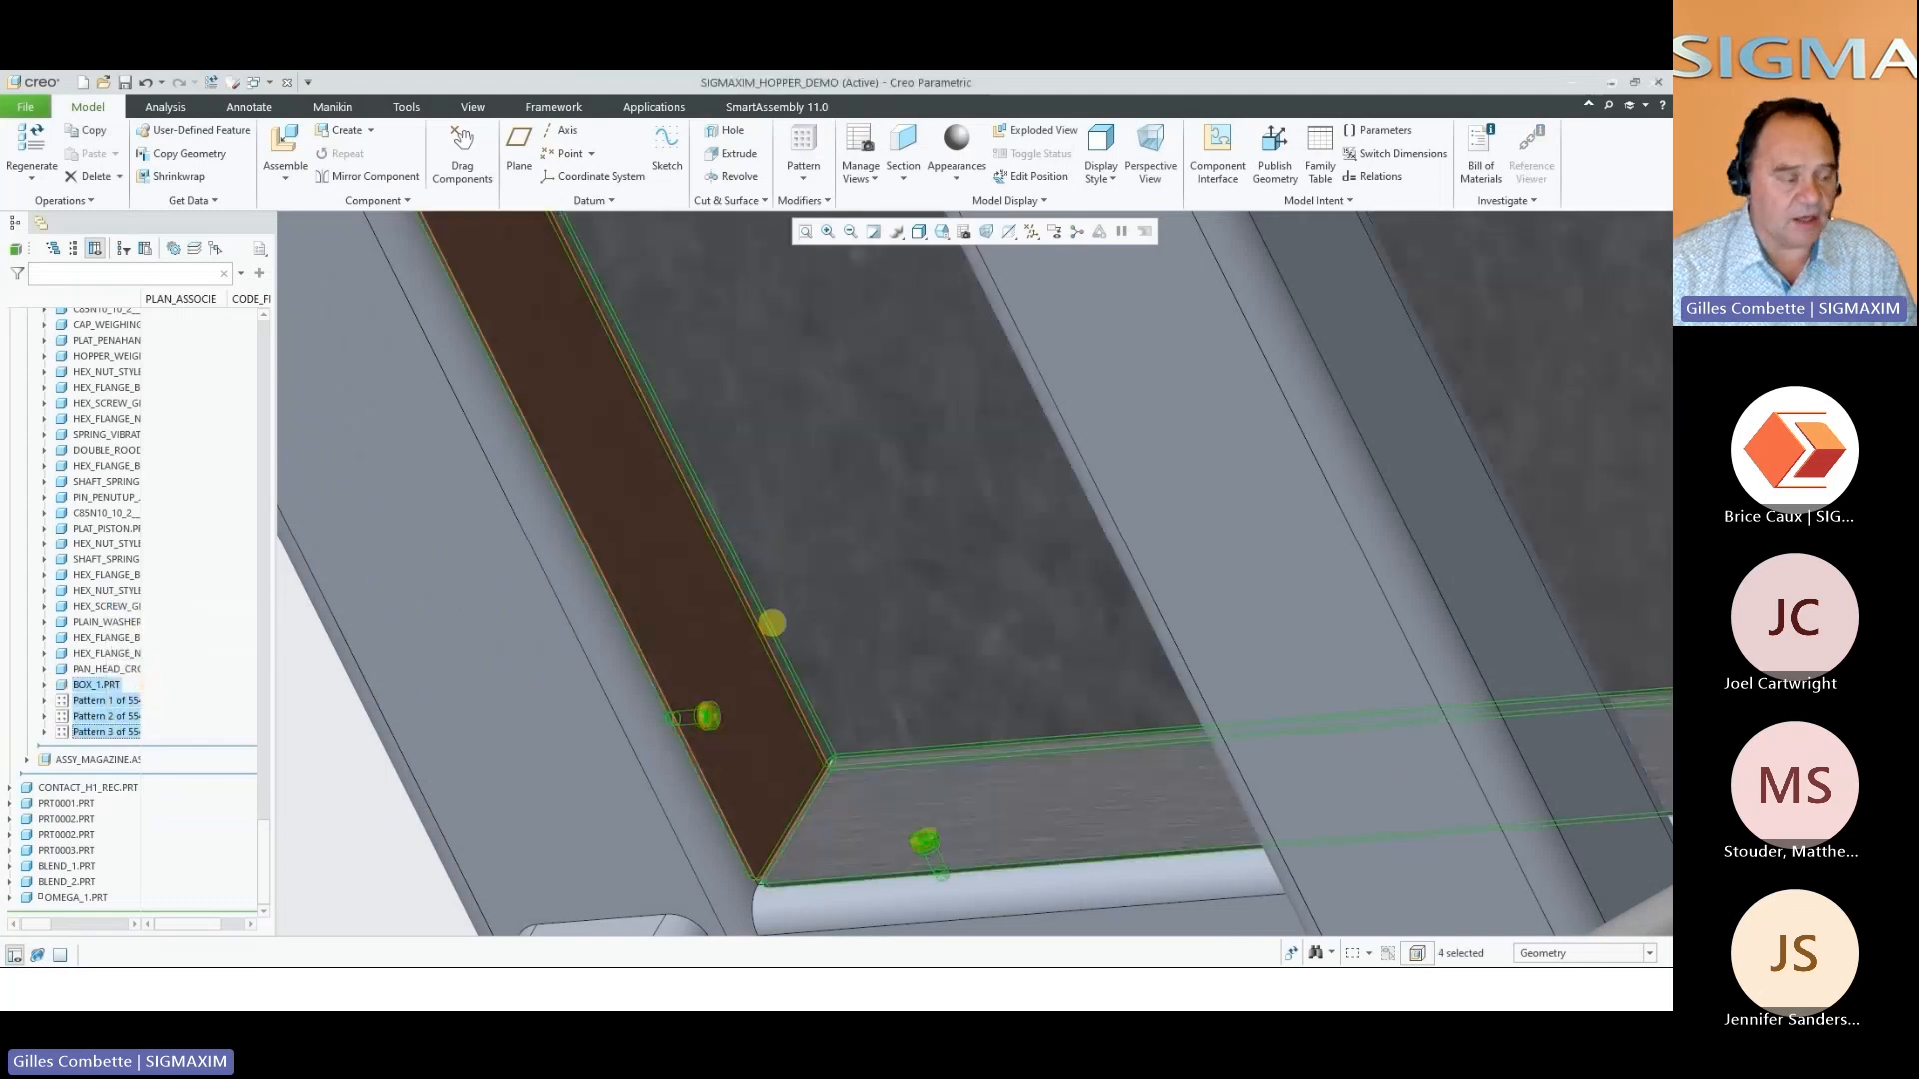
scroll(758, 690, "up", 10)
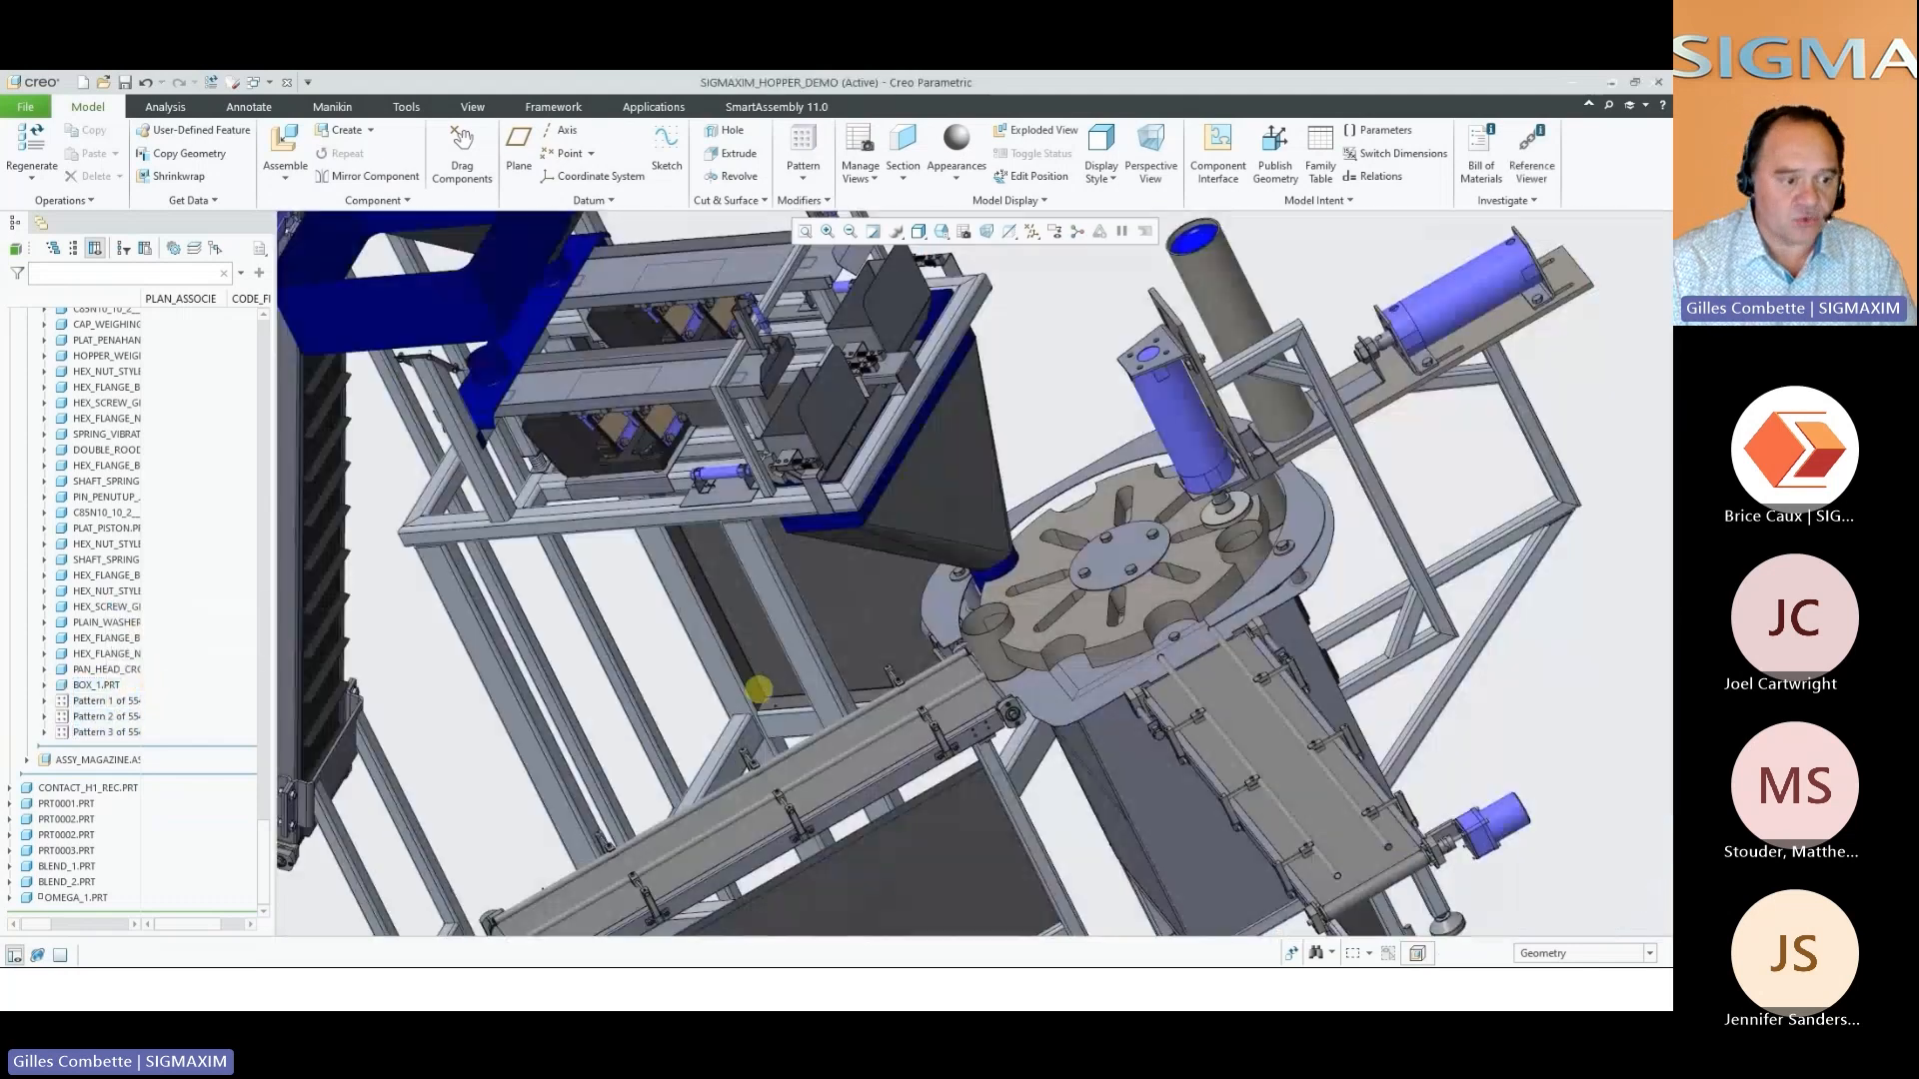
Create three tabs and slots by offset, 20.00 from each end, along the conveyor filler panel's vertical edge nearest the rotary table
middle_click_drag(758, 690, 747, 383)
right_click(756, 413)
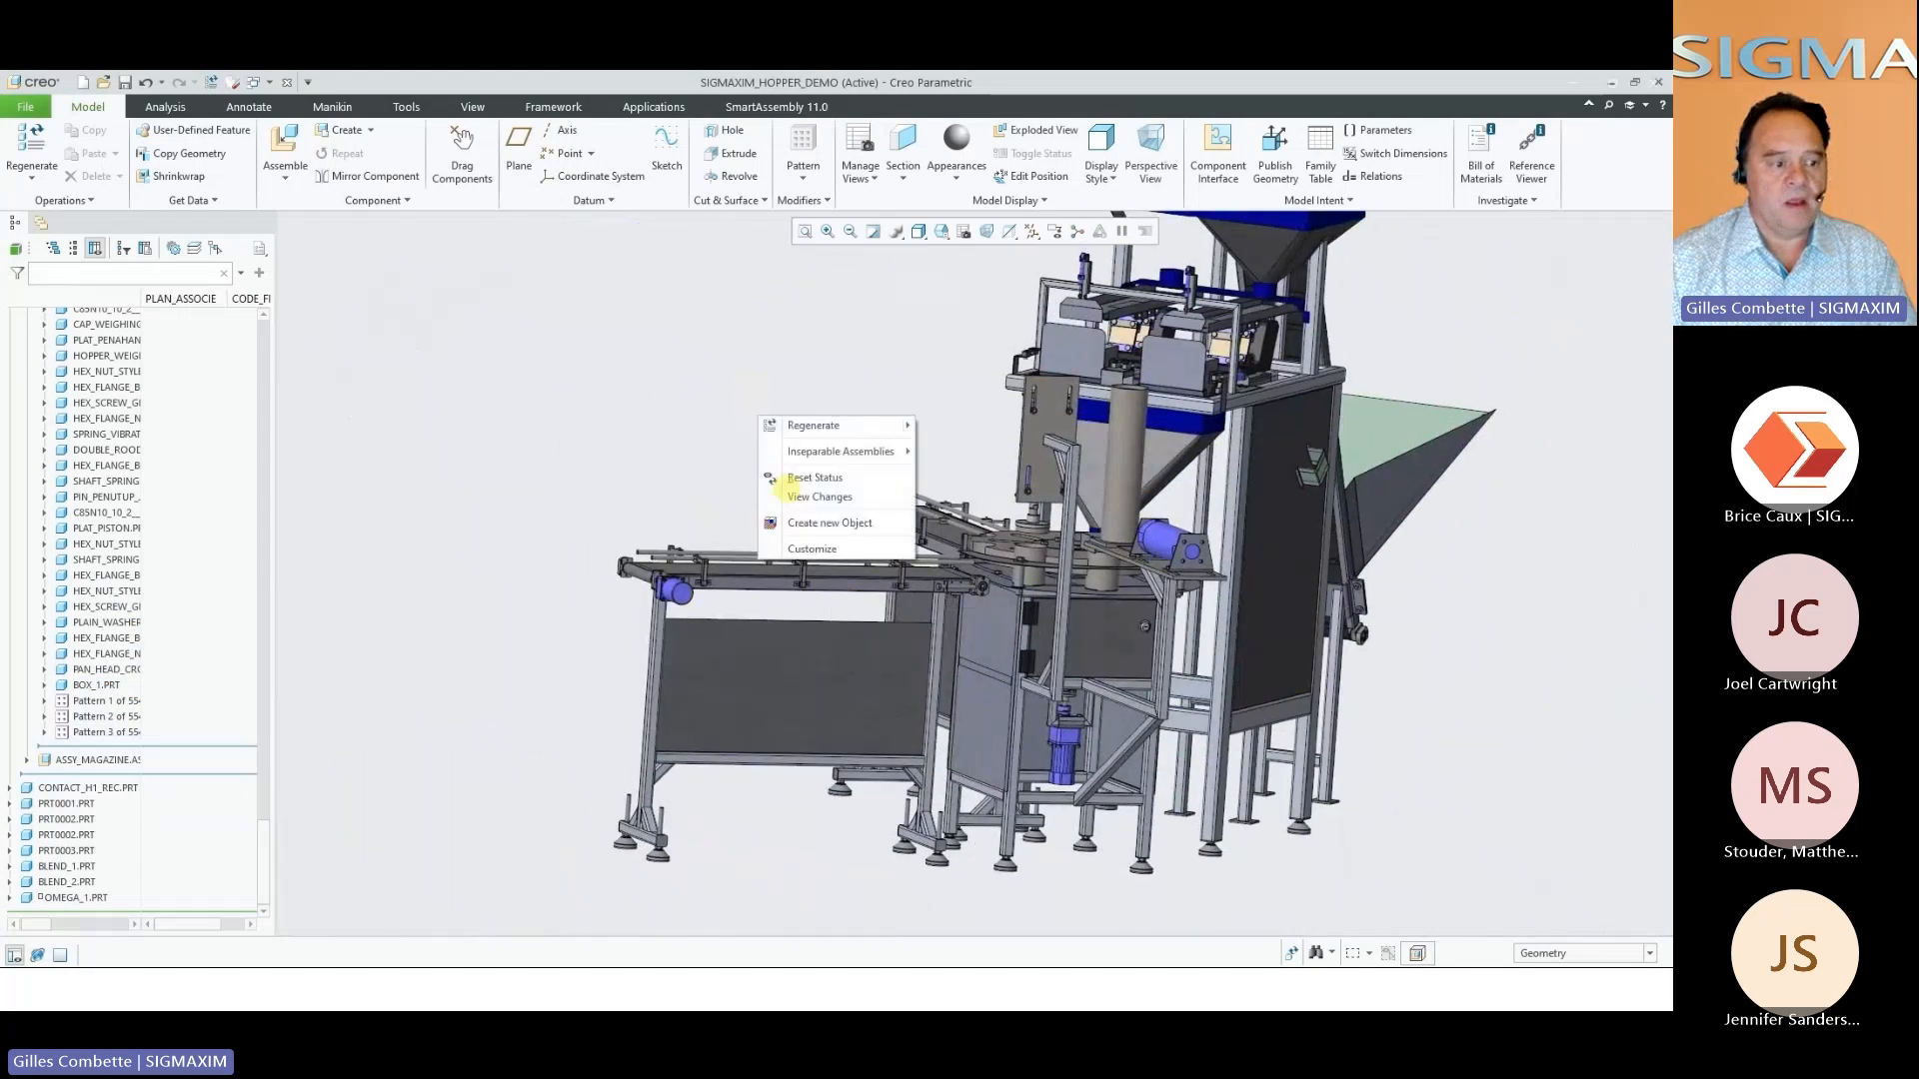
left_click(826, 521)
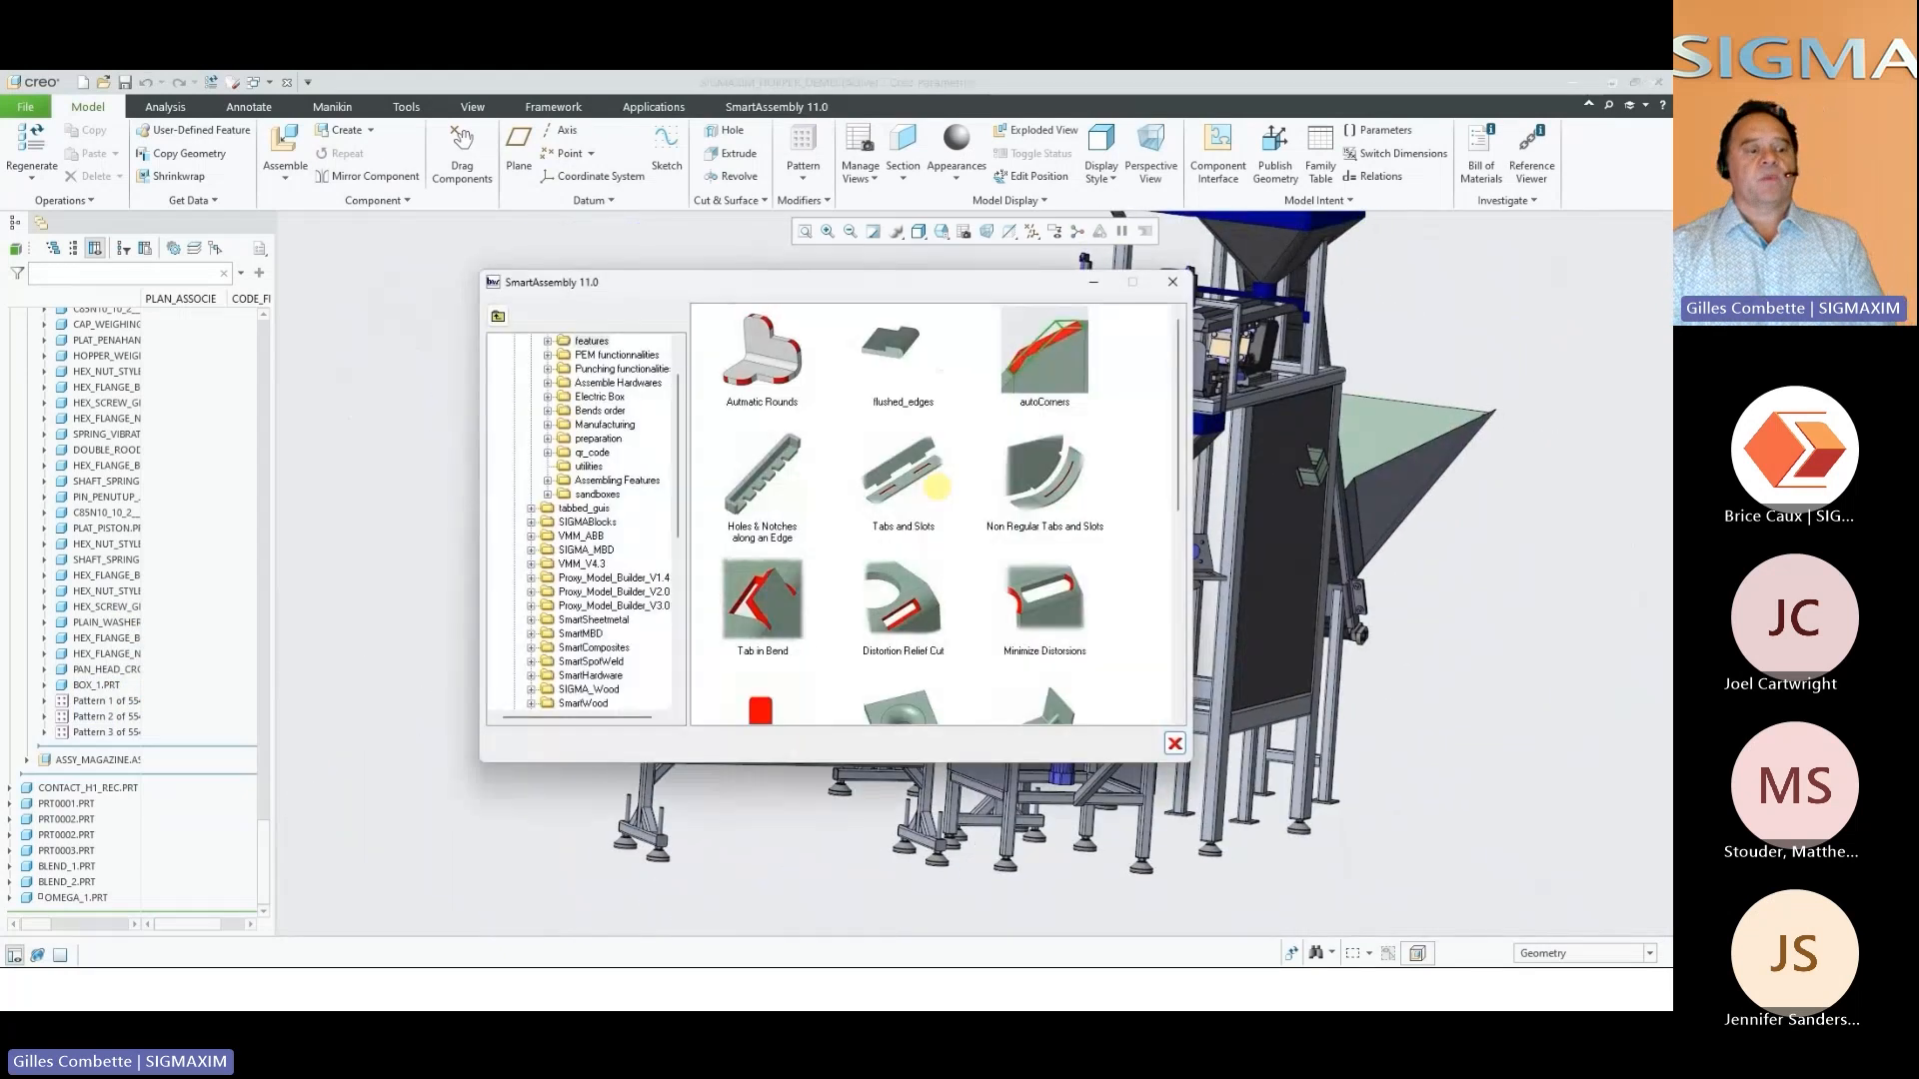
double_click(902, 478)
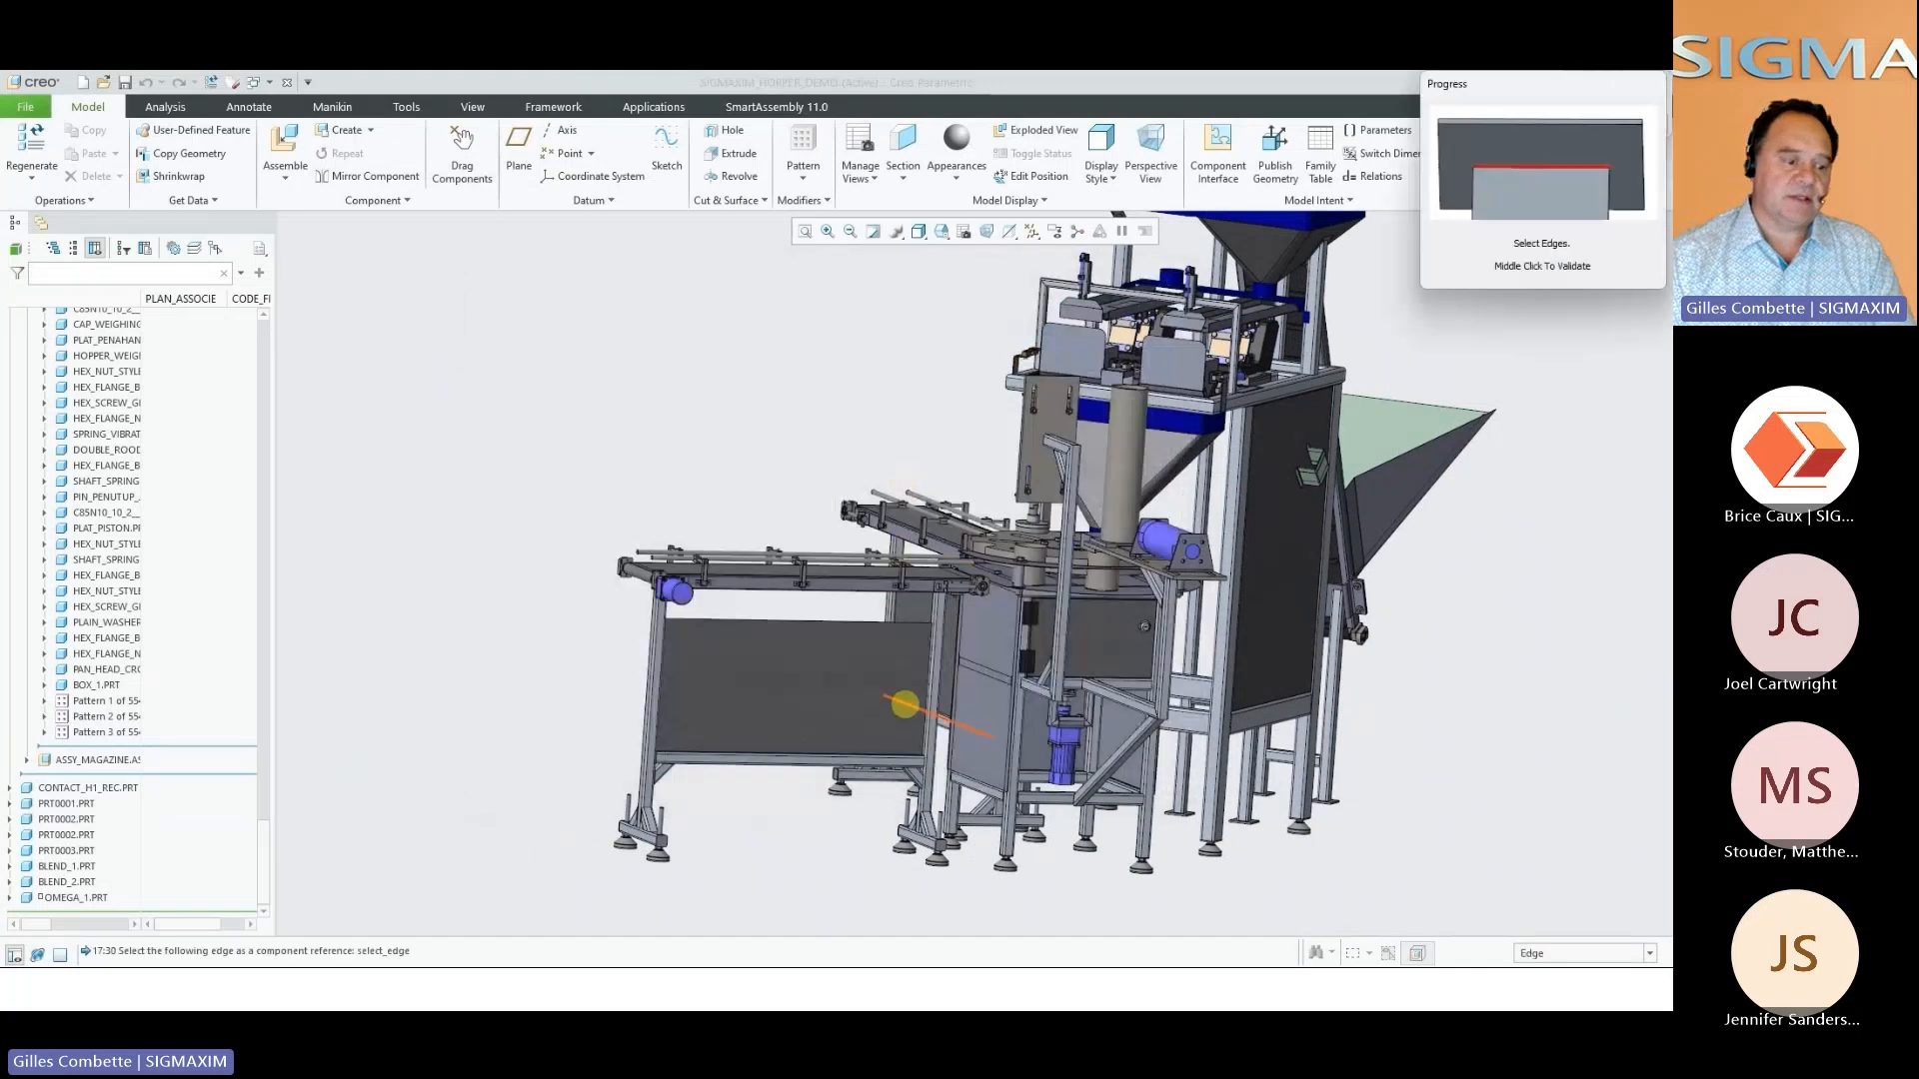
scroll(904, 703, "up", 5)
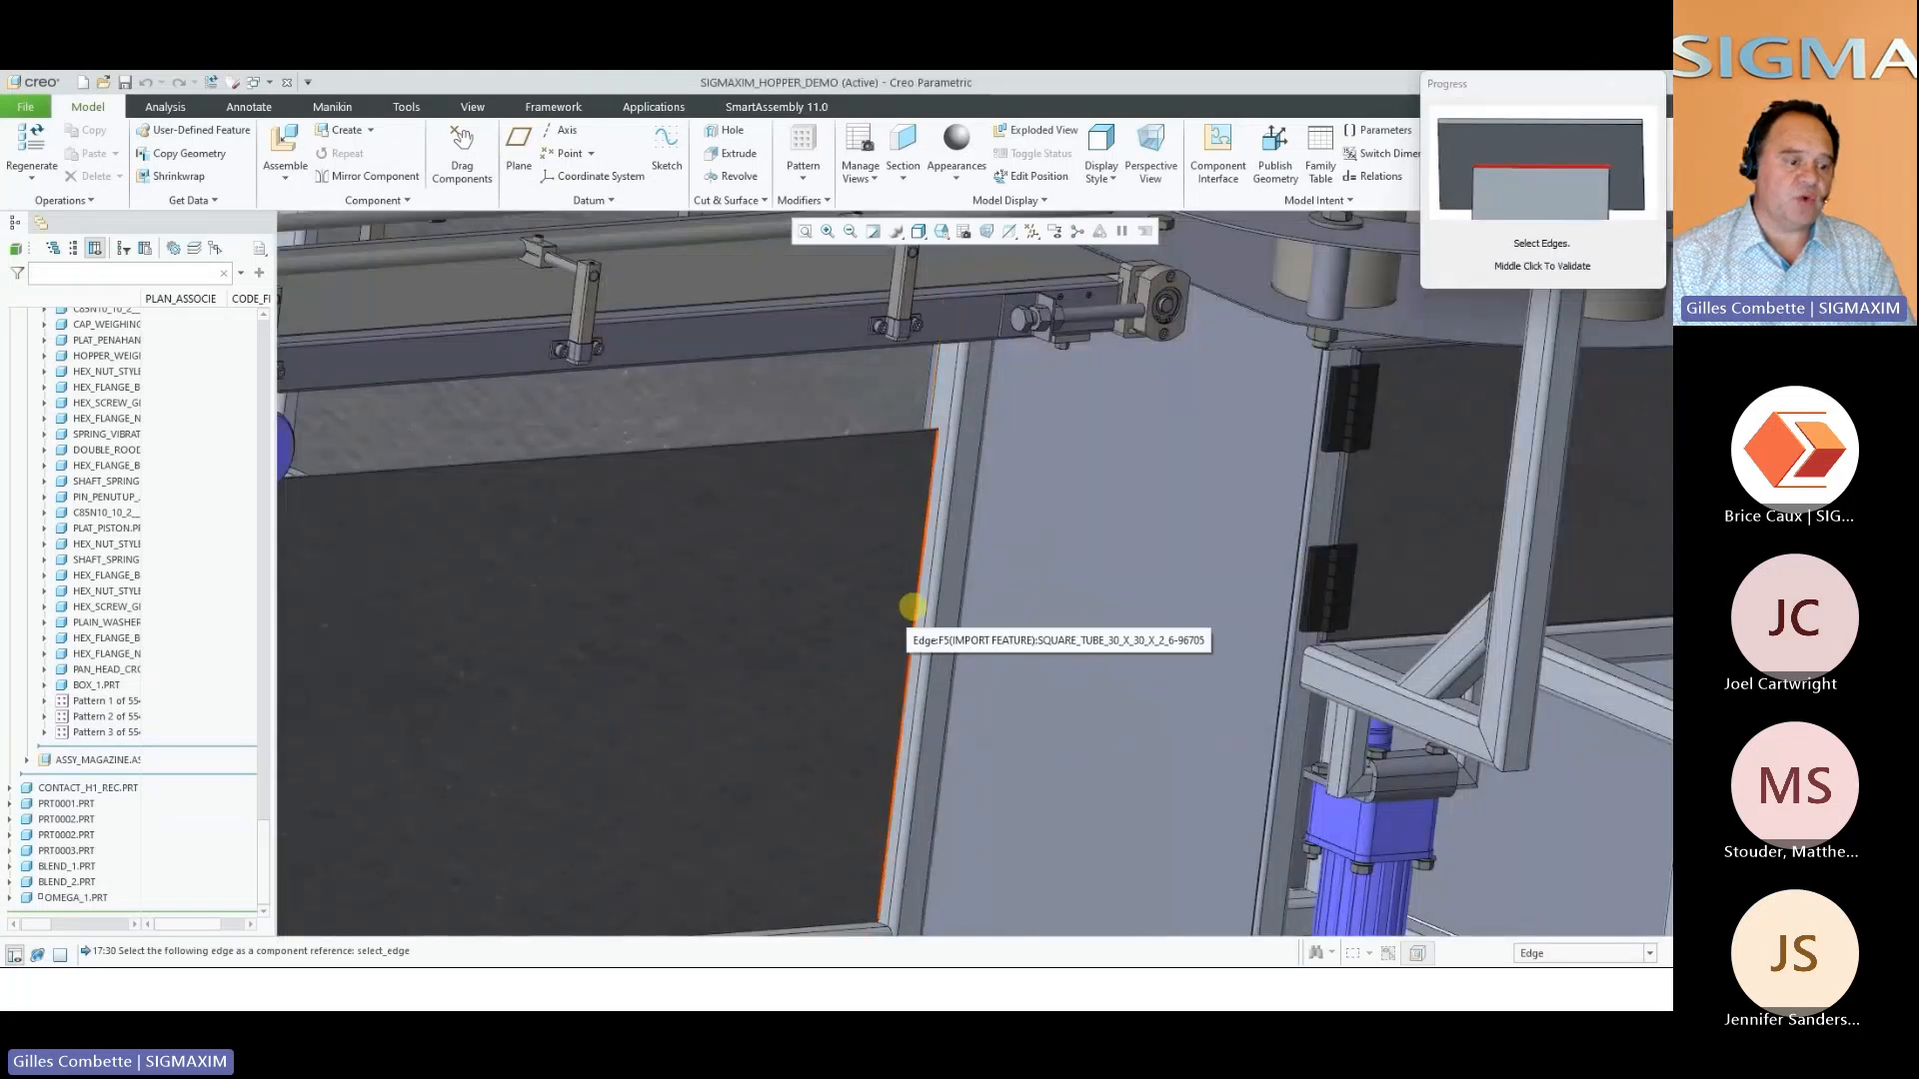
left_click(912, 607)
middle_click(911, 607)
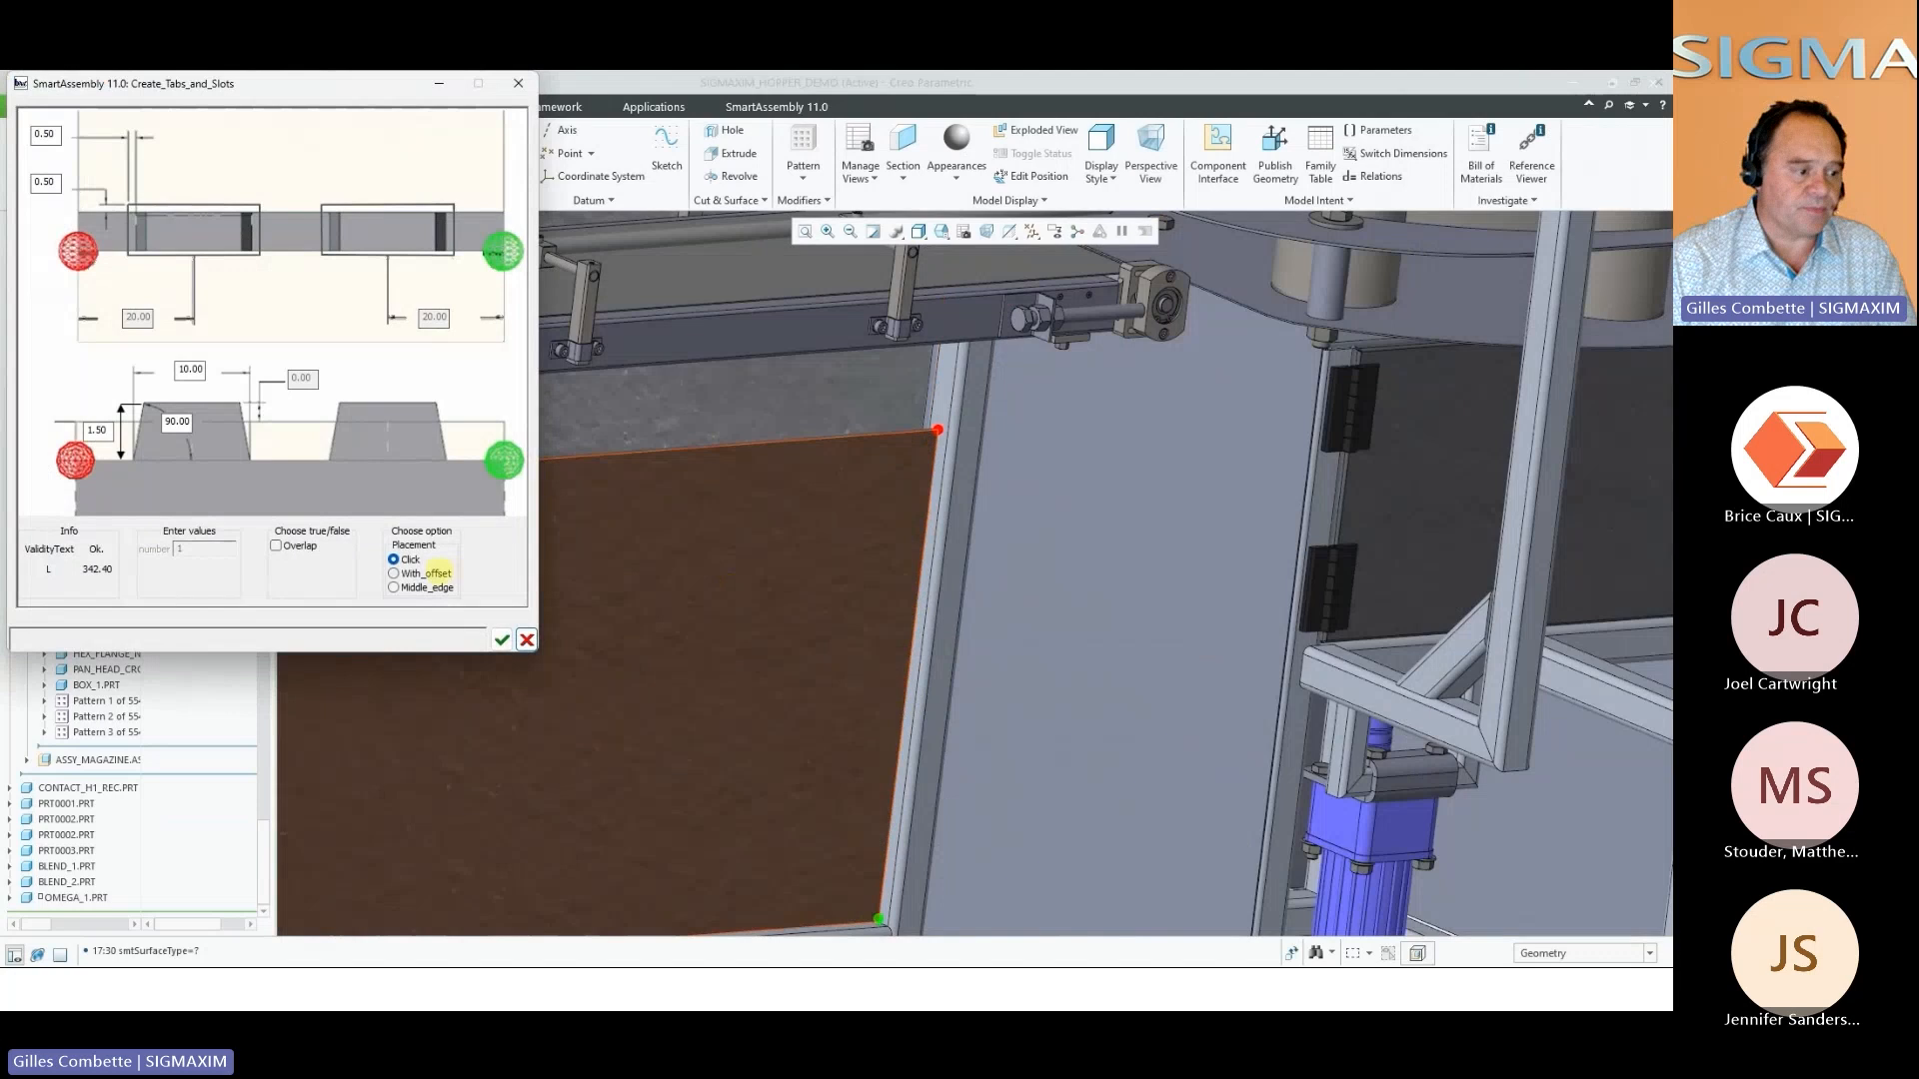
left_click(438, 572)
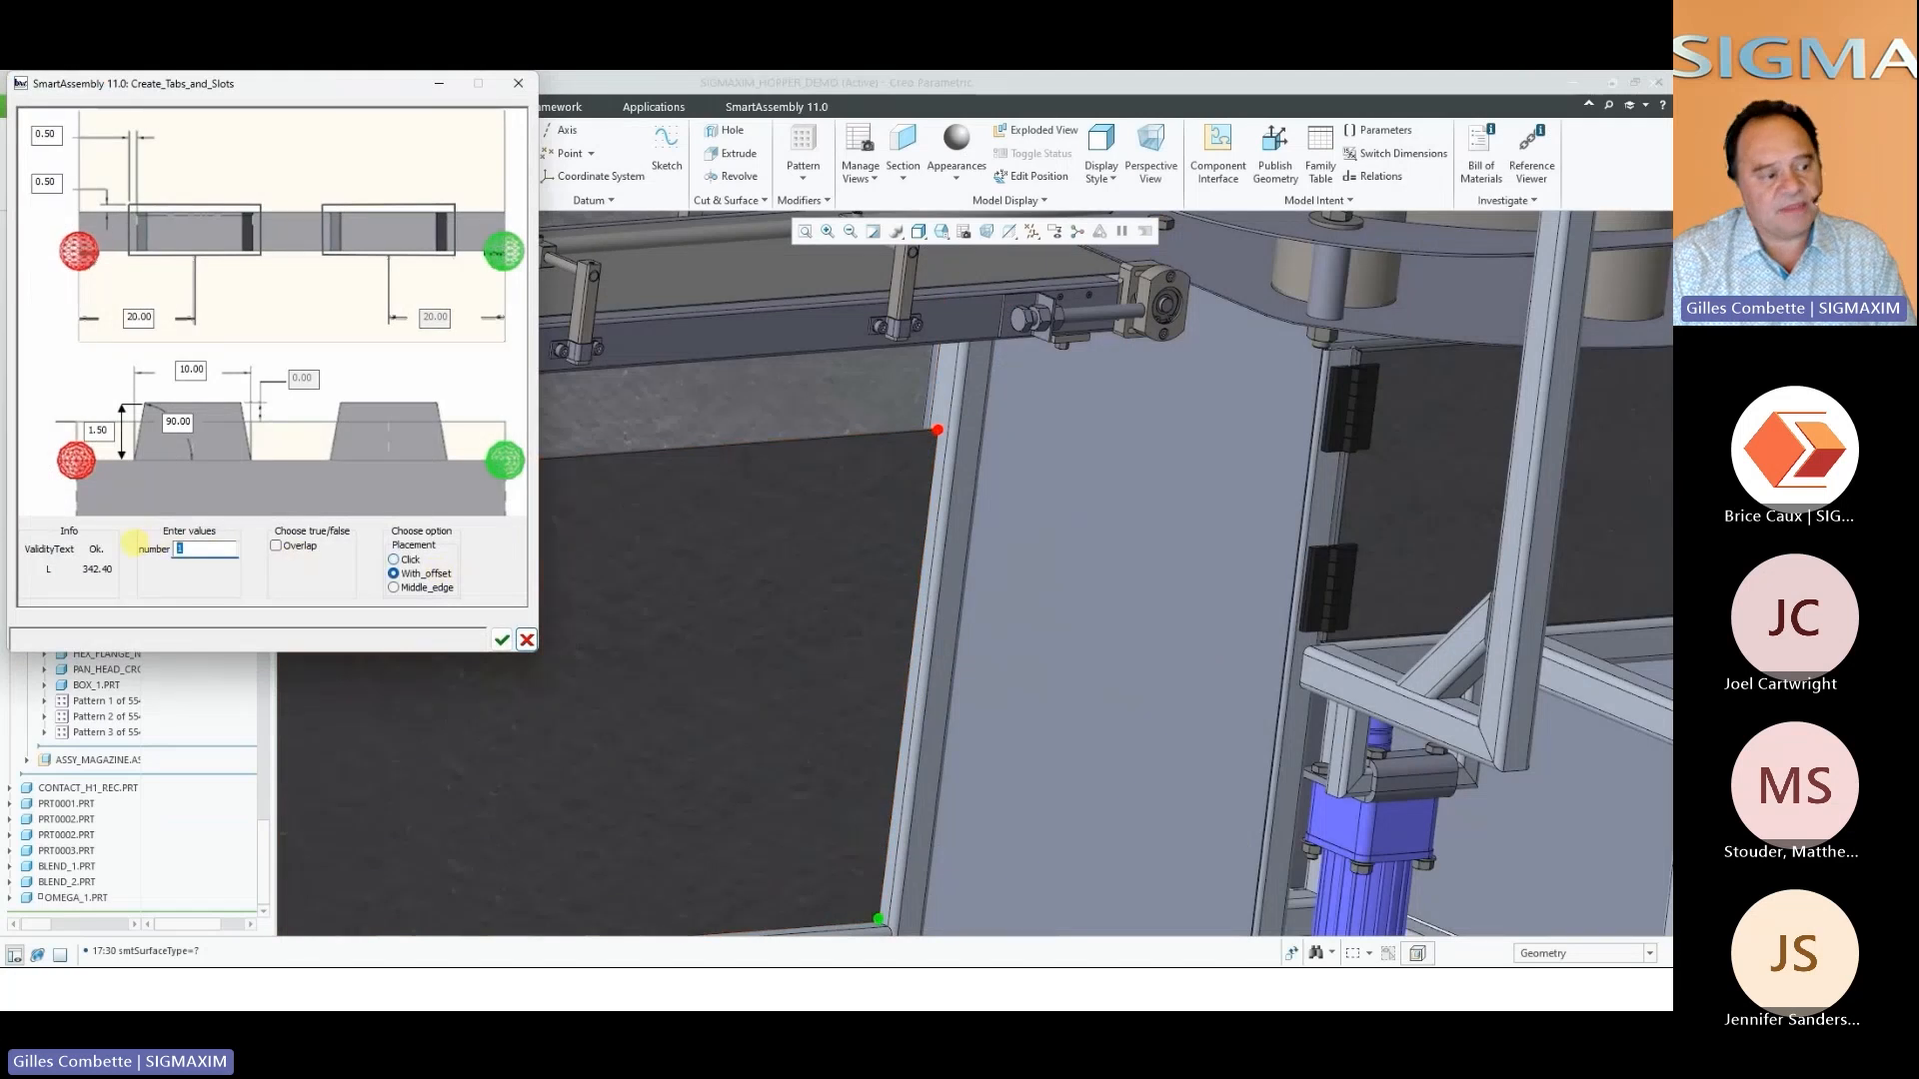
left_click(501, 639)
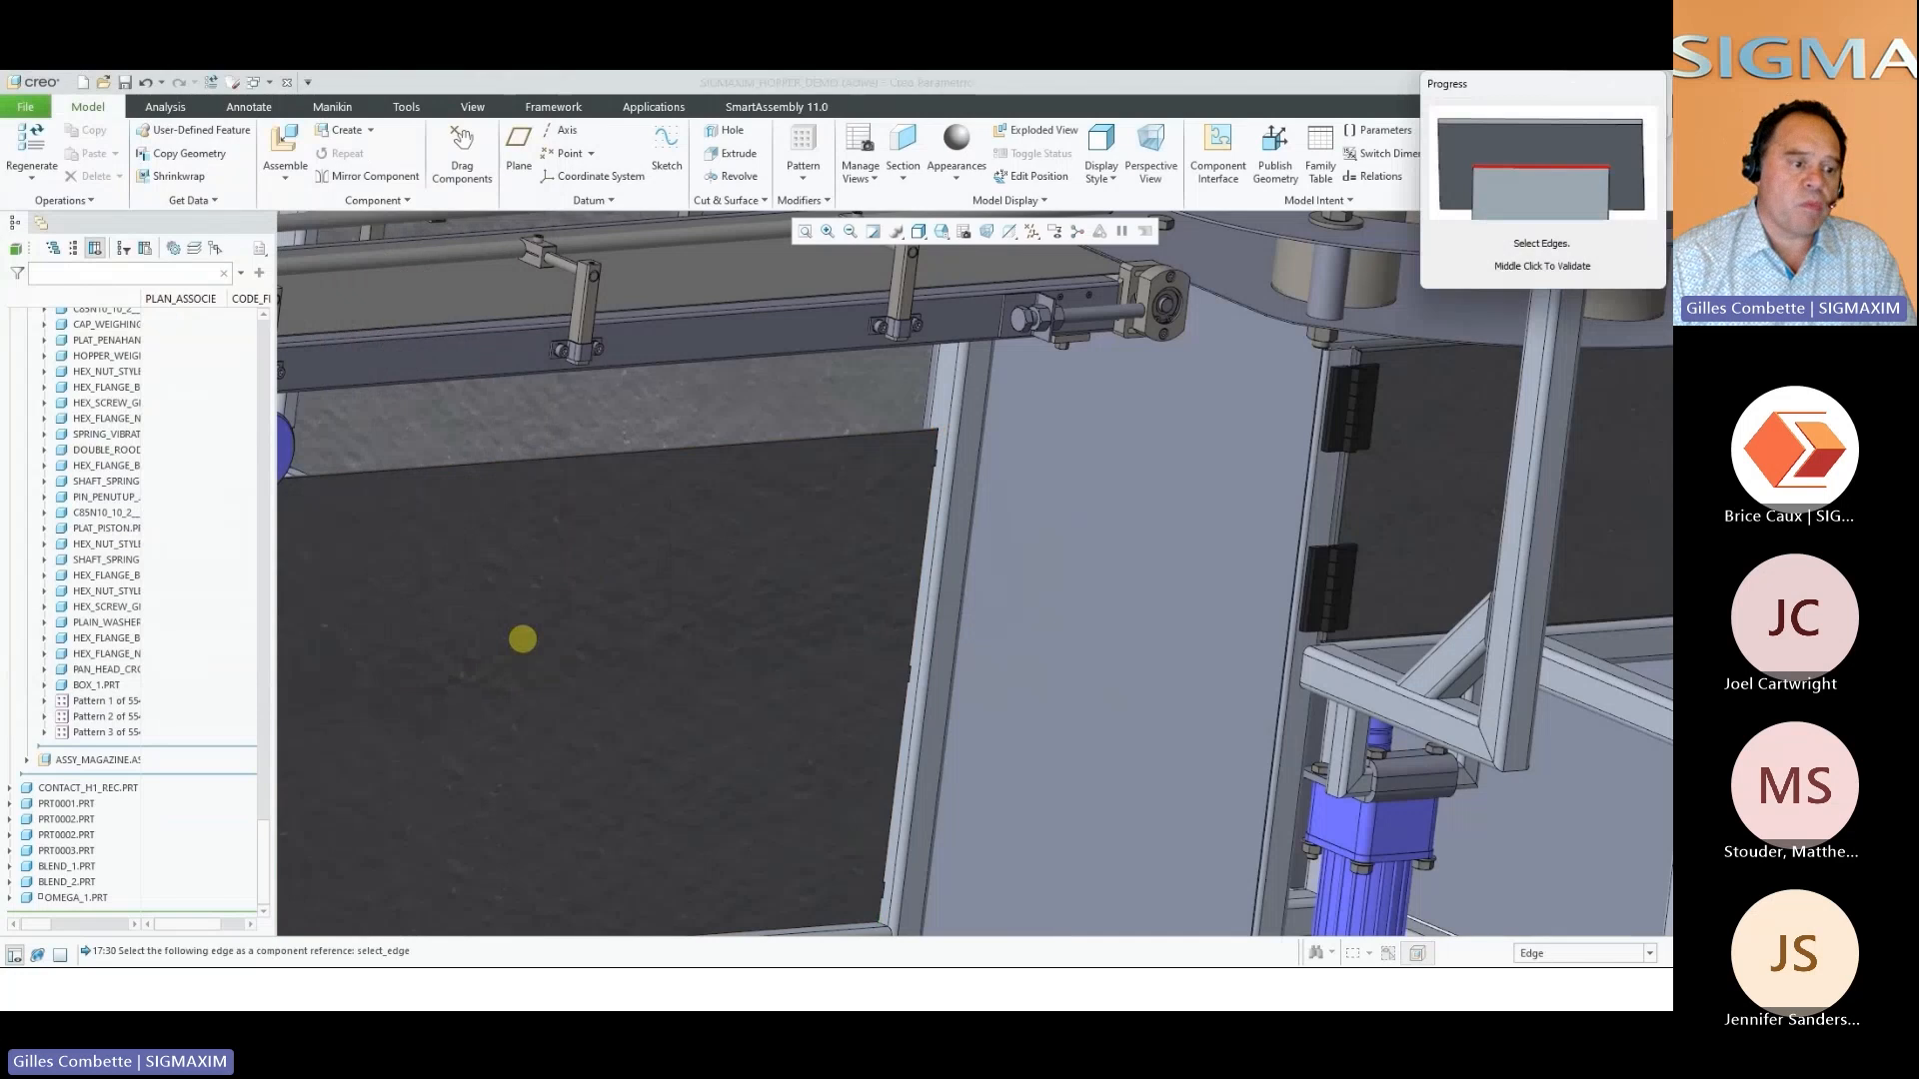
Create three tabs and slots along the filler panel's opposite vertical edge, keeping the 20.00 end offsets and 10.00 tab width
middle_click_drag(730, 767, 1014, 614)
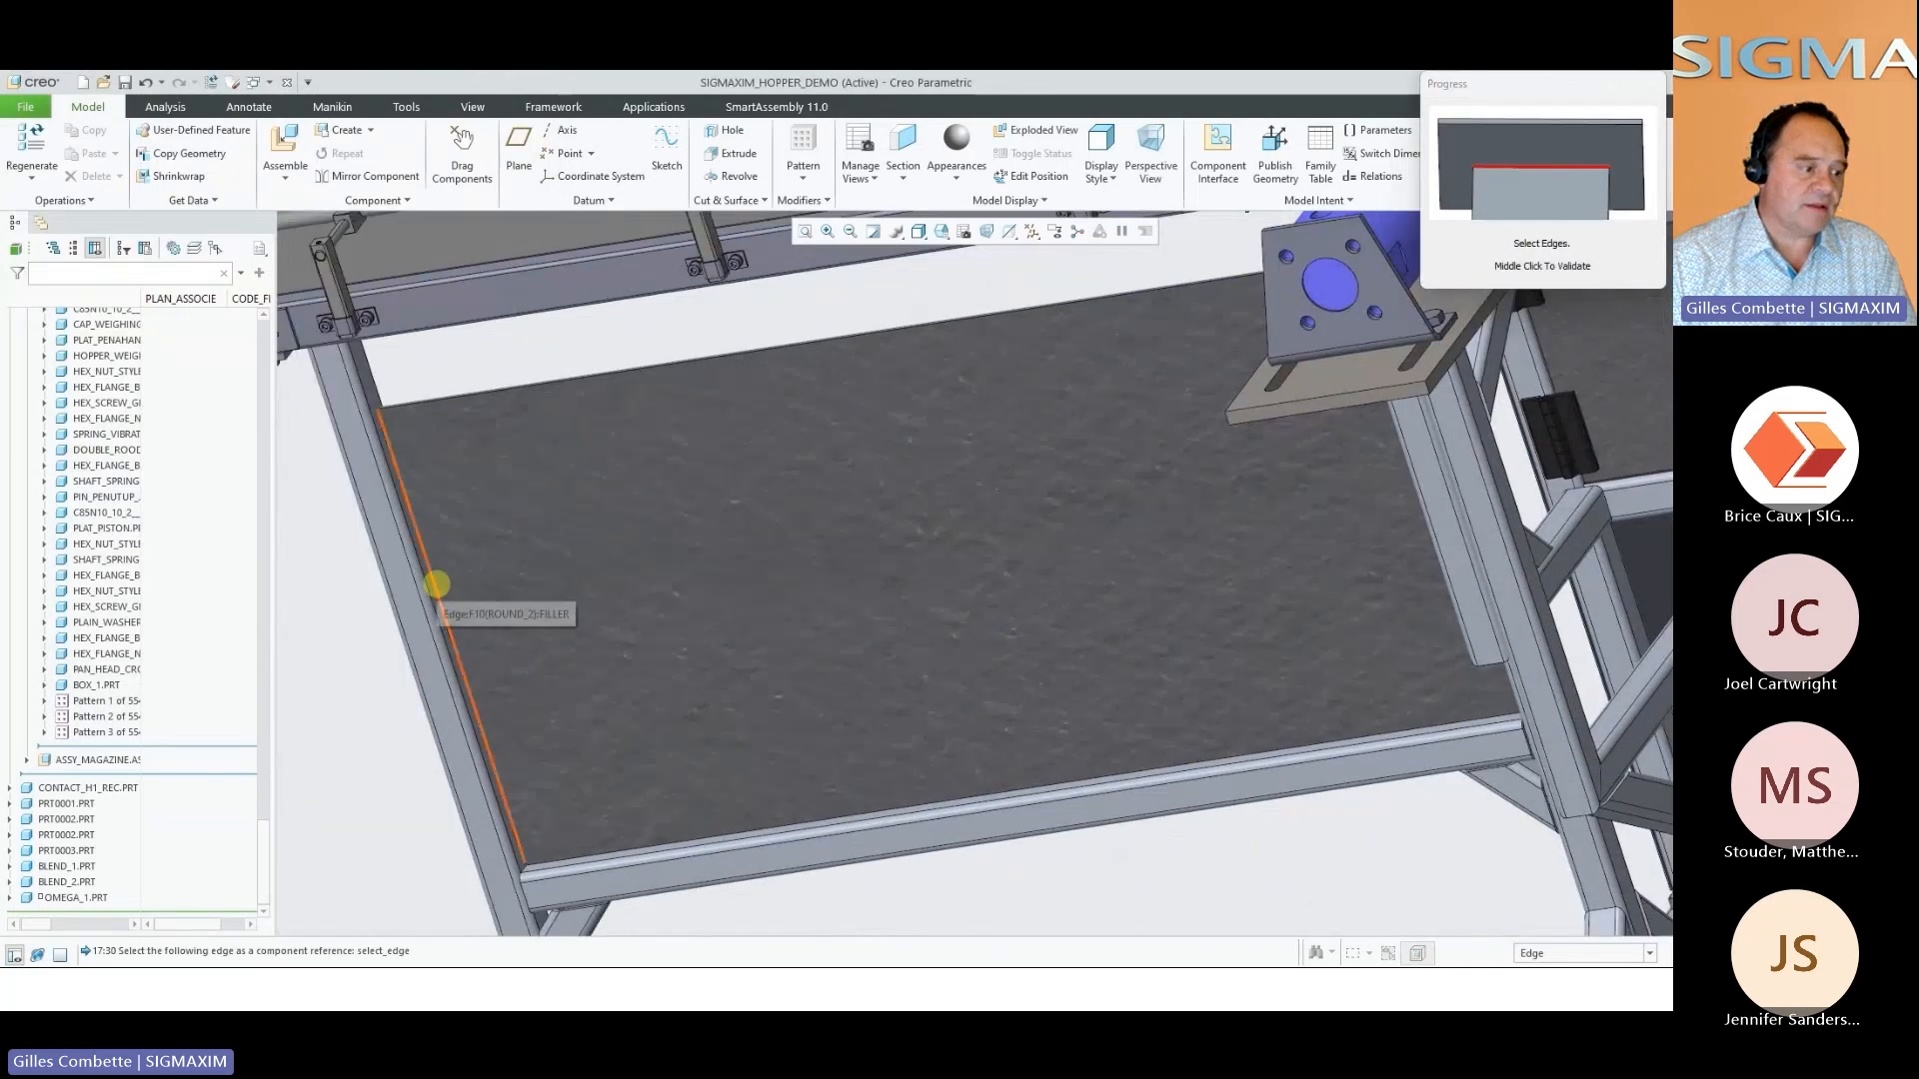
left_click(435, 587)
middle_click(470, 588)
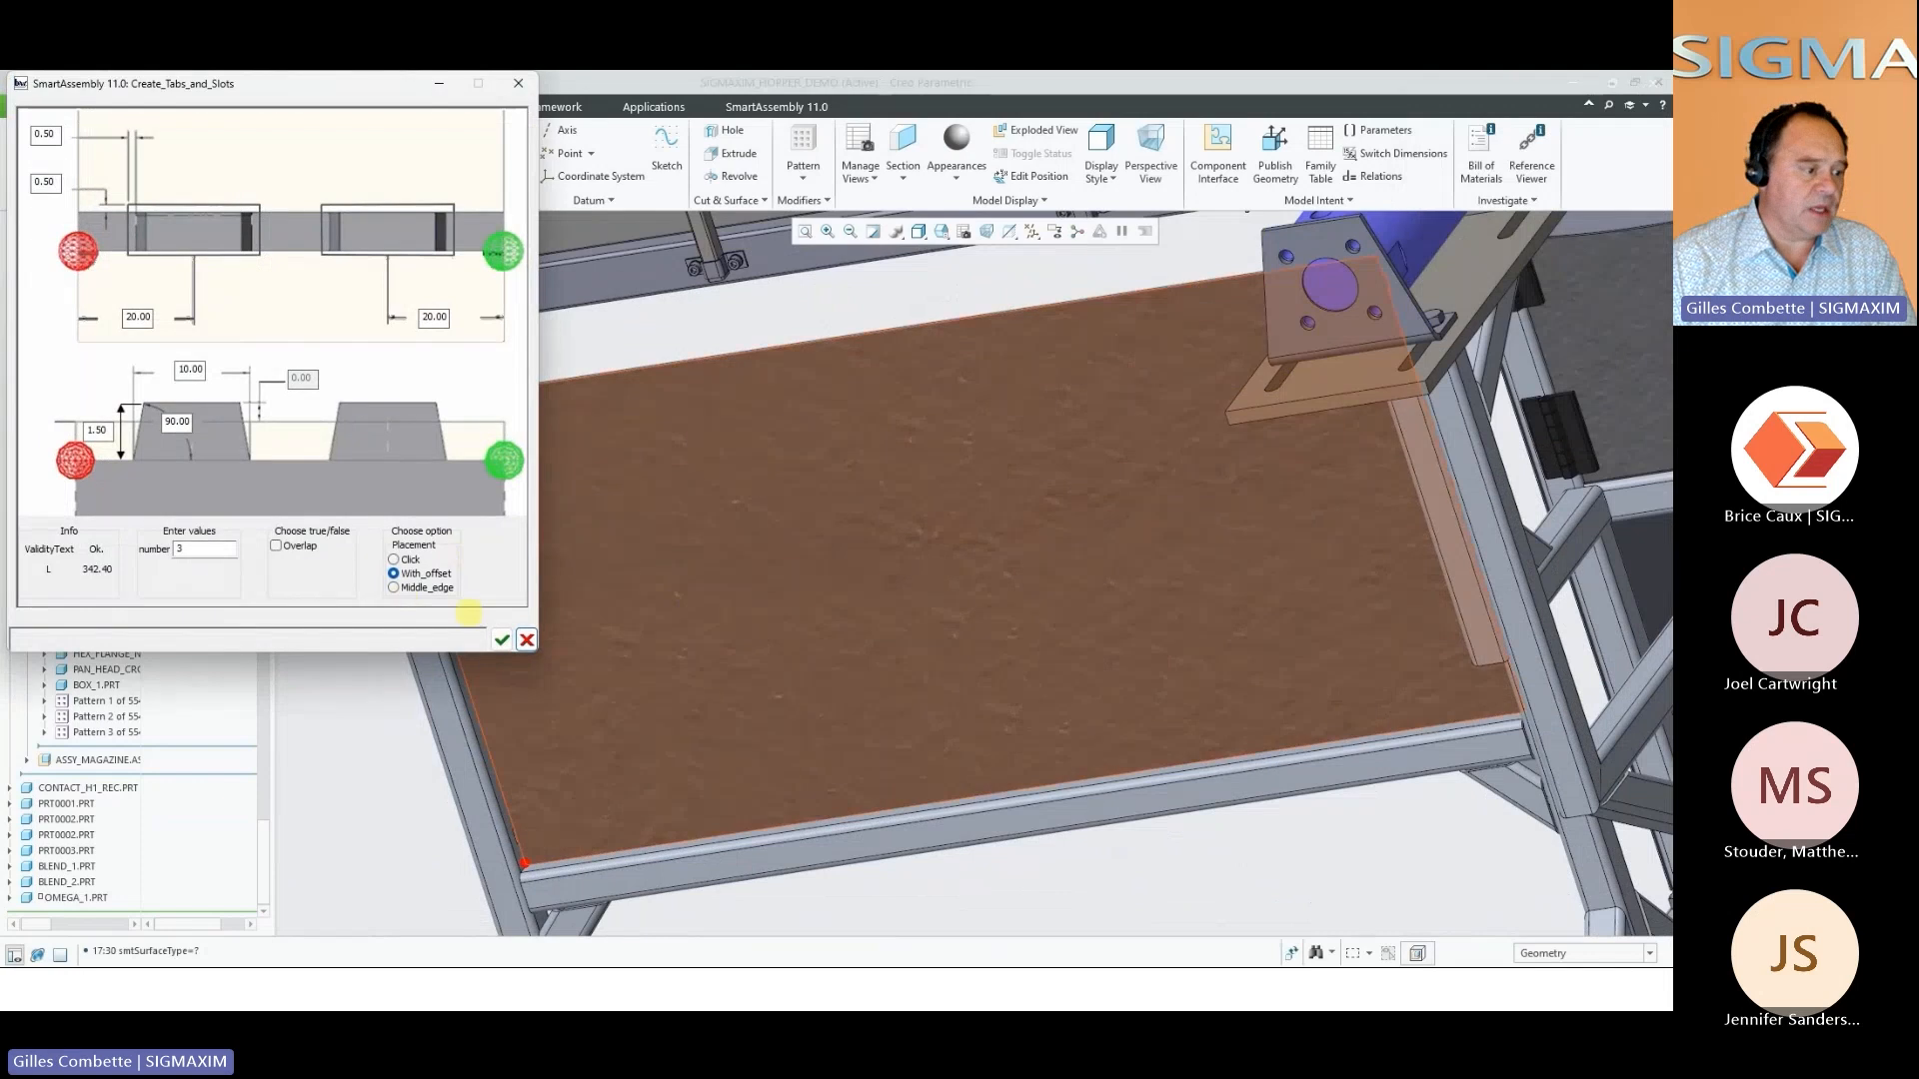
left_click(500, 639)
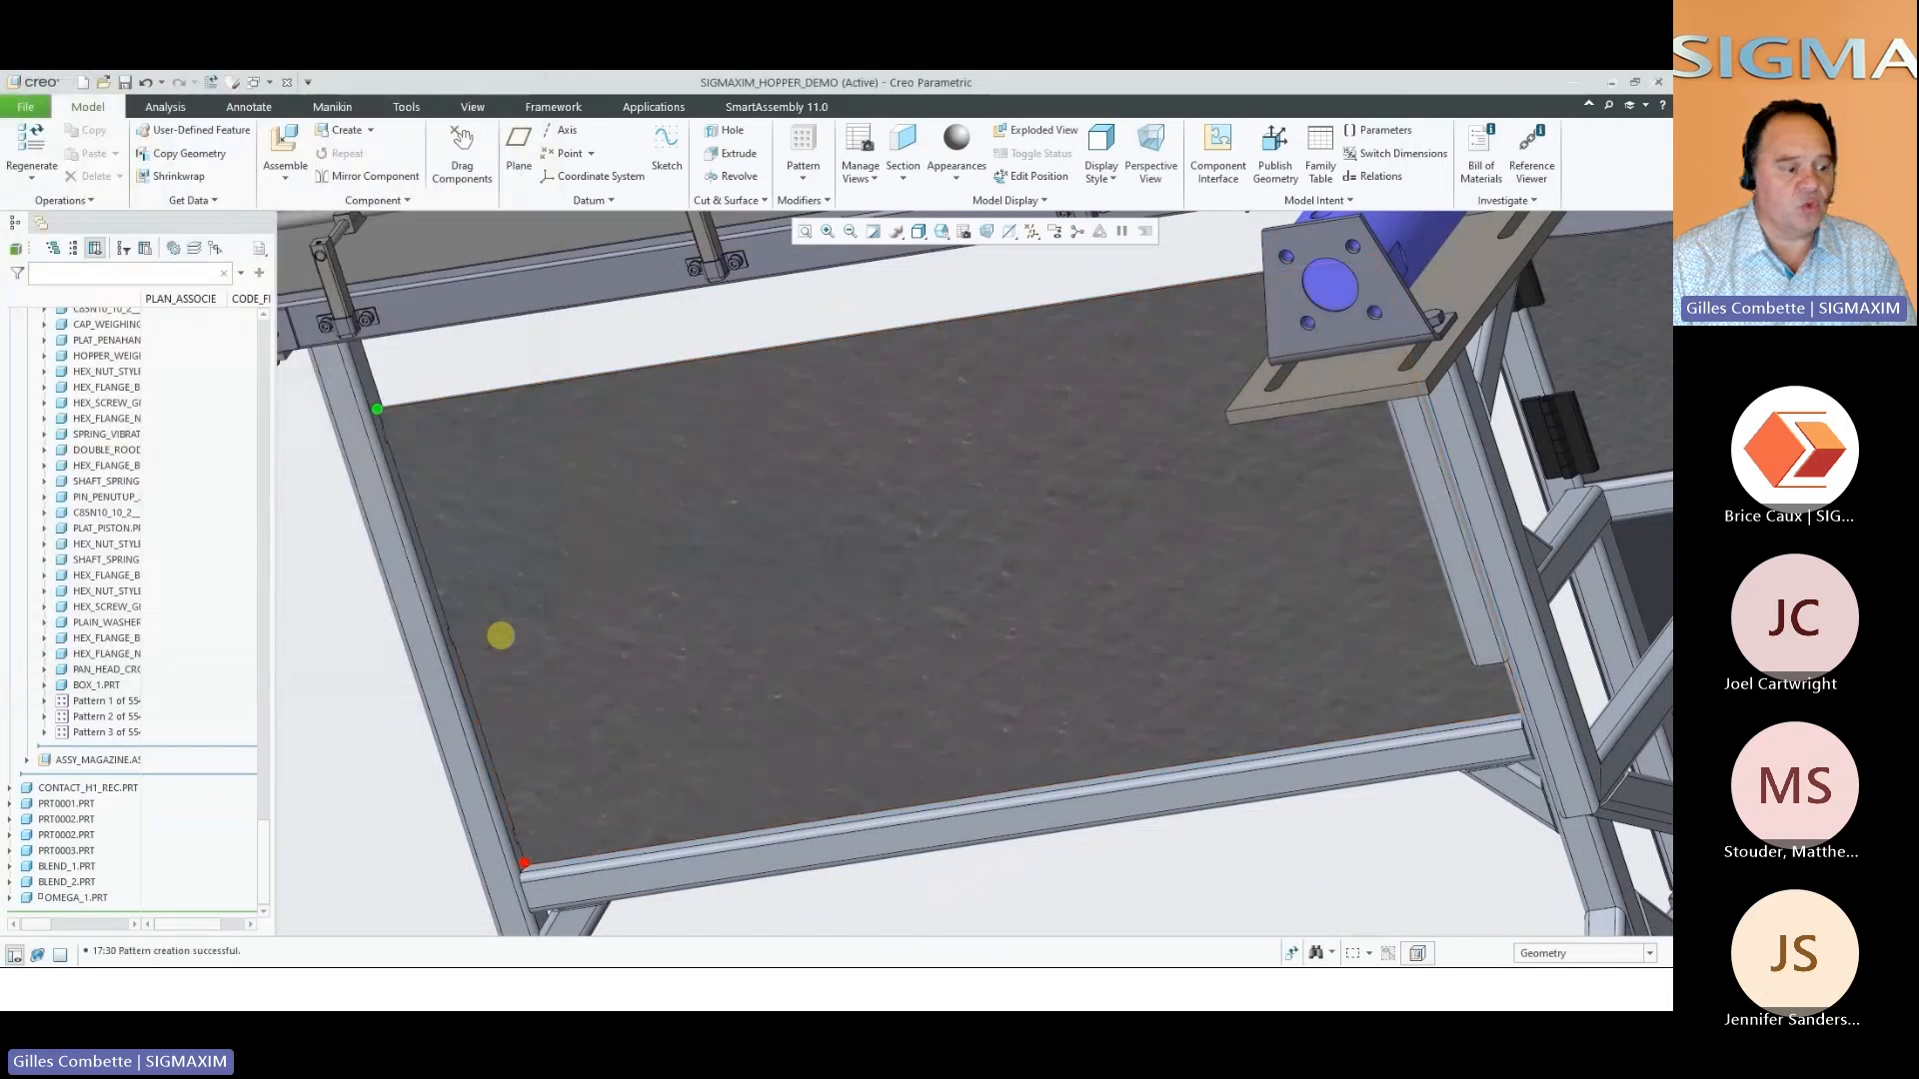
Create three tabs and slots along the filler panel's lower edge with 20.00 end offsets, and end the Tabs and Slots command
middle_click_drag(692, 683, 792, 776)
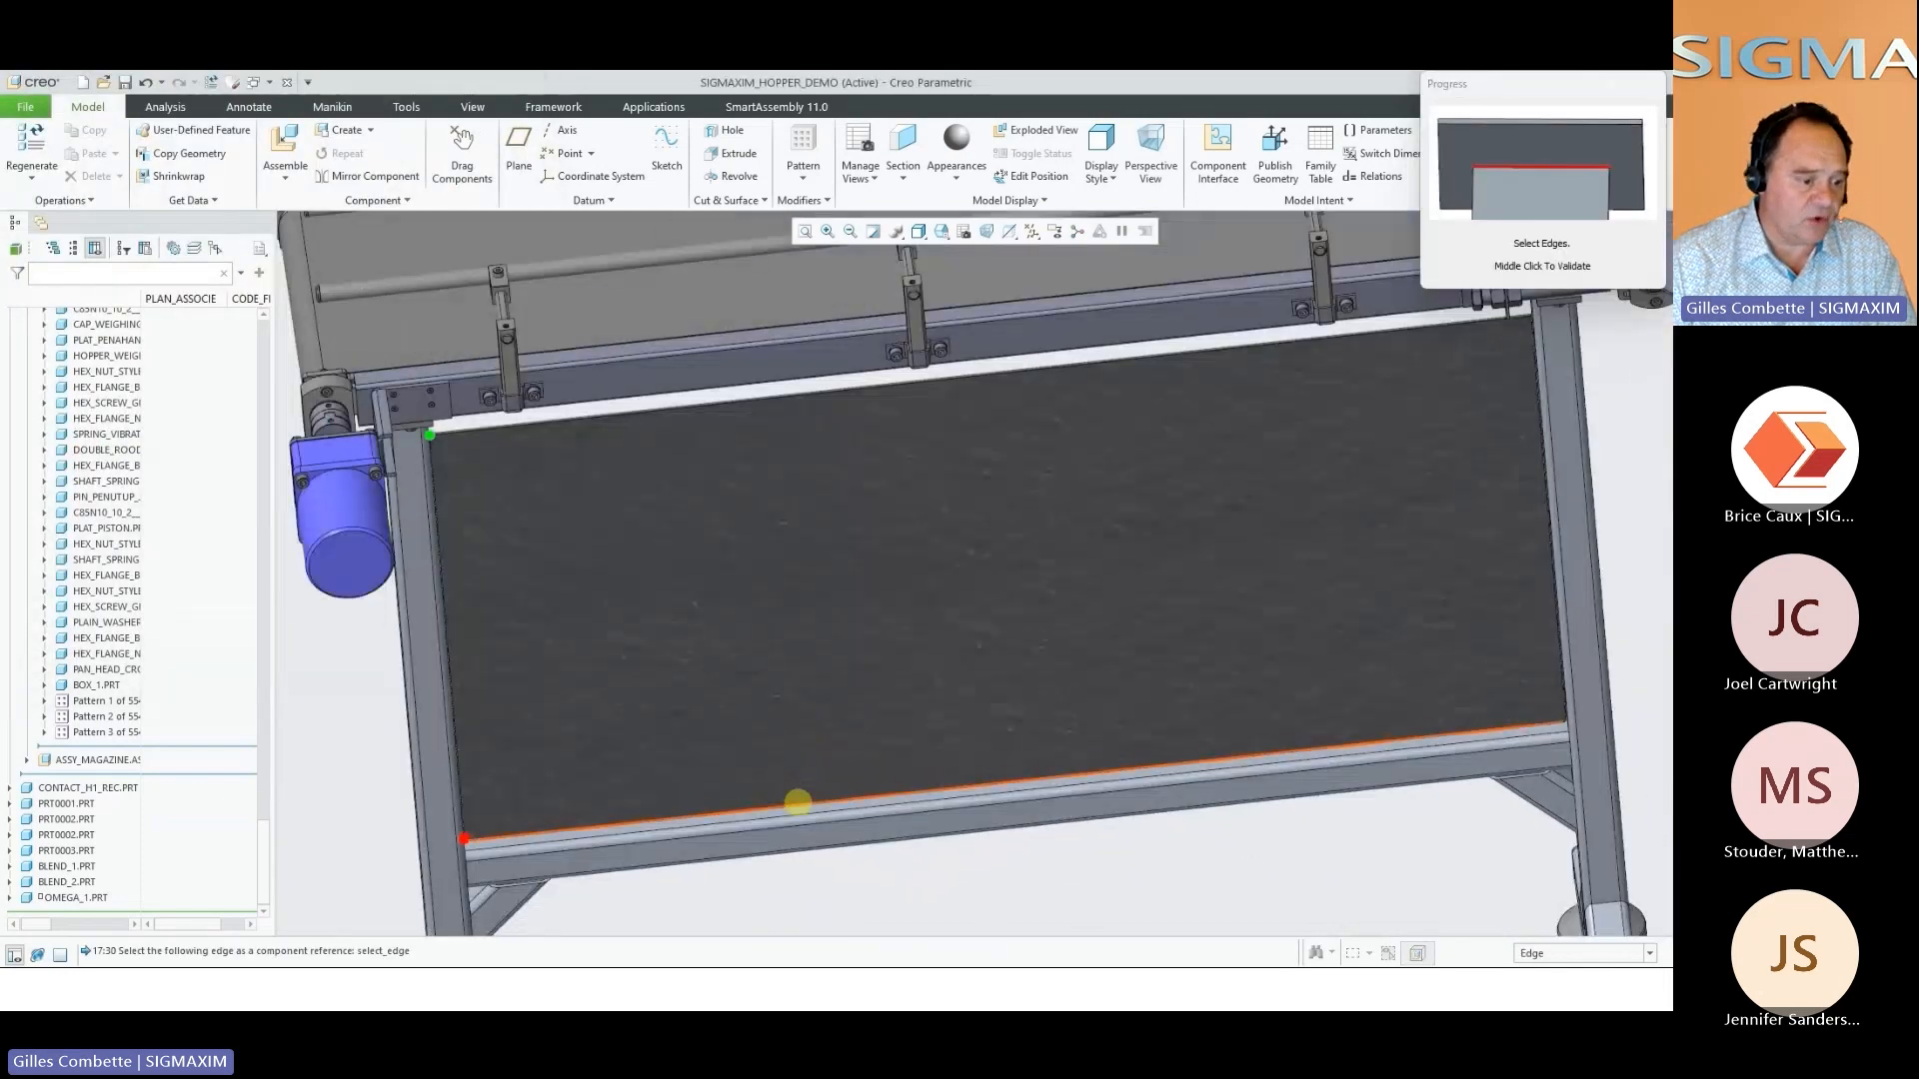
left_click(798, 802)
middle_click(798, 802)
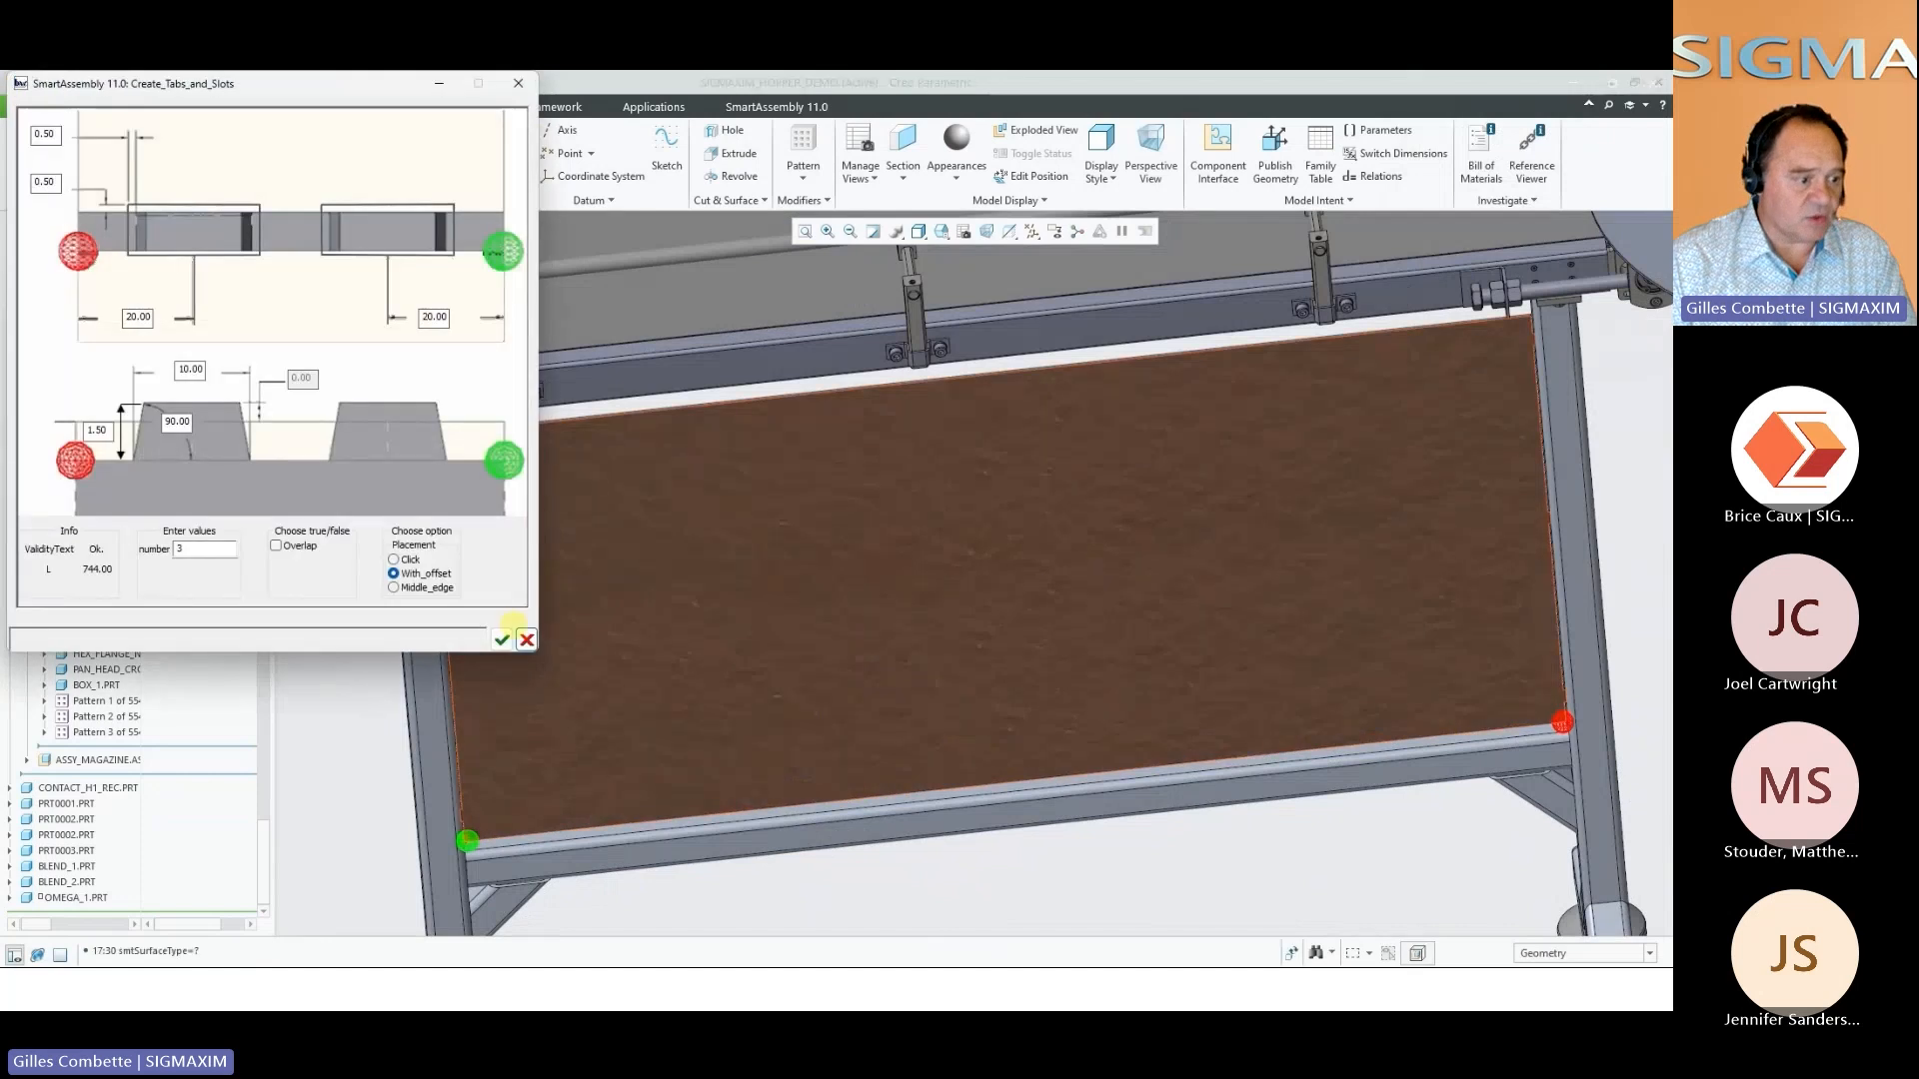
left_click(502, 640)
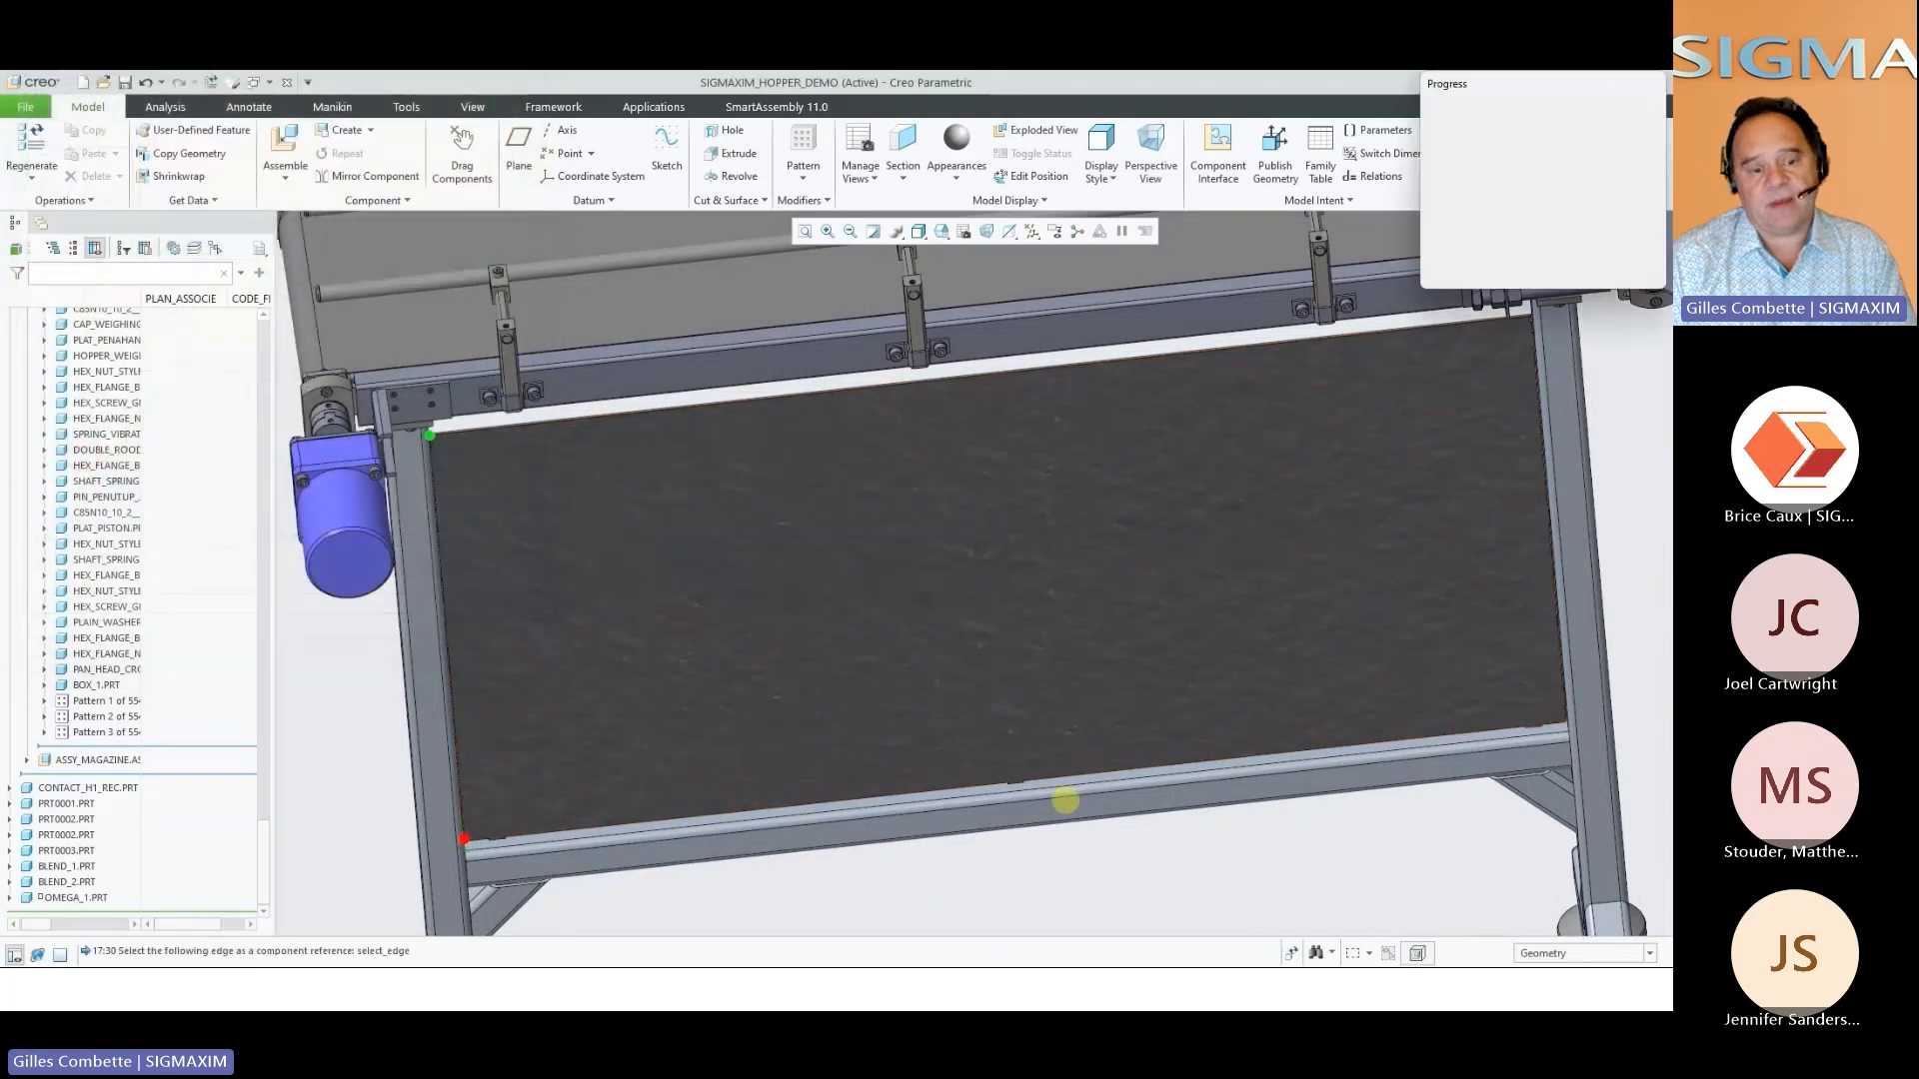
middle_click(1432, 852)
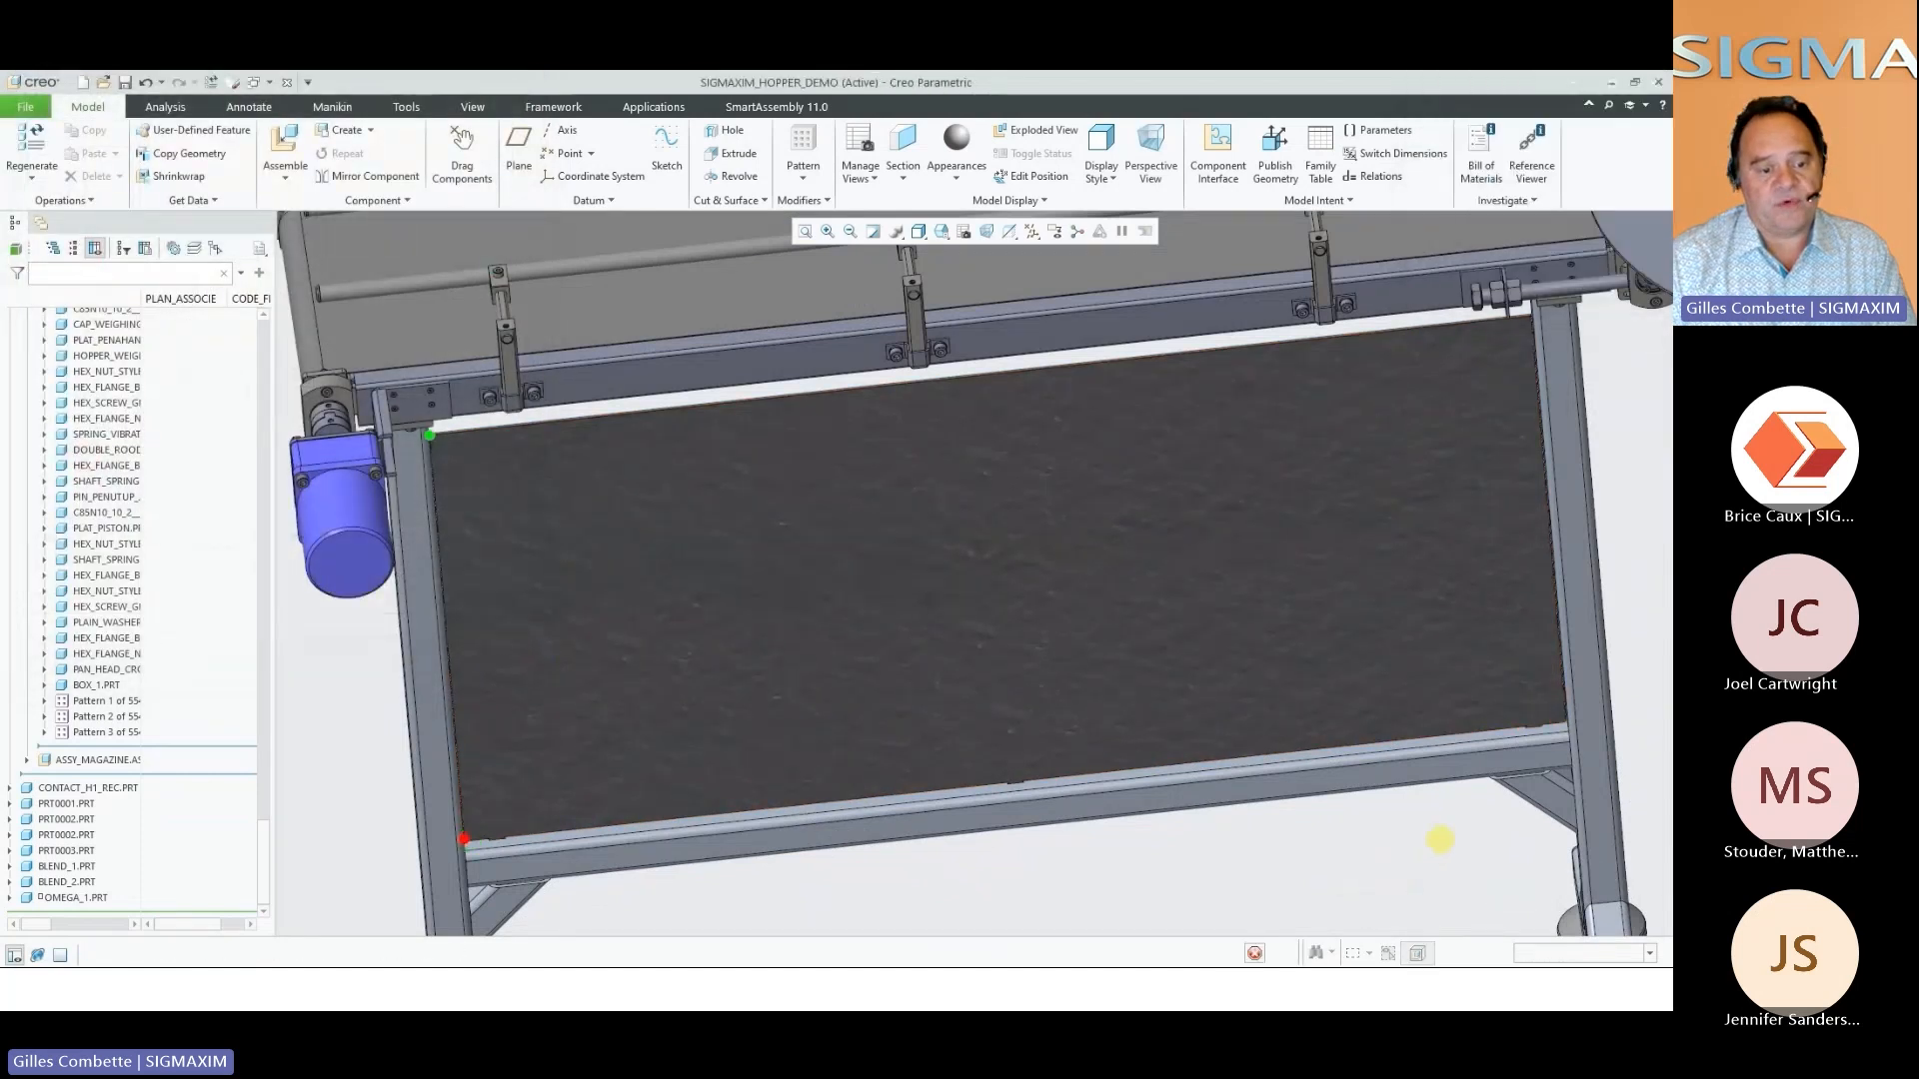
Hide the filler panel and inspect the slots cut in the frame tubes at the lower corner
scroll(1439, 840, "down", 6)
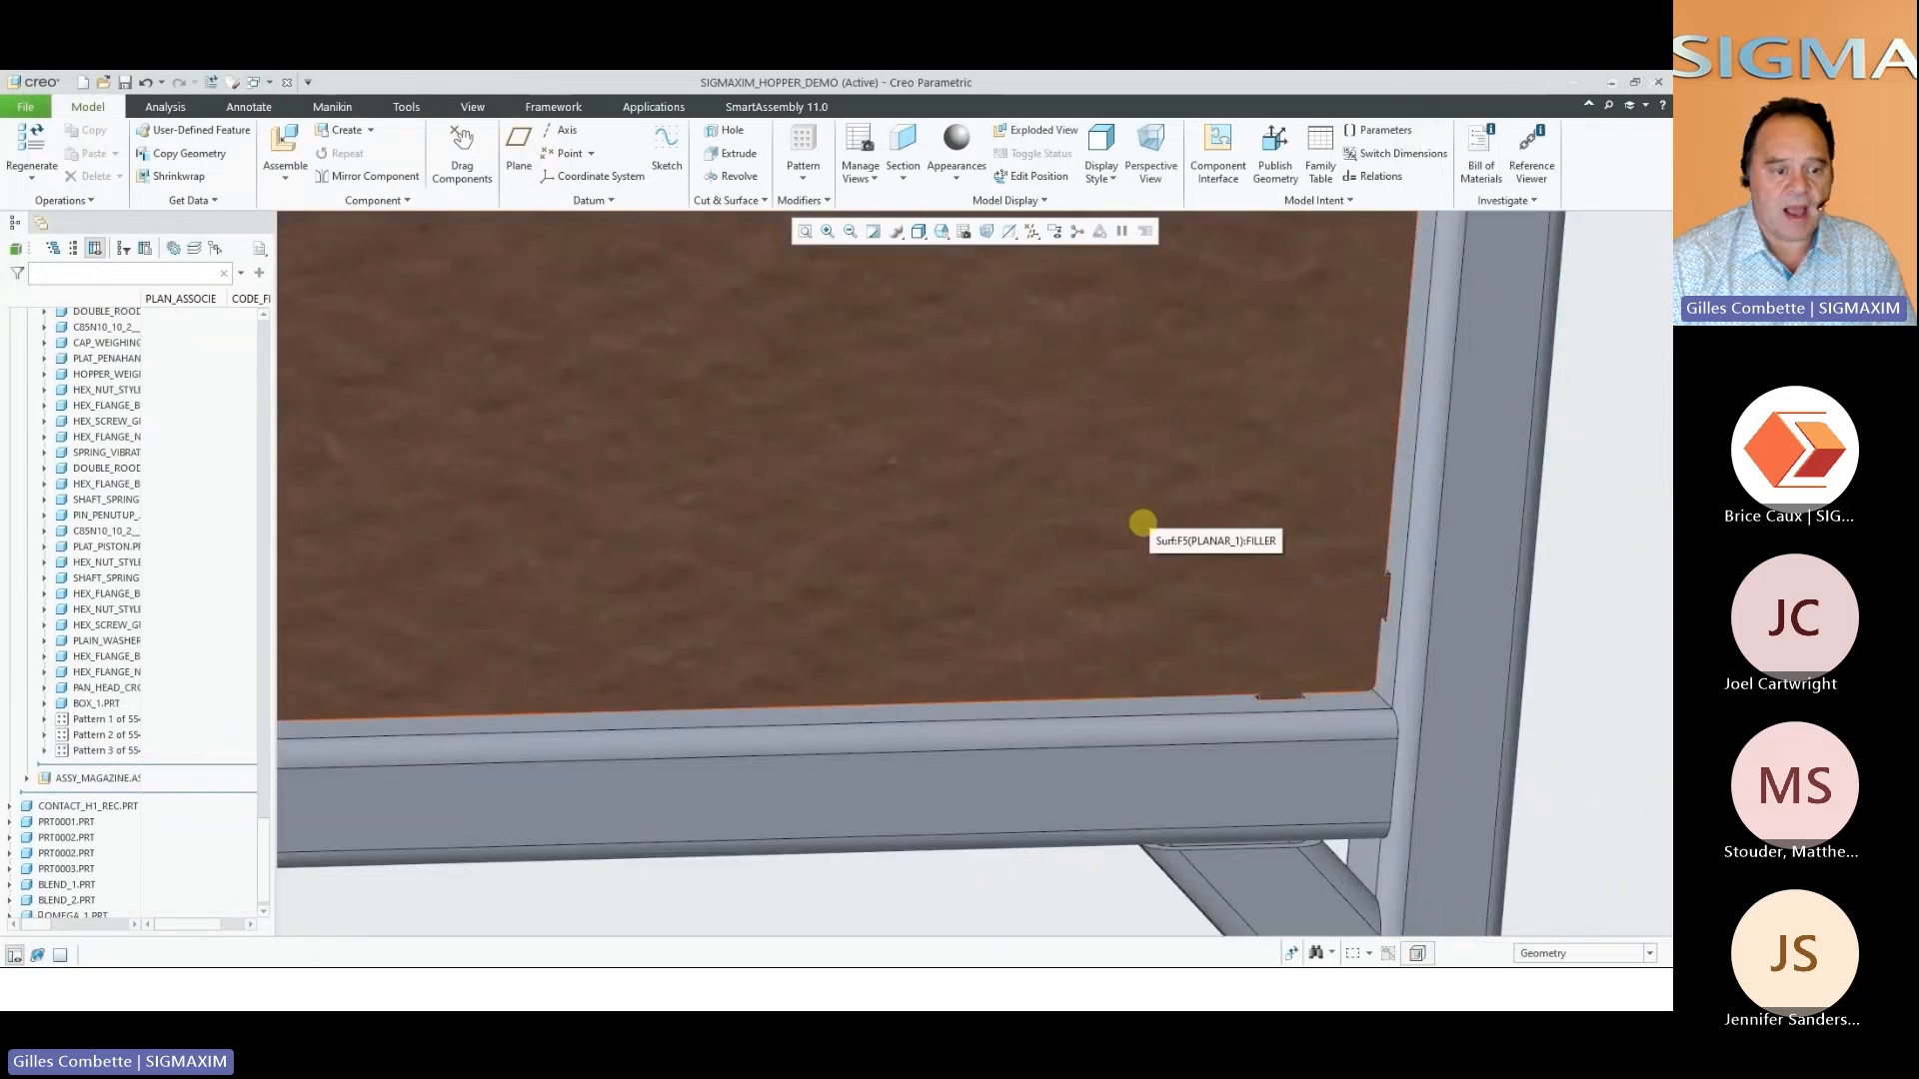
left_click(592, 641)
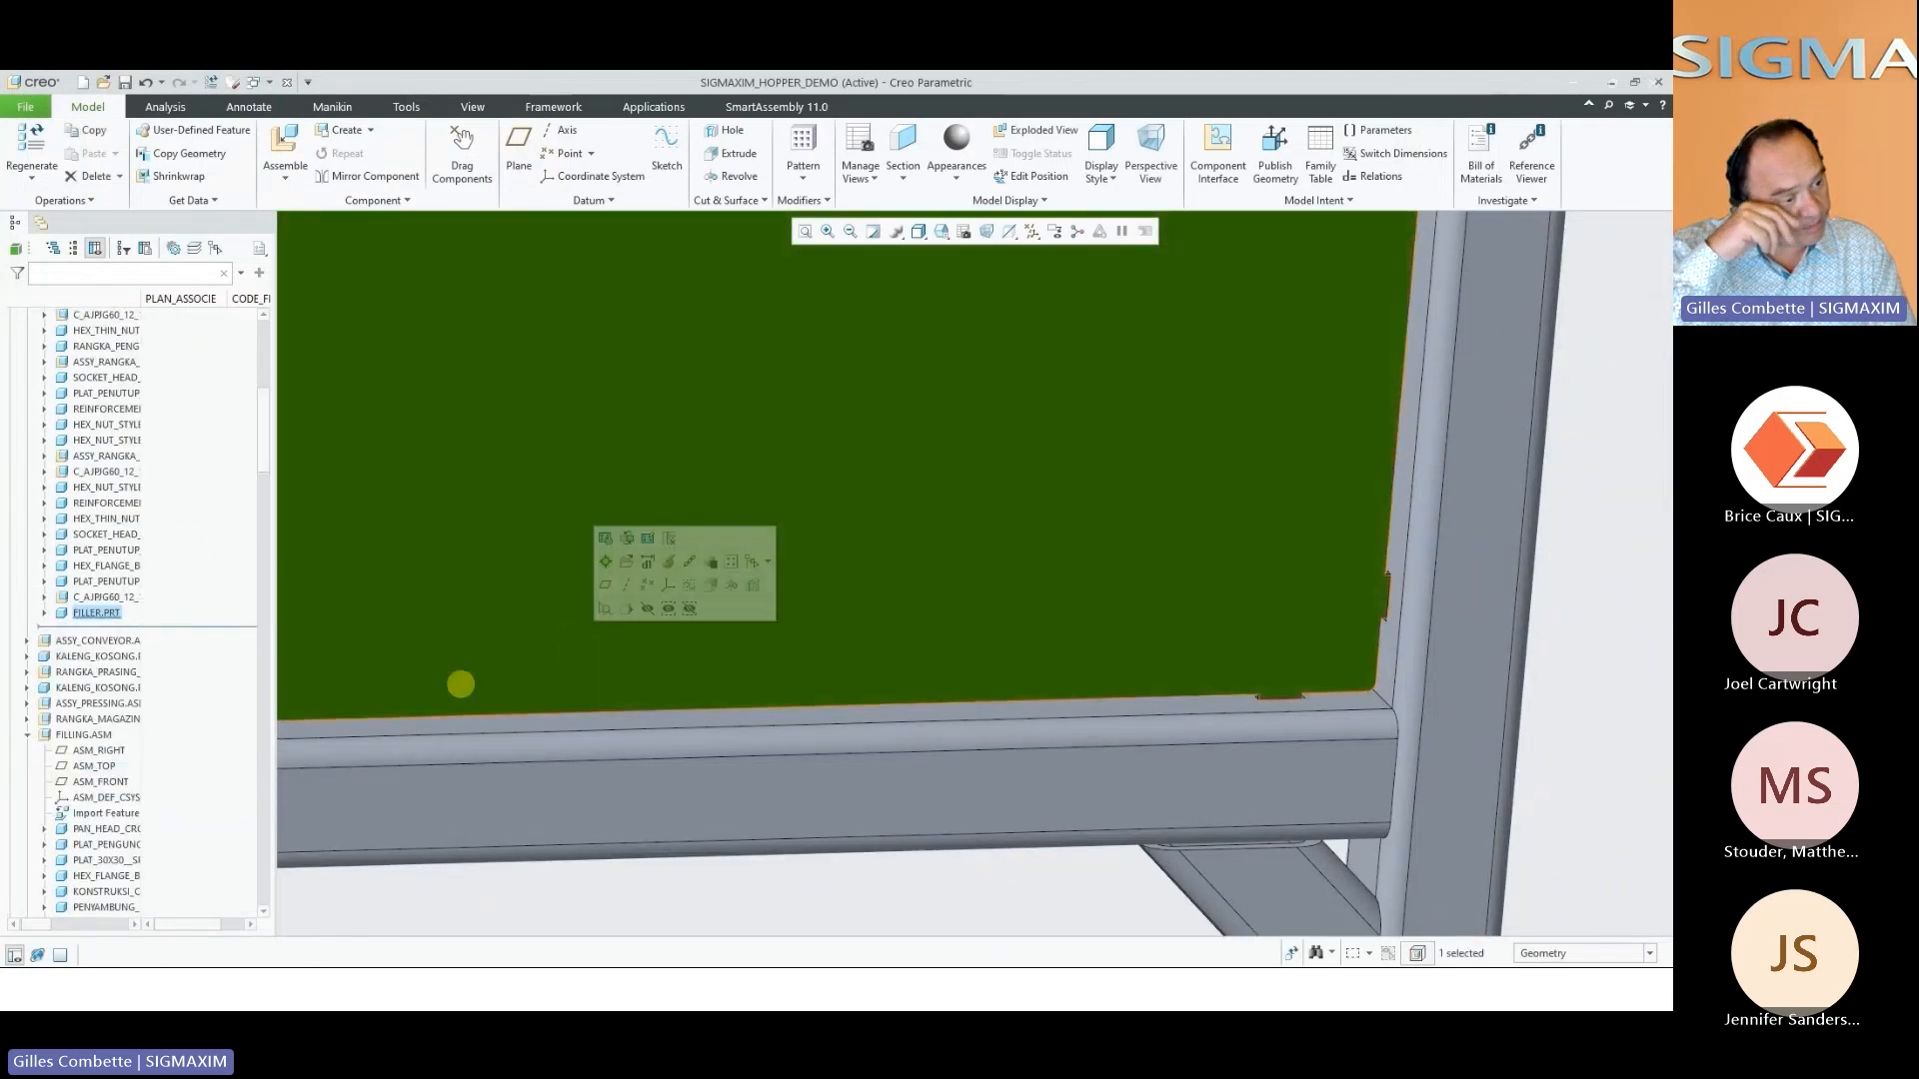
right_click(110, 613)
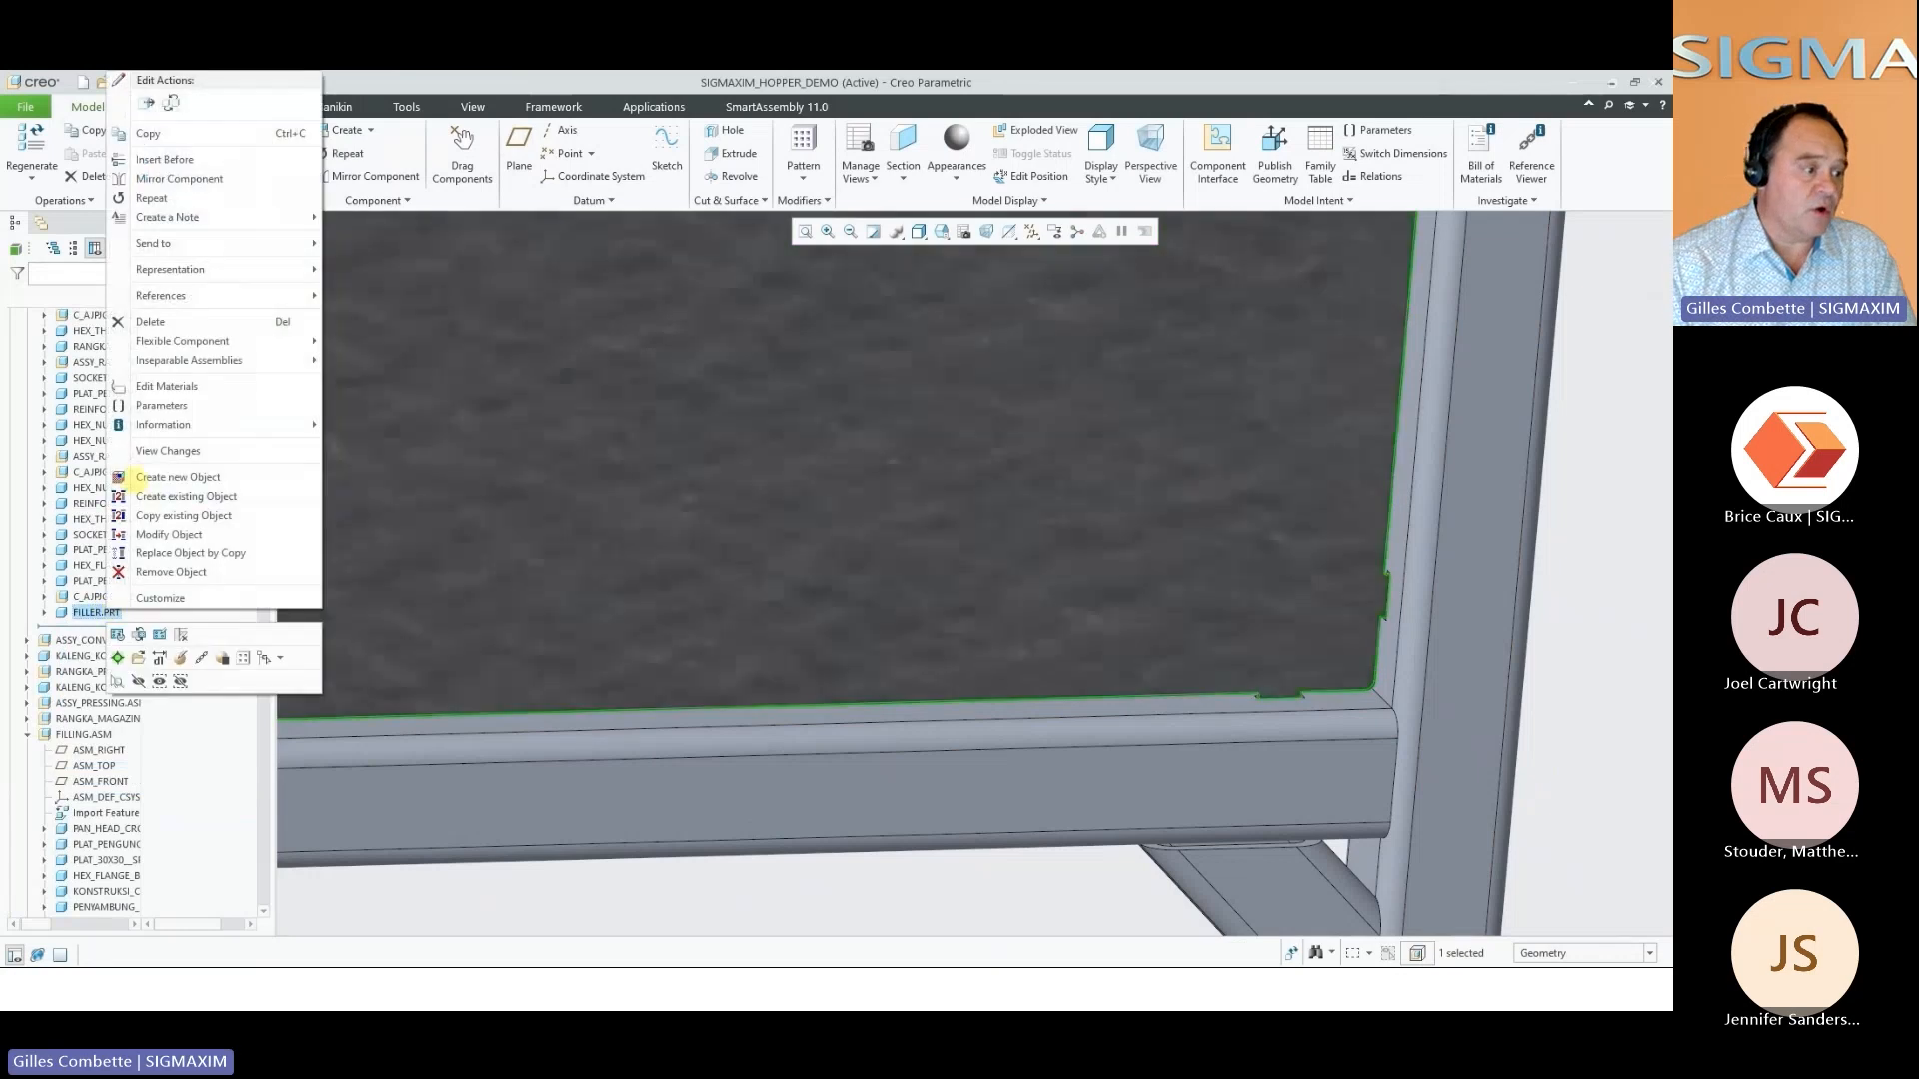
left_click(159, 681)
scroll(1384, 675, "up", 3)
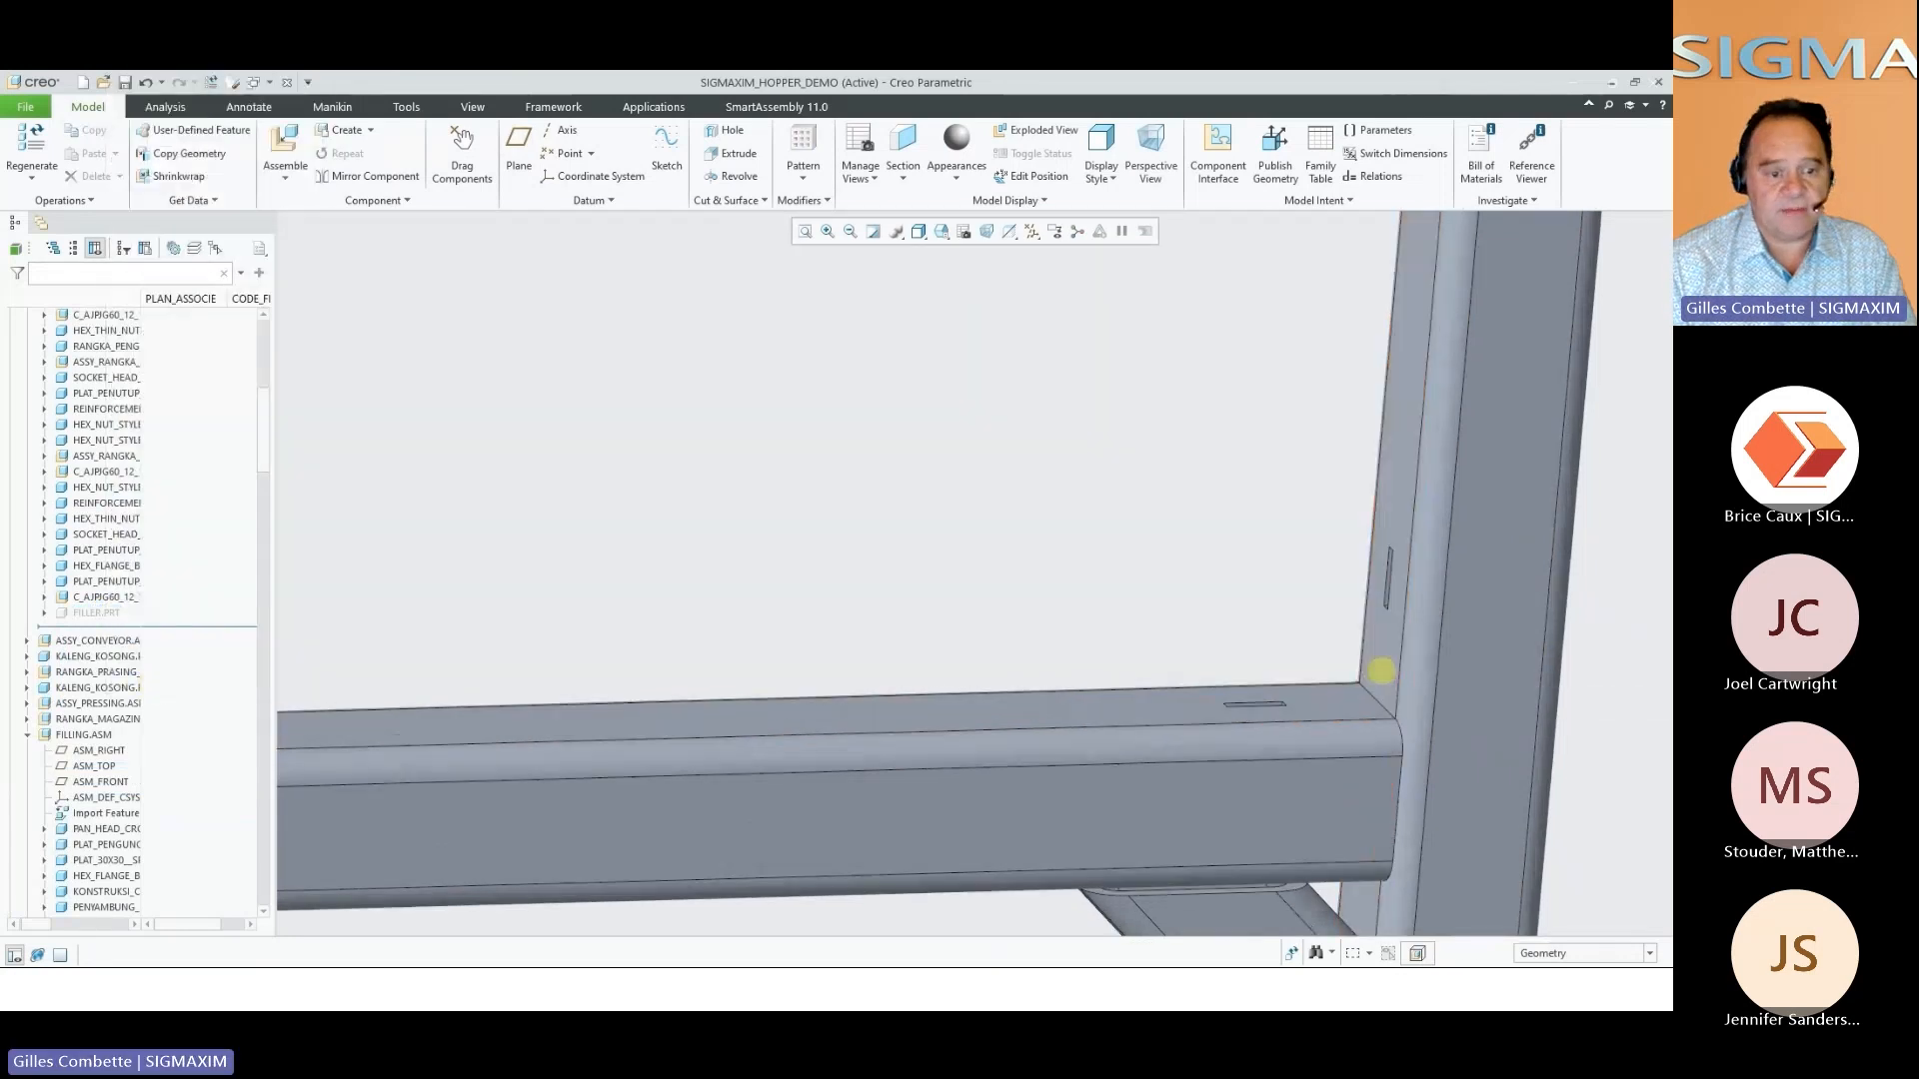
middle_click_drag(1397, 694, 593, 688)
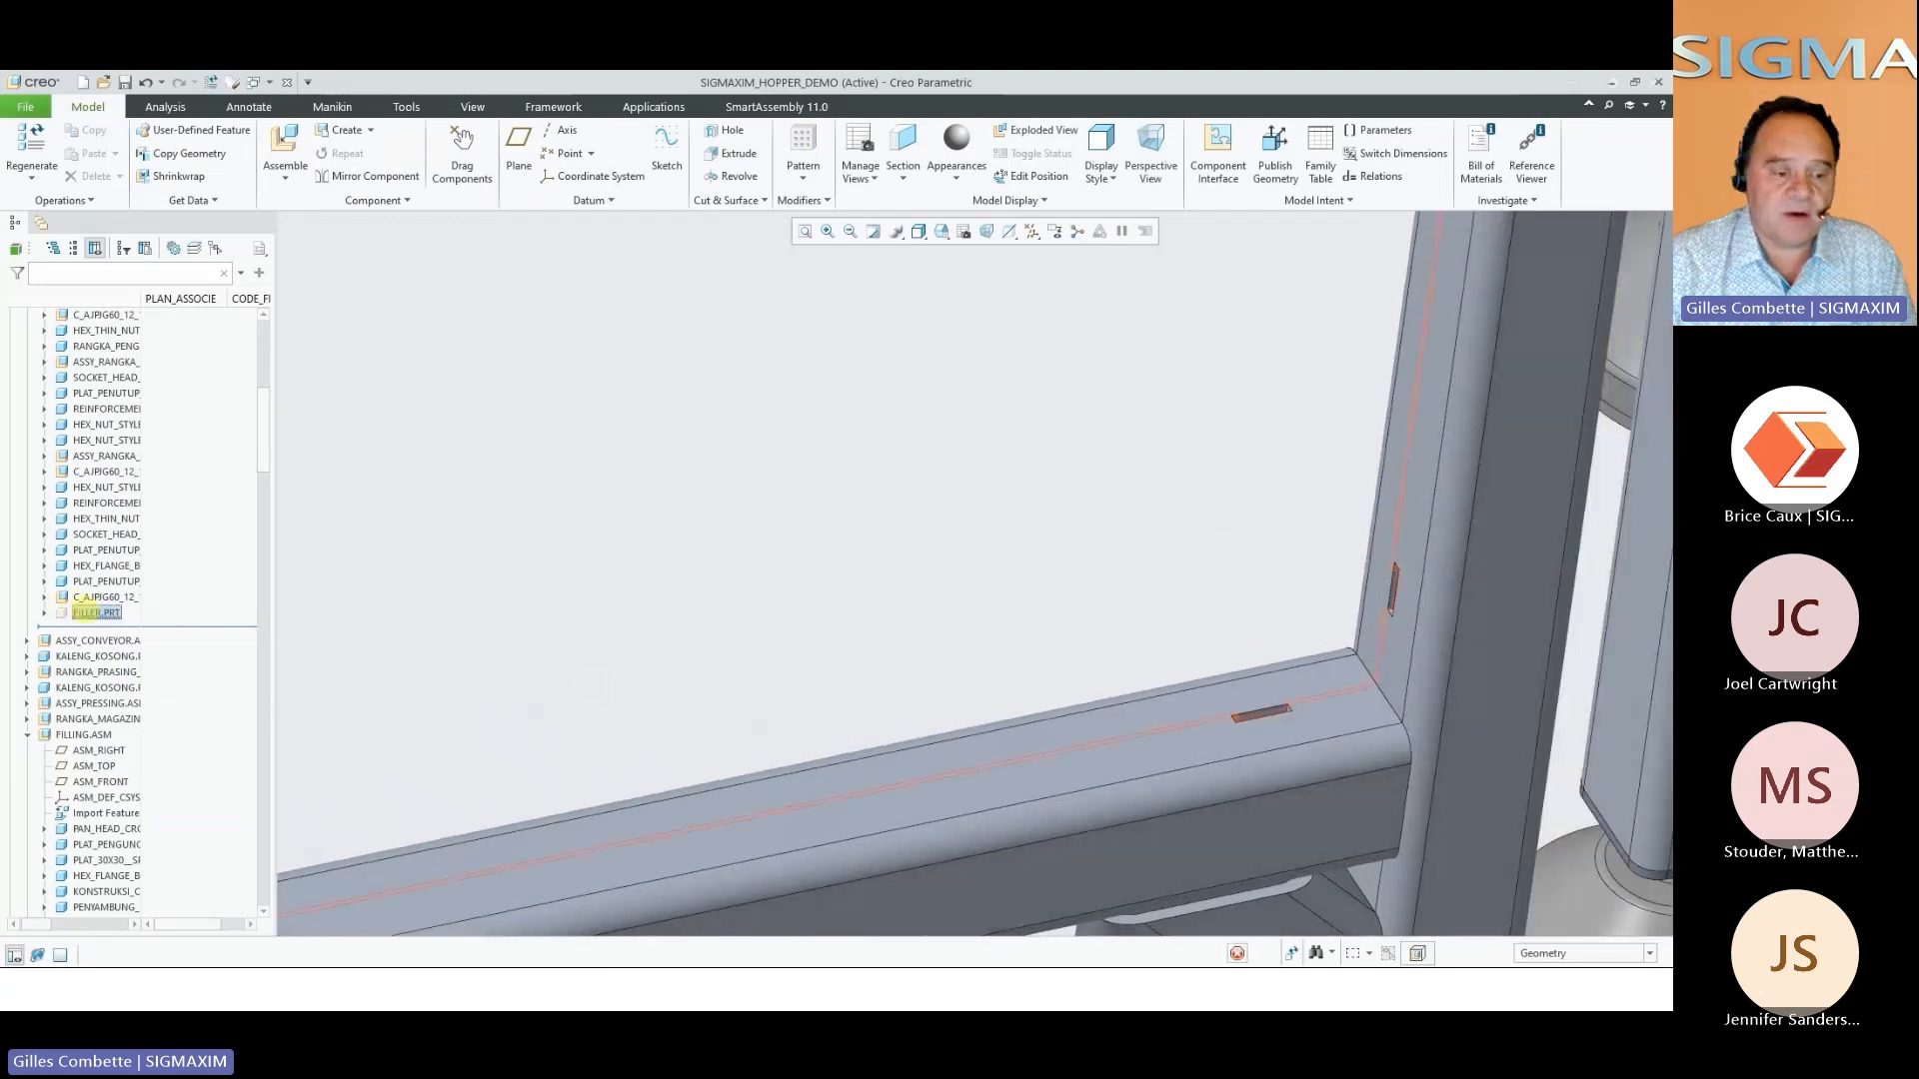
Show the filler panel again and open FILLER.PRT on its own to inspect the tabs near its rounded corner
left_click(95, 612)
left_click(118, 577)
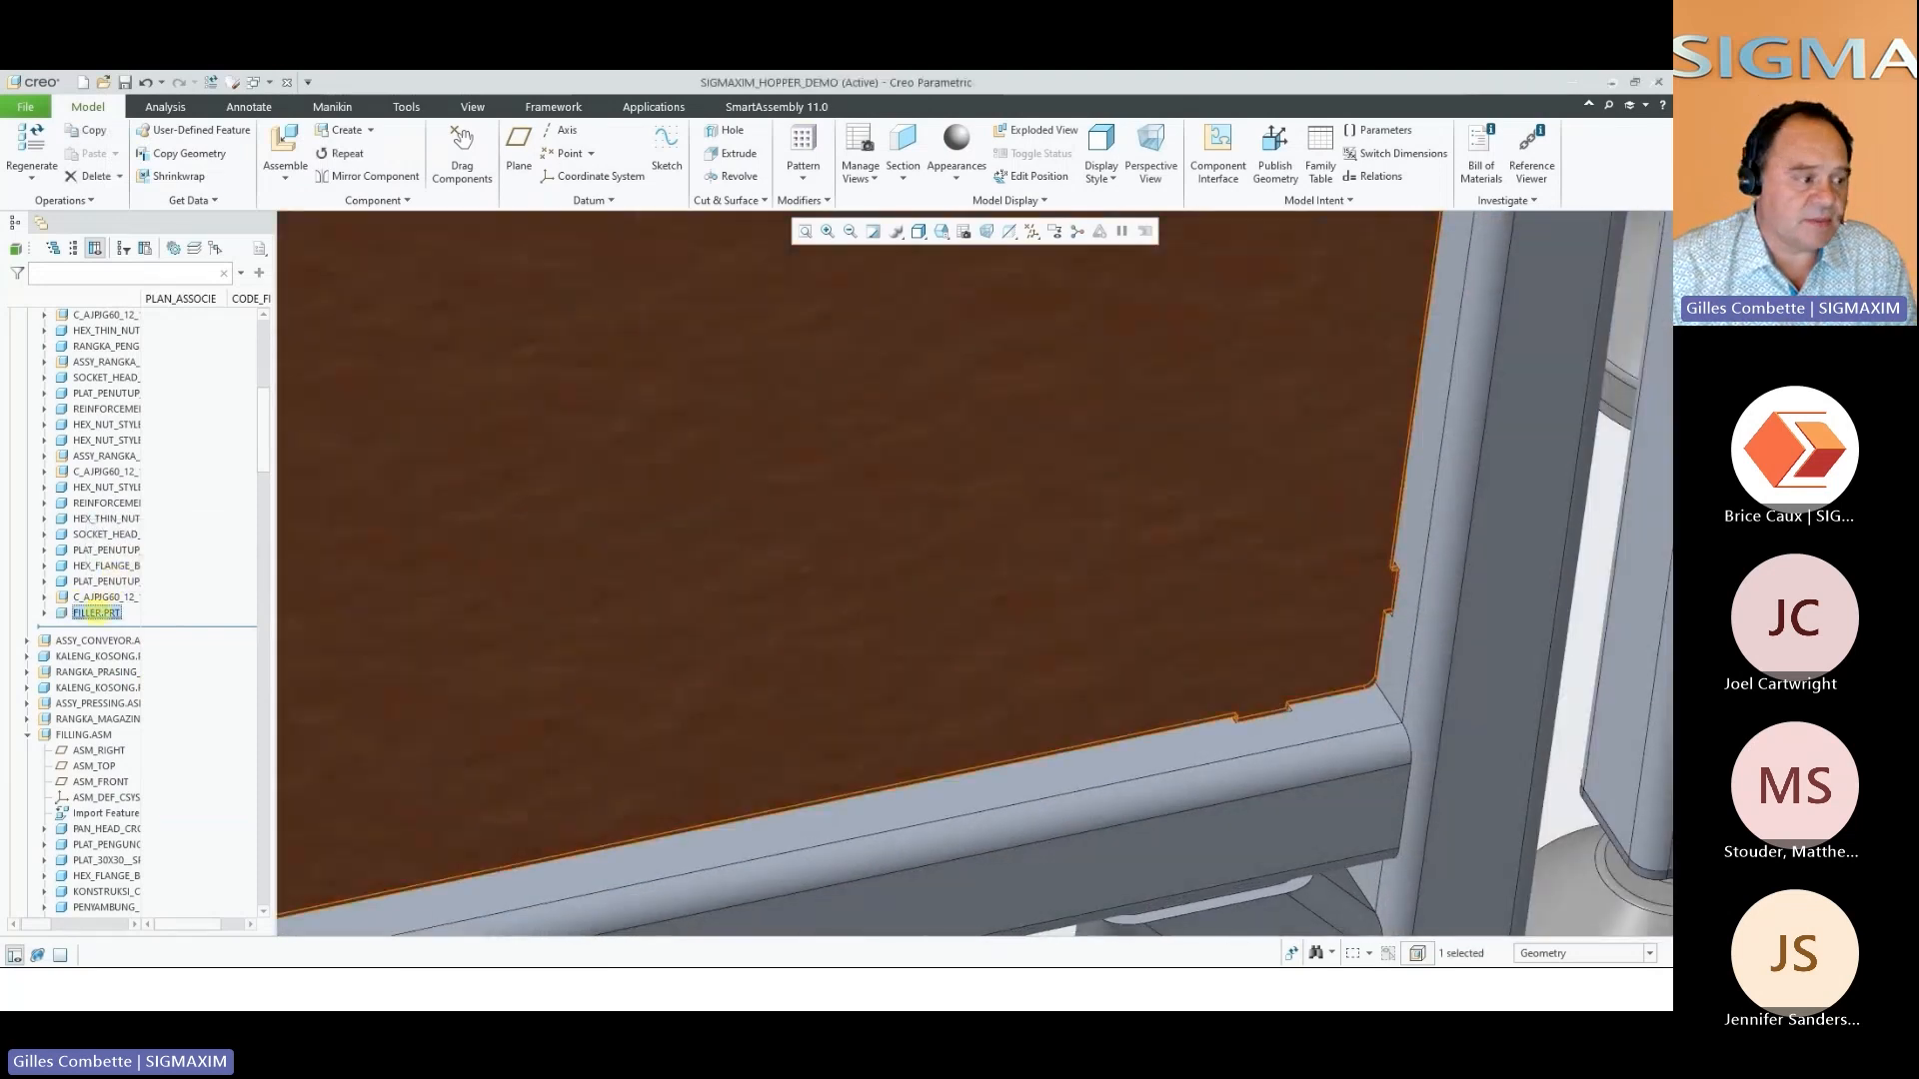
right_click(96, 613)
left_click(130, 660)
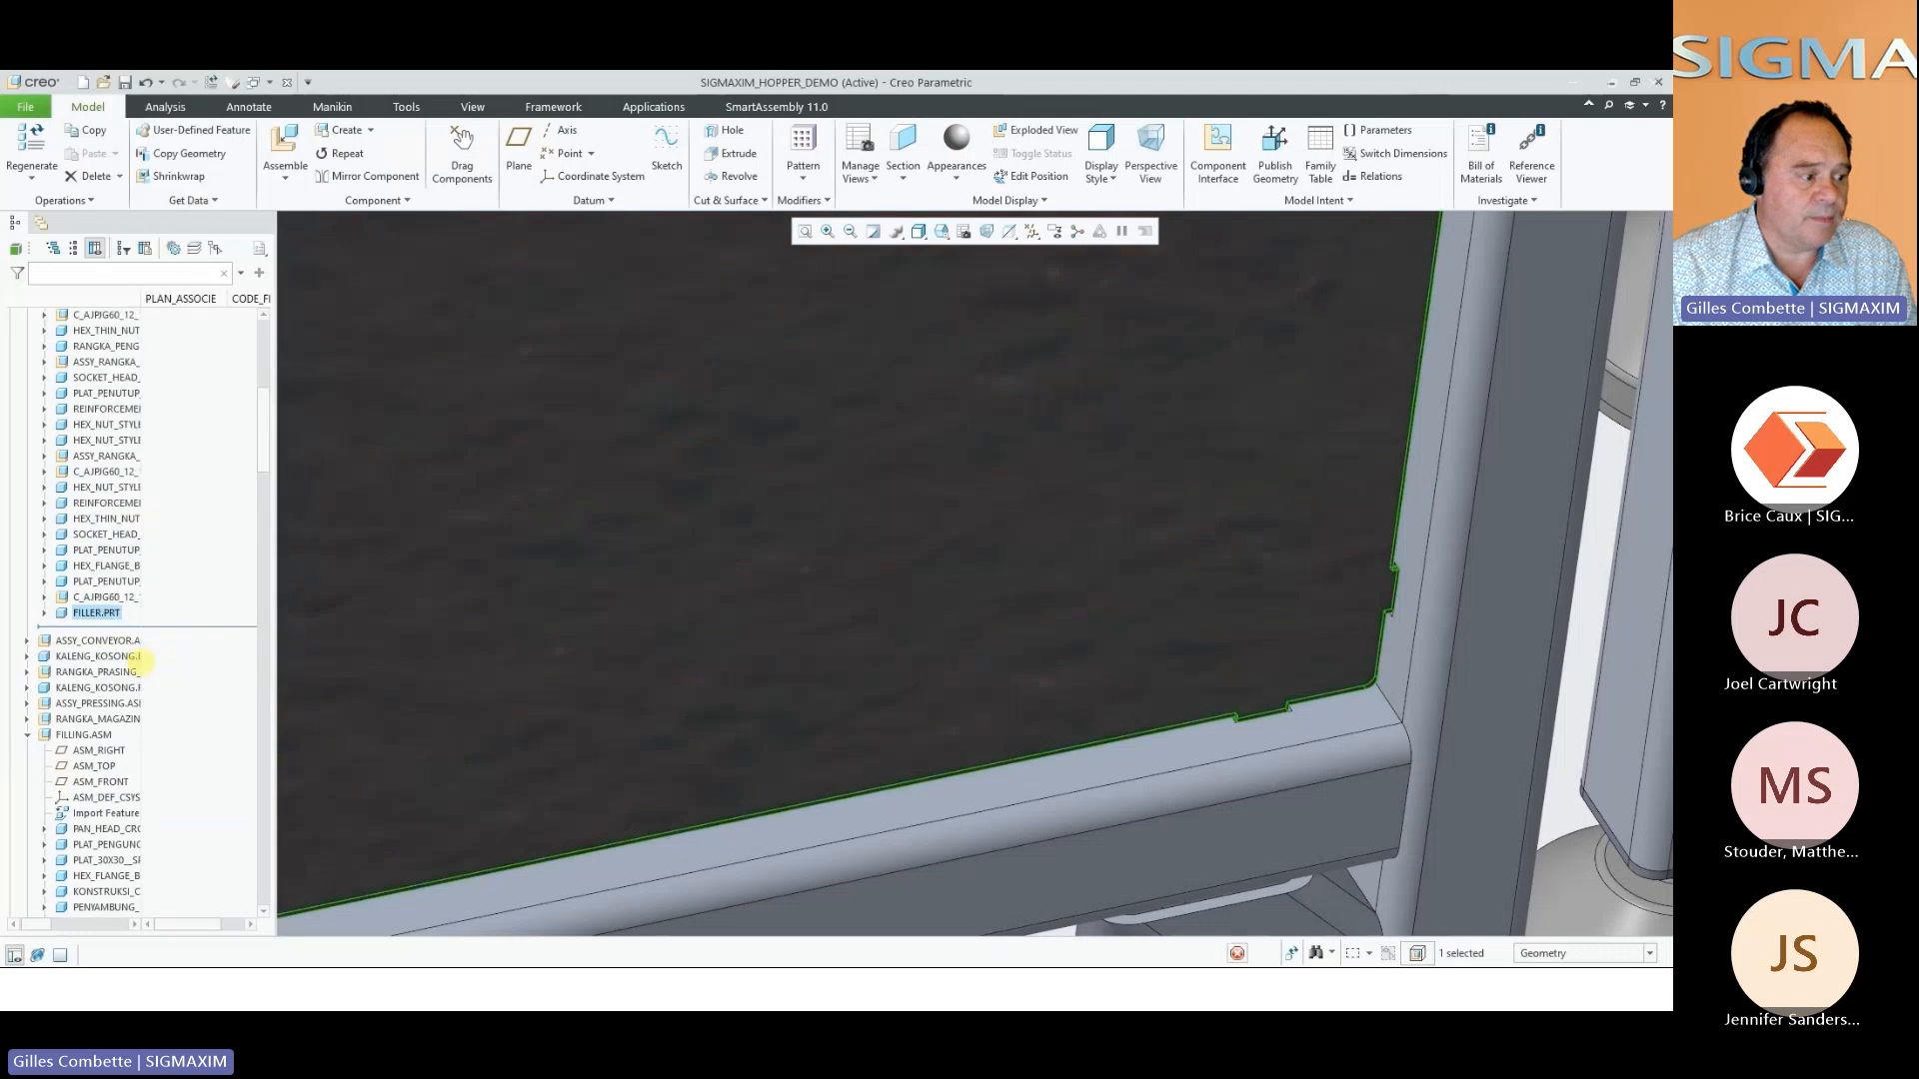
scroll(1000, 754, "up", 5)
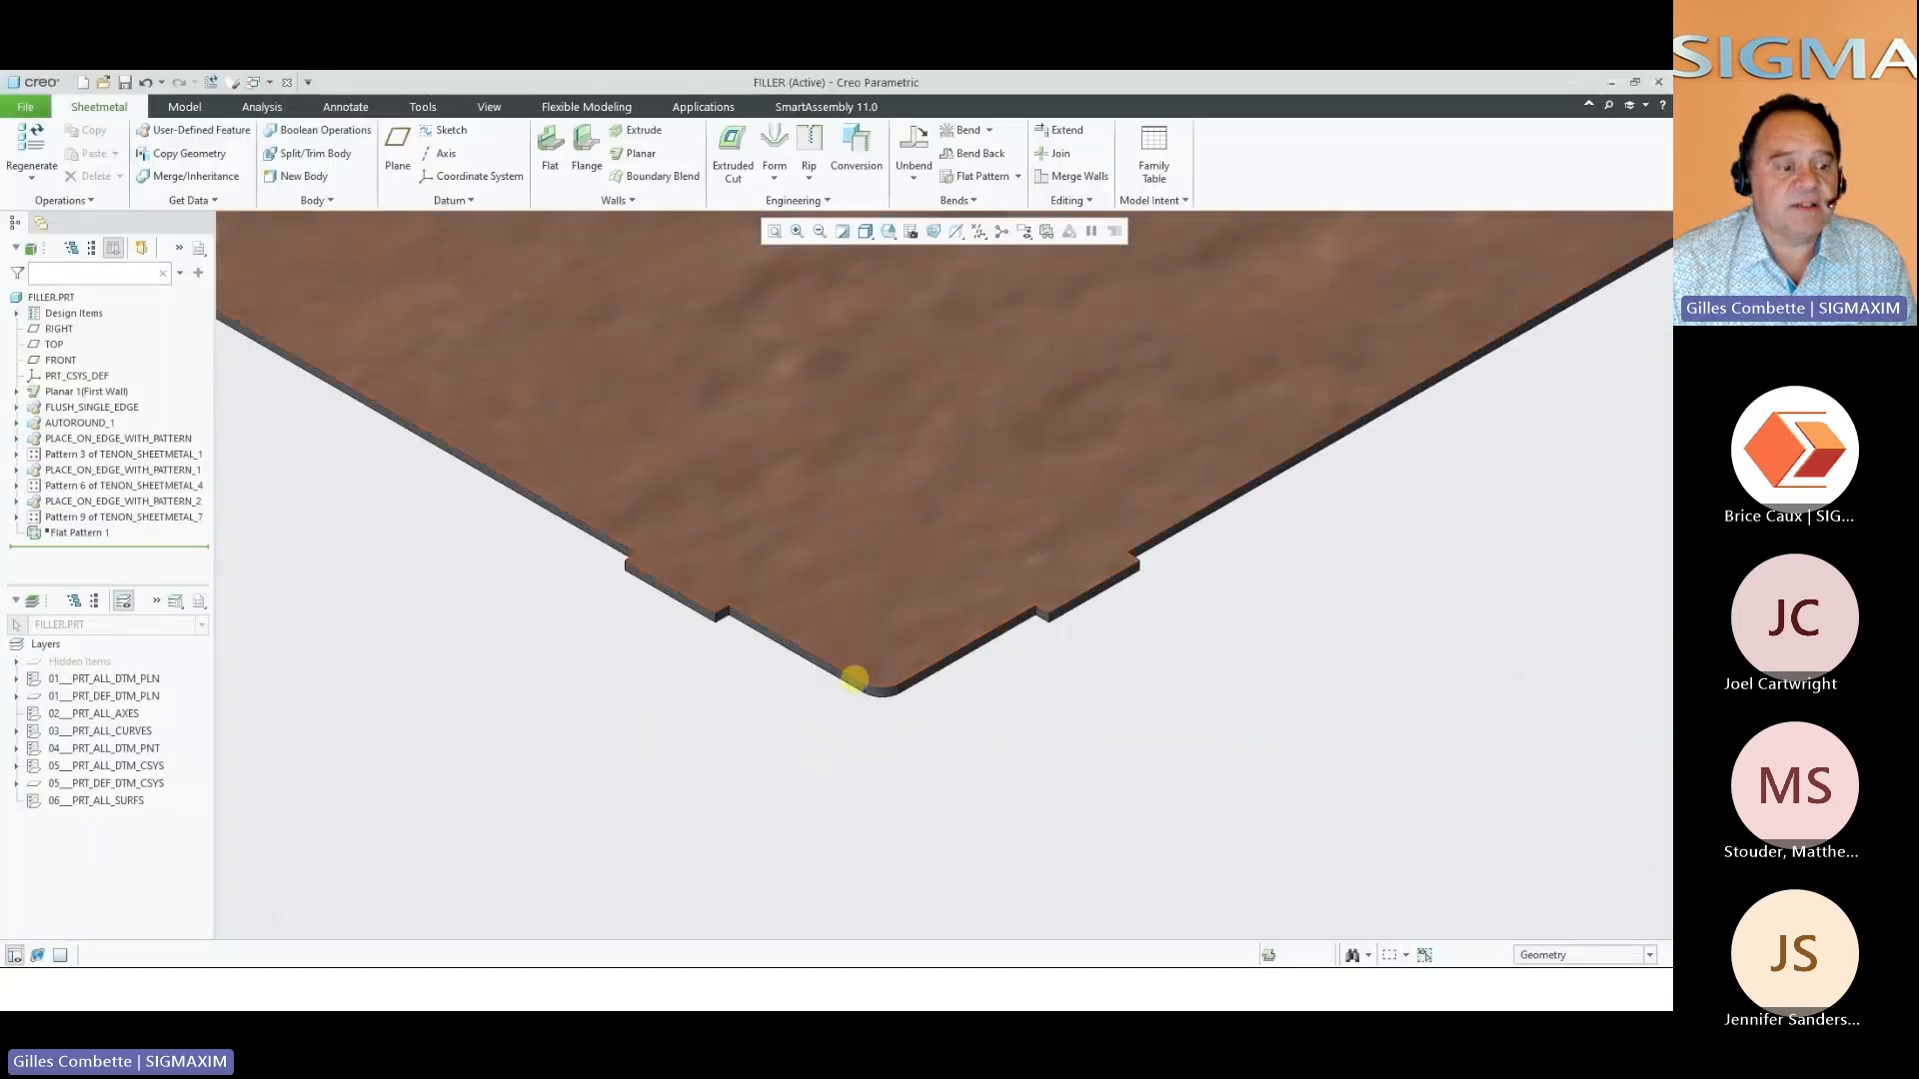
Close the filler part and return to the full hopper machine assembly
left_click(287, 82)
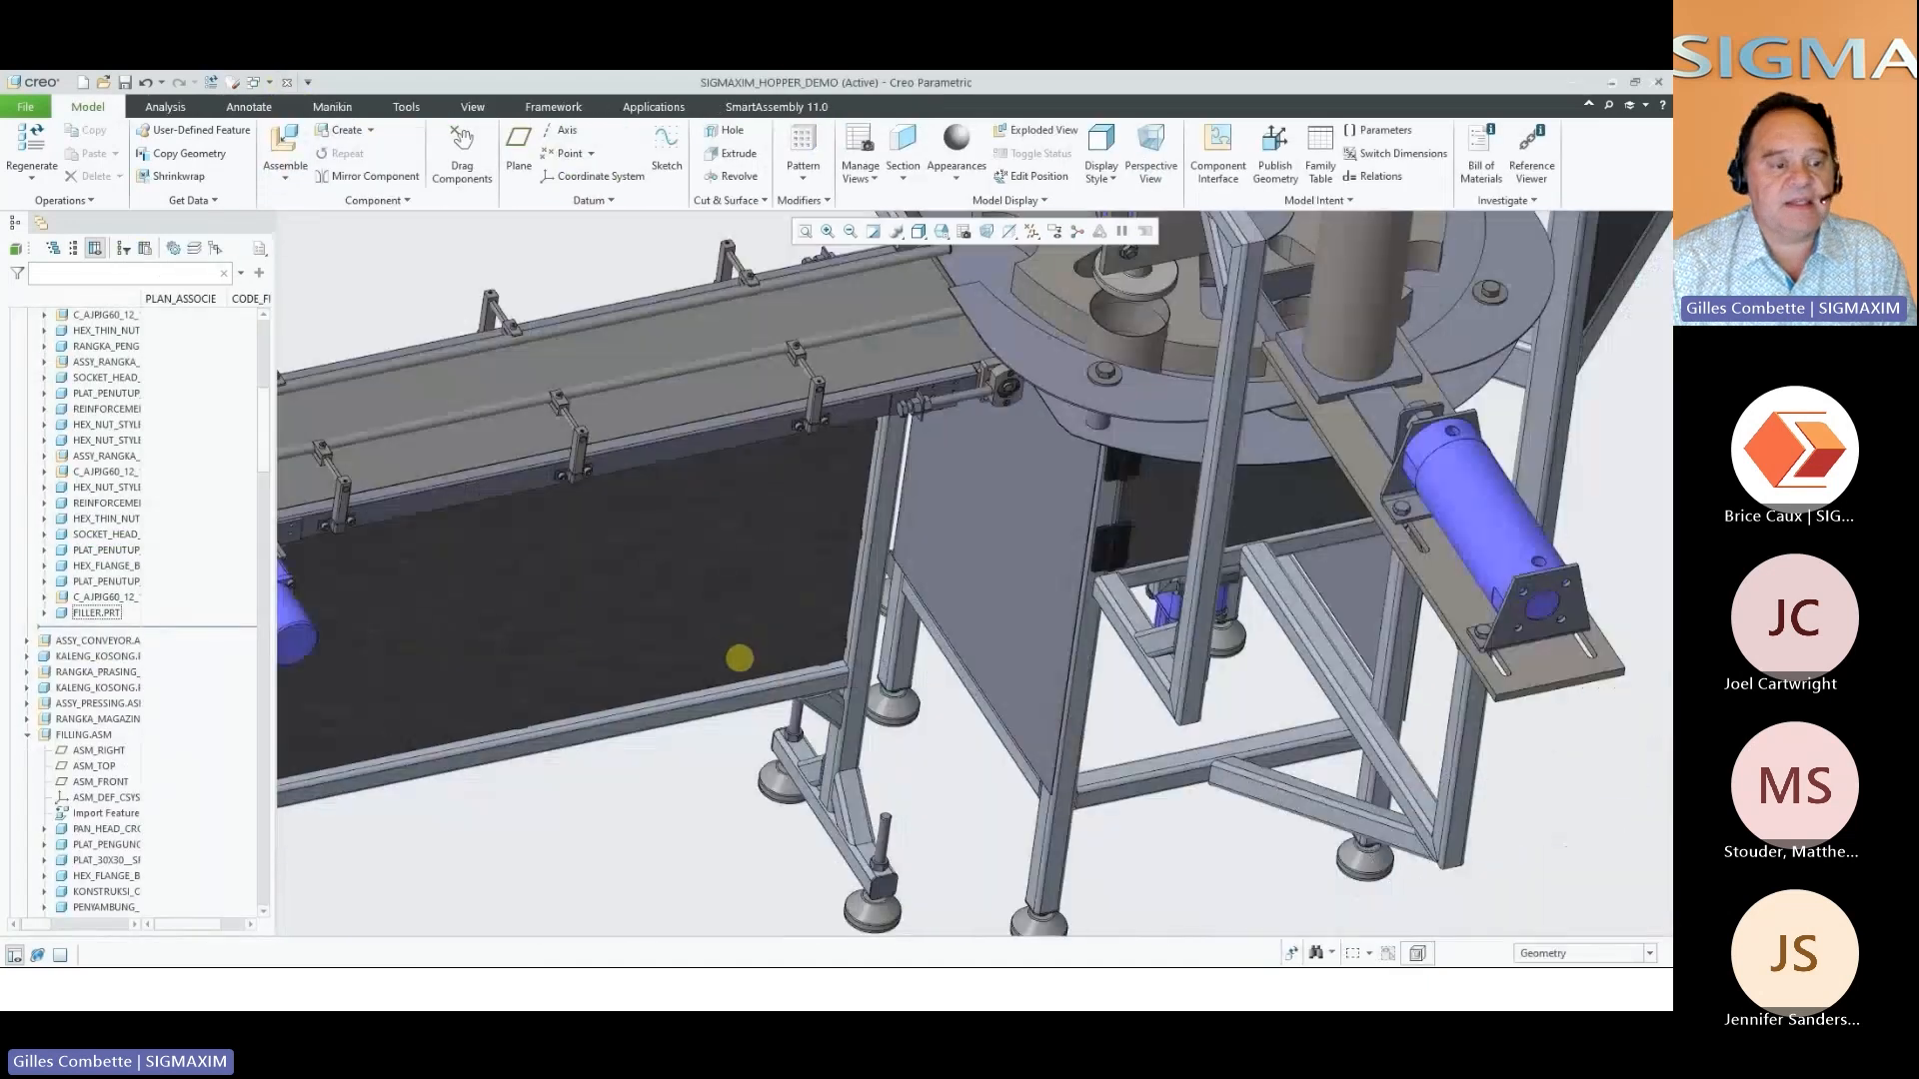
middle_click_drag(740, 658, 948, 672)
scroll(948, 673, "up", 5)
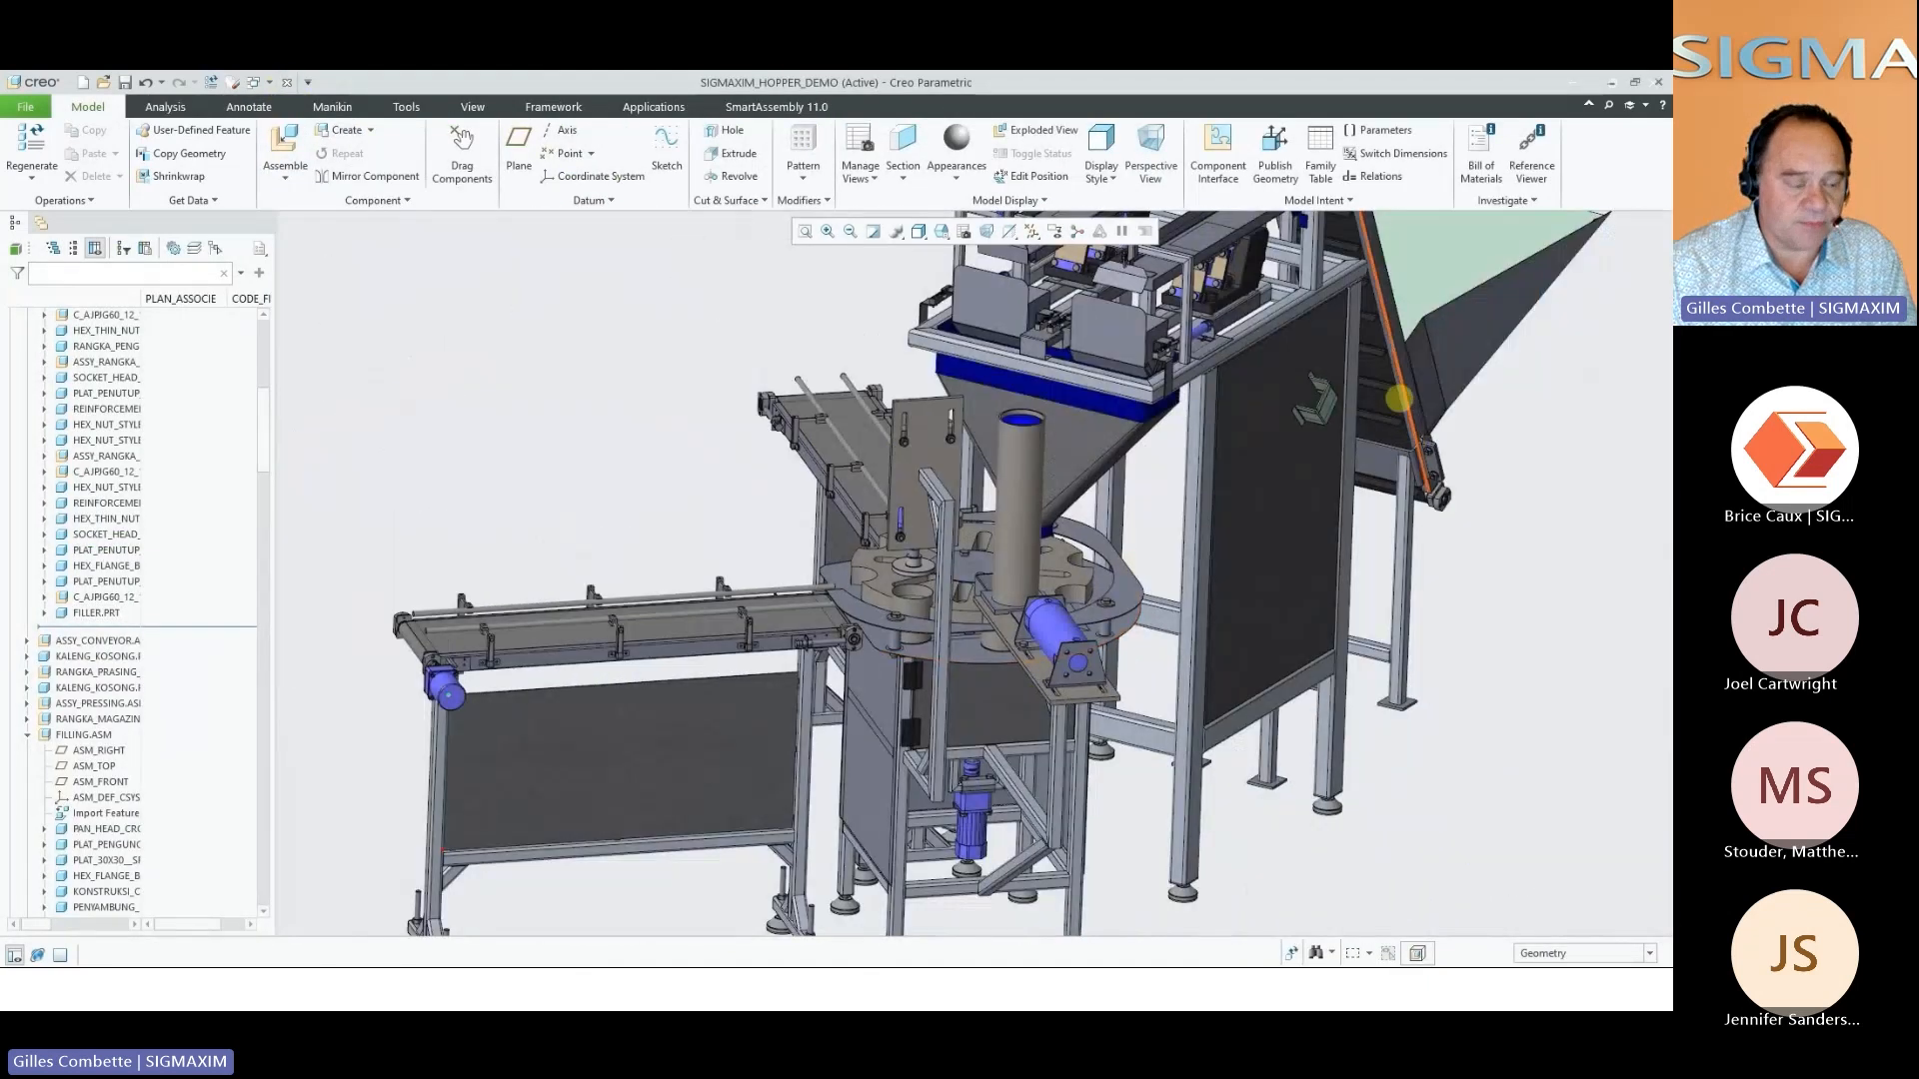
Create a 20.00 wide Tab in Bend with 2.00 wide reliefs, positioned at 31.00 along the bend edge of the omega bracket's upper flange
scroll(1396, 399, "down", 5)
scroll(1263, 429, "down", 1)
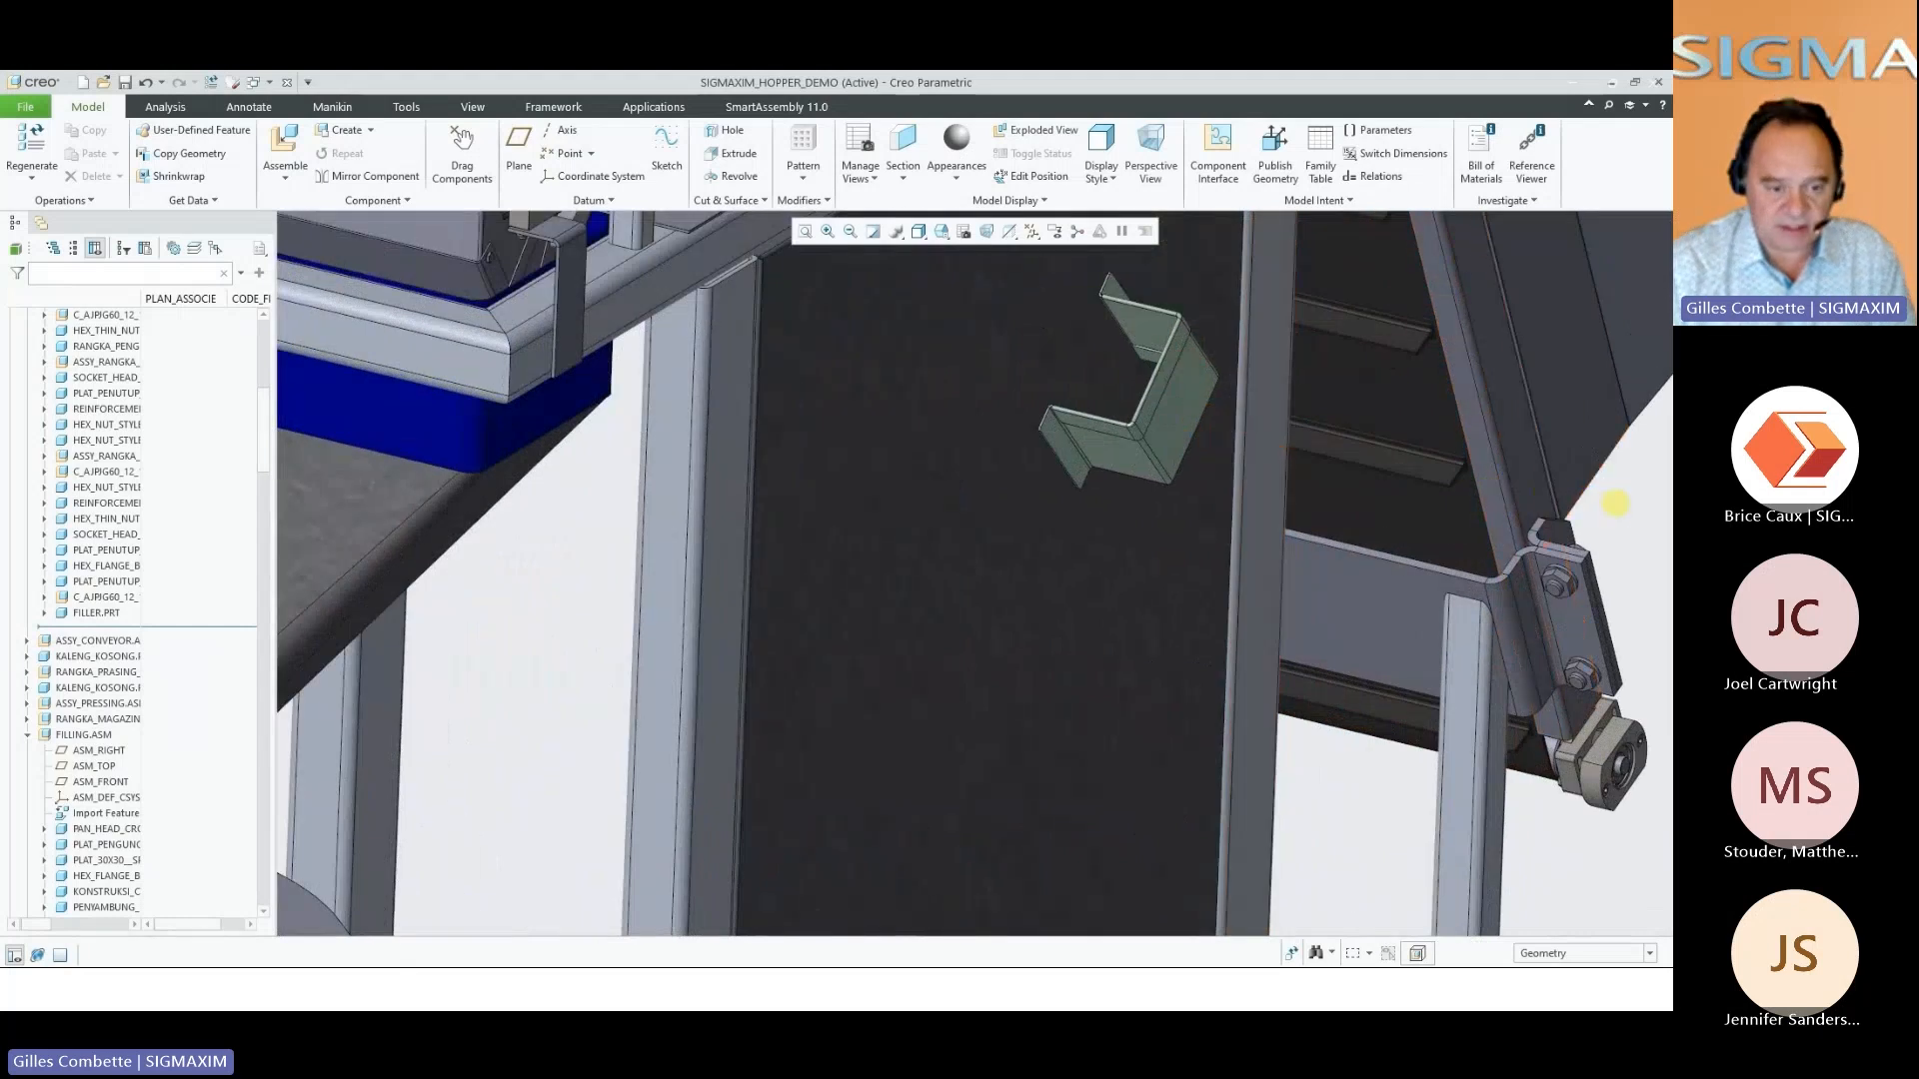
right_click(1615, 504)
left_click(1564, 612)
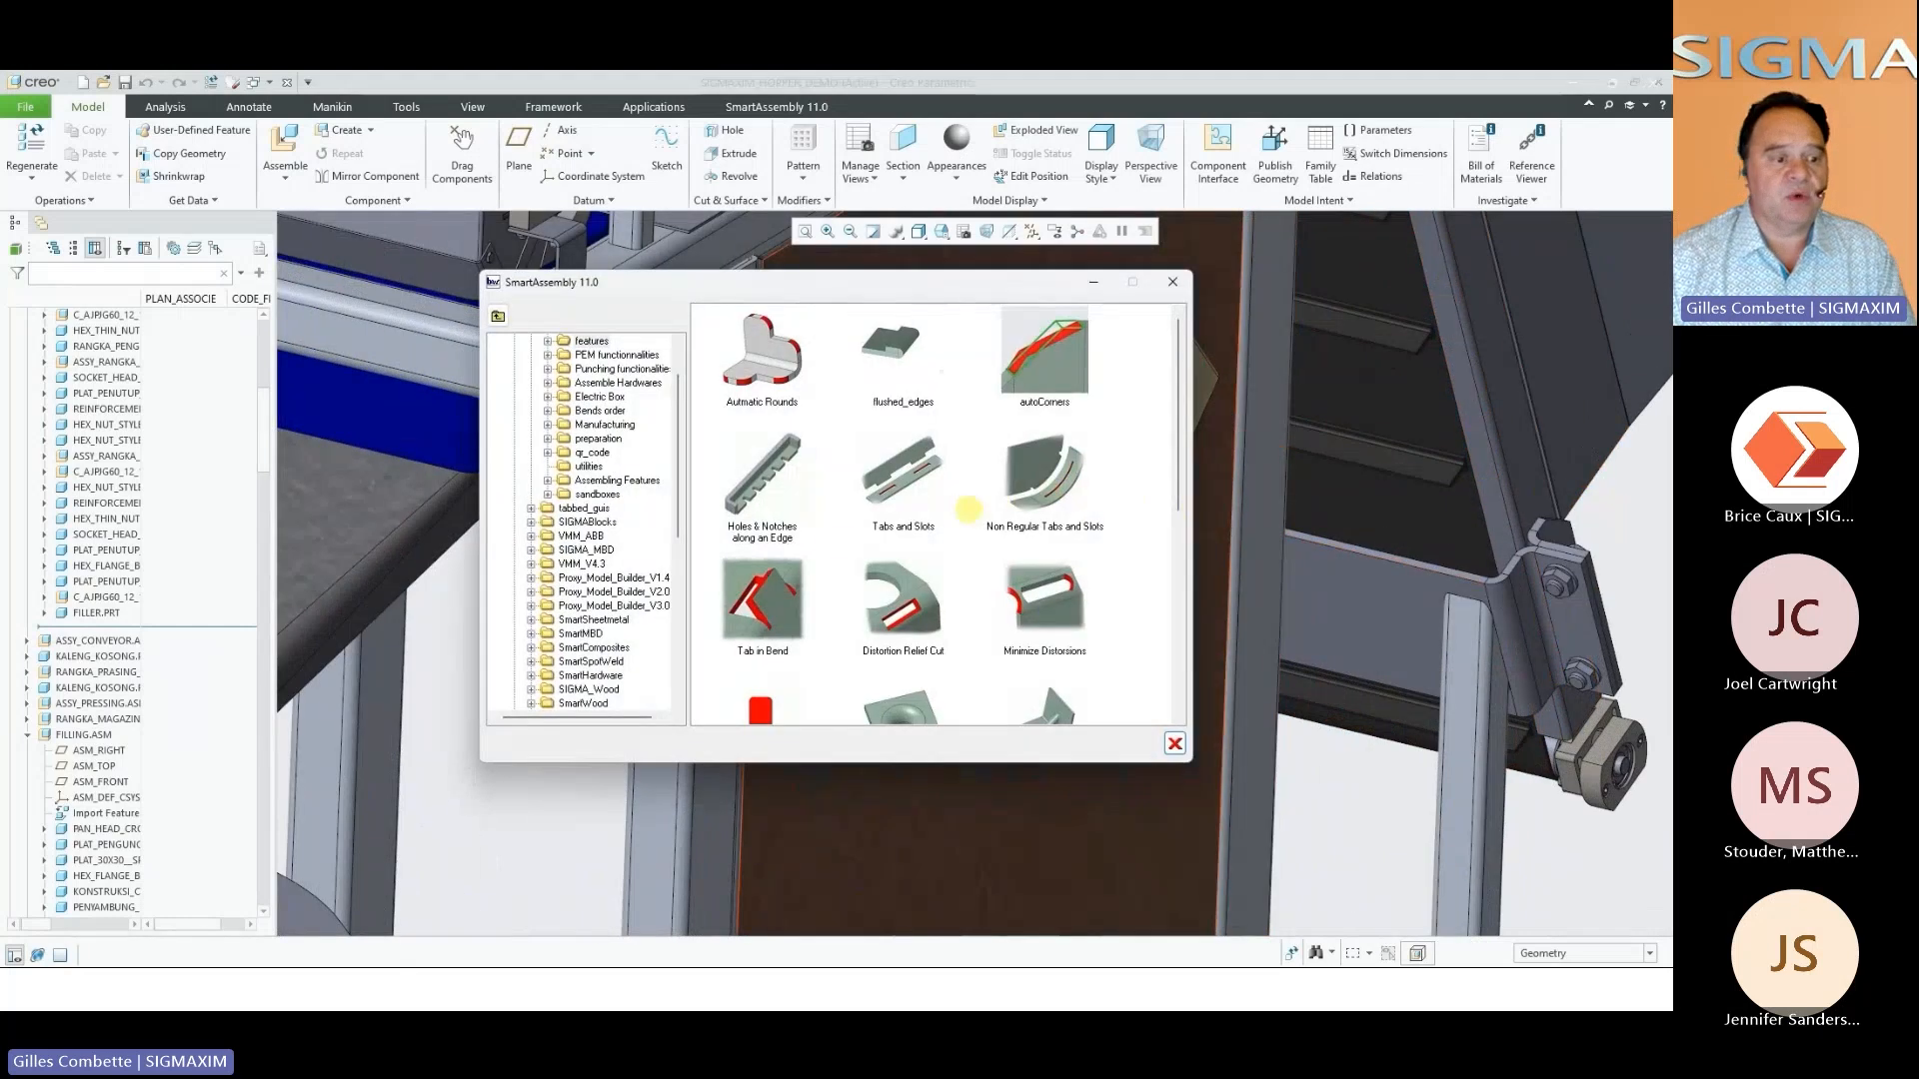
left_click(782, 580)
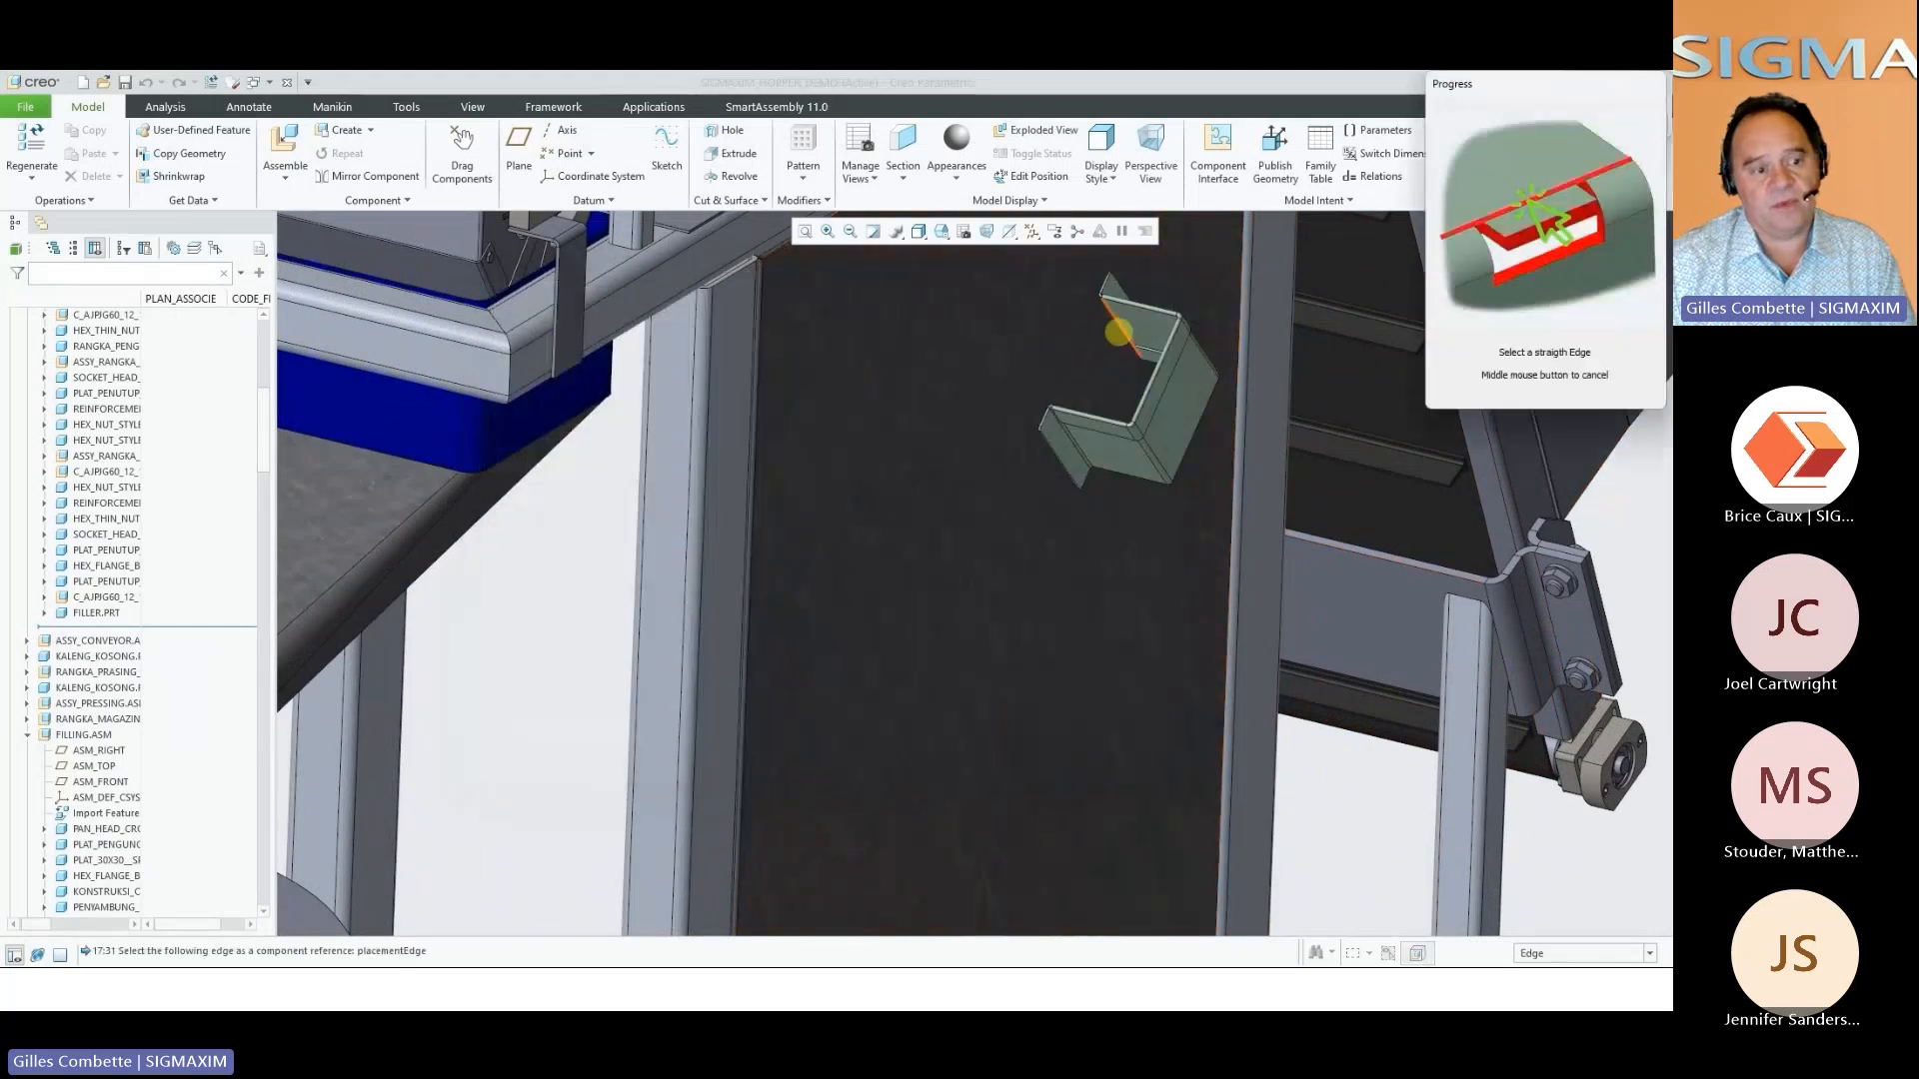
left_click(1122, 330)
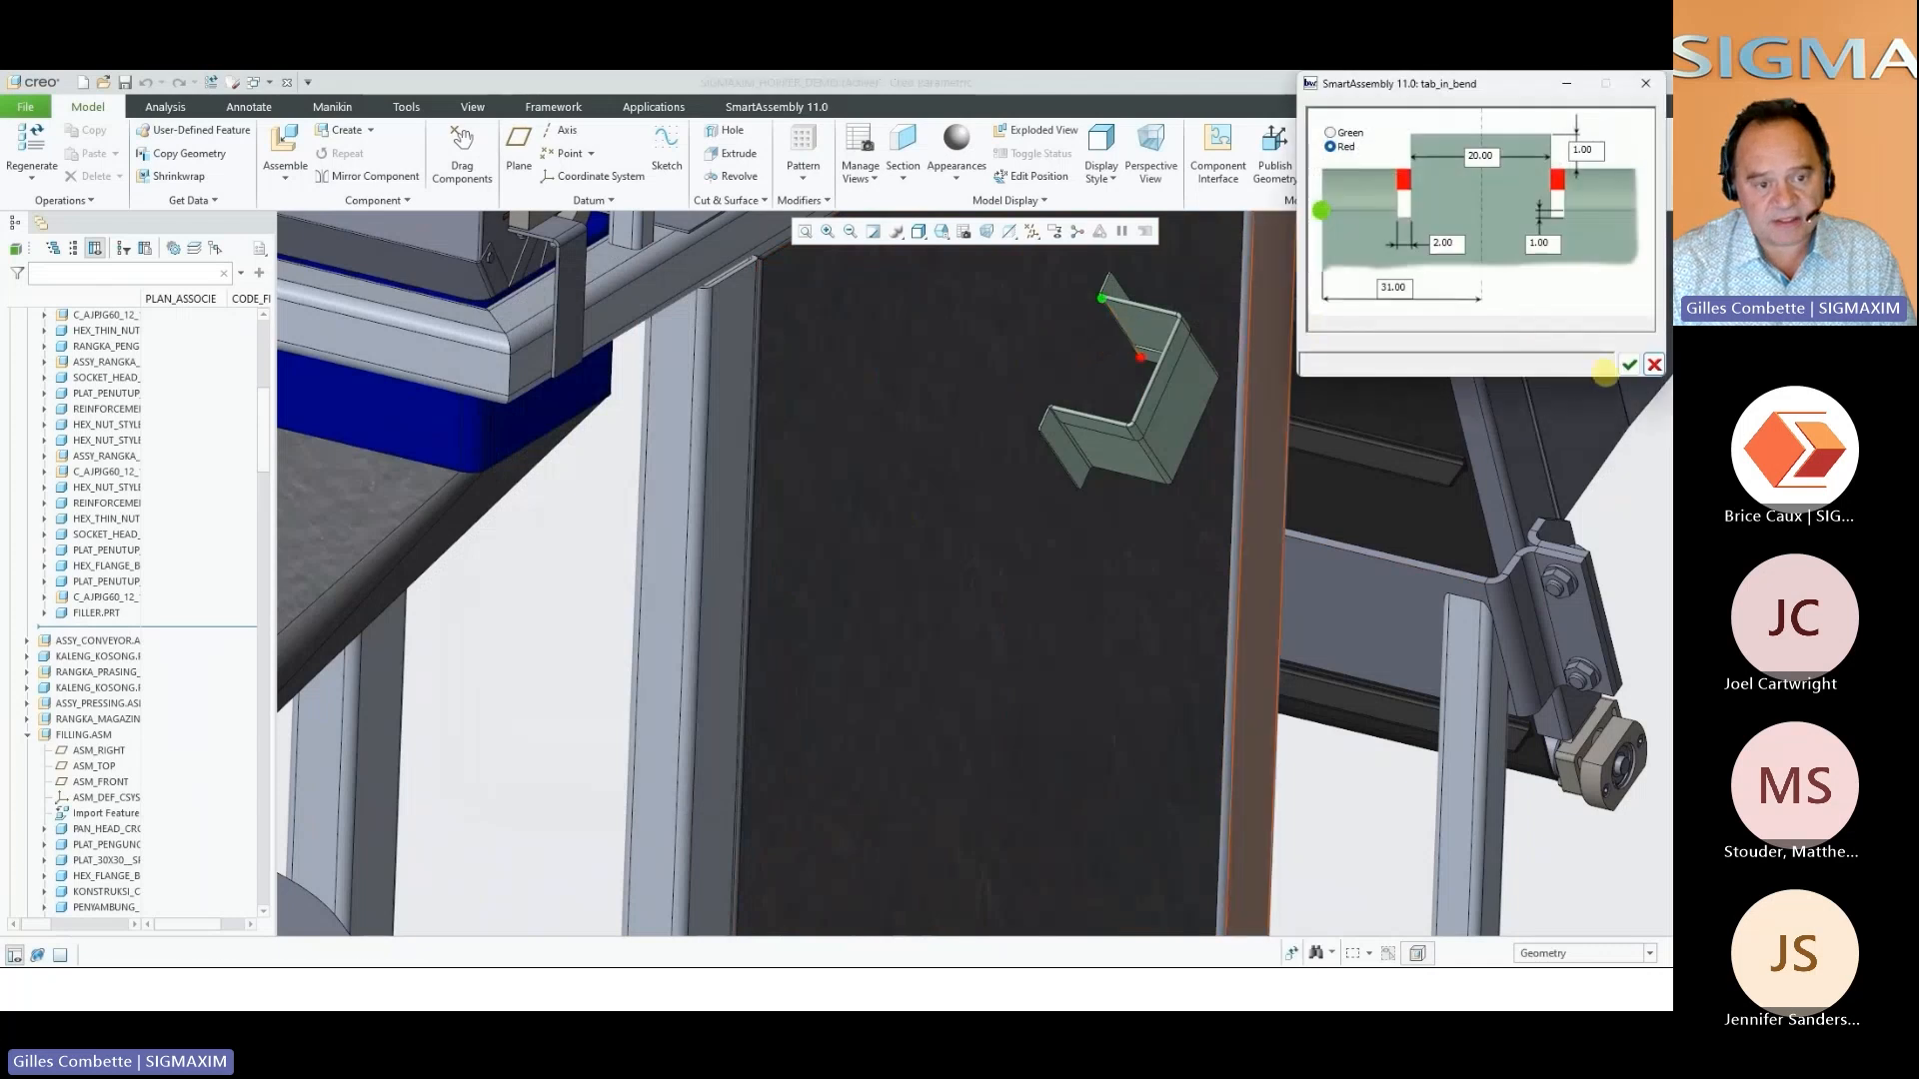
left_click(1627, 363)
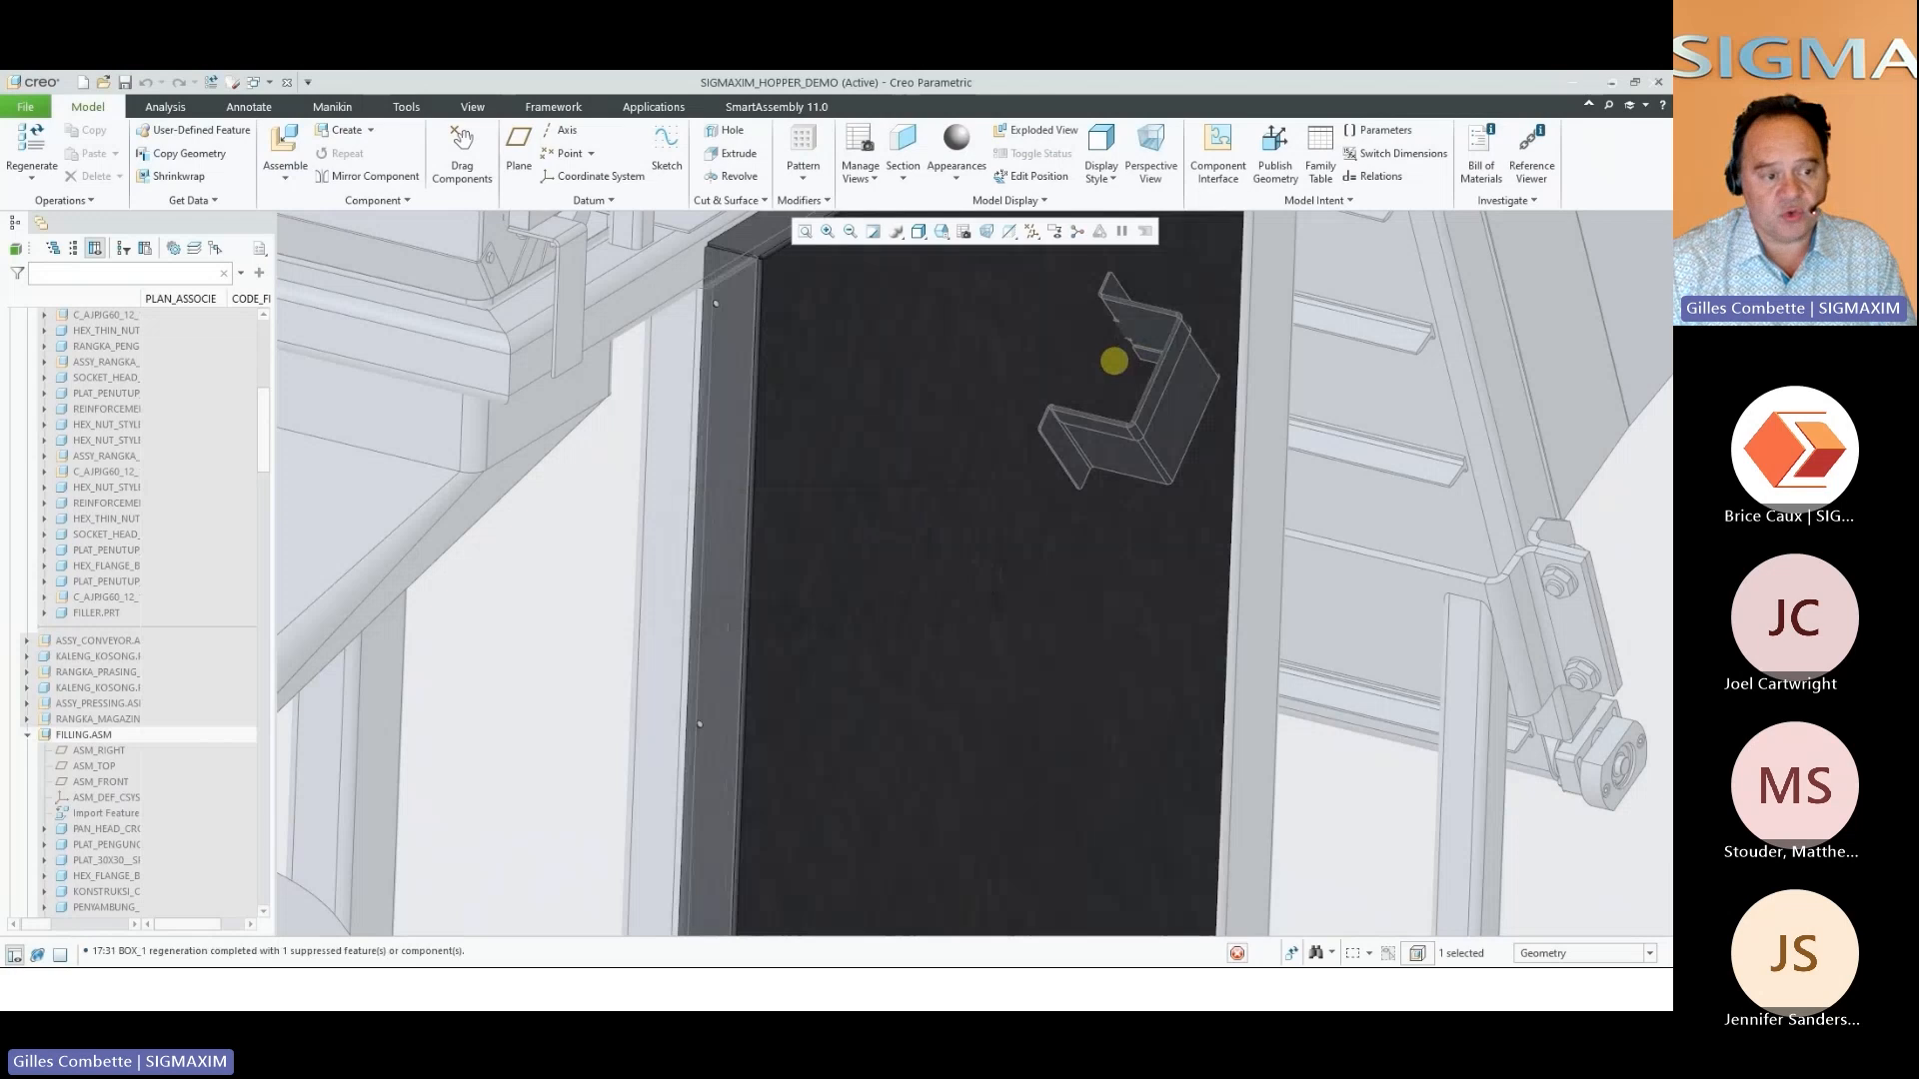
Create a 20.00 wide Tab in Bend with 2.00 wide reliefs, positioned at 32.00 along the bend edge of the omega bracket's lower flange
middle_click_drag(1114, 361, 1100, 429)
scroll(1100, 428, "down", 5)
left_click(1014, 481)
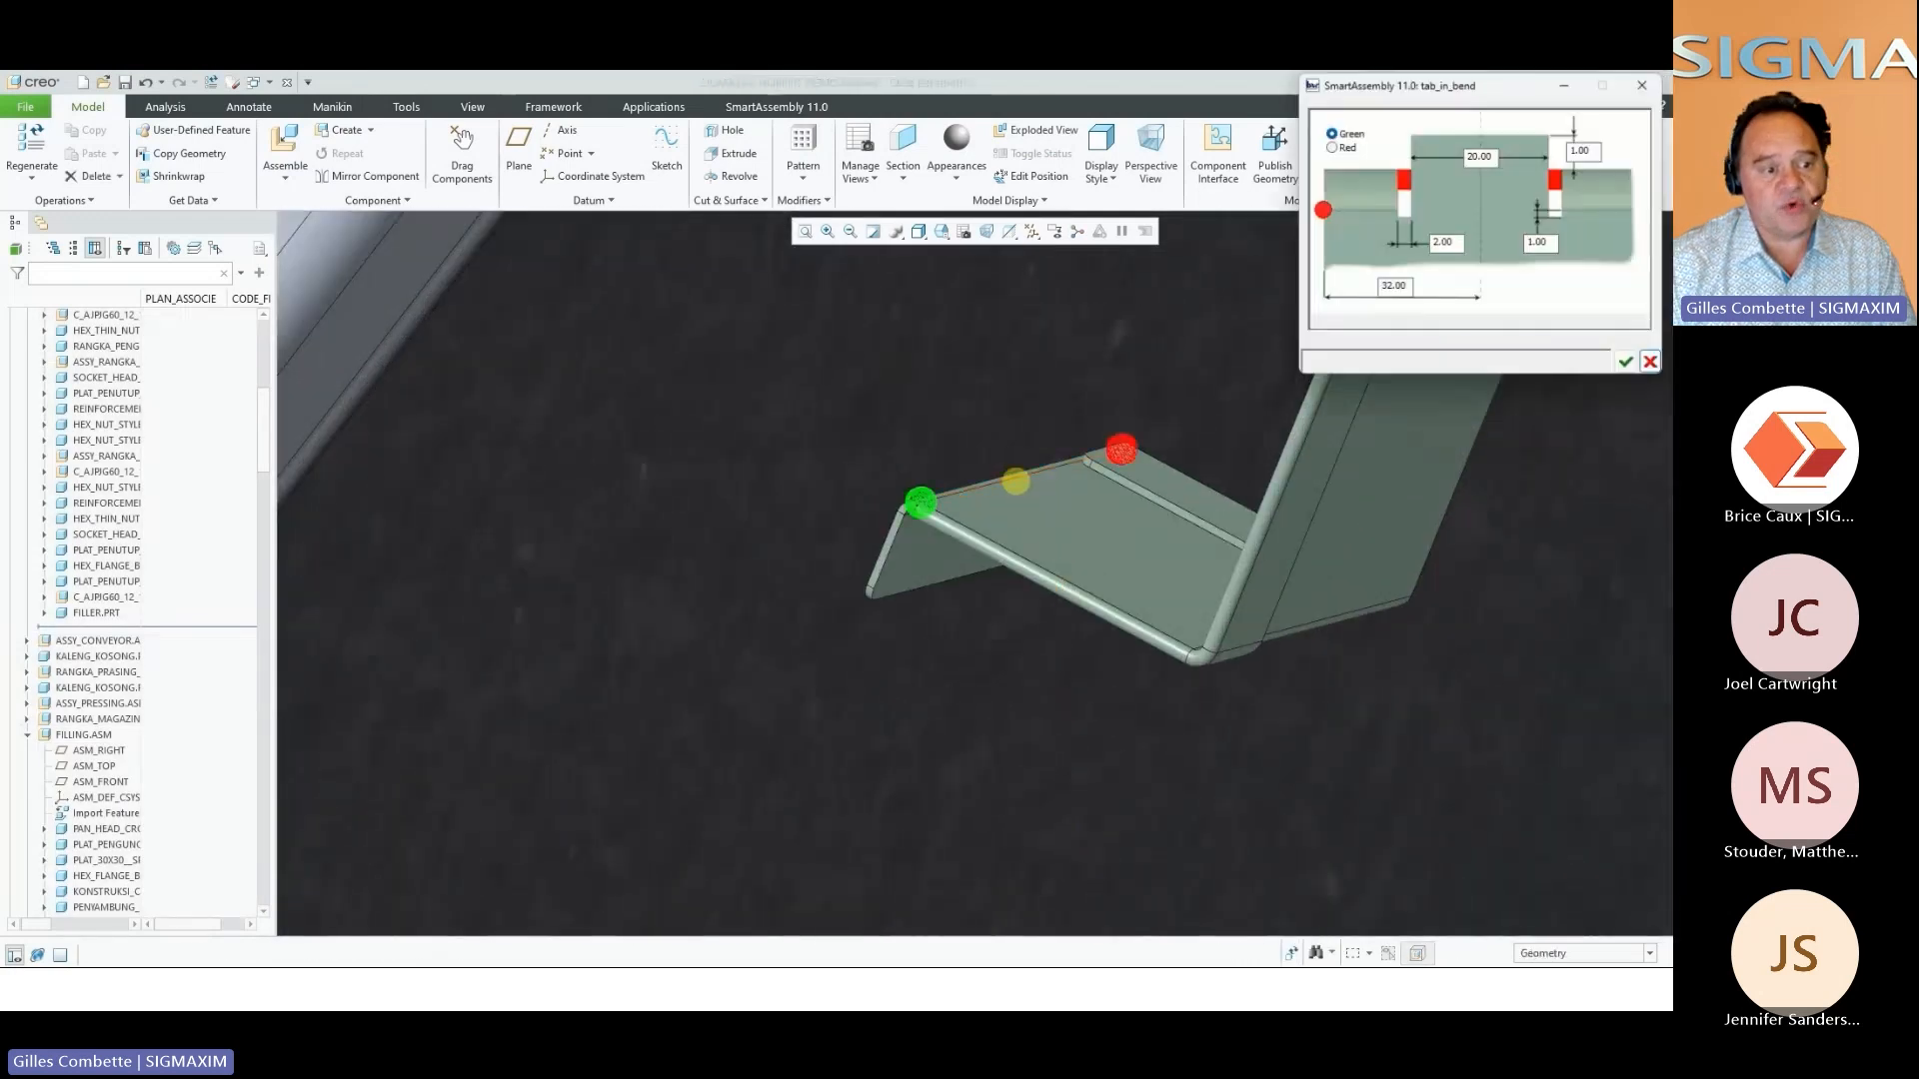
left_click(1628, 364)
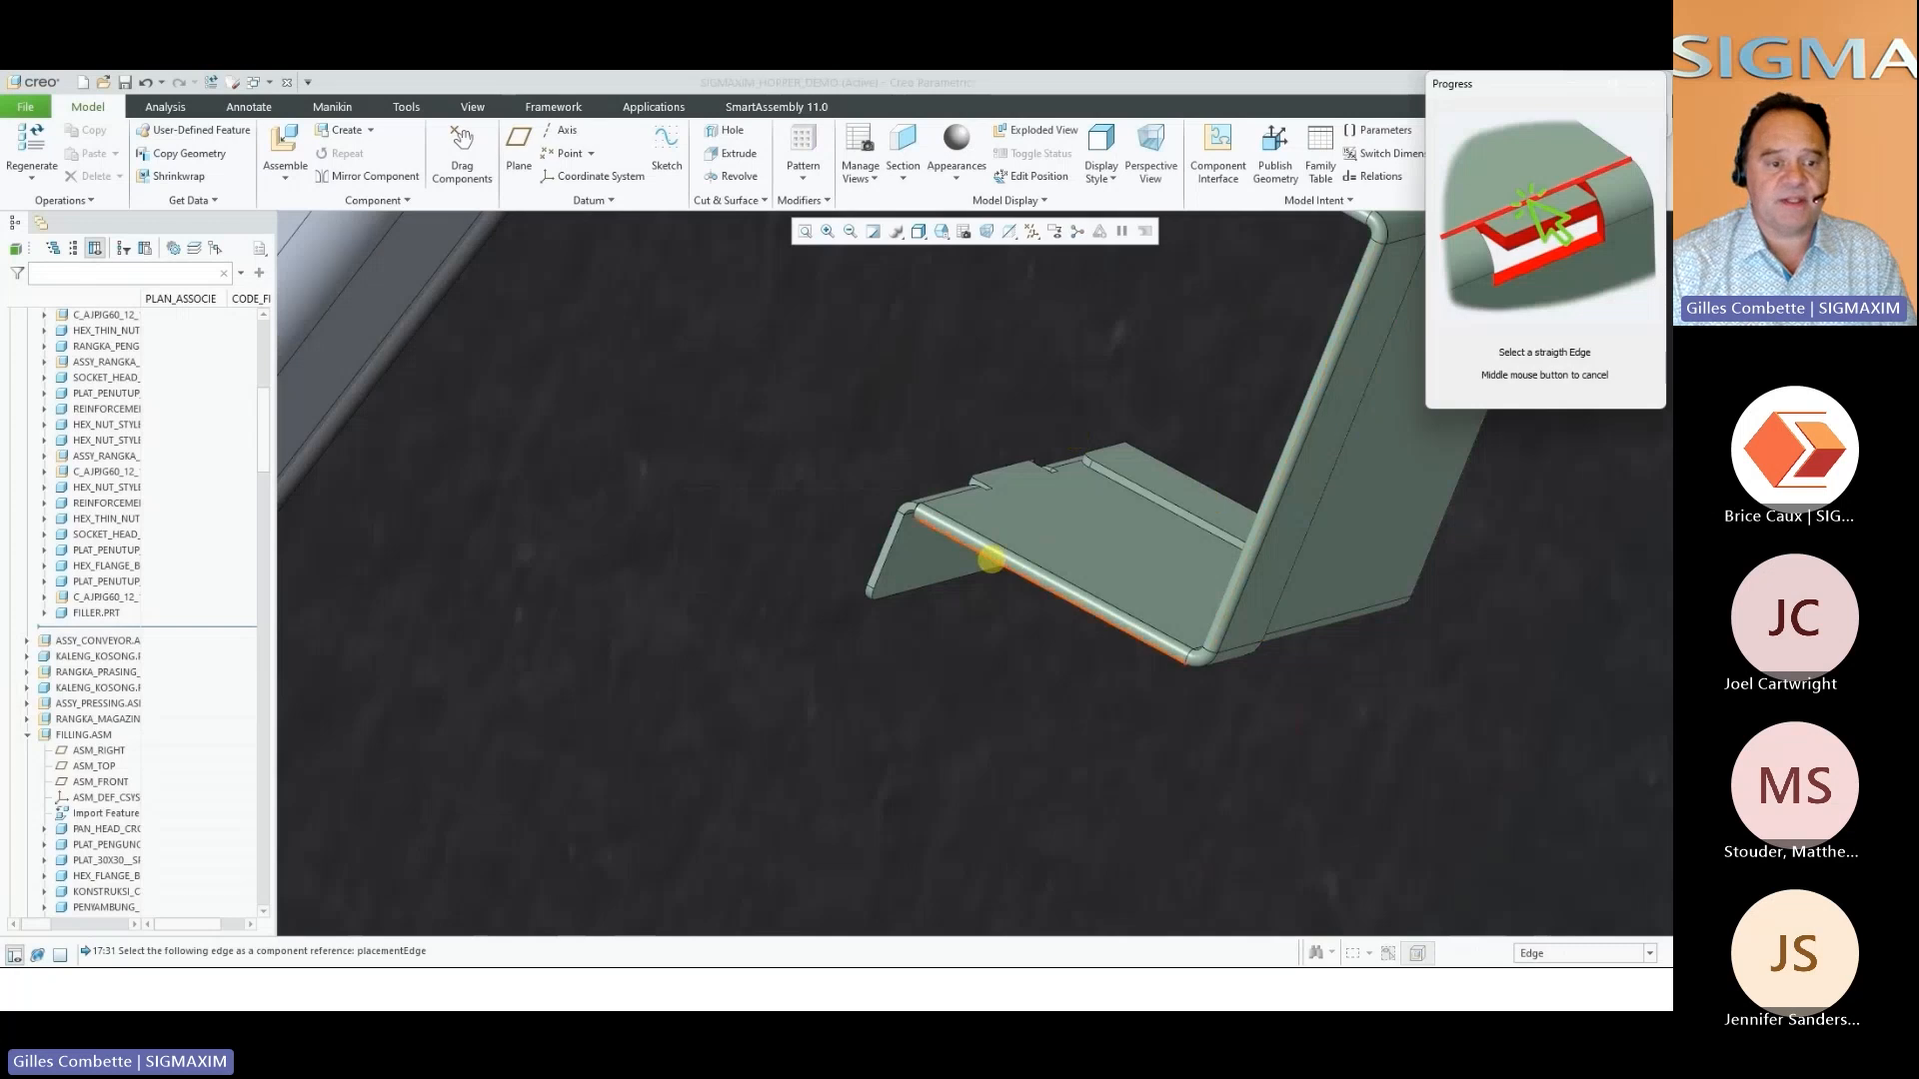
left_click(991, 560)
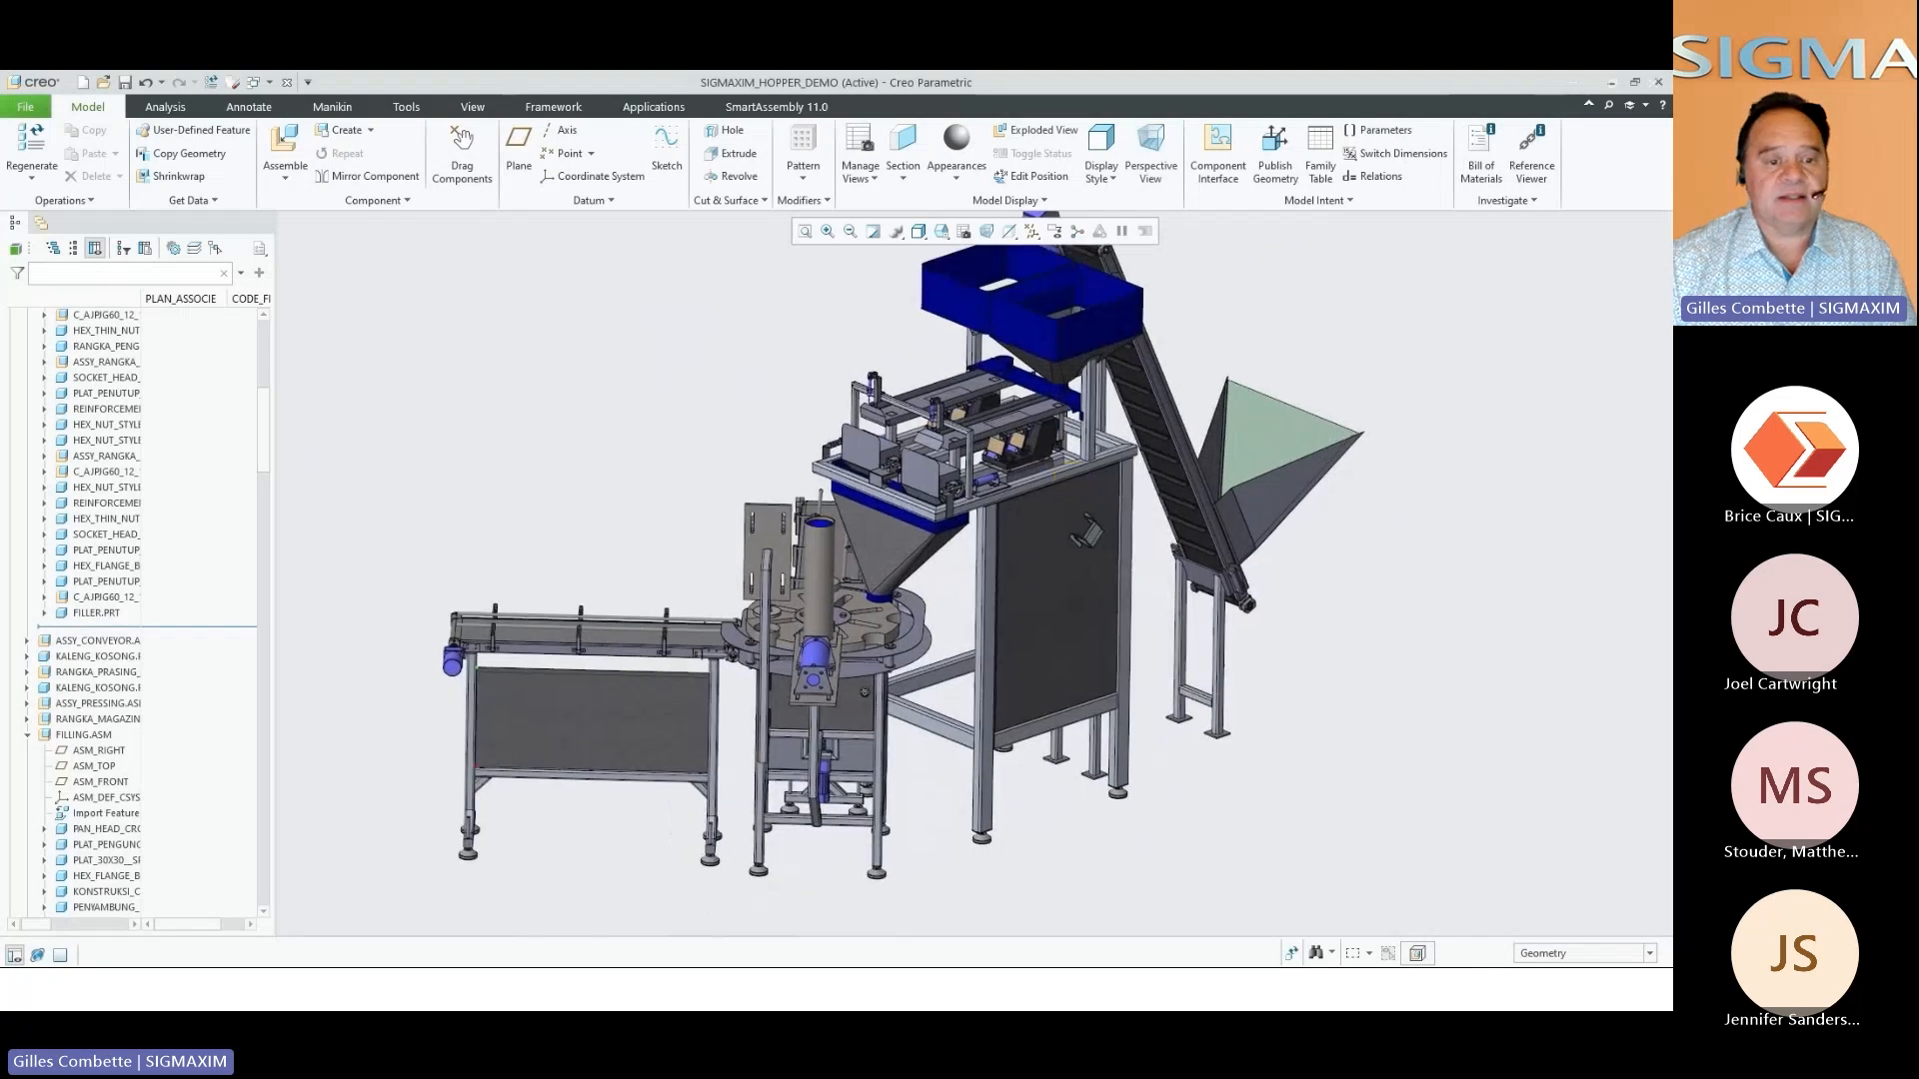
key("Right")
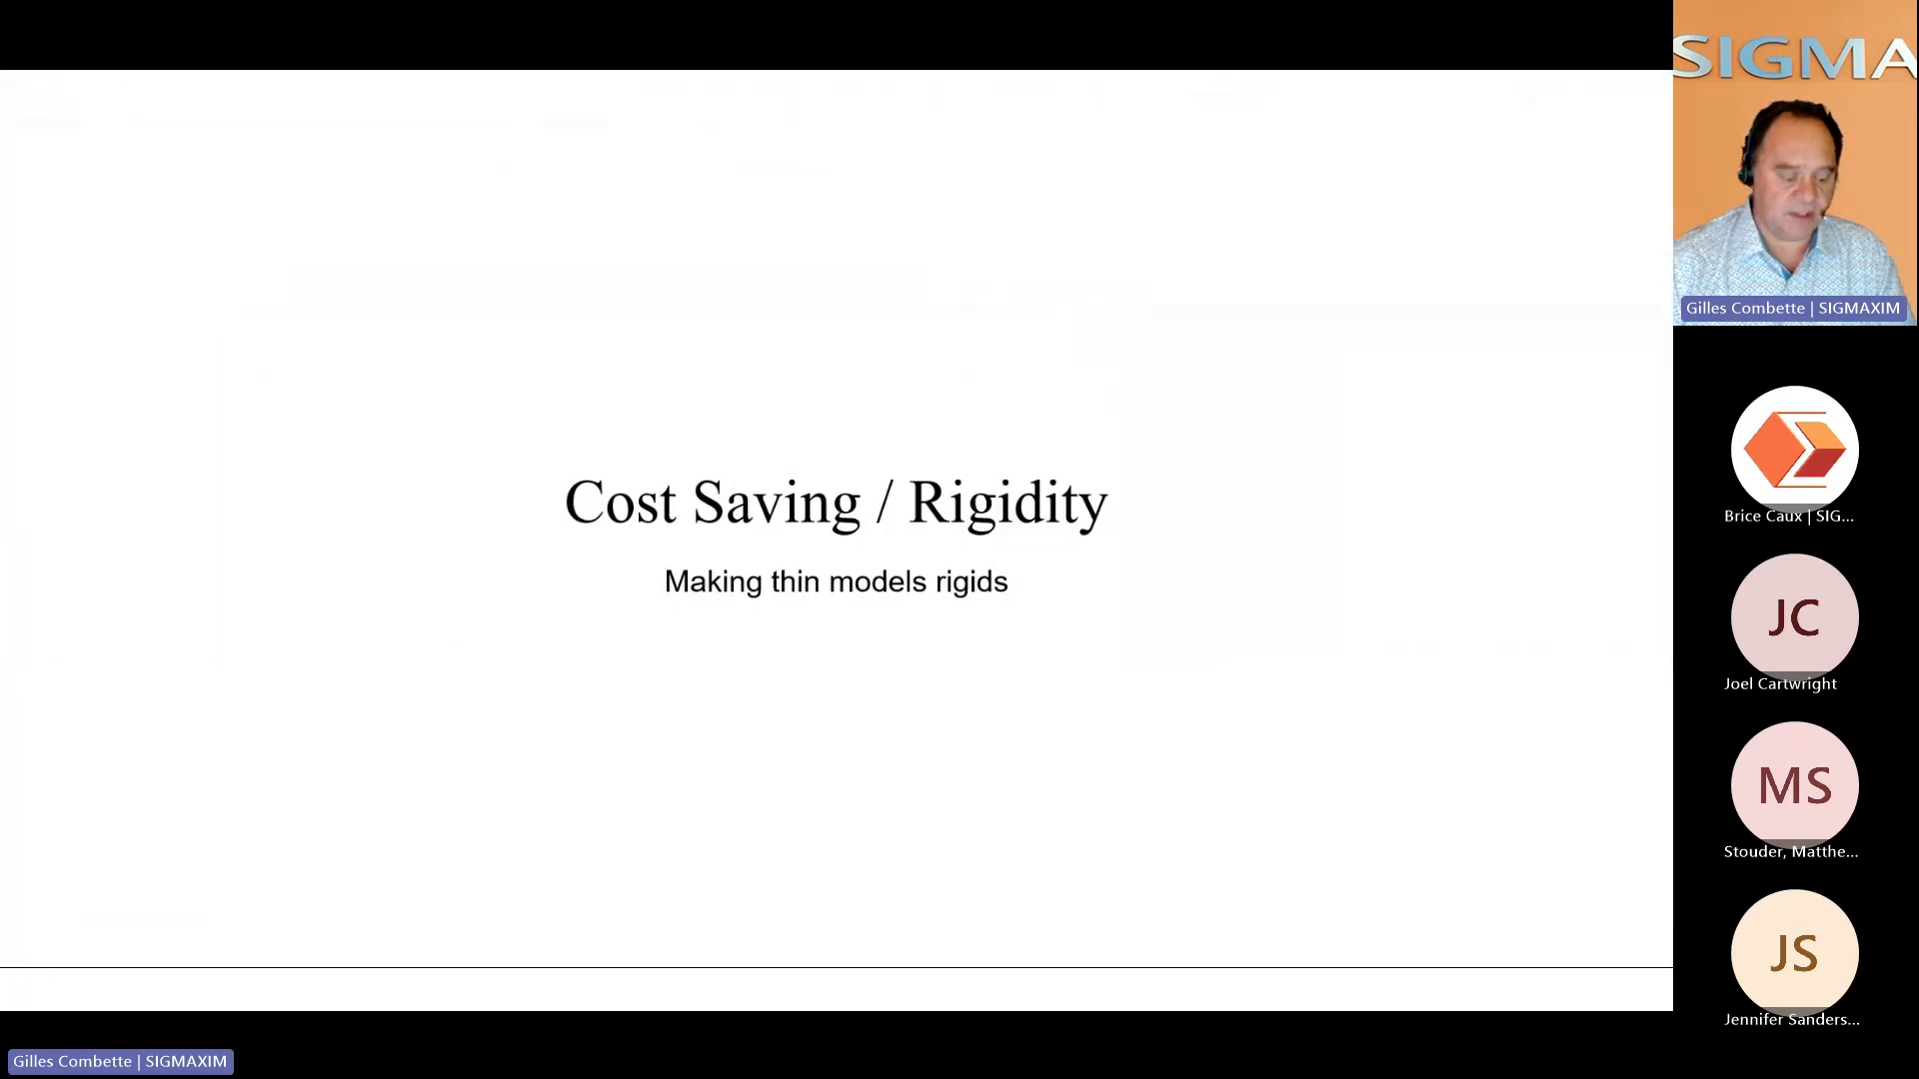
key("space")
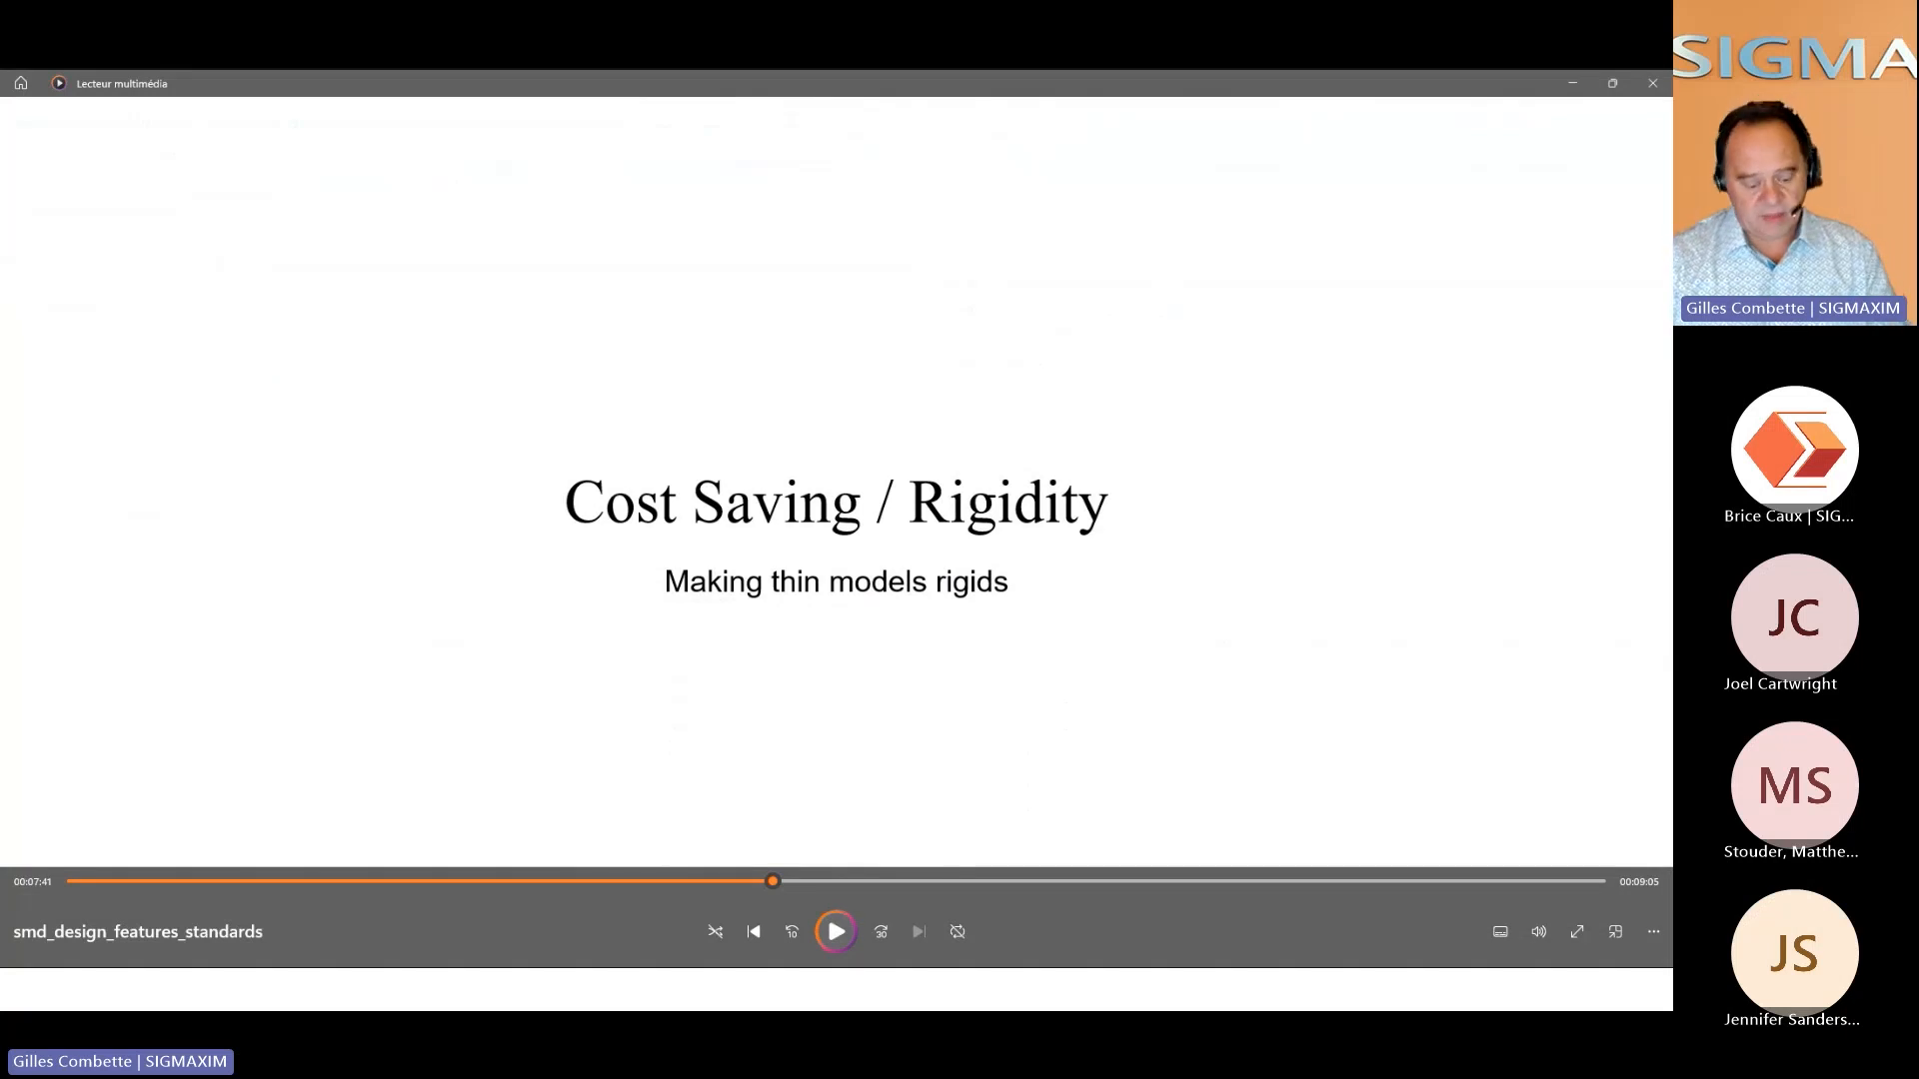
key("space")
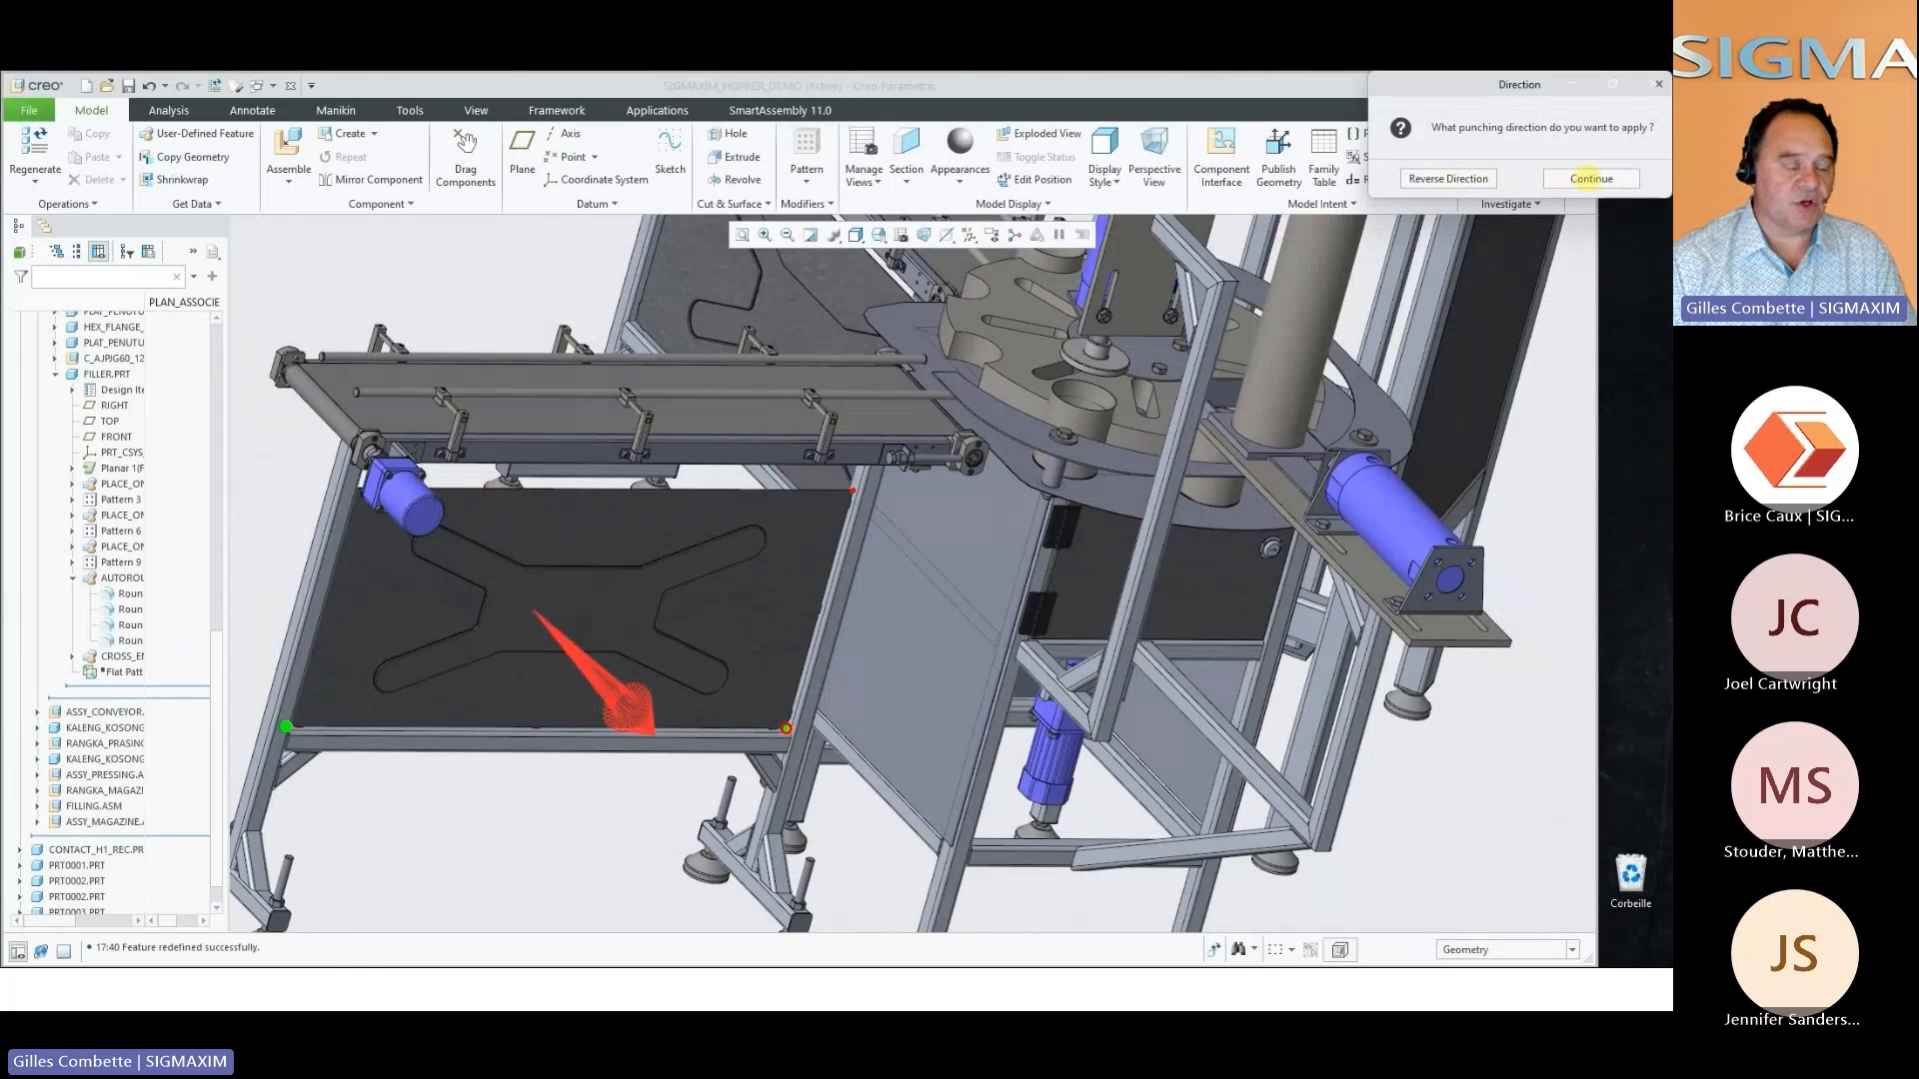
Emboss a 526.00 by 243.00 rigidity cross, 3.00 deep, in the conveyor's filler panel, keeping the proposed punching direction
left_click(1591, 178)
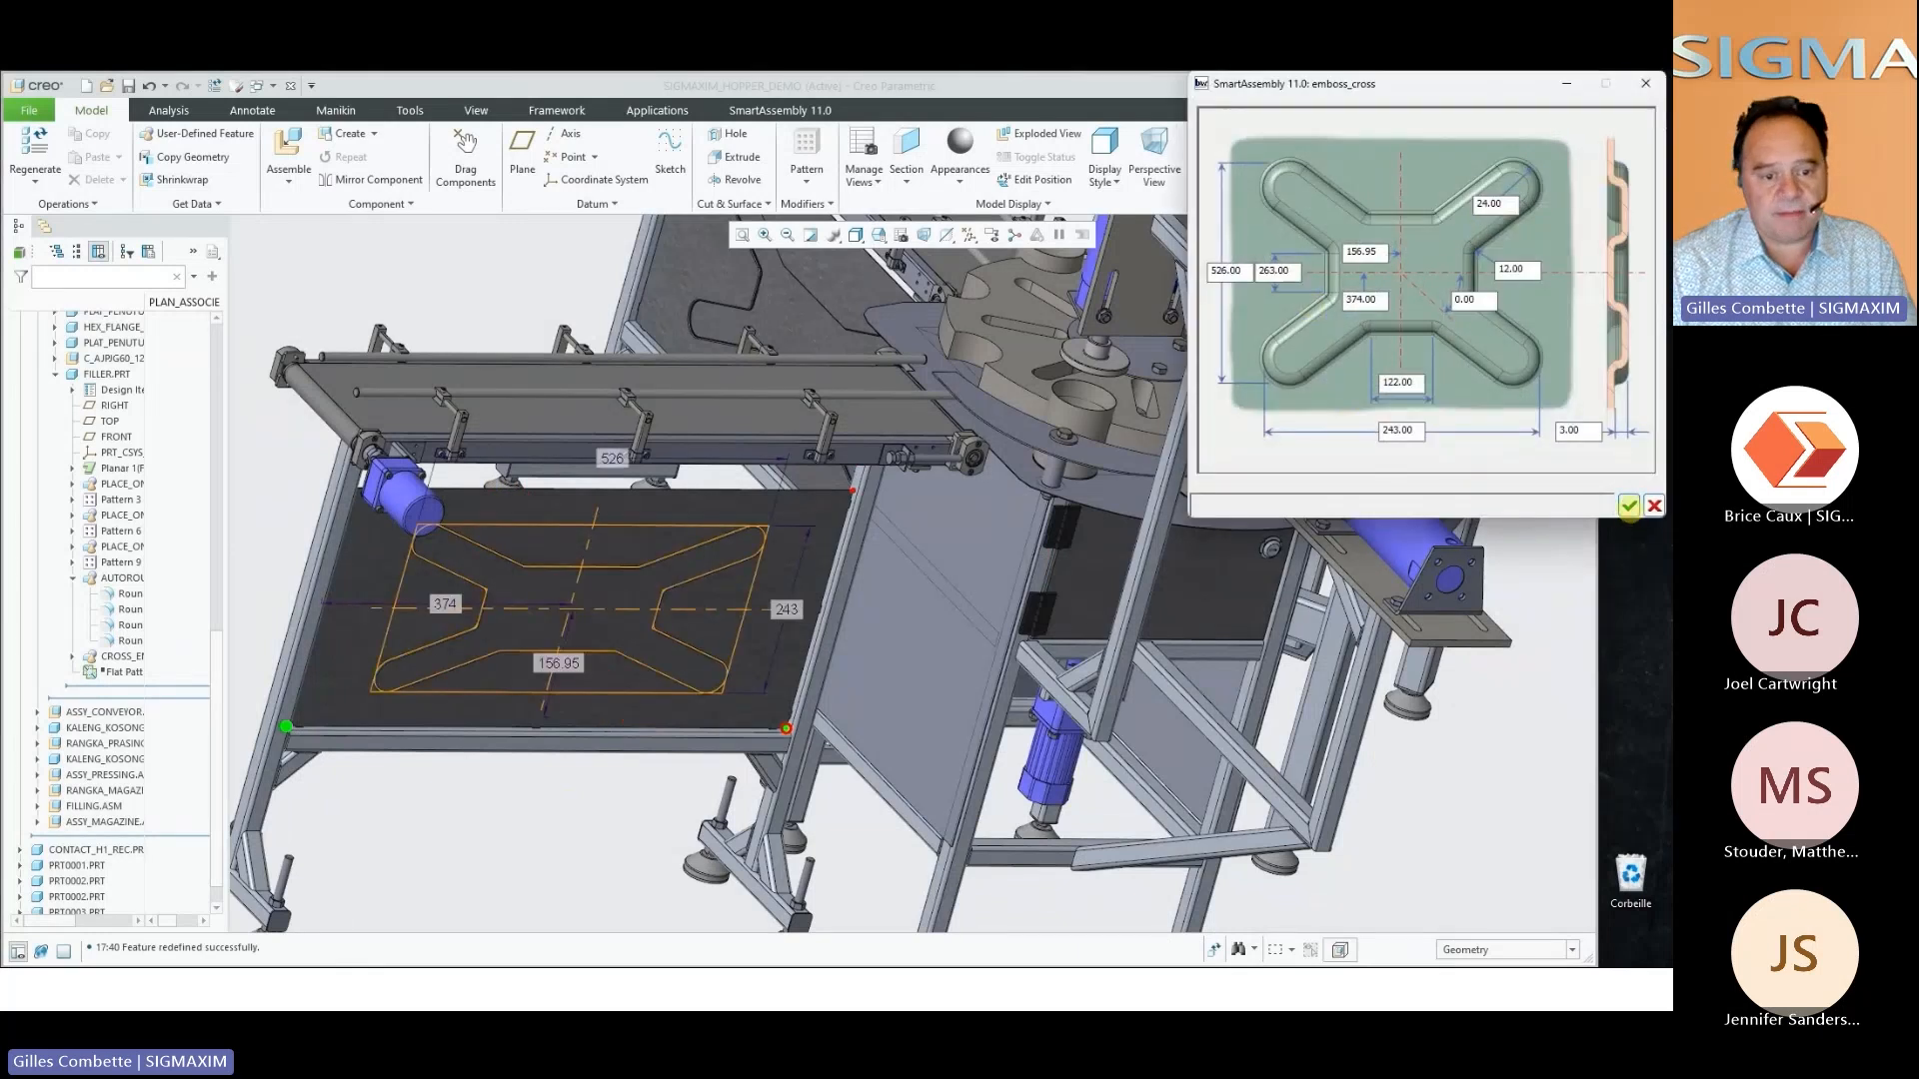
left_click(1628, 506)
scroll(703, 573, "down", 5)
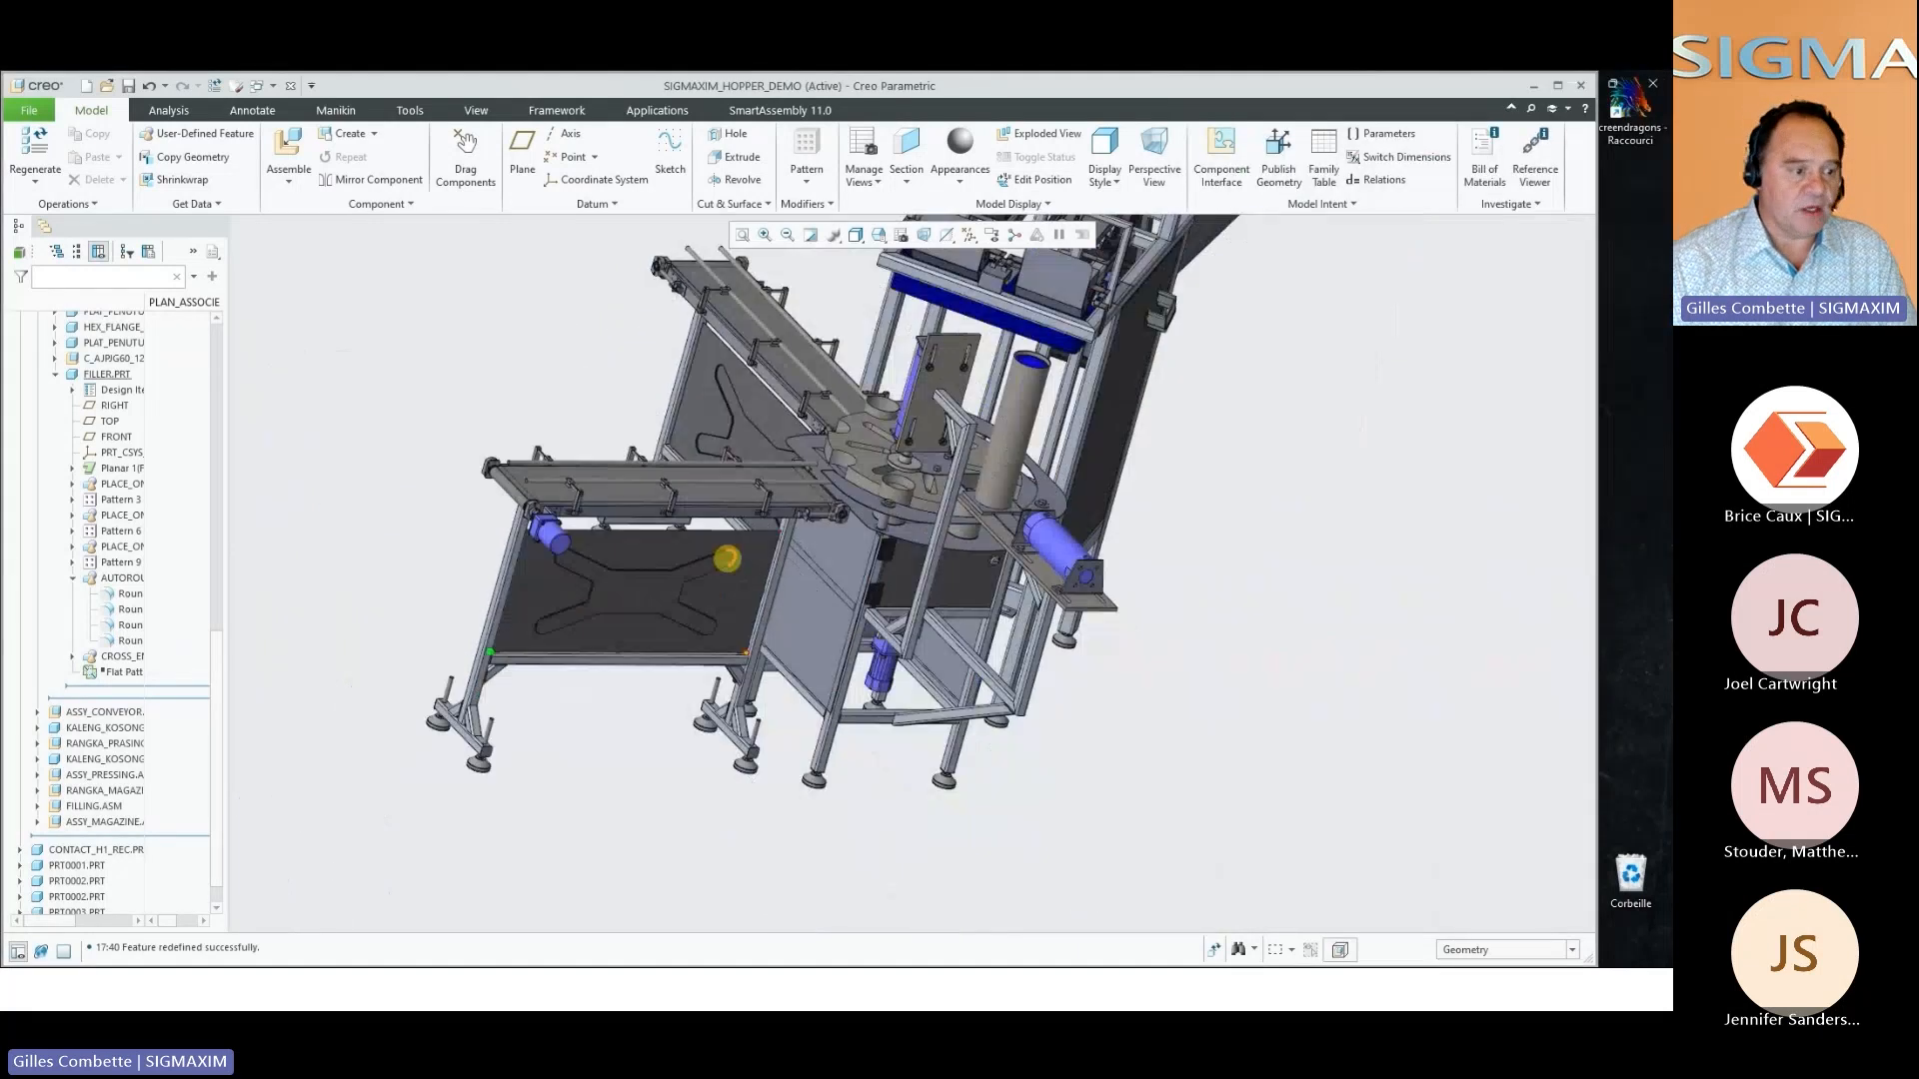
Start a V Bead object and pick its two opposite corner positions on the tall side panel of the hopper frame
right_click(1229, 729)
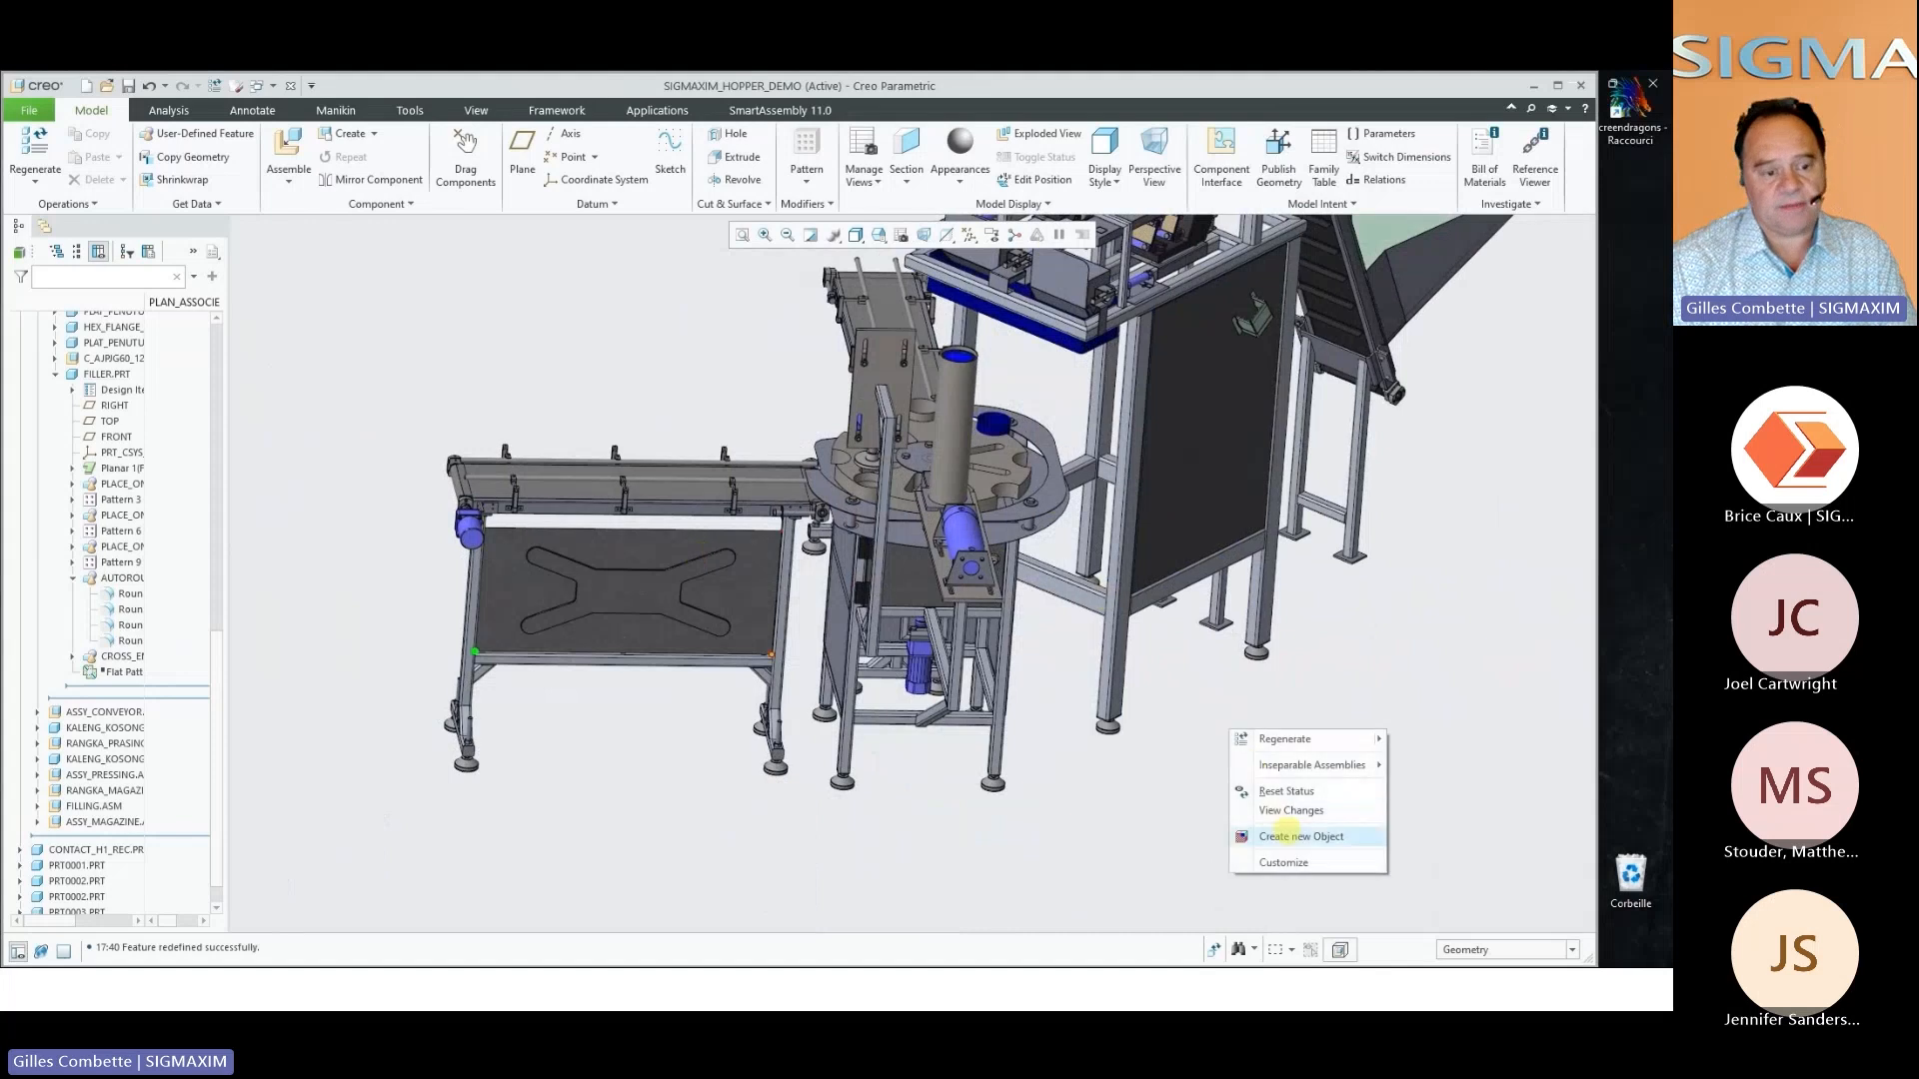
left_click(1285, 836)
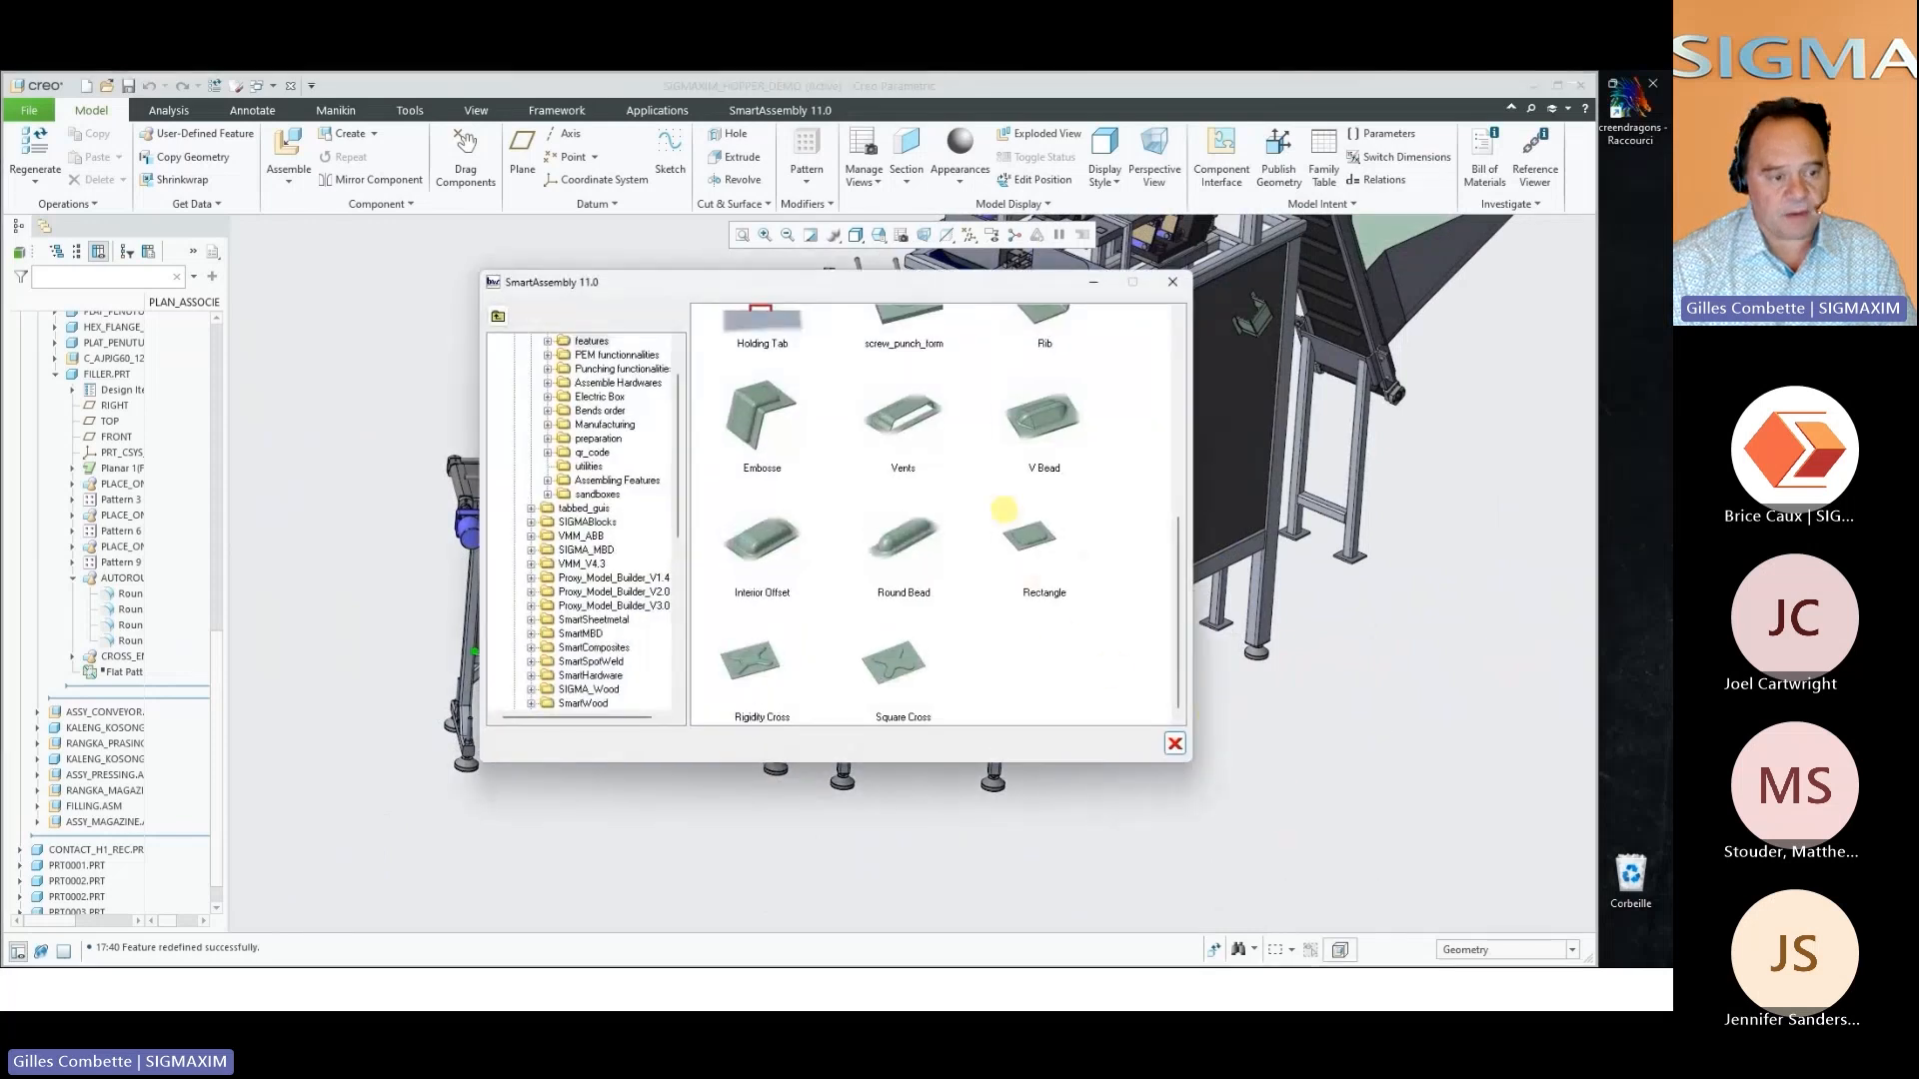
double_click(1037, 417)
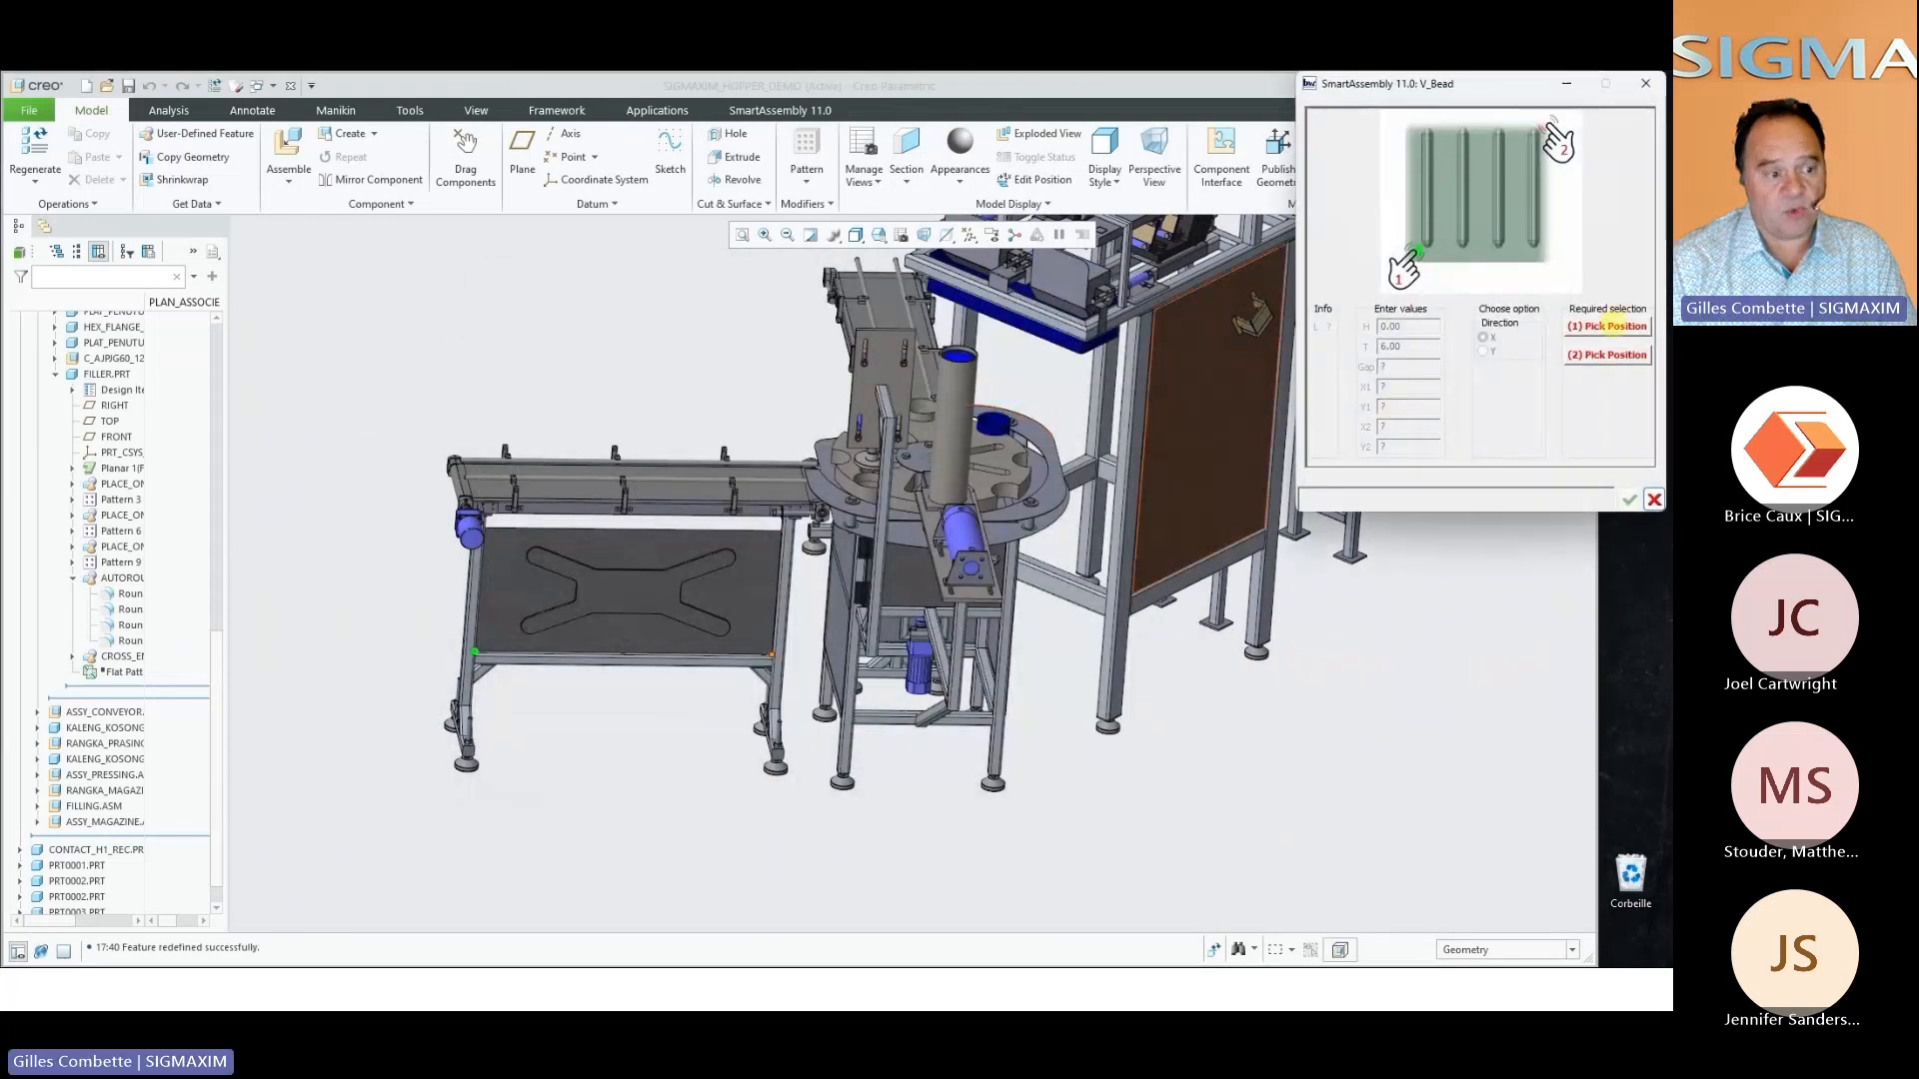
left_click(1611, 325)
left_click(1160, 552)
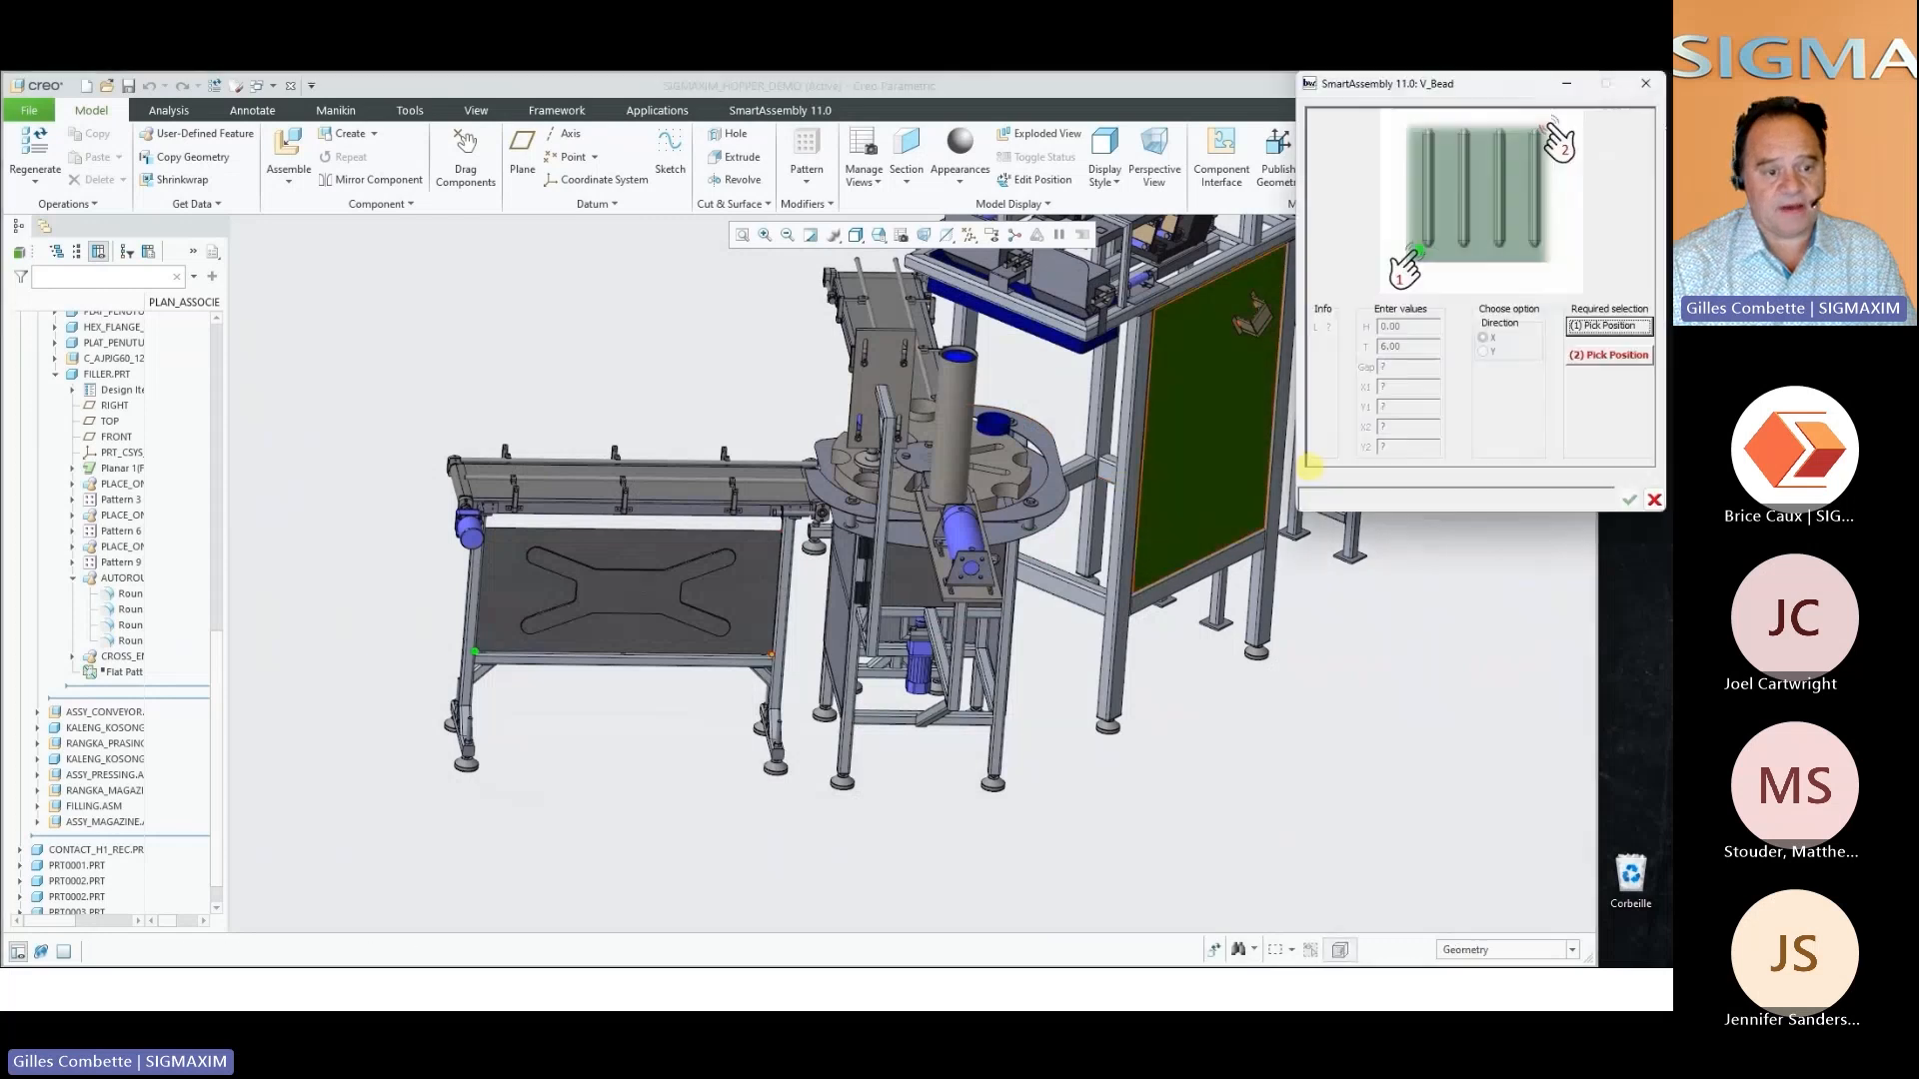
left_click(1604, 358)
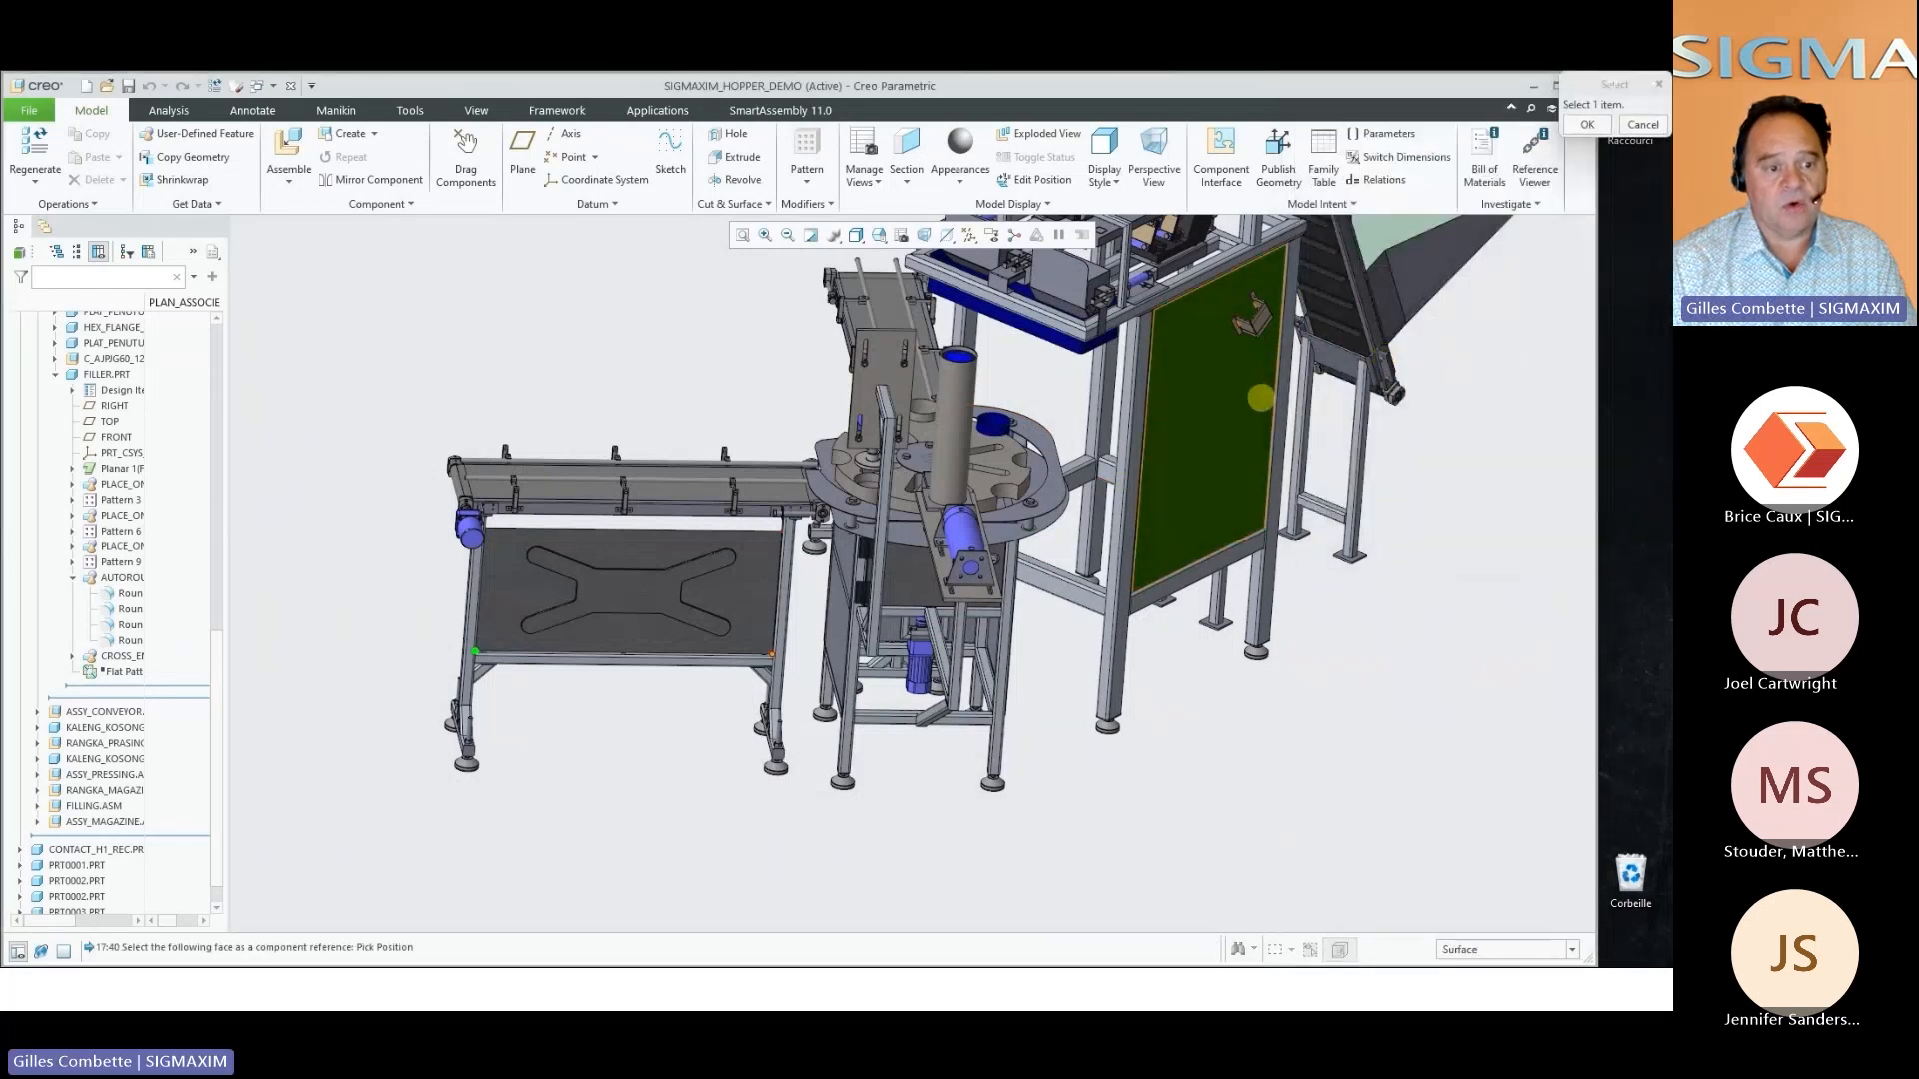
left_click(1262, 397)
Generate the V beads in horizontal rows on the tall side panel without reversing their side
middle_click_drag(1261, 397, 920, 670)
left_click(1628, 499)
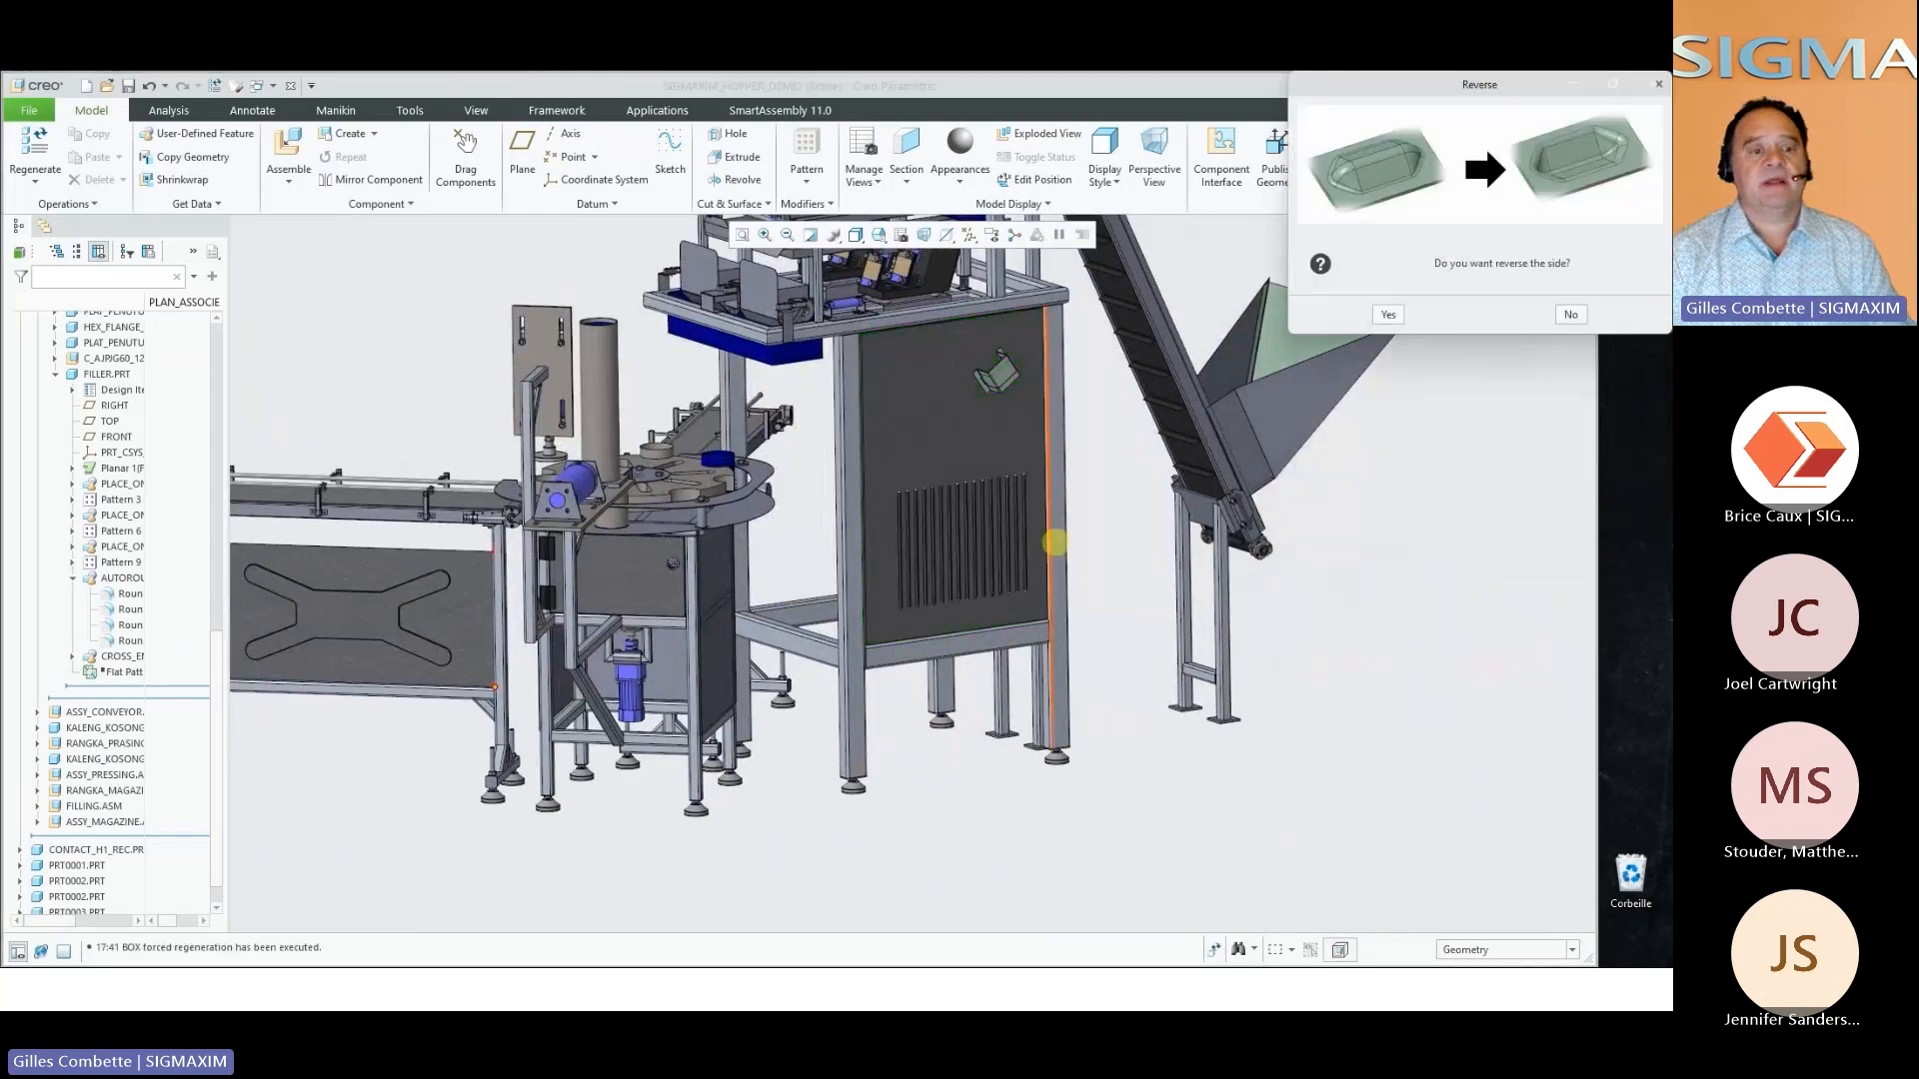
scroll(1055, 542, "down", 3)
left_click(1571, 314)
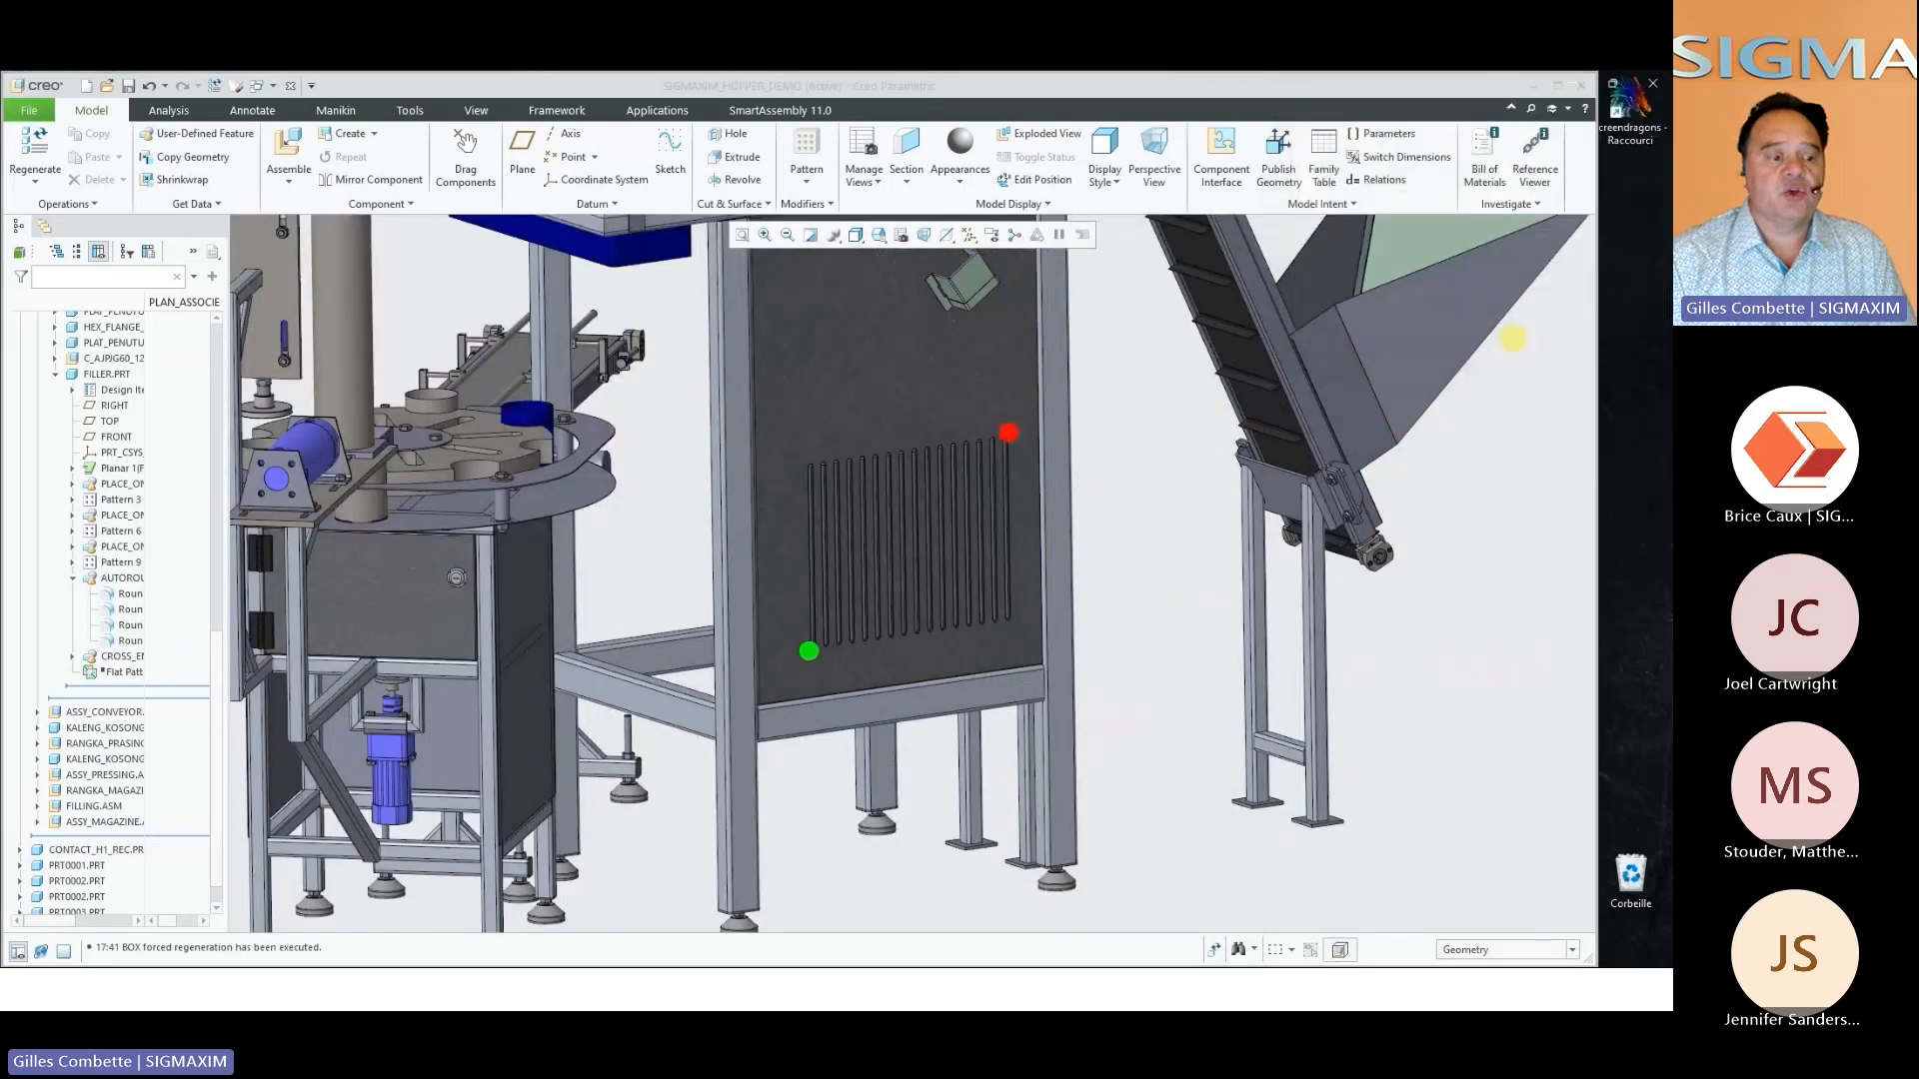
left_click(1626, 505)
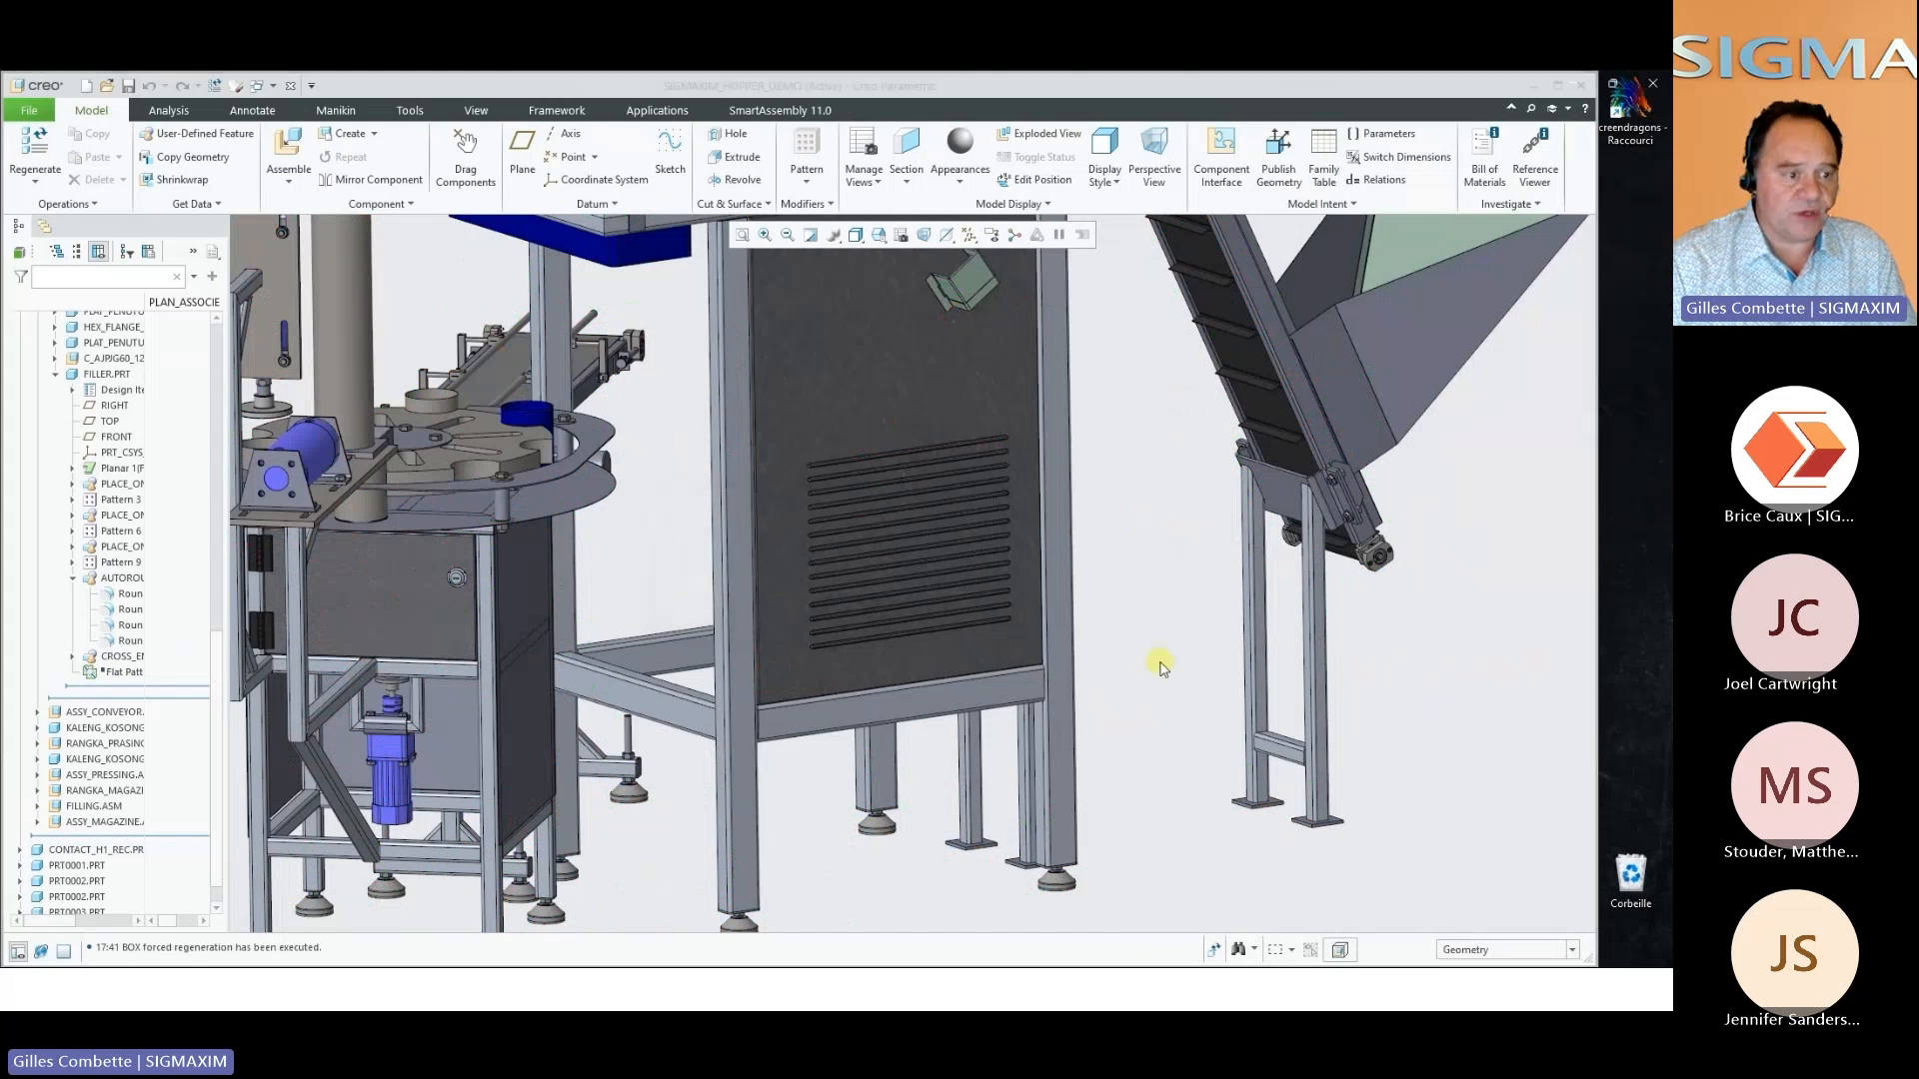
Open the omega bracket OMEGA_1.PRT on its own and orient it to show both bends and flanges
left_click(963, 279)
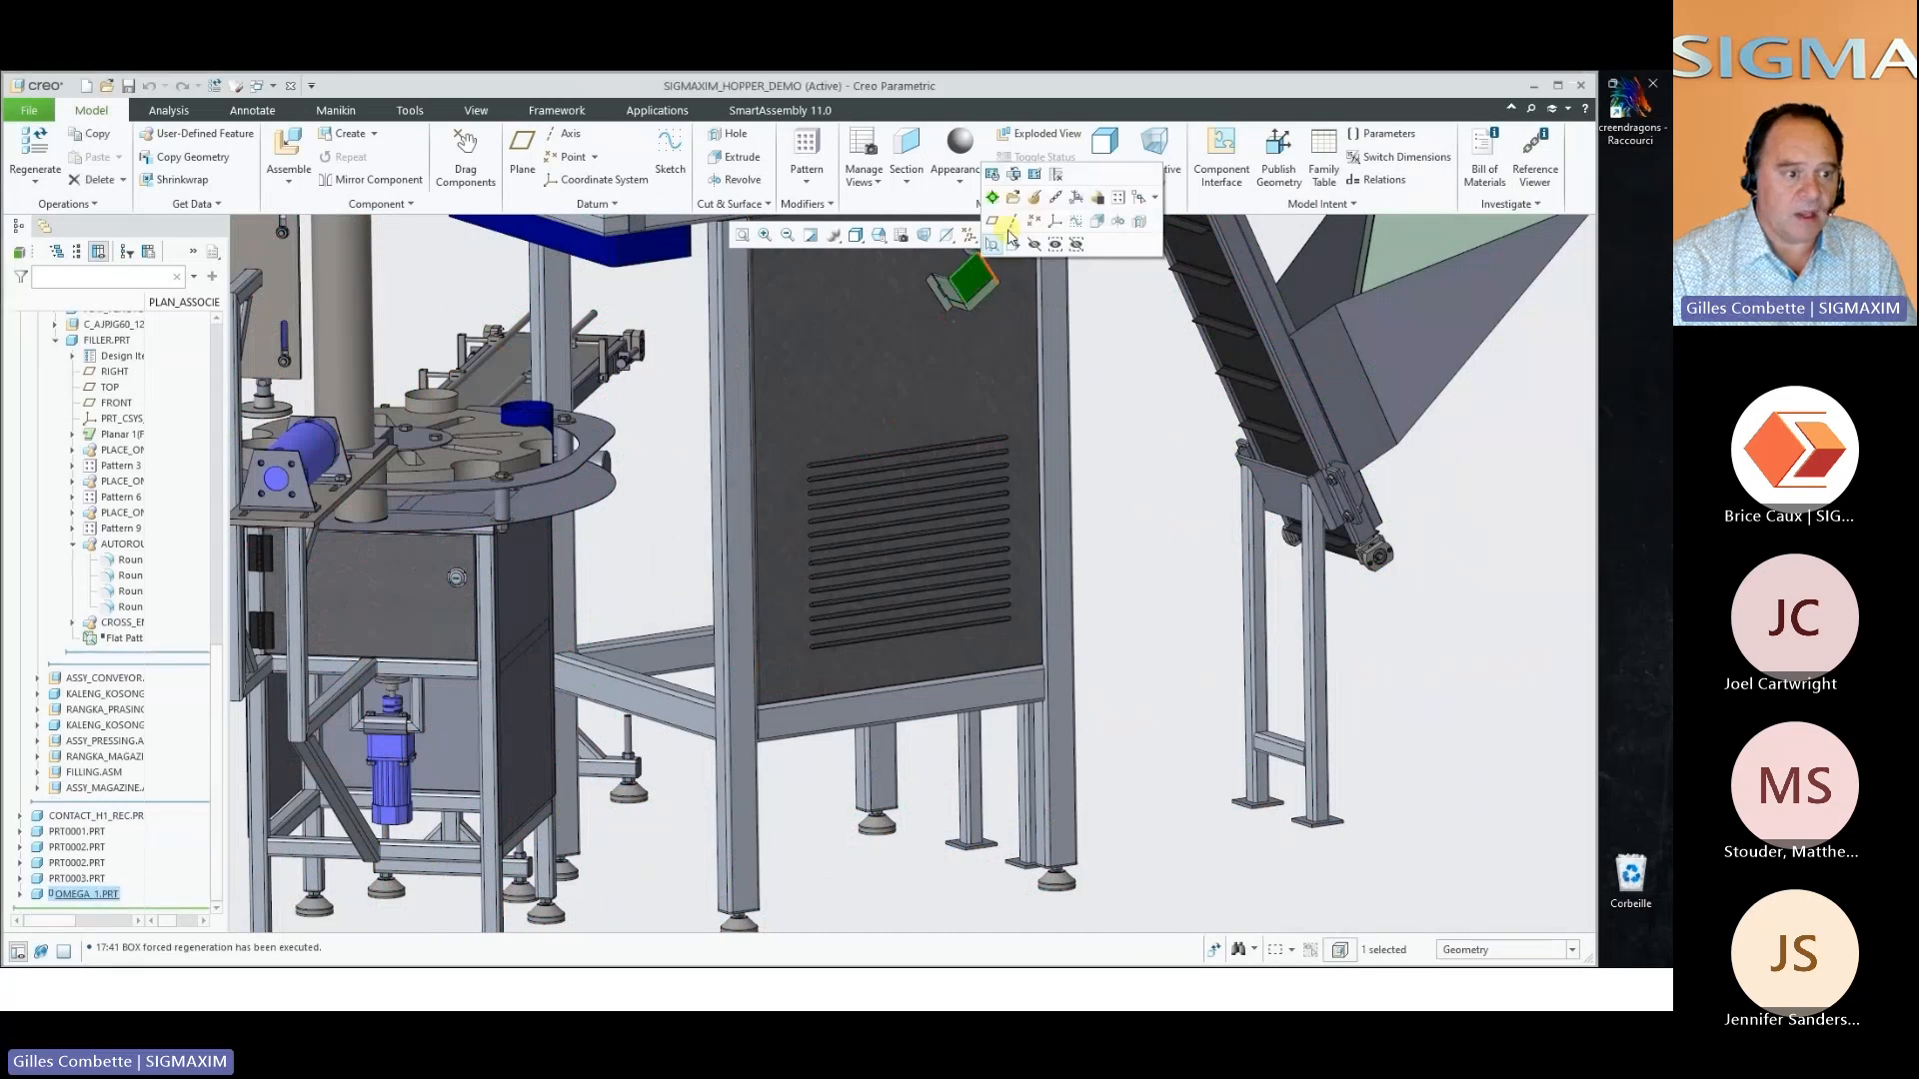
left_click(1015, 198)
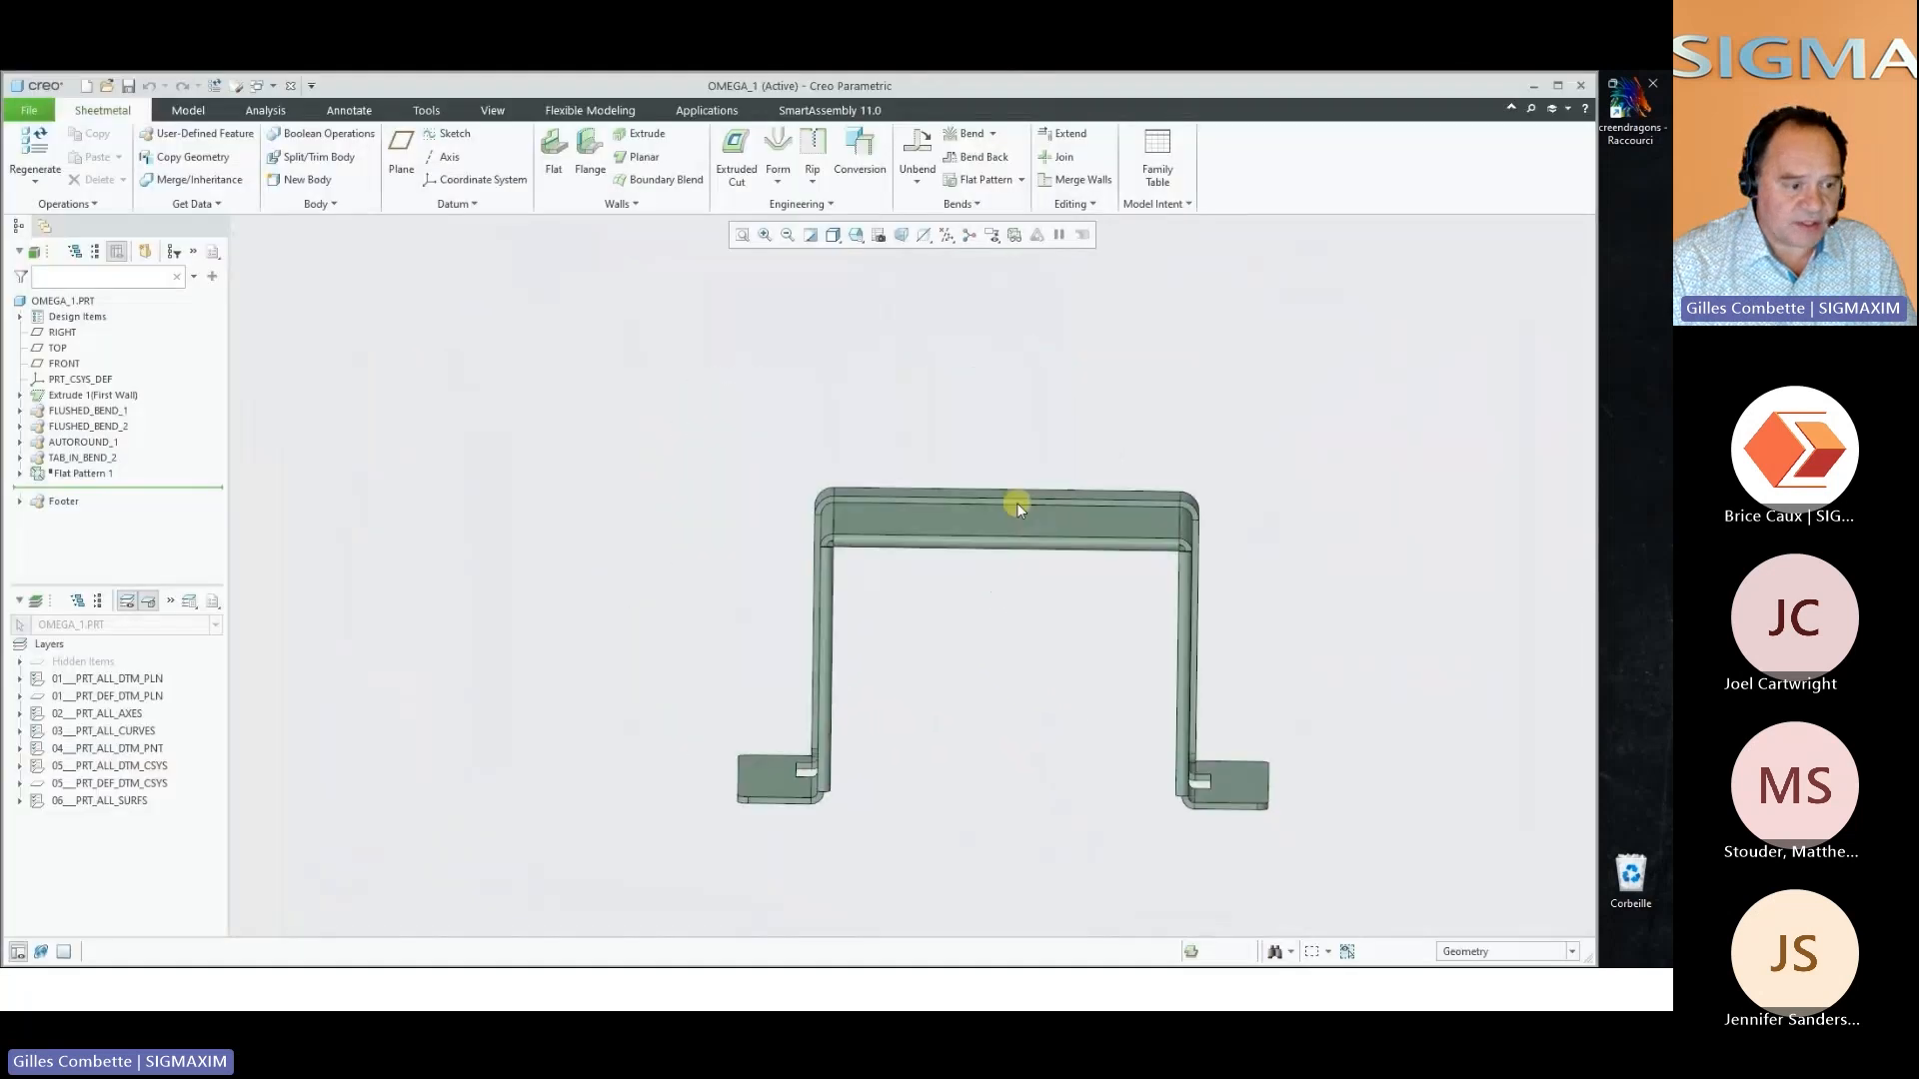
middle_click_drag(977, 528, 950, 562)
scroll(1257, 470, "down", 1)
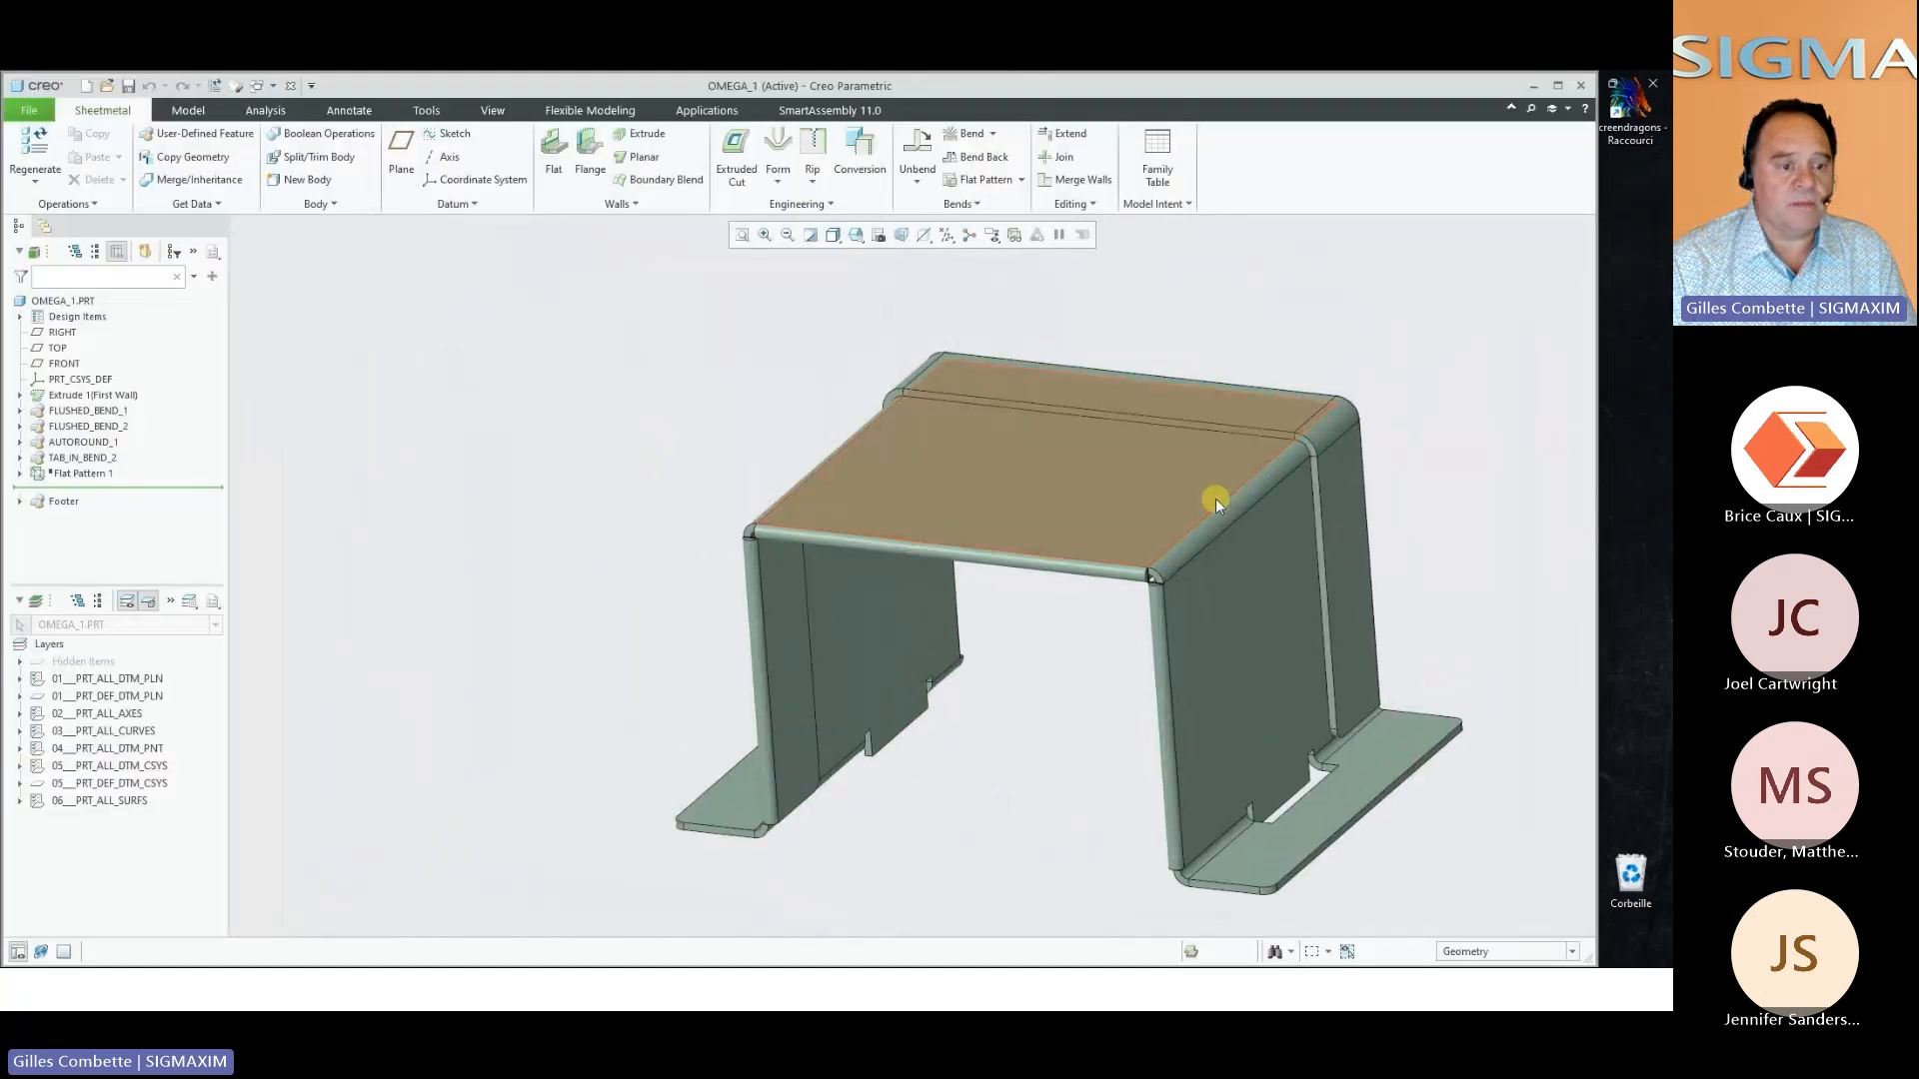
Remove the FLUSHED_BEND_1, FLUSHED_BEND_2 and AUTOROUND_1 objects from the omega bracket
left_click(56, 444)
left_click(56, 412, "ctrl")
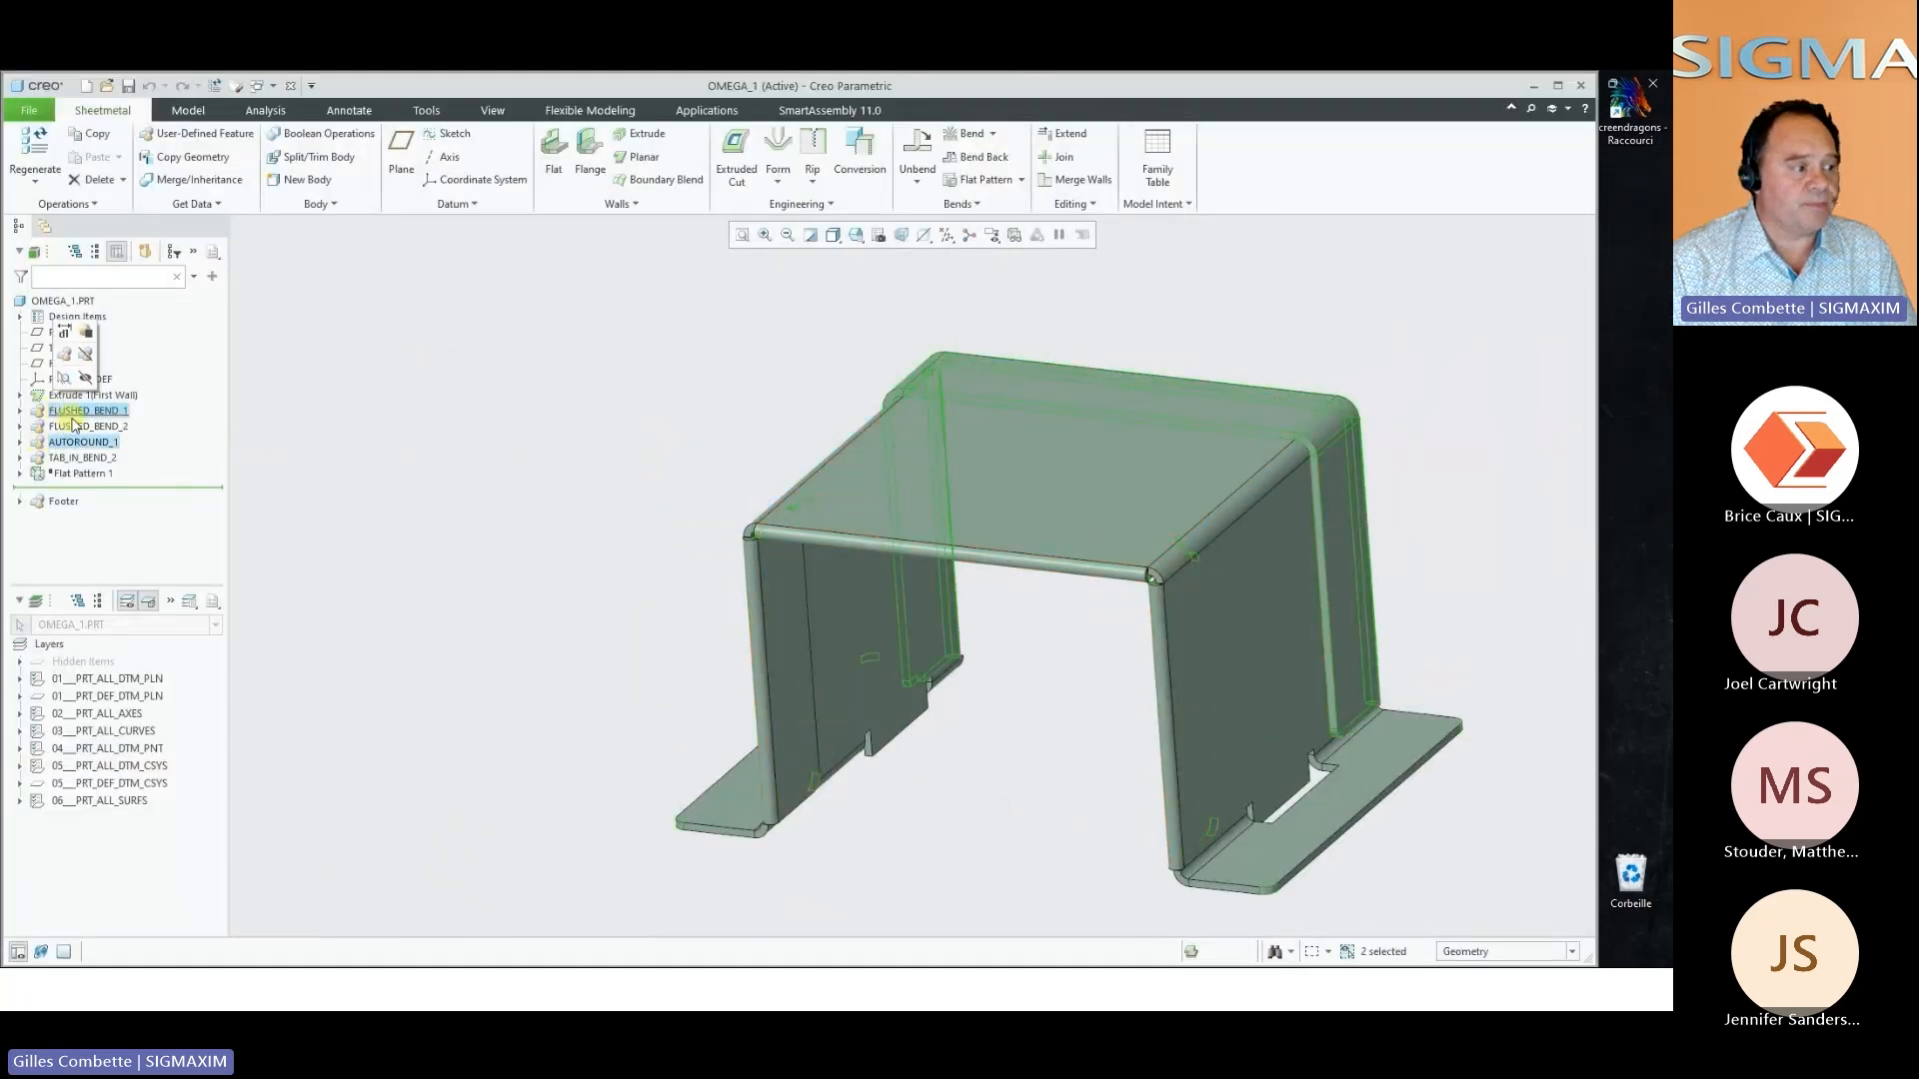
left_click(73, 424, "ctrl")
right_click(73, 423)
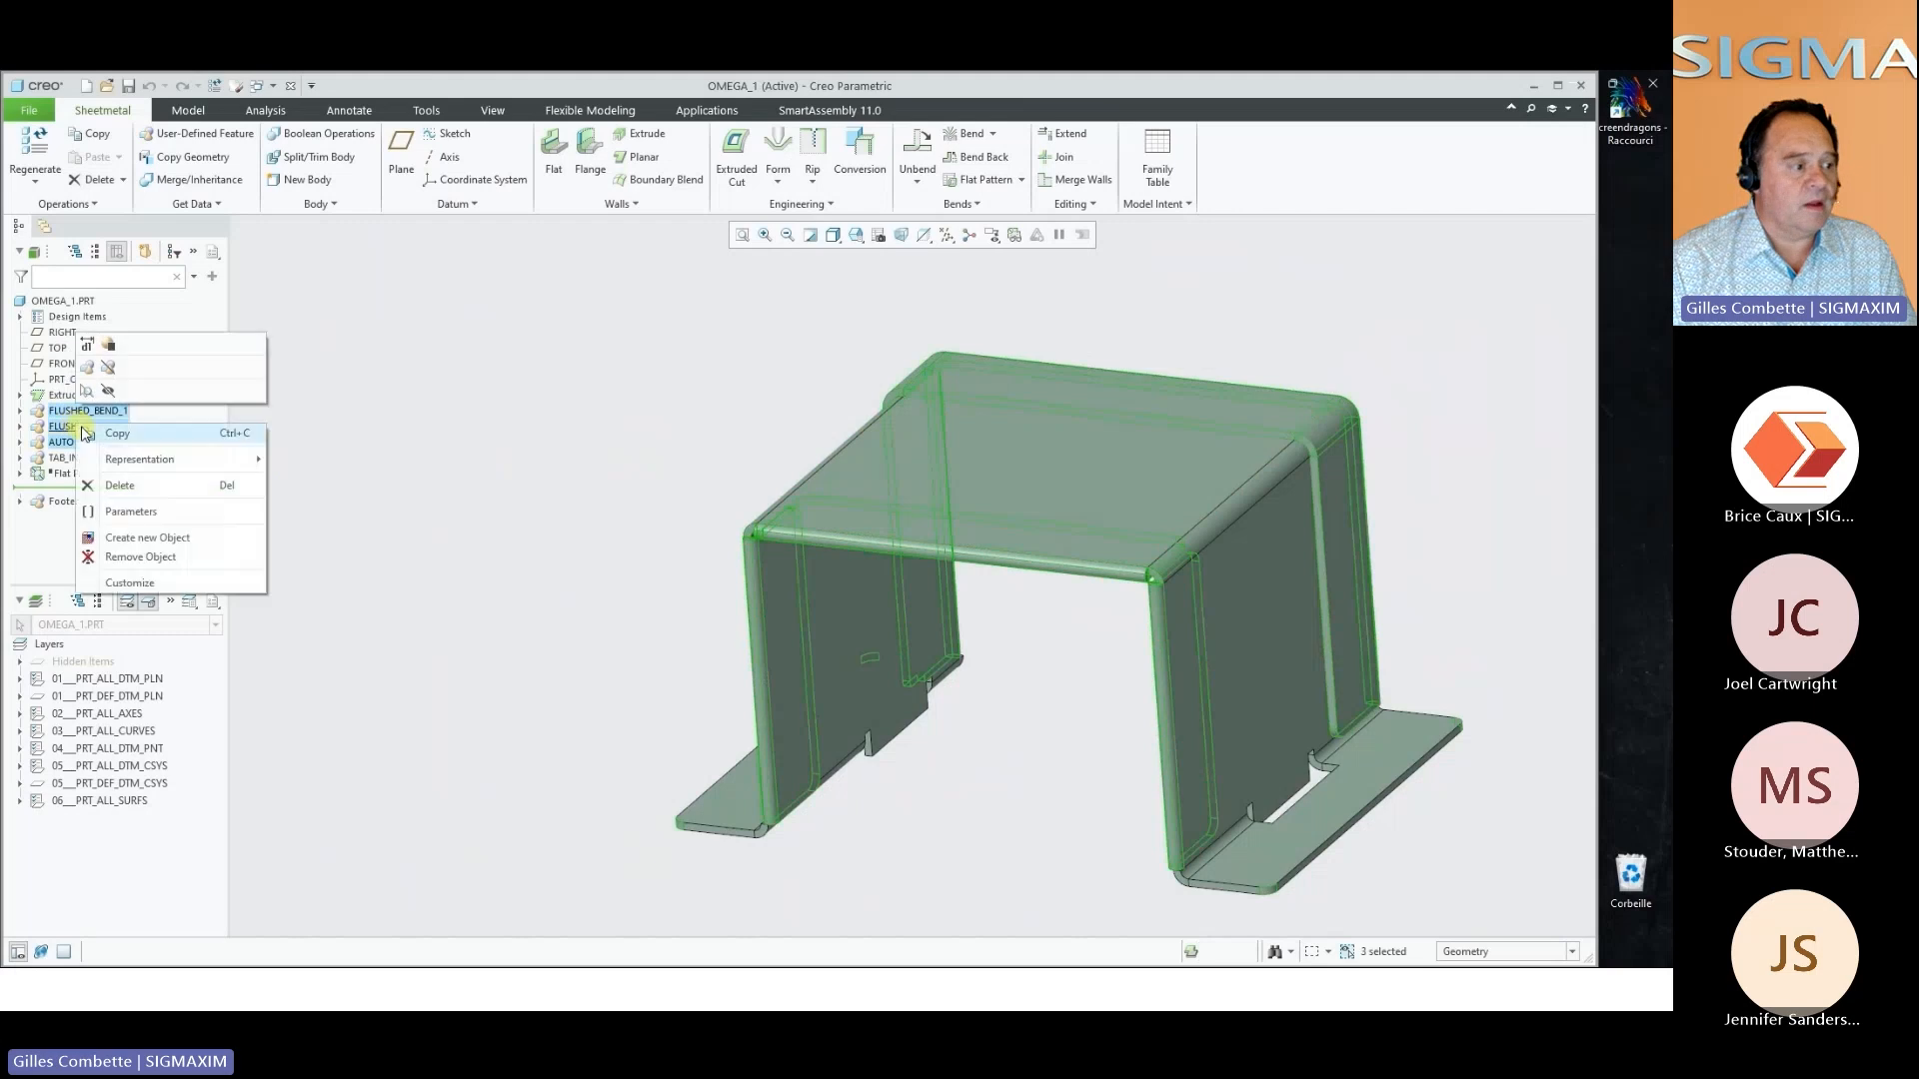
left_click(163, 558)
Place a SmartAssembly Rib on the bend edge between the bracket's top face and side wall
right_click(576, 556)
left_click(645, 630)
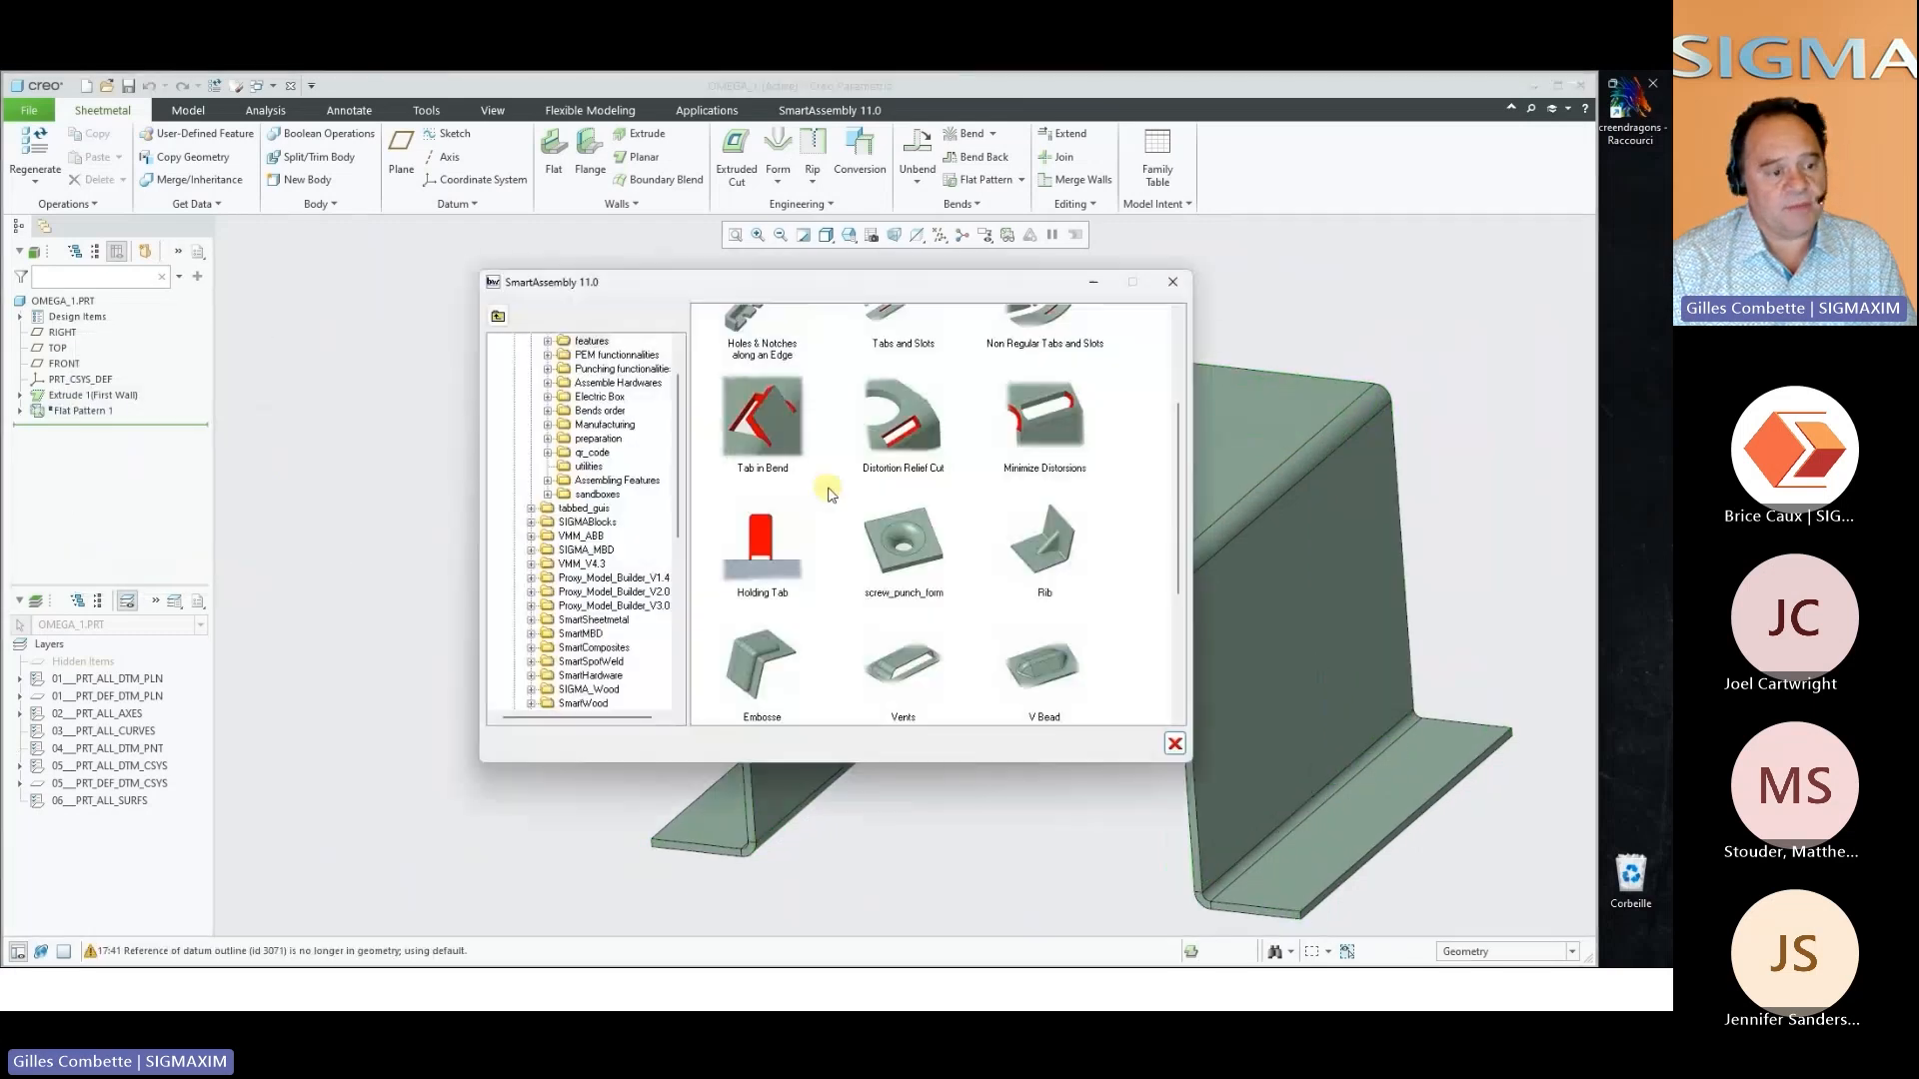
double_click(880, 515)
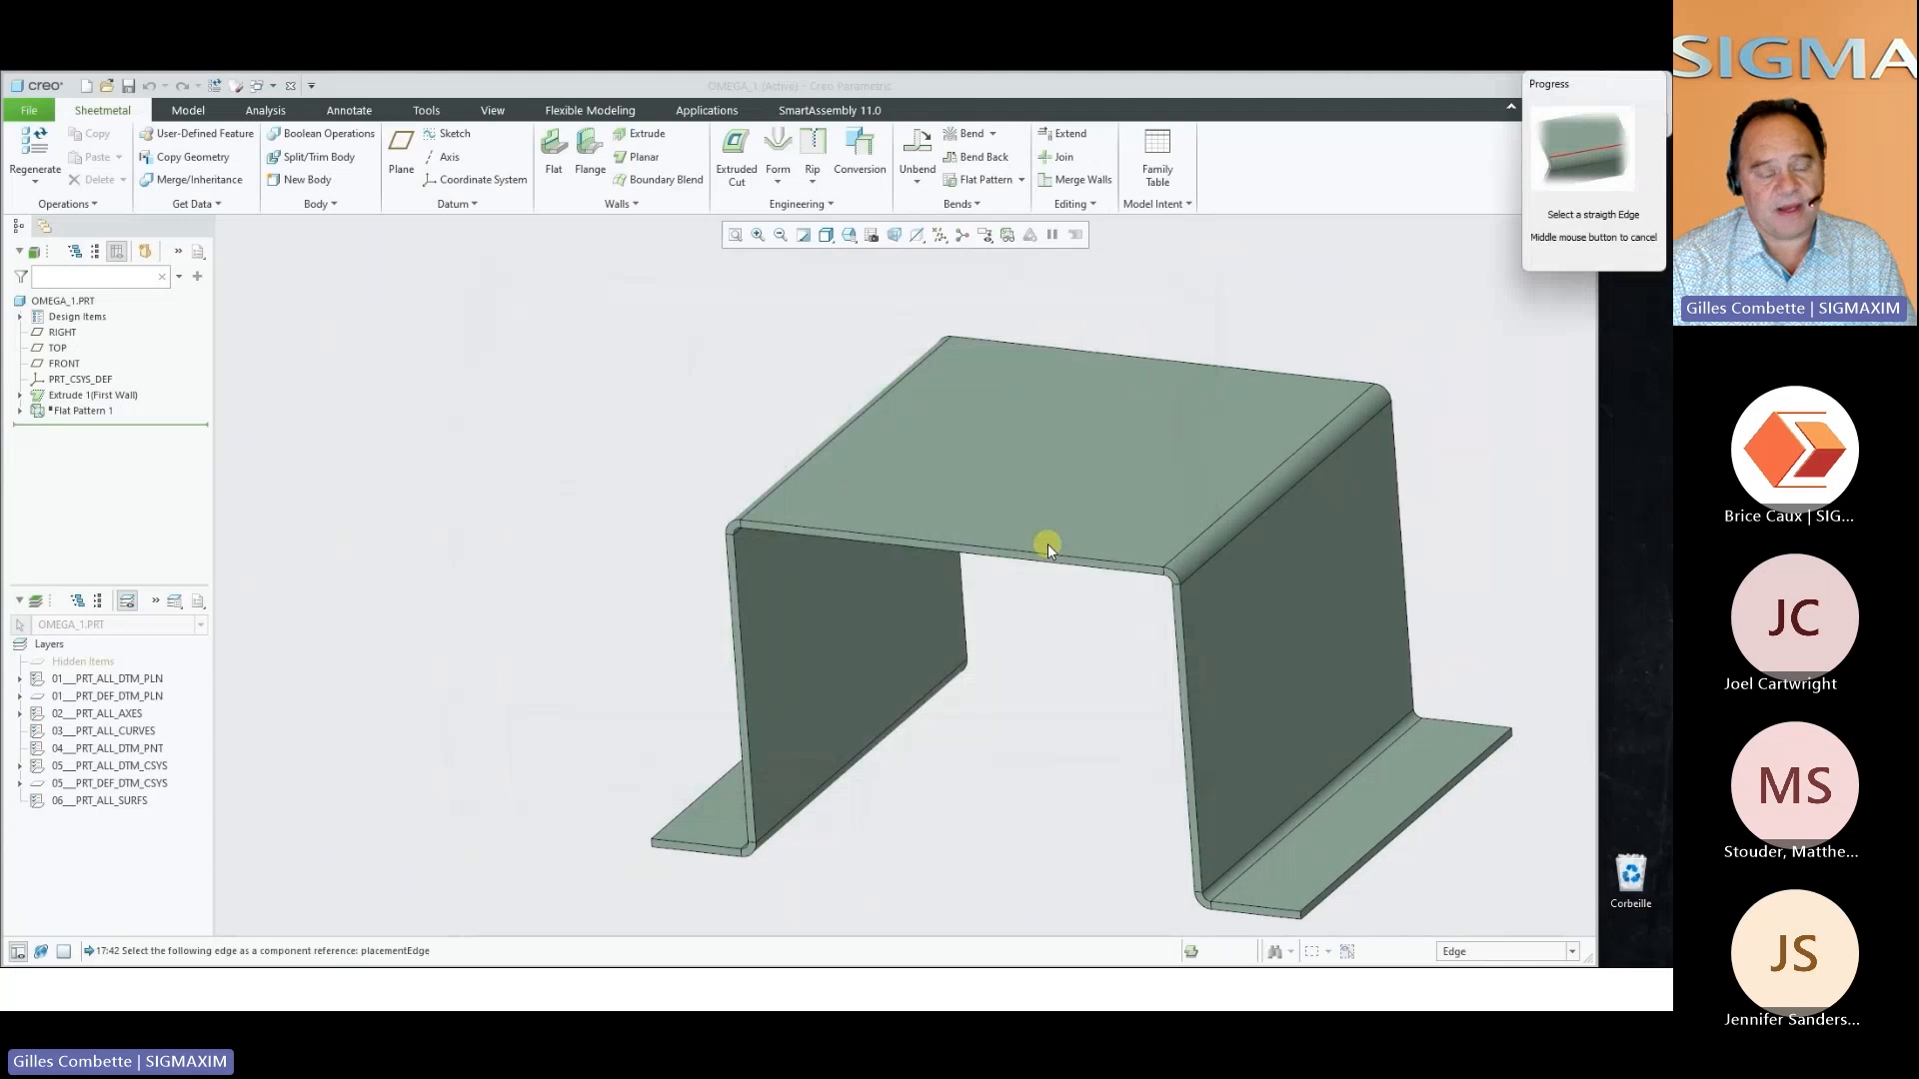
left_click(1208, 538)
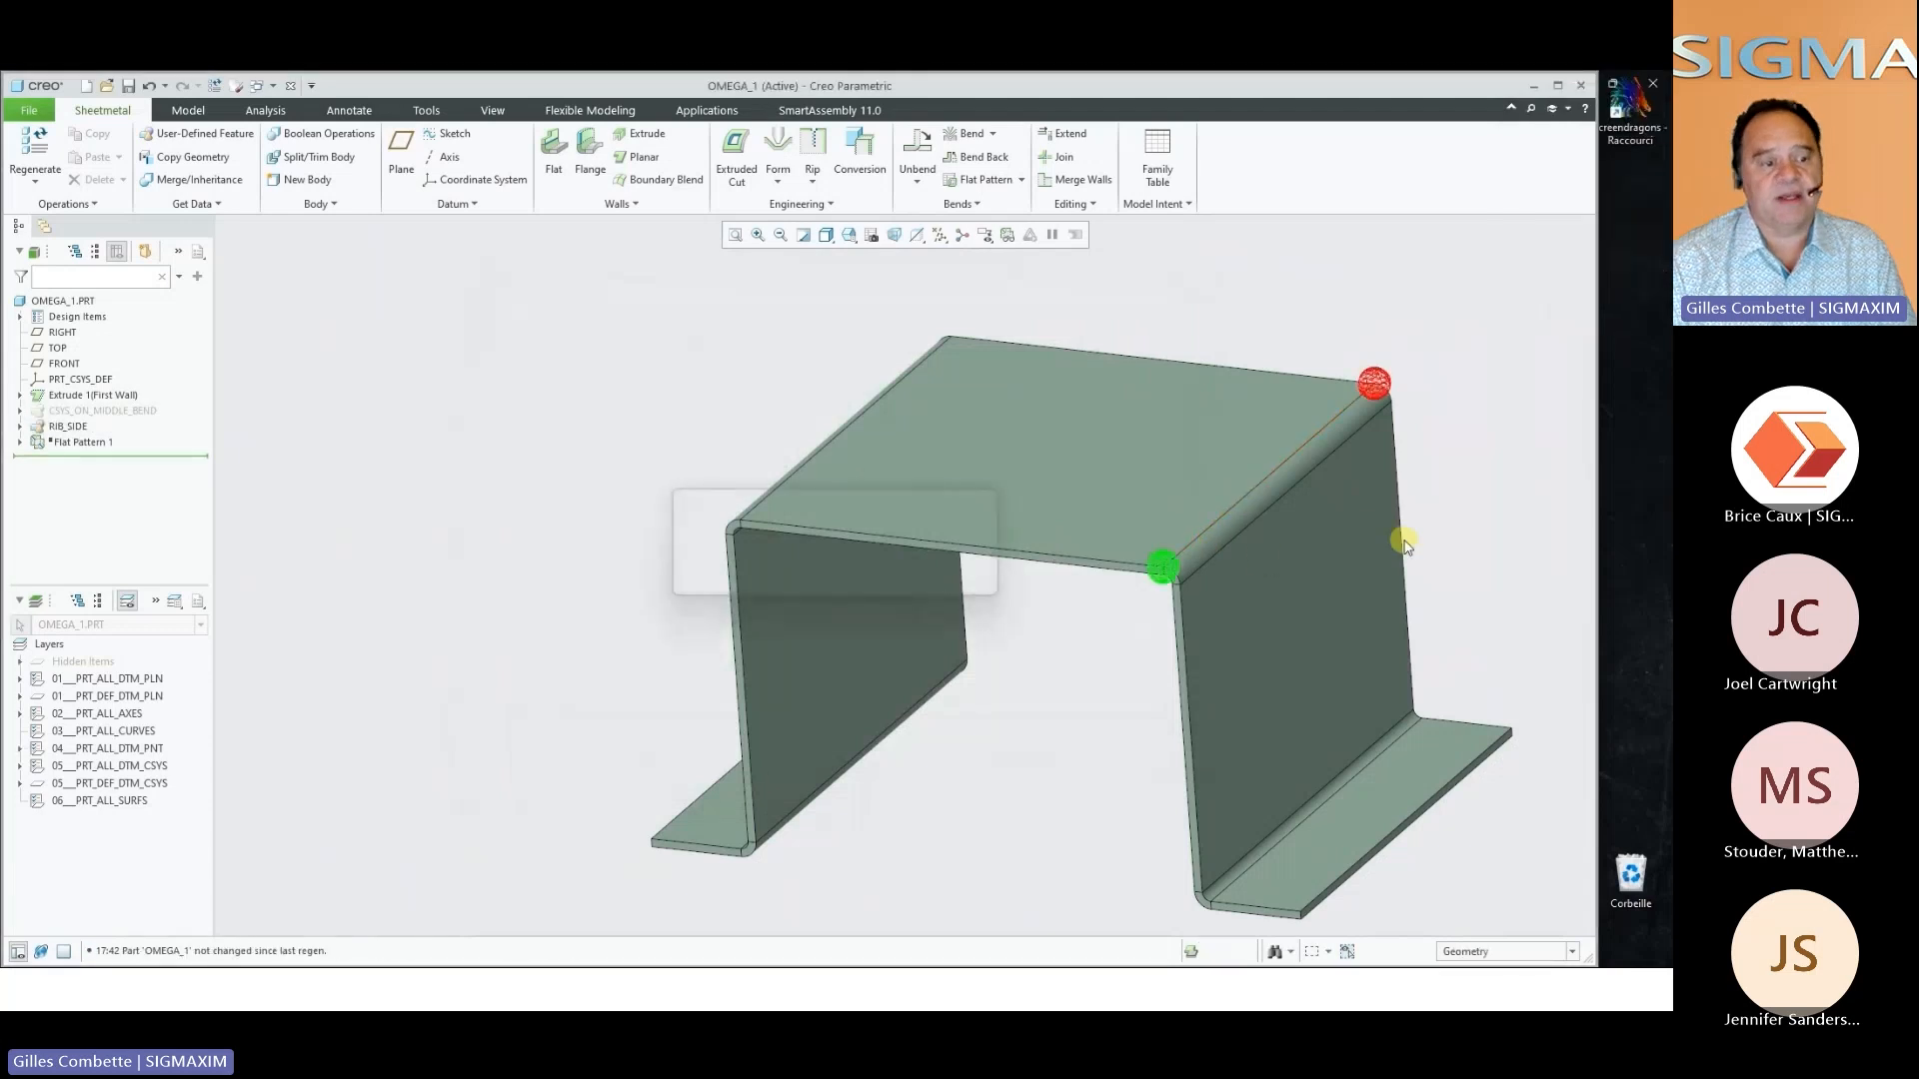
Set the upper rib's angle A to -15.00 and its height H to 8.00
middle_click_drag(1396, 553, 1052, 477)
scroll(1051, 479, "down", 2)
double_click(1270, 374)
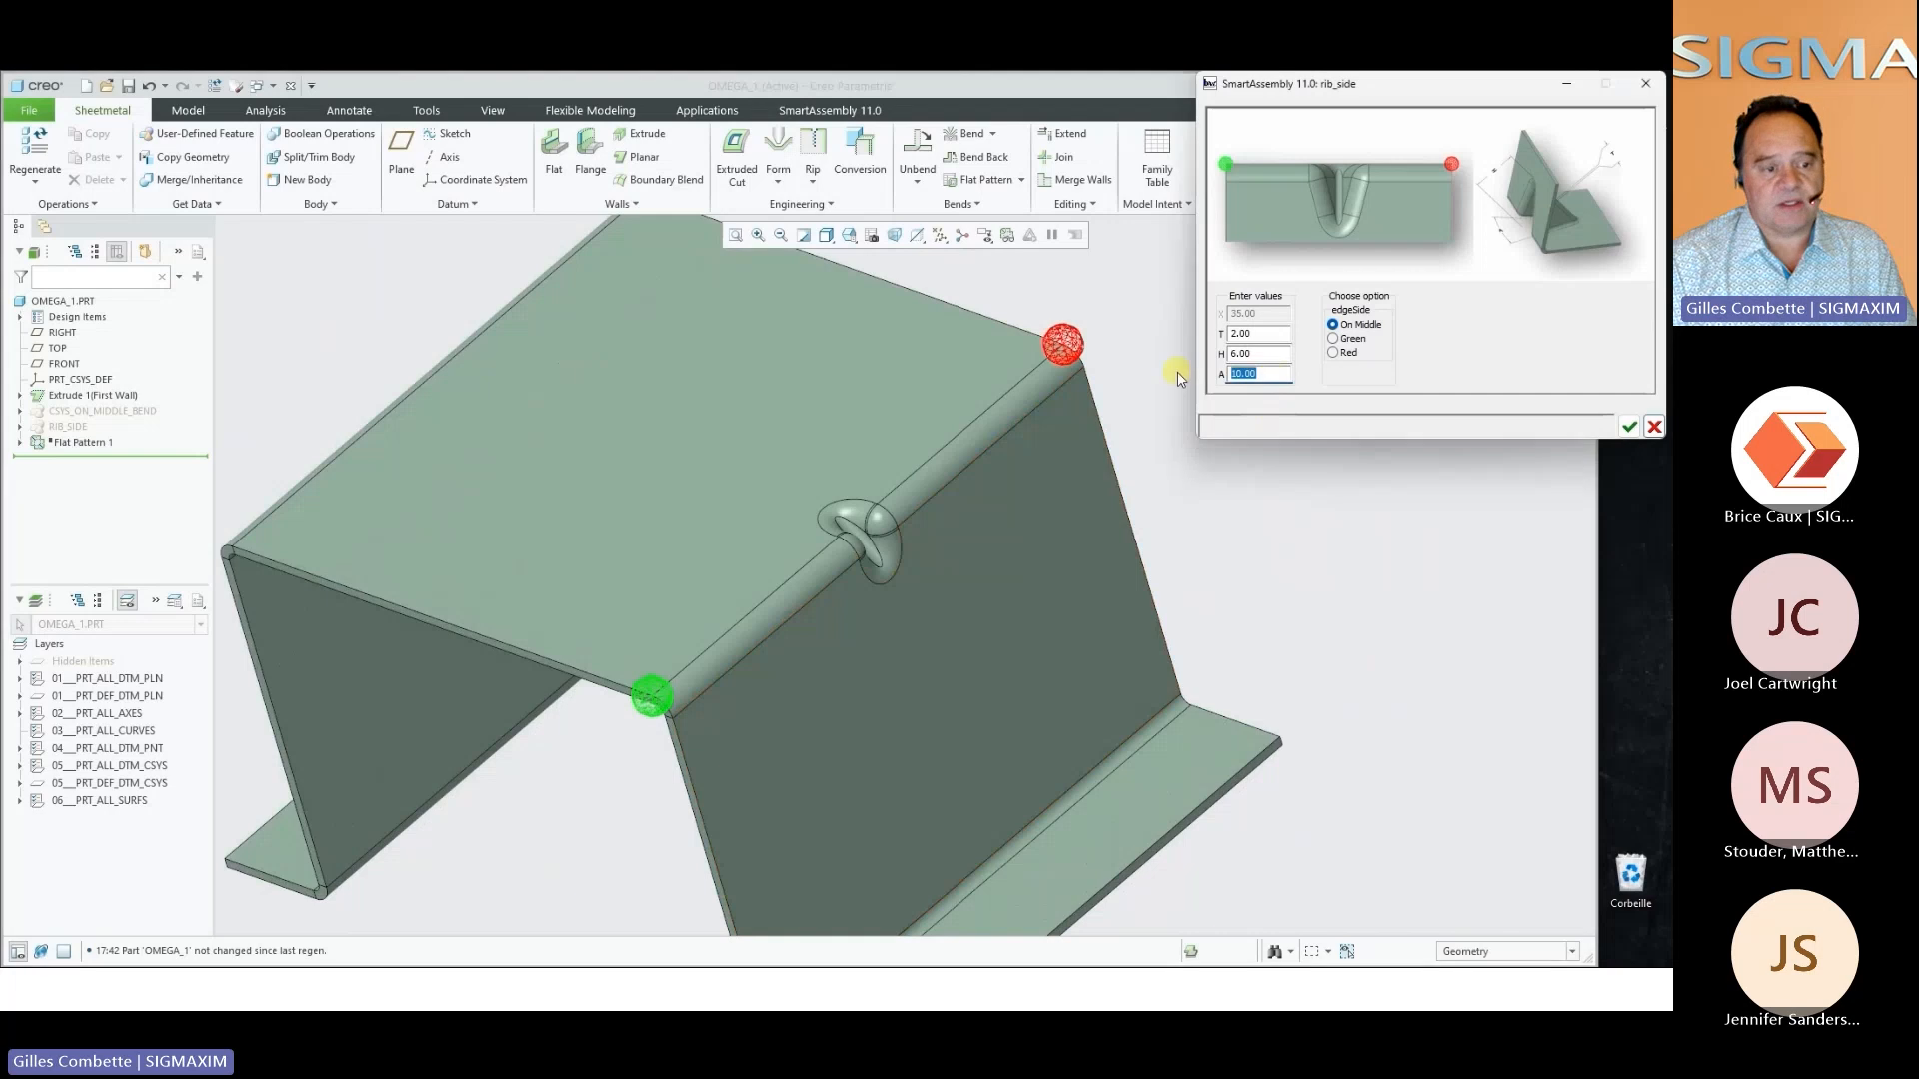
type("-15")
key("Return")
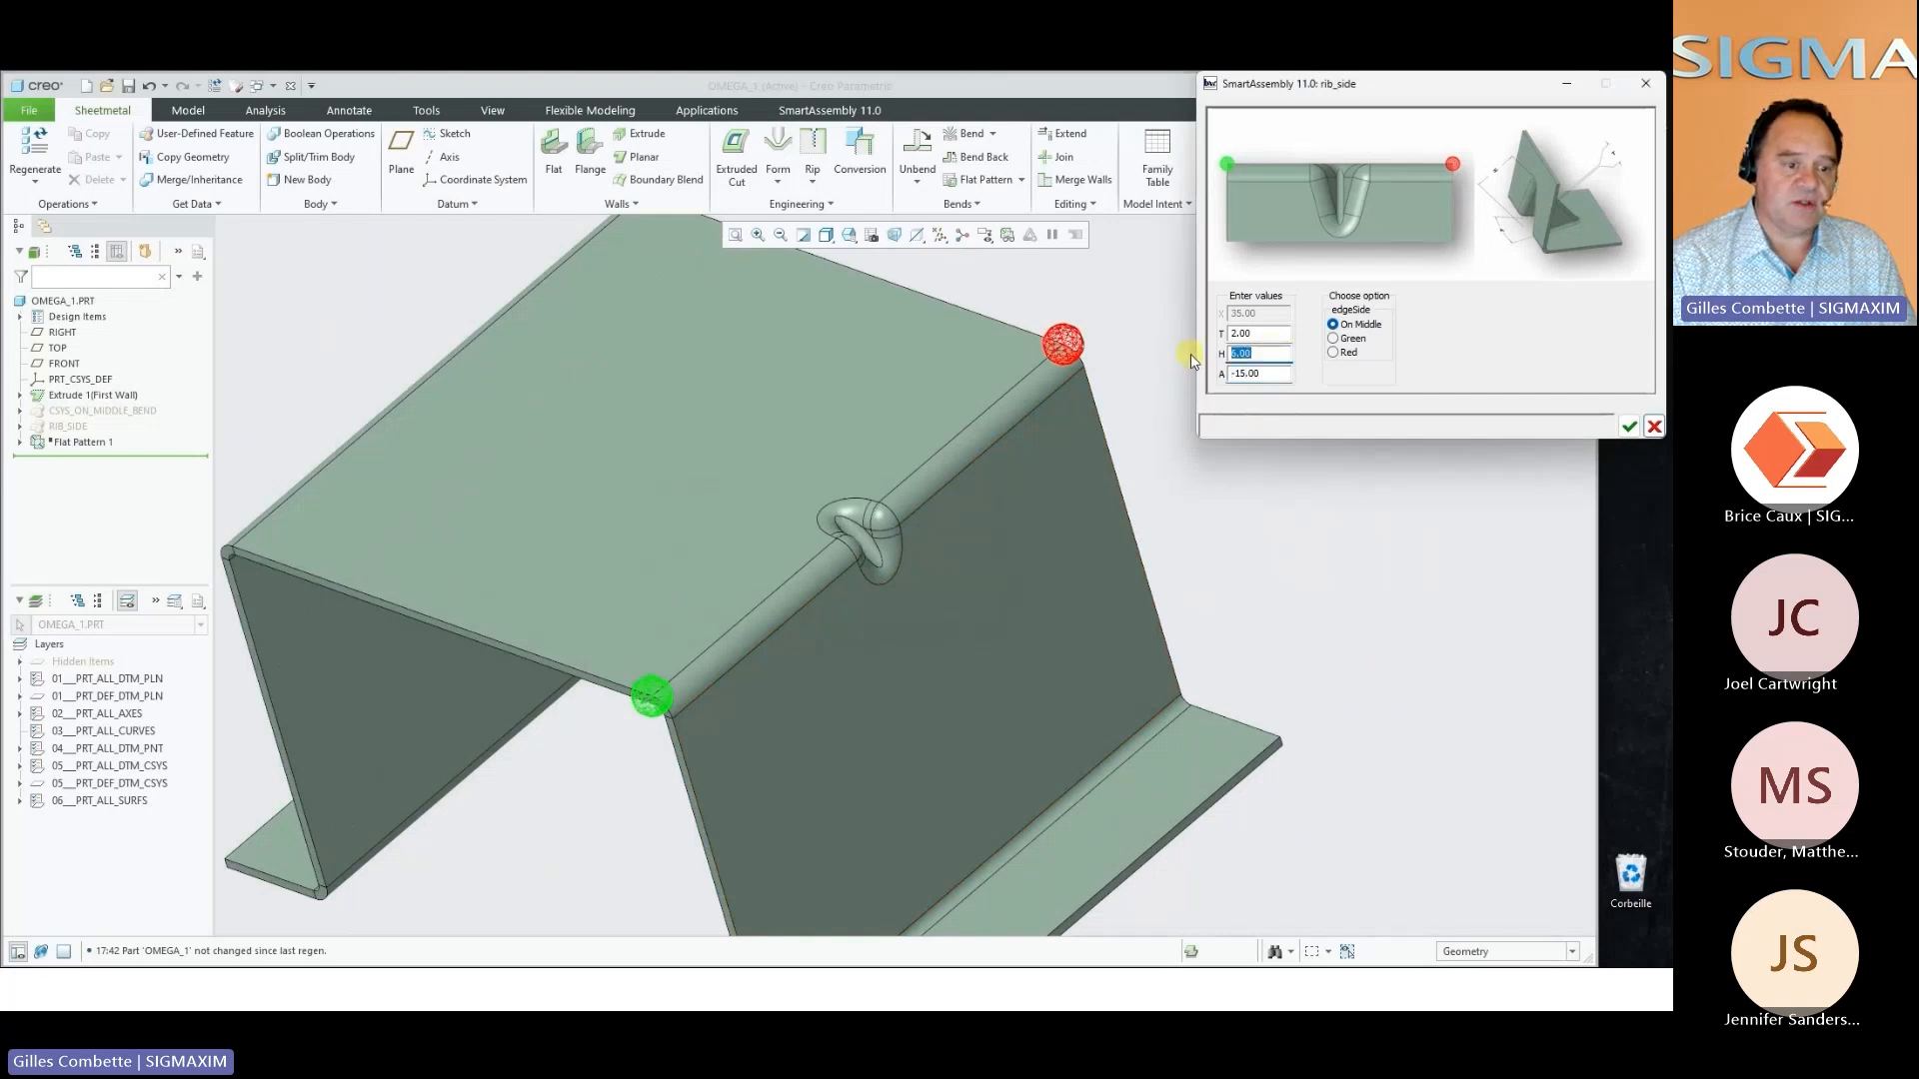
type("8")
key("Return")
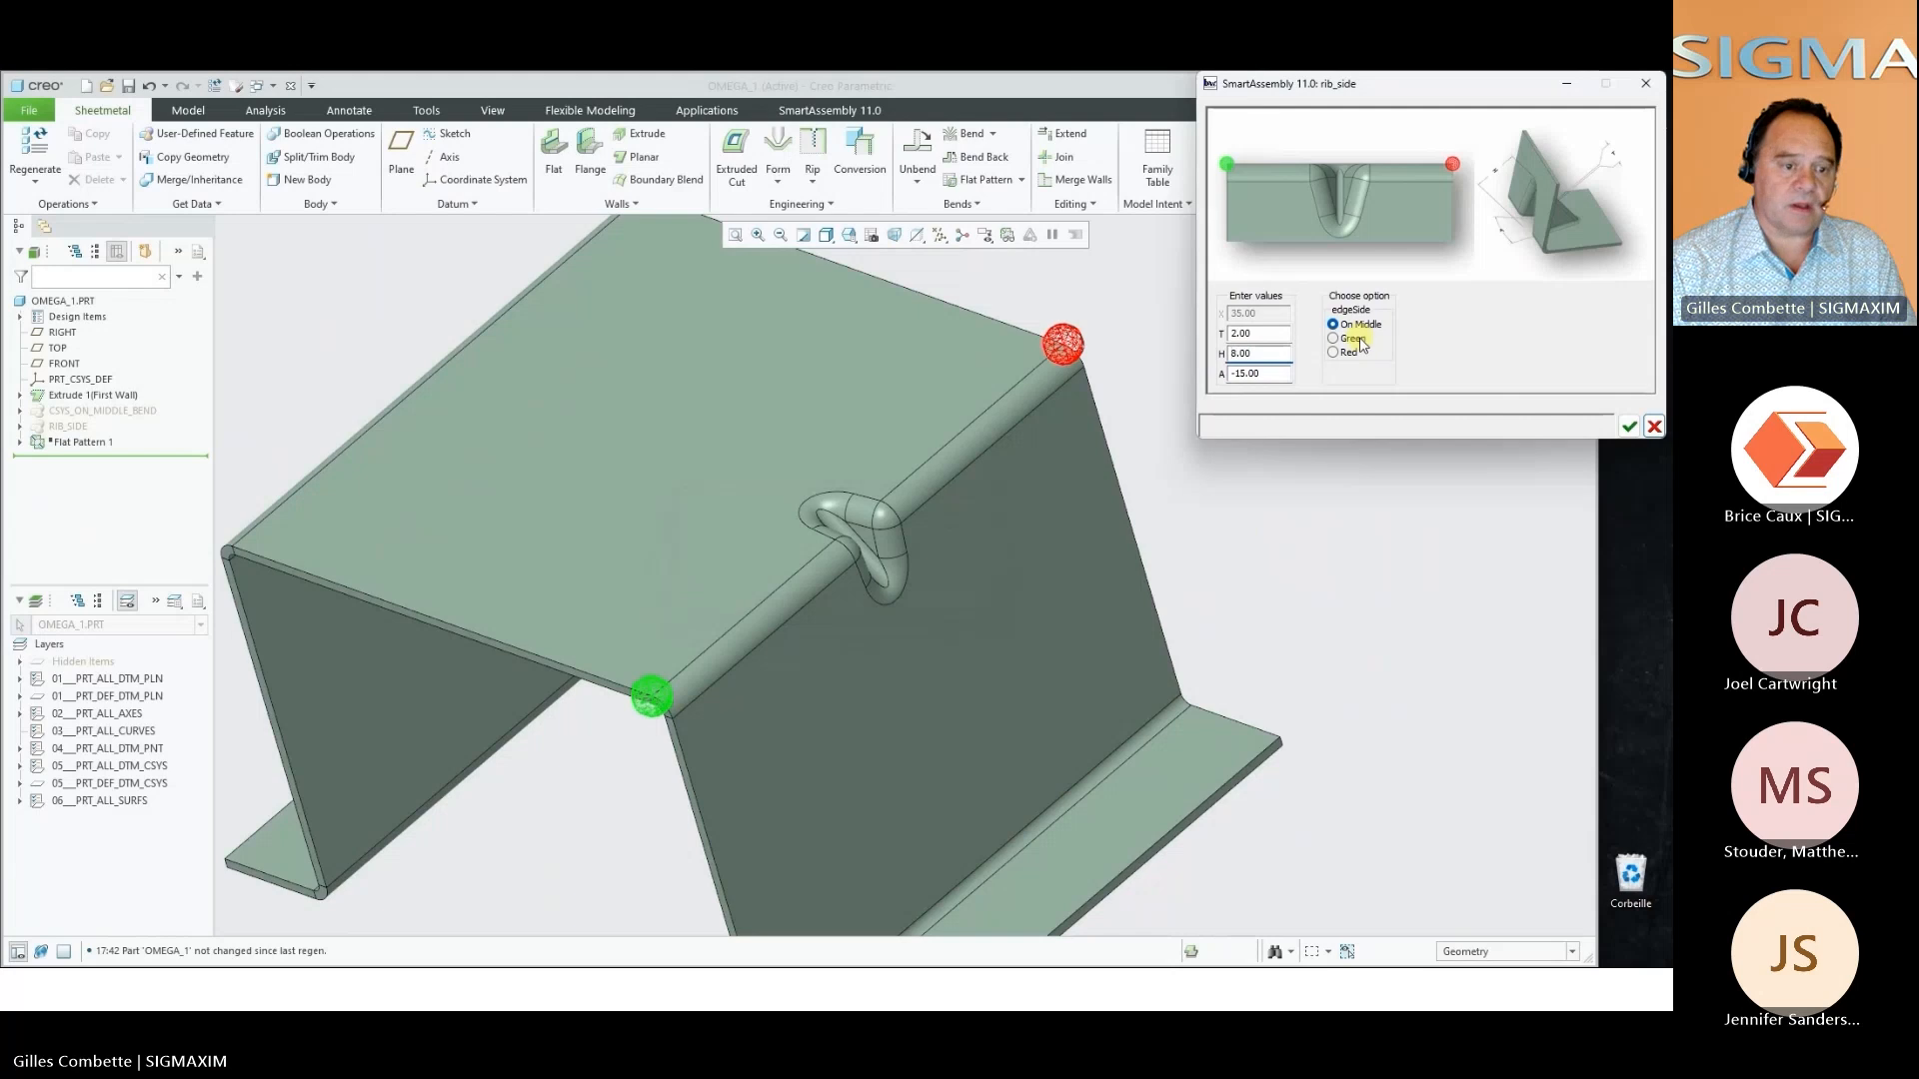
Try positioning the rib 20.00 from the green end of the edge and the same distance from the red end
left_click(1354, 339)
double_click(1269, 316)
type("20")
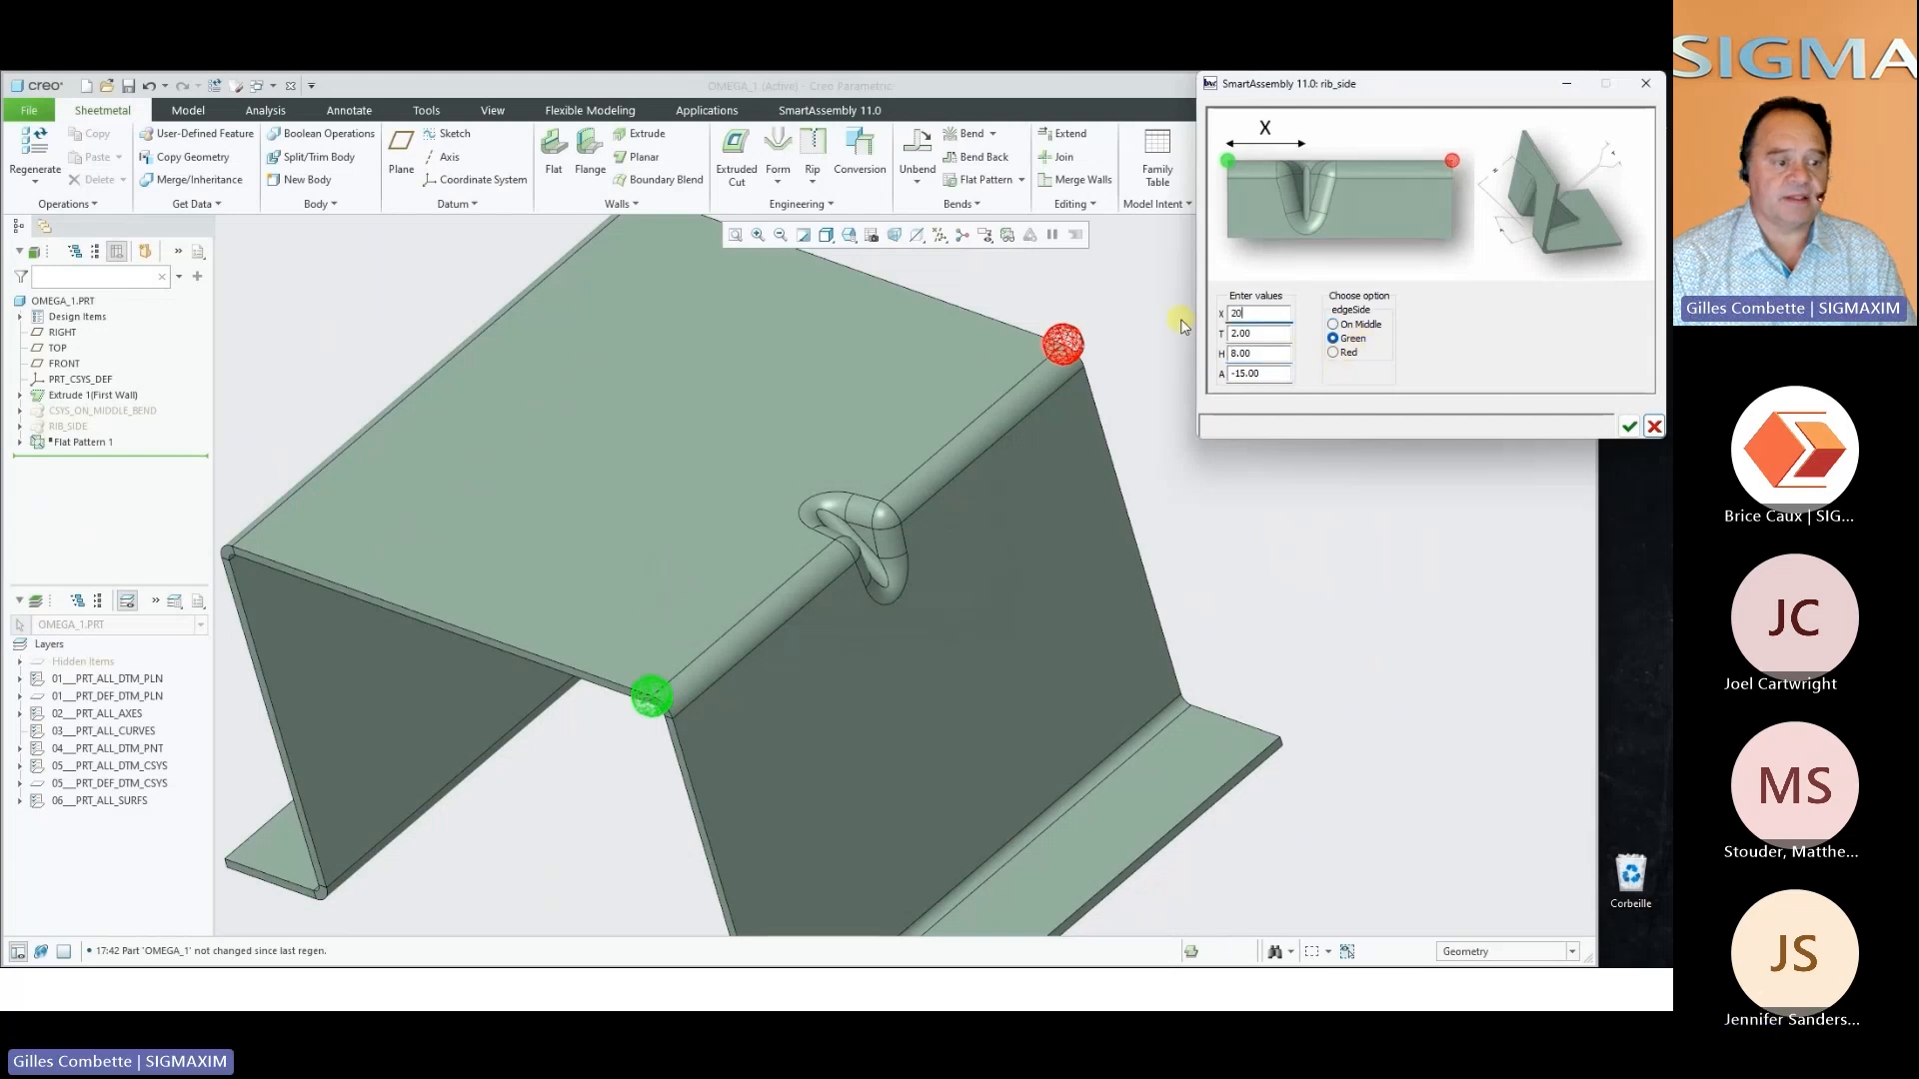
key("Return")
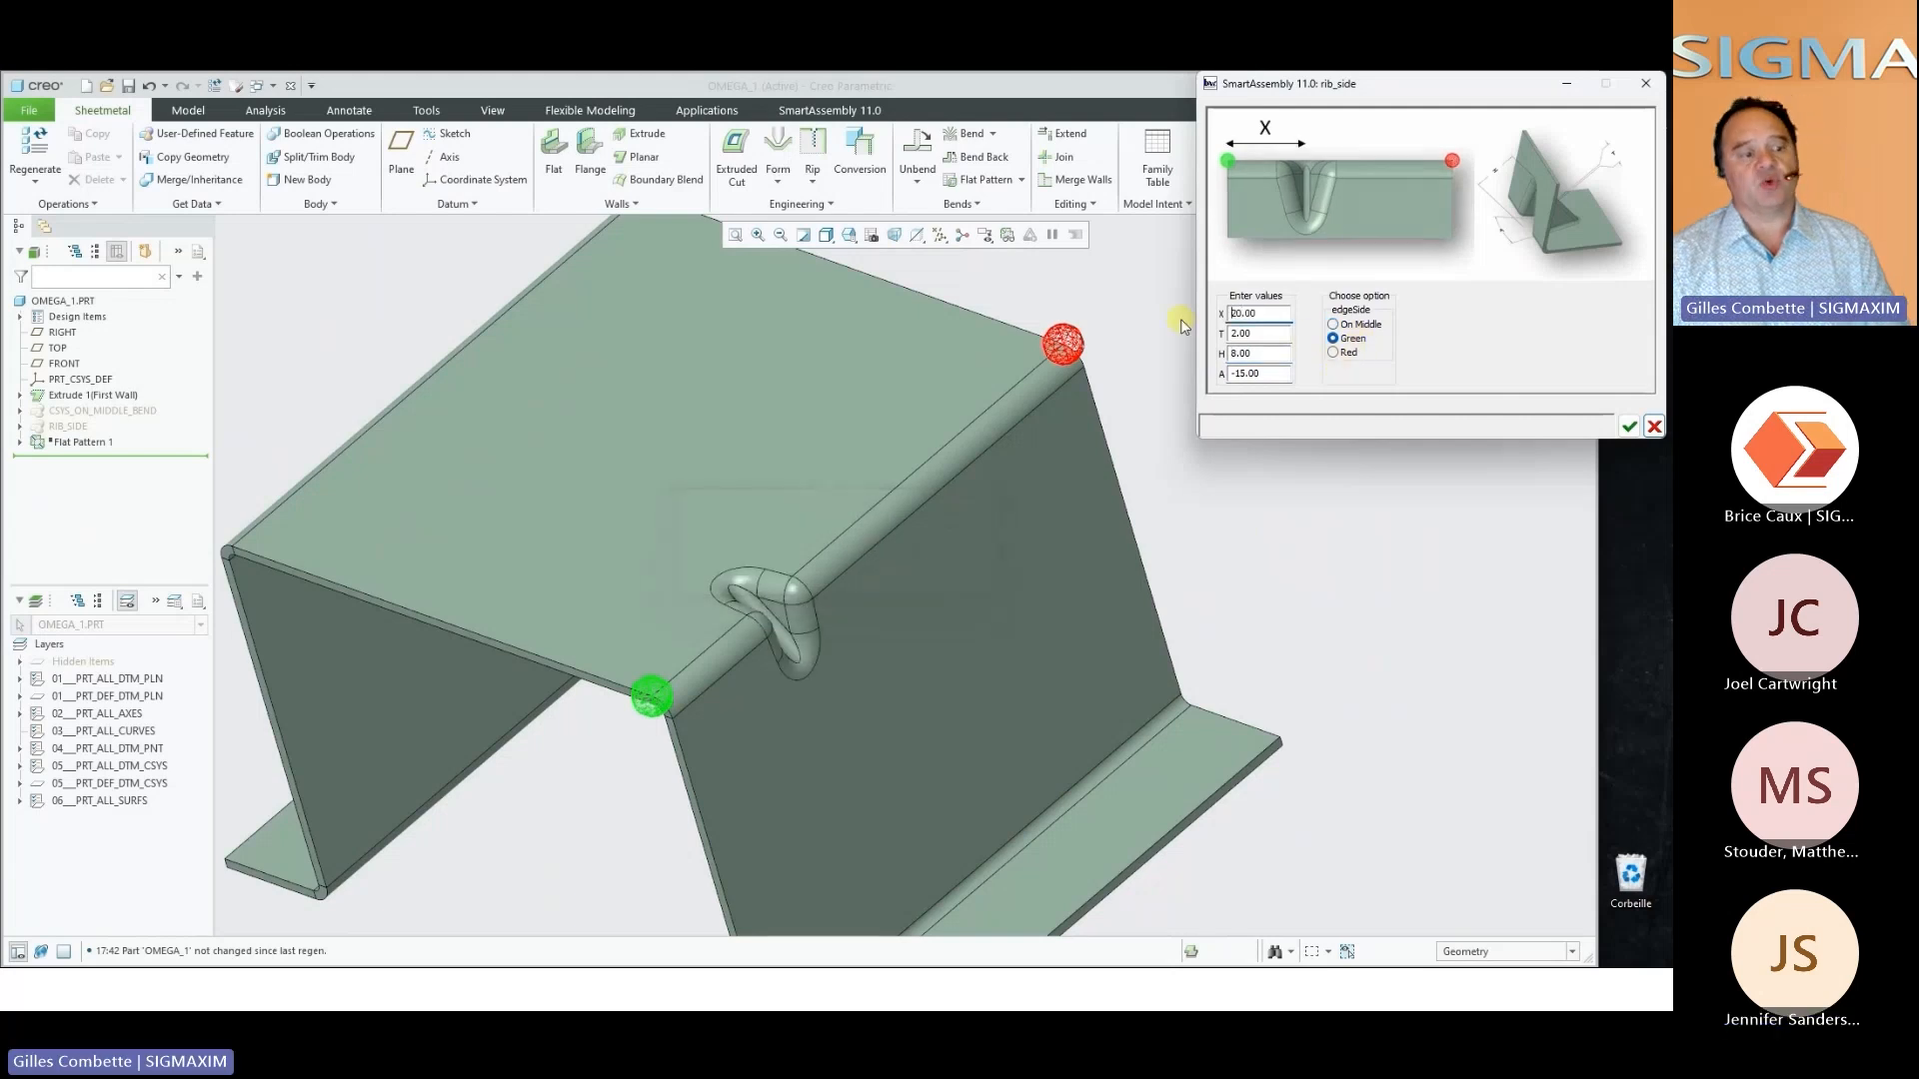
left_click(1356, 351)
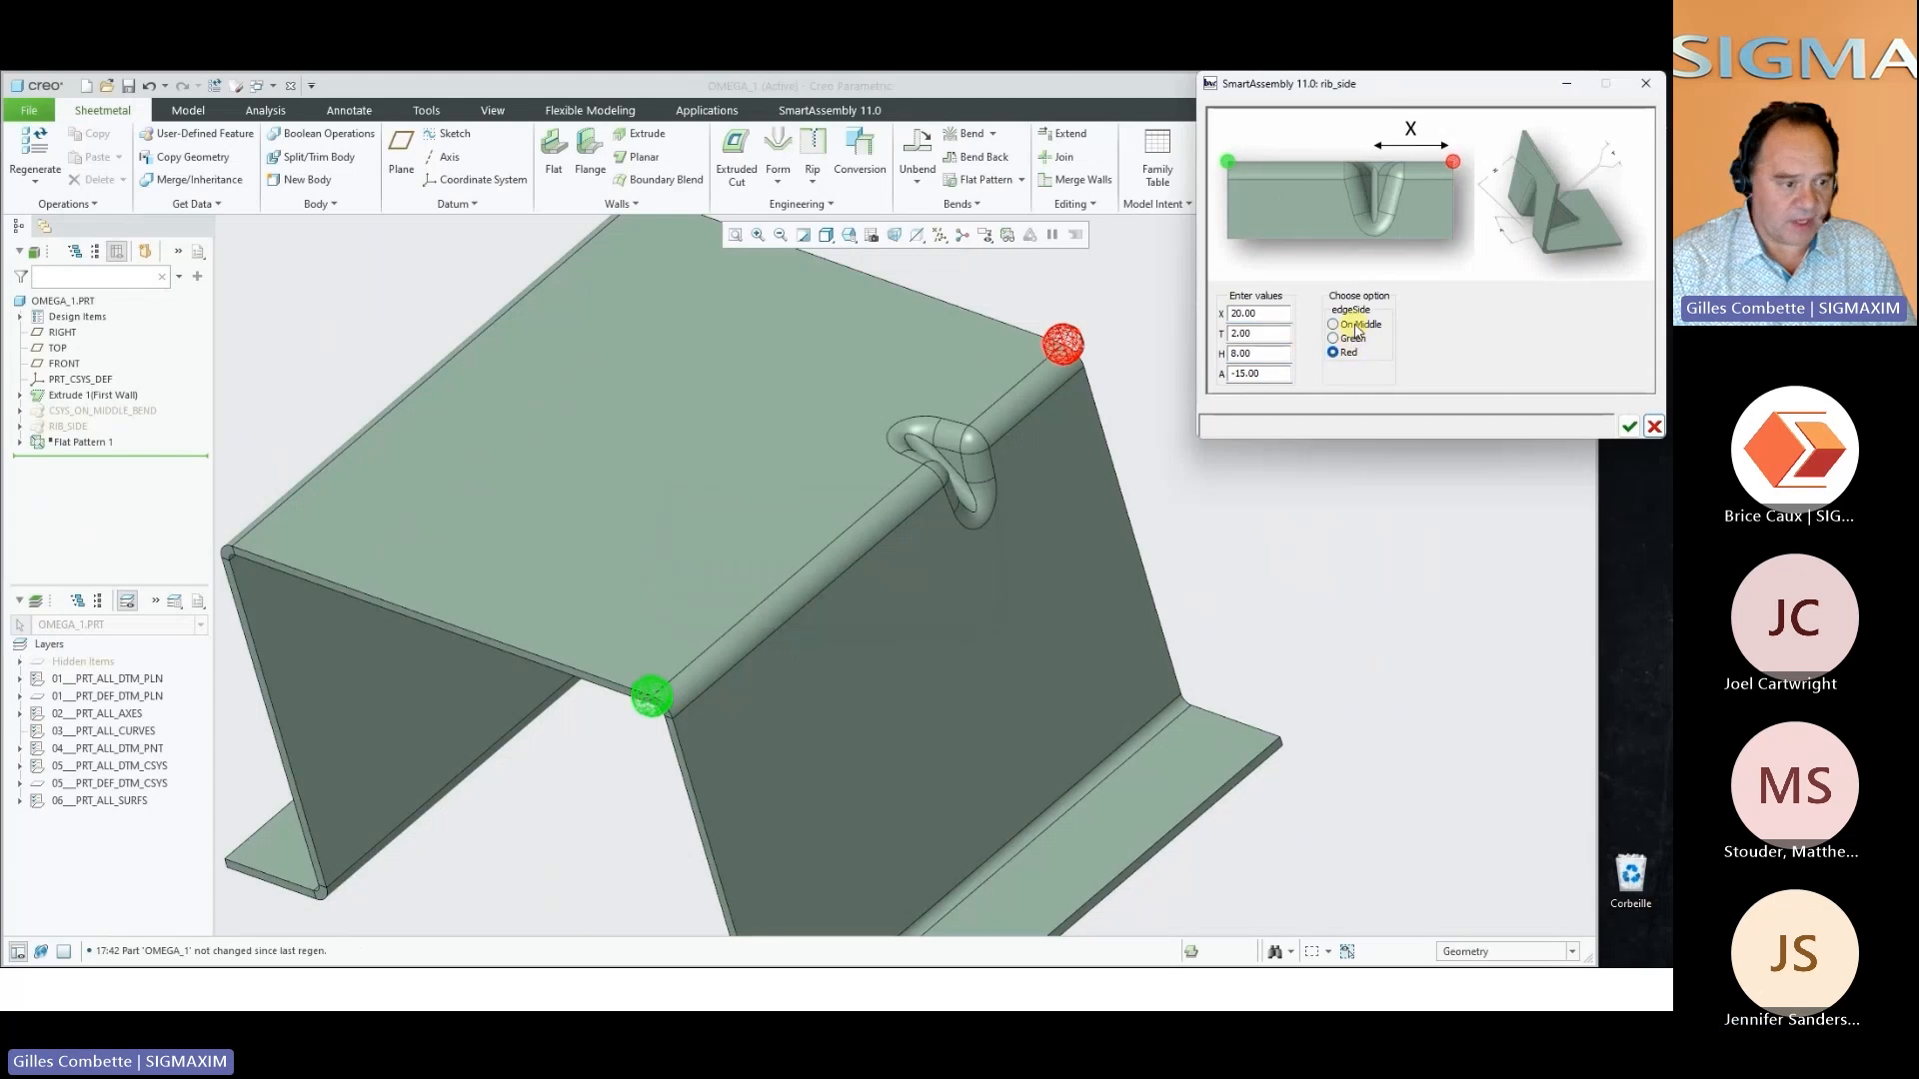
Position the rib On Middle of the upper bend edge and accept it
left_click(1357, 327)
left_click(1625, 428)
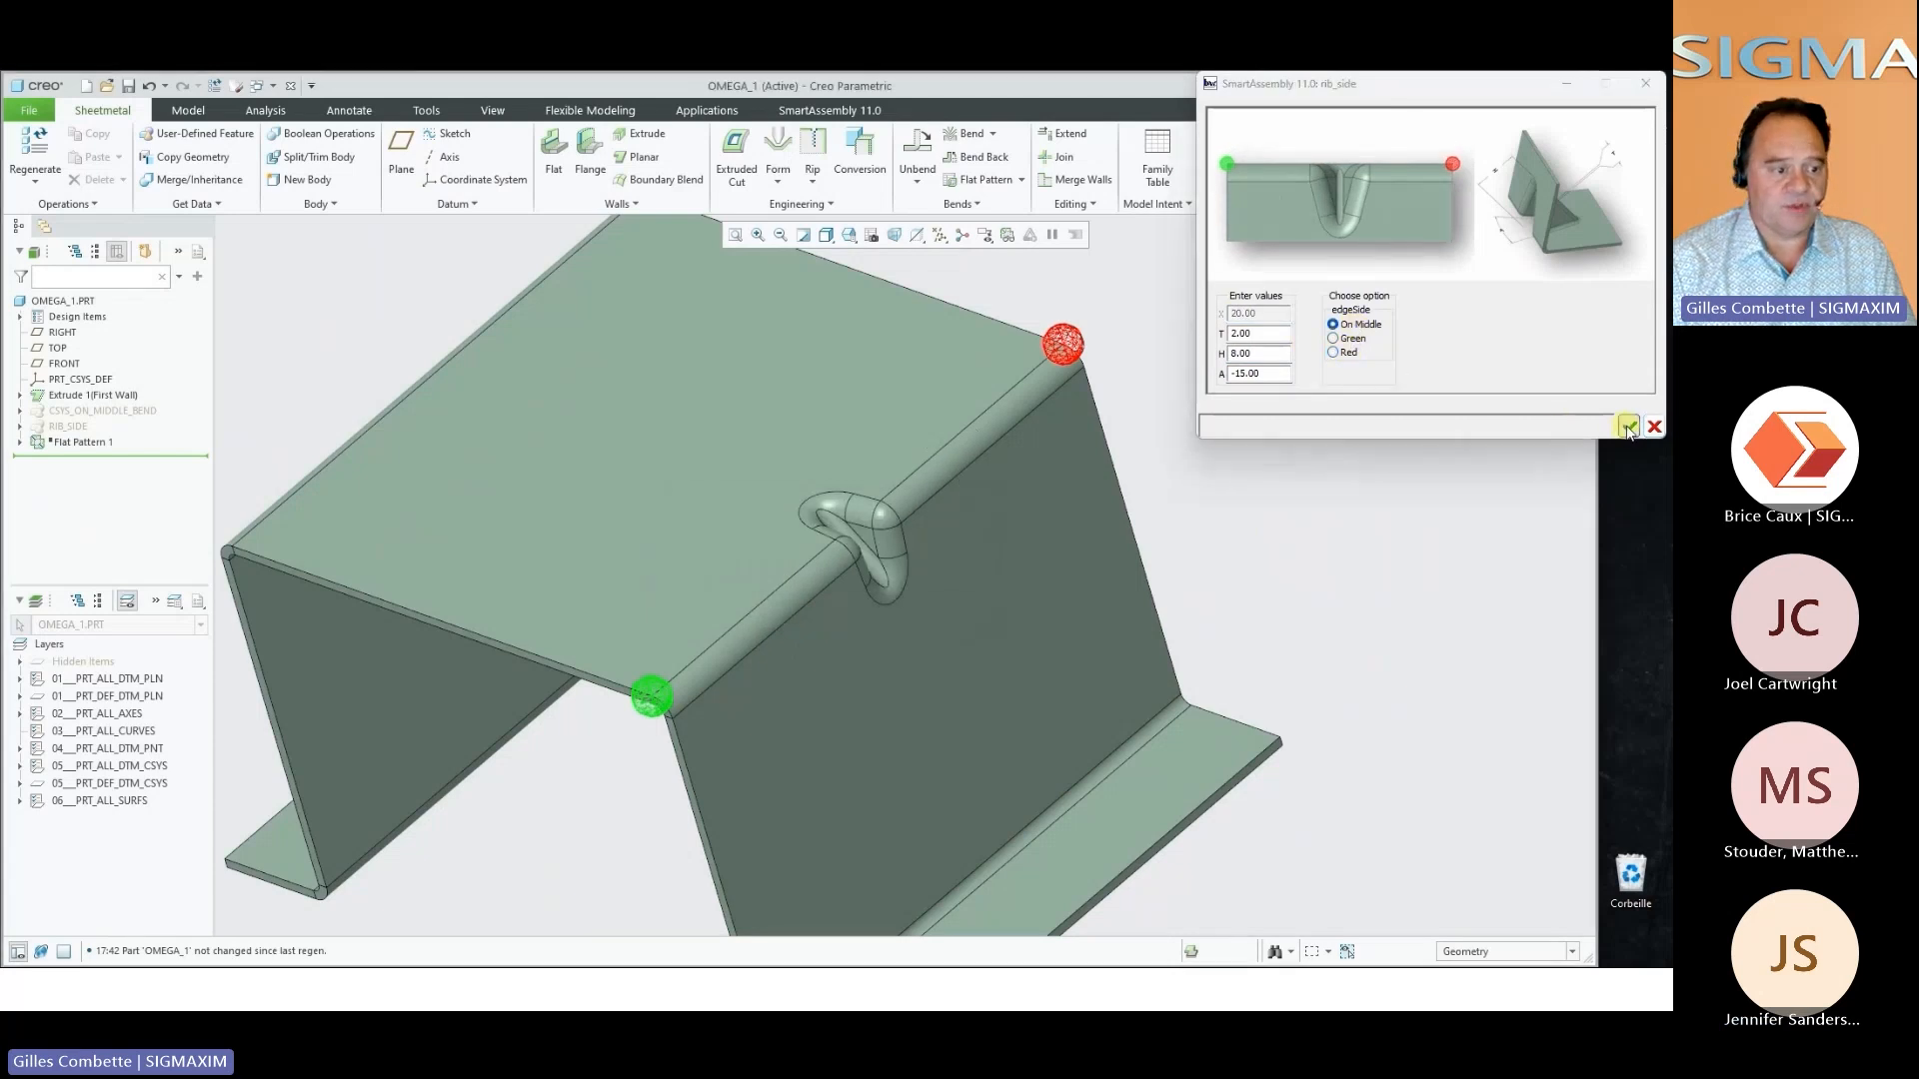
Add a rib On Middle of the bracket's lower bend edge with T 2.00, H 8.00 and A 10.00, and close the part
left_click(1005, 850)
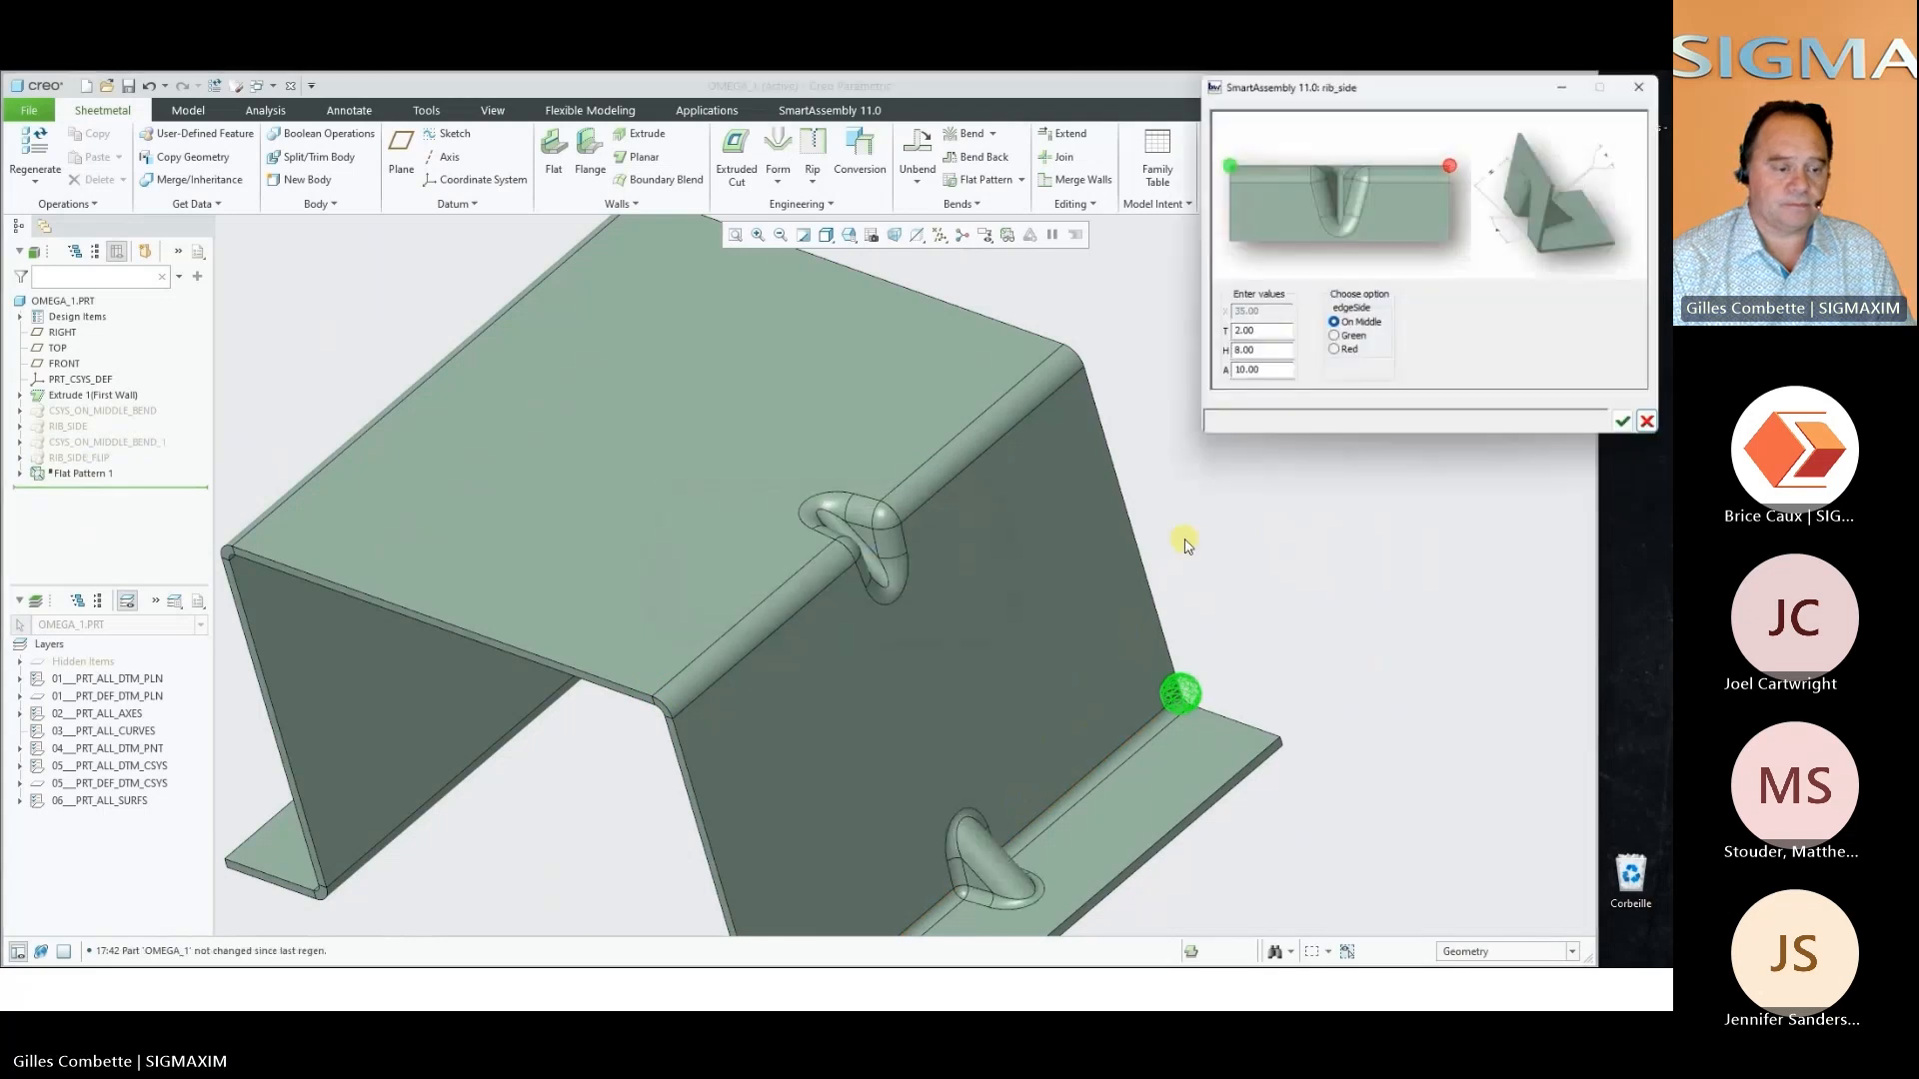
left_click(1630, 429)
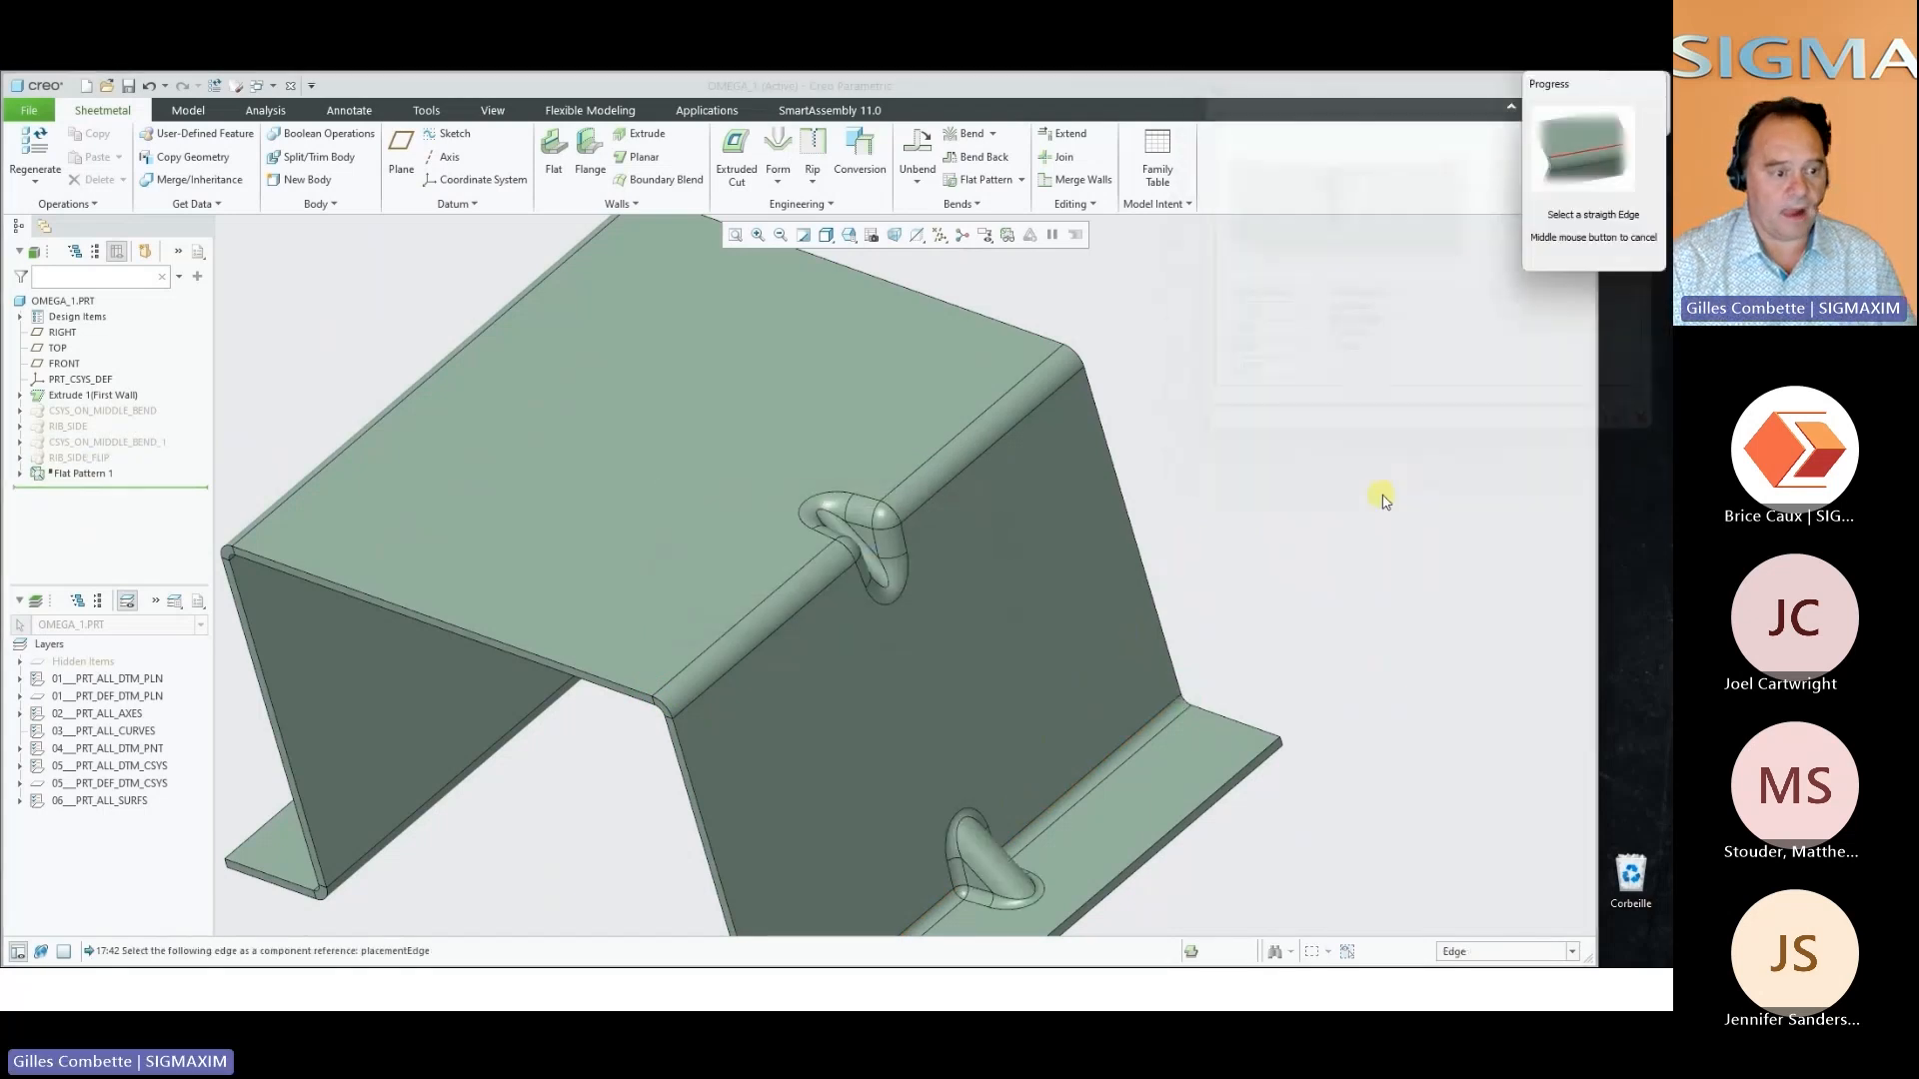
scroll(1267, 556, "up", 2)
mouse_move(1267, 555)
middle_mouse_down()
mouse_move(1288, 527)
mouse_move(1247, 543)
mouse_move(1267, 540)
middle_mouse_up()
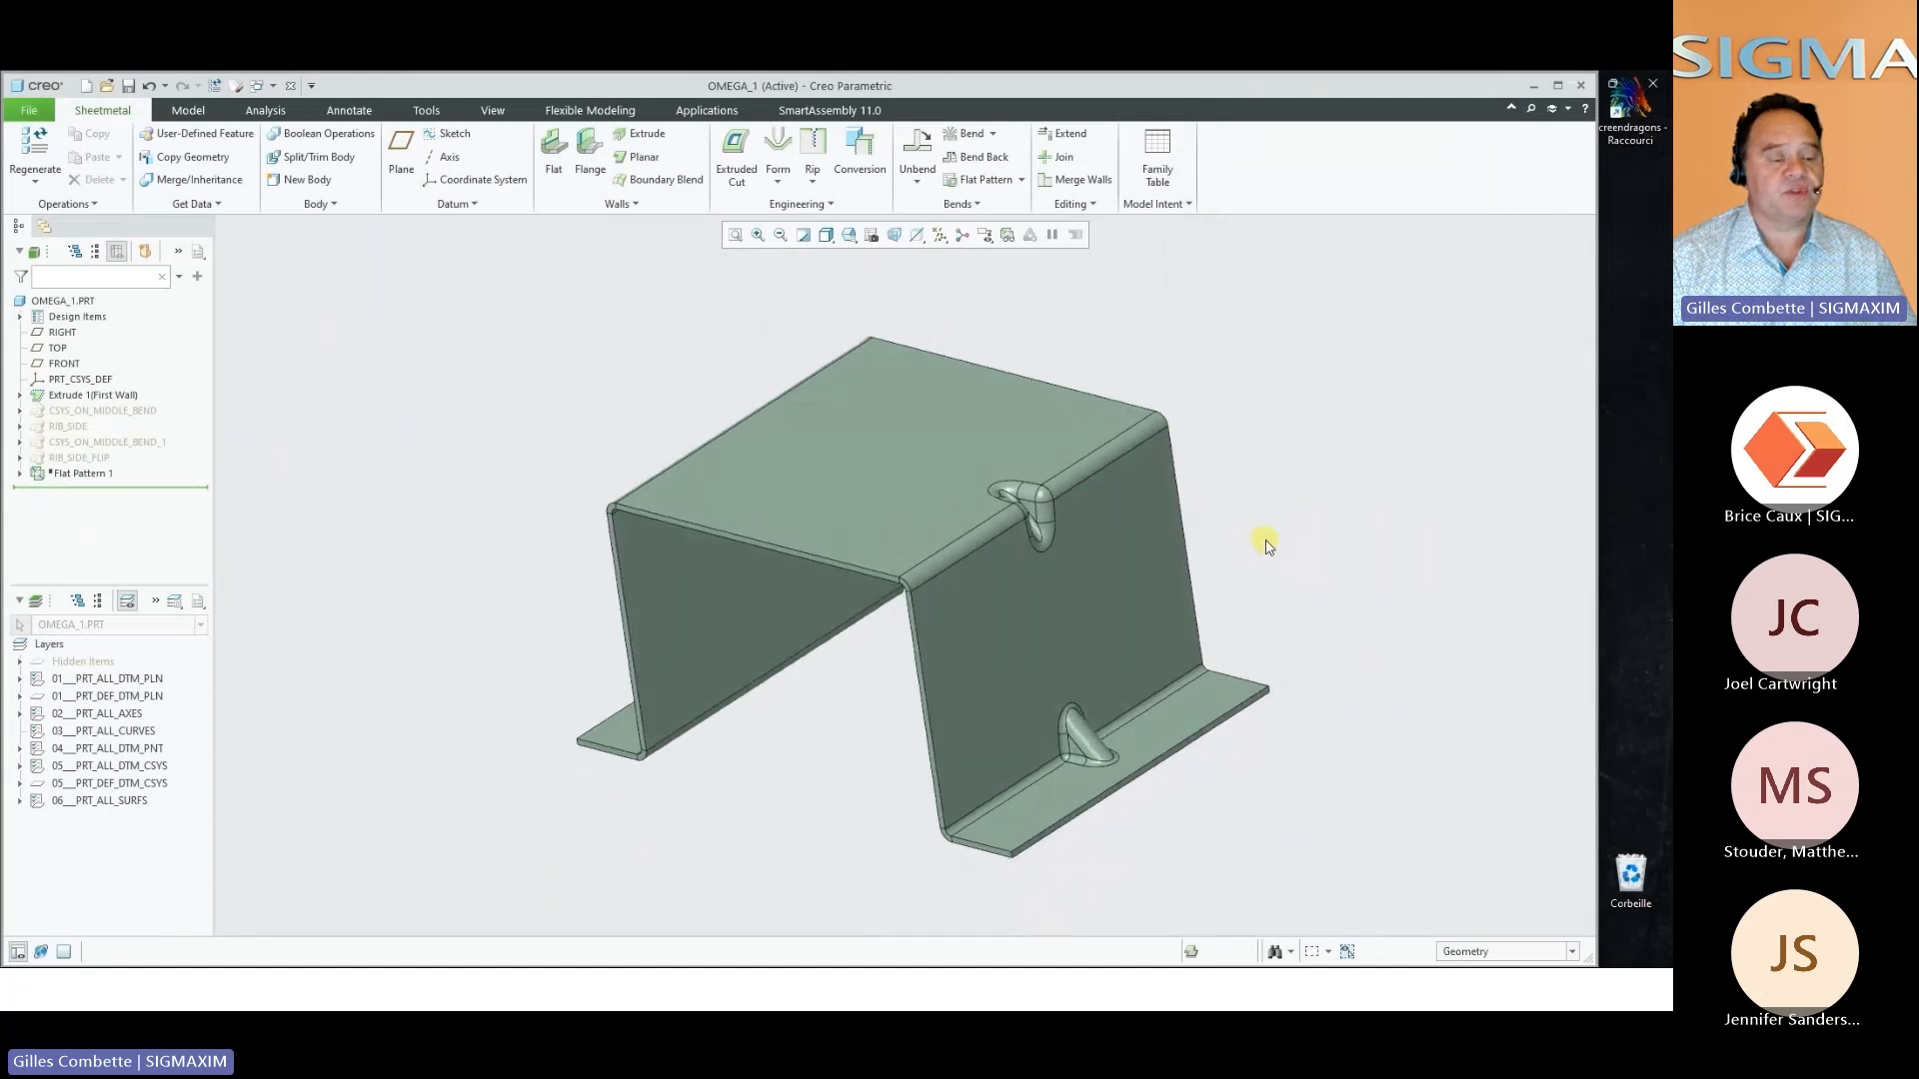
left_click(292, 89)
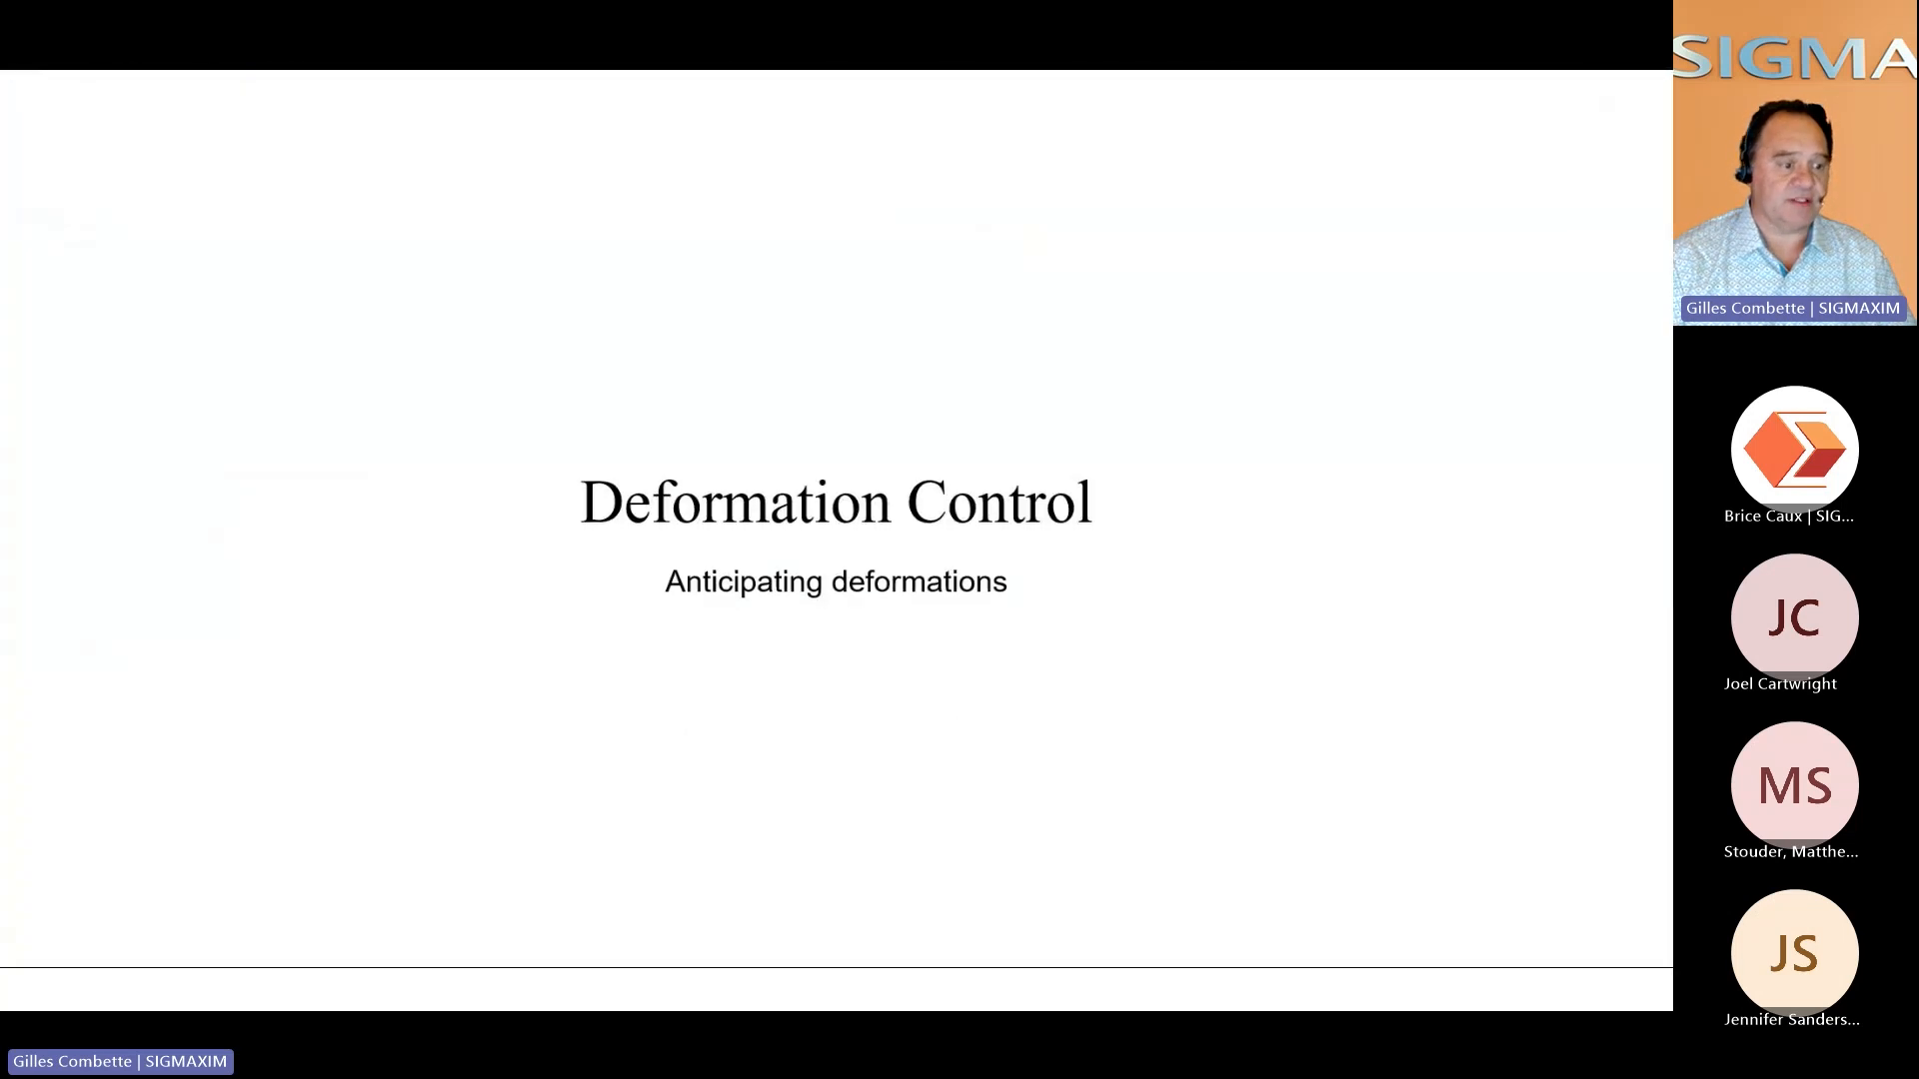
key("space")
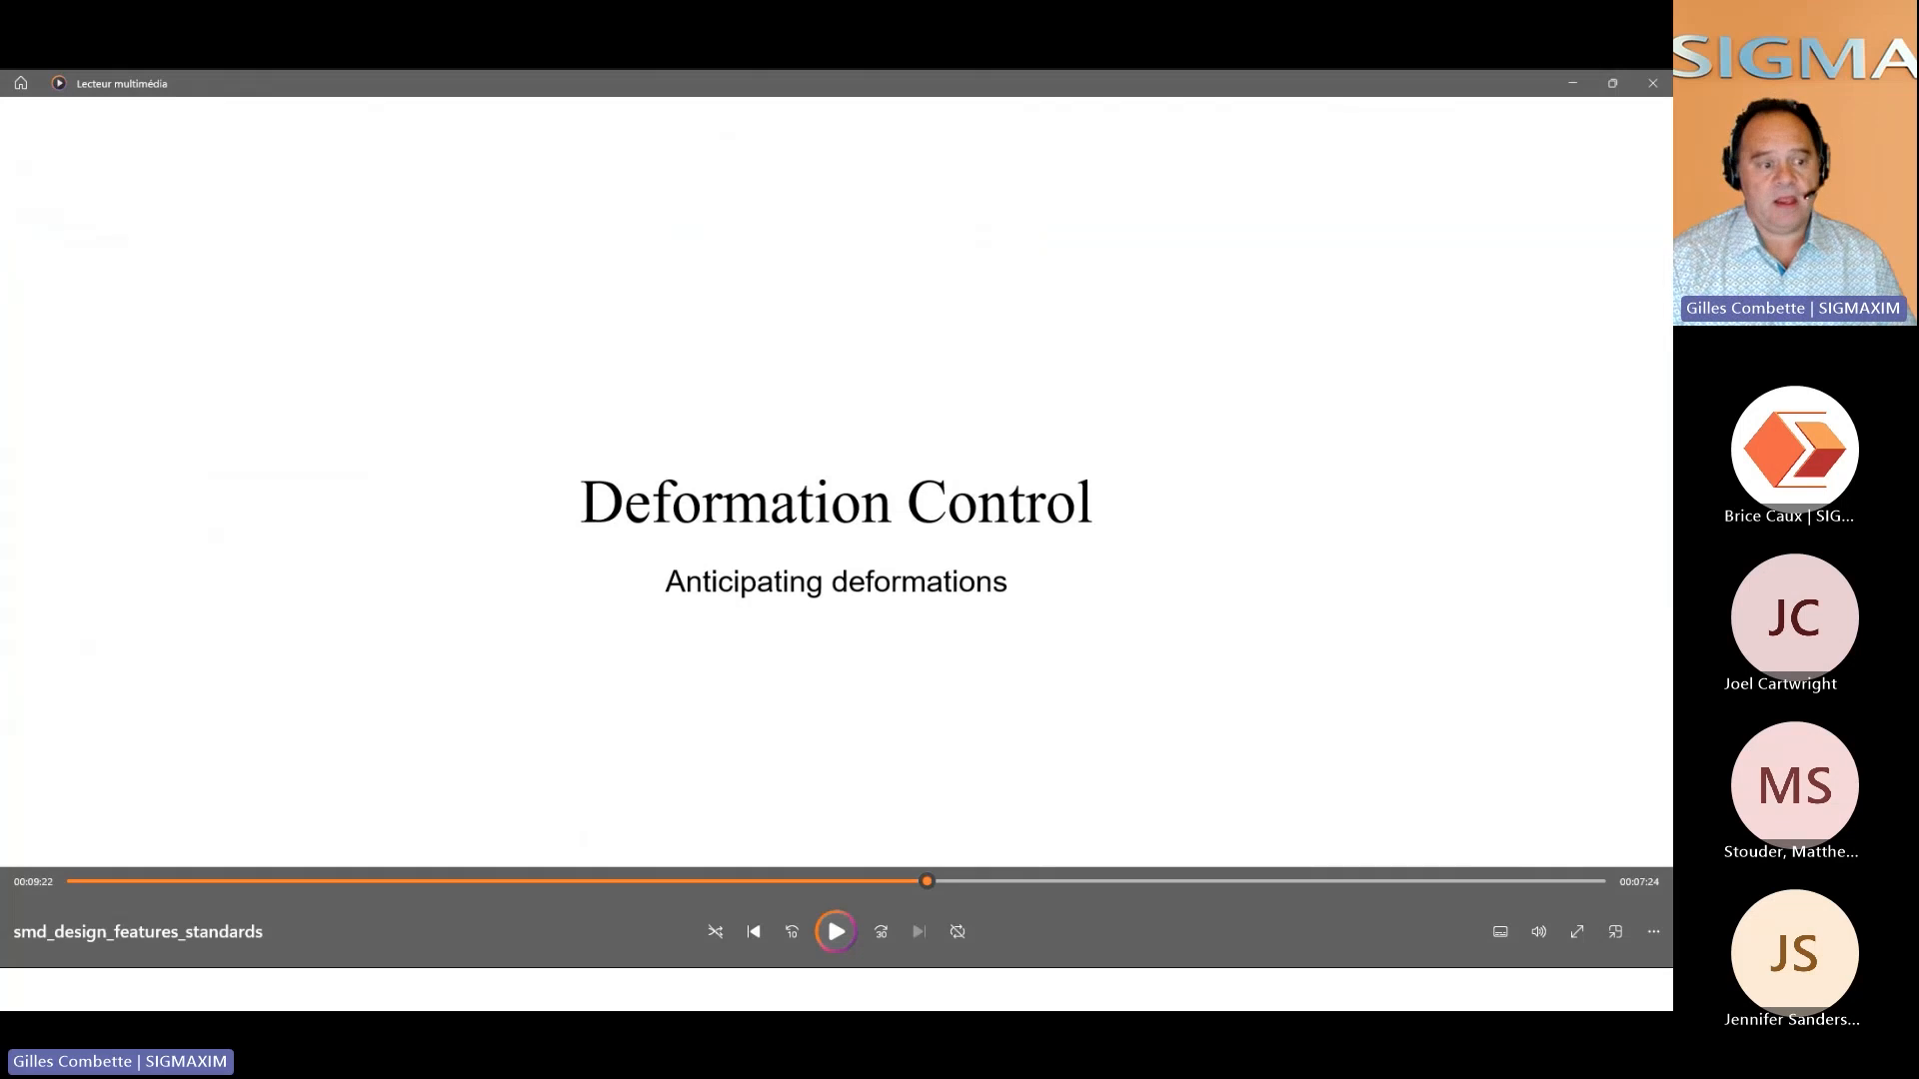
key("space")
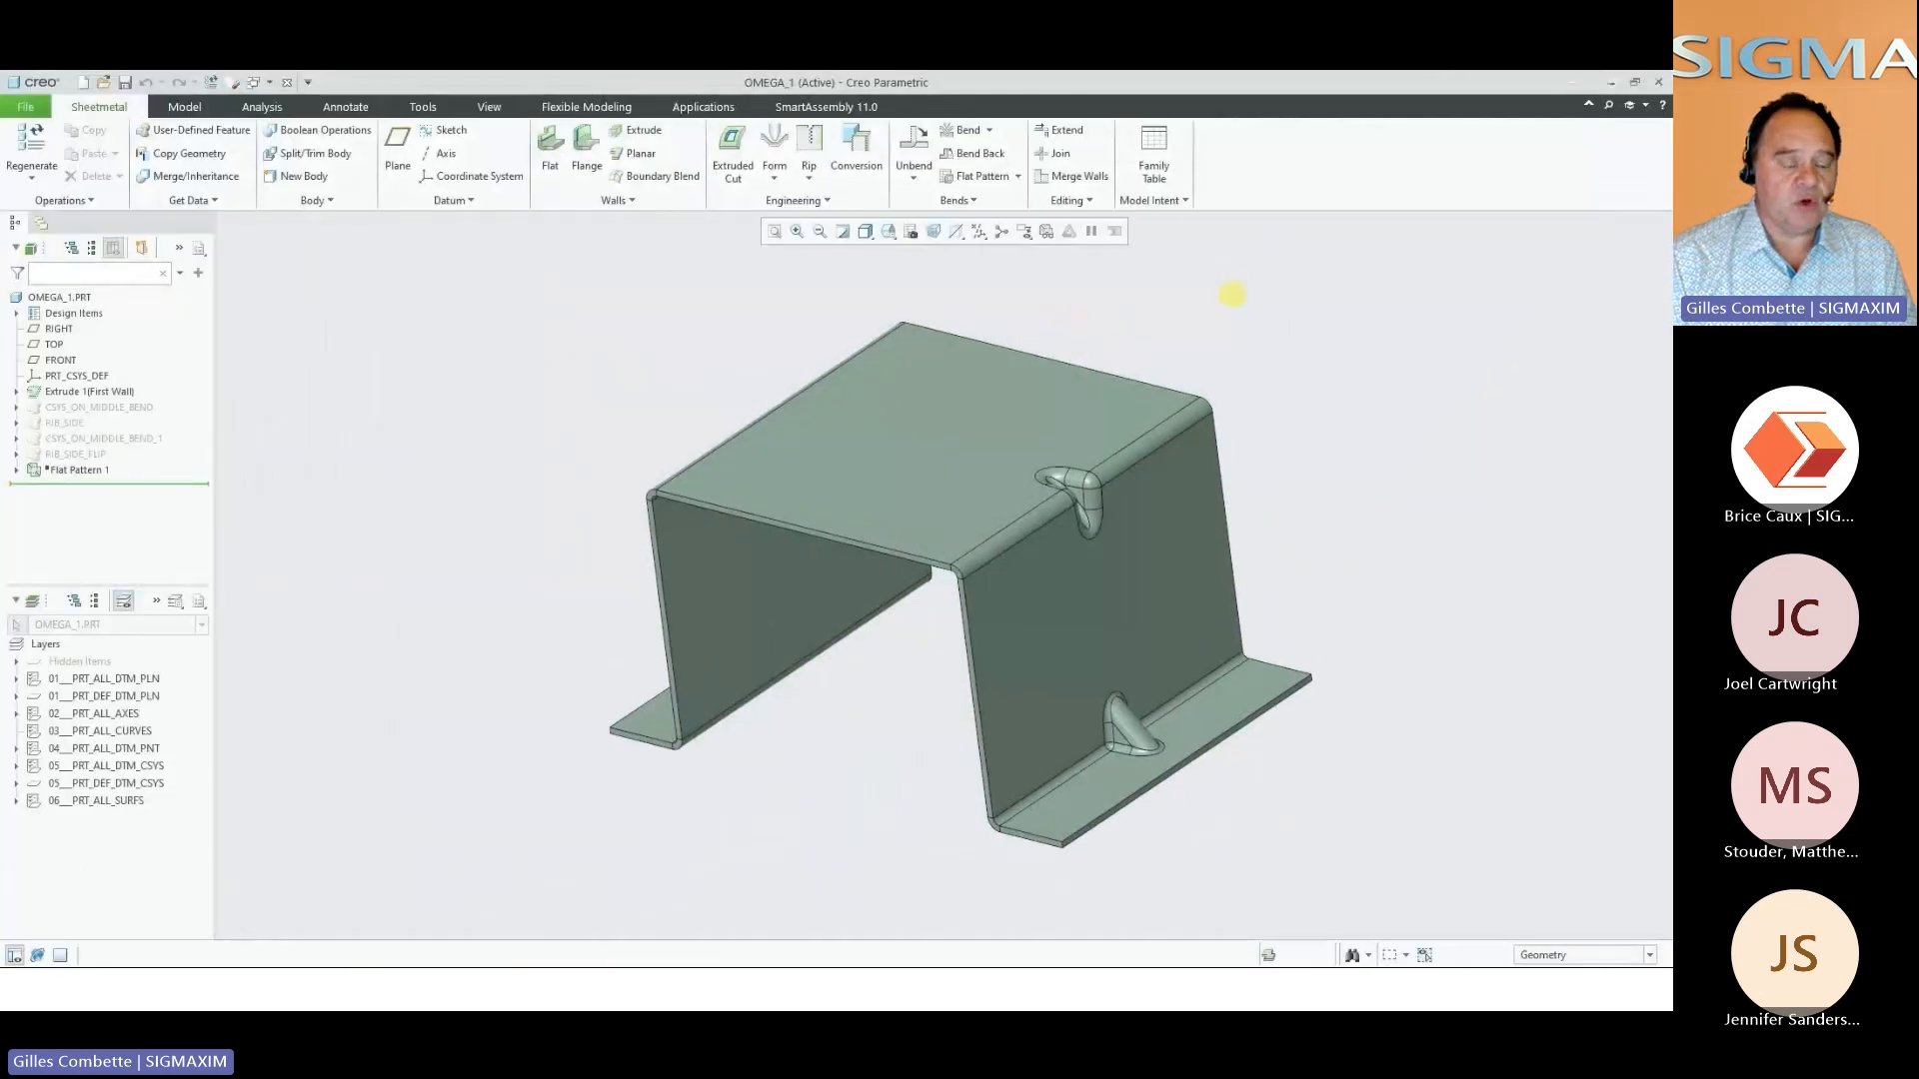
Apply Minimize Distorsions with an Offset of 0.50 to the four bend edges at one end of the OMEGA_1 bracket
right_click(1249, 310)
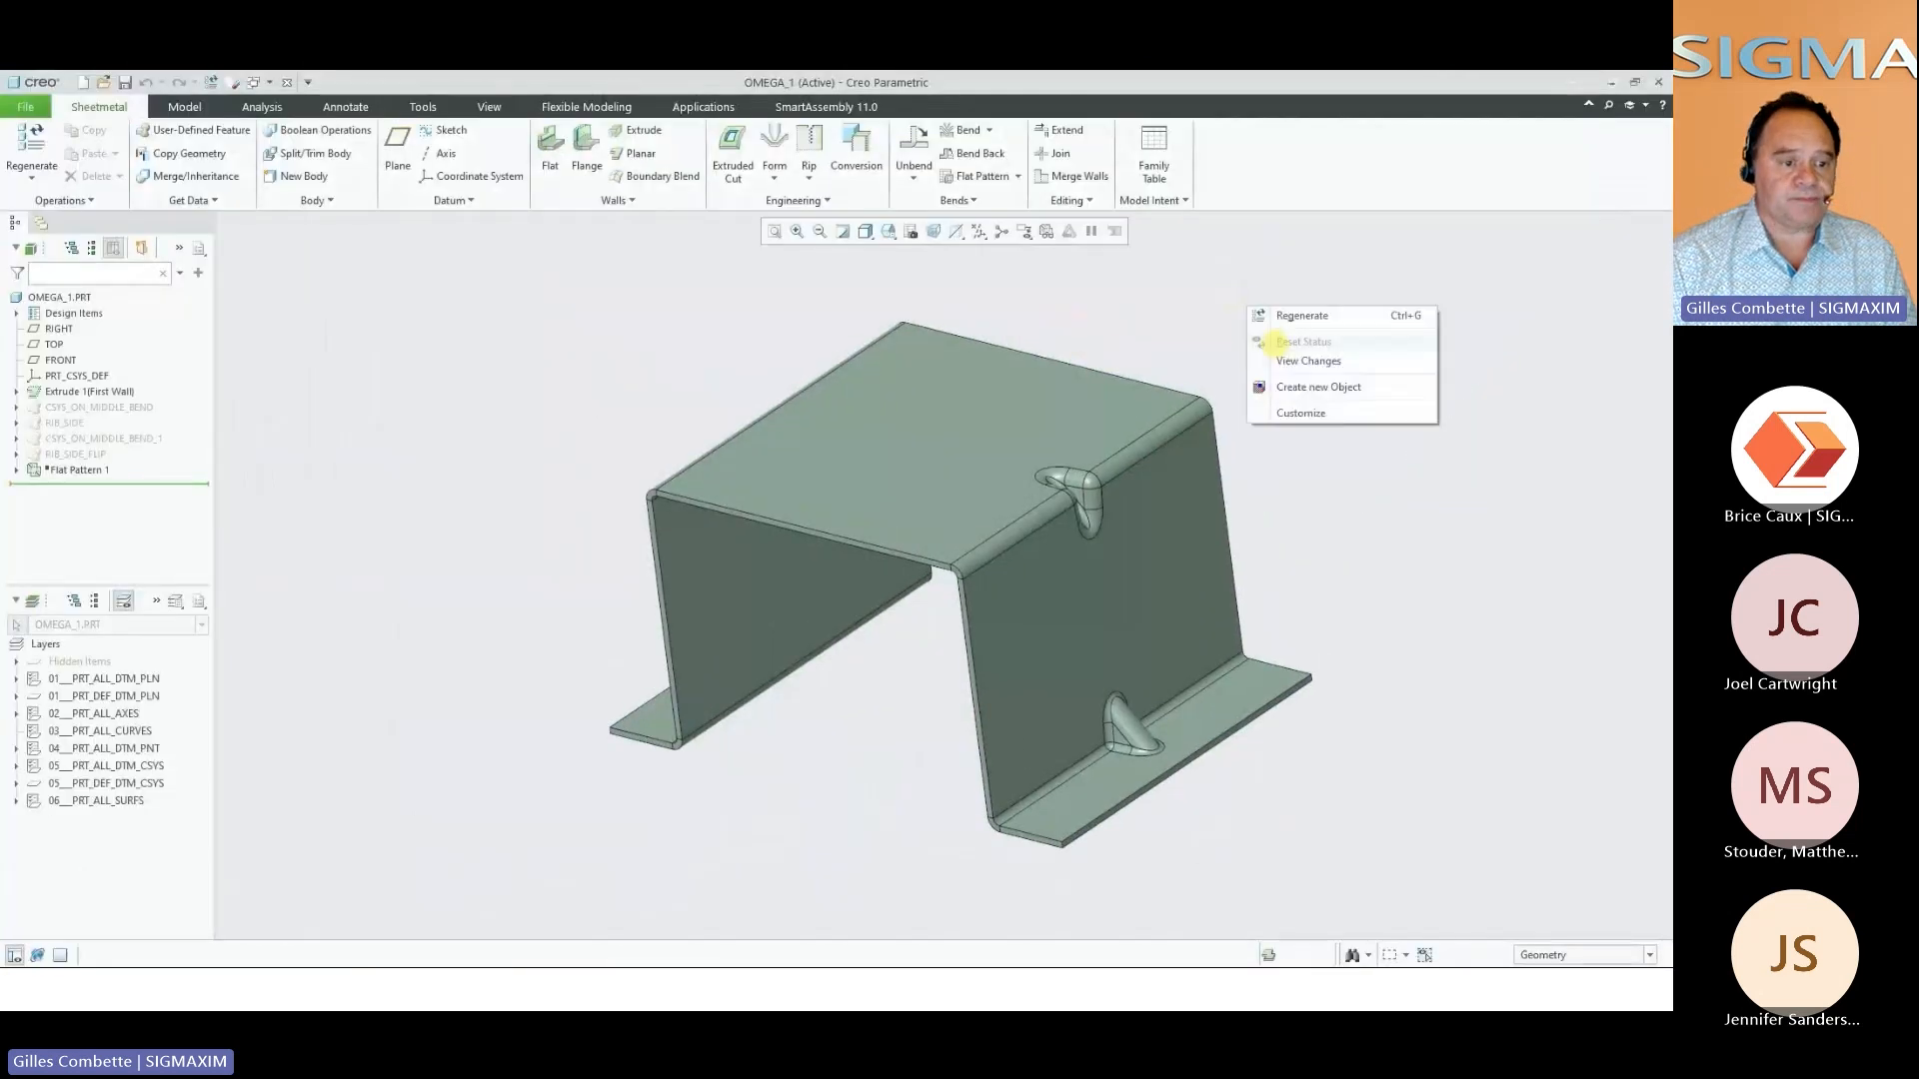
left_click(1290, 386)
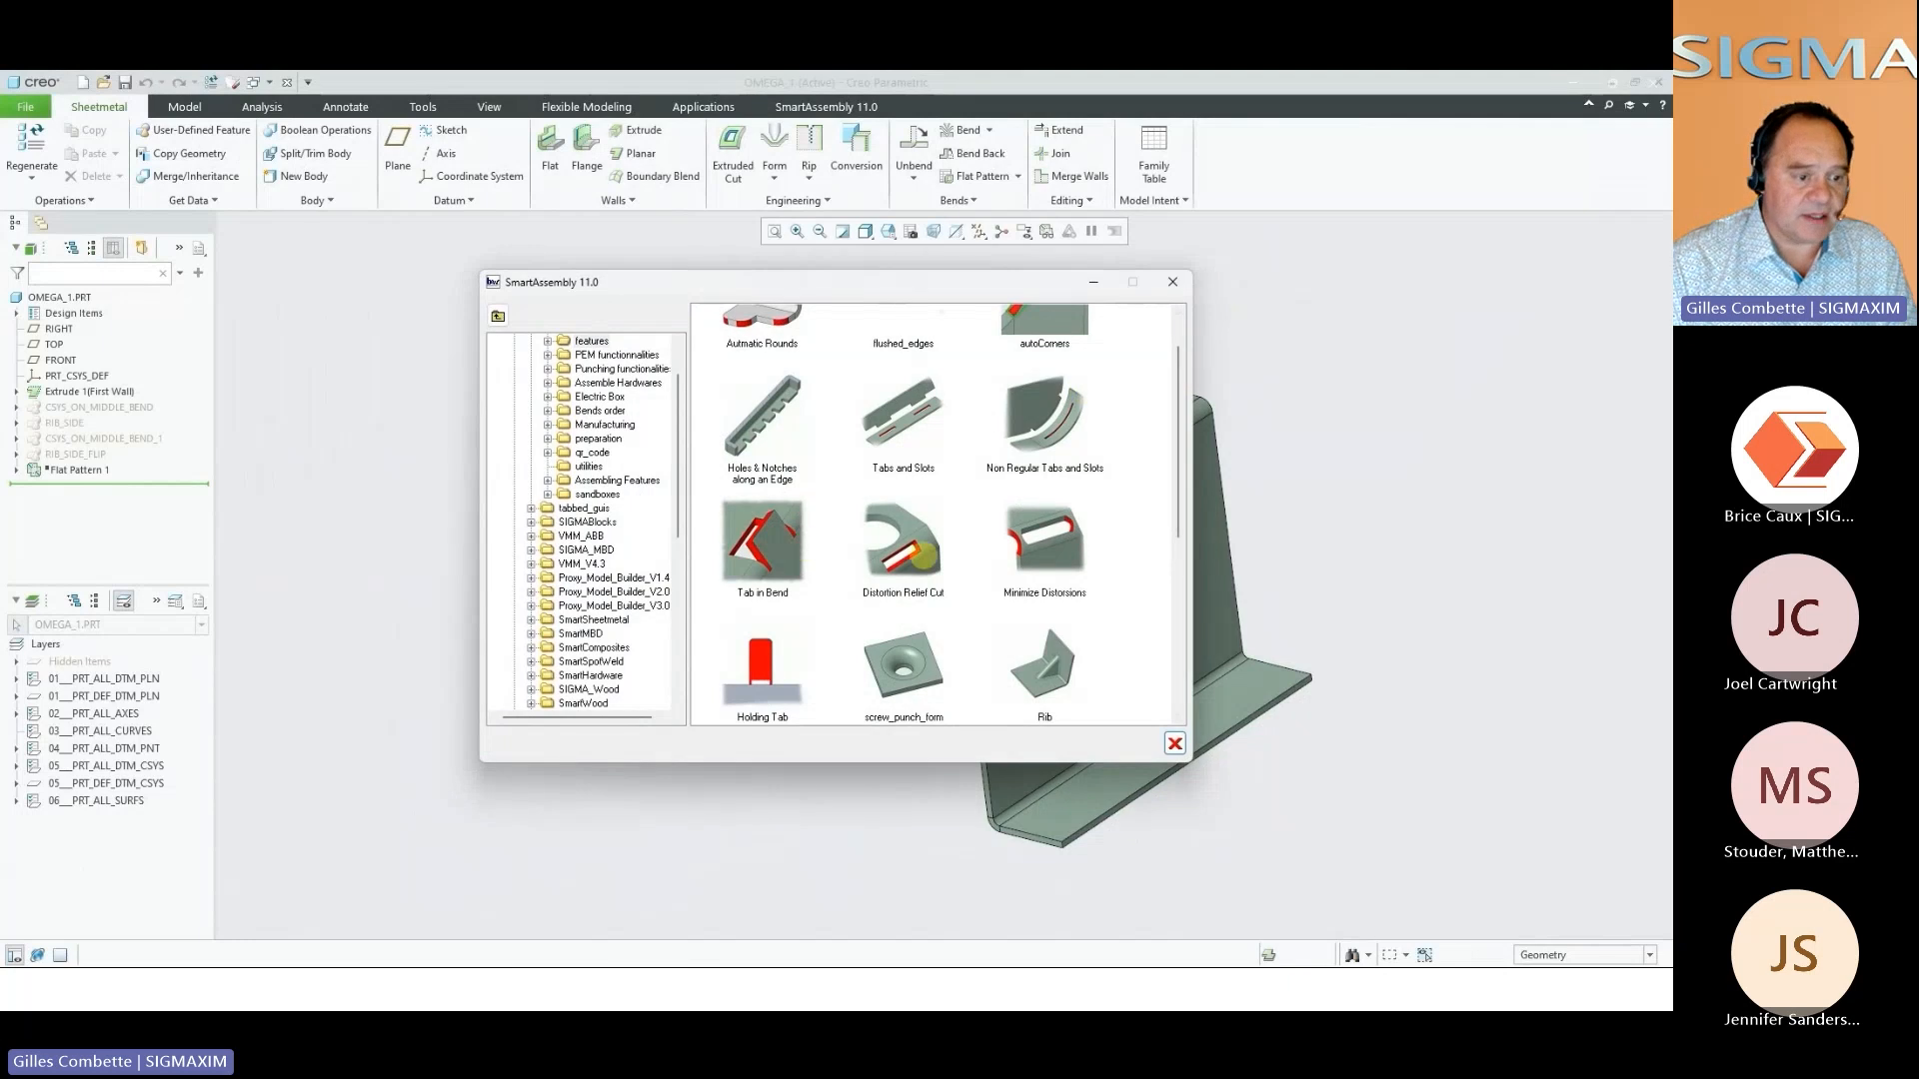
left_click(1021, 532)
middle_click_drag(803, 580, 899, 600)
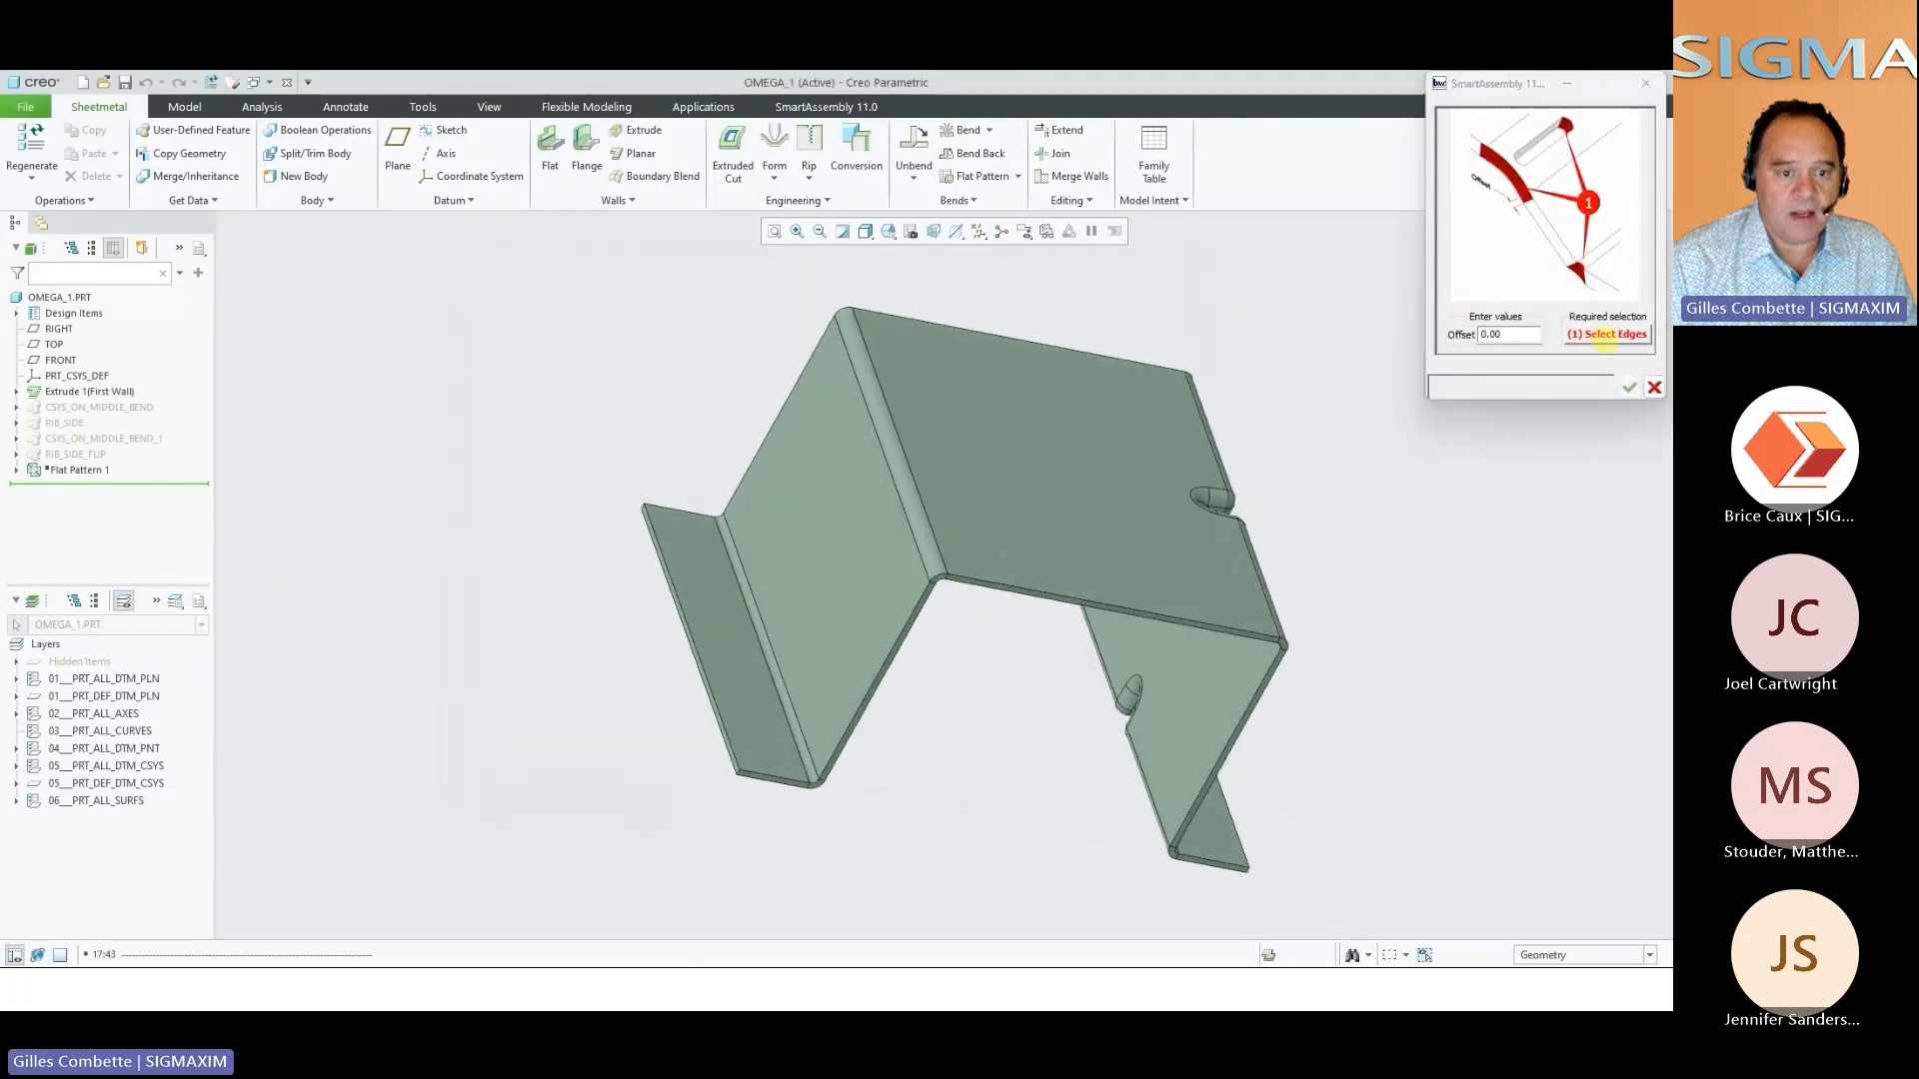
scroll(858, 768, "down", 4)
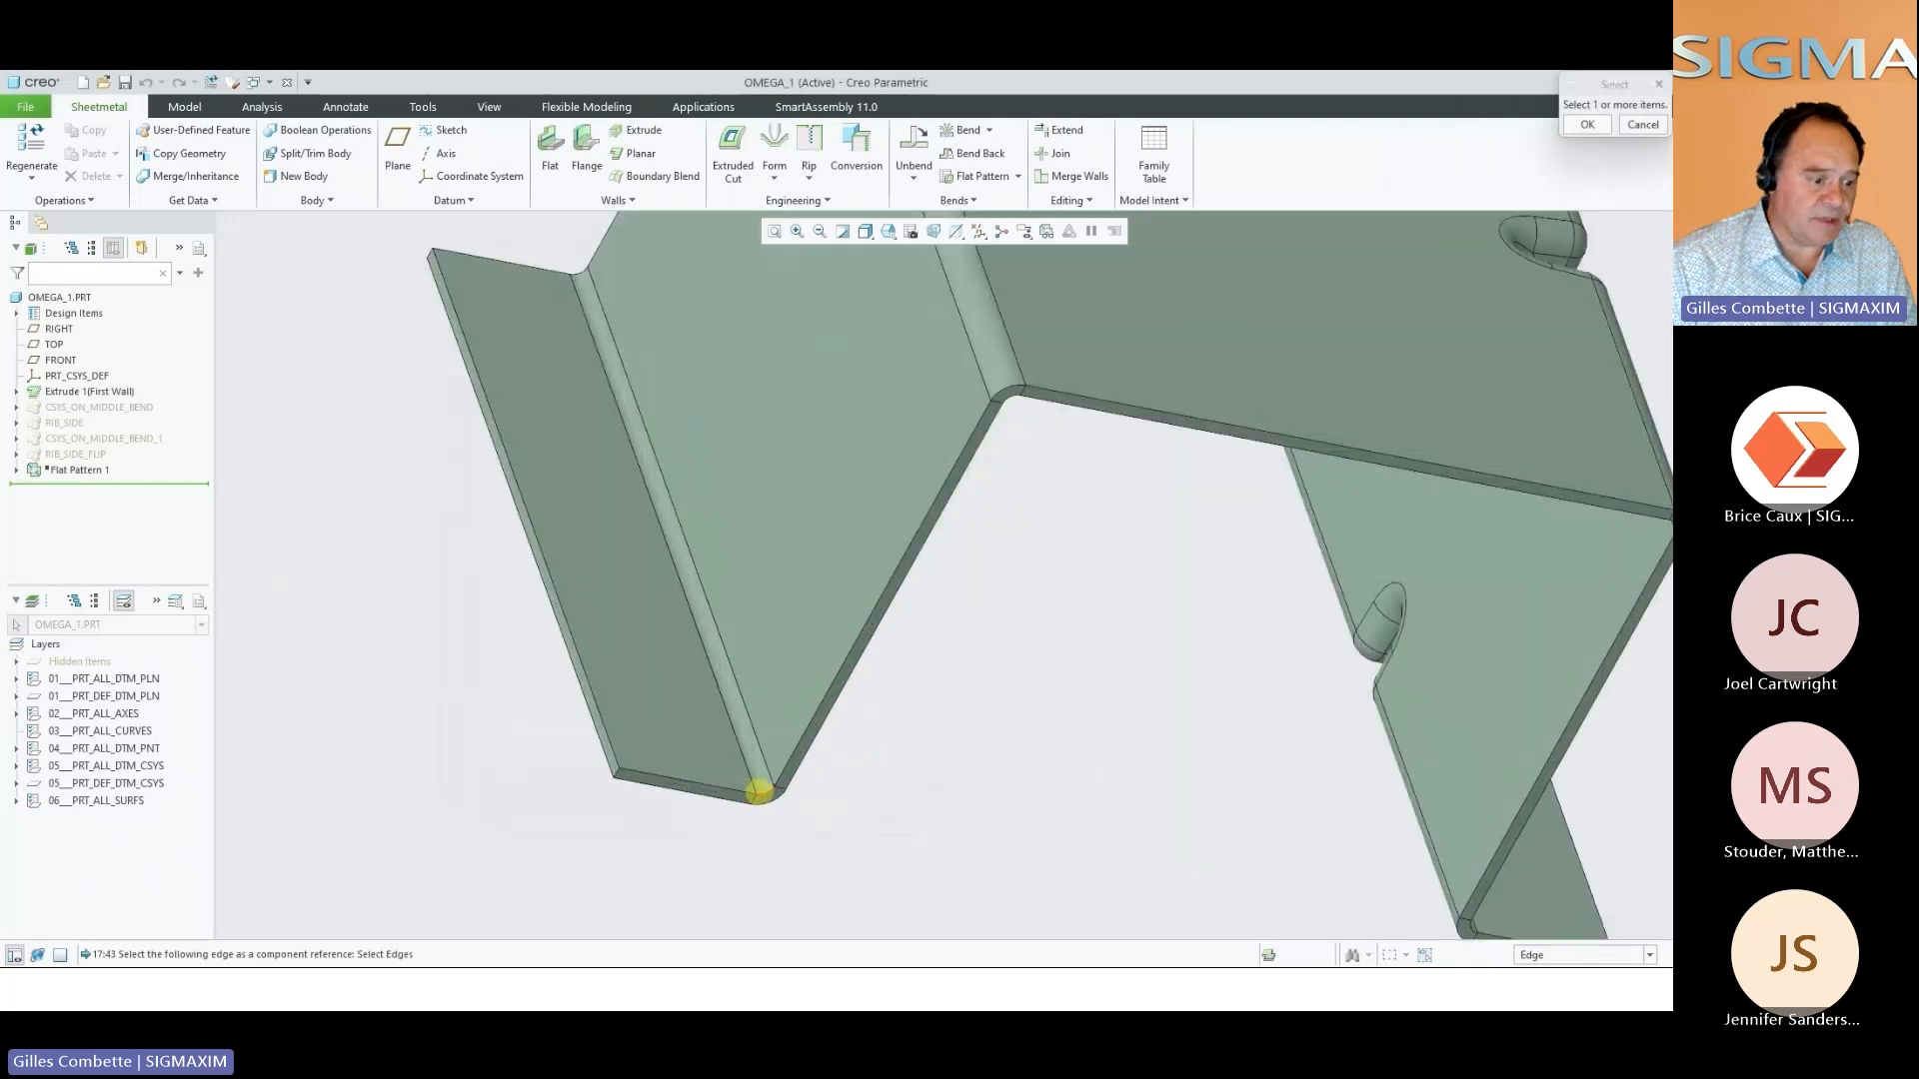
left_click(1007, 385)
scroll(1030, 534, "up", 2)
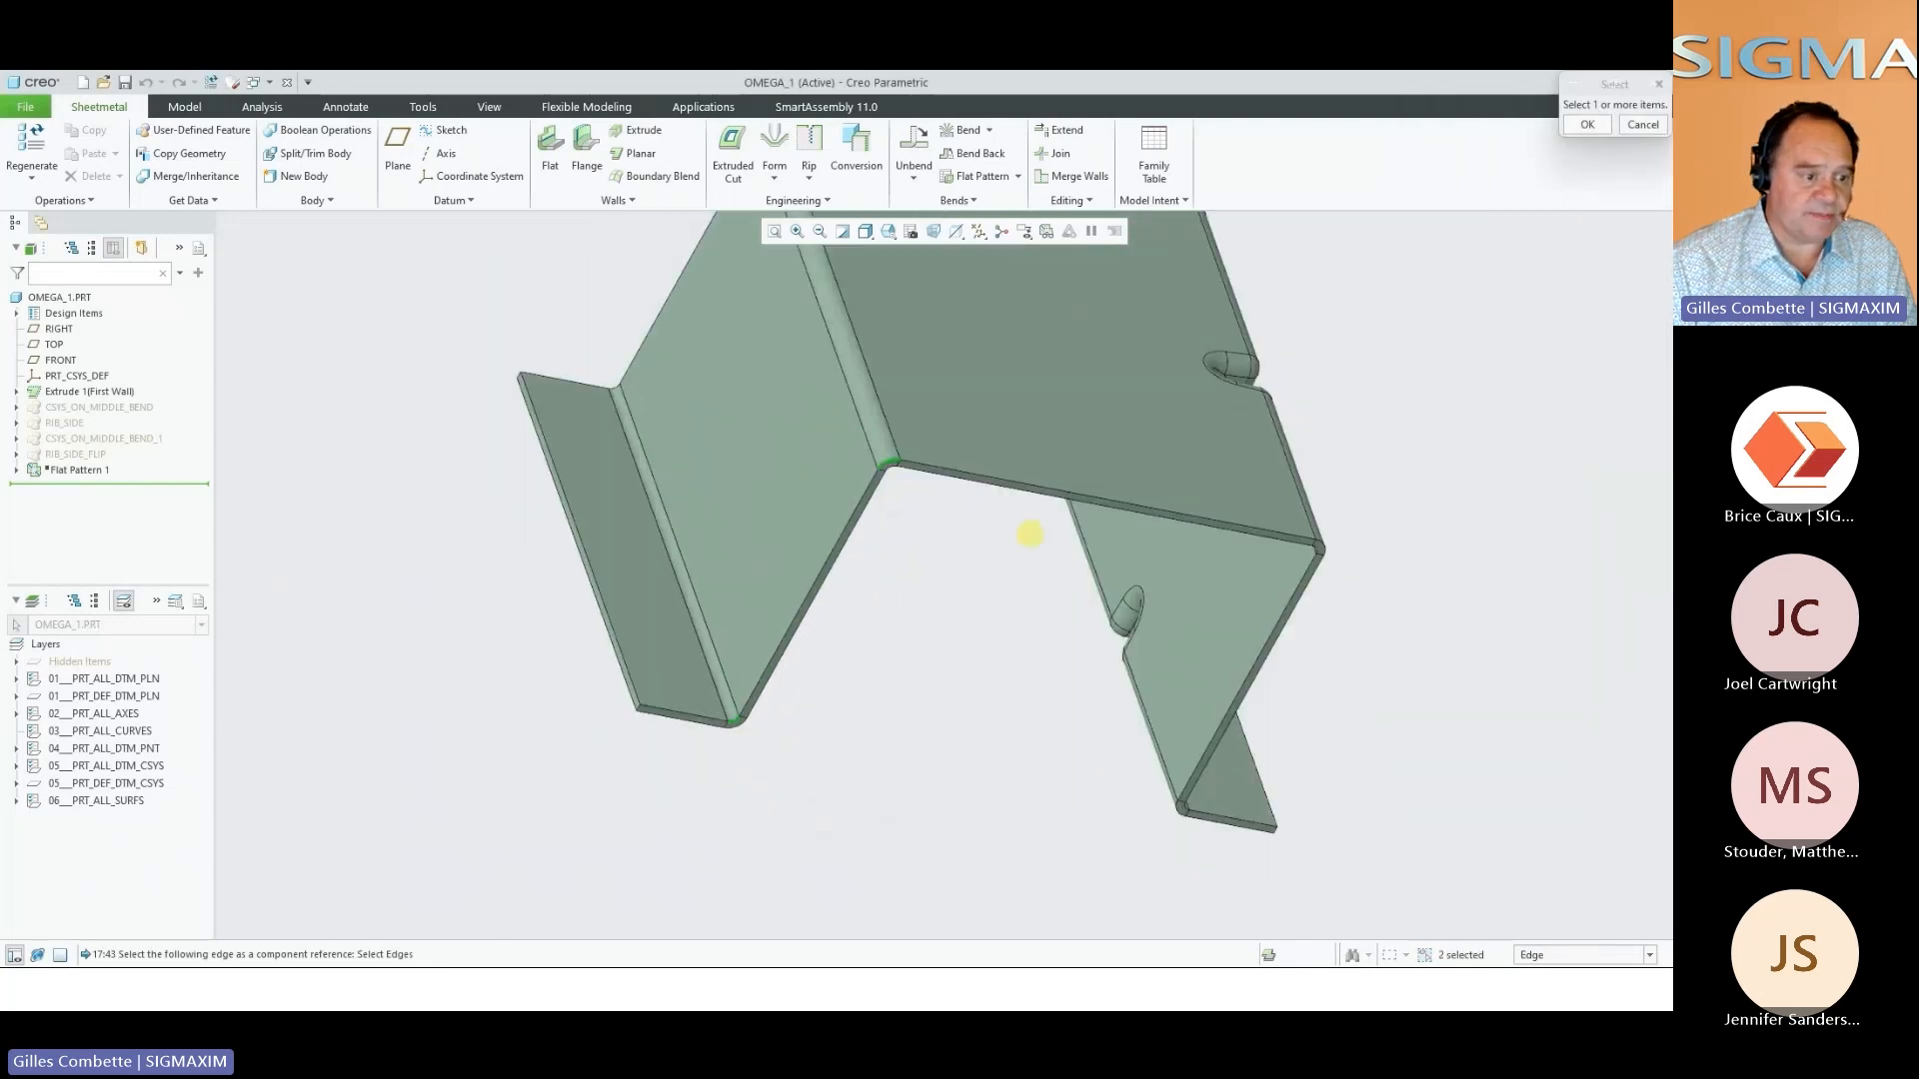
left_click(1320, 548)
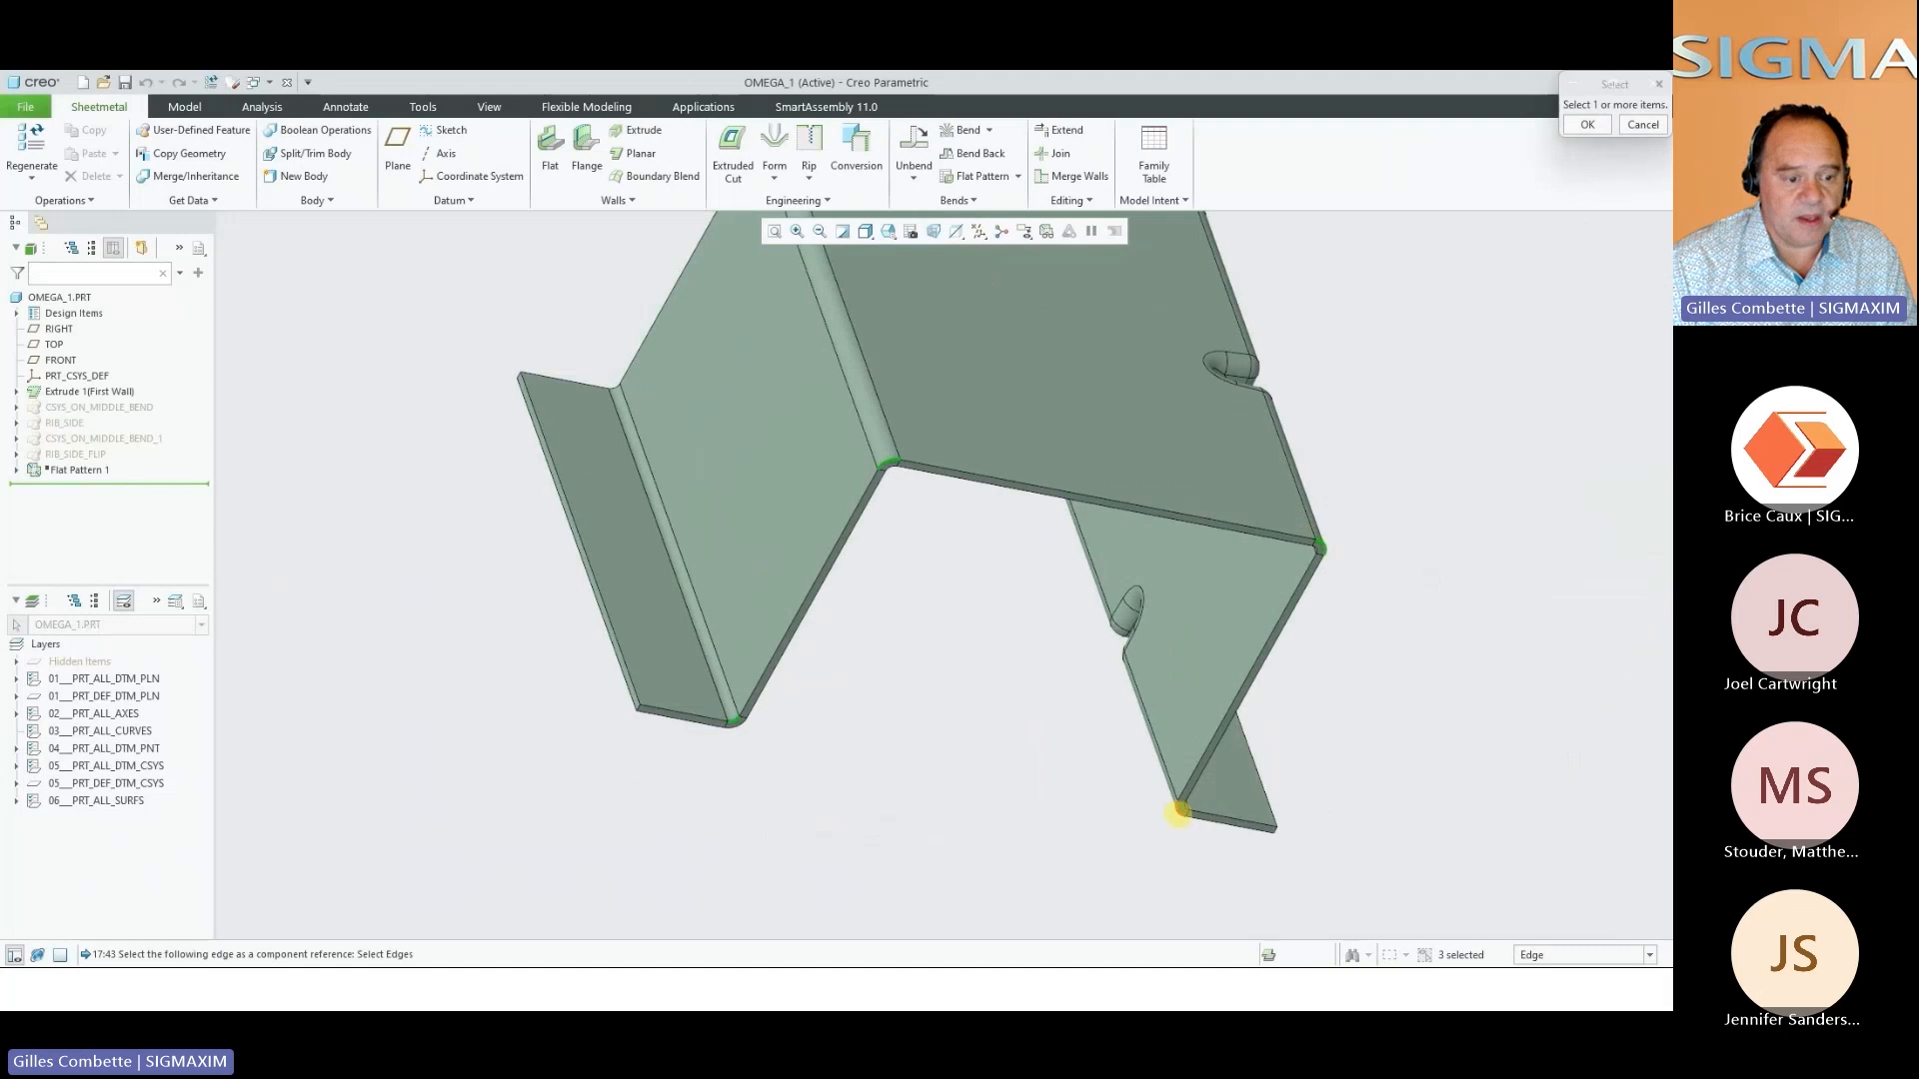
middle_click(1150, 738)
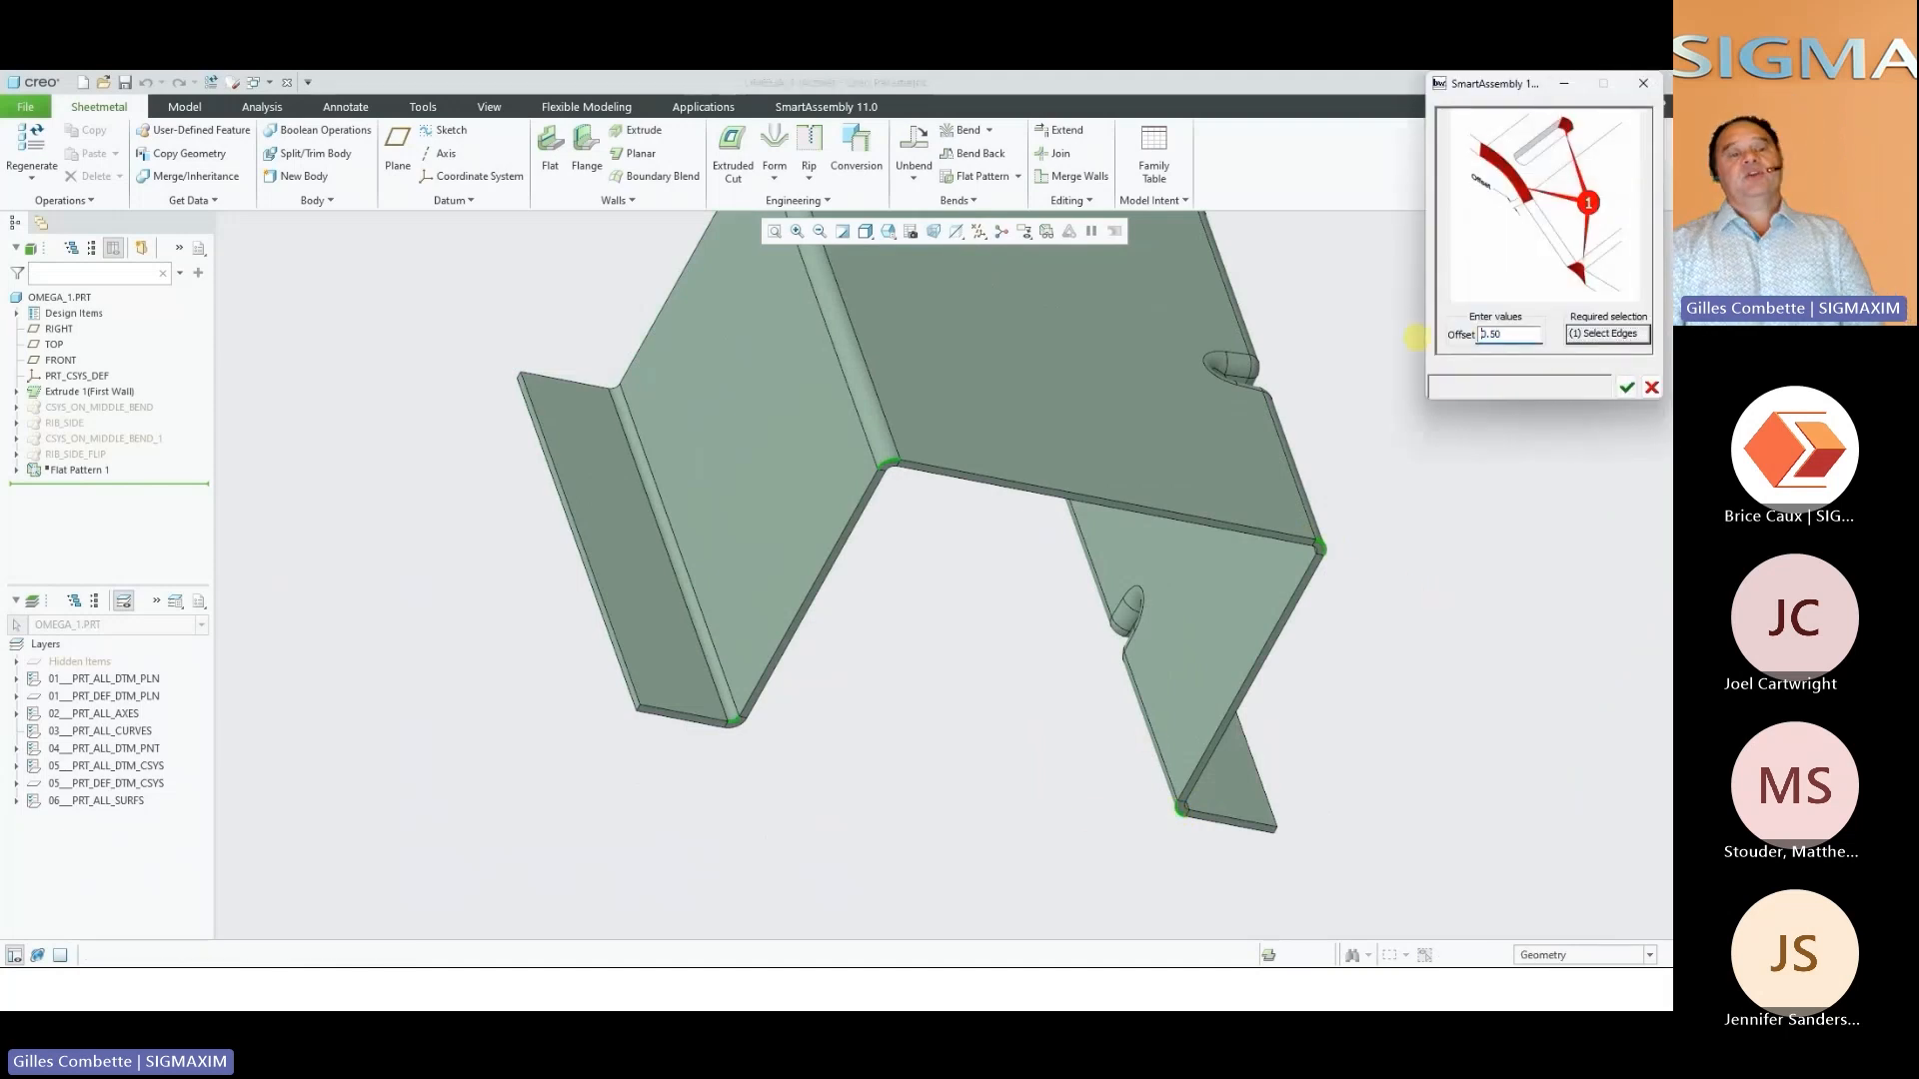
left_click(1625, 387)
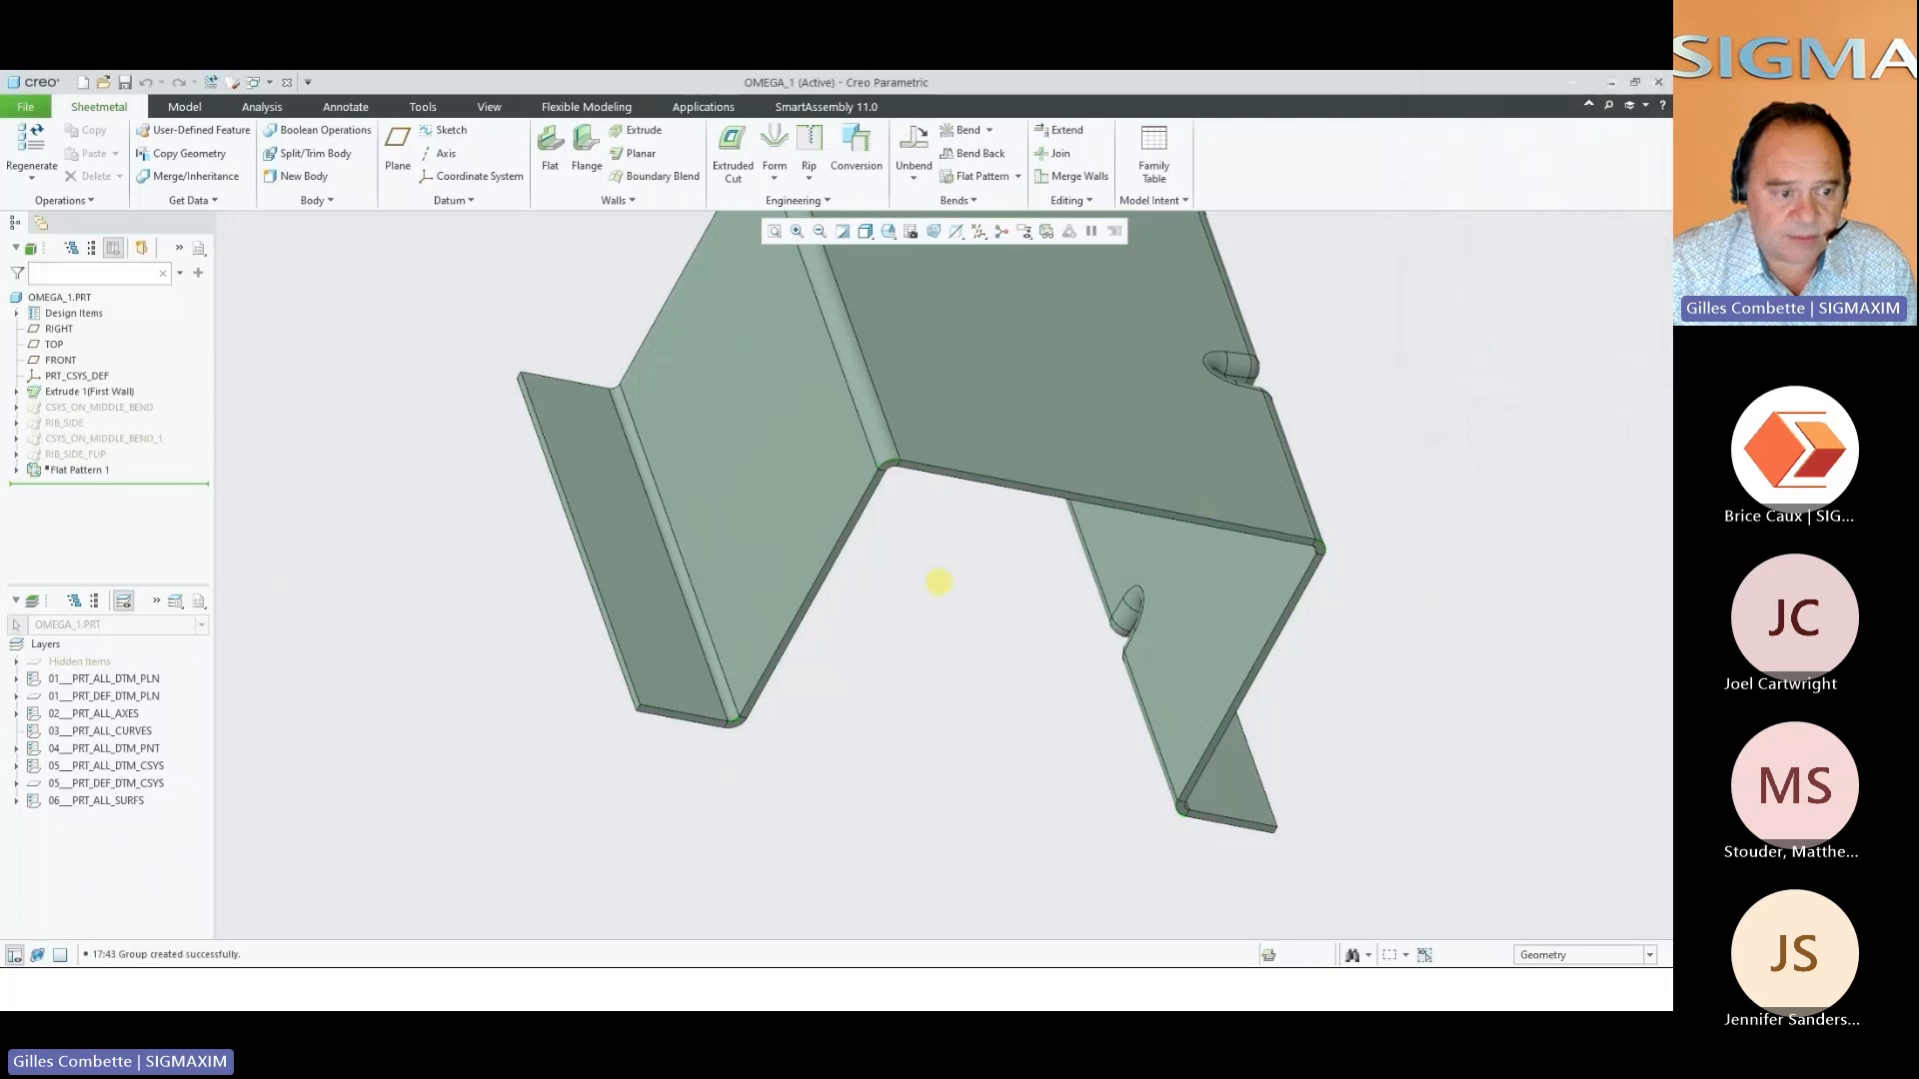
Examine the distortion notches at the bend ends on the bent bracket and in the flat pattern preview
middle_click_drag(878, 603, 890, 620)
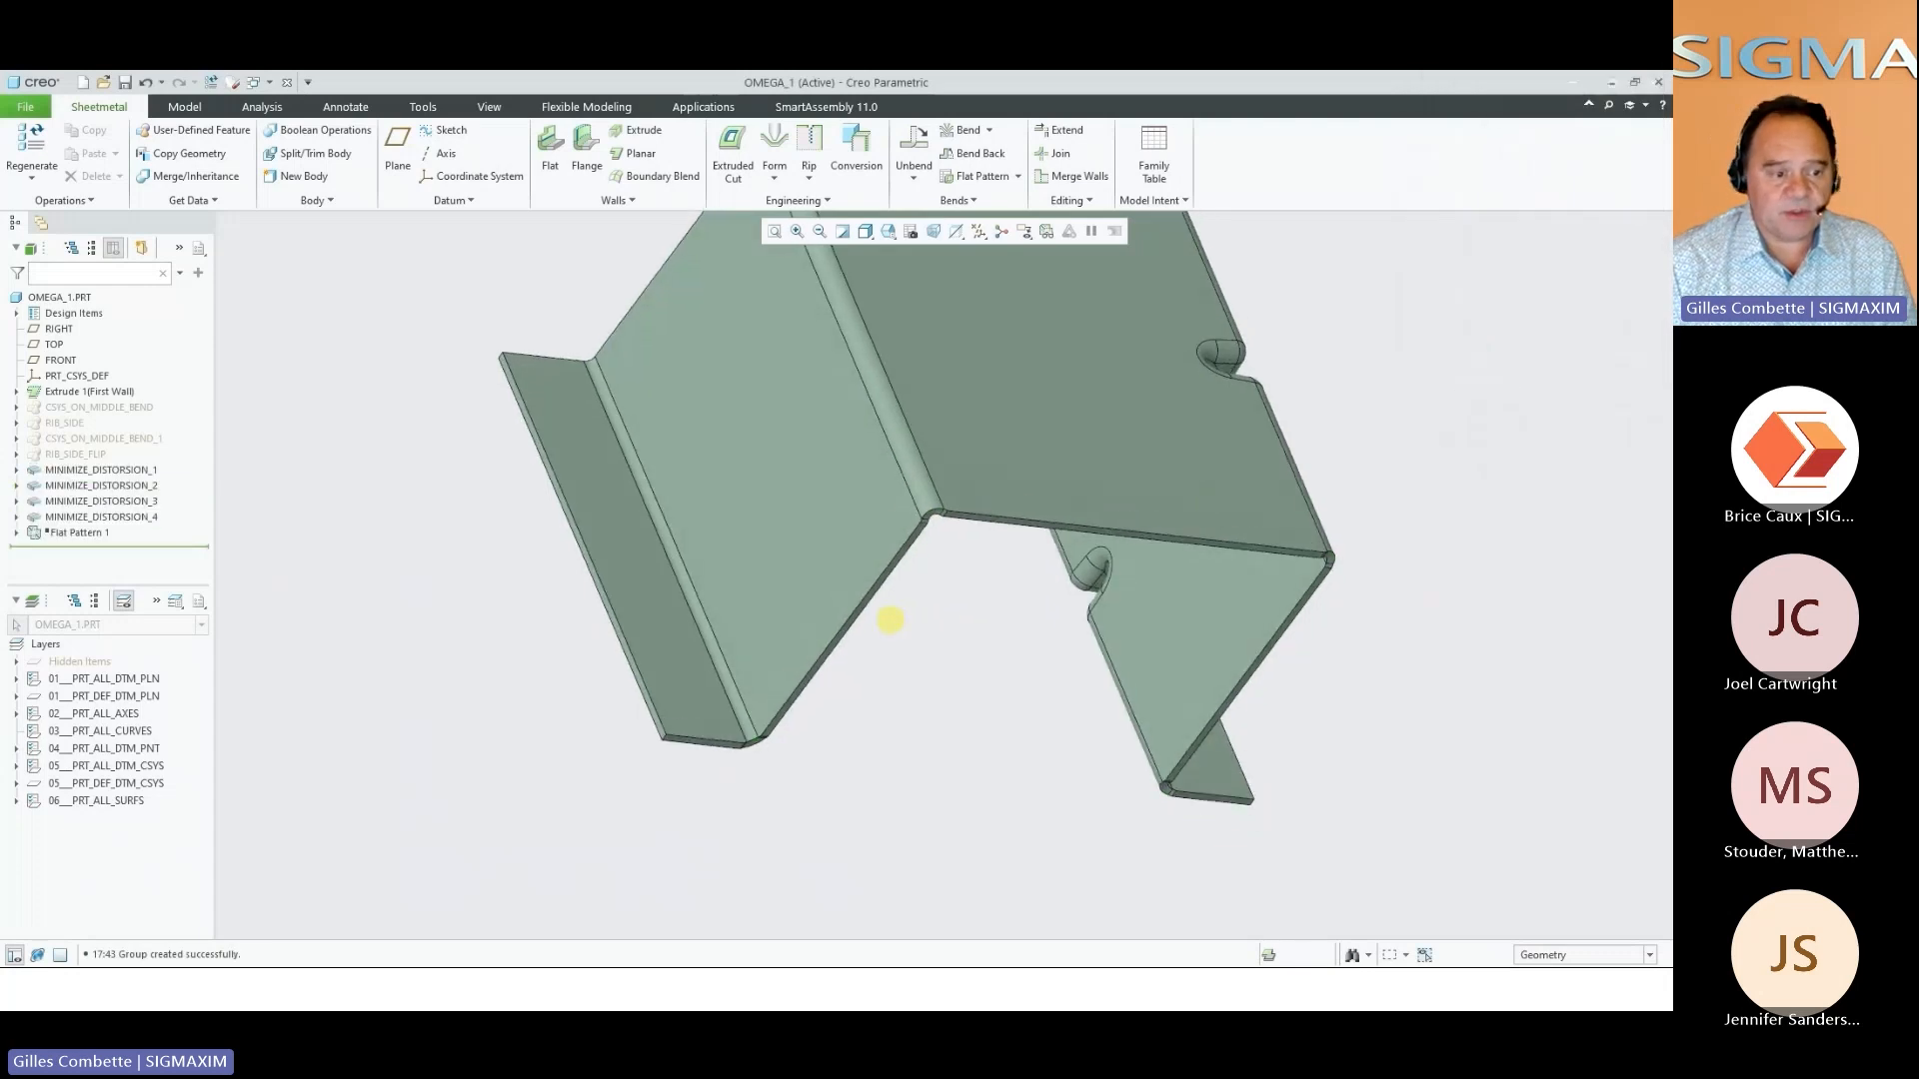
scroll(763, 767, "up", 8)
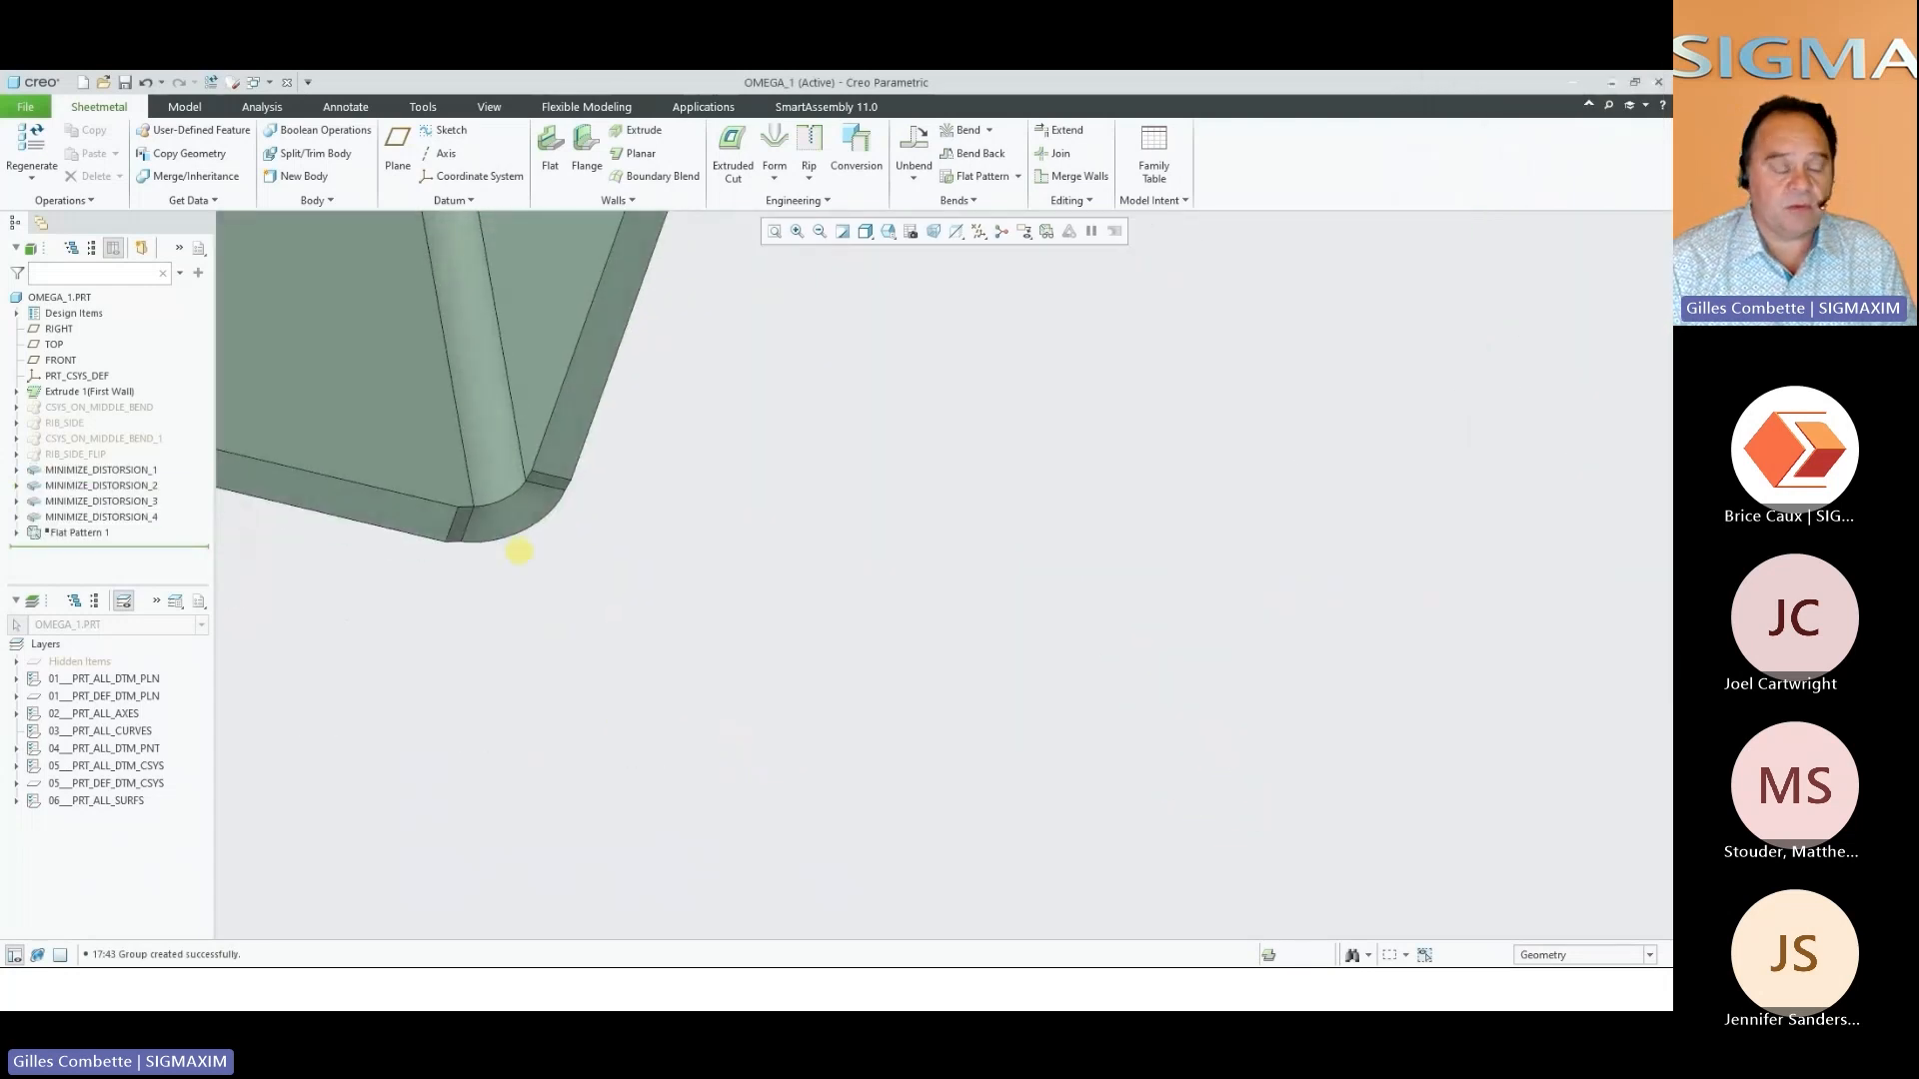
left_click(485, 520)
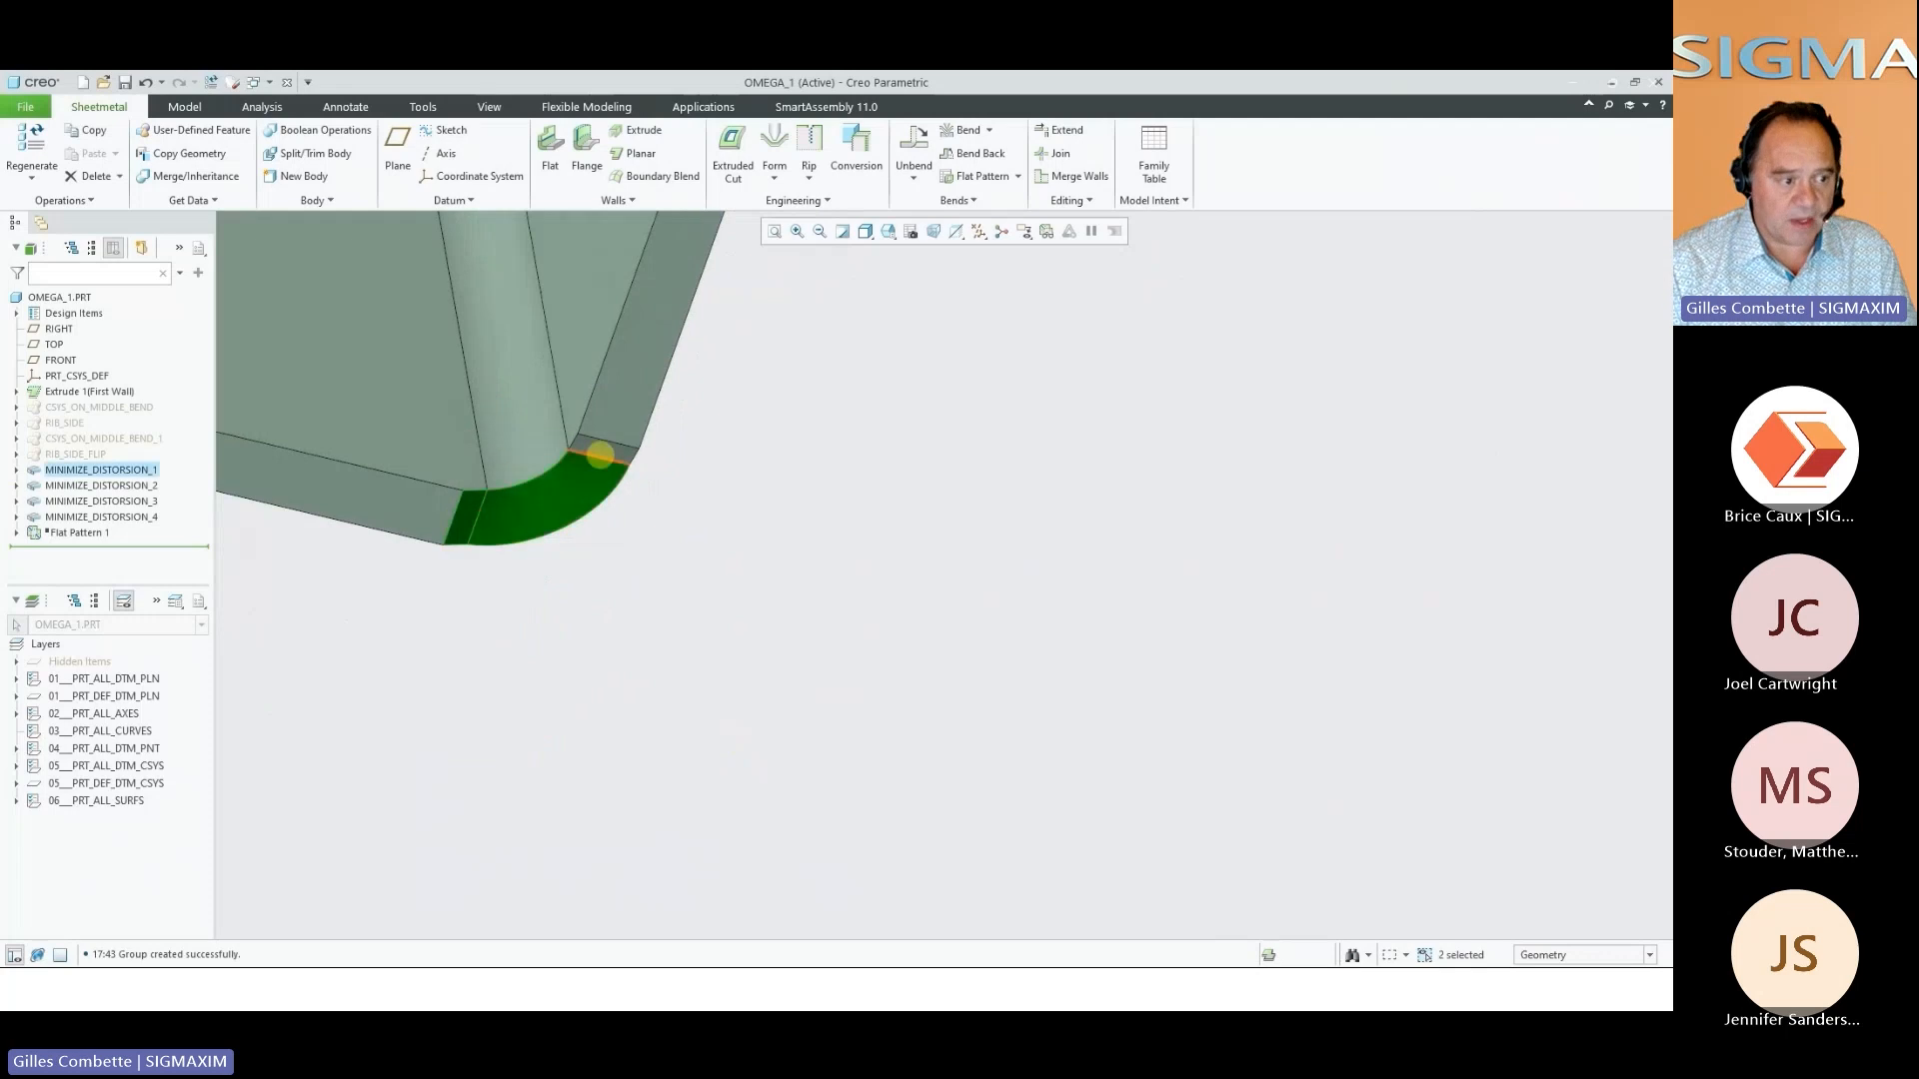
scroll(648, 681, "down", 4)
middle_click_drag(652, 684, 901, 295)
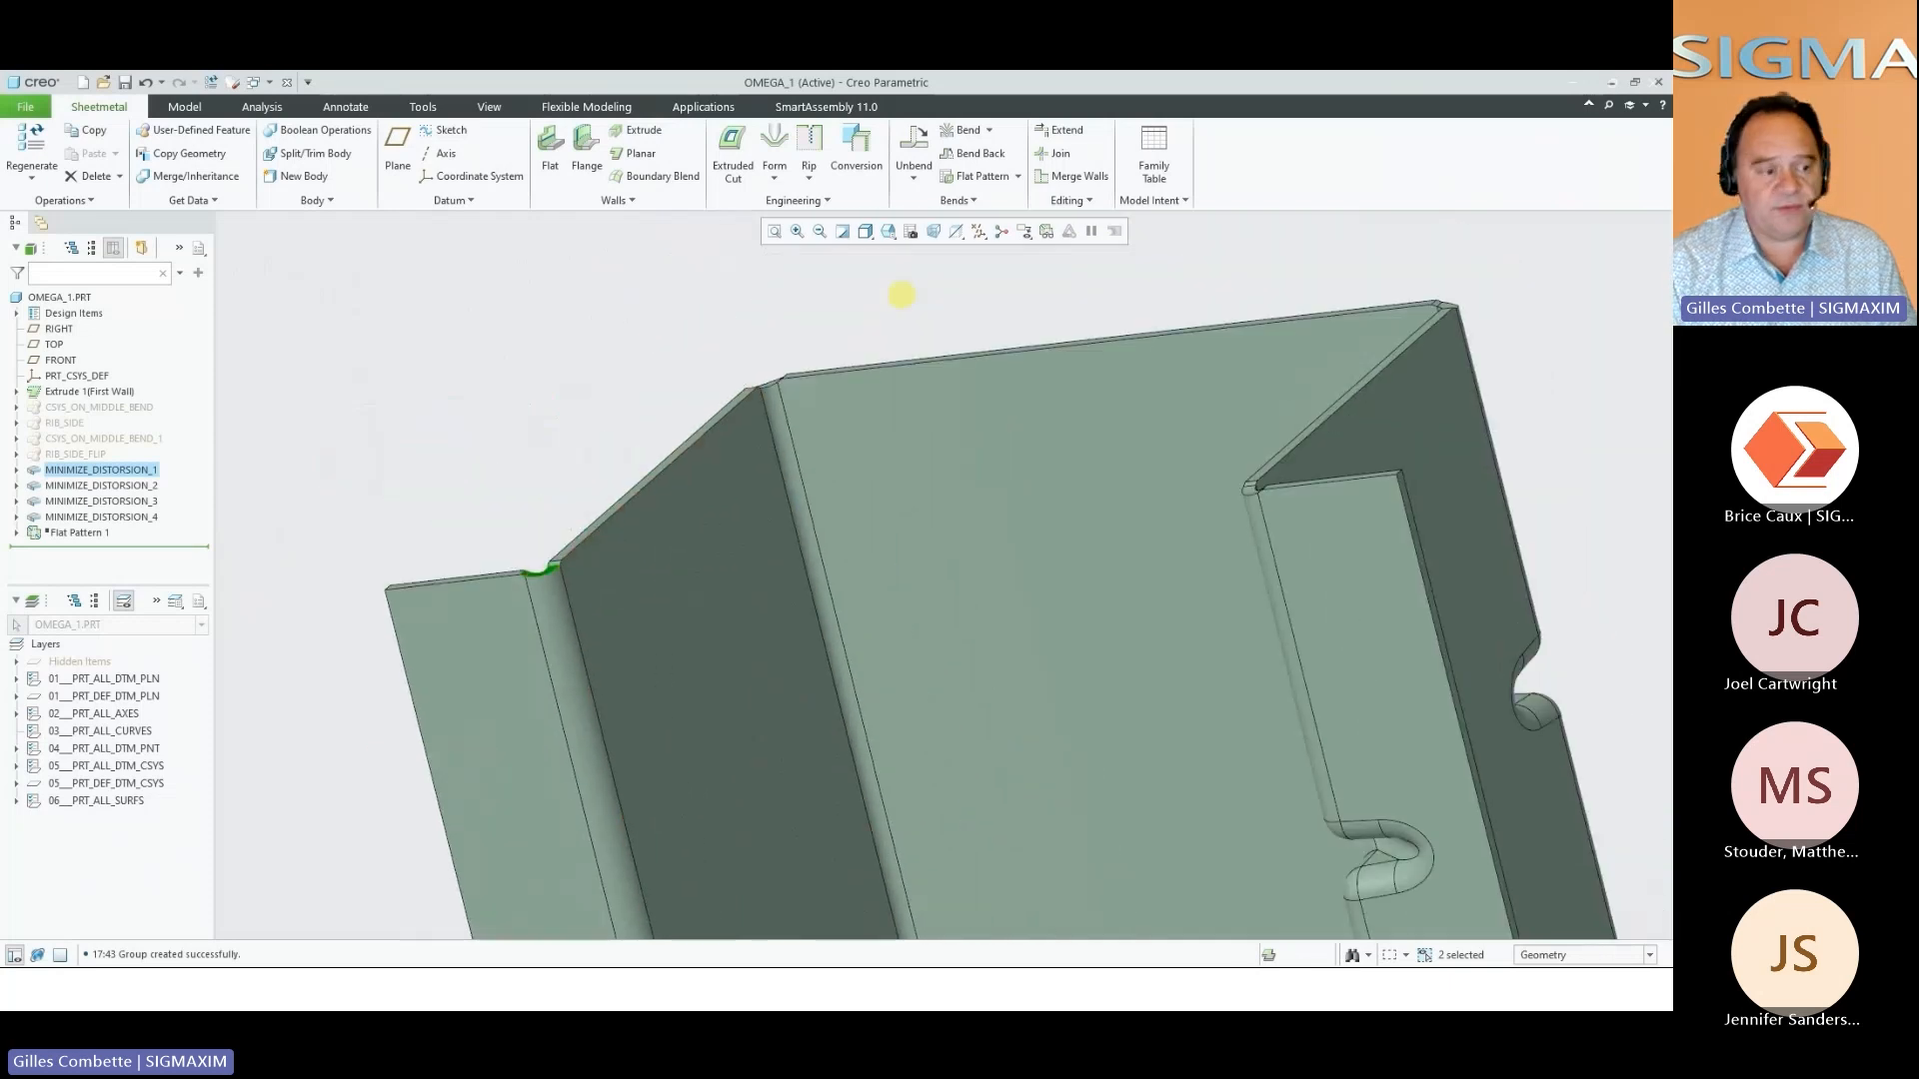
left_click(1047, 231)
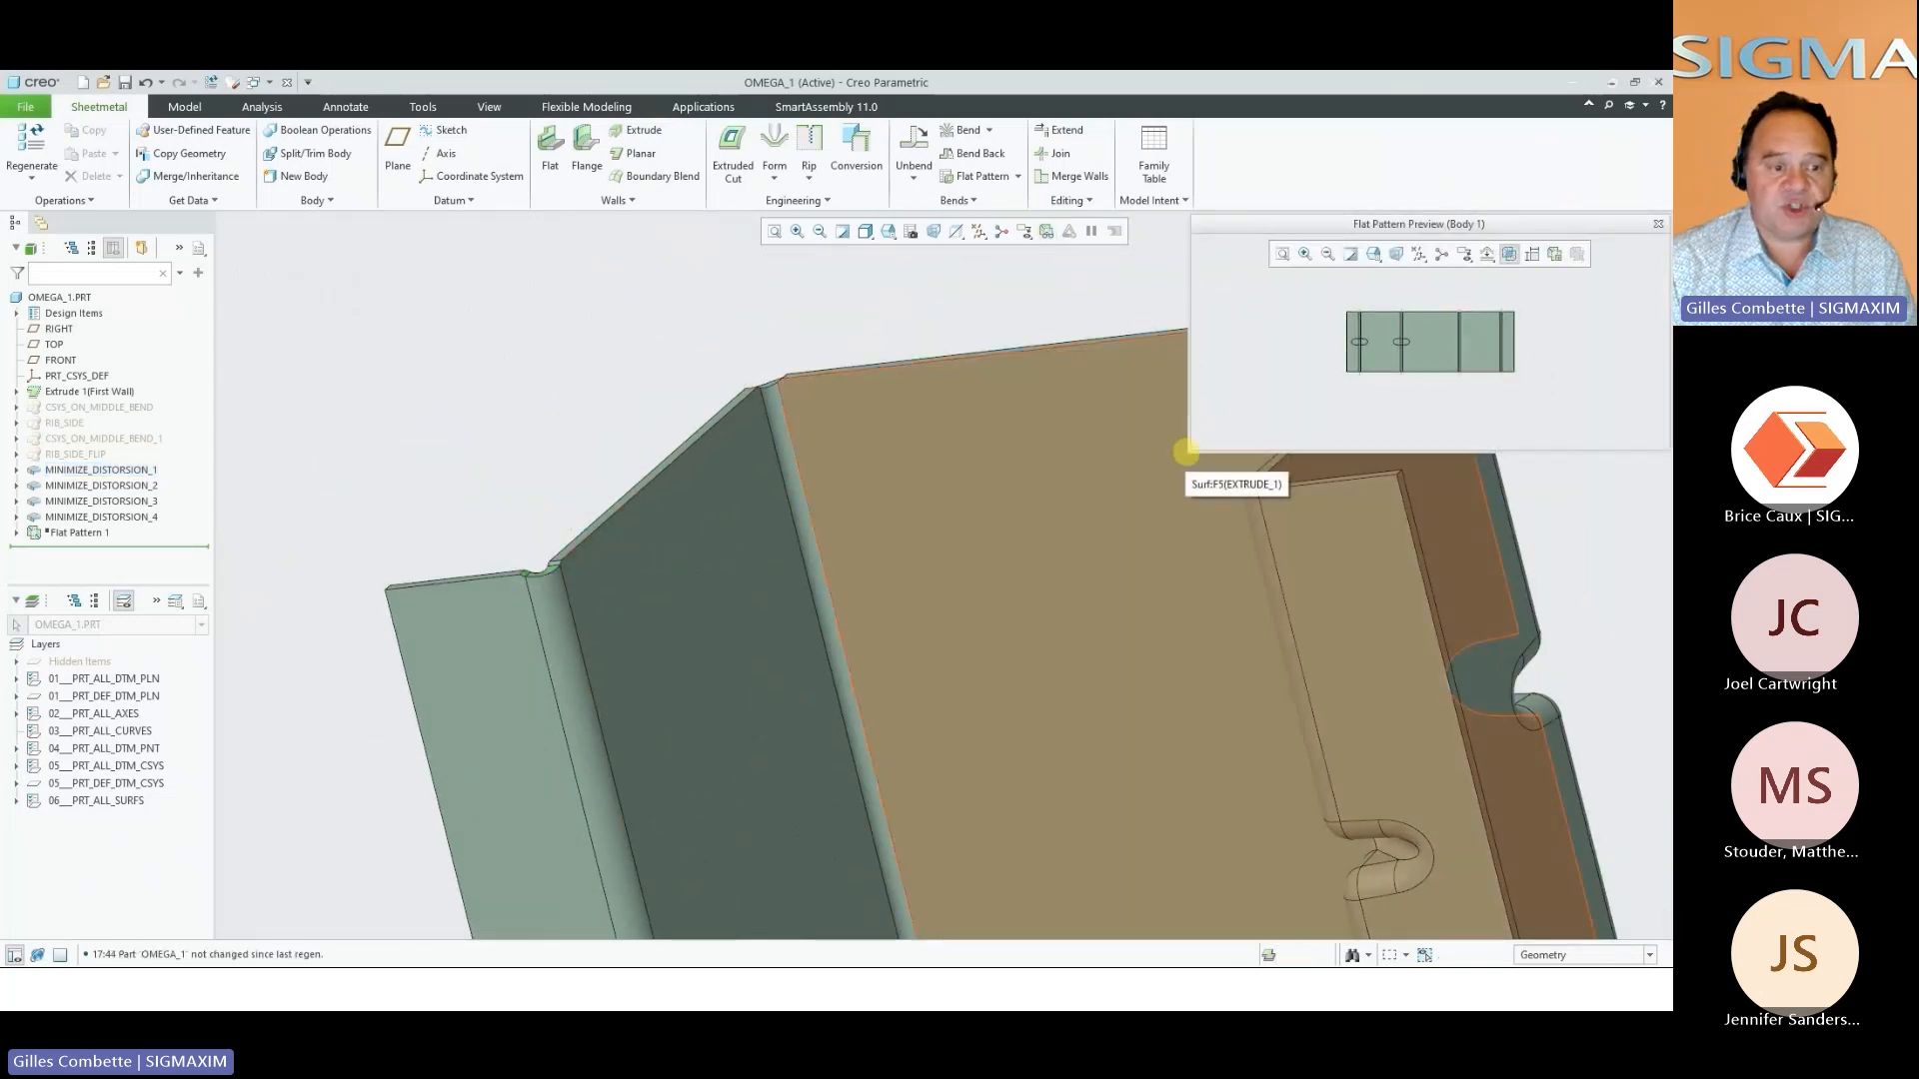
left_click_drag(1188, 452, 1104, 524)
scroll(1084, 399, "up", 5)
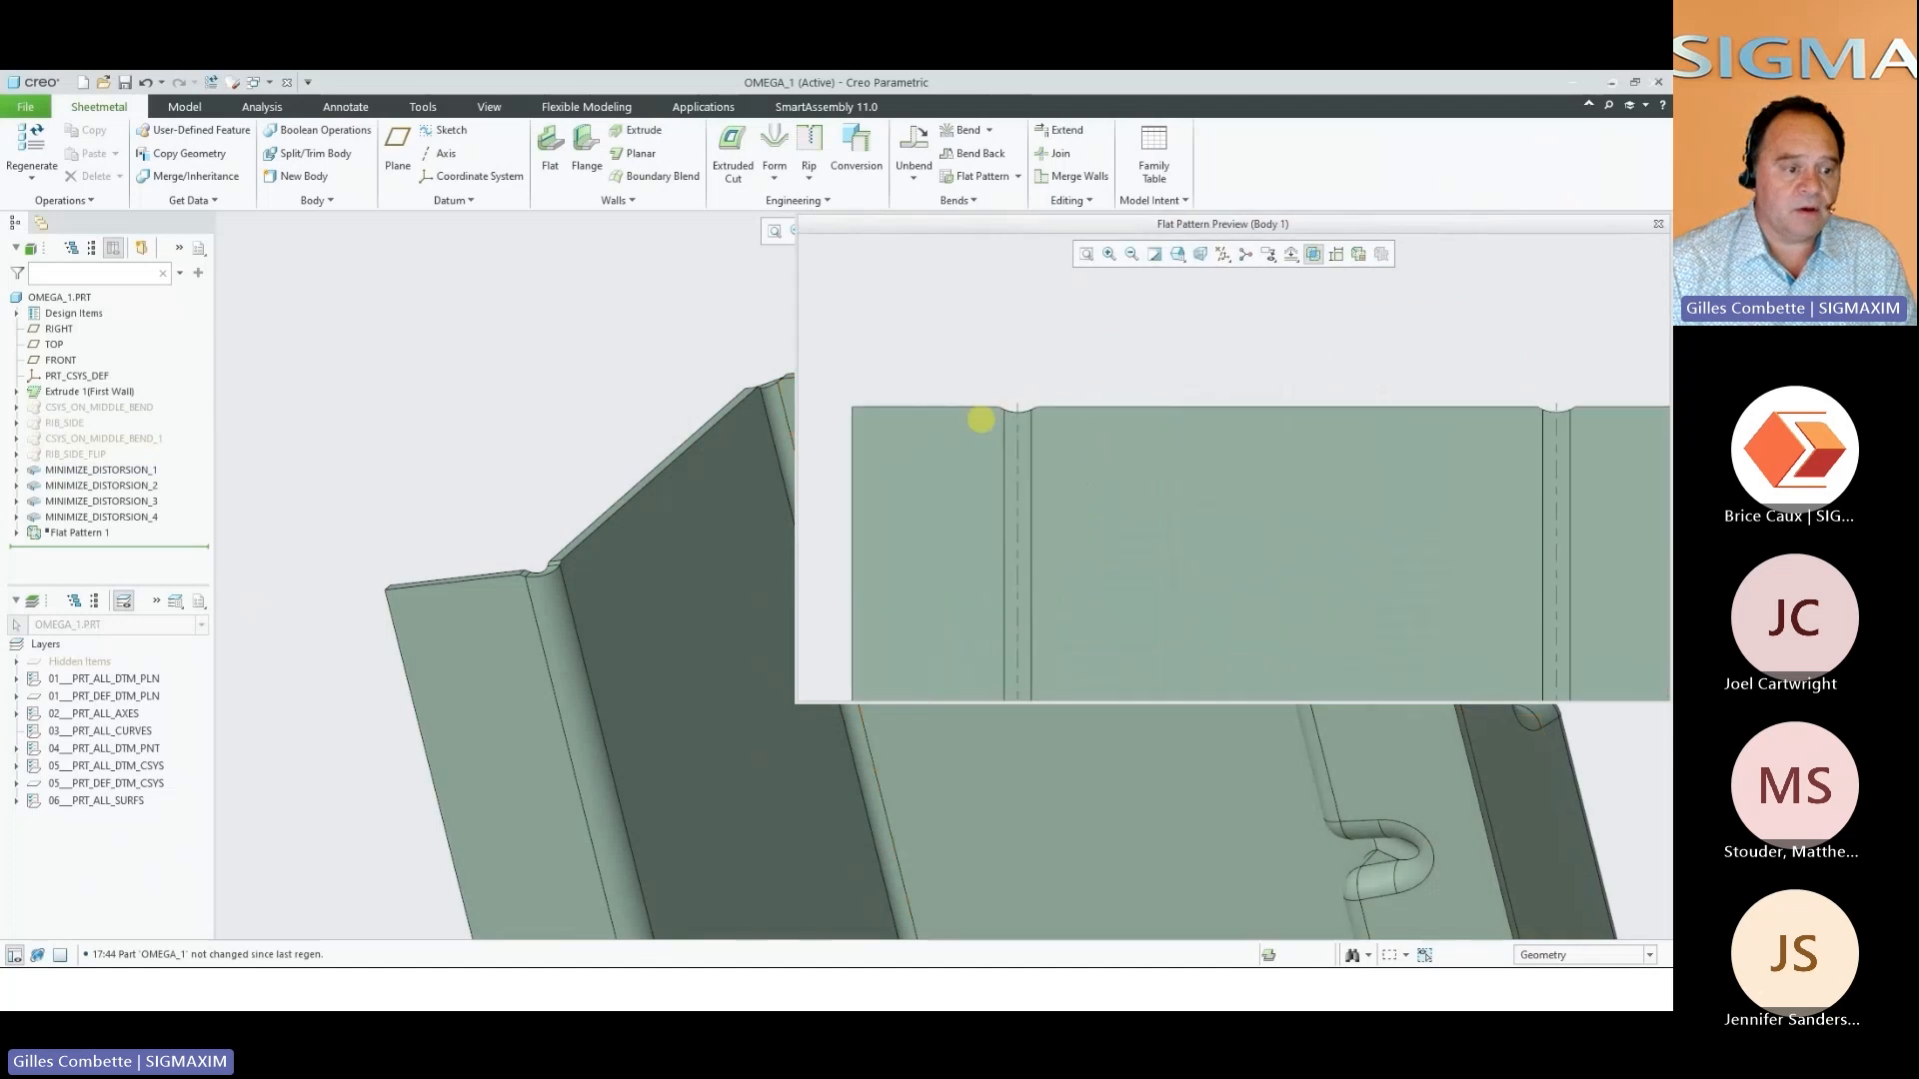
scroll(1174, 447, "down", 1)
middle_click_drag(1401, 451, 1034, 412, "shift")
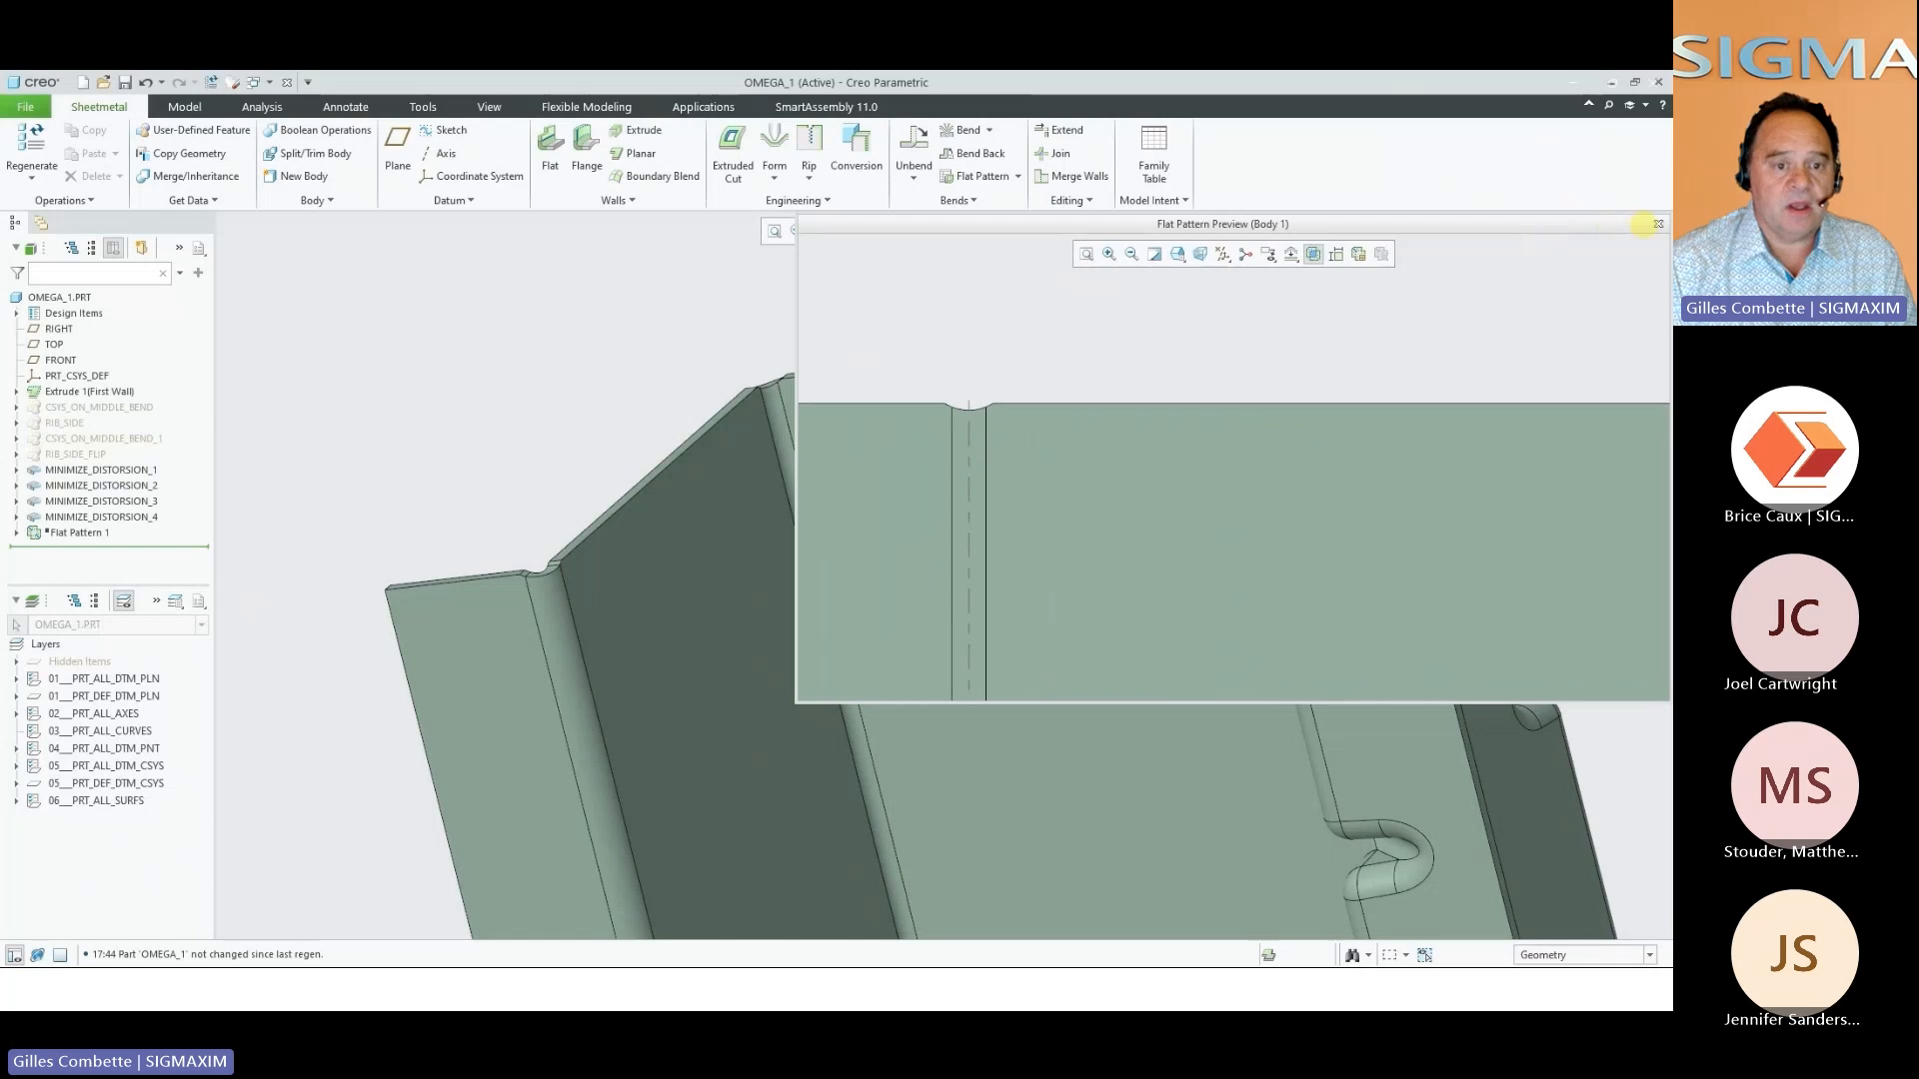
left_click(1658, 224)
Cut a circular hole through the bracket's upper wall close to its bend with an Extruded Cut
middle_click_drag(861, 424, 912, 587)
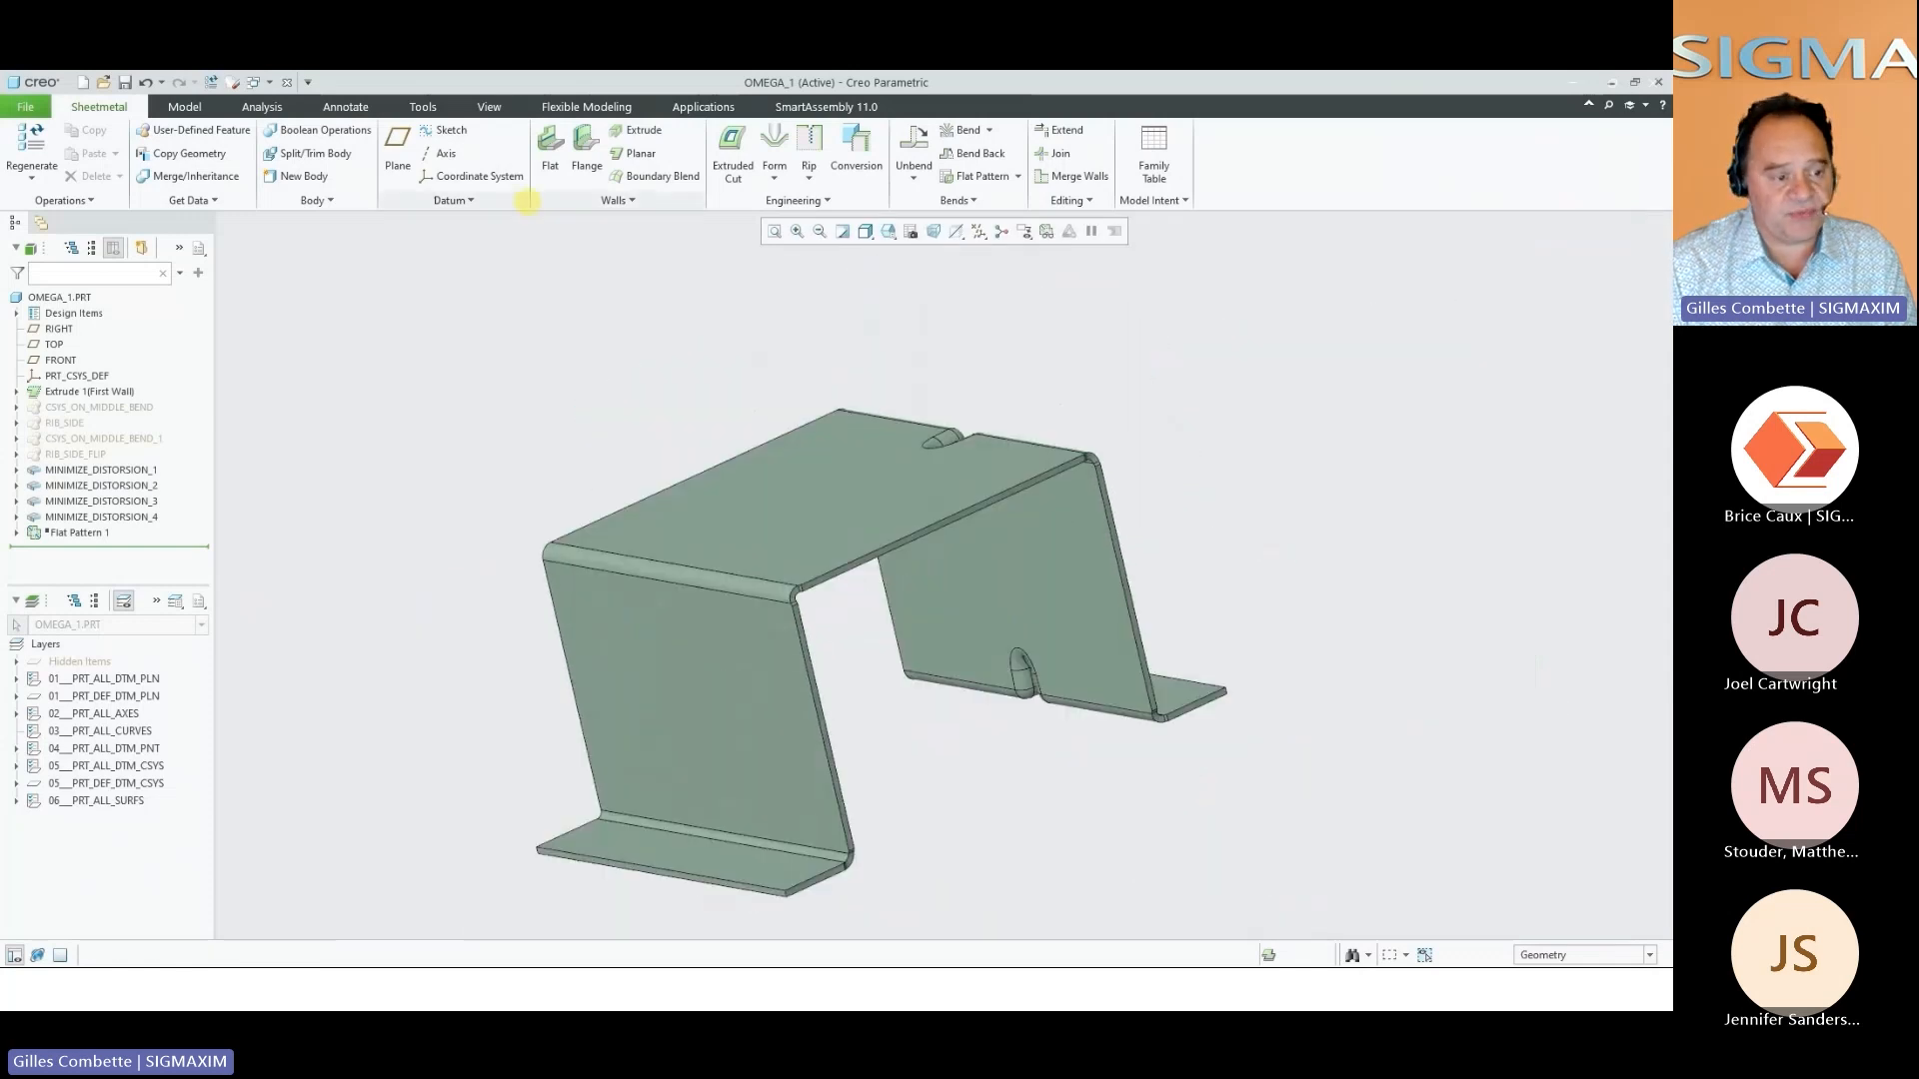
left_click(733, 150)
left_click(738, 535)
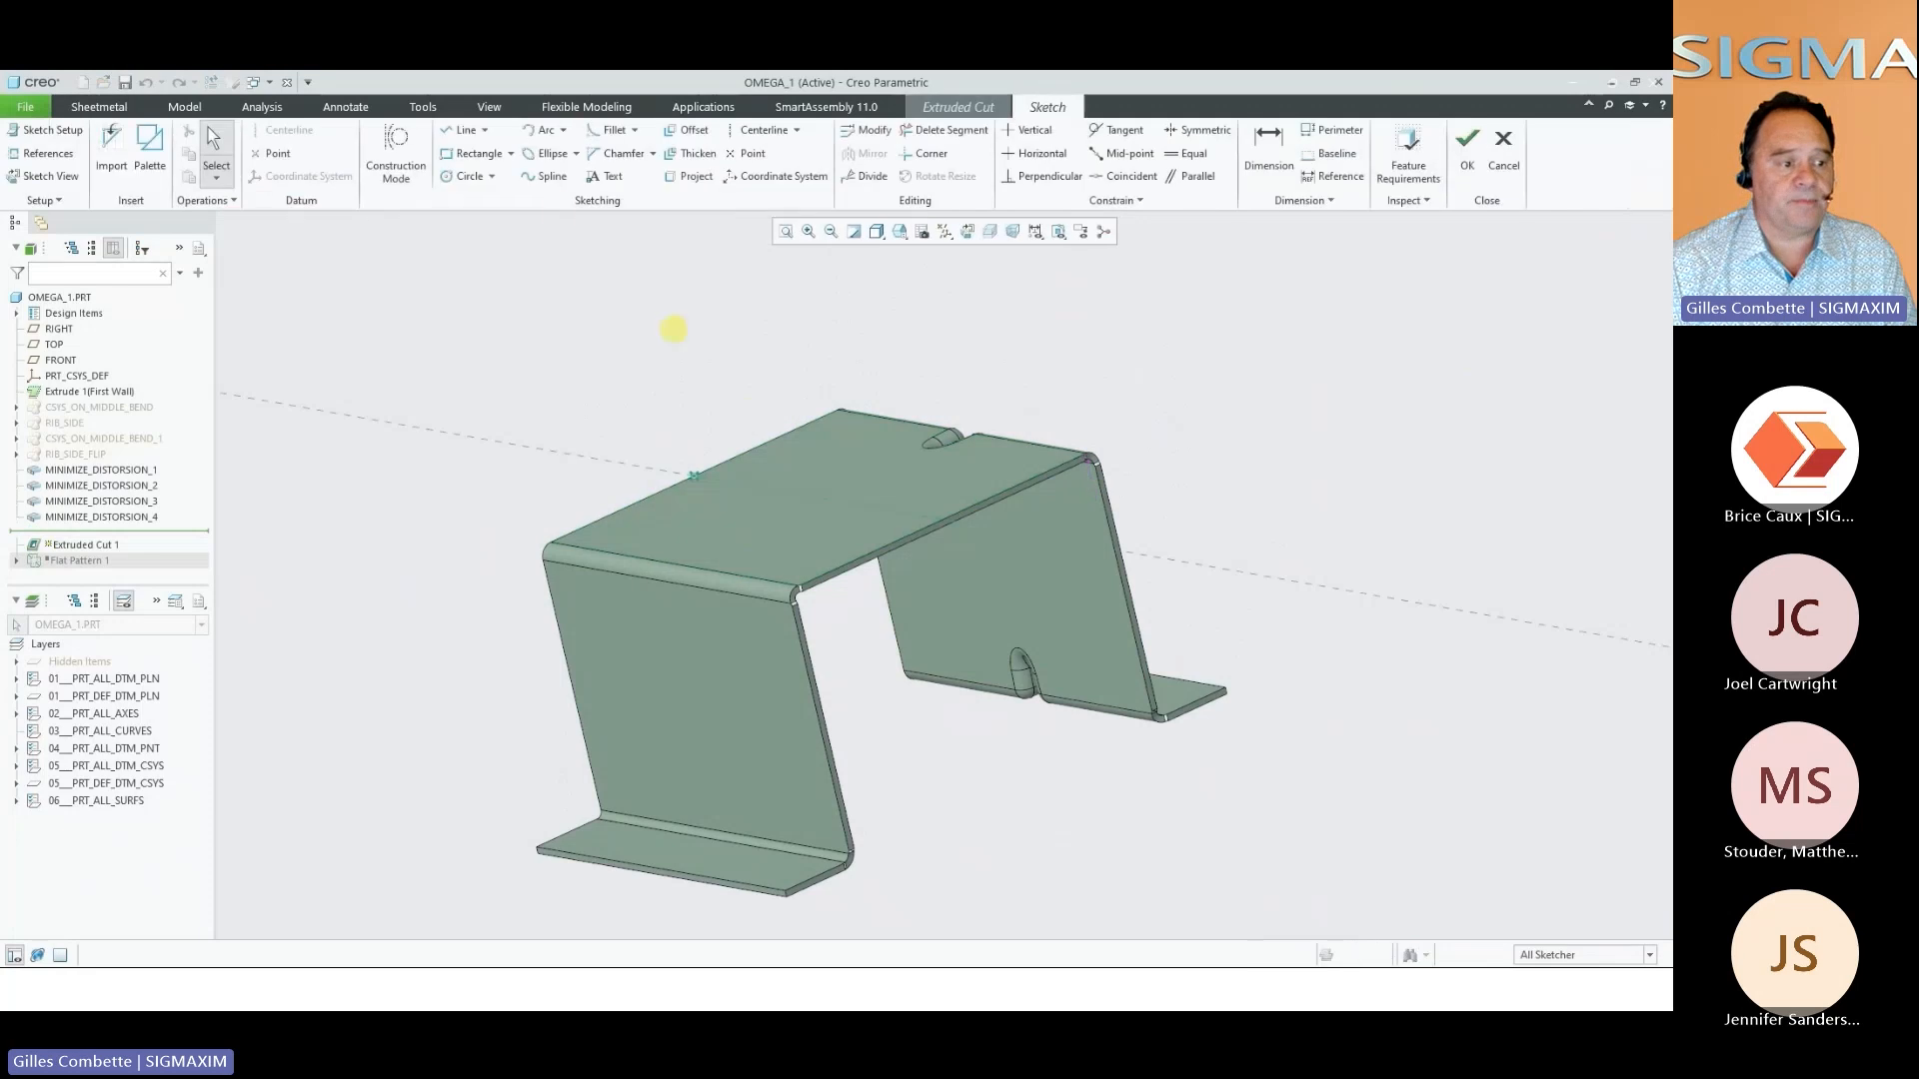
left_click(476, 177)
middle_click_drag(660, 437, 789, 770)
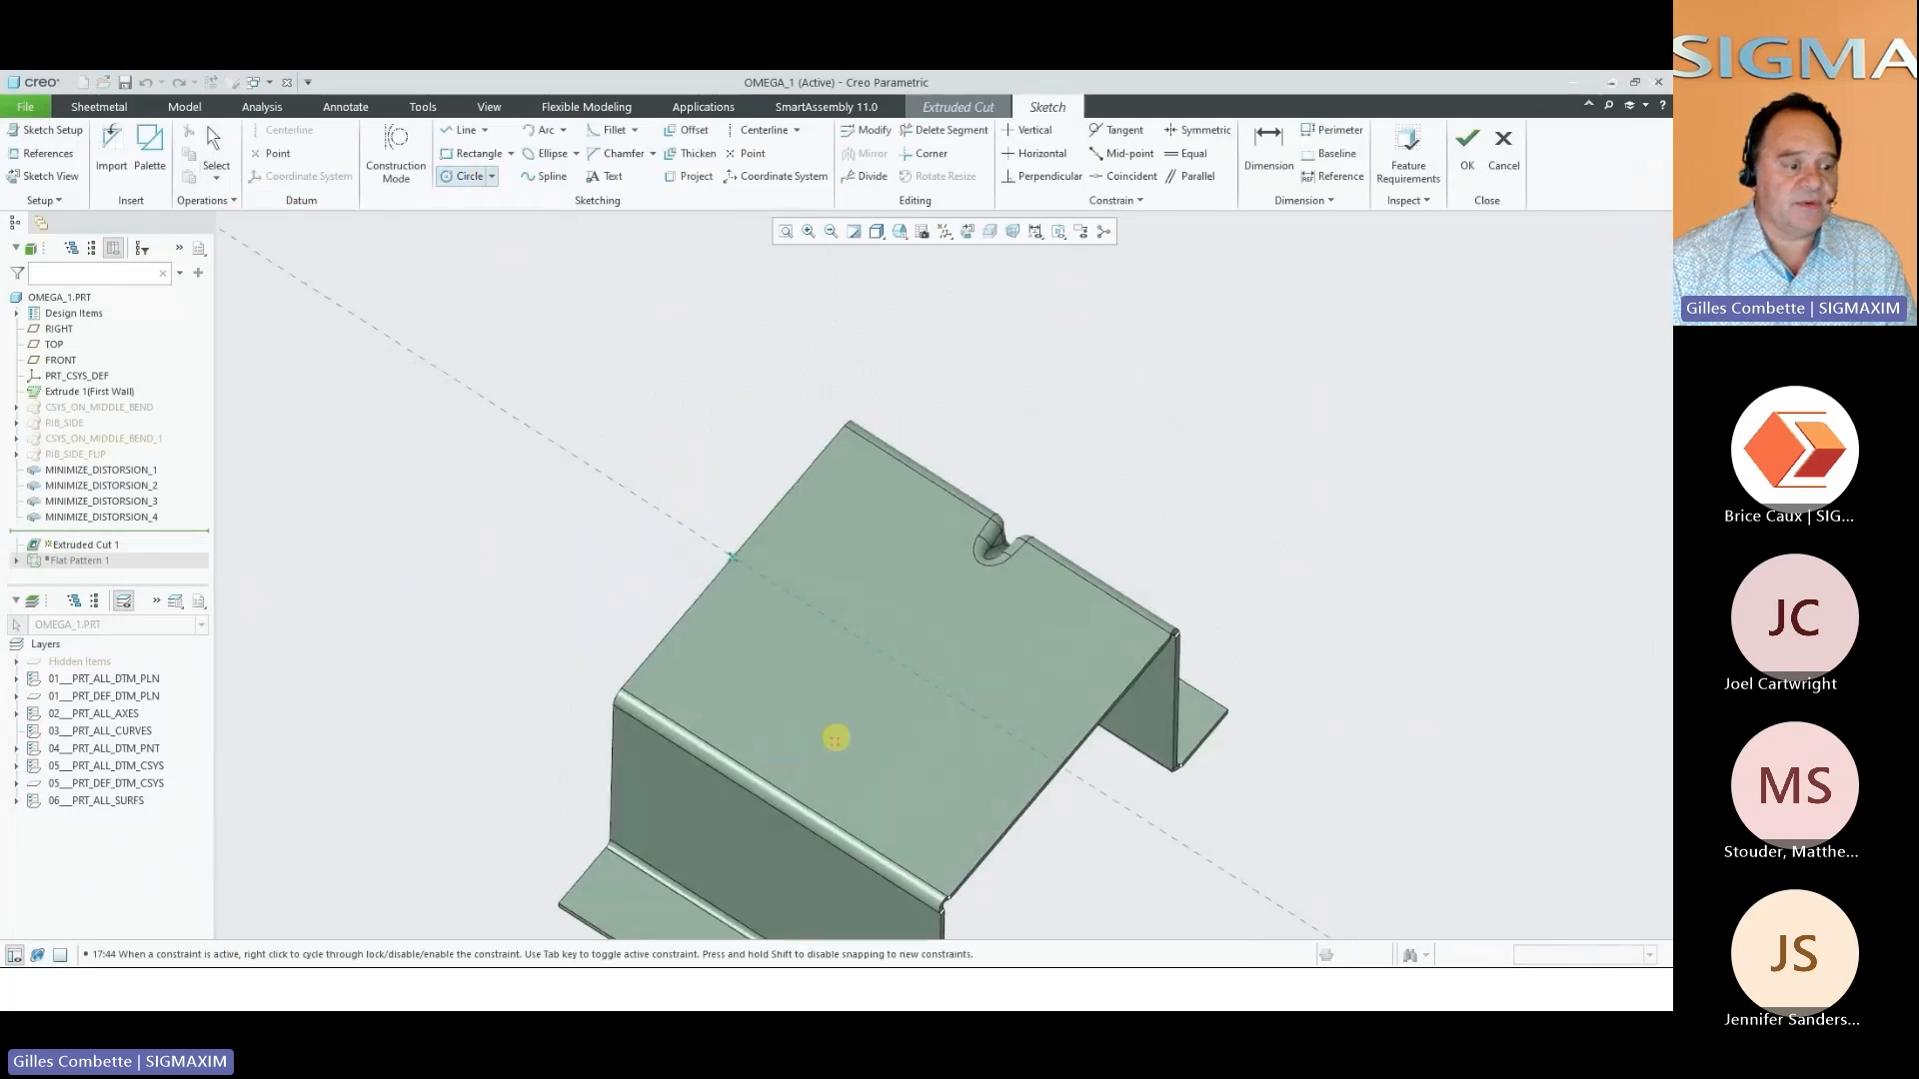
left_click(835, 743)
left_click(808, 795)
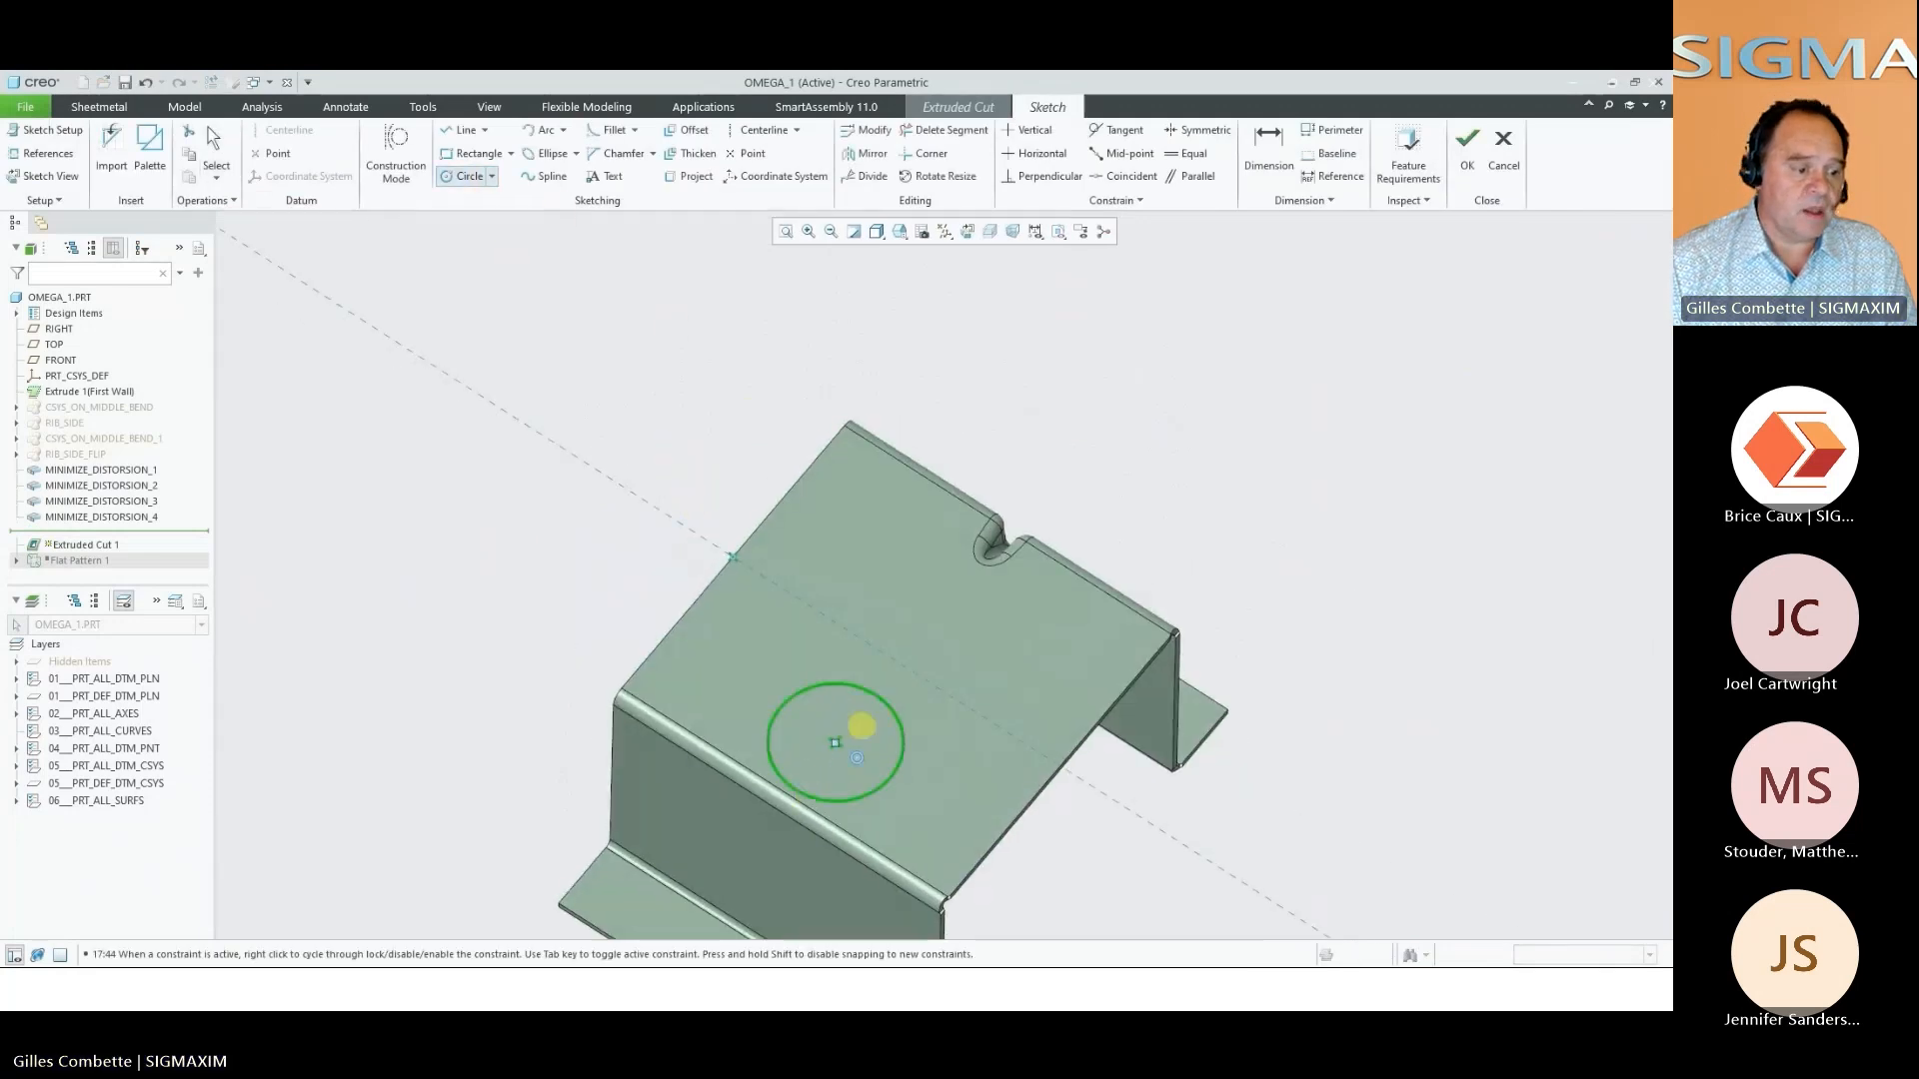
left_click(1467, 150)
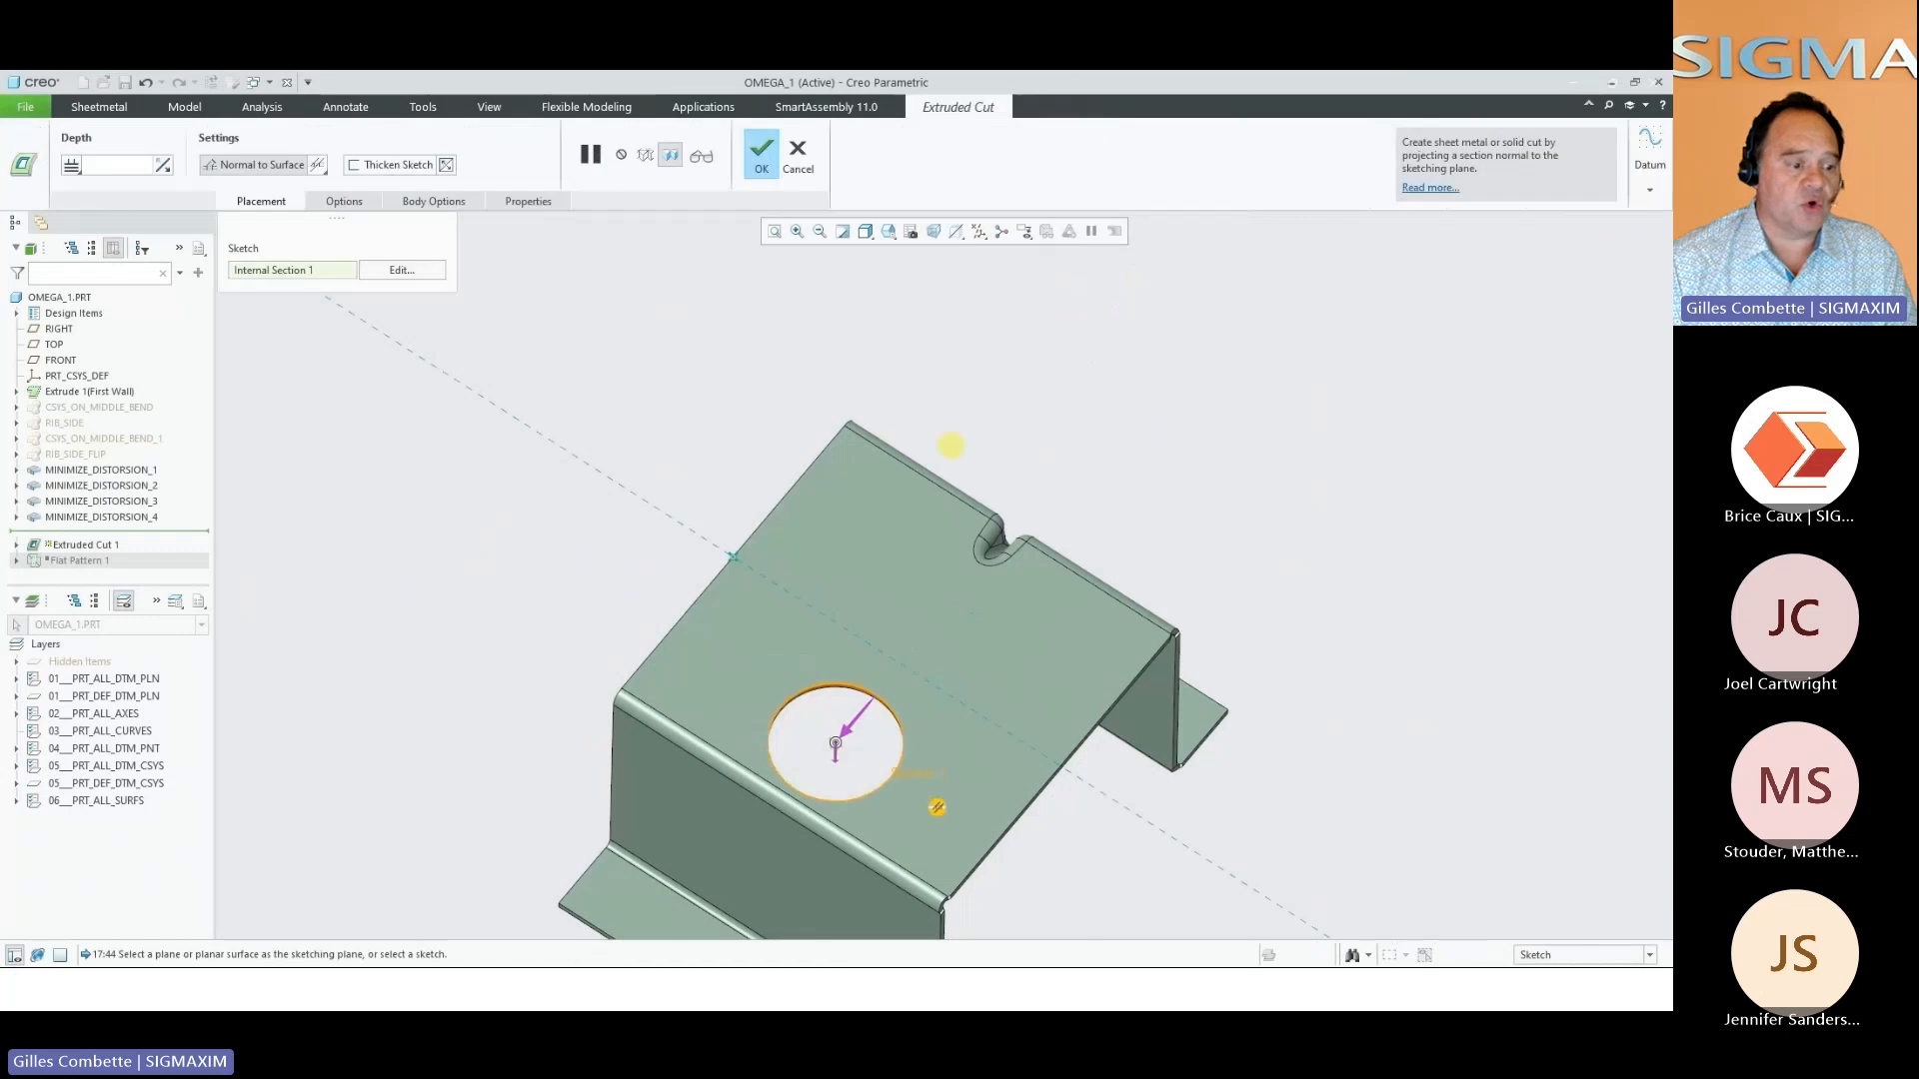
middle_click(937, 808)
Add a Distortion Relief Cut on the bend edge beside the hole, 10.00 long, 2.00 wide and 34.00 from the green end
right_click(1216, 411)
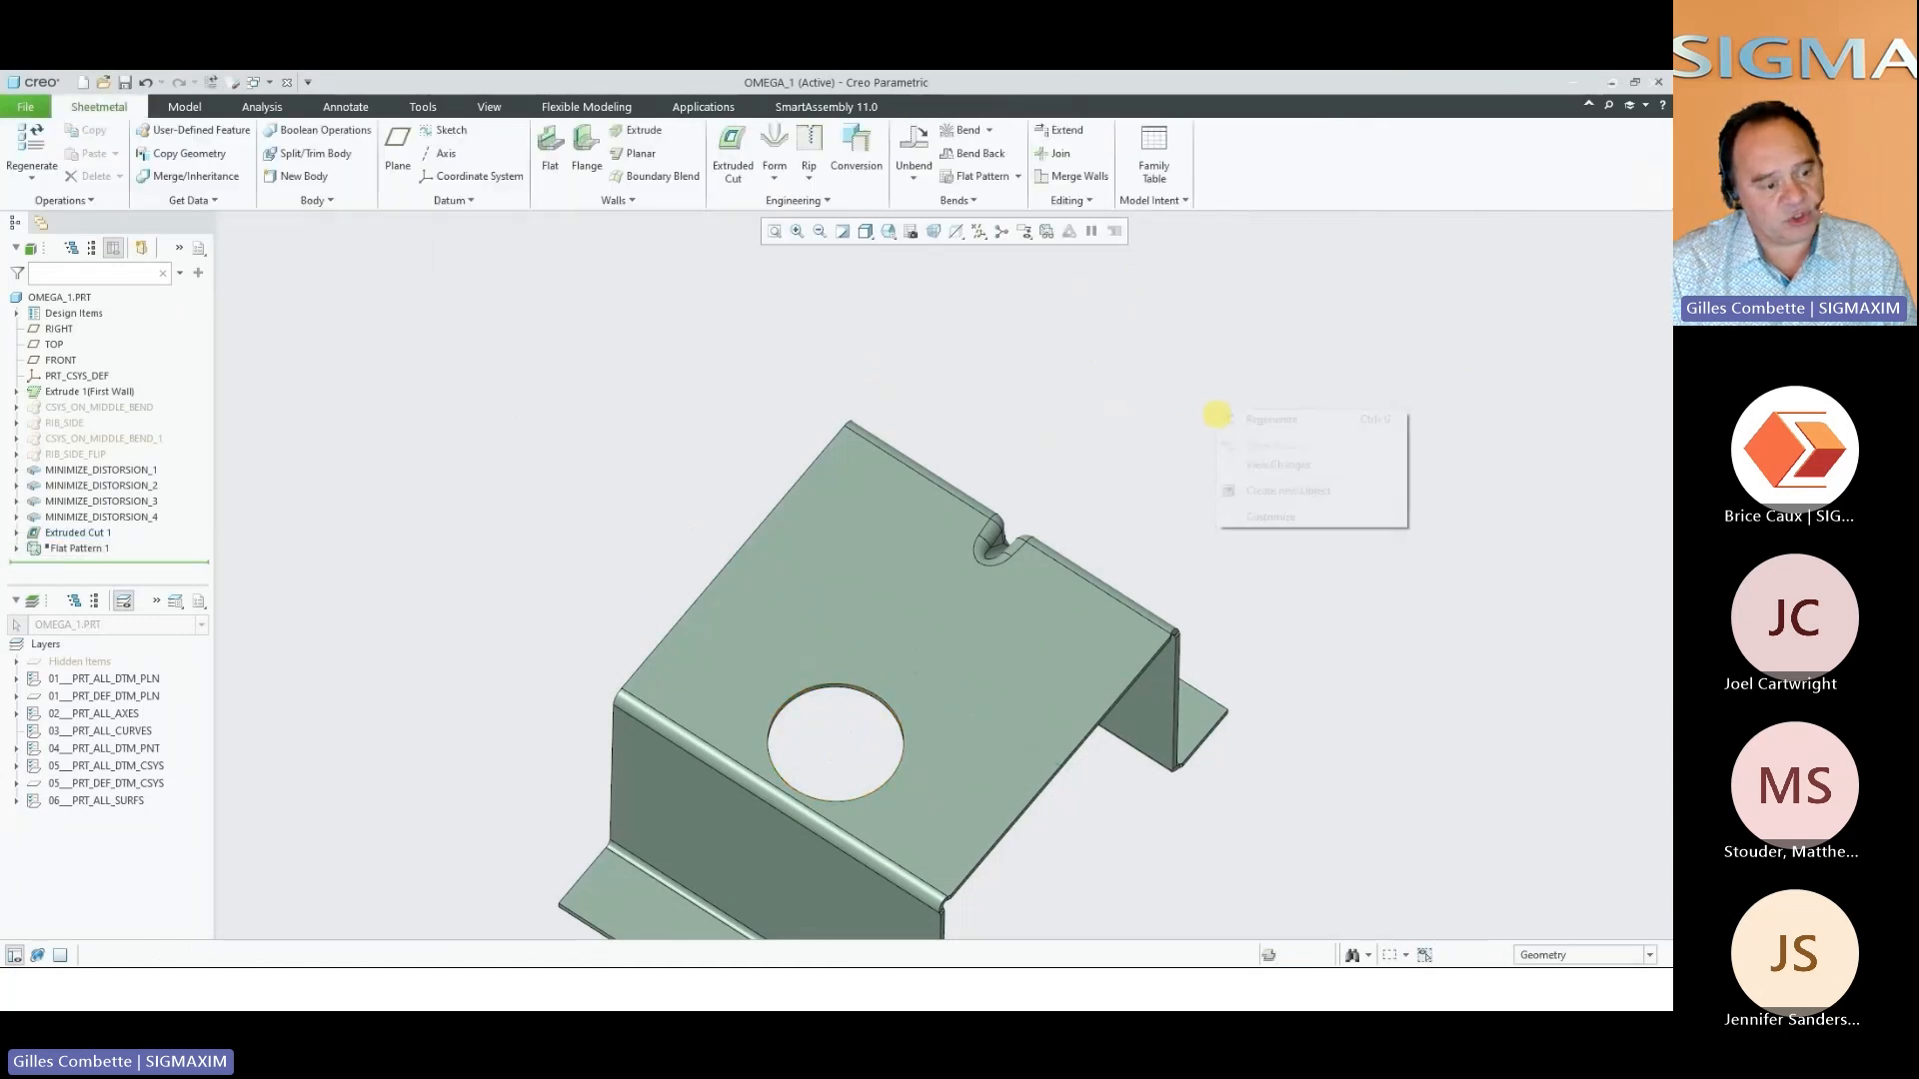
left_click(1254, 488)
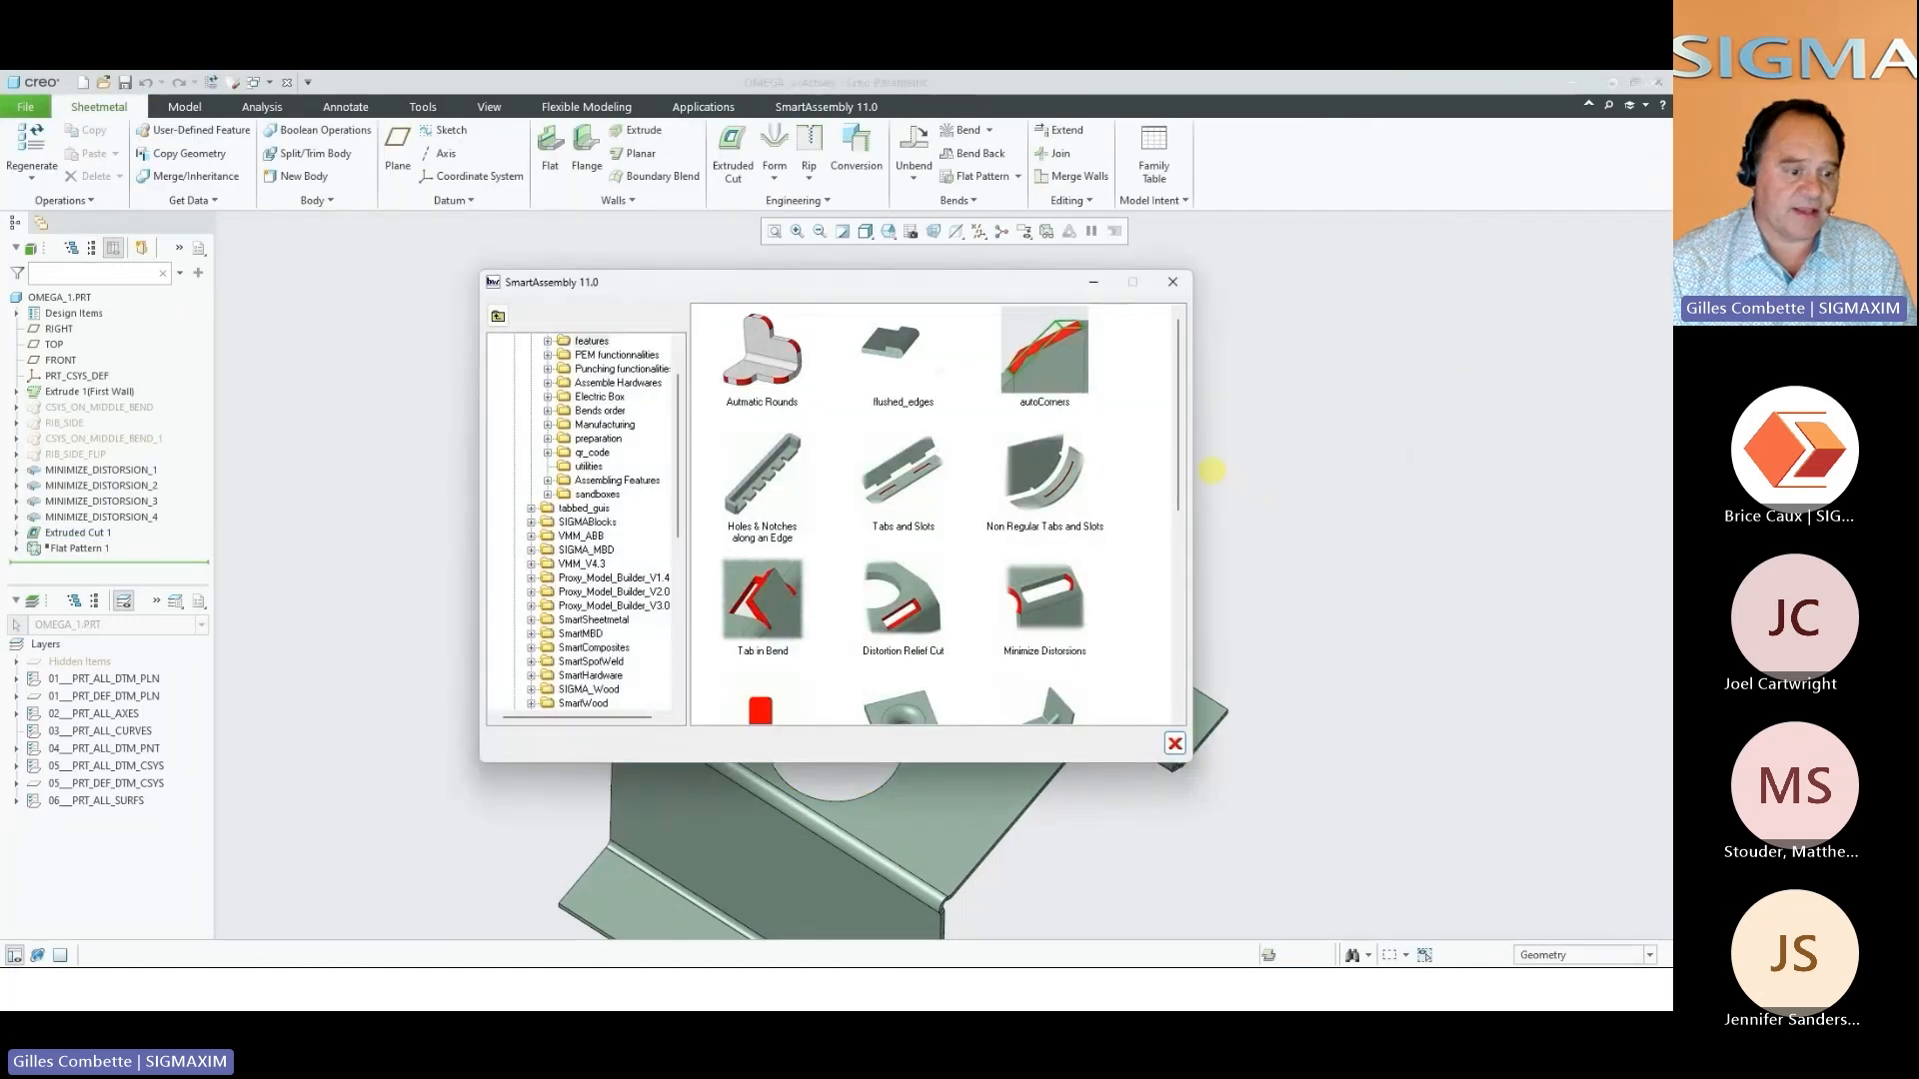
double_click(881, 603)
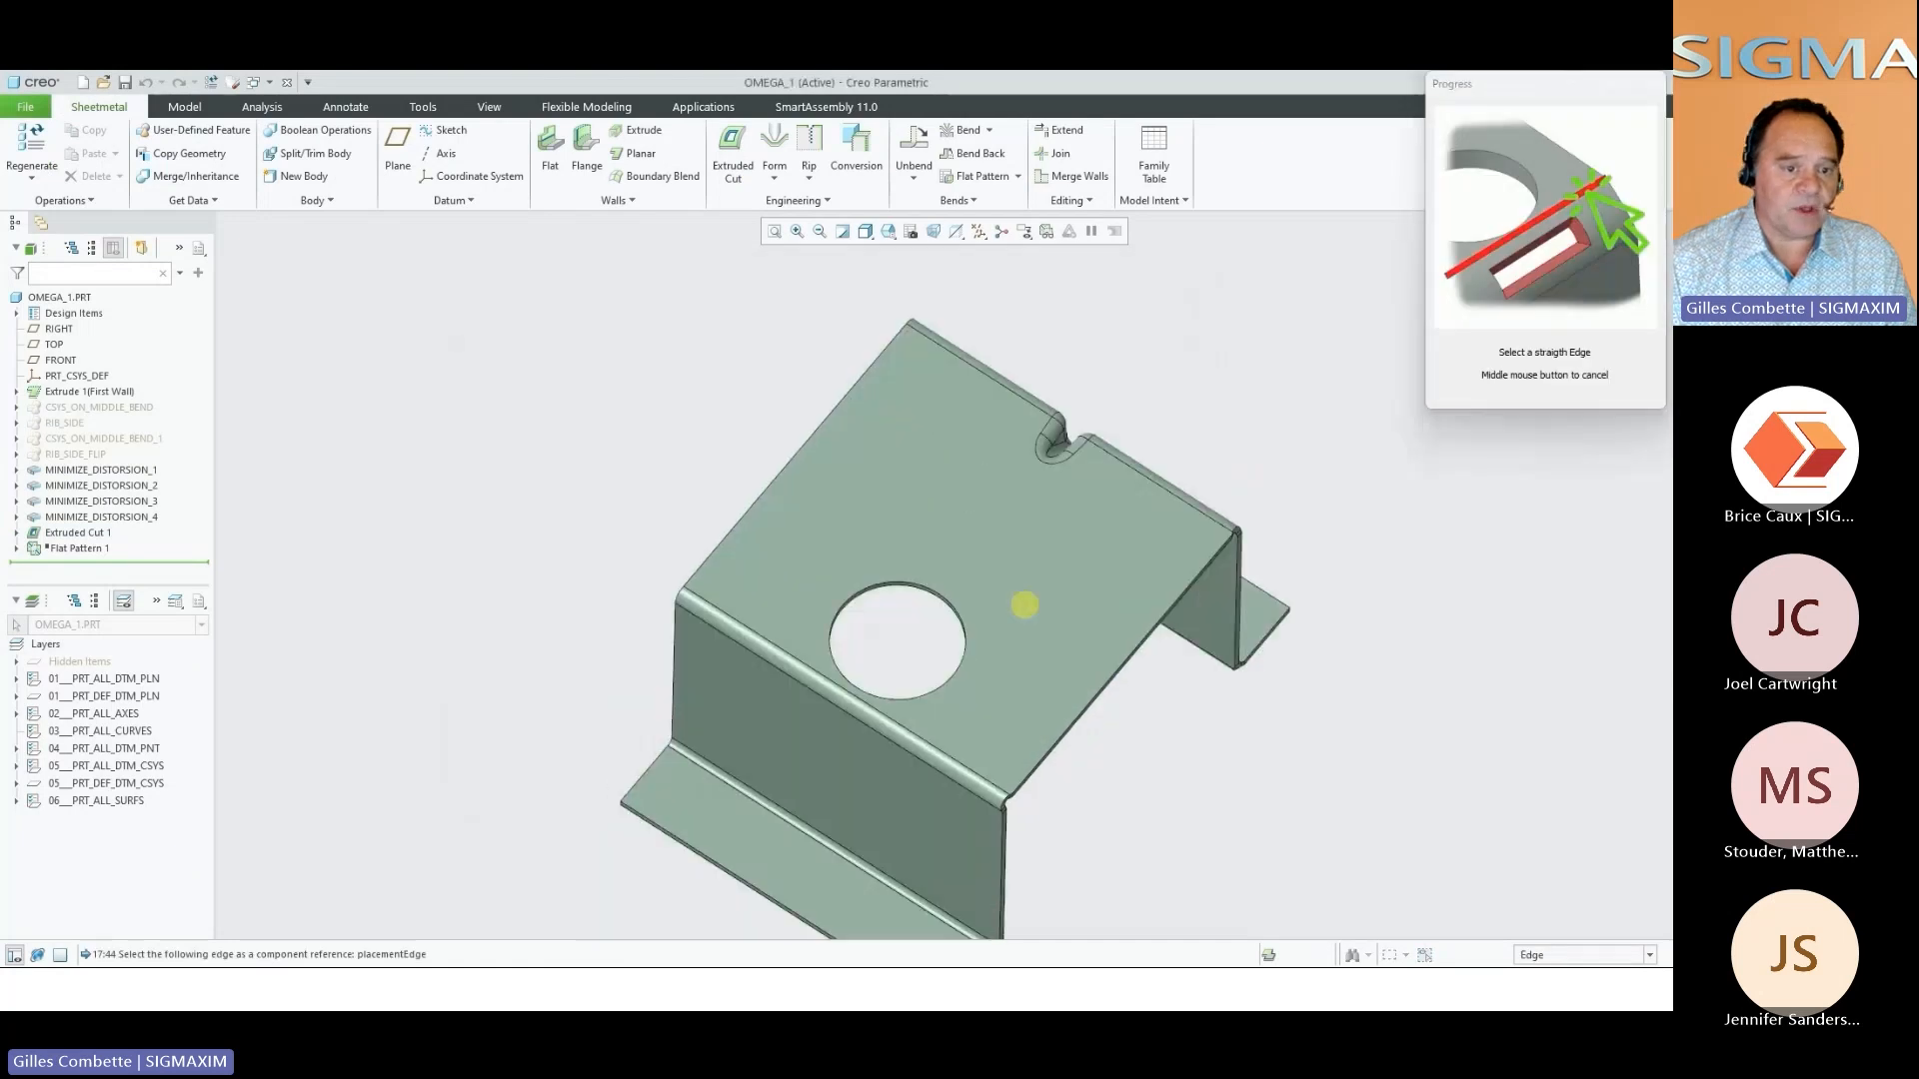
scroll(912, 629, "up", 3)
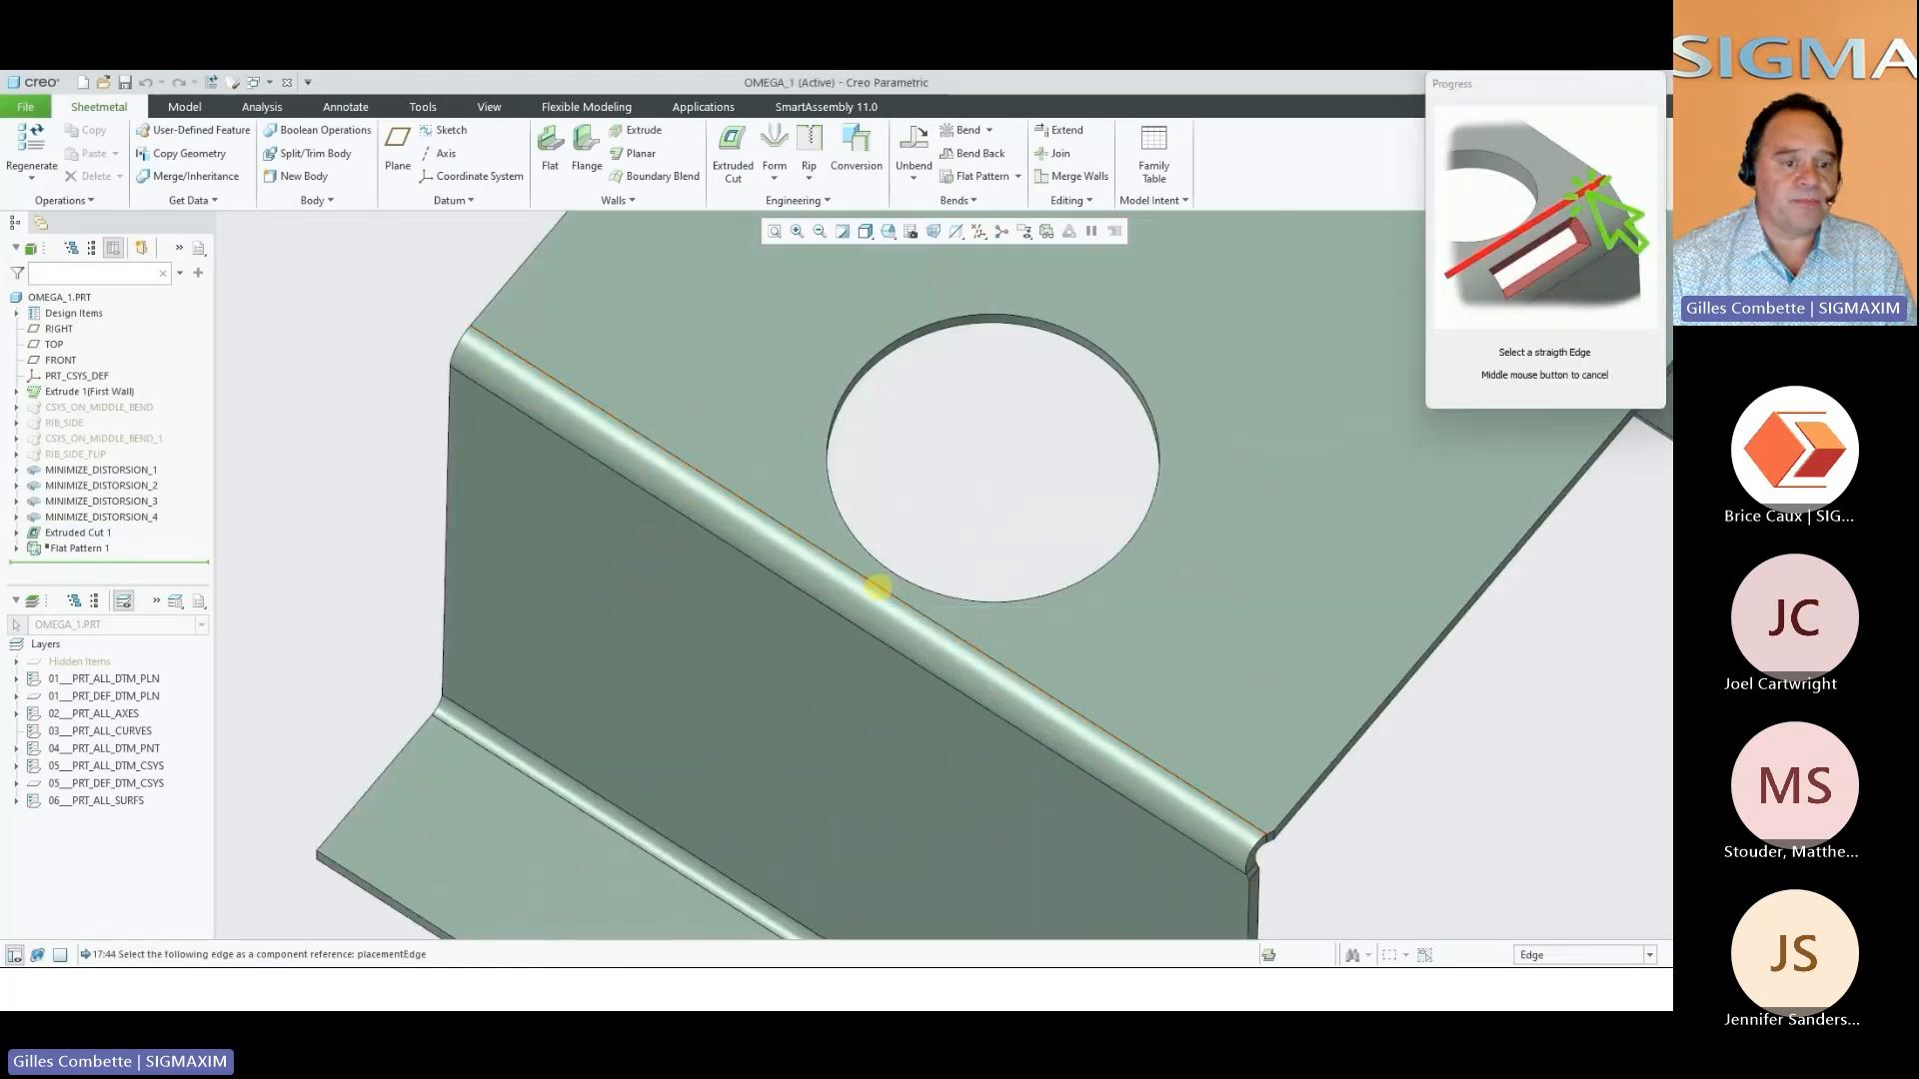
left_click(877, 588)
left_click(1628, 314)
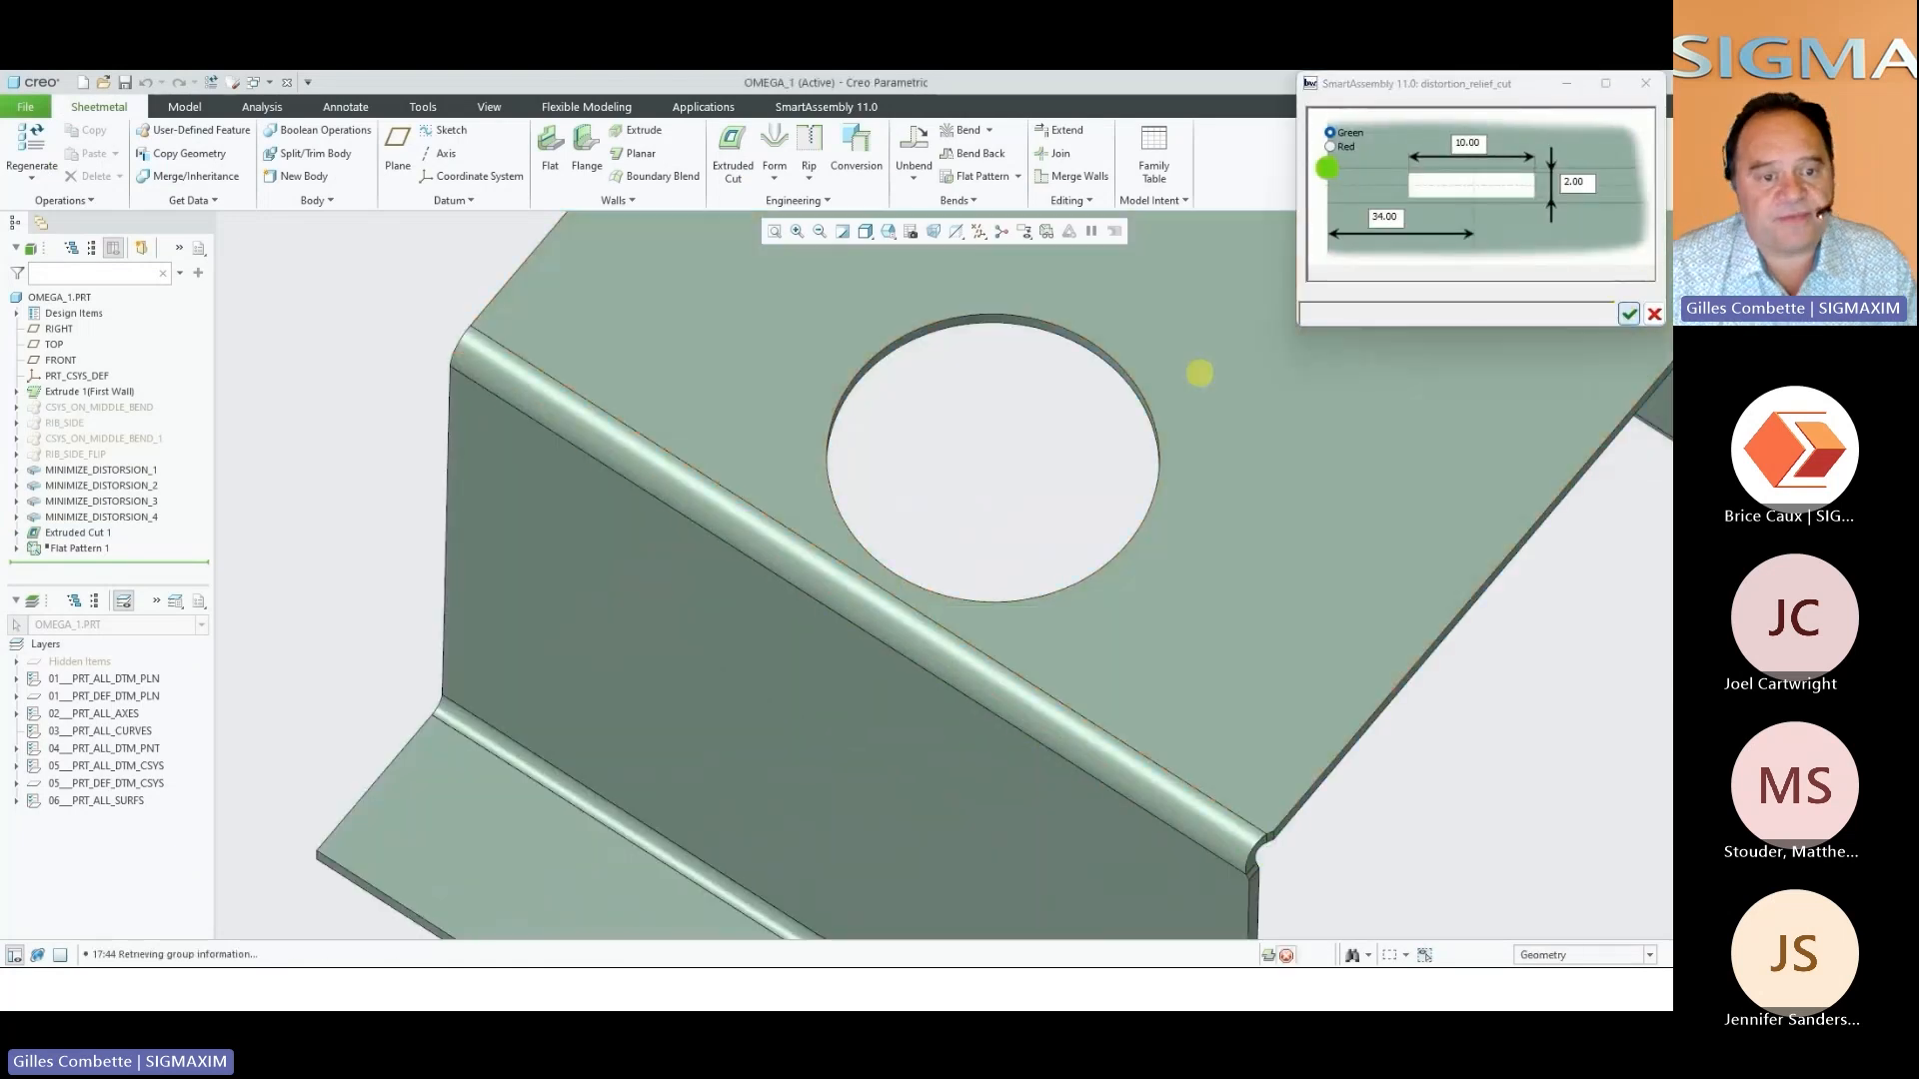
middle_click_drag(1000, 475, 943, 457)
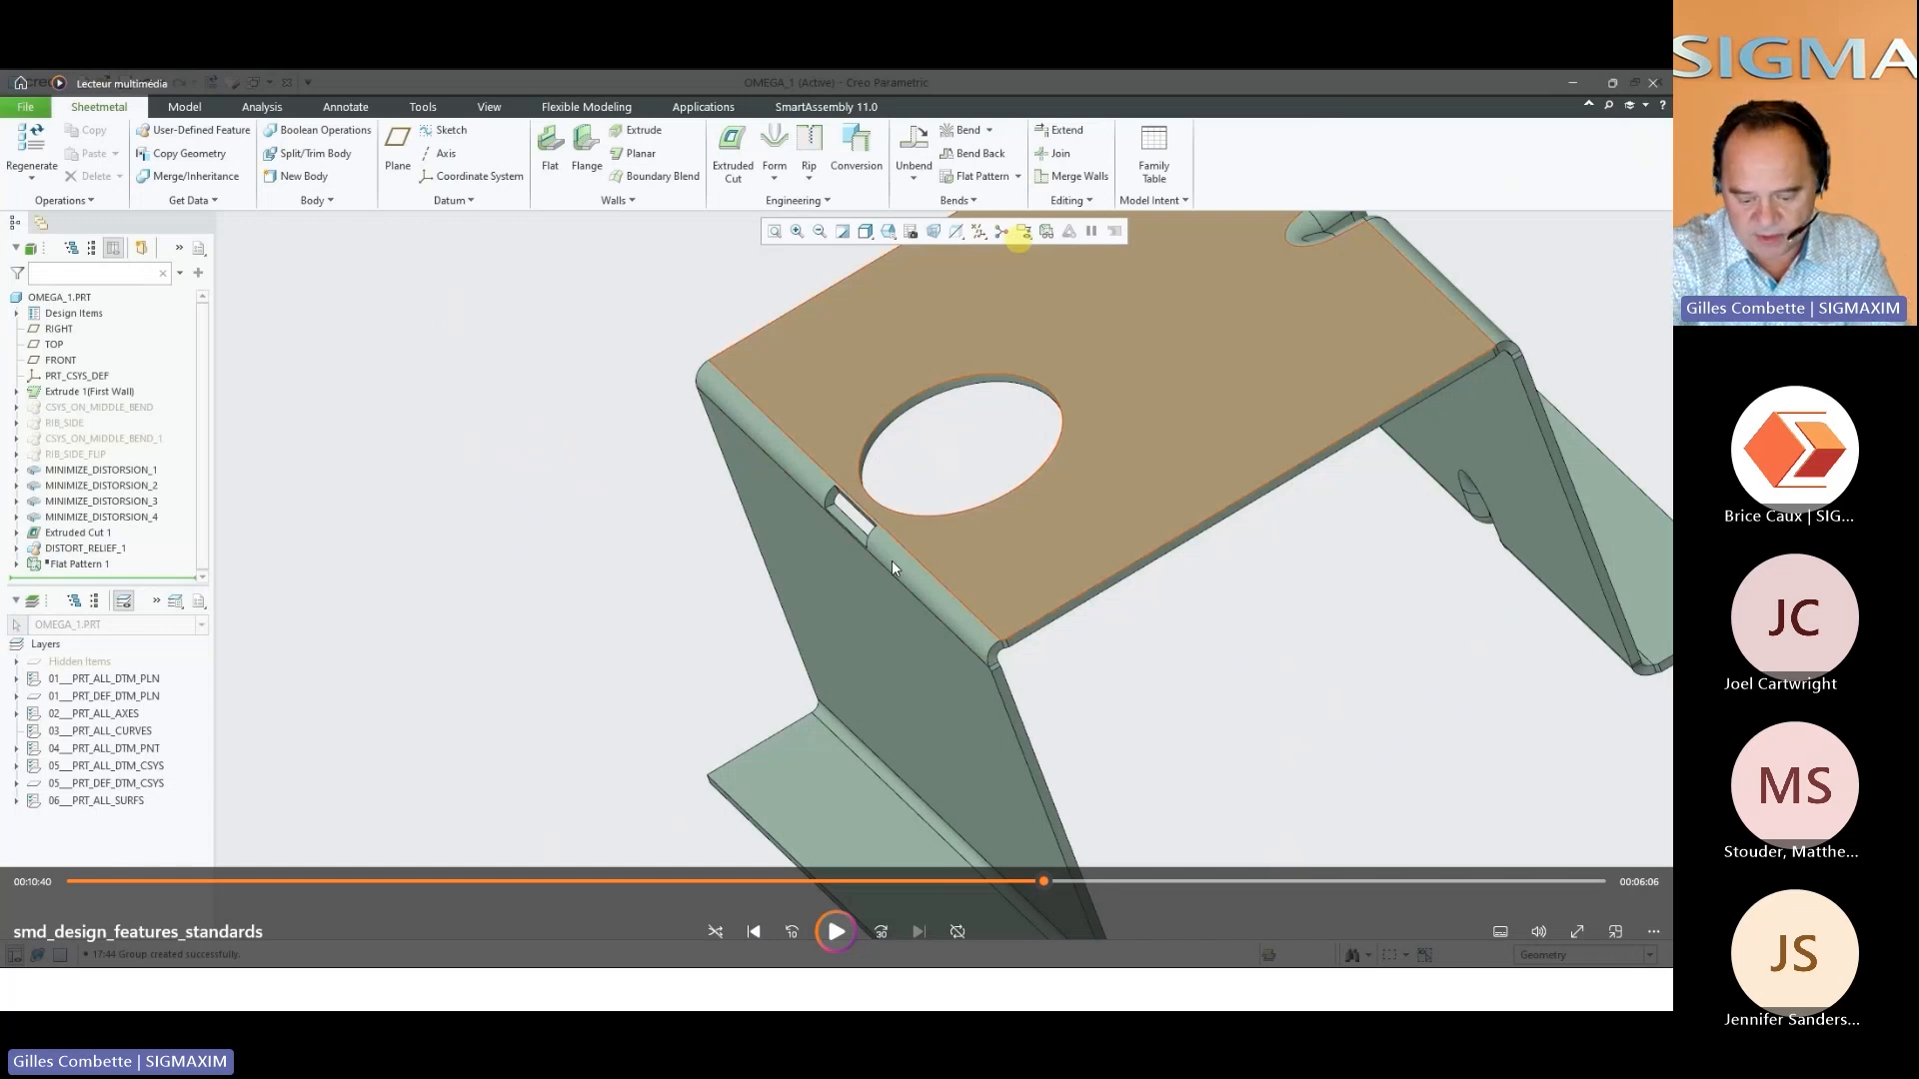
left_click(1123, 678)
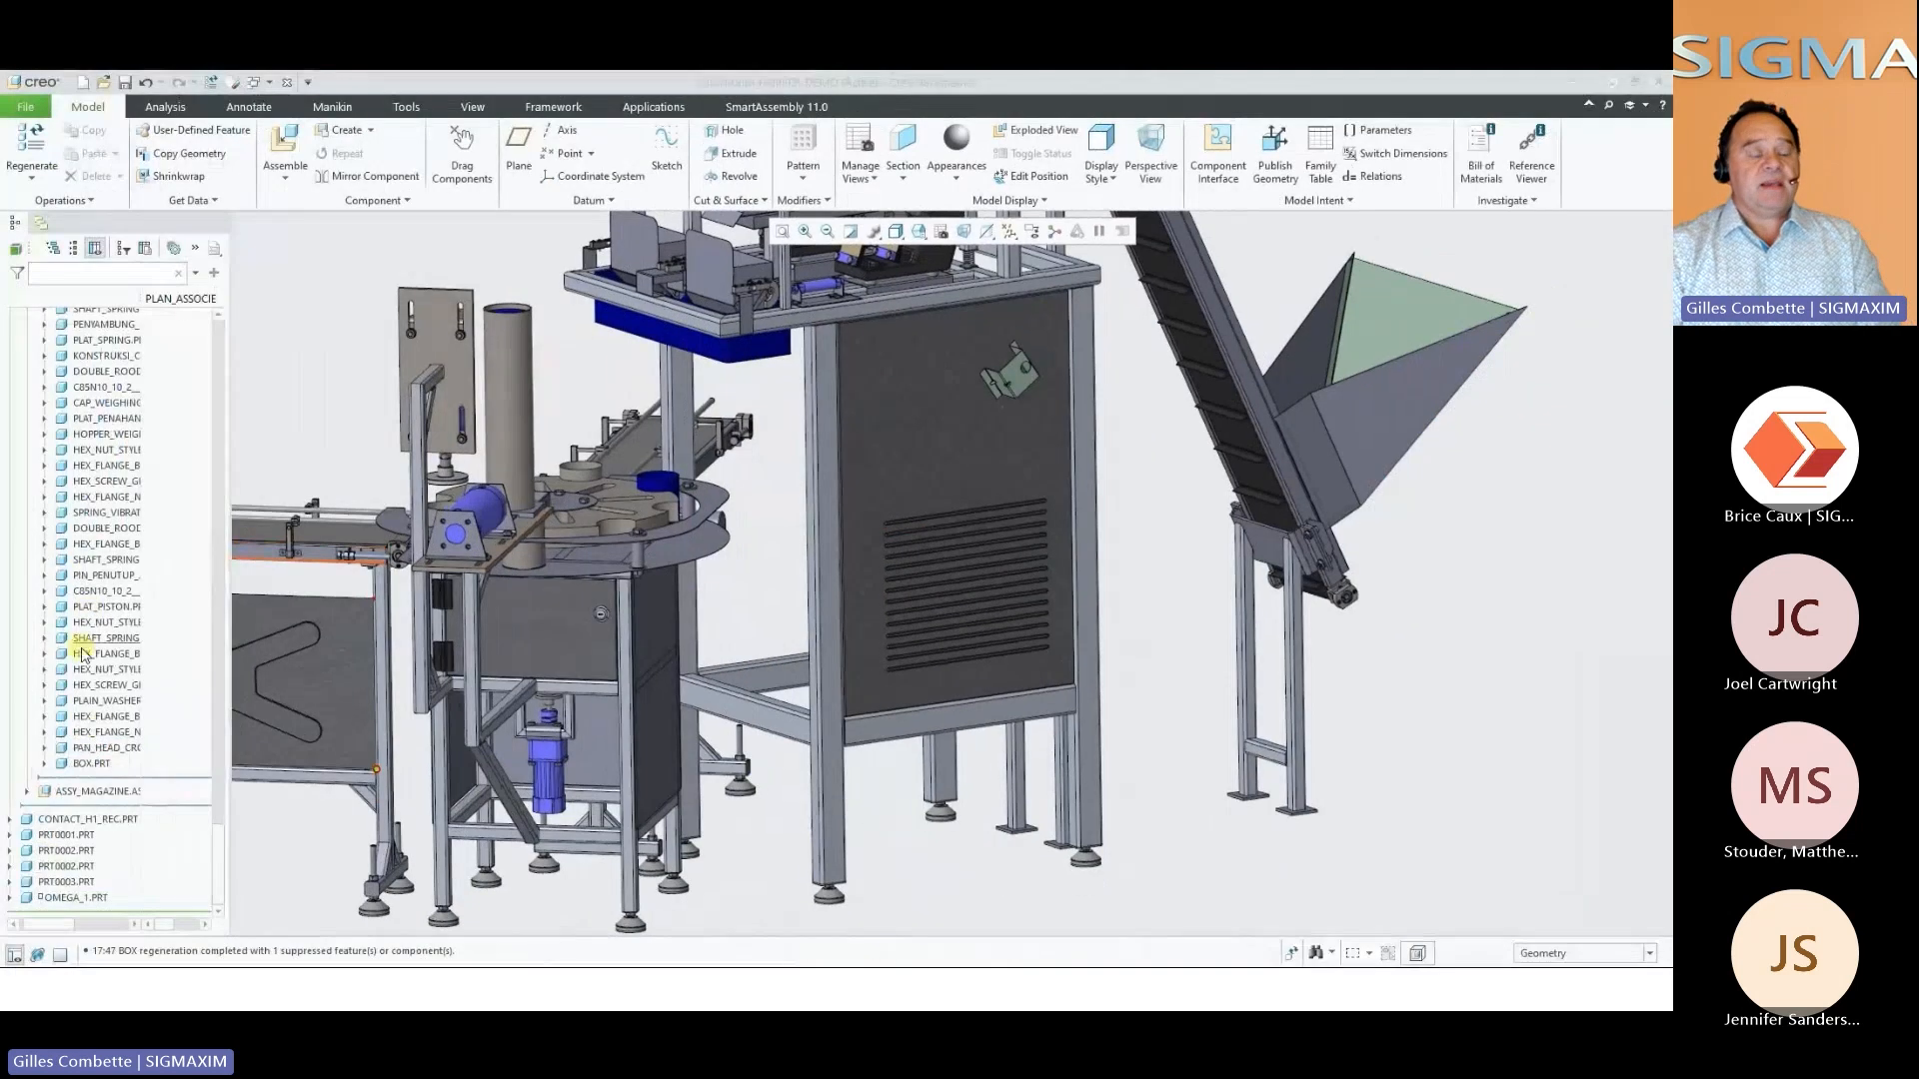
Replace the louvered panel BOX.PRT in the hopper assembly with a subassembly containing it, using SmartAssembly
left_click(90, 764)
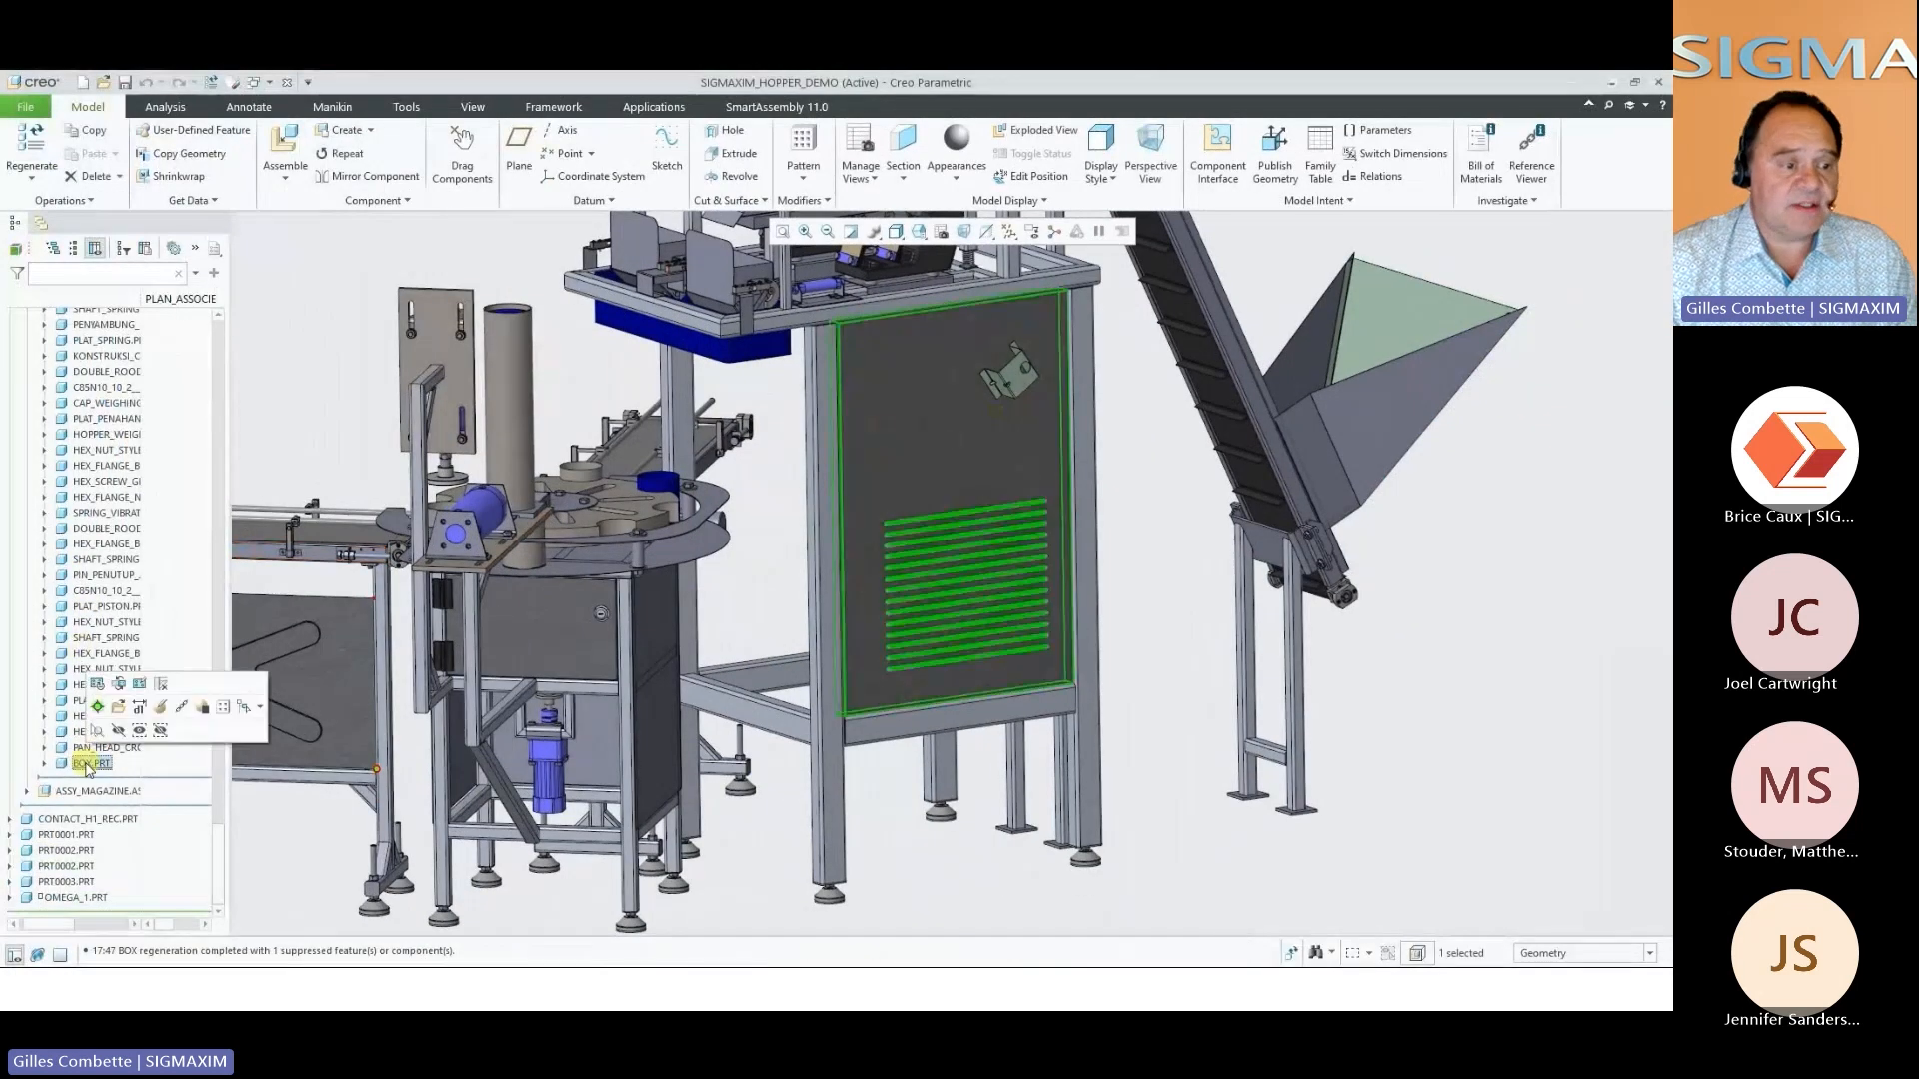
left_click(313, 385)
right_click(313, 385)
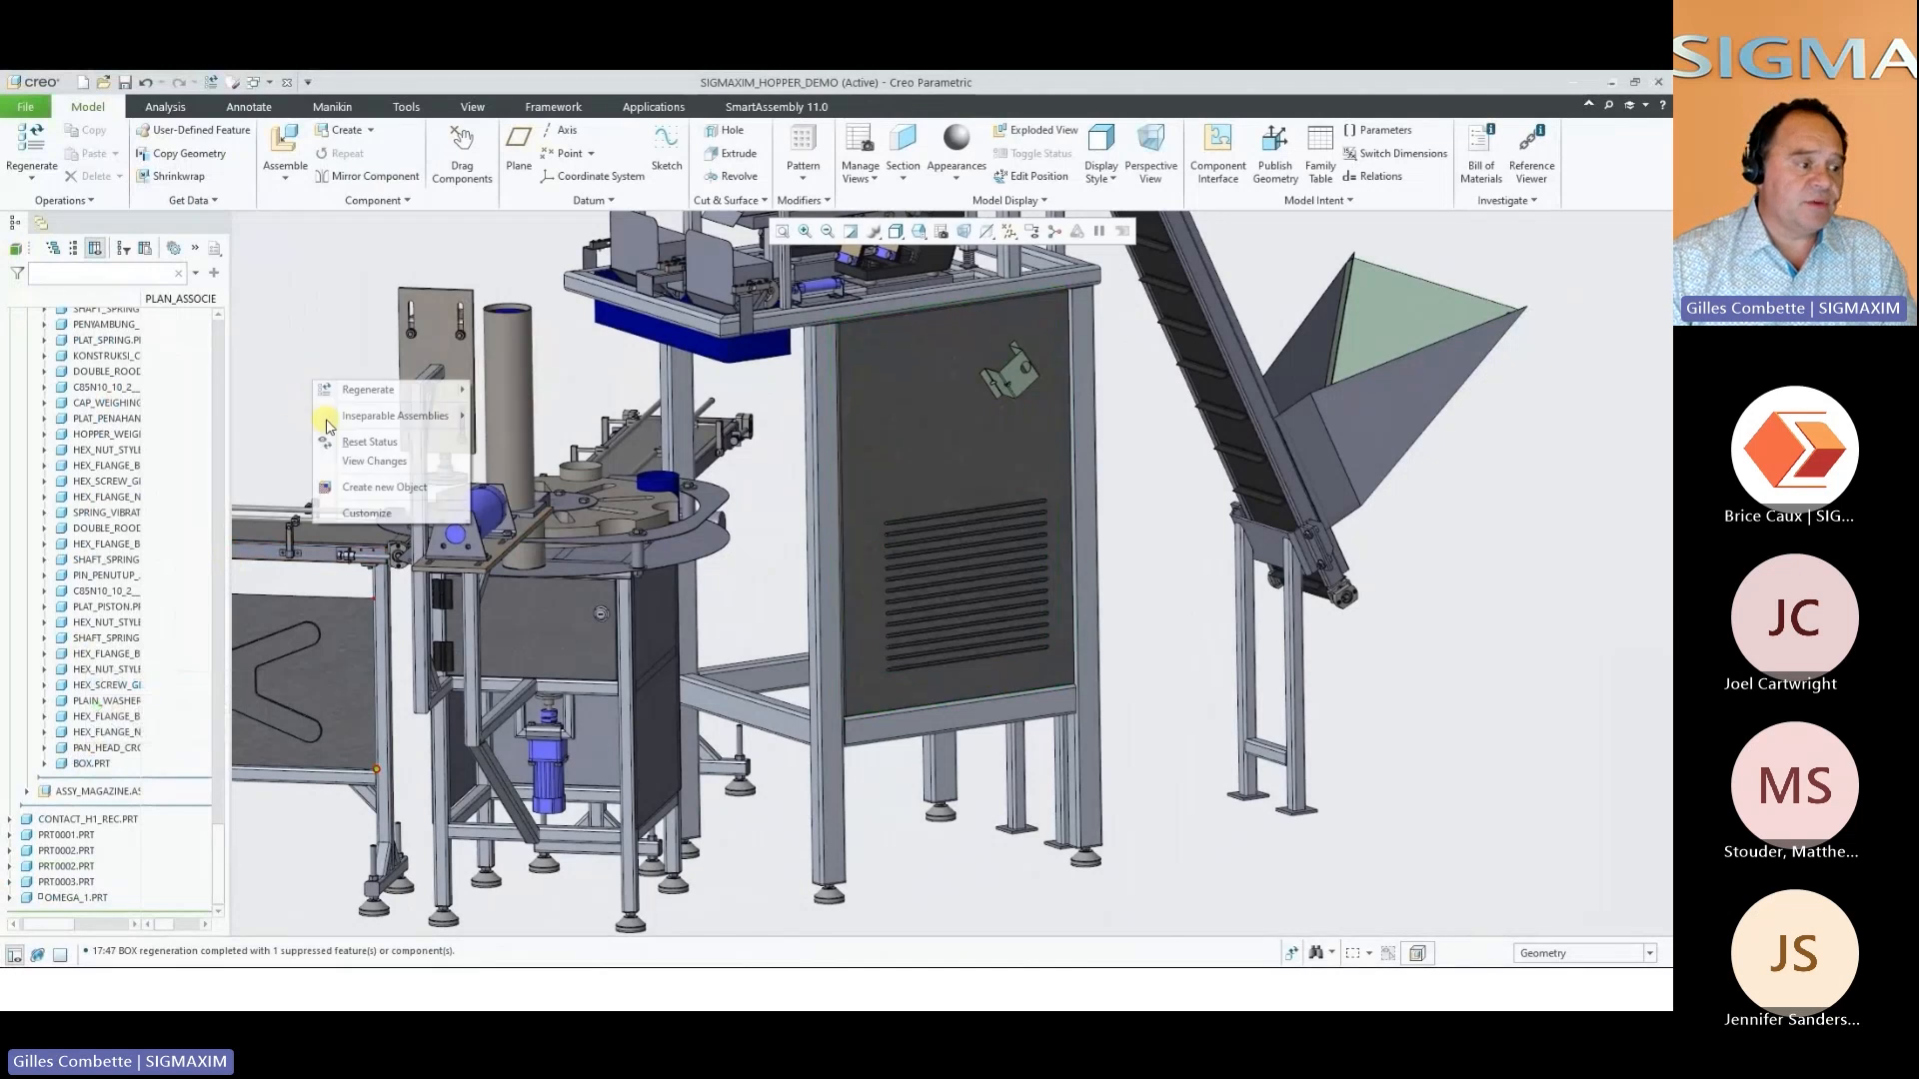
left_click(335, 488)
left_click(605, 356)
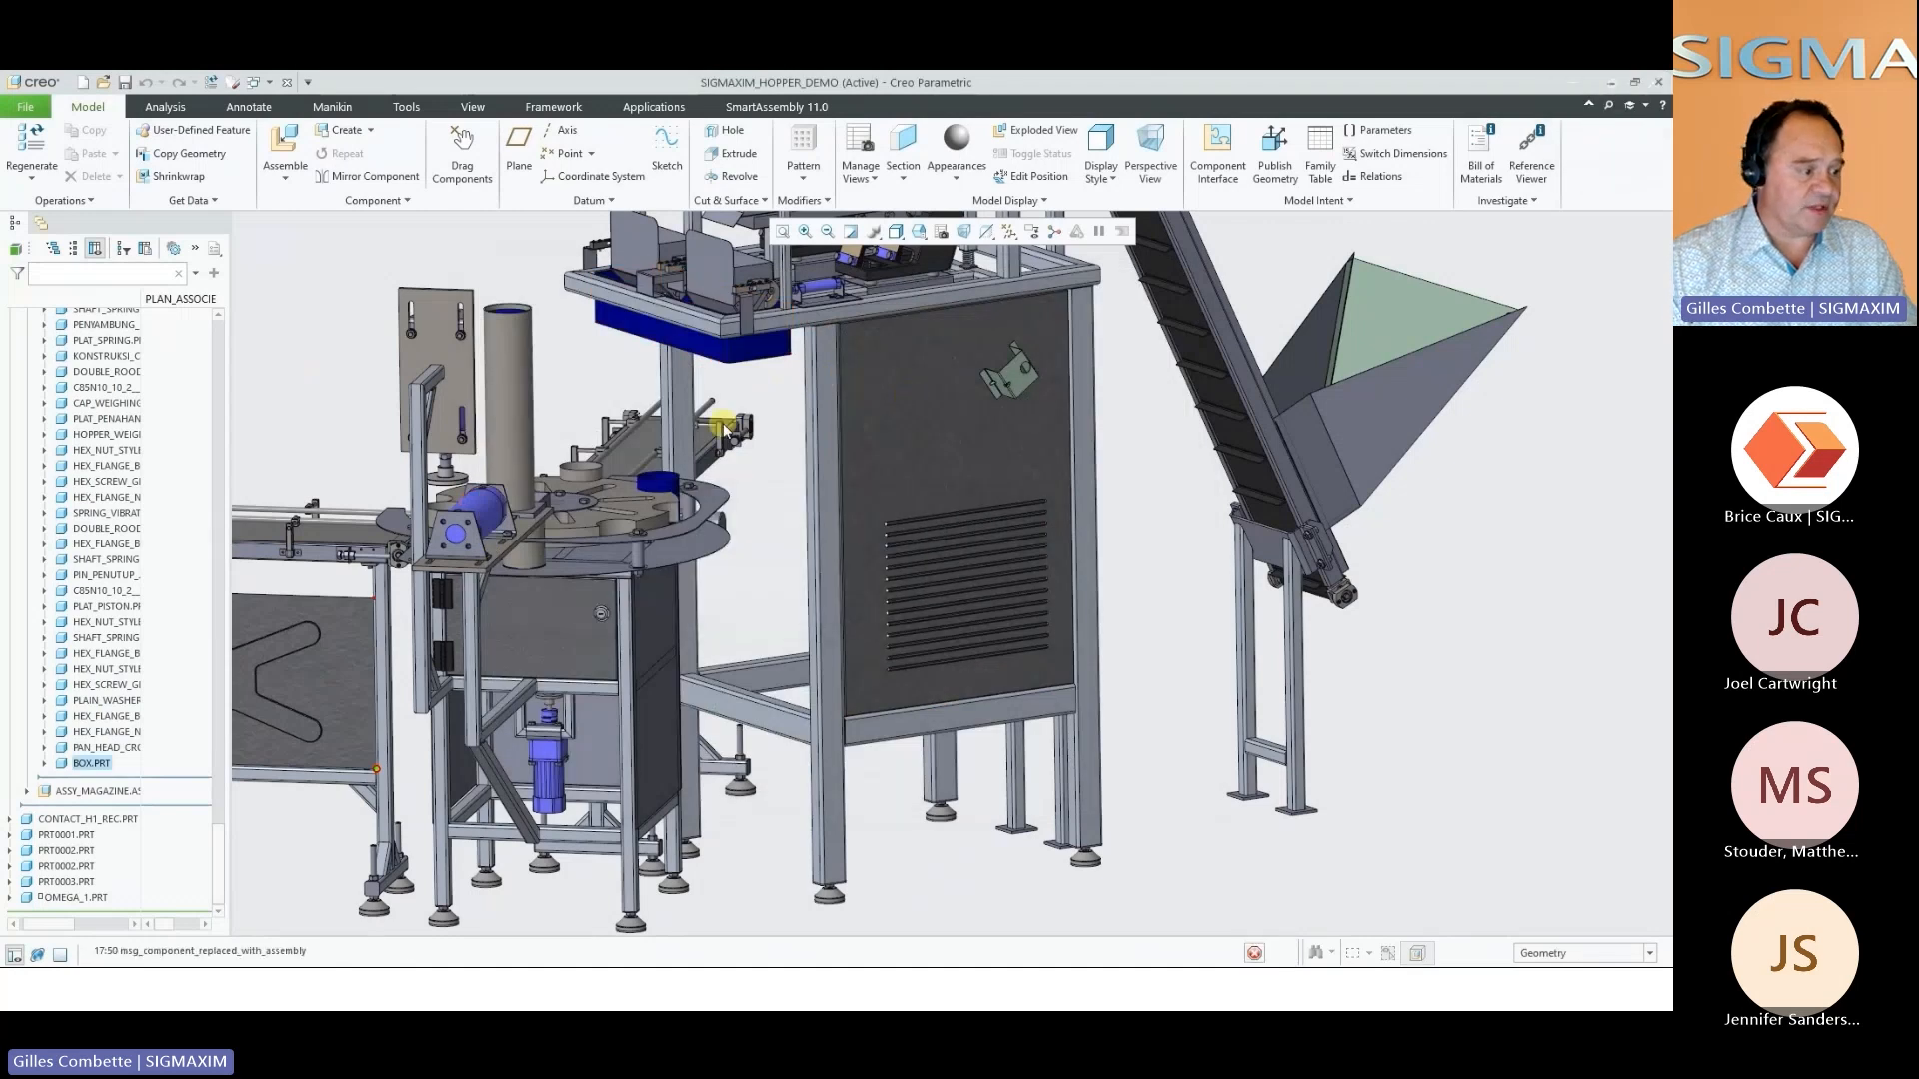
Expand the BOX_PA.ASM subassembly in the model tree to inspect its contents, and open it in its own window
left_click(95, 782)
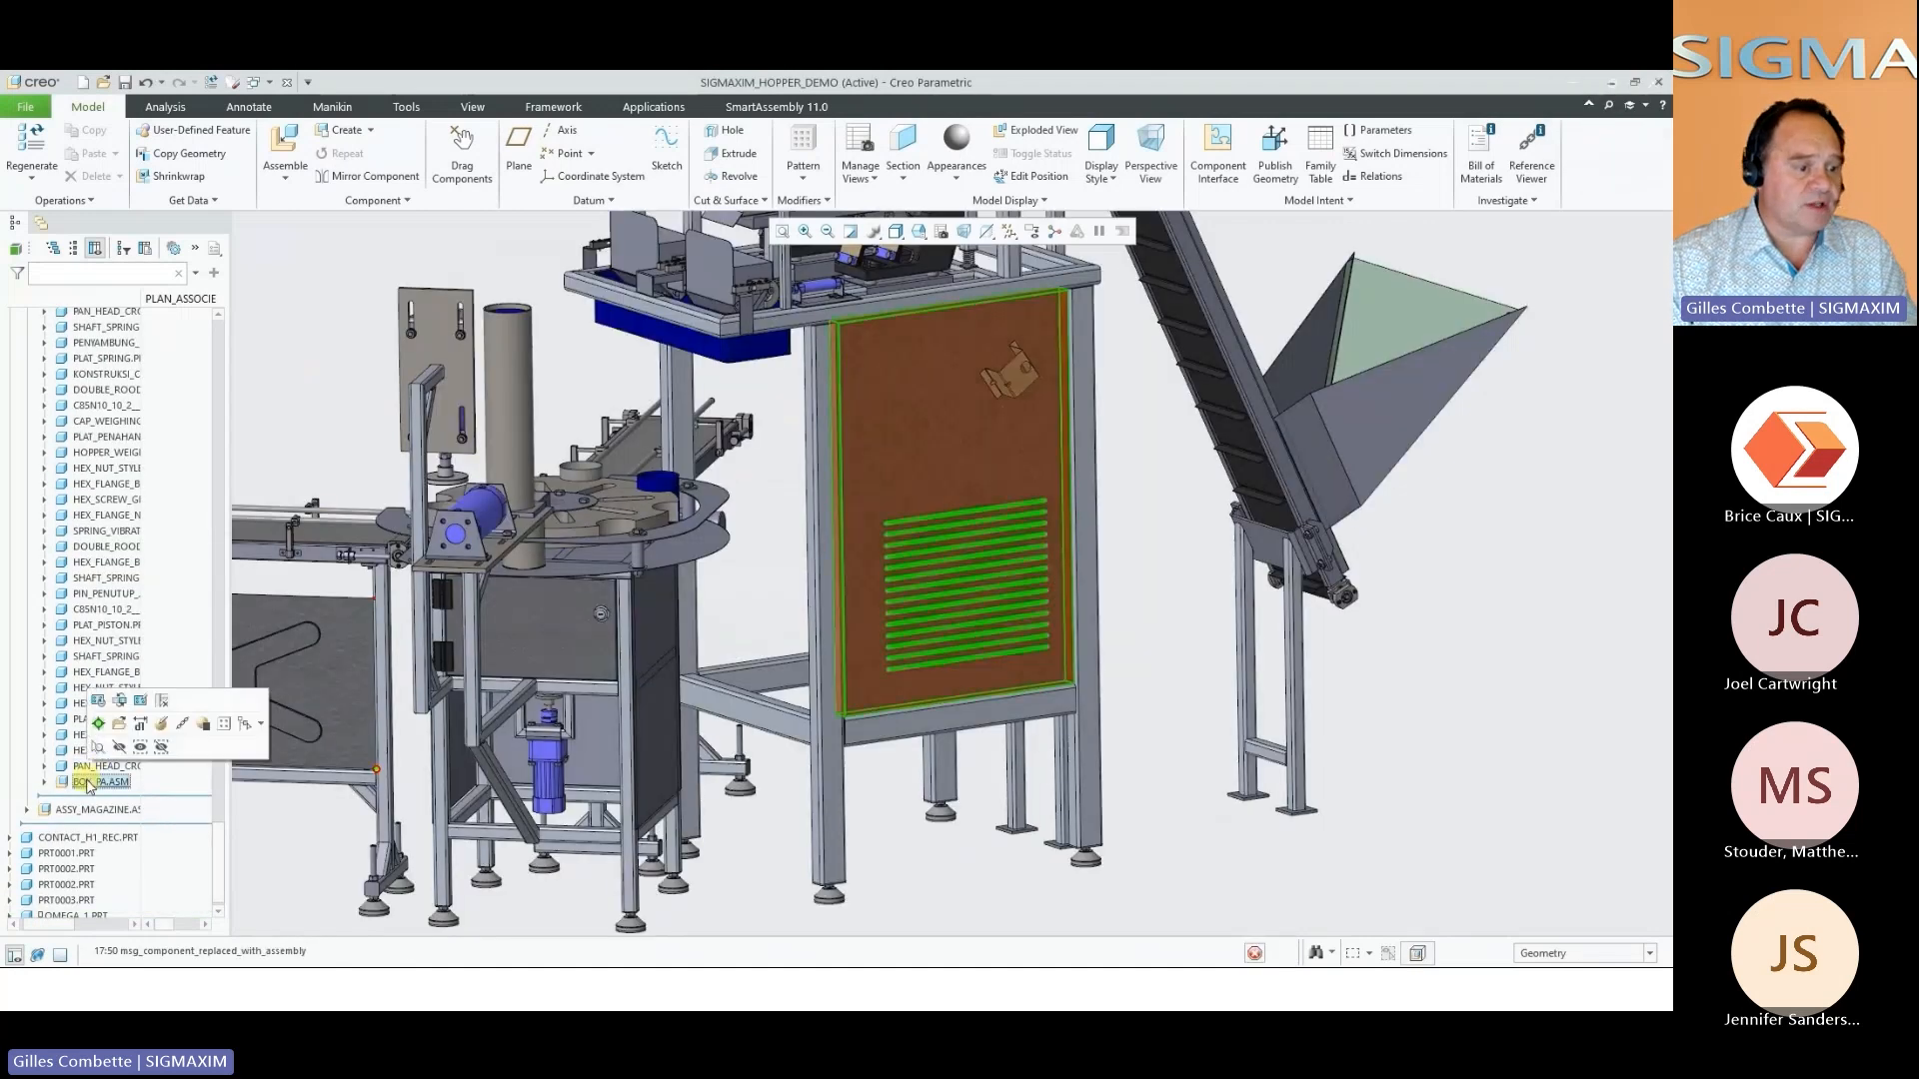
scroll(78, 660, "down", 1)
left_click(44, 763)
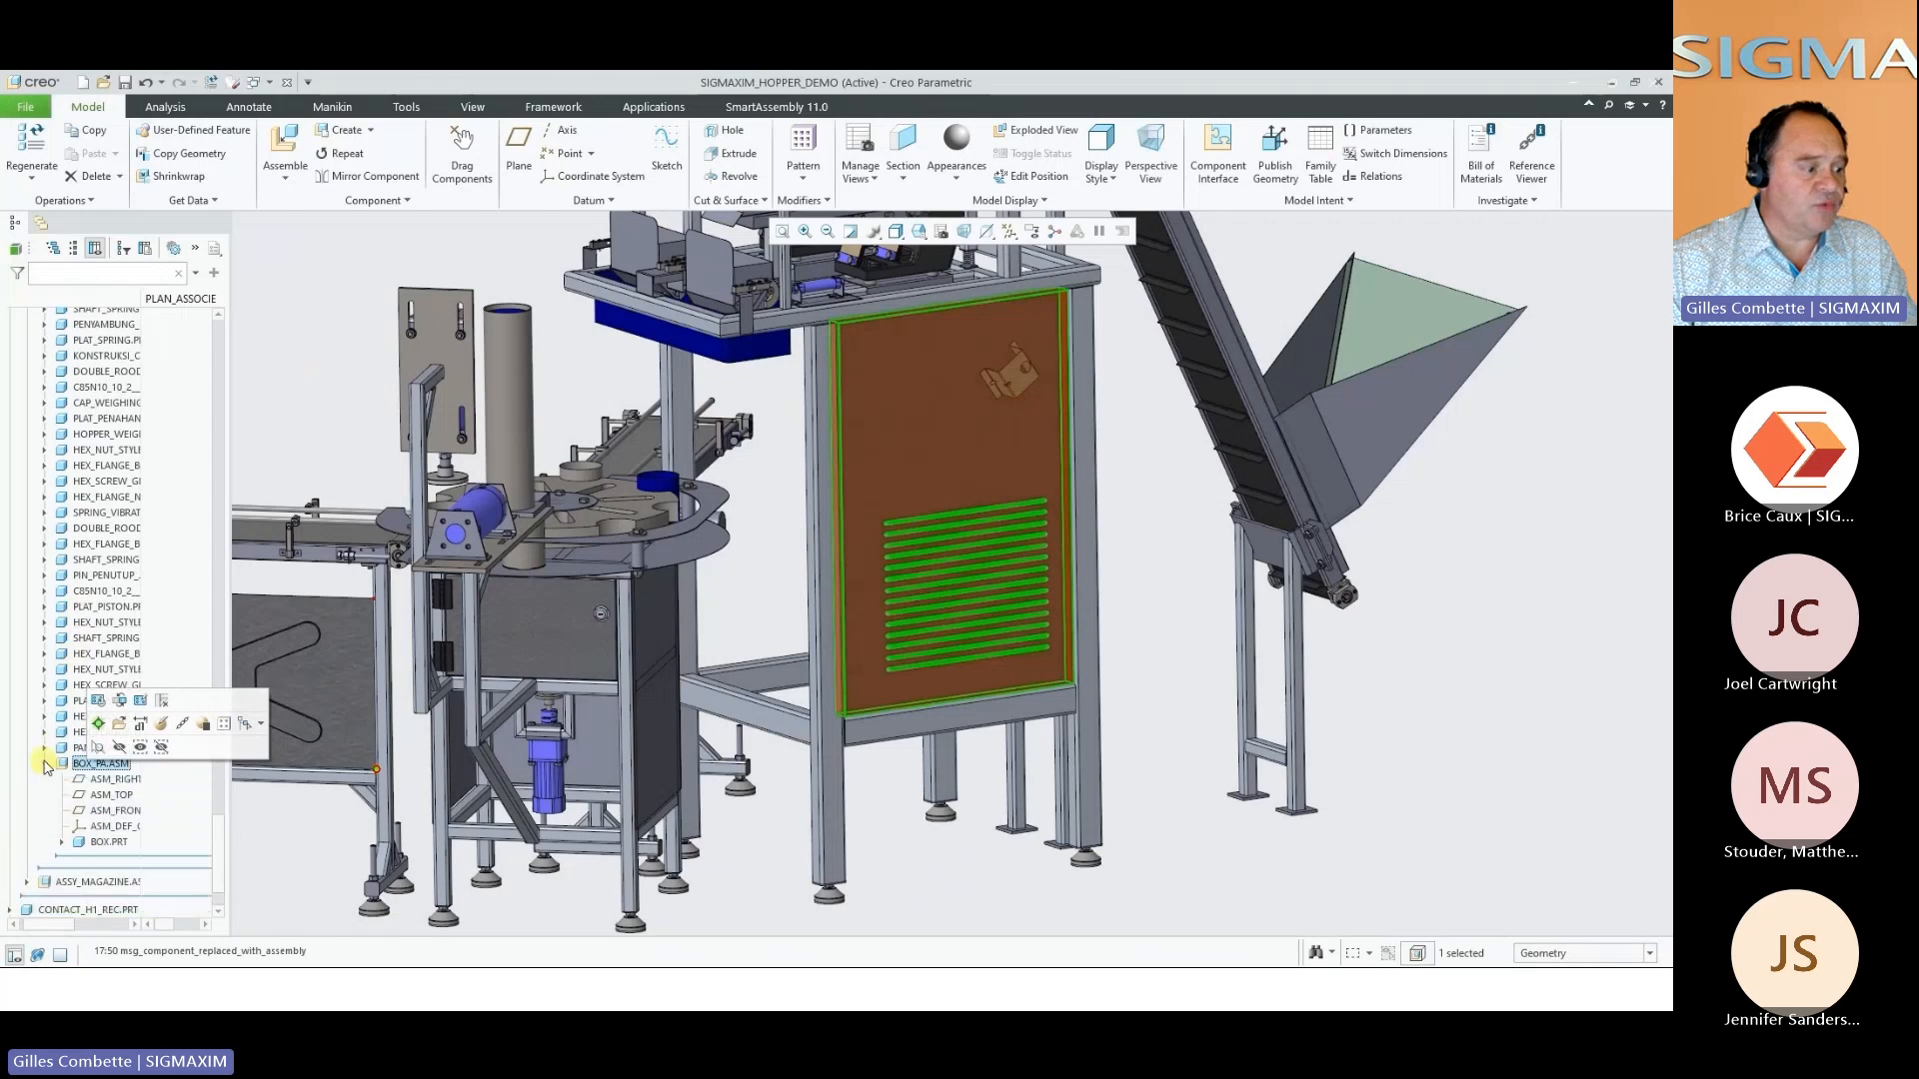
scroll(97, 759, "down", 2)
left_click(100, 751)
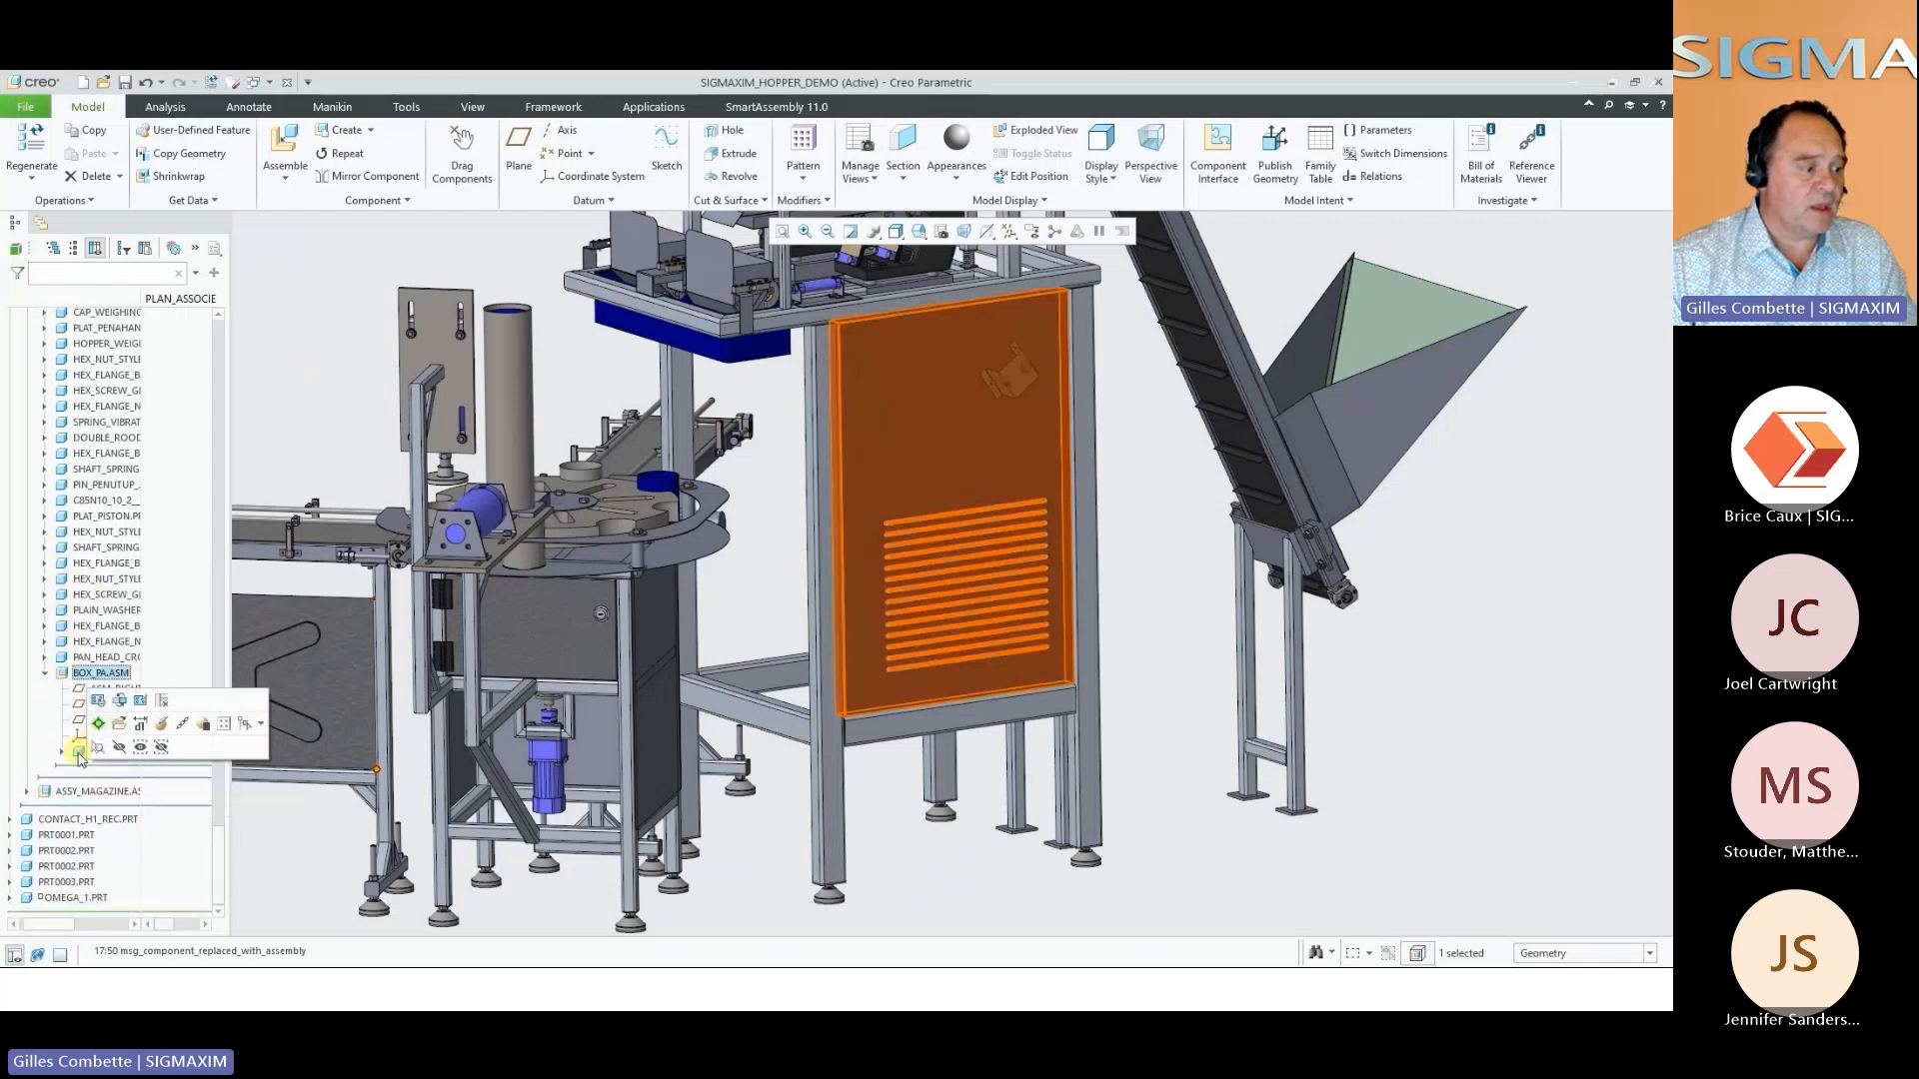
left_click(935, 811)
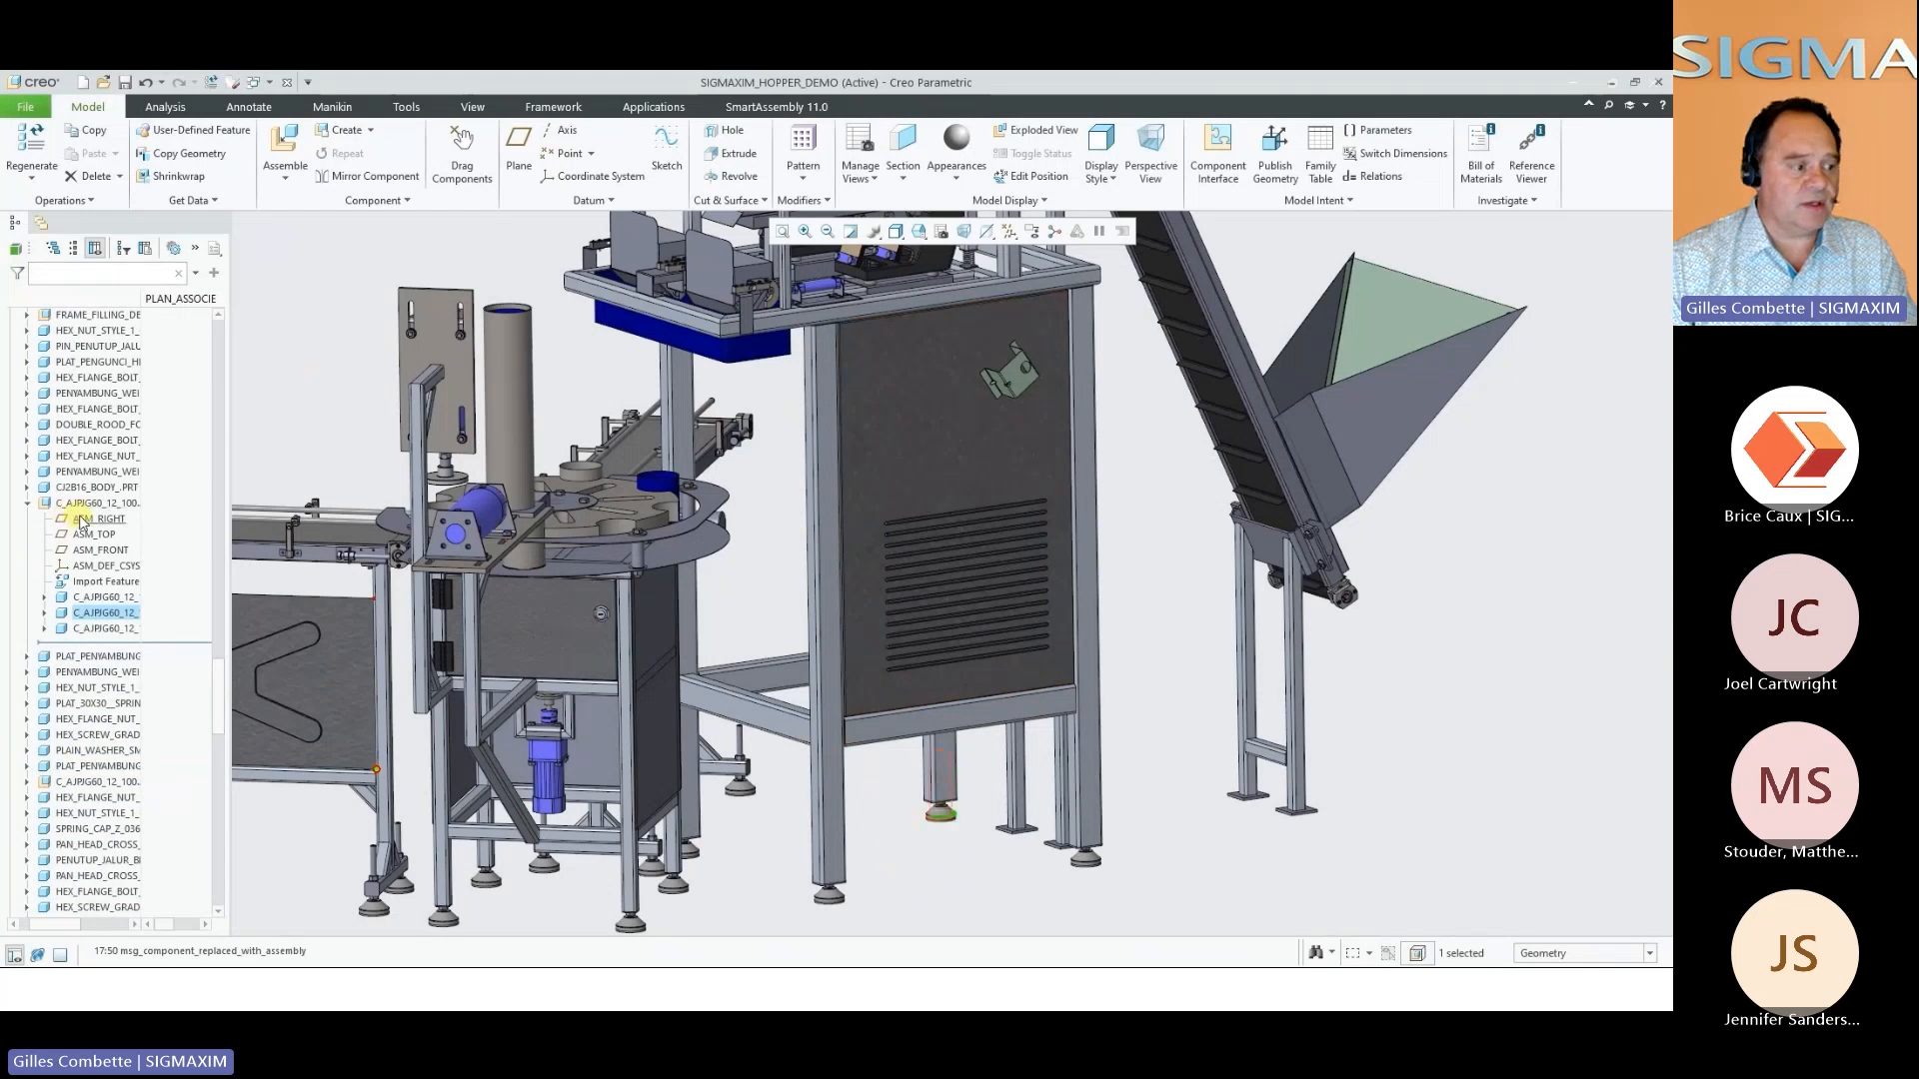
left_click(925, 477)
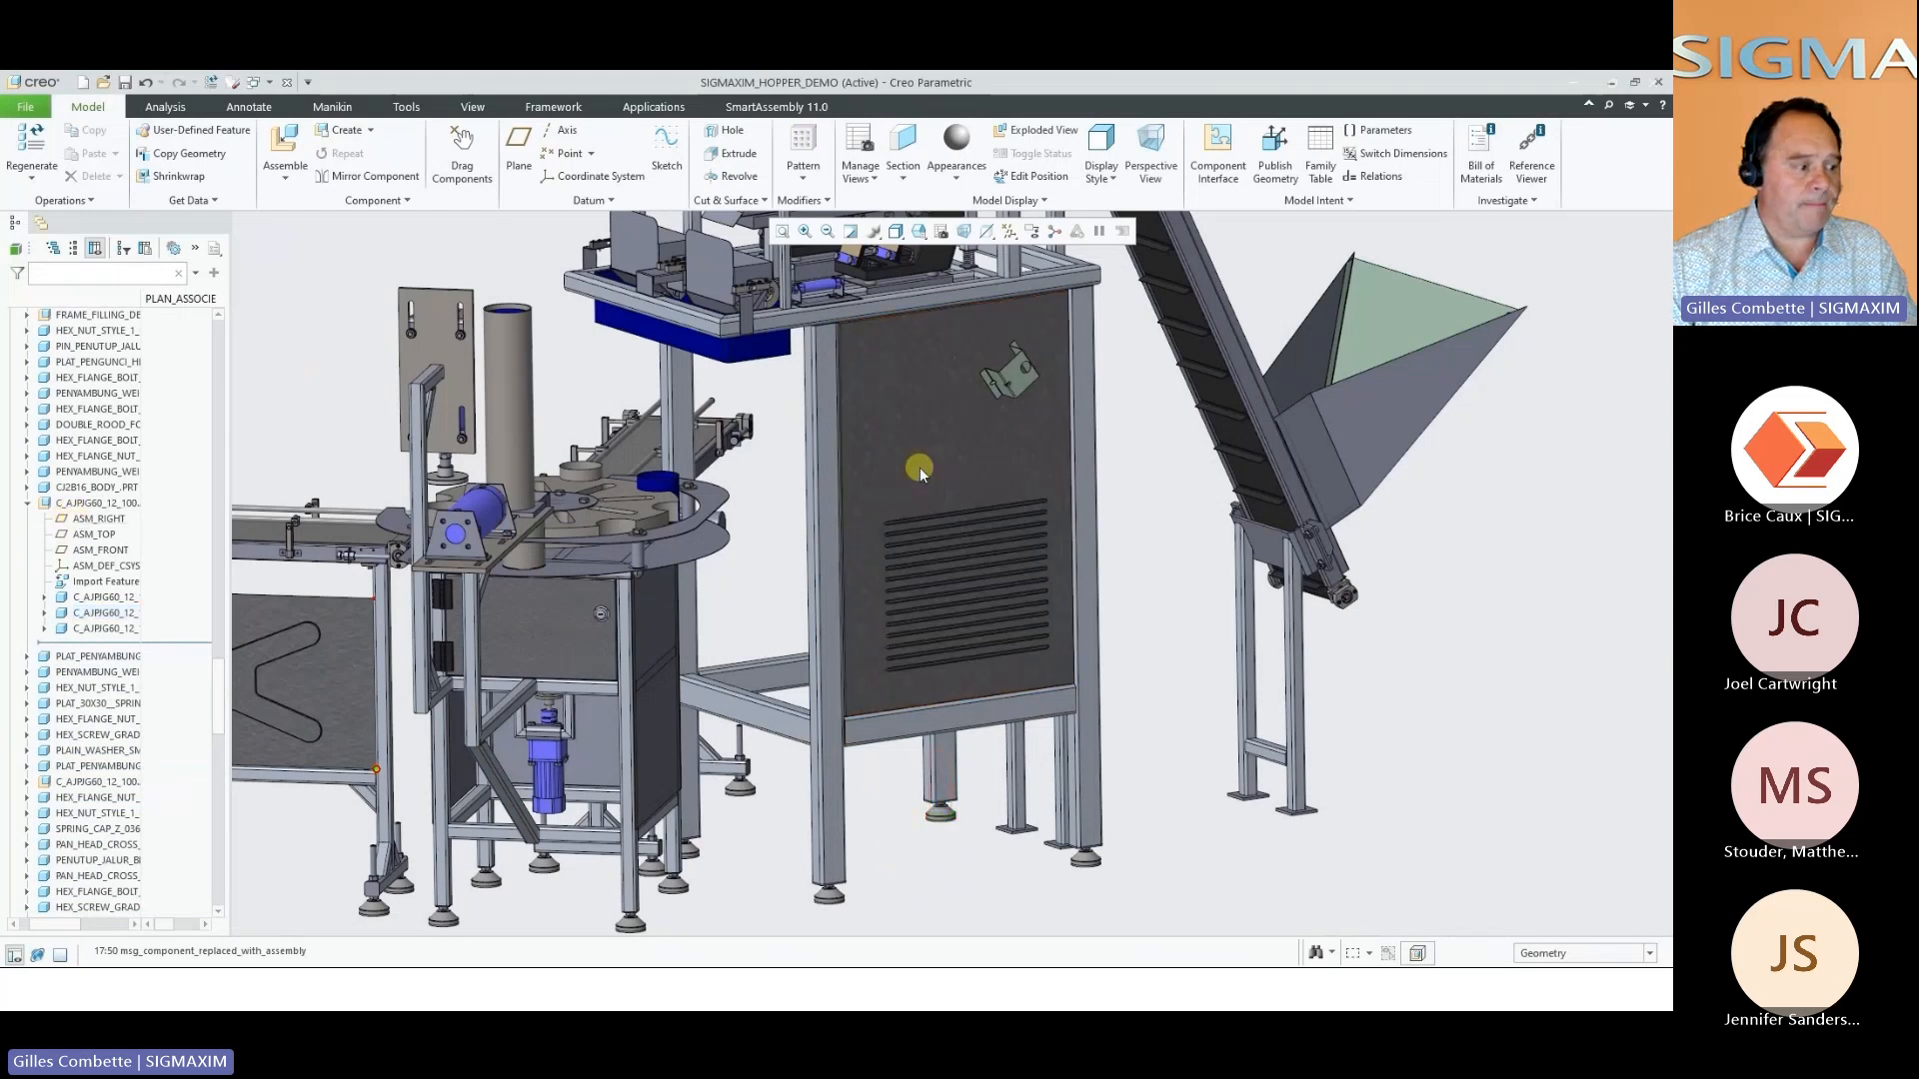
left_click(919, 466)
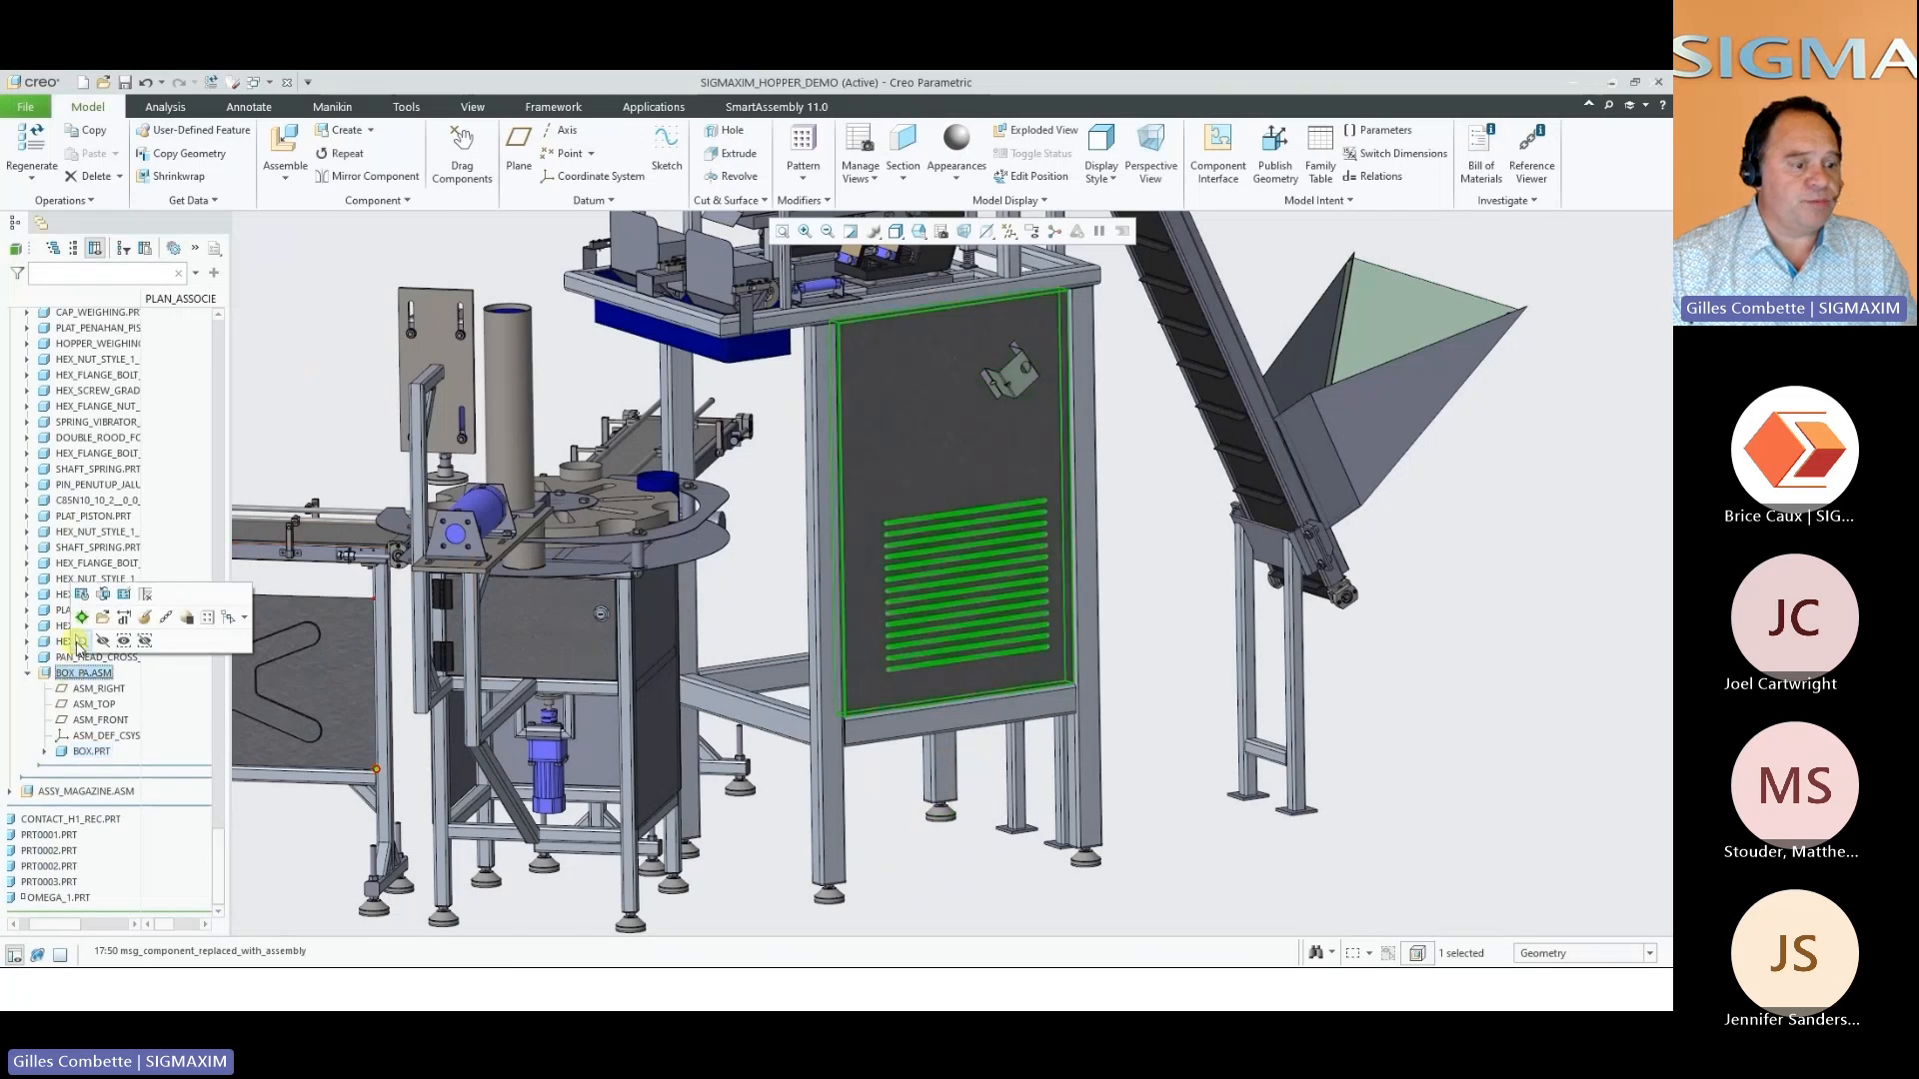
left_click(103, 617)
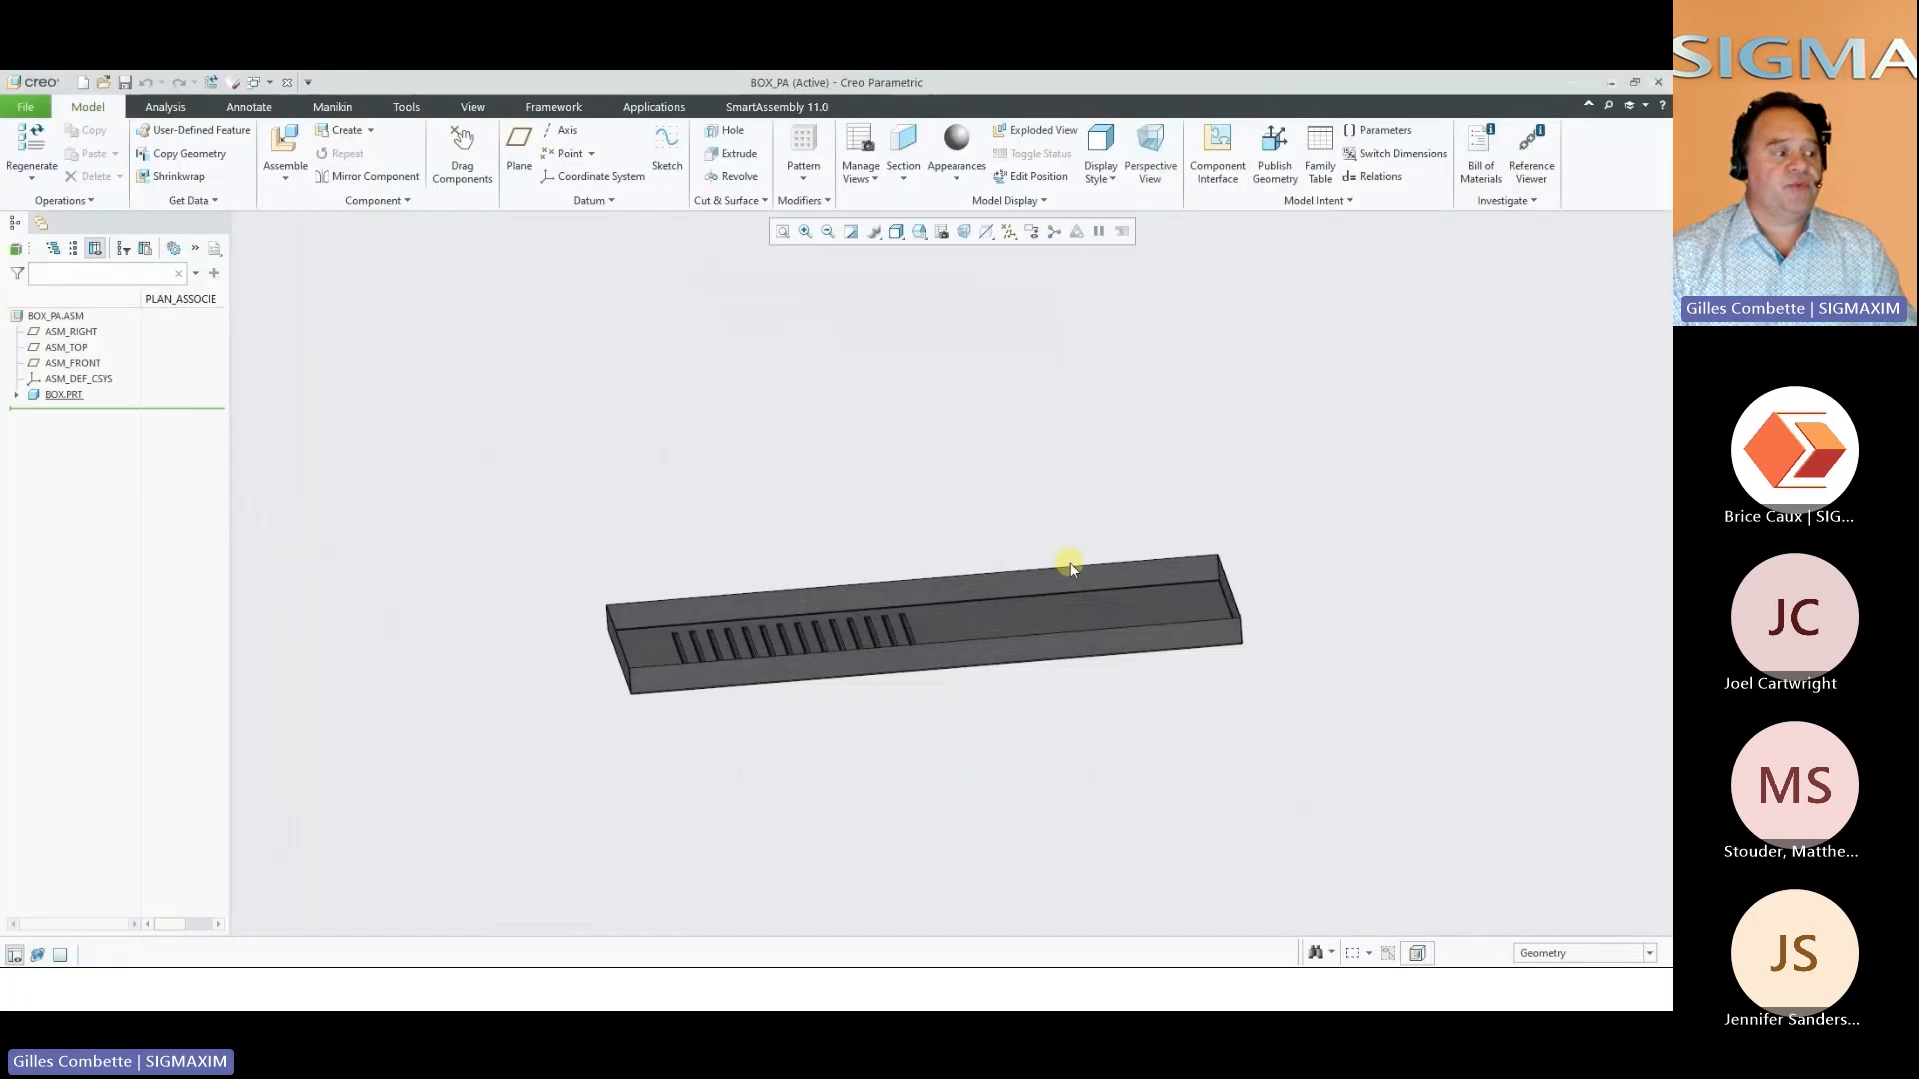
Insert an M8 x 1.25 SFN-M8-00ZI spinning nut on the panel's inner face, referenced to the long and short side walls
middle_click_drag(1072, 568, 720, 668)
right_click(745, 732)
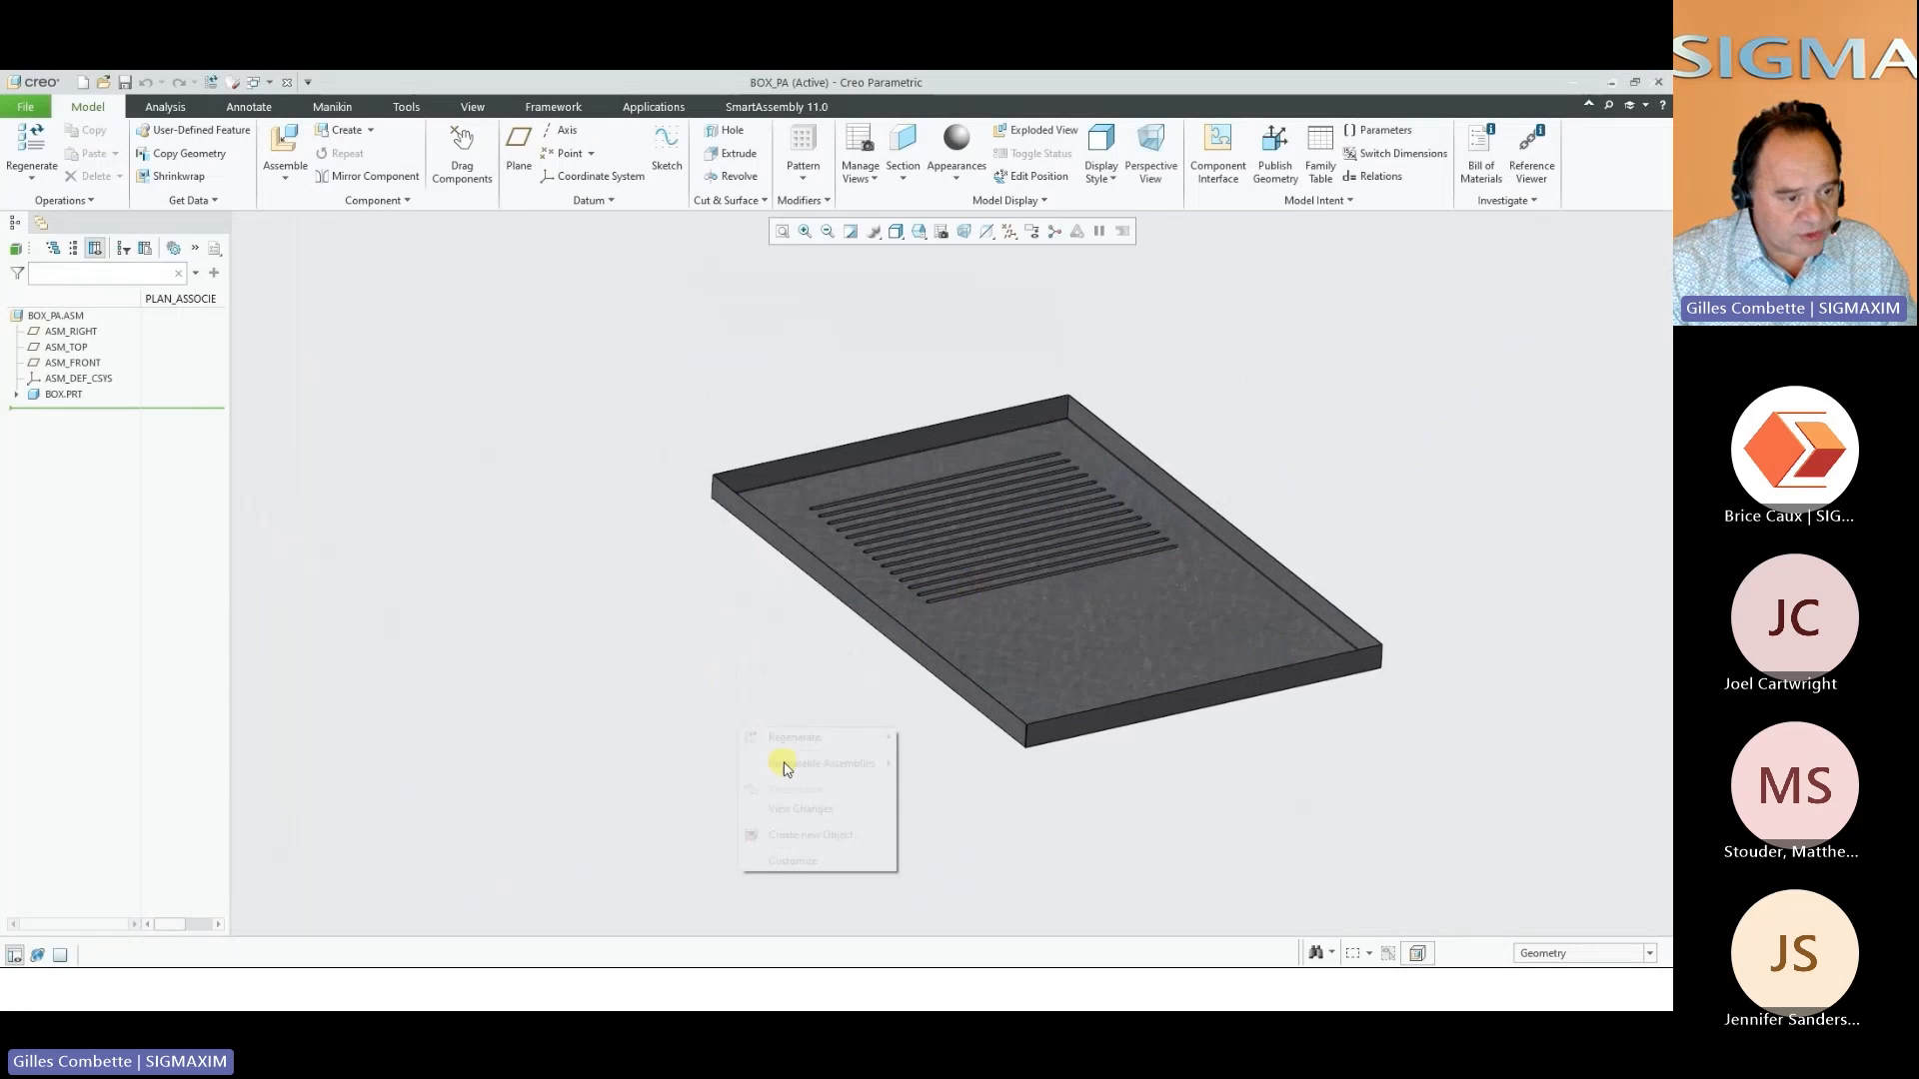
left_click(837, 835)
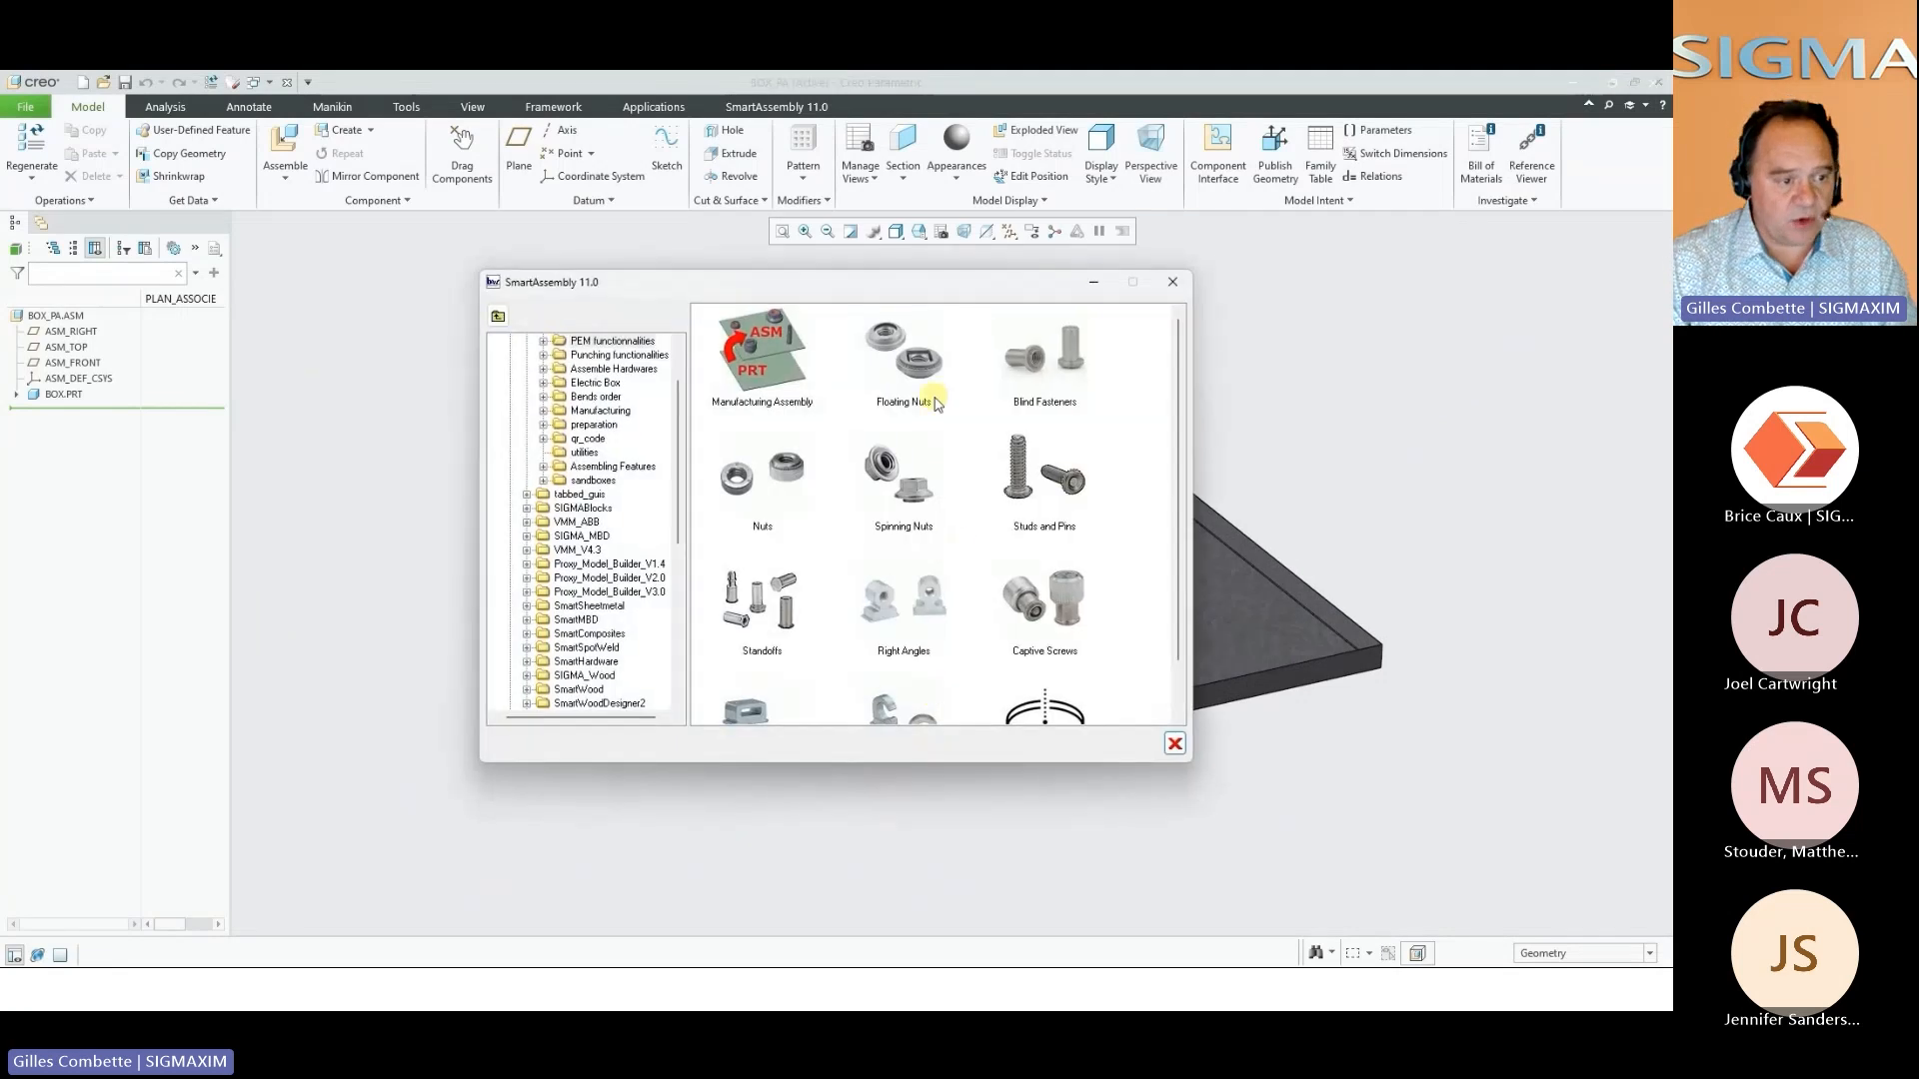
left_click(902, 490)
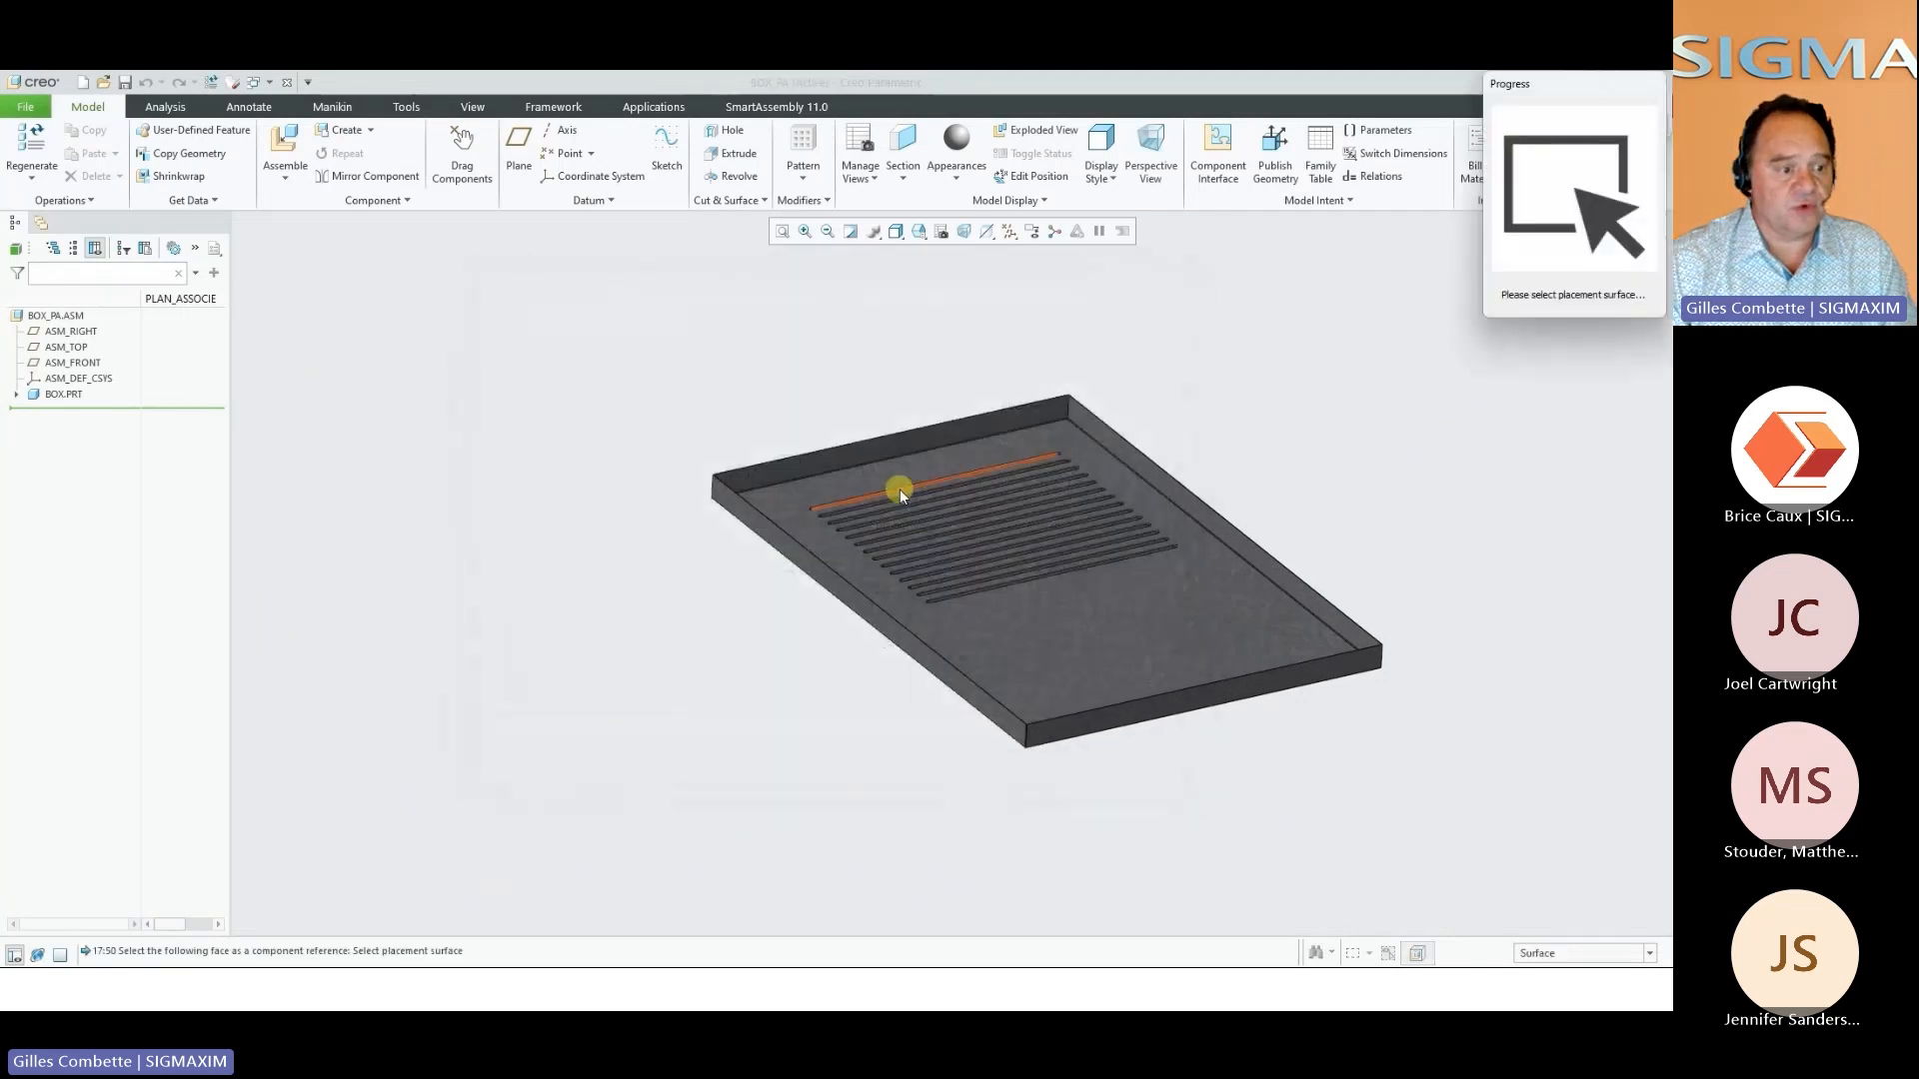
left_click(1035, 656)
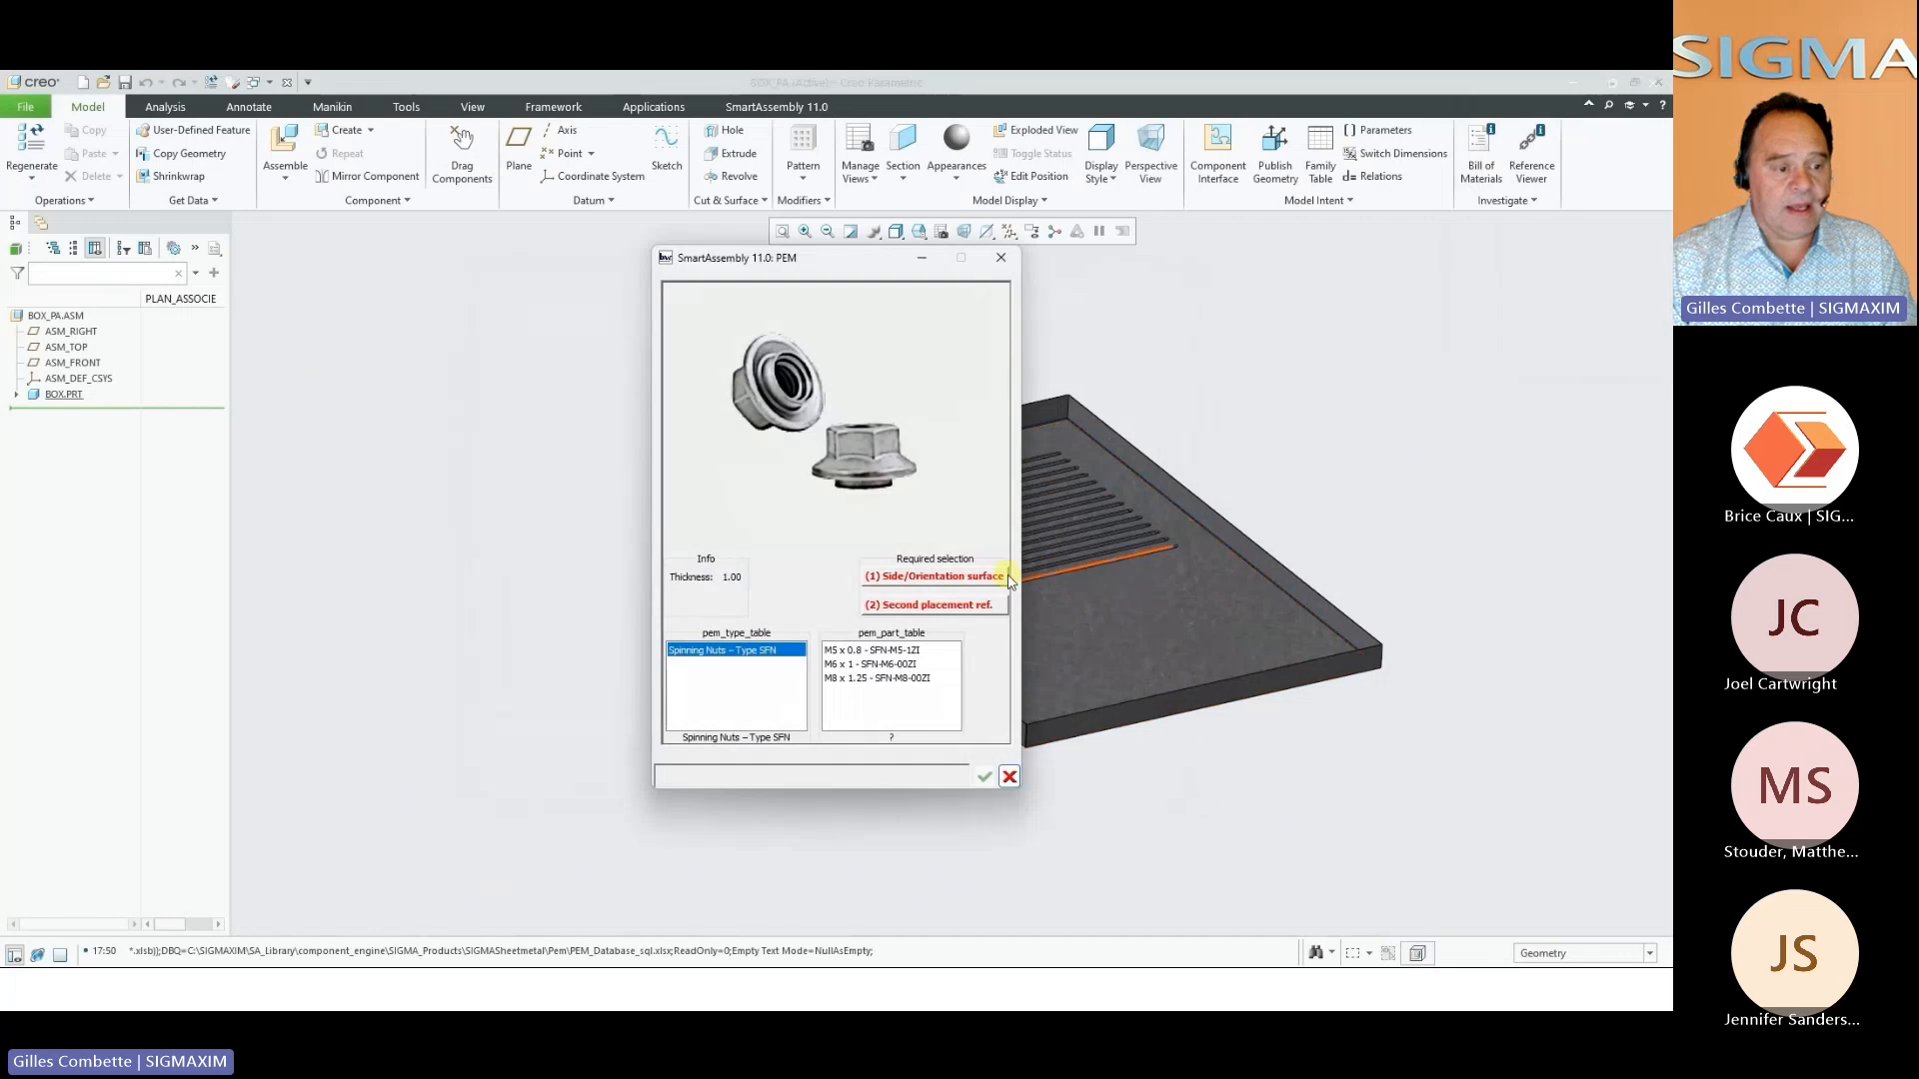
left_click(1005, 578)
left_click(913, 657)
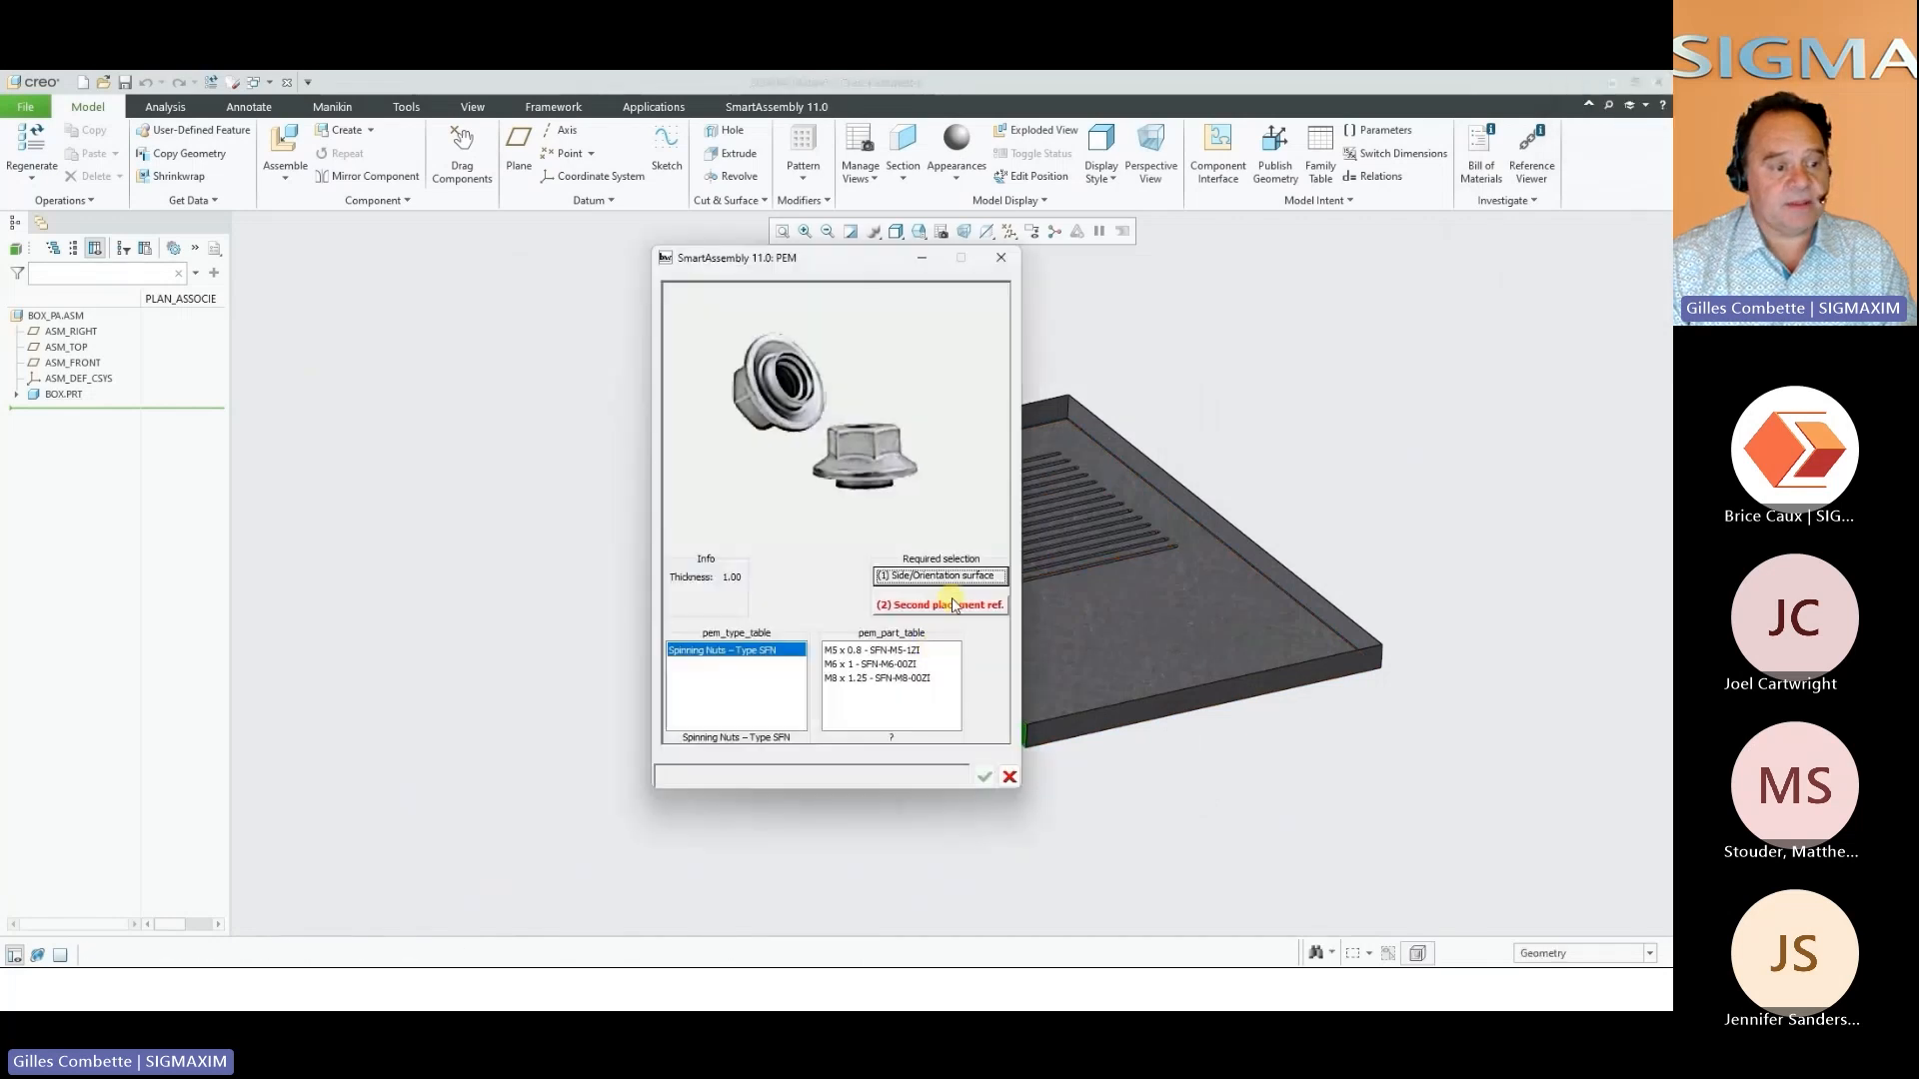
left_click(954, 605)
left_click(1182, 698)
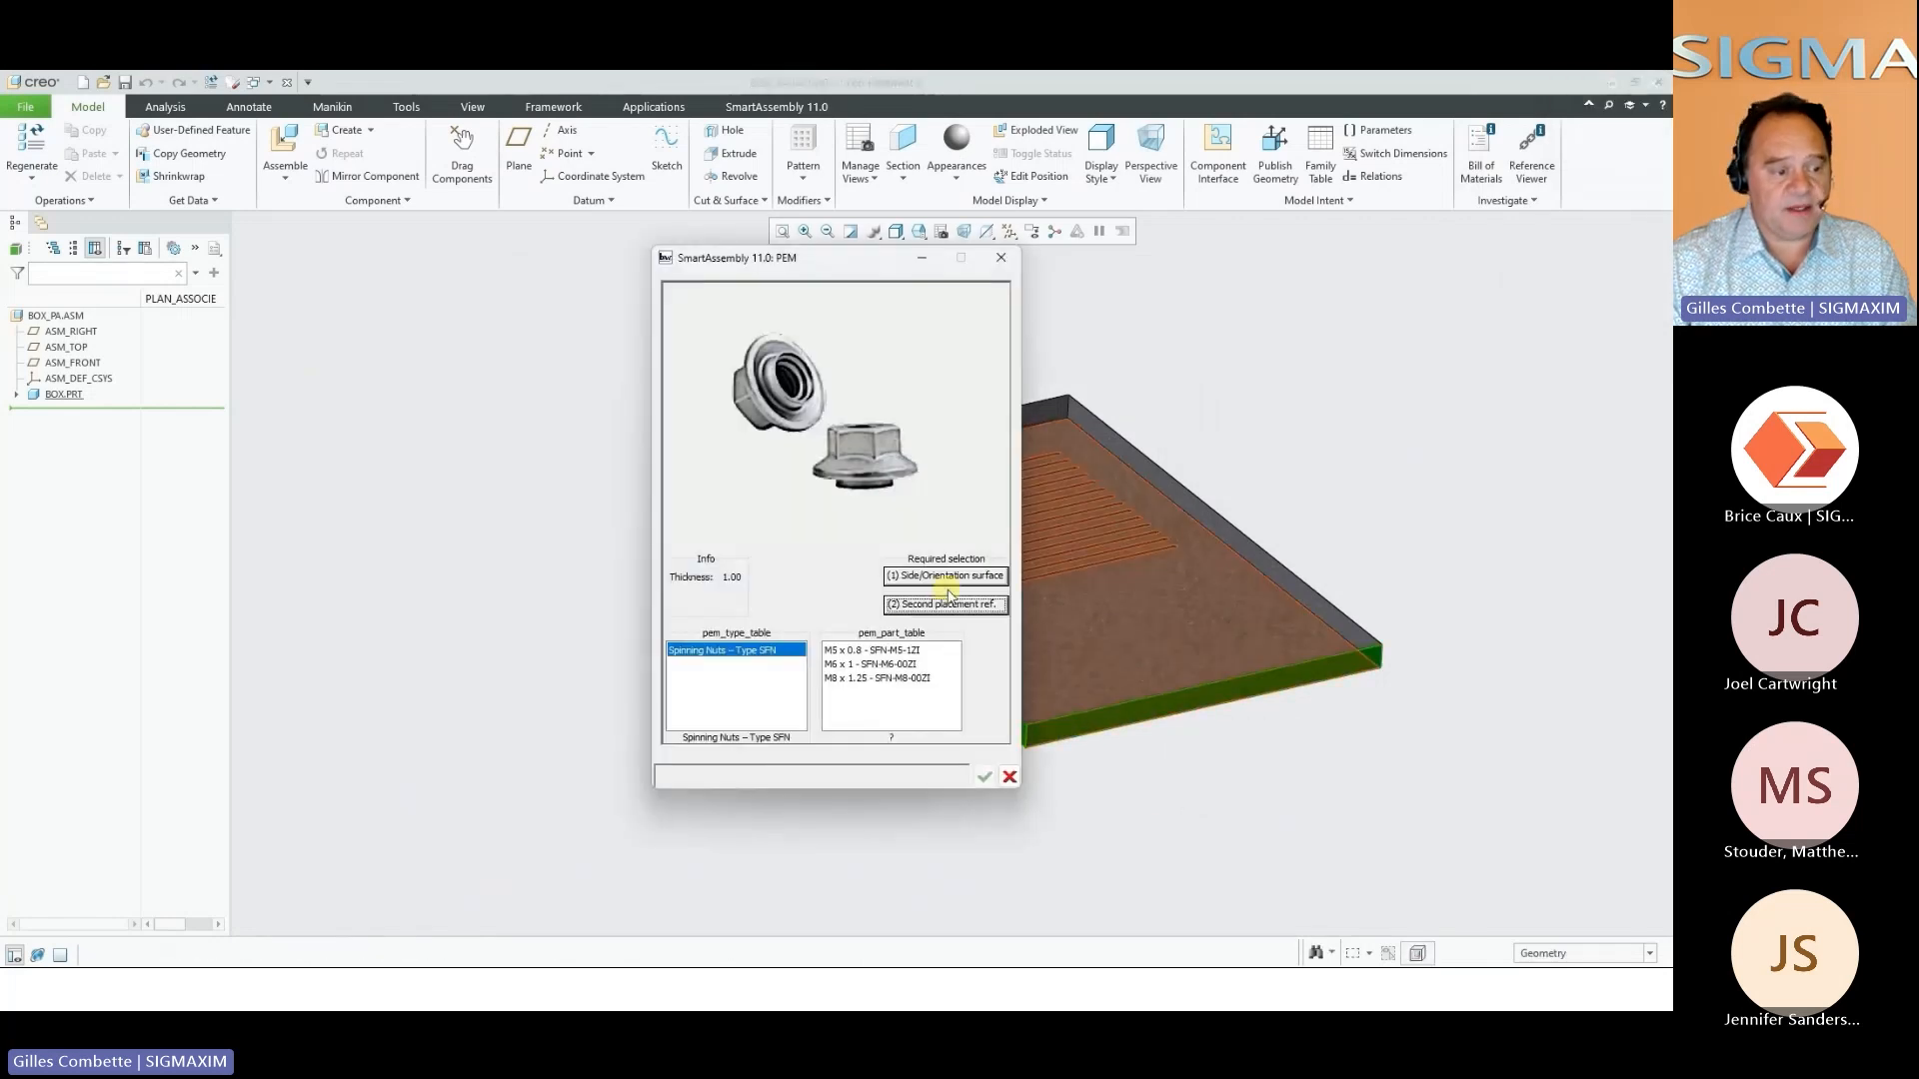
left_click(869, 678)
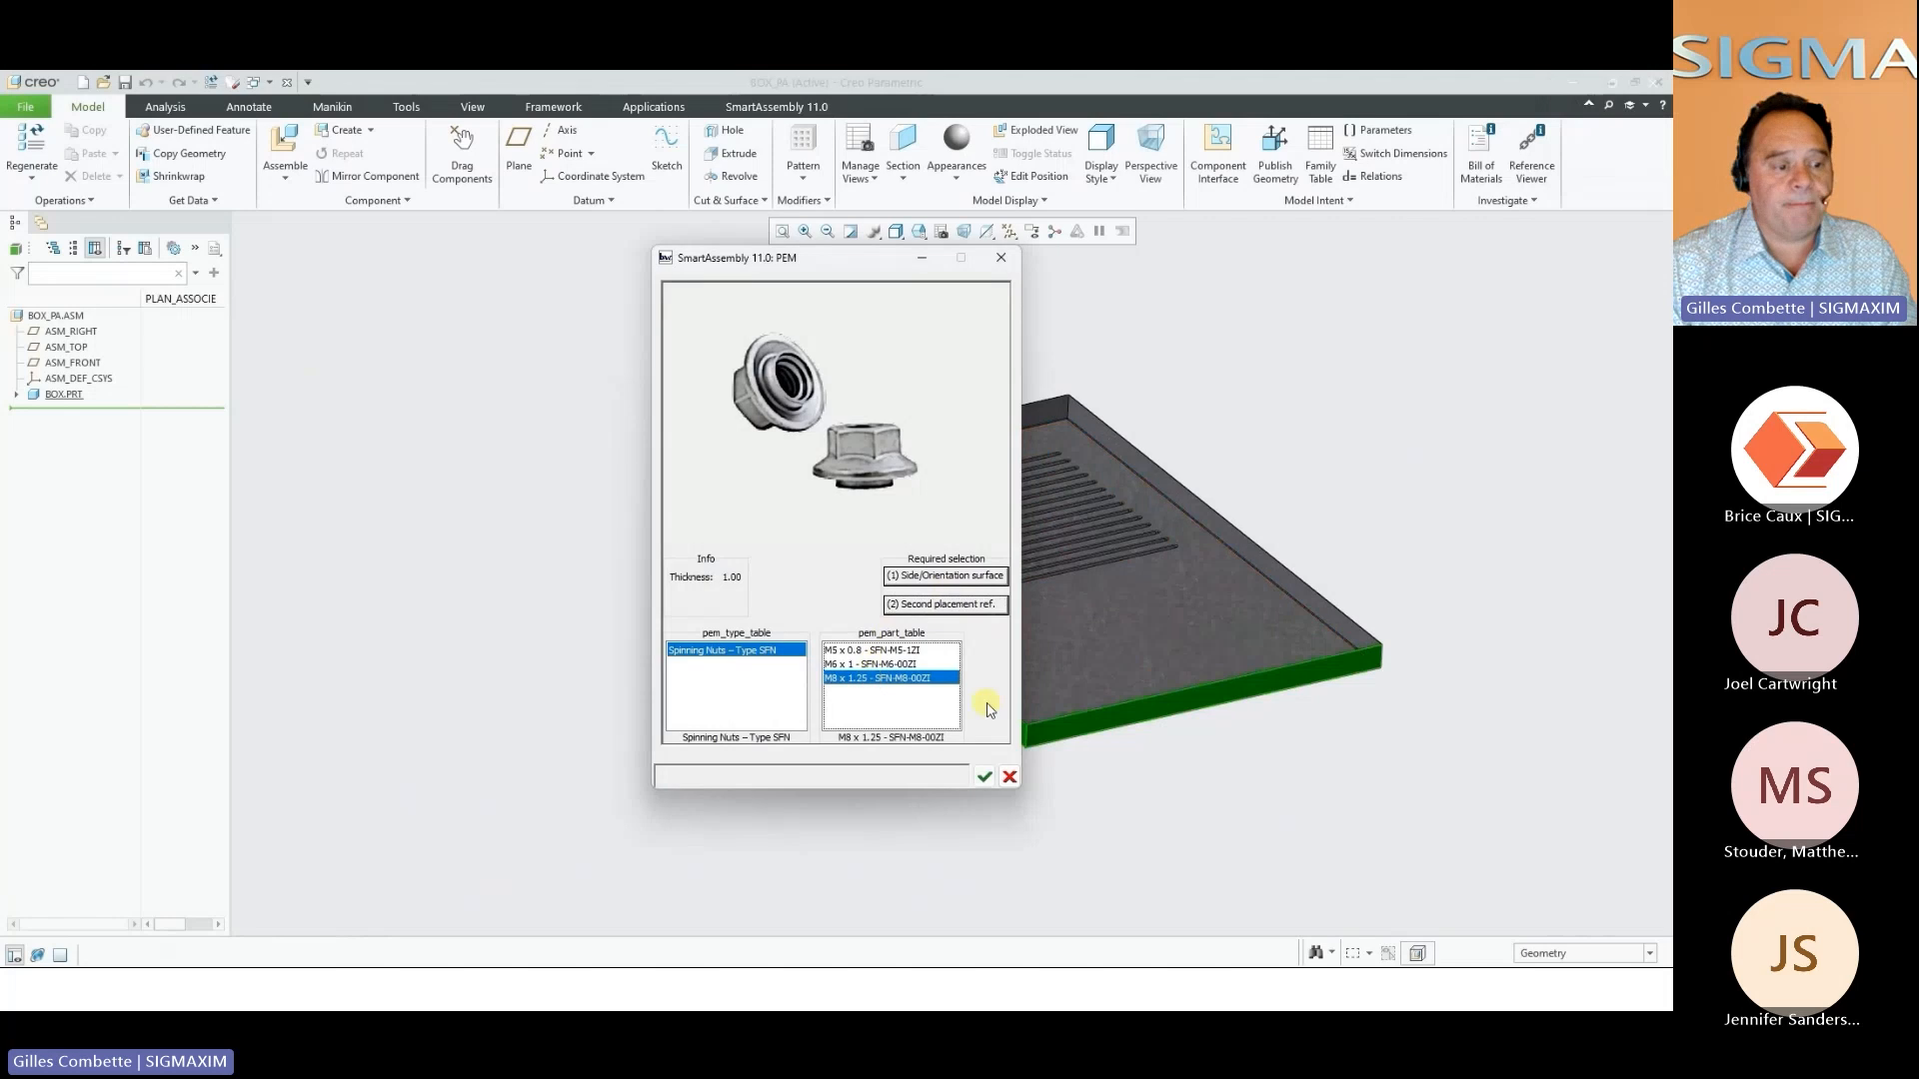
left_click(983, 777)
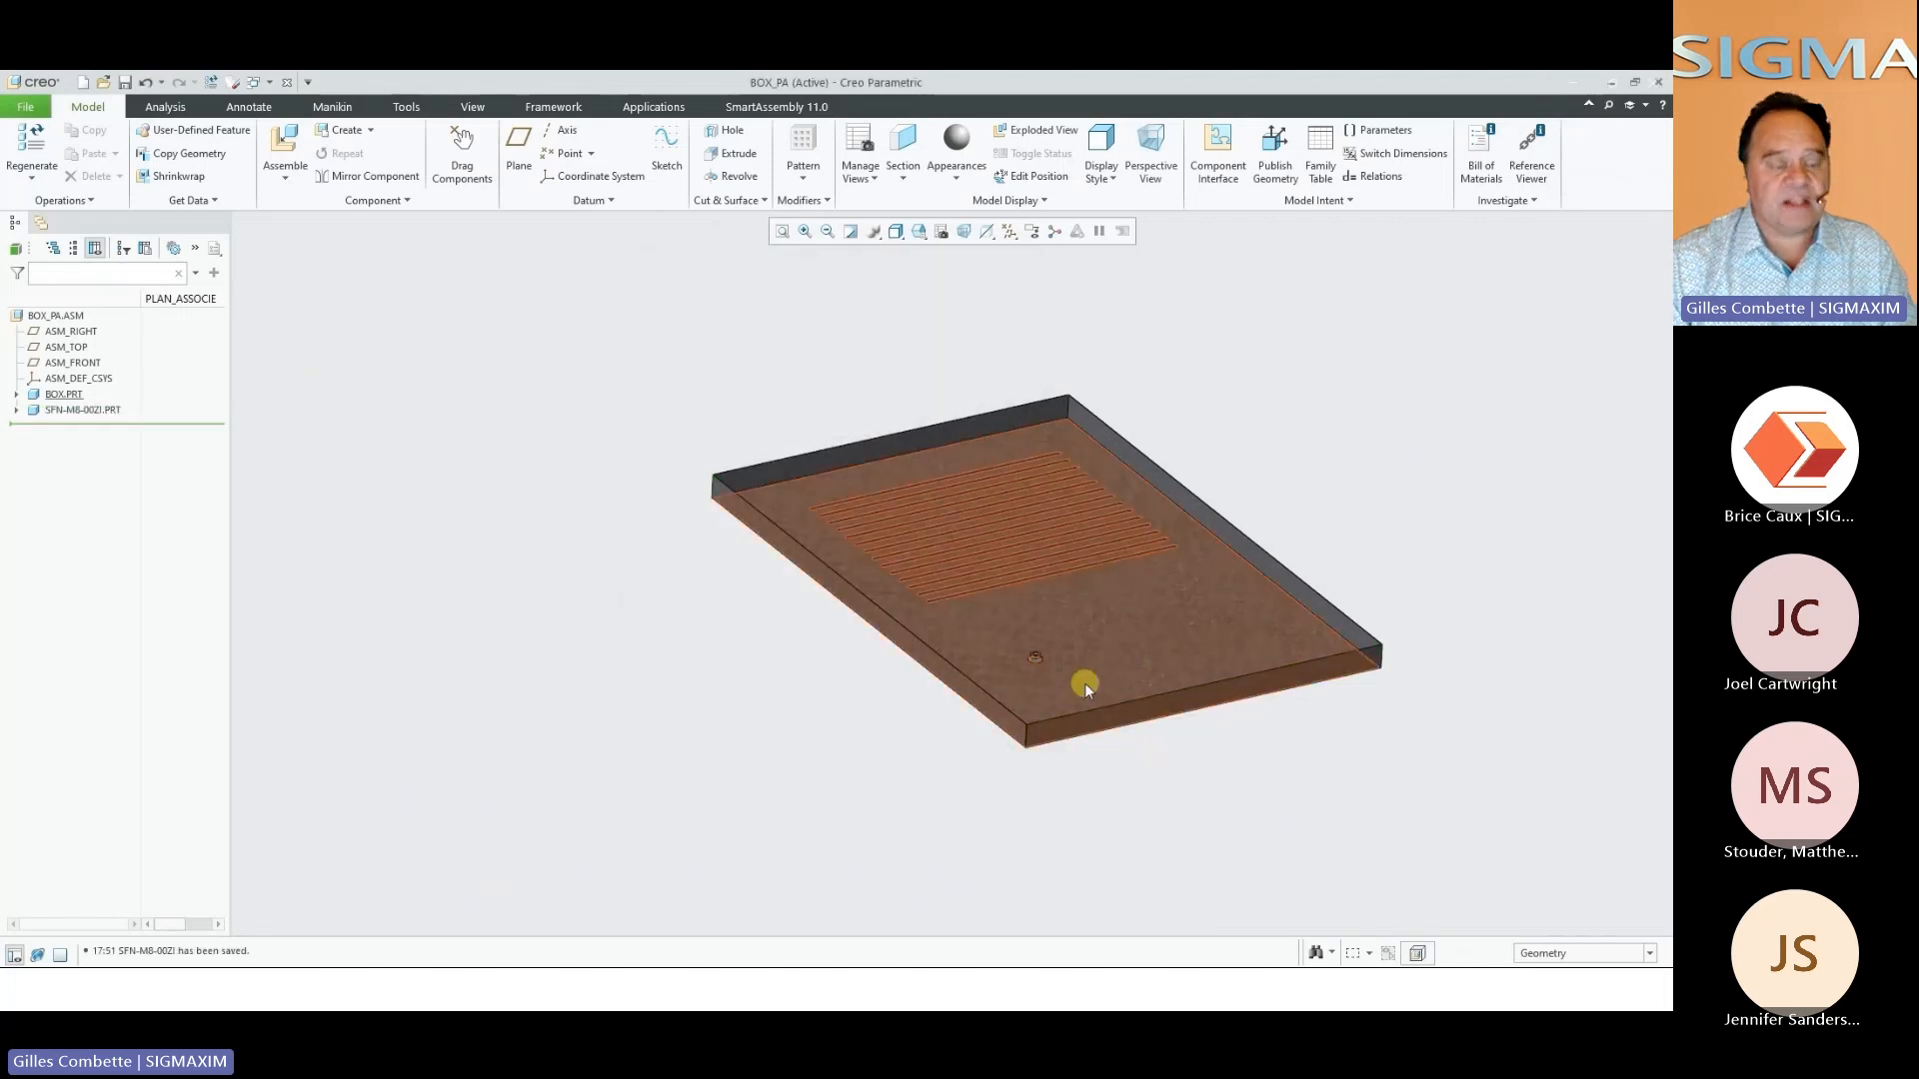
scroll(1062, 668, "up", 8)
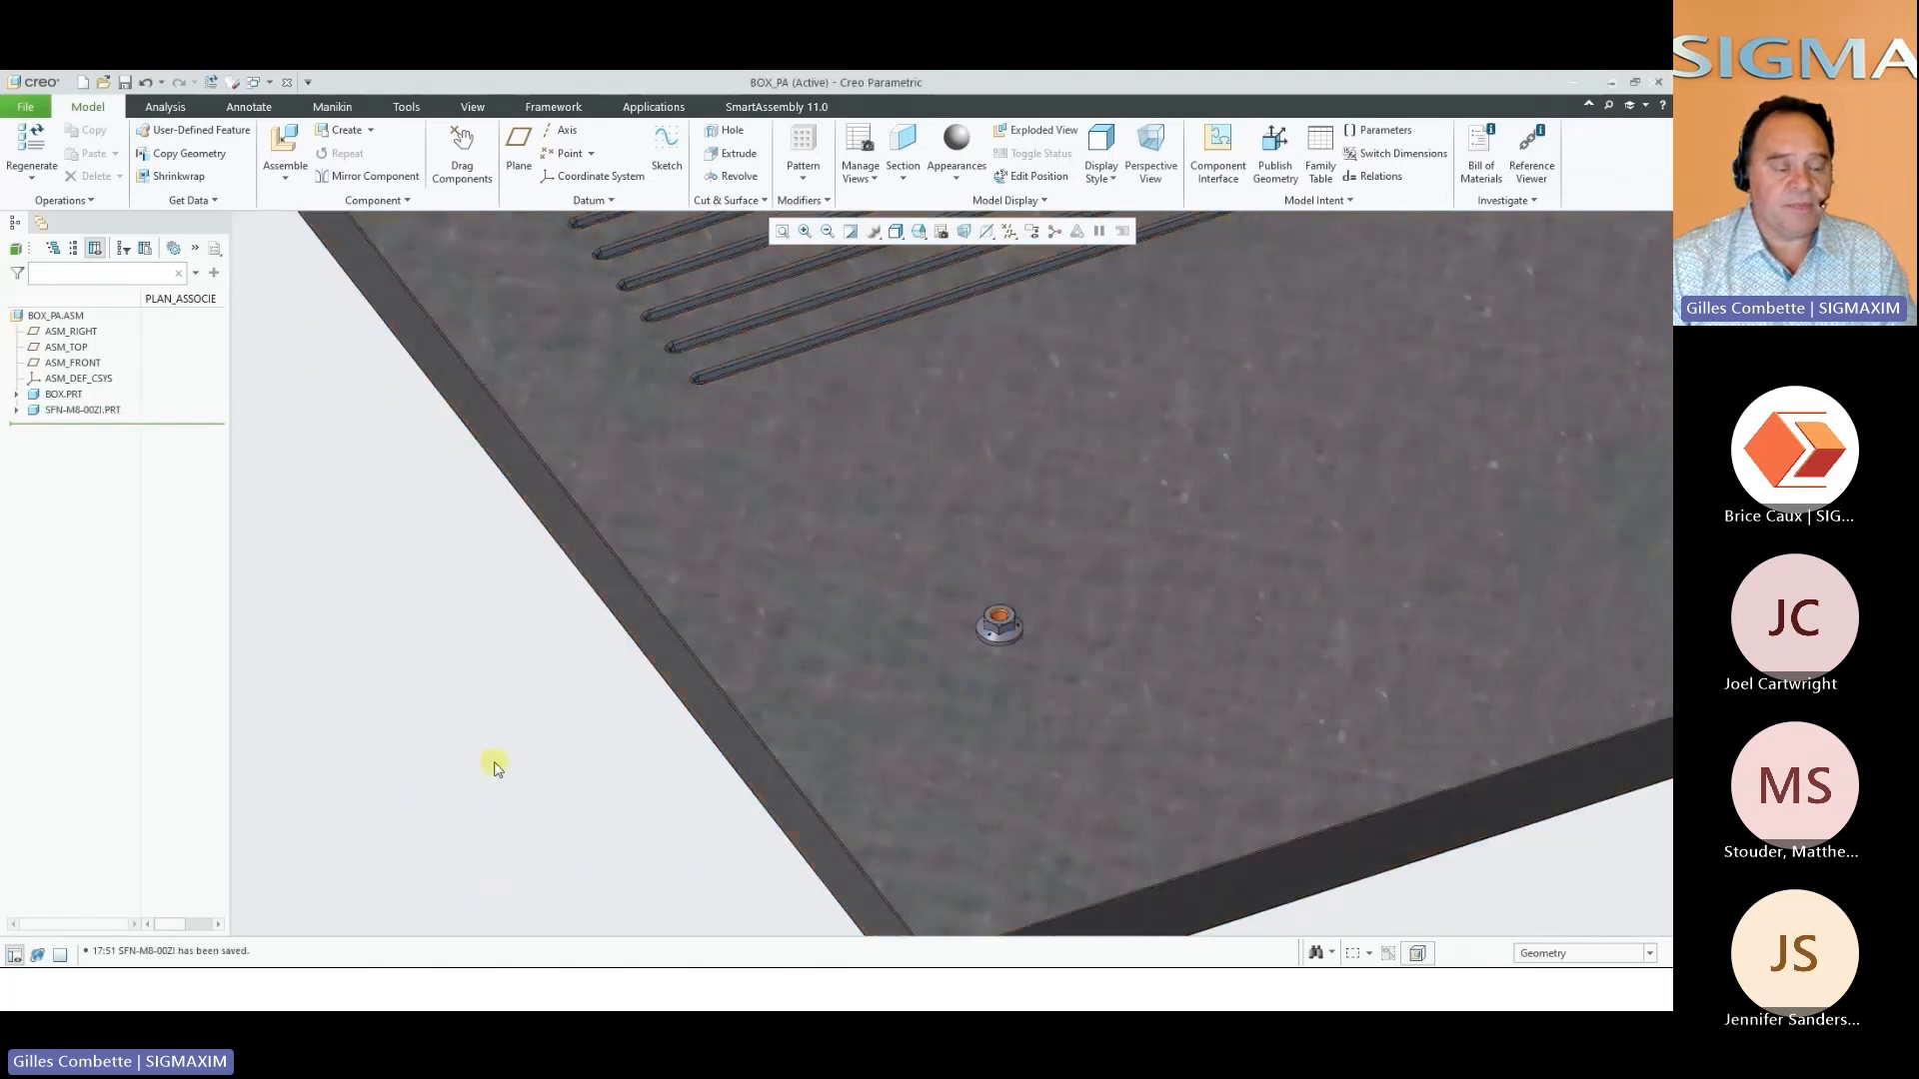
Insert a CFHA concealed-head stud, M5 x 0.8 L=25 mm, on the panel's inner face near the long wall opposite the nut
key("ctrl+d")
right_click(489, 791)
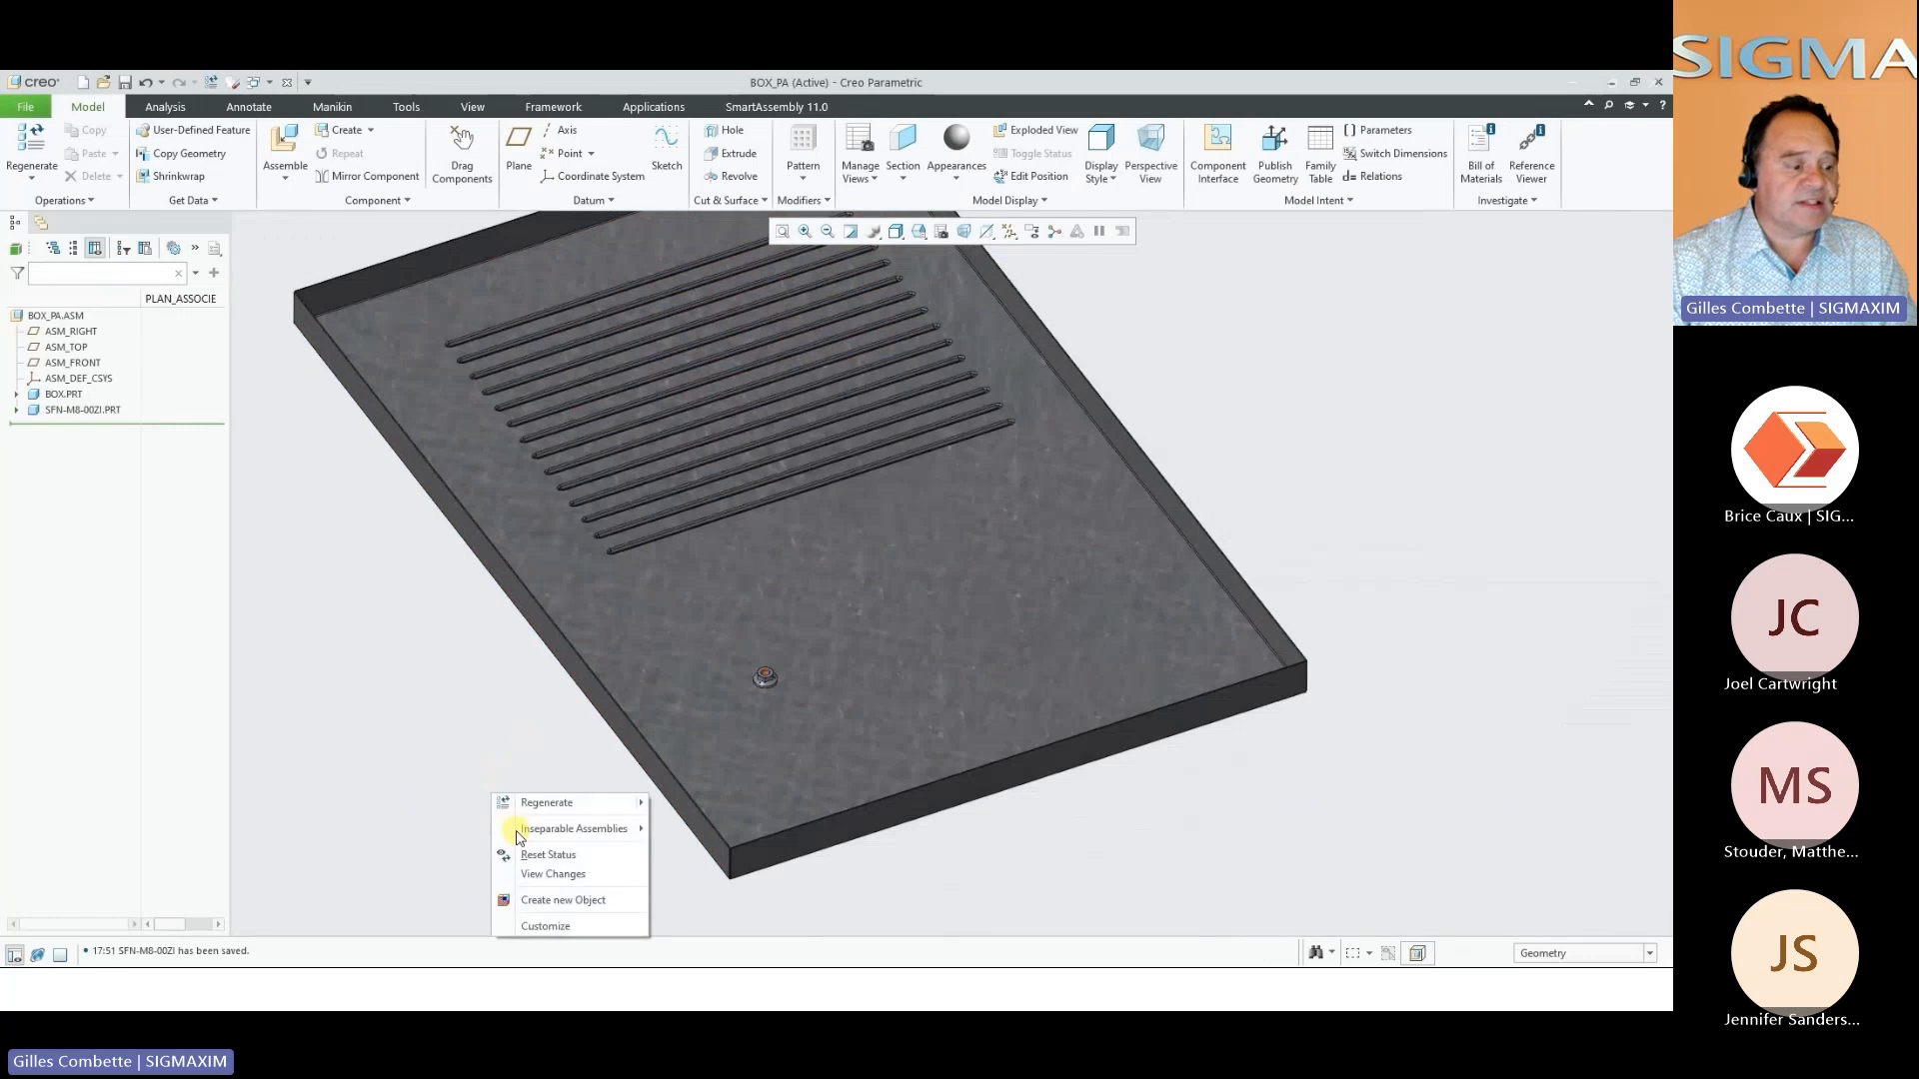
left_click(545, 900)
double_click(1002, 496)
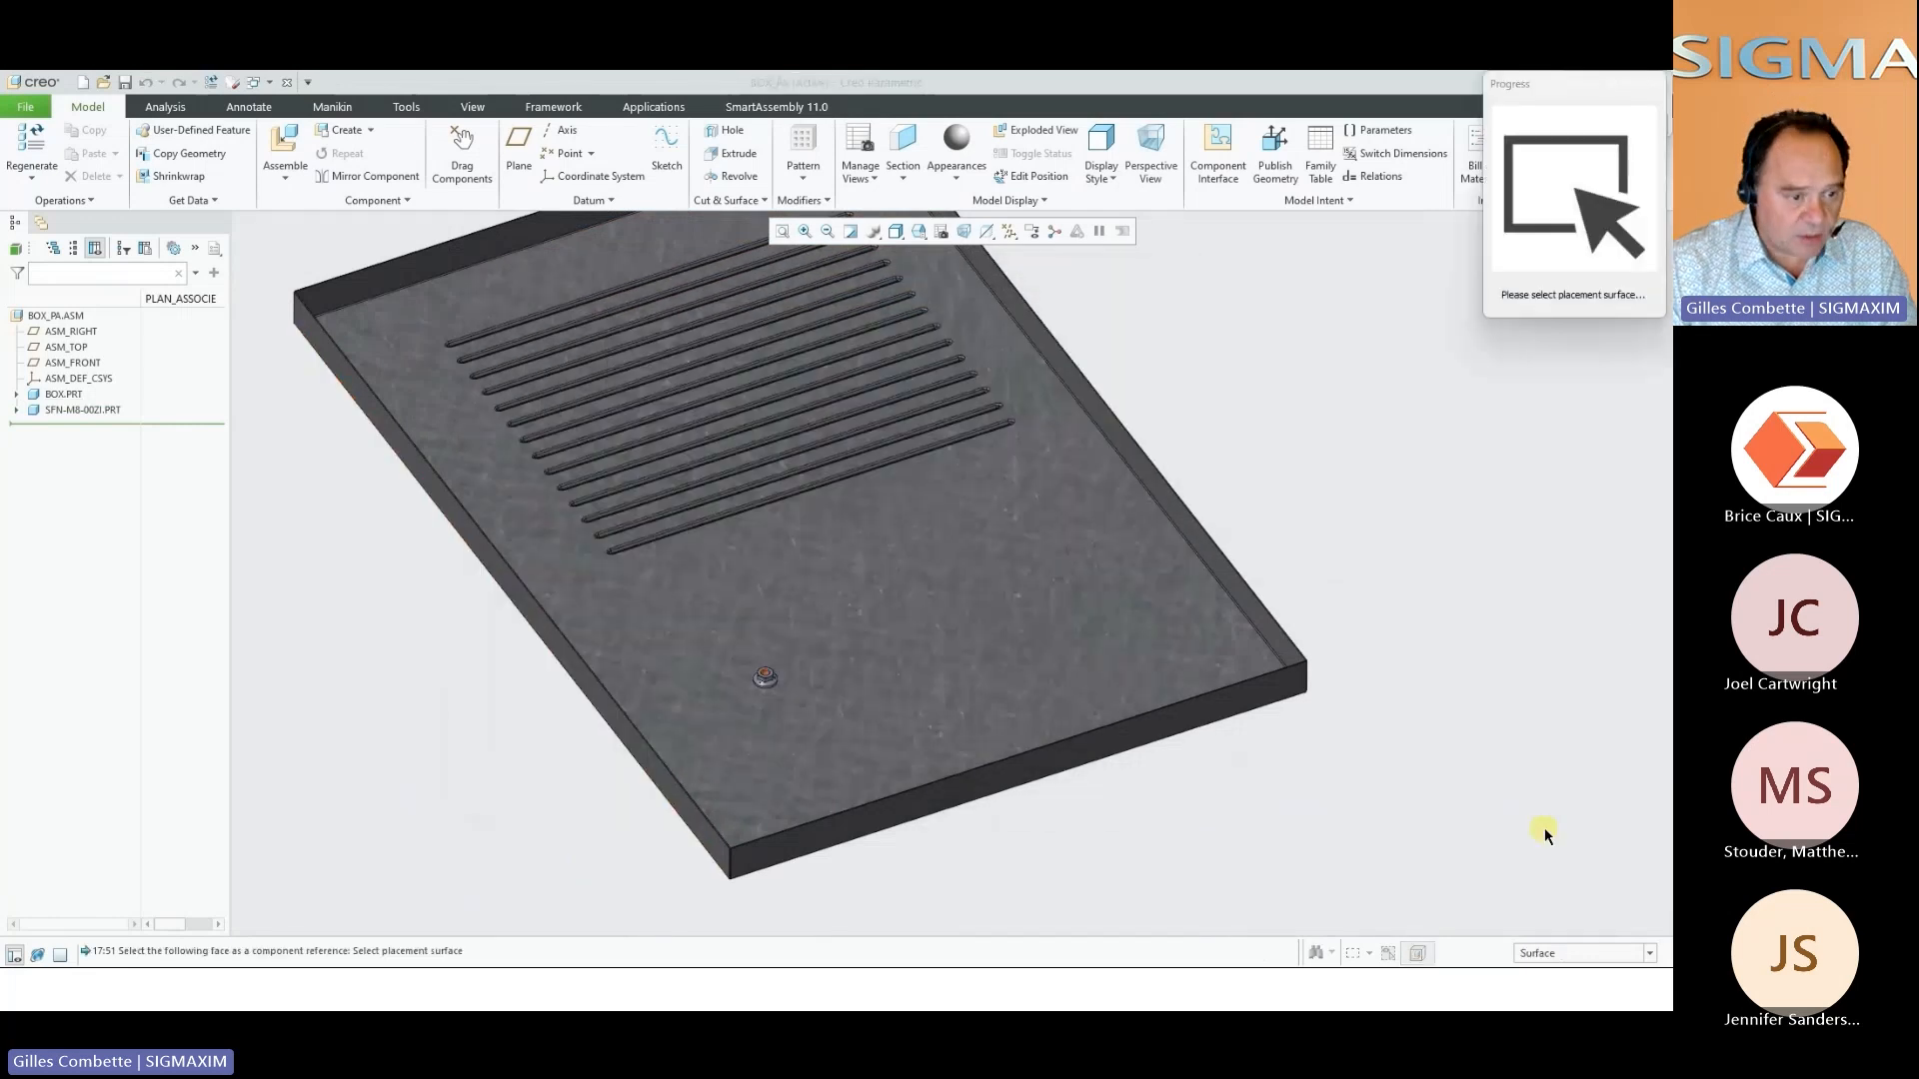
left_click(1054, 606)
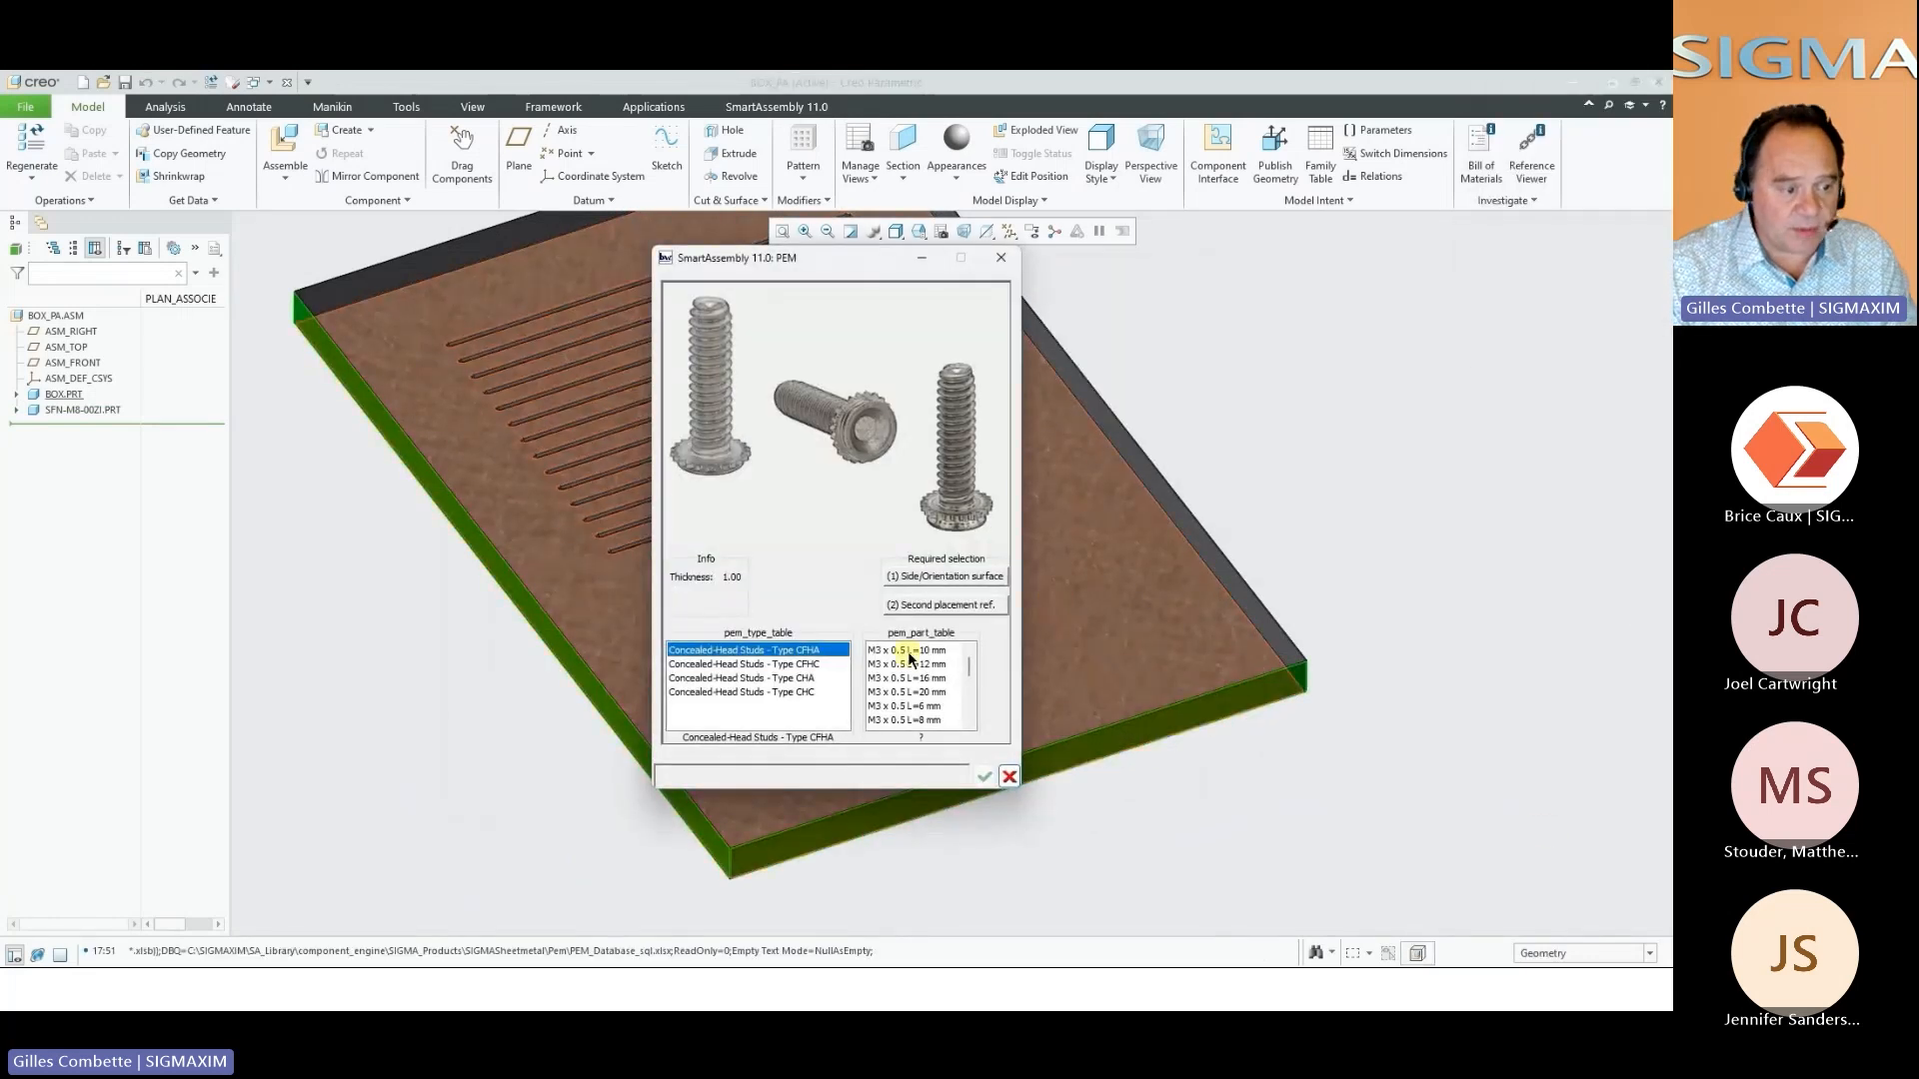
scroll(925, 685, "down", 4)
left_click(928, 720)
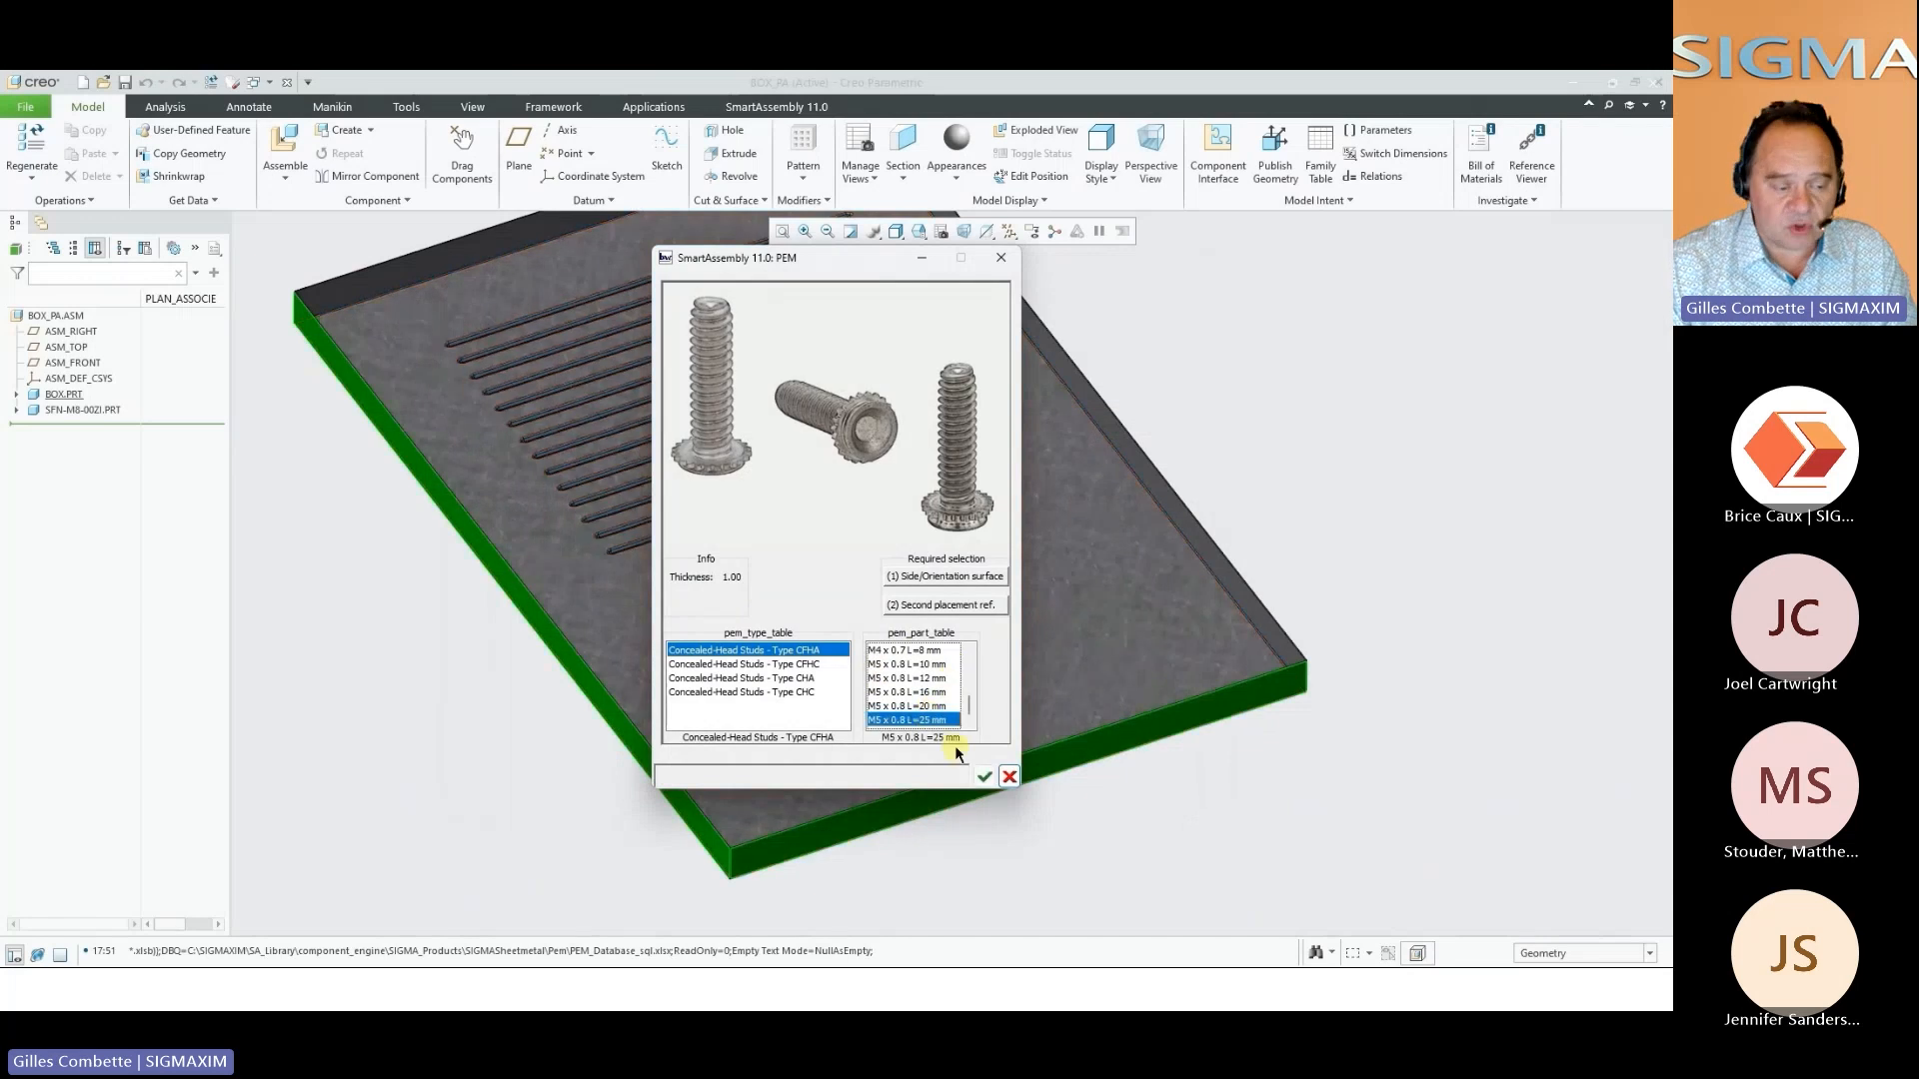
left_click(979, 776)
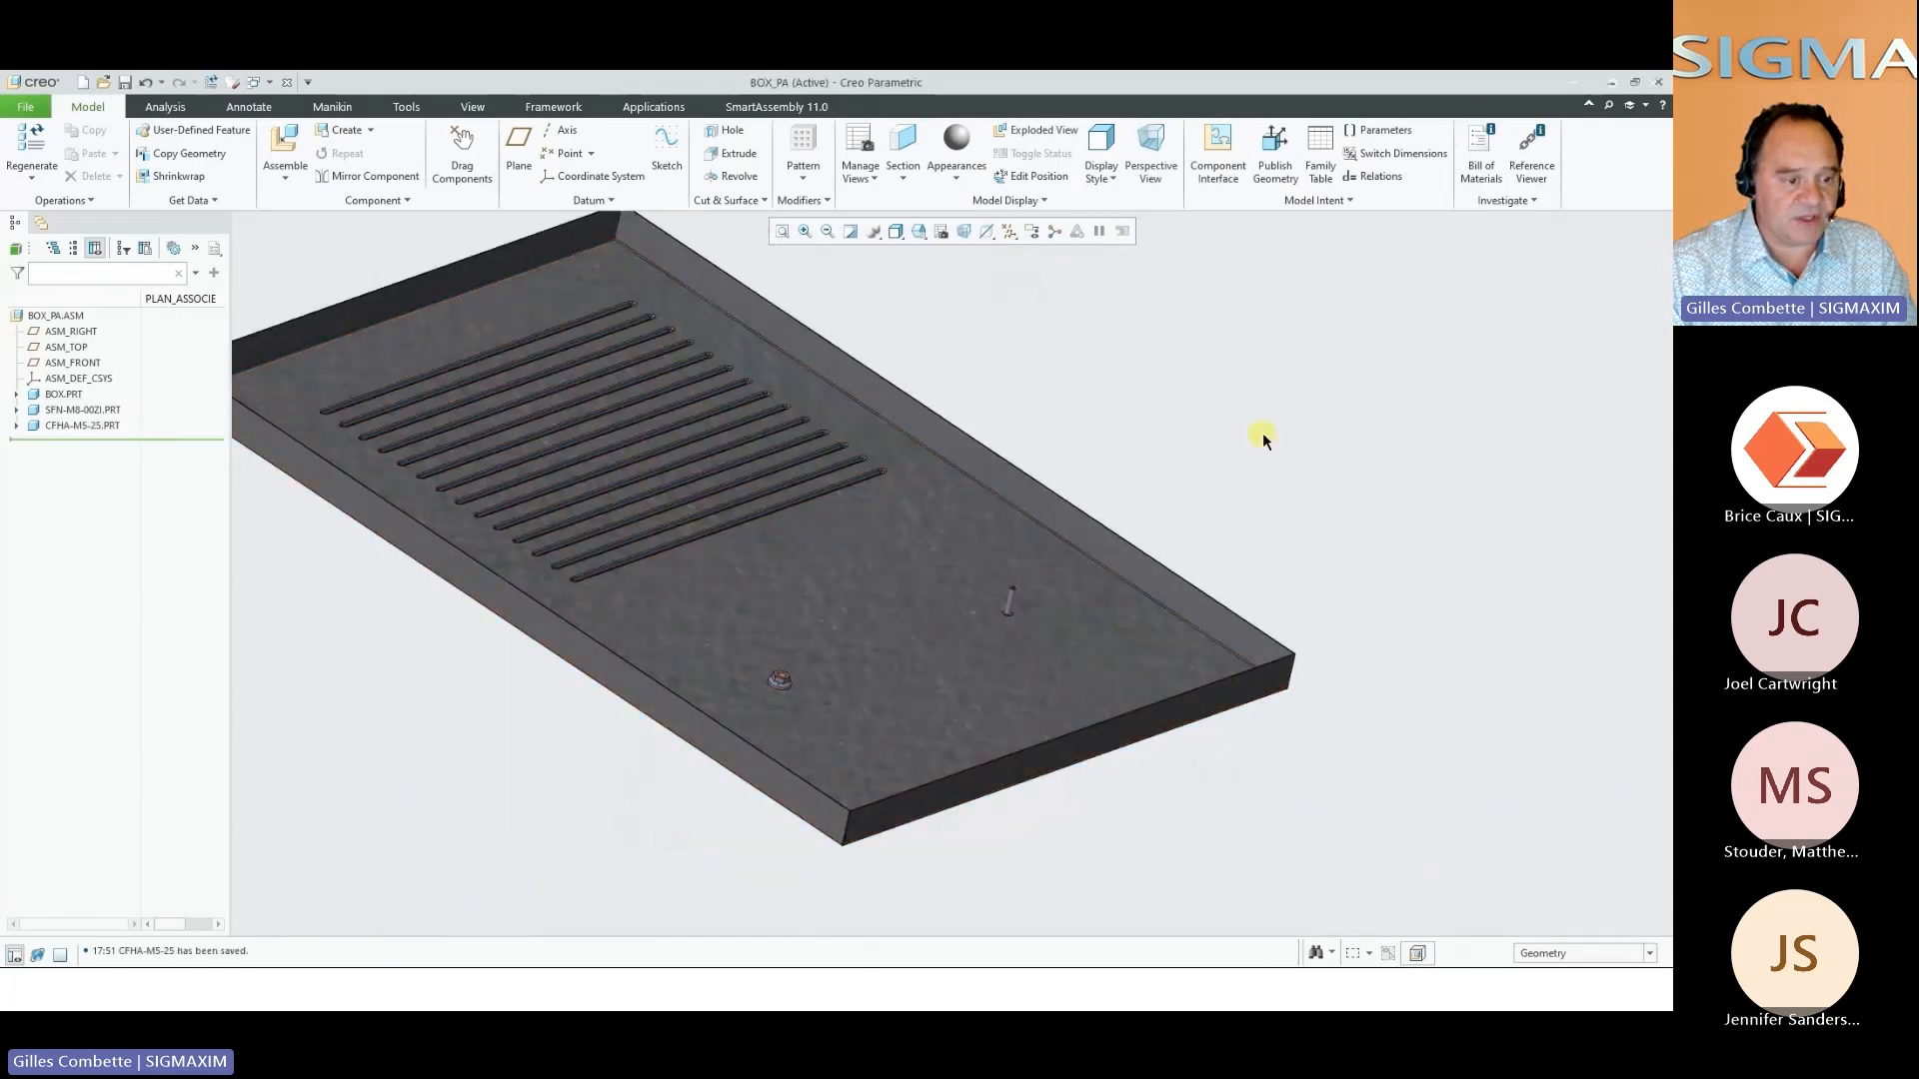
Insert a TDS standard tie-mount, Pr.60 - H 4.57 mm, between the nut and stud, about 324 and 272 from the side walls
right_click(1269, 465)
left_click(1311, 573)
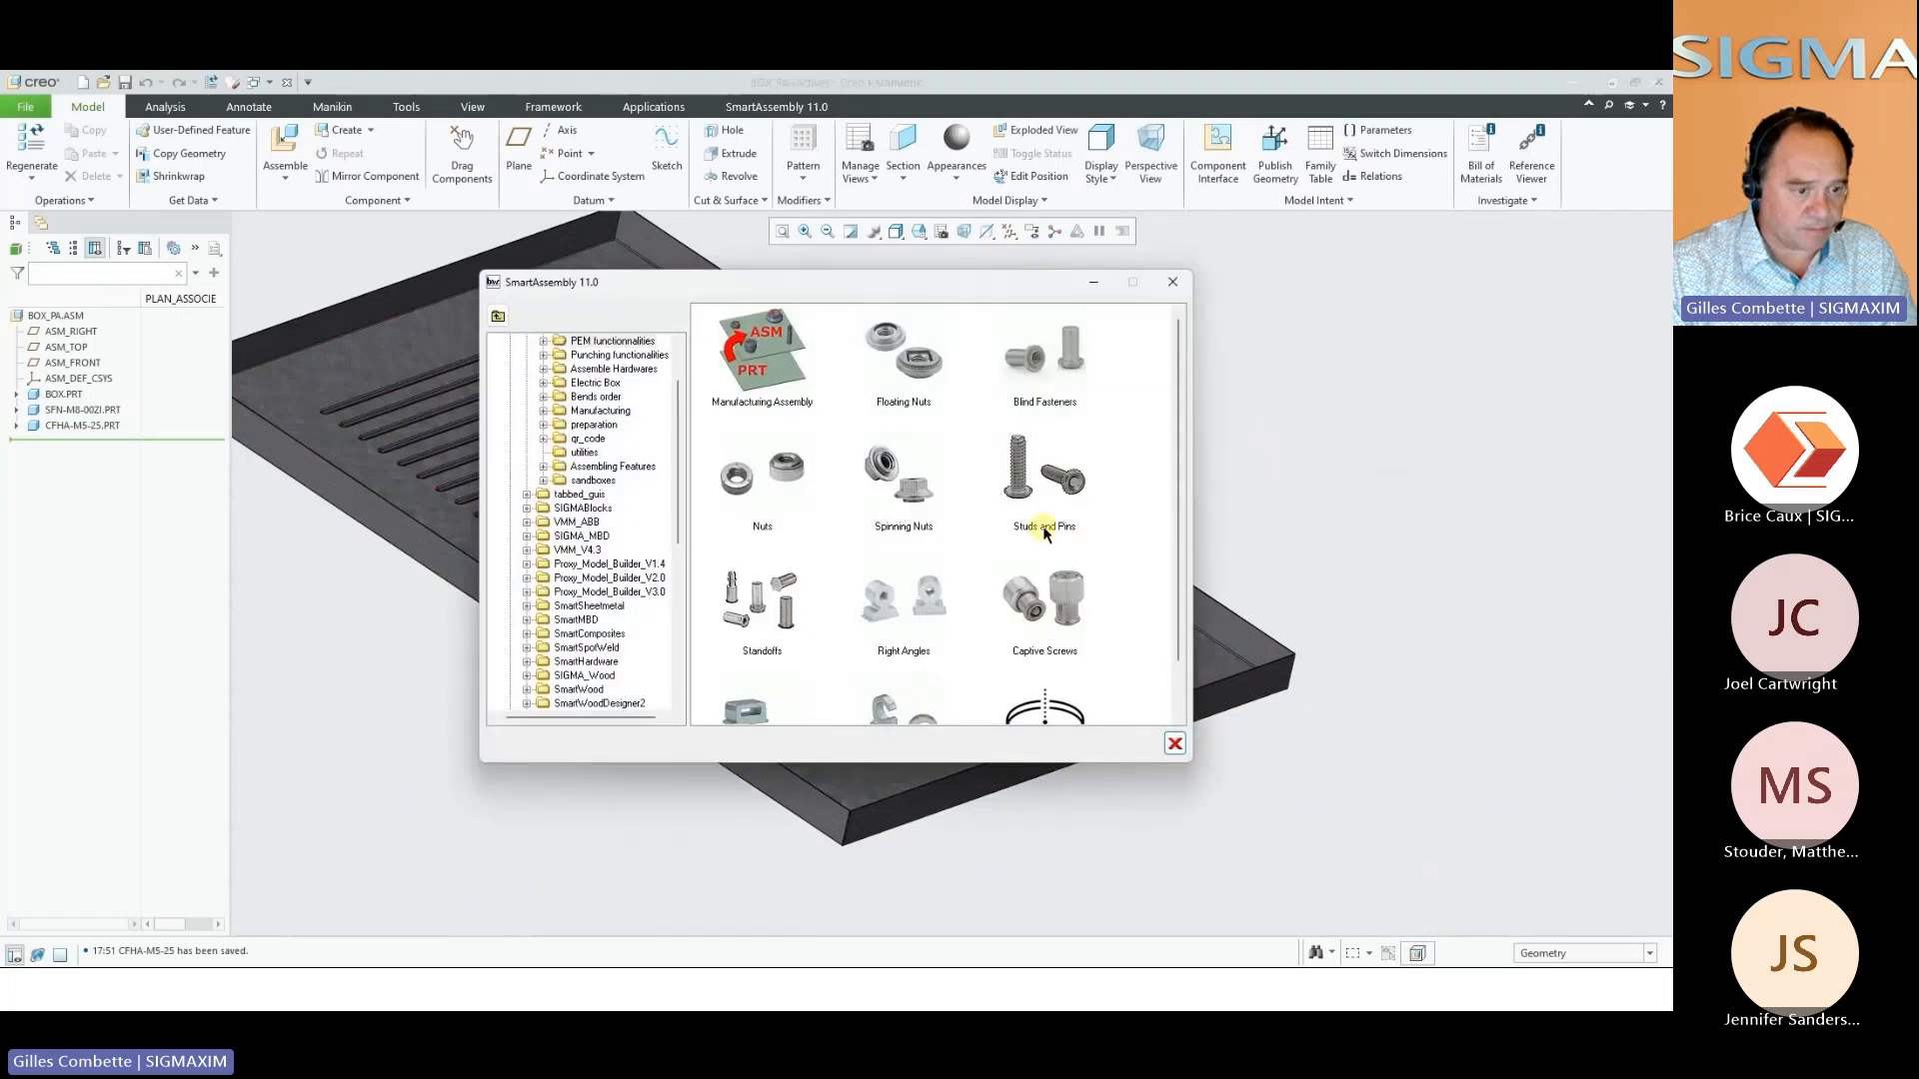
scroll(1040, 538, "down", 1)
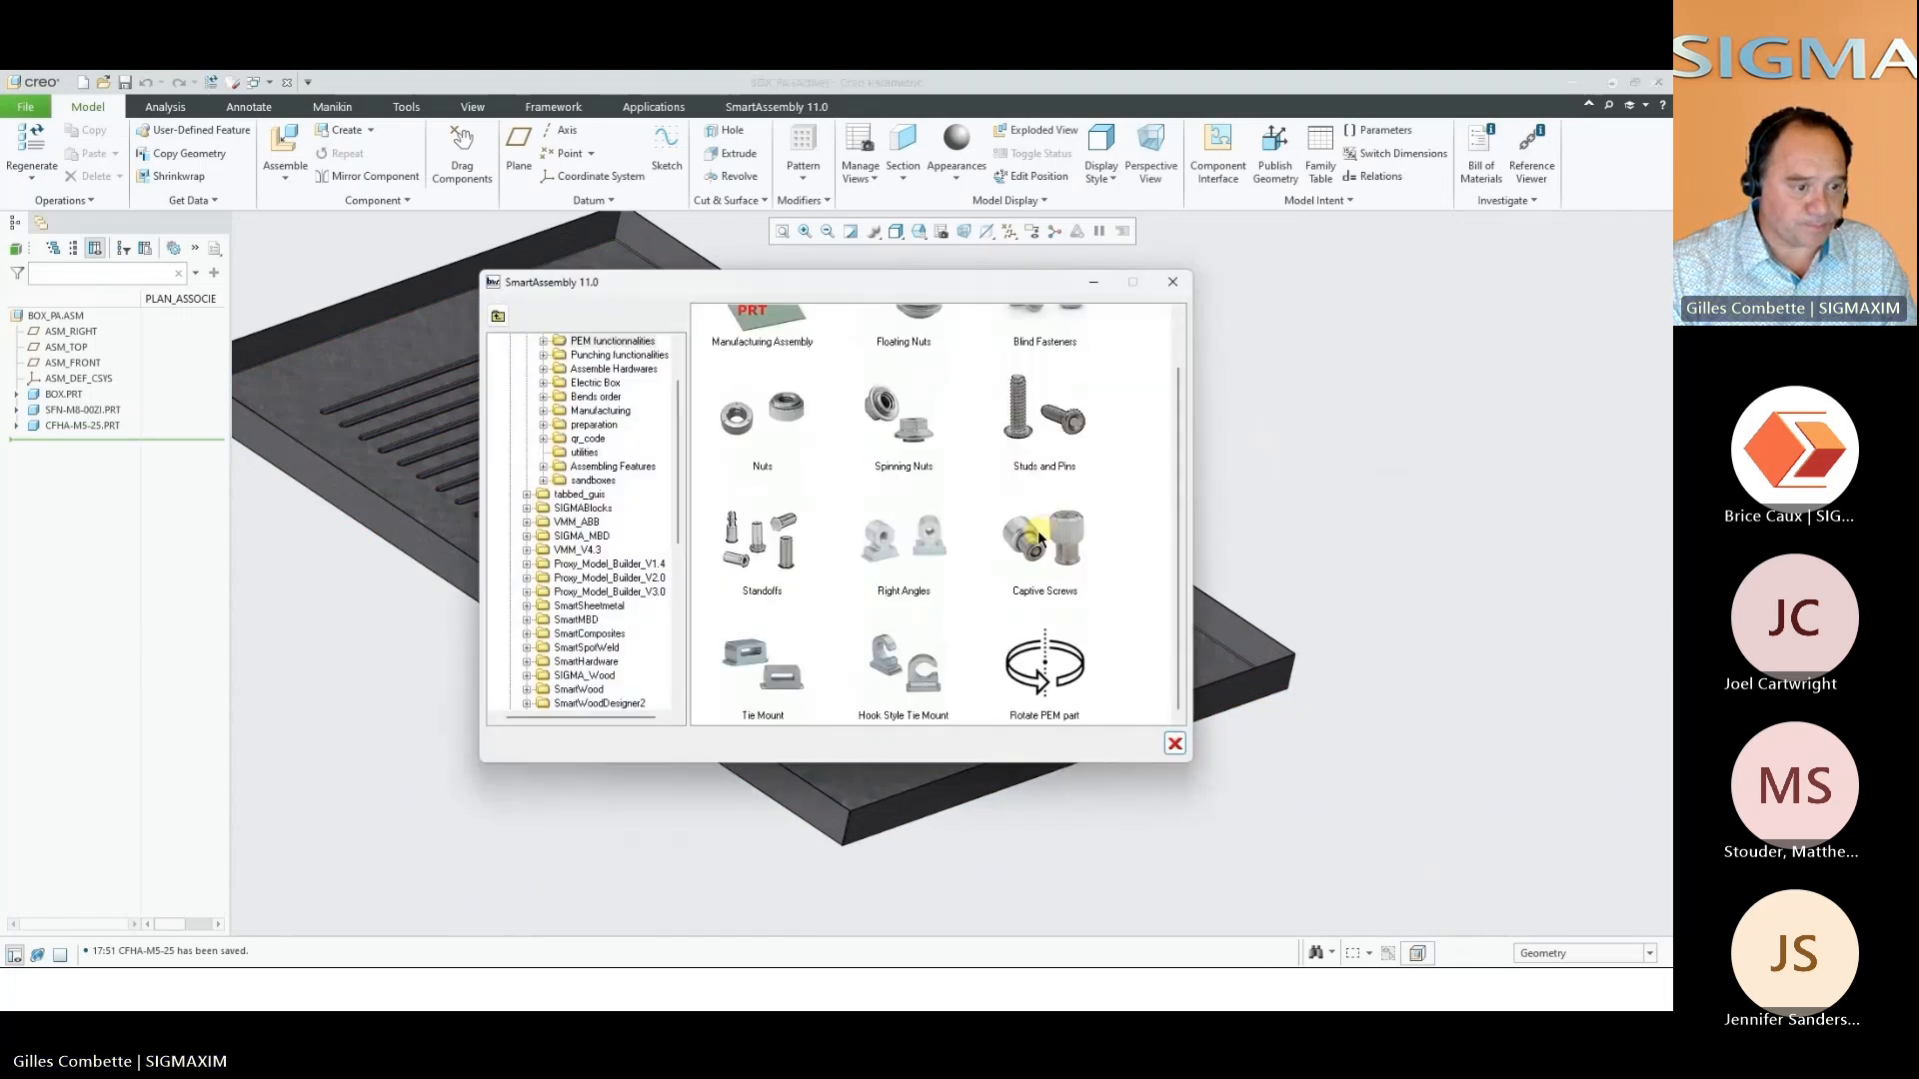
left_click(792, 672)
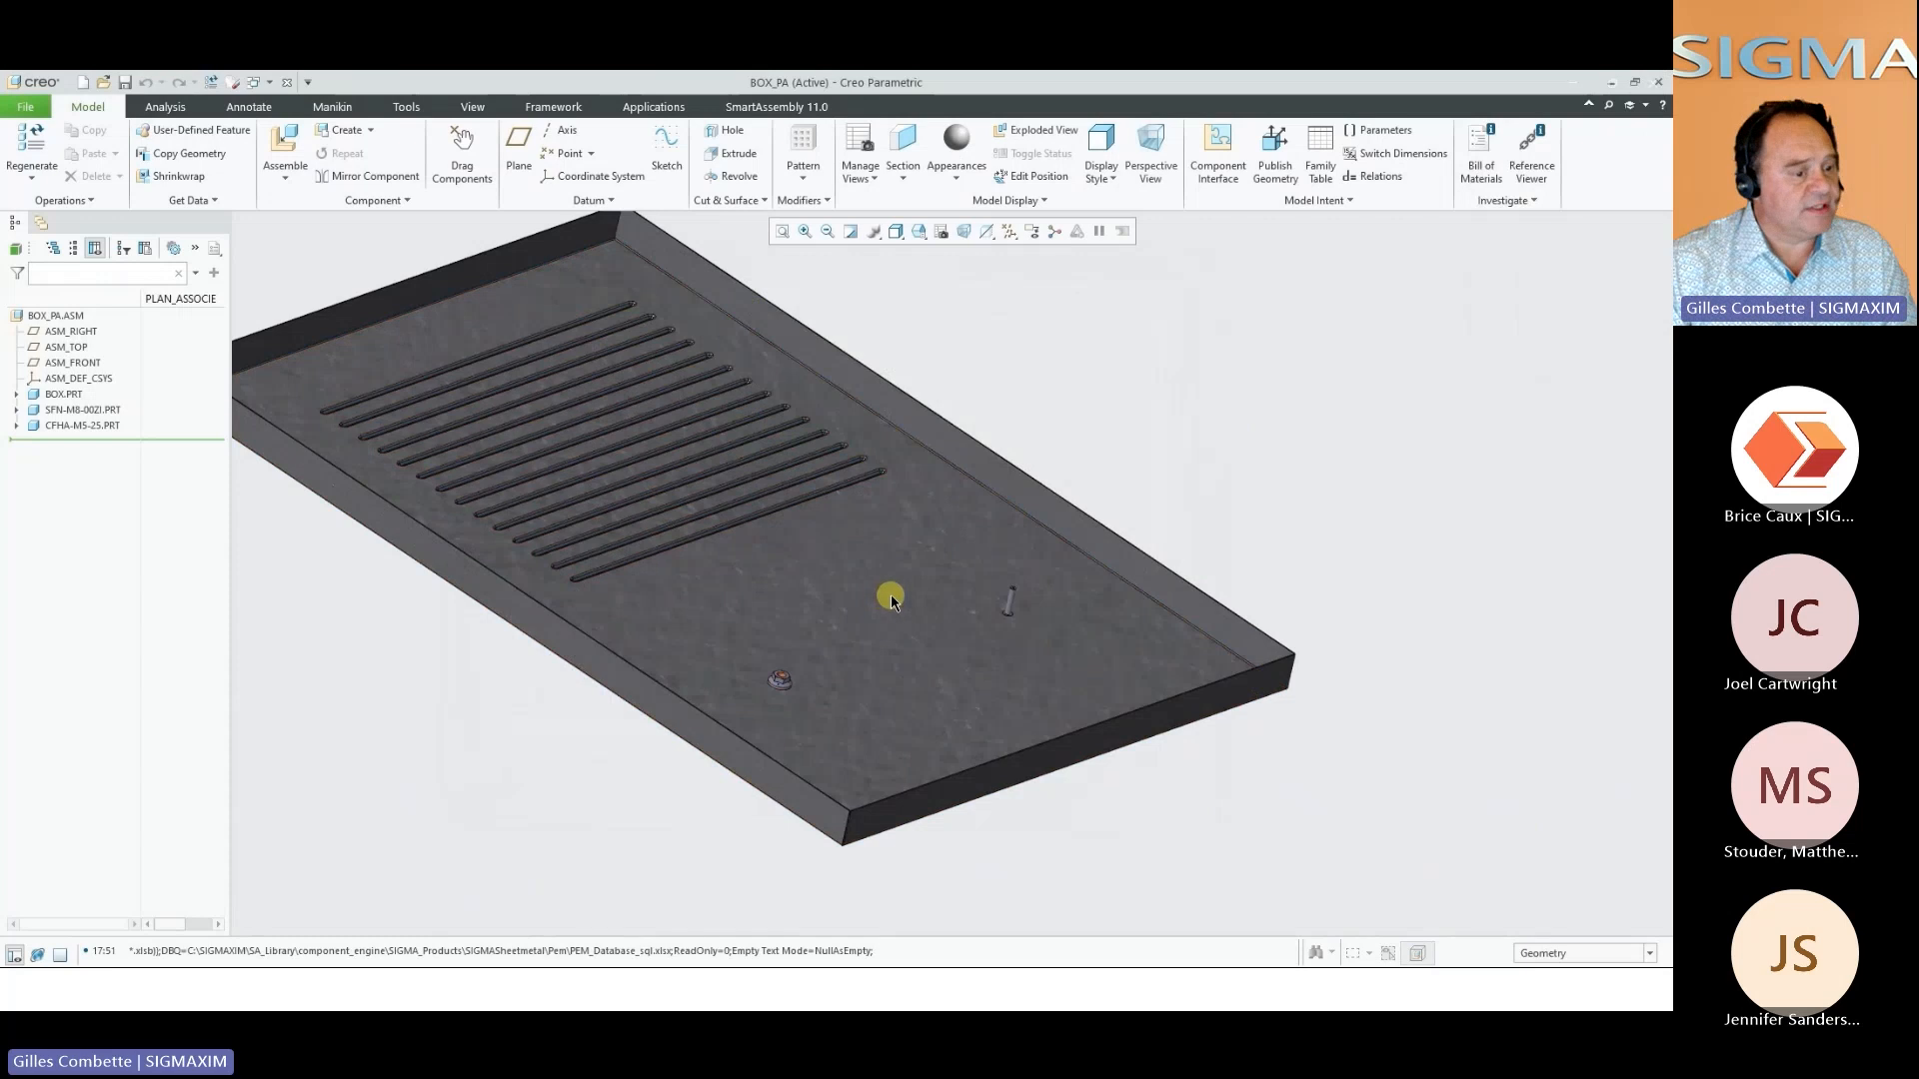
left_click(888, 600)
left_click(892, 664)
left_click(812, 664)
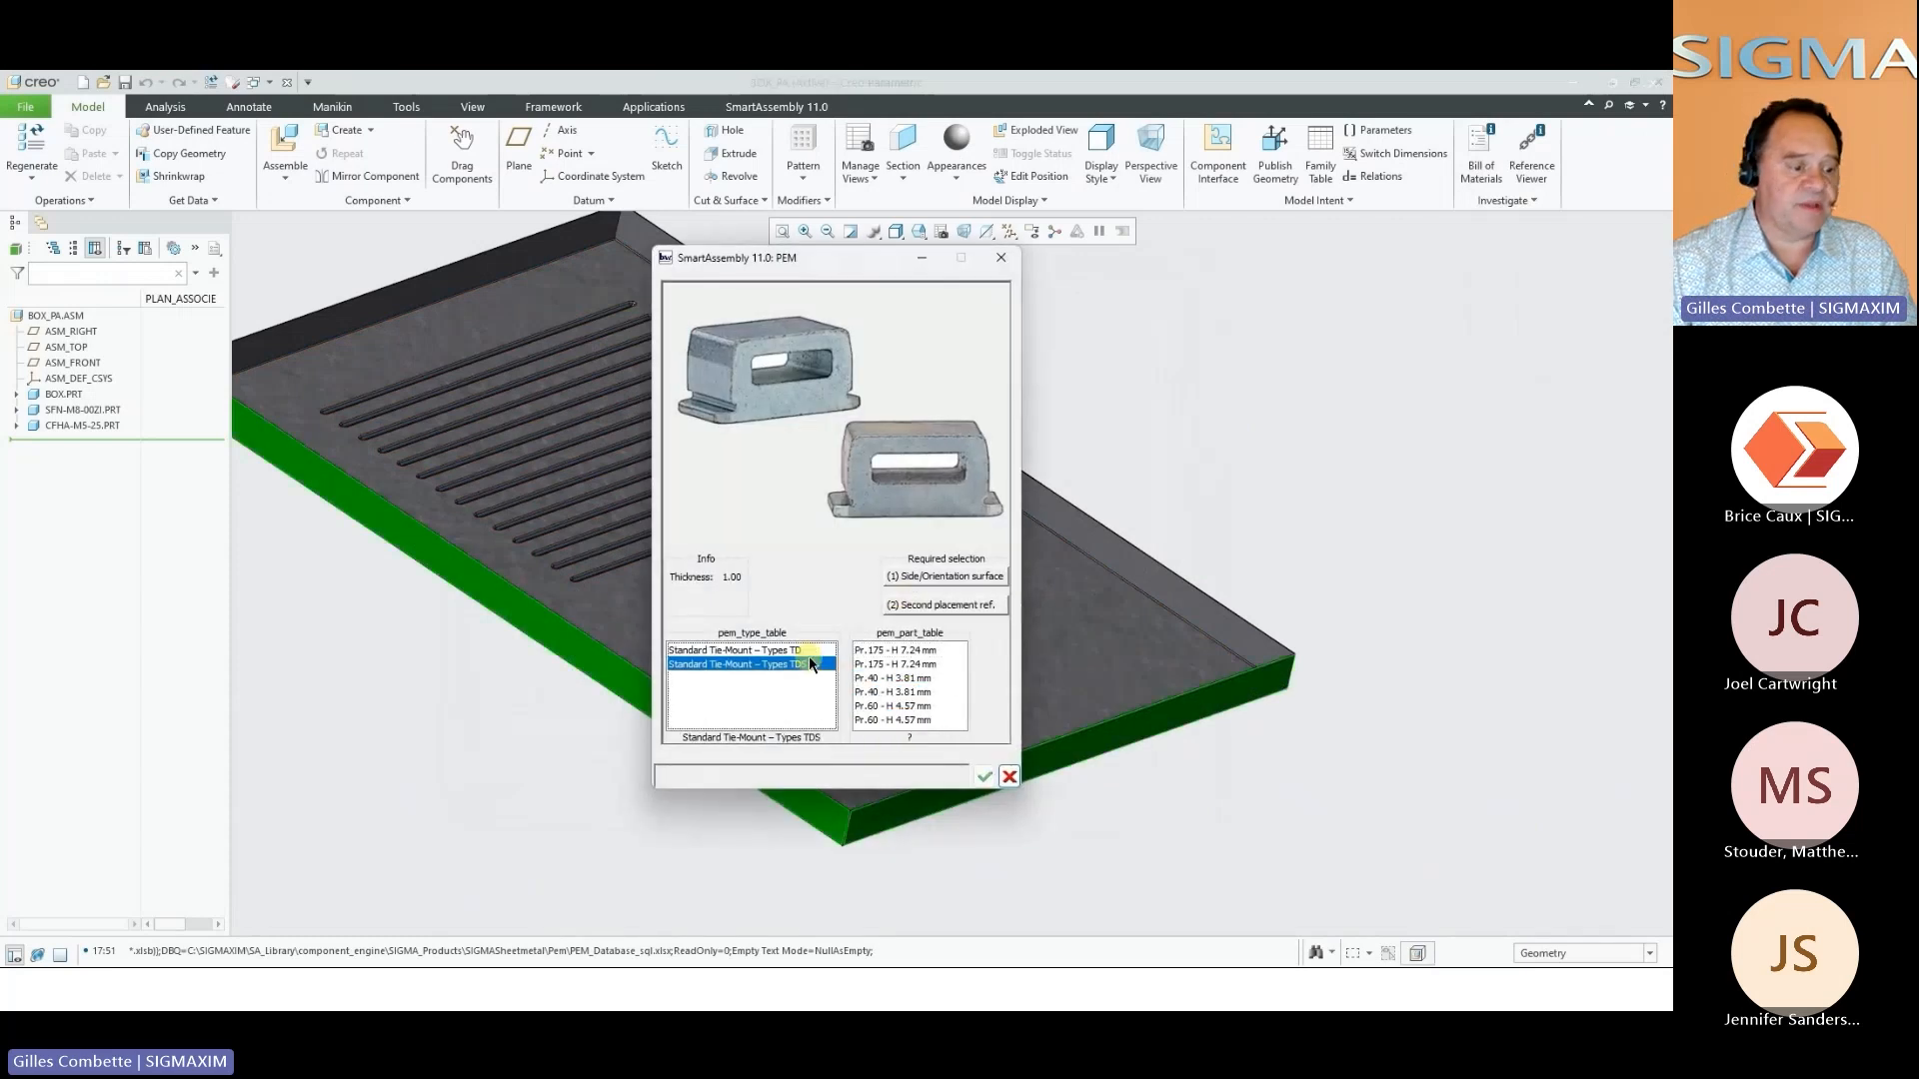
left_click(893, 706)
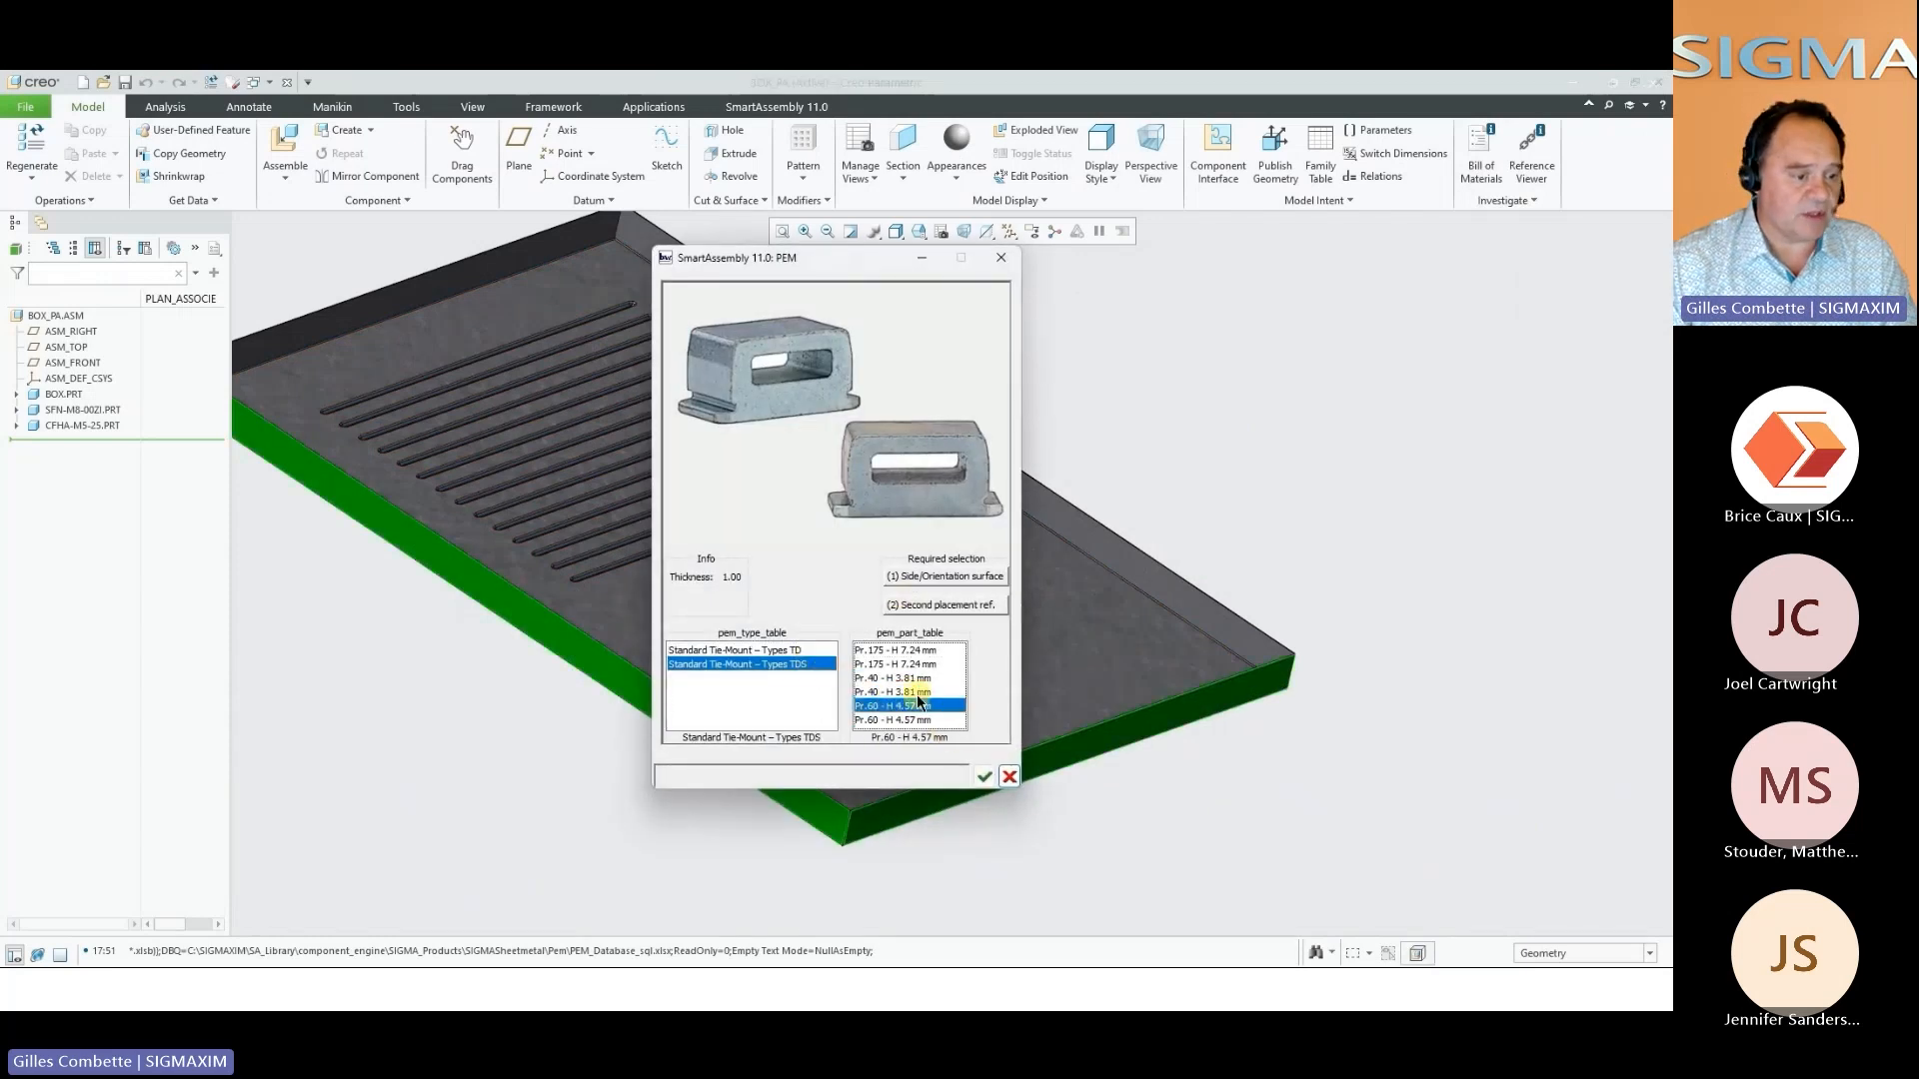
left_click(984, 777)
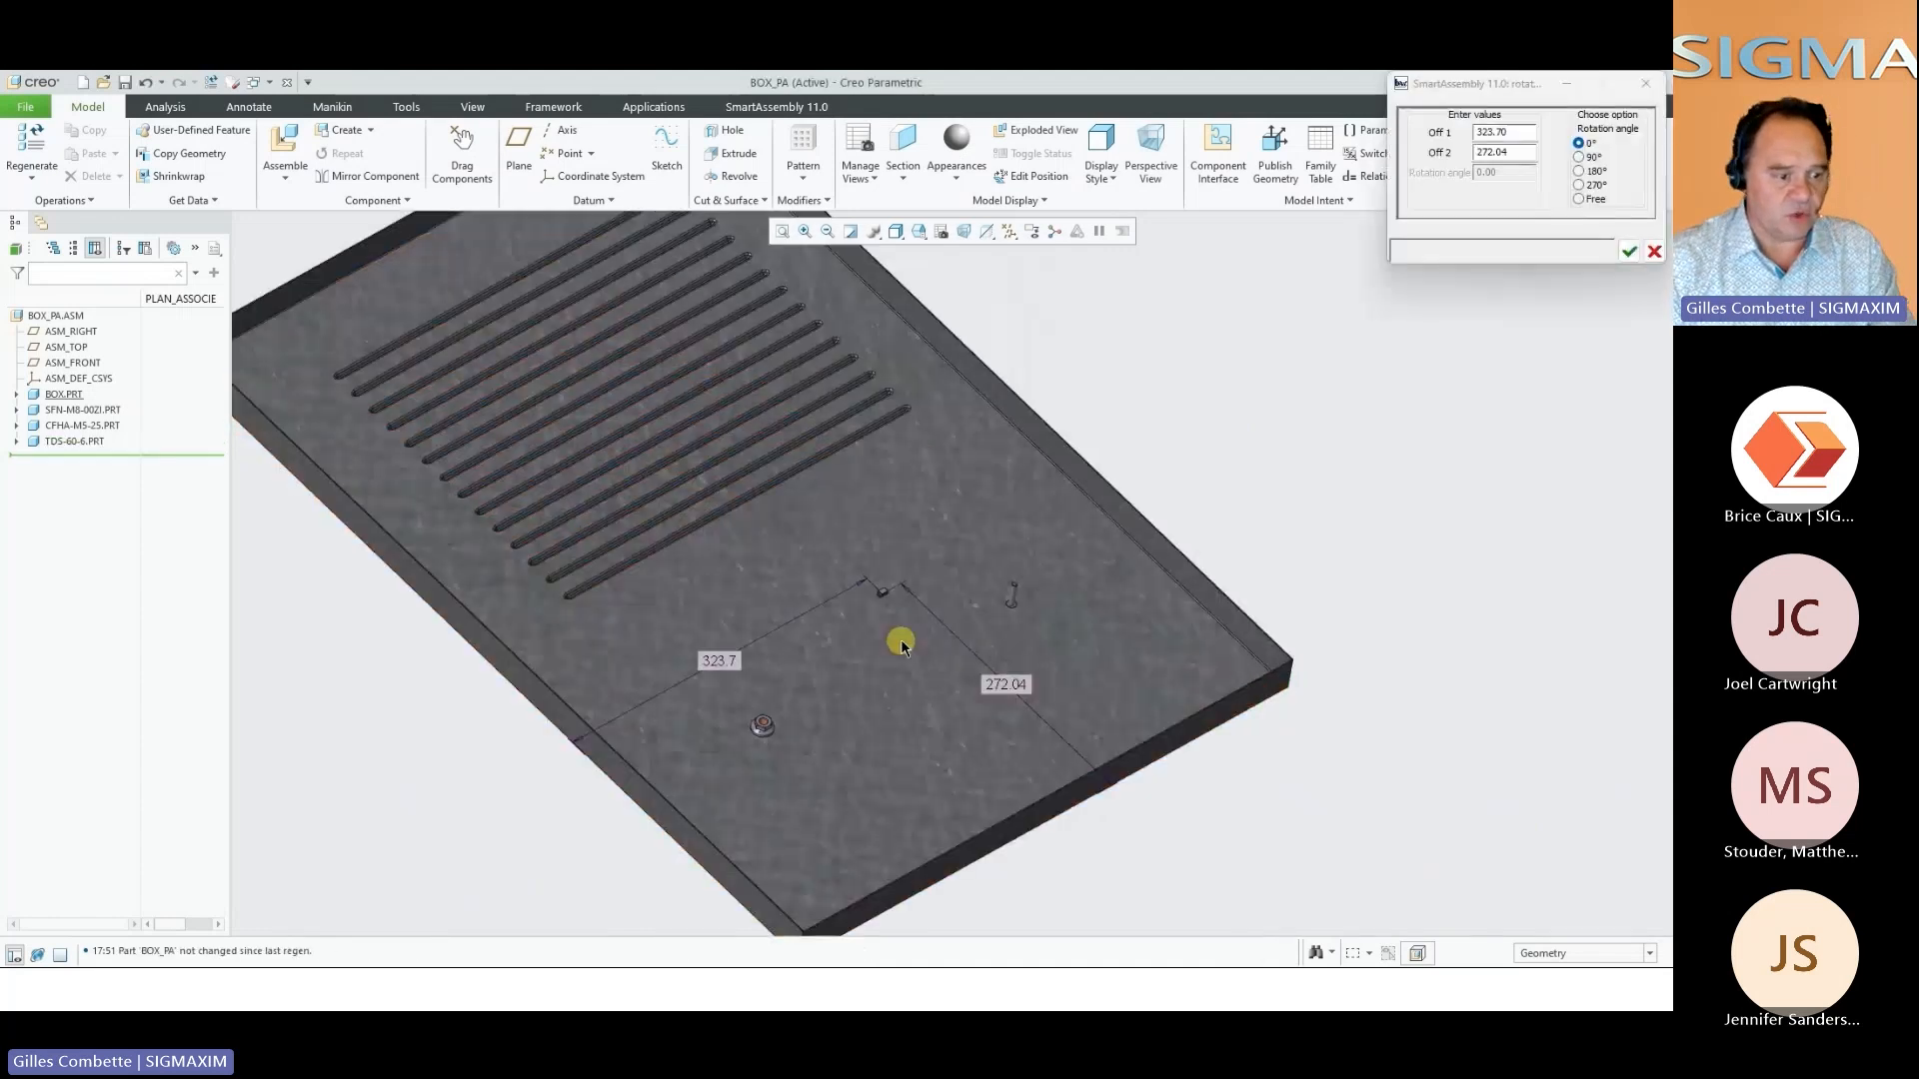
Set the tie-mount's rotation angle to 90° and accept its placement
scroll(901, 645, "down", 5)
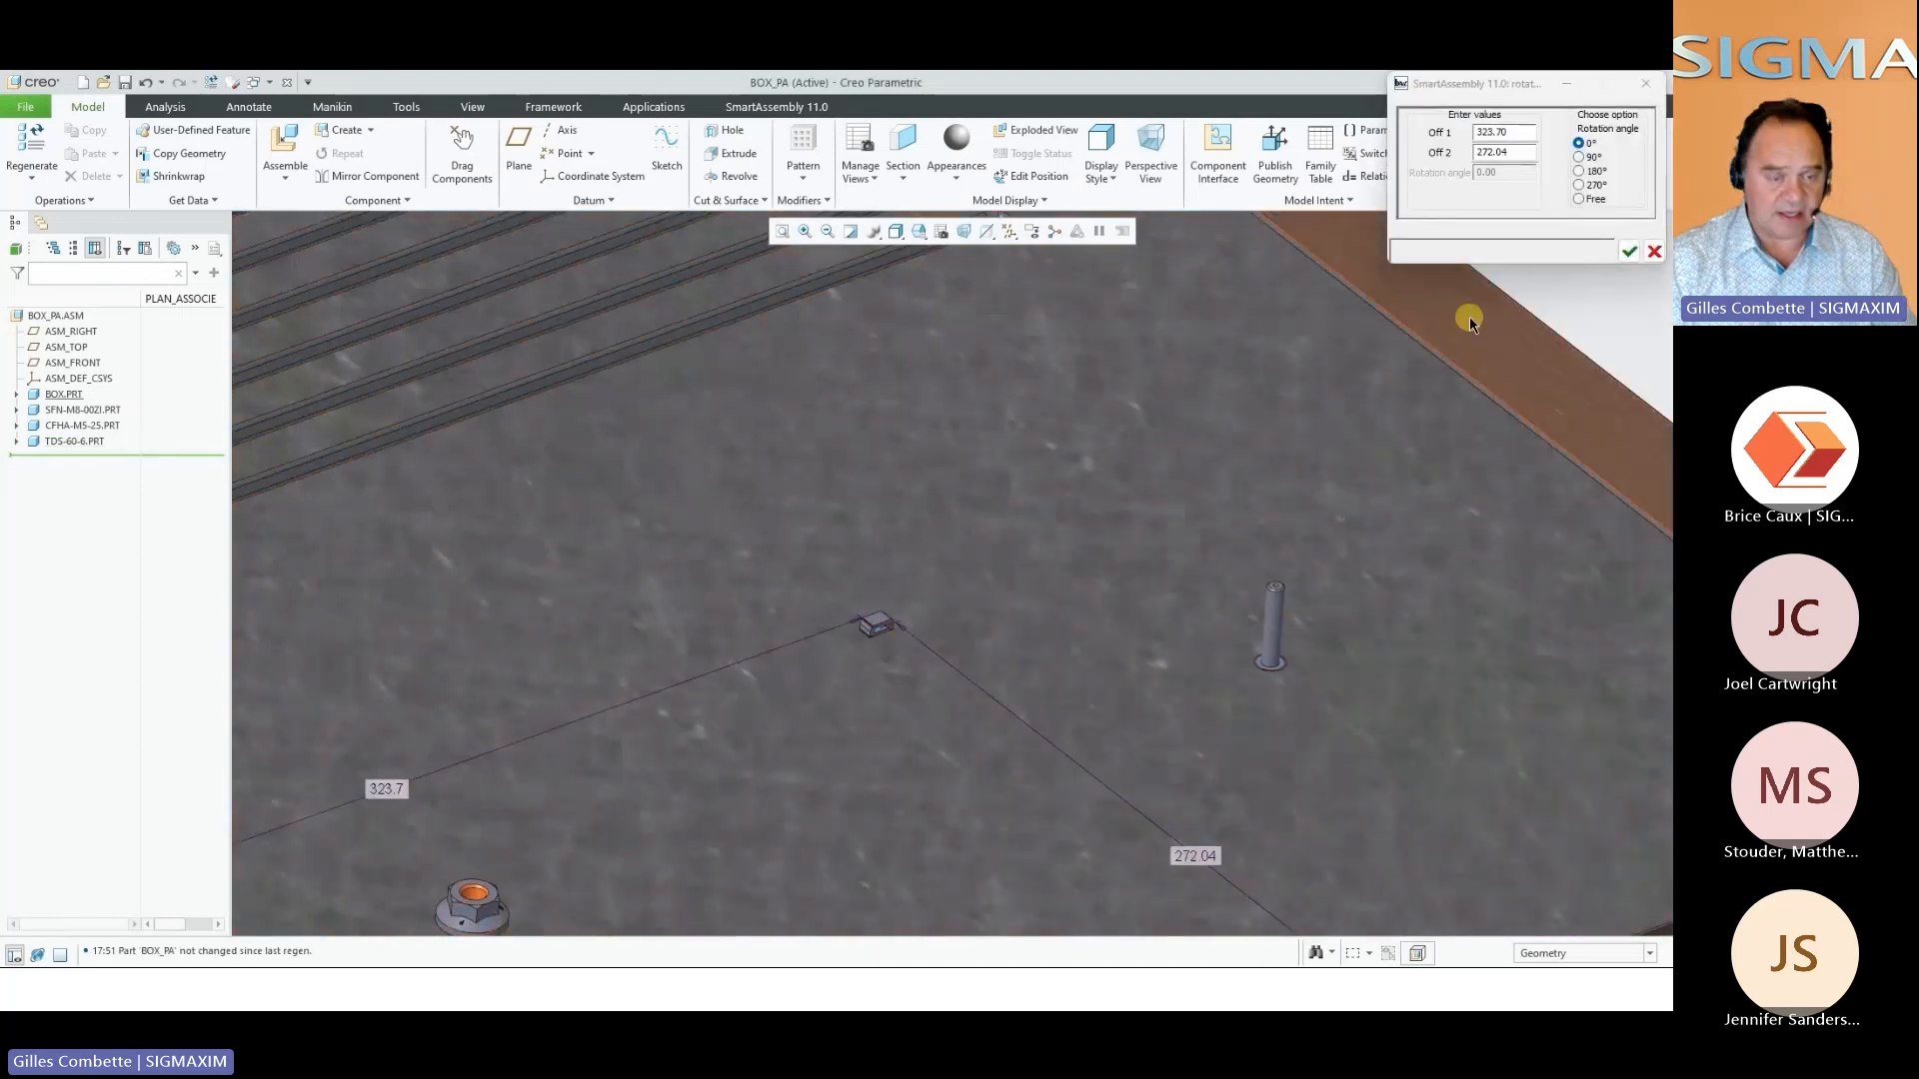
left_click(1580, 157)
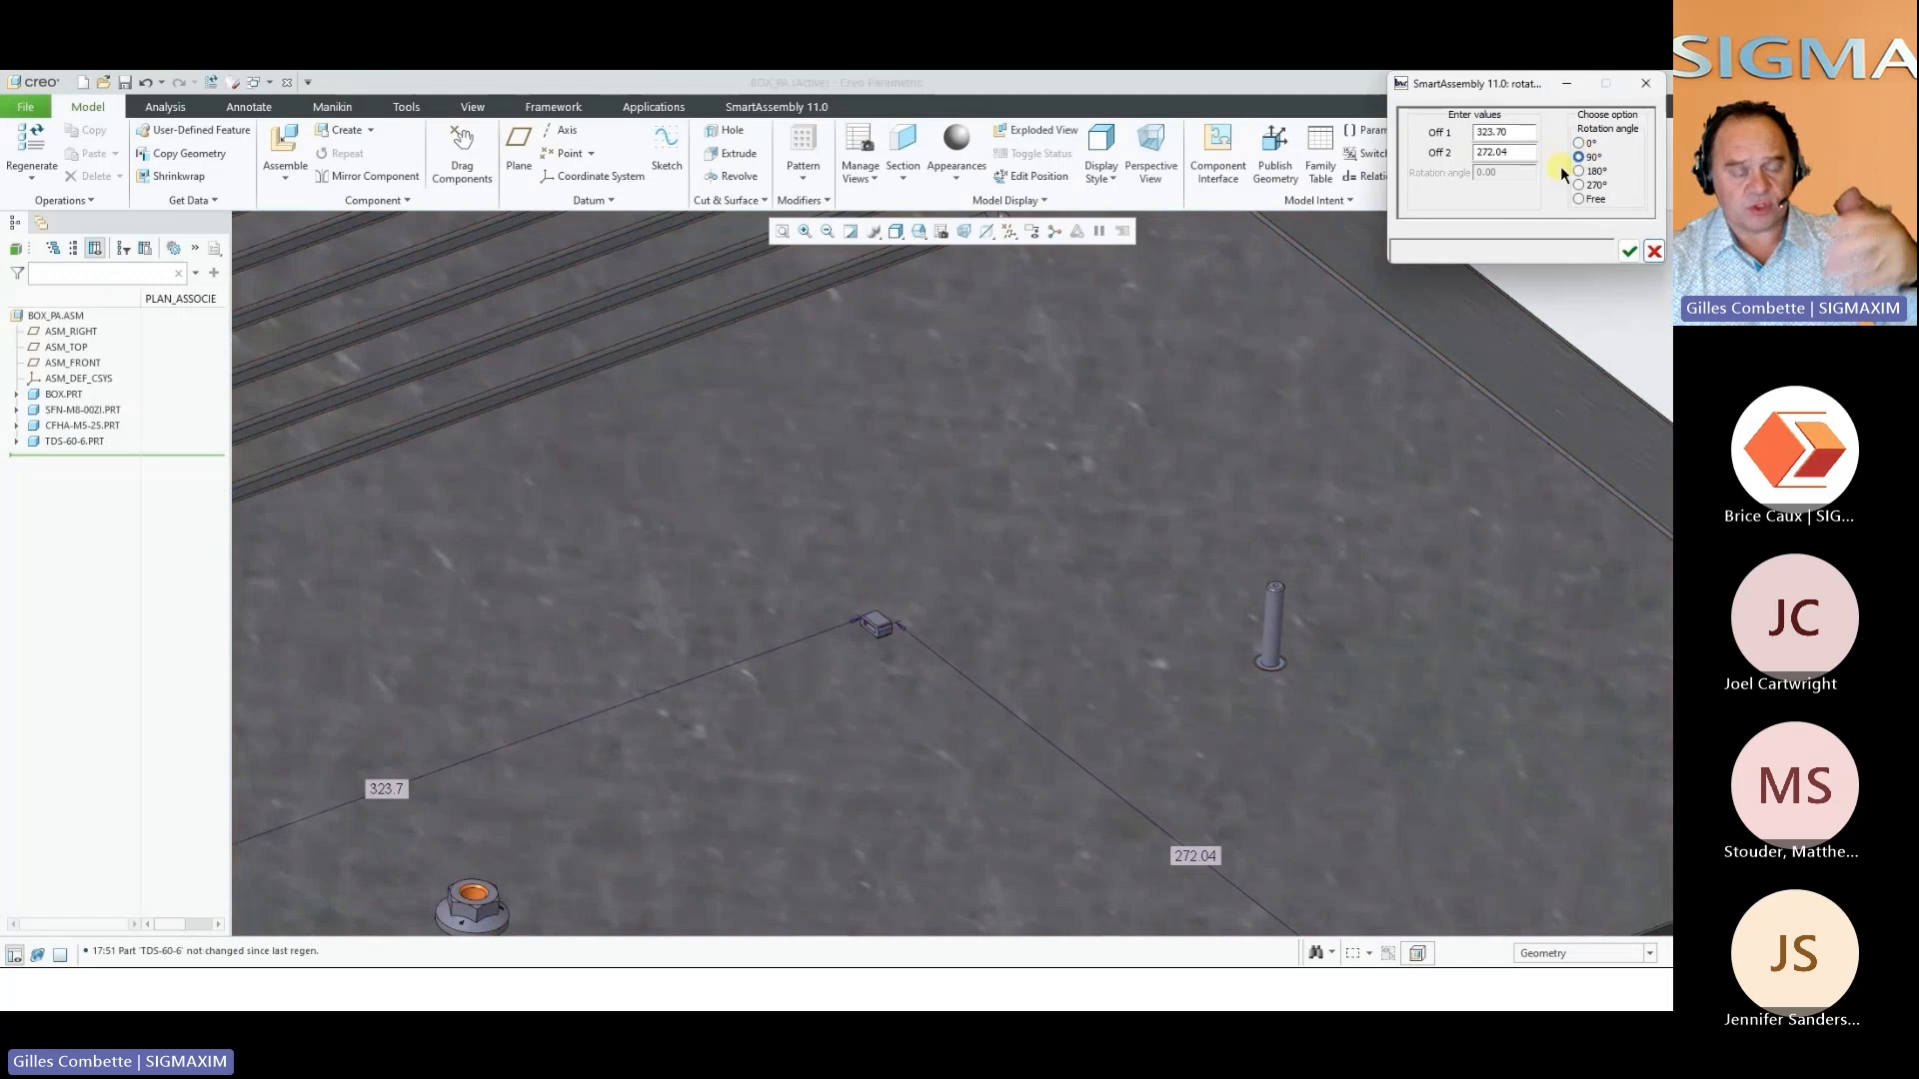
left_click(1629, 251)
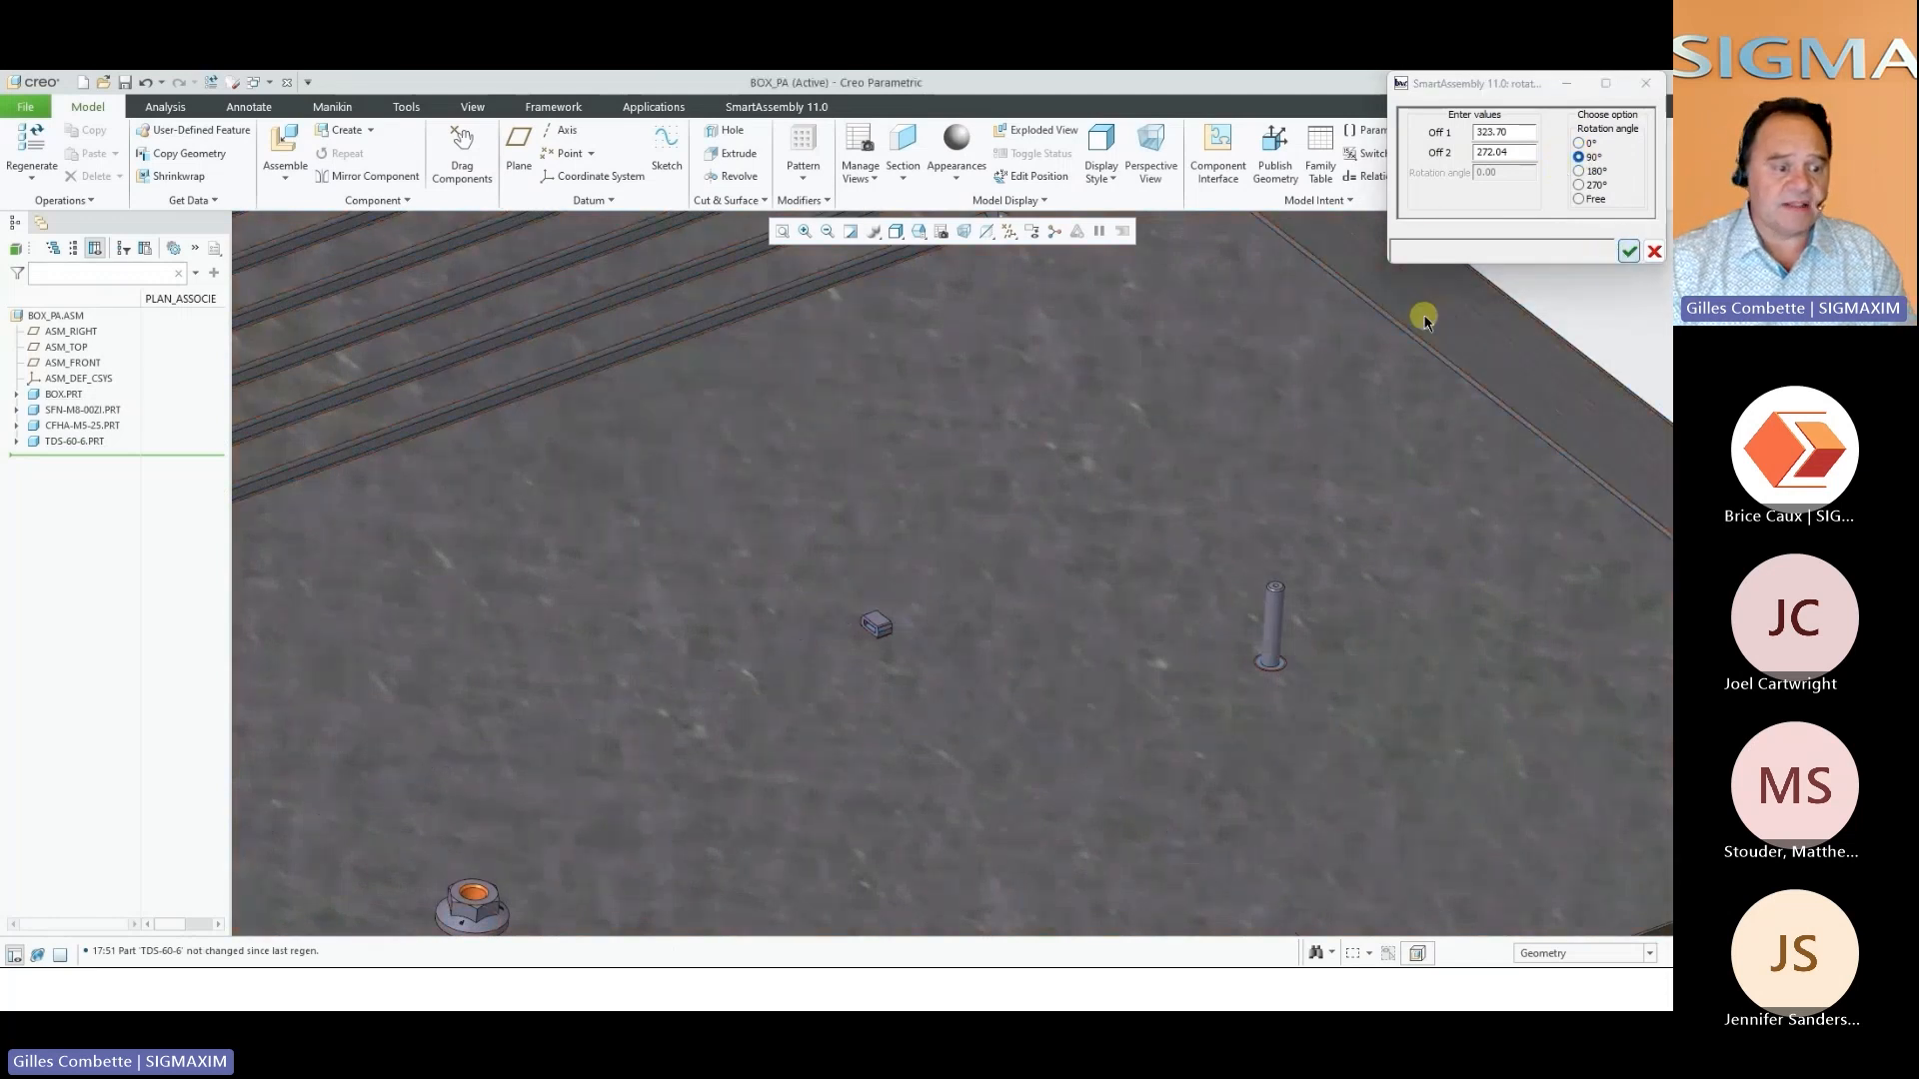
scroll(1005, 478, "up", 10)
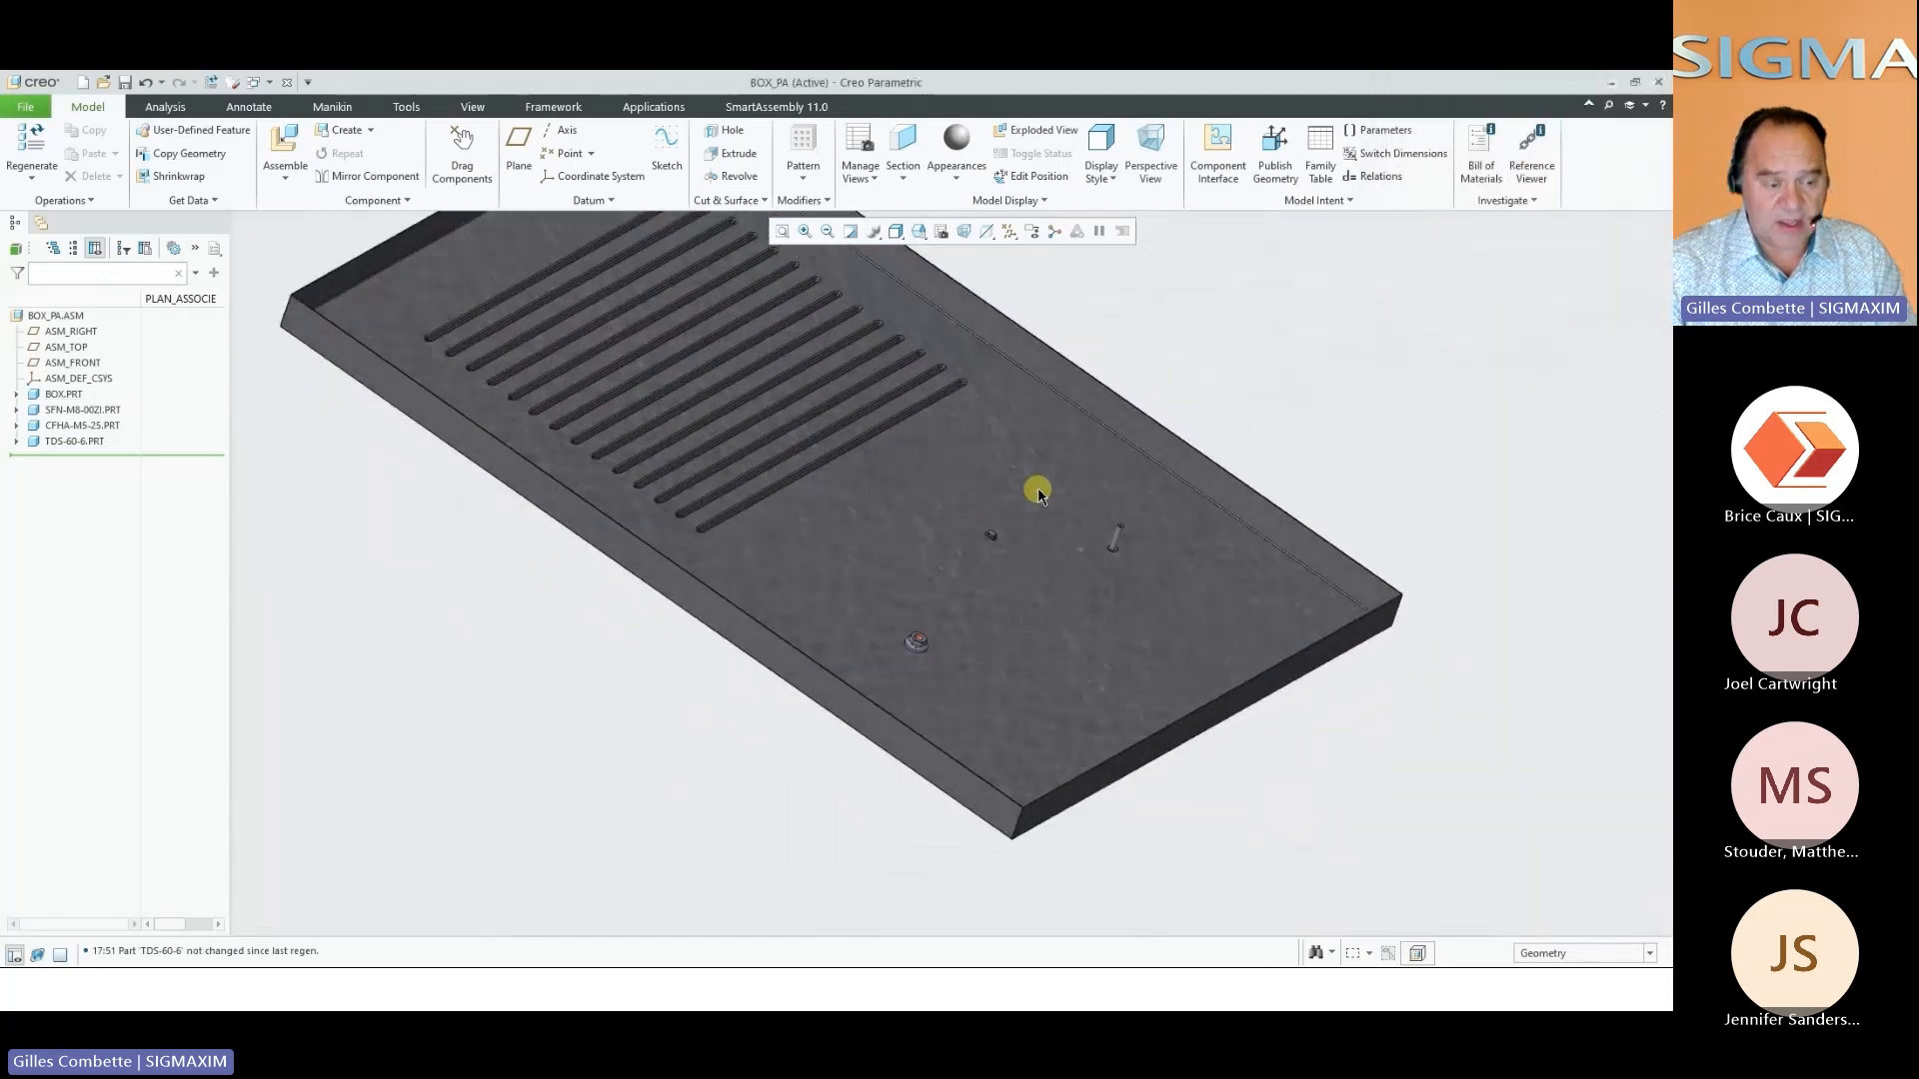
Hide the nut, stud and tie-mount and examine the mounting holes cut in the panel
middle_click_drag(1037, 488, 1003, 483)
scroll(1003, 483, "down", 2)
left_click(68, 411)
left_click(68, 439, "shift")
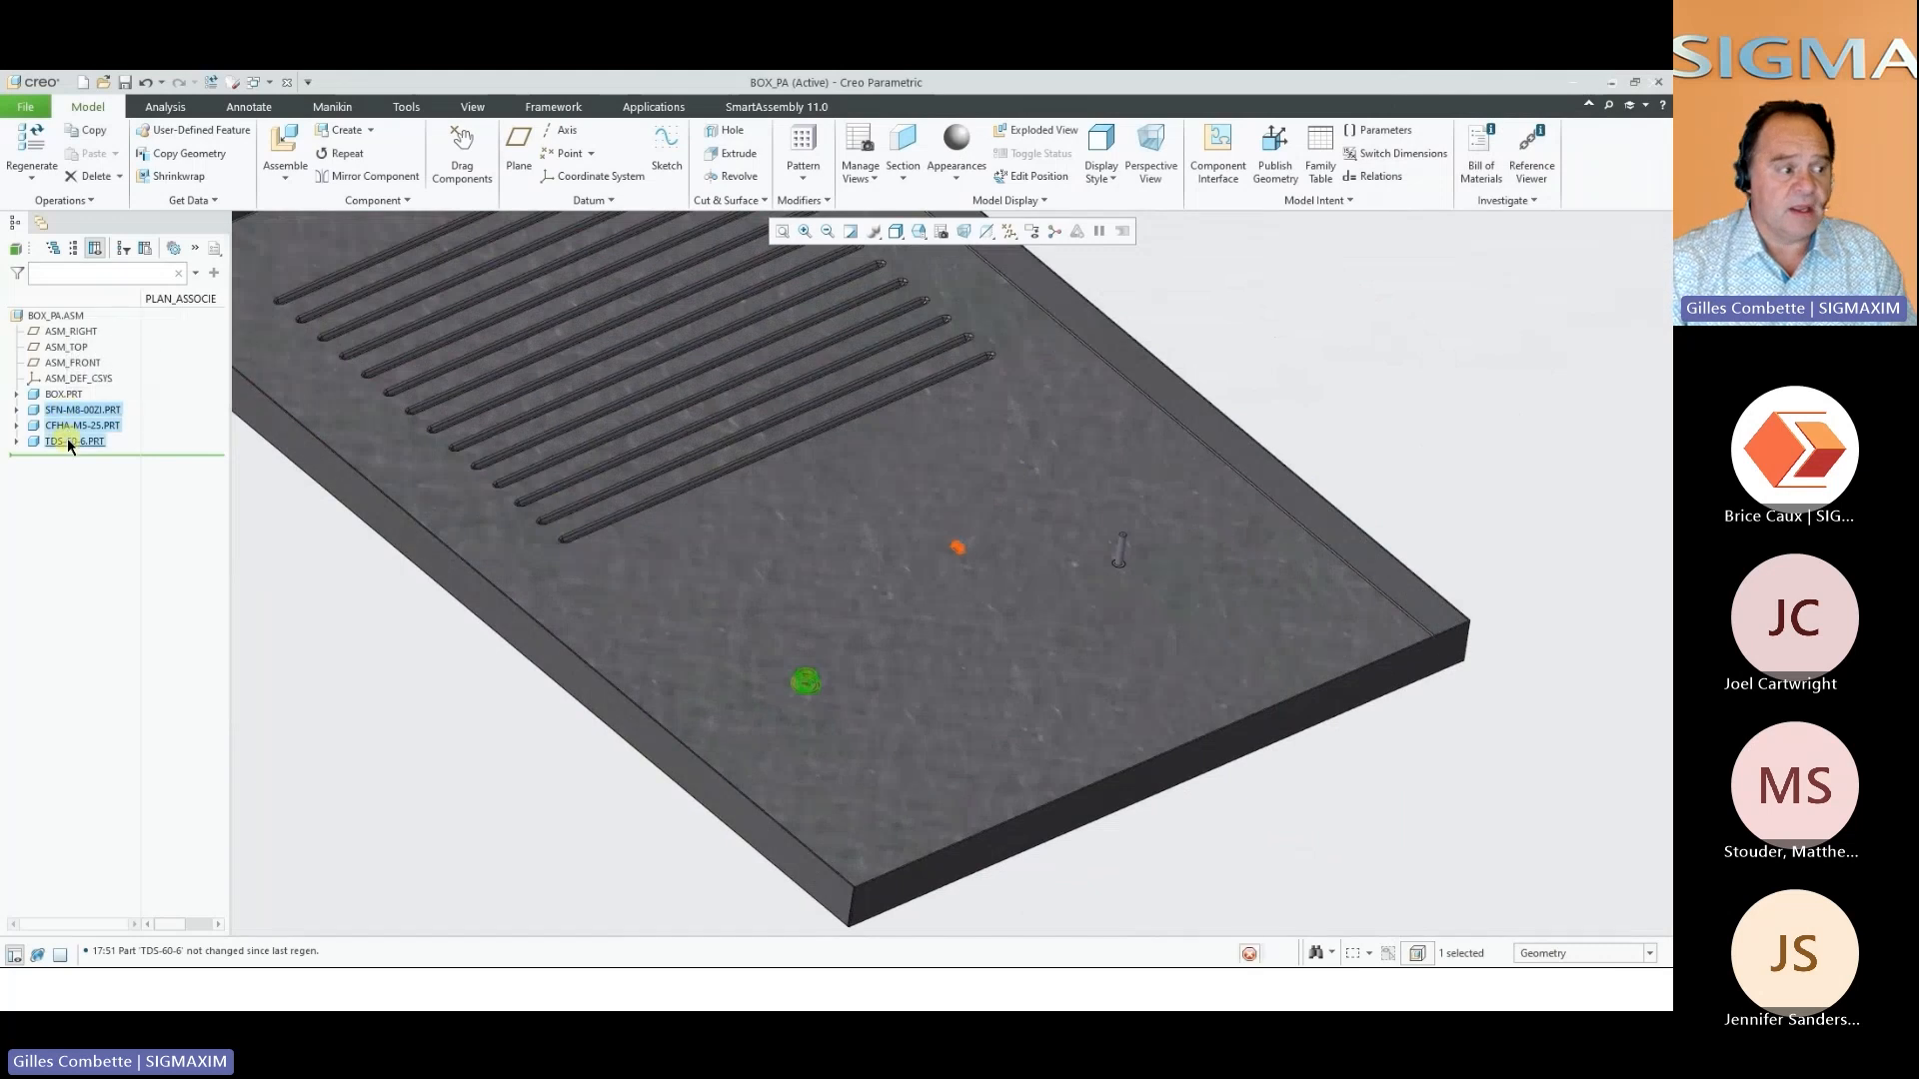
left_click(102, 408)
middle_click_drag(956, 508, 958, 530)
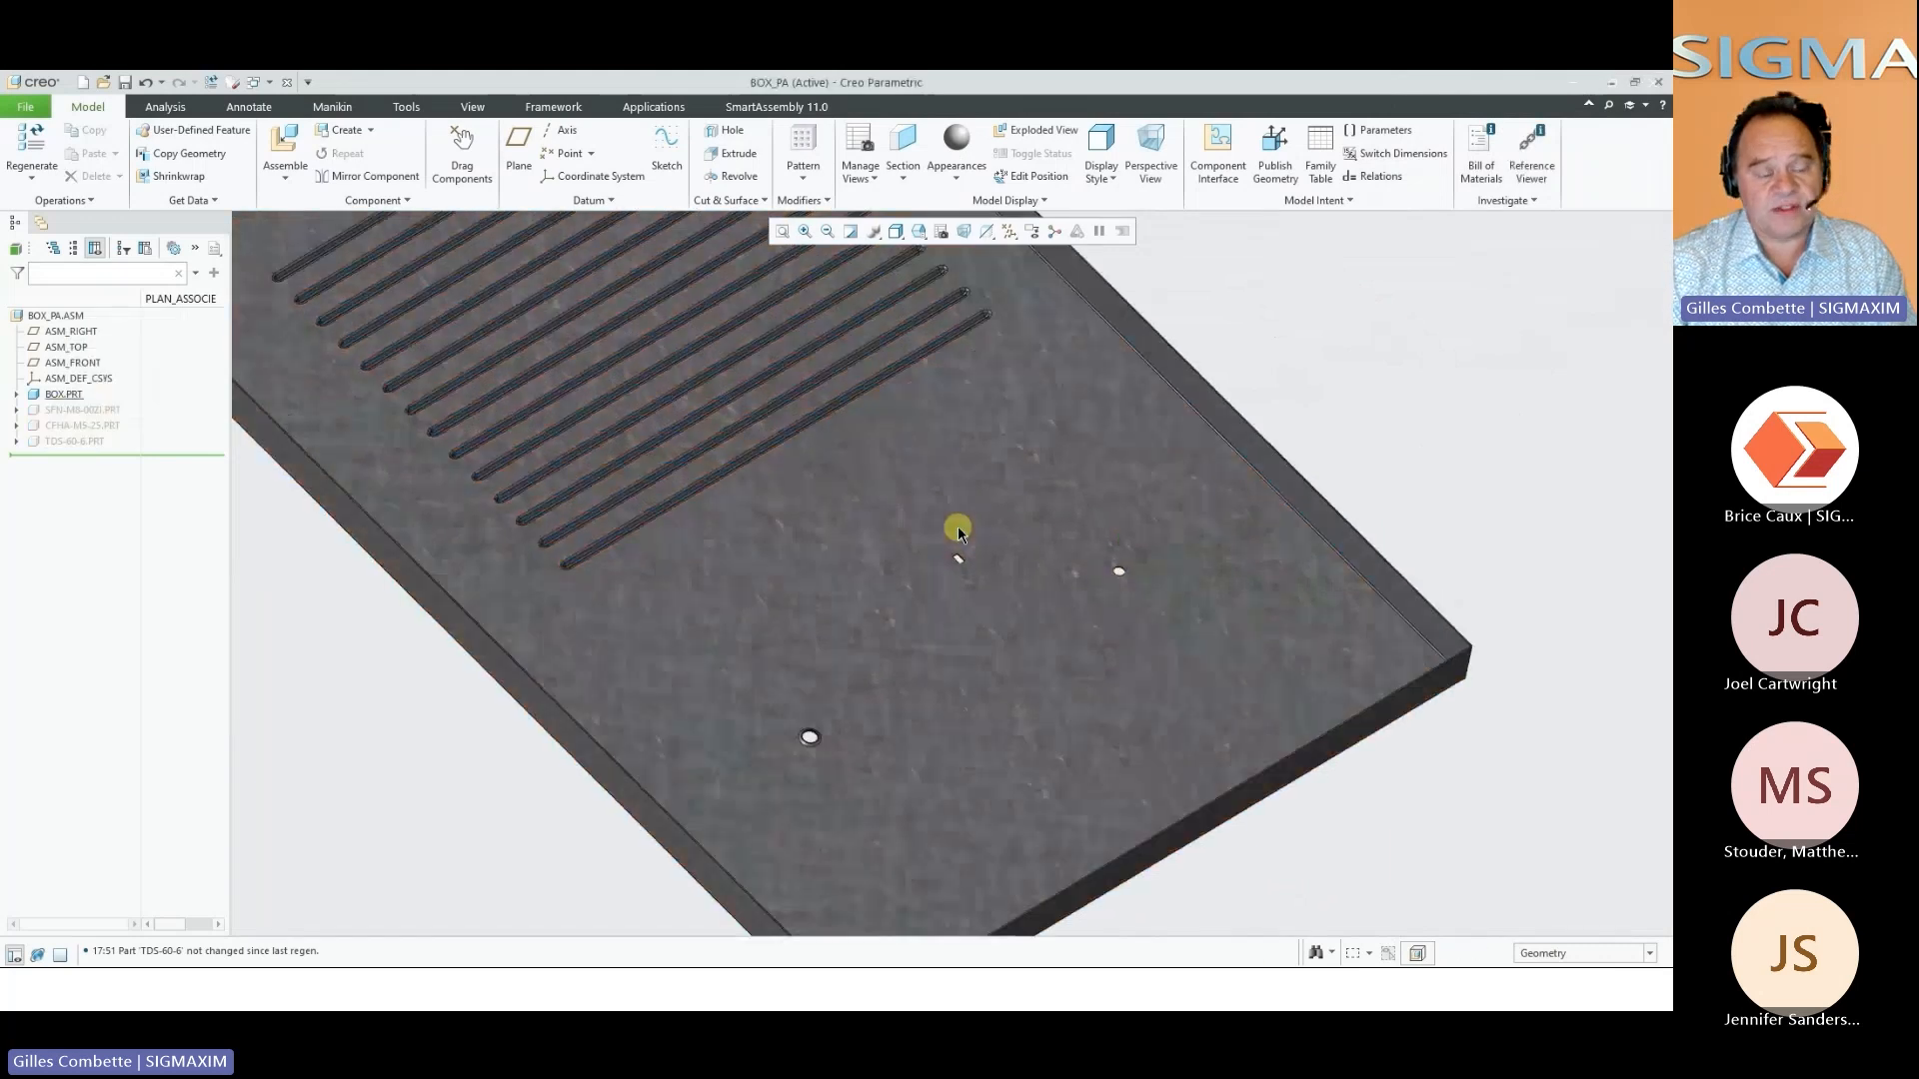
scroll(958, 532, "down", 5)
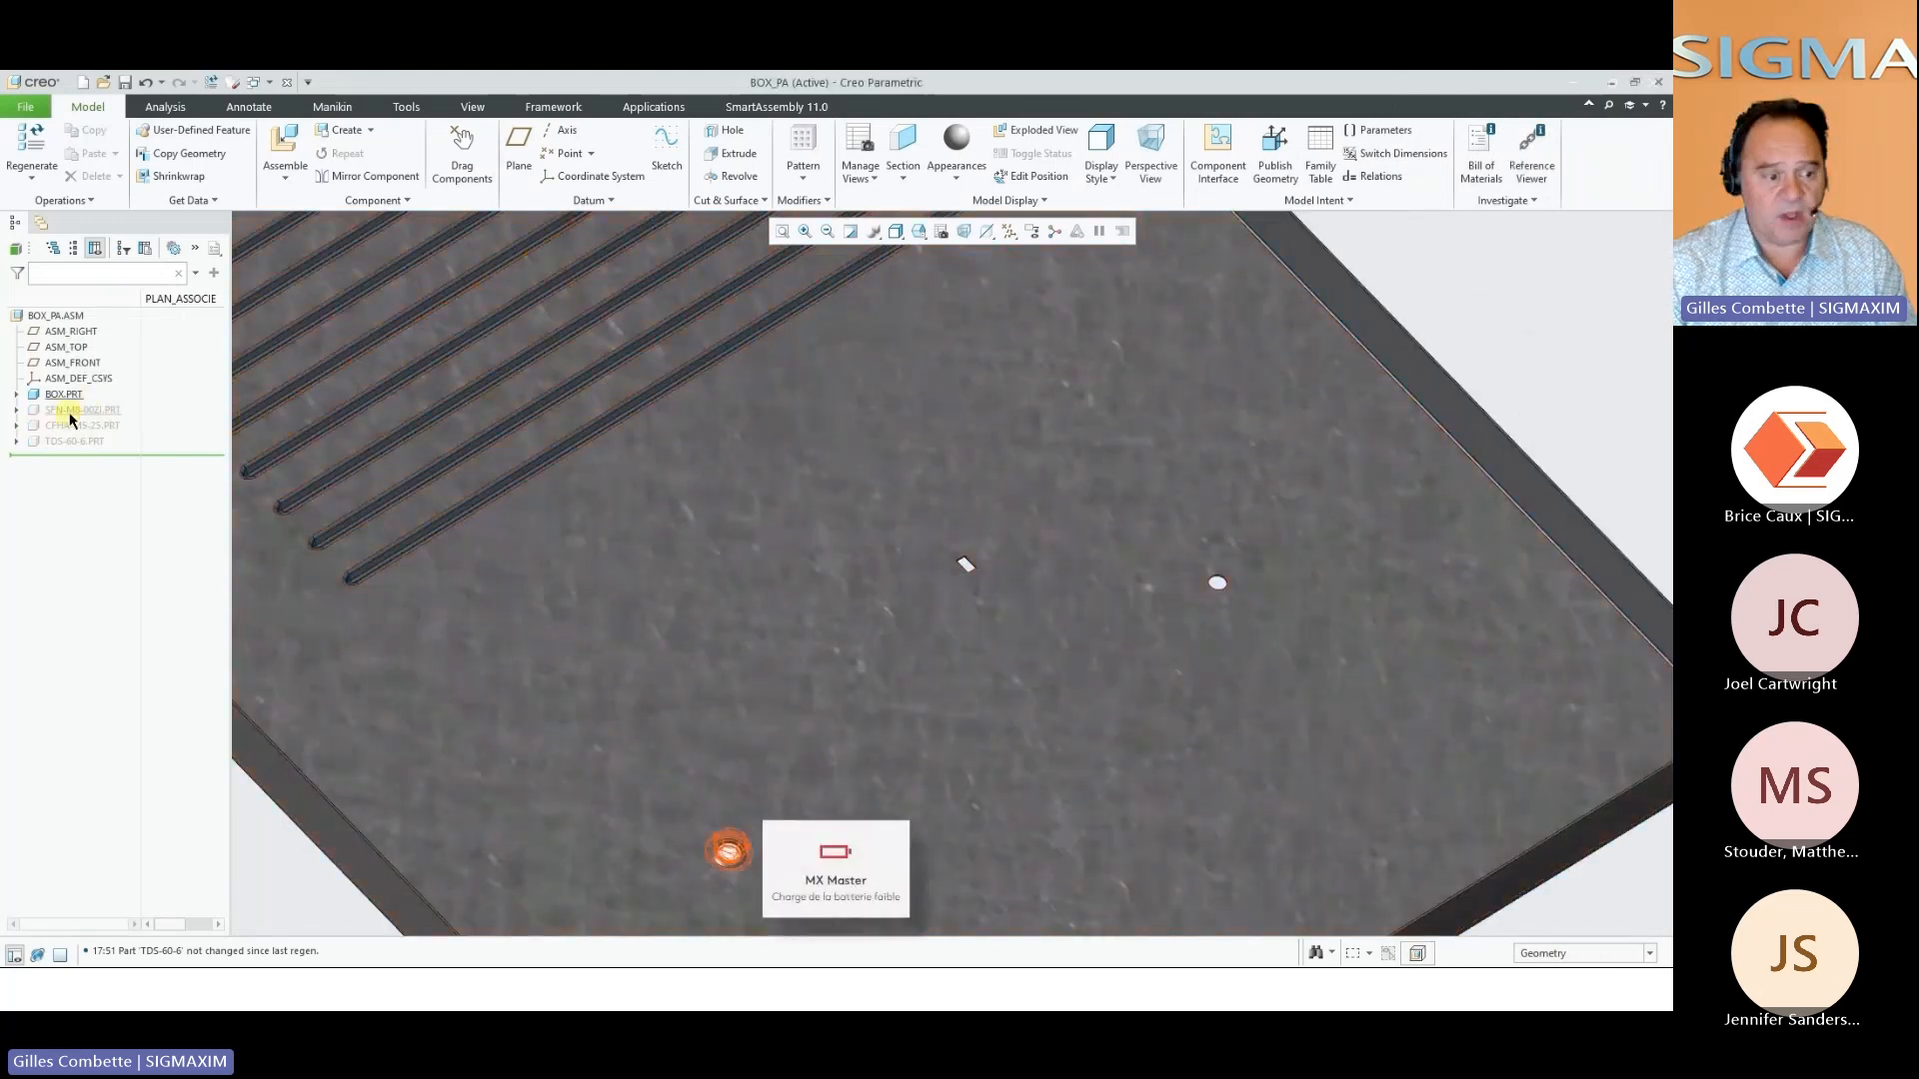
Show the hidden nut, stud and tie-mount on the panel again and close the BOX_PA assembly window
left_click(68, 410)
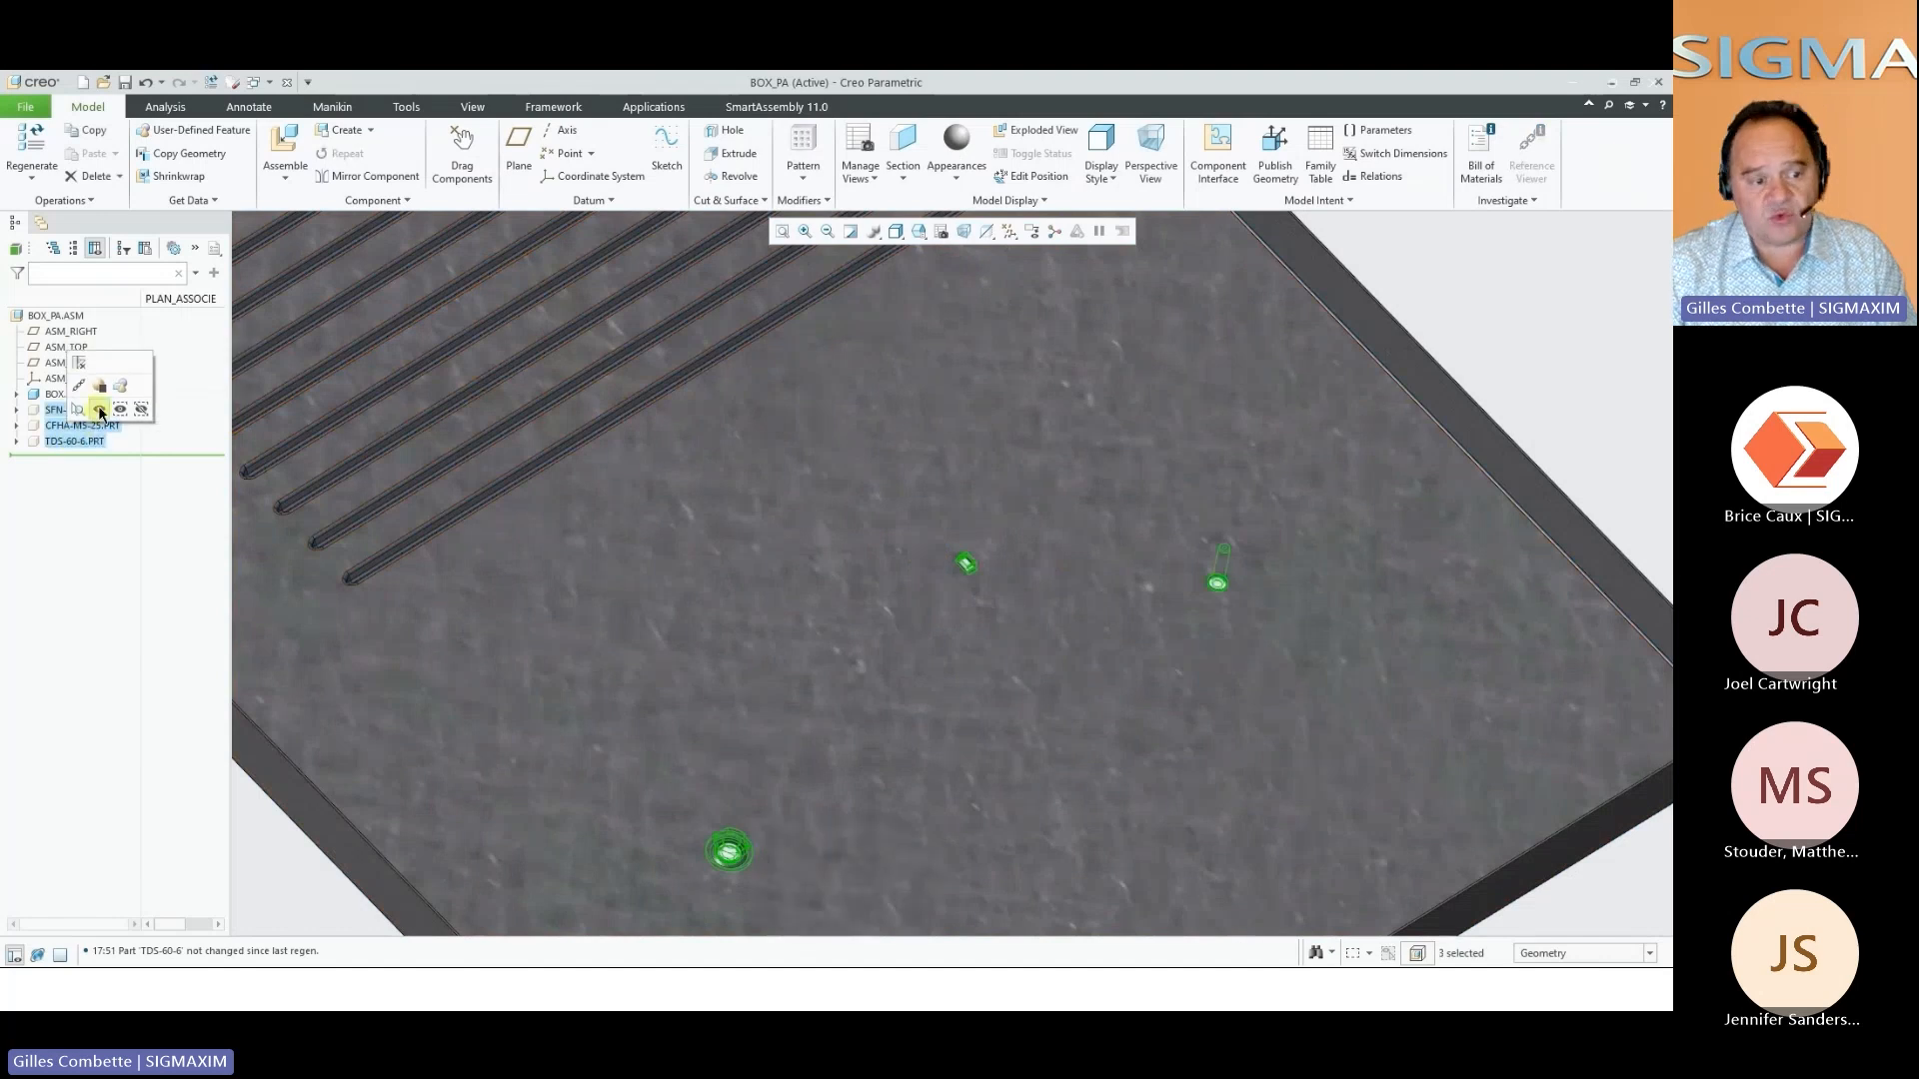
scroll(847, 695, "down", 3)
left_click(1212, 483)
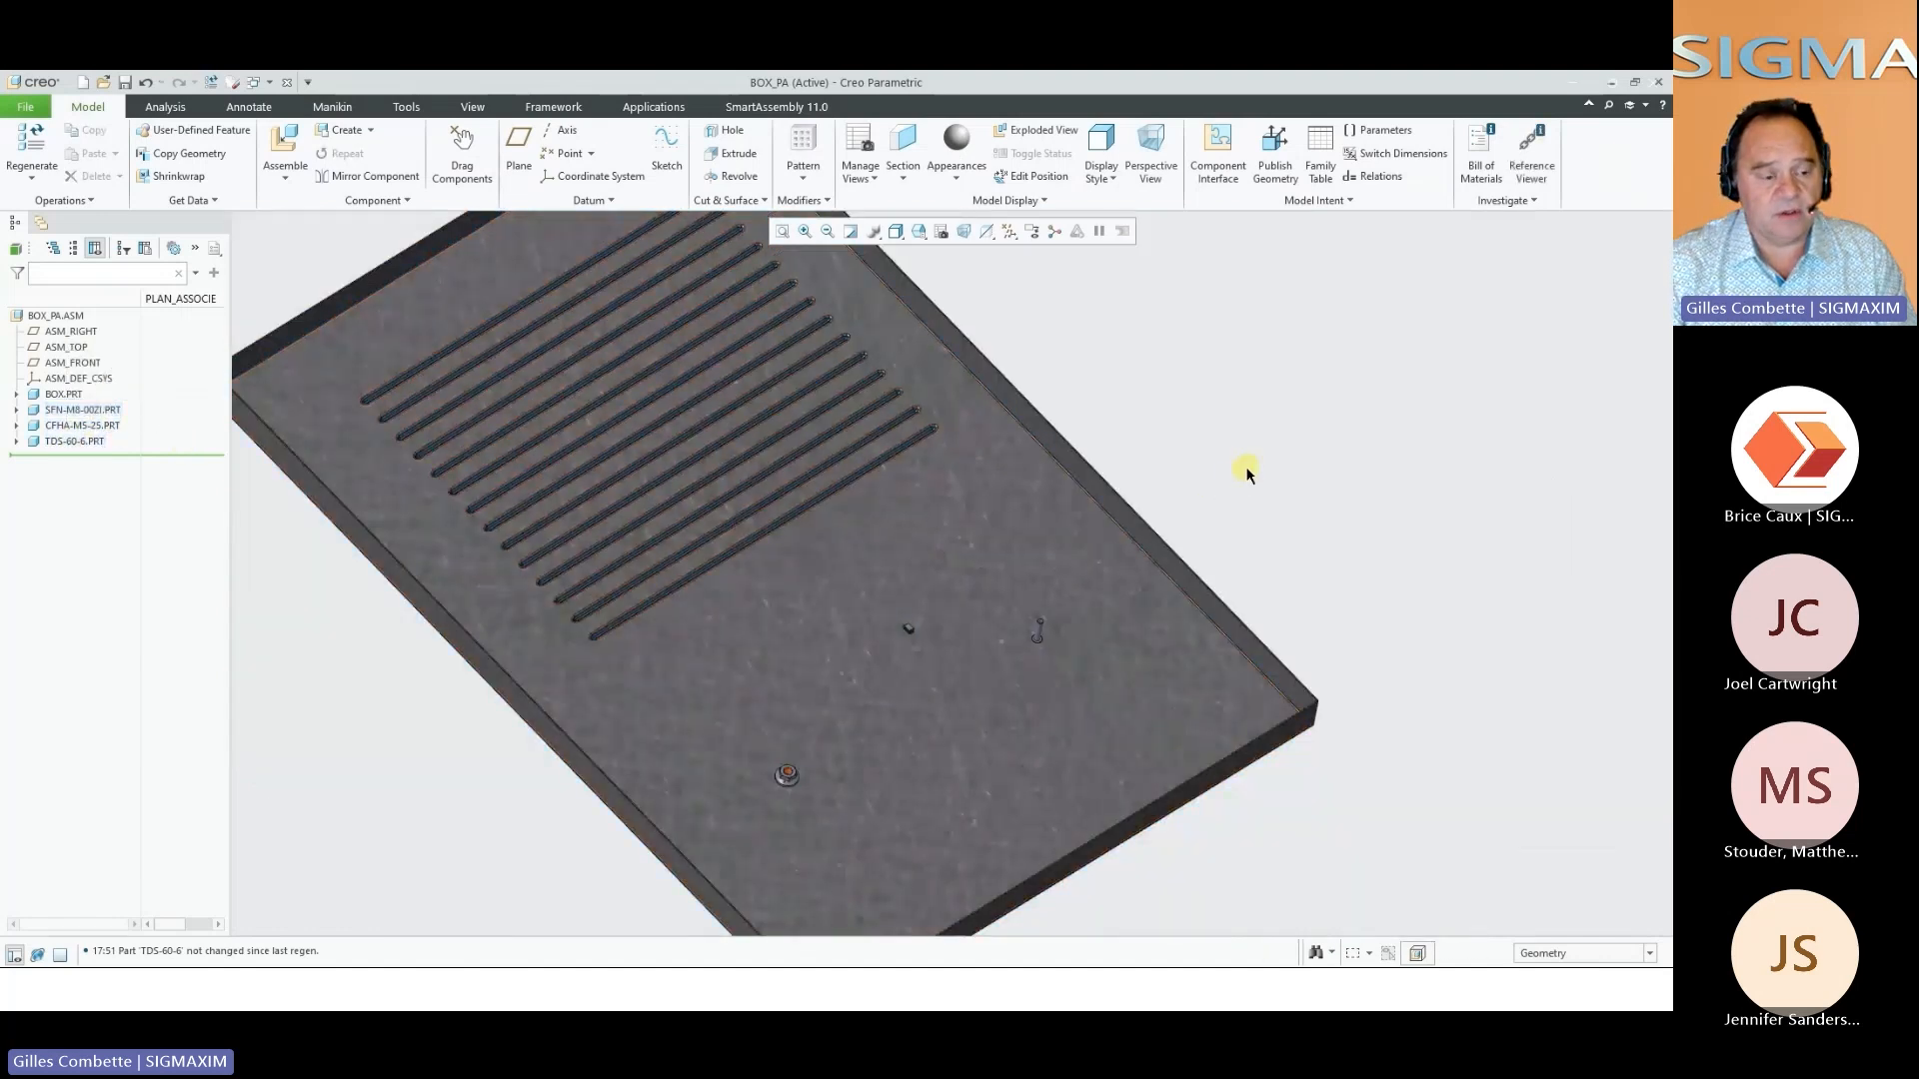
middle_click_drag(1246, 470, 1396, 412)
scroll(1031, 579, "down", 3)
middle_click_drag(1031, 580, 1250, 519)
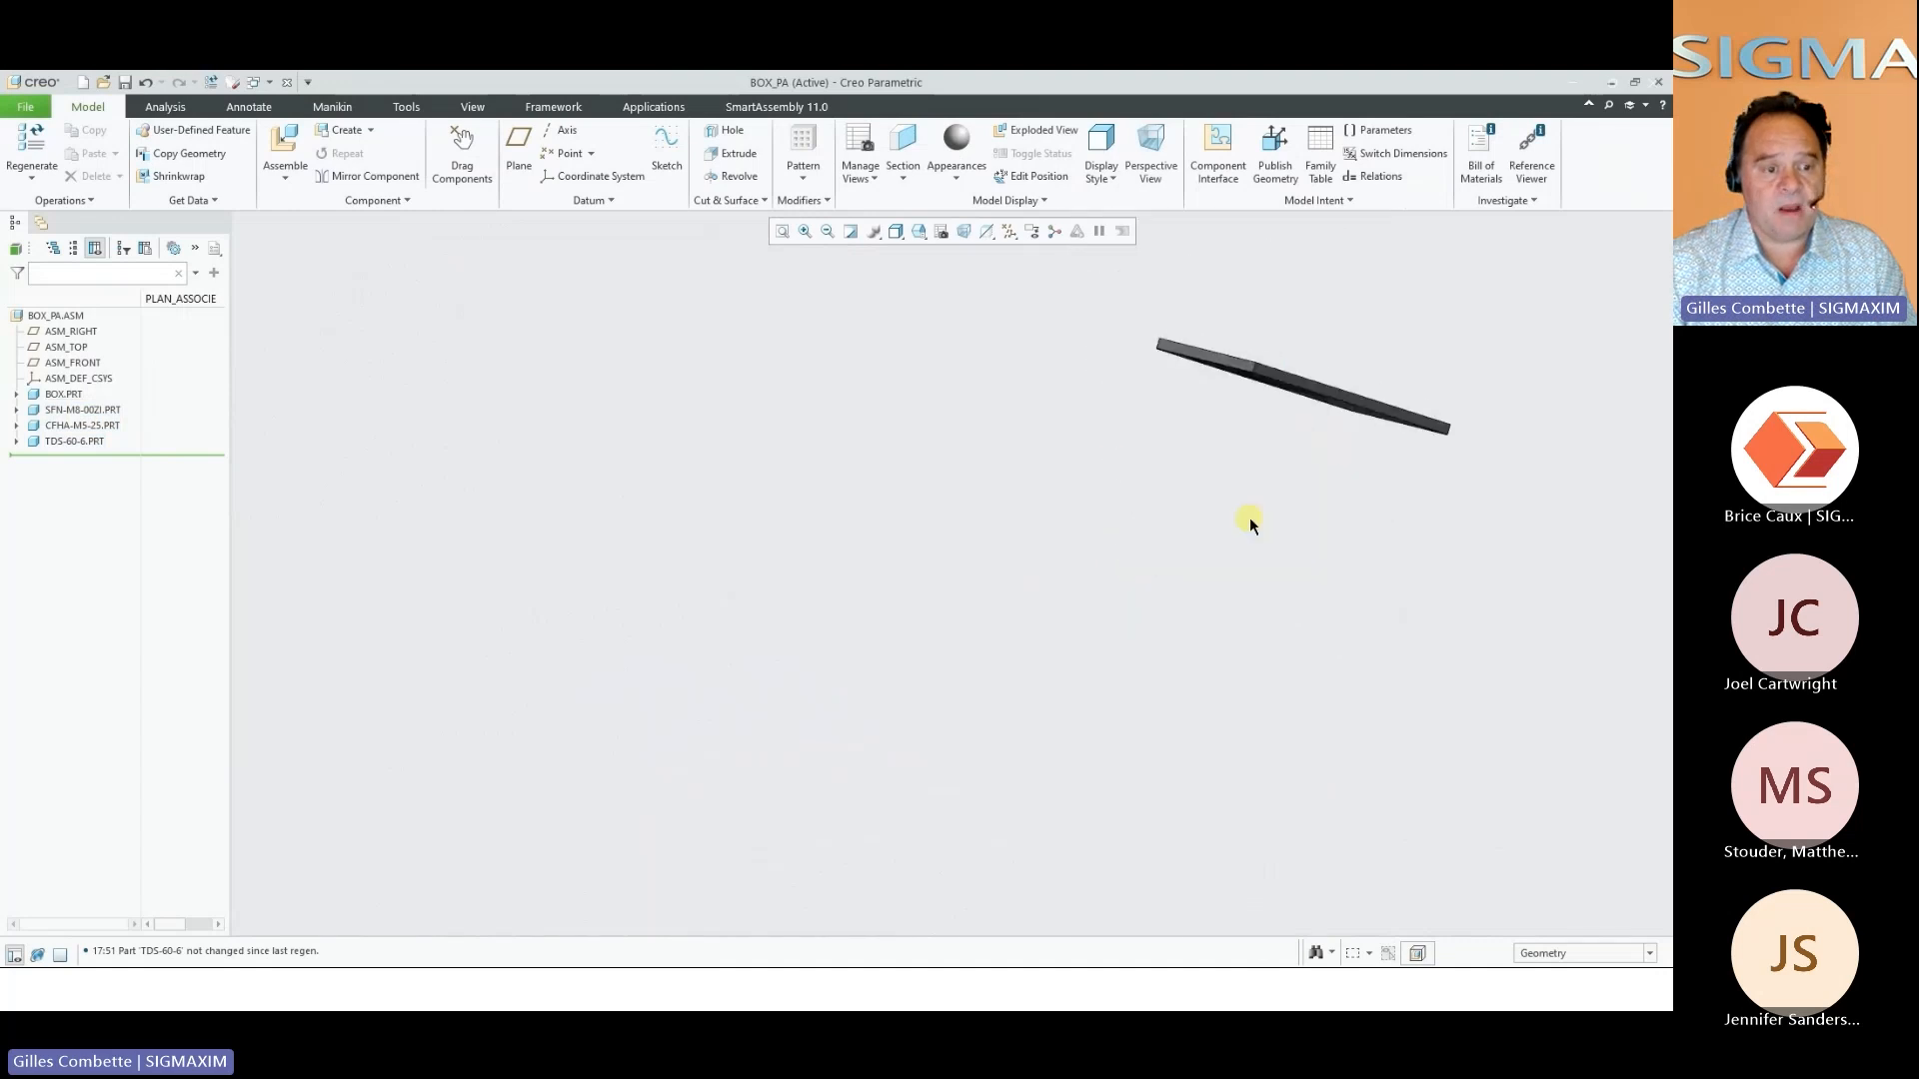
left_click(286, 85)
Start inserting a Ventilator from the Assemble Hardwares library on the front face of the small hinged door
key("alt+Tab")
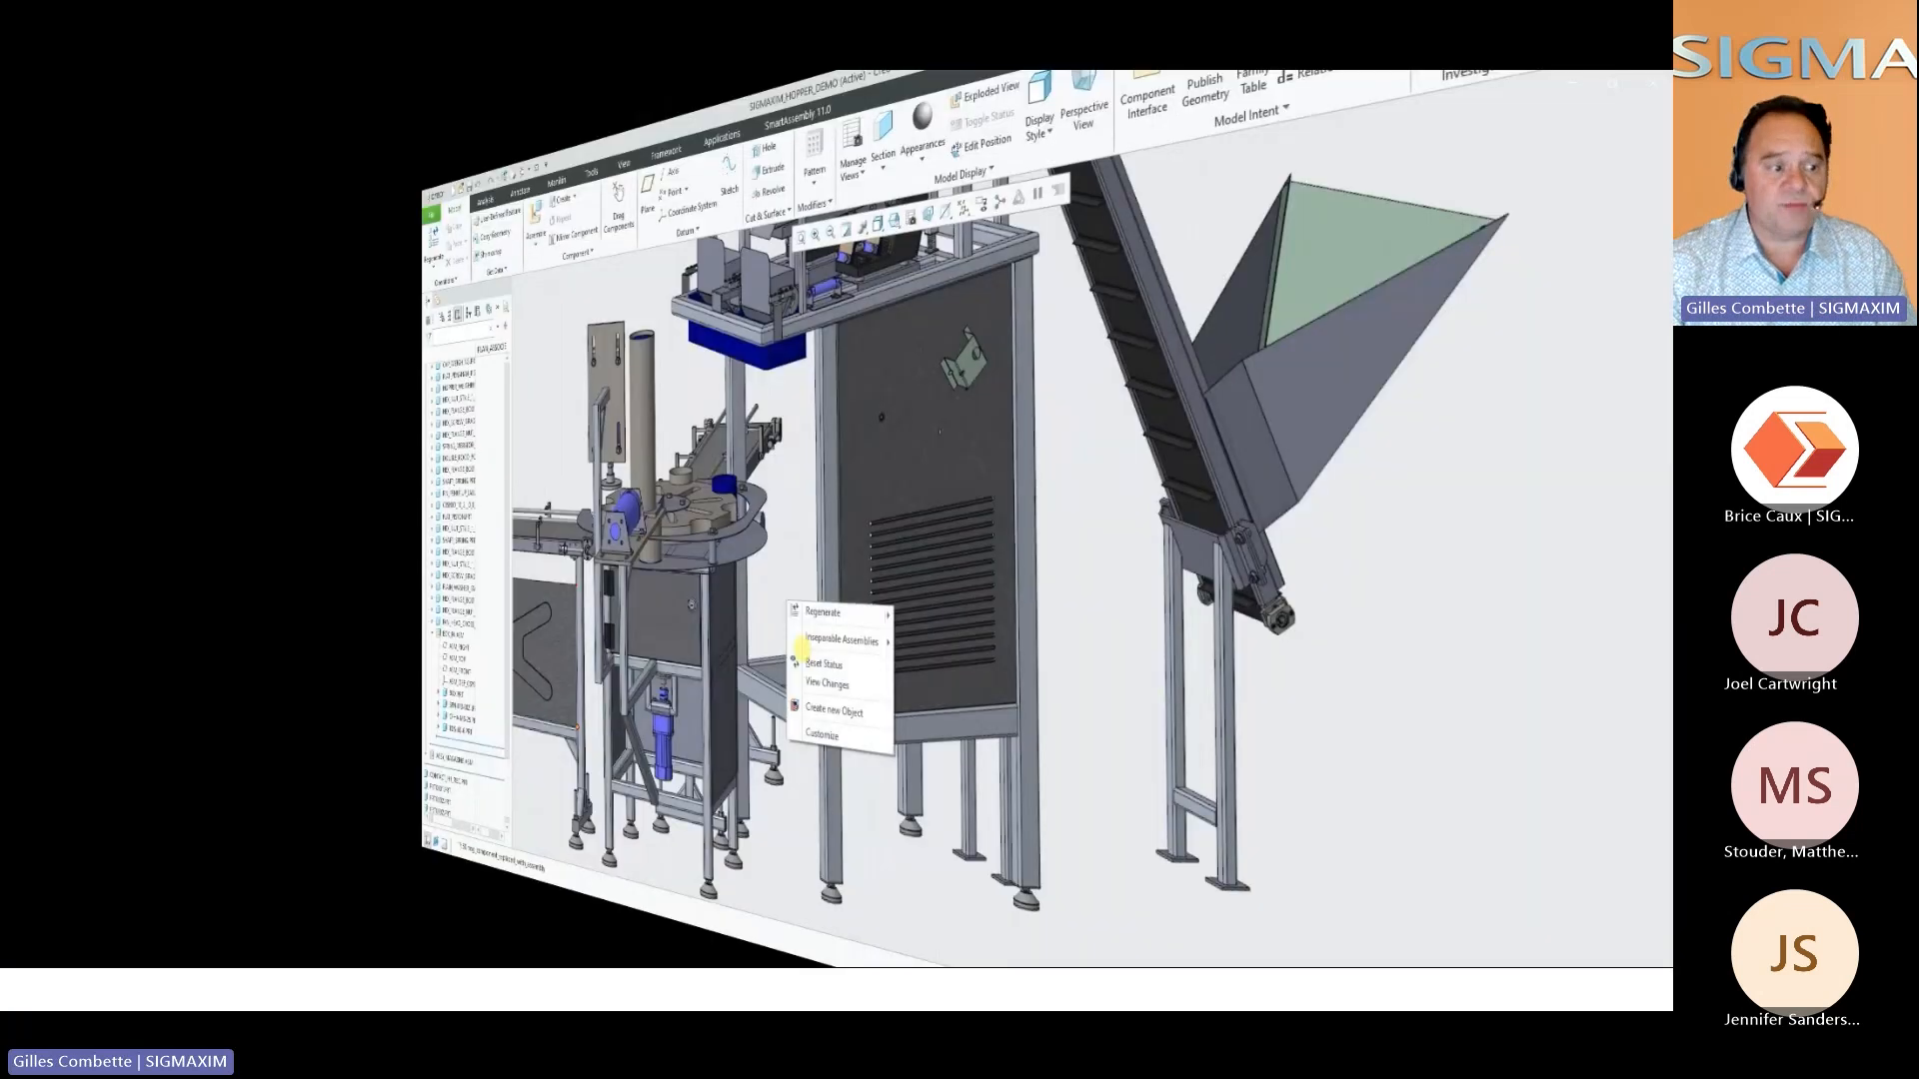
left_click(804, 702)
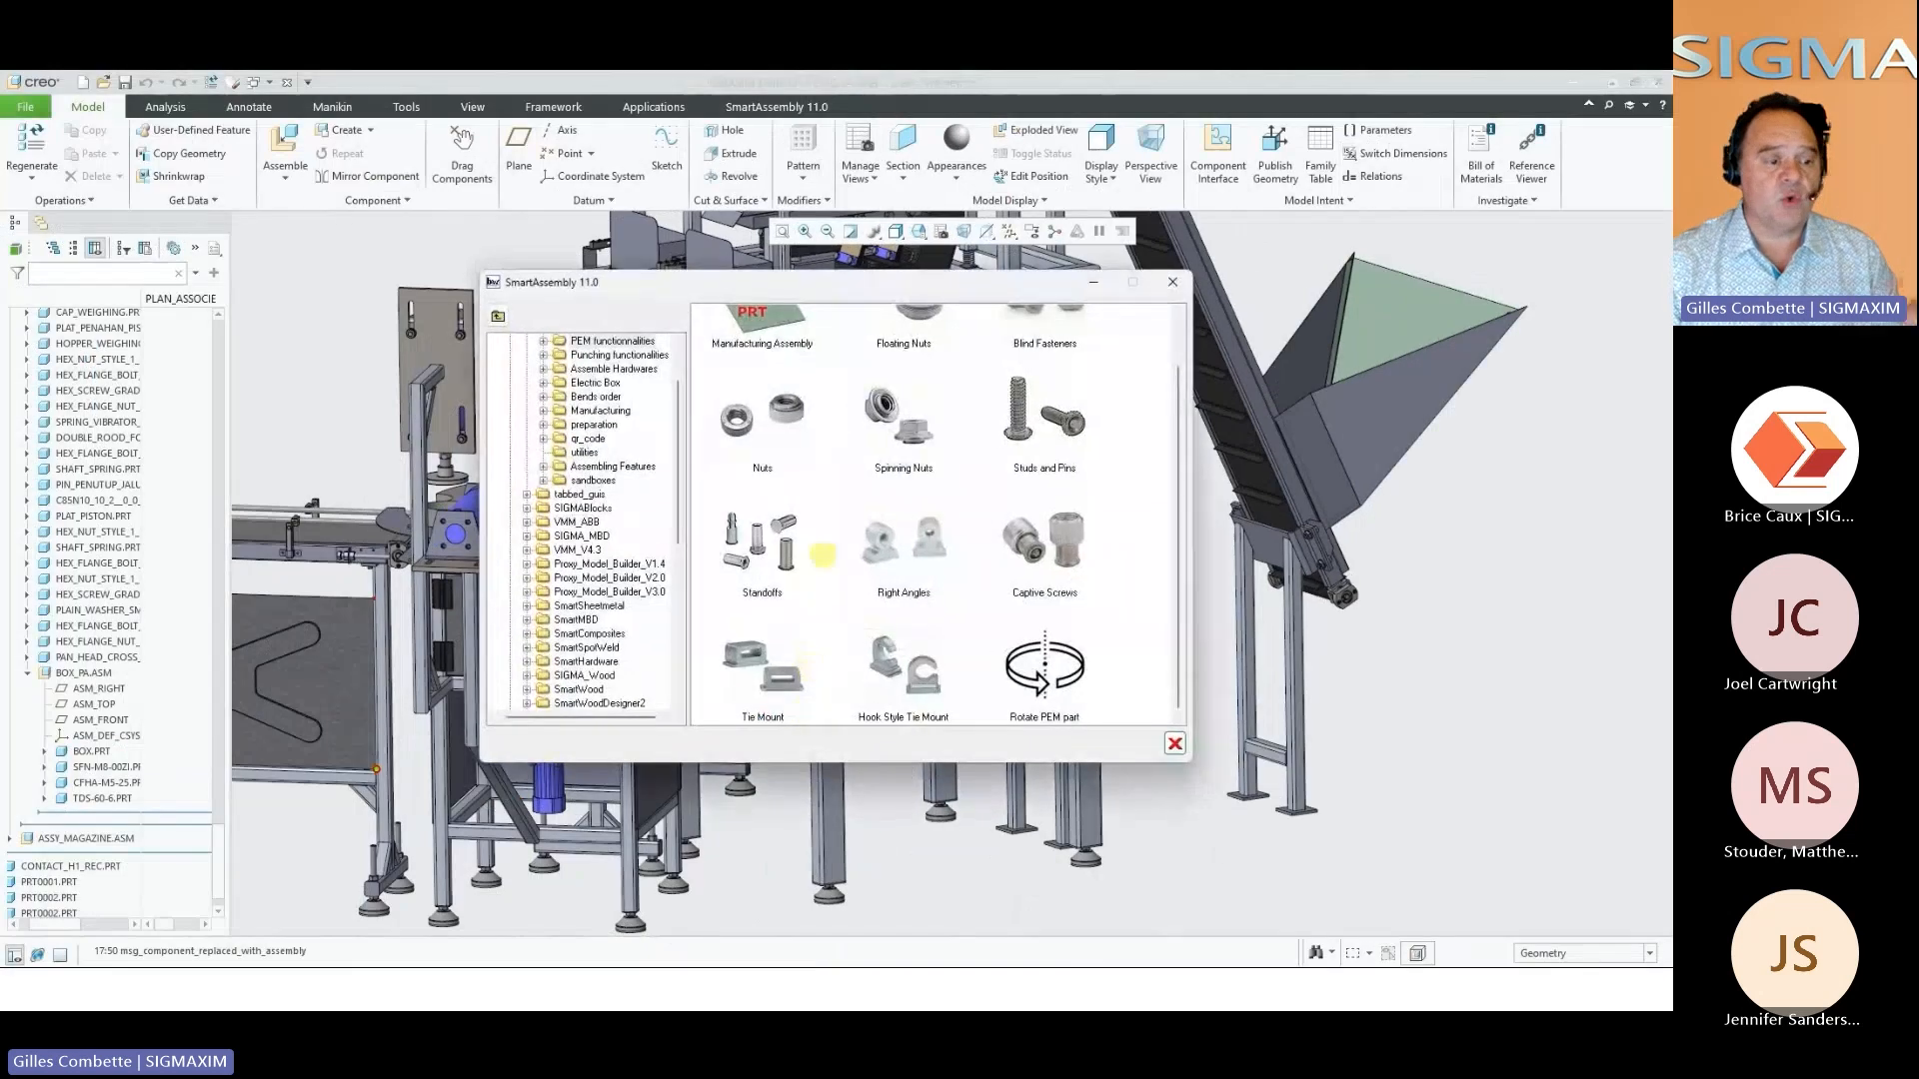
left_click(600, 369)
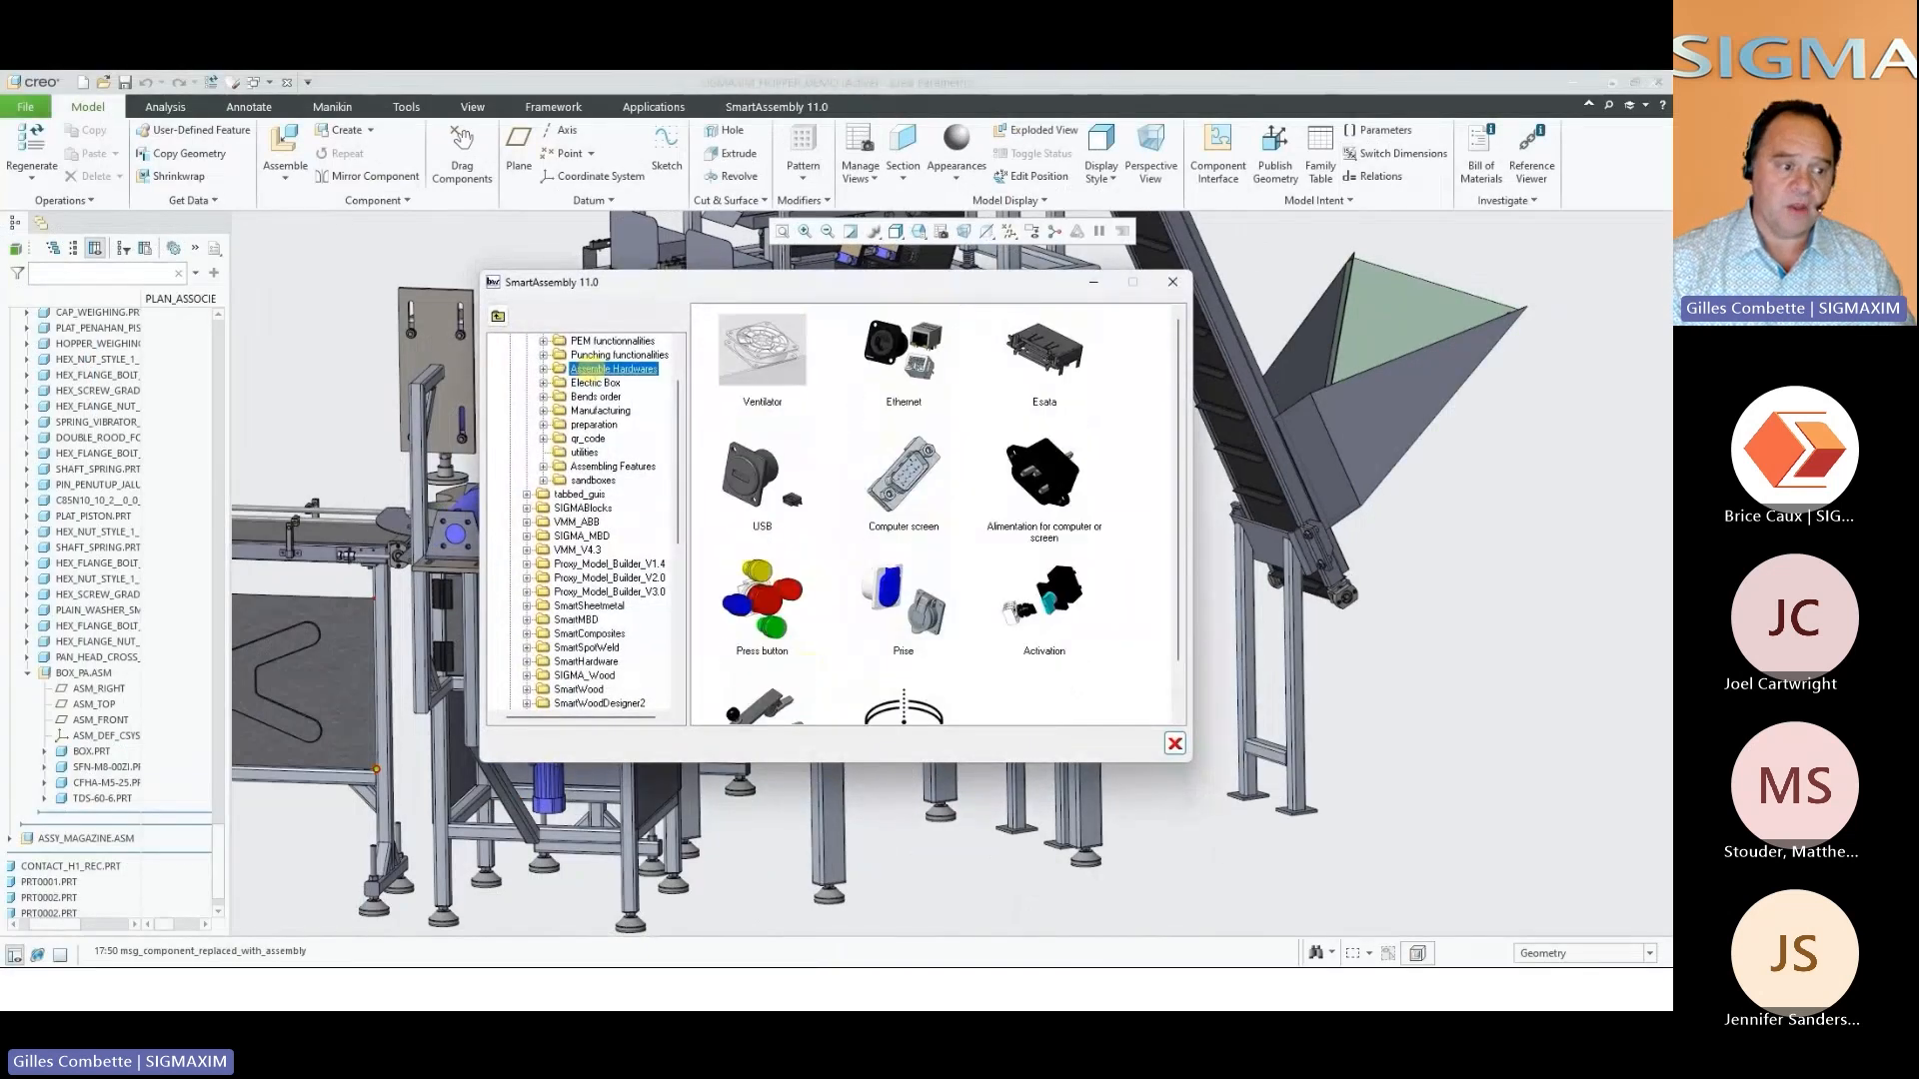
left_click(768, 346)
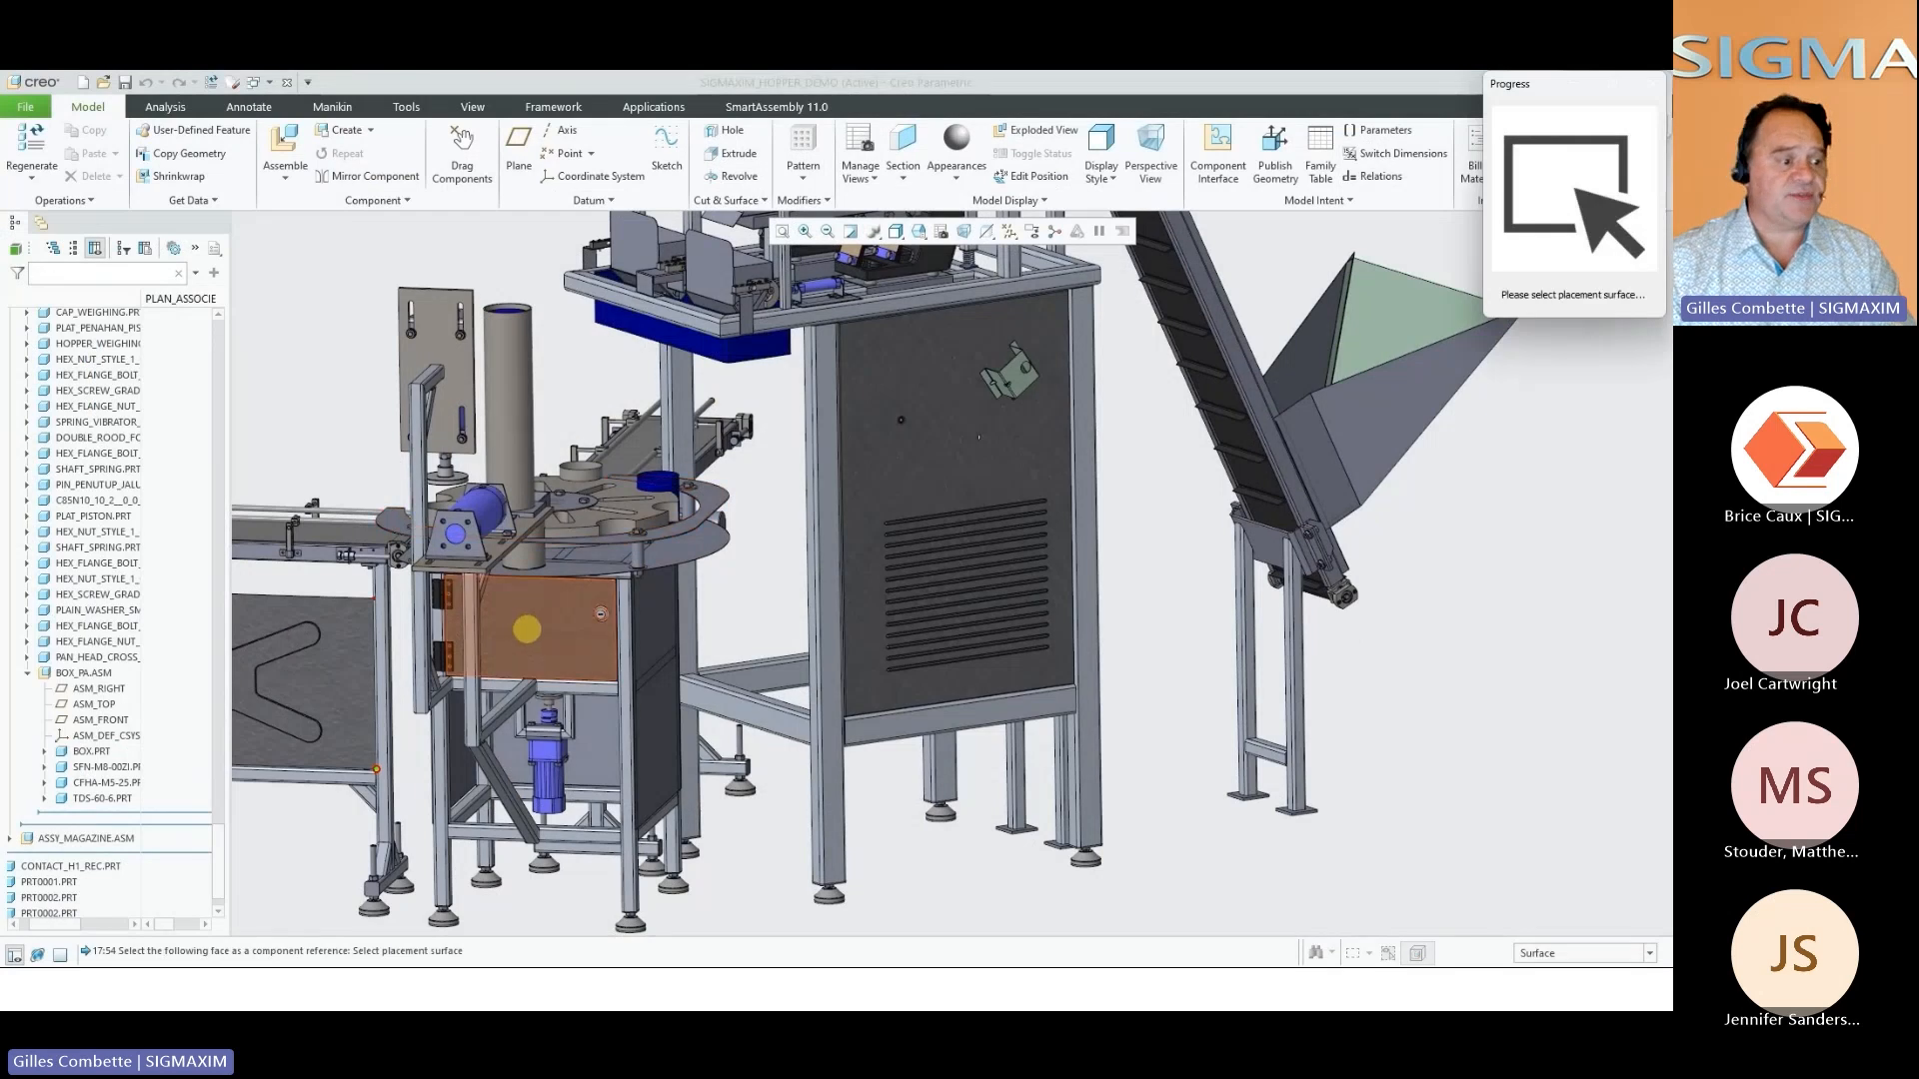
left_click(527, 625)
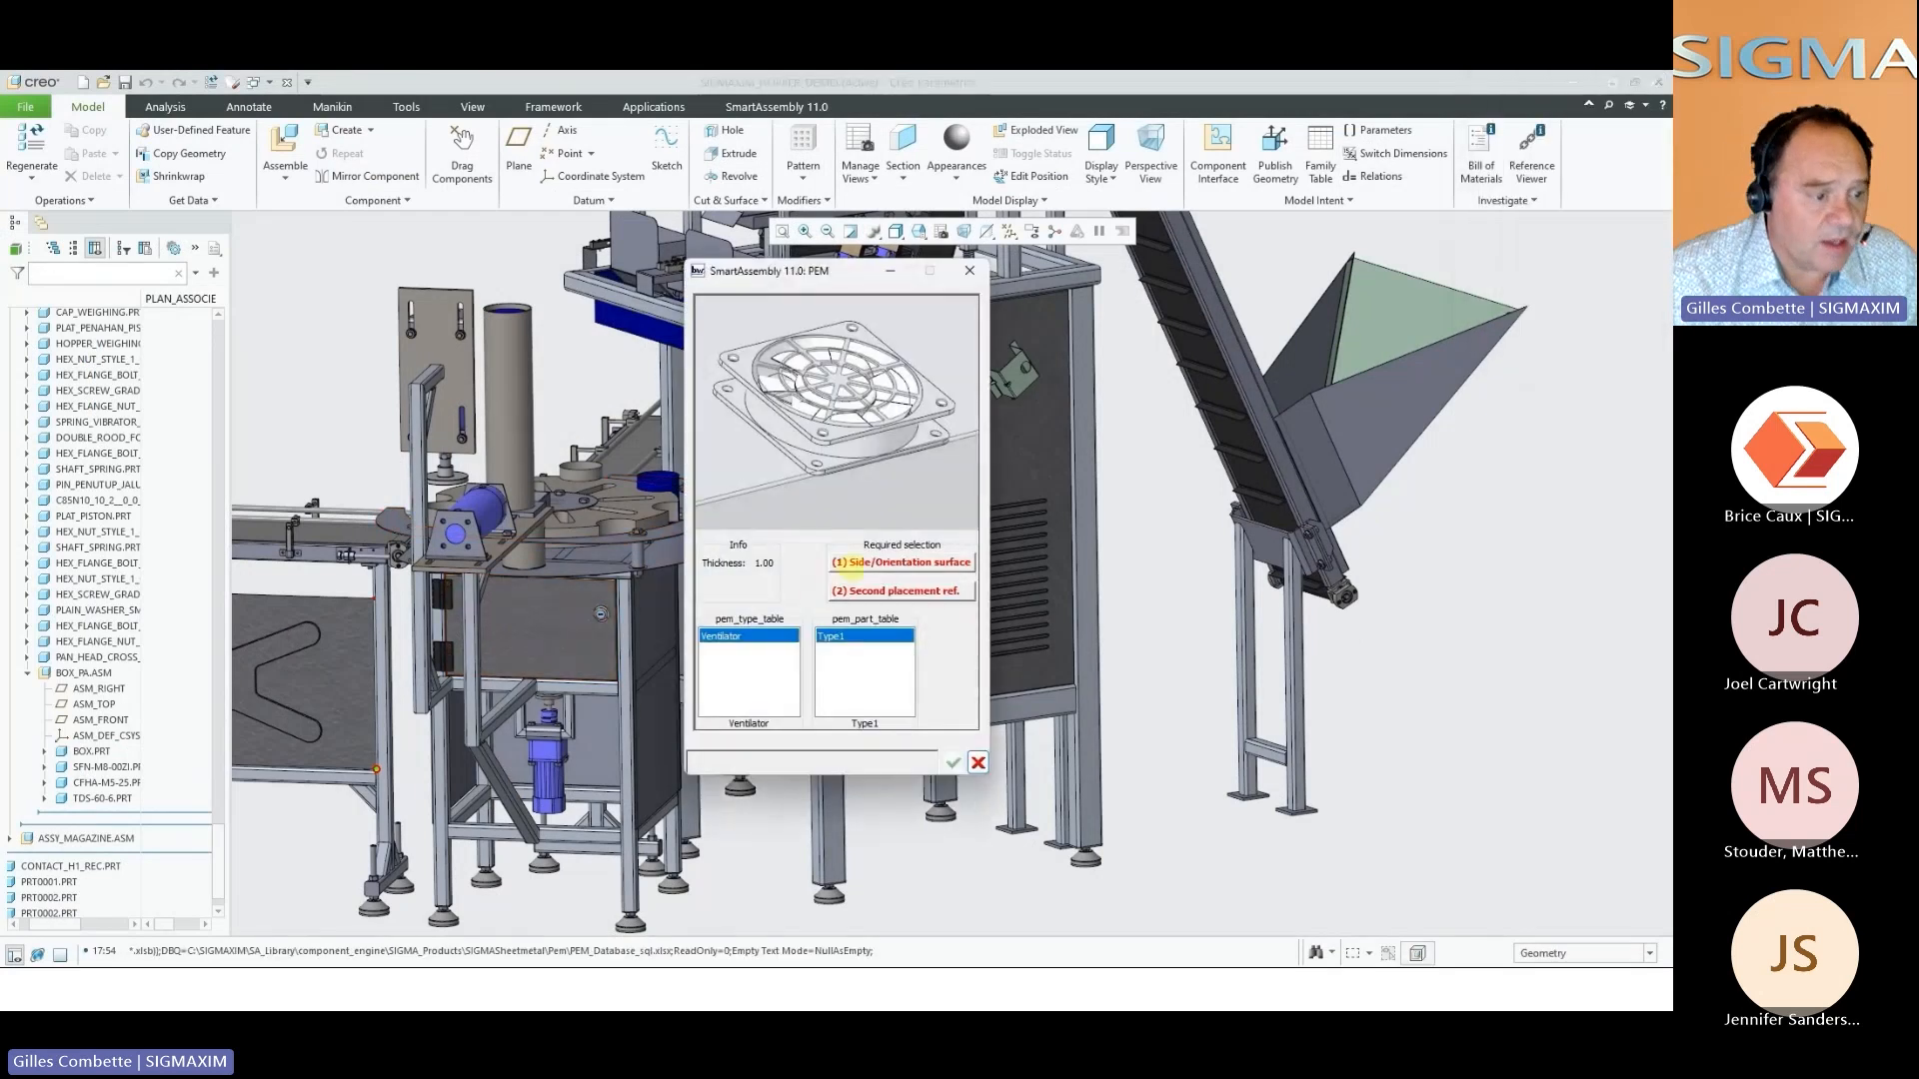
Reference the Type1 ventilator to the door's hinge-side and upper side surfaces and insert it
left_click(839, 563)
scroll(435, 640, "up", 6)
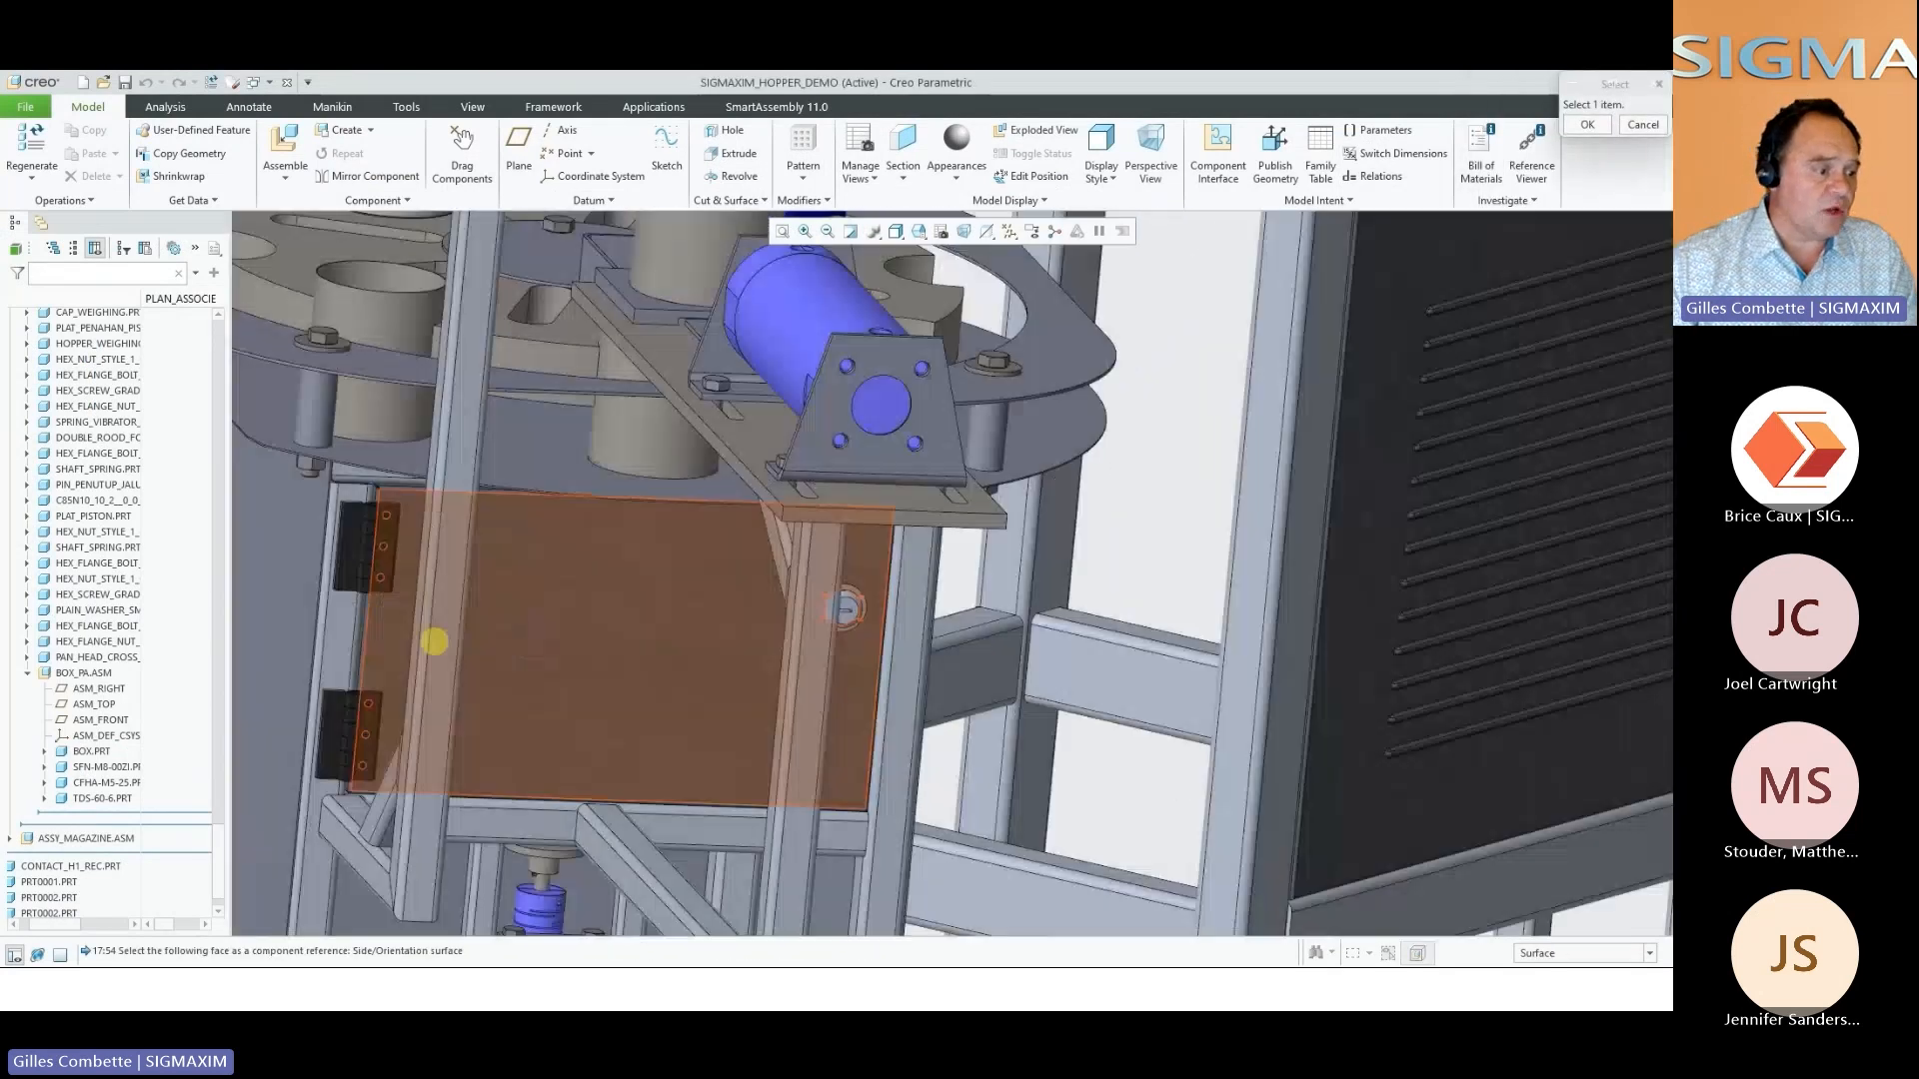
left_click(368, 598)
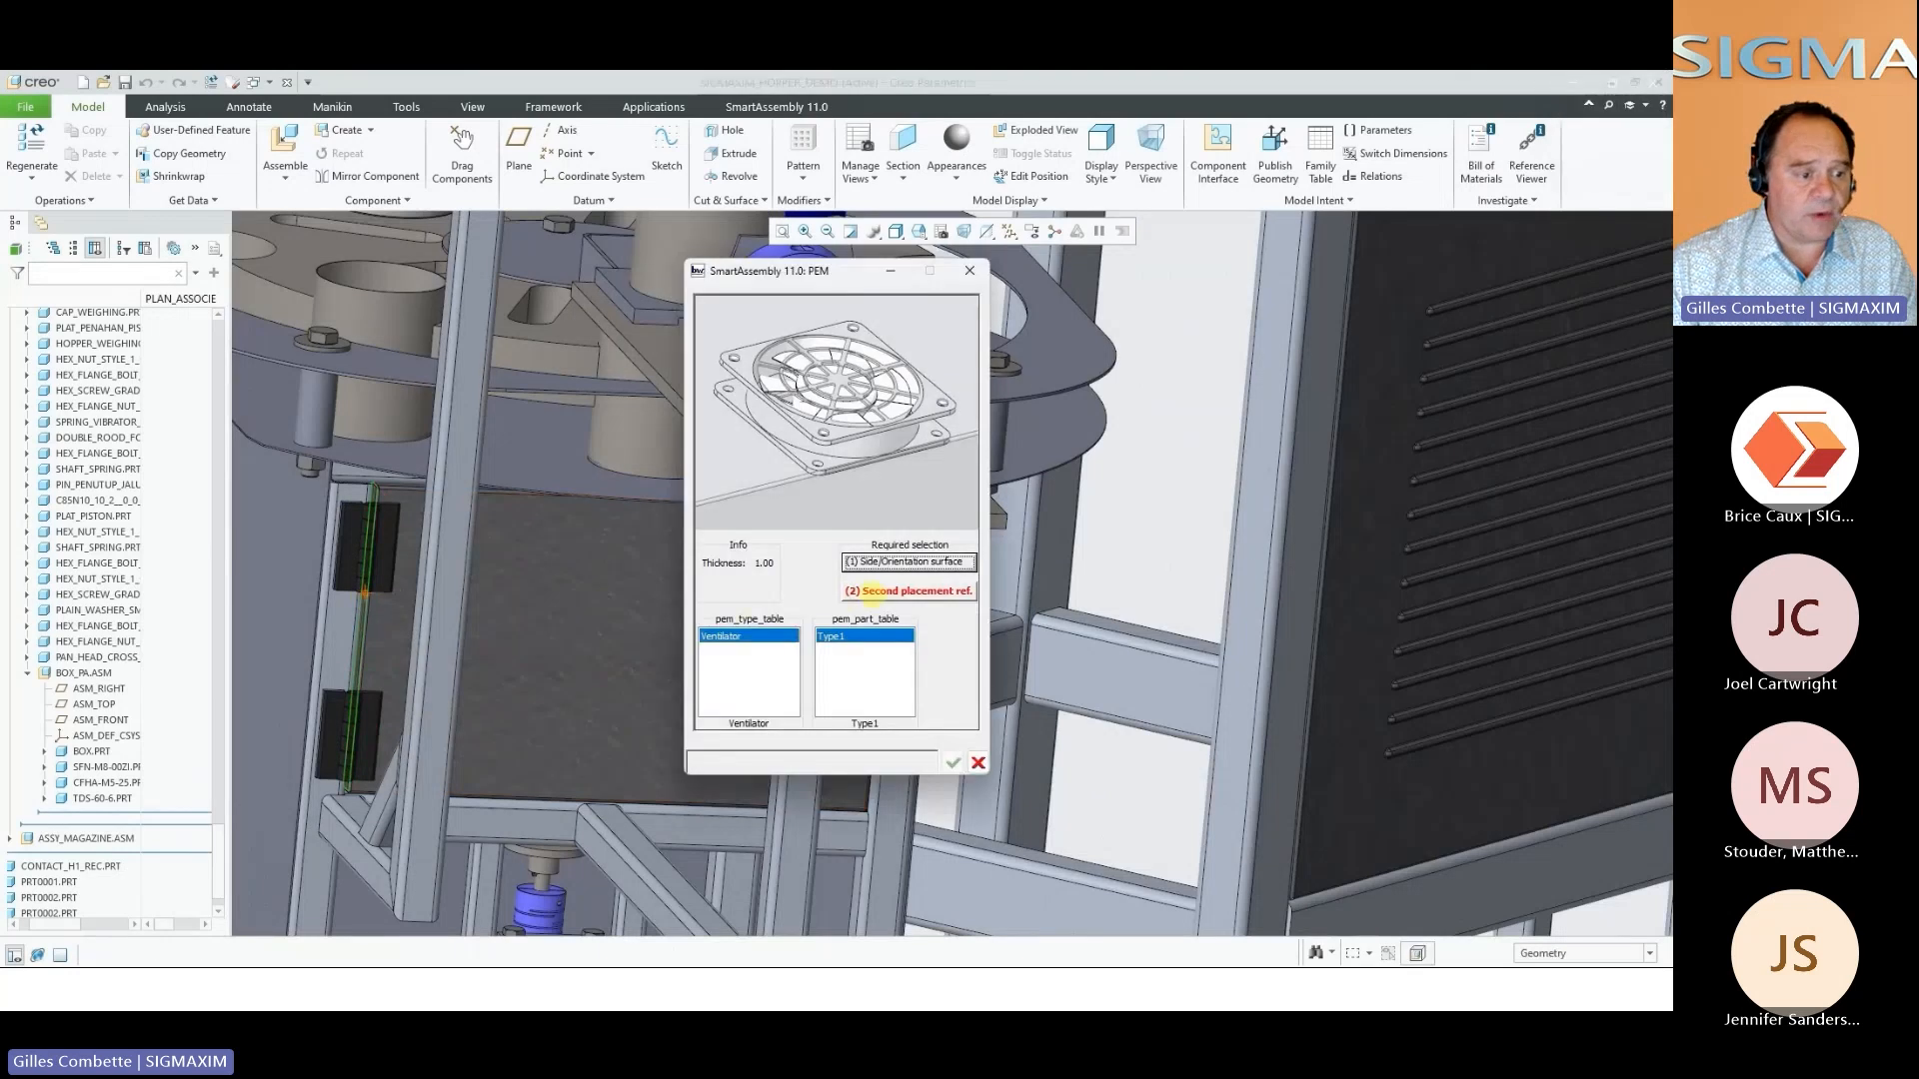
left_click(870, 591)
left_click(398, 484)
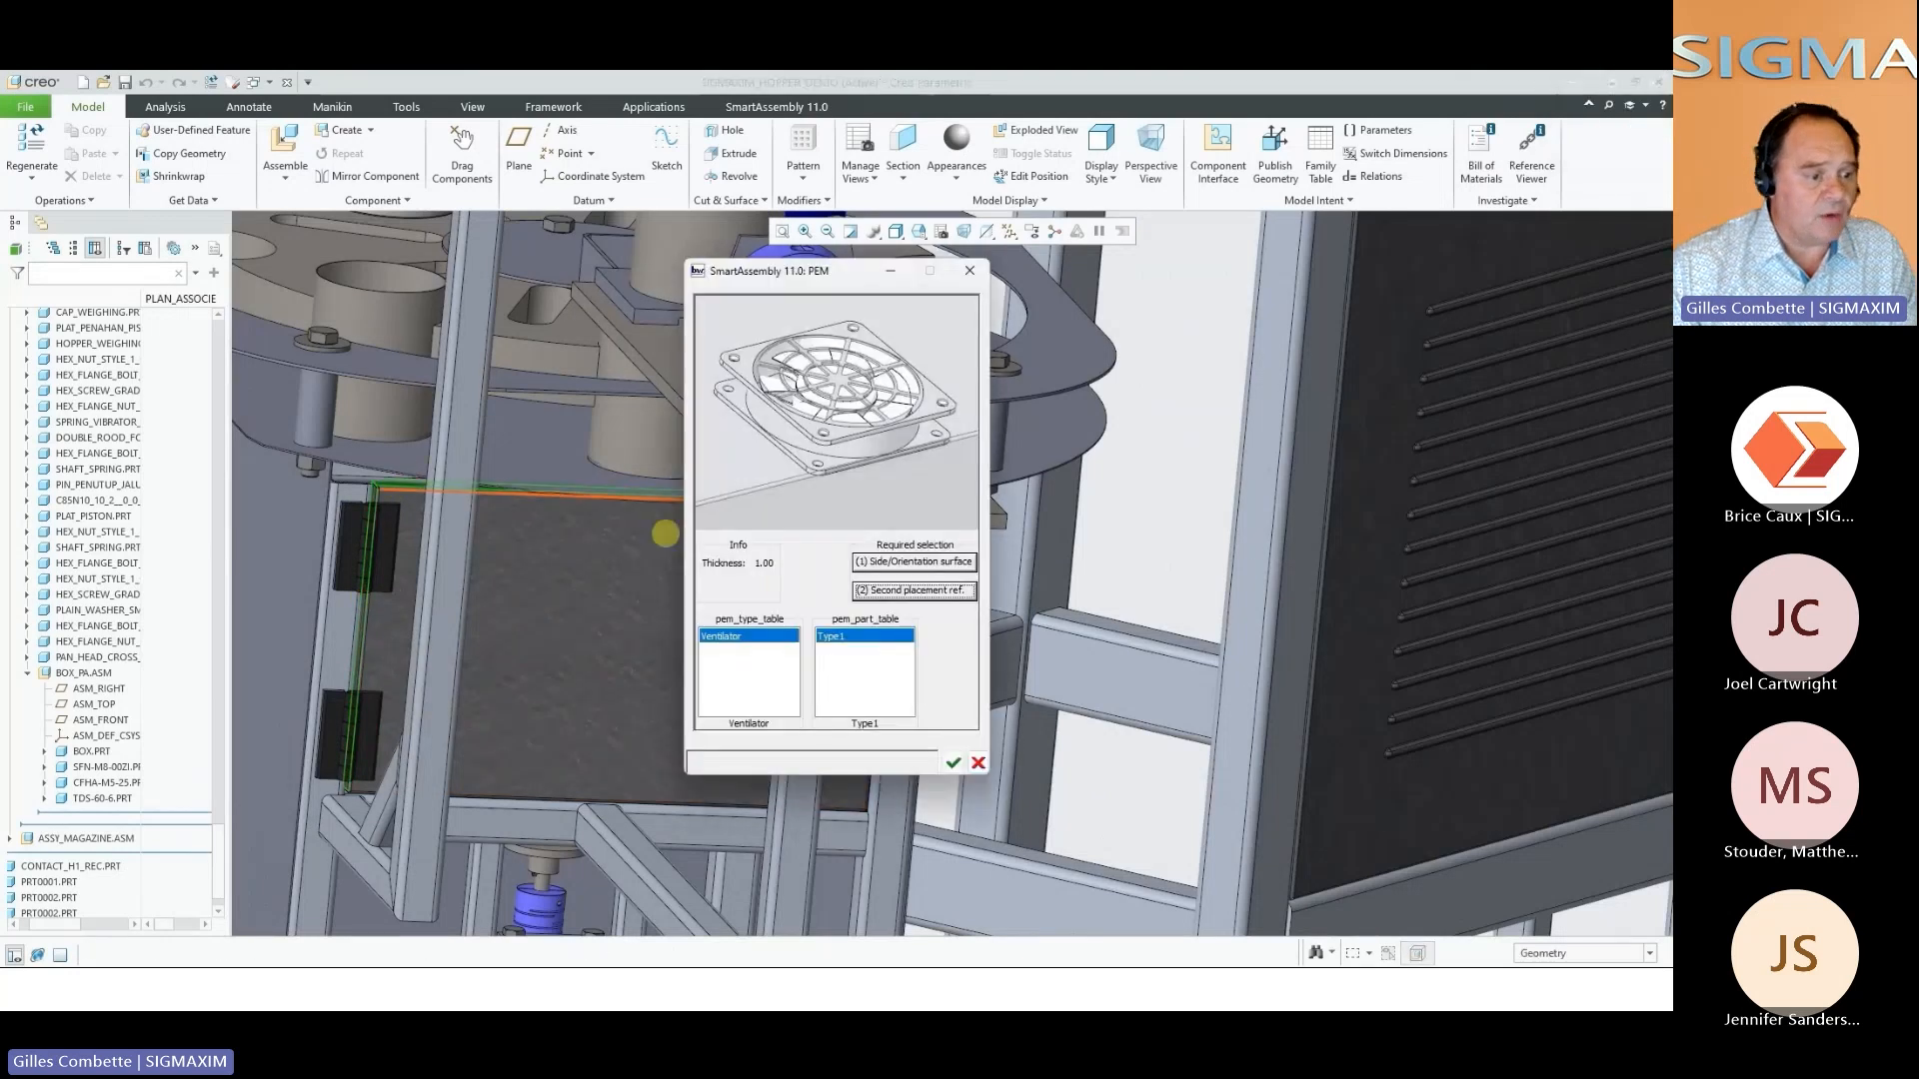
left_click(952, 761)
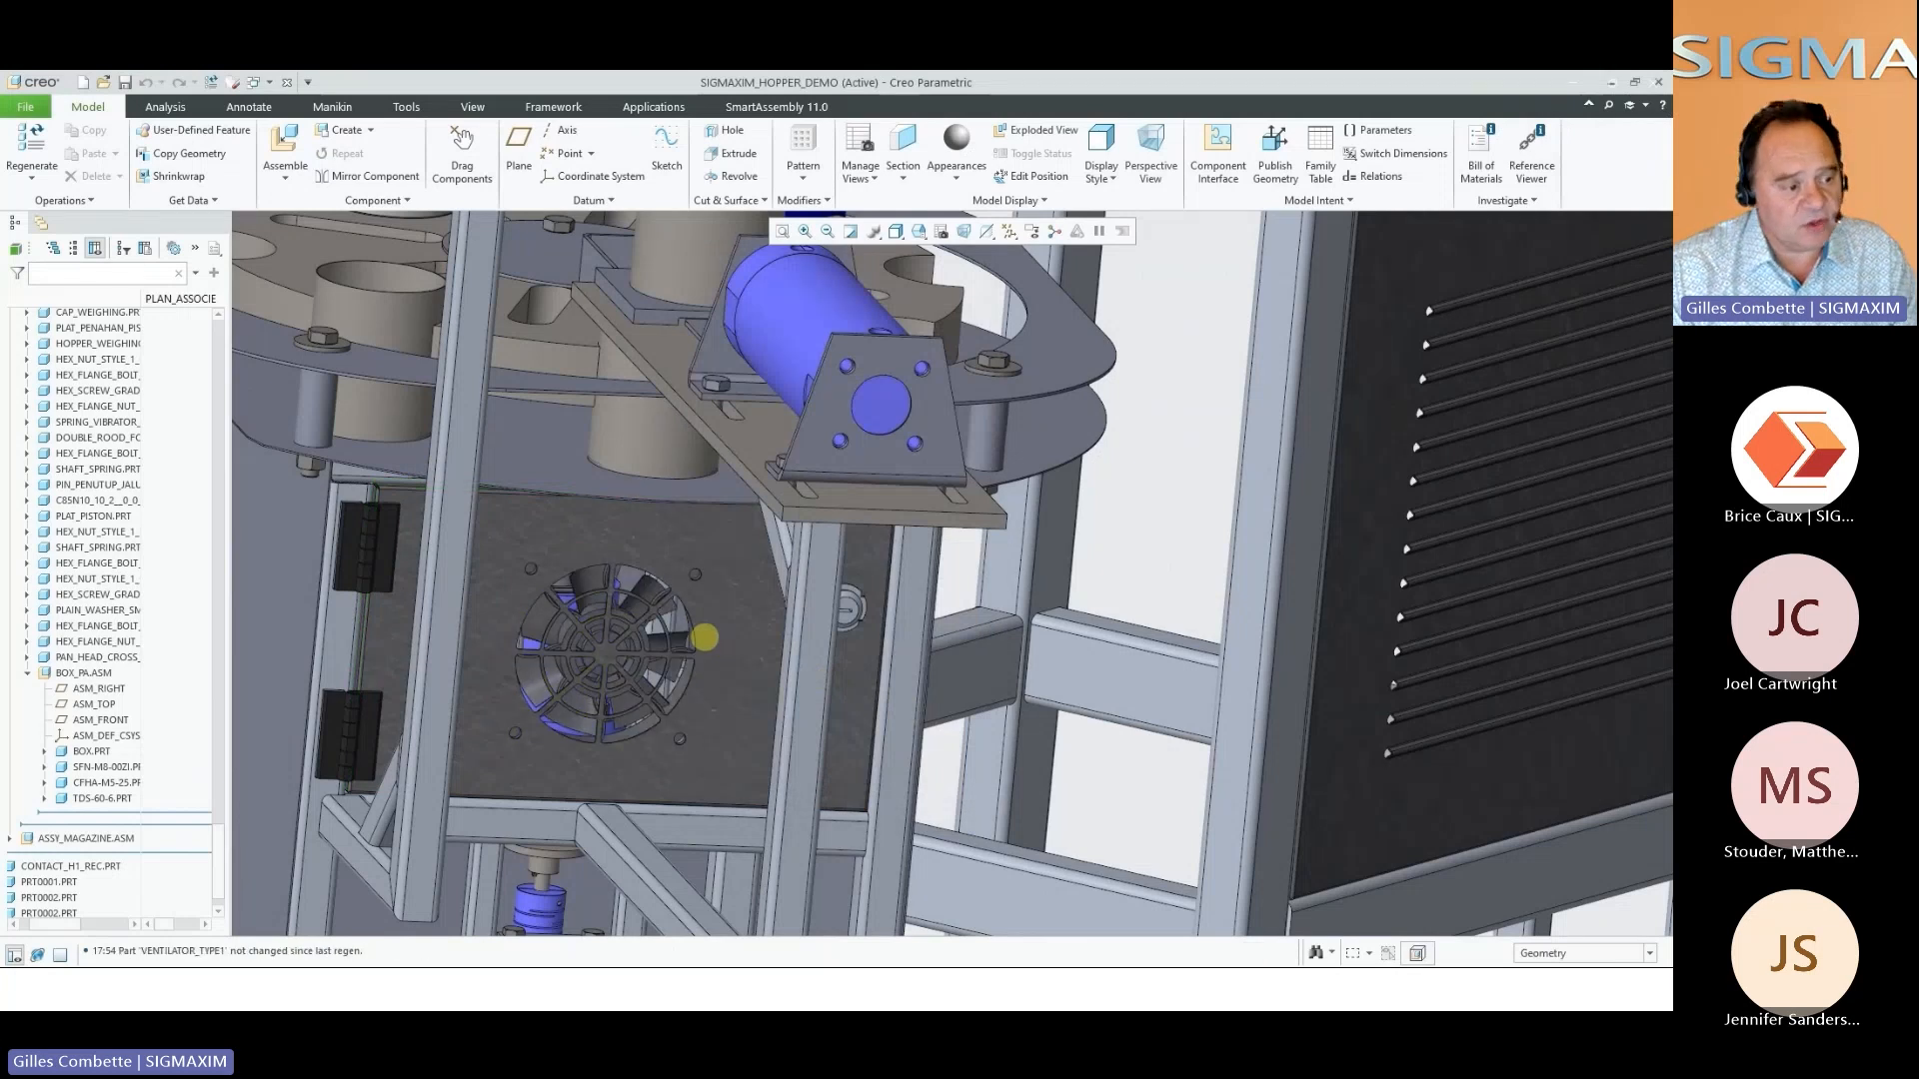
Set the ventilator's offsets to 150 from the hinge side and 100 from the upper edge, and accept its placement
middle_click_drag(698, 640, 650, 631)
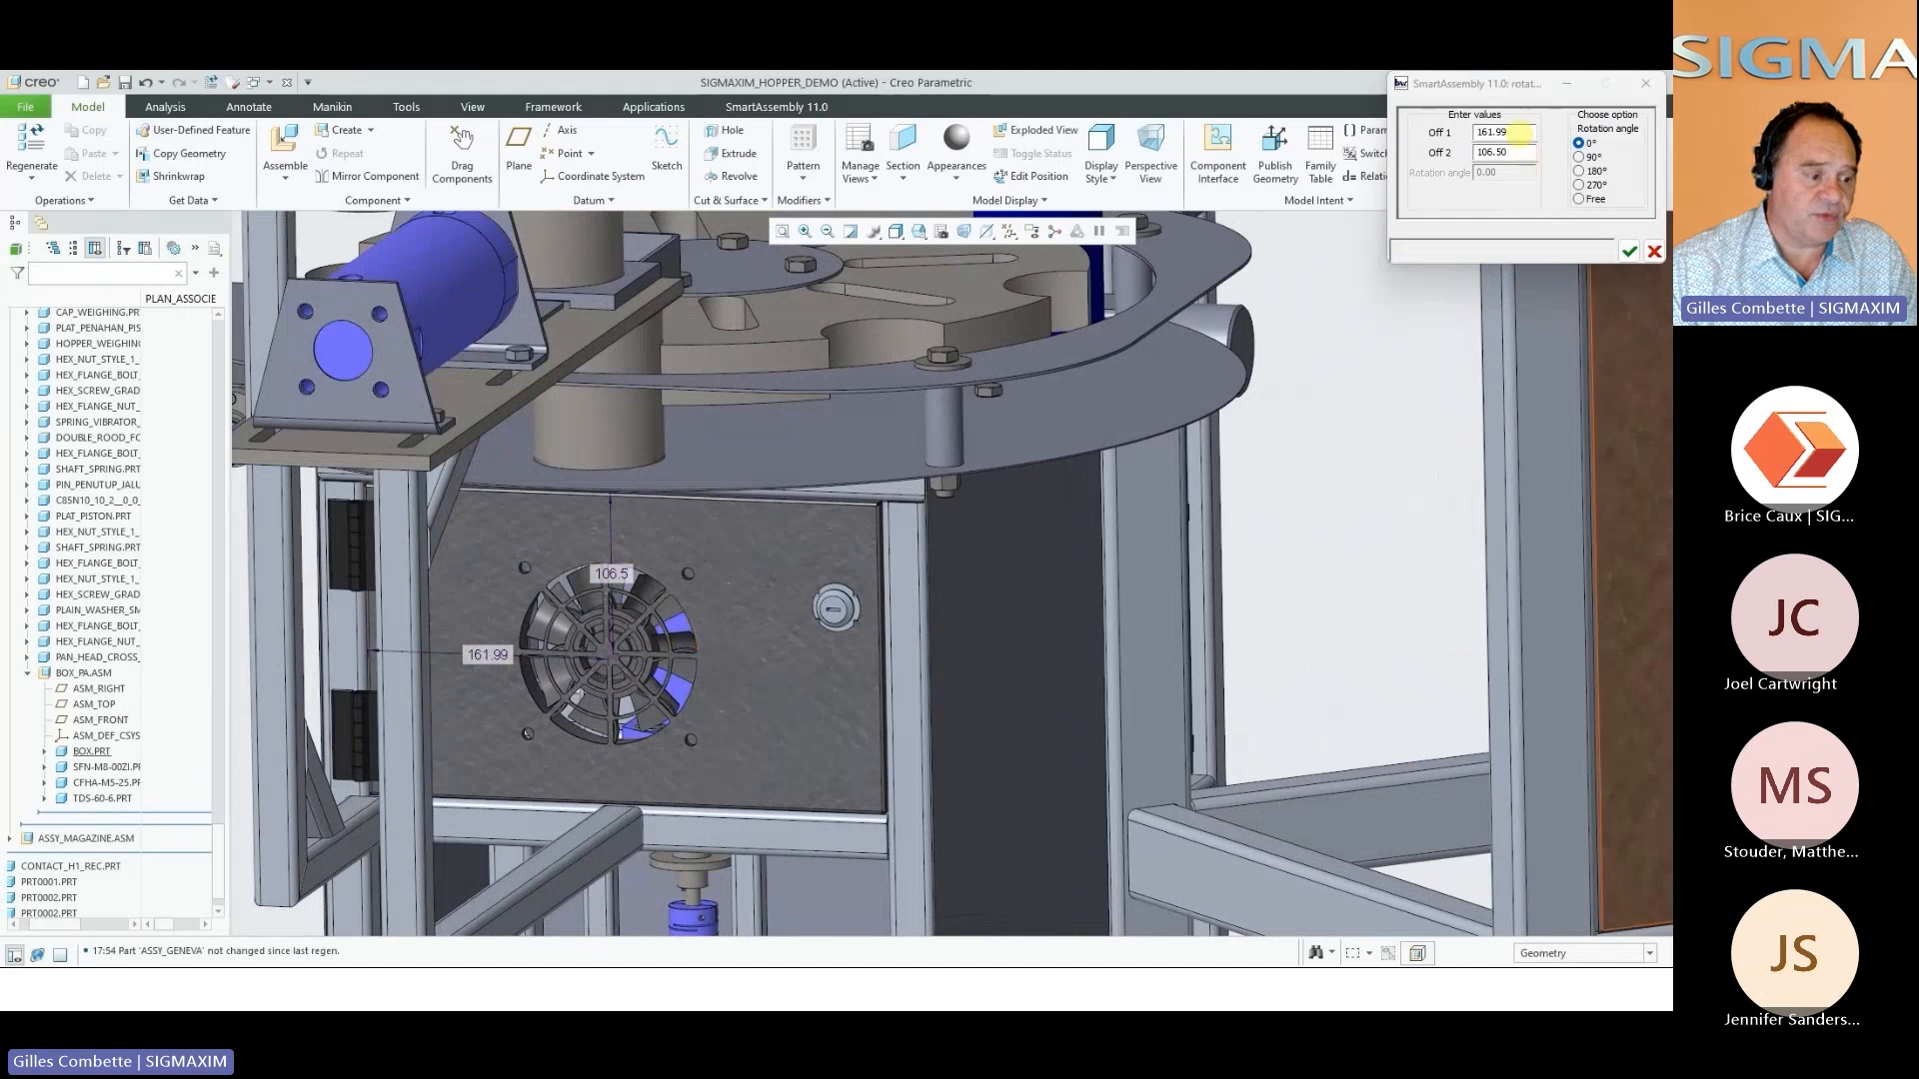
left_click(1517, 132)
type("150")
key("Tab")
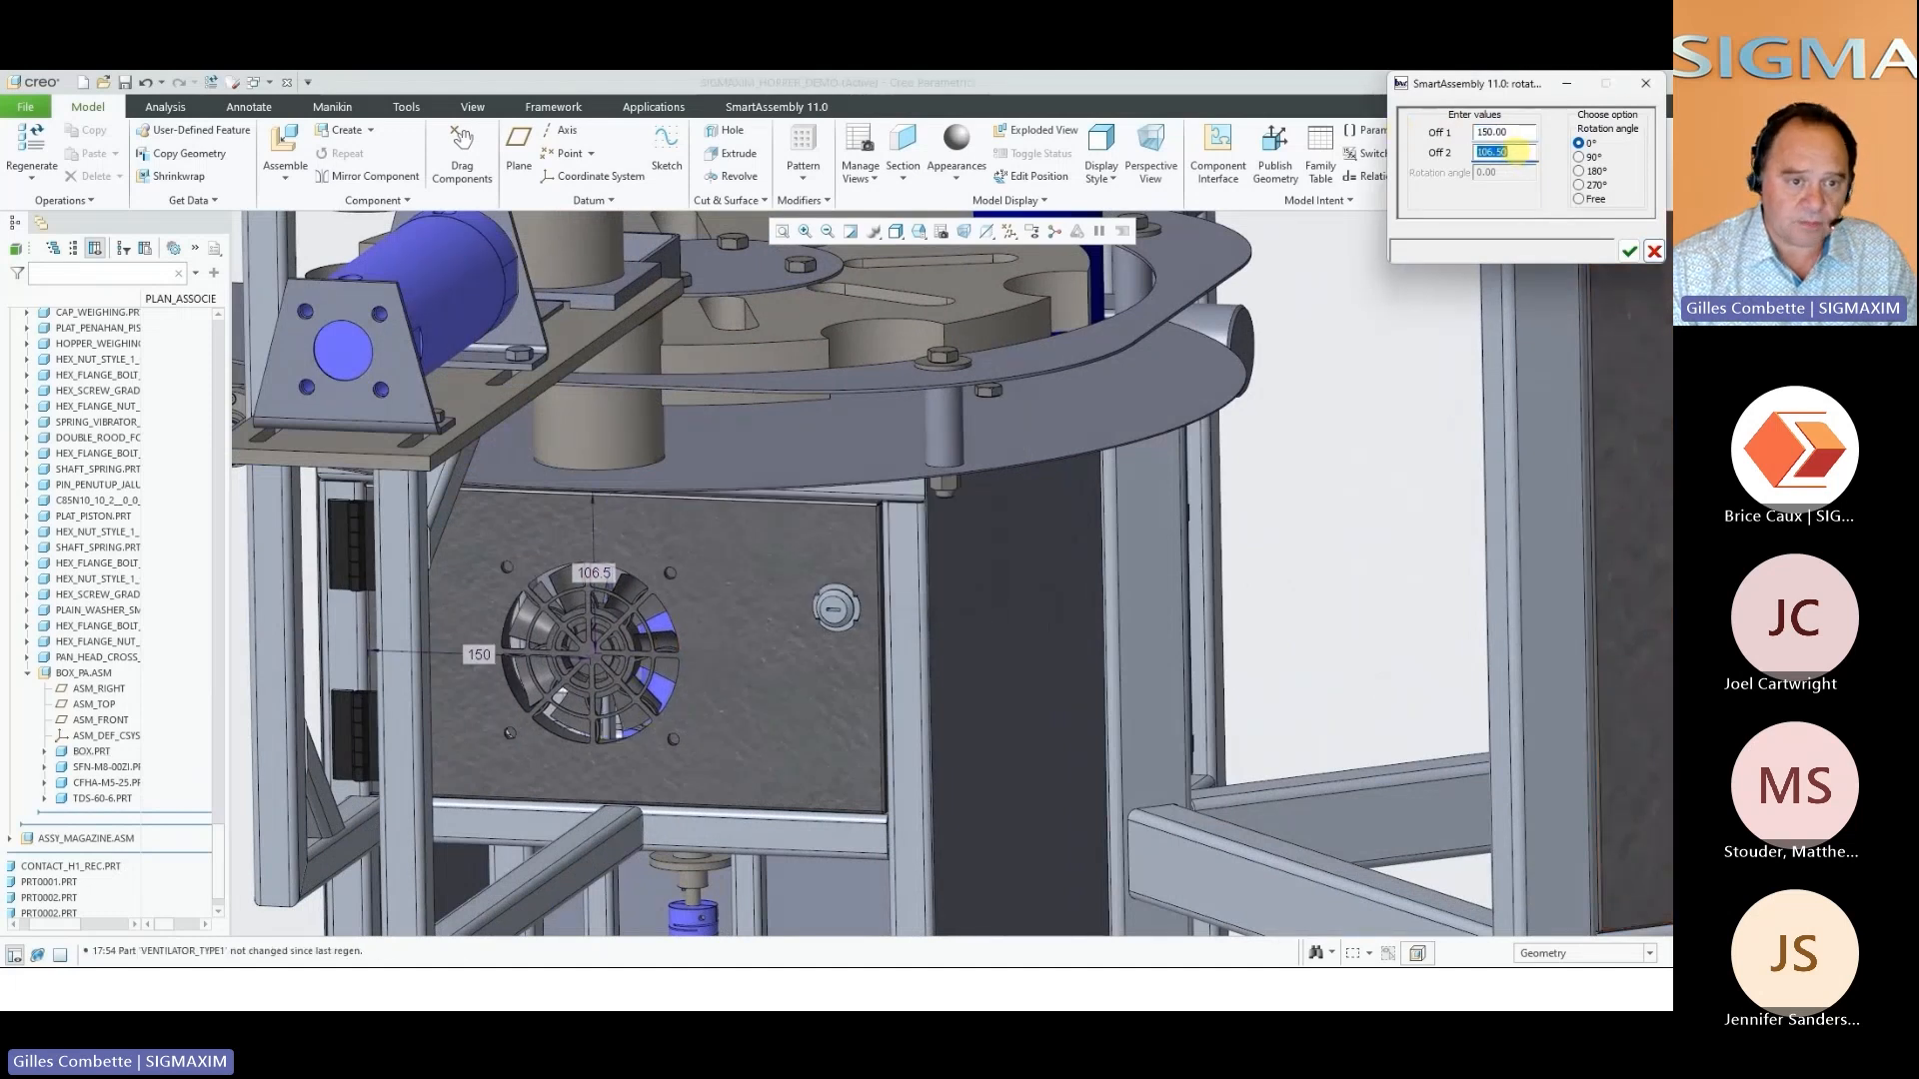
type("100")
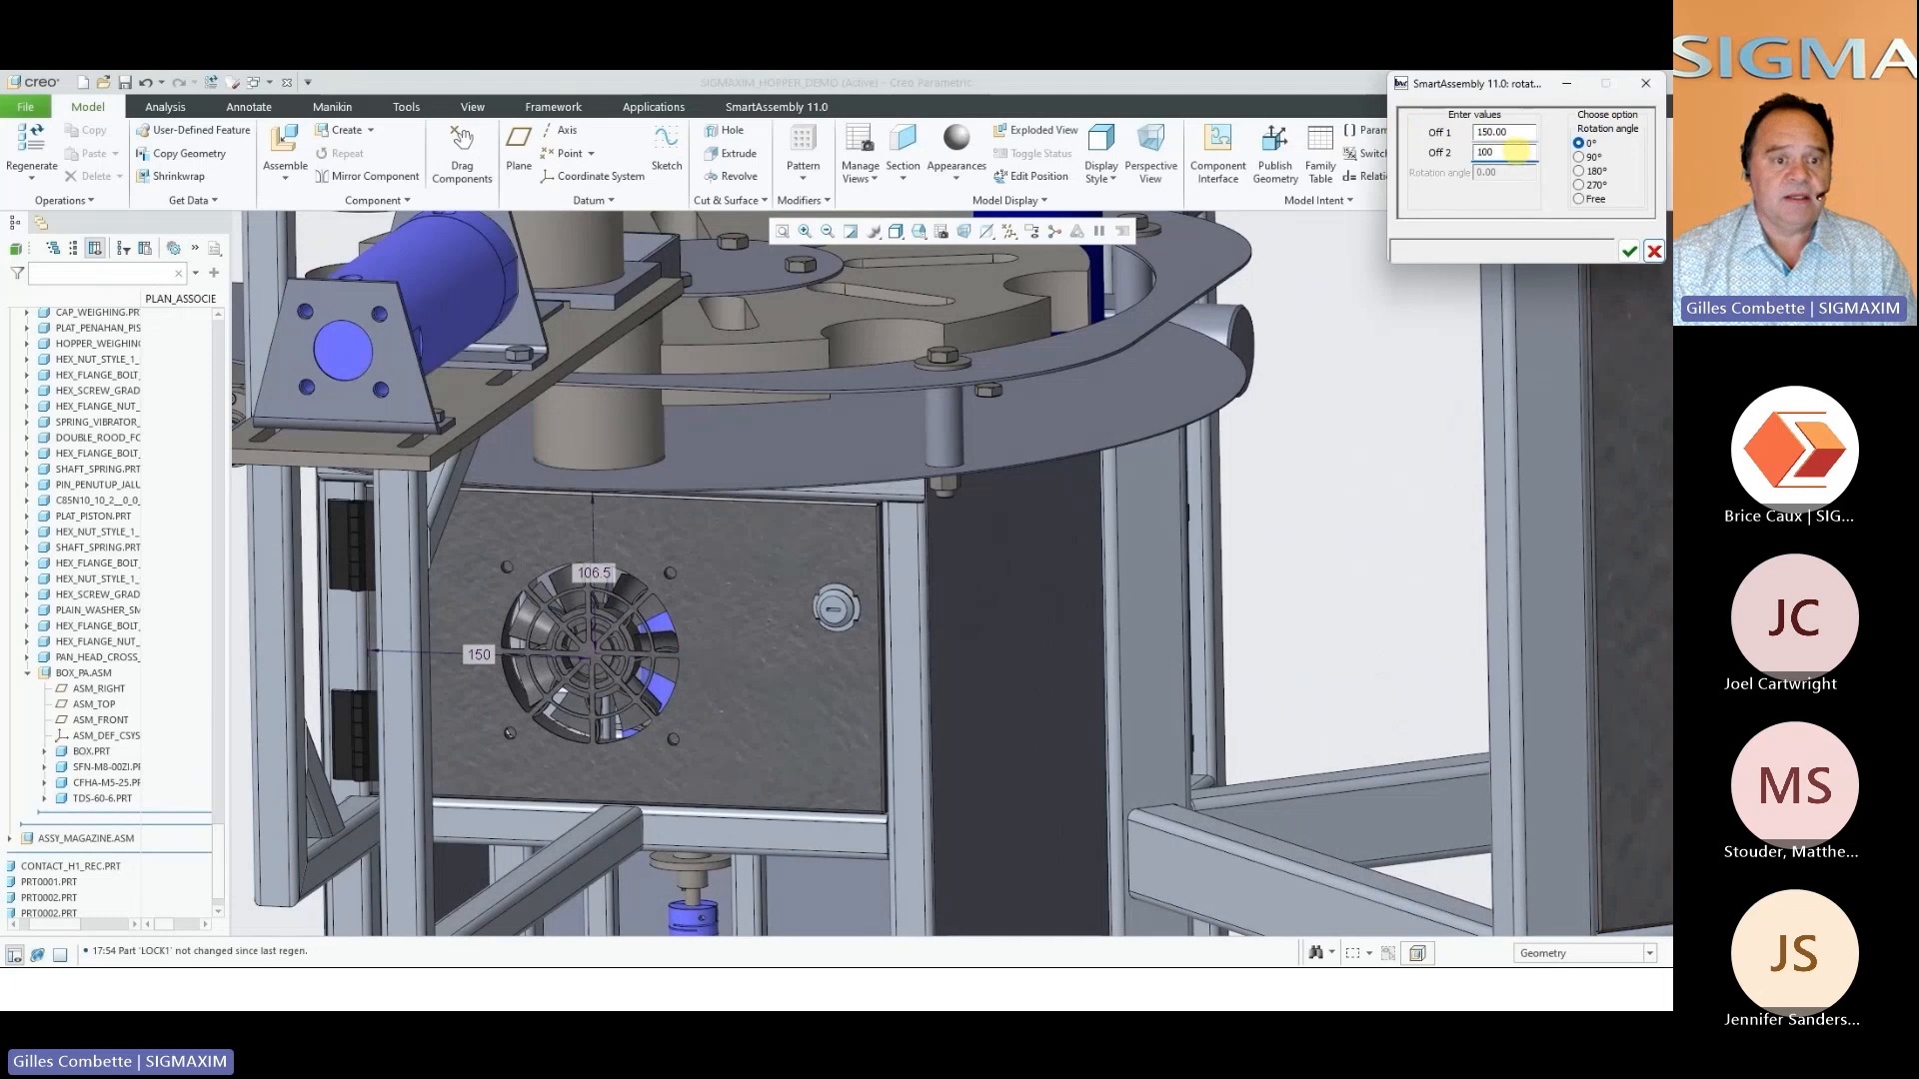
key("Tab")
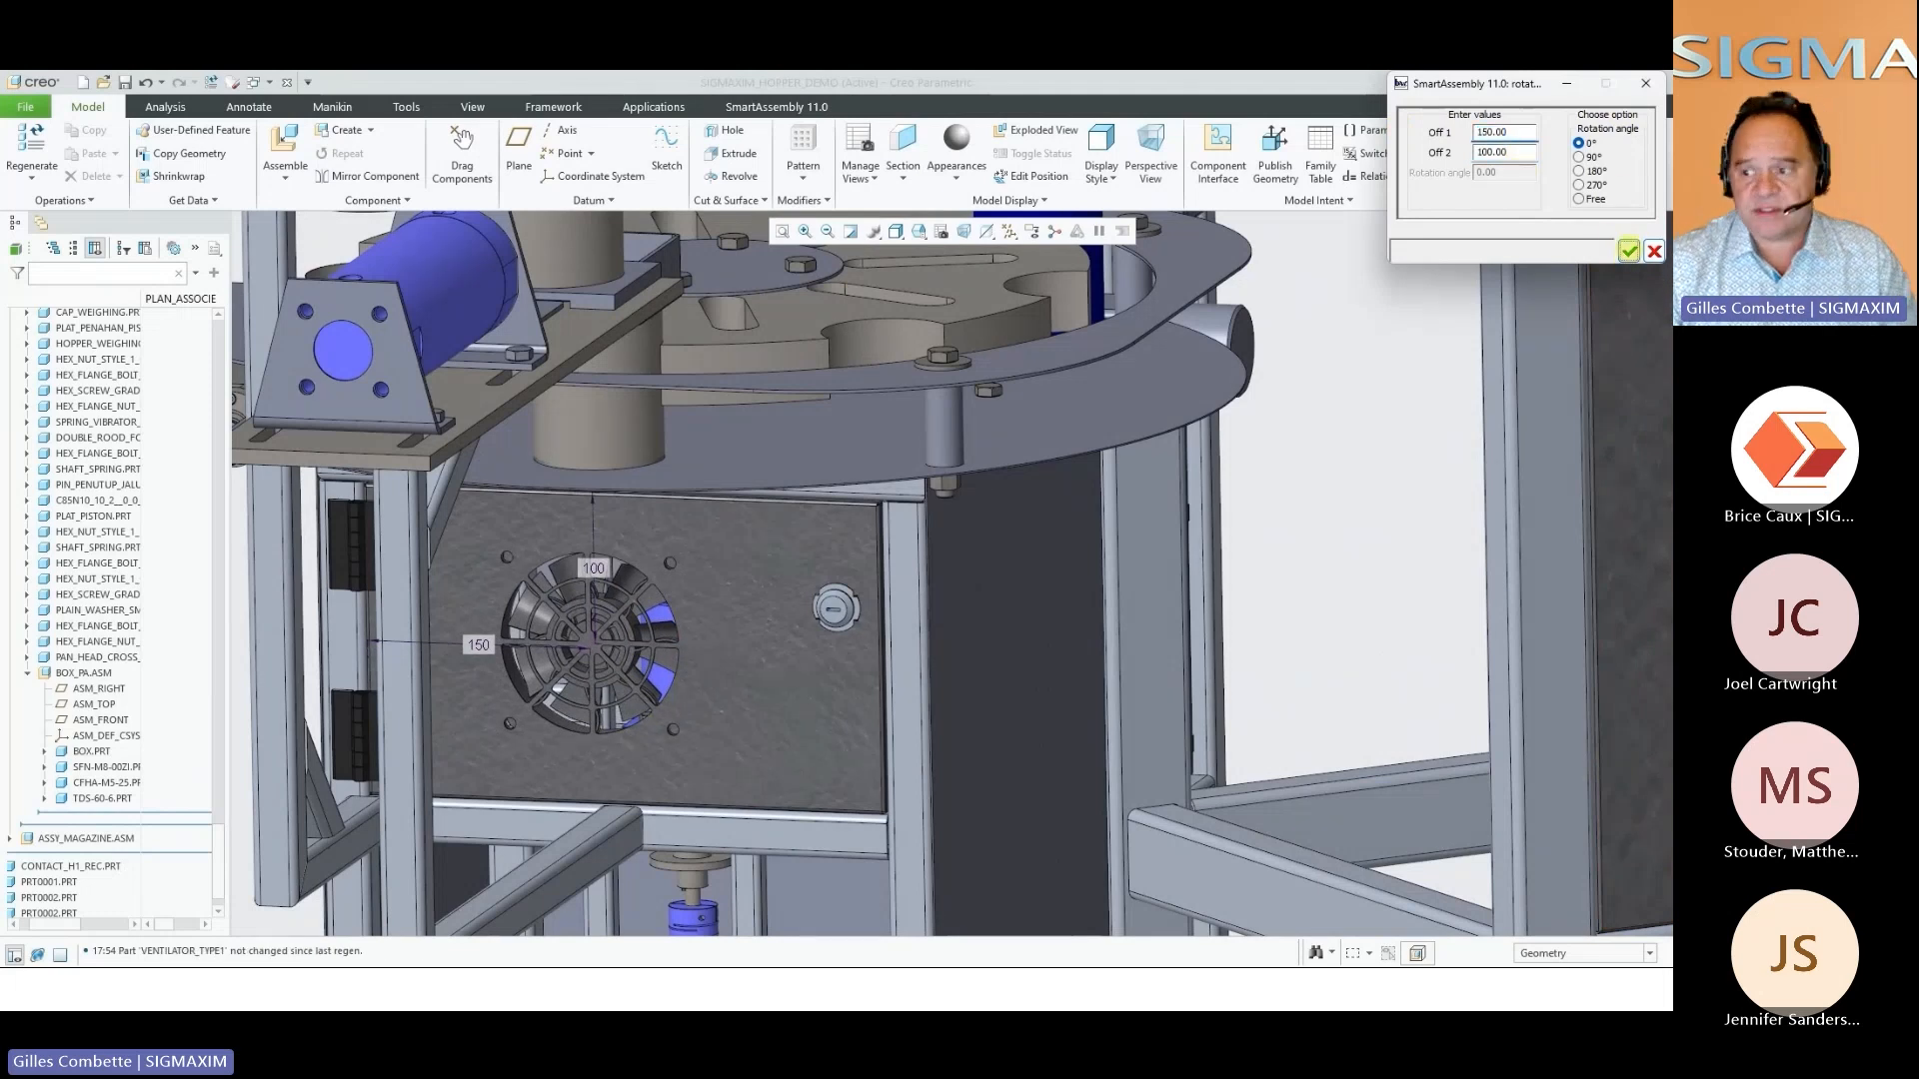
left_click(1629, 251)
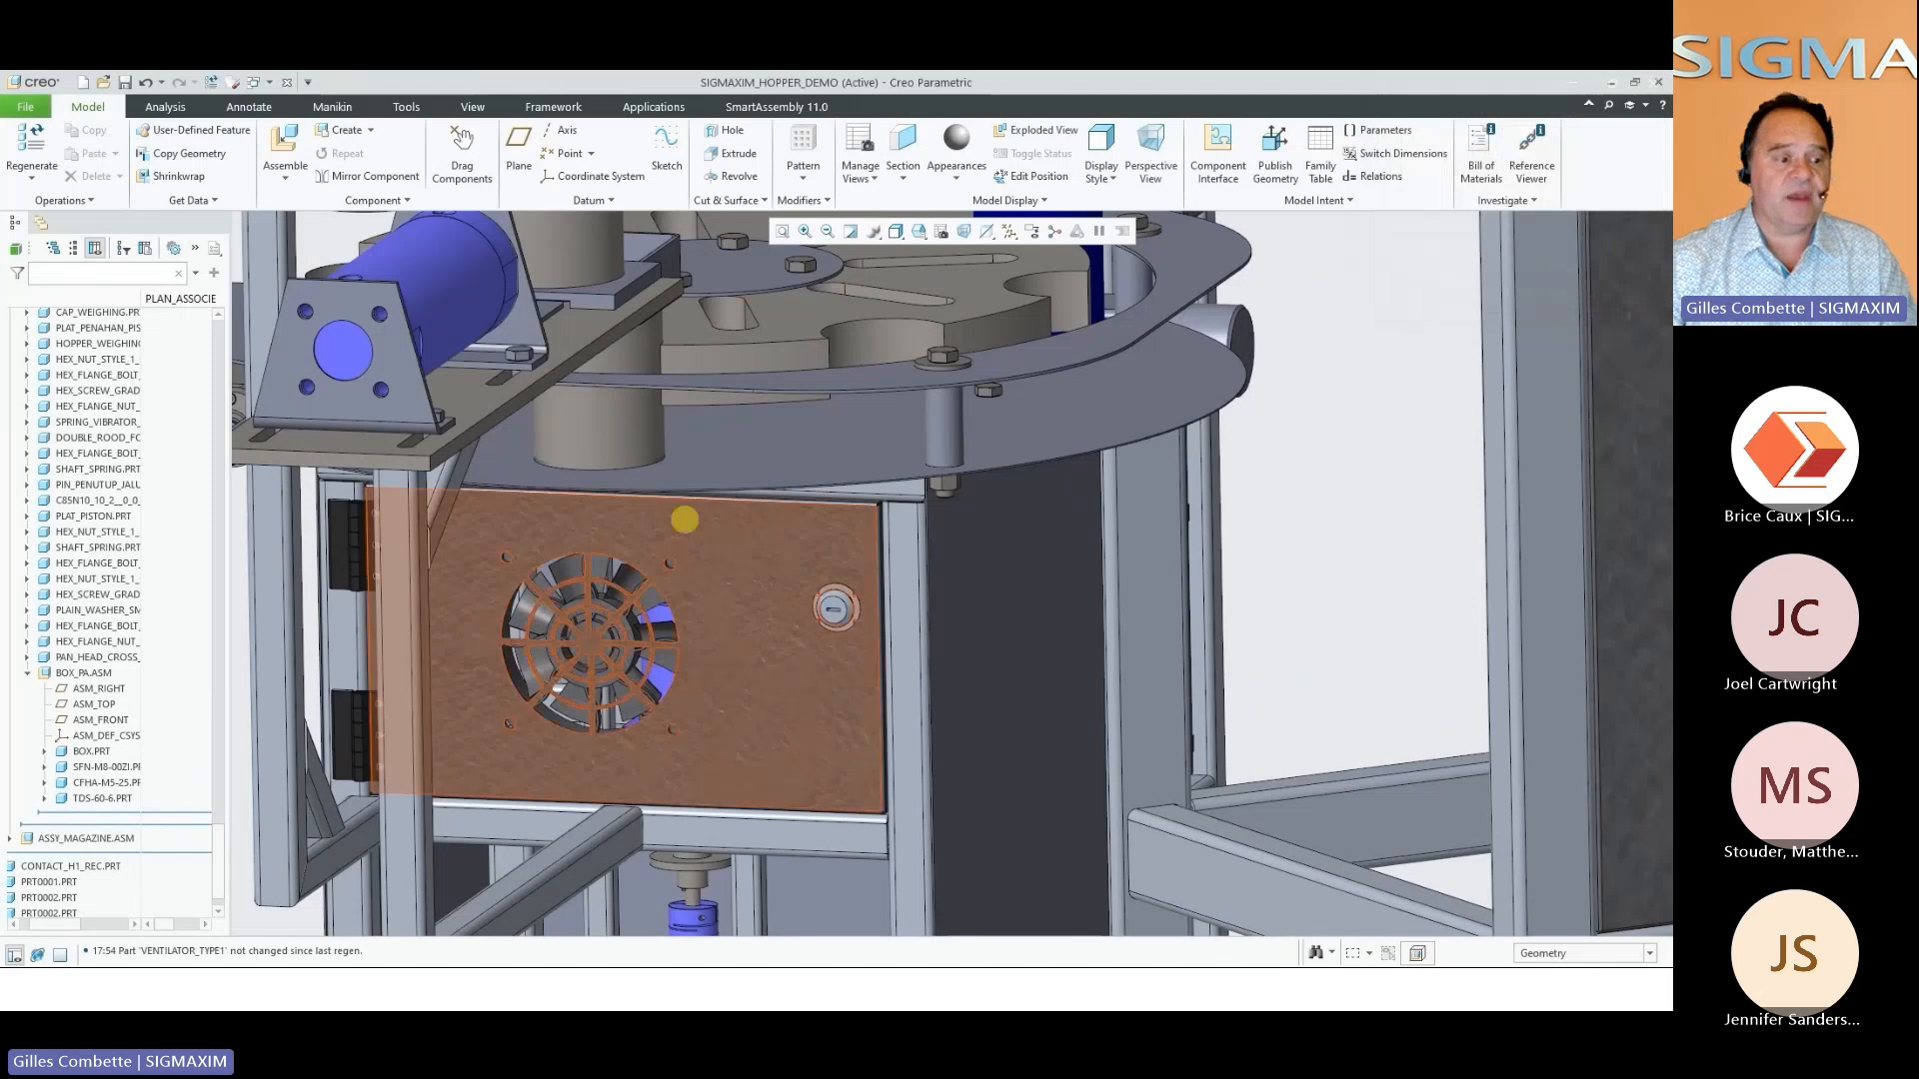
Swing the hinged door with the ventilator partly open
left_click(773, 652)
left_click_drag(772, 651, 680, 687)
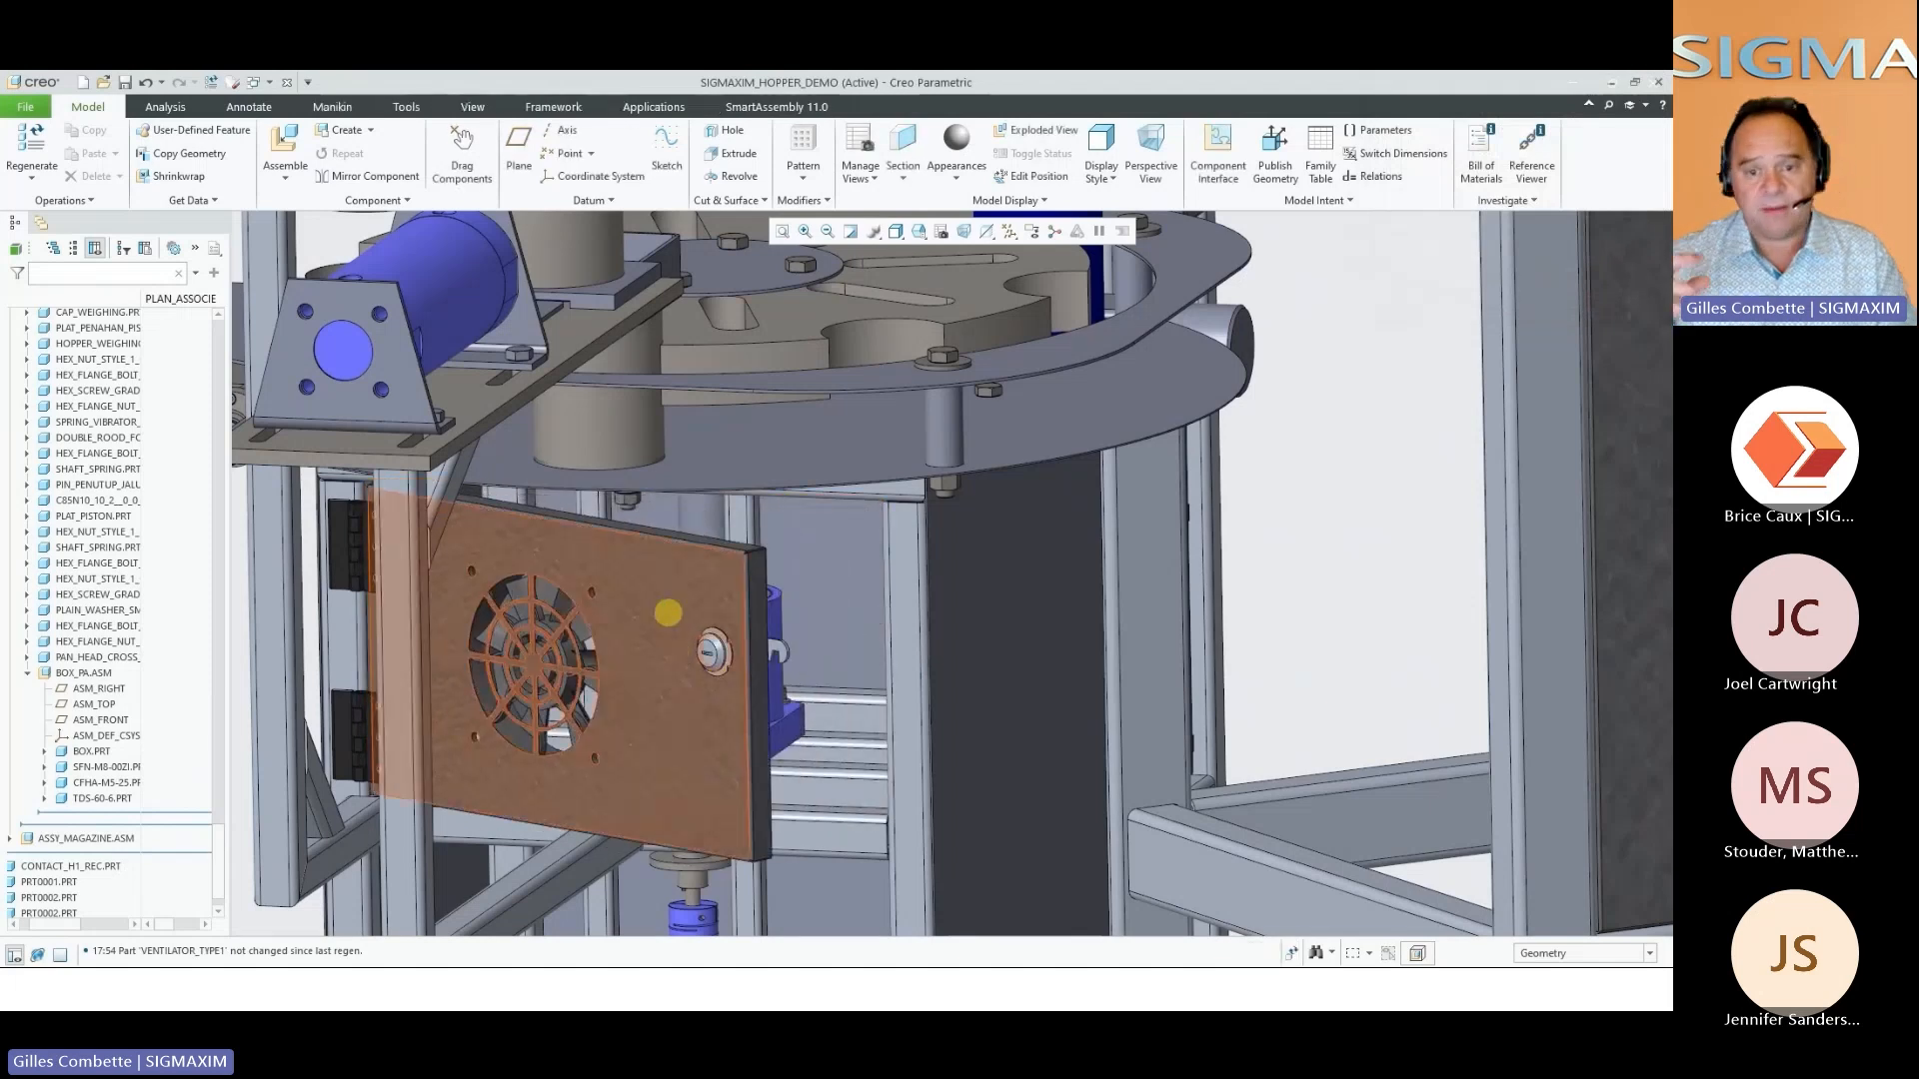
Open the door part on its own to examine the ventilator grille cutout and screw holes, and close it again
left_click(699, 540)
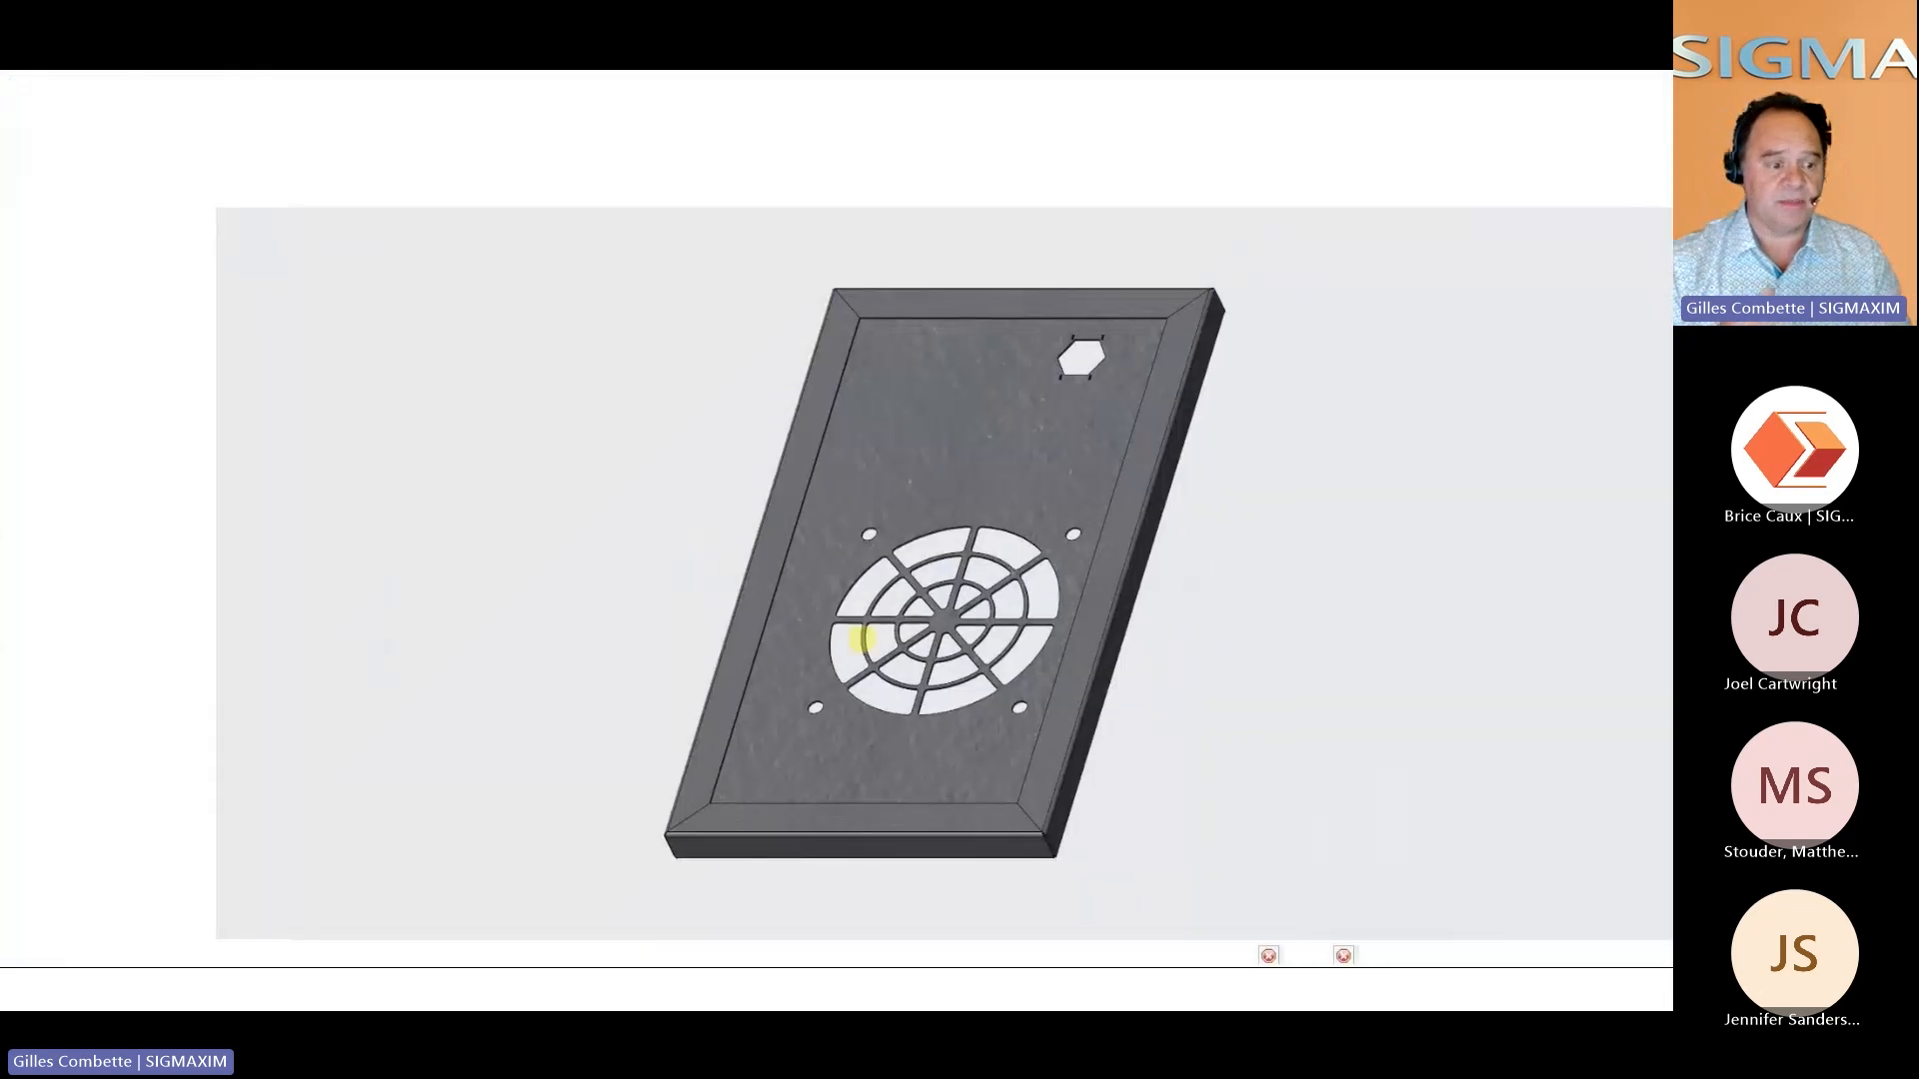
mouse_move(912, 634)
middle_mouse_down()
mouse_move(806, 505)
mouse_move(849, 618)
mouse_move(899, 645)
middle_mouse_up()
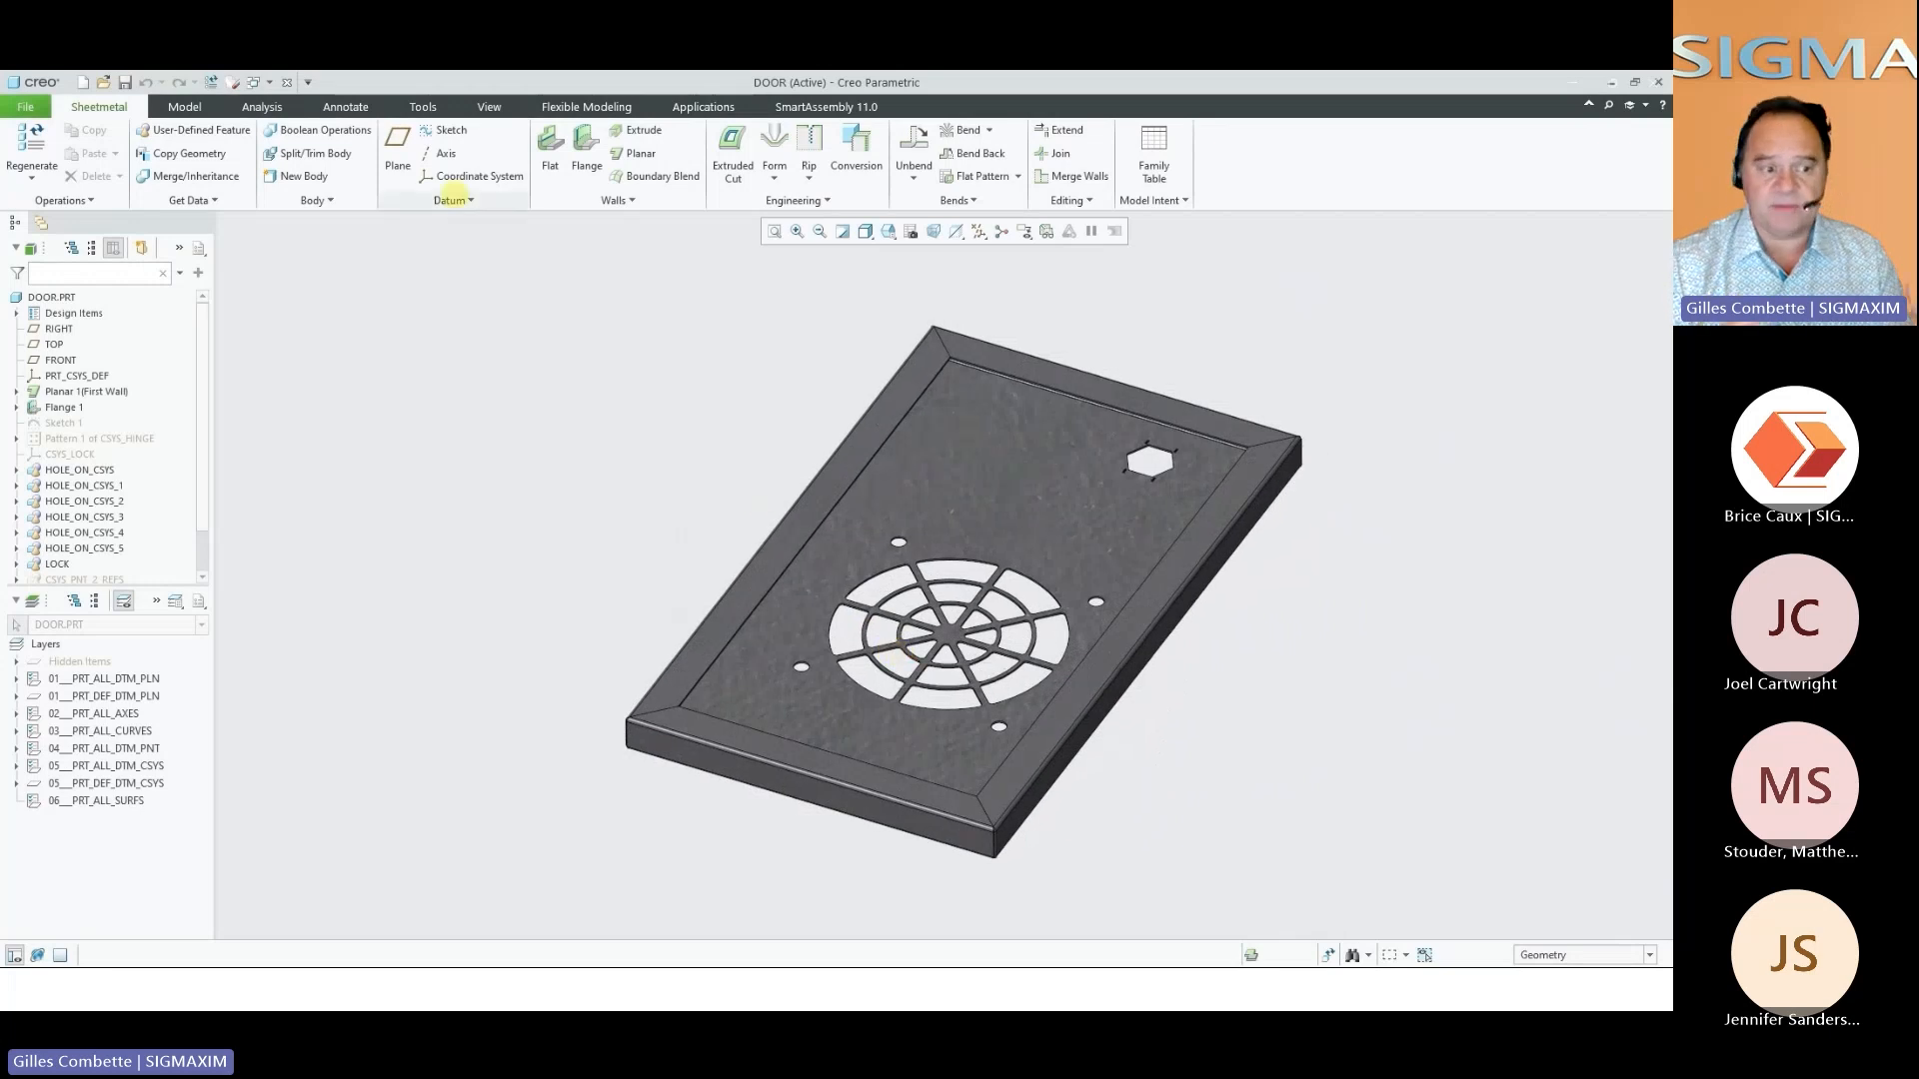
left_click(287, 82)
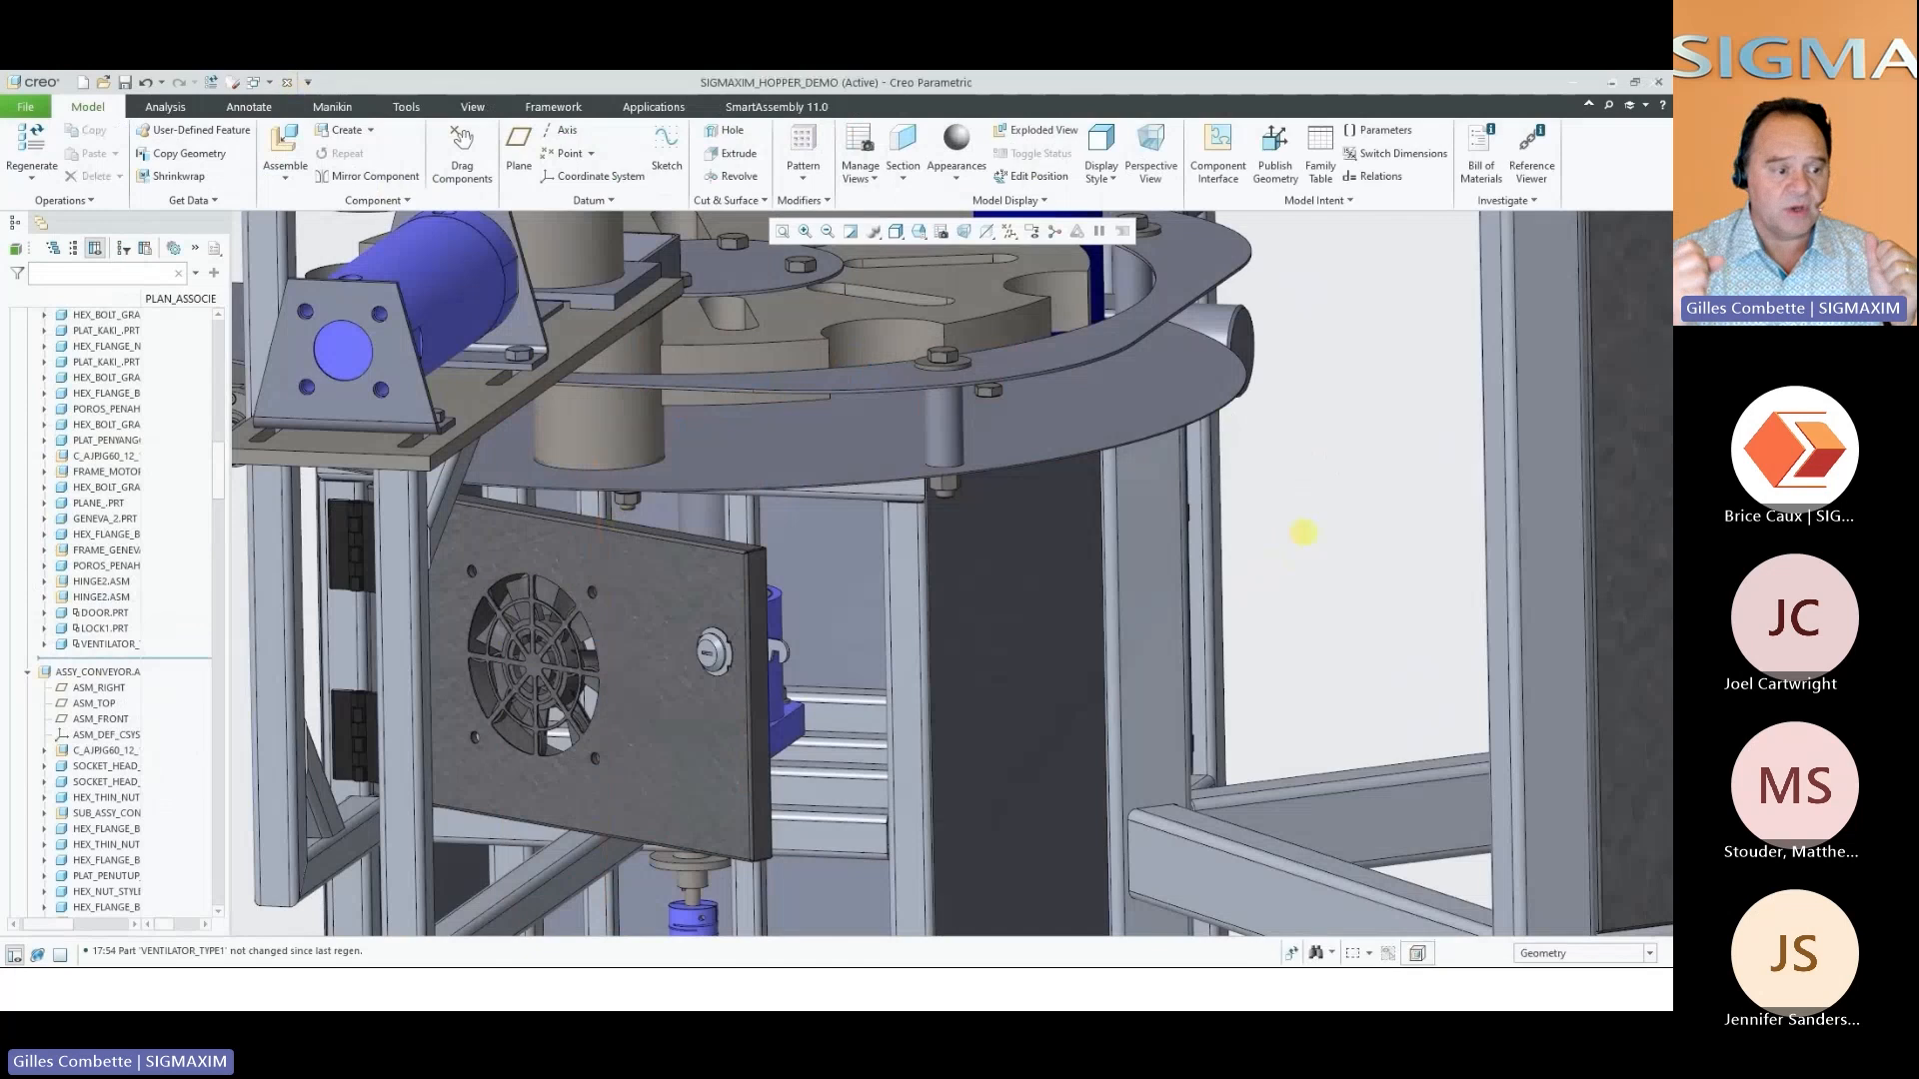
Insert a RED press button from the hardware library on the door's front face below the ventilator and lock
right_click(1304, 533)
left_click(1340, 635)
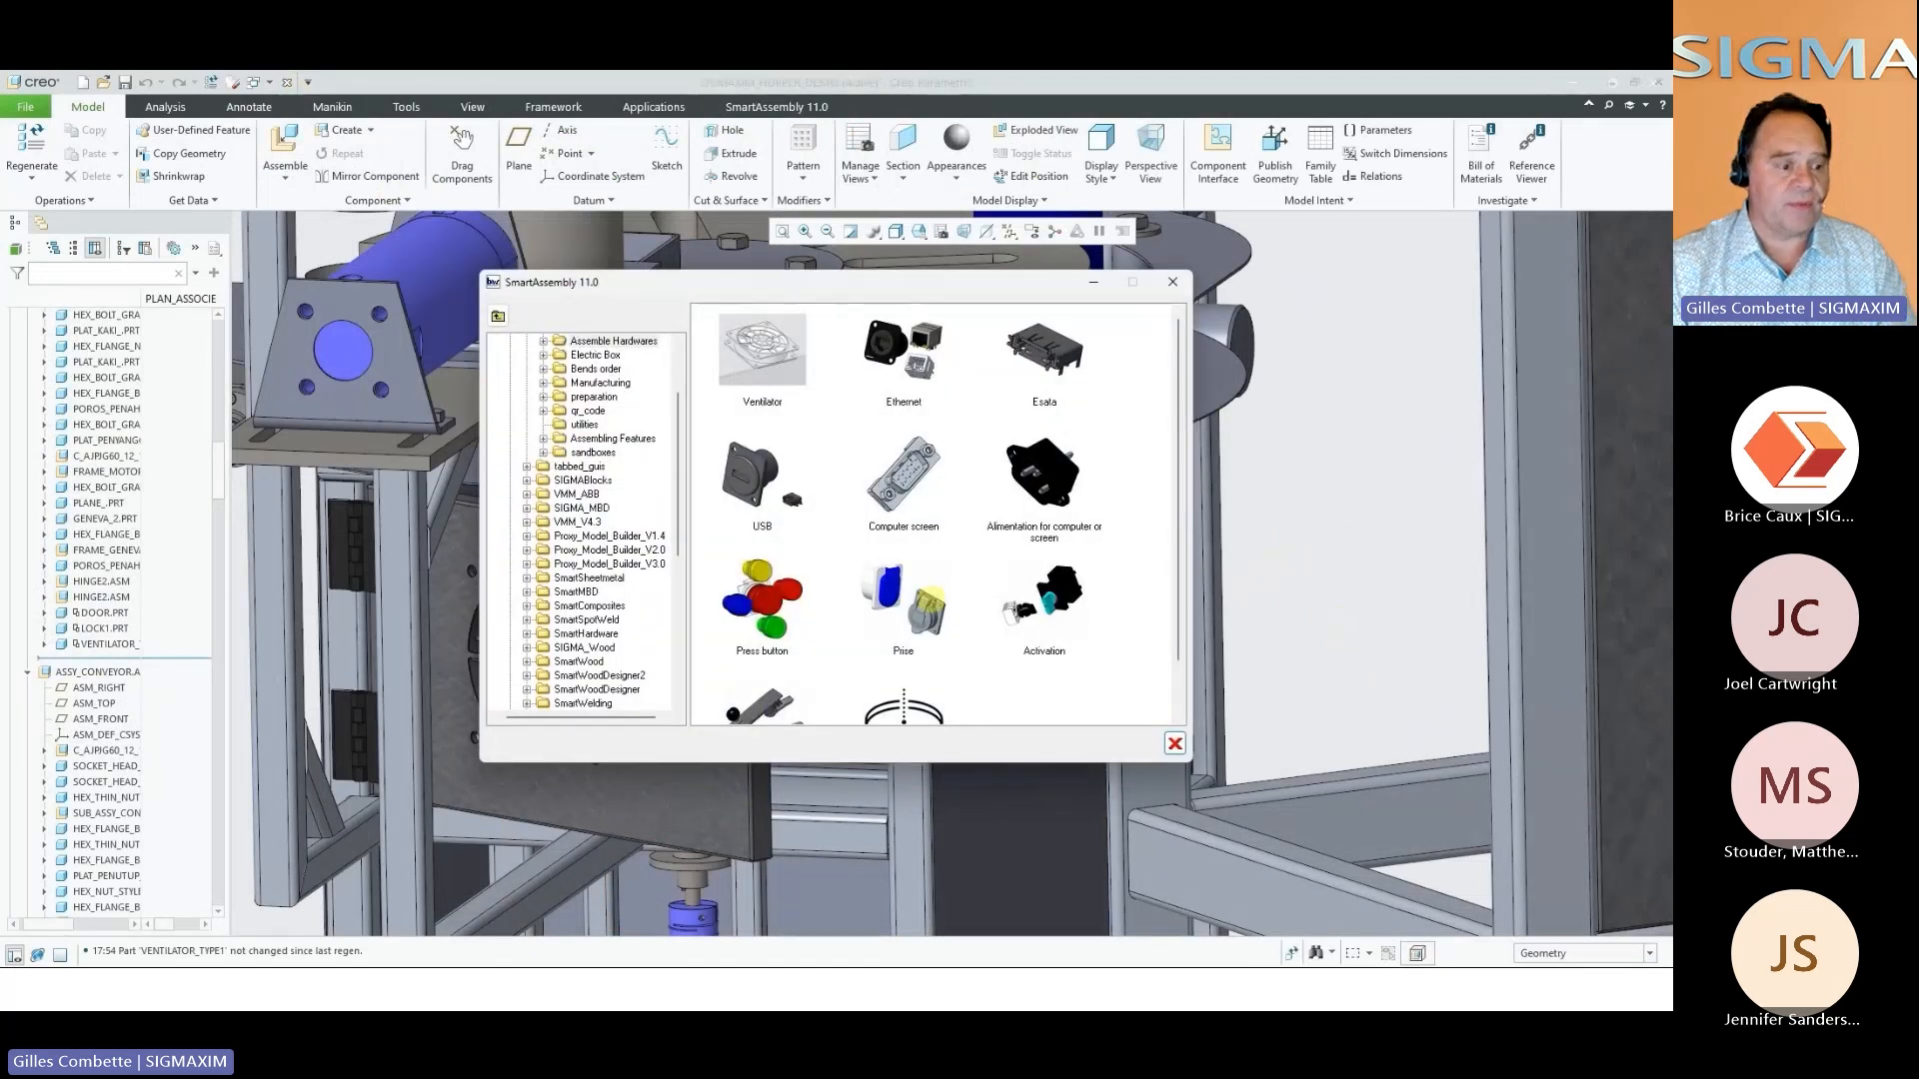
scroll(930, 600, "down", 1)
double_click(757, 538)
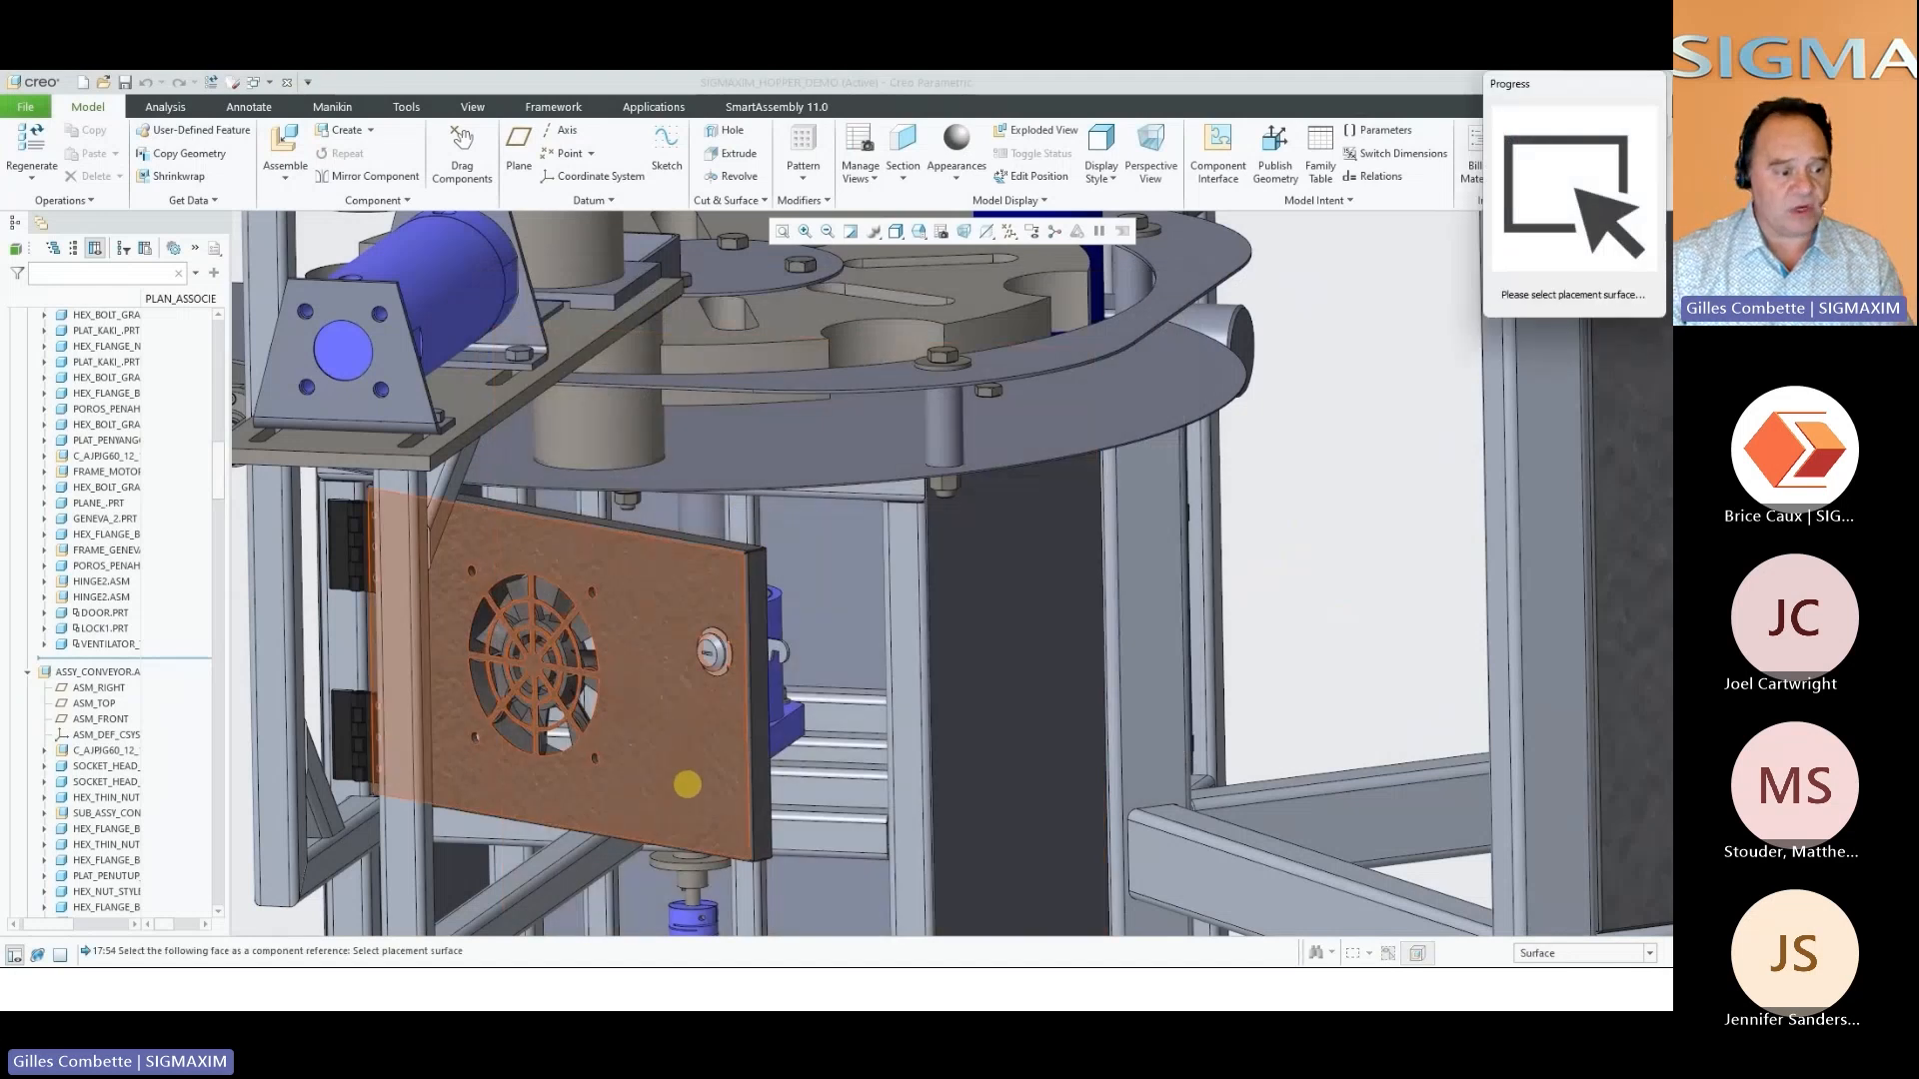
left_click(688, 785)
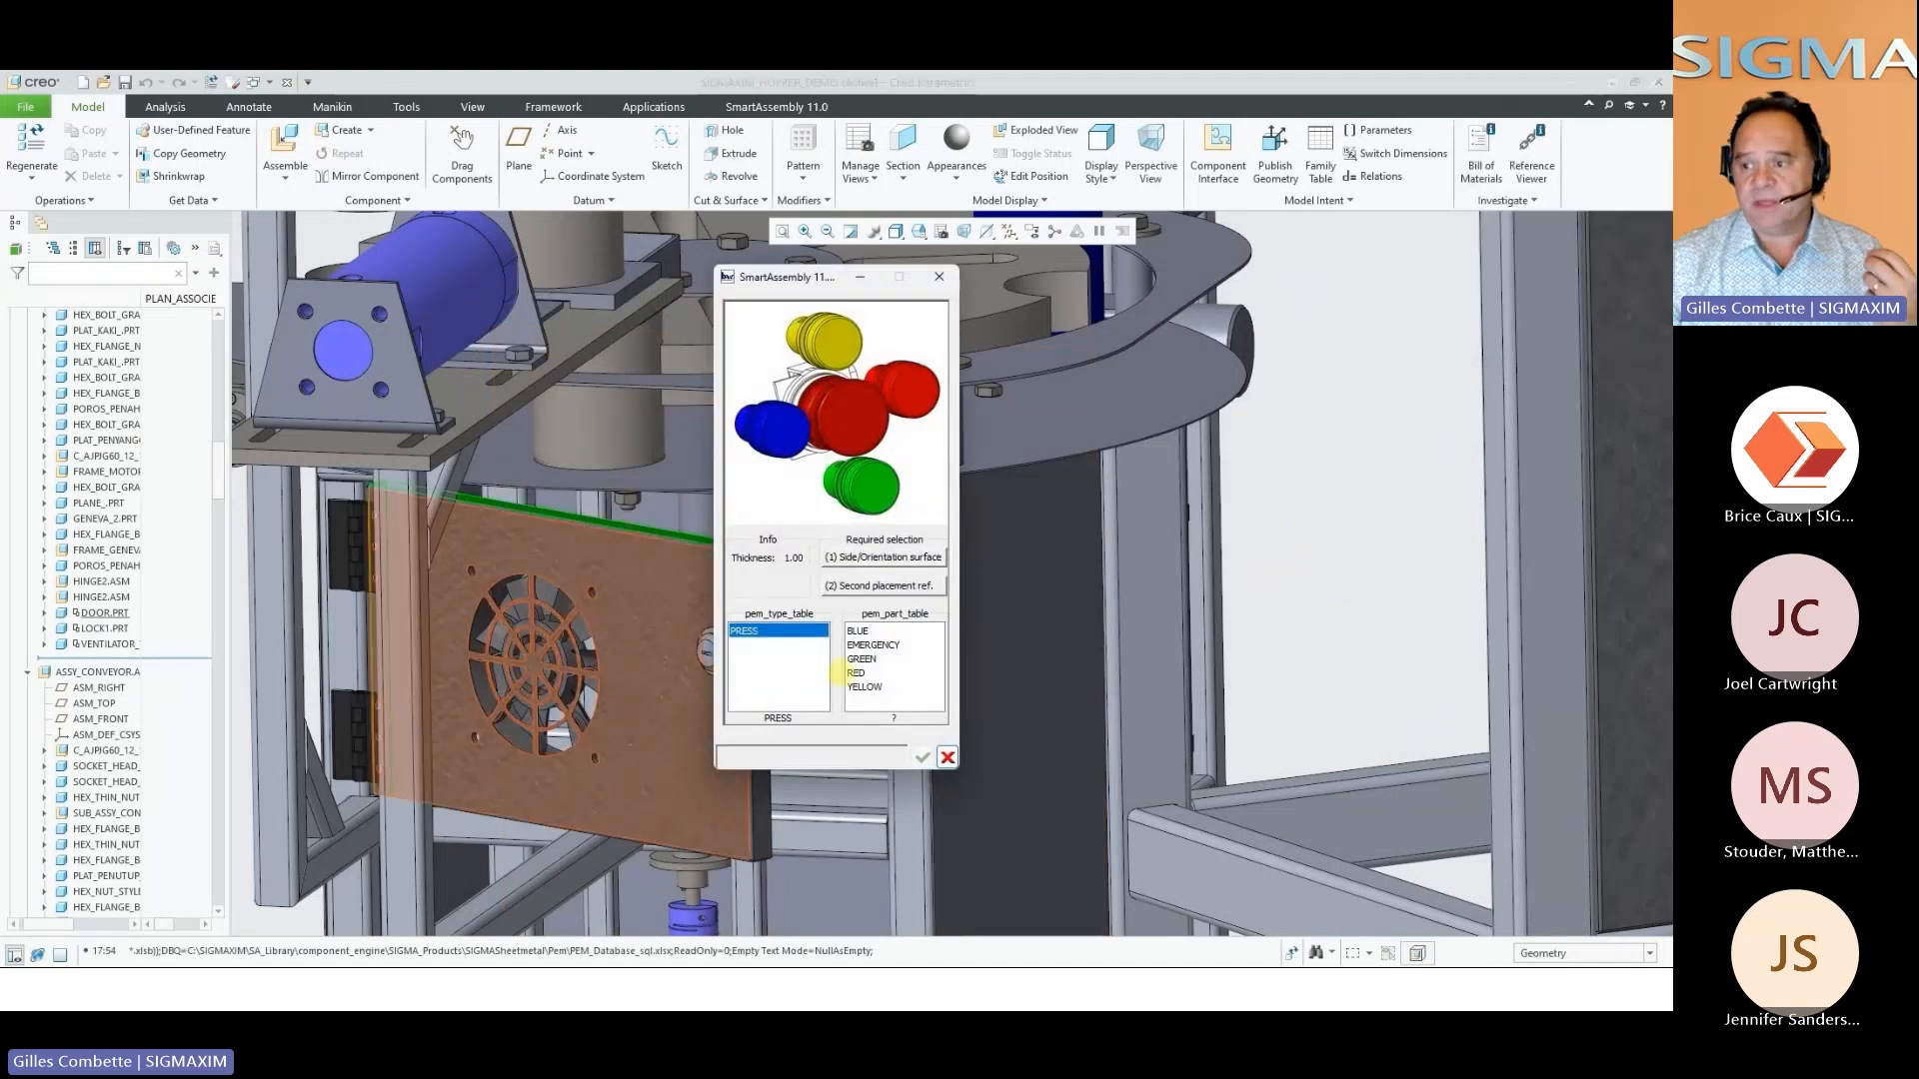
left_click(856, 672)
left_click(922, 757)
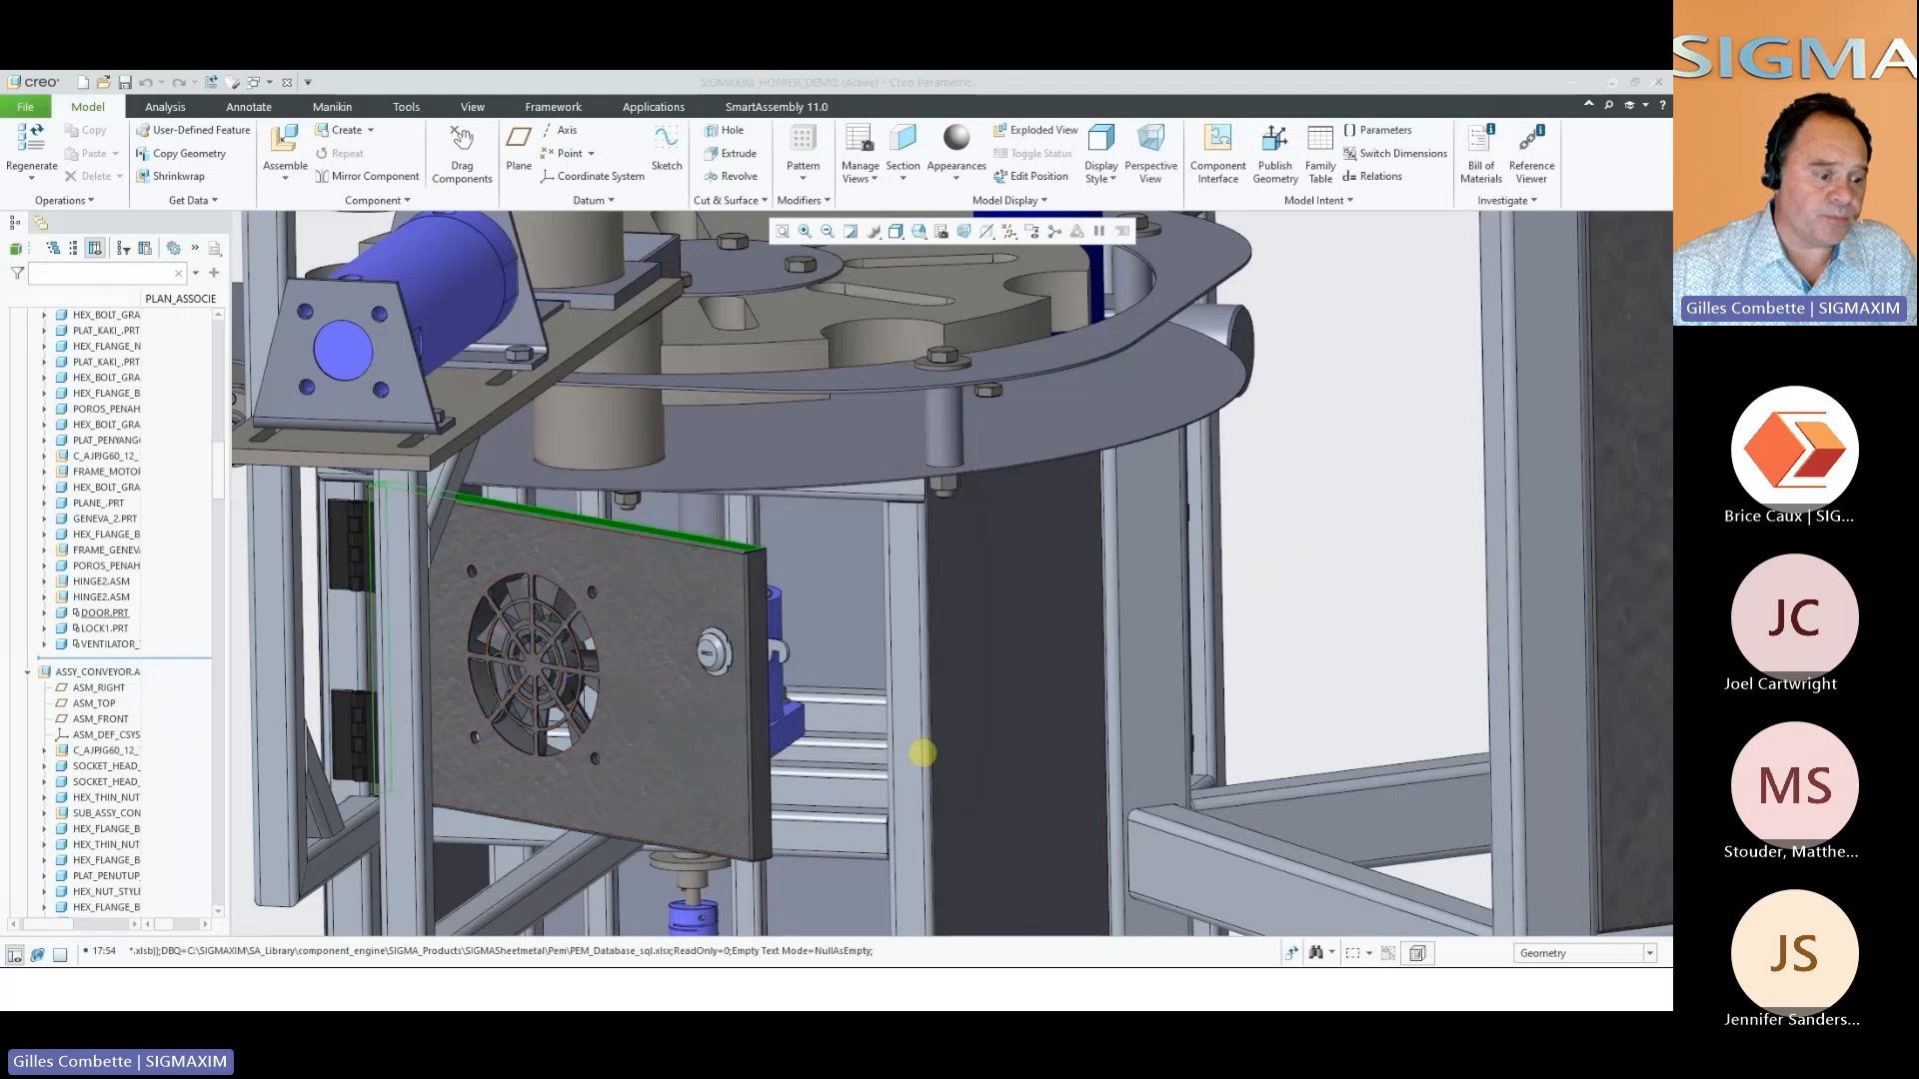
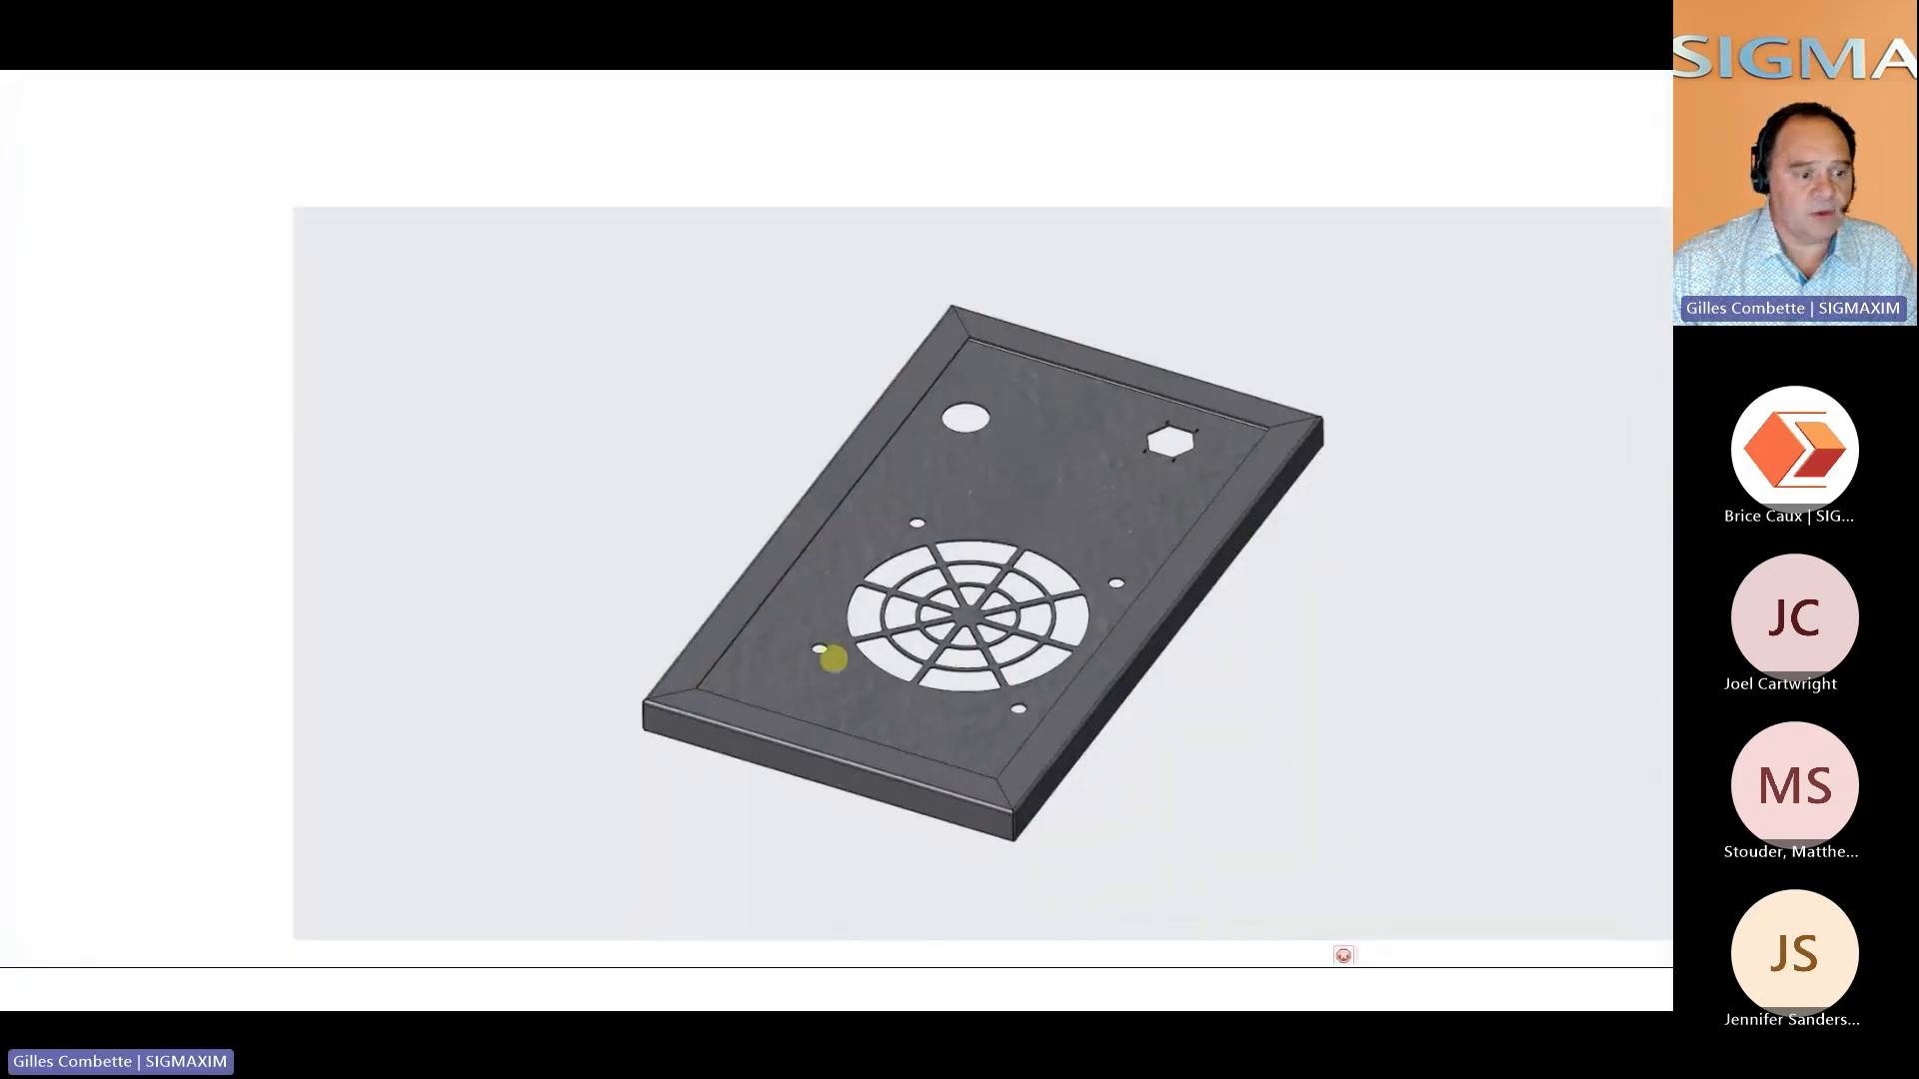
Open the door part on its own to examine the press button cutout, and return to the hopper assembly
mouse_move(872, 653)
middle_mouse_down()
mouse_move(886, 741)
mouse_move(851, 701)
mouse_move(846, 634)
middle_mouse_up()
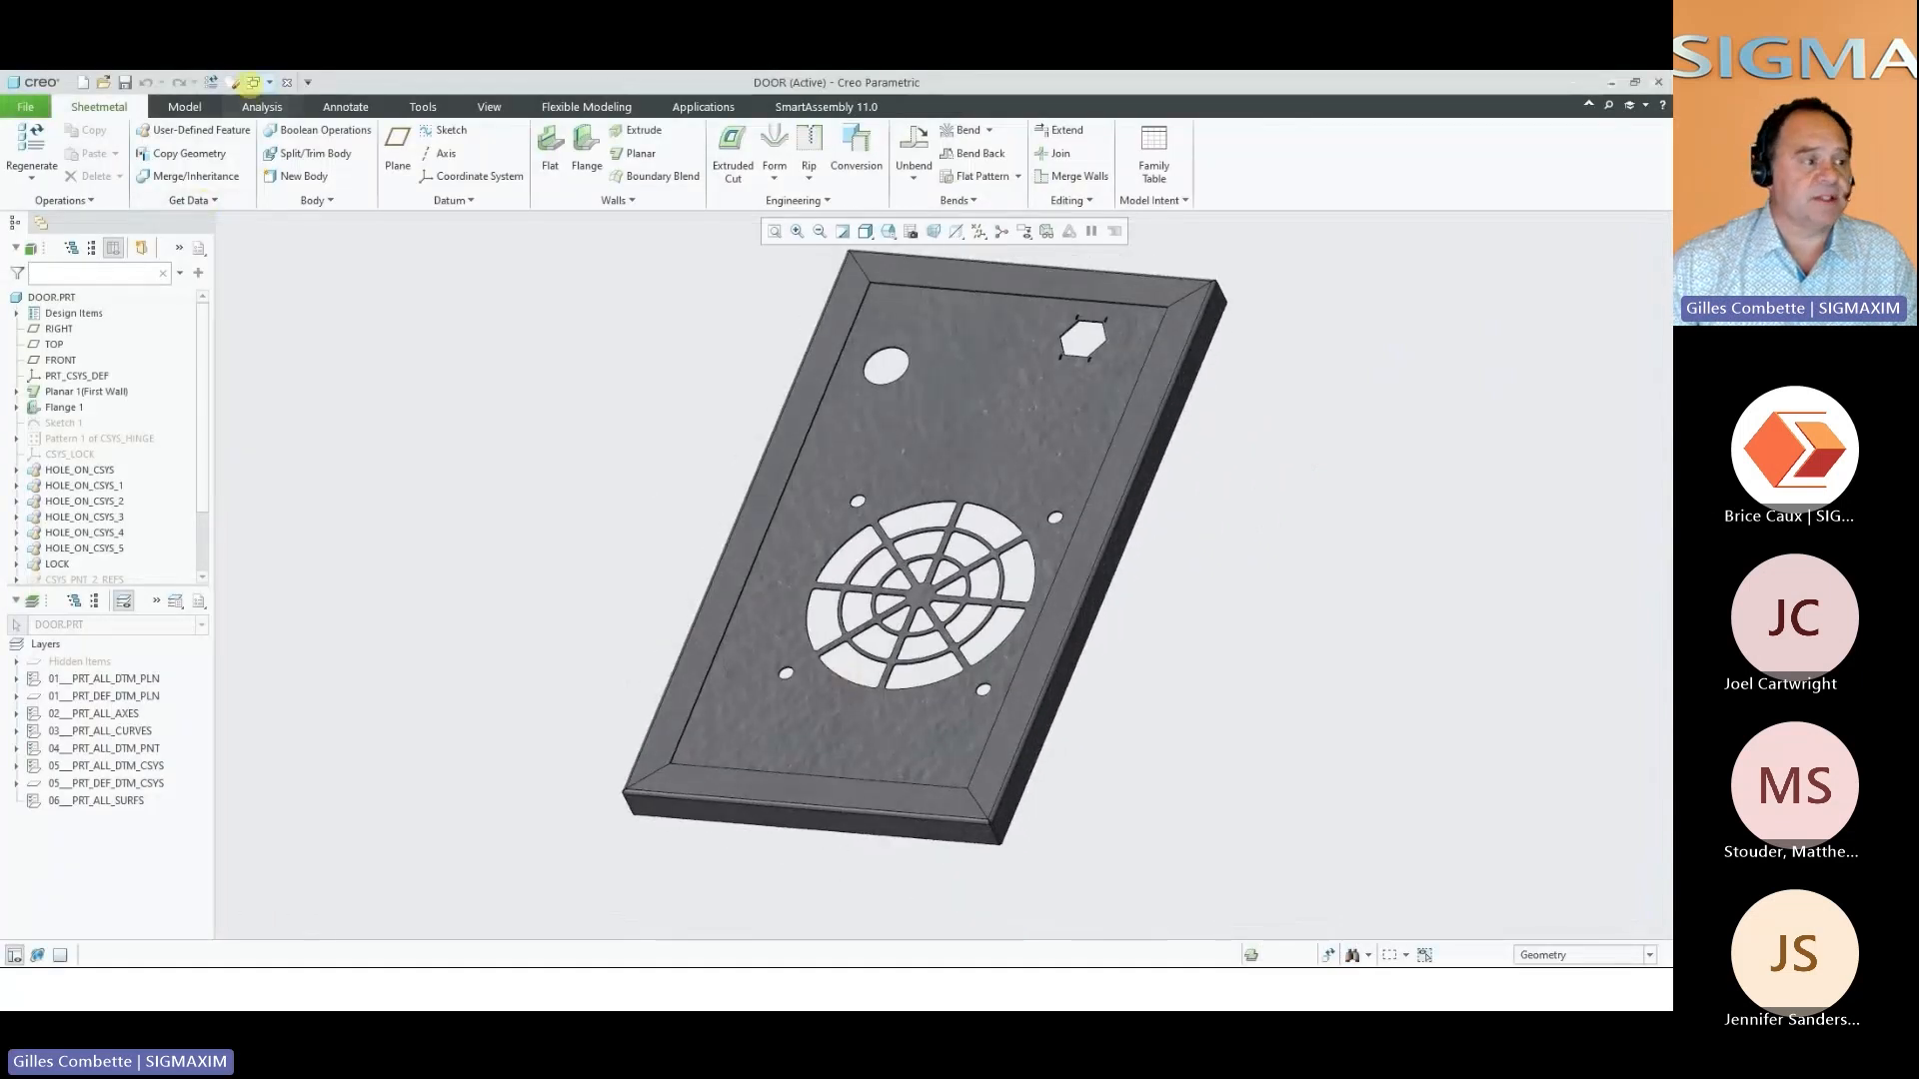
left_click(287, 82)
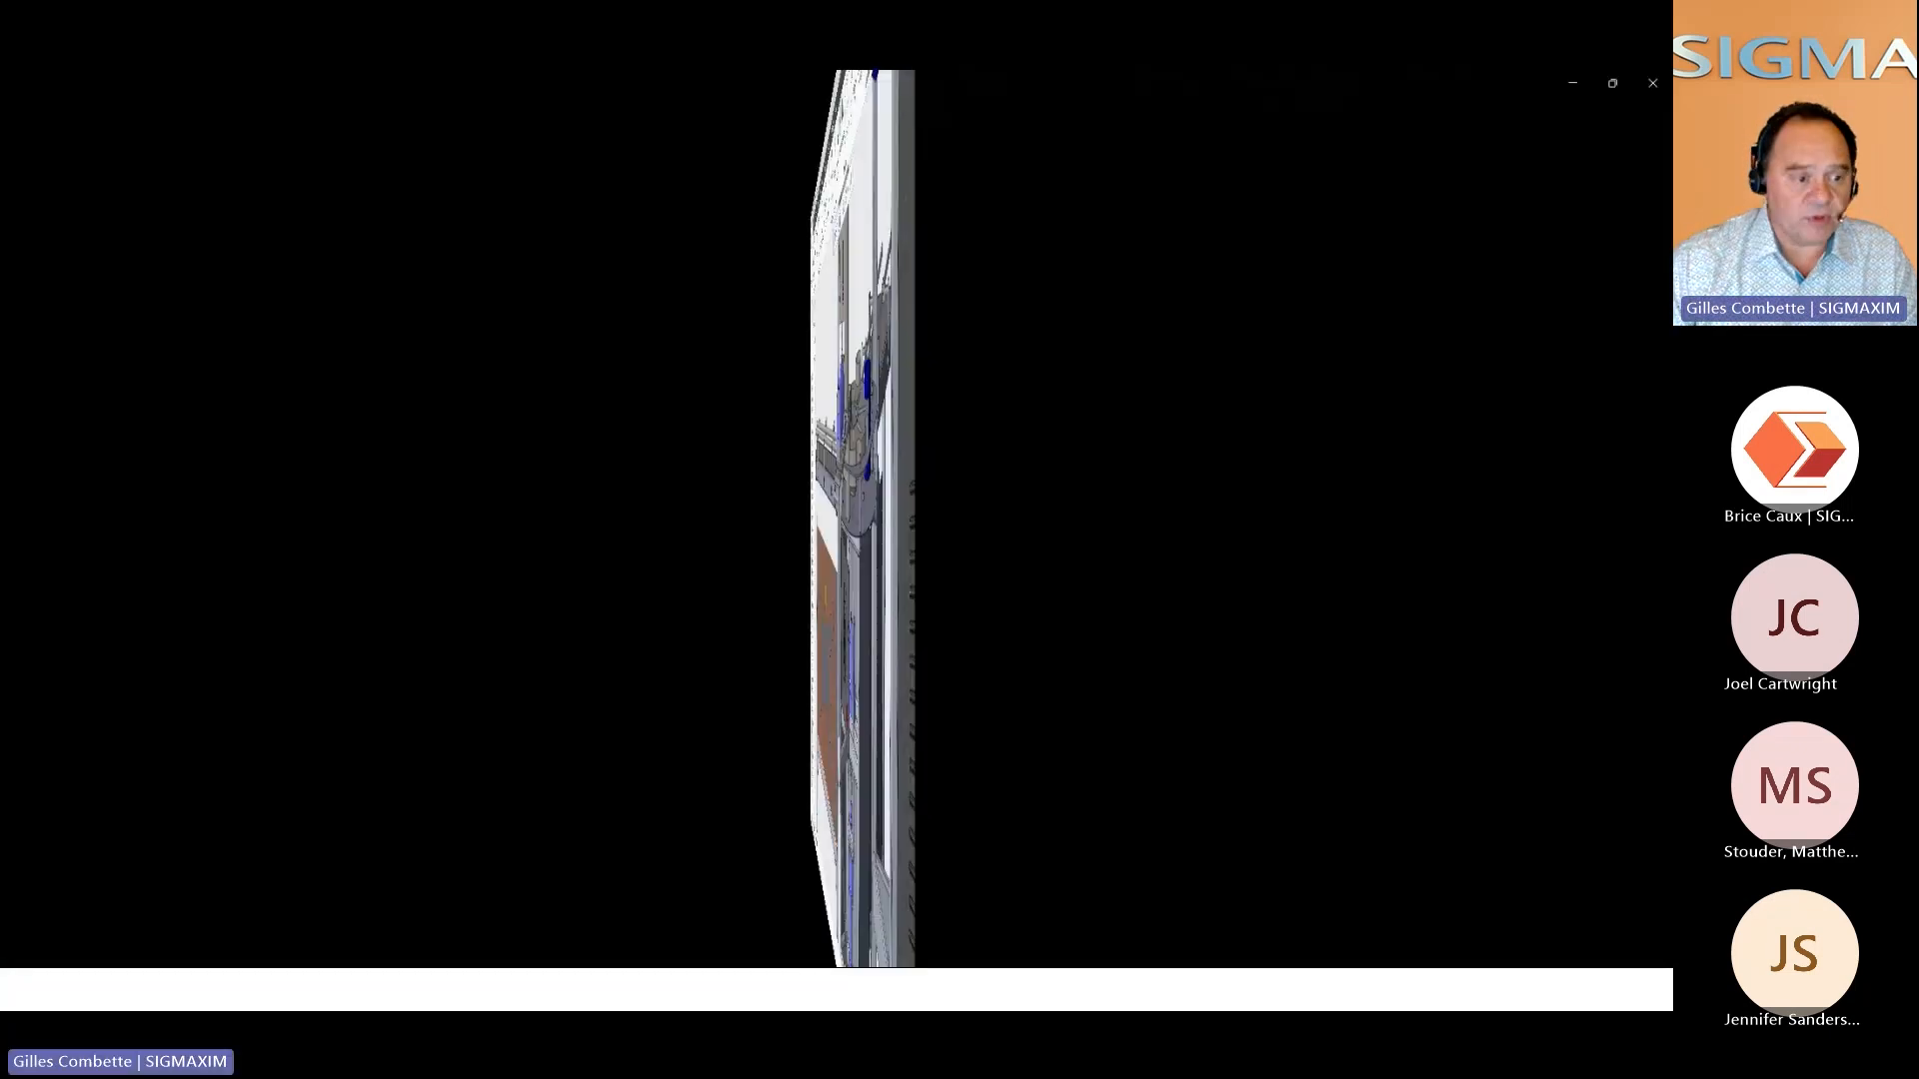
Open the cross-embossed filler panel on its own and start an oblong punching on its large flat face
left_click(604, 531)
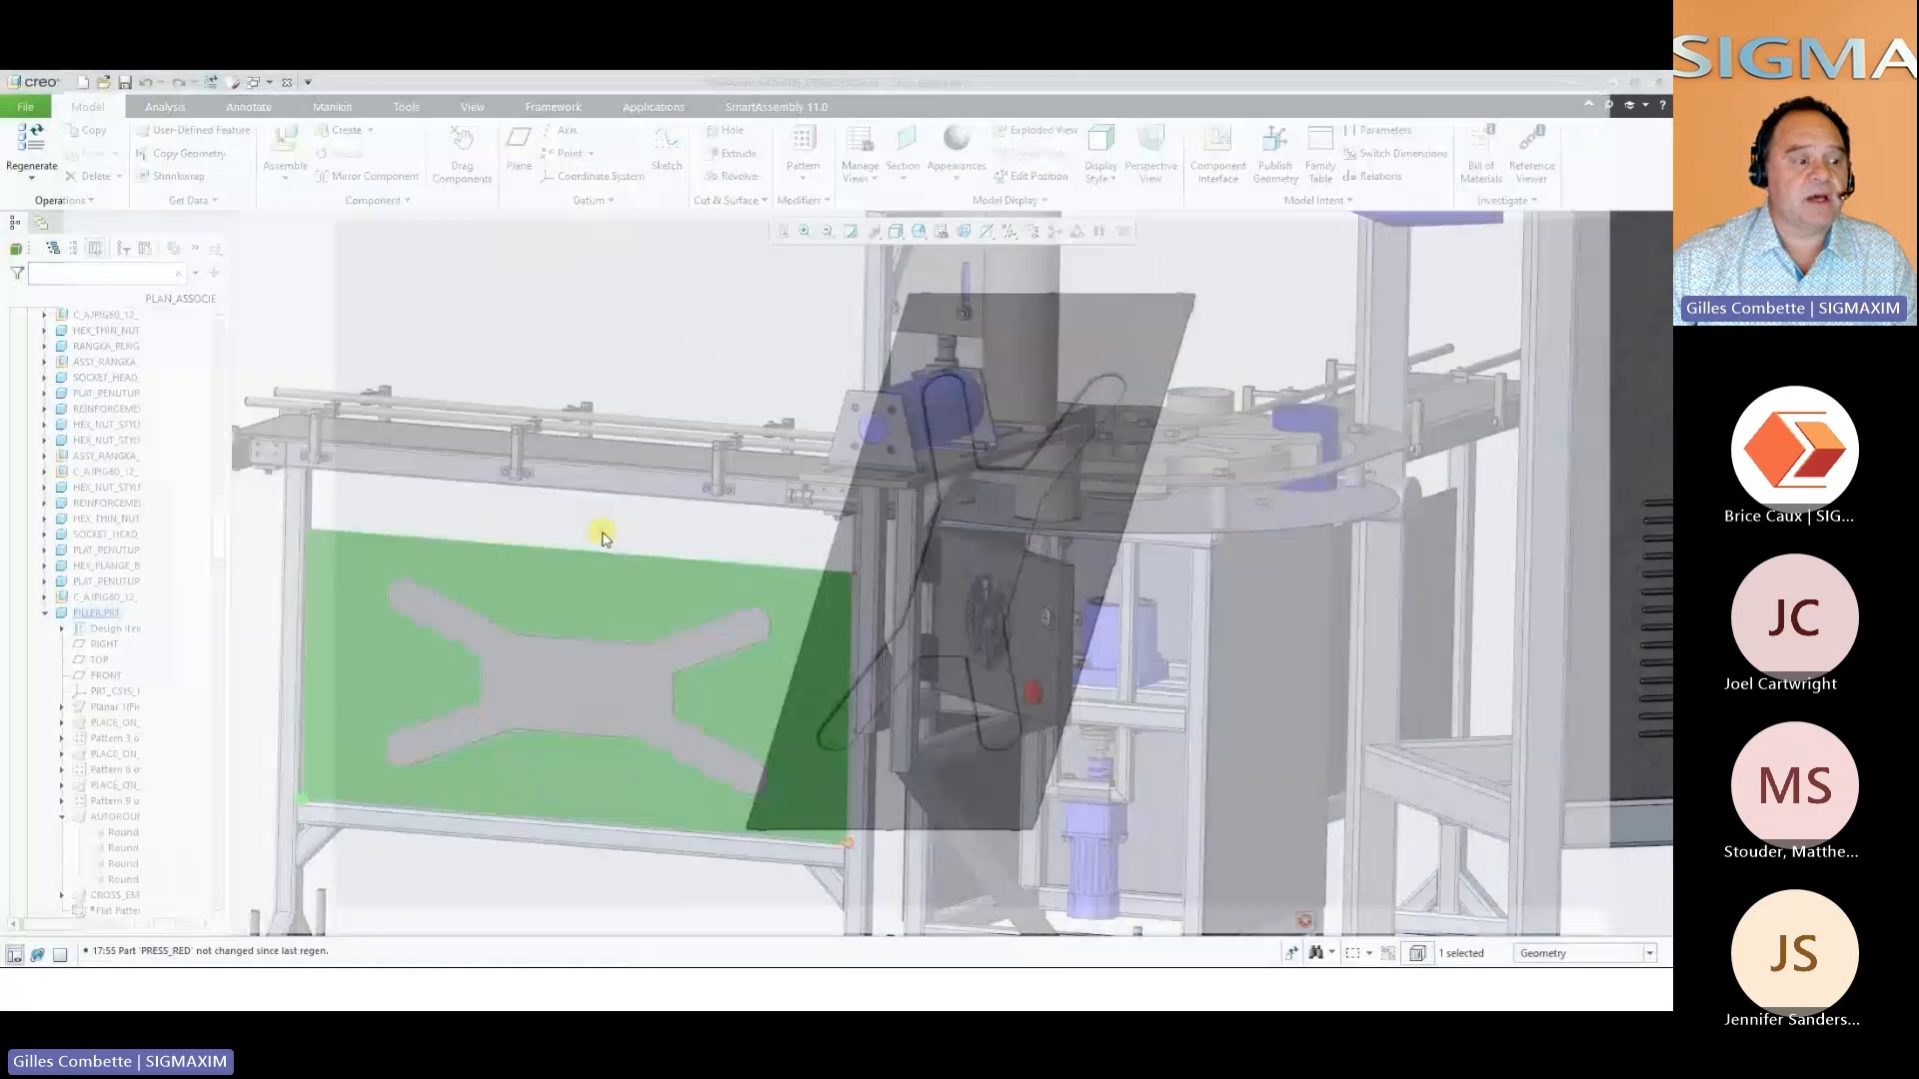
right_click(740, 518)
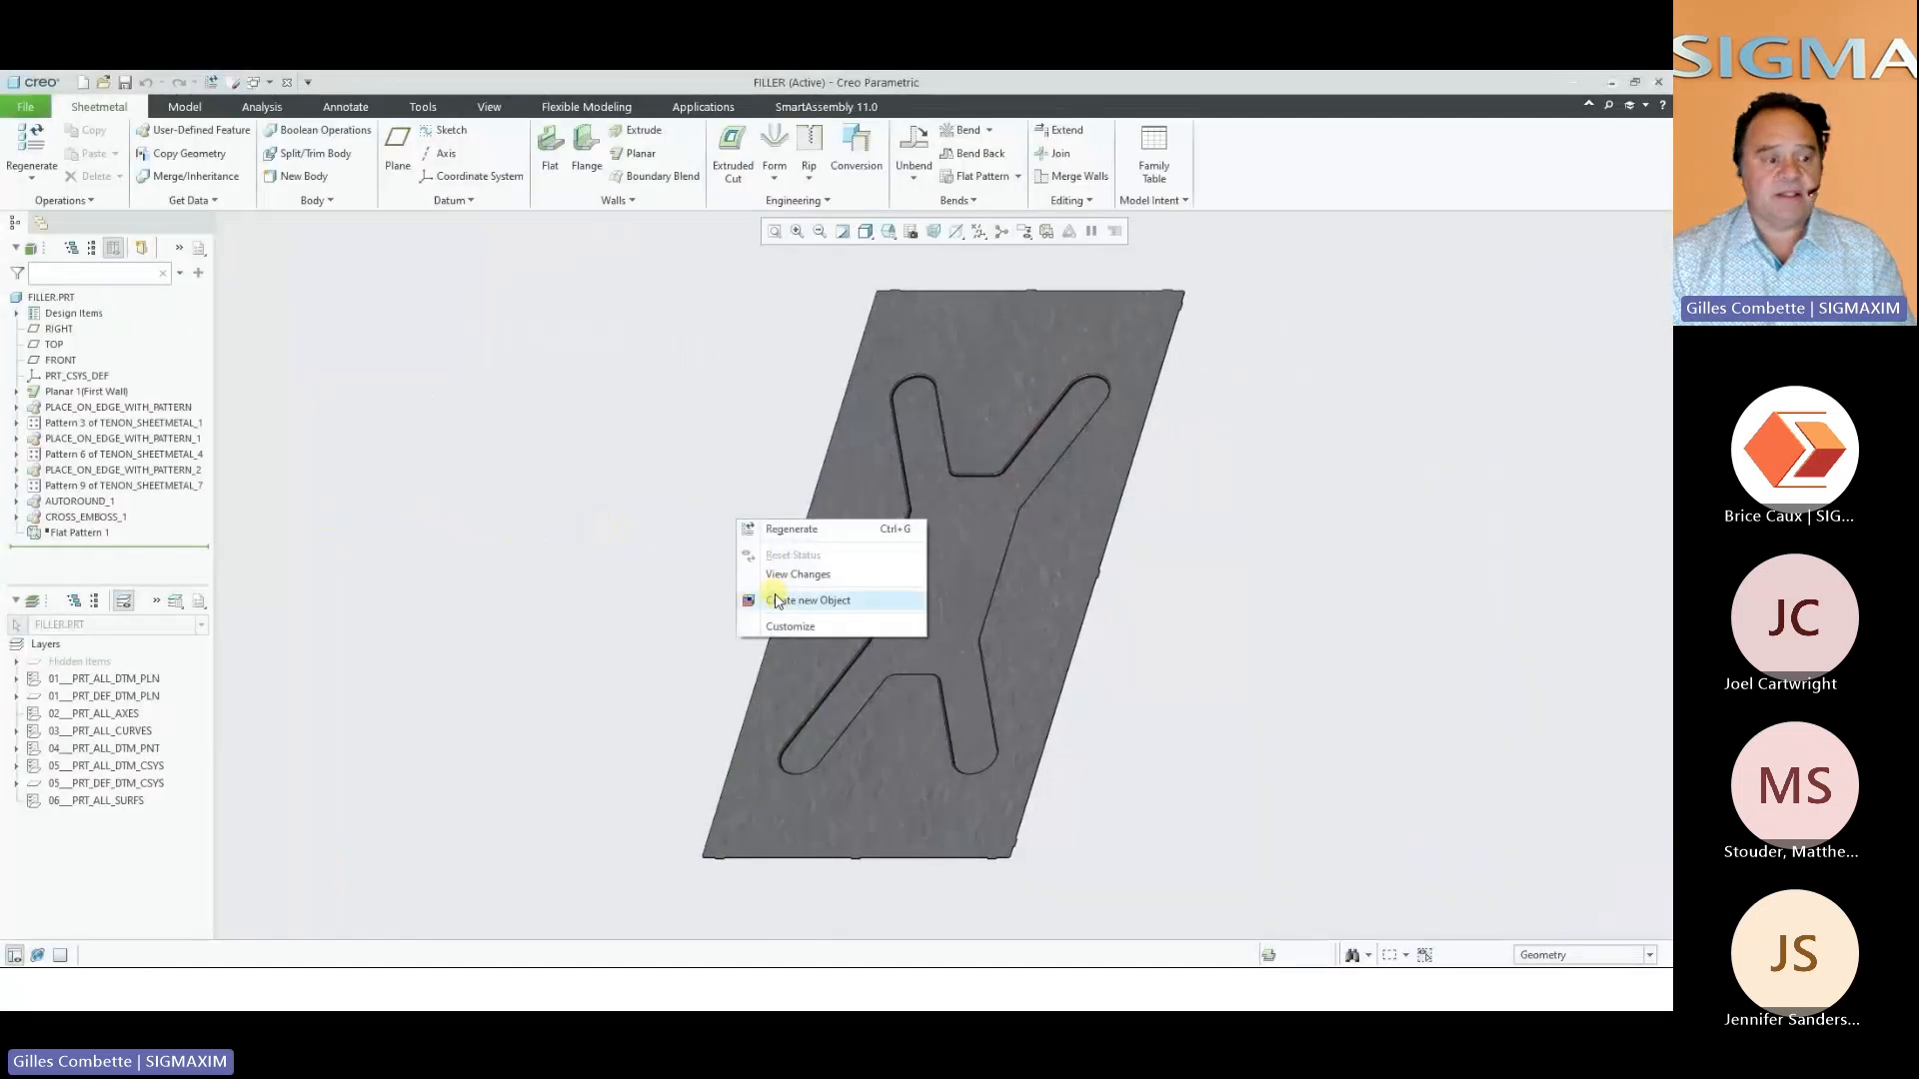
left_click(785, 598)
scroll(610, 440, "up", 1)
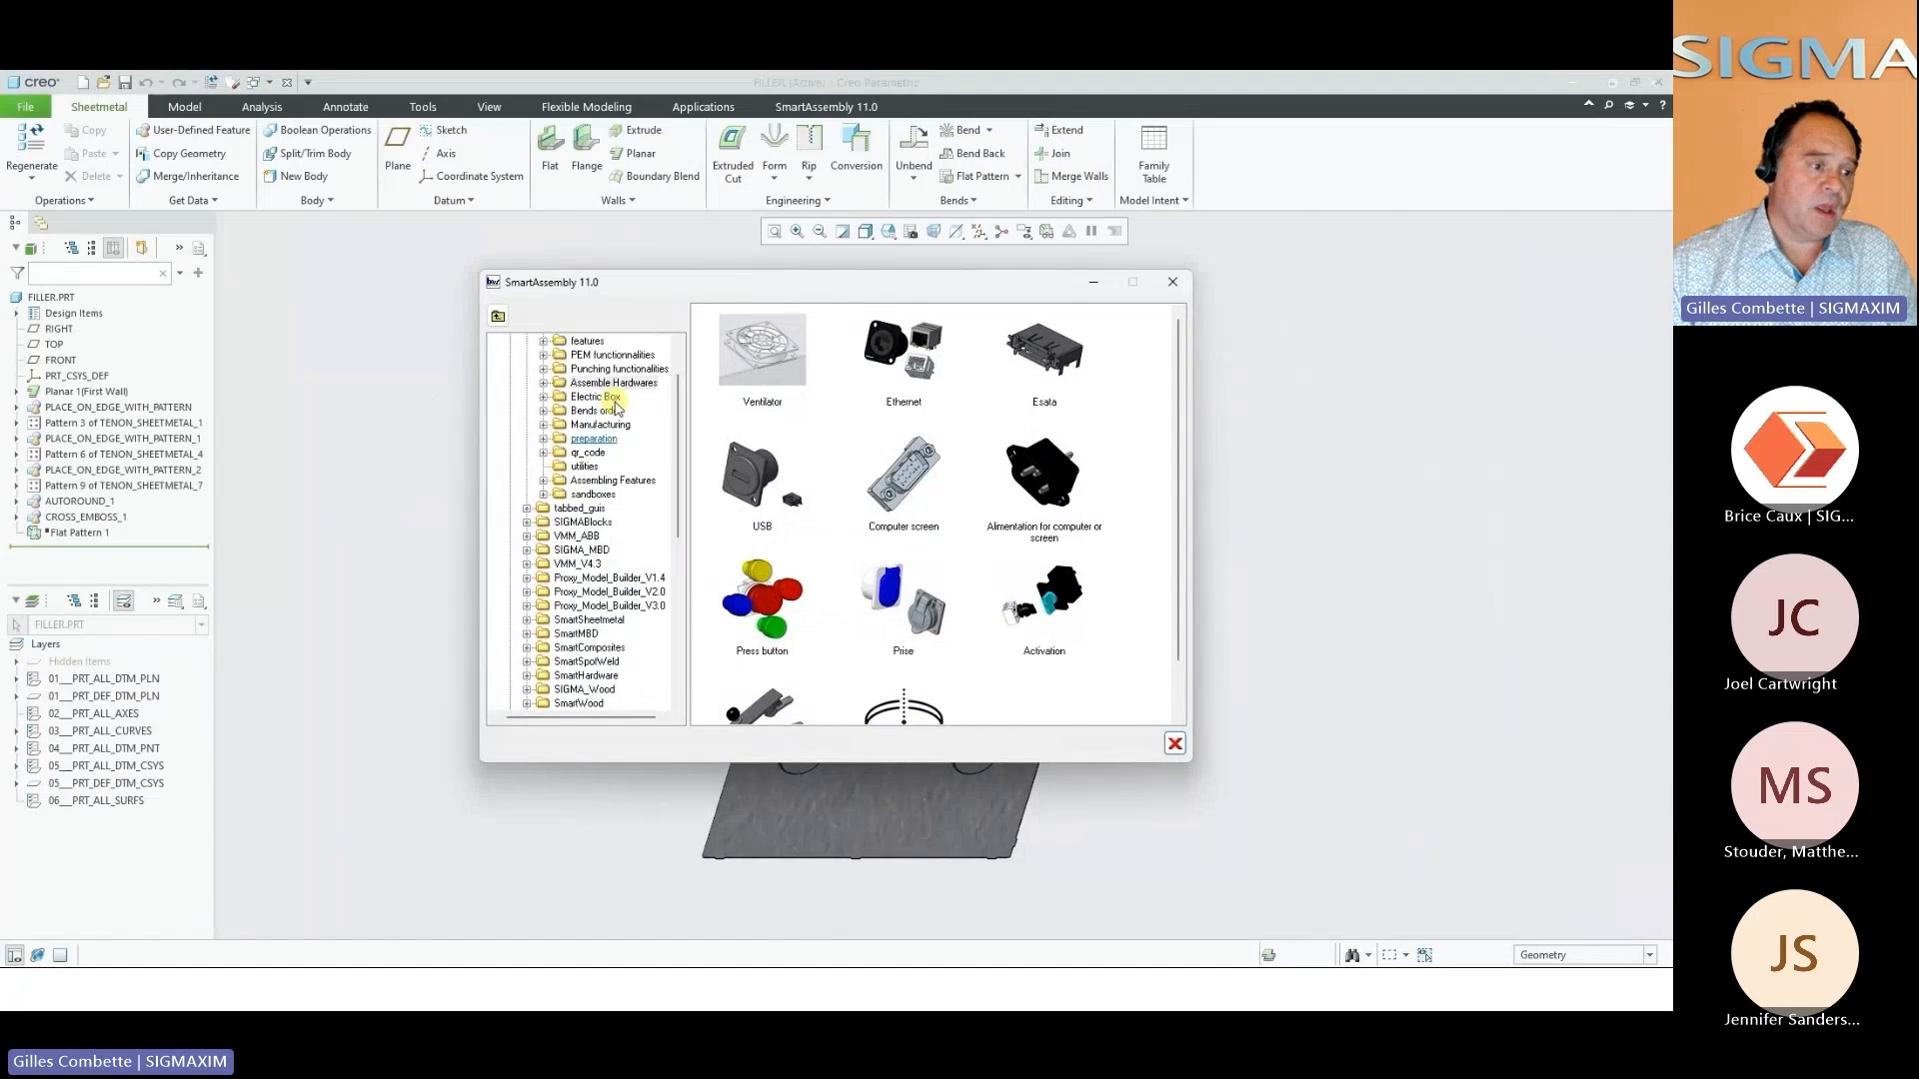
left_click(601, 370)
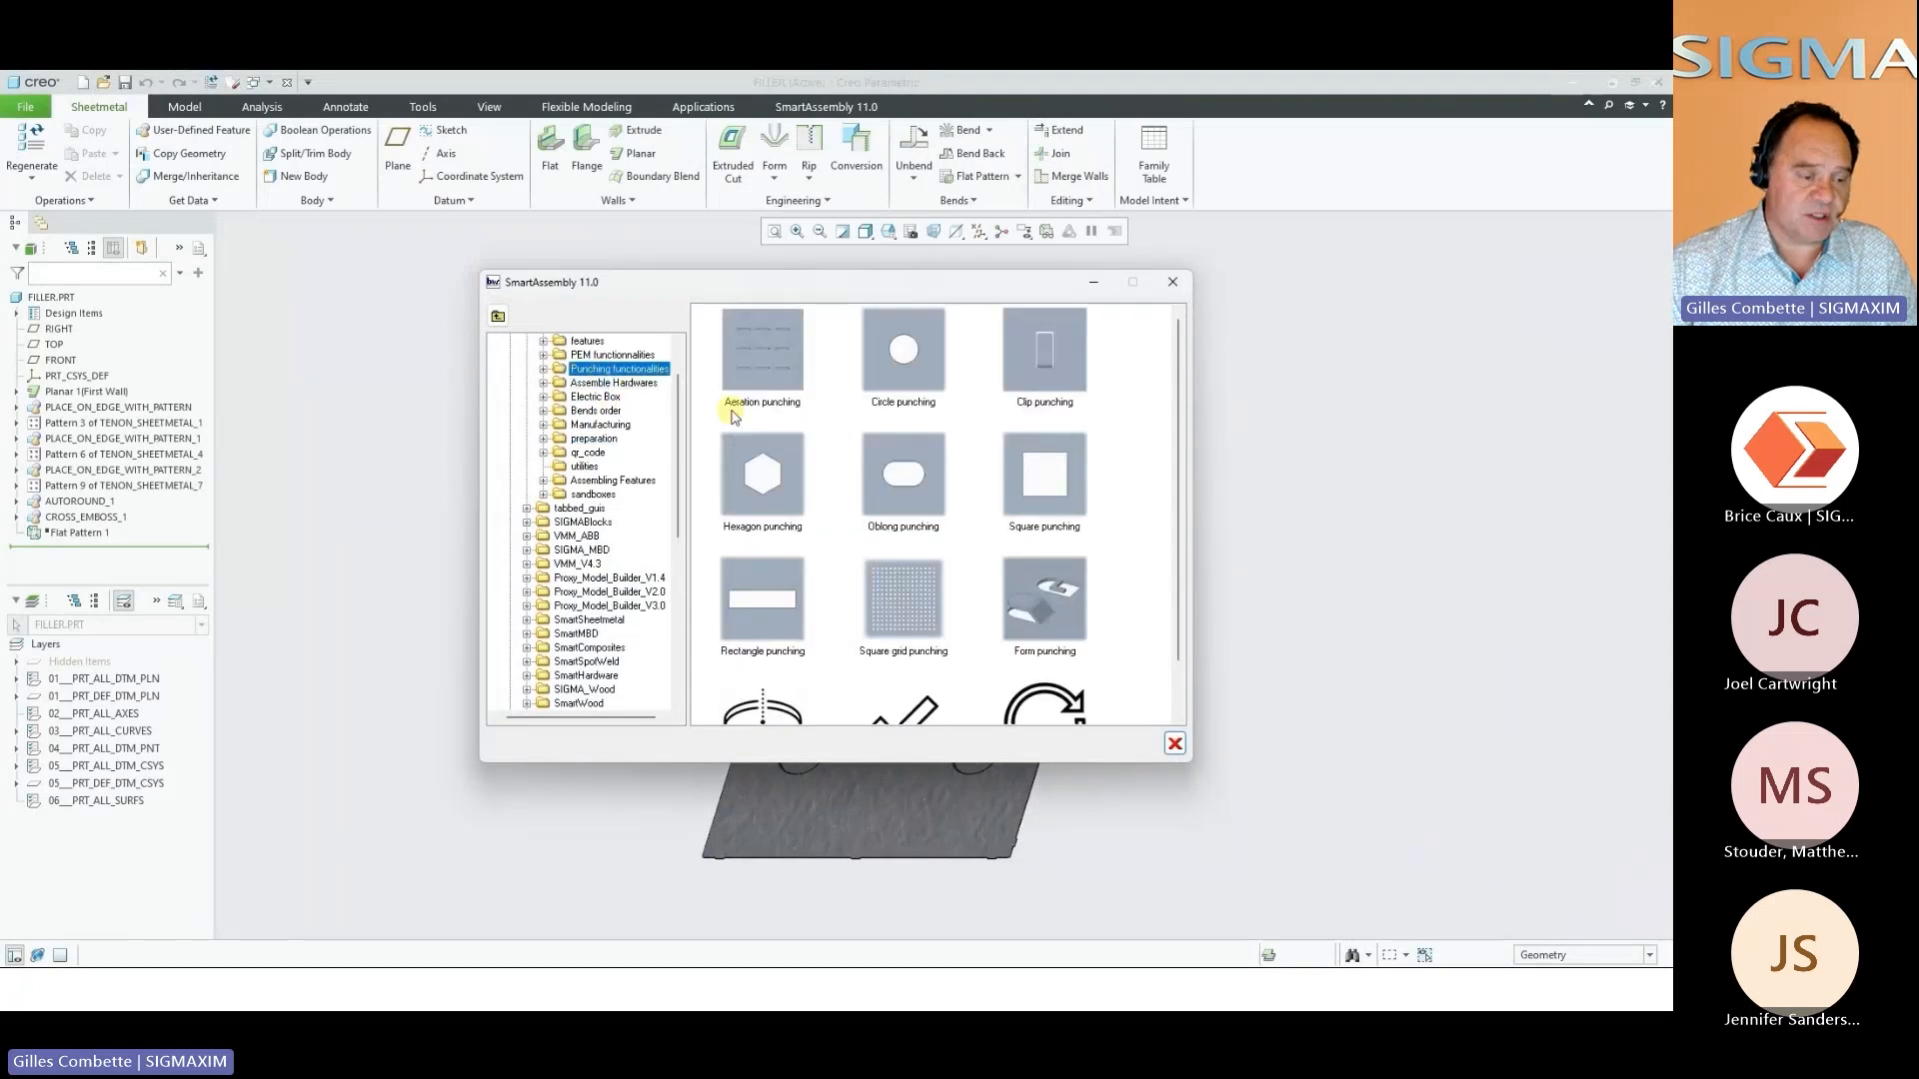
left_click(916, 470)
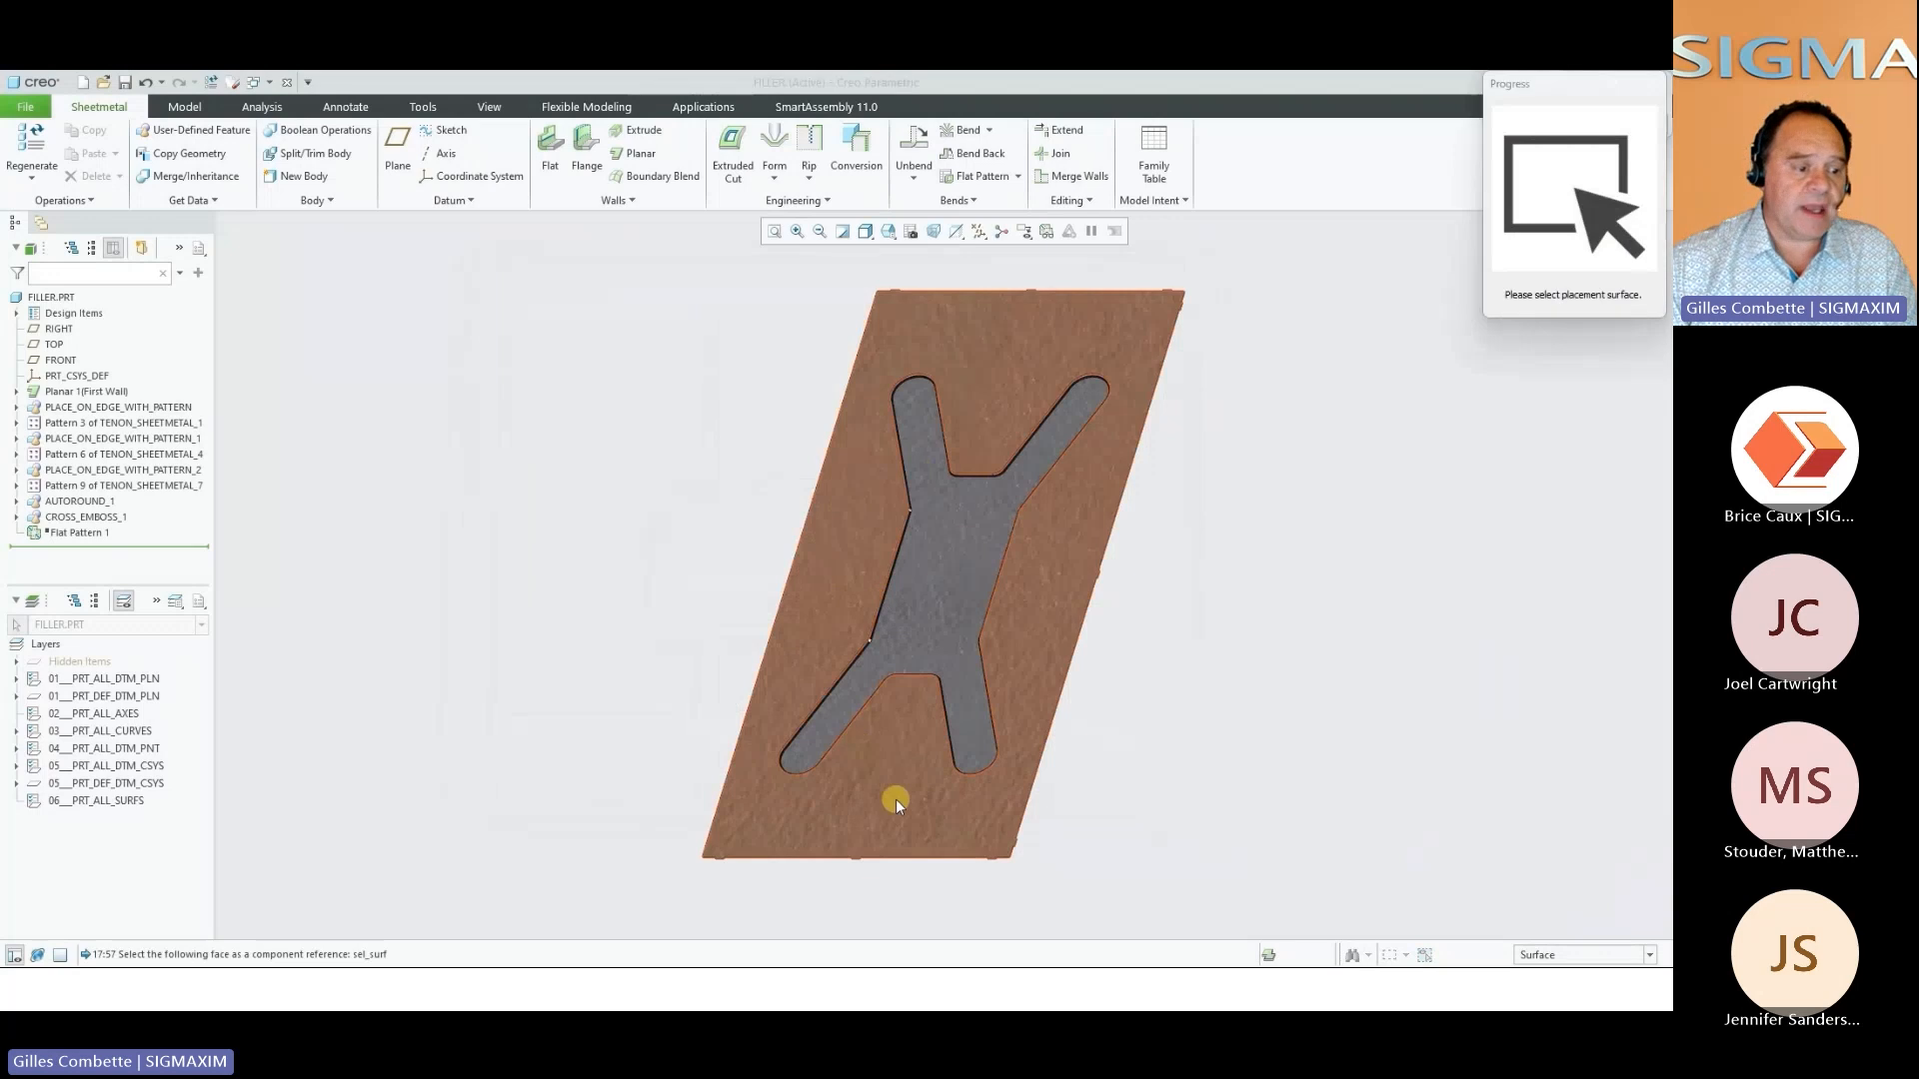
left_click(895, 800)
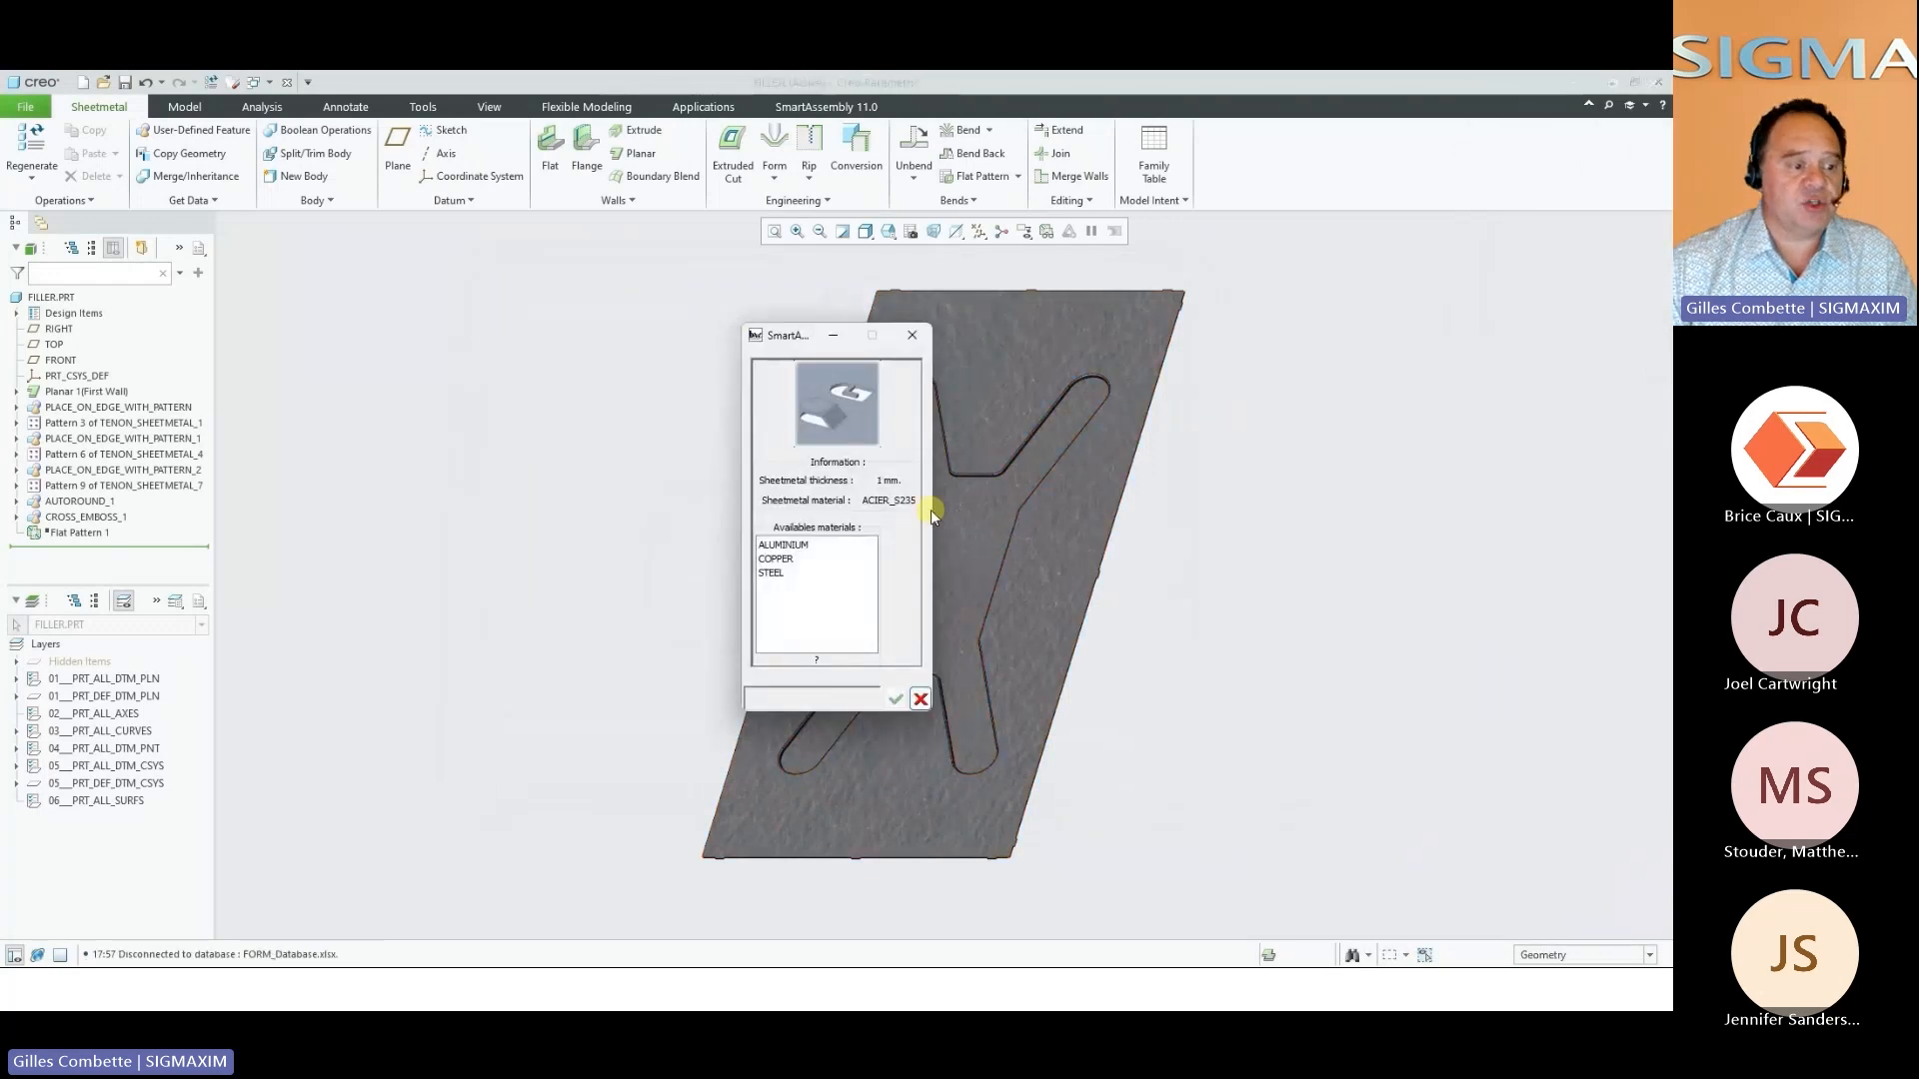
Choose STEEL as the punch material and pick an OBLONG punch size
left_click(789, 546)
left_click(851, 572)
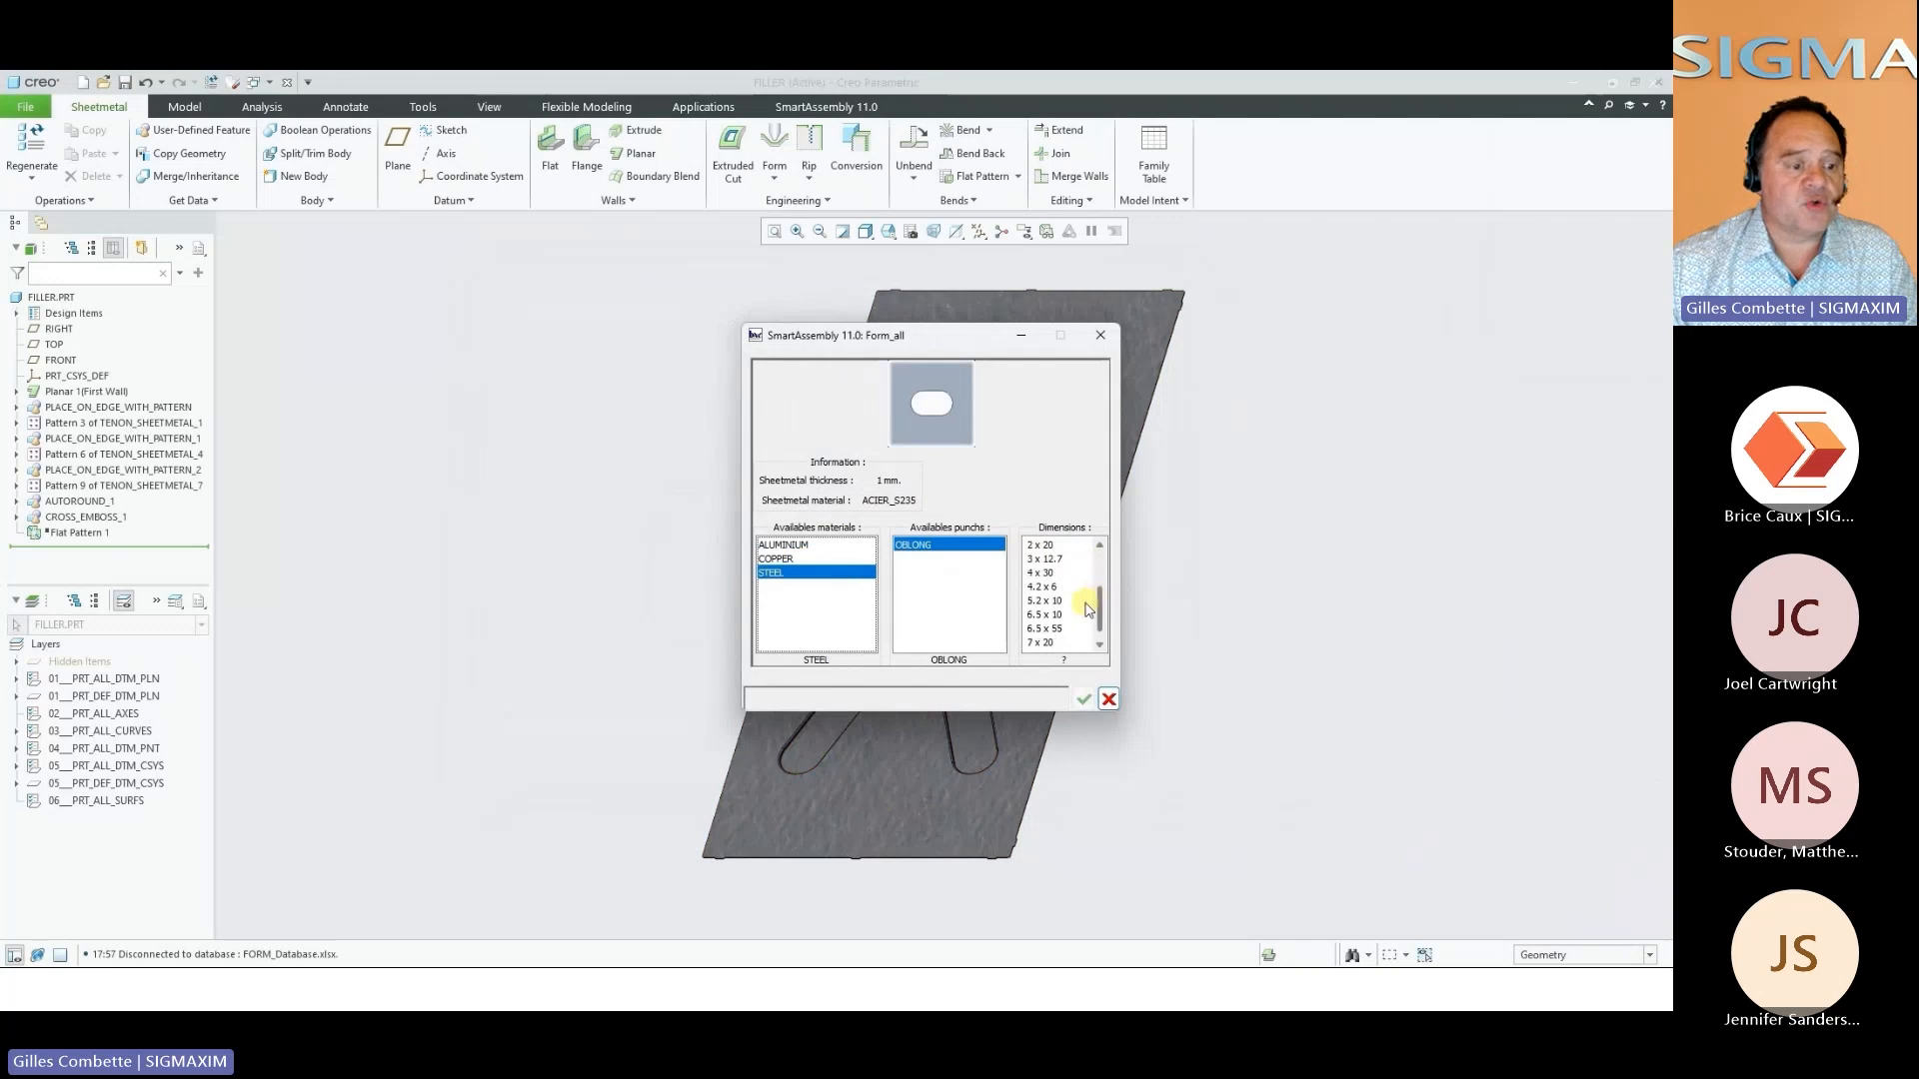
left_click(1043, 640)
left_click(1047, 643)
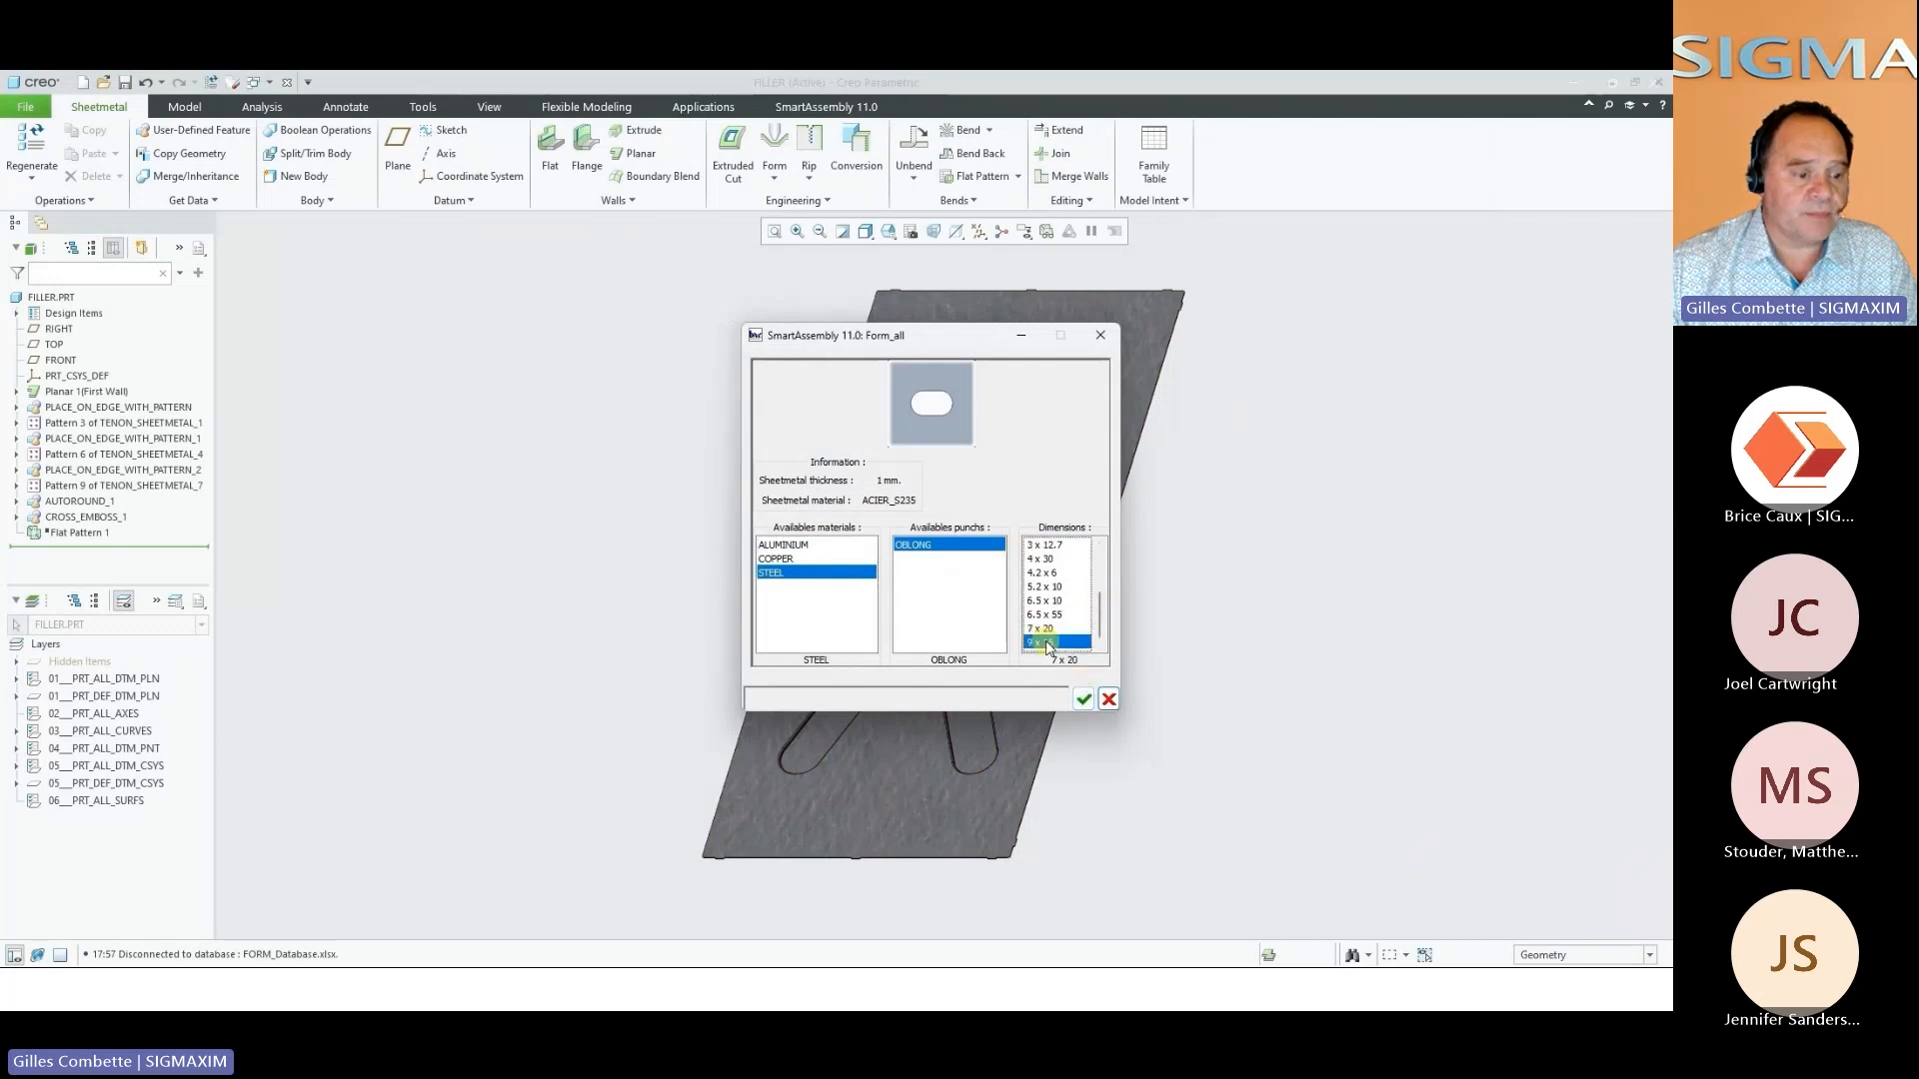
left_click(1083, 700)
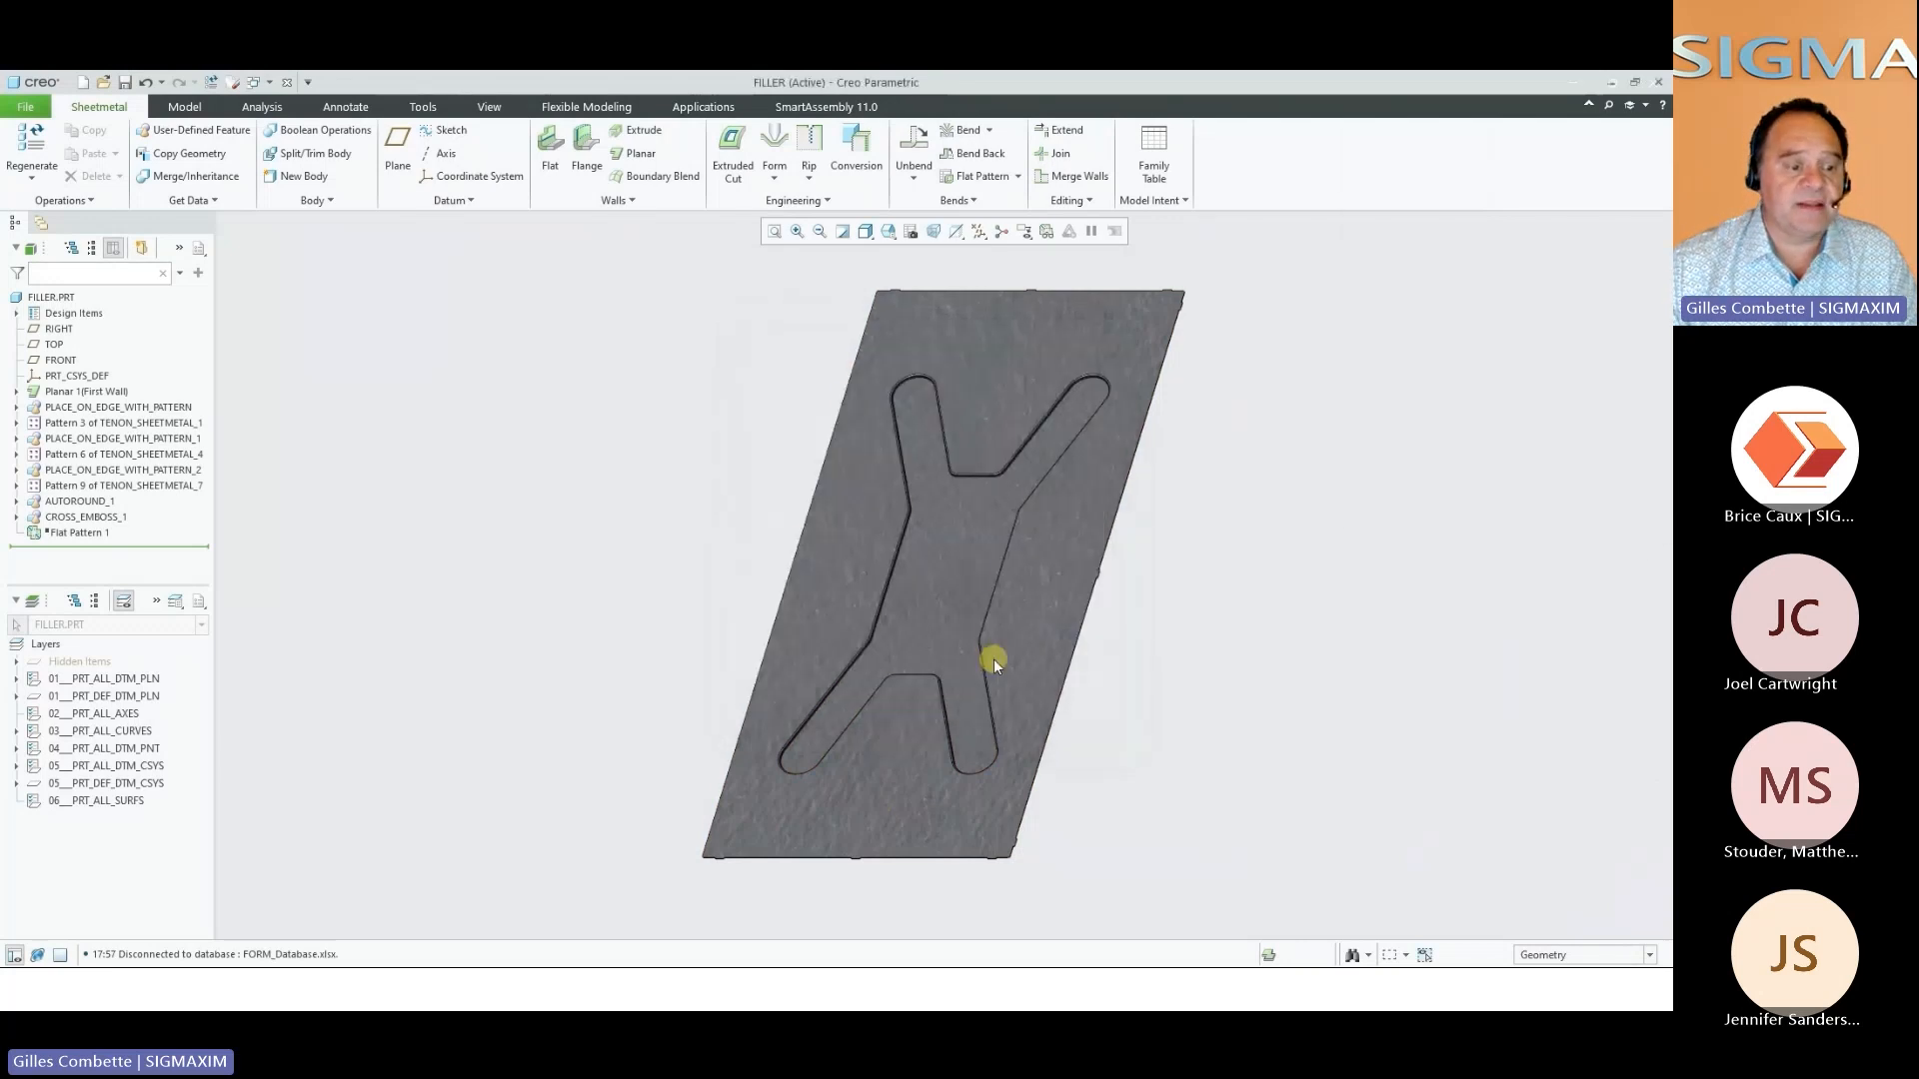
Reference the oblong punch to the filler panel's lower edge face and the adjoining side edge face, and create it
left_click(1557, 421)
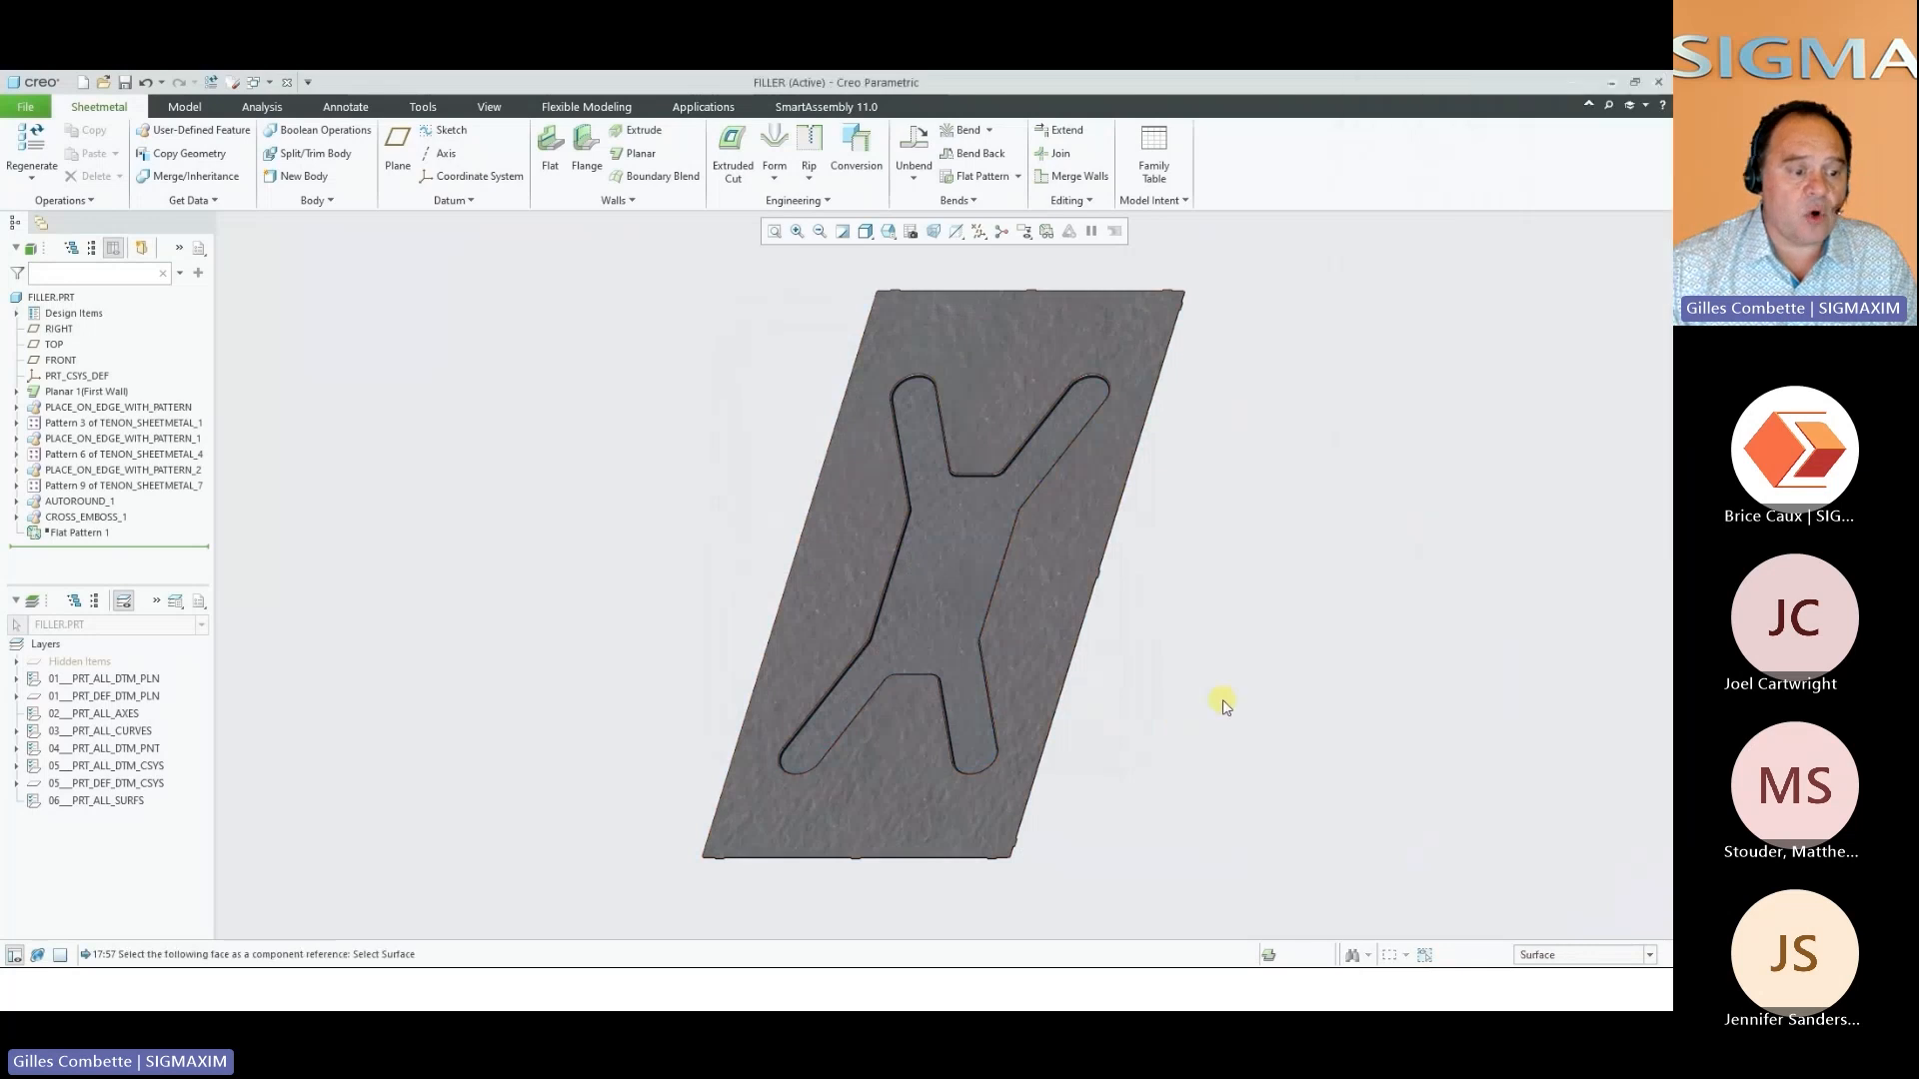
scroll(976, 890, "up", 6)
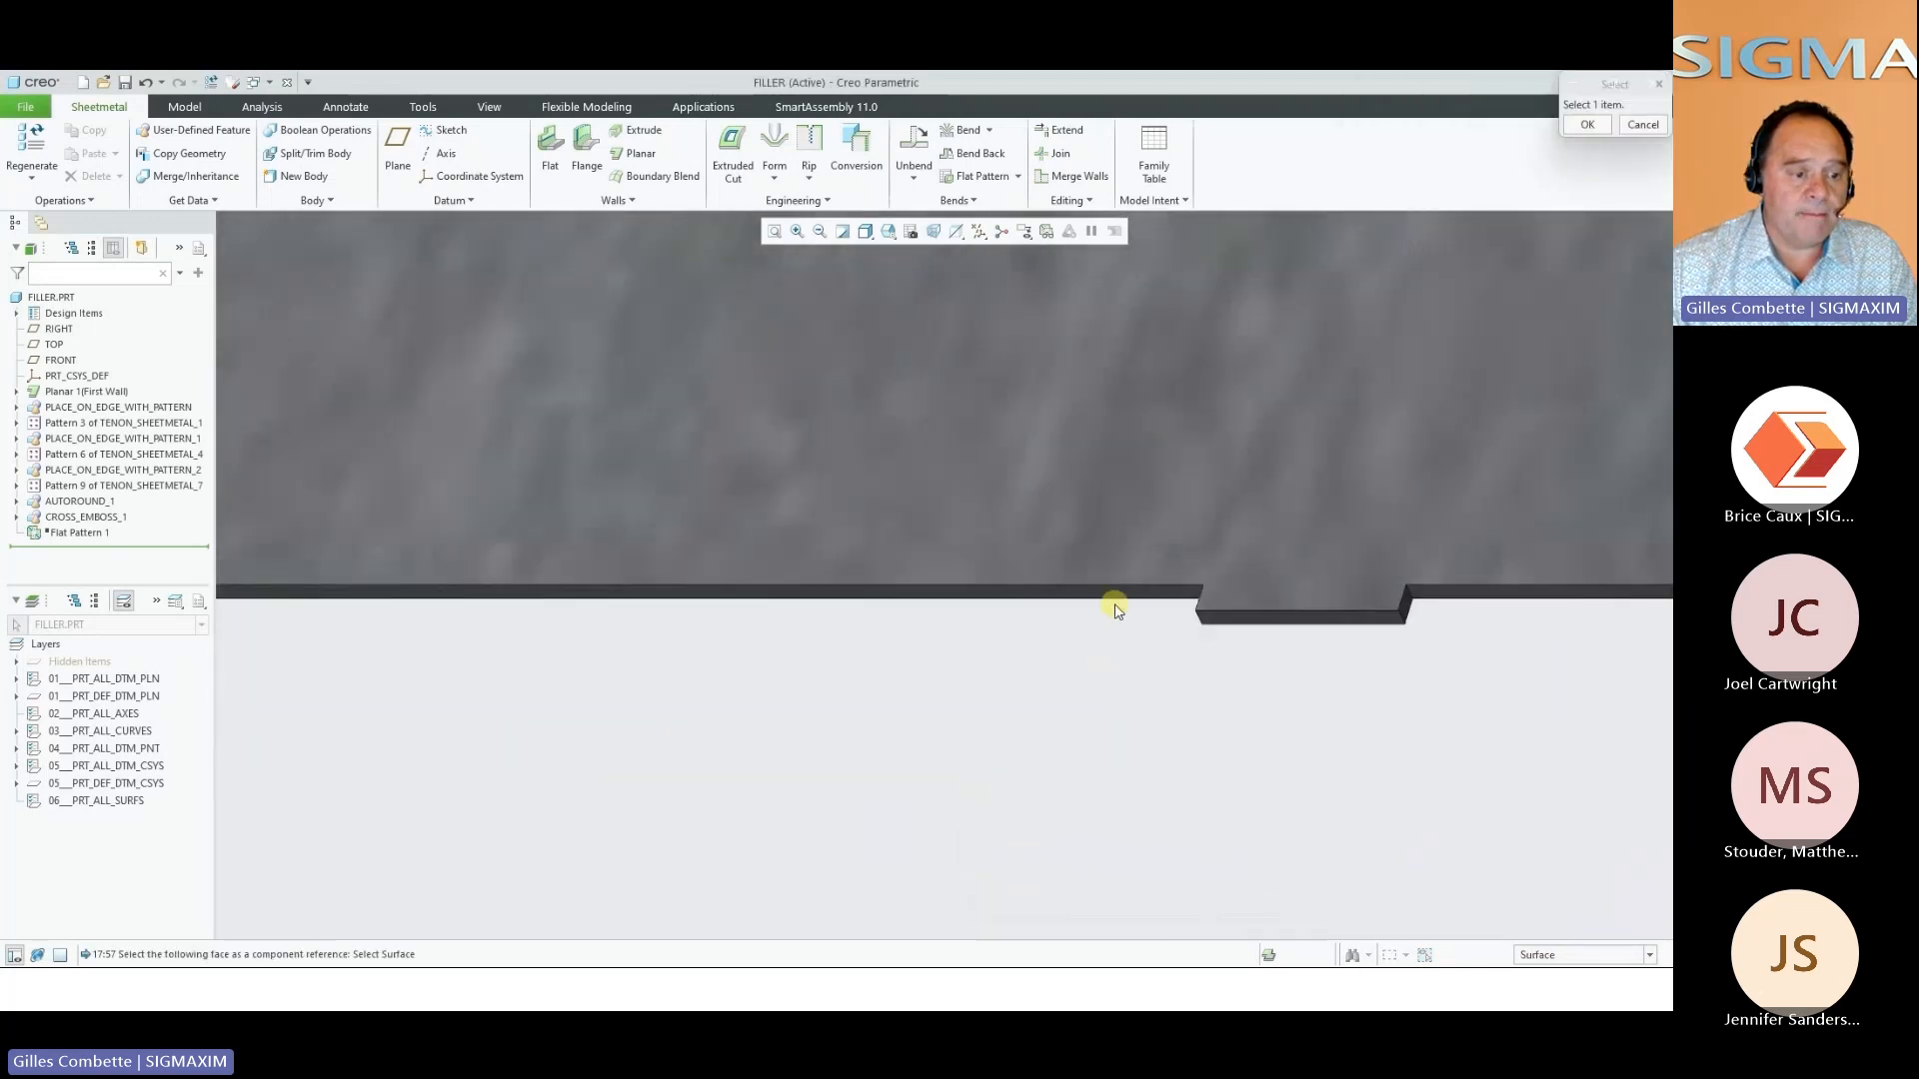
left_click(1118, 594)
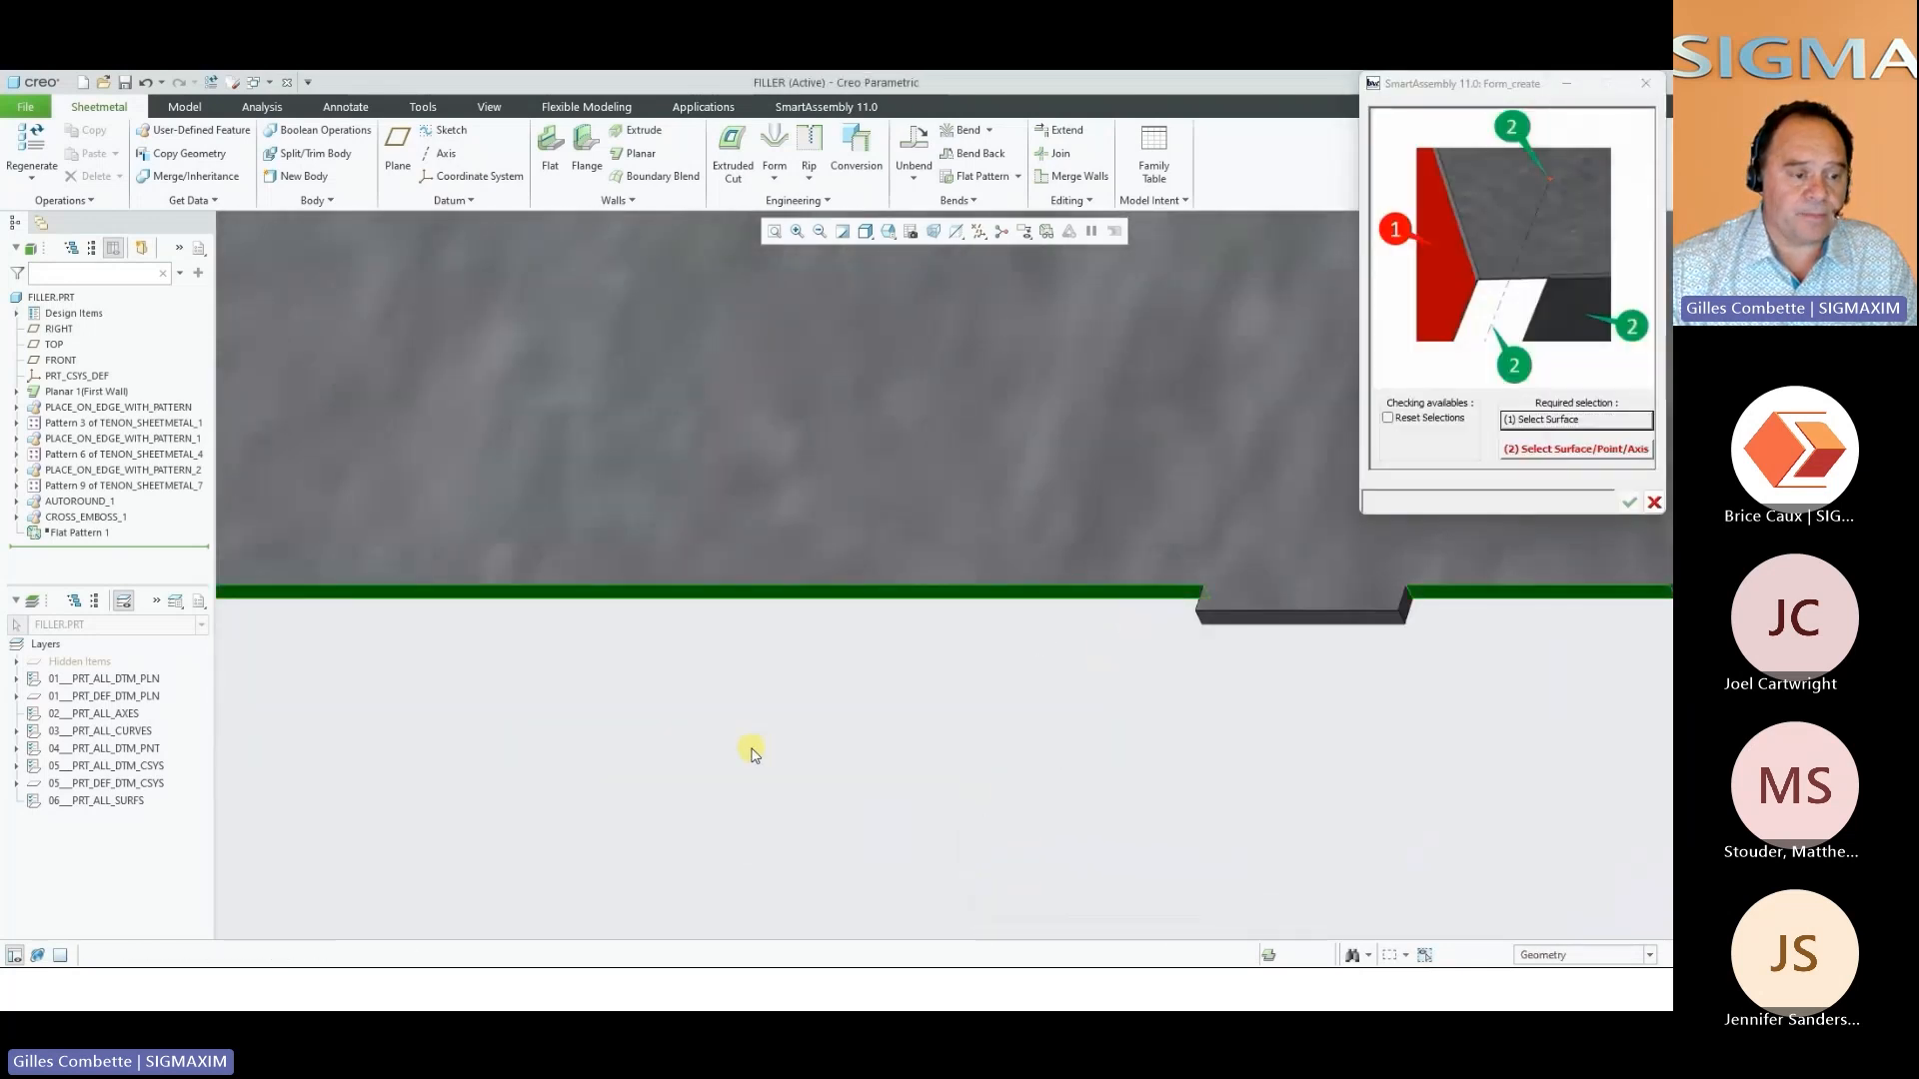
scroll(1016, 630, "down", 3)
left_click(1524, 449)
scroll(1170, 625, "up", 5)
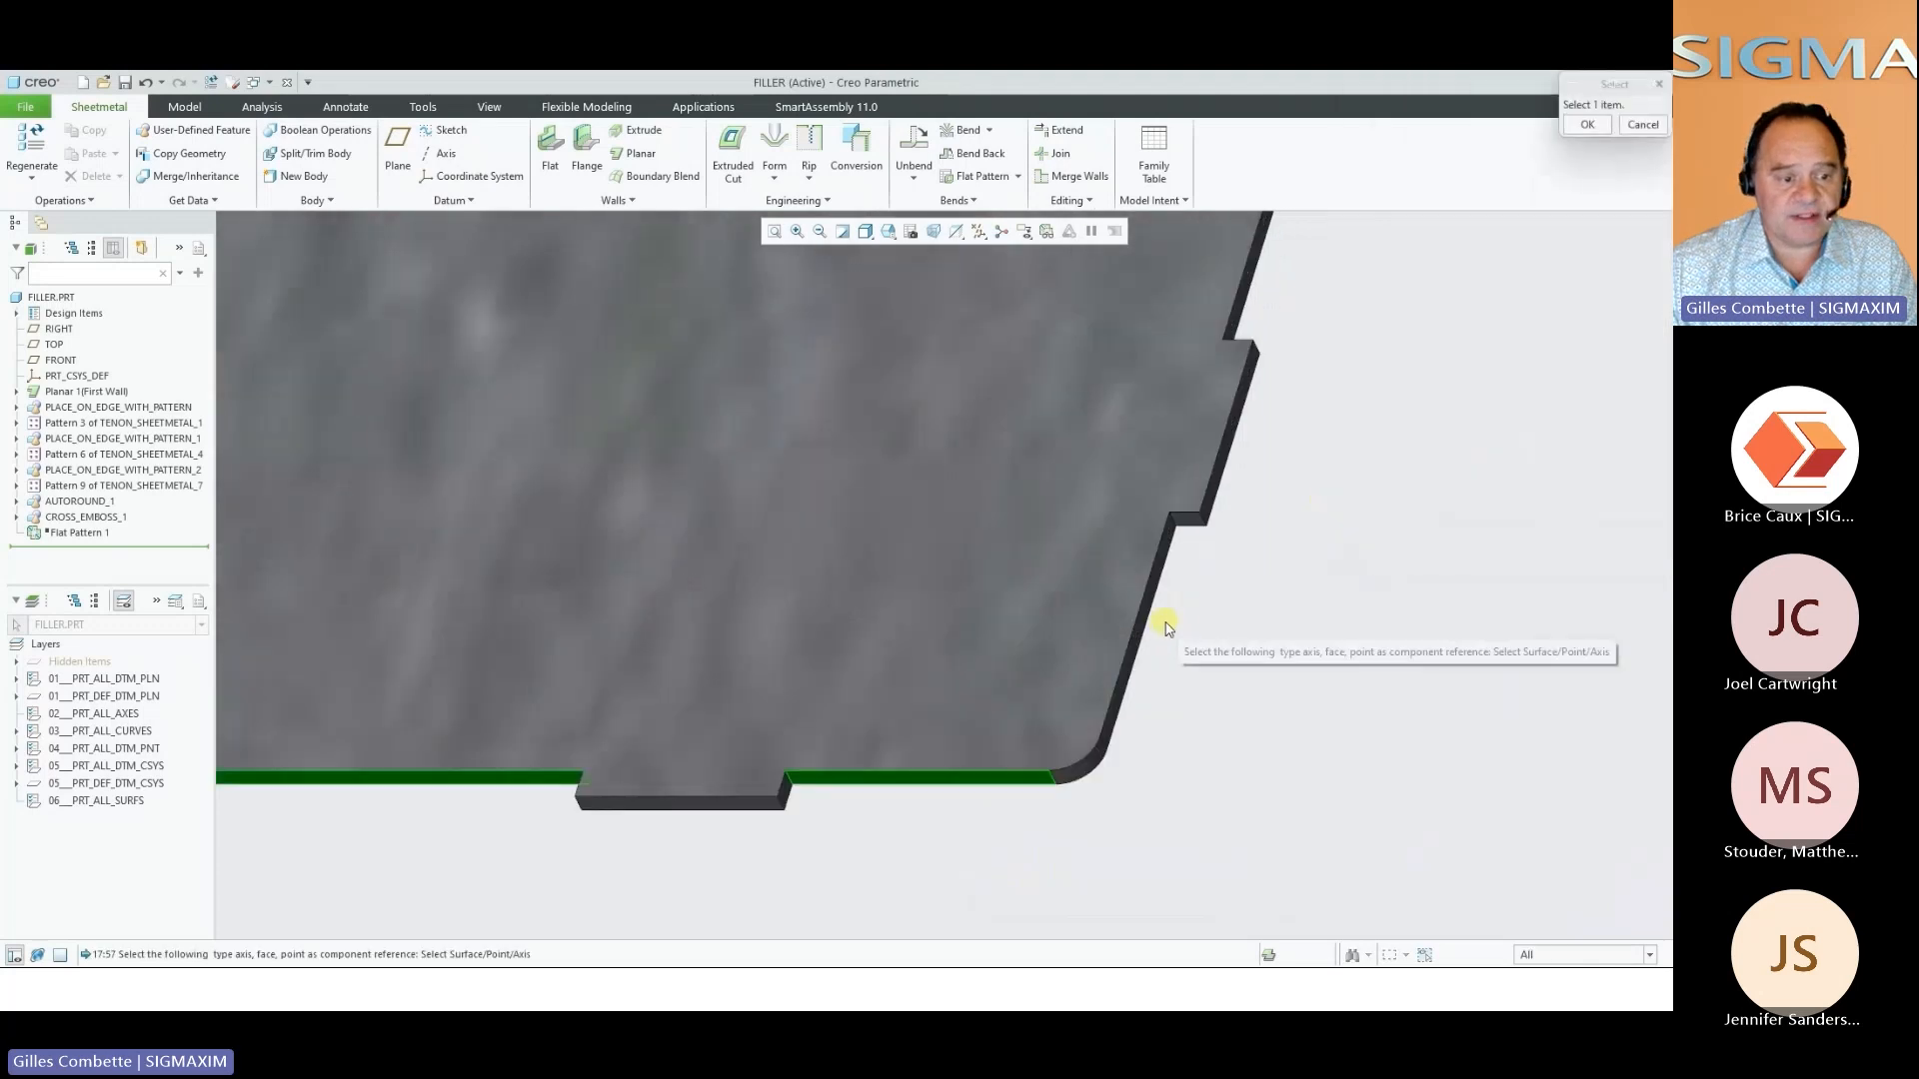
left_click(1141, 615)
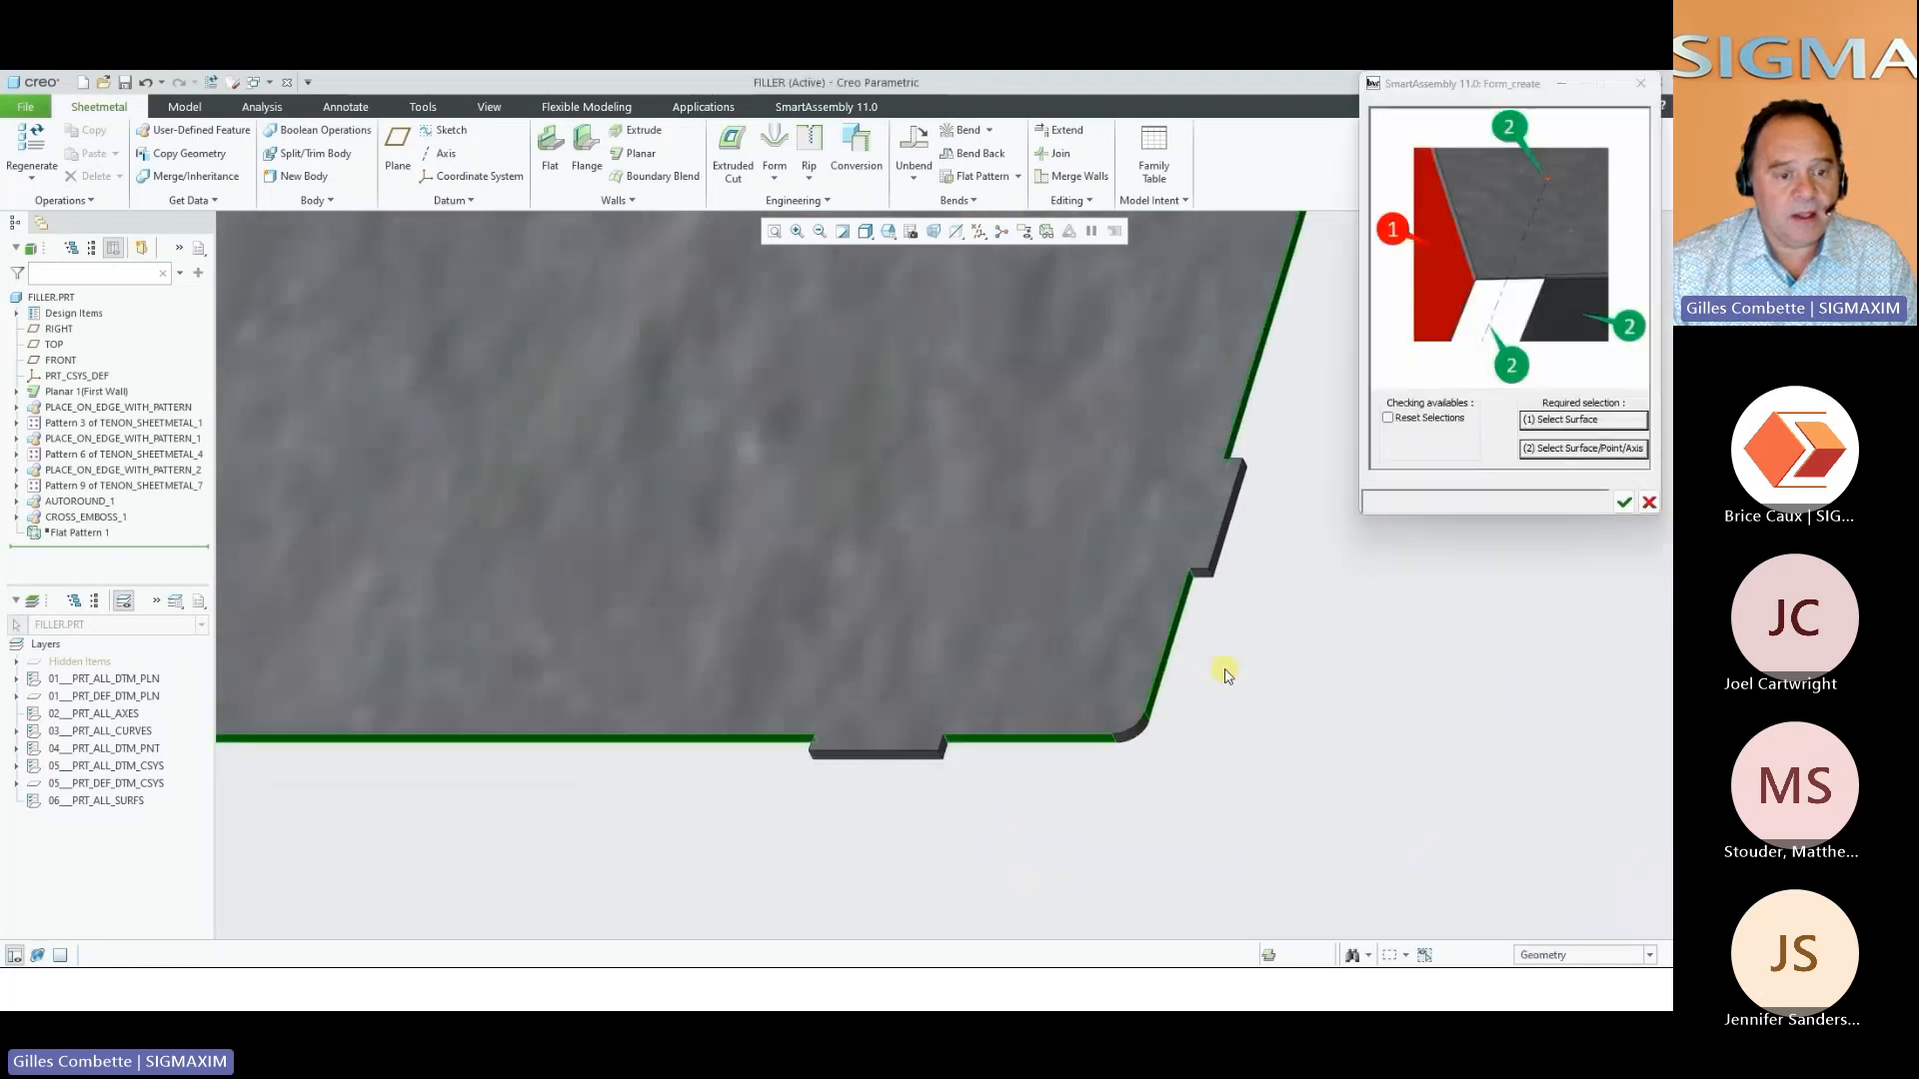
scroll(1217, 667, "down", 5)
left_click(1624, 503)
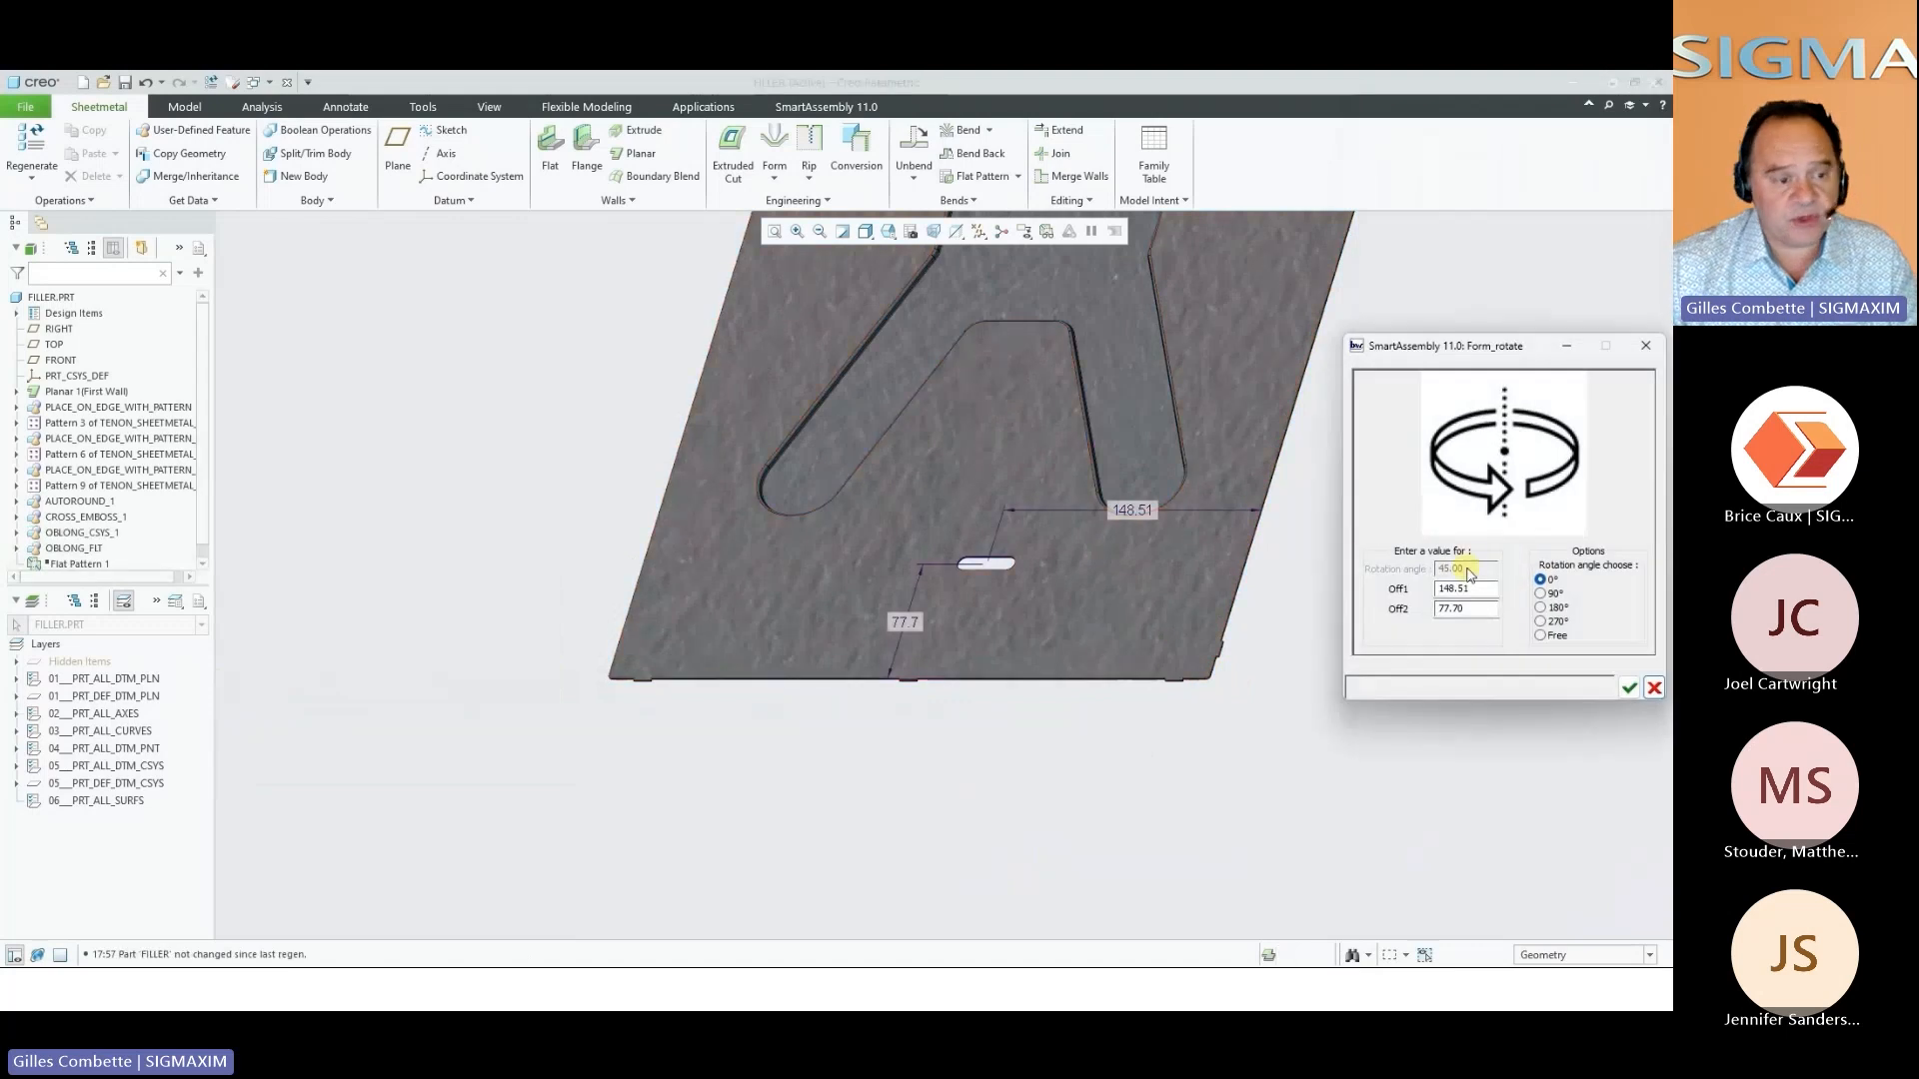
Give the oblong punch a free rotation angle of 45, set its offsets to 150 and 70, and accept its placement
left_click(1559, 638)
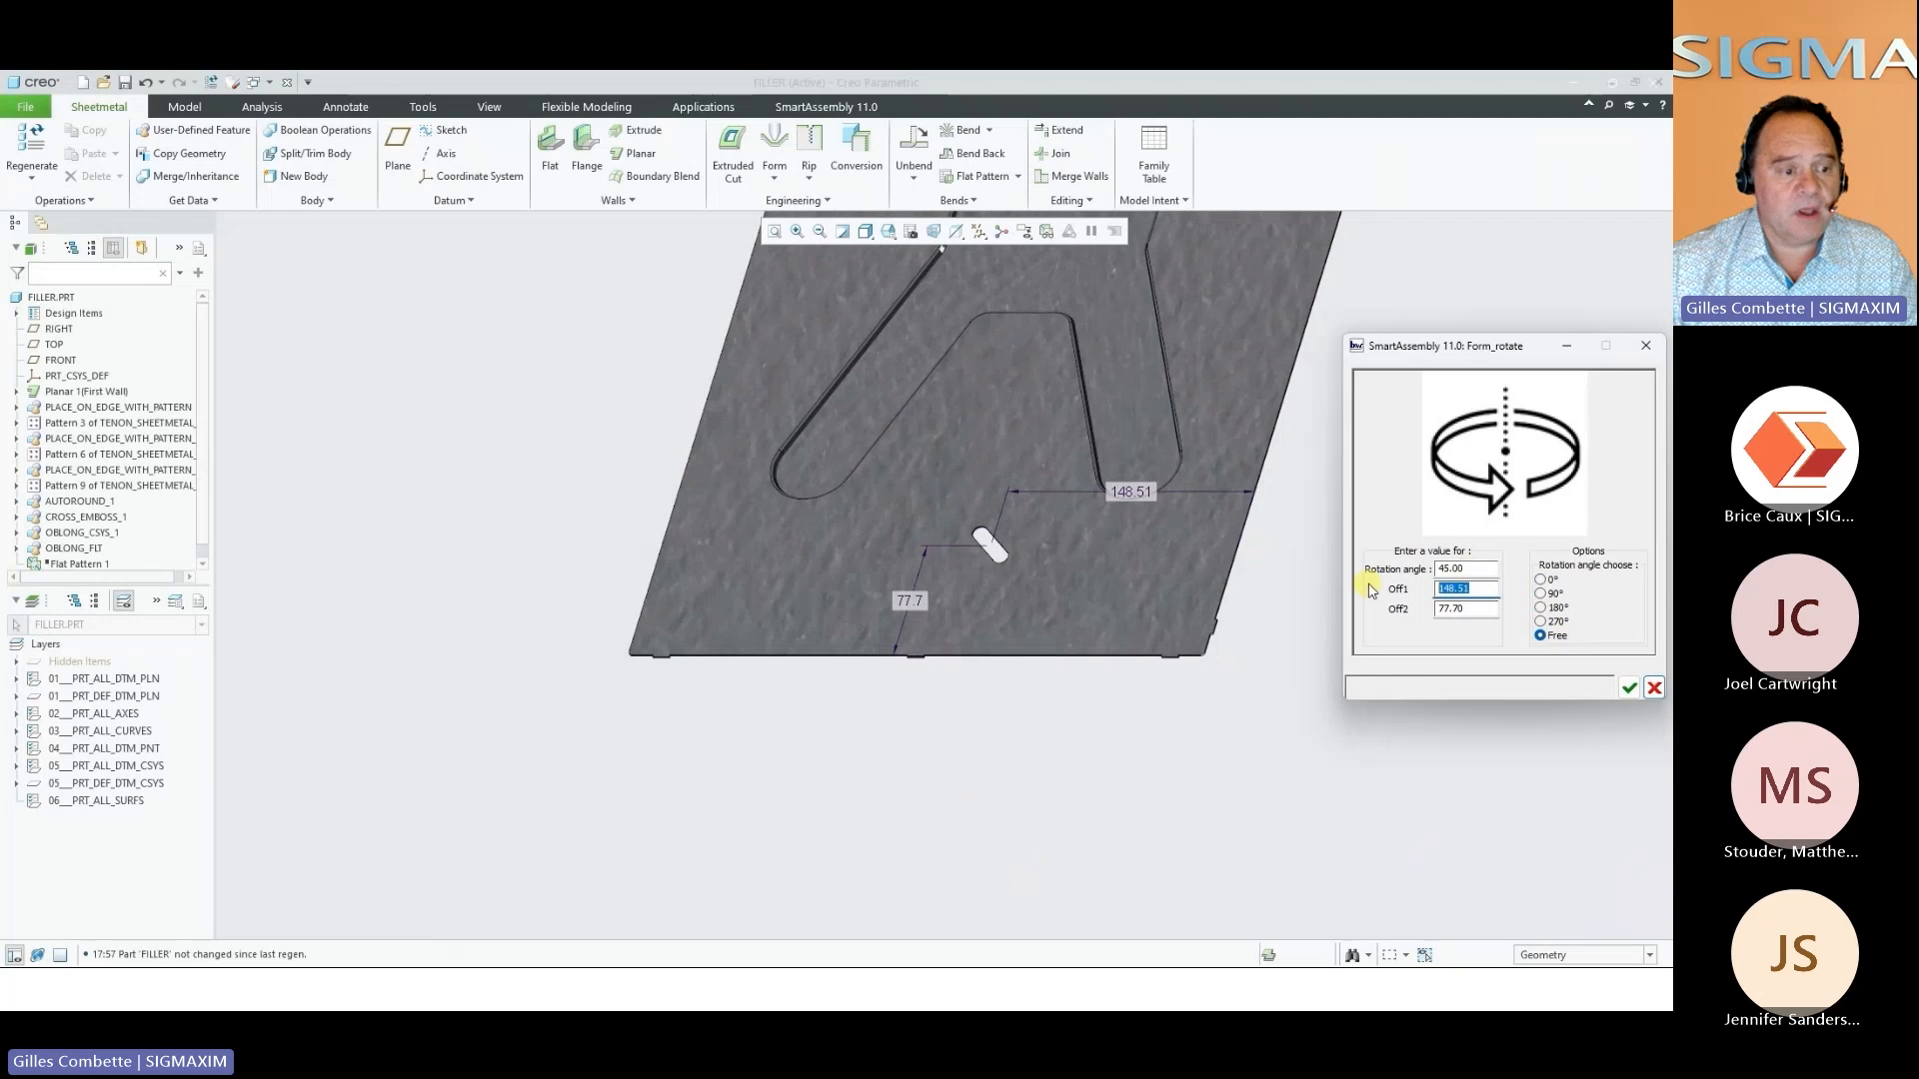
key("Tab")
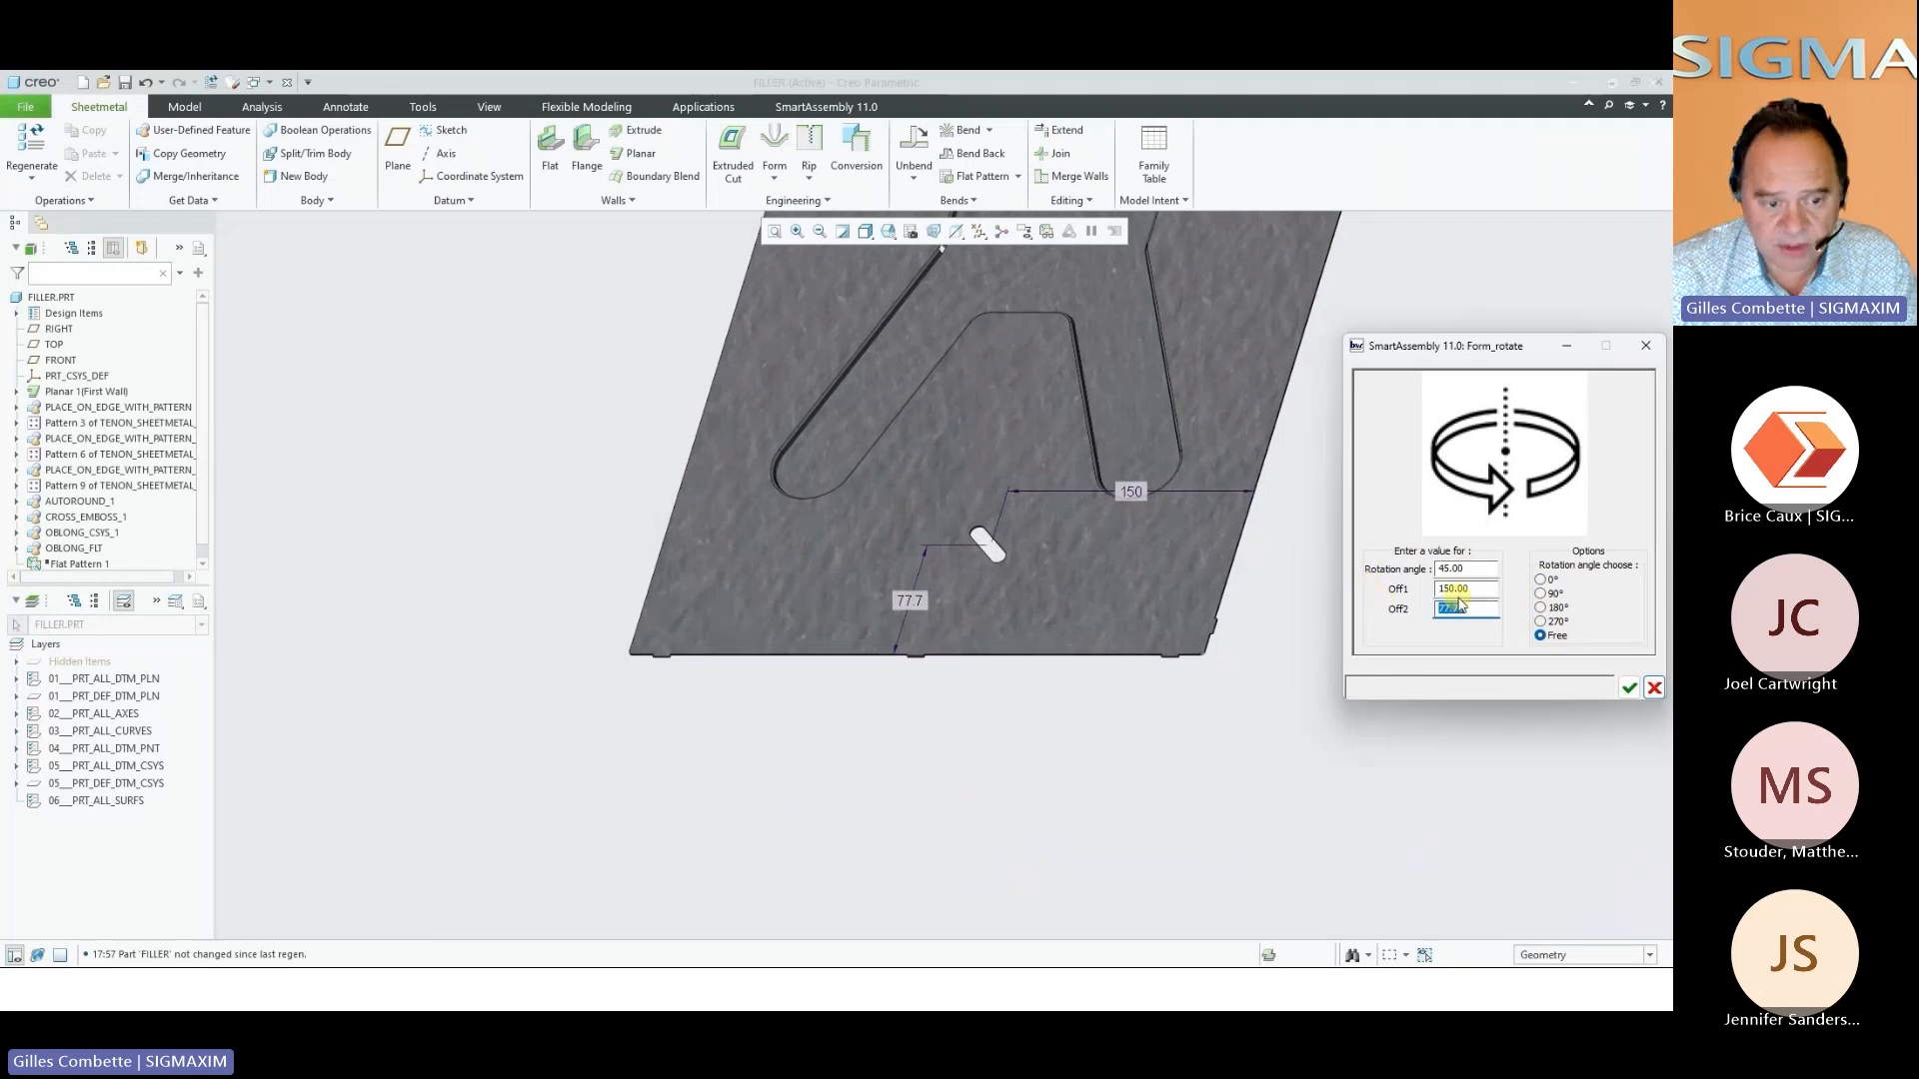
type("70")
key("Tab")
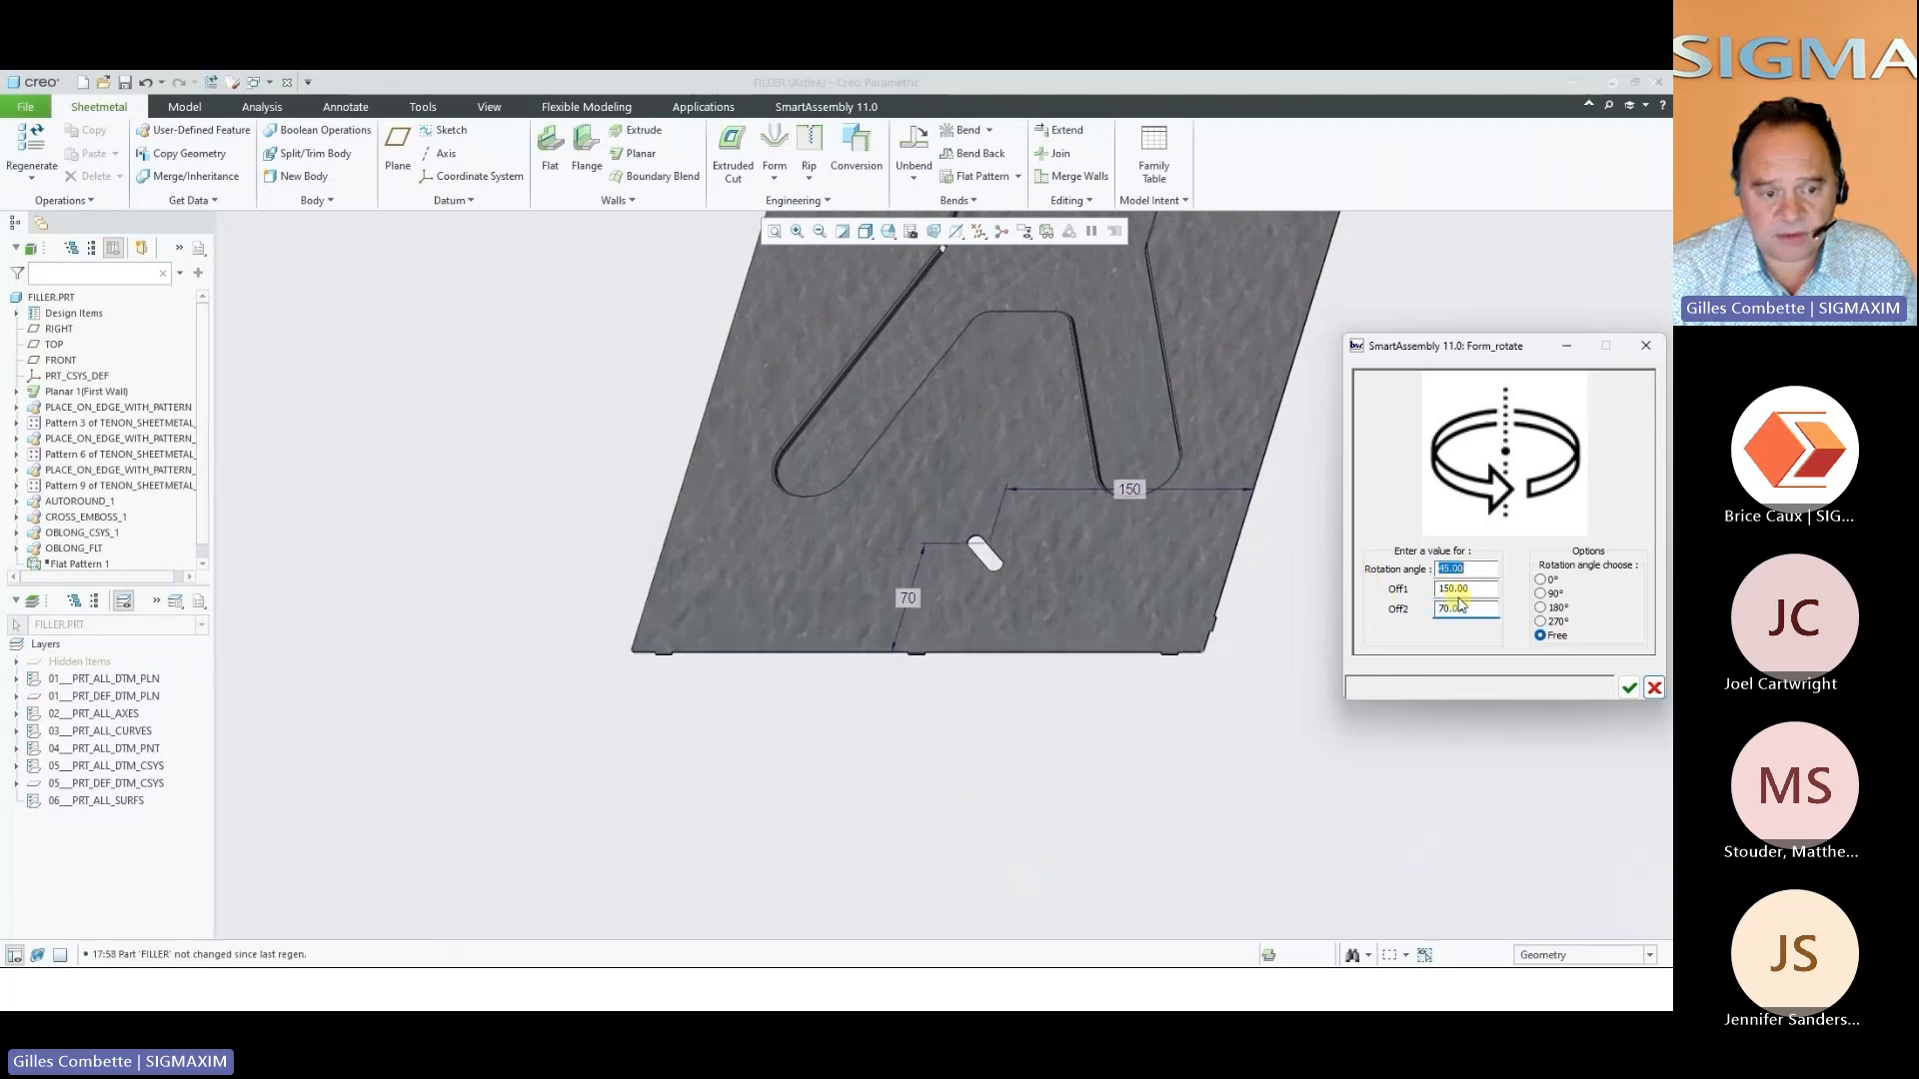
left_click(1630, 689)
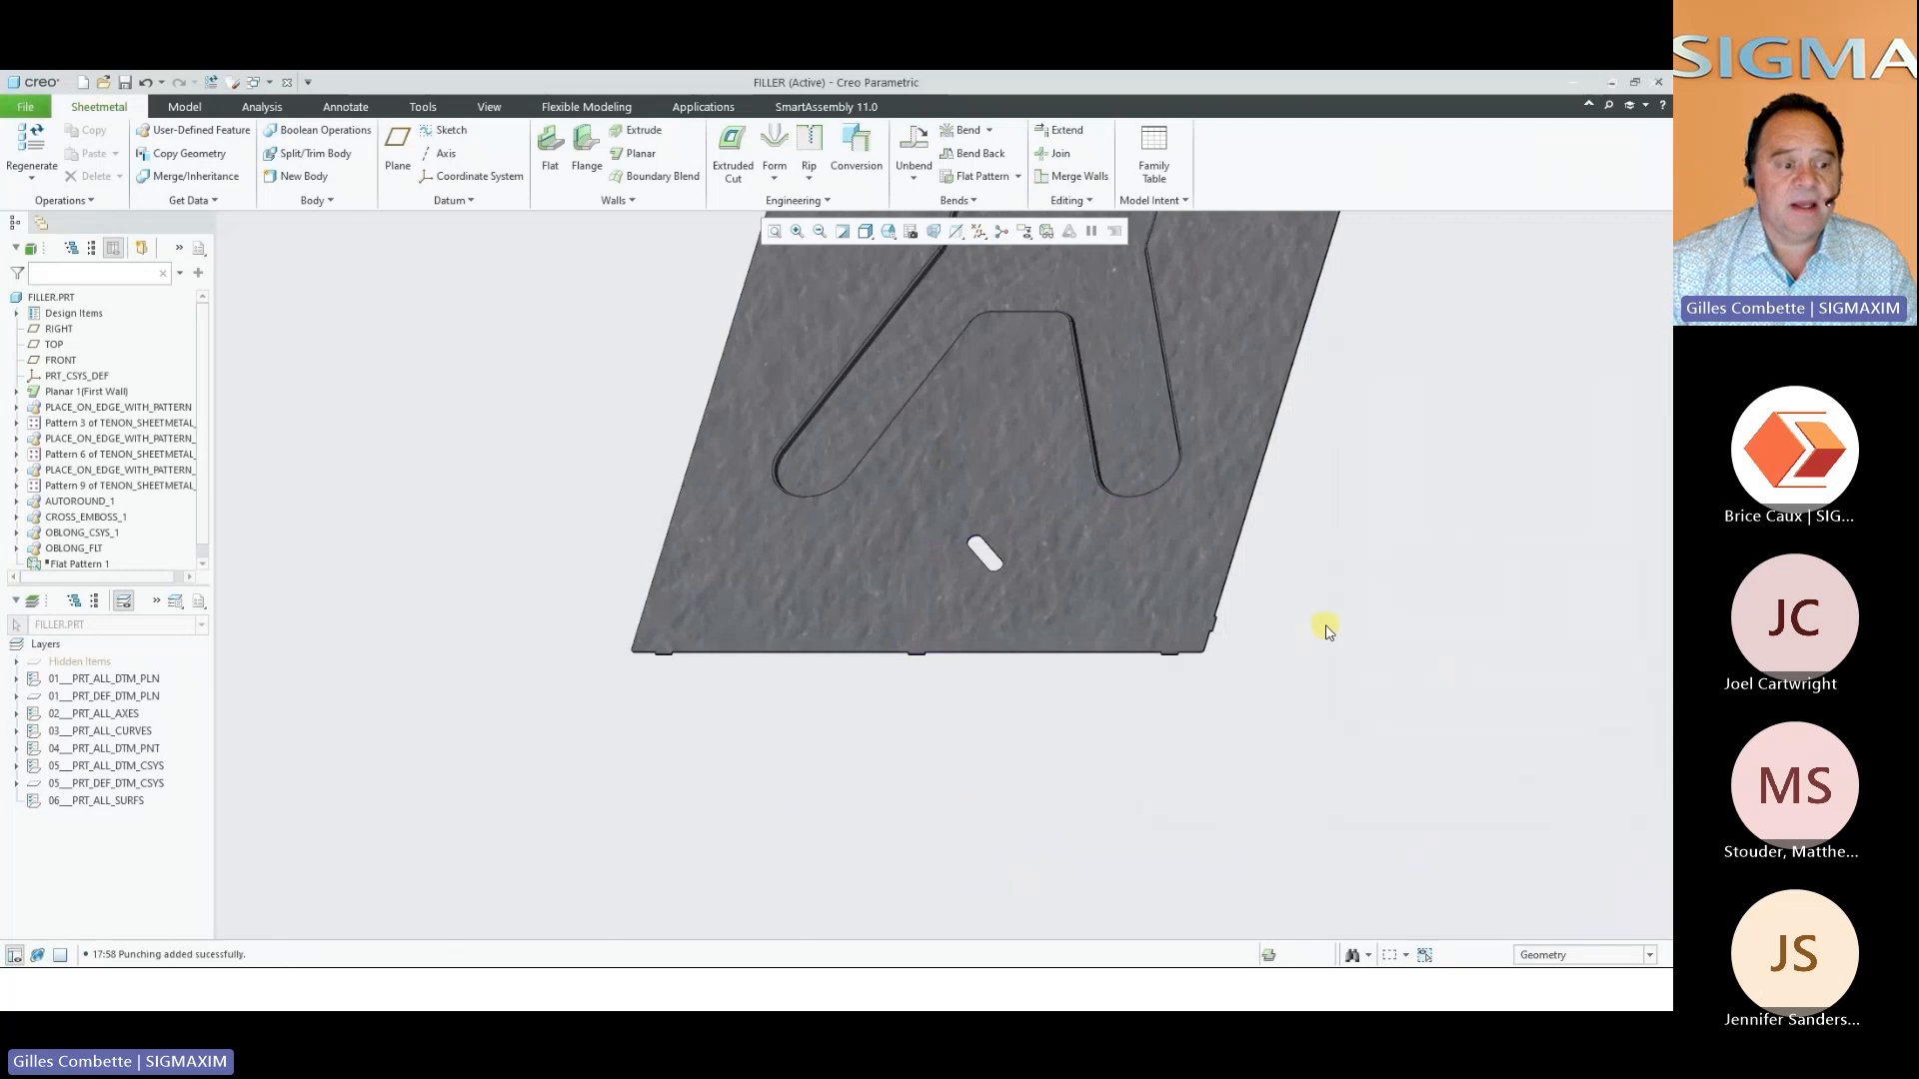
Place a STEEL CLIP form punching of 20 x 10 on the filler panel beside the oblong slot, reusing the same edge references
right_click(1328, 630)
left_click(1361, 700)
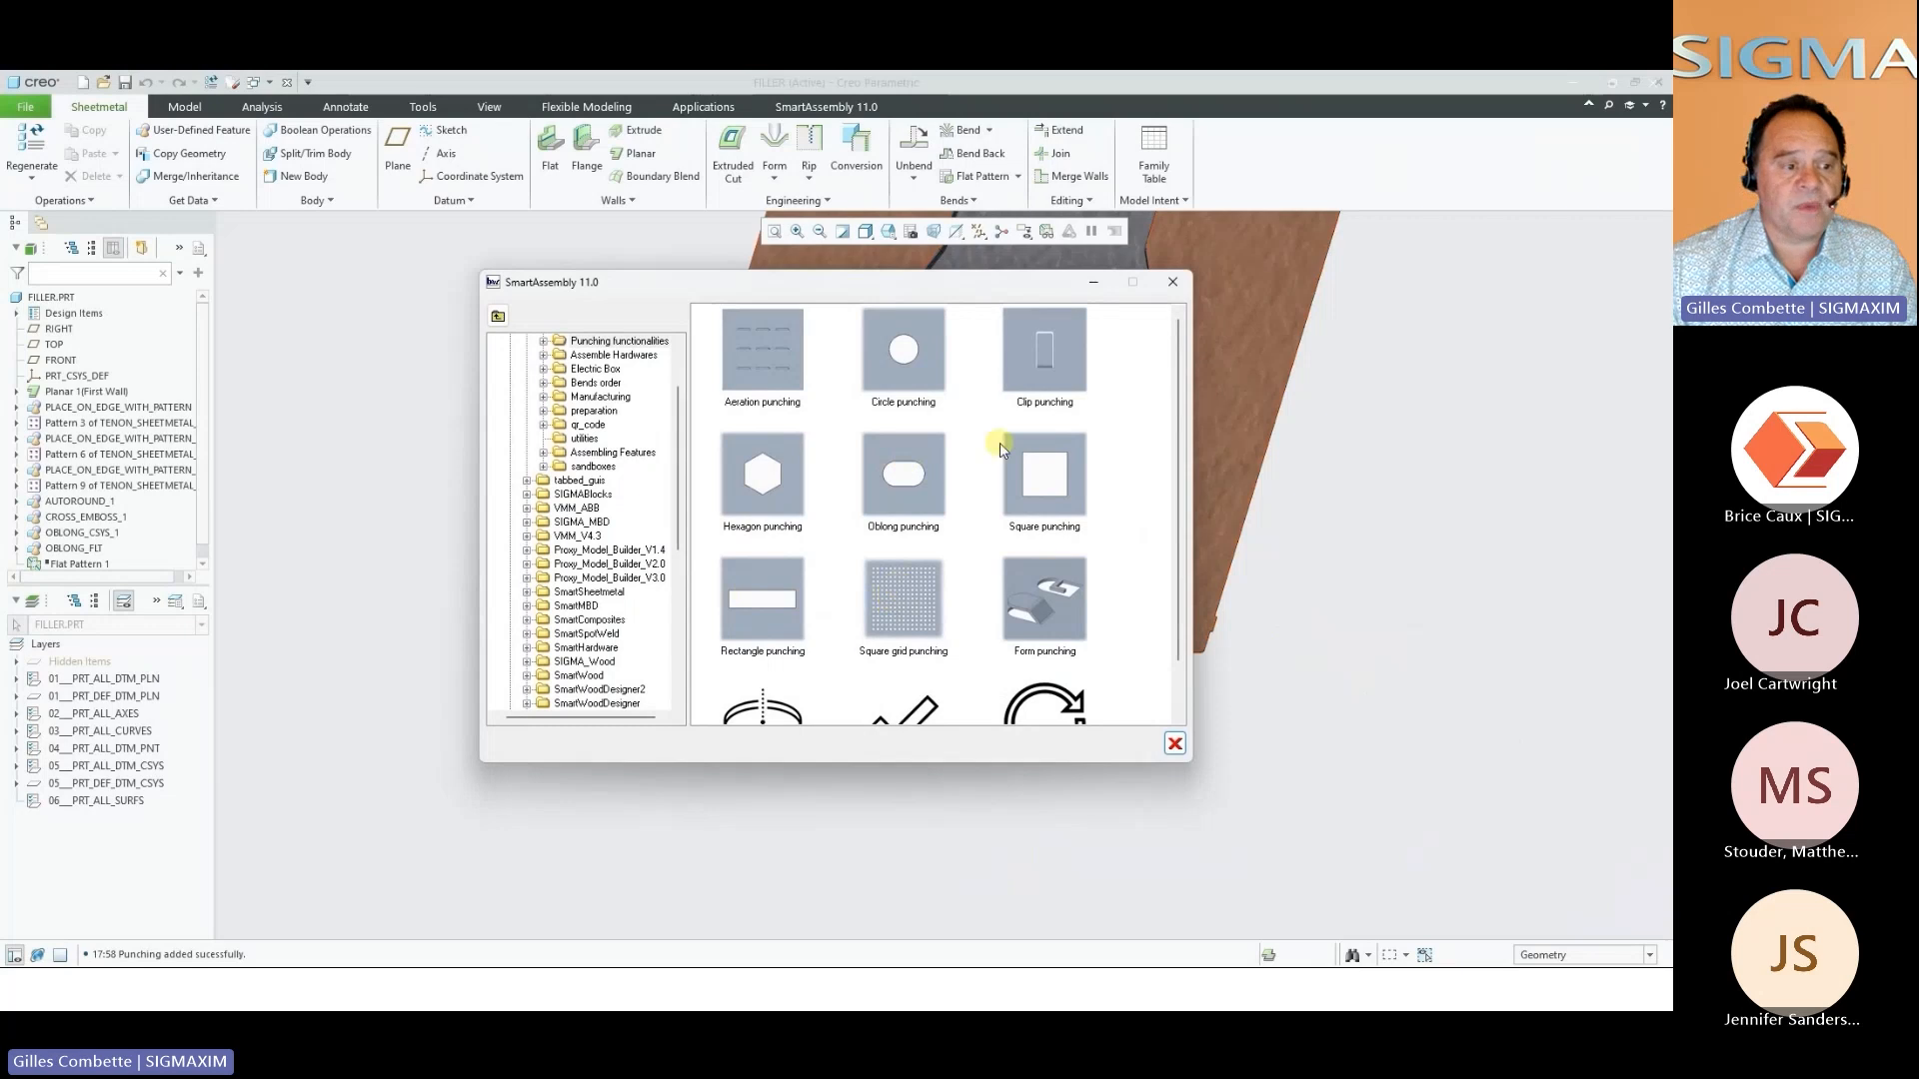
left_click(1042, 592)
left_click(1025, 550)
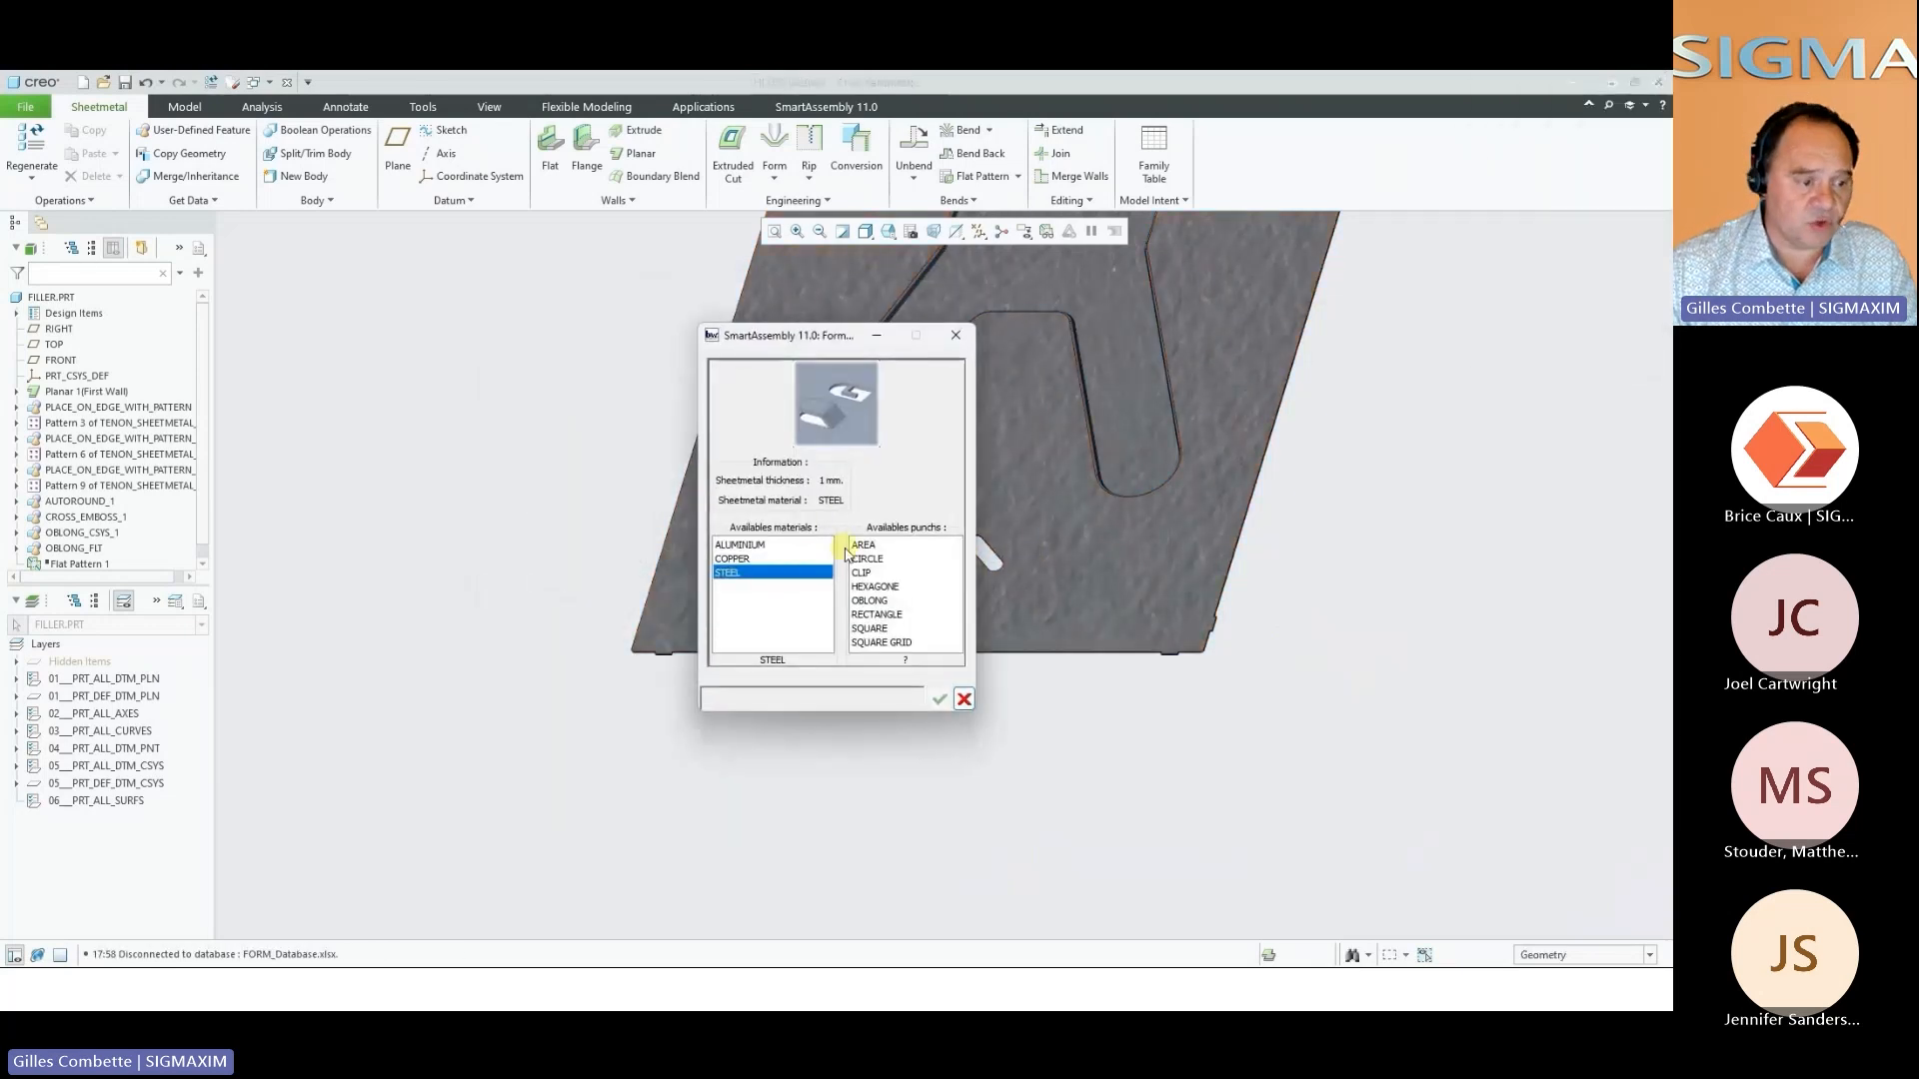
left_click(884, 574)
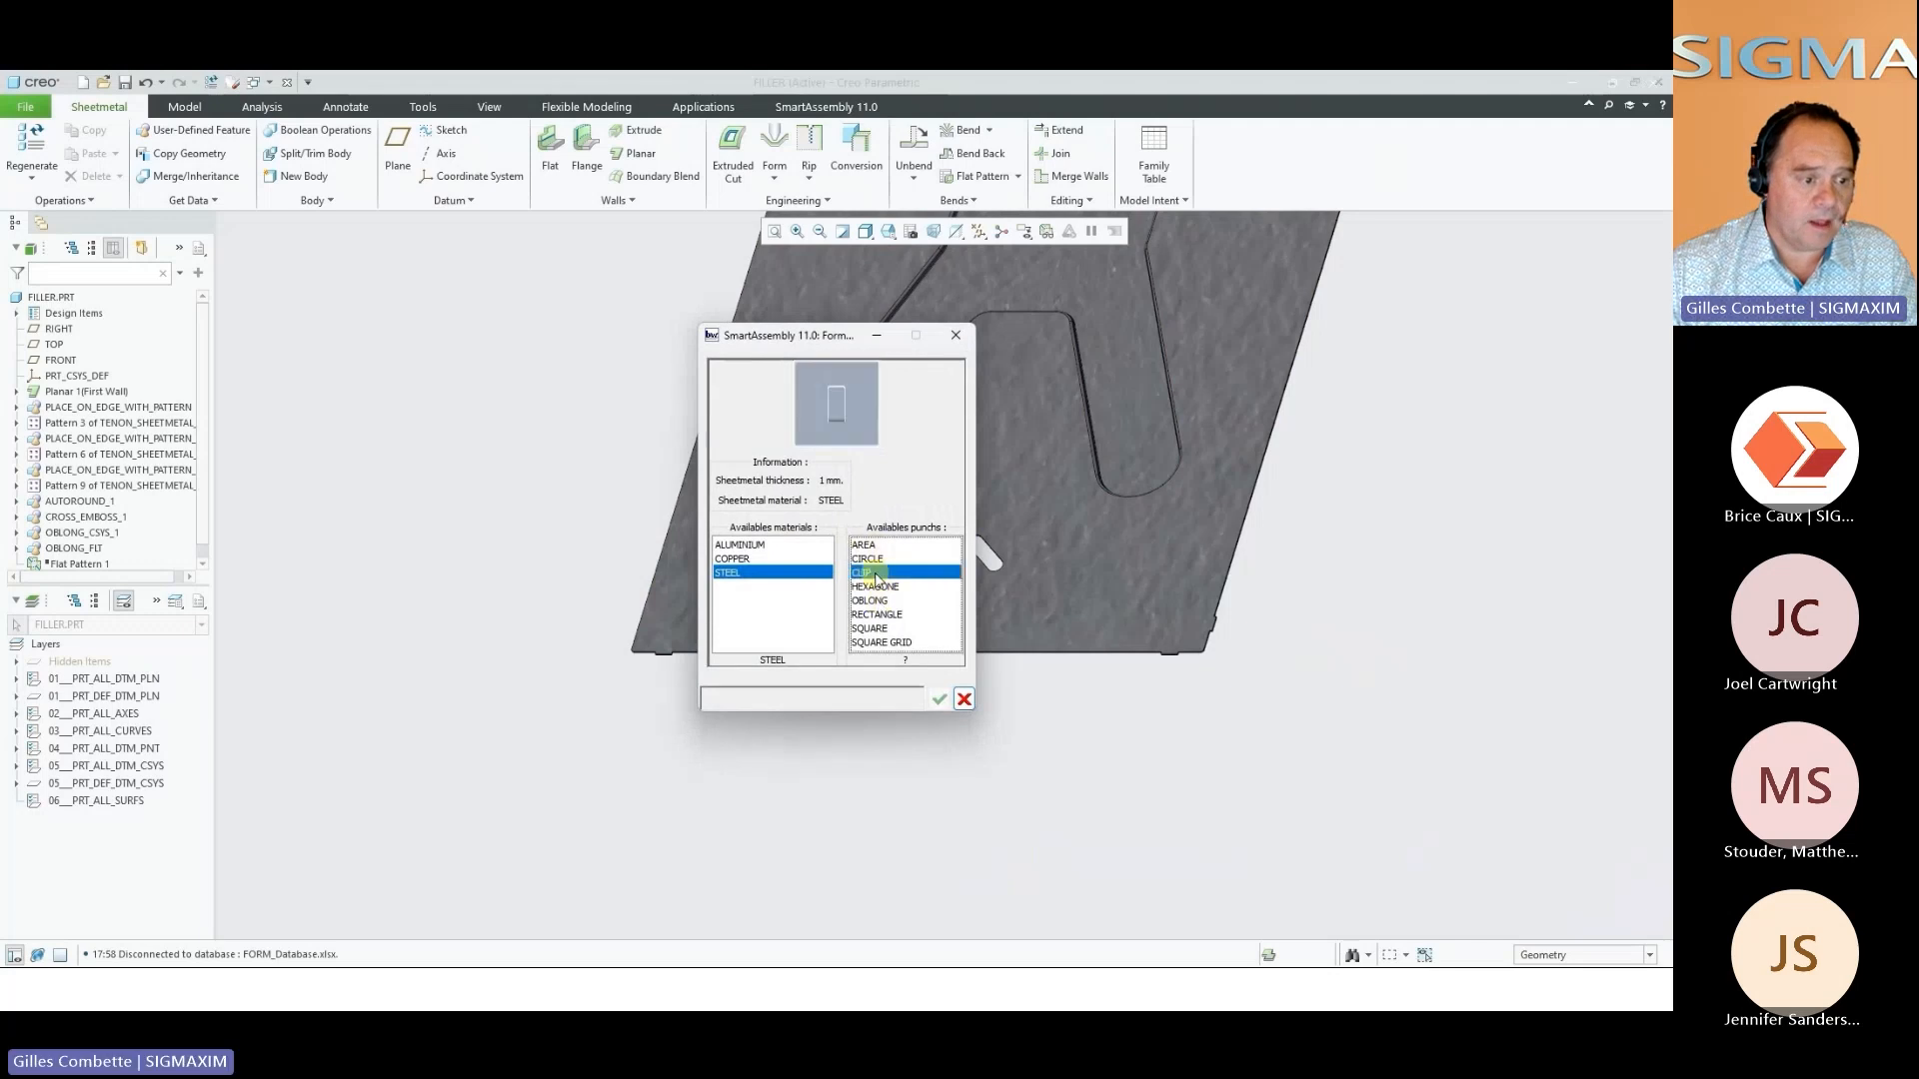
left_click(1005, 601)
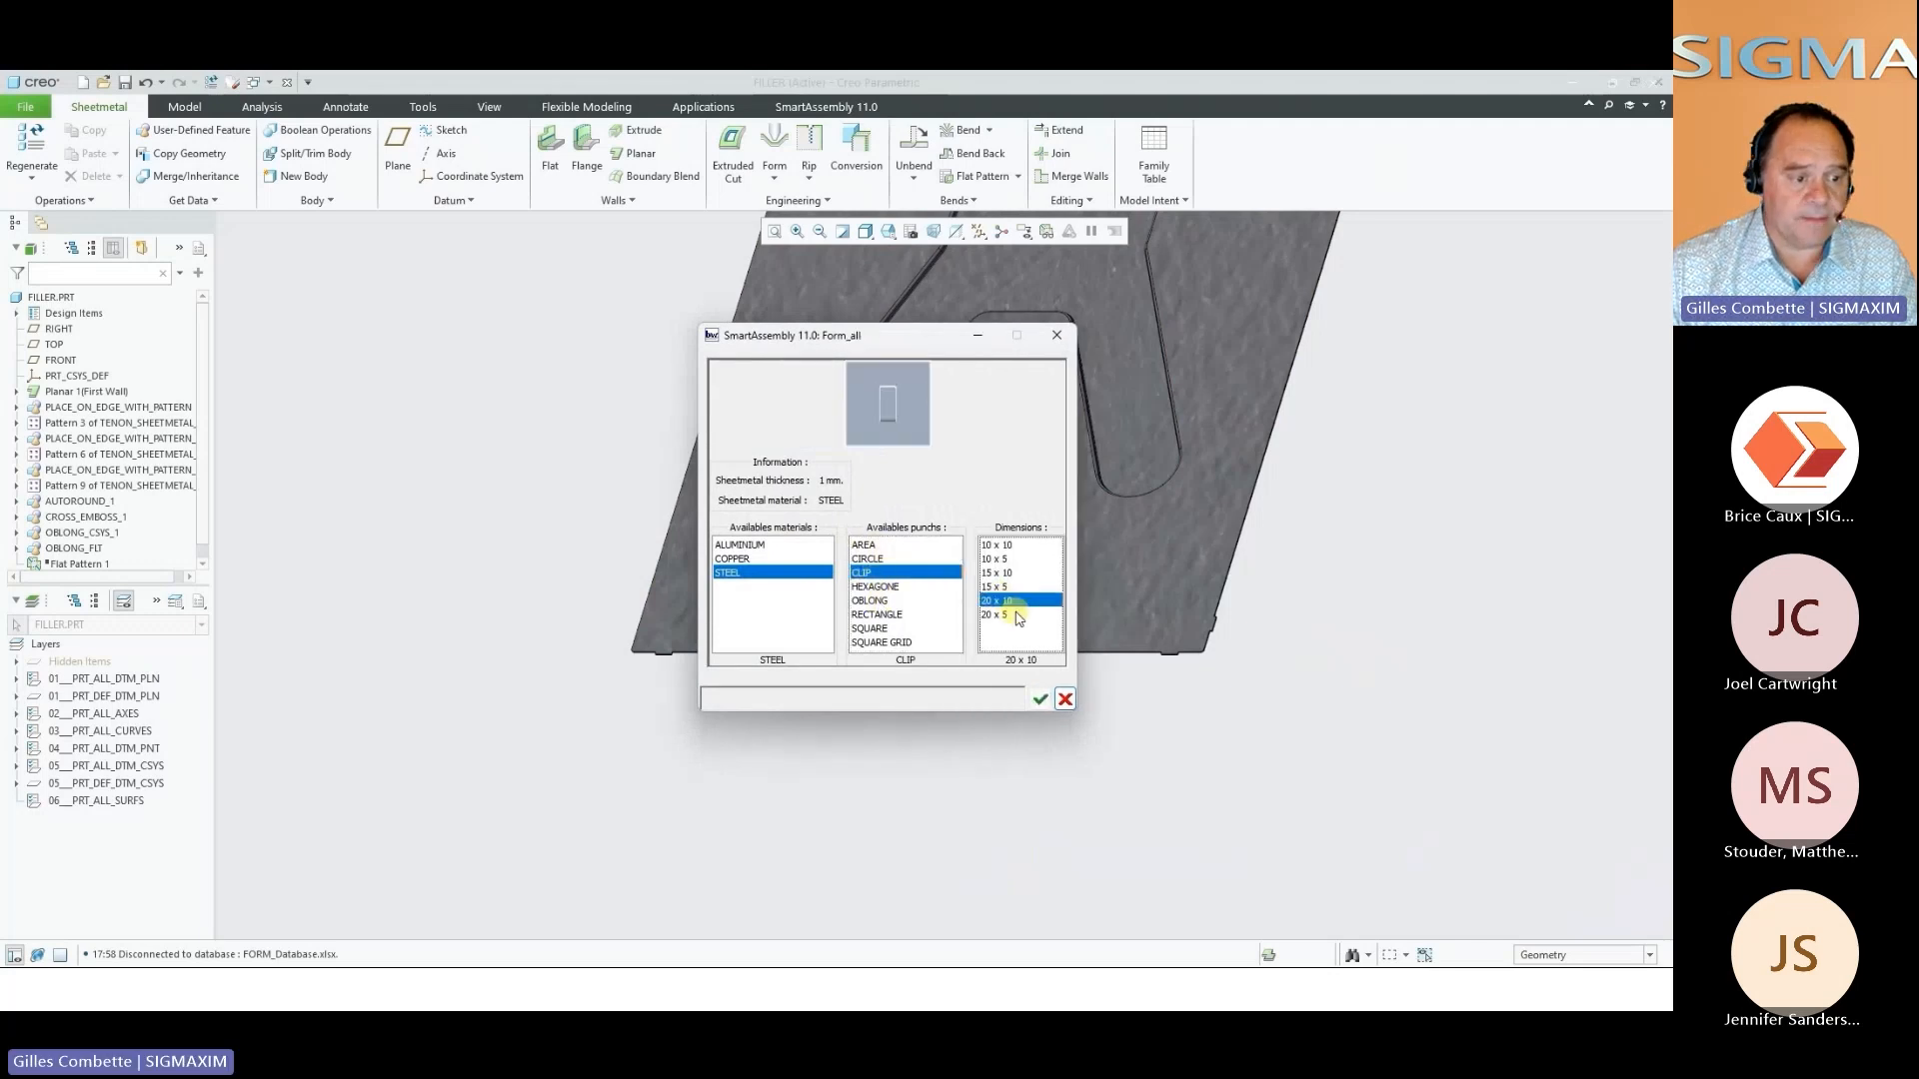
left_click(1041, 700)
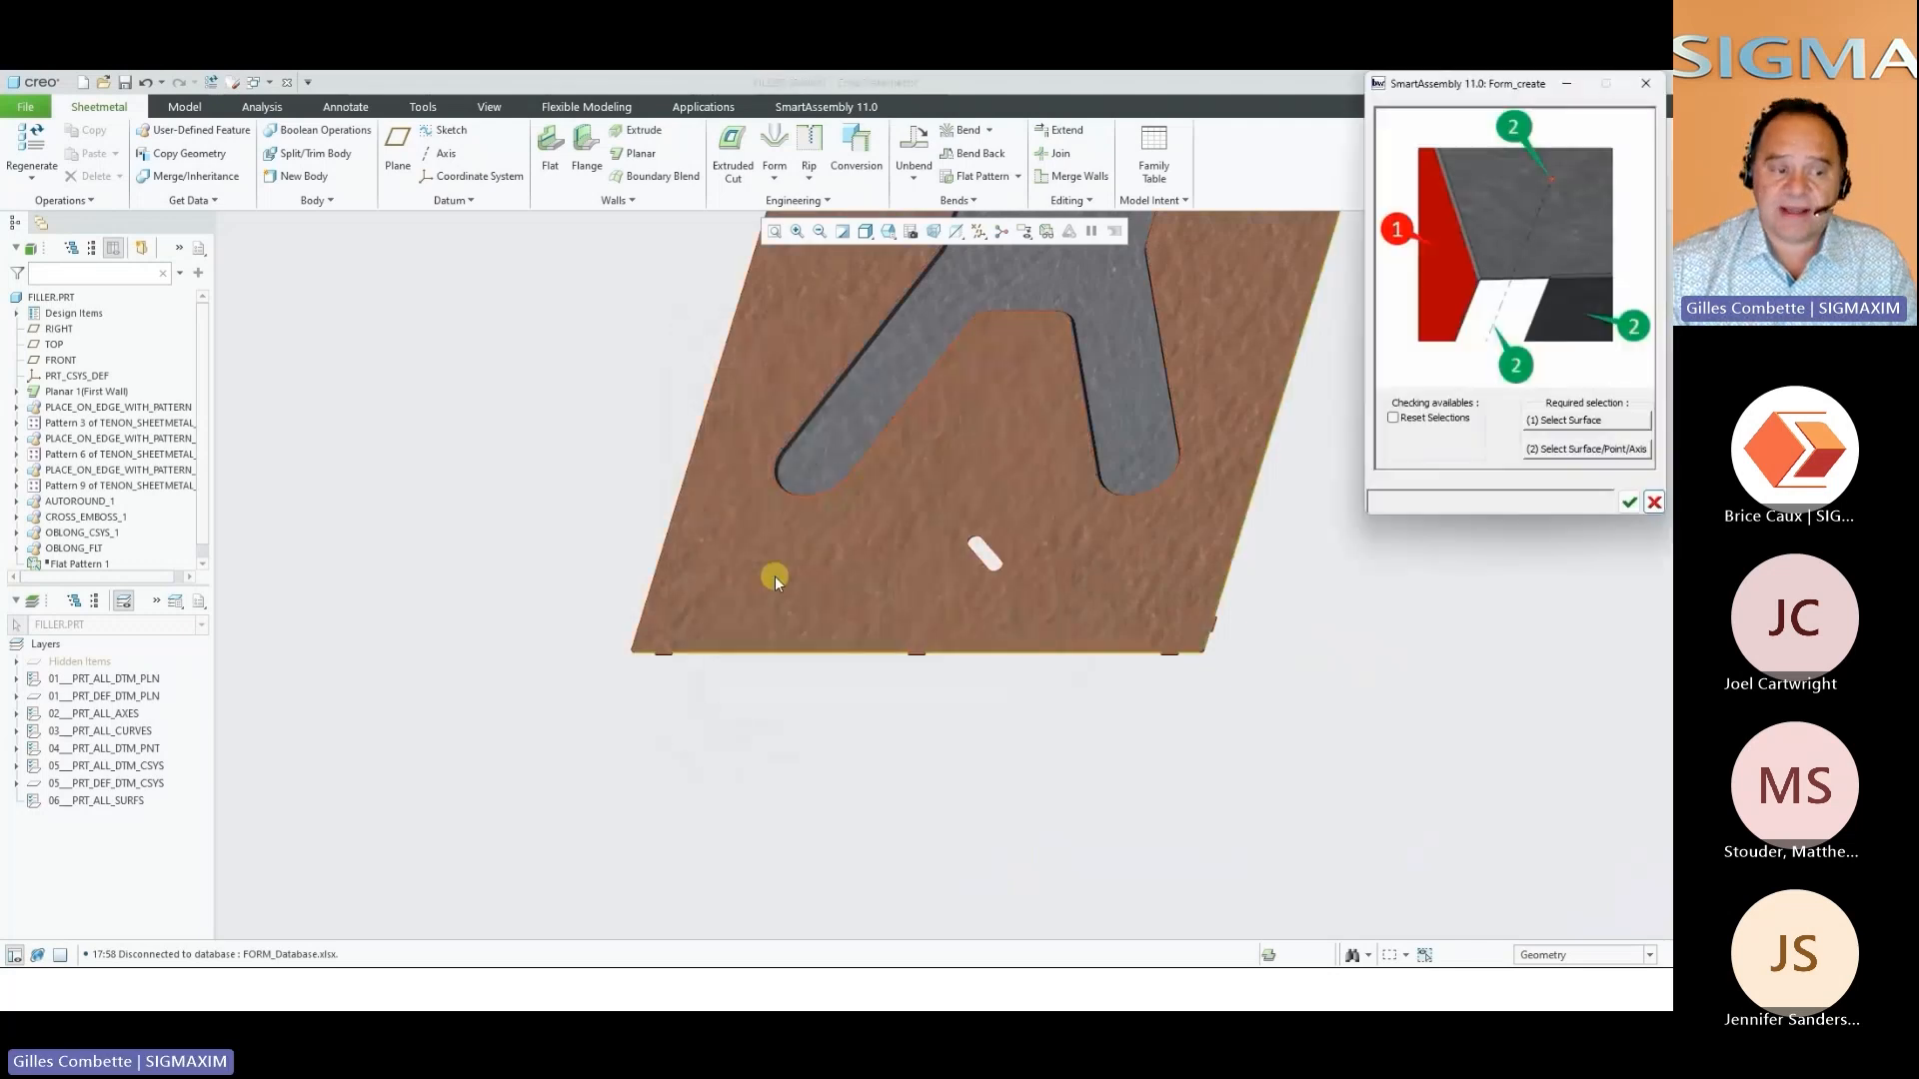
left_click(768, 574)
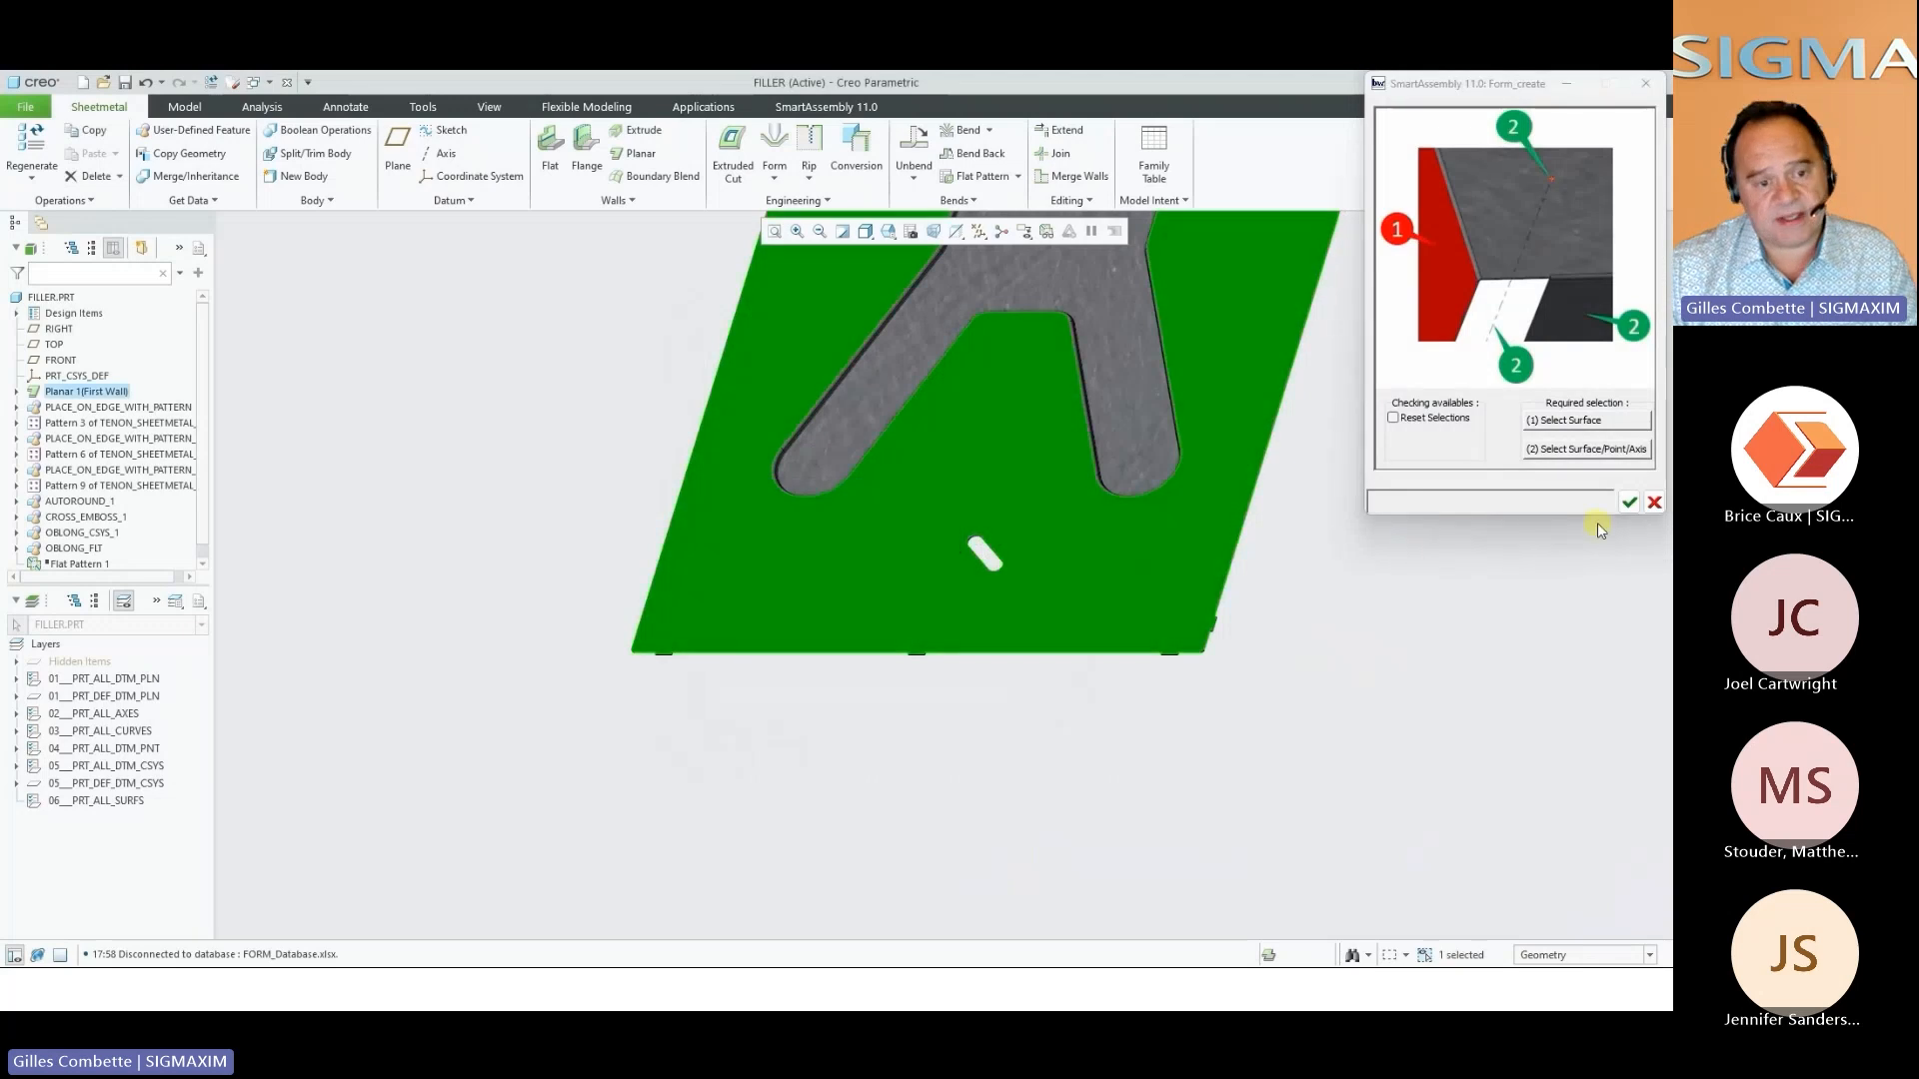
left_click(1630, 503)
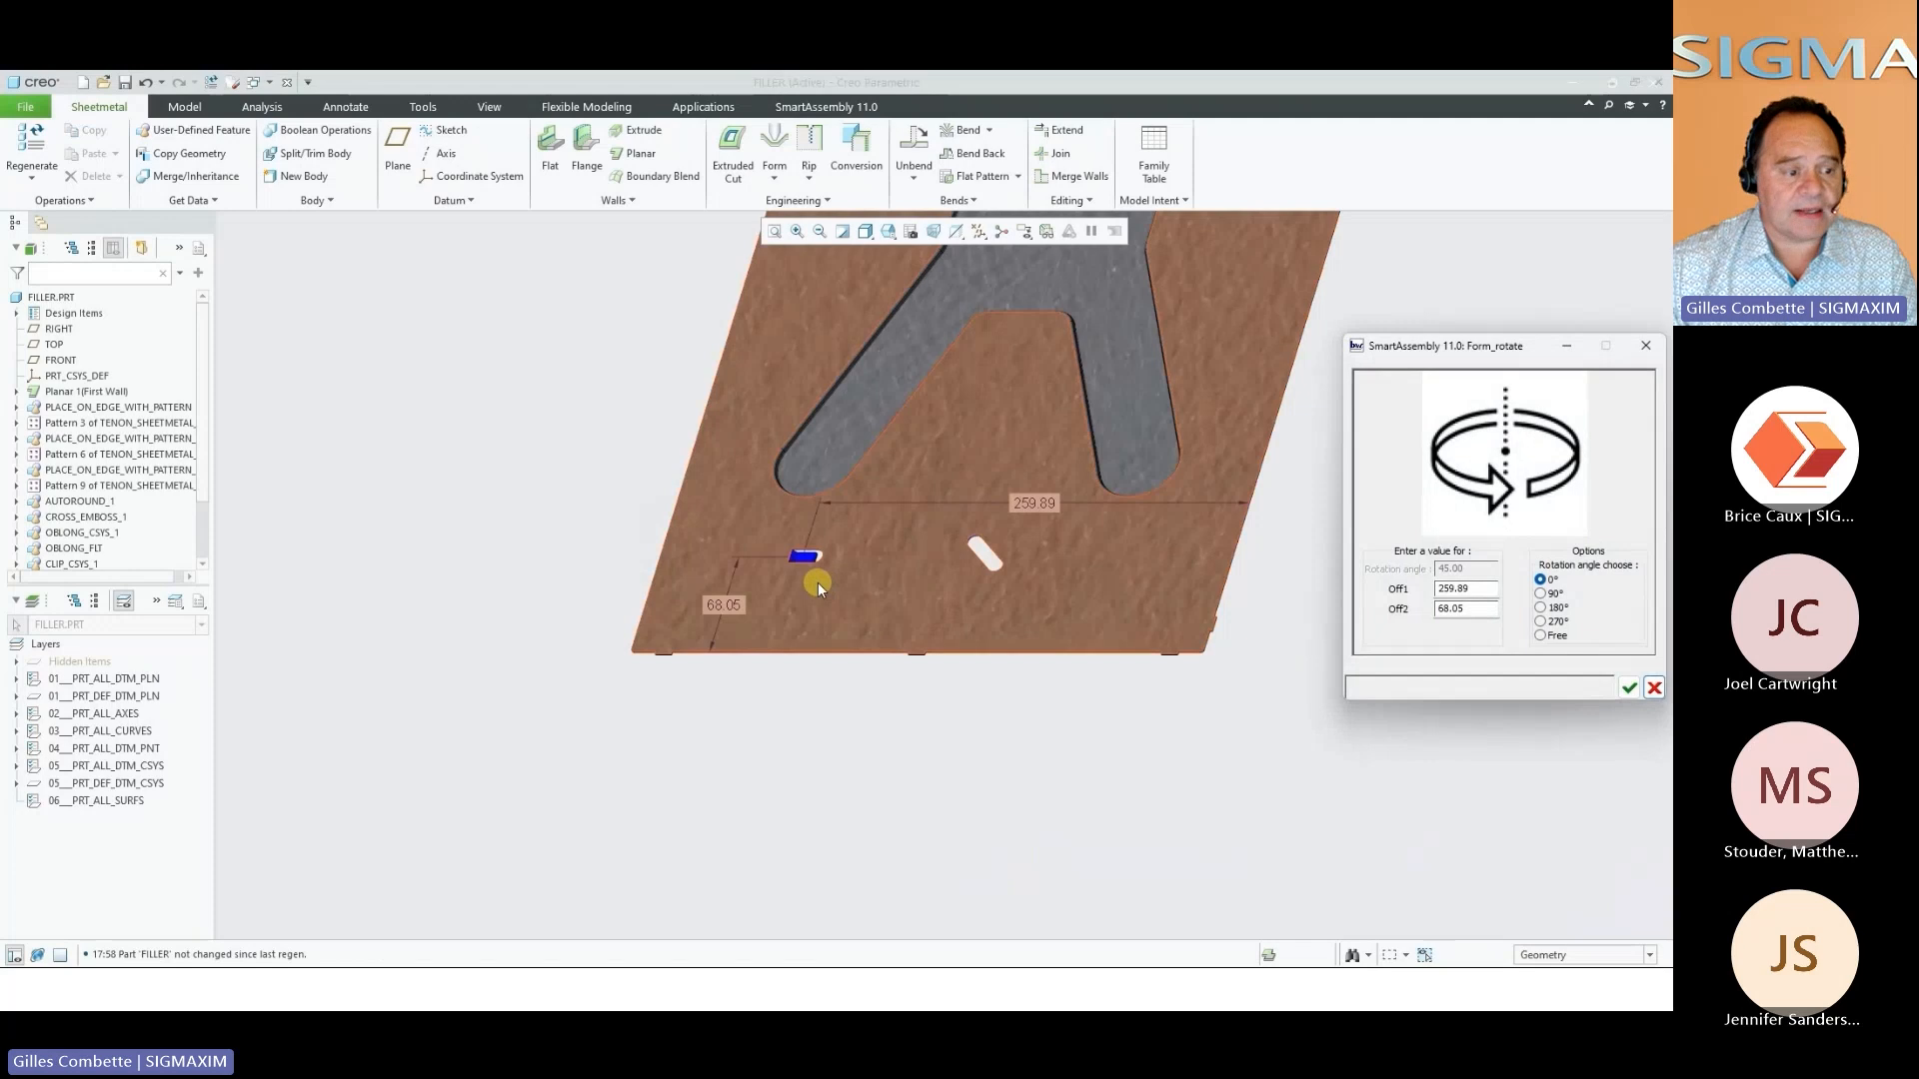
Set the clip punch's offsets to 260 and 50 at a rotation of 0°, and accept its placement
middle_click_drag(895, 577, 890, 580)
scroll(890, 580, "down", 3)
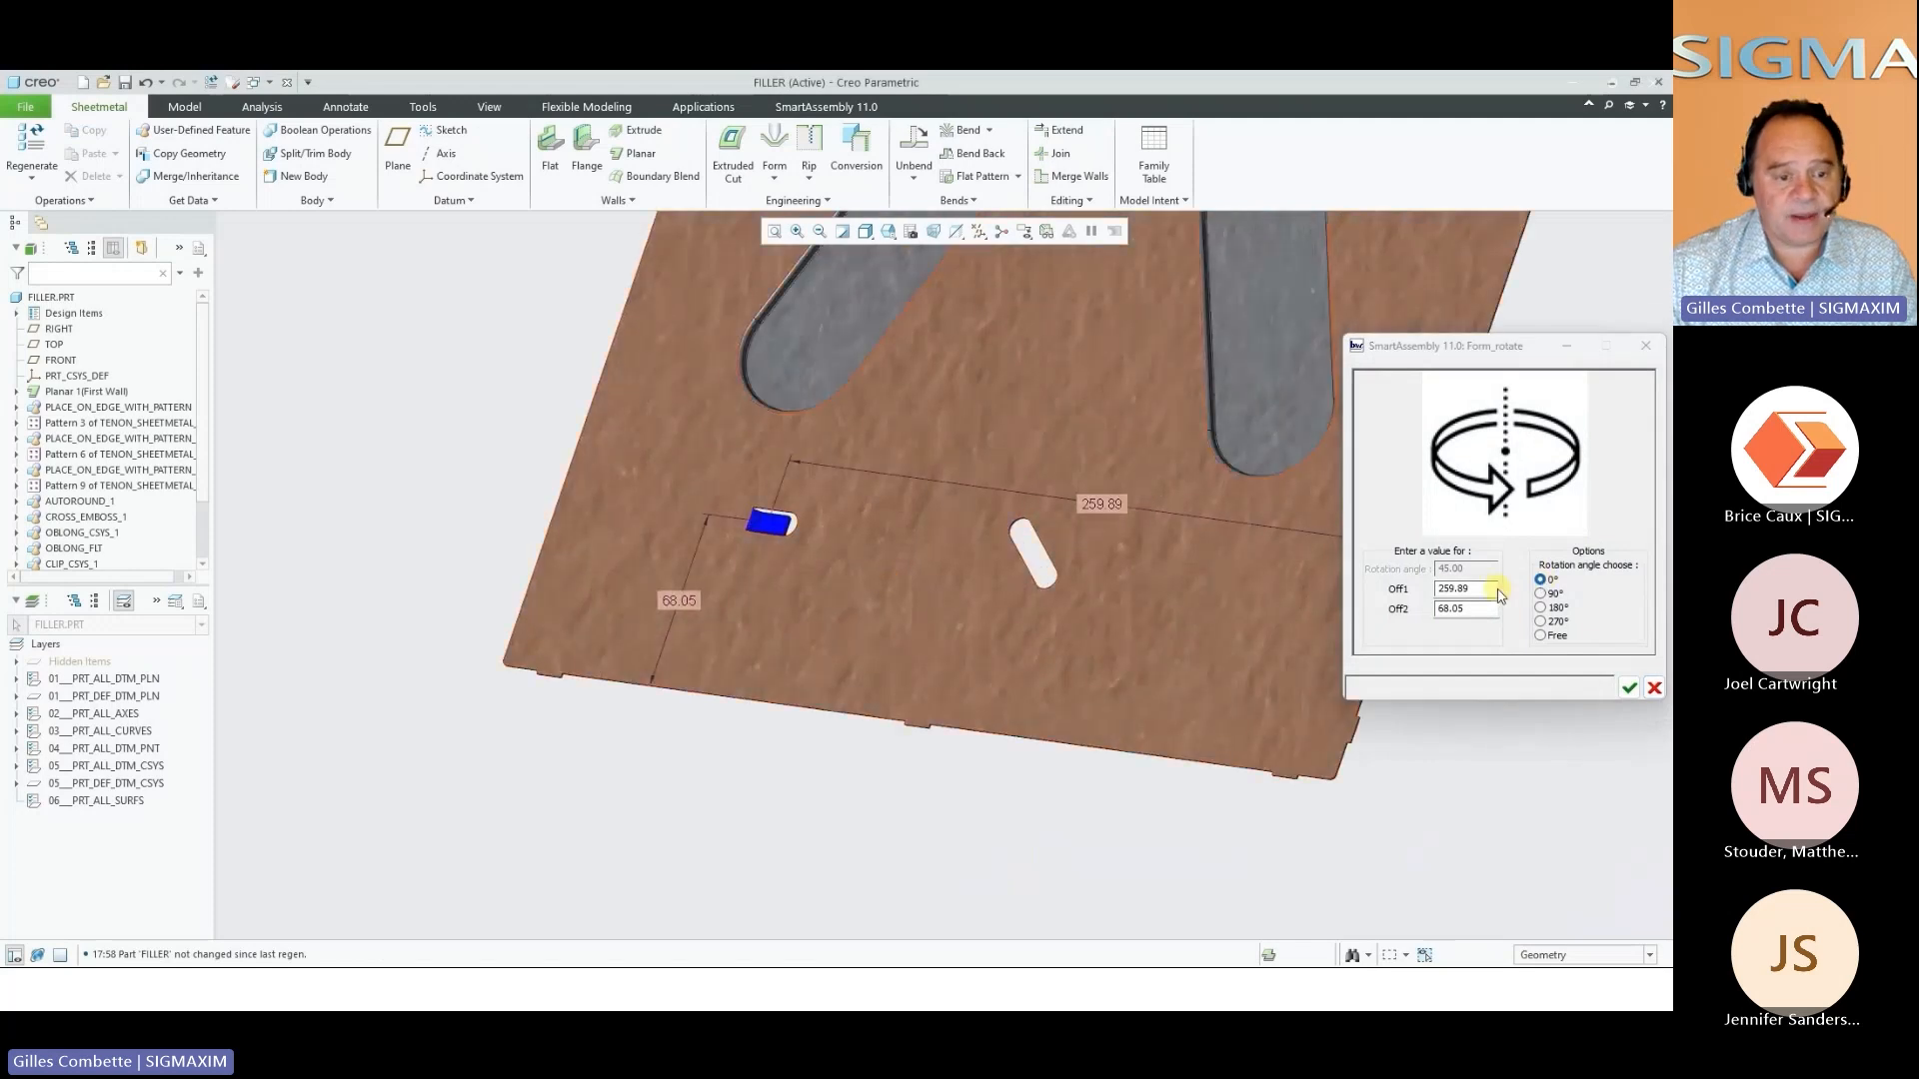
left_click(1496, 589)
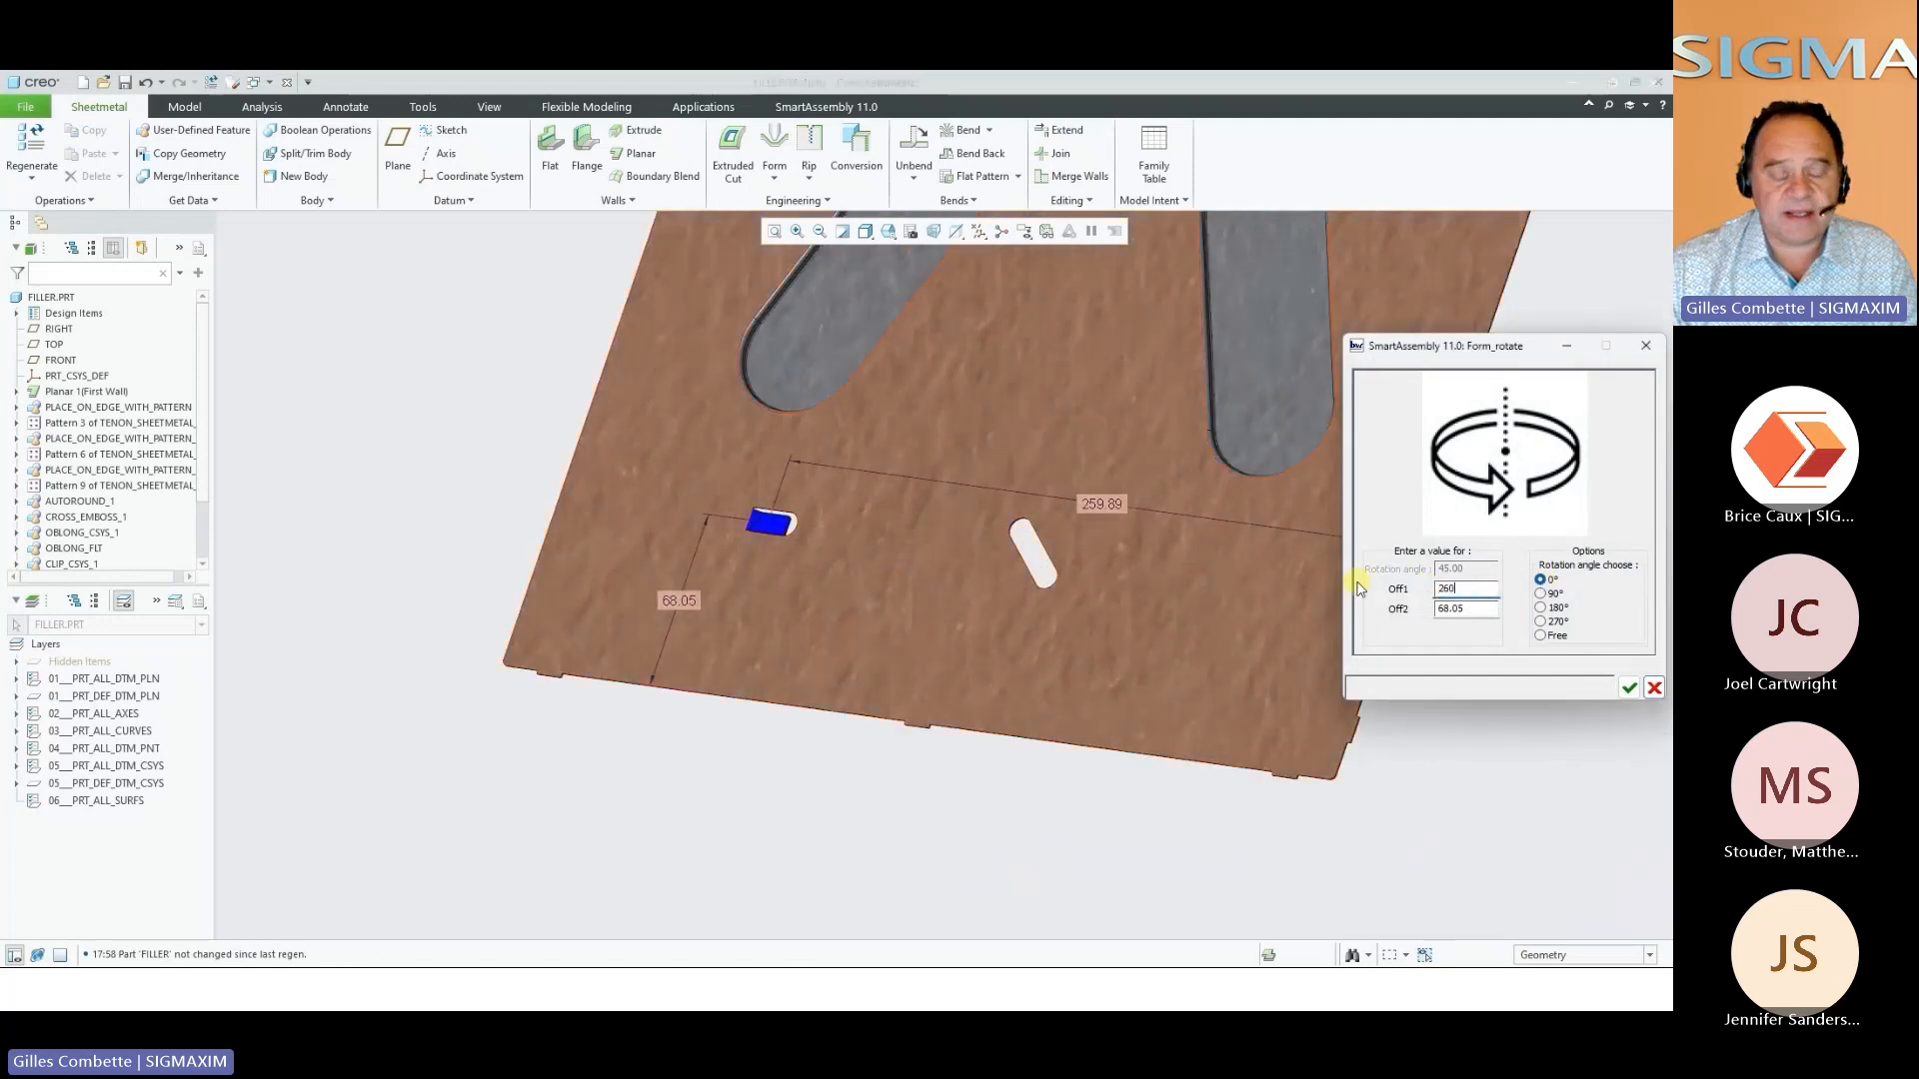
key("Tab")
type("80")
key("Tab")
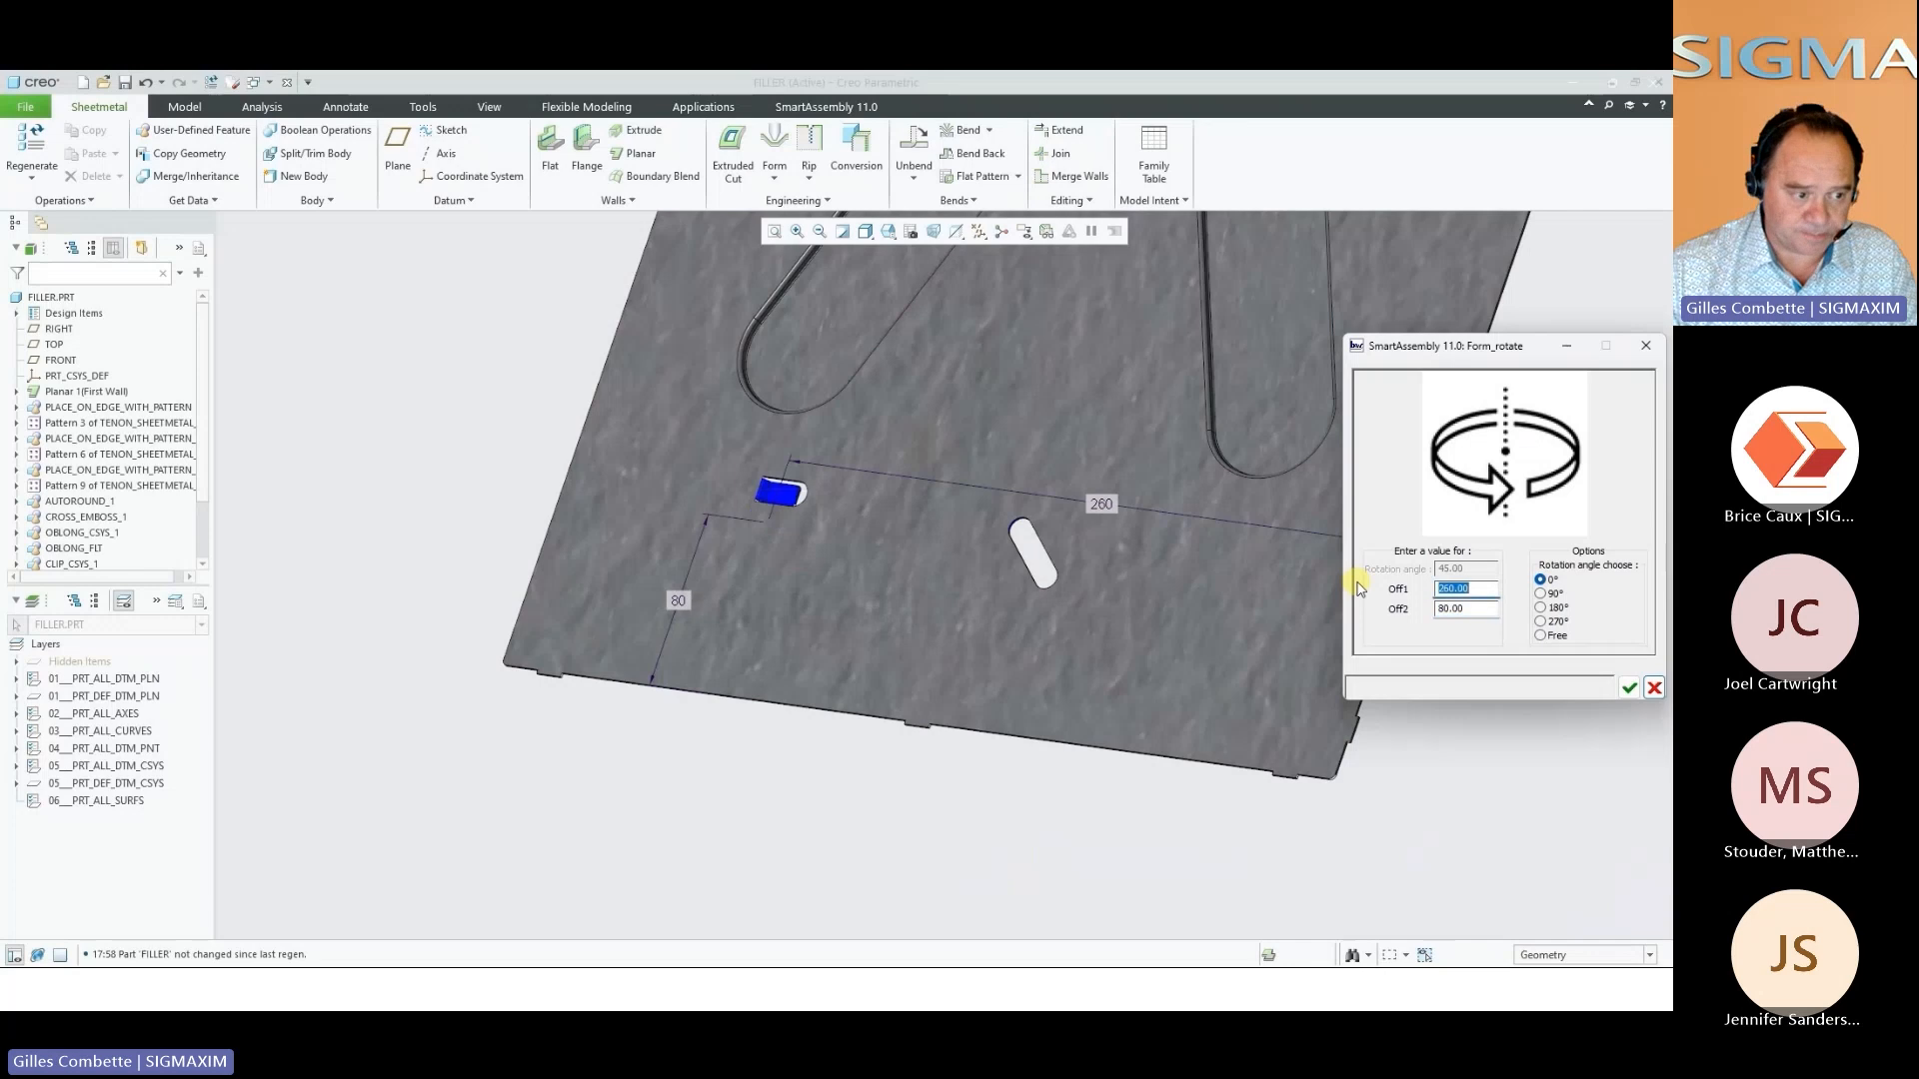
left_click(1487, 610)
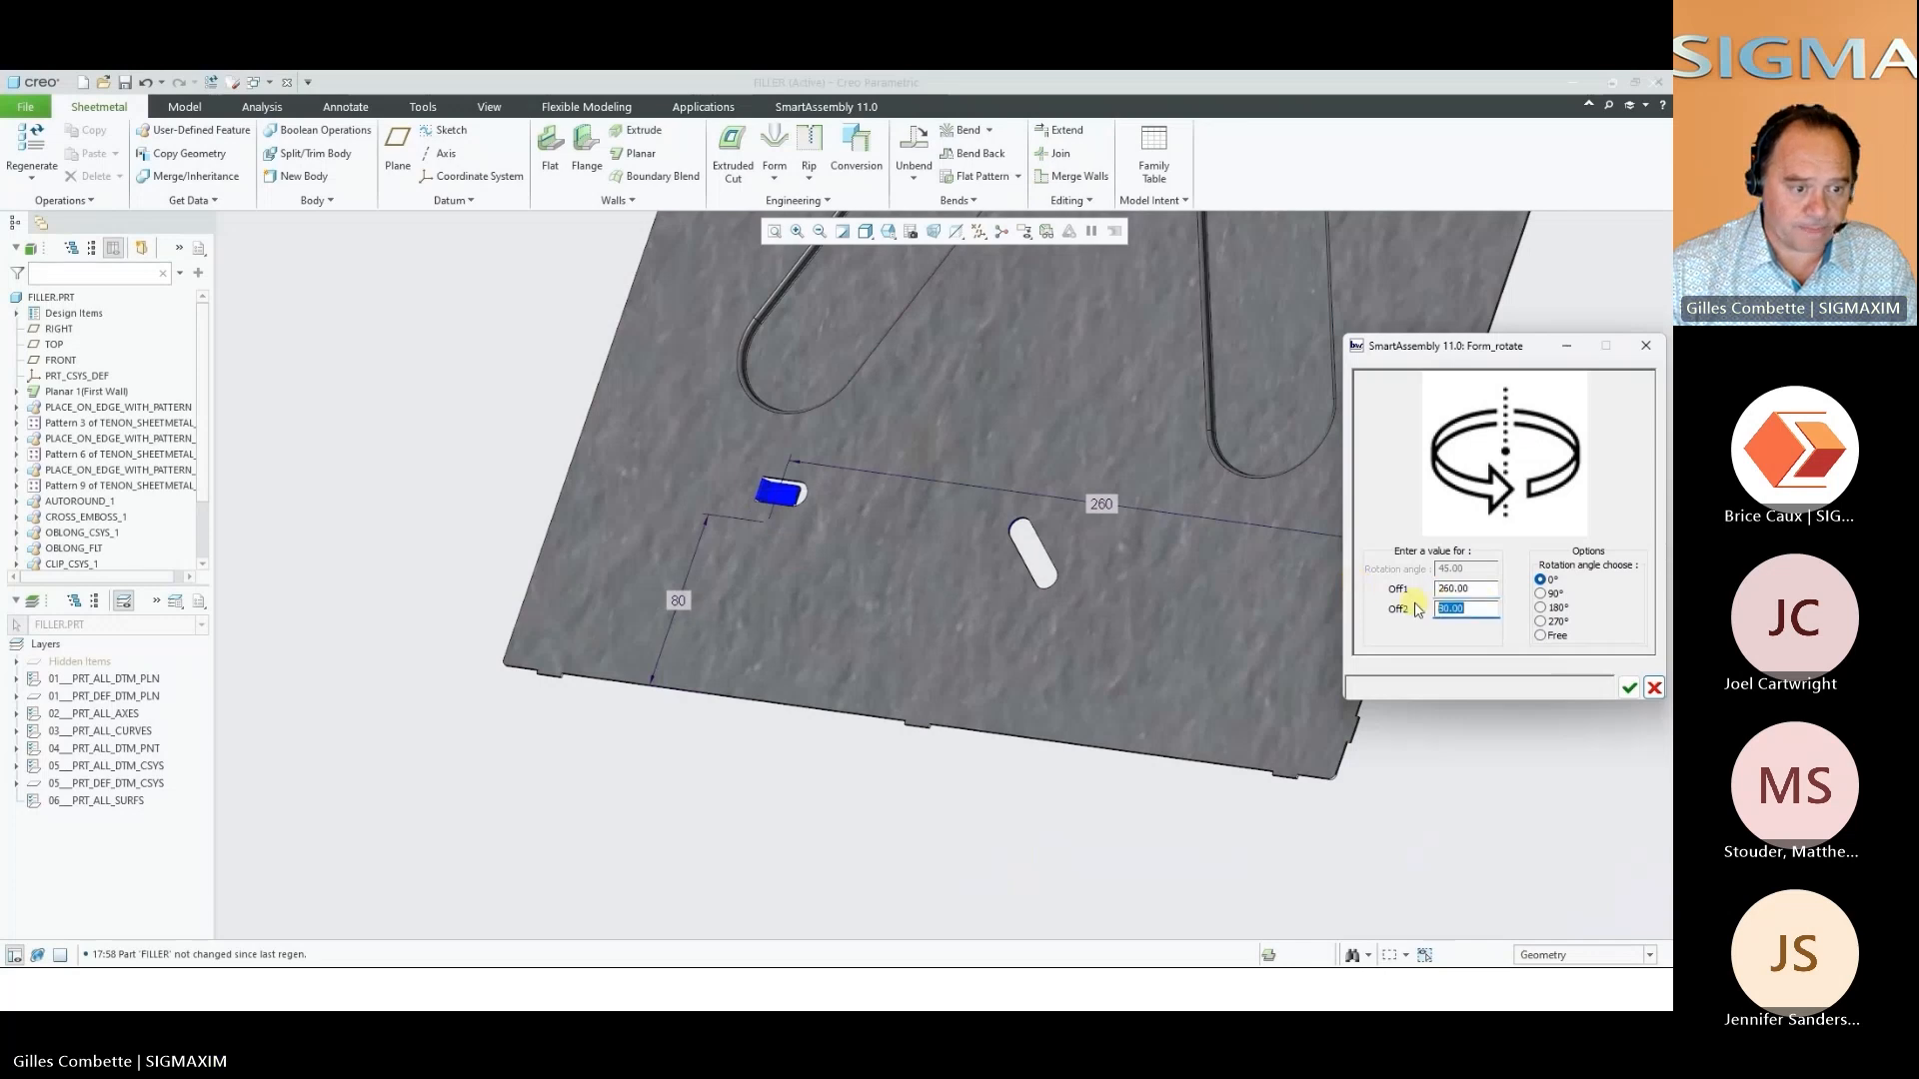
type("50")
key("Return")
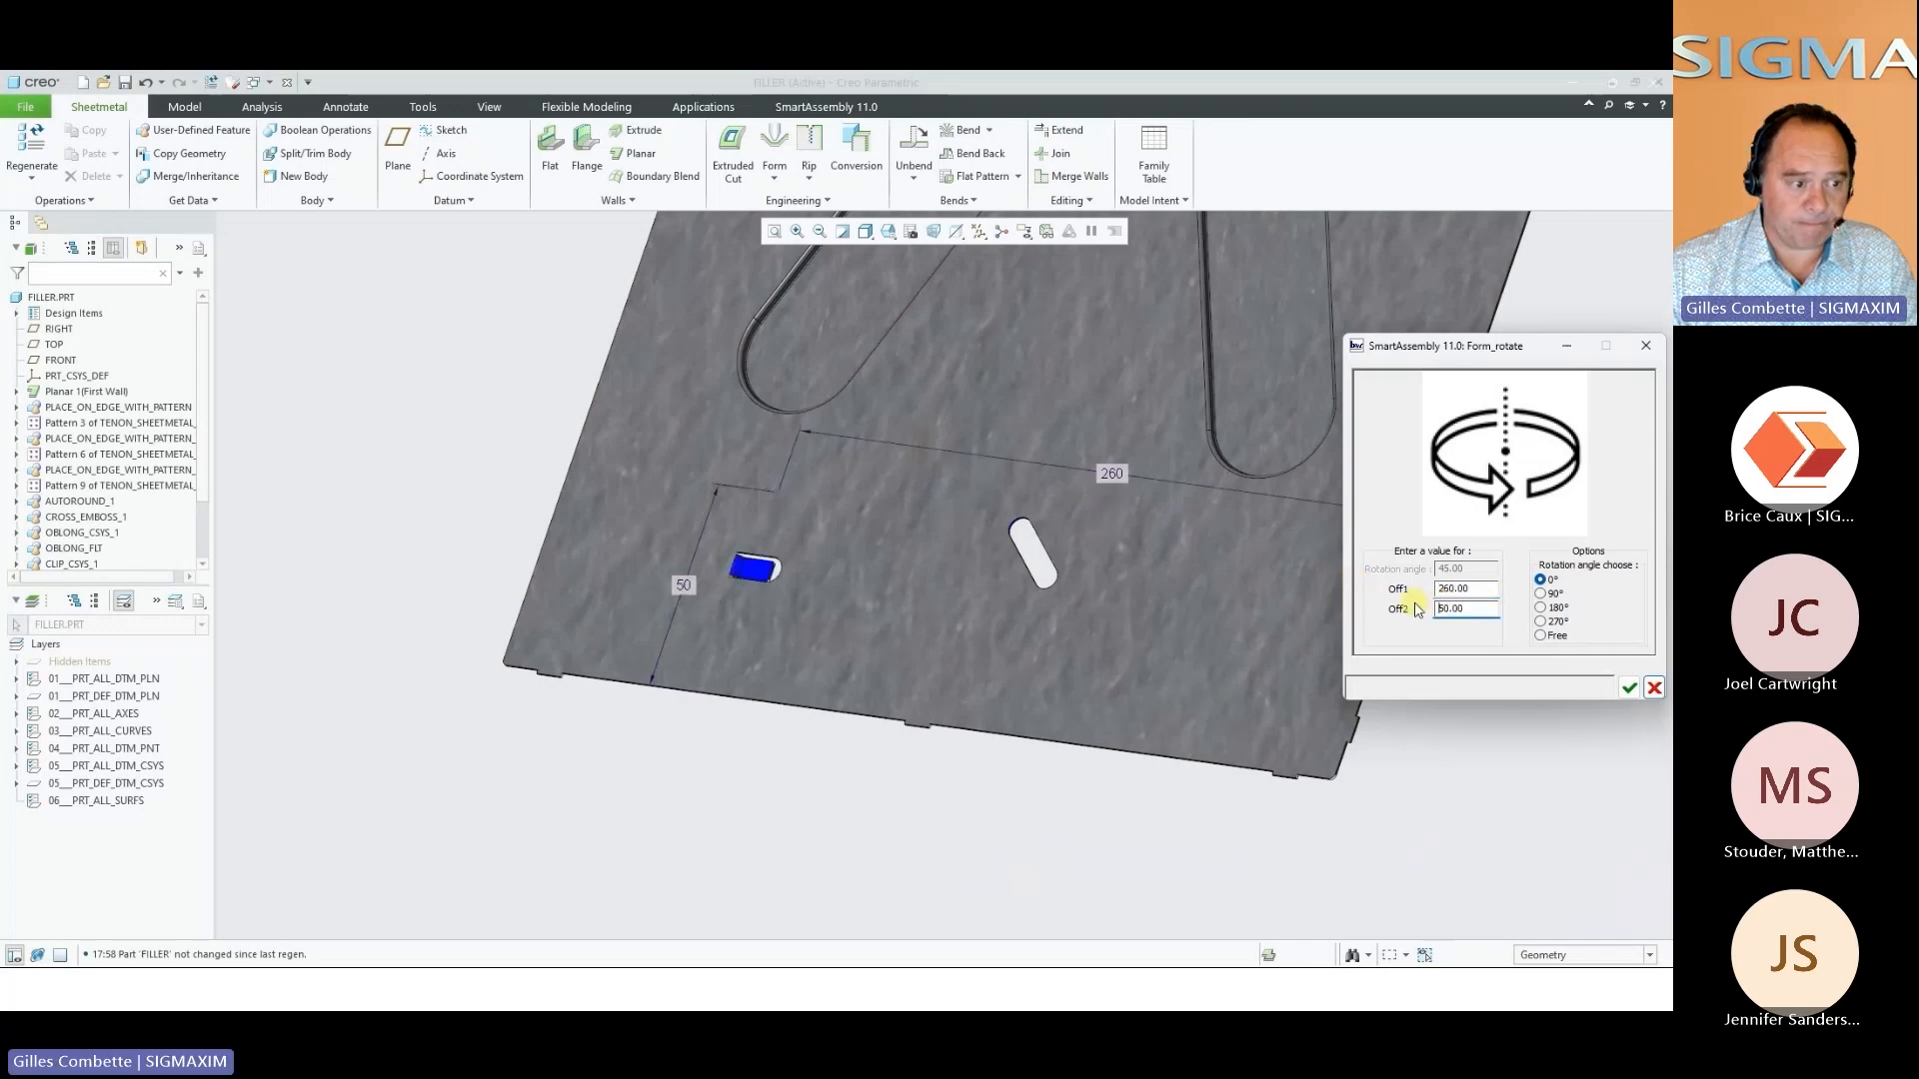
left_click(1629, 687)
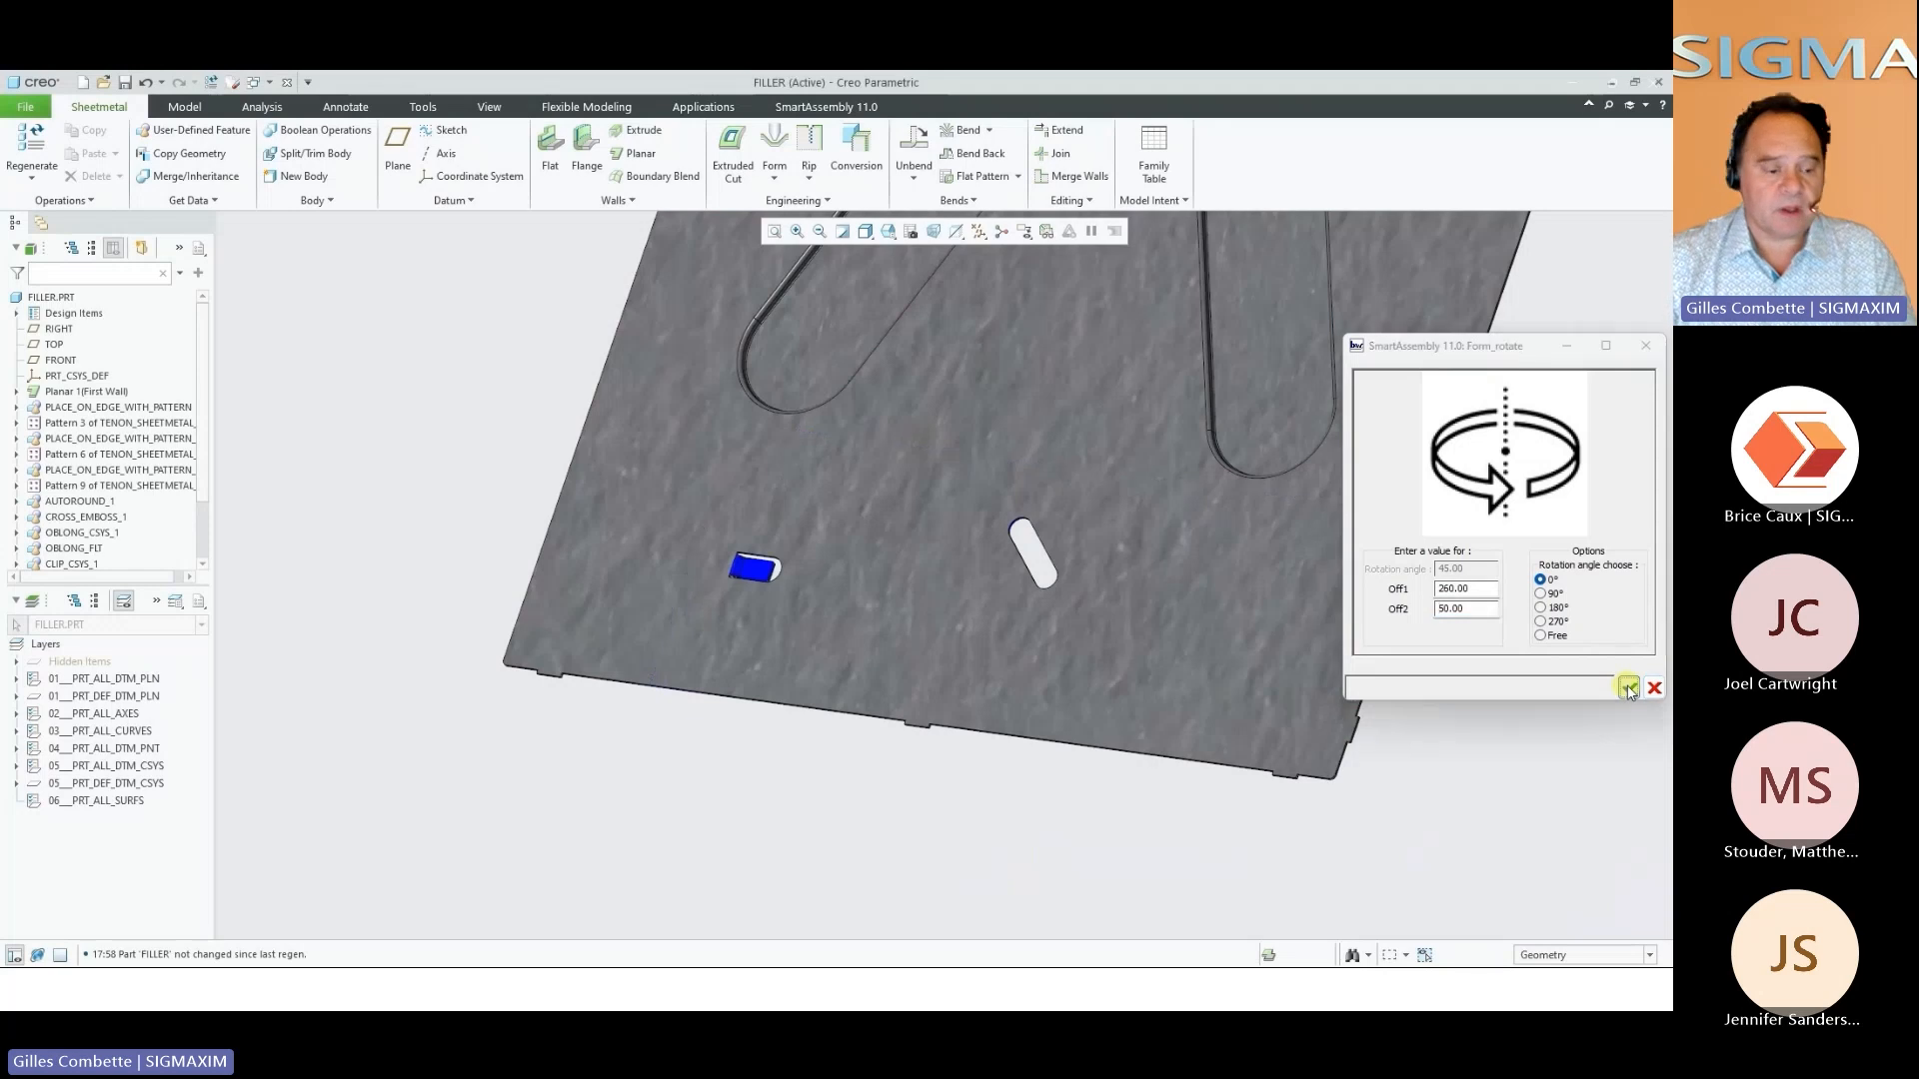
Place a second STEEL CLIP form punching of 20 x 10 on the filler panel beside the first clip, reusing the same edge references
right_click(843, 804)
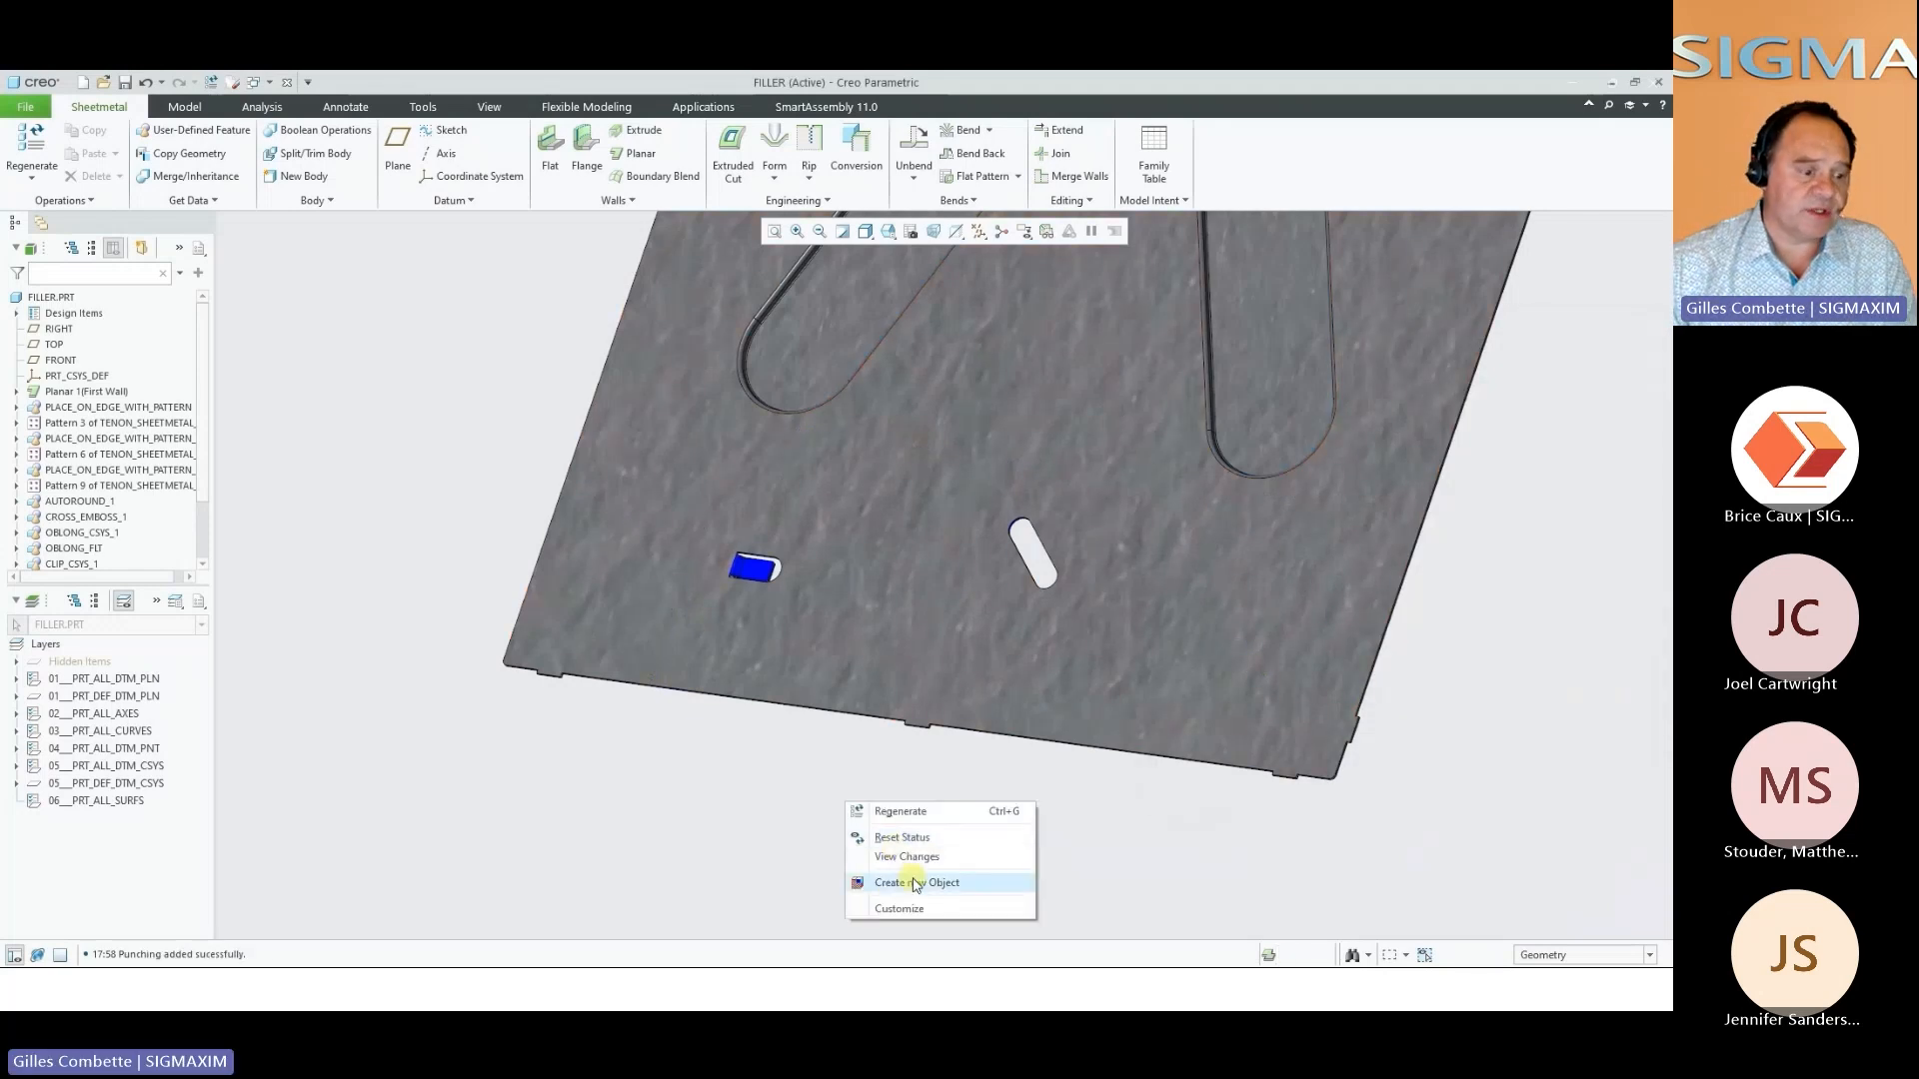
left_click(924, 879)
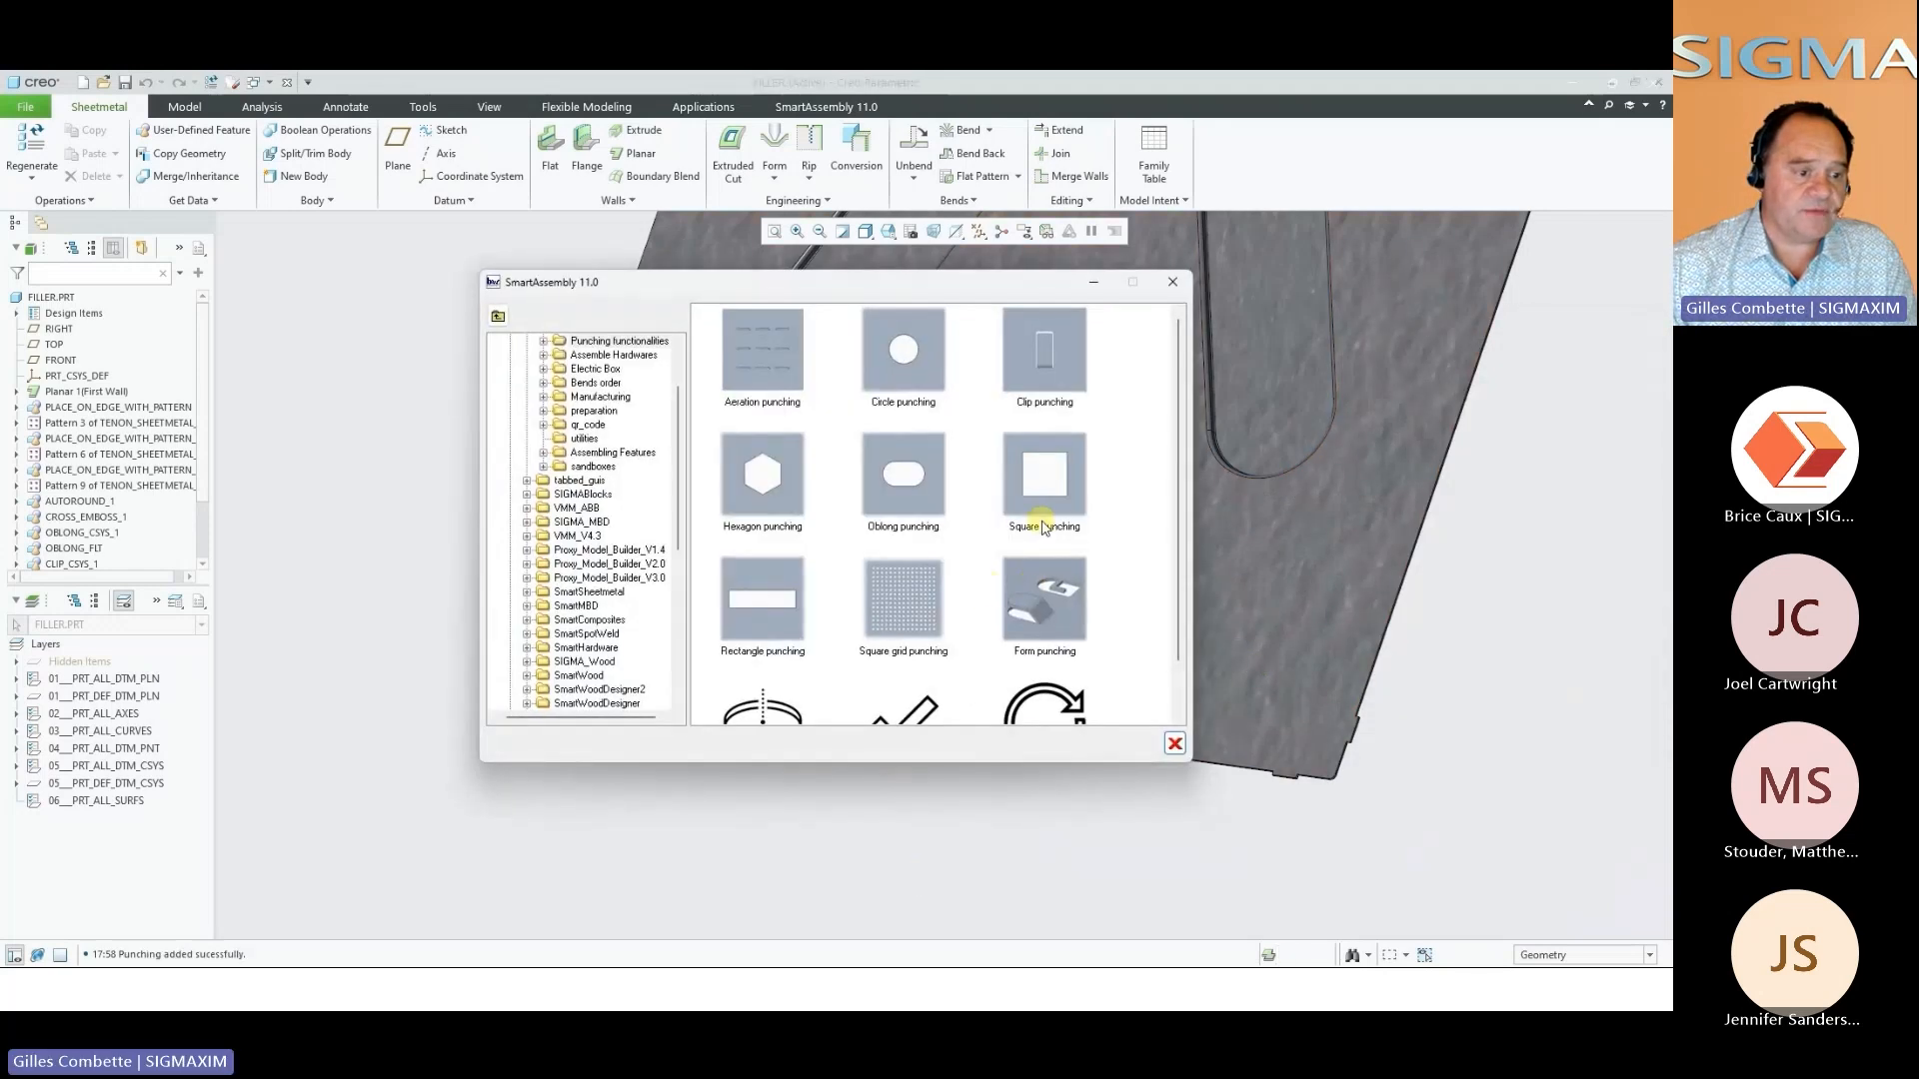
left_click(1042, 584)
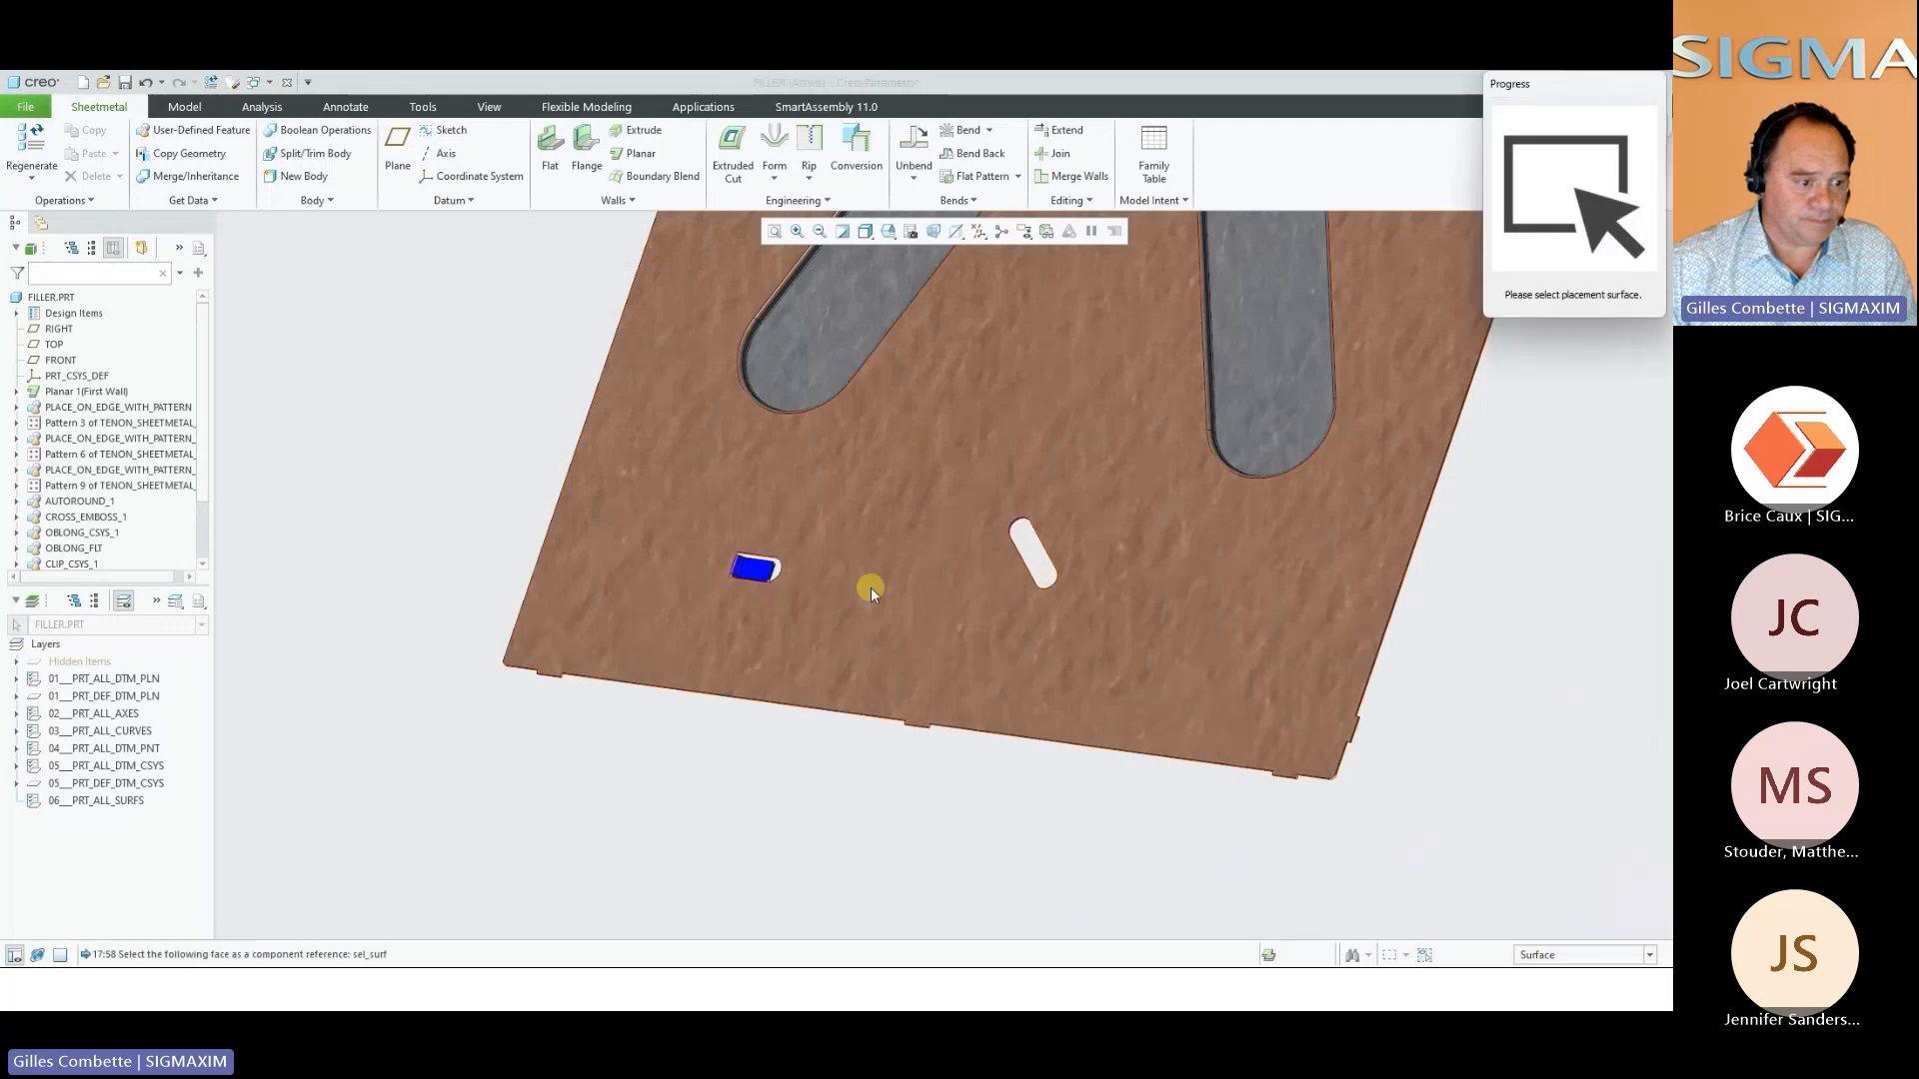
left_click(770, 512)
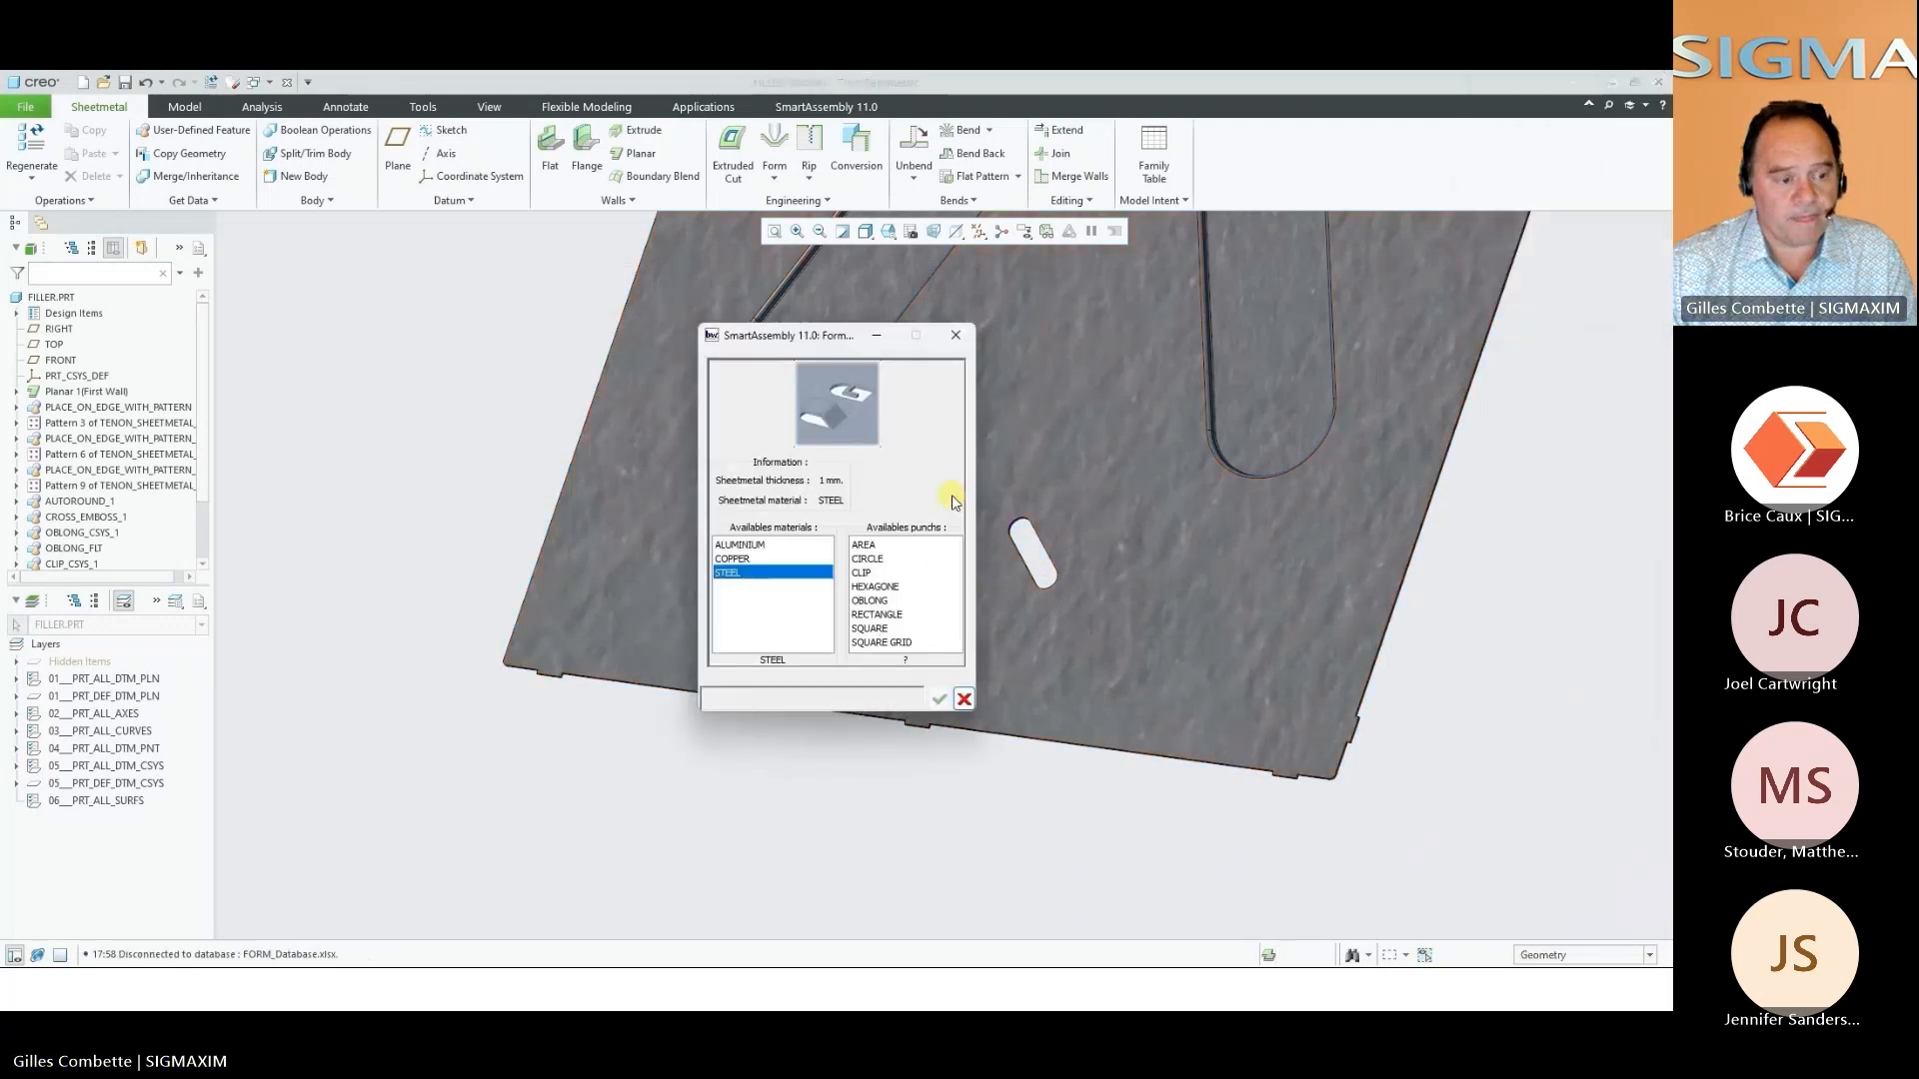
left_click(862, 572)
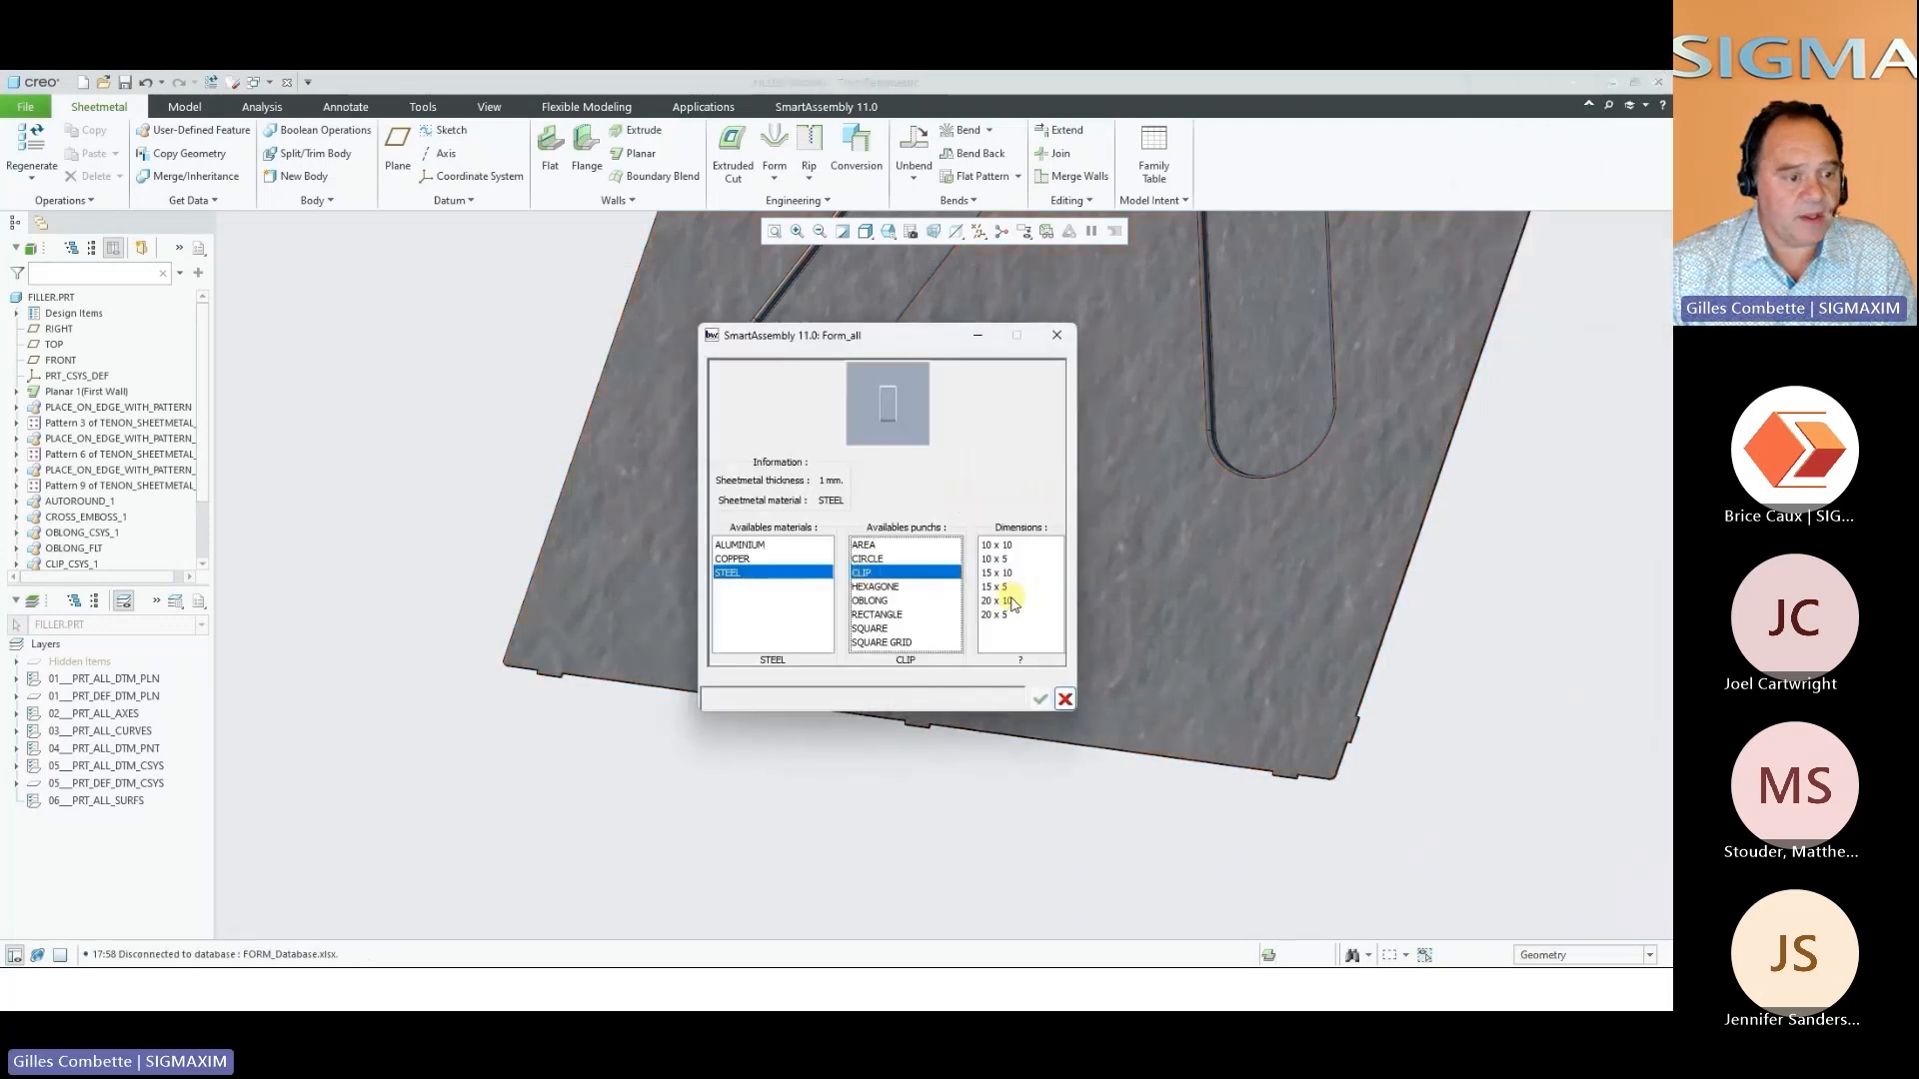
left_click(1011, 603)
left_click(1040, 698)
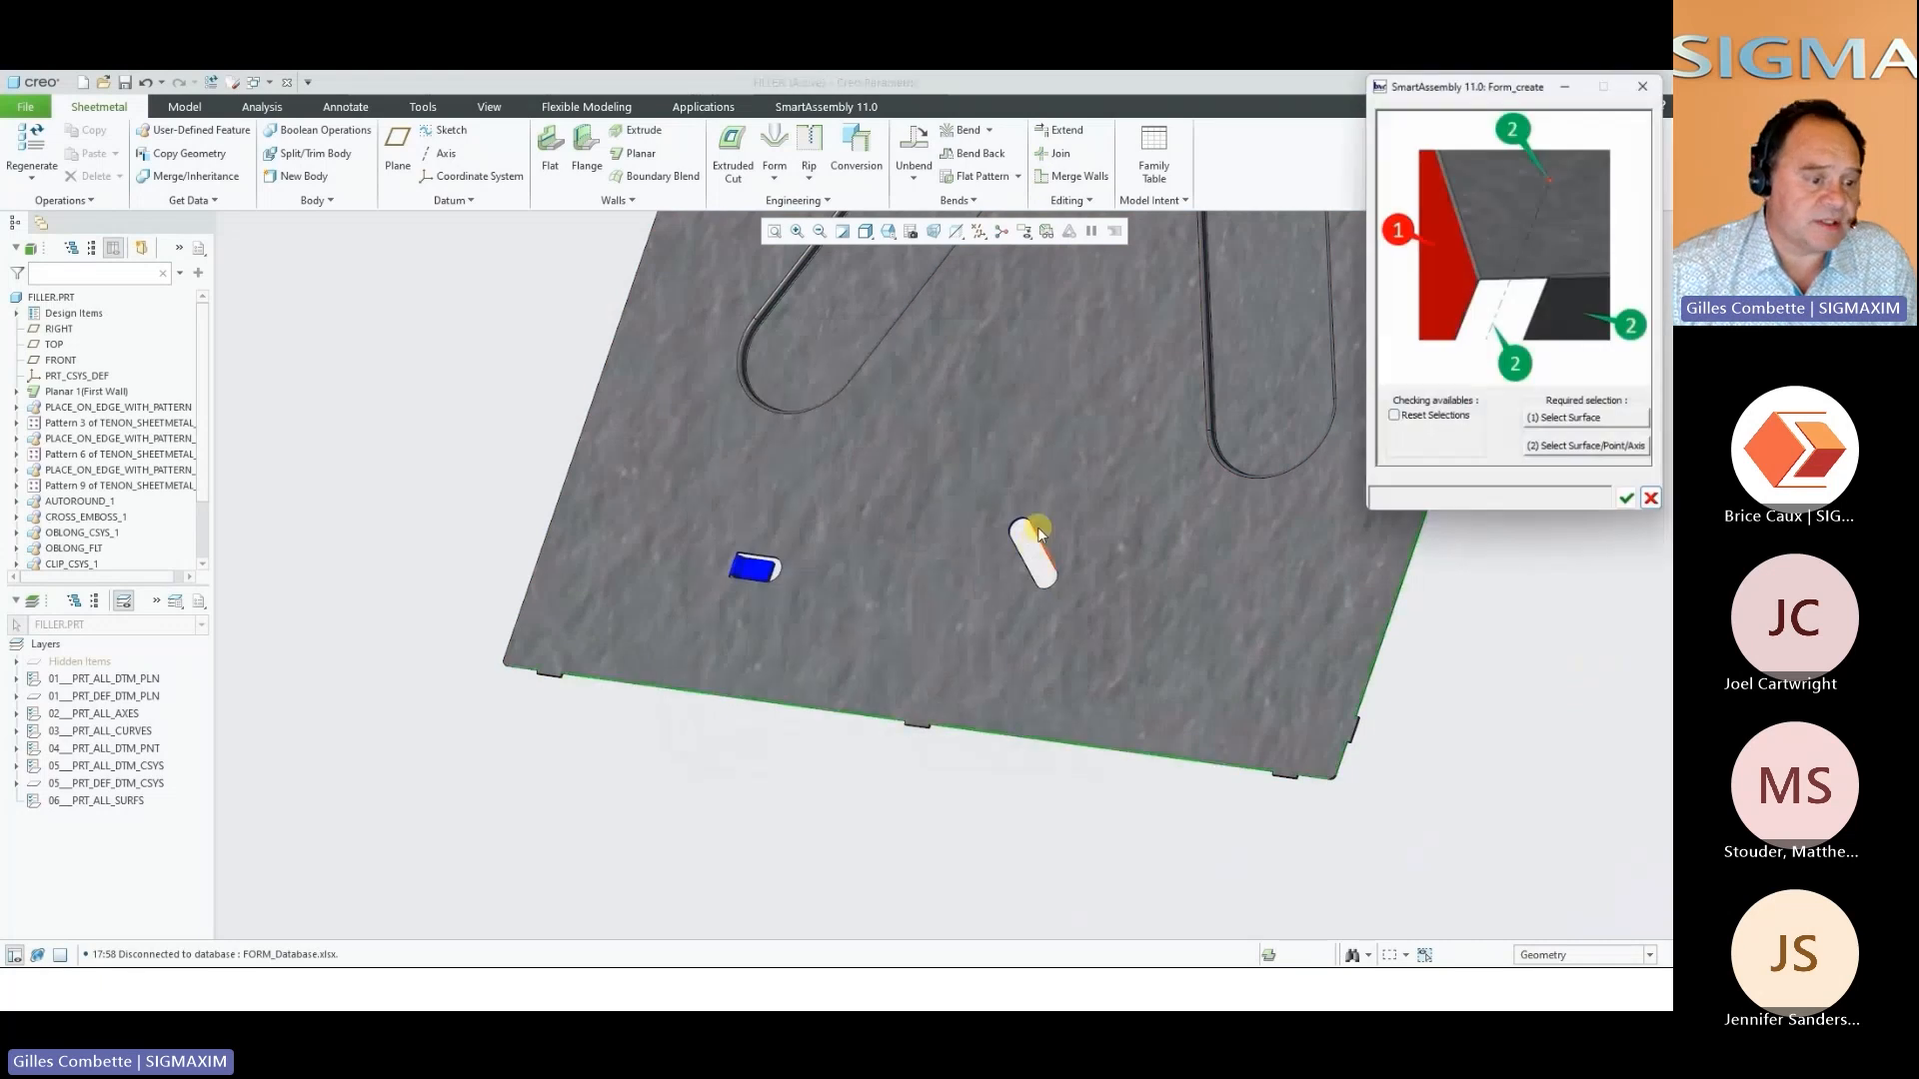
left_click(1626, 499)
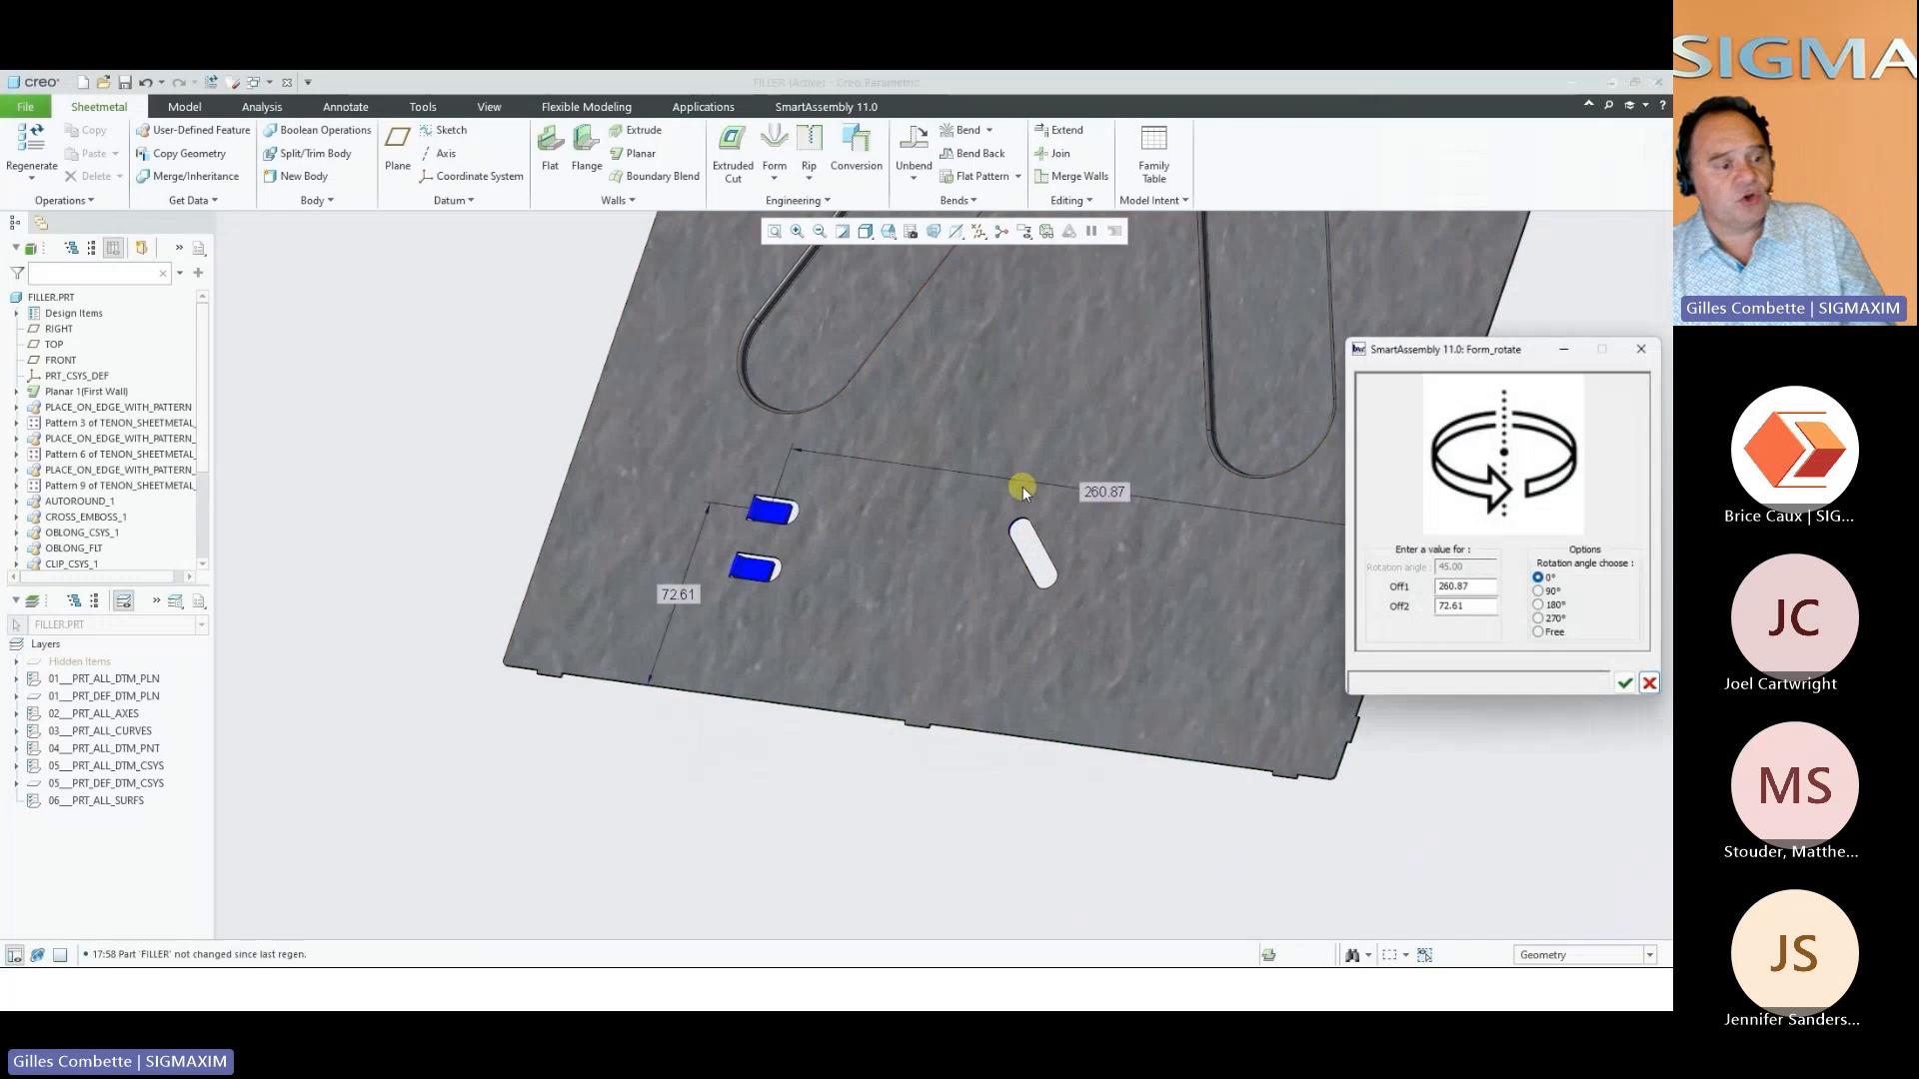
Set the second clip punch's offsets to 260 and 70 and accept its placement
left_click_drag(1482, 590, 1351, 574)
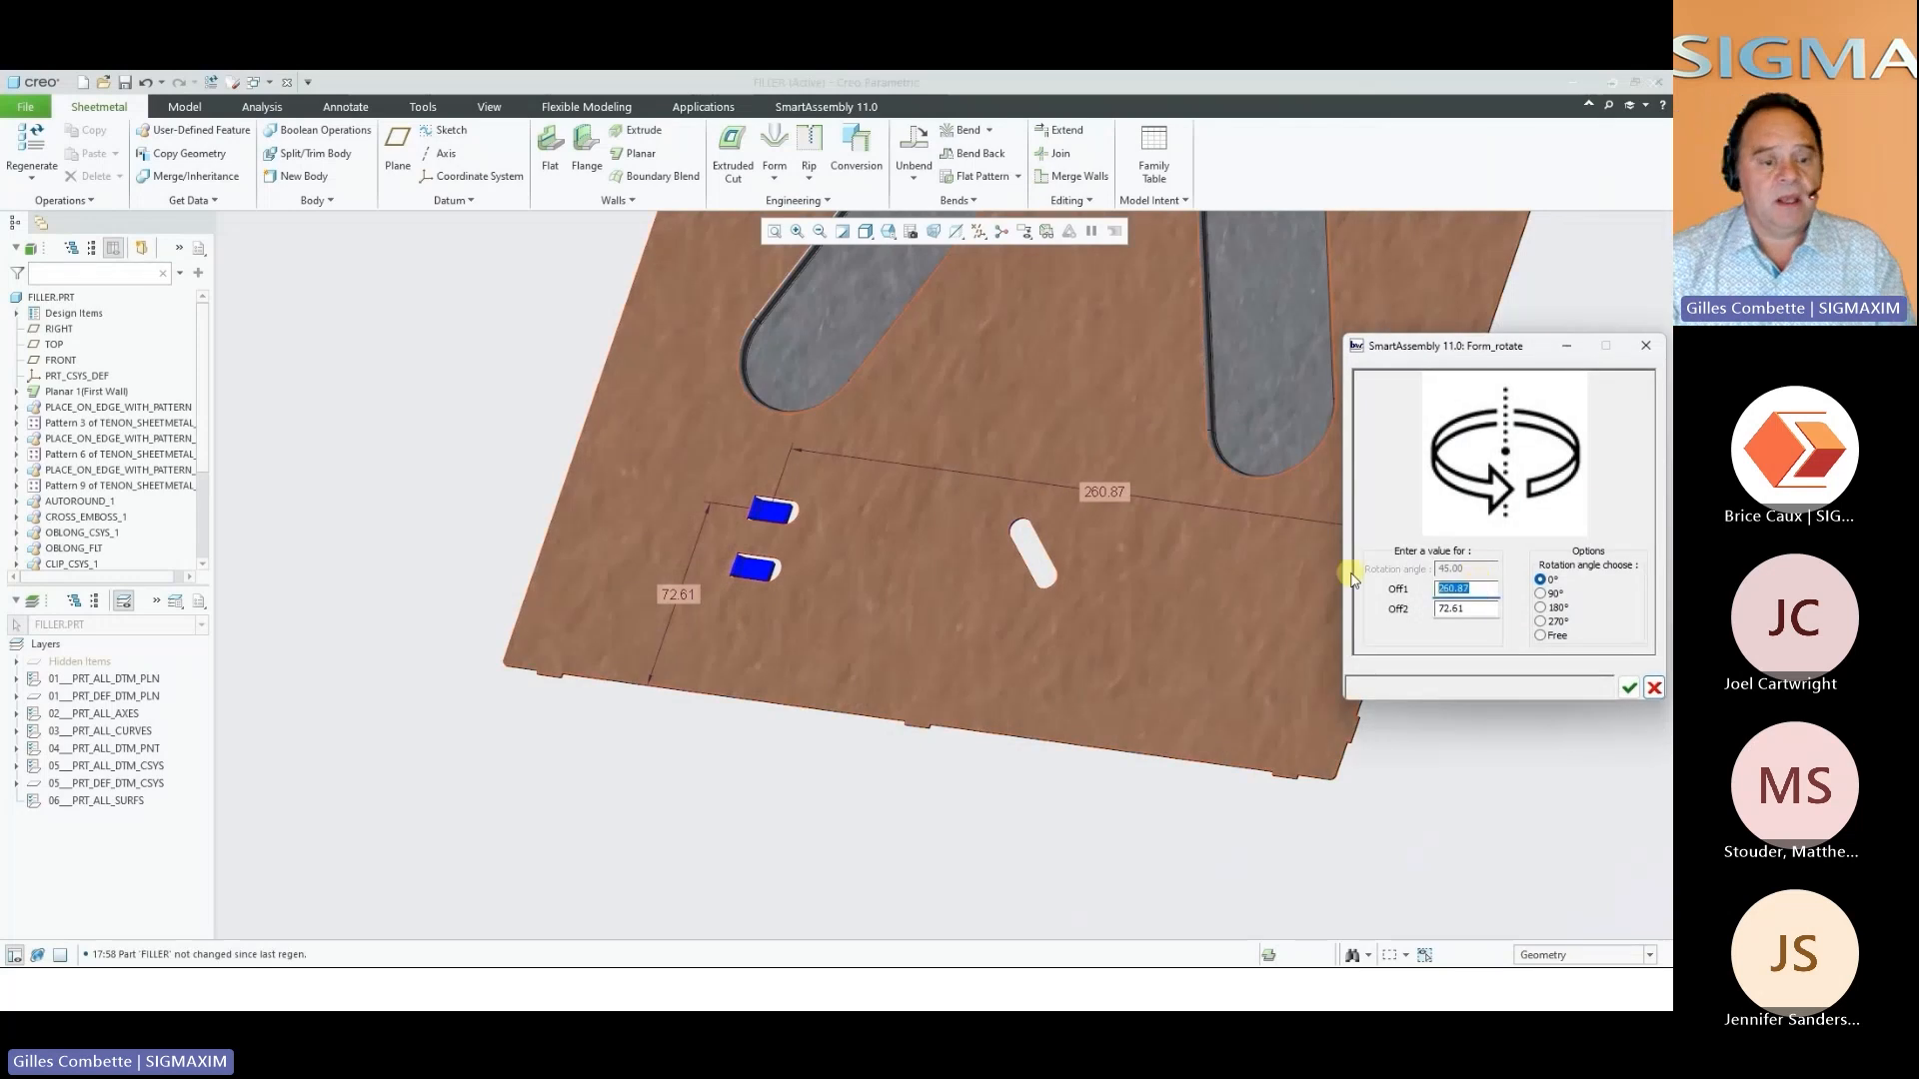
key("Tab")
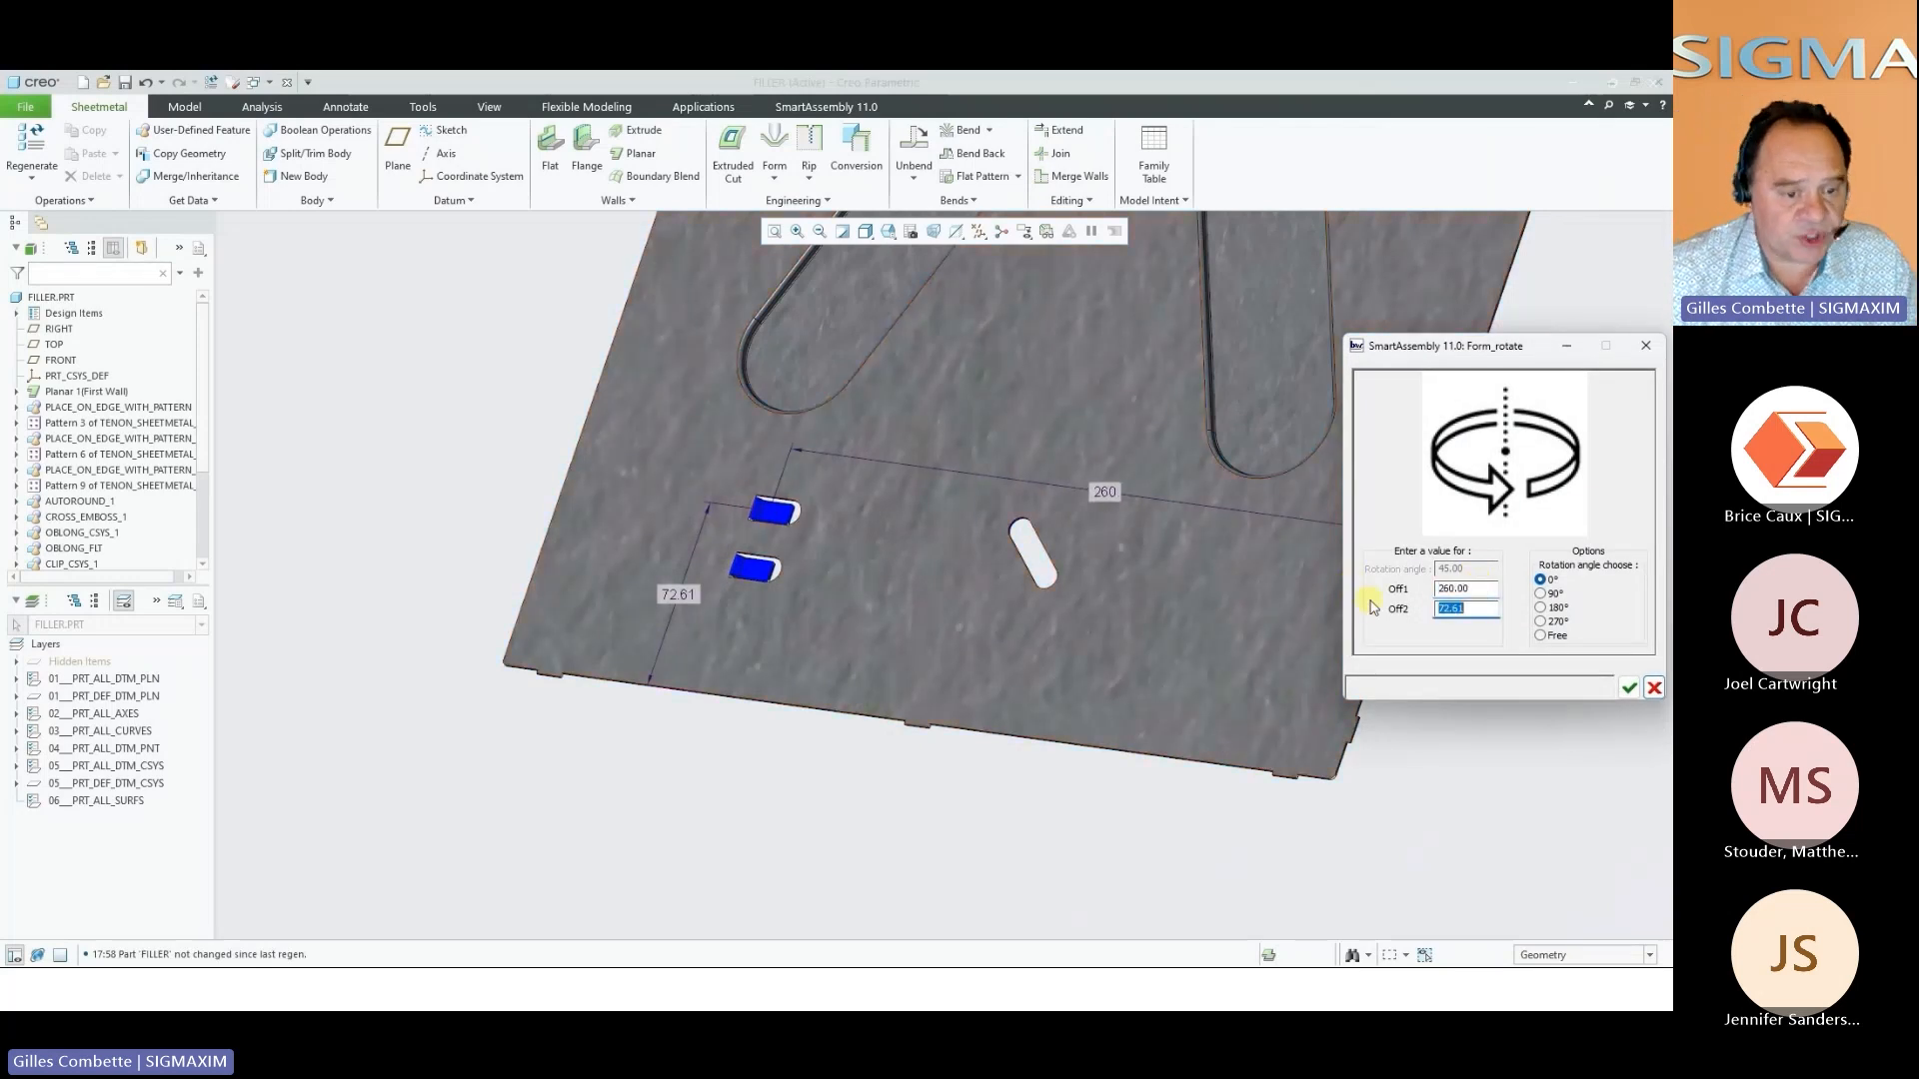
key("Tab")
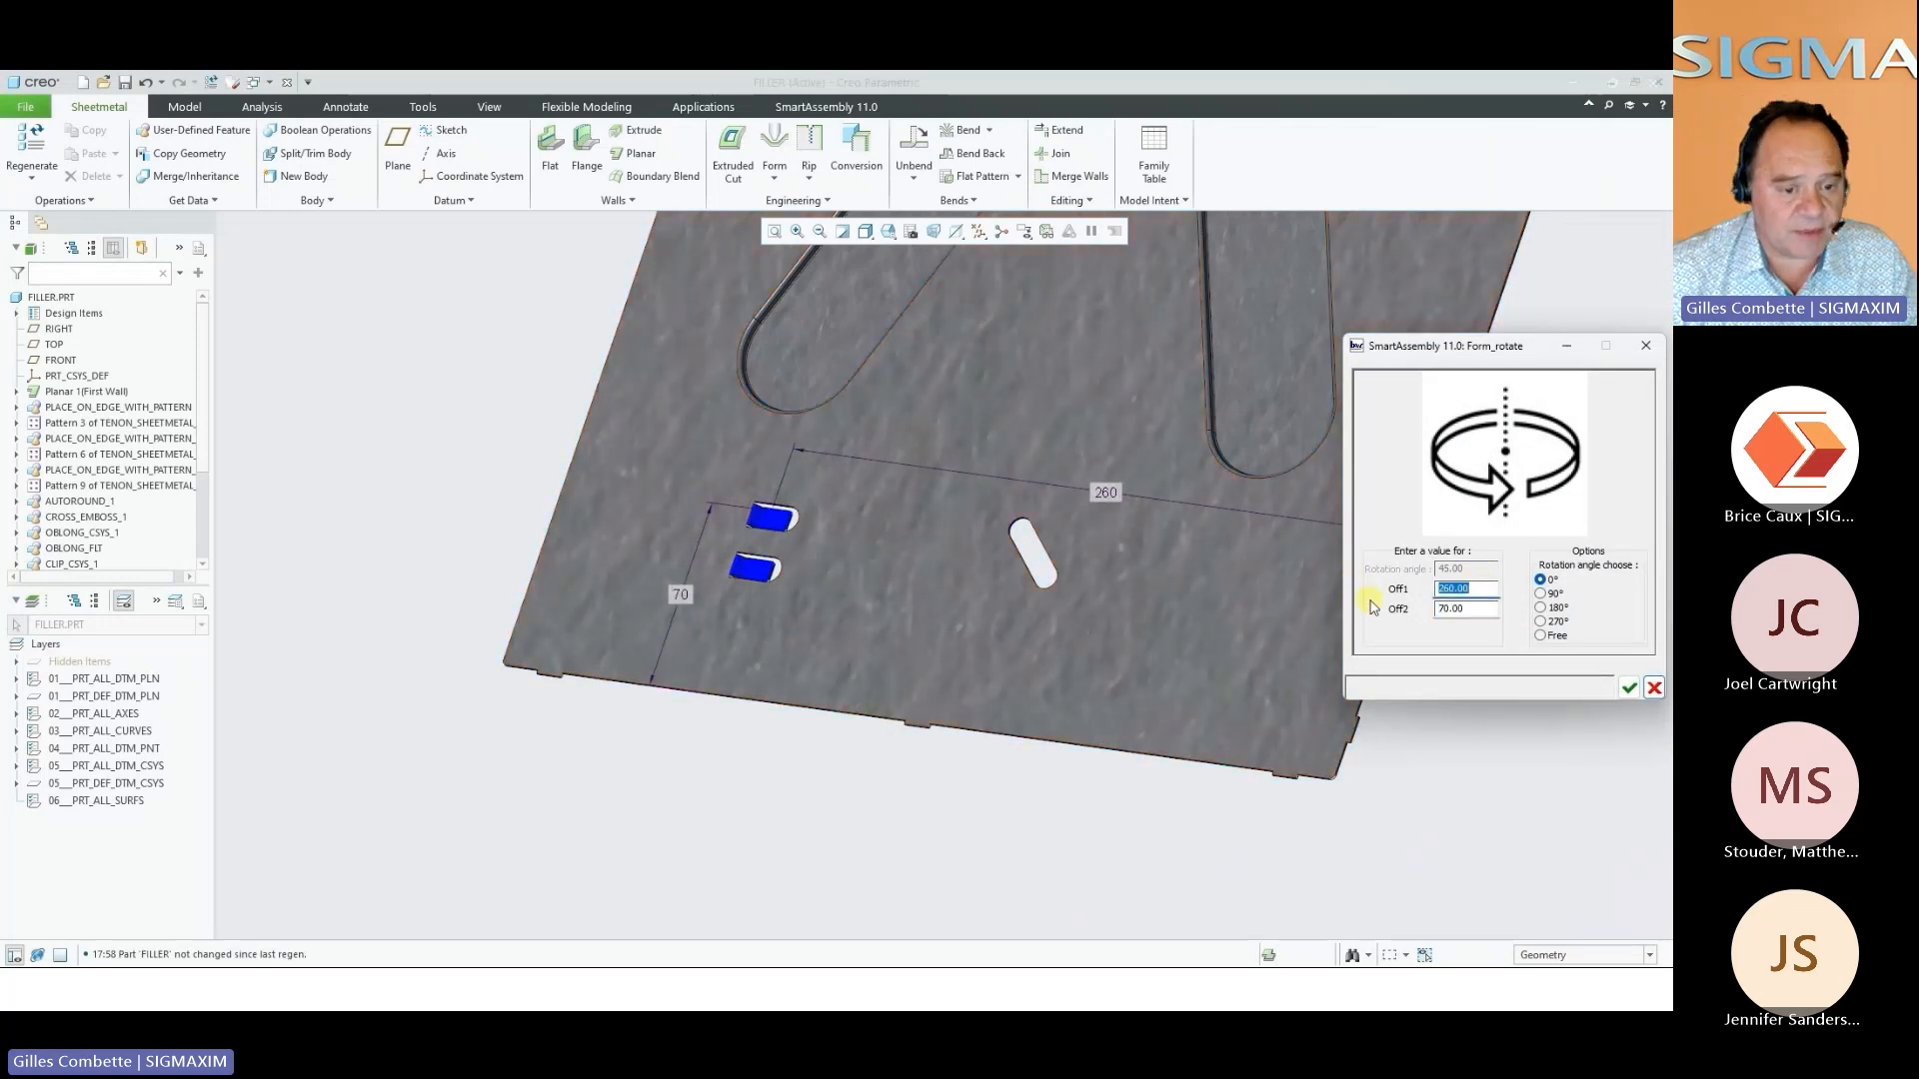
left_click(1626, 688)
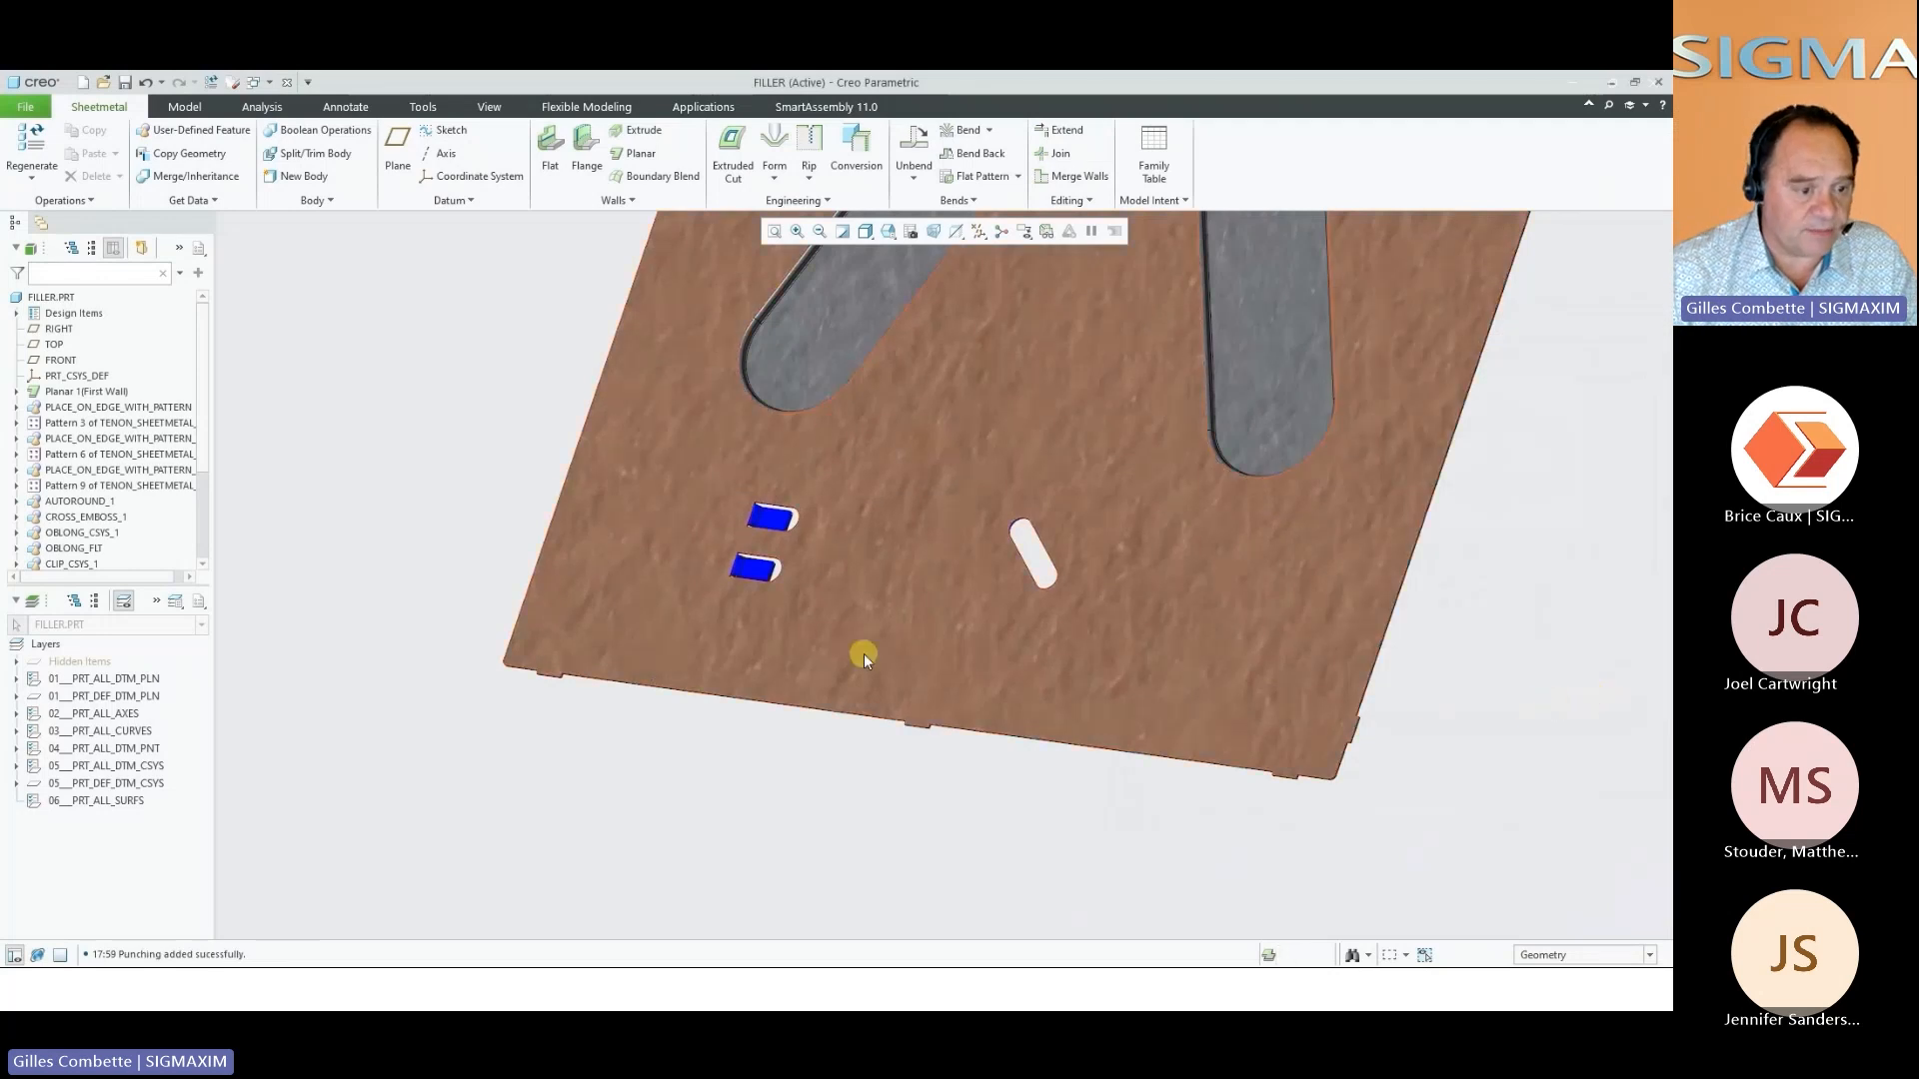
Place a STEEL square grid punching of 35 - Ø2.5 on the filler panel between the embossed cross and the long edge, reusing the edge references
middle_click_drag(863, 654, 1188, 660)
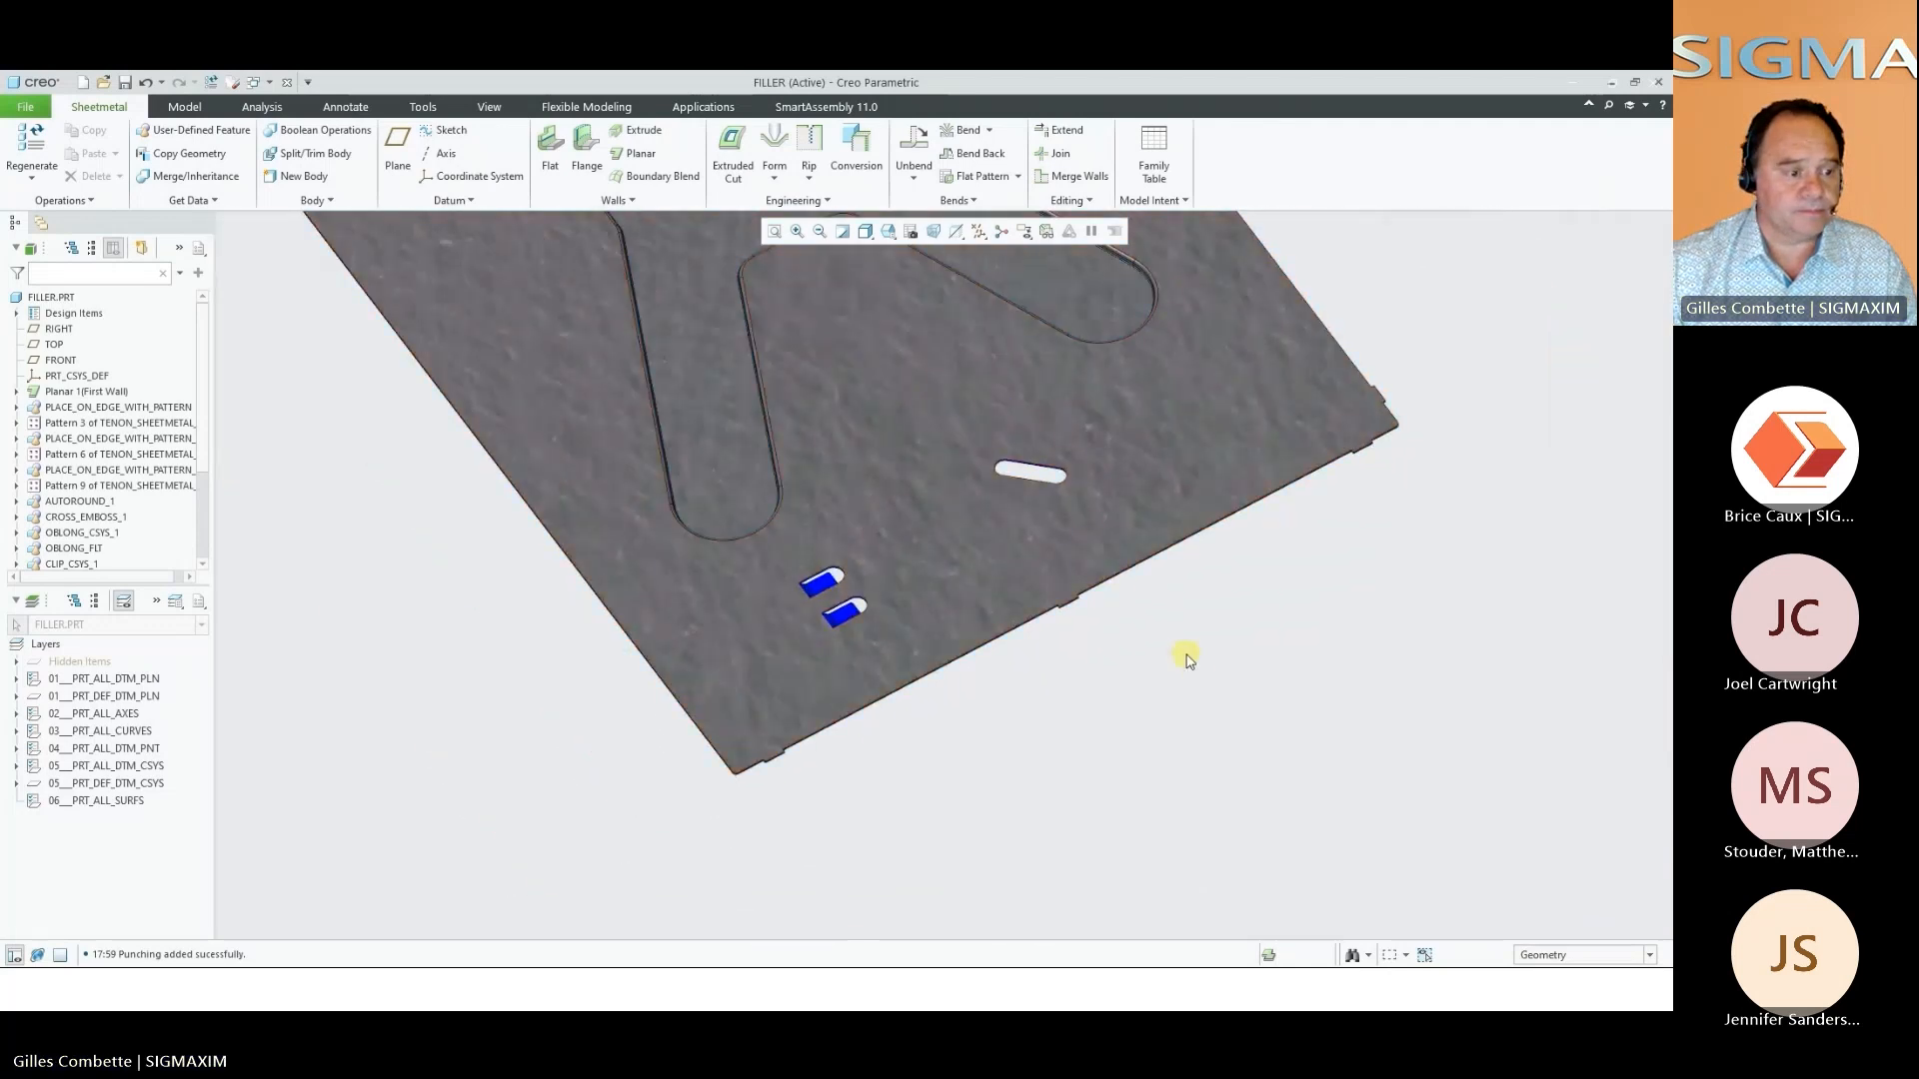
right_click(1238, 702)
left_click(1293, 777)
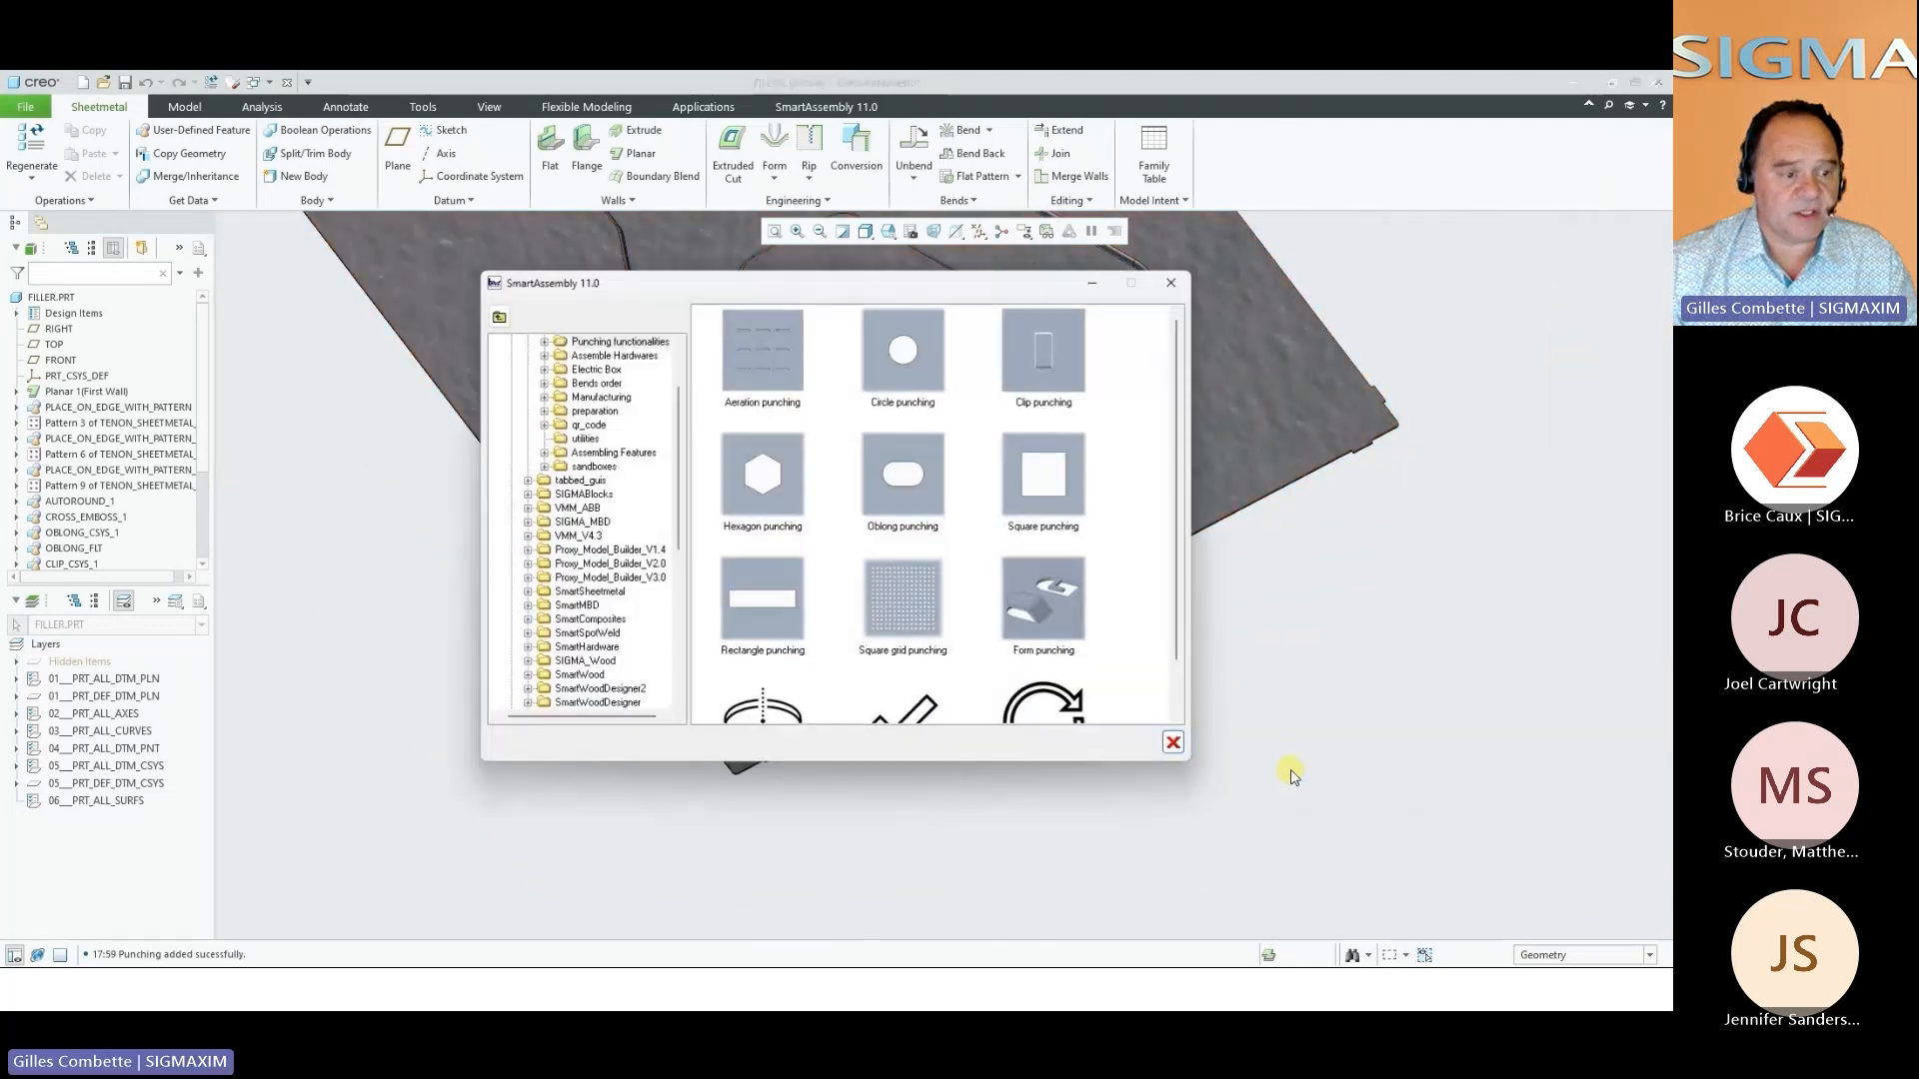
left_click(913, 587)
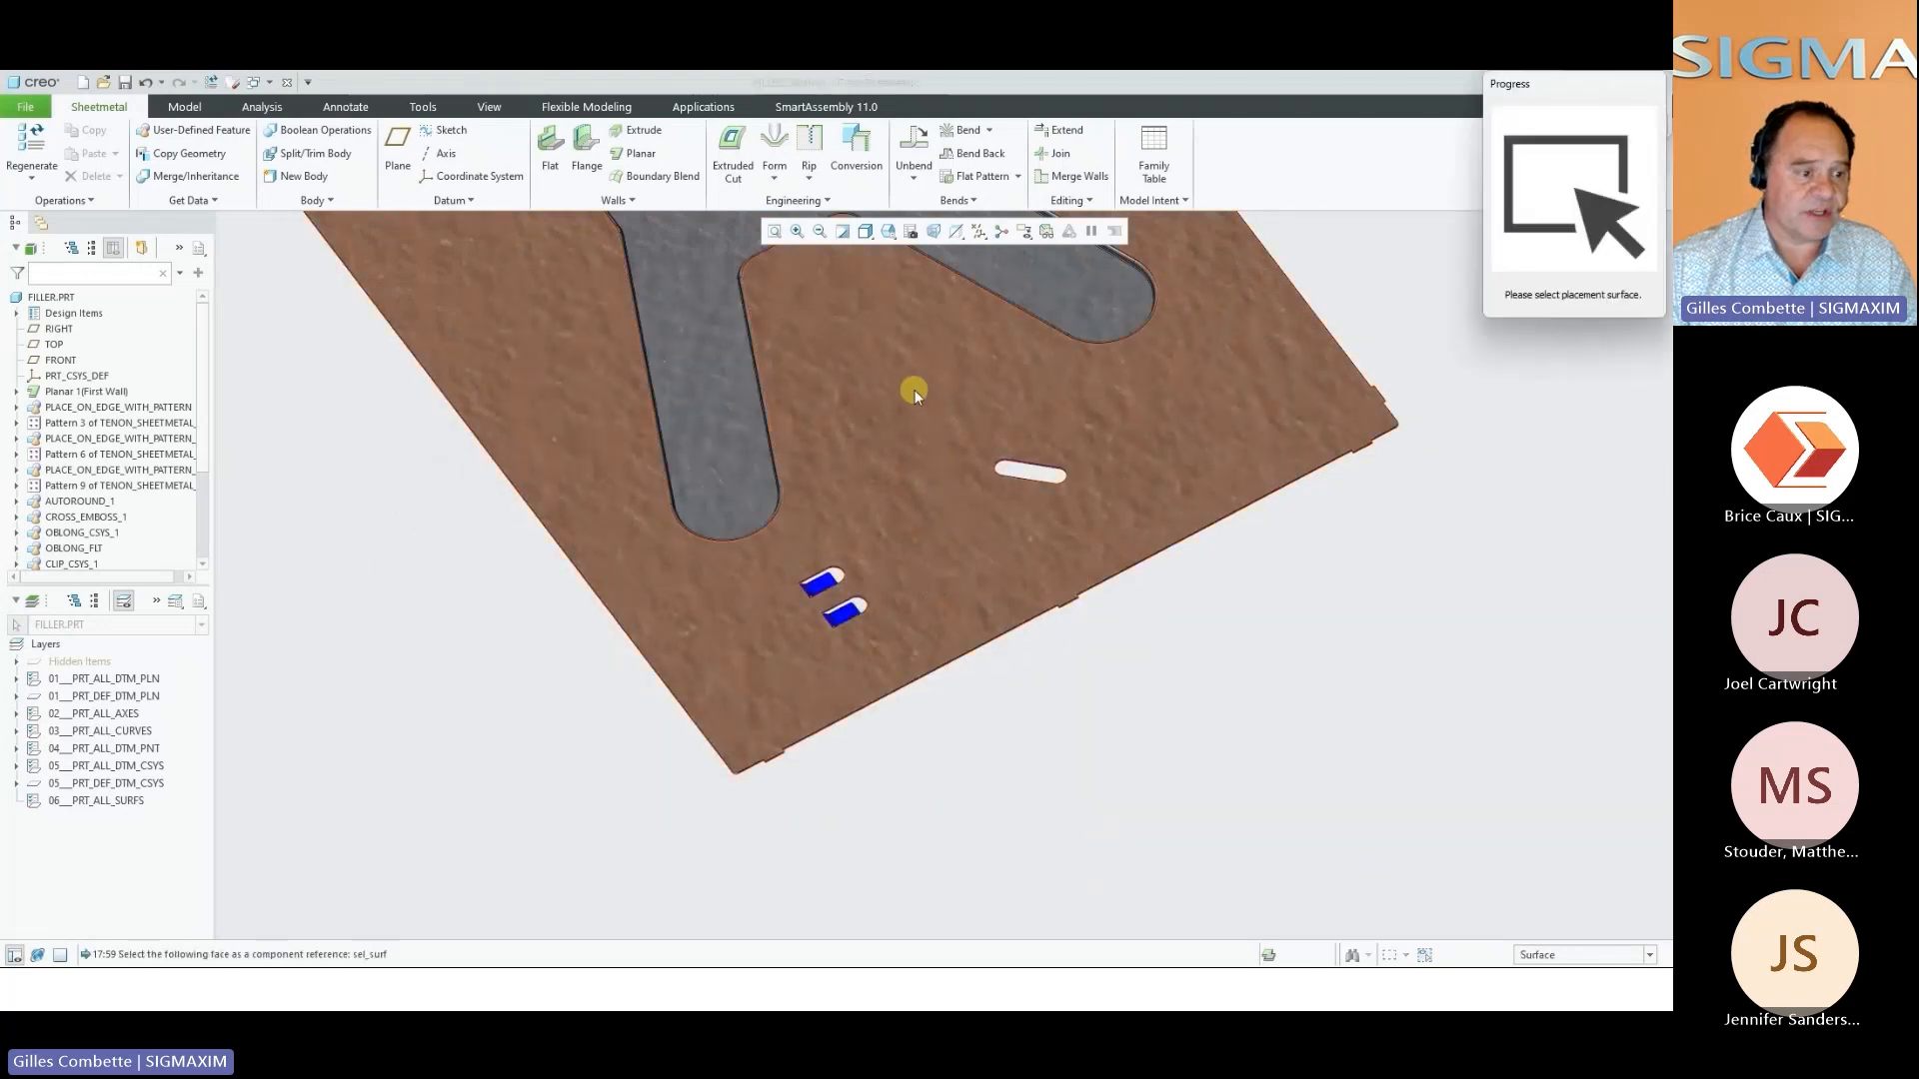
scroll(1298, 613, "down", 3)
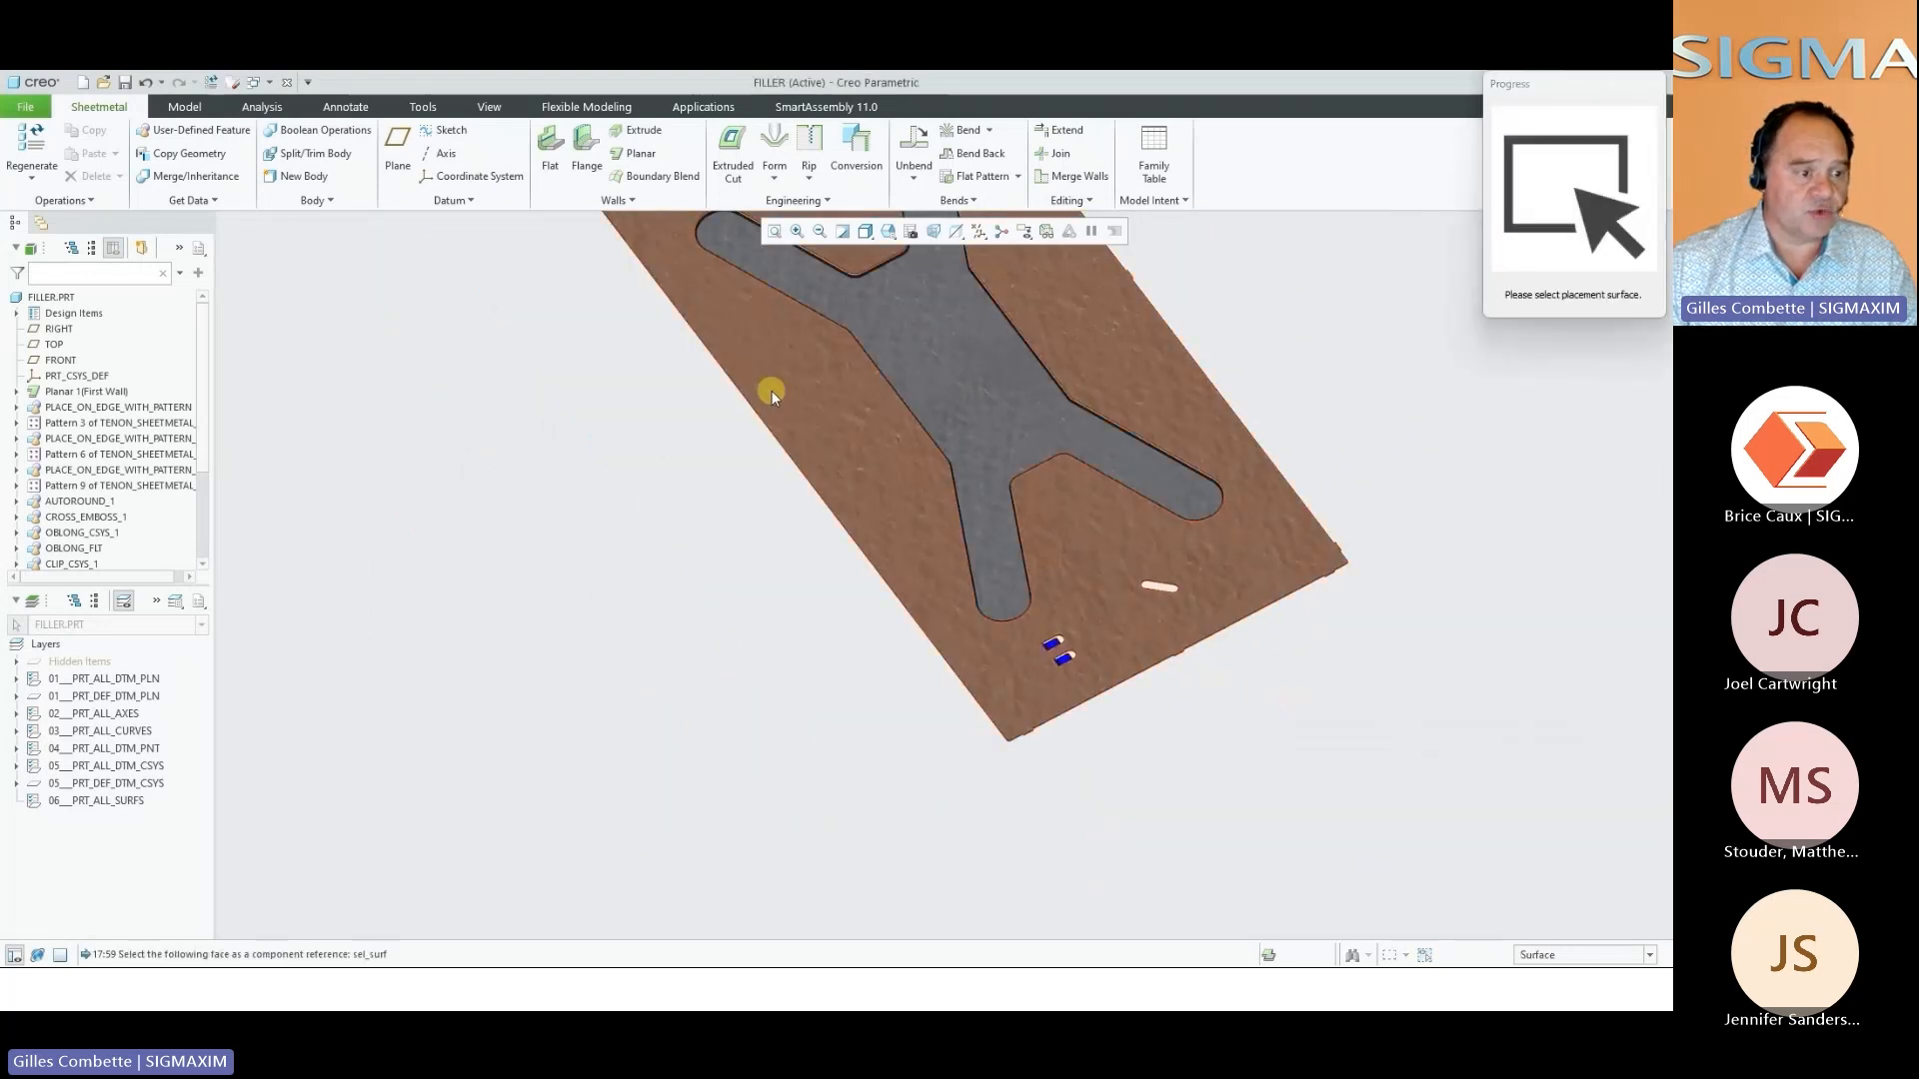
left_click(831, 411)
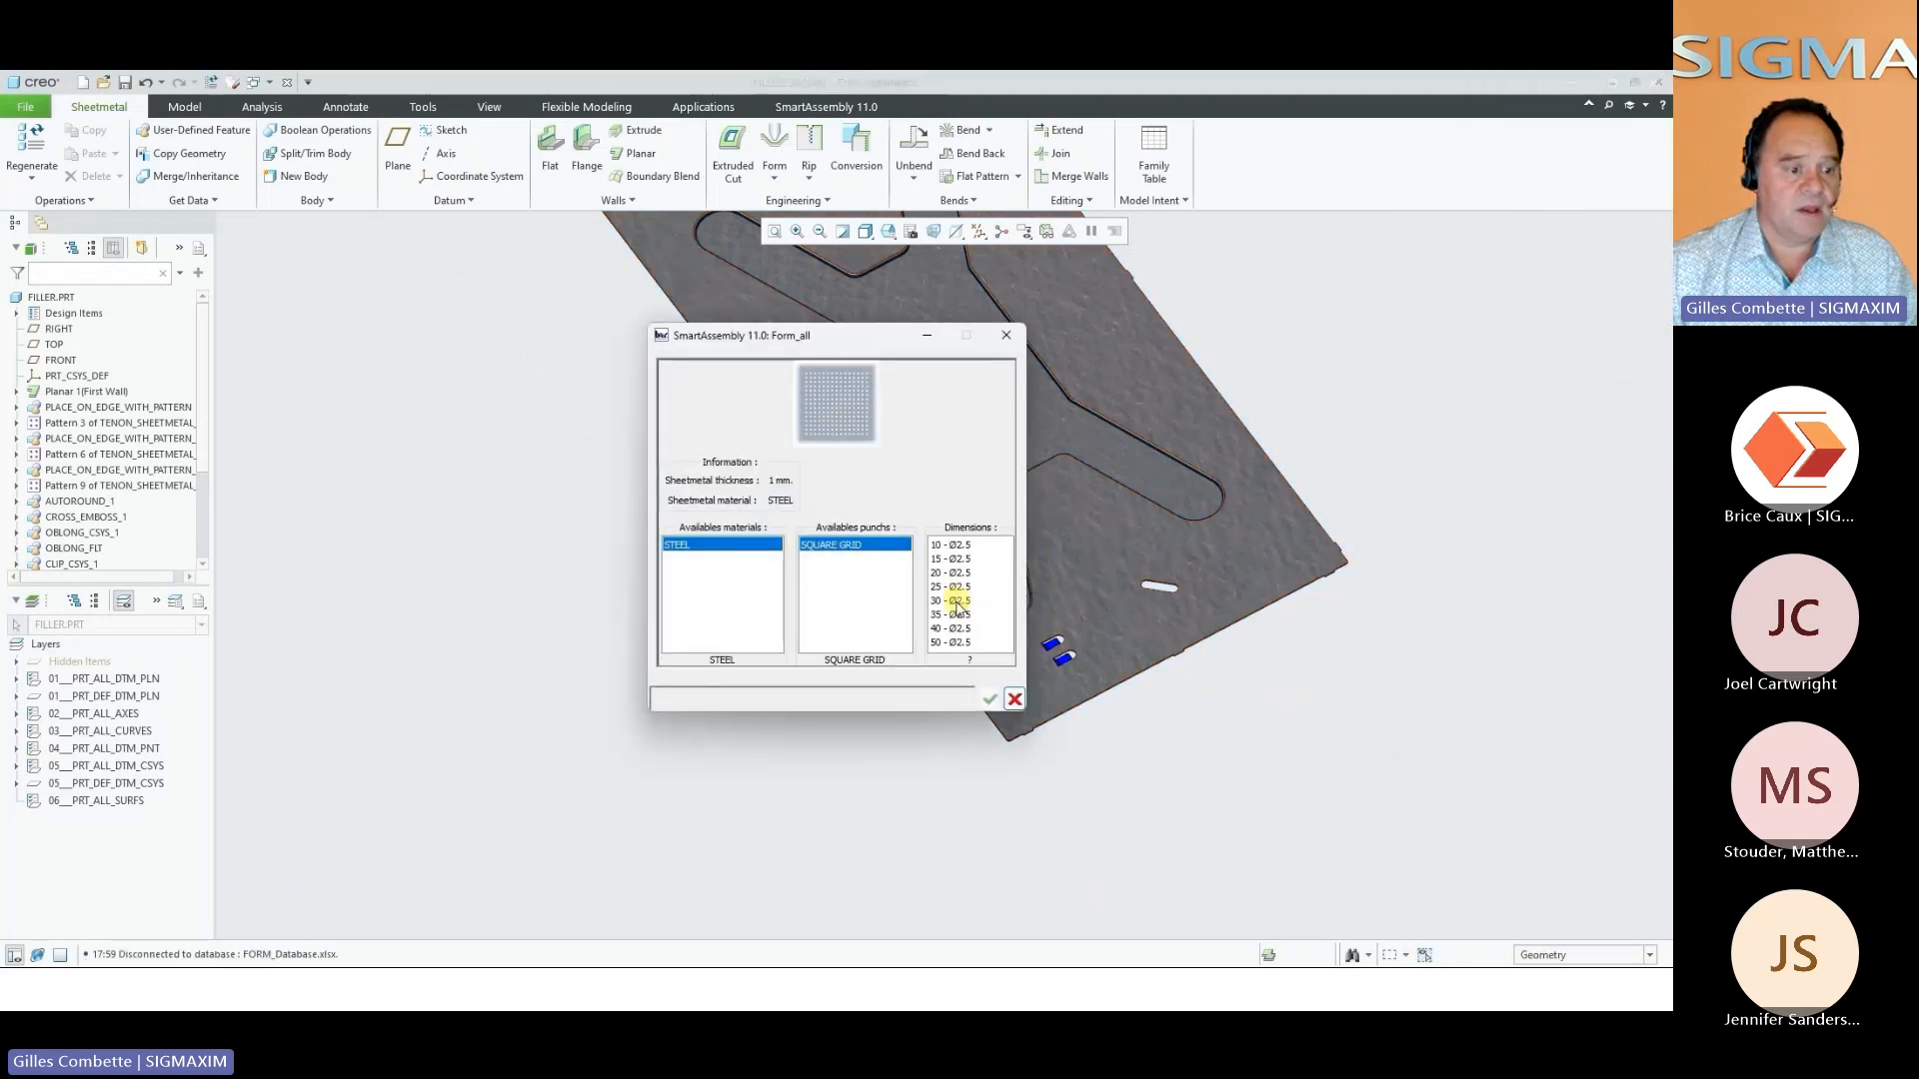
left_click(955, 615)
left_click(990, 698)
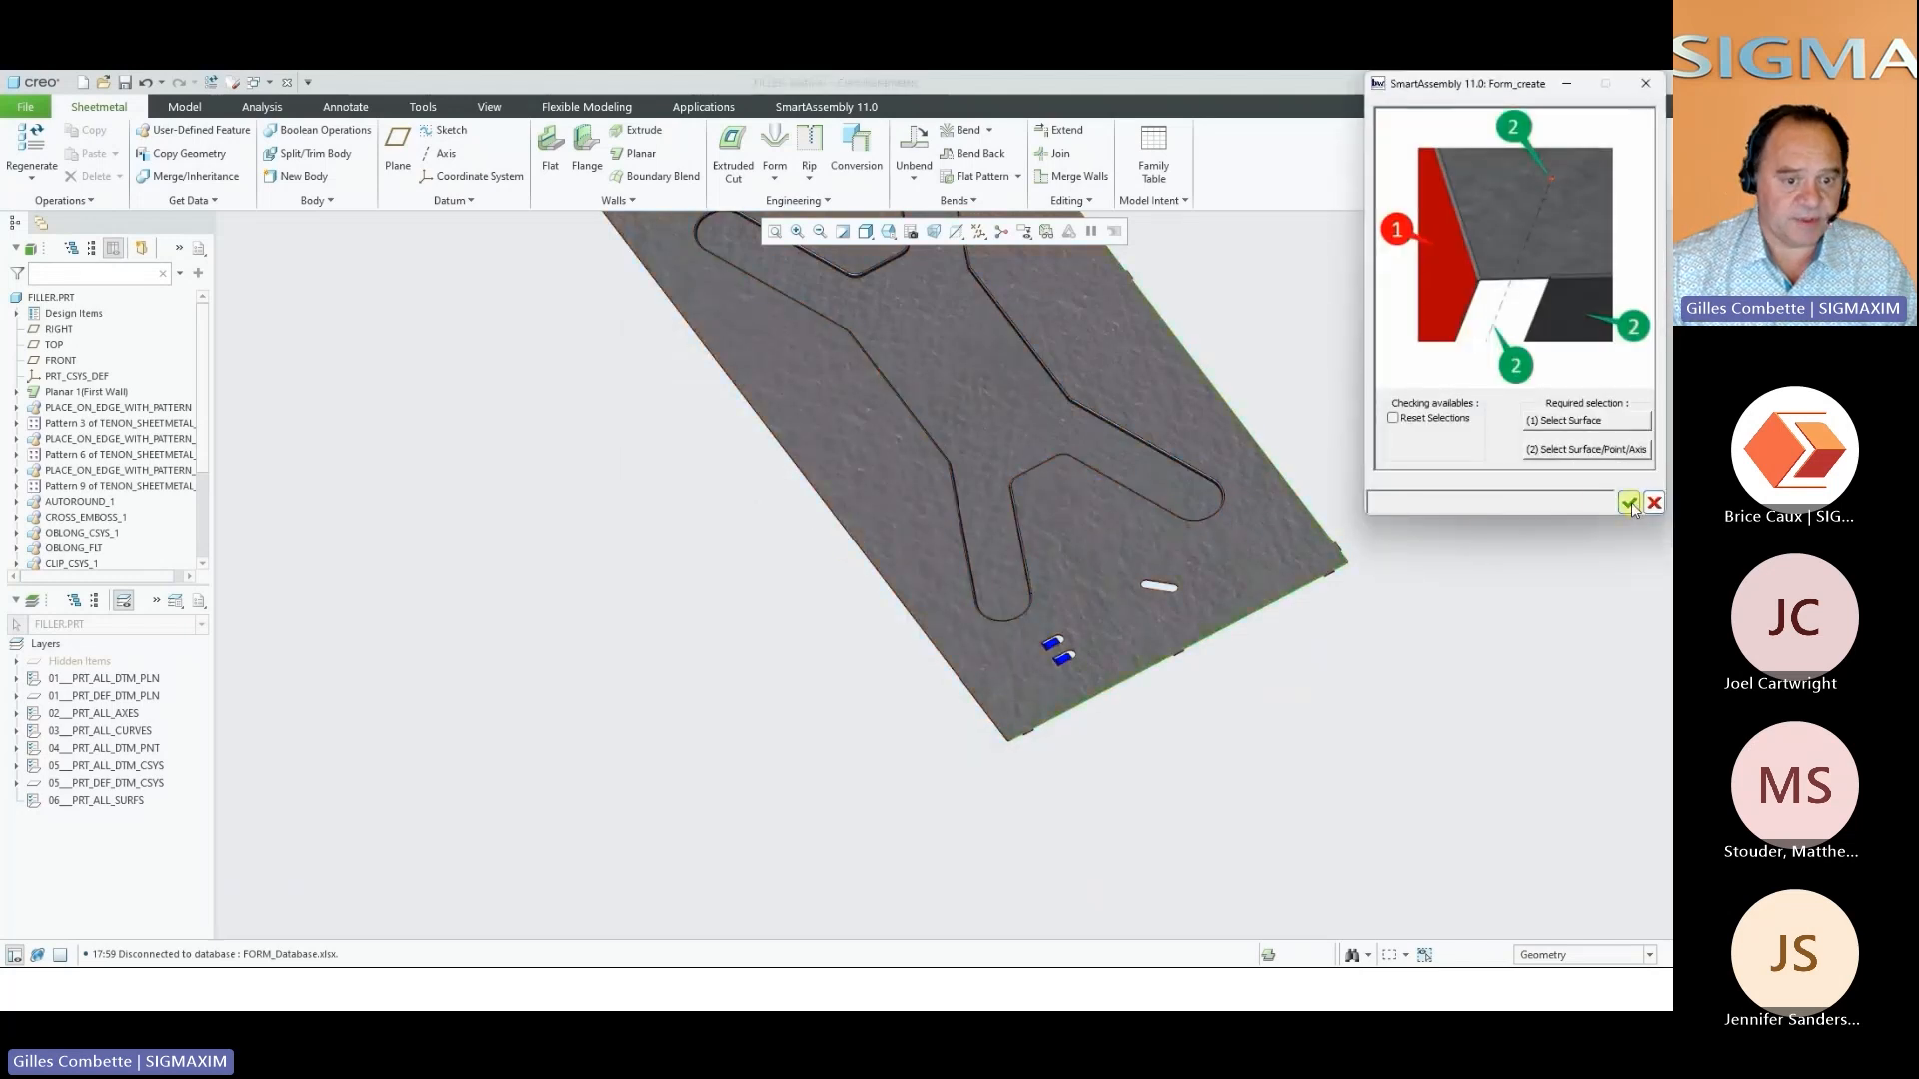
left_click(1629, 502)
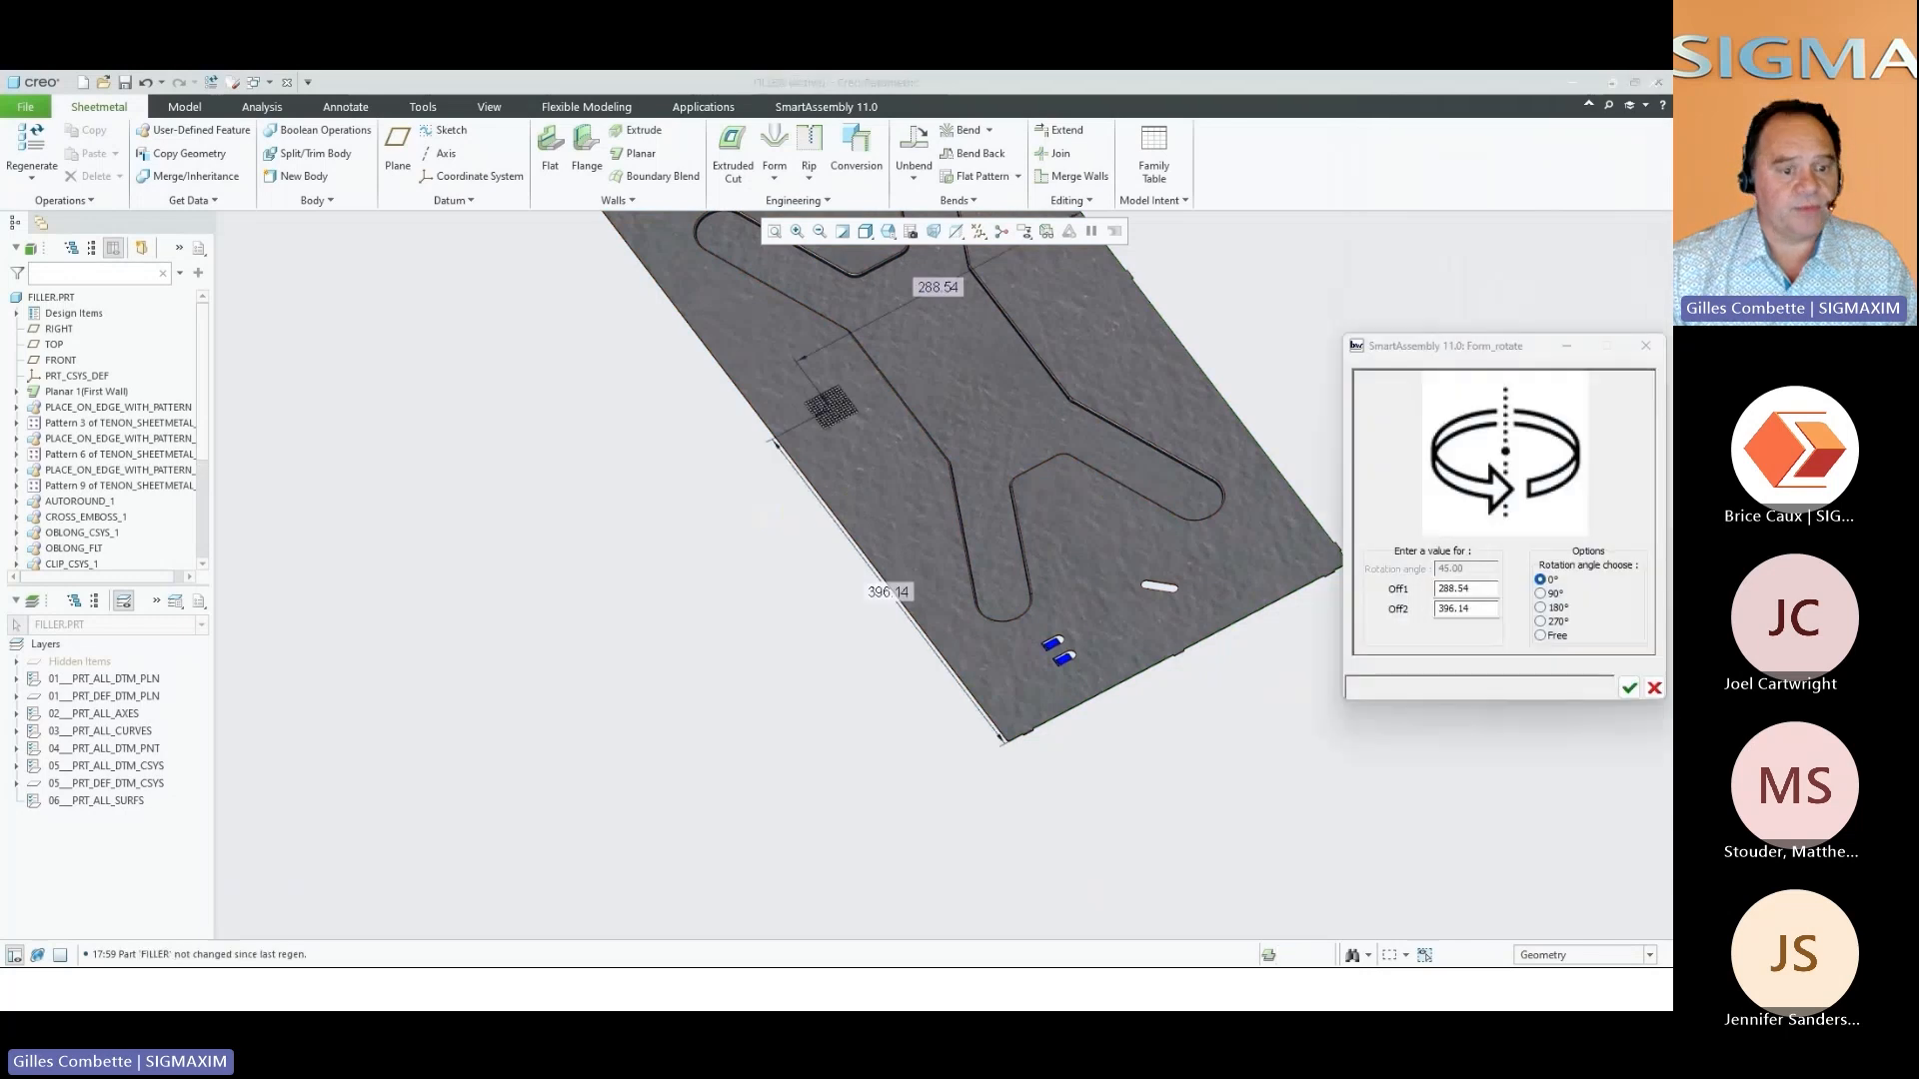
Set the square grid punch's first offset to 290
scroll(1003, 316, "down", 4)
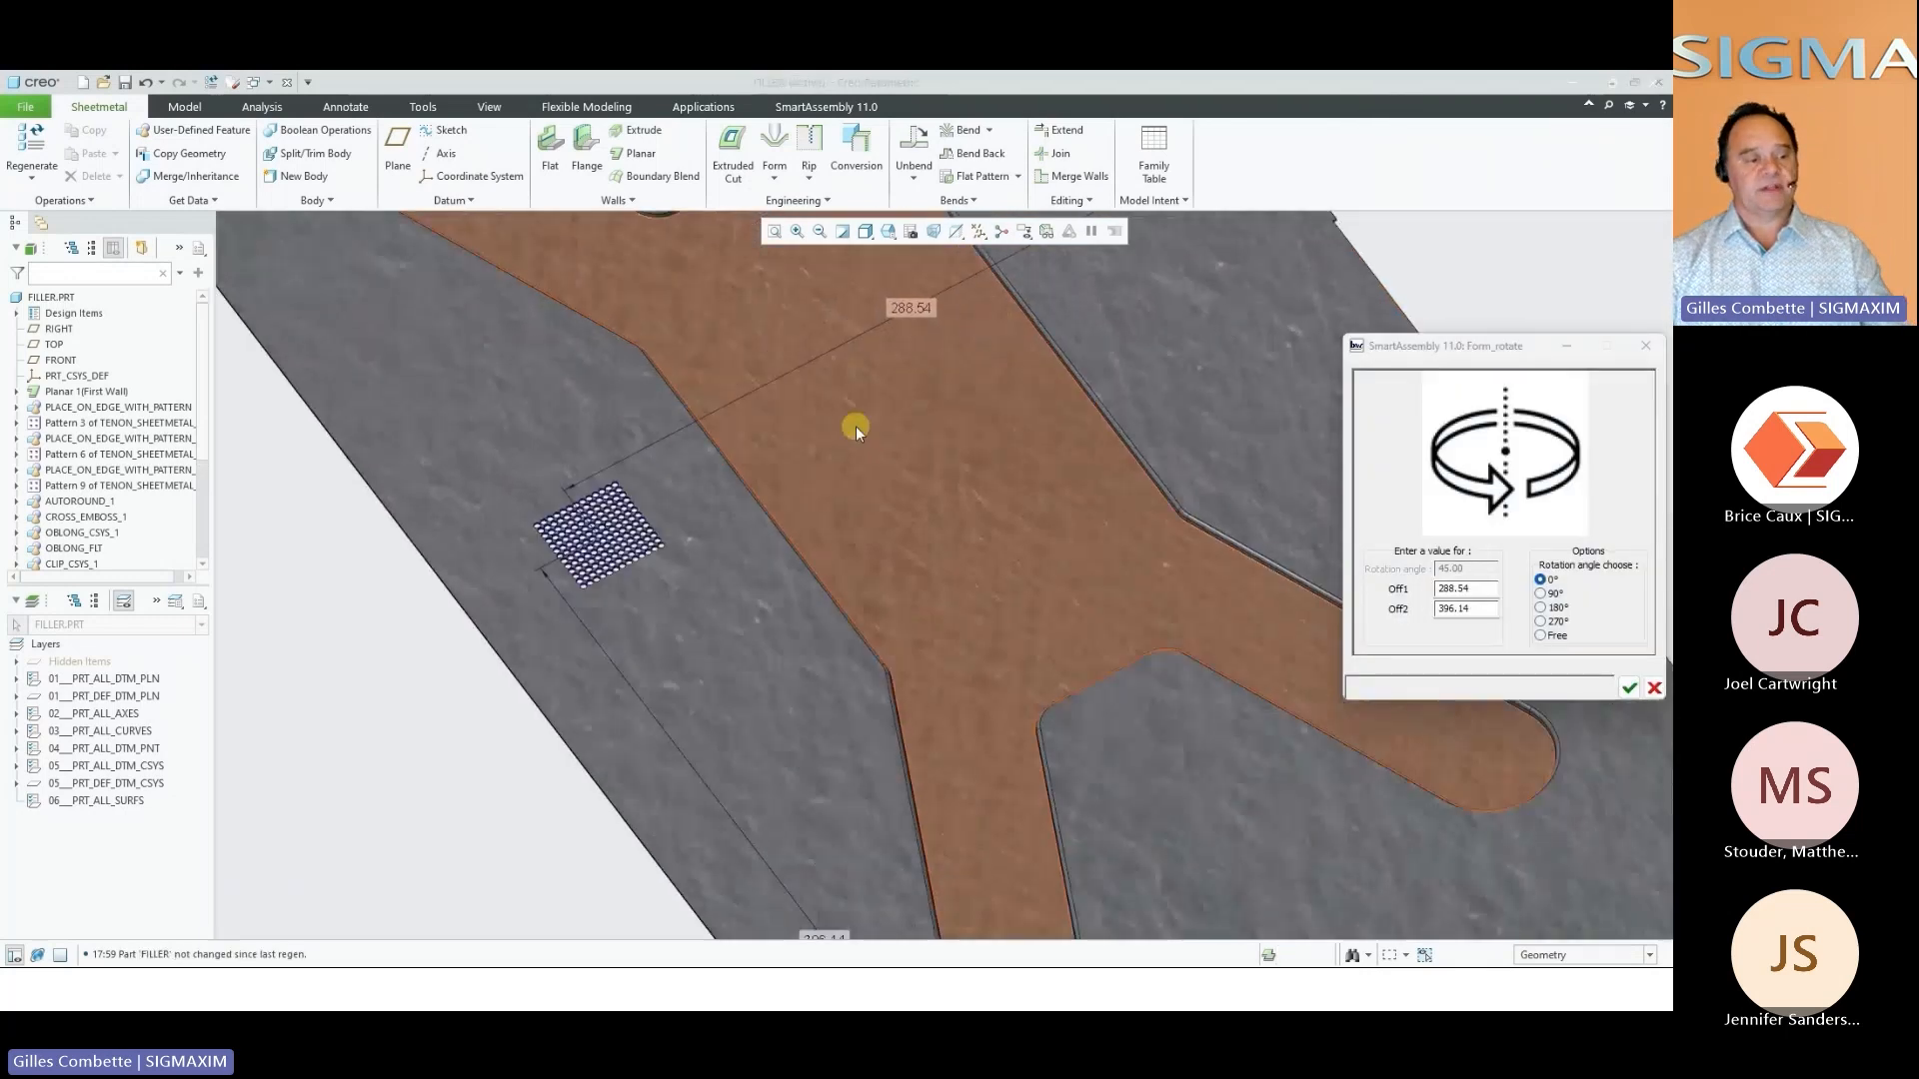
middle_click_drag(855, 426, 814, 433)
left_click_drag(1488, 592, 1362, 583)
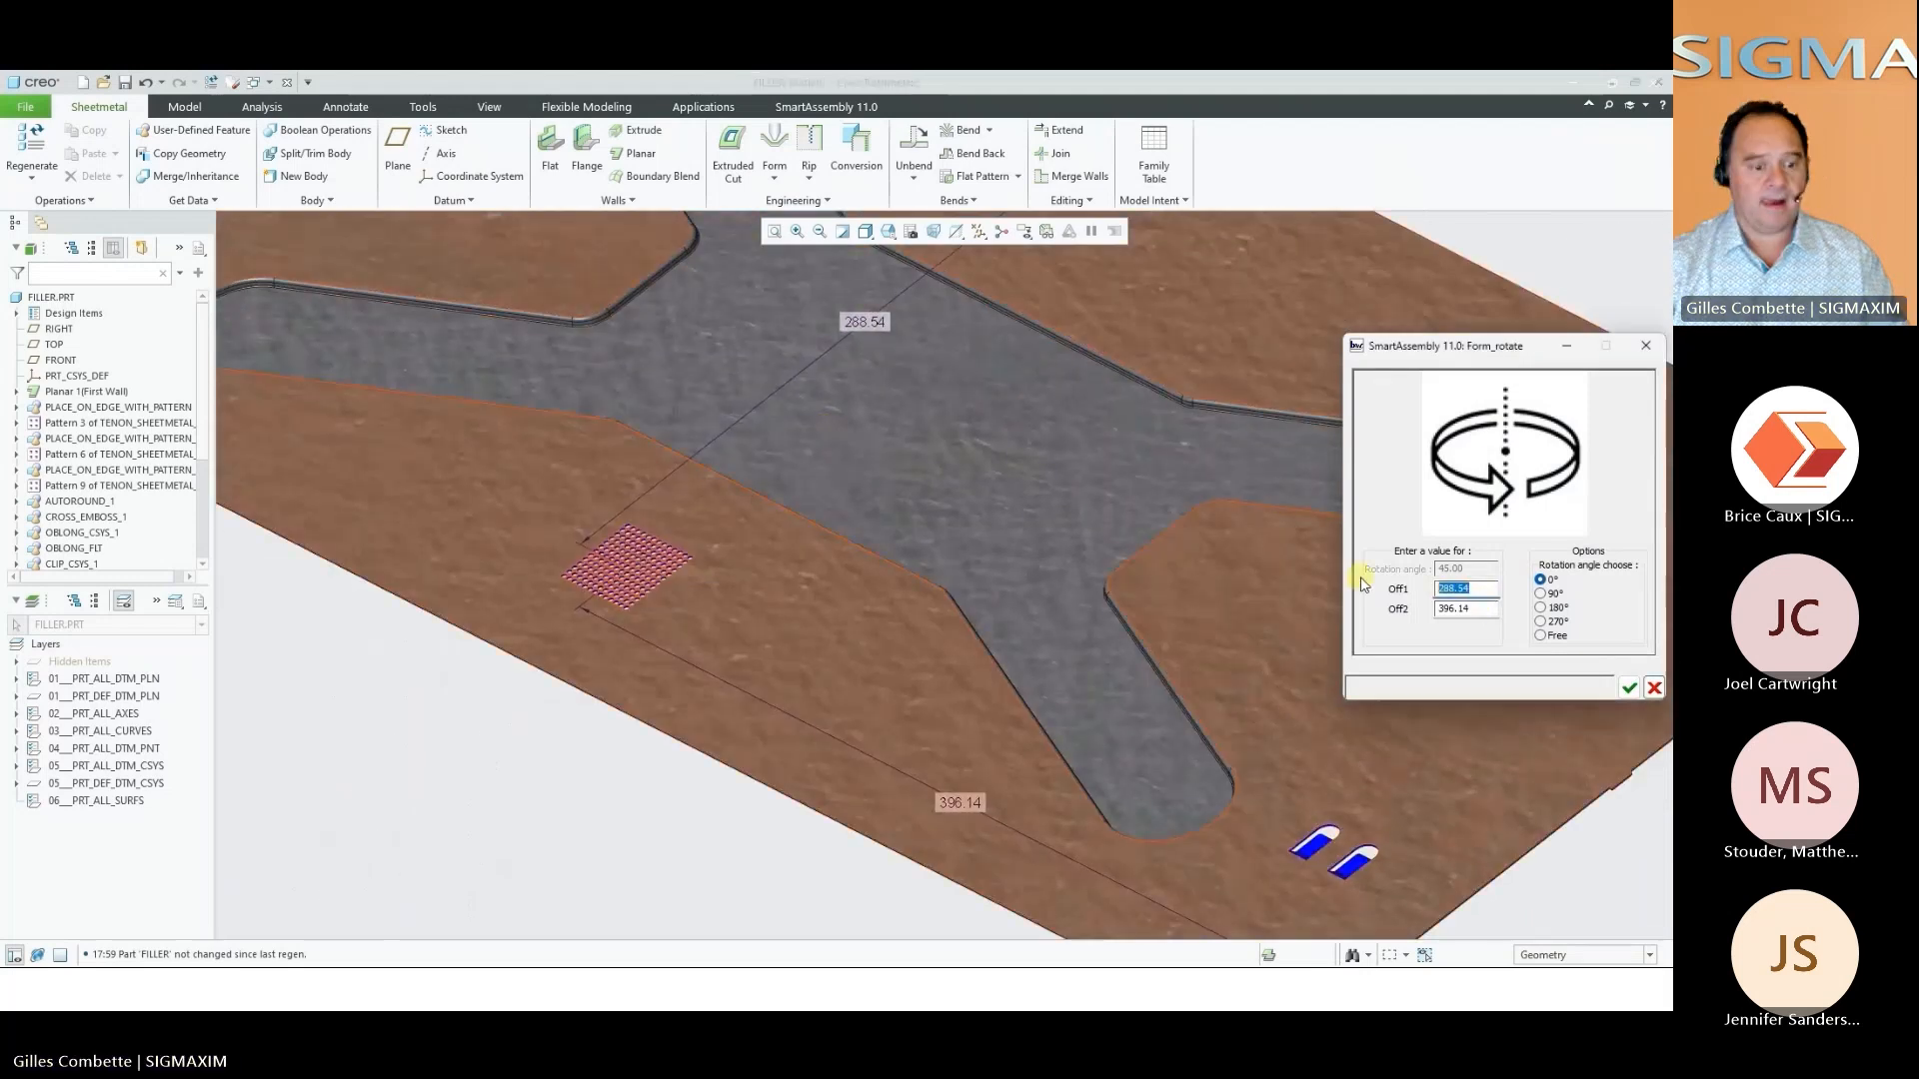
type("290")
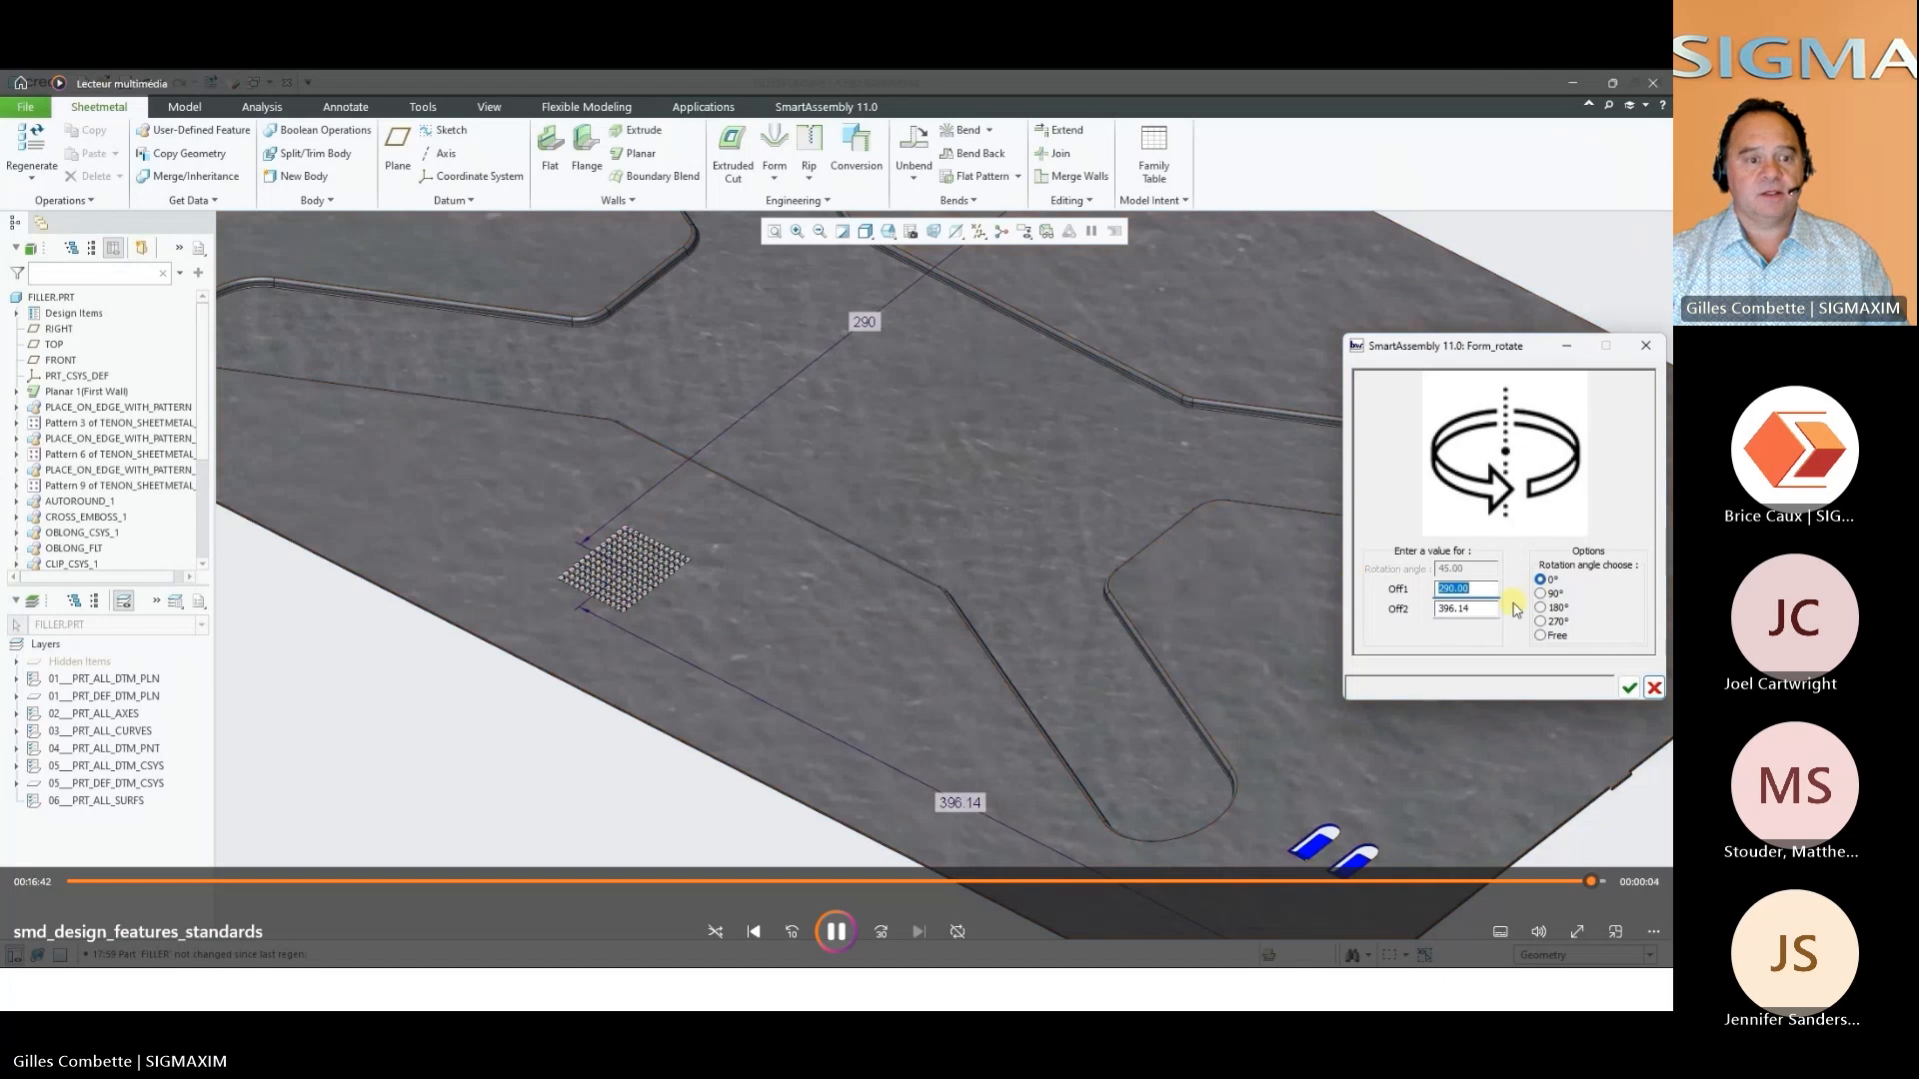
Switch to the Toolbox Functionalities slide and open the E-otherBox case video in full screen
key("alt+Tab")
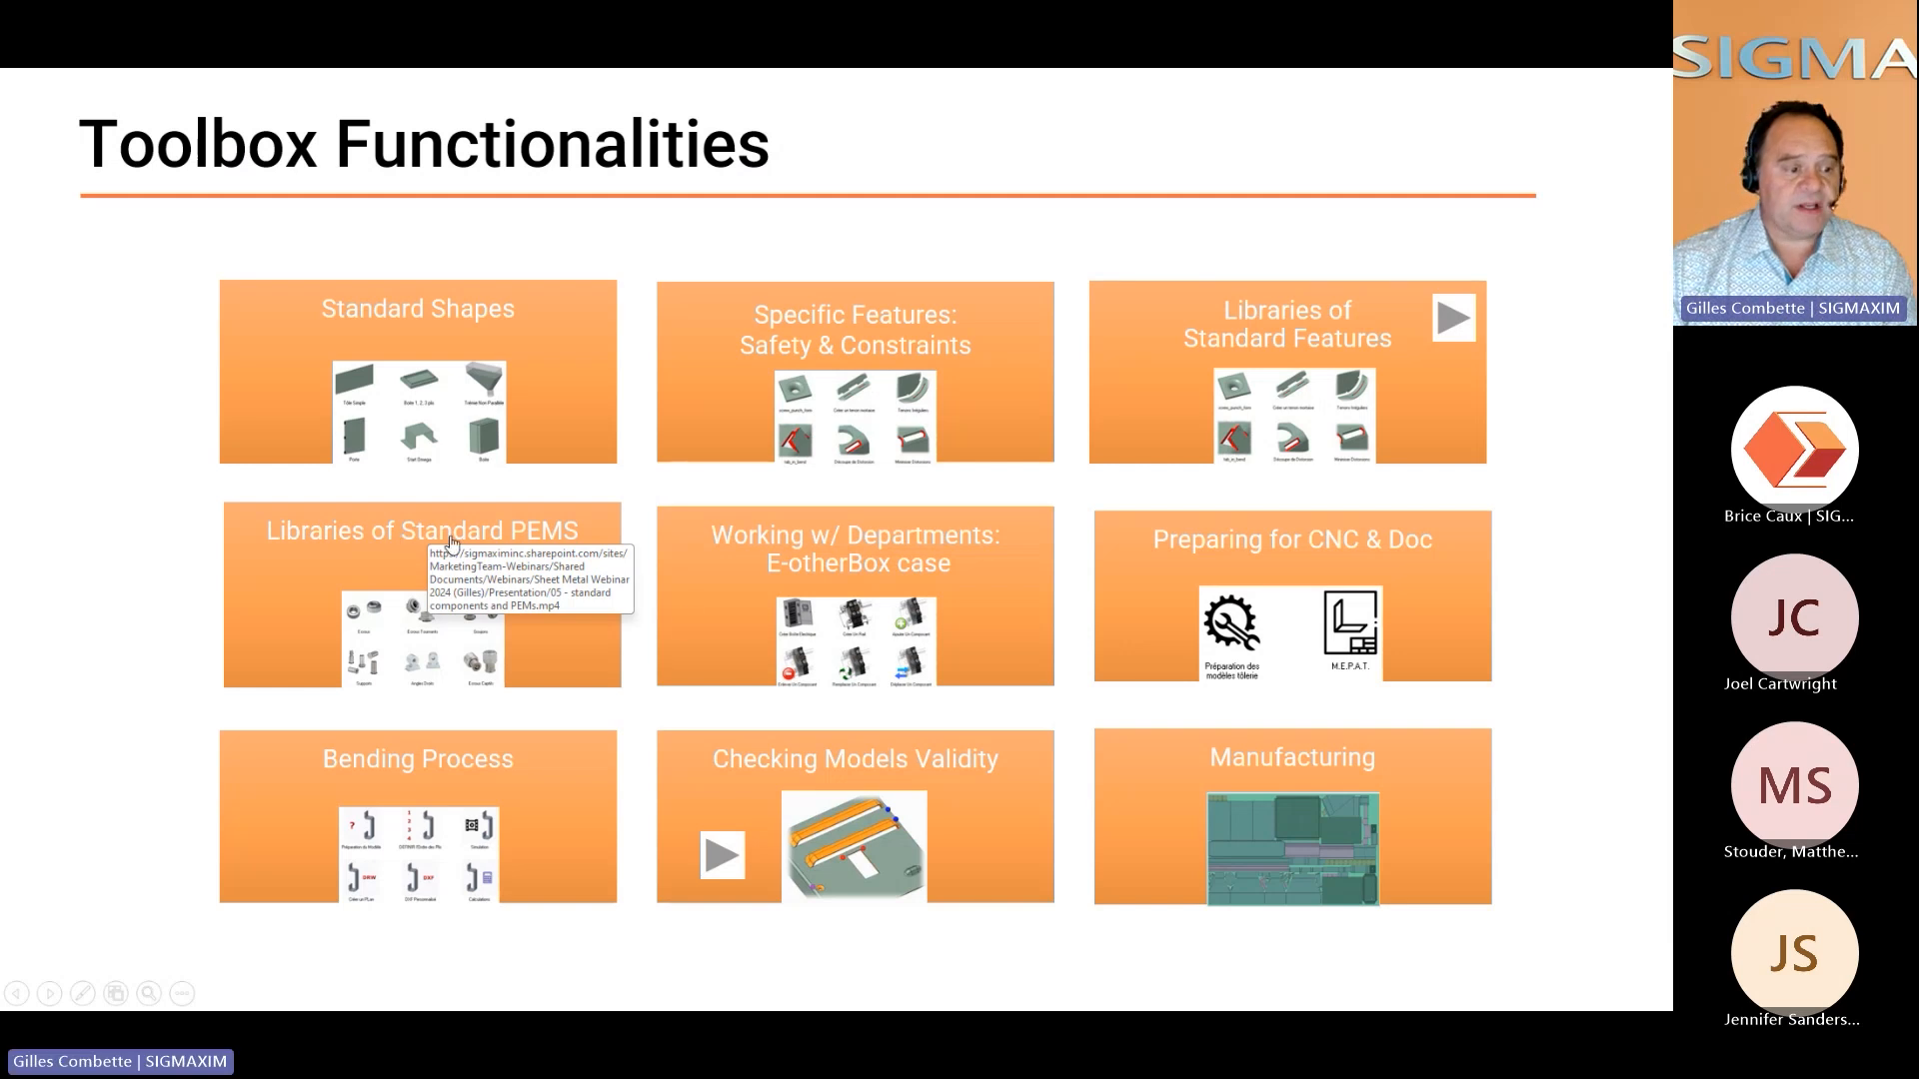
left_click(849, 652)
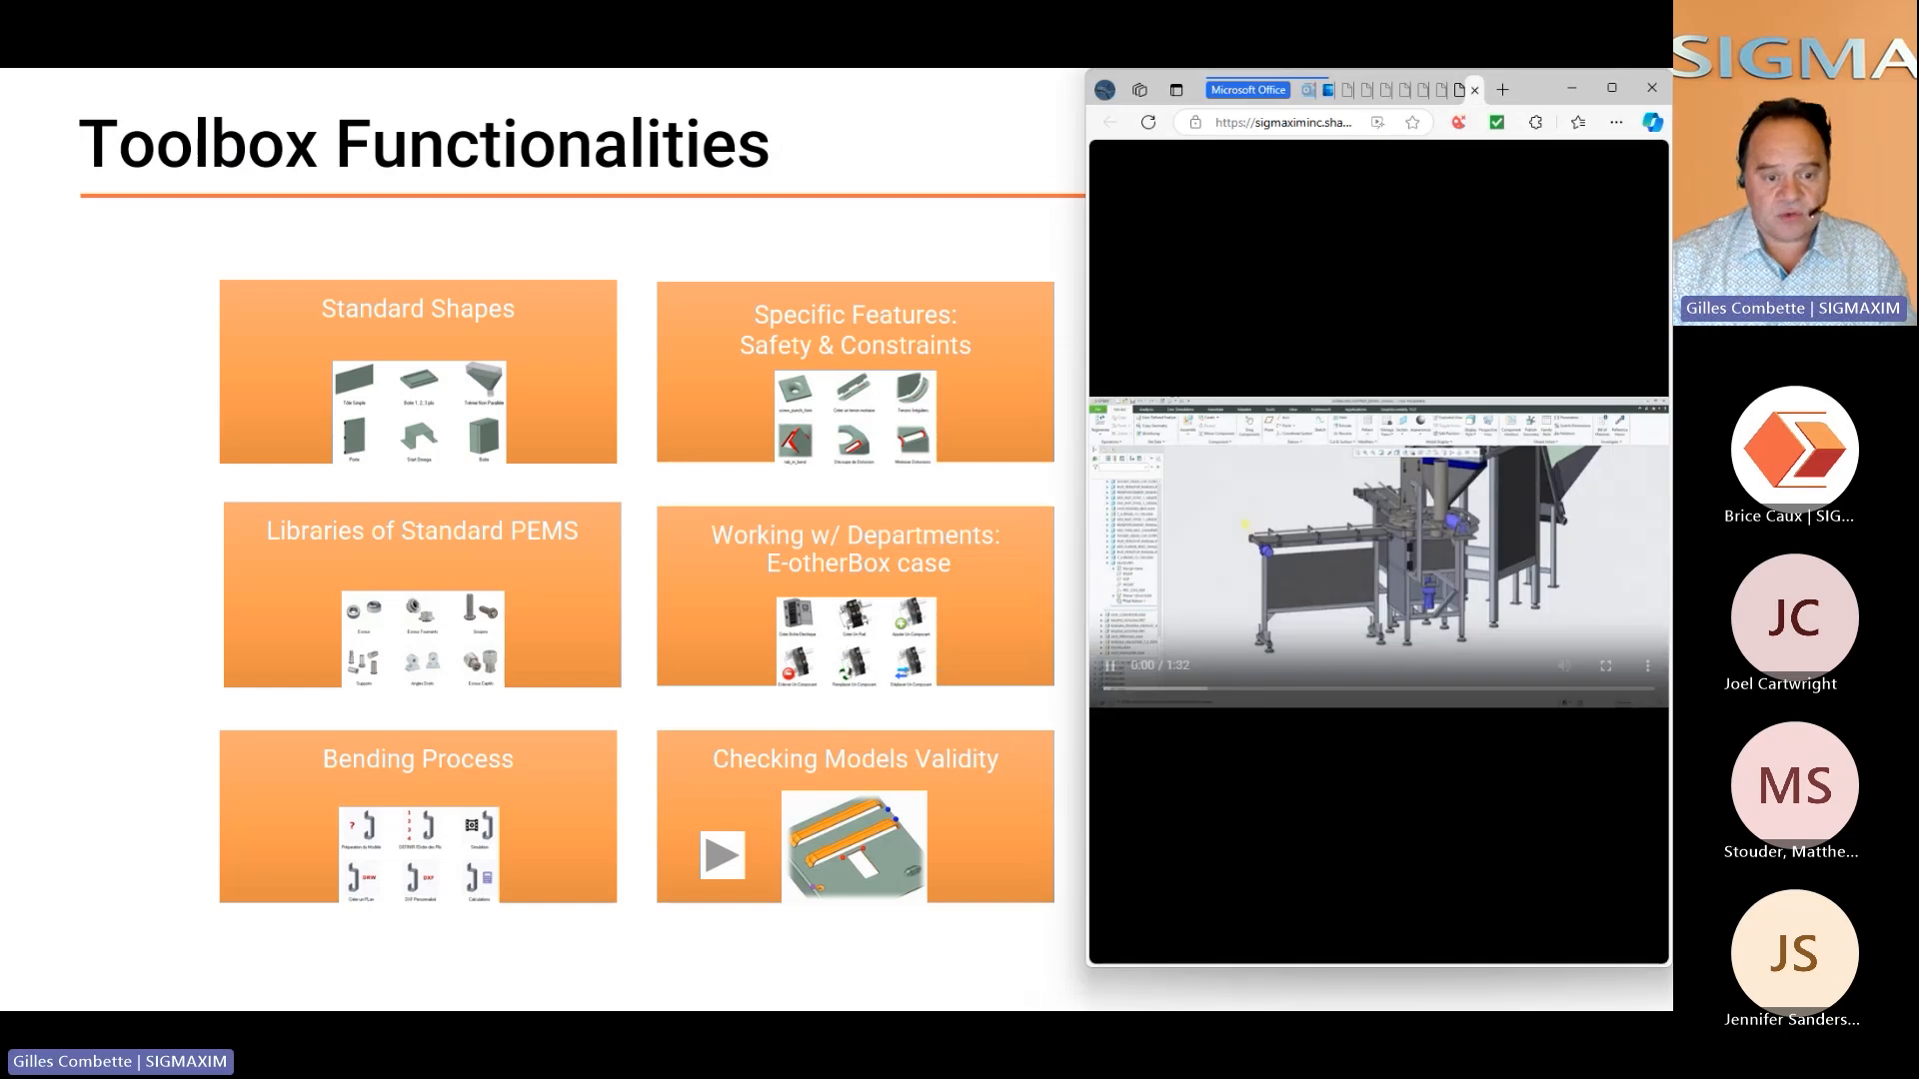
left_click(1606, 665)
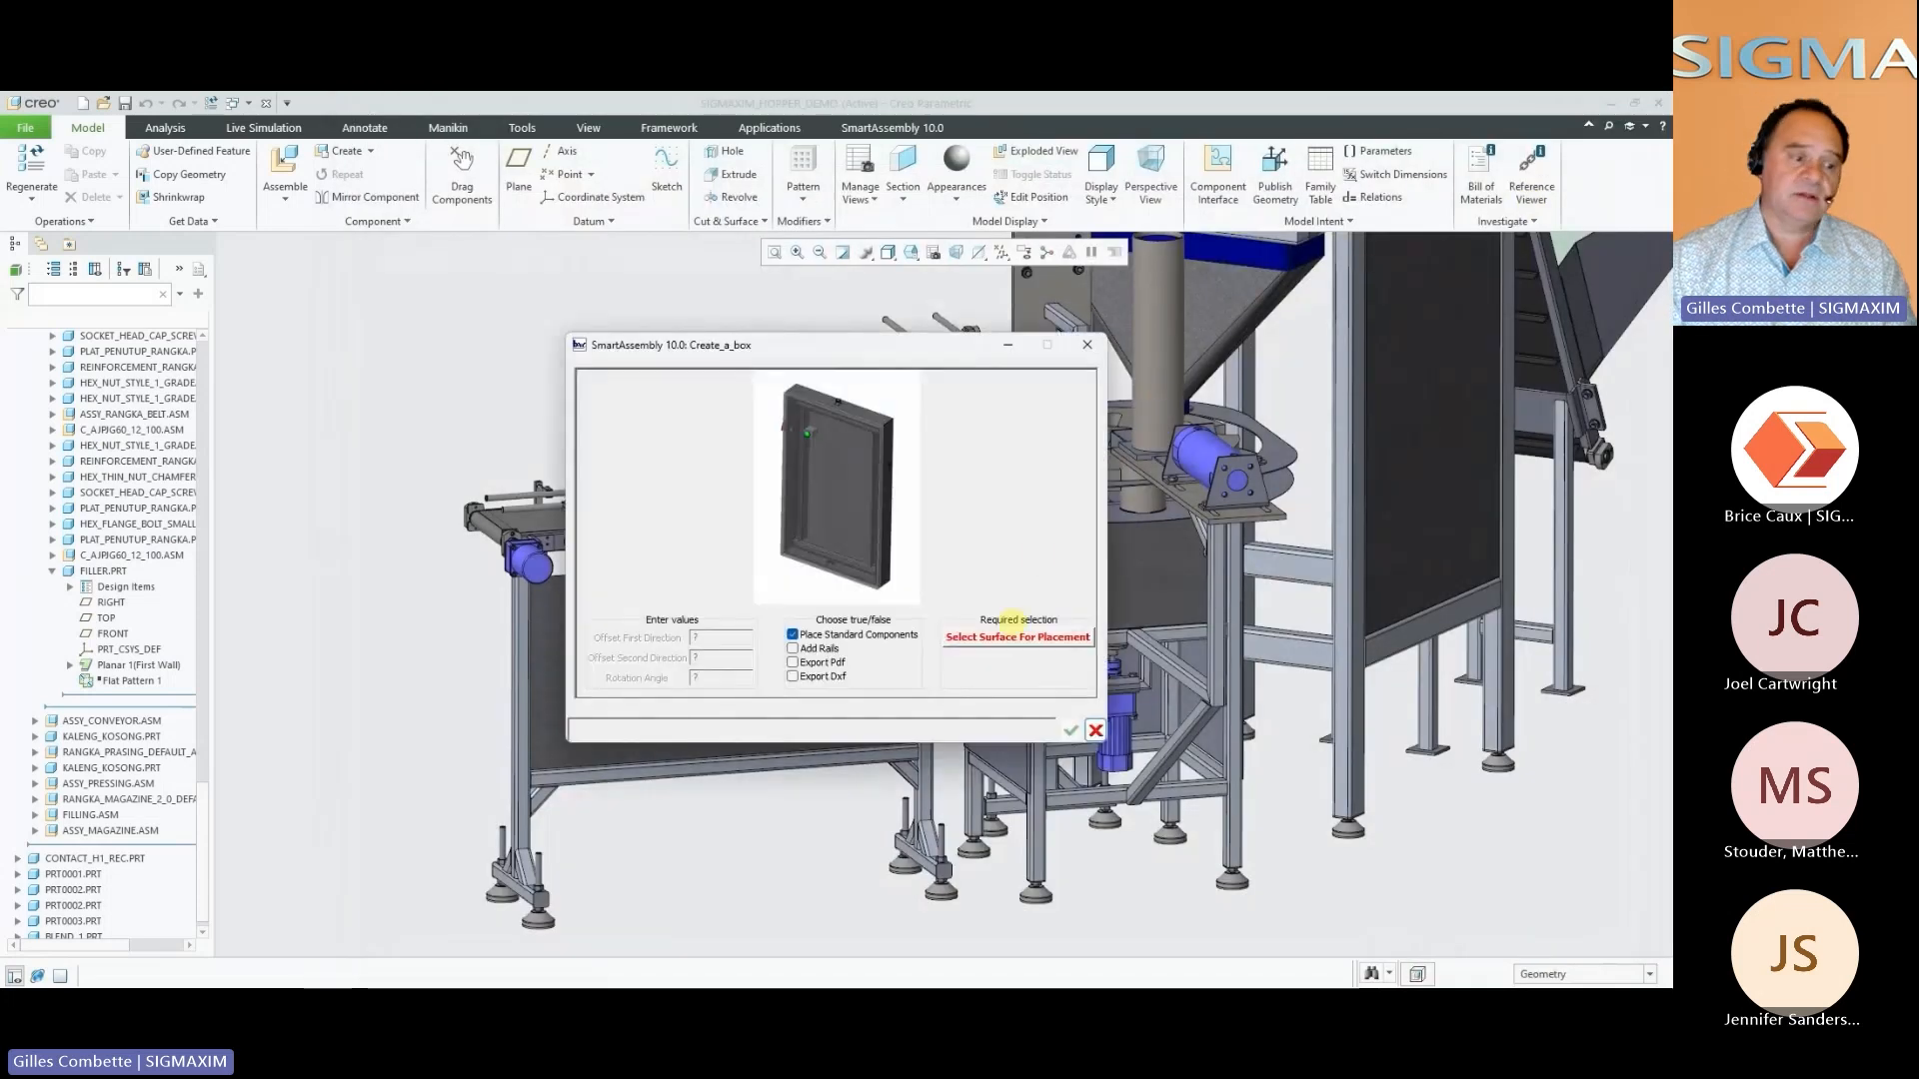
Create a box with standard components on the conveyor's filler panel surface, and close the box's separate assembly window
left_click(1015, 636)
left_click(814, 664)
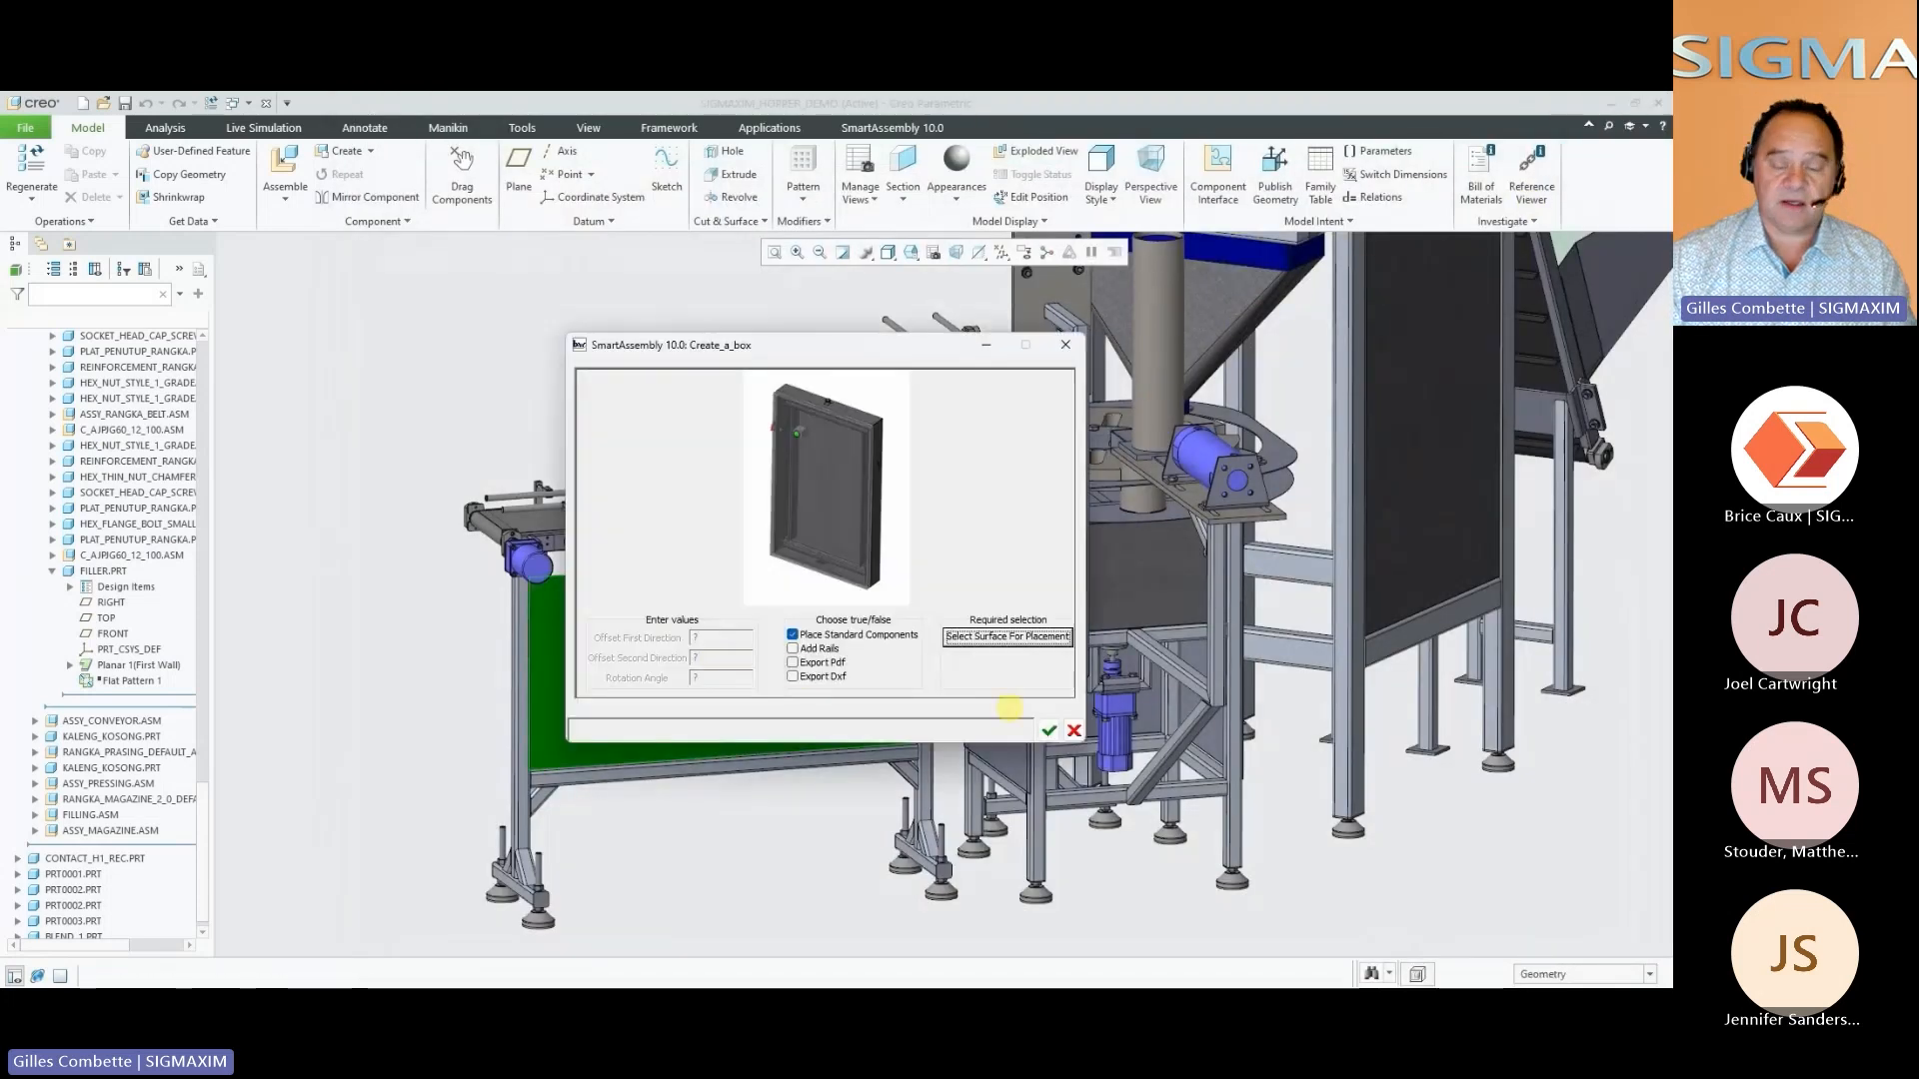
left_click(1049, 731)
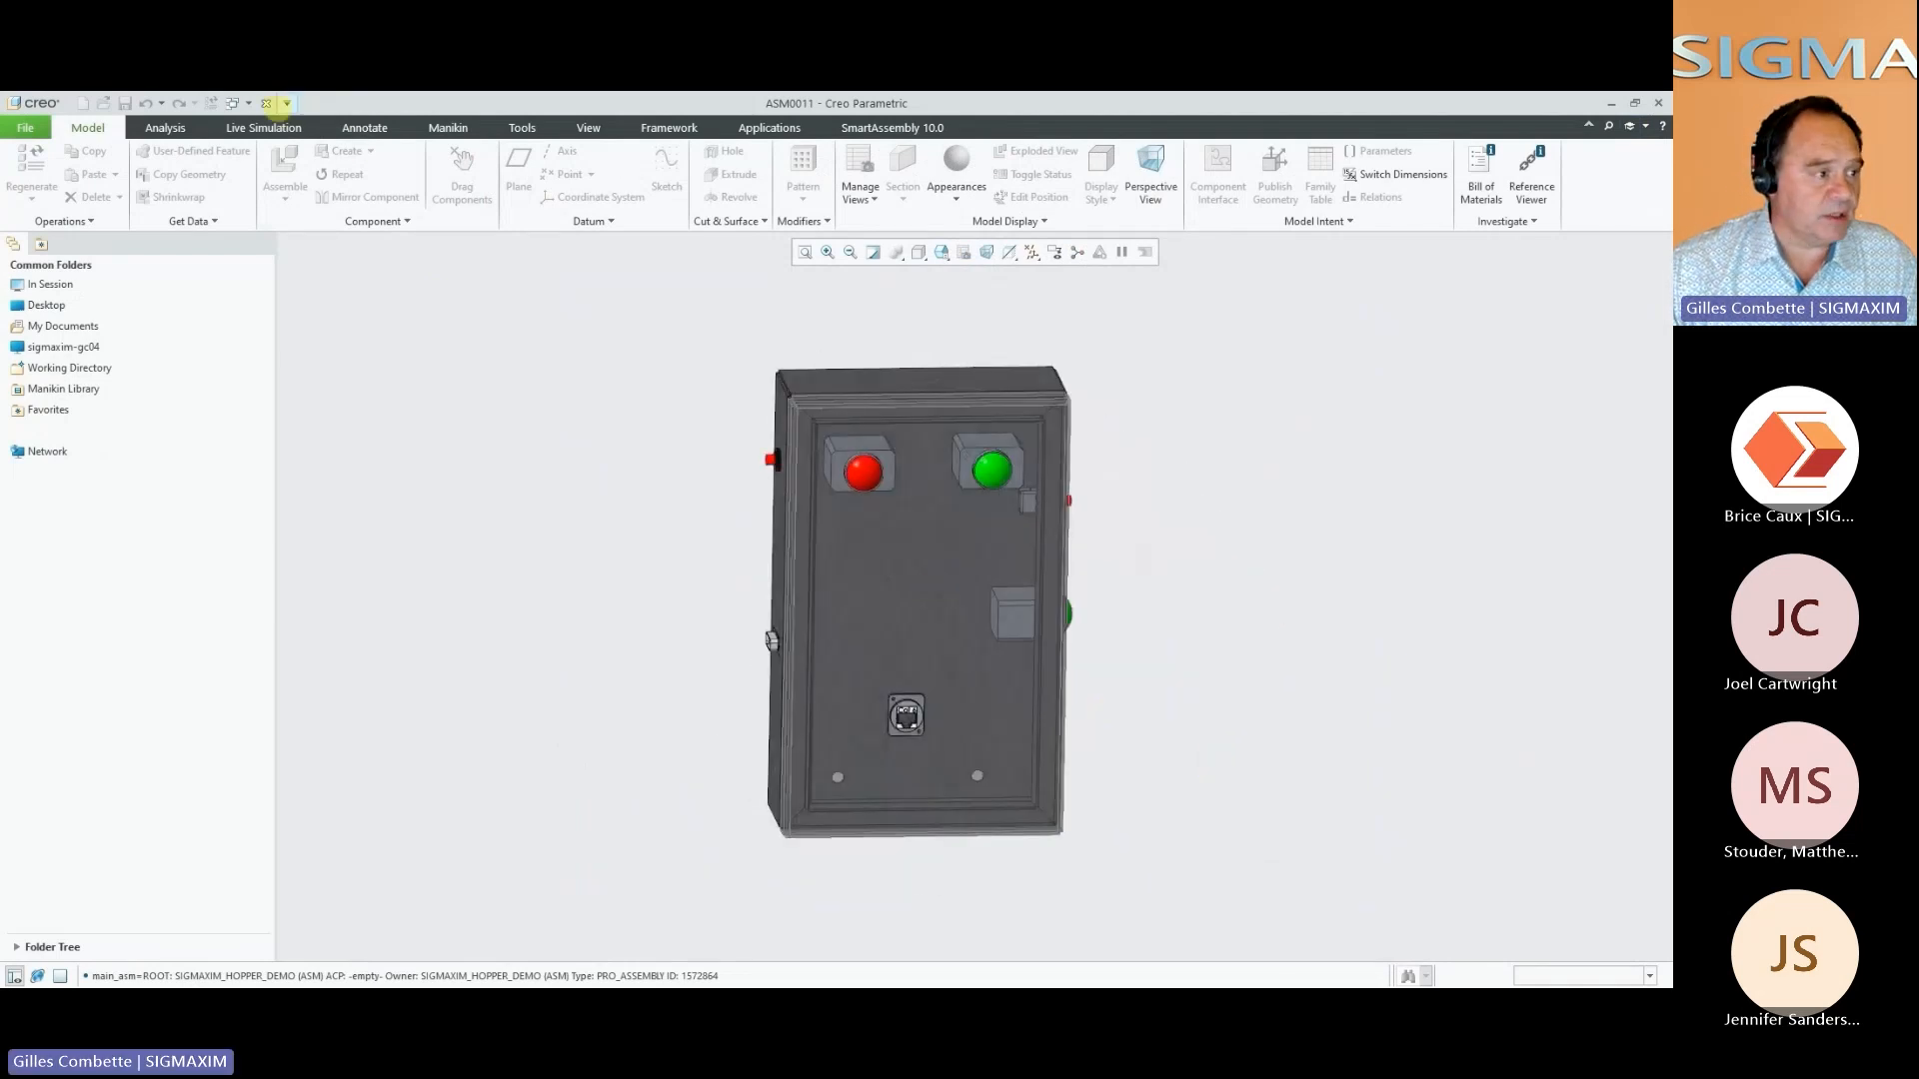
left_click(267, 104)
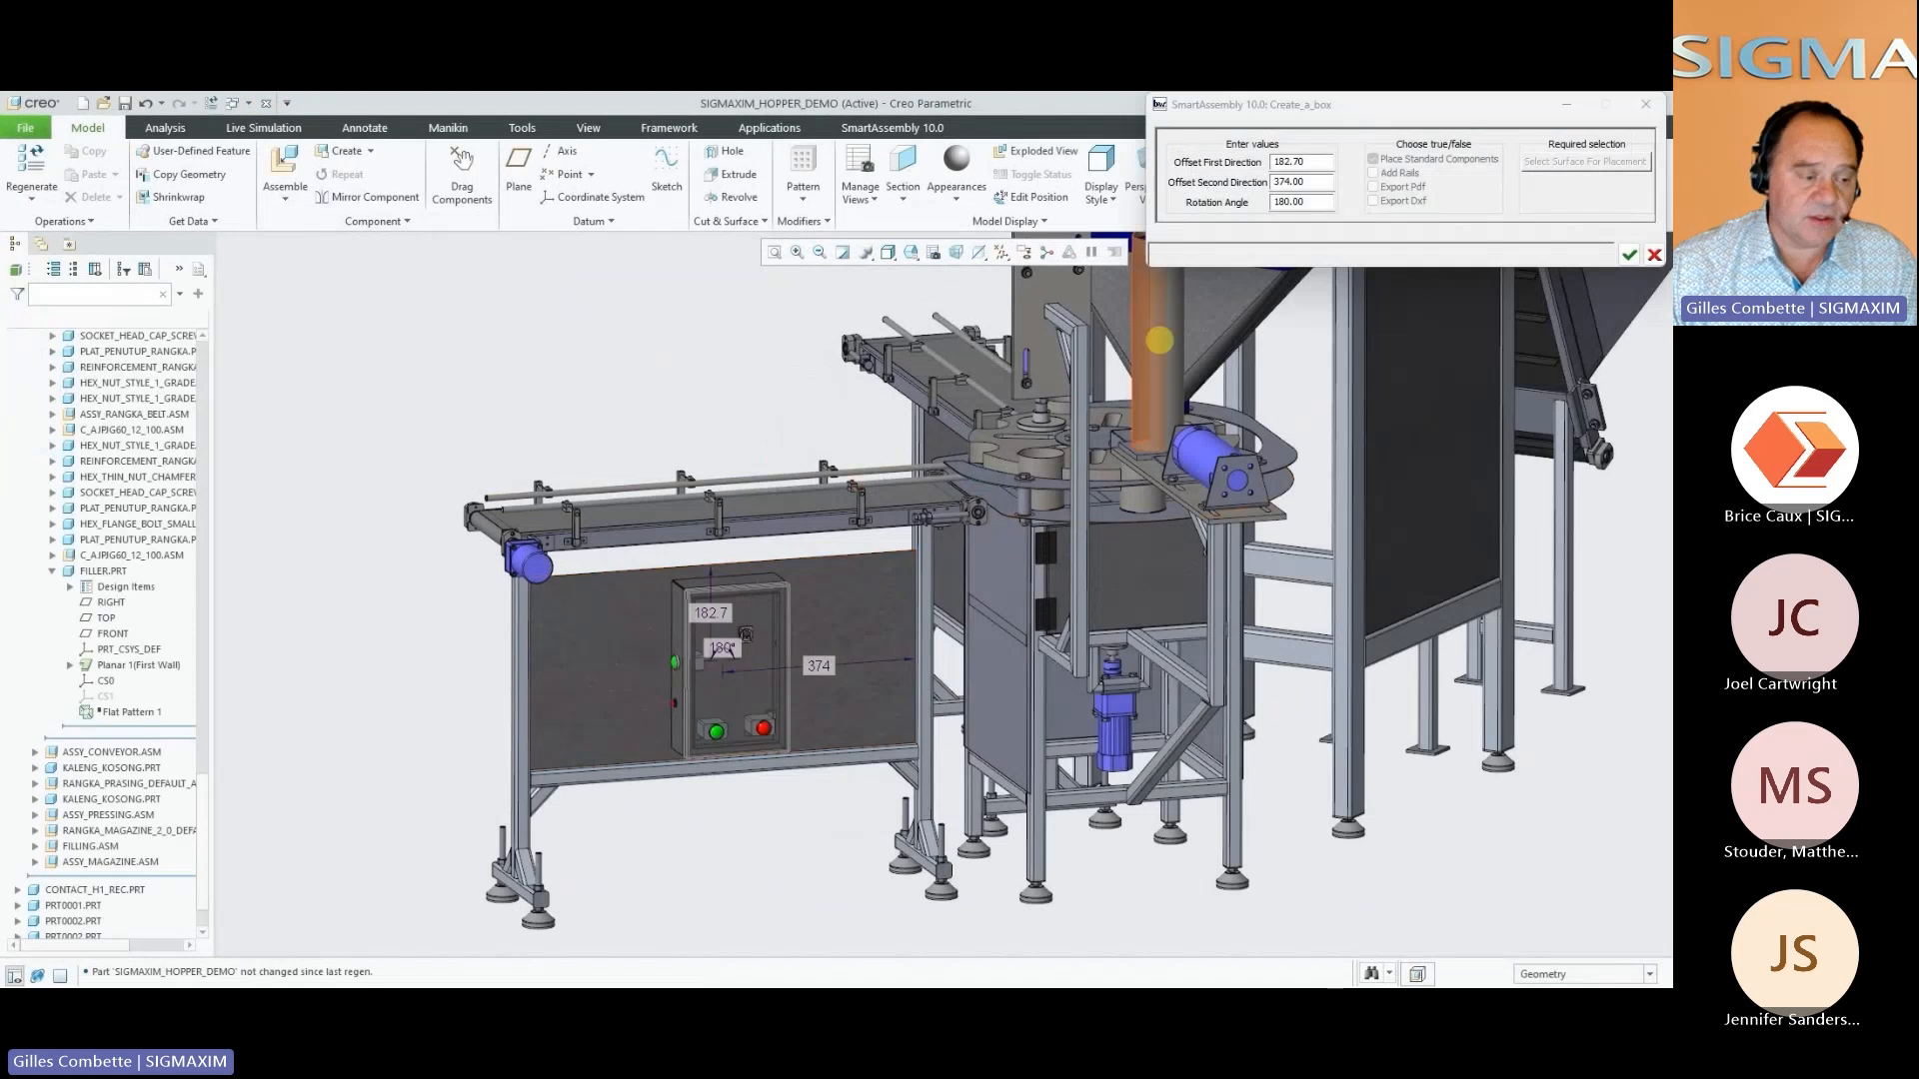
Set the box's rotation angle to 0 and its second-direction offset to 180, and accept its placement
left_click(1312, 202)
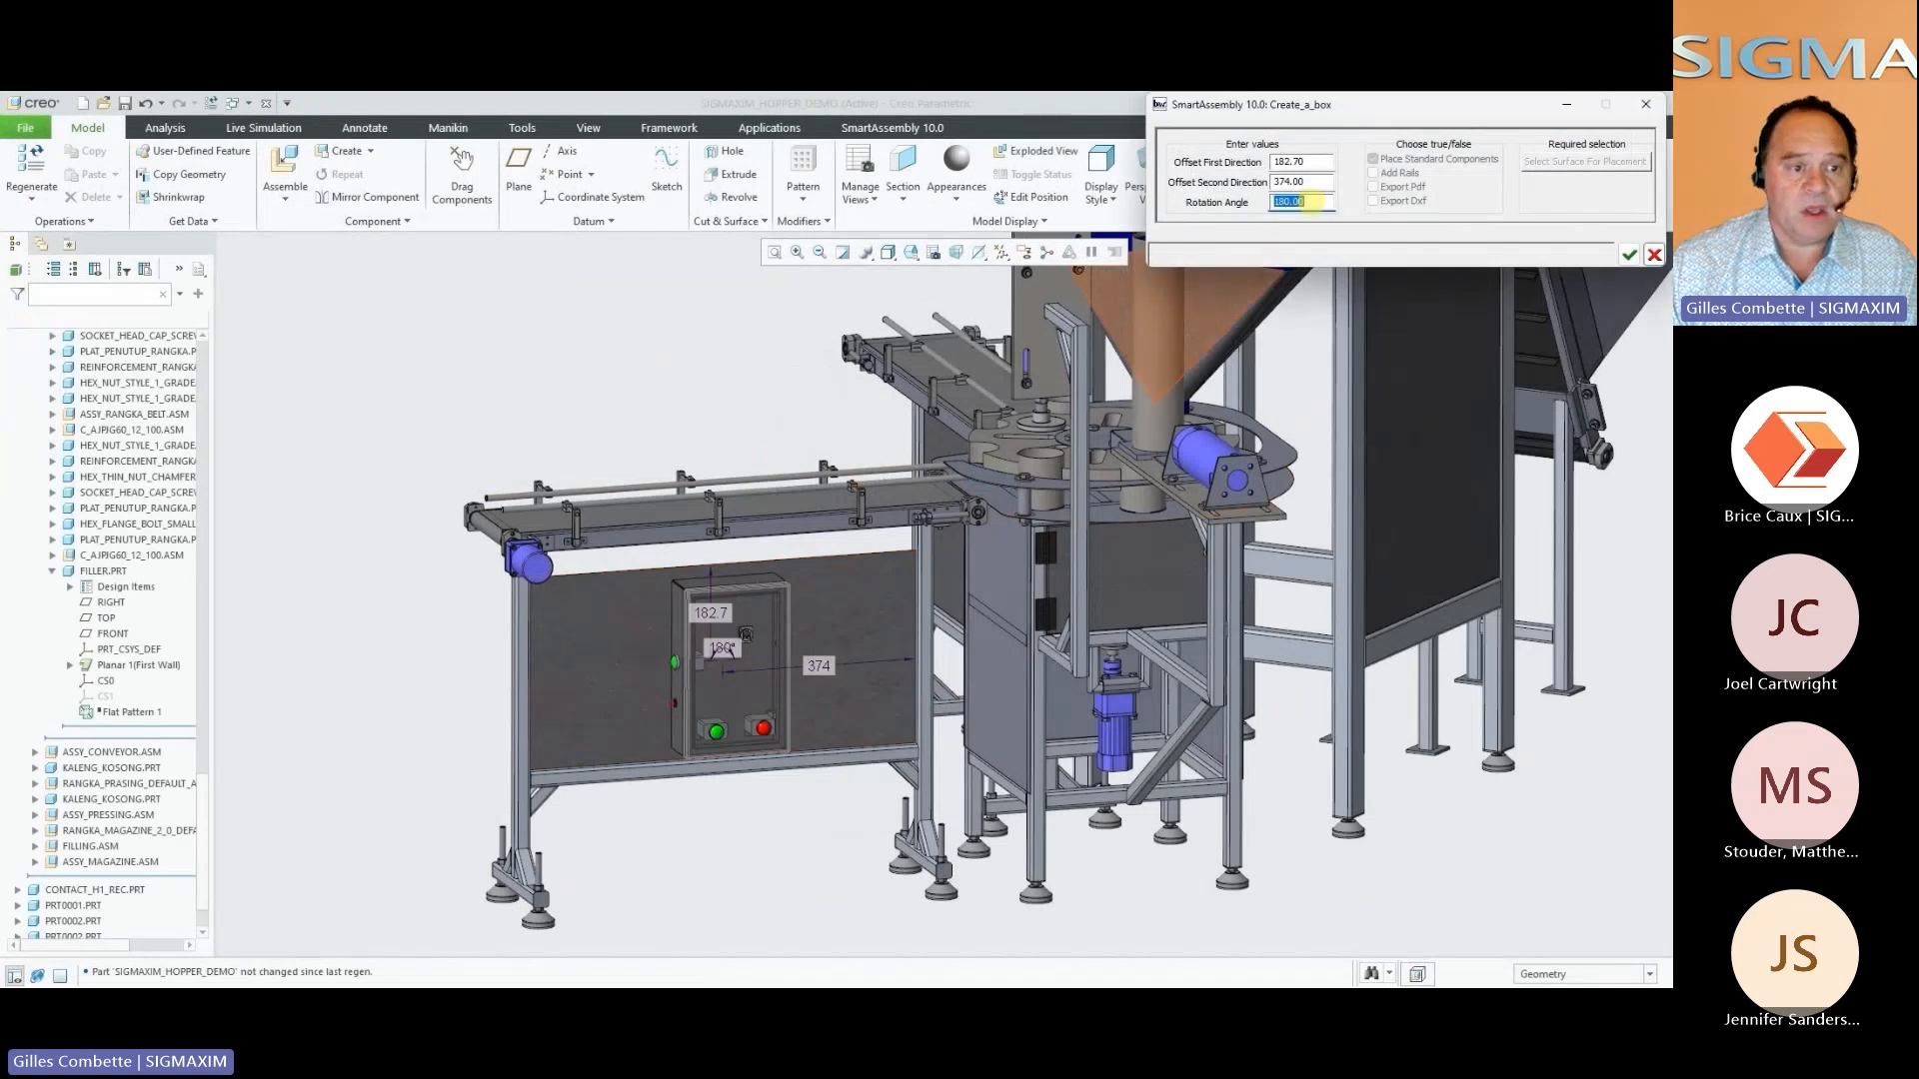
type("0")
key("Return")
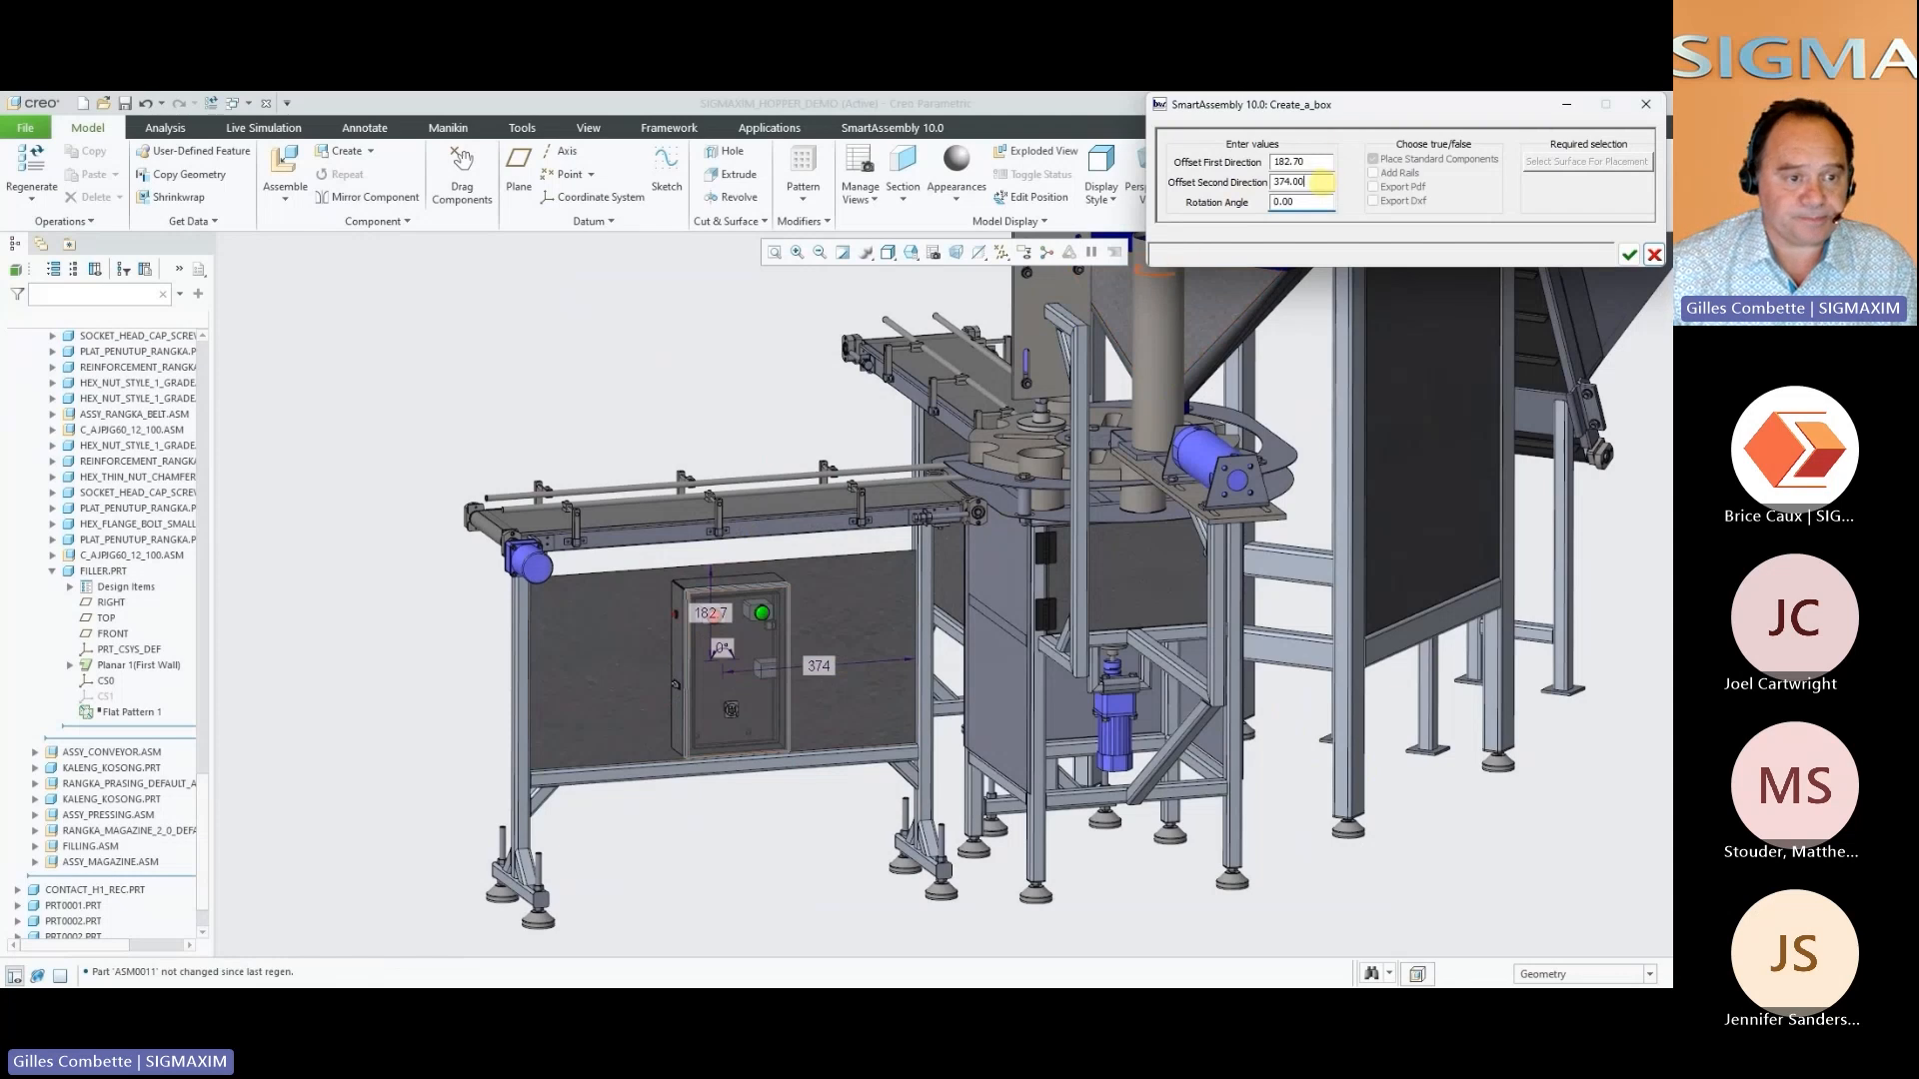
double_click(1317, 182)
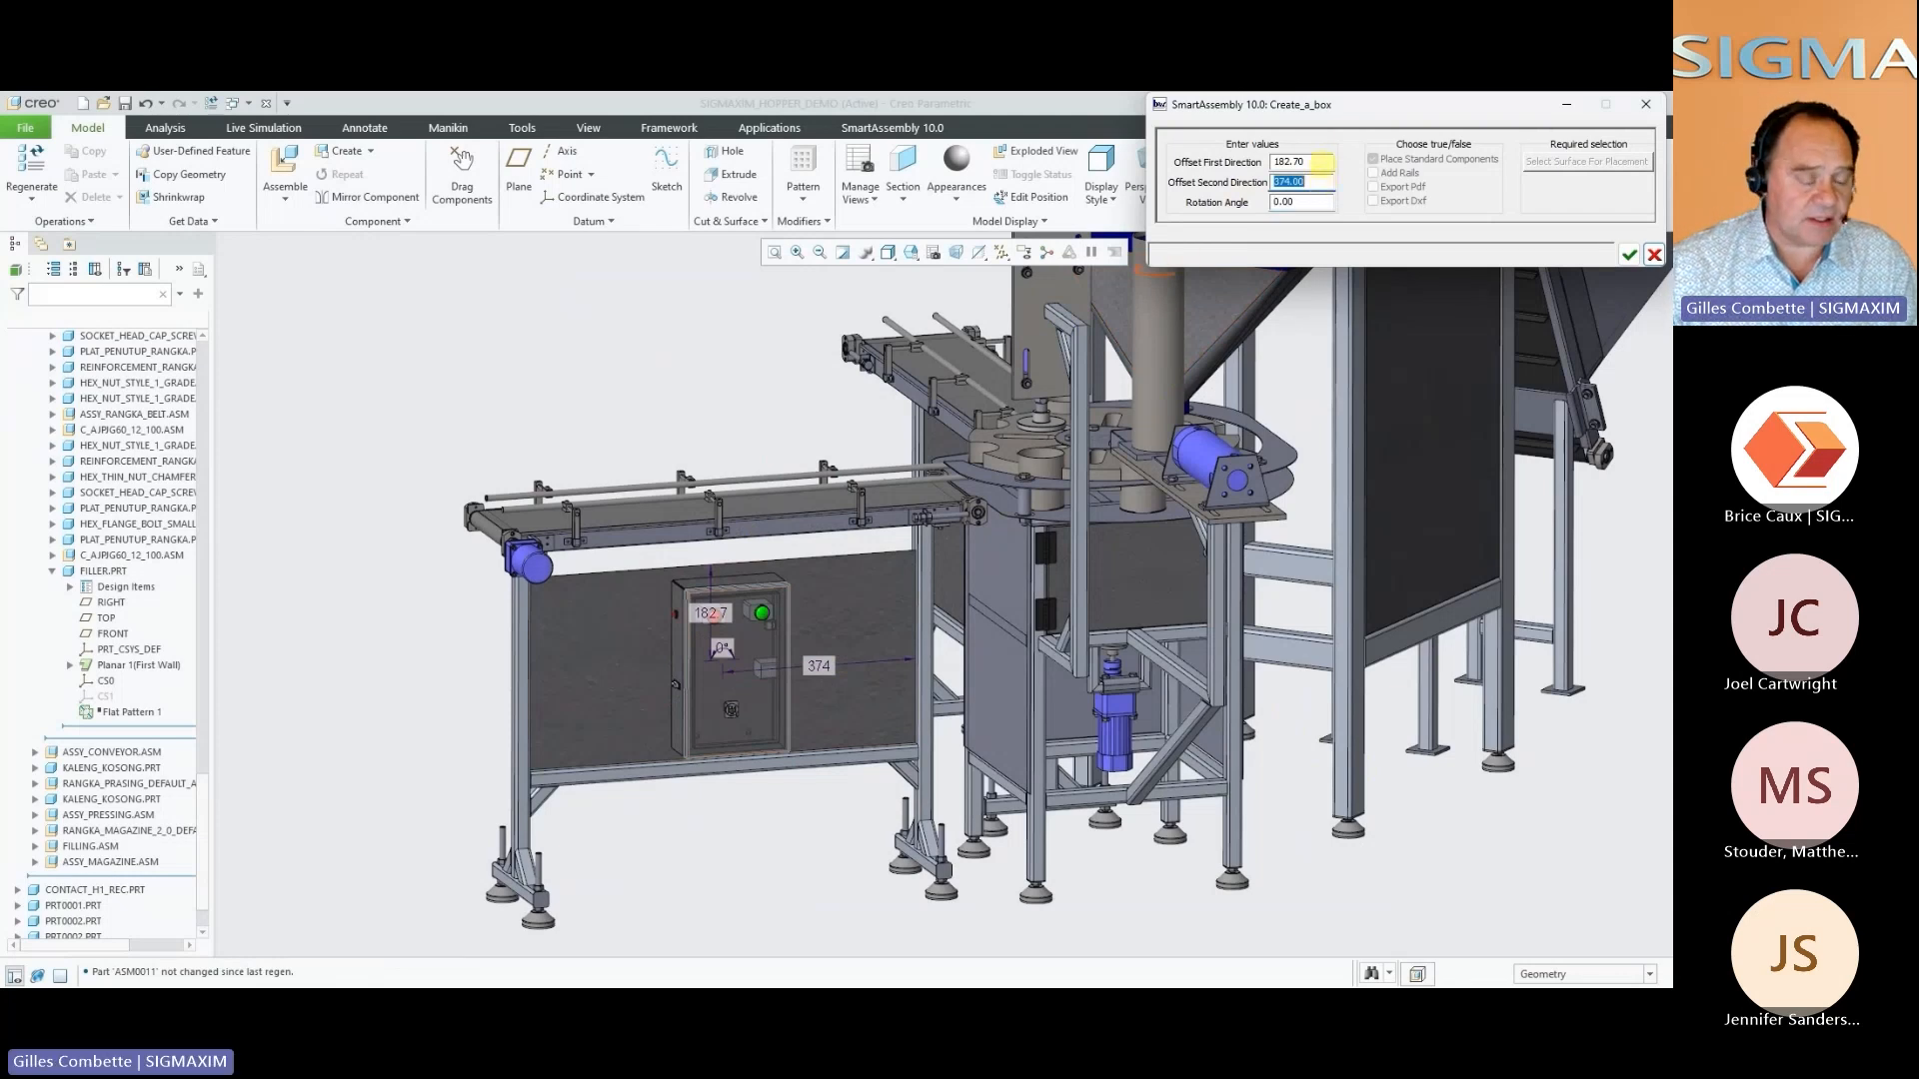
type("180")
key("Return")
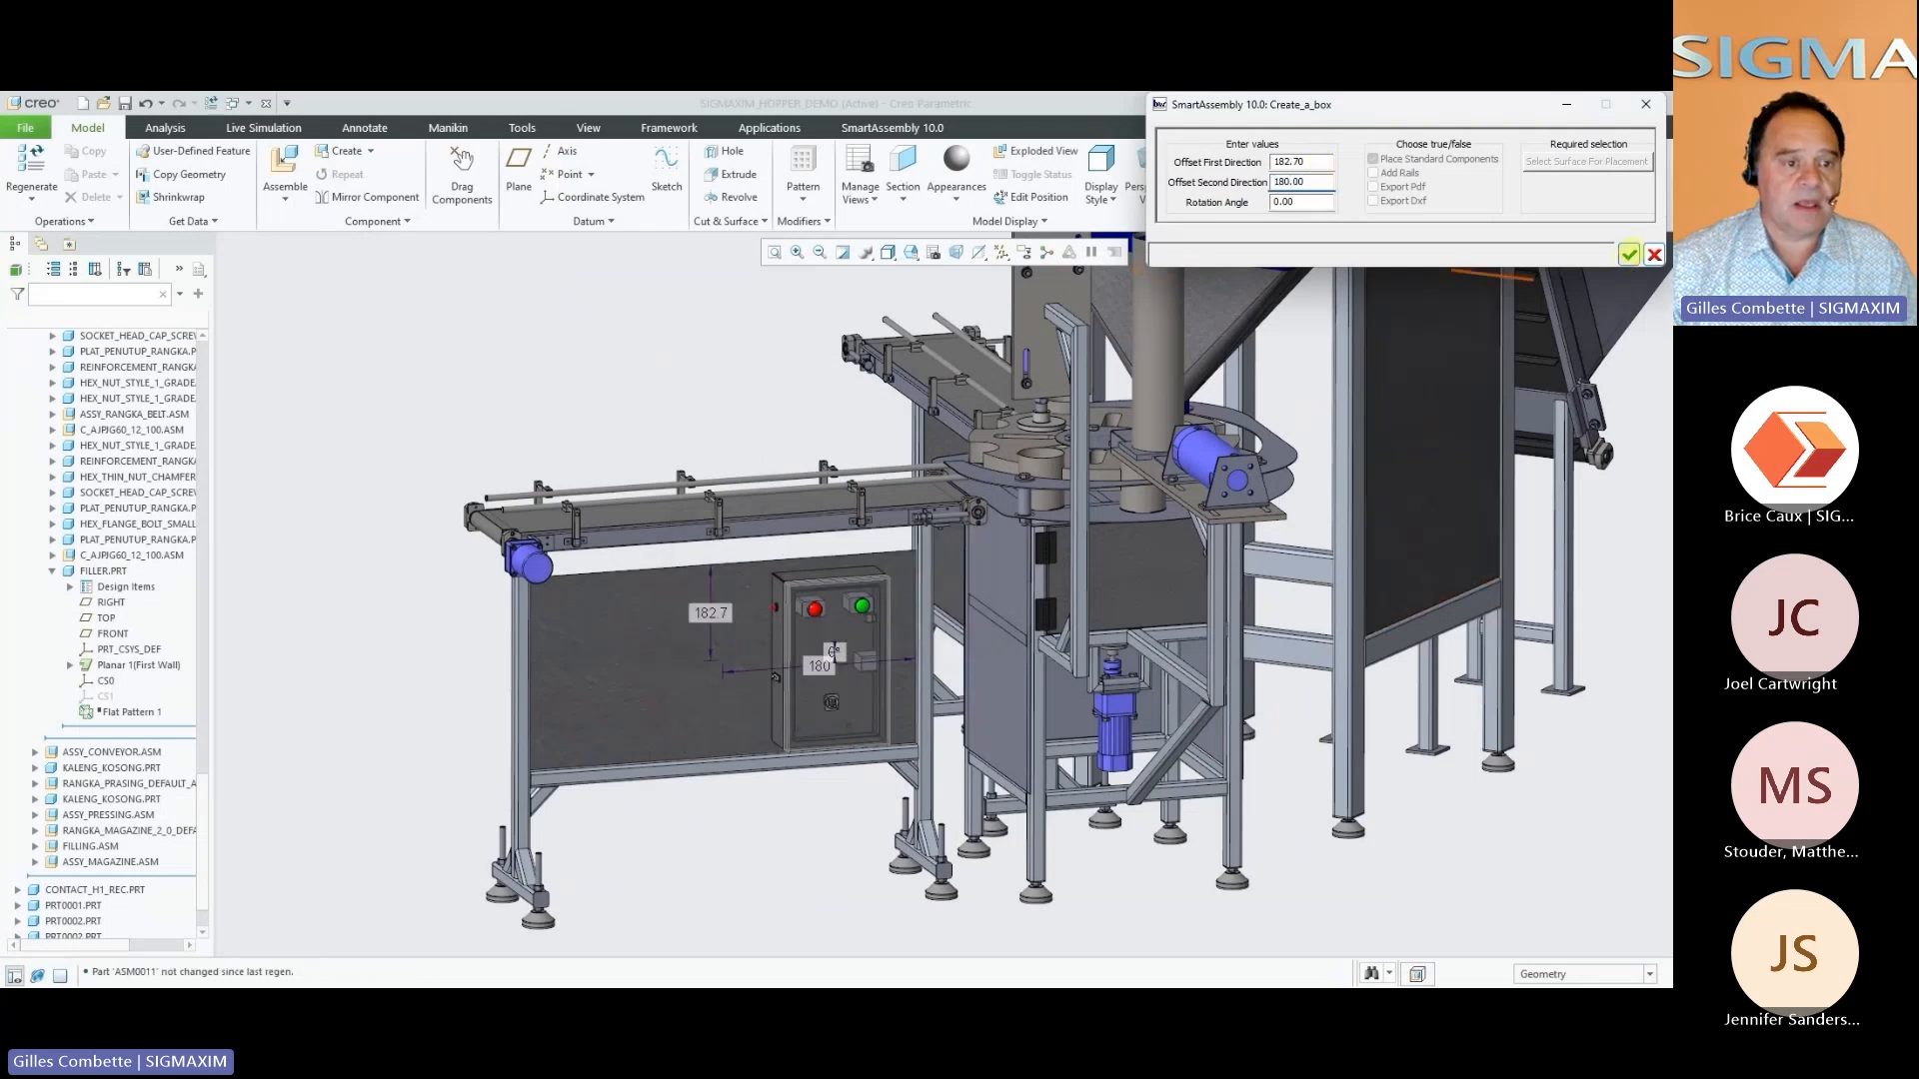
left_click(1629, 254)
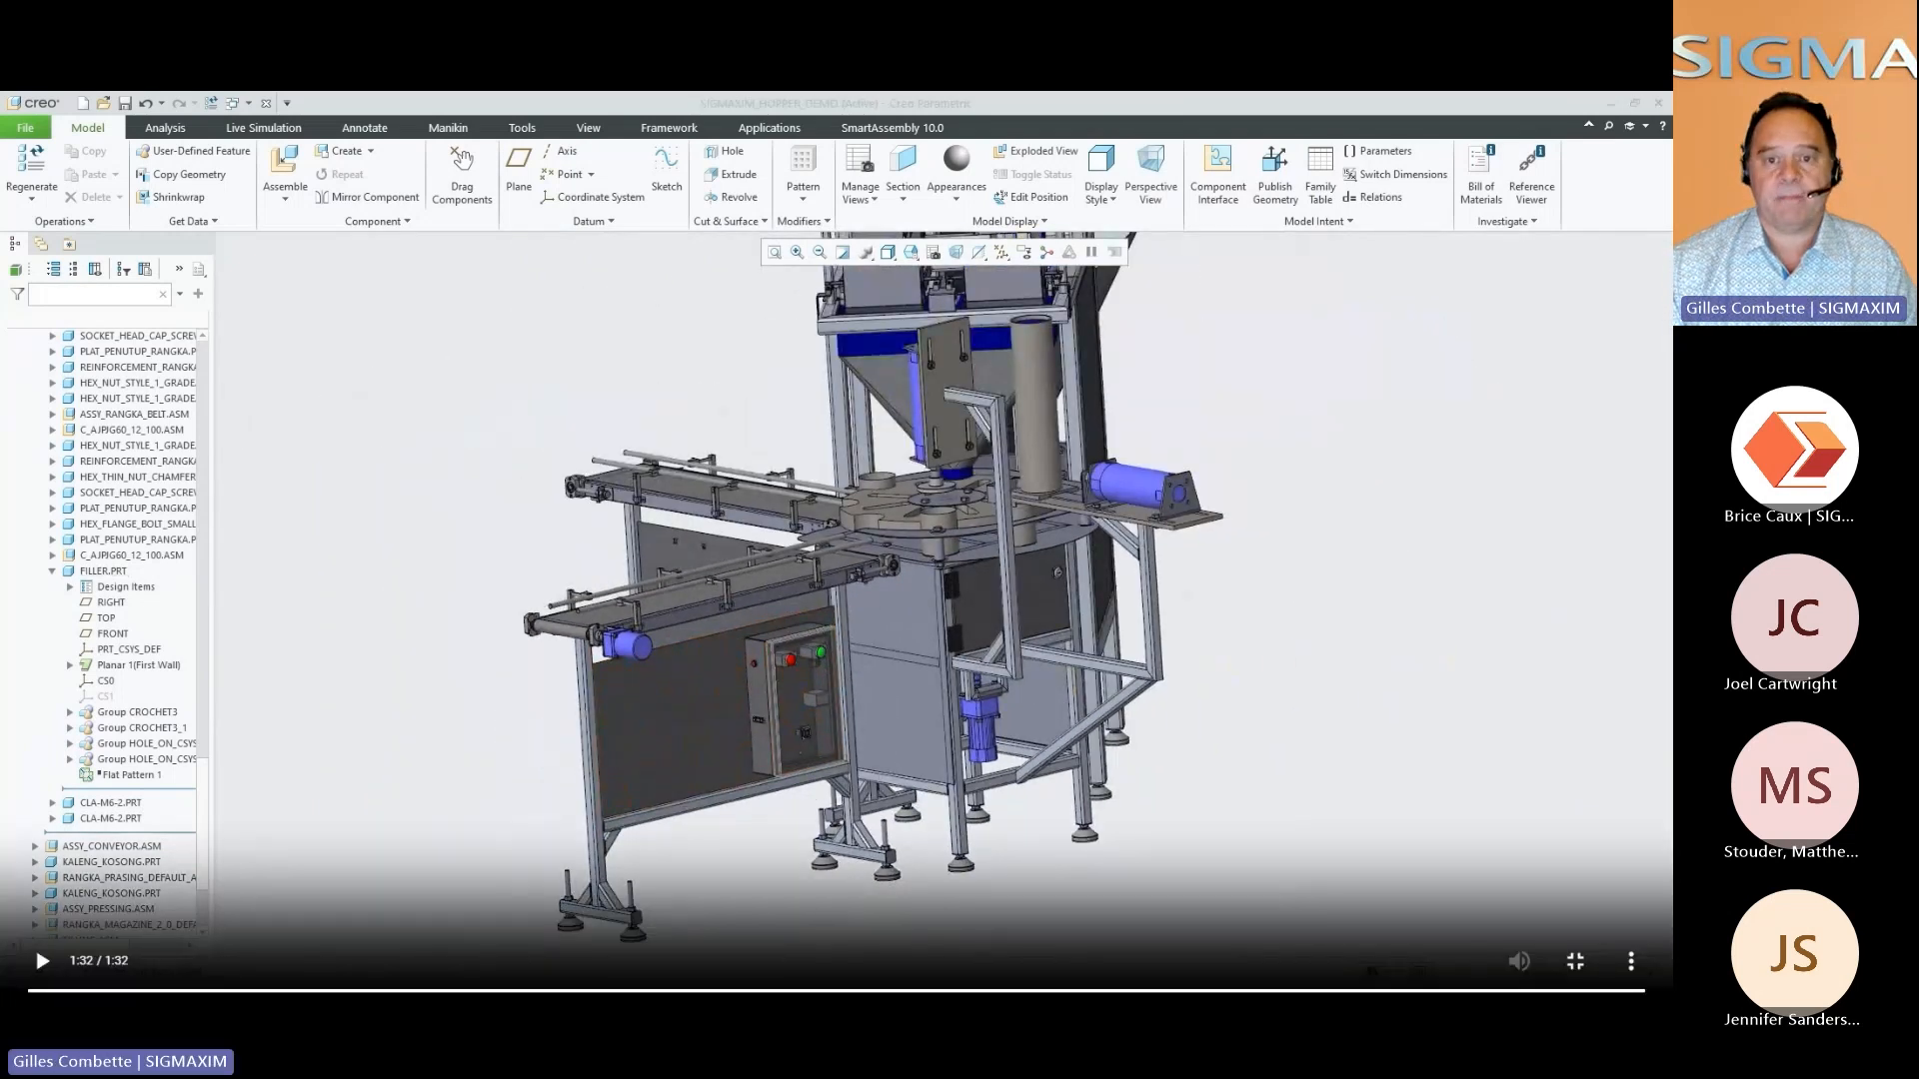
Switch back to the Toolbox Functionalities slide in the presentation
key("alt+Tab")
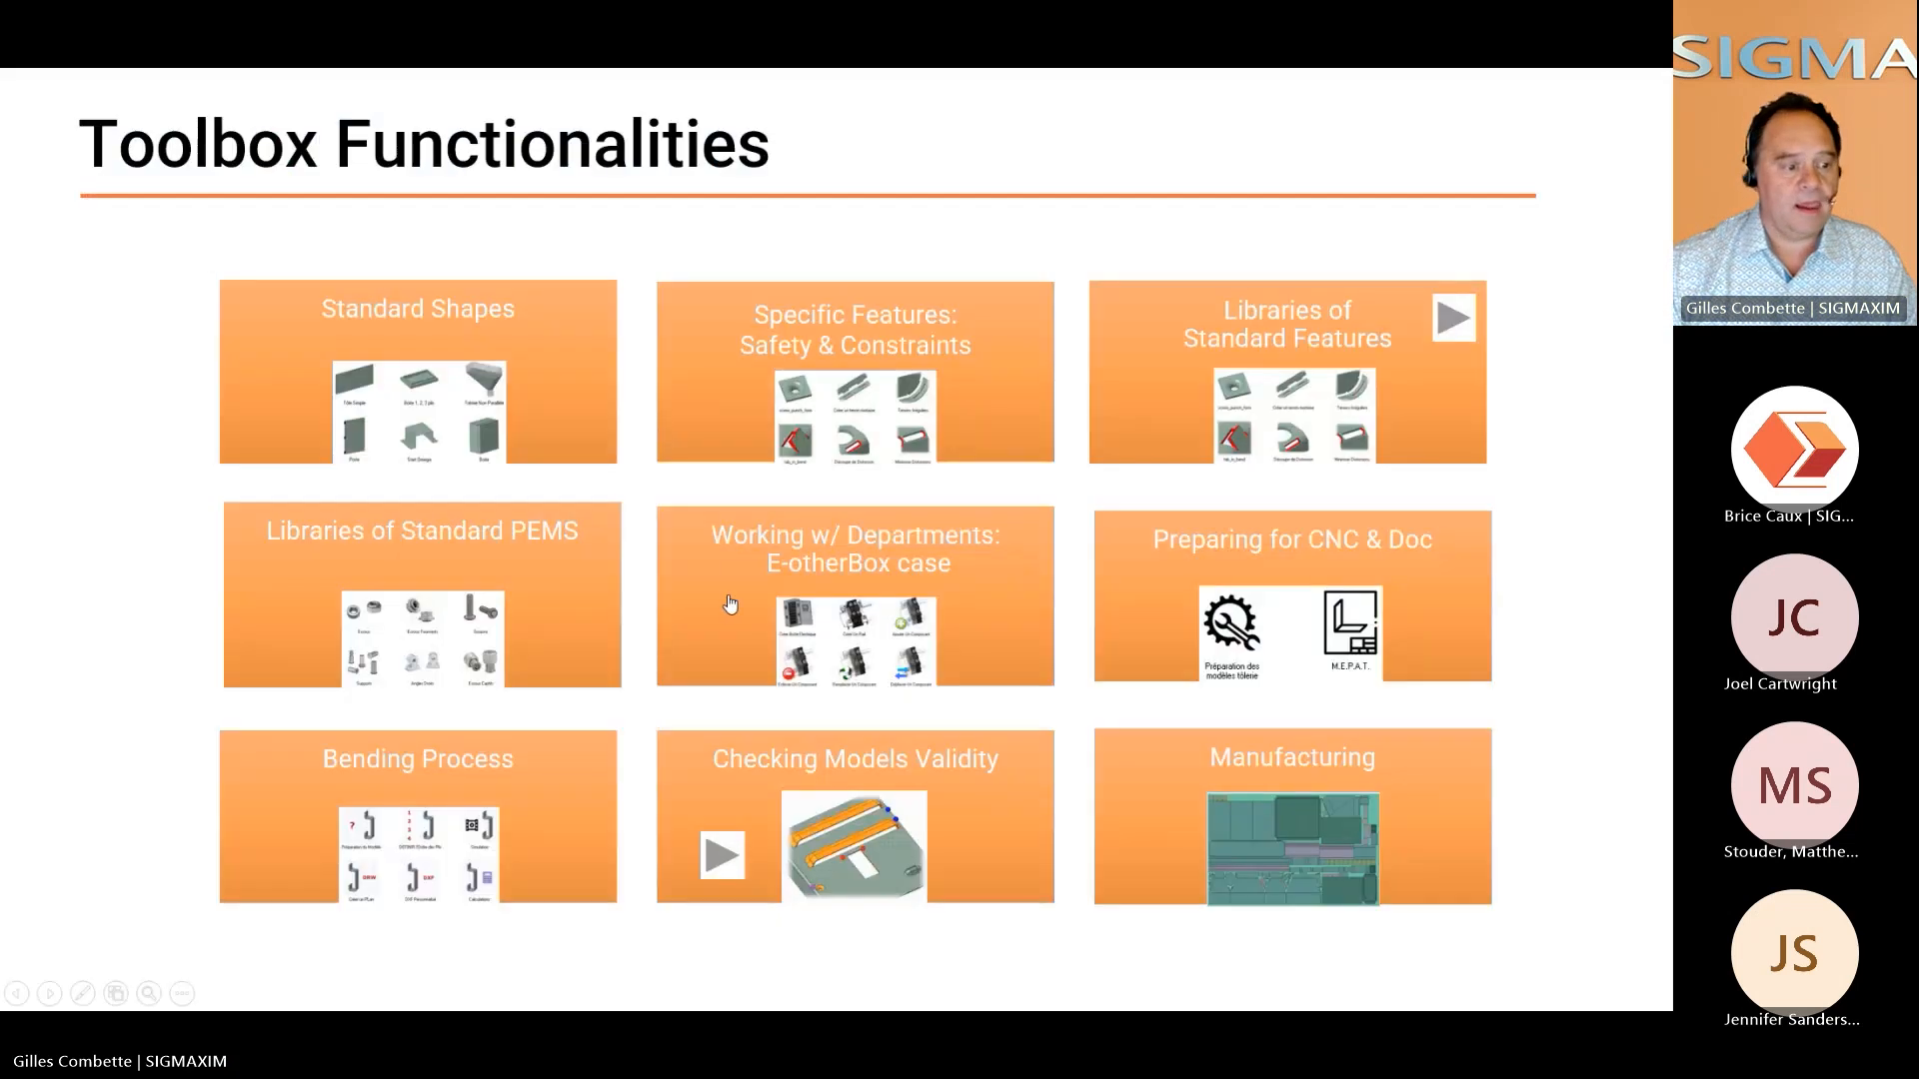
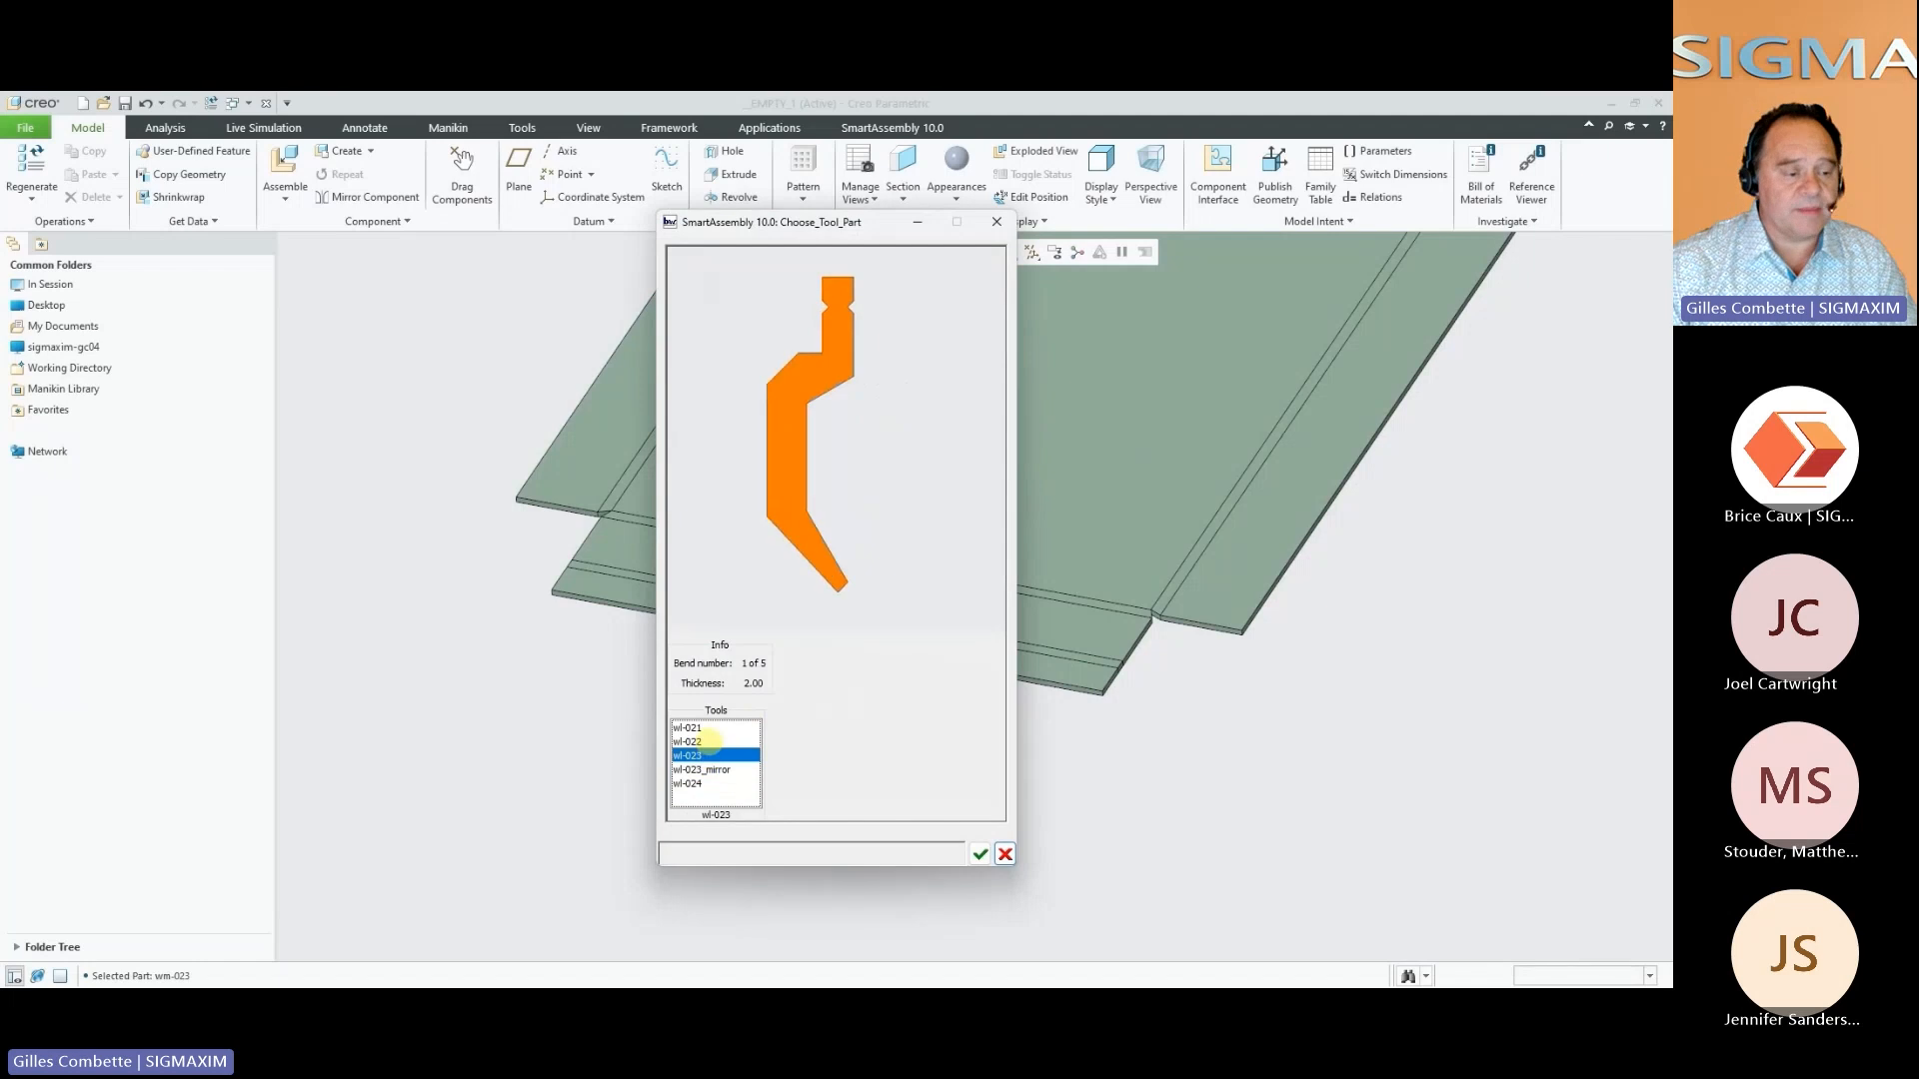
Choose wl-022 as the upper tool for bend 1 and accept it
left_click(716, 742)
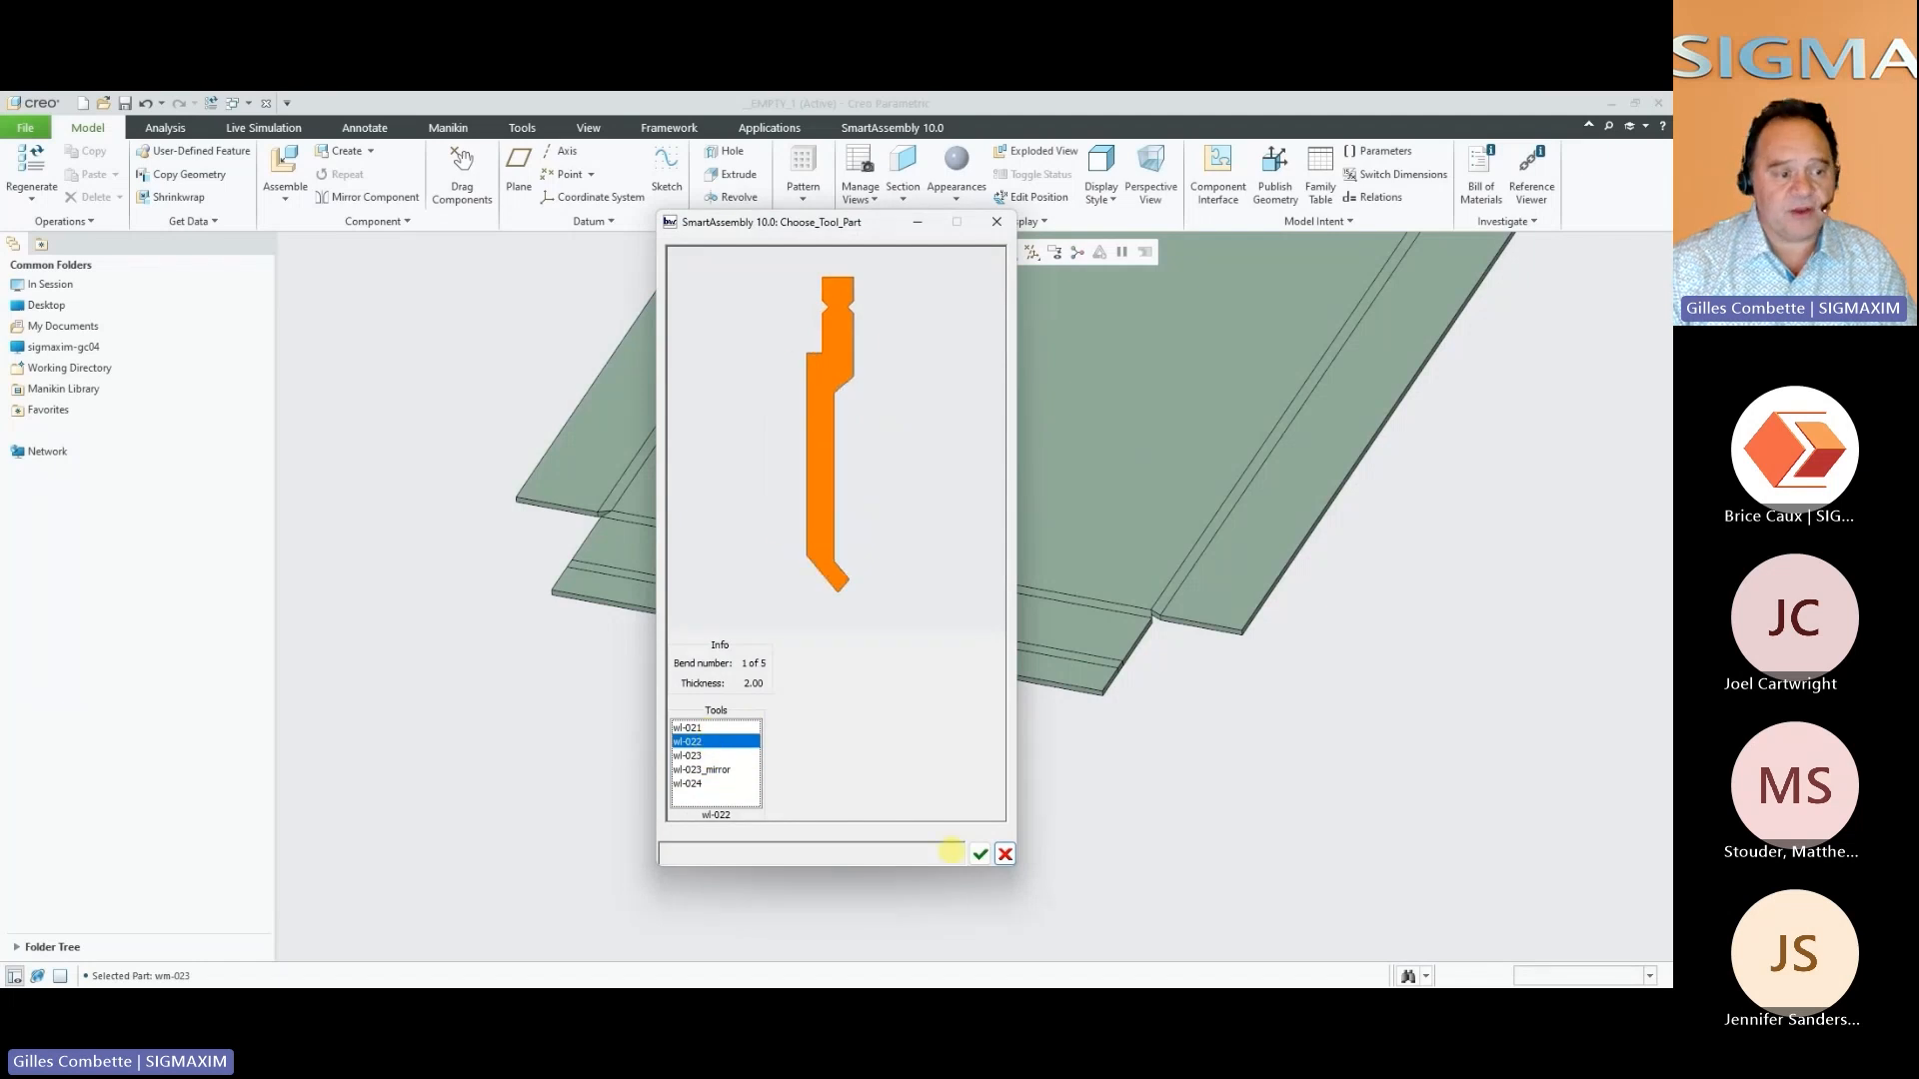
left_click(980, 854)
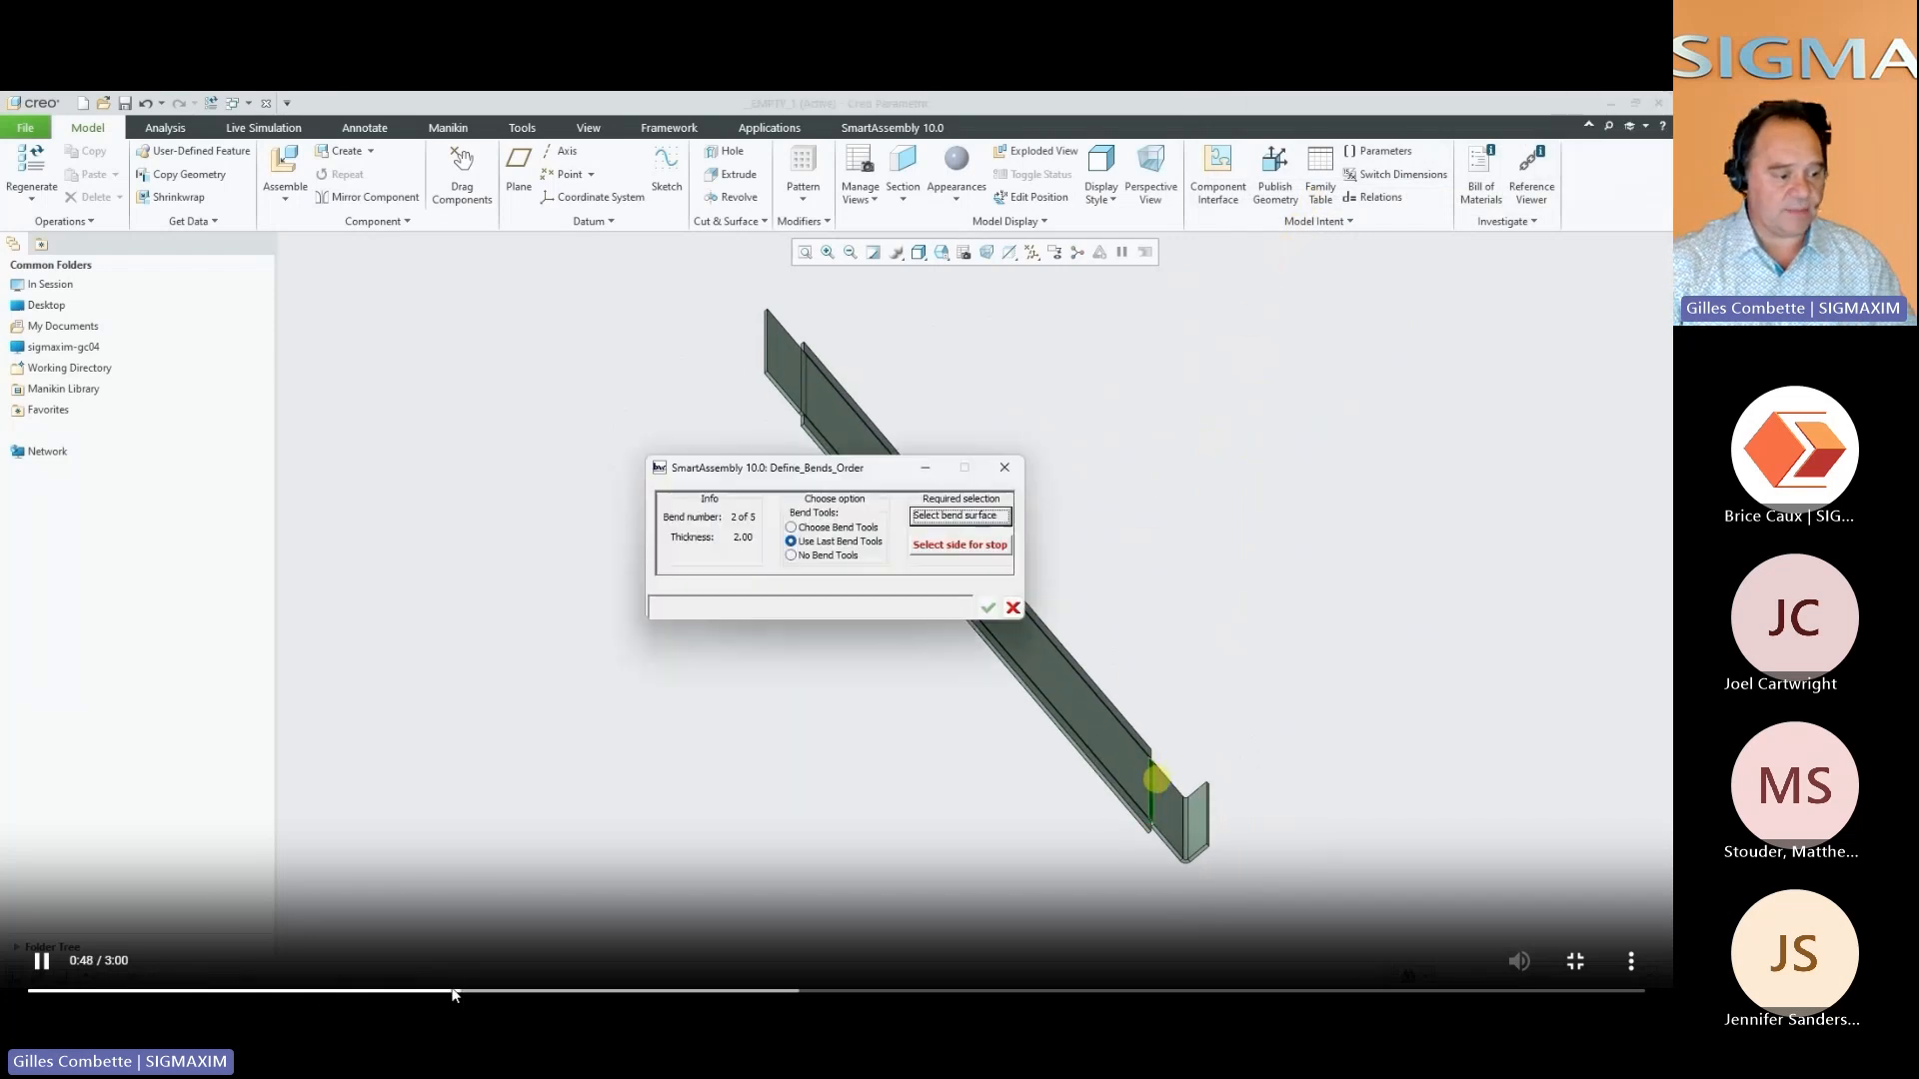
Skip ahead in the bending video to the BOX drawing and look through bend sheets 4 to 7
left_click_drag(451, 992, 1016, 993)
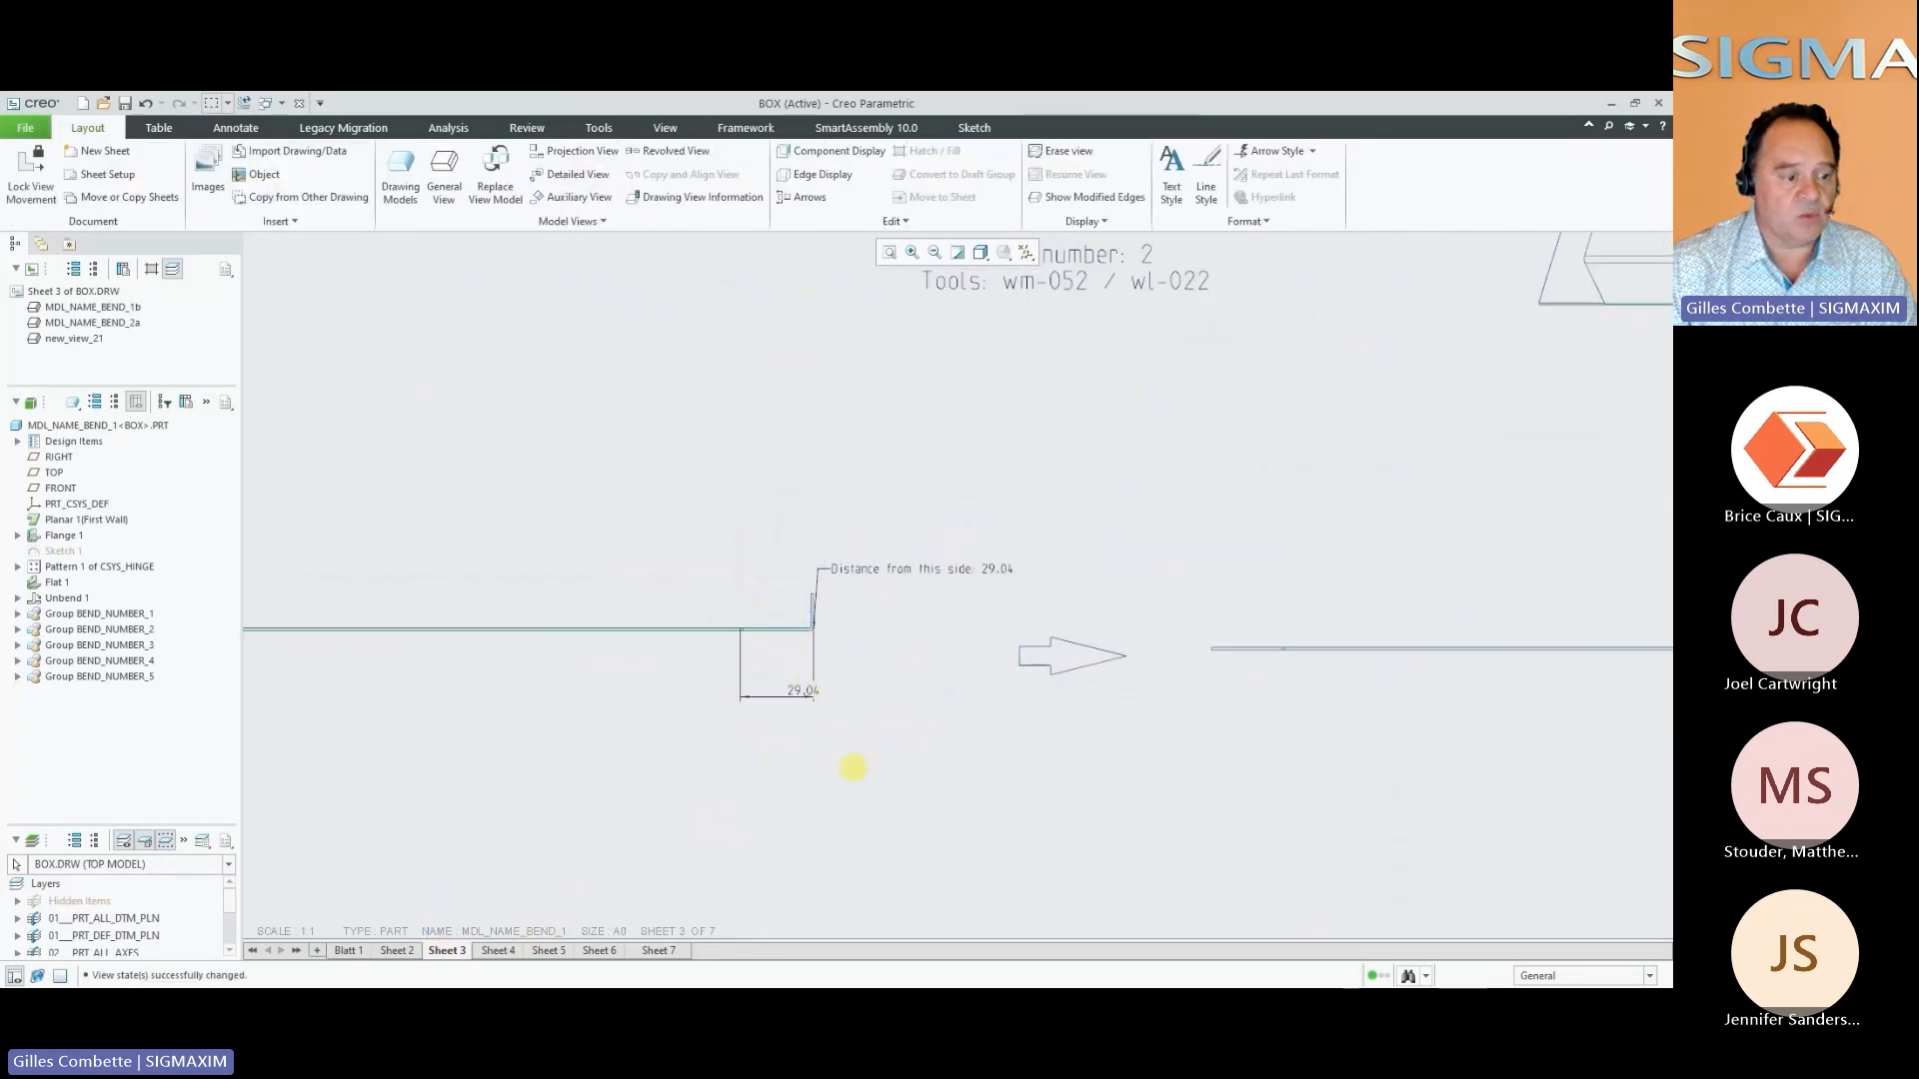
left_click(498, 949)
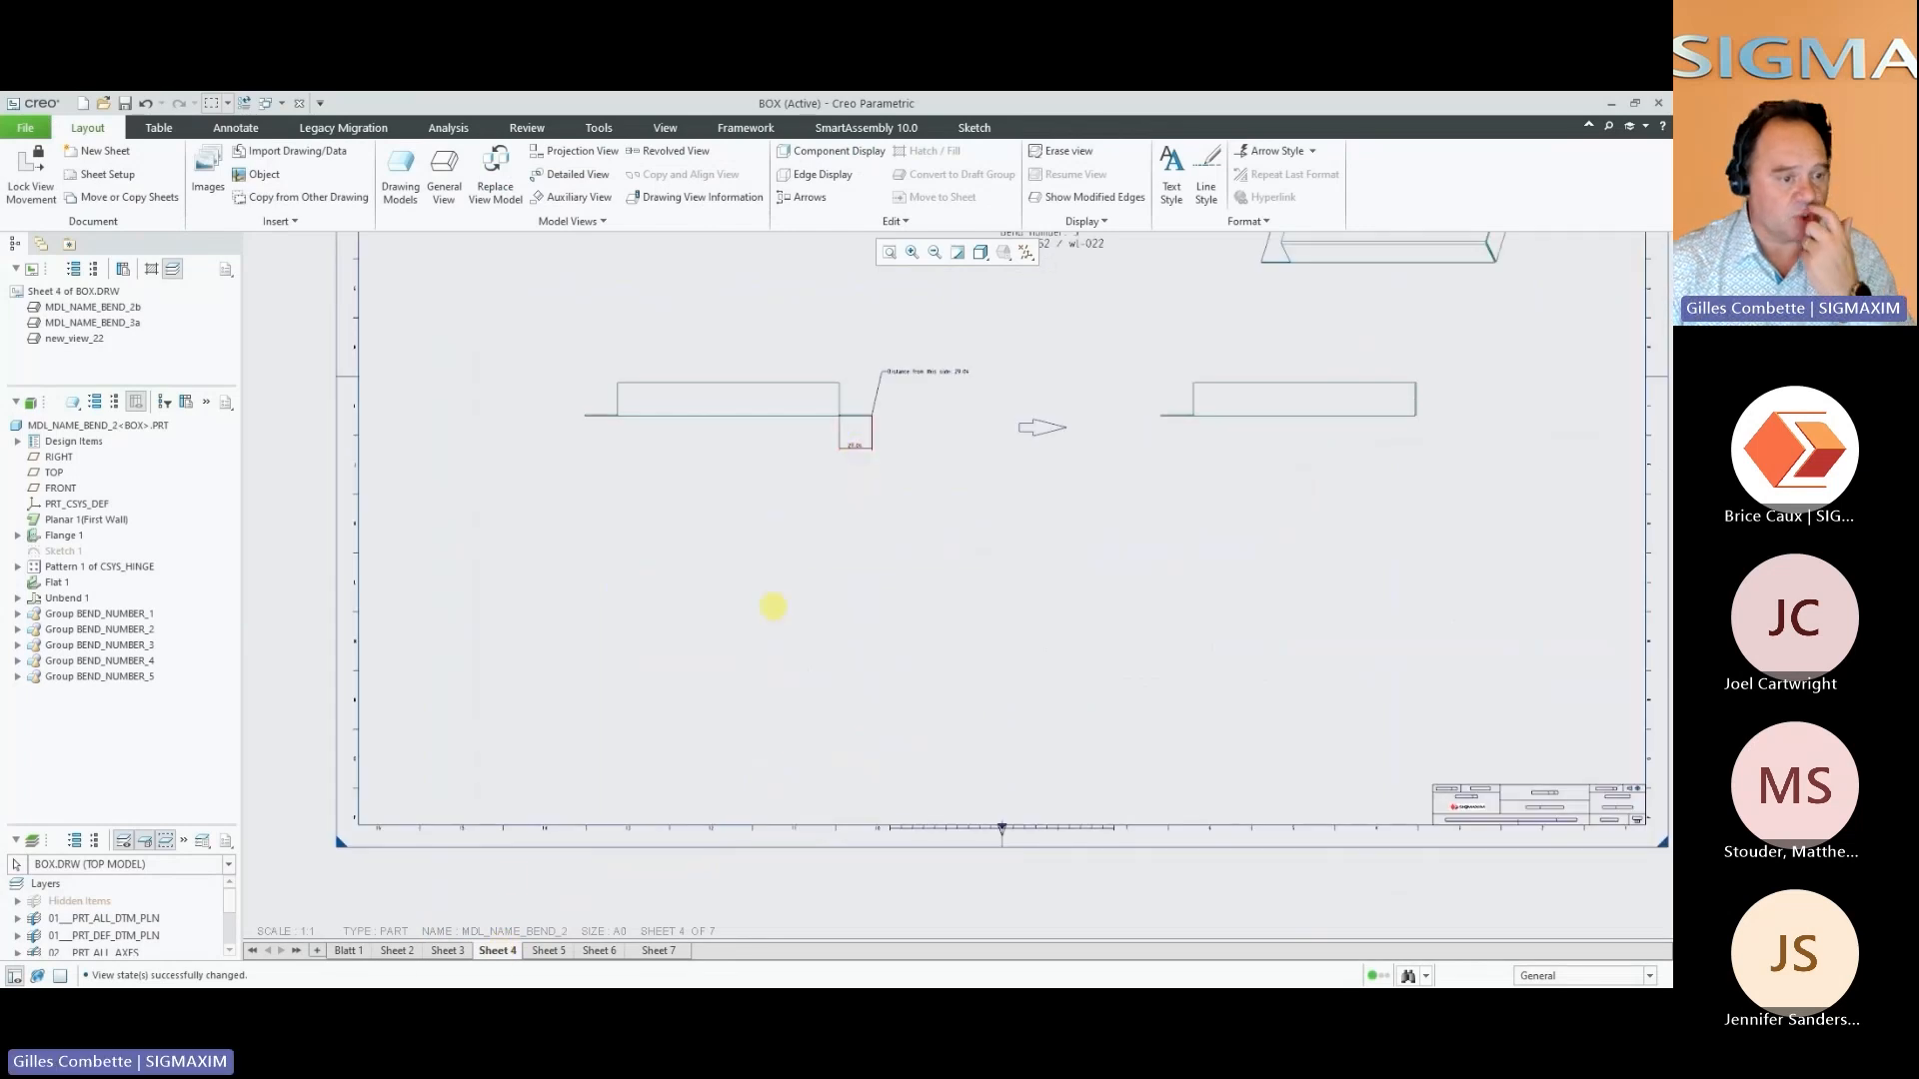
left_click(548, 950)
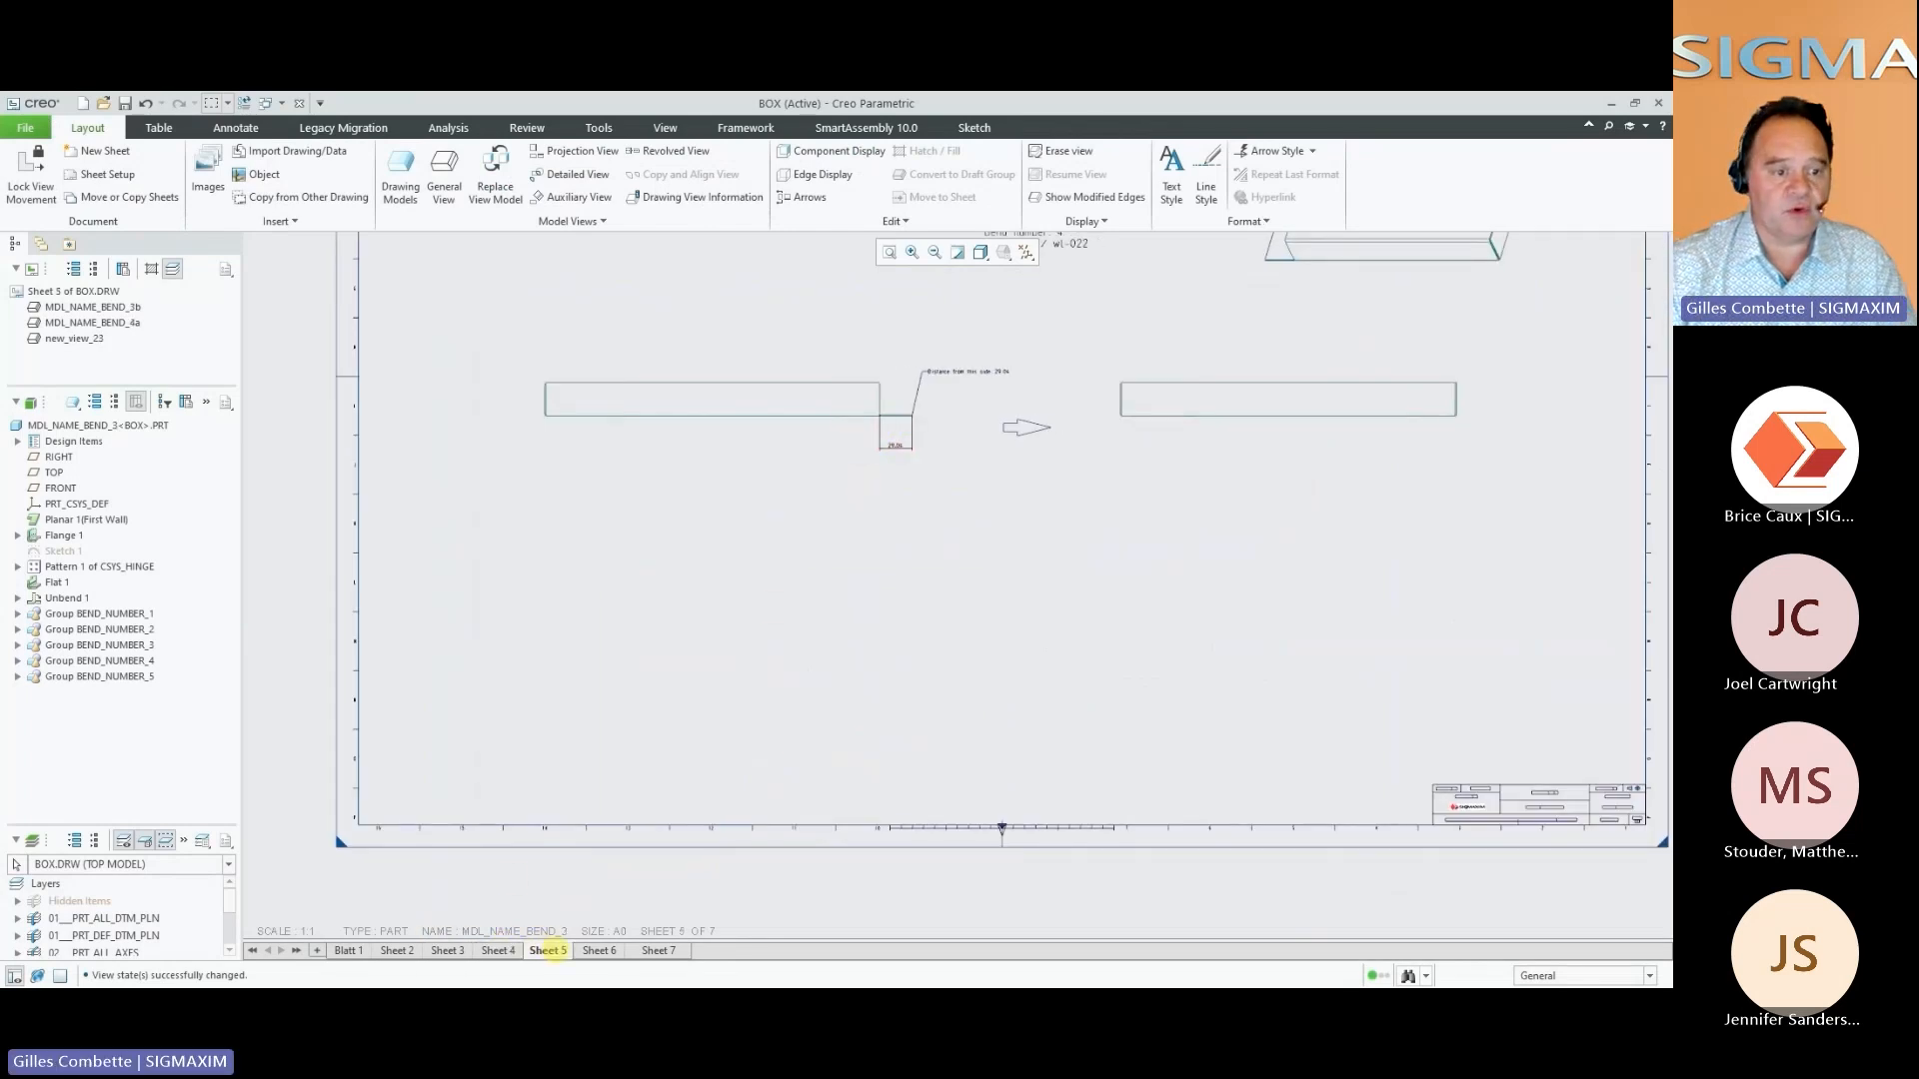
left_click(599, 950)
left_click(890, 252)
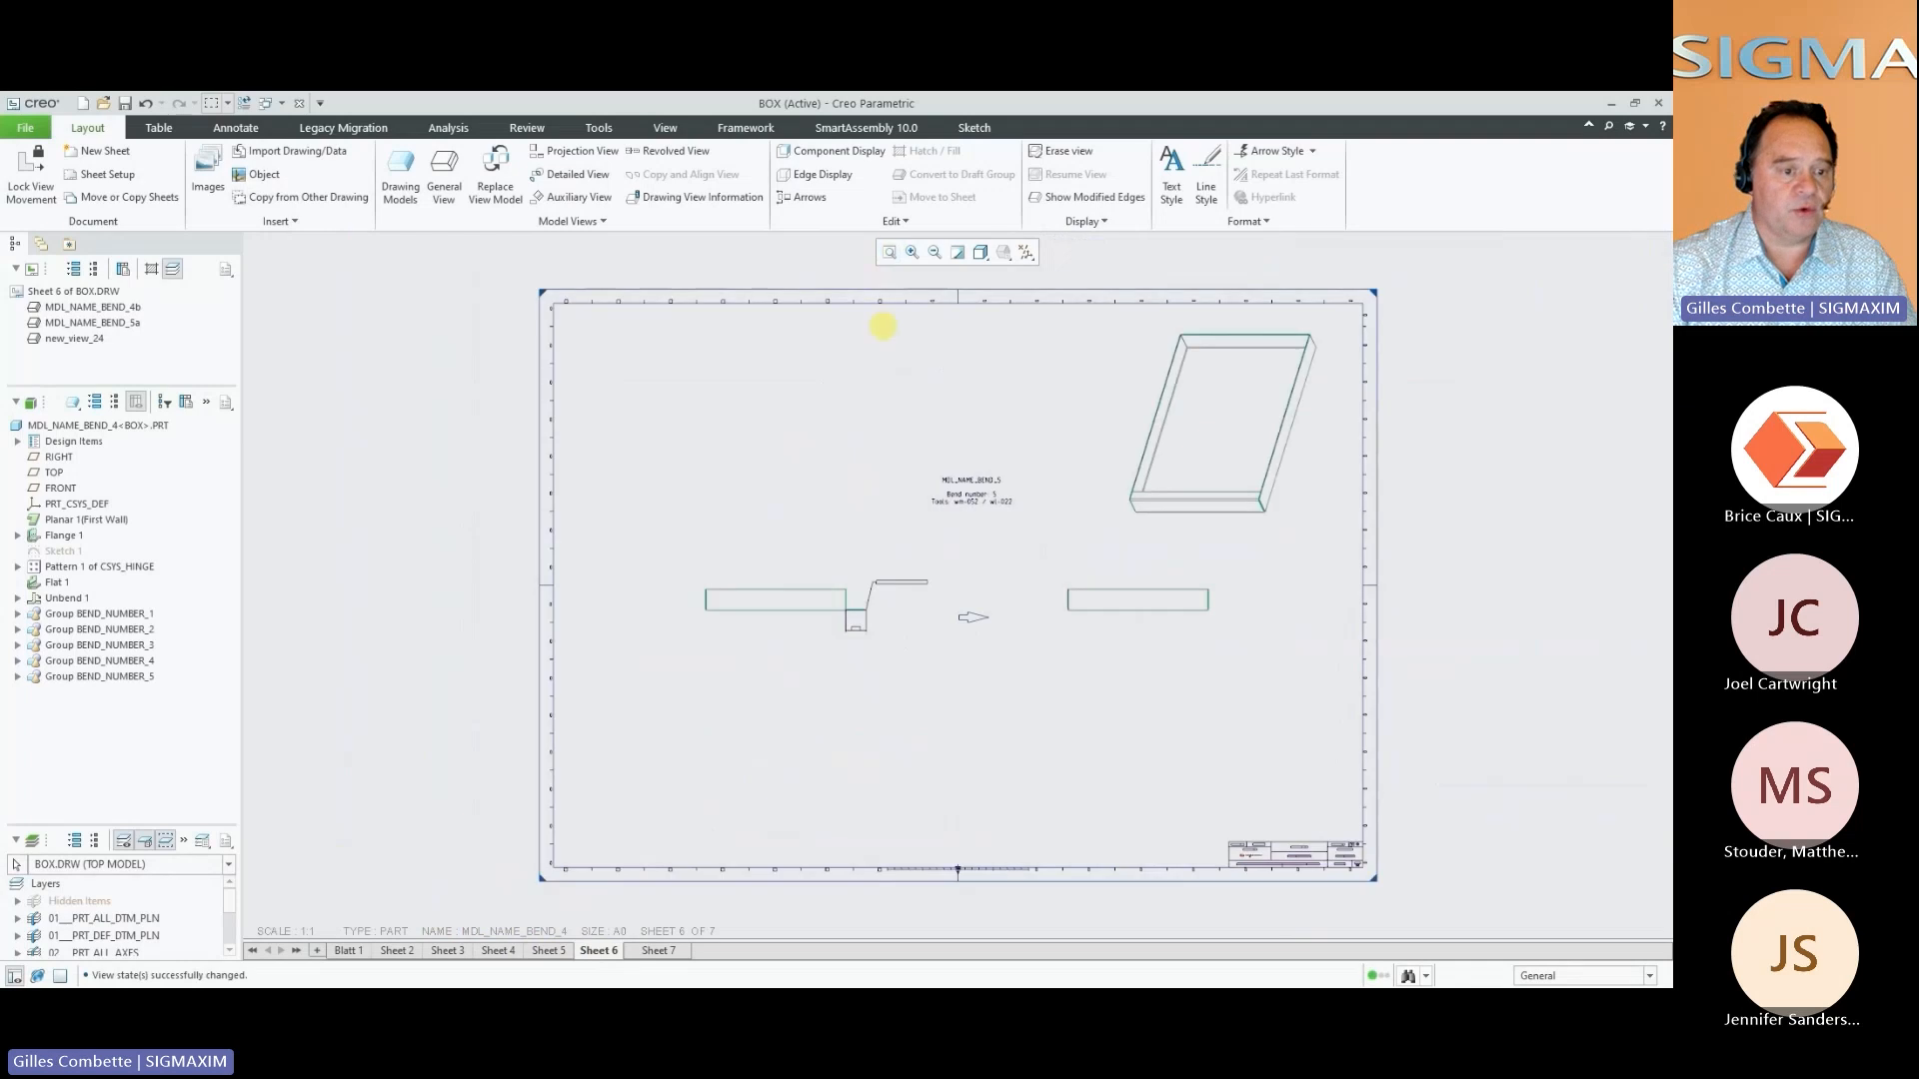
left_click(656, 950)
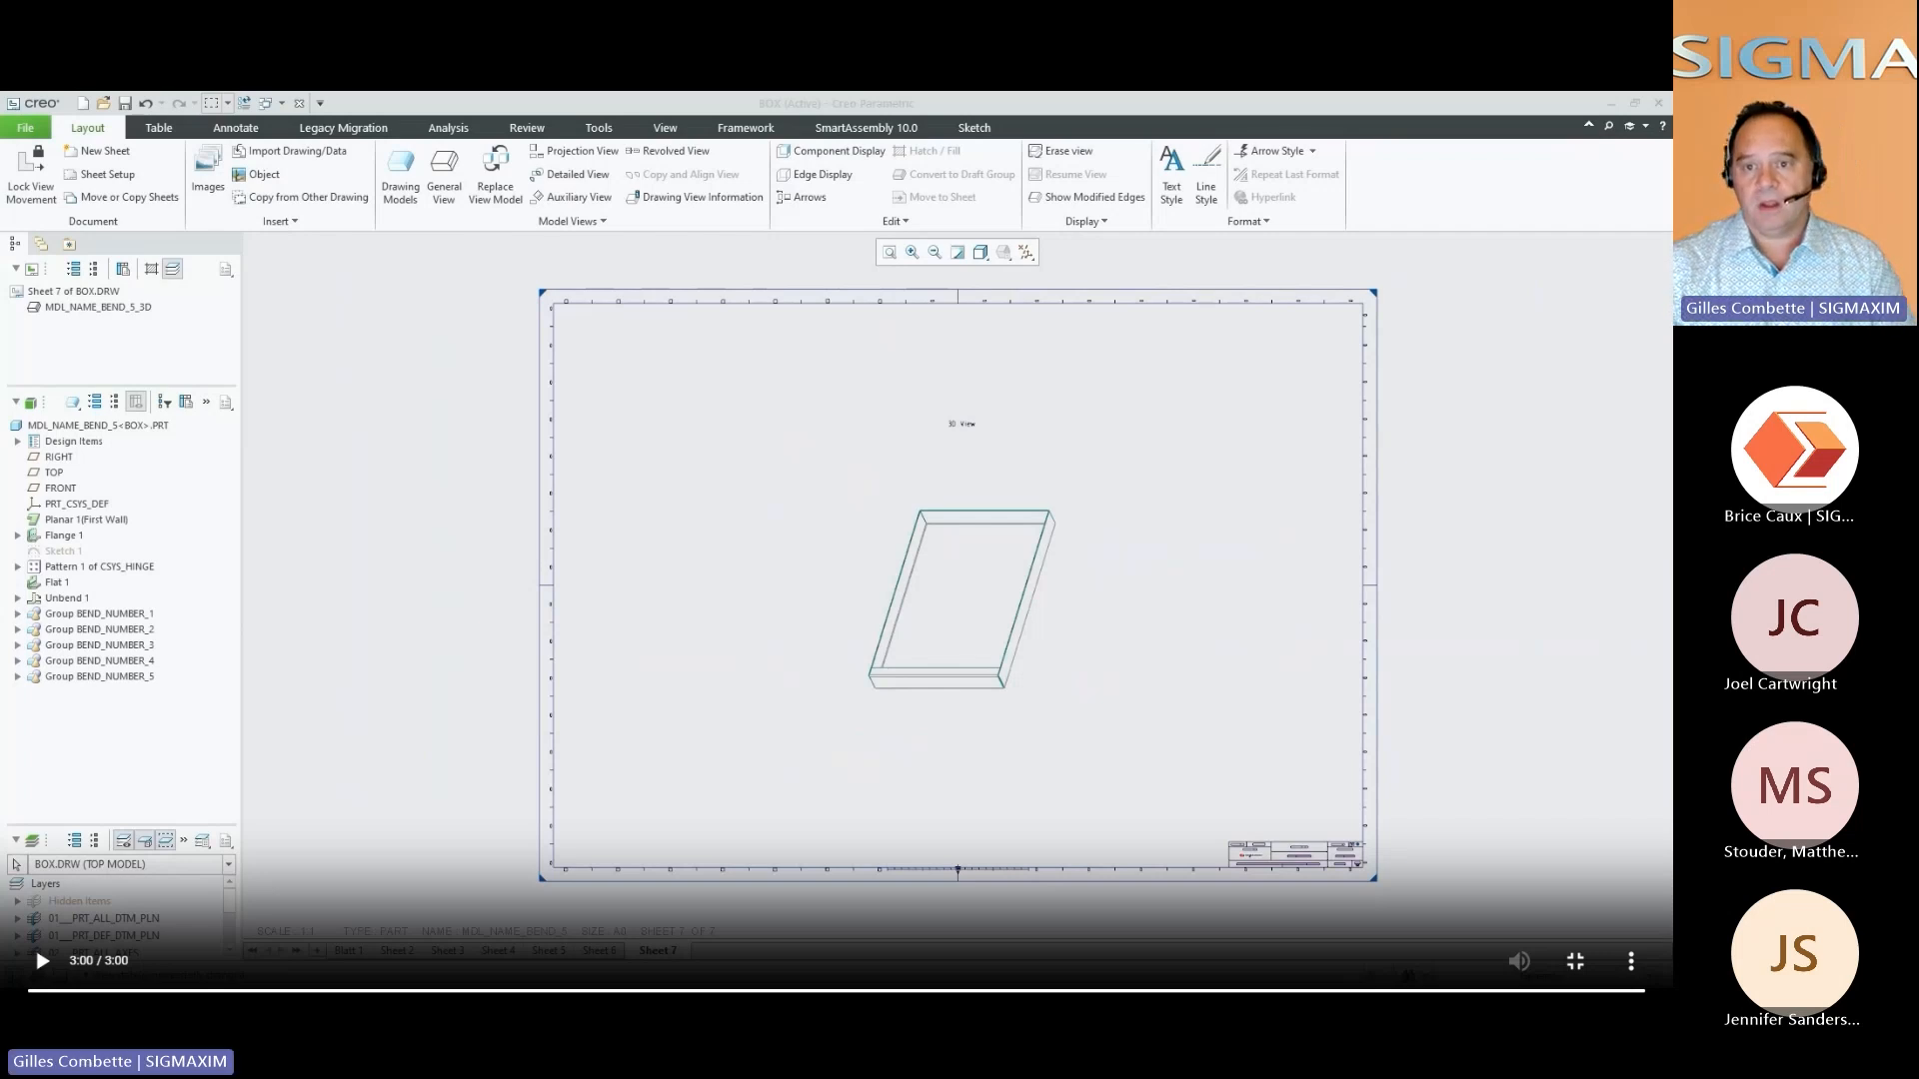
Switch back to the Toolbox Functionalities slide and open the Check Forms video from Checking Models Validity in full screen
key("alt+Tab")
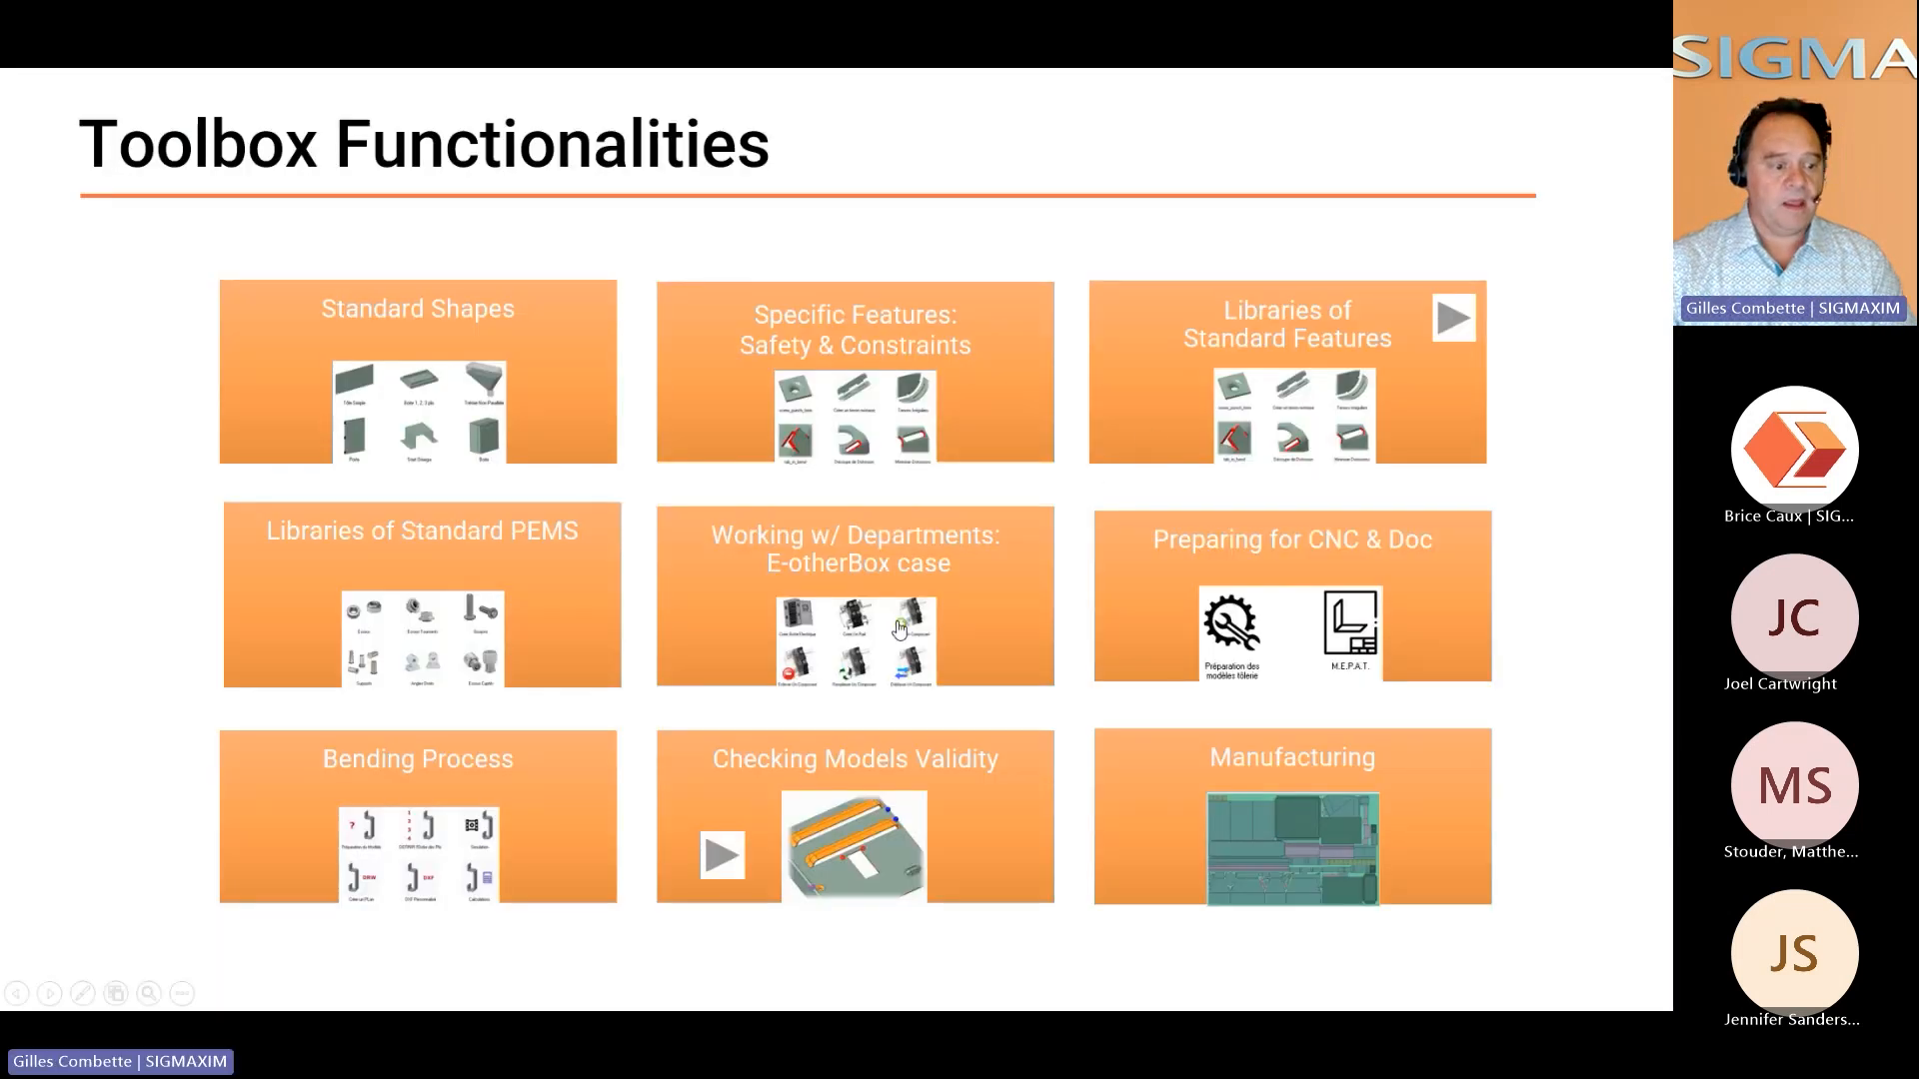
left_click(870, 868)
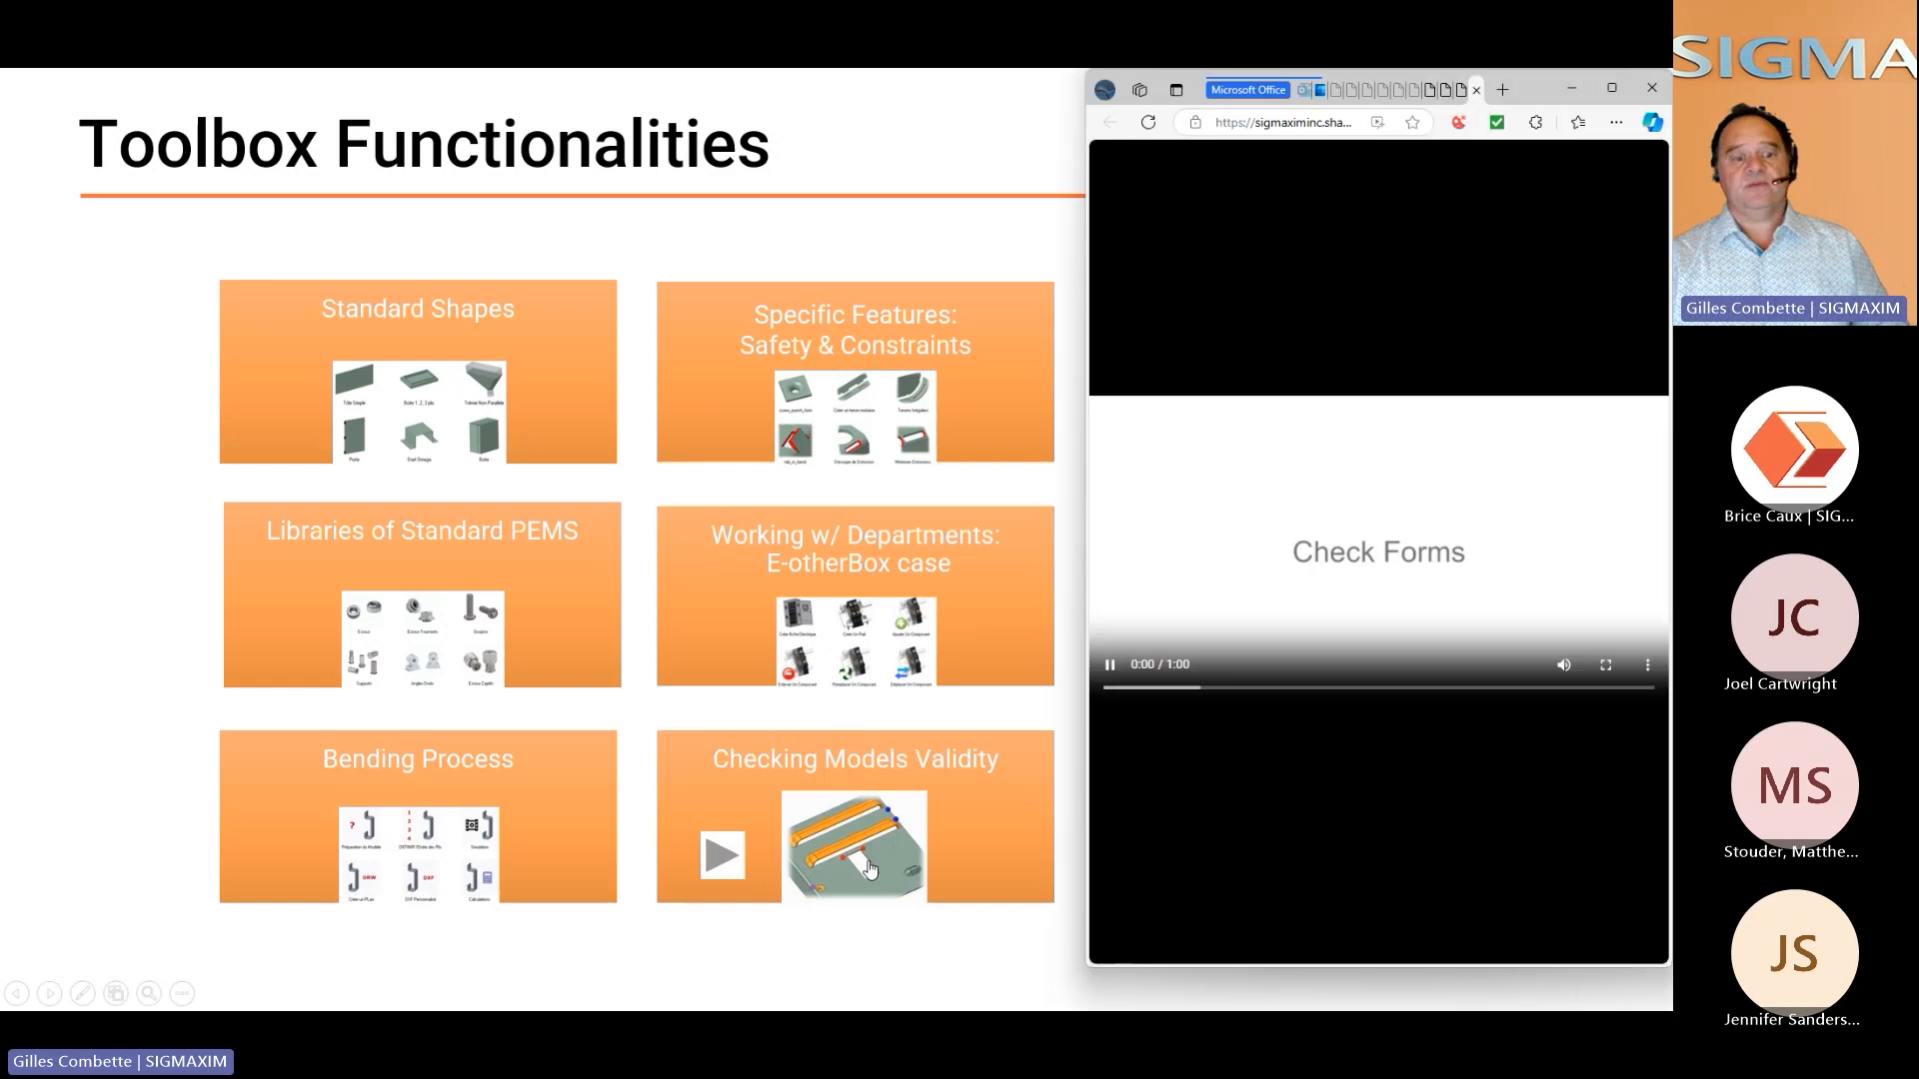
left_click(1605, 666)
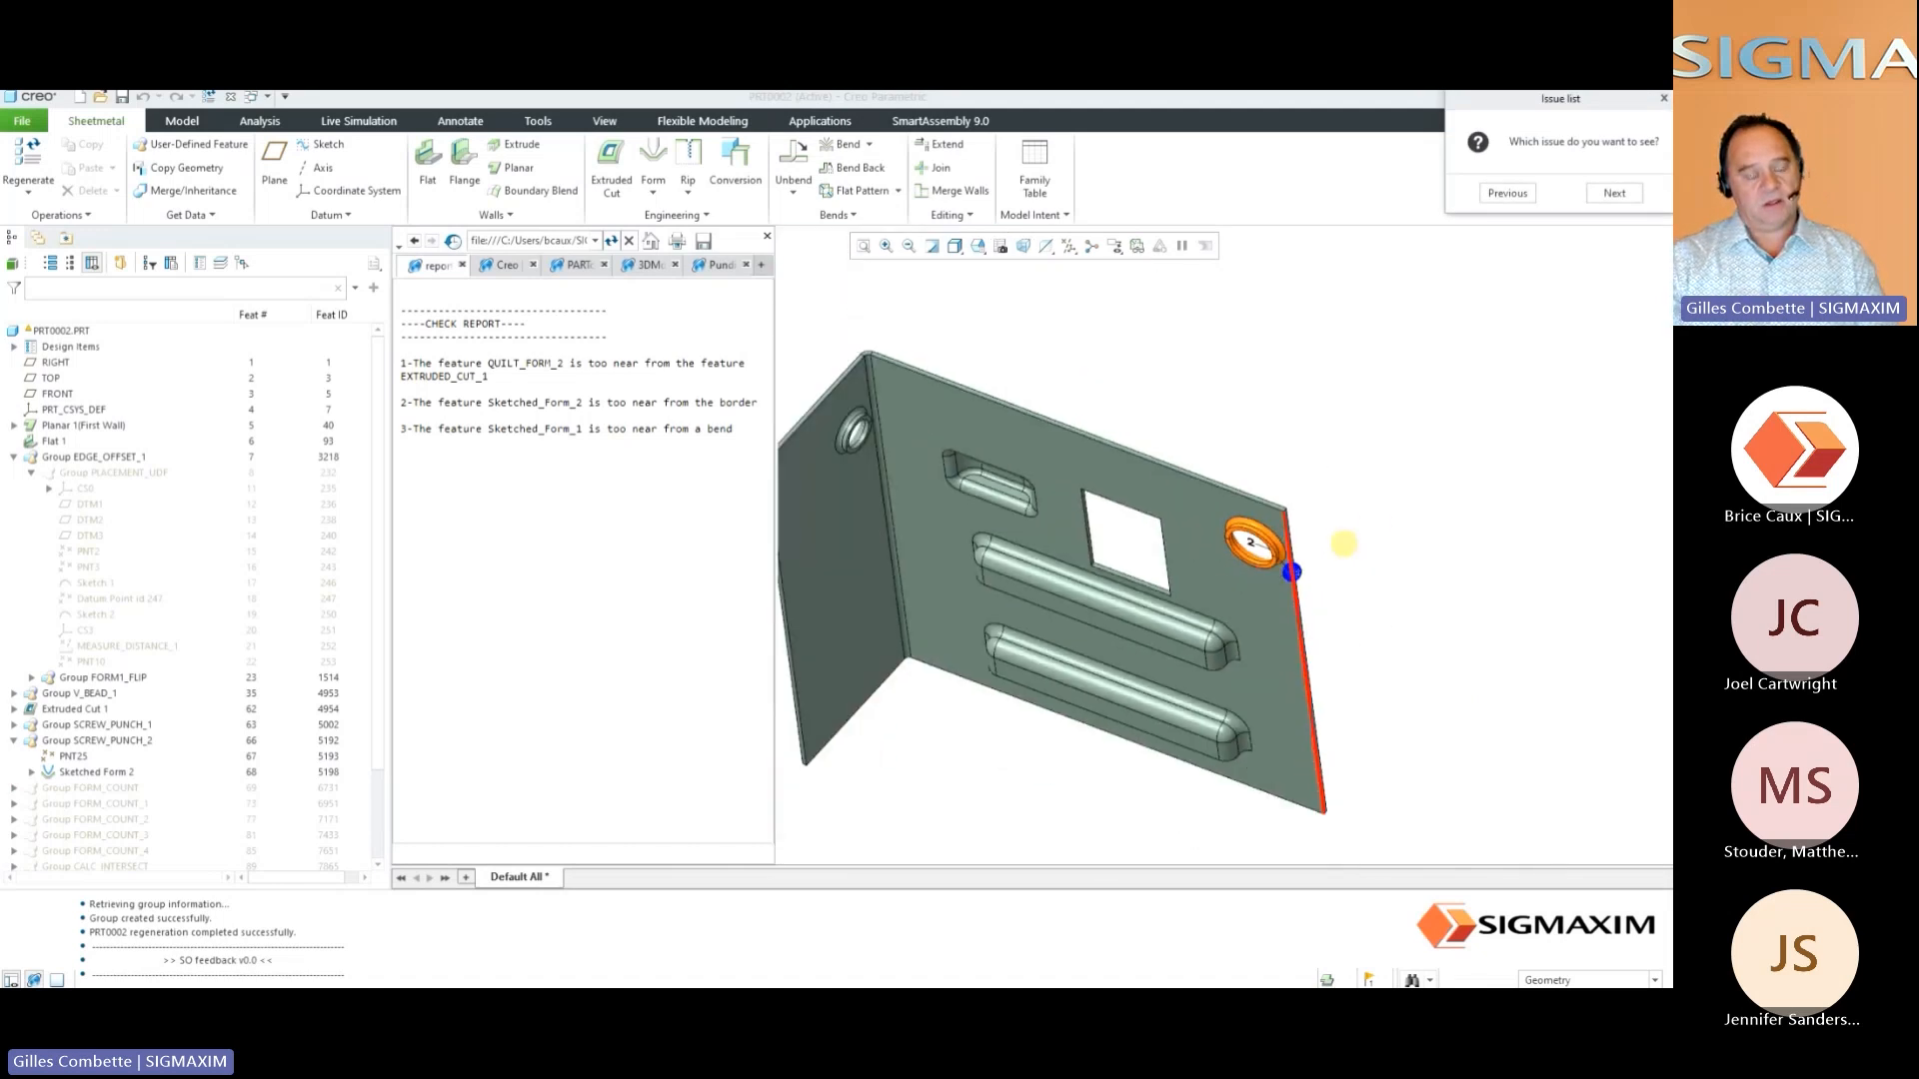
Go back and forth through the check report issues to examine each flagged form on the sheet metal part
left_click(1620, 193)
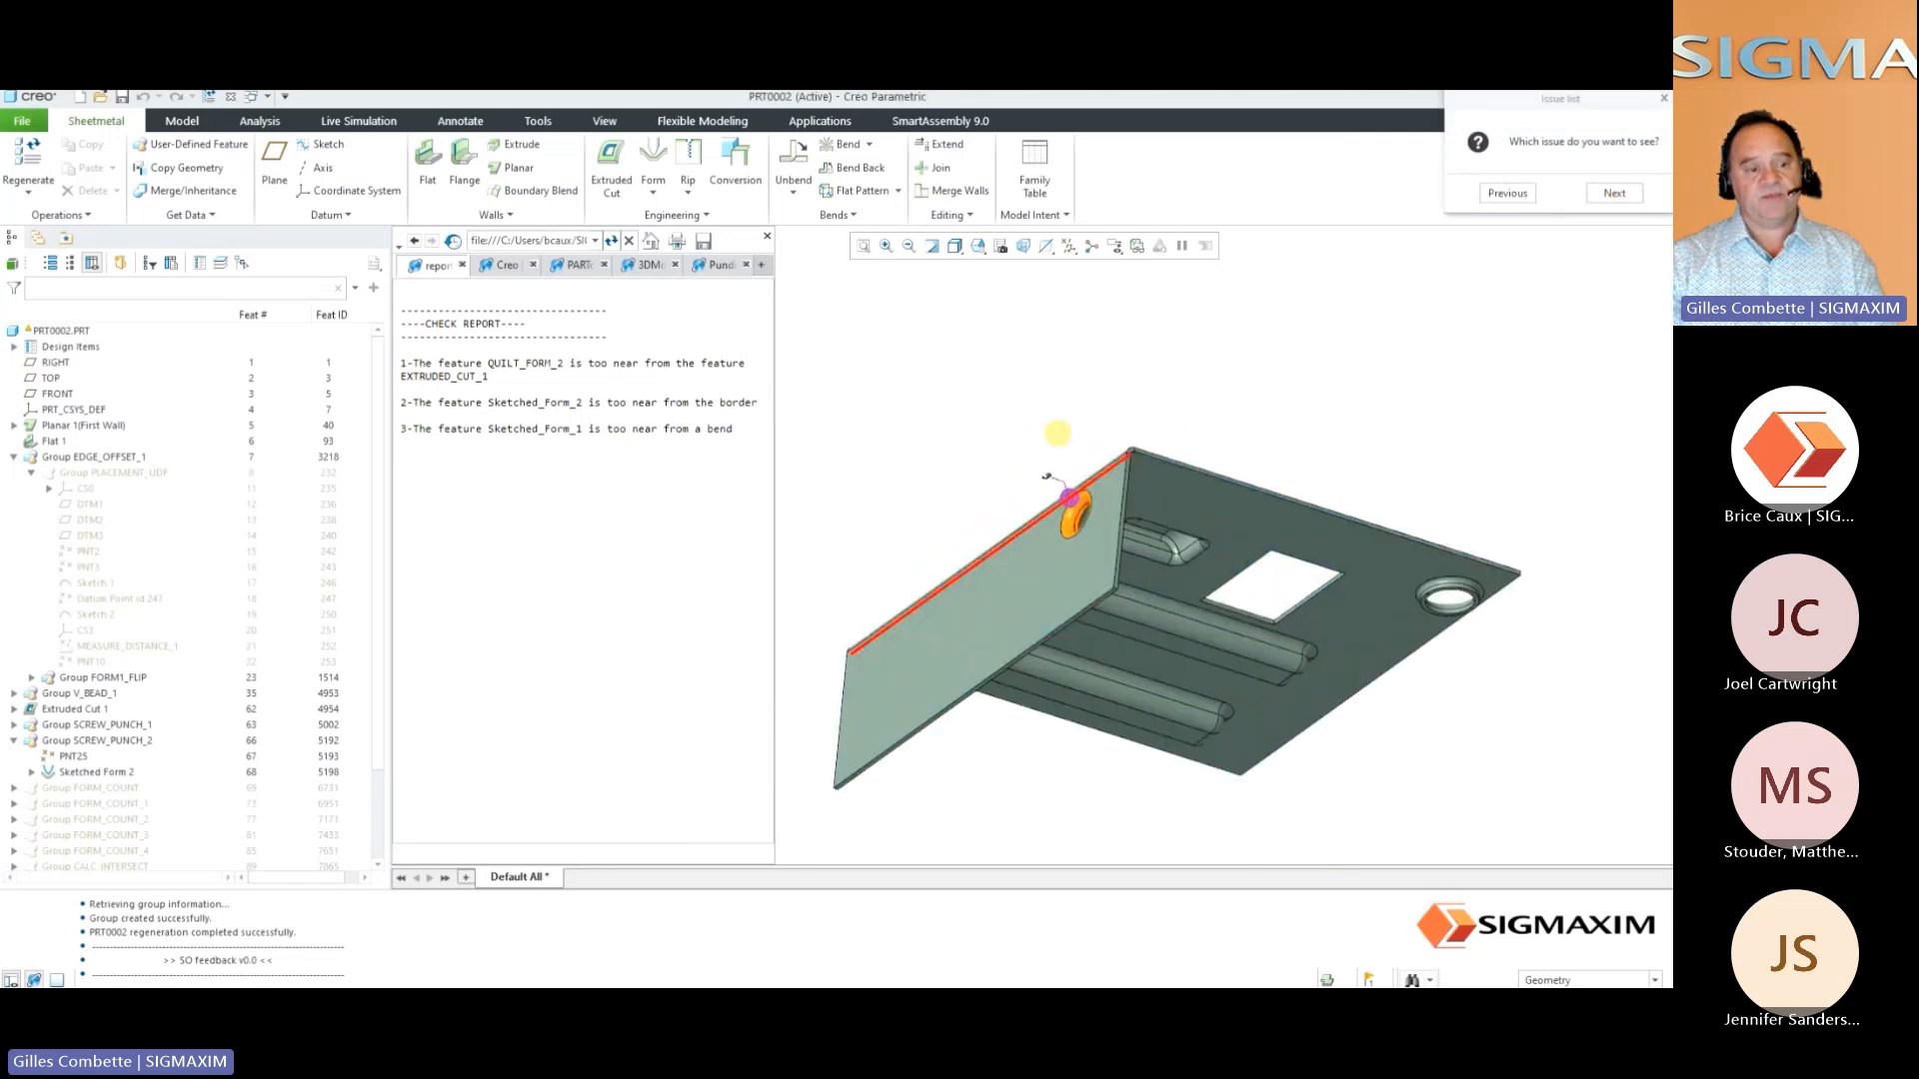
scroll(1057, 437, "up", 5)
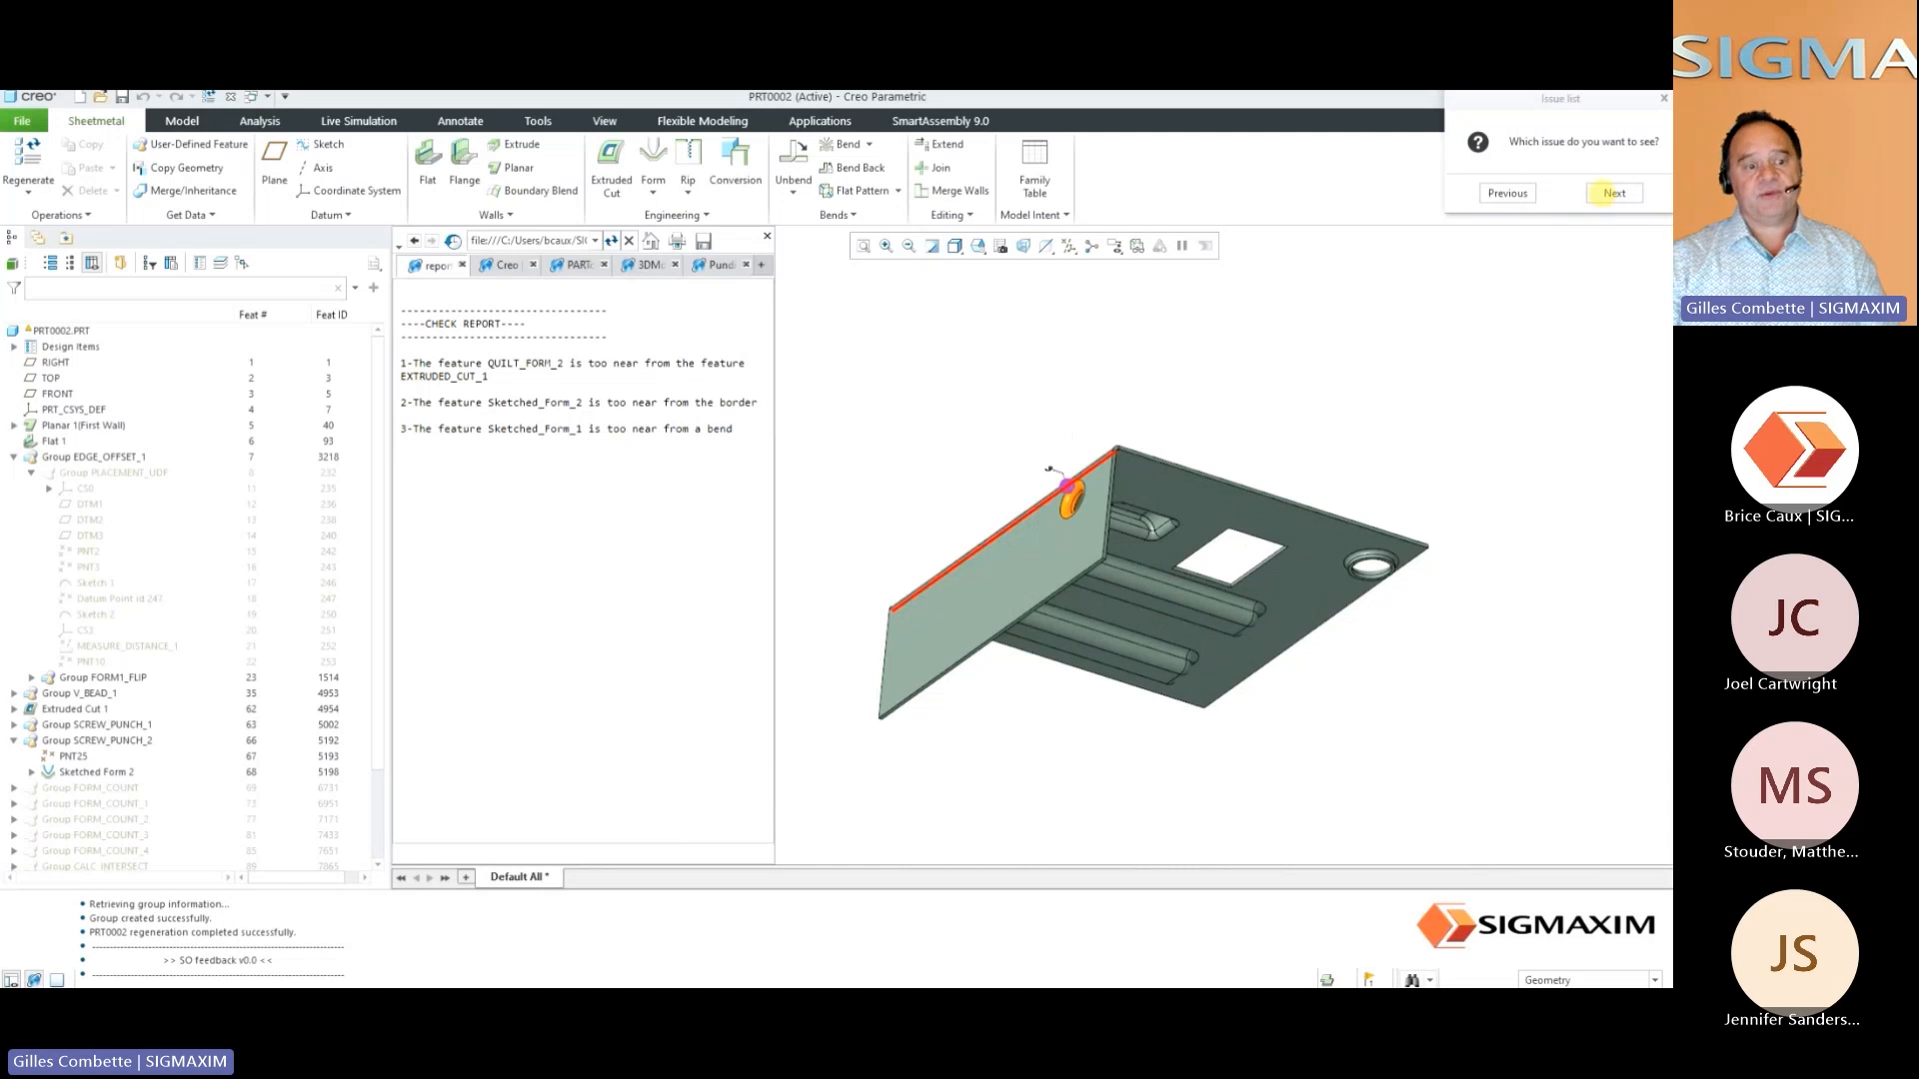
left_click(1507, 193)
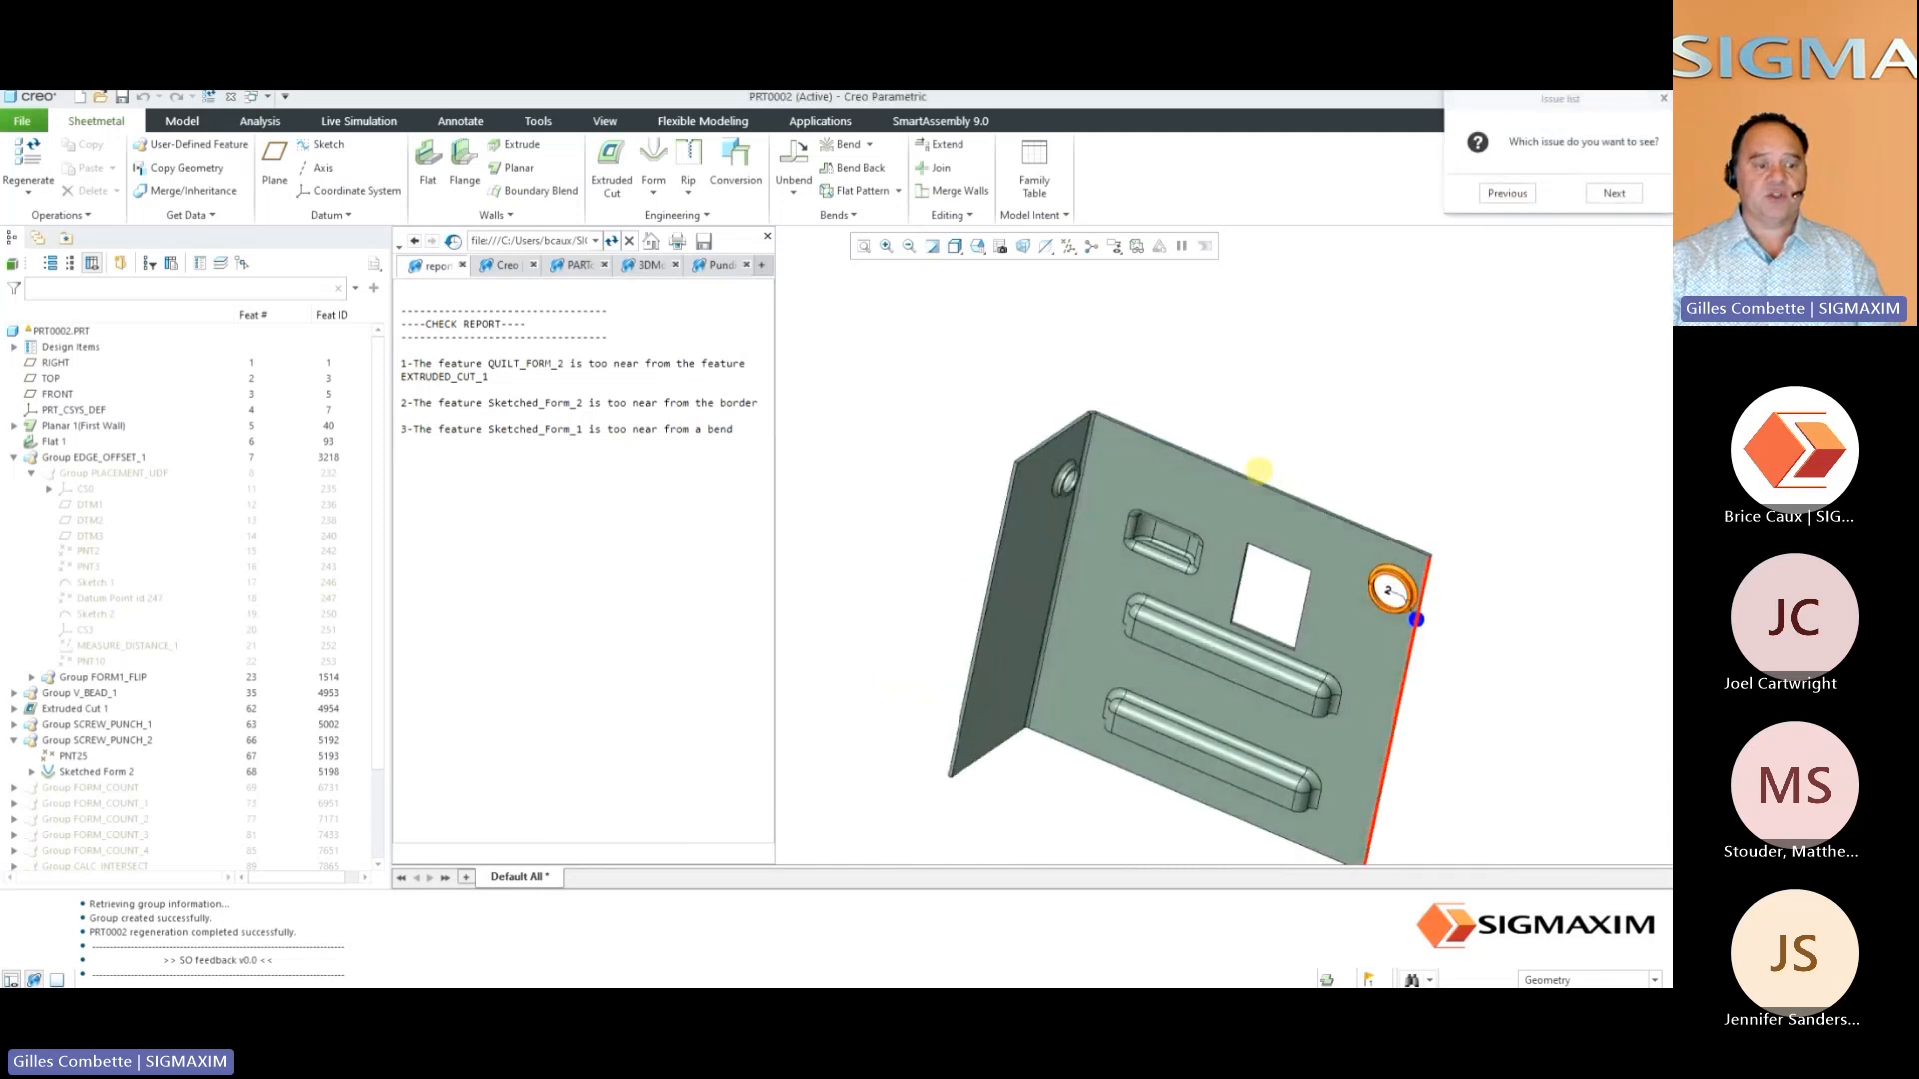
left_click(1508, 193)
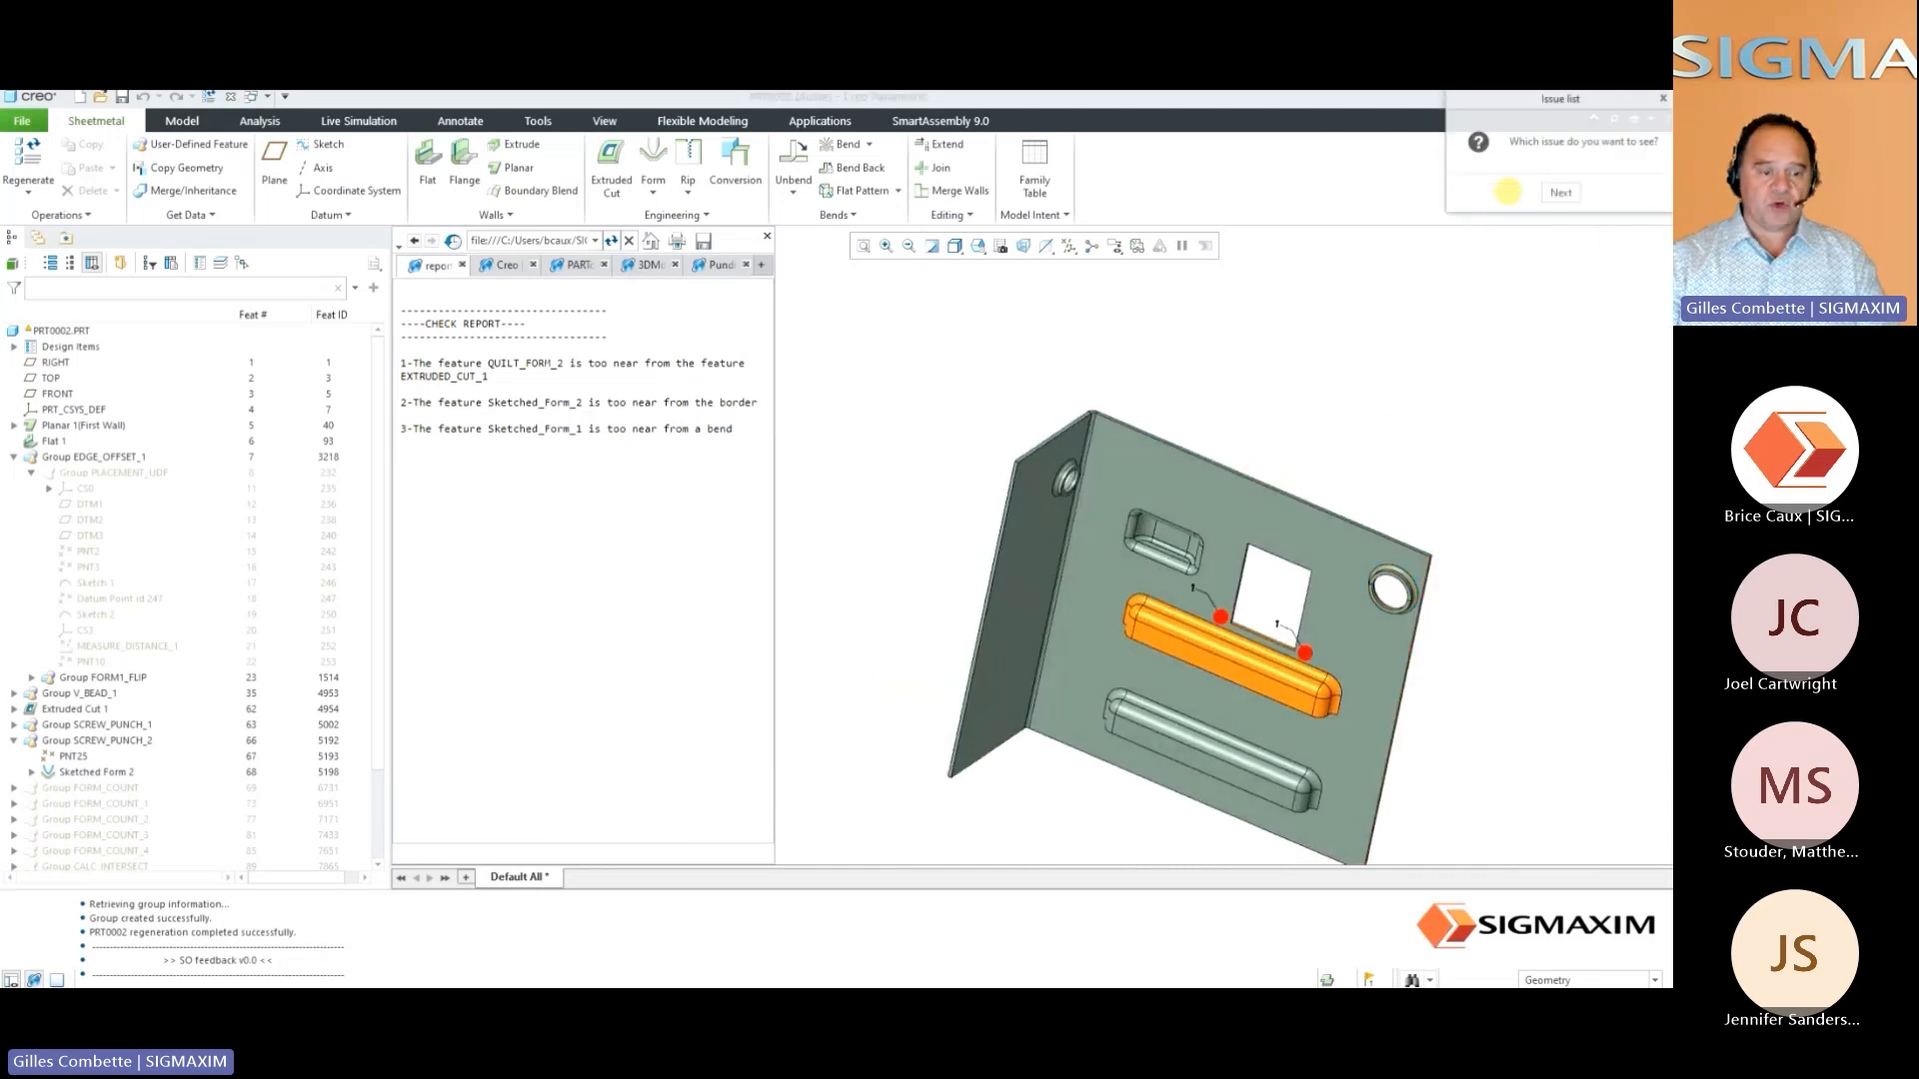
left_click(1561, 193)
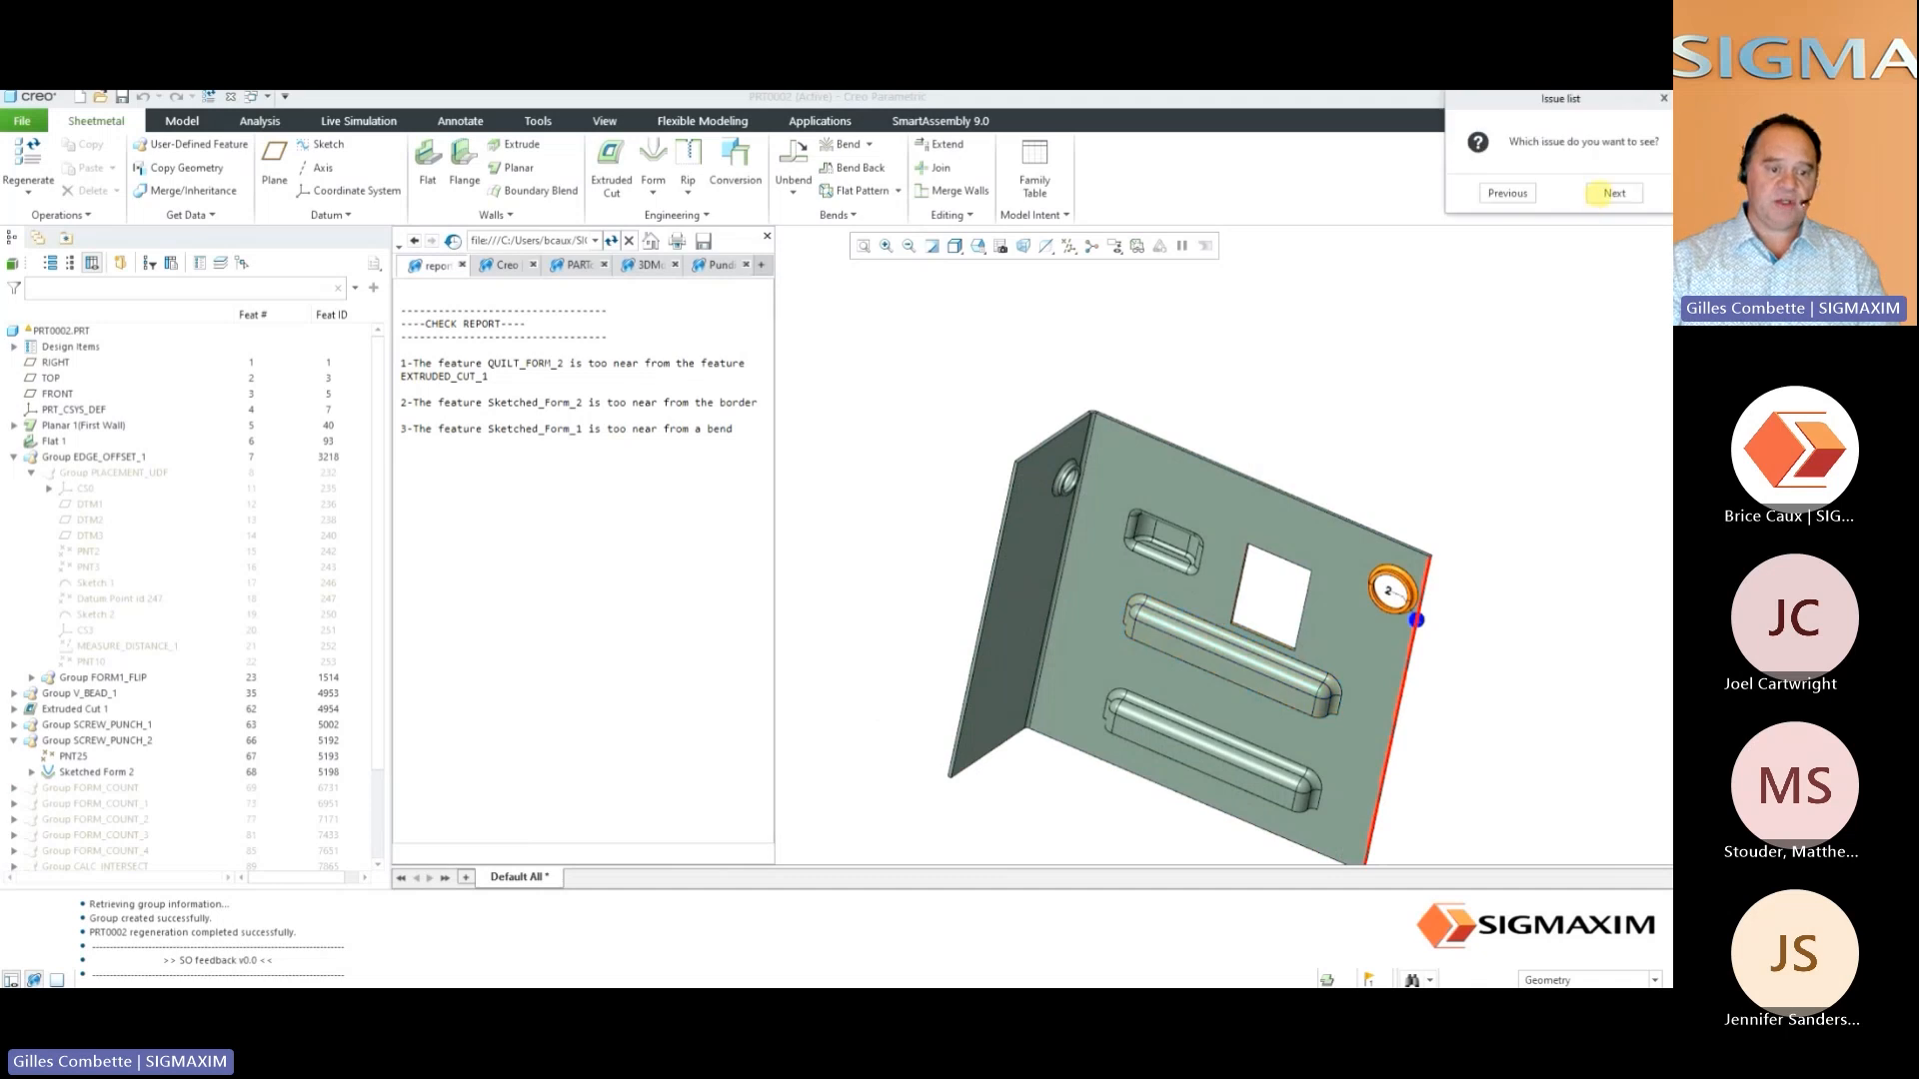
left_click(1609, 193)
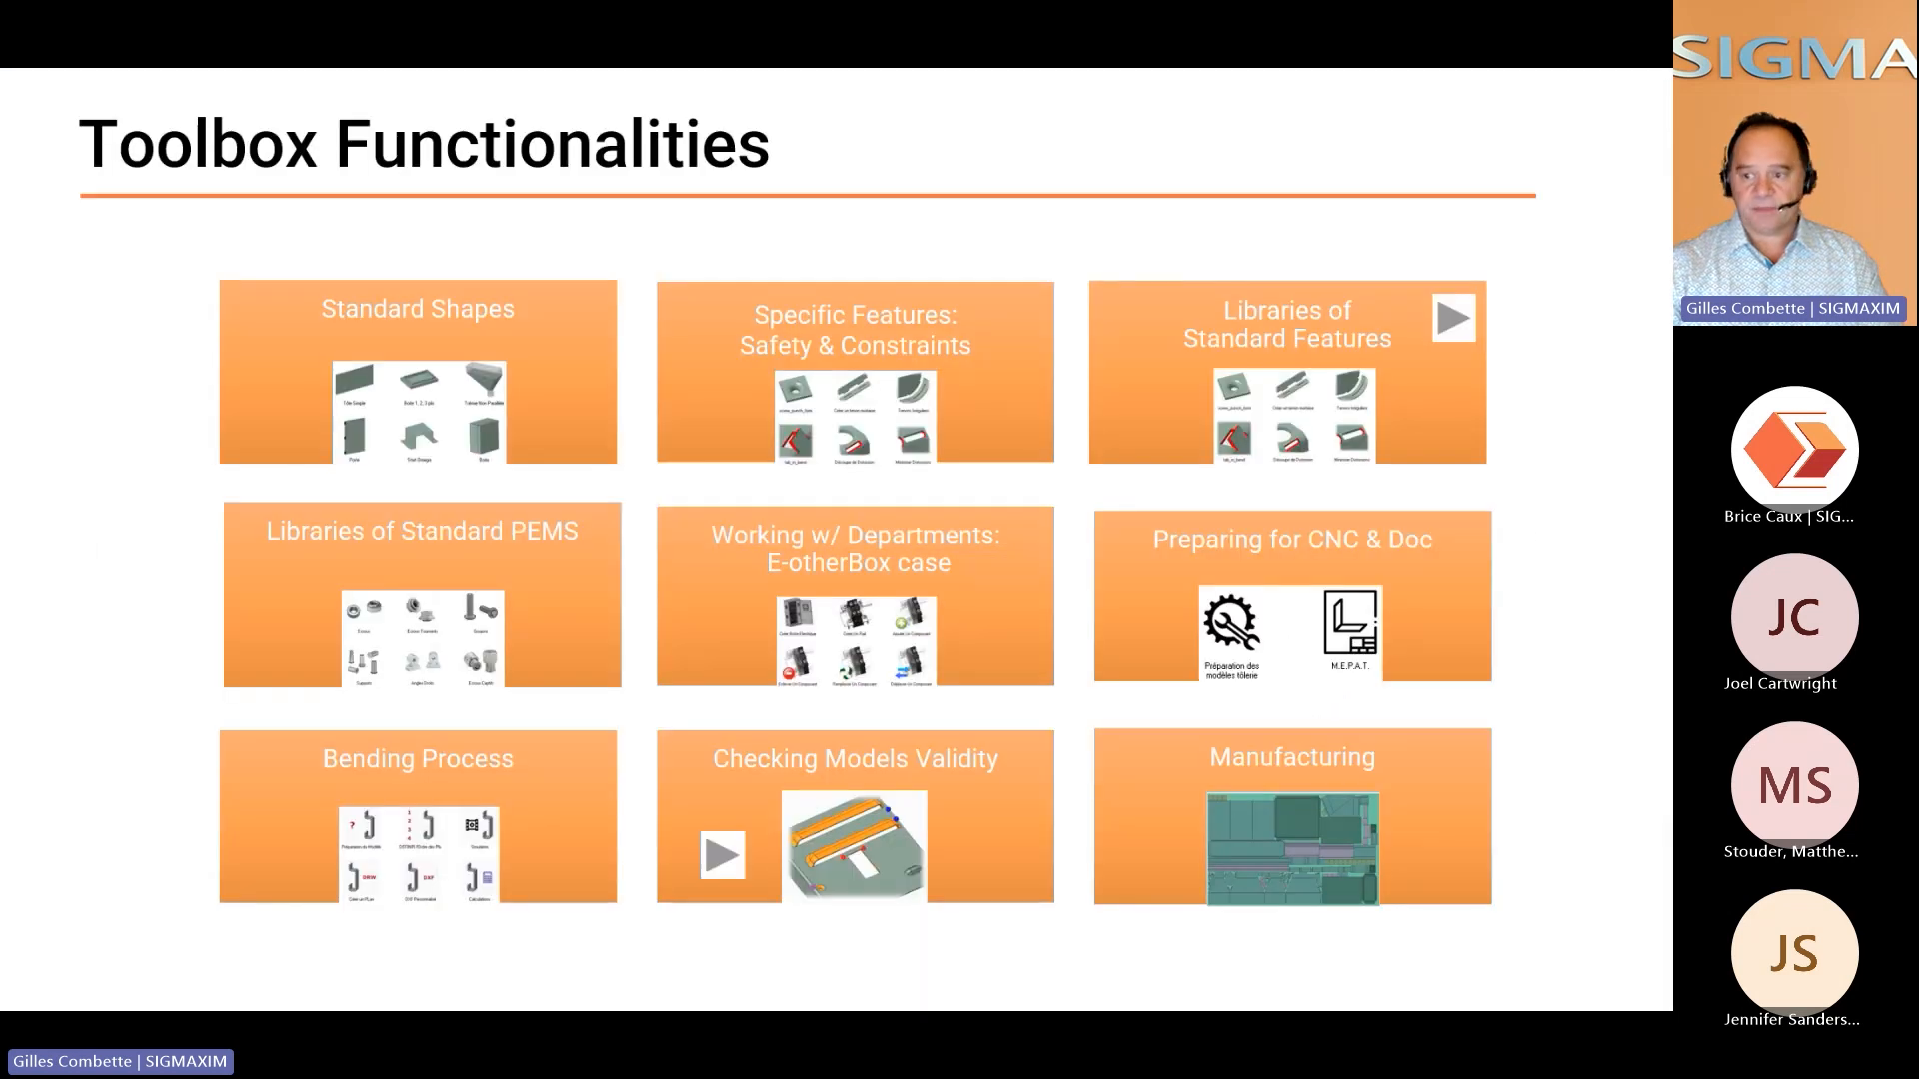
Open the check_manufacturability video and highlight the RECTANGLE 19.257 x 53.000 and OBROUND 252 x 70 punches from the Punches List on the part
left_click(738, 856)
left_click(892, 643)
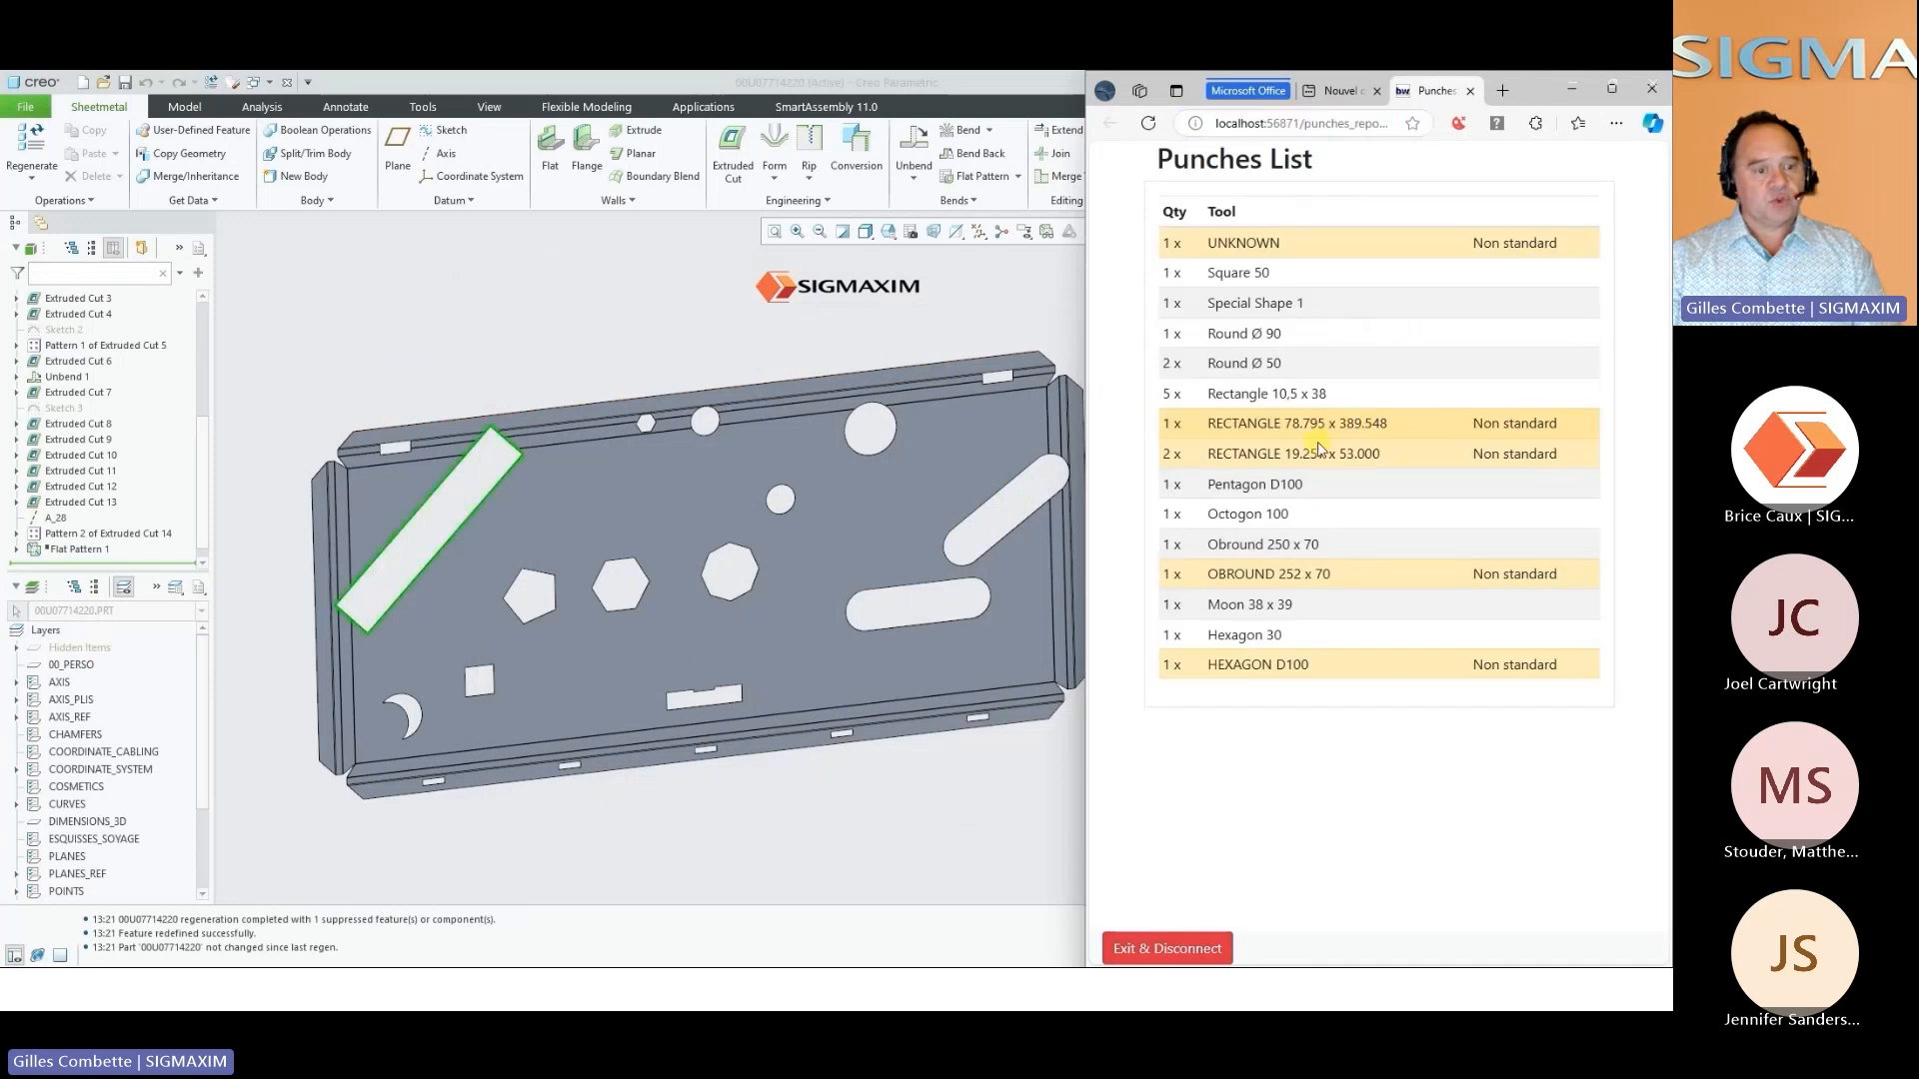
left_click(1311, 455)
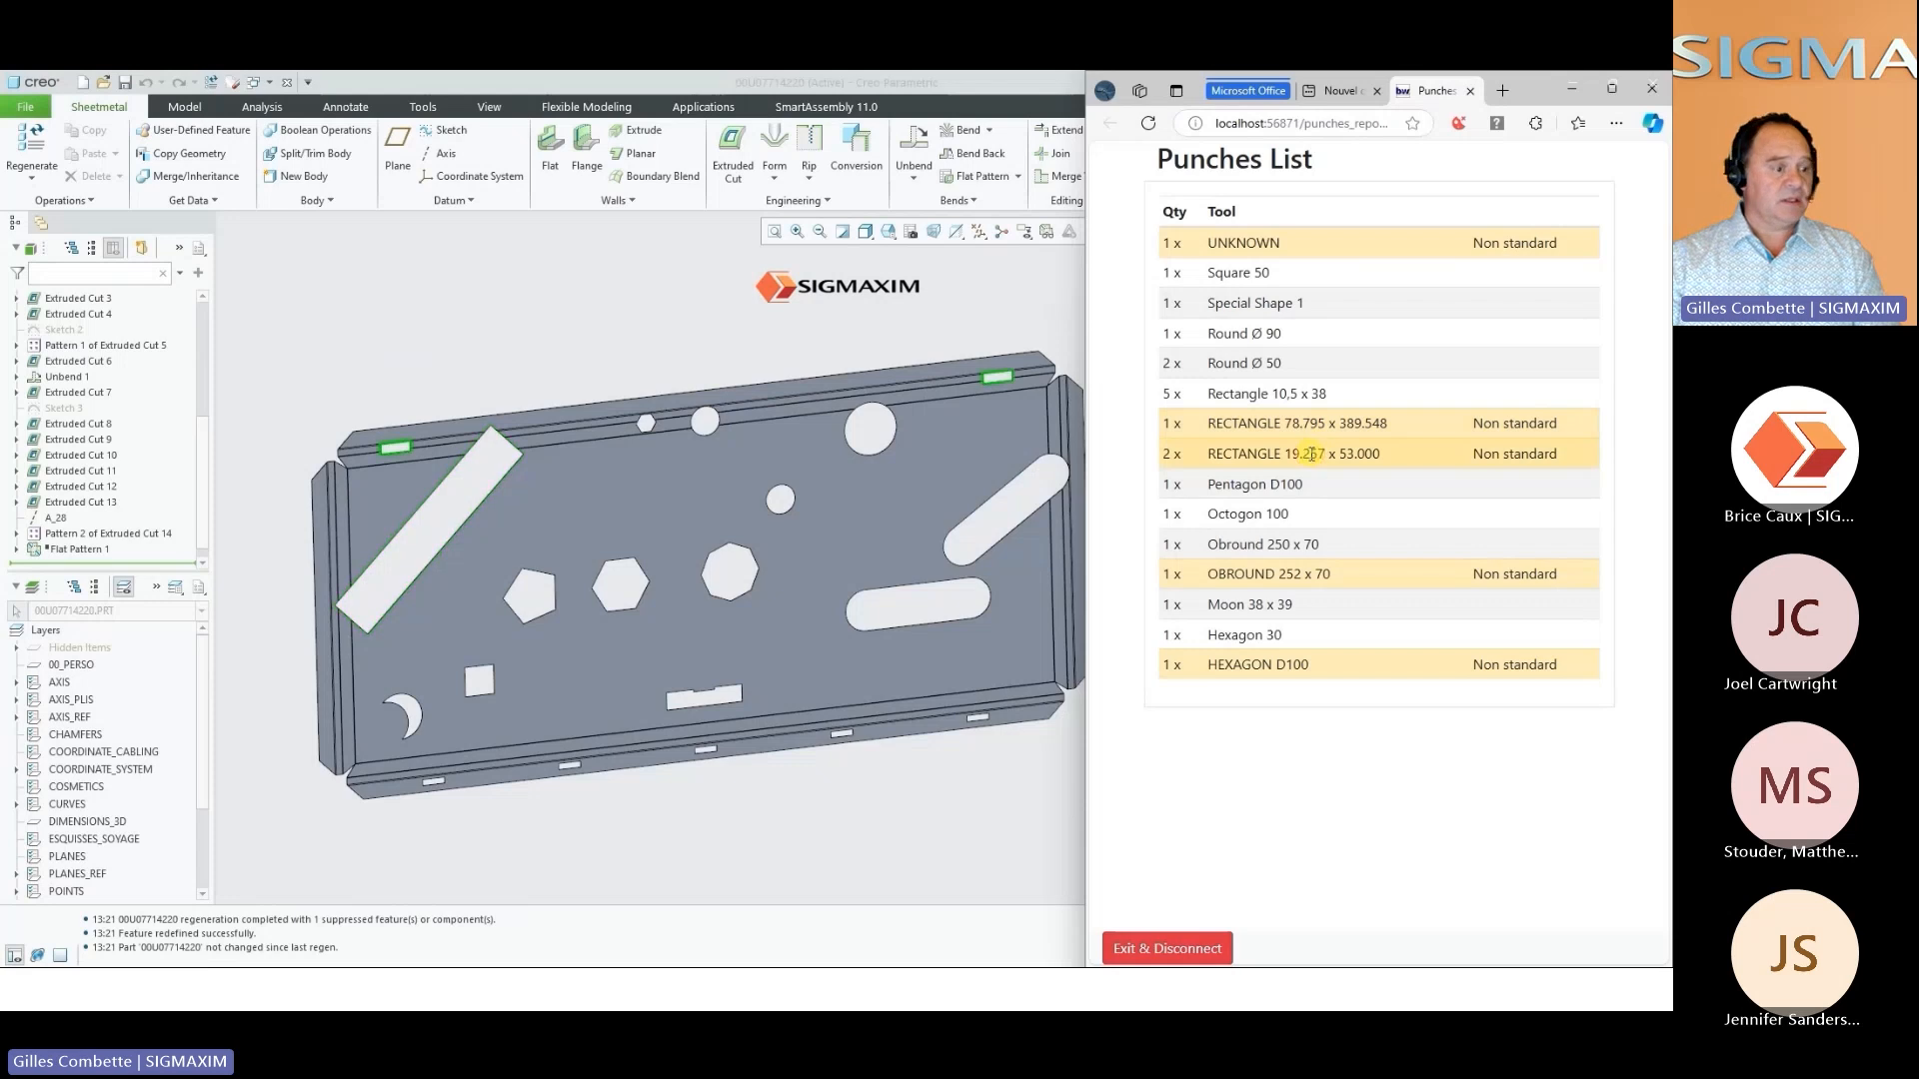
left_click(1240, 574)
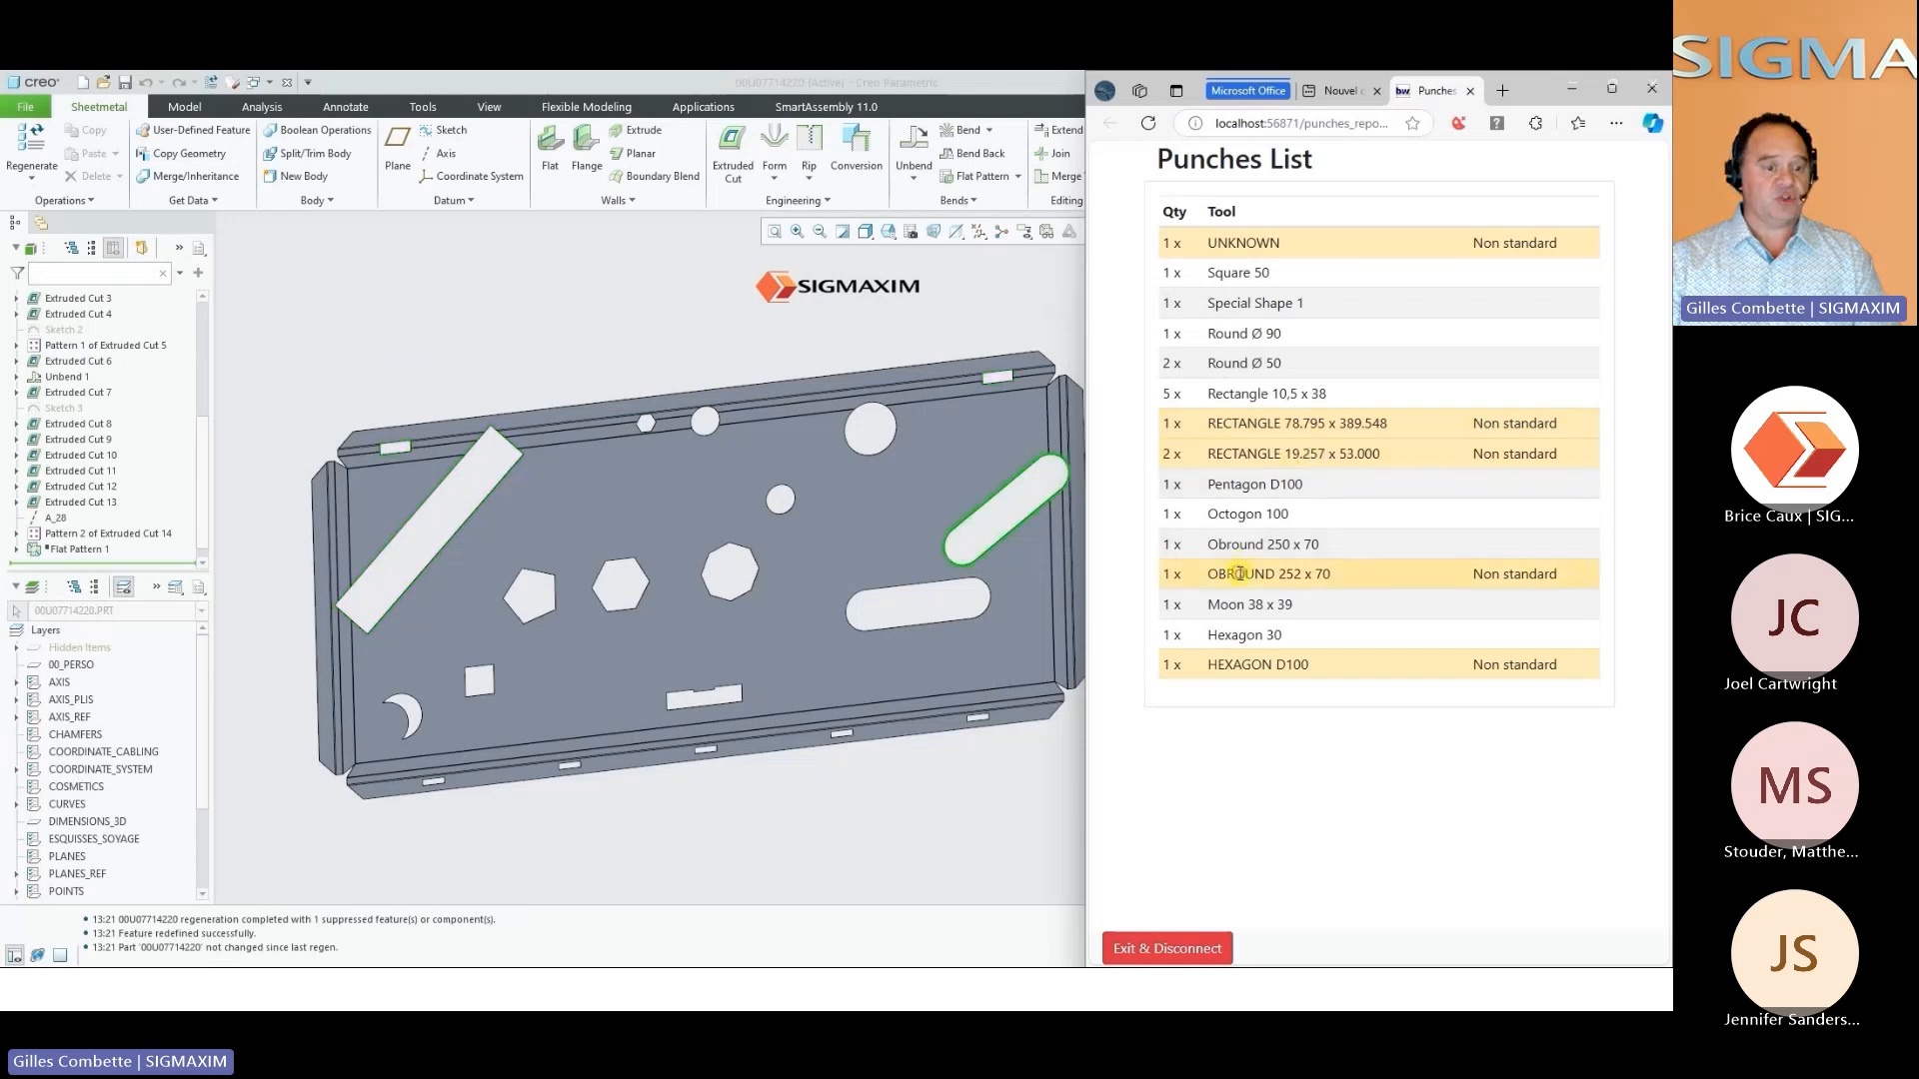
left_click(1236, 605)
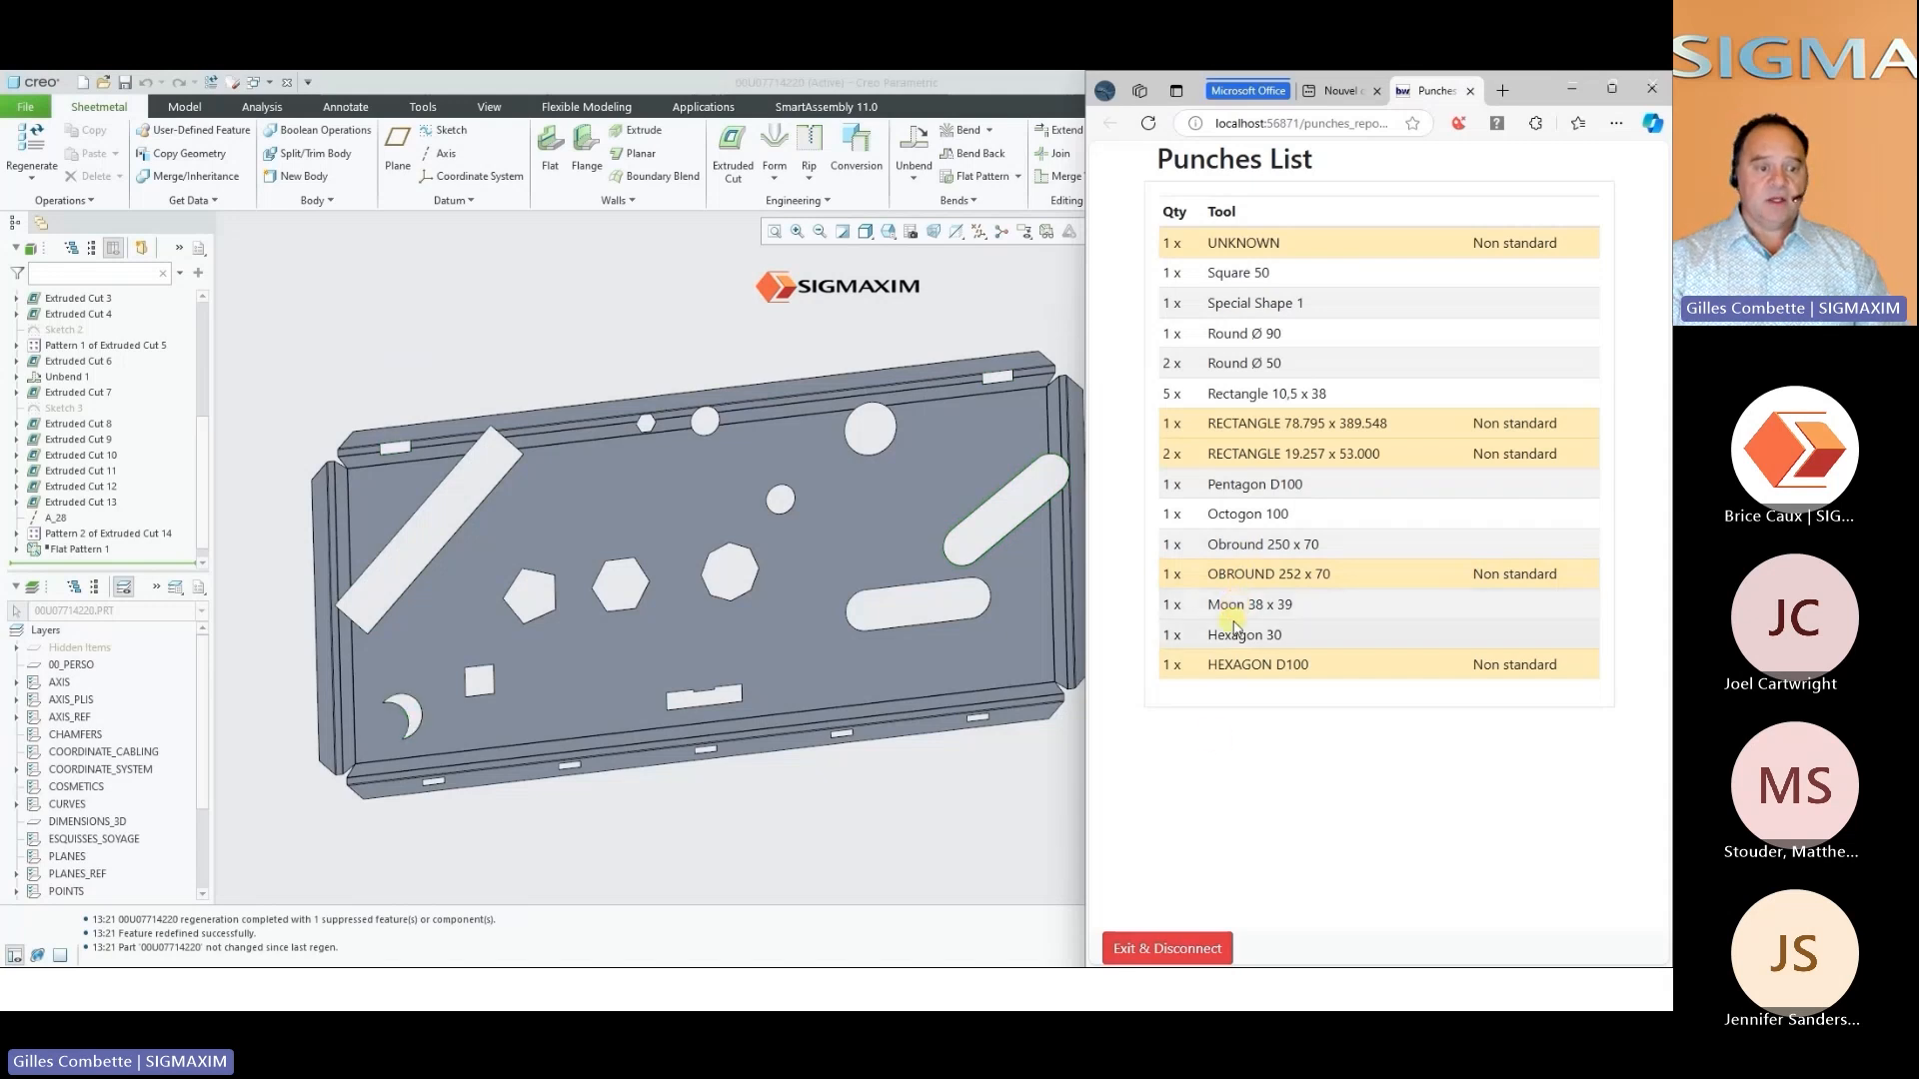
key("space")
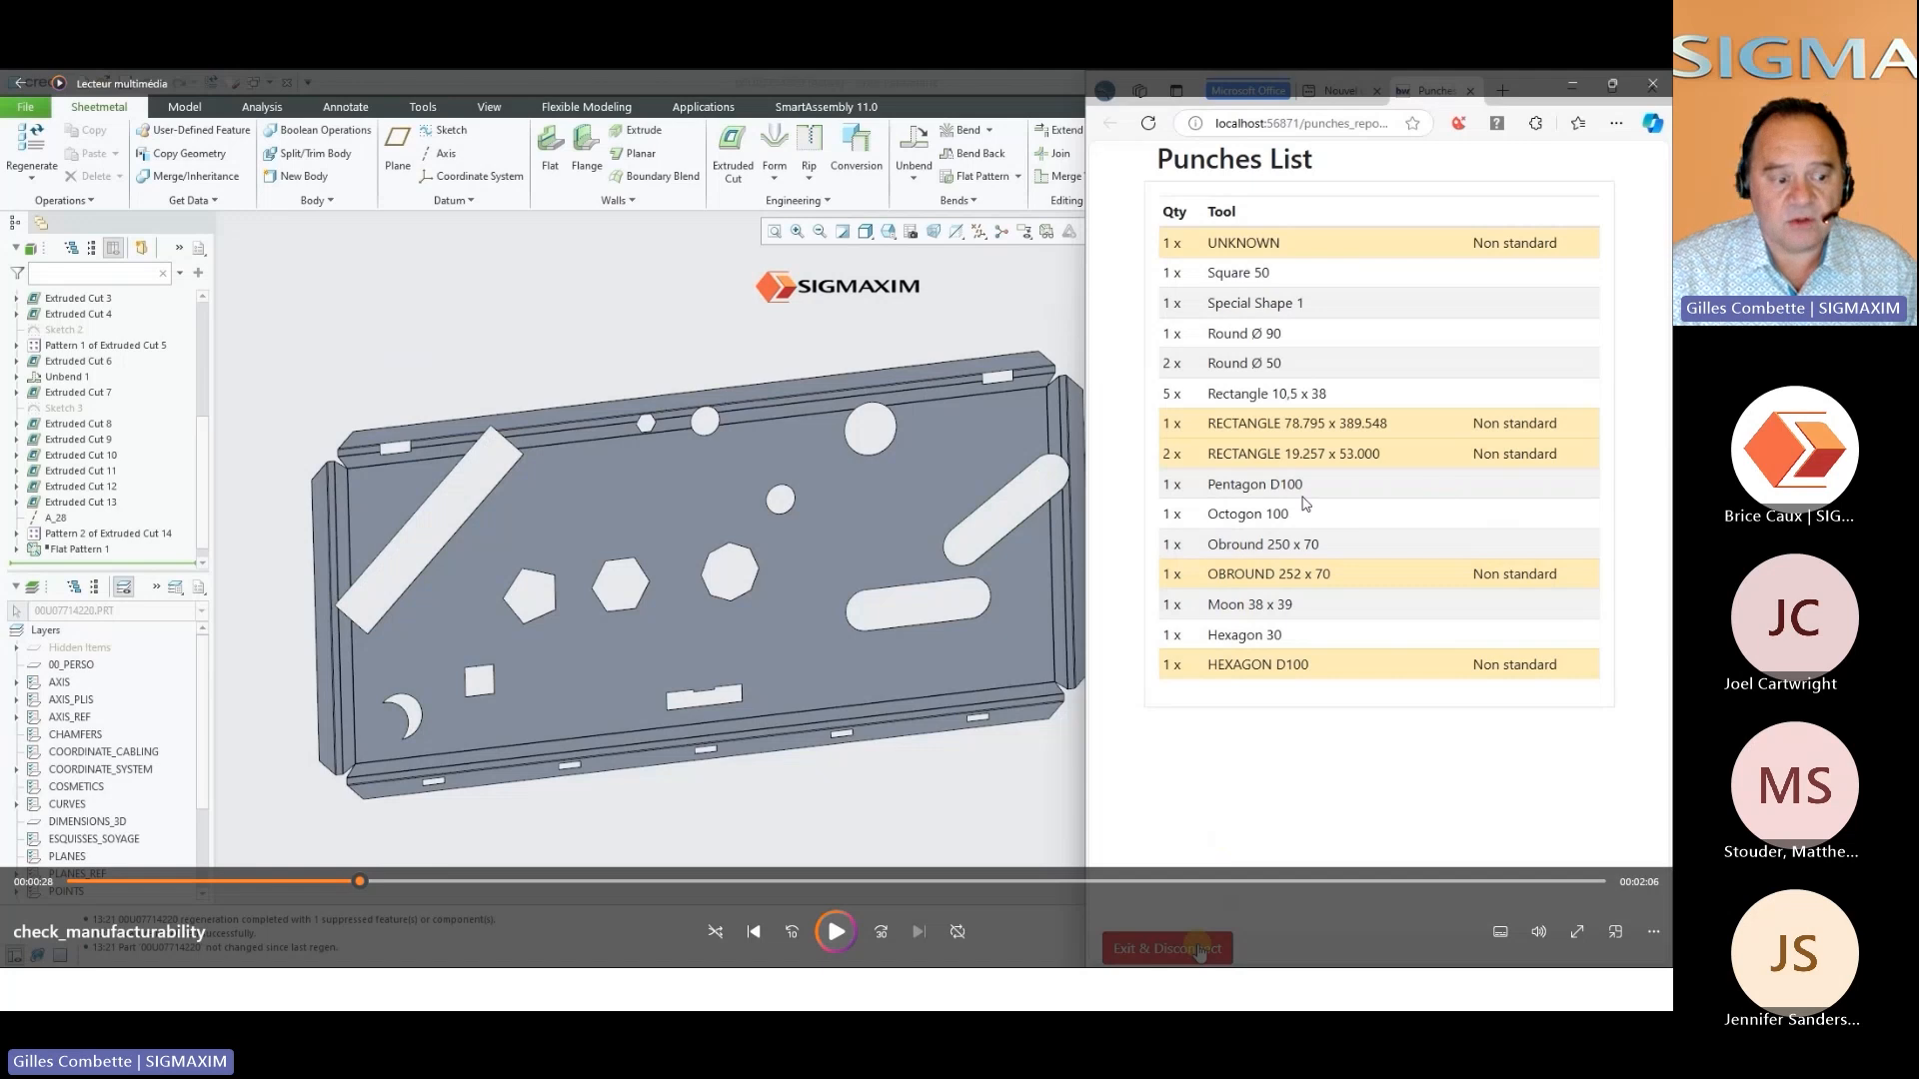
Resume the video, expand the CORNERS_1 group and move the insertion point above Bend Back 1 to inspect the unfolded corners
left_click(838, 934)
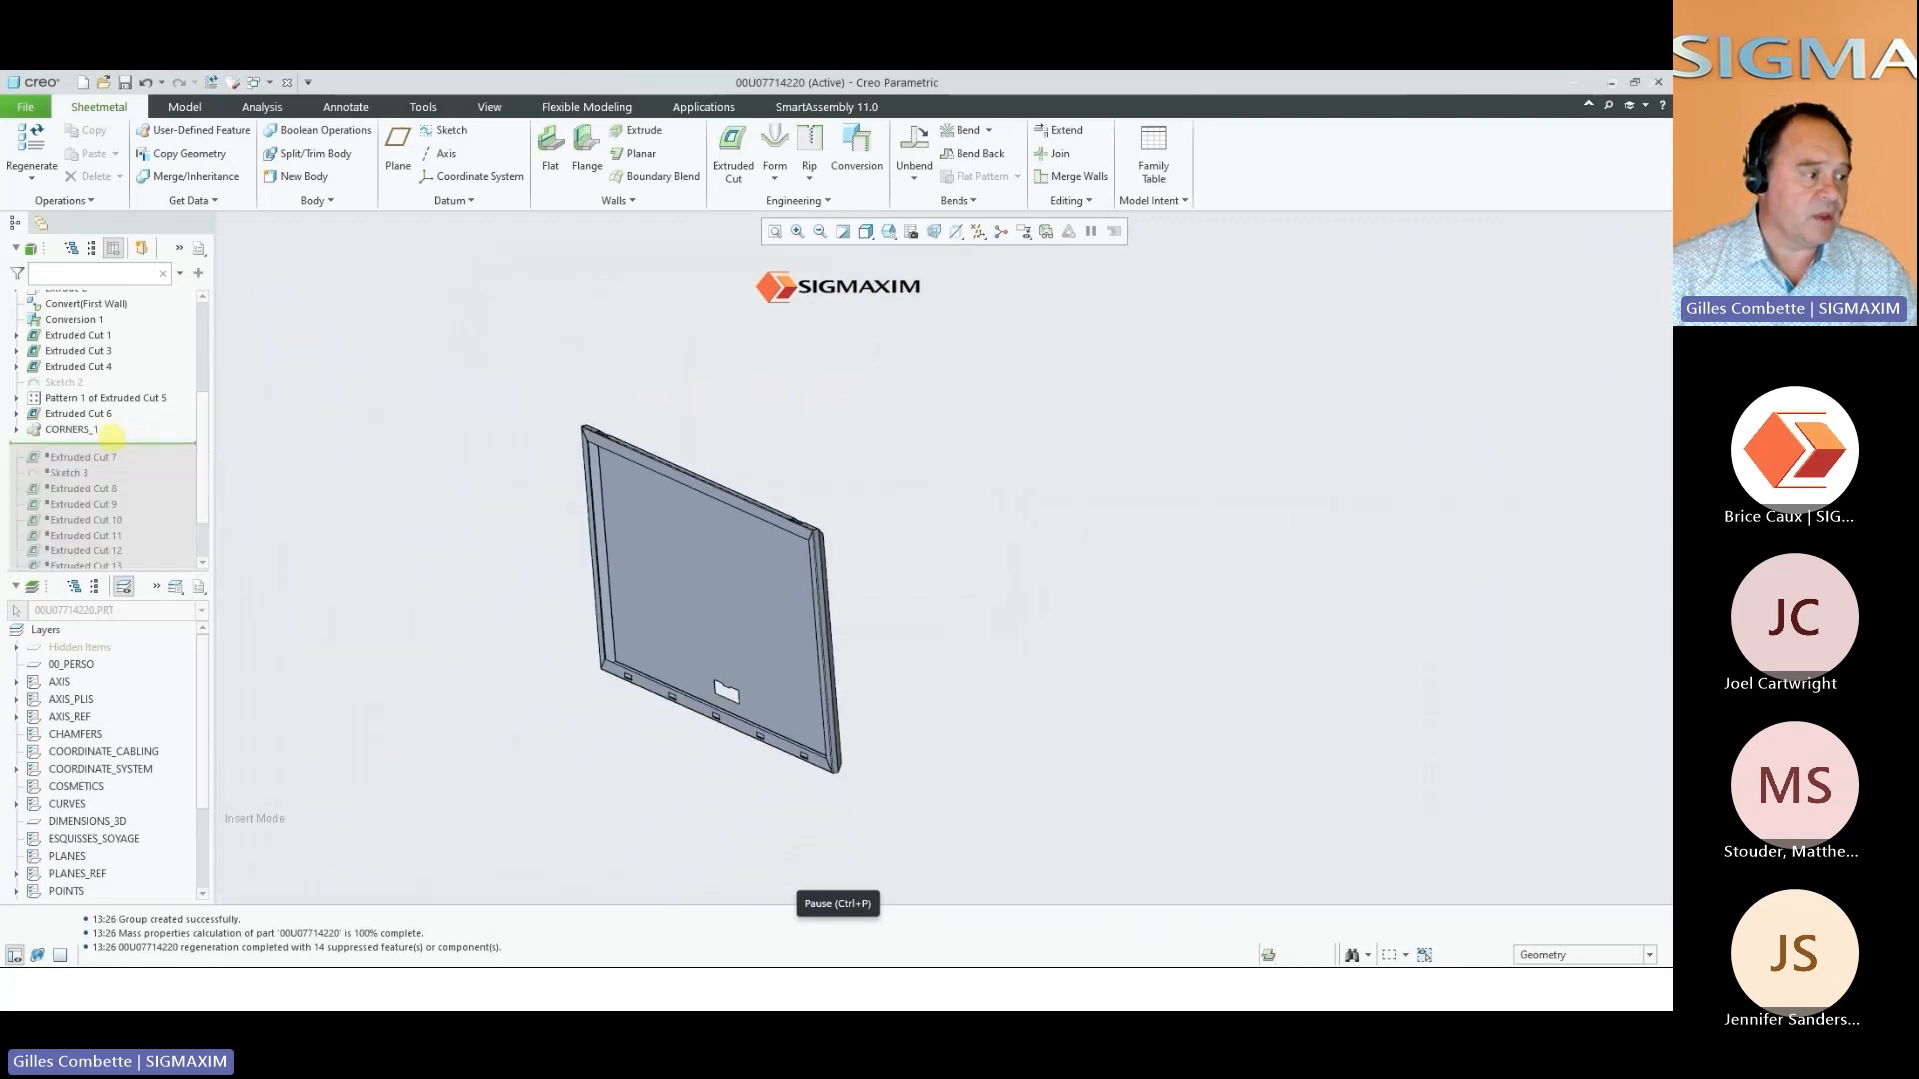
left_click(16, 430)
scroll(118, 499, "down", 3)
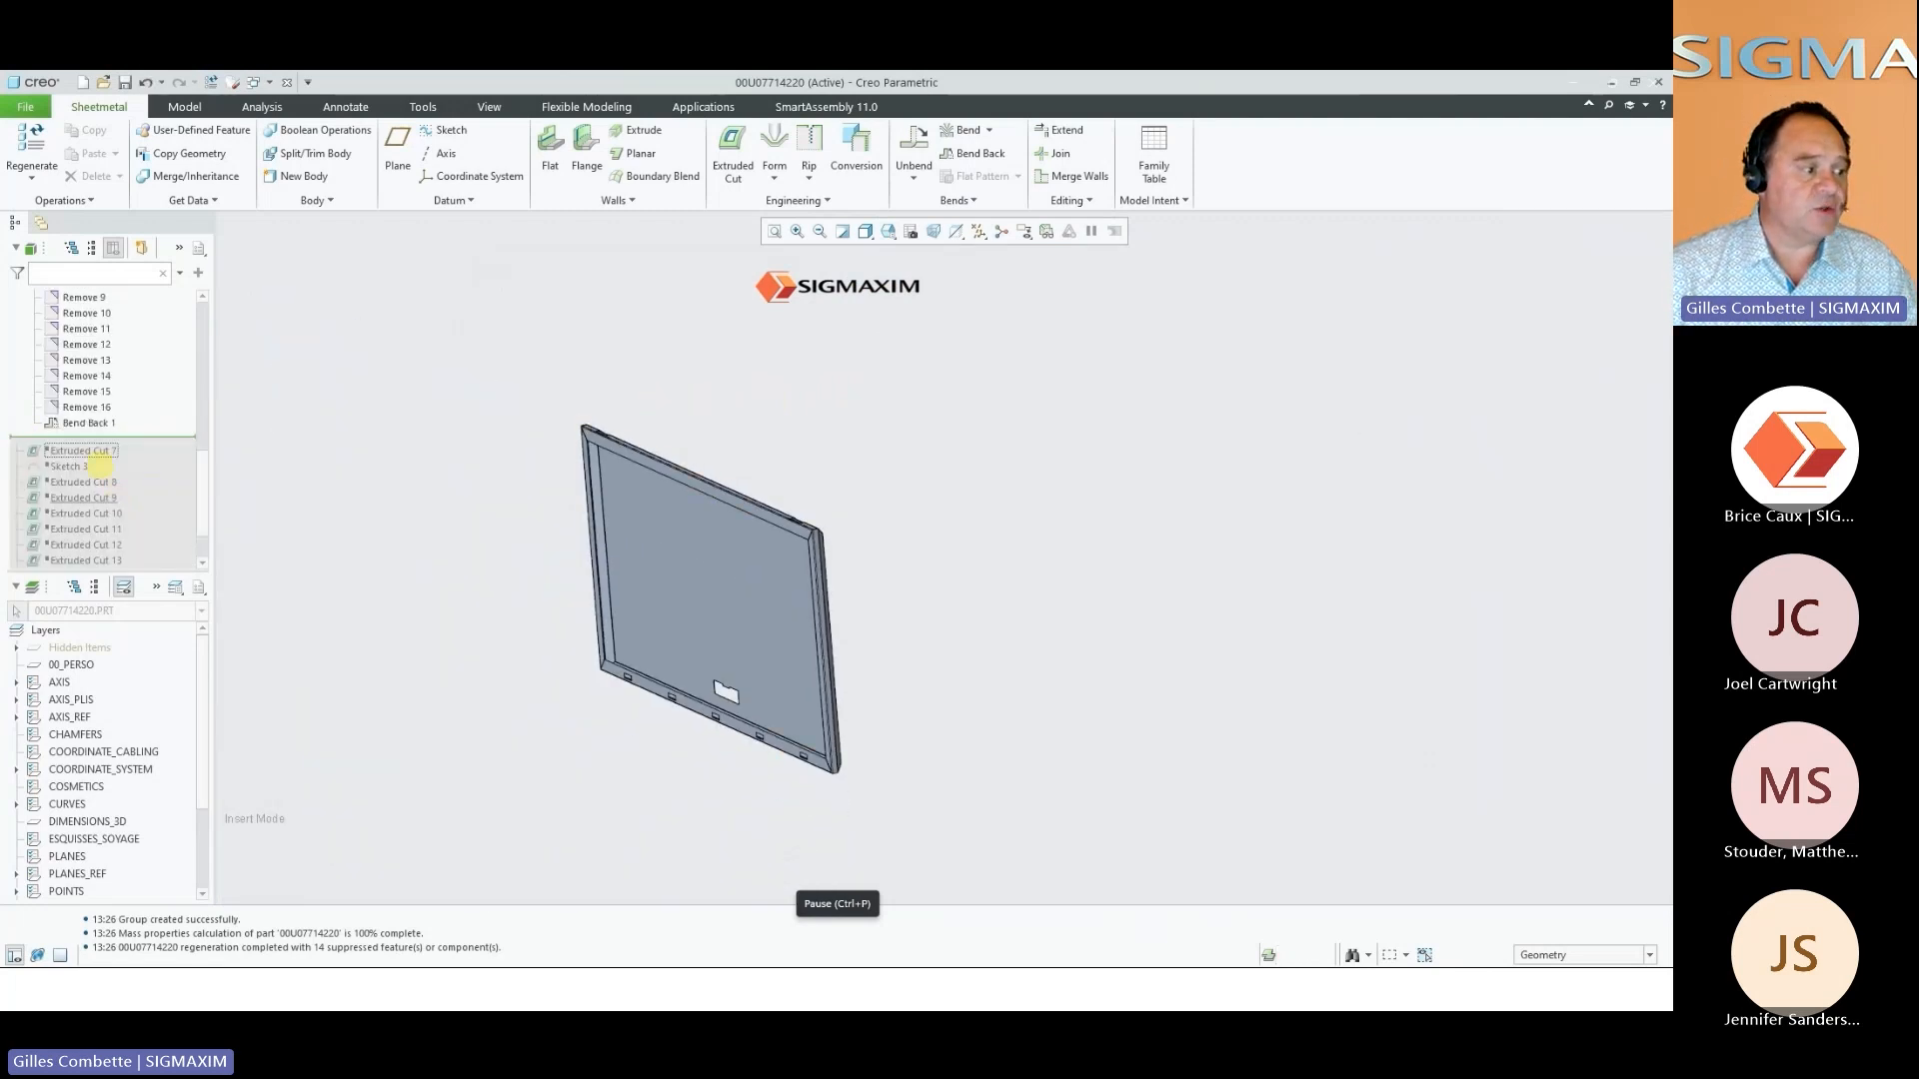
left_click_drag(105, 434, 107, 420)
scroll(810, 520, "down", 10)
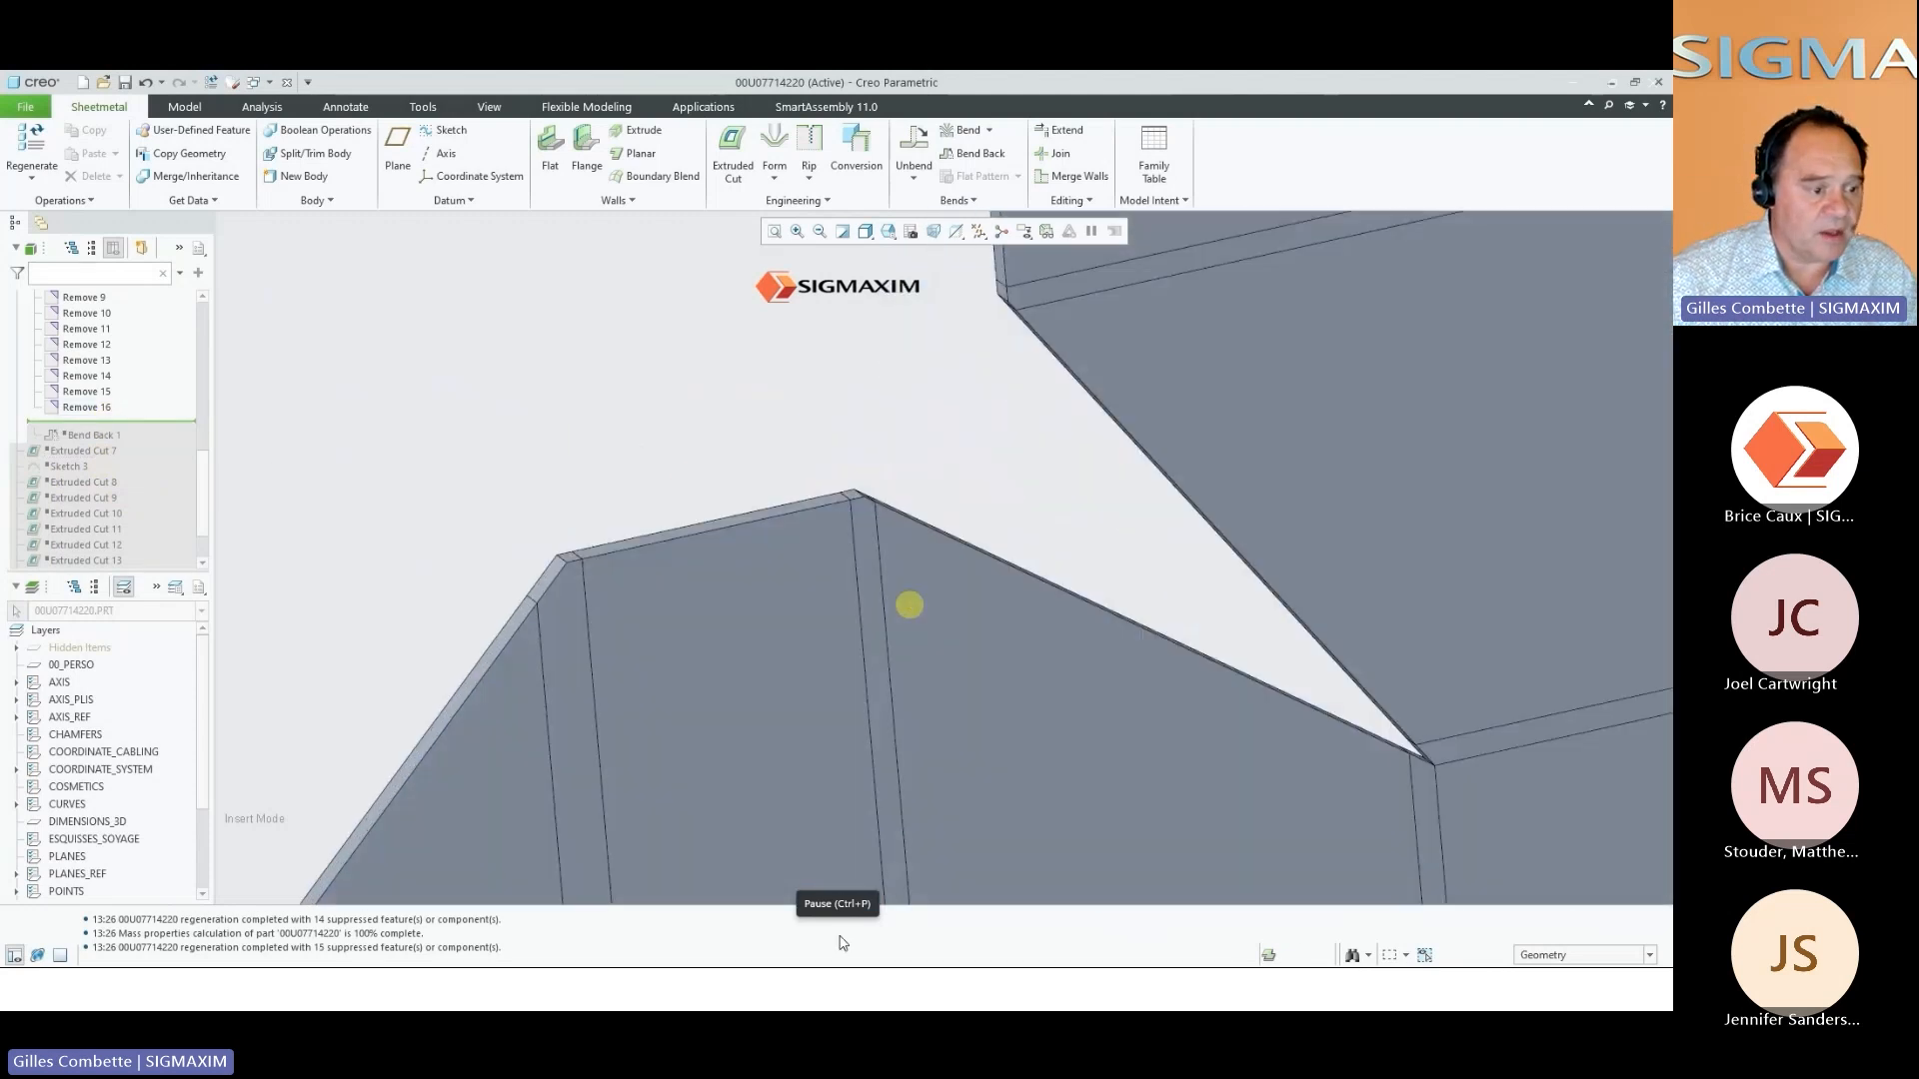
left_click(838, 932)
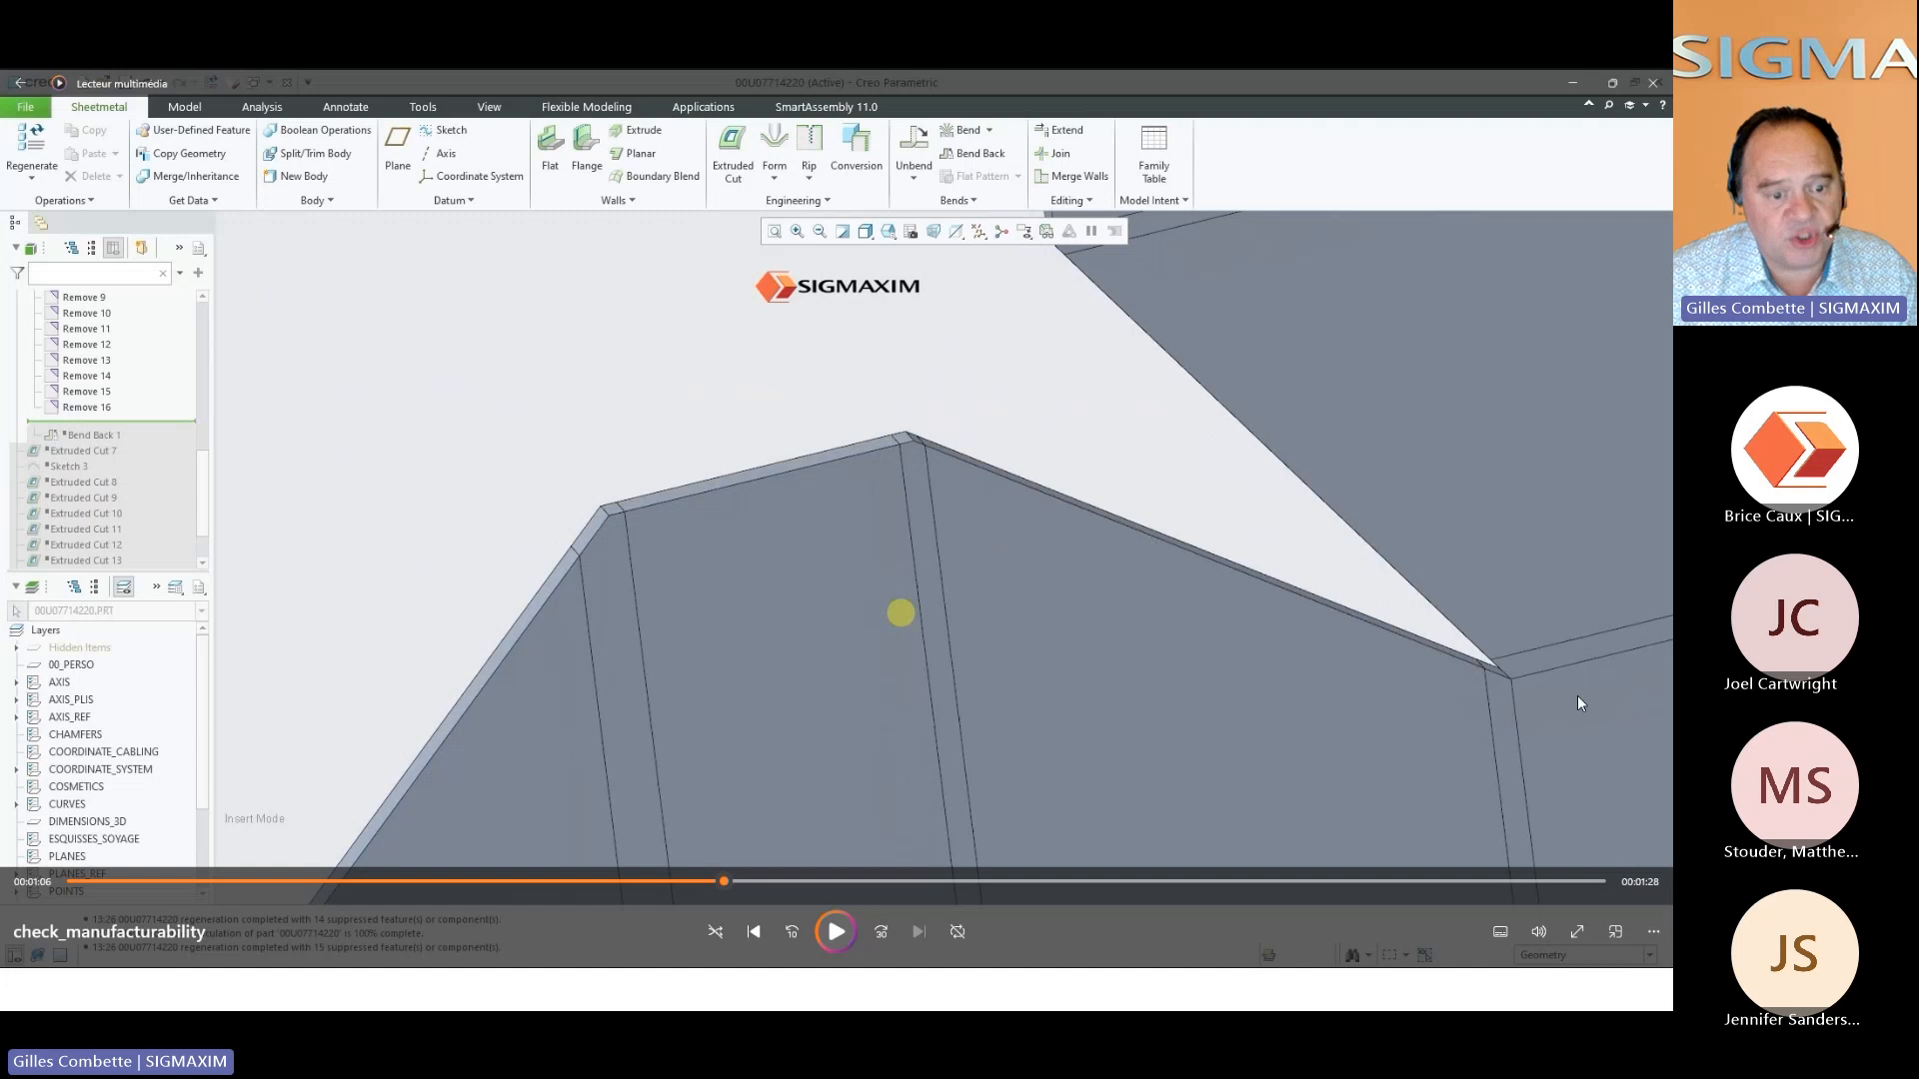
Continue the video to the FILLER punch check, acknowledge the form-spacing and boundary-distance errors, and bring up the sheet metal analysis report
left_click(836, 934)
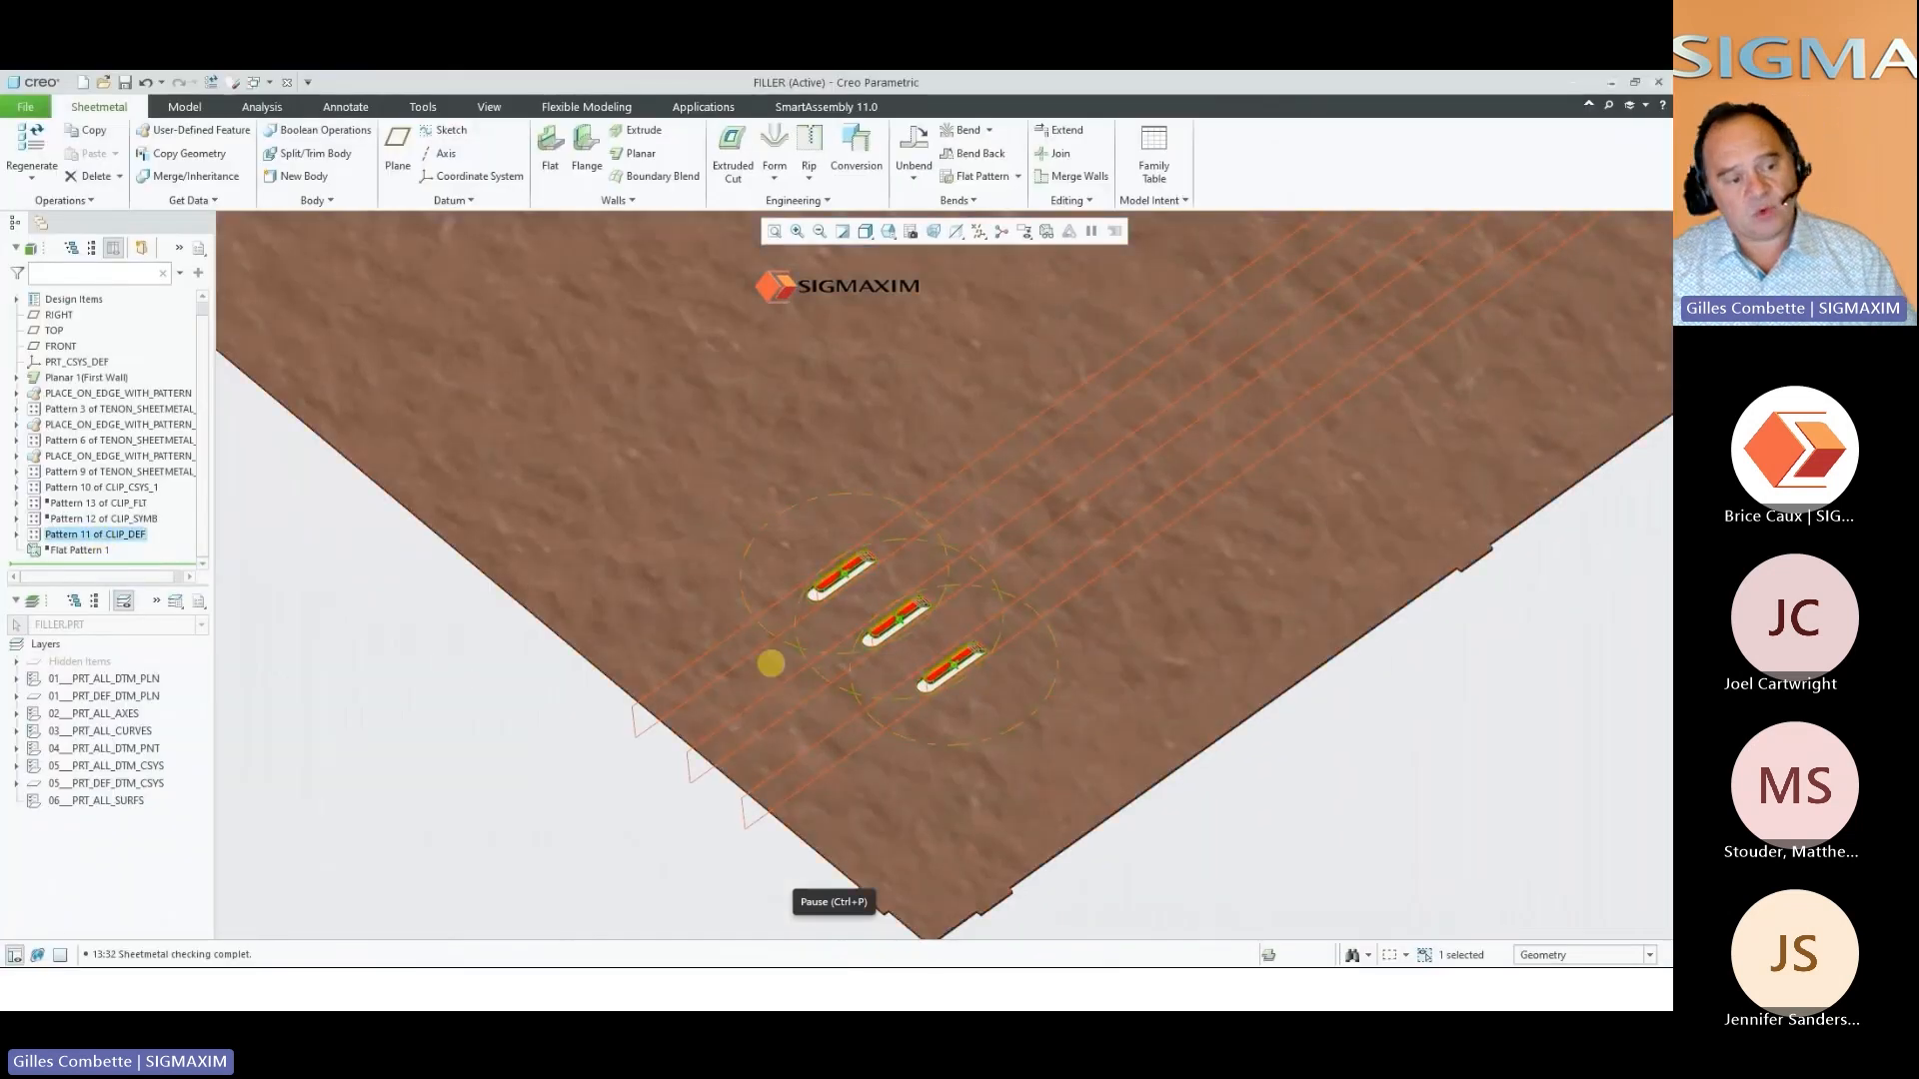
left_click(835, 932)
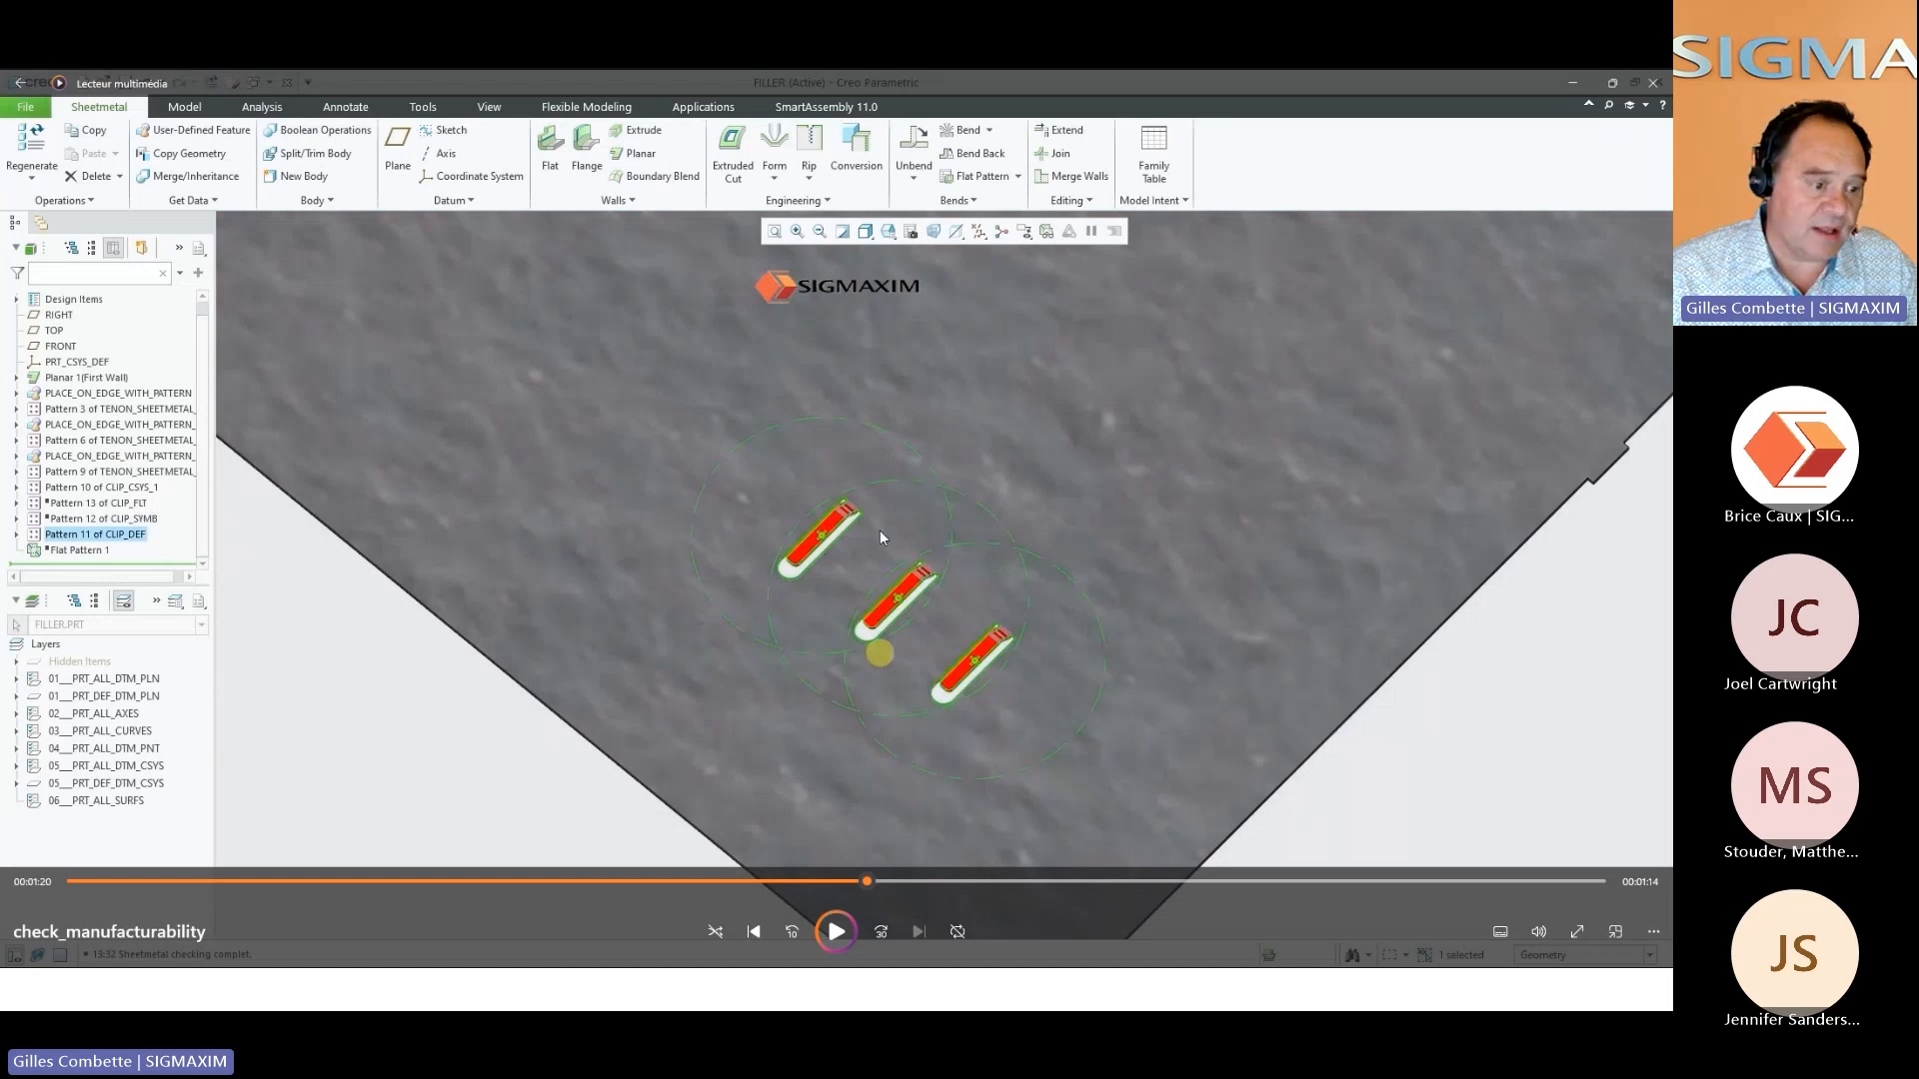
left_click(836, 932)
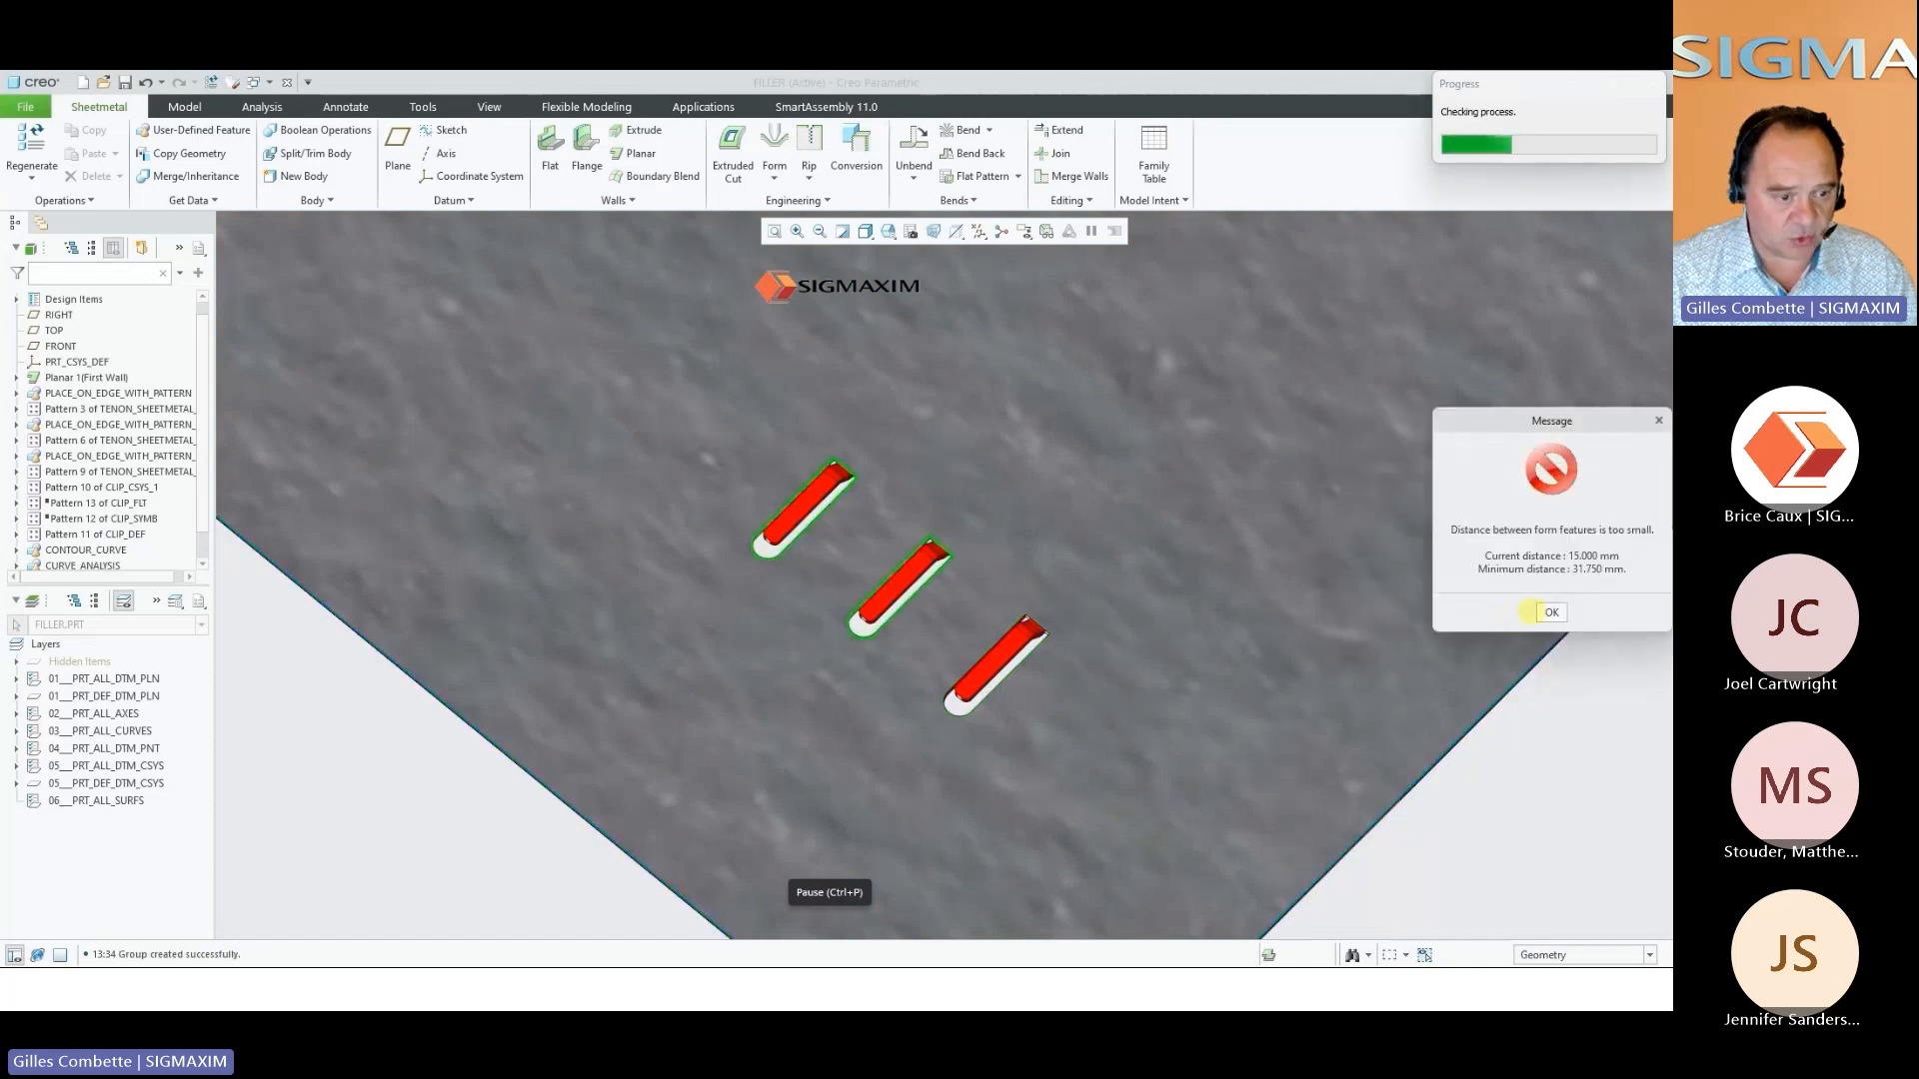
left_click(1543, 611)
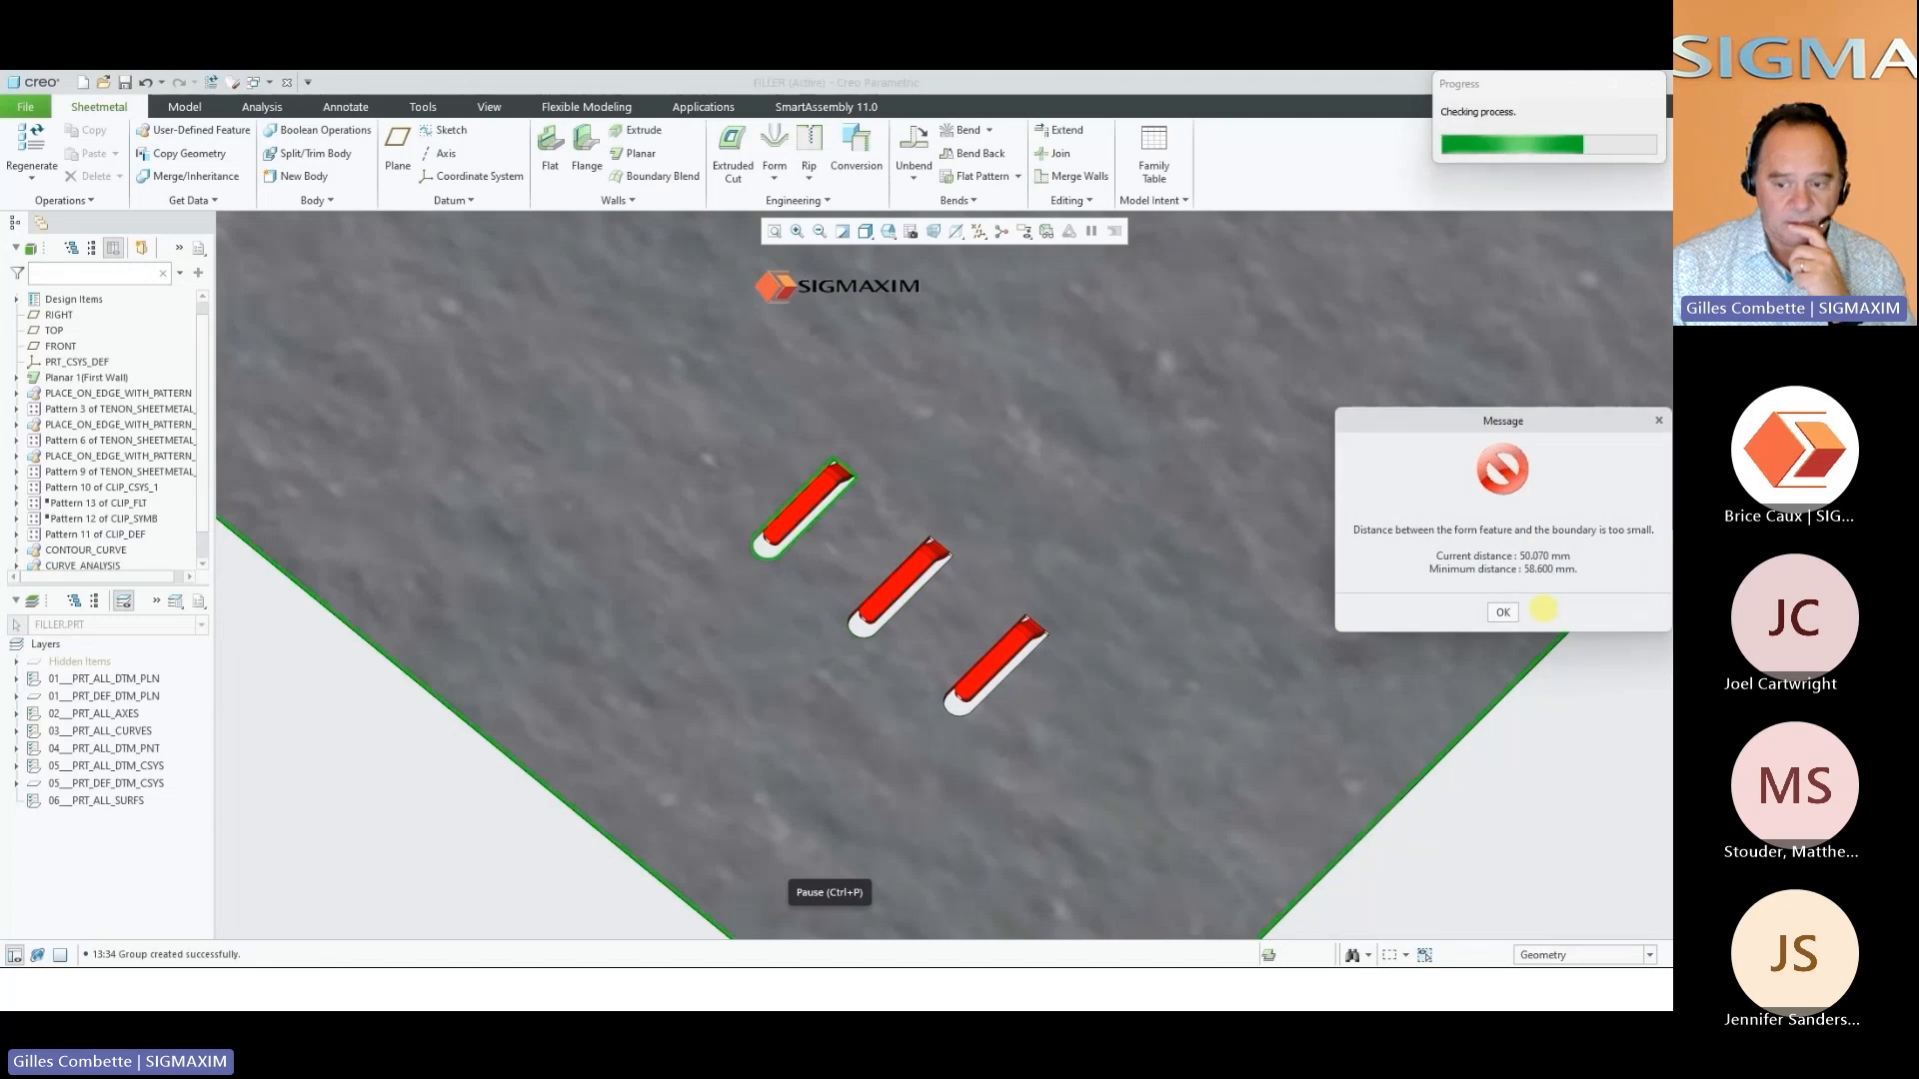
left_click(1503, 612)
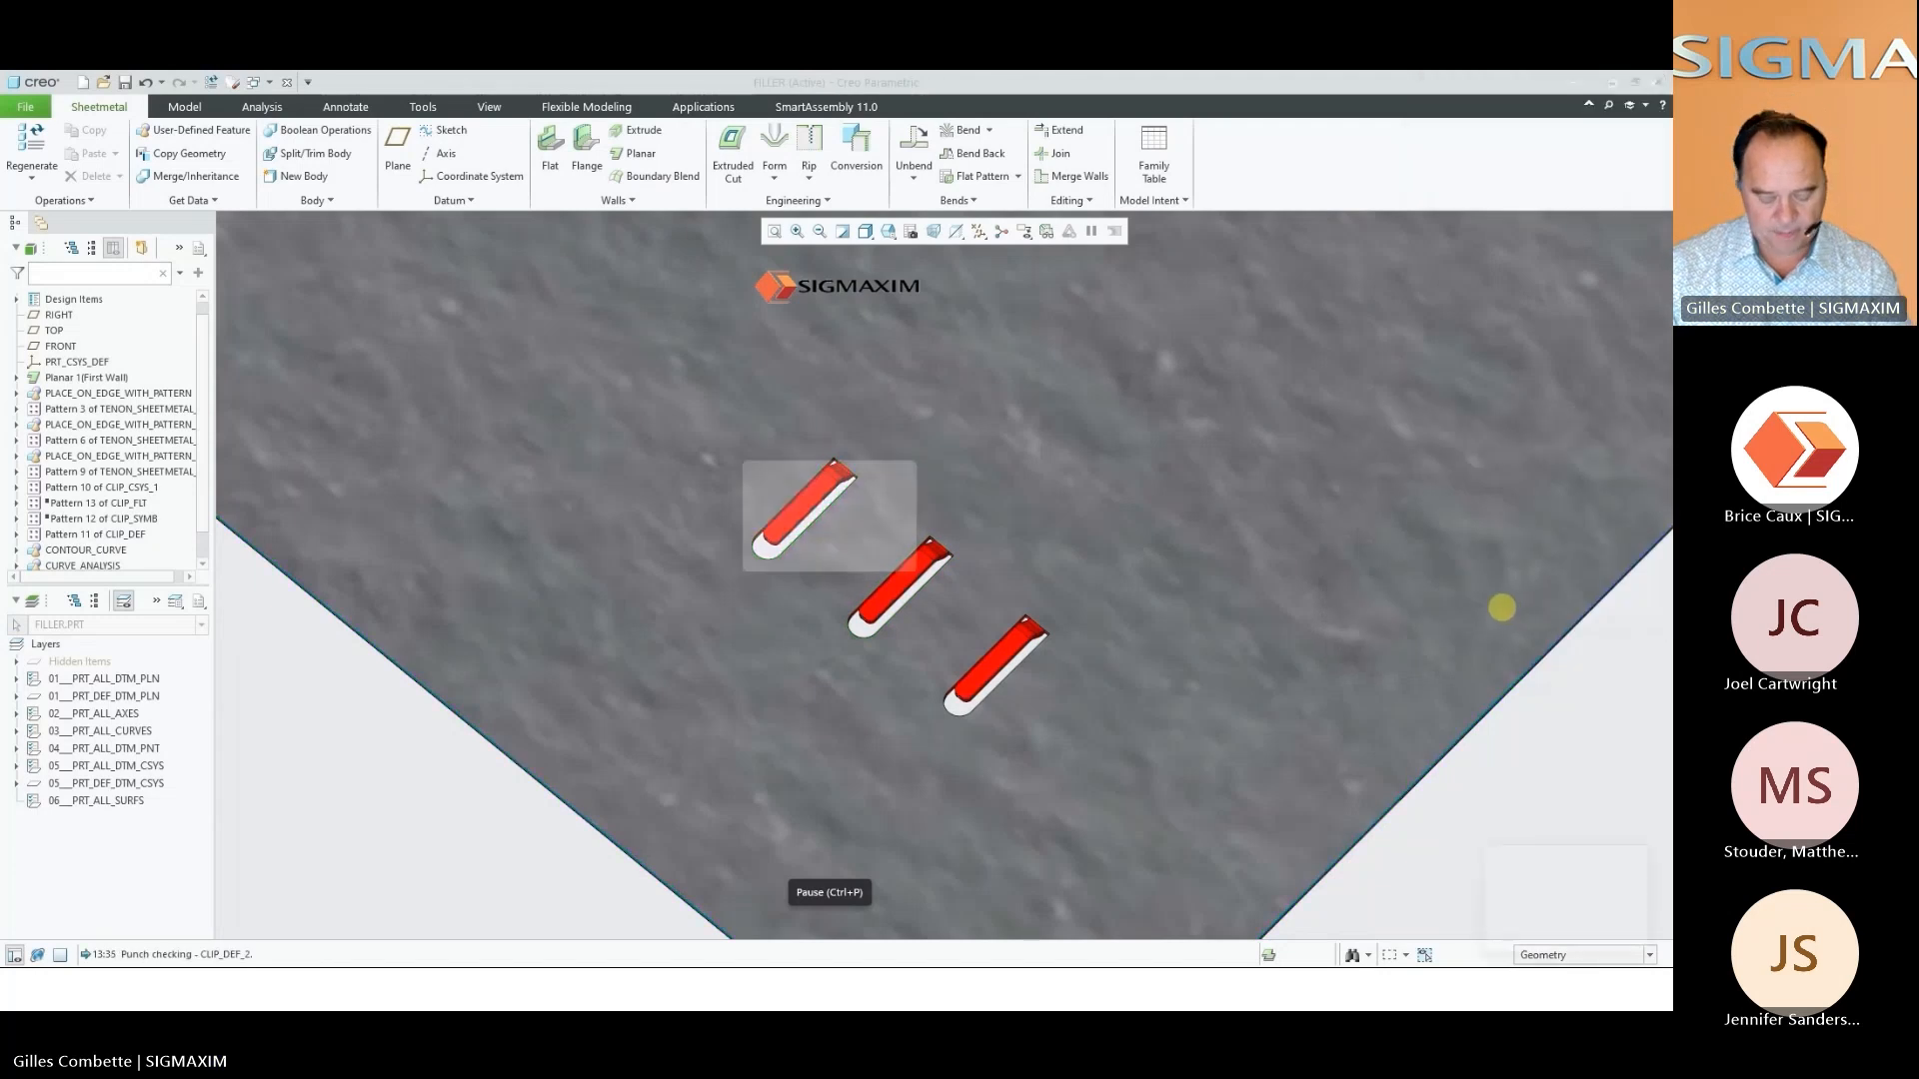
left_click(873, 568)
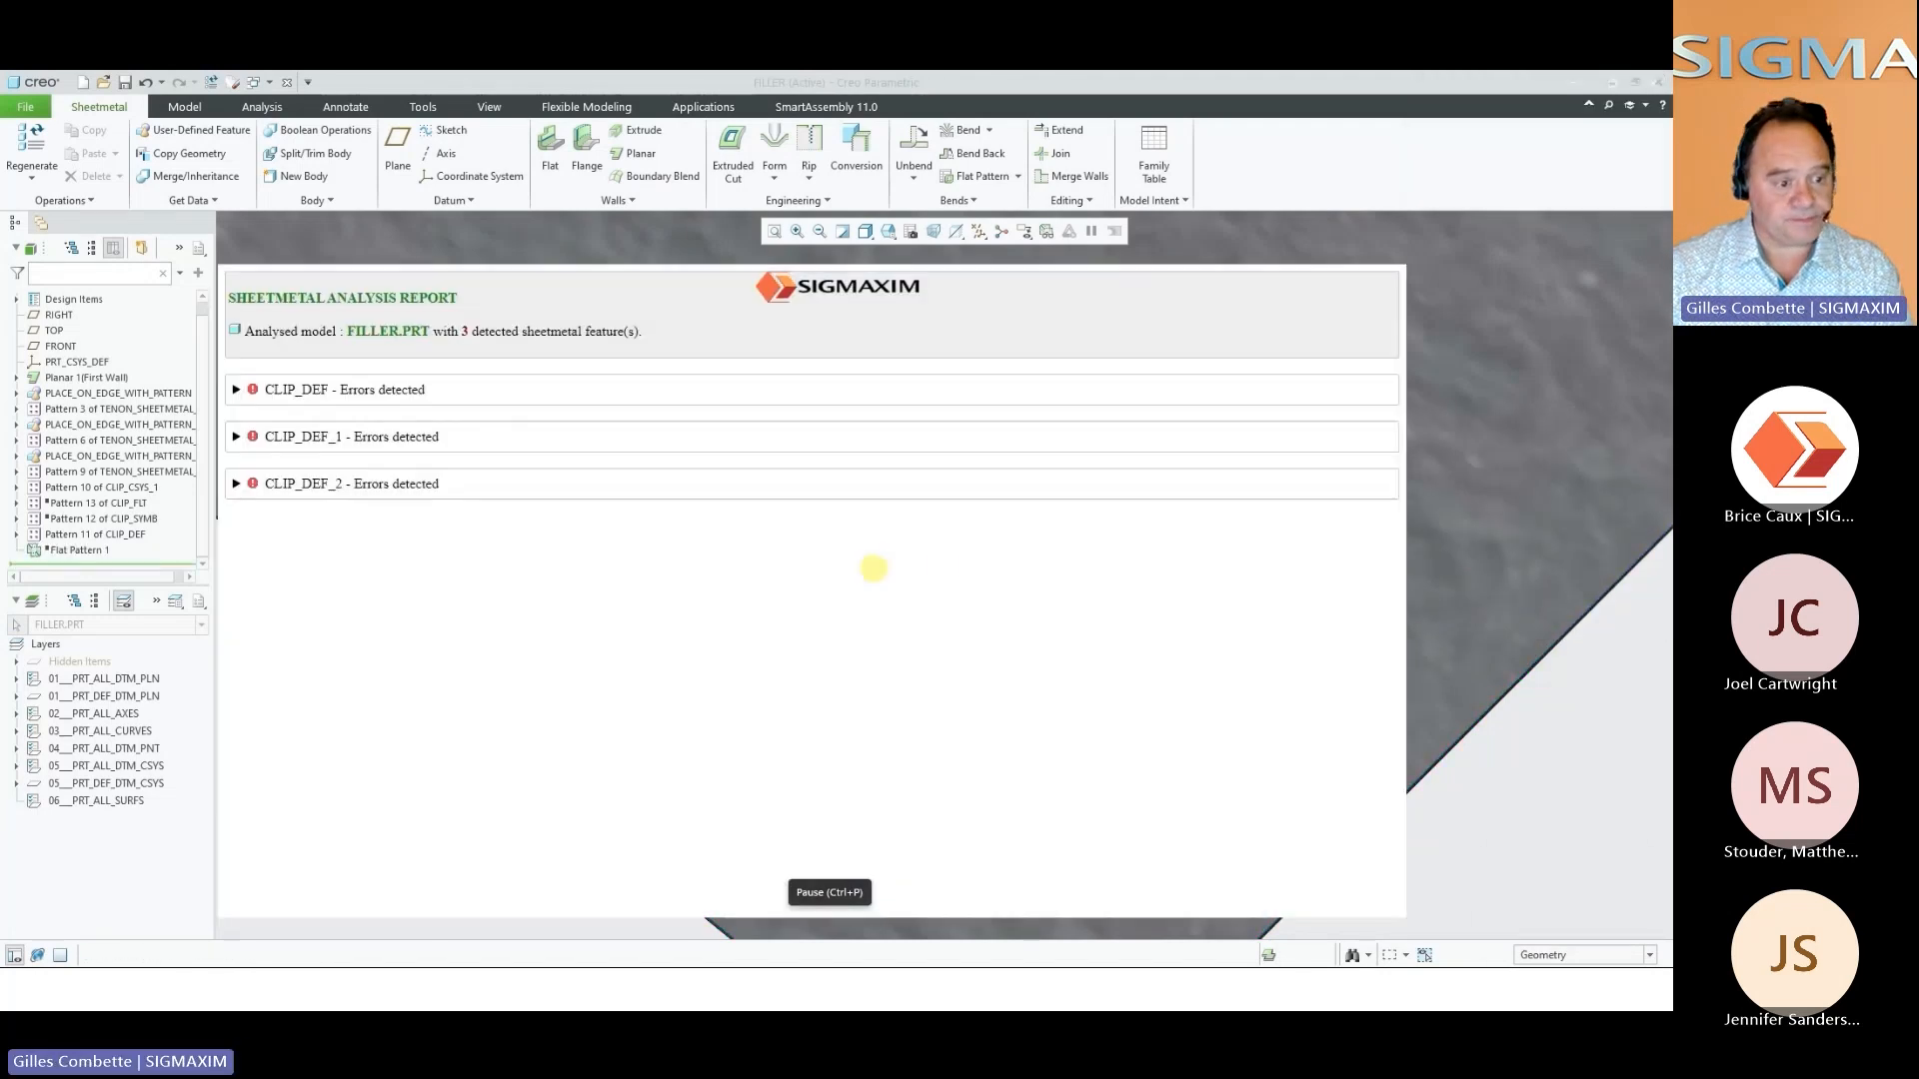
Resume the check_manufacturability video at the external punching section and change the FILLER part's punching state to the flat state
mouse_move(830, 928)
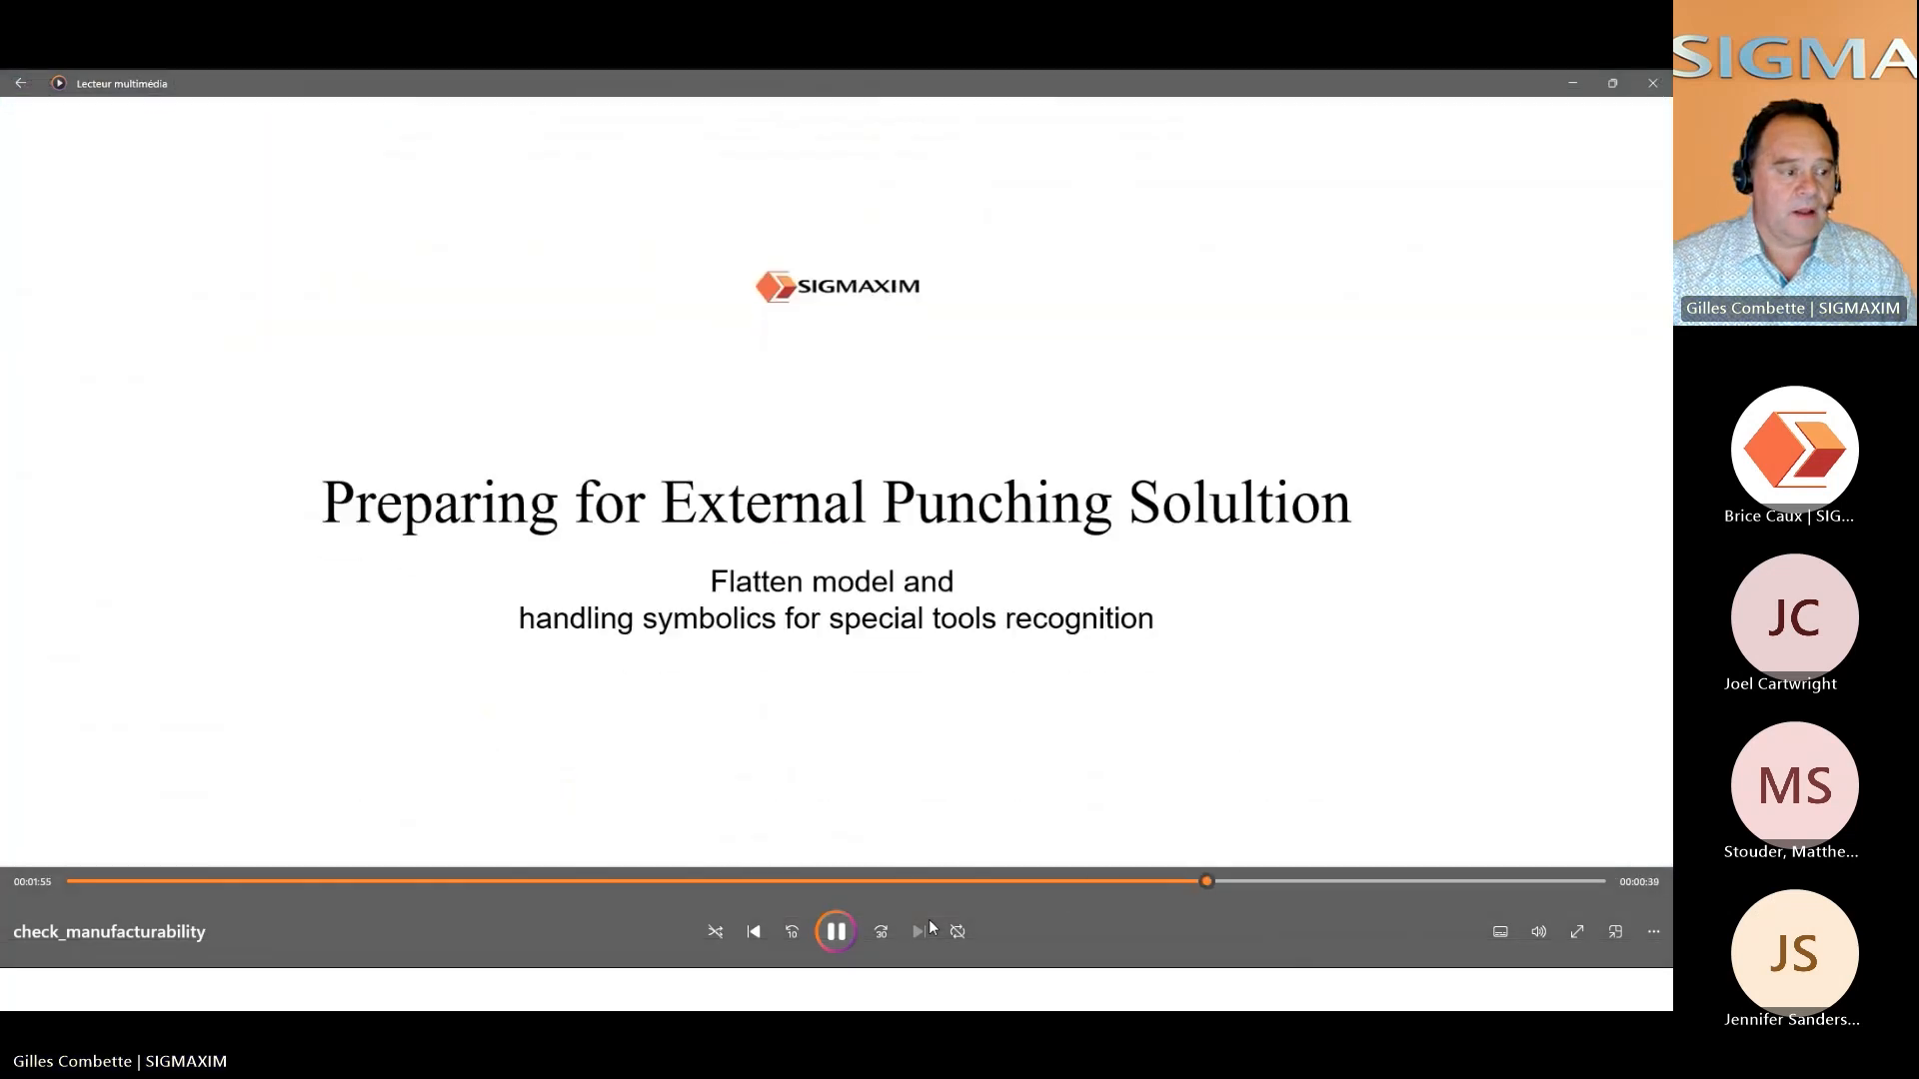
key("space")
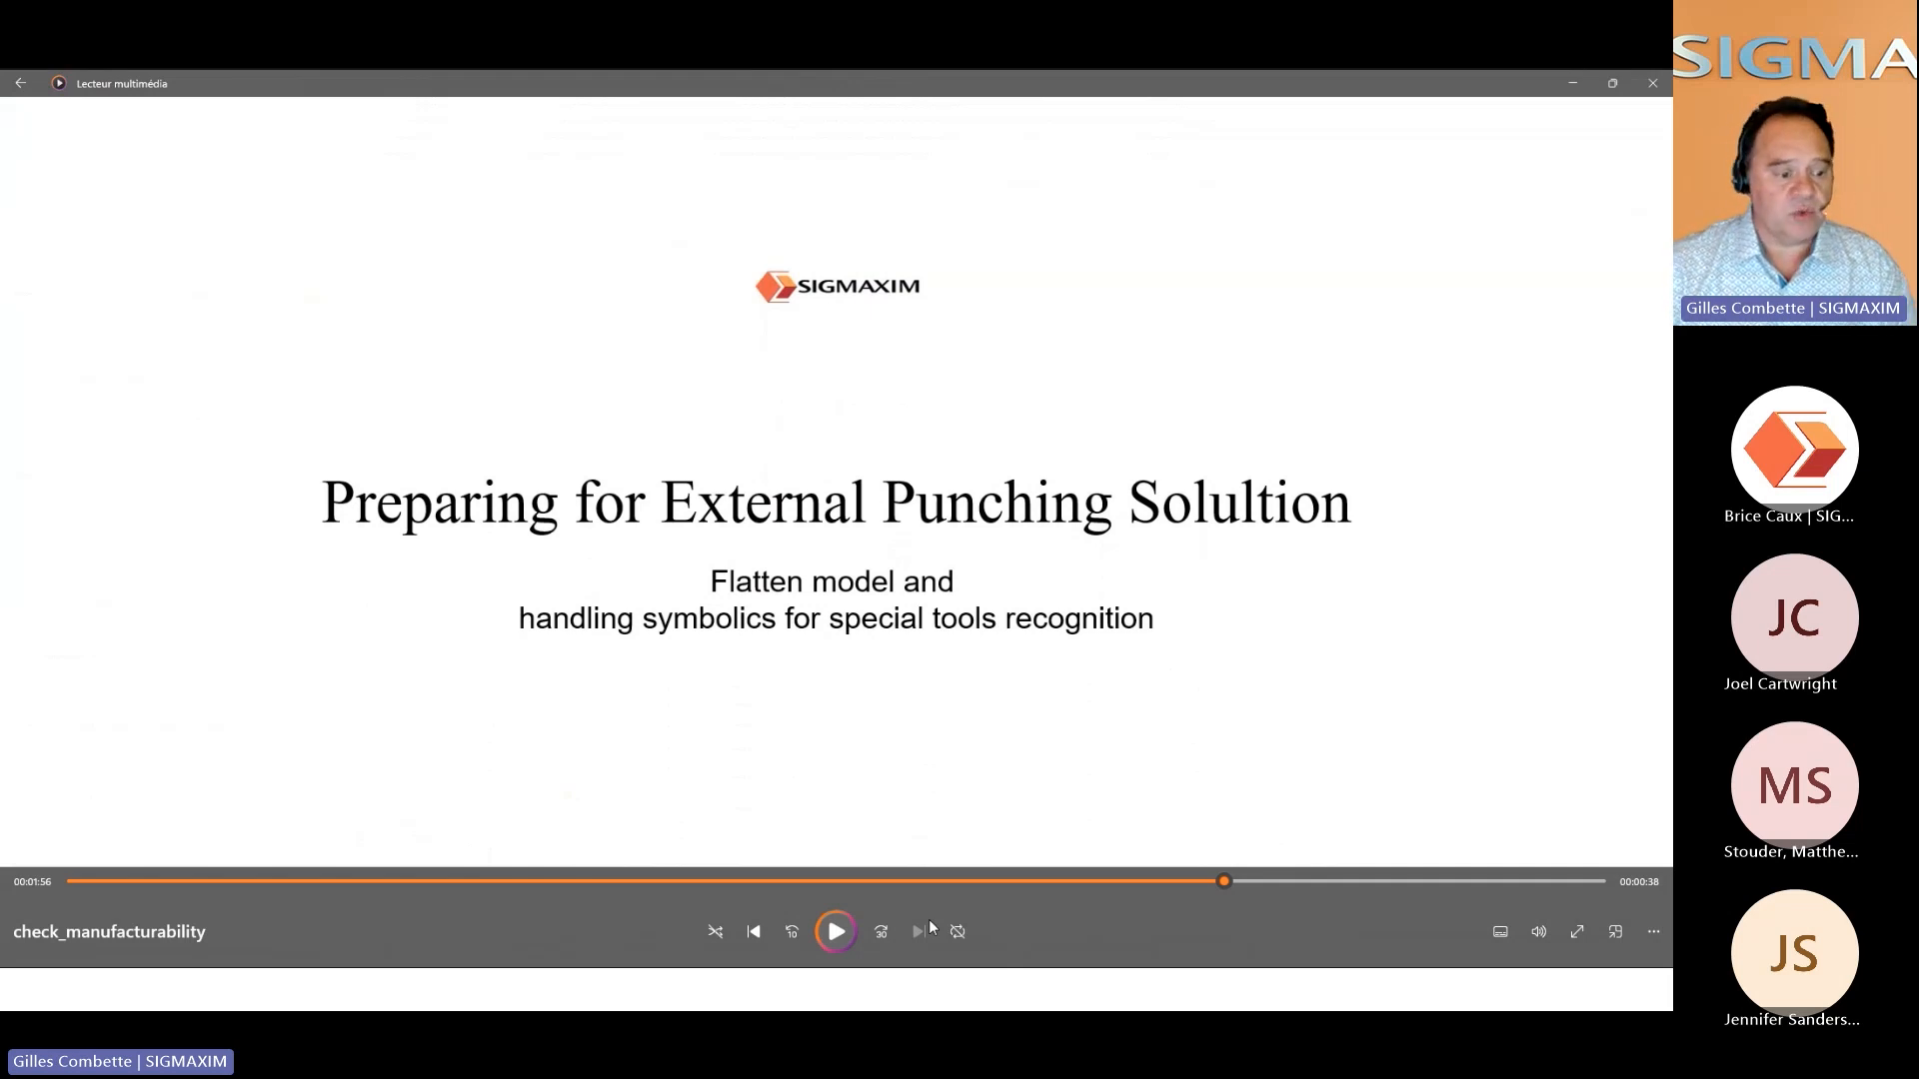
key("space")
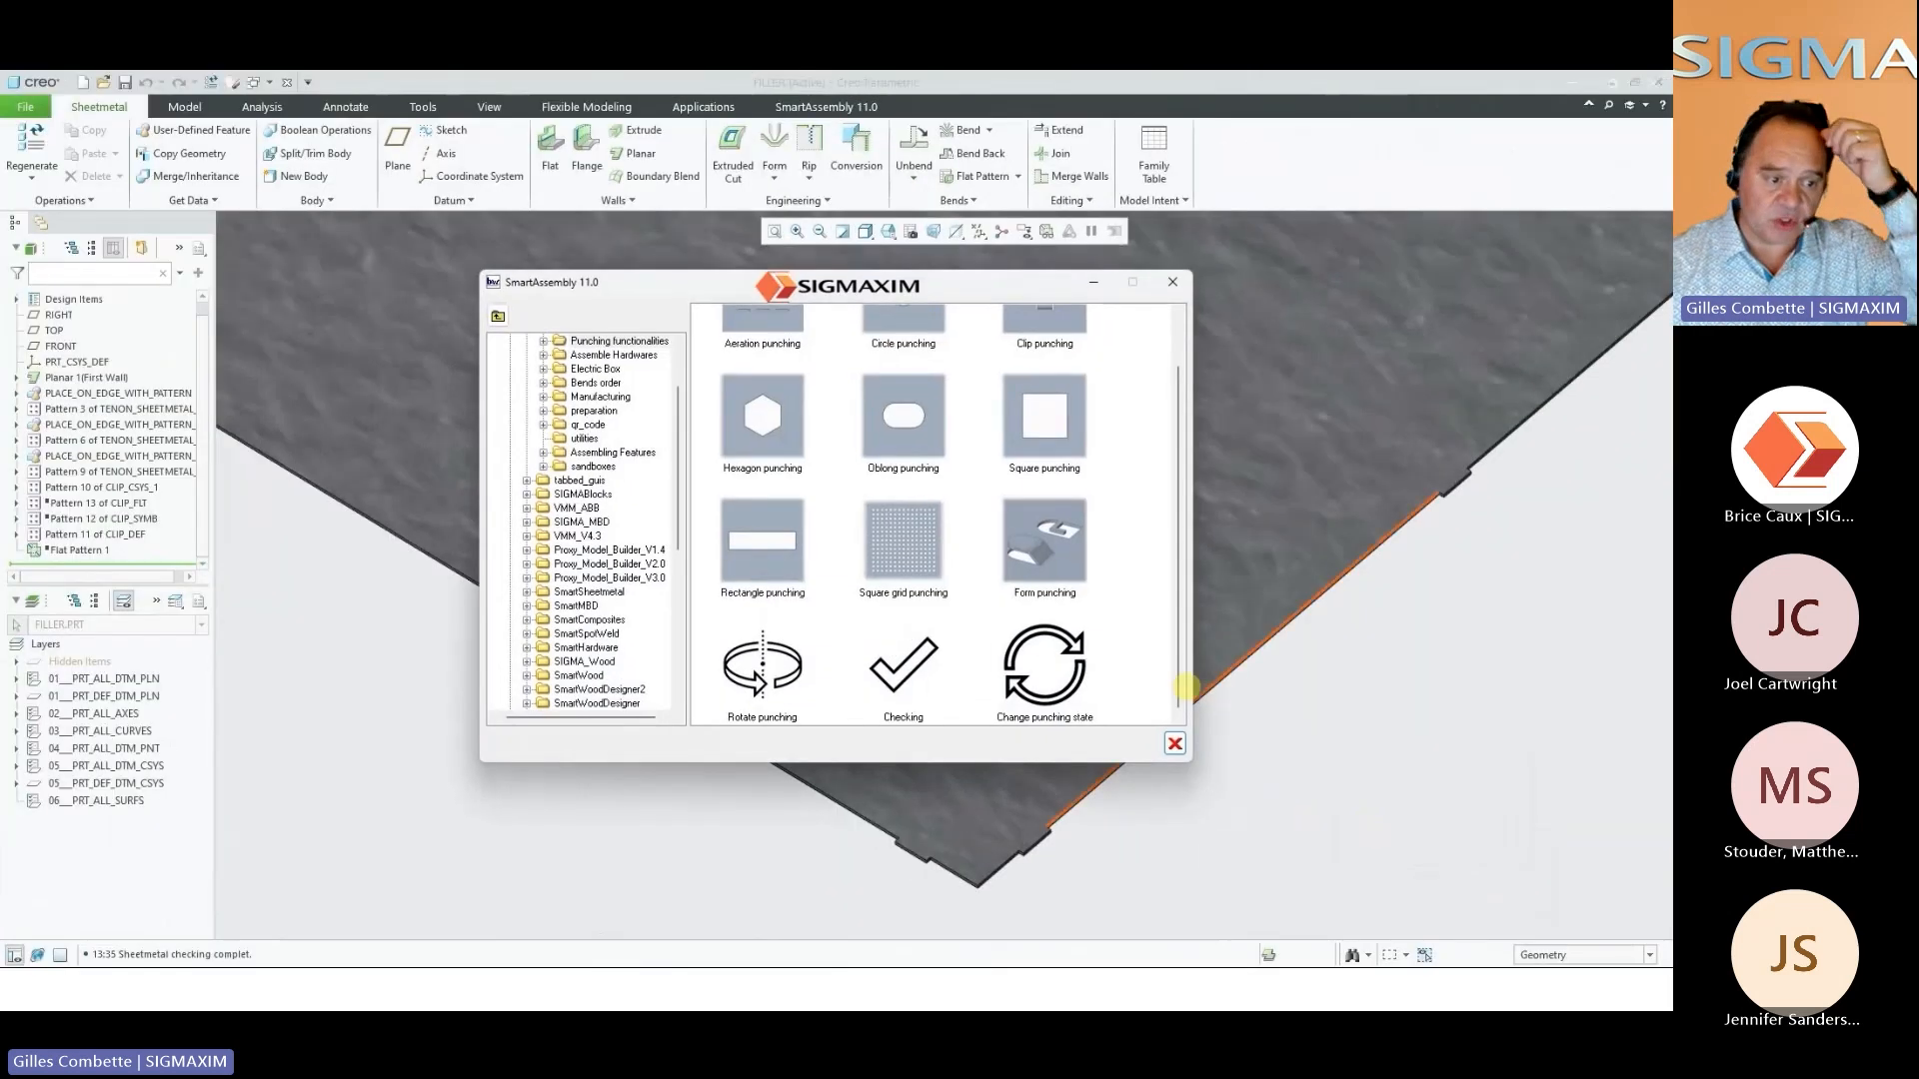
left_click(1036, 660)
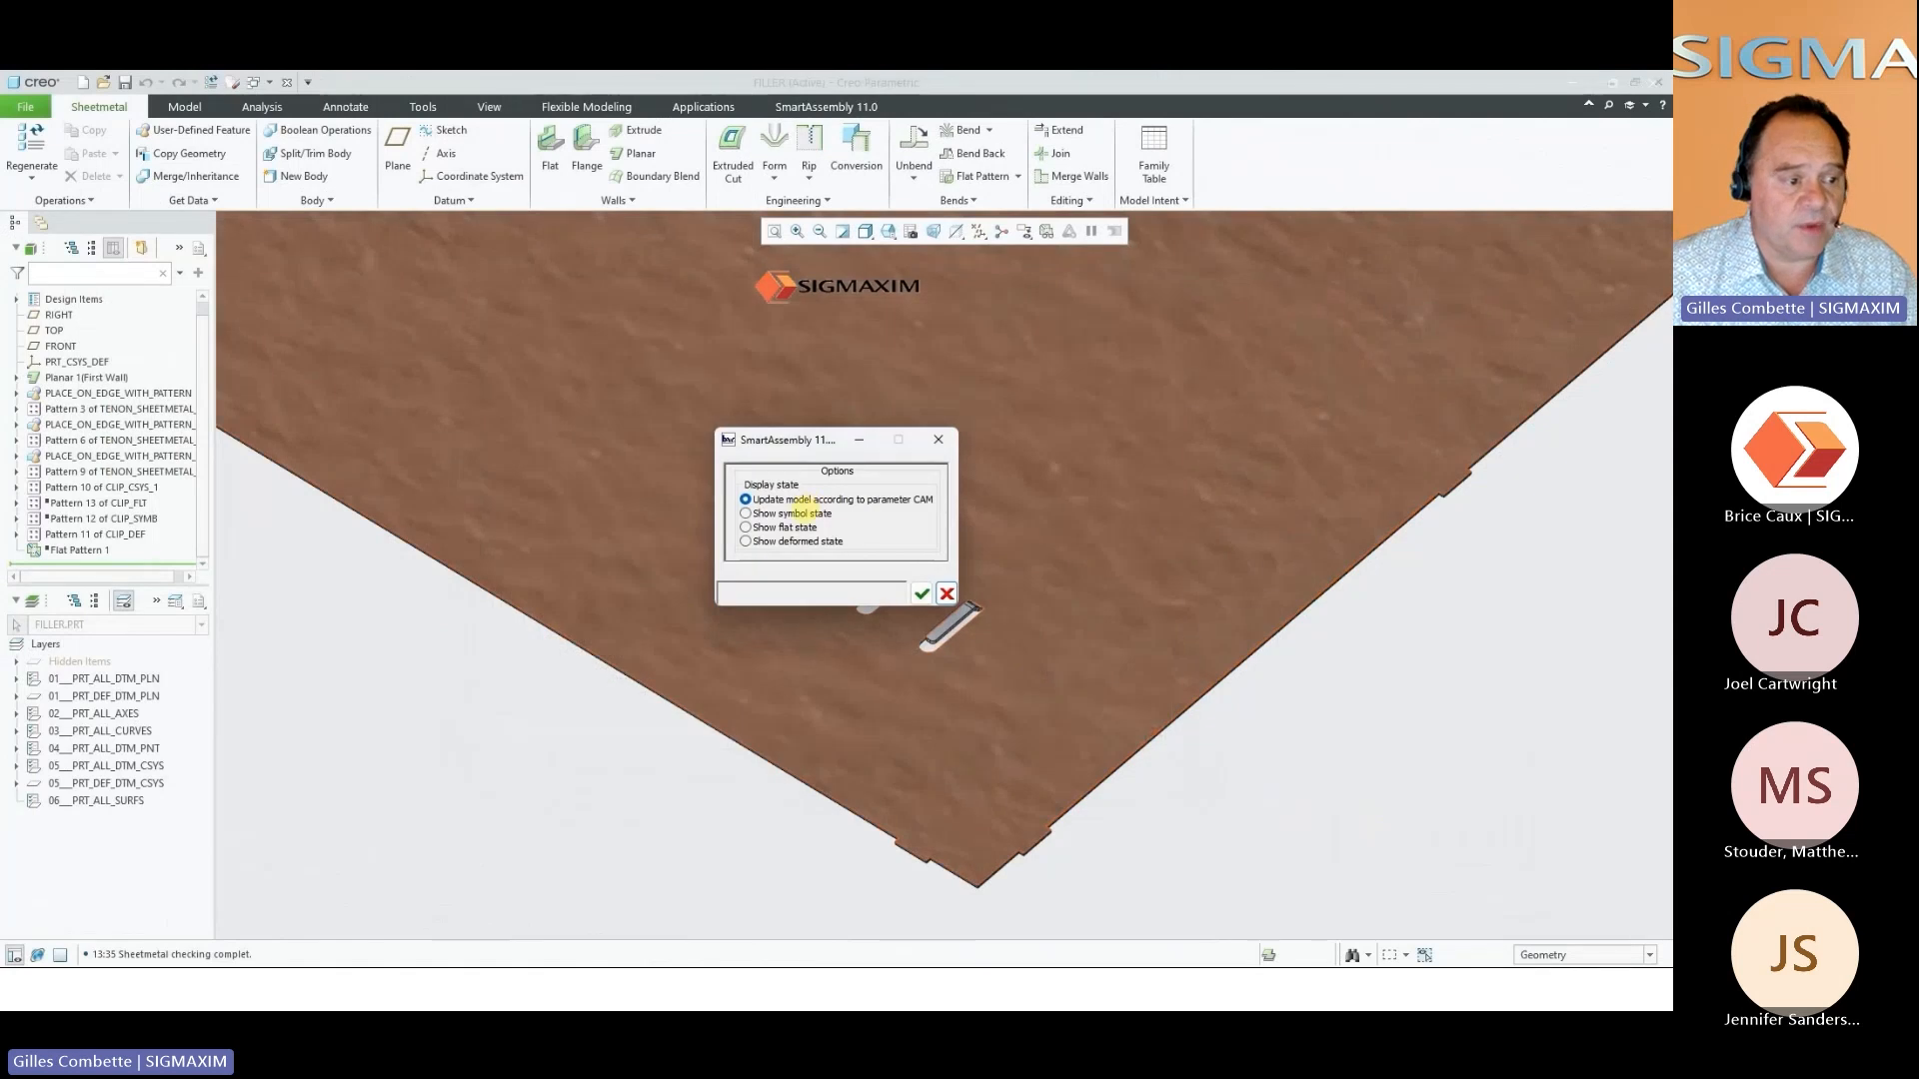
left_click(797, 513)
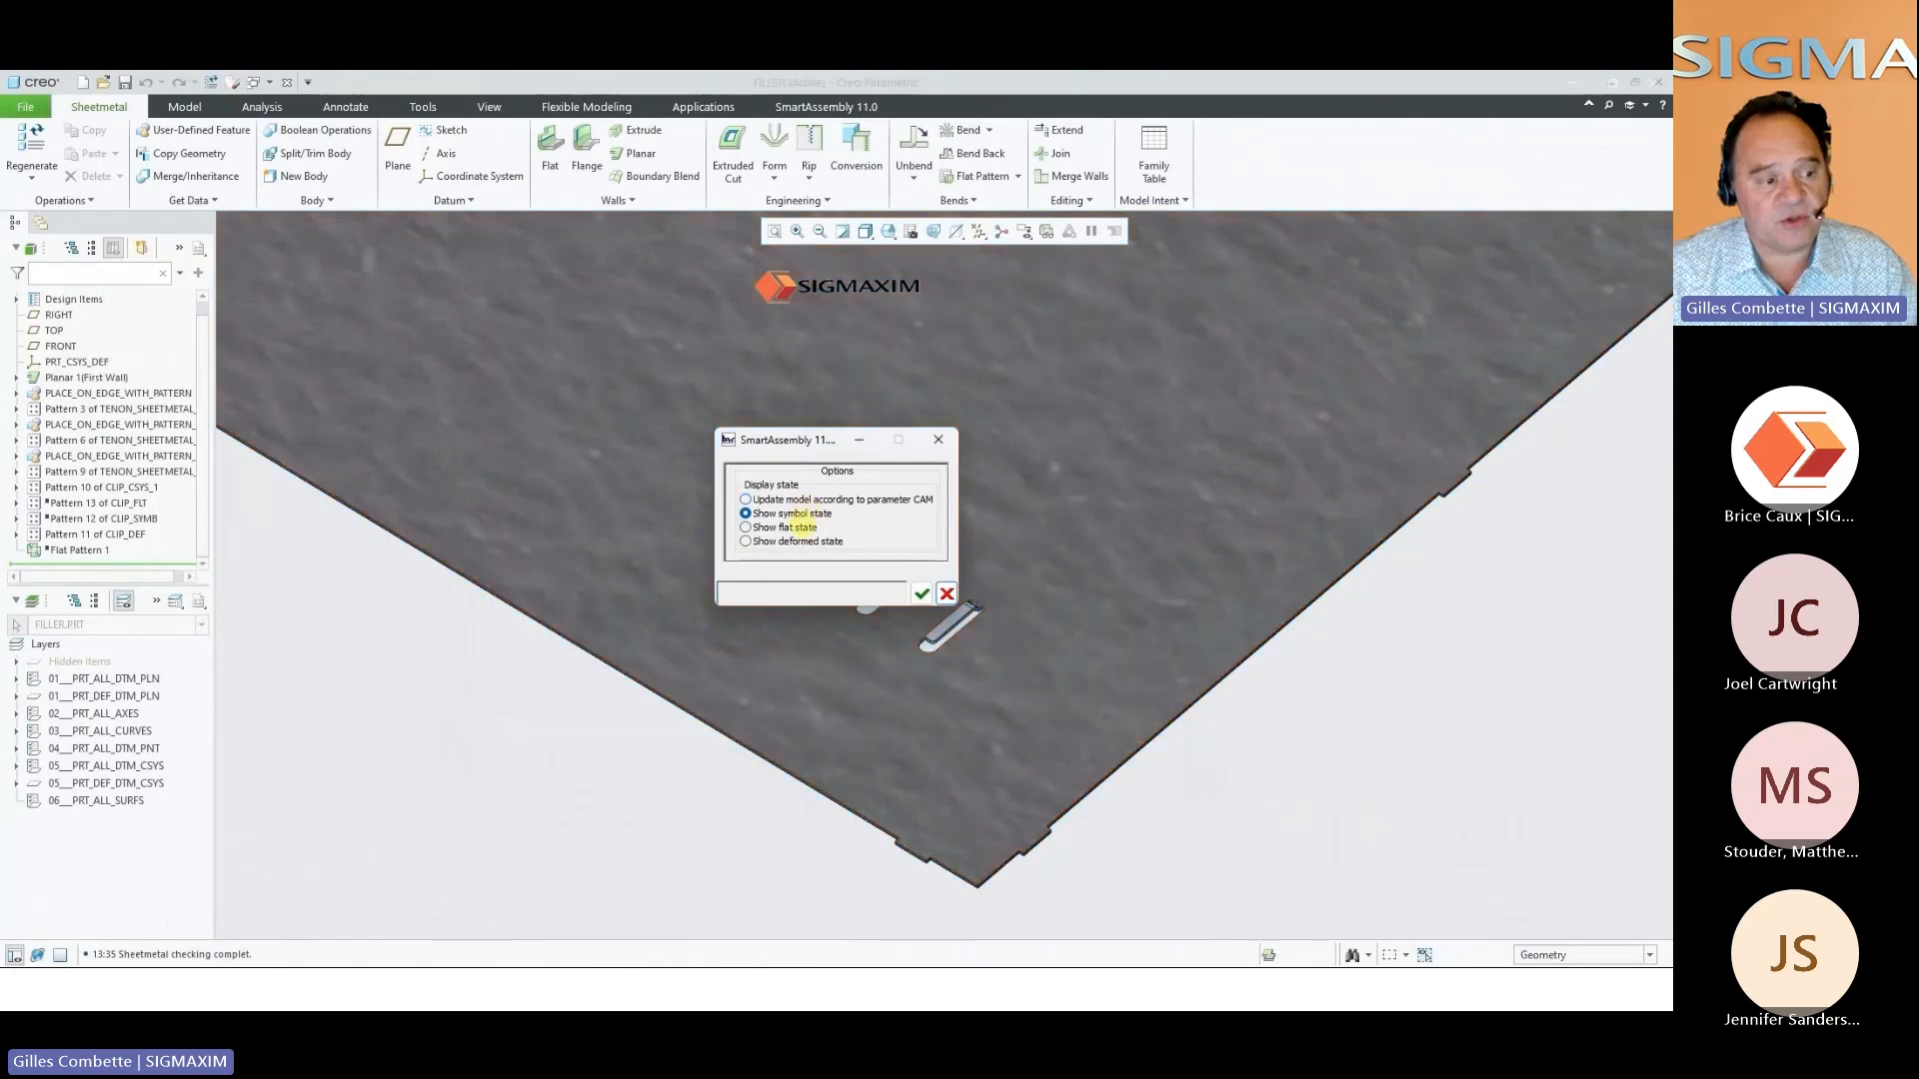
left_click(920, 593)
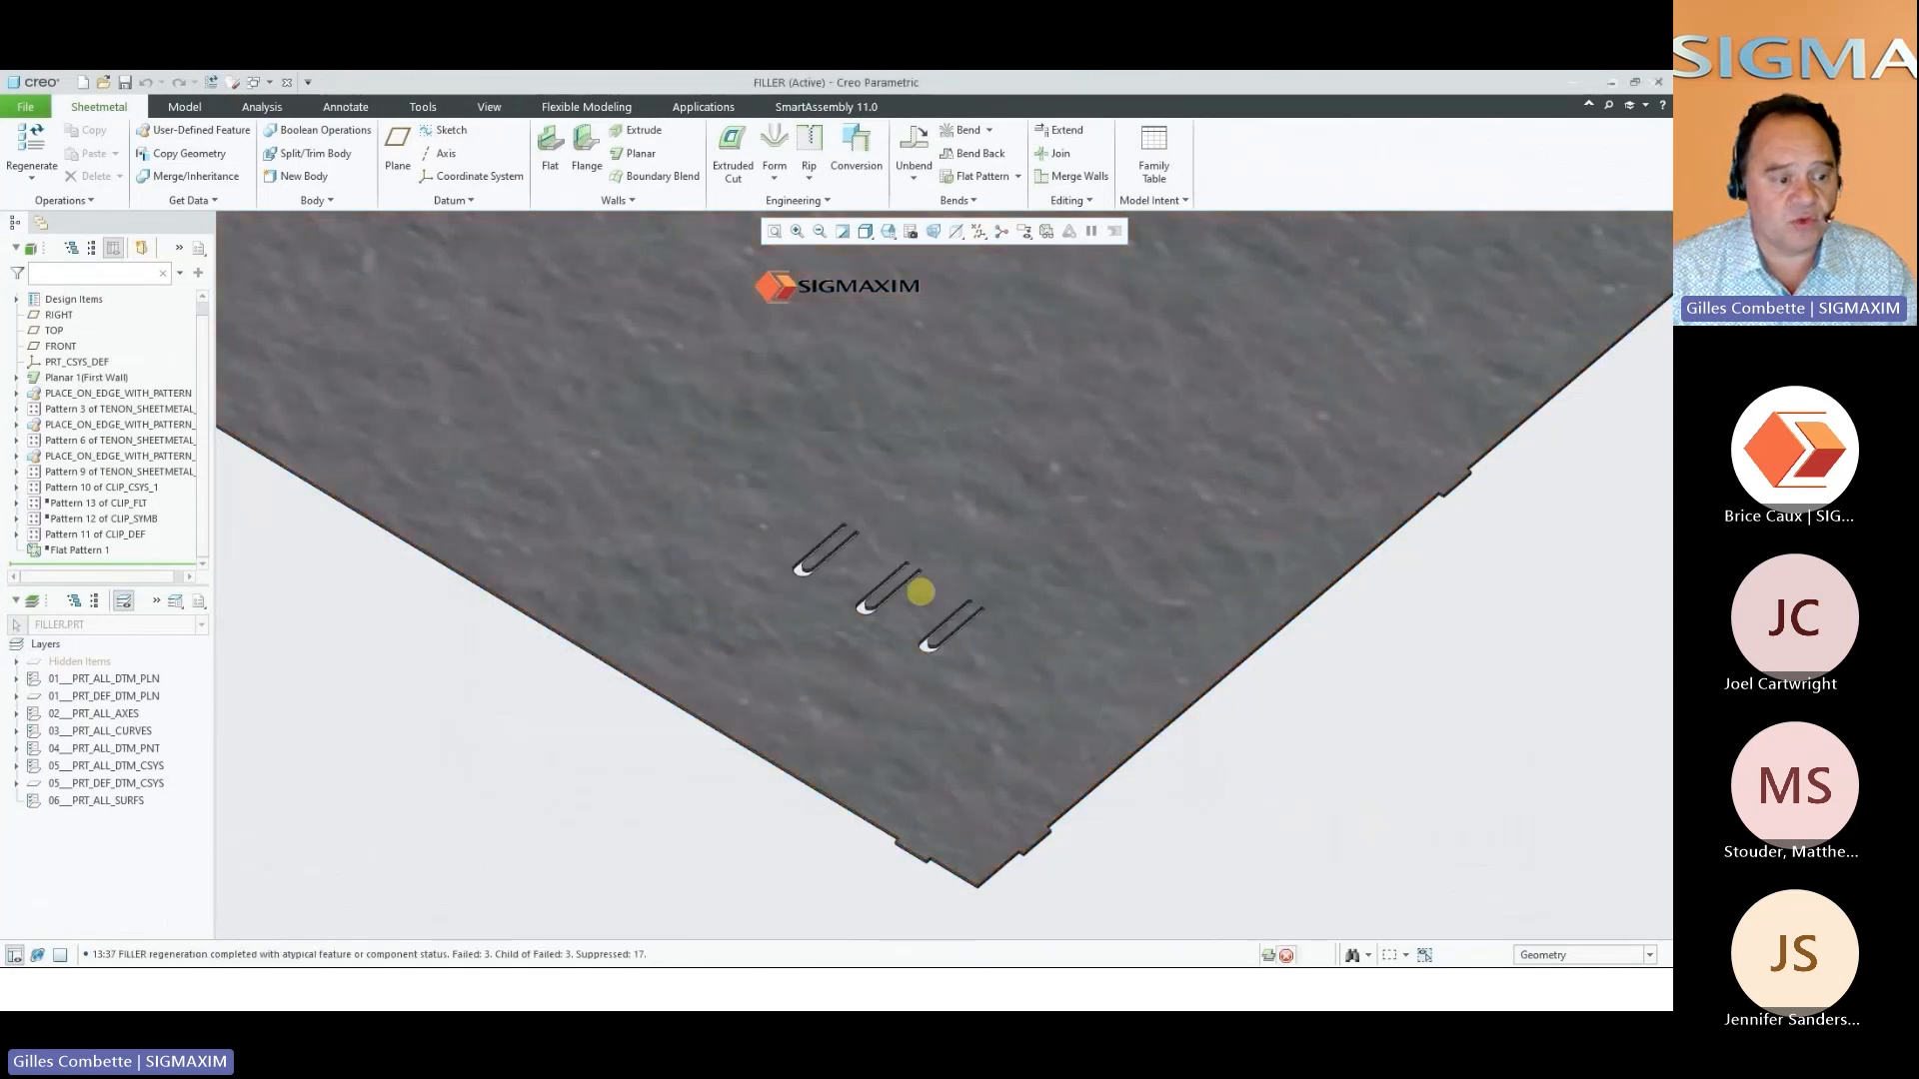
Change the punching state of the FILLER part's clips to the symbol state and play the remainder of the video
right_click(1324, 698)
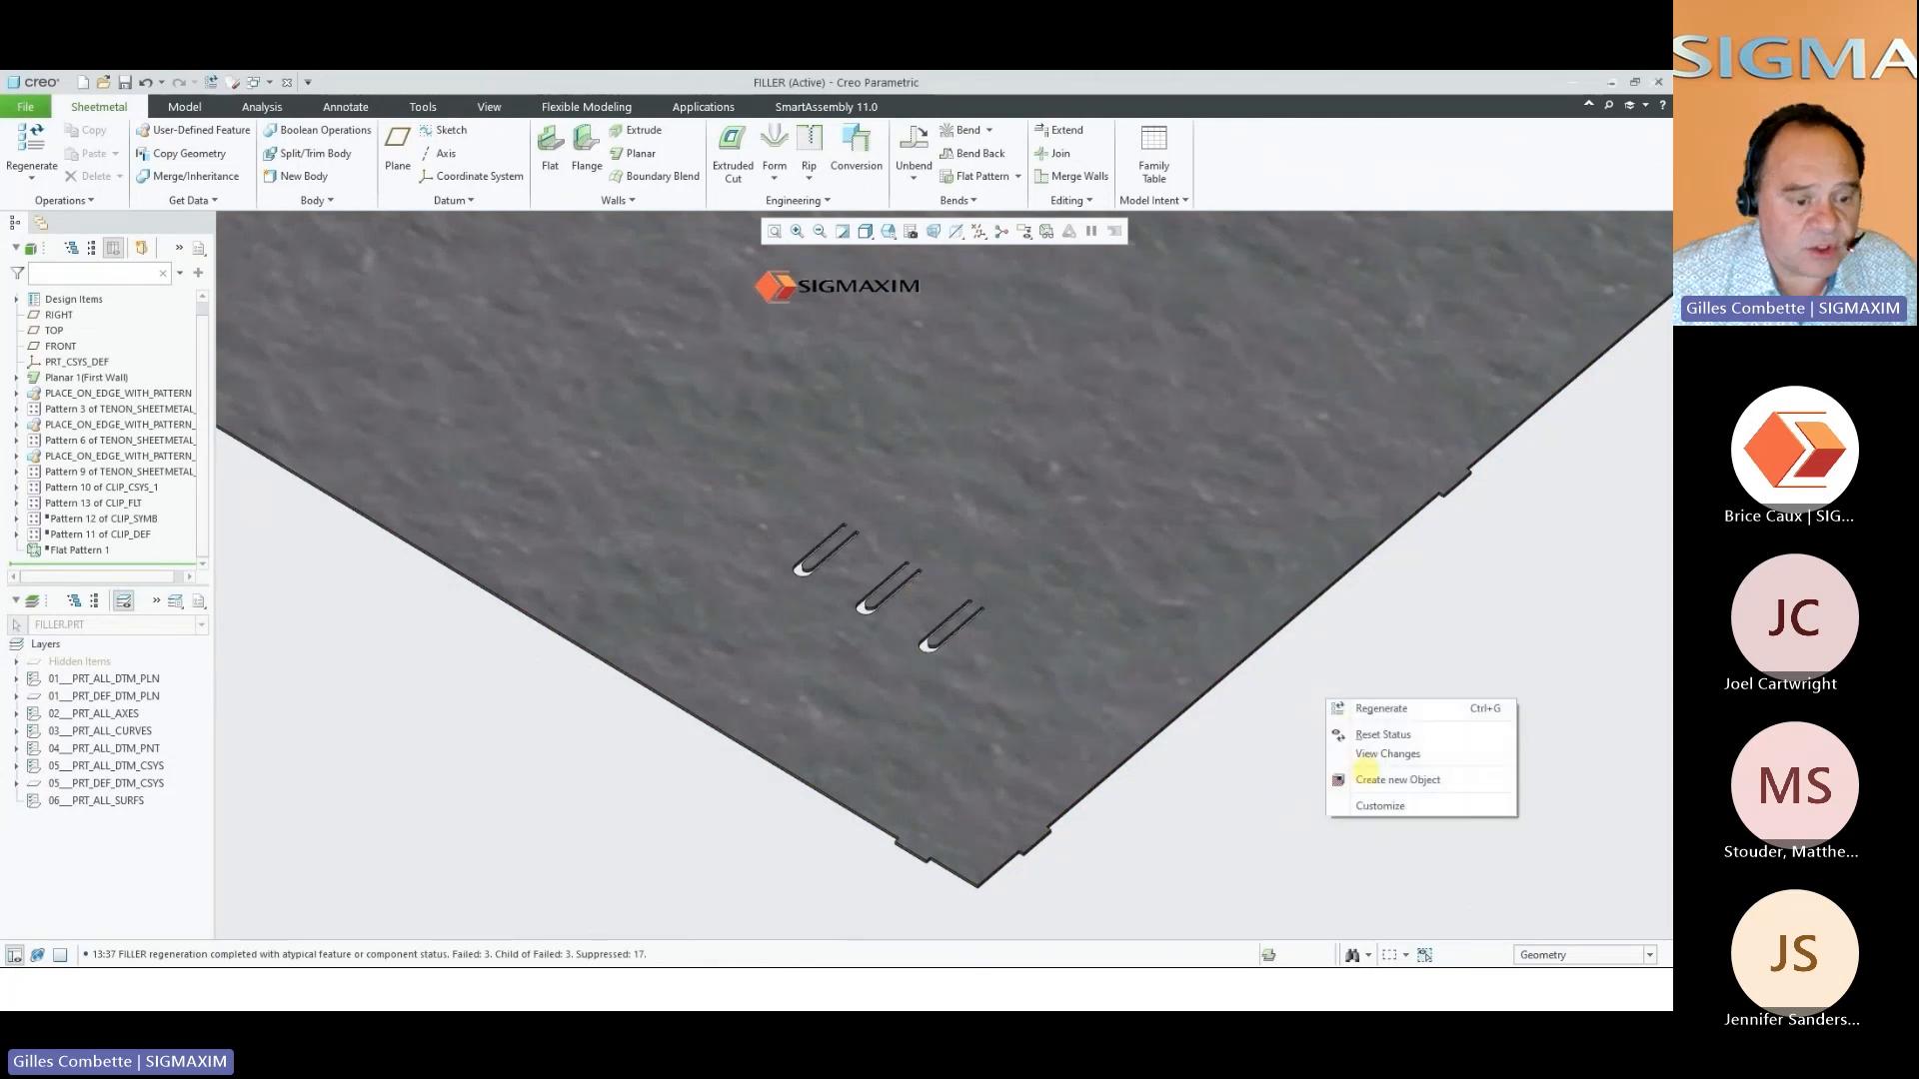
left_click(1351, 780)
left_click(960, 663)
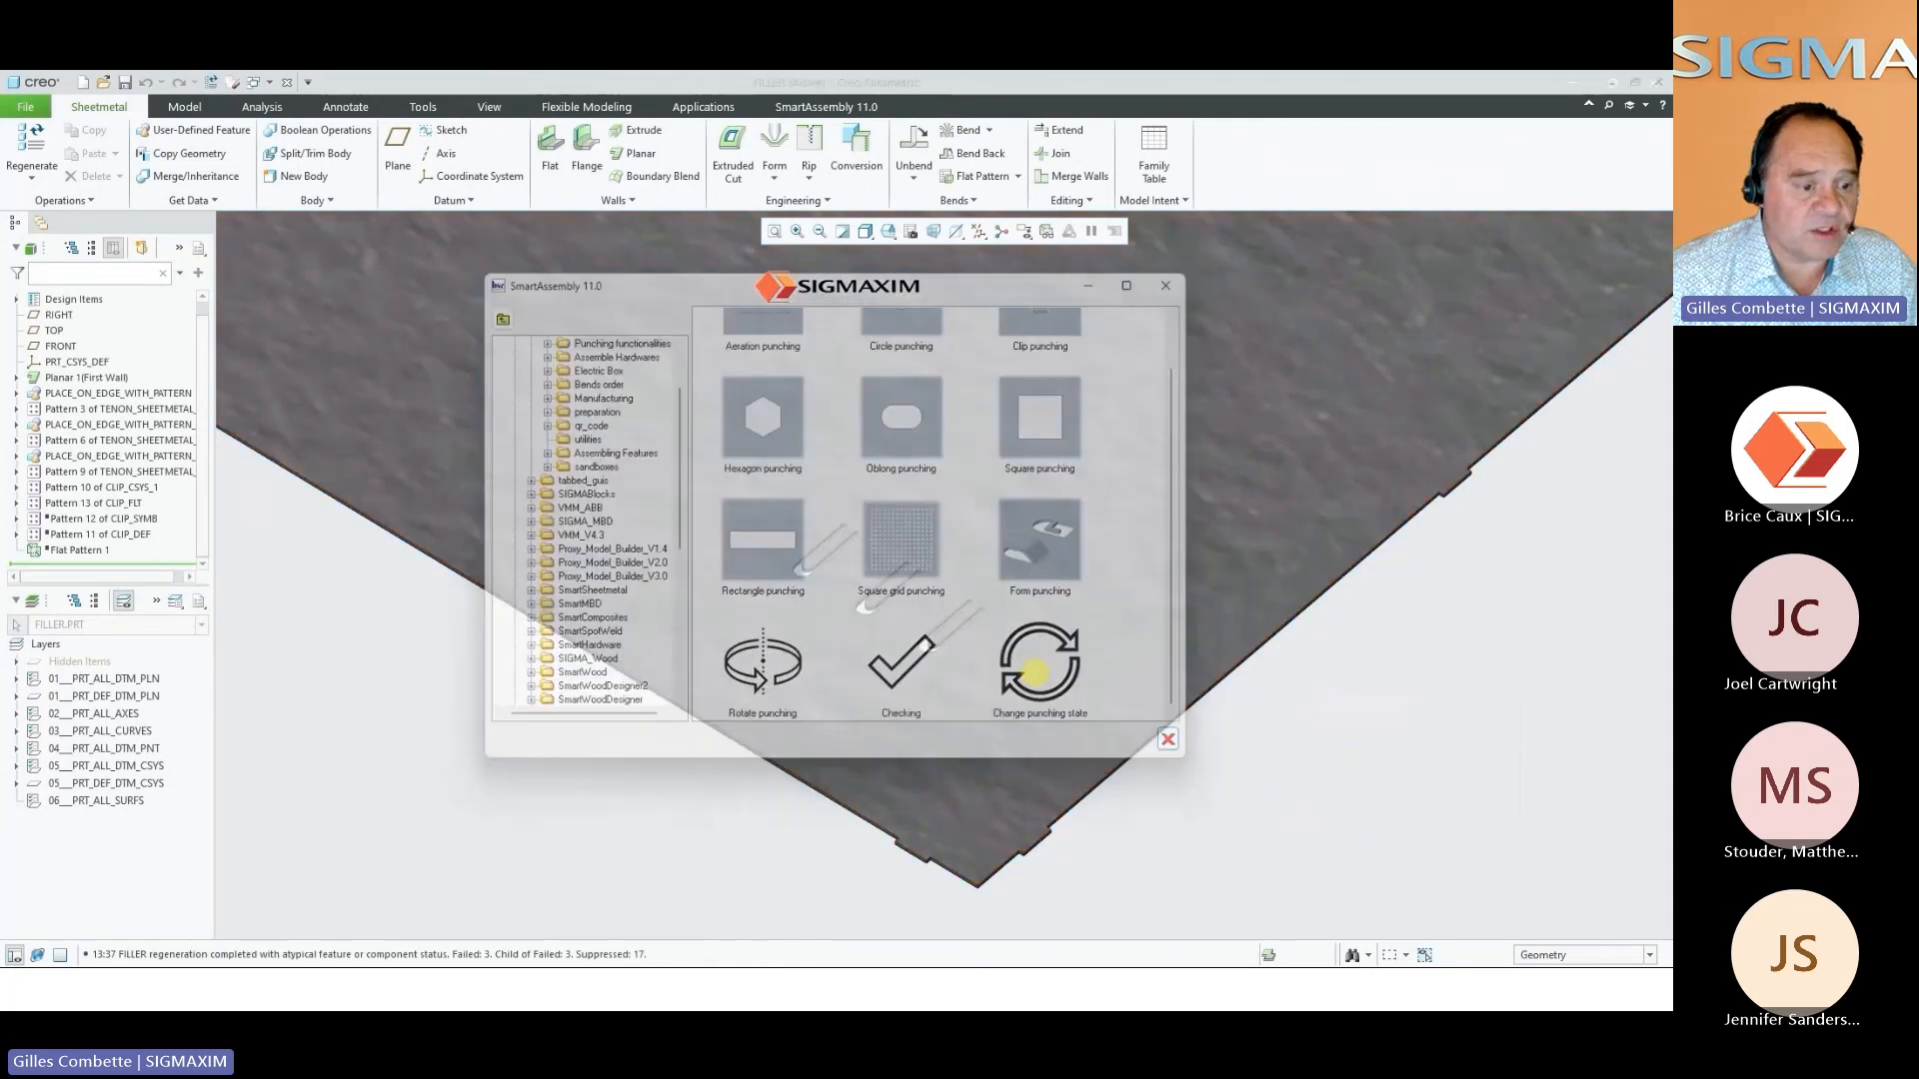
left_click(785, 513)
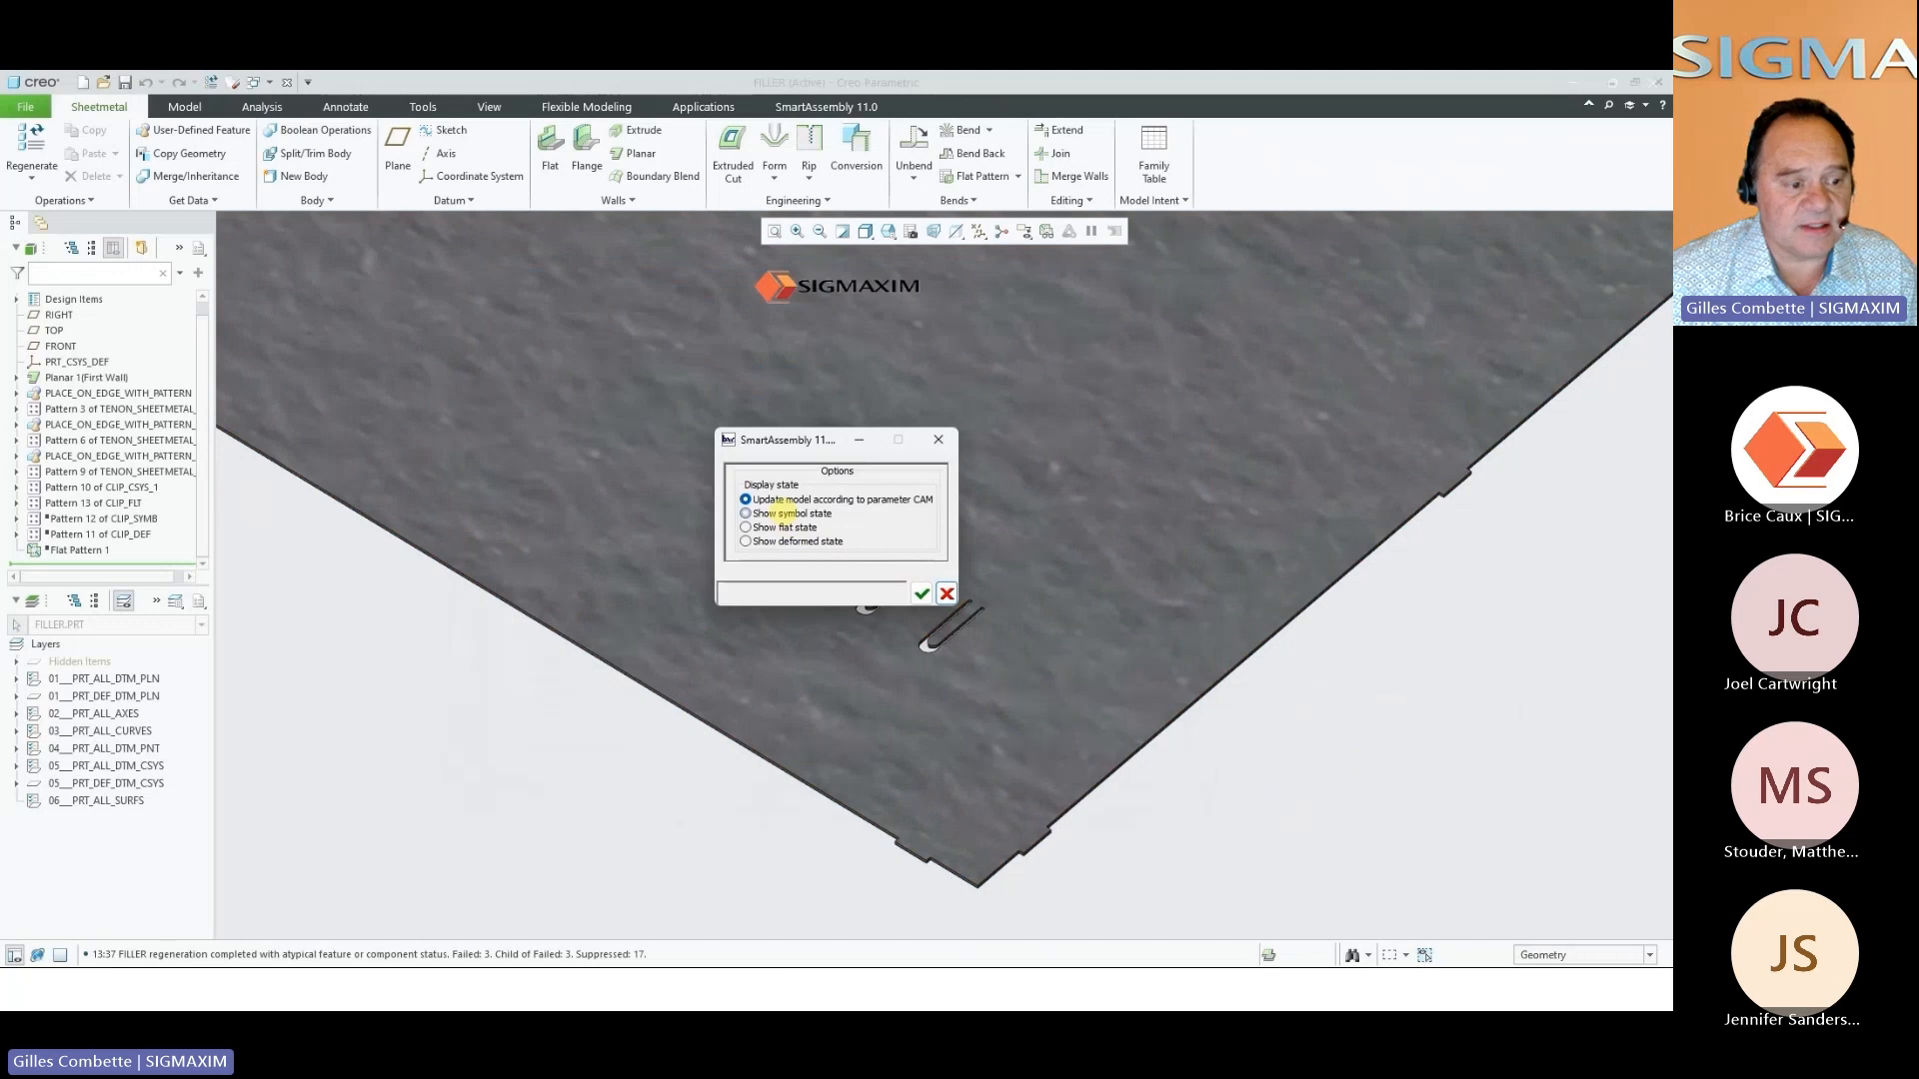
left_click(921, 594)
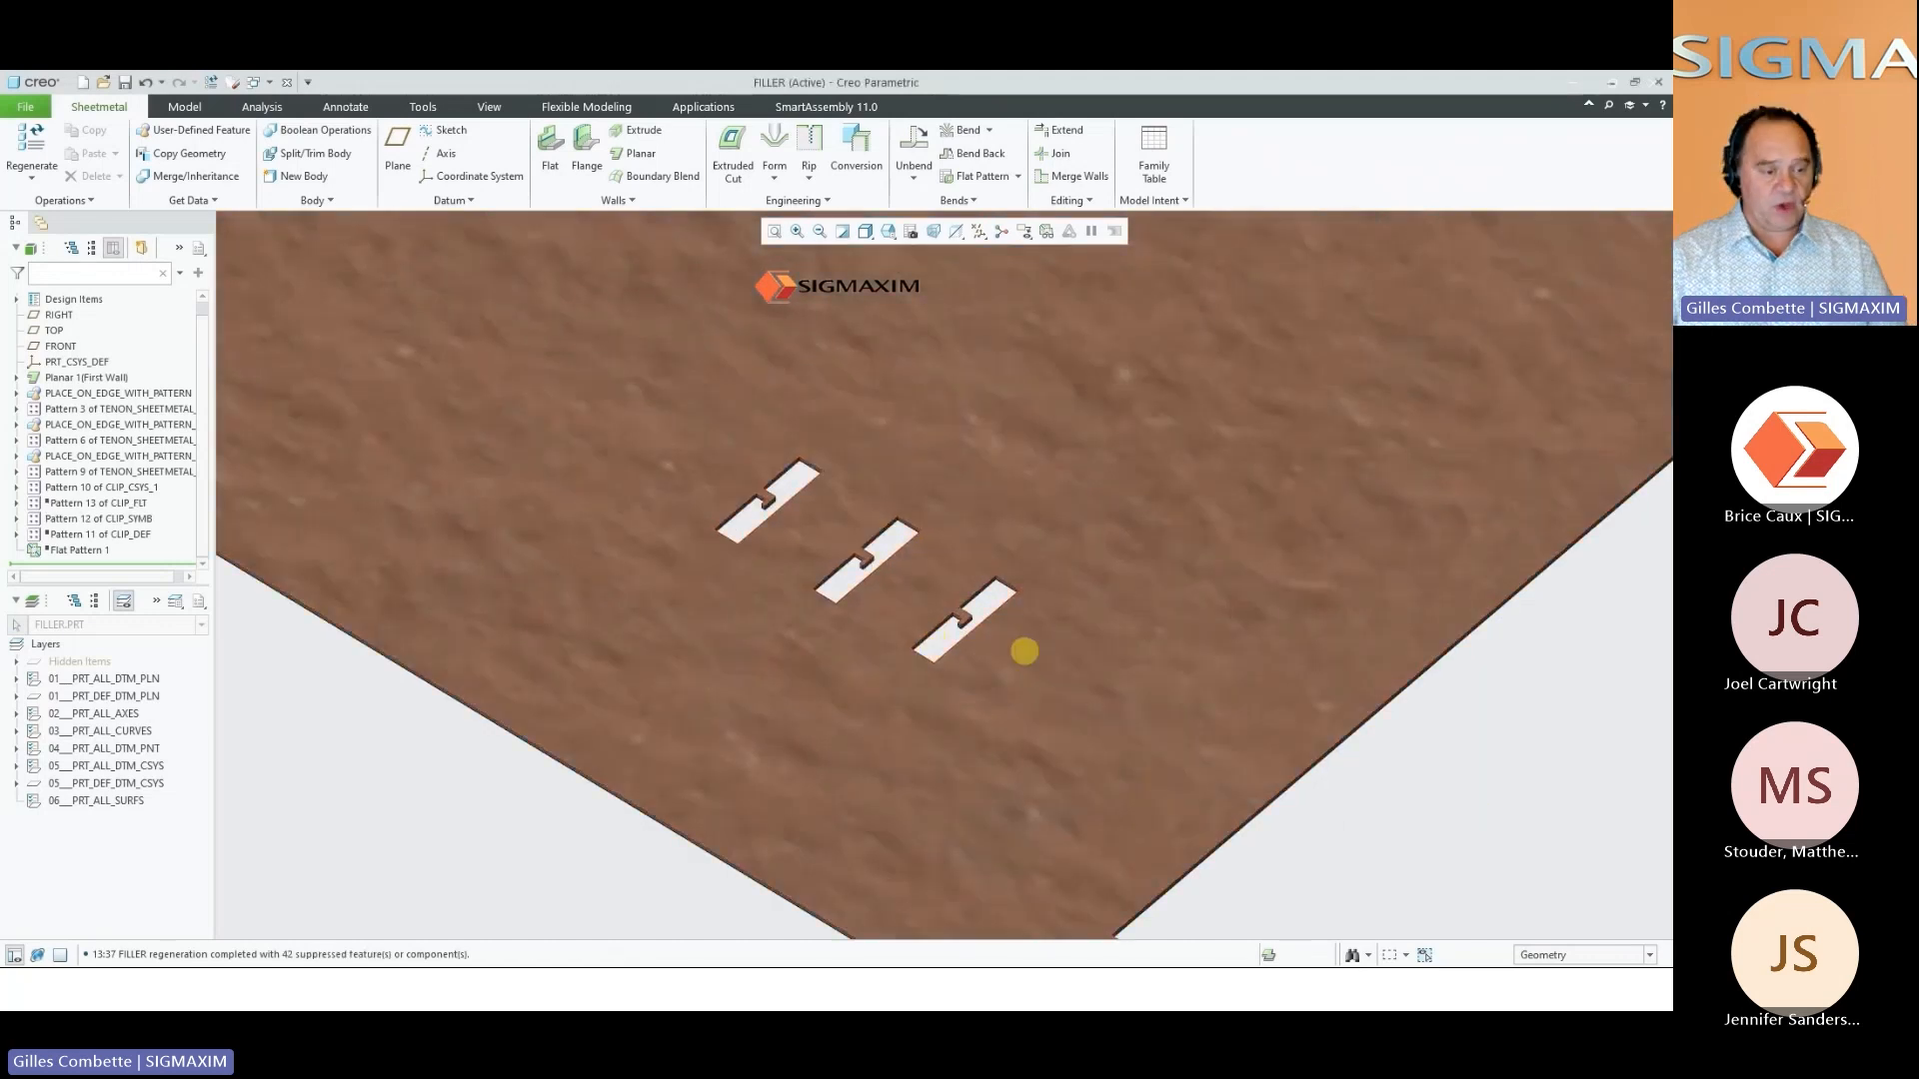
right_click(1473, 759)
key("space")
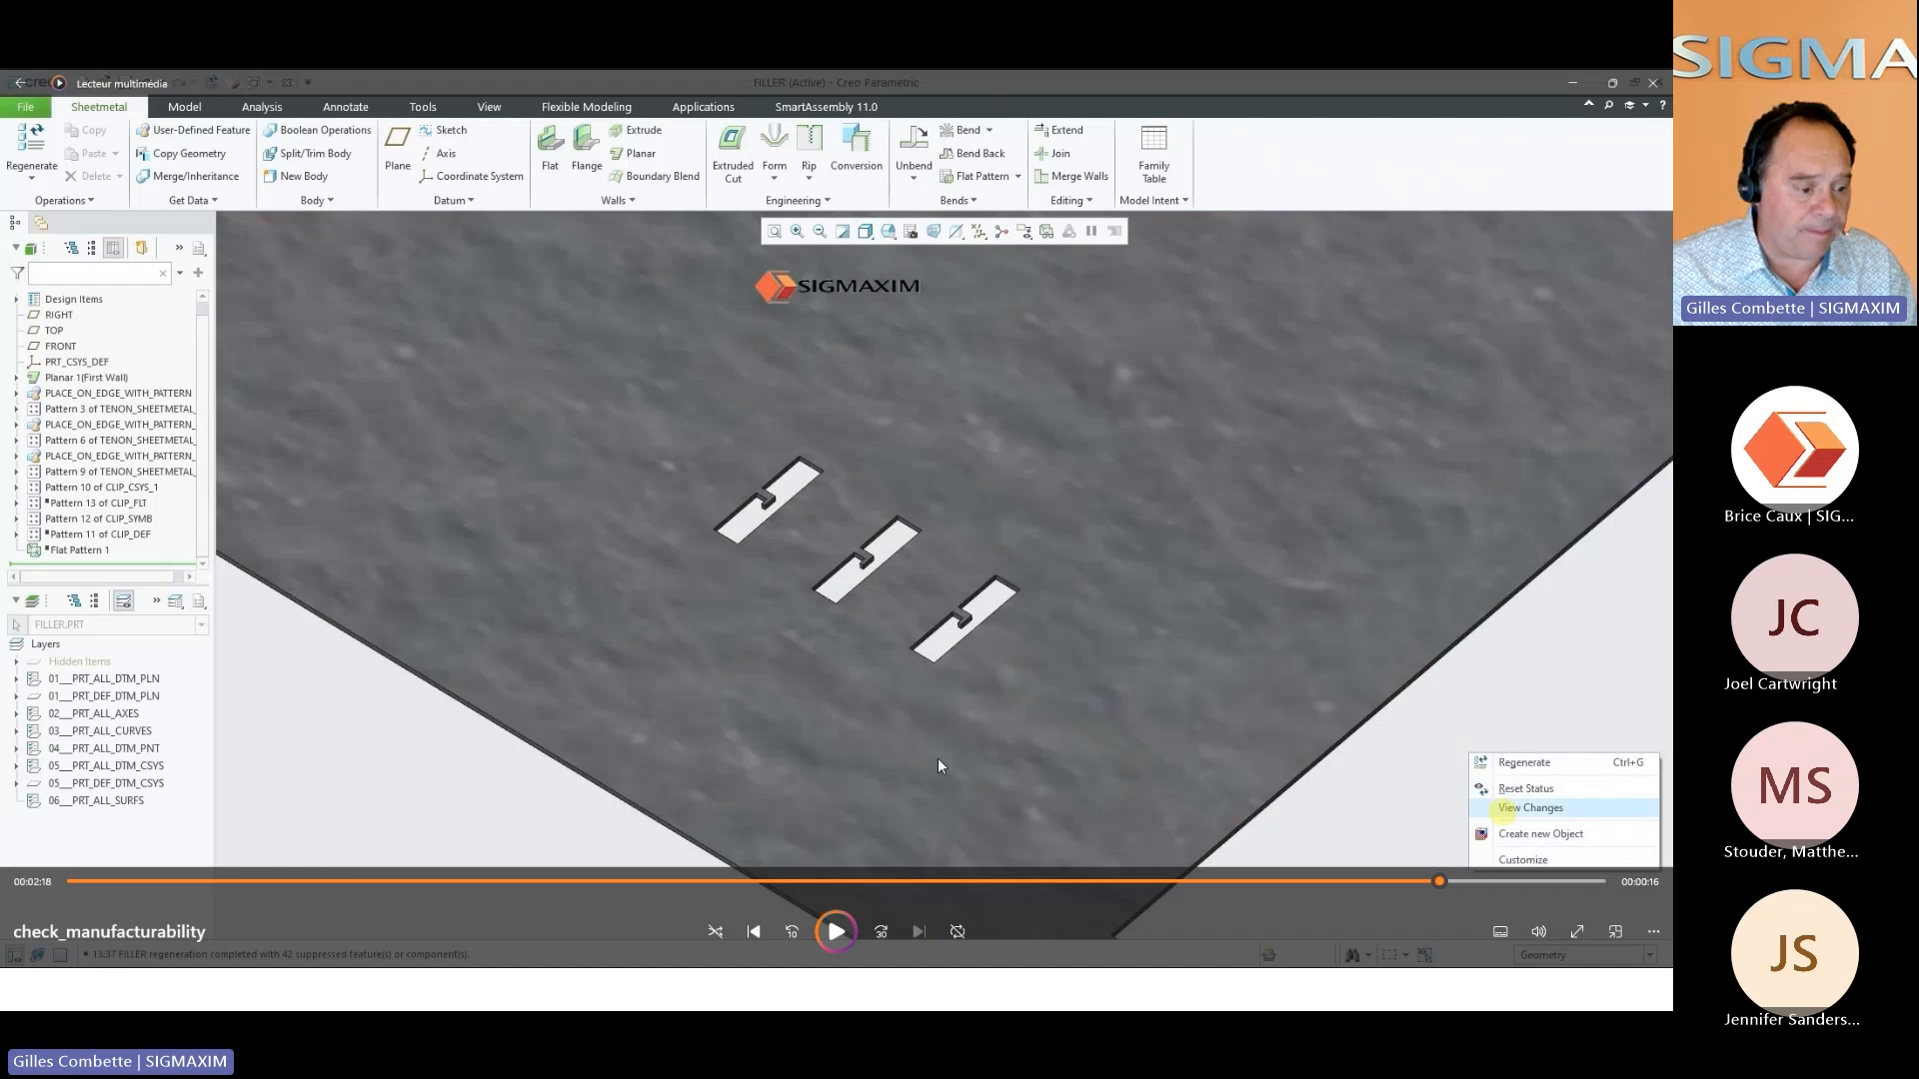
left_click(849, 924)
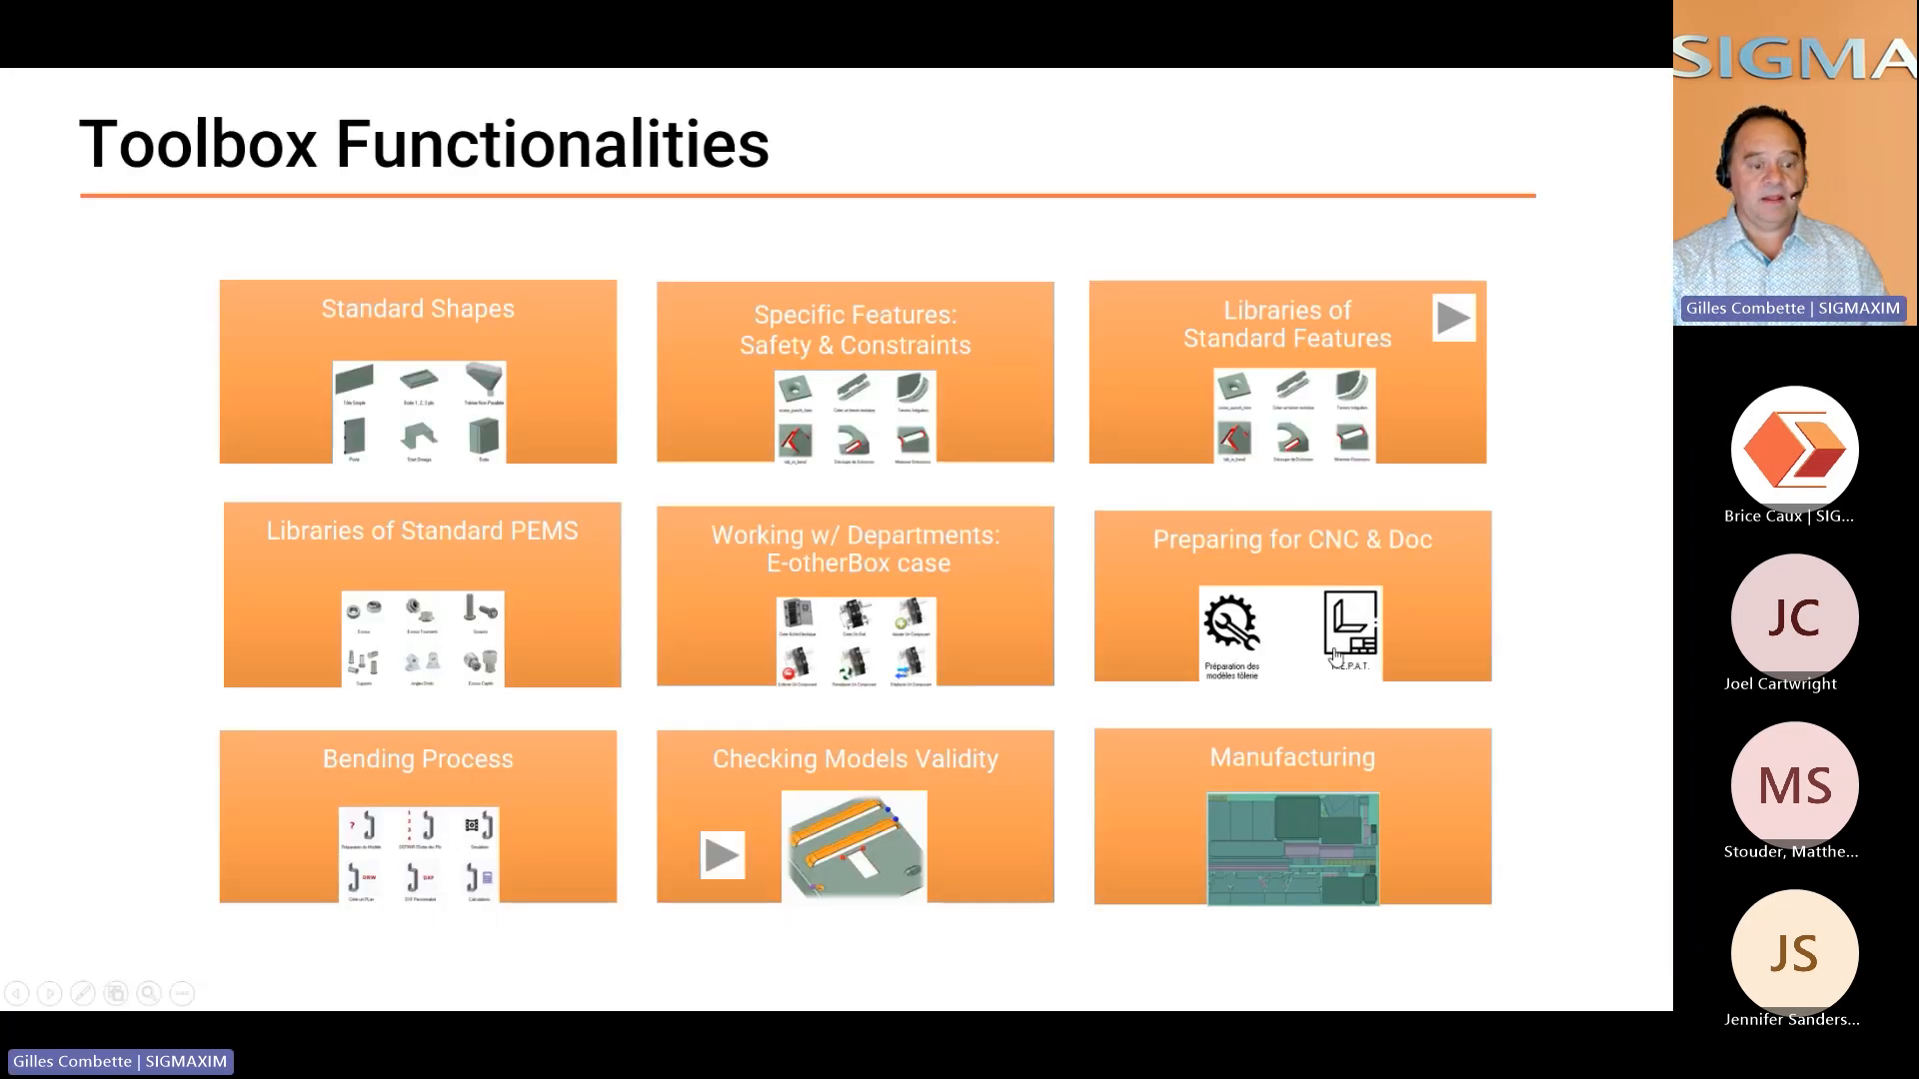
Open the Manufacturing video in full screen and generate the CL output for the OPLASER operation on the nested sheet
left_click(1302, 847)
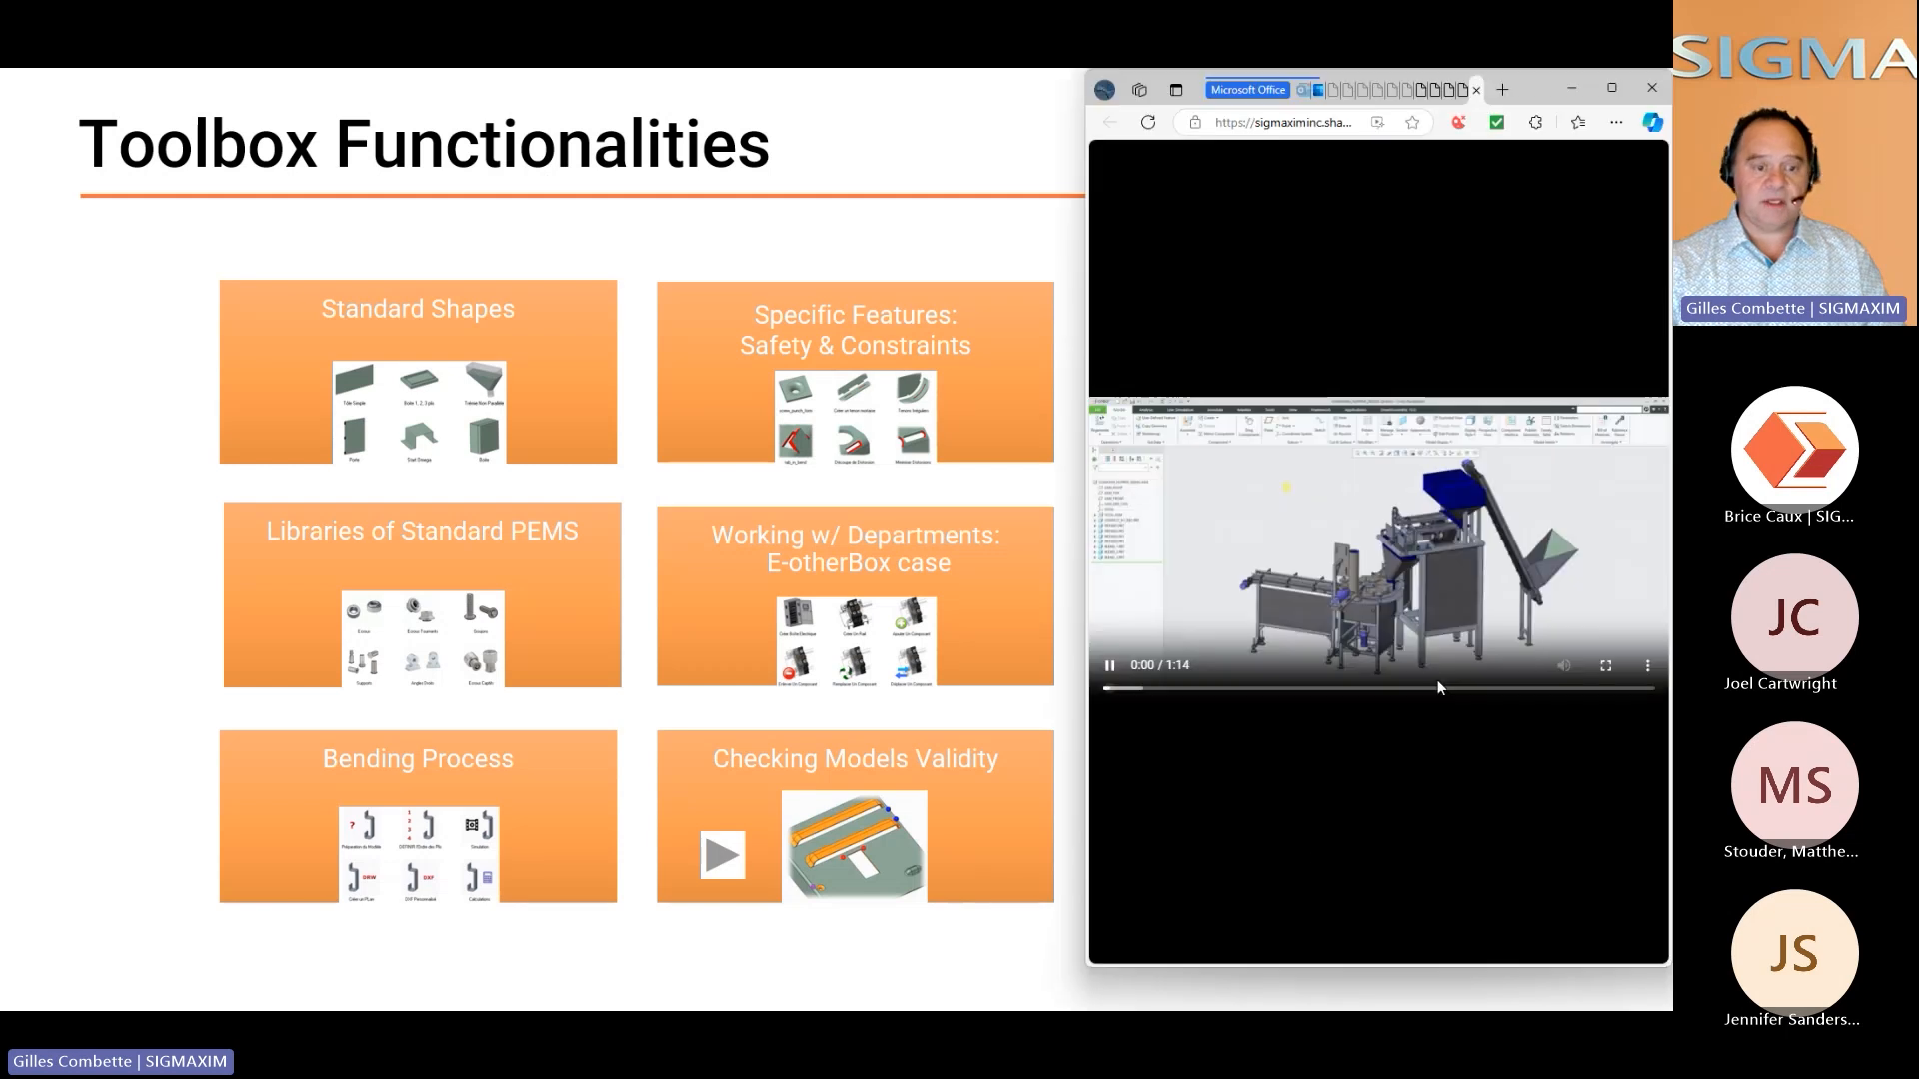
left_click(1605, 677)
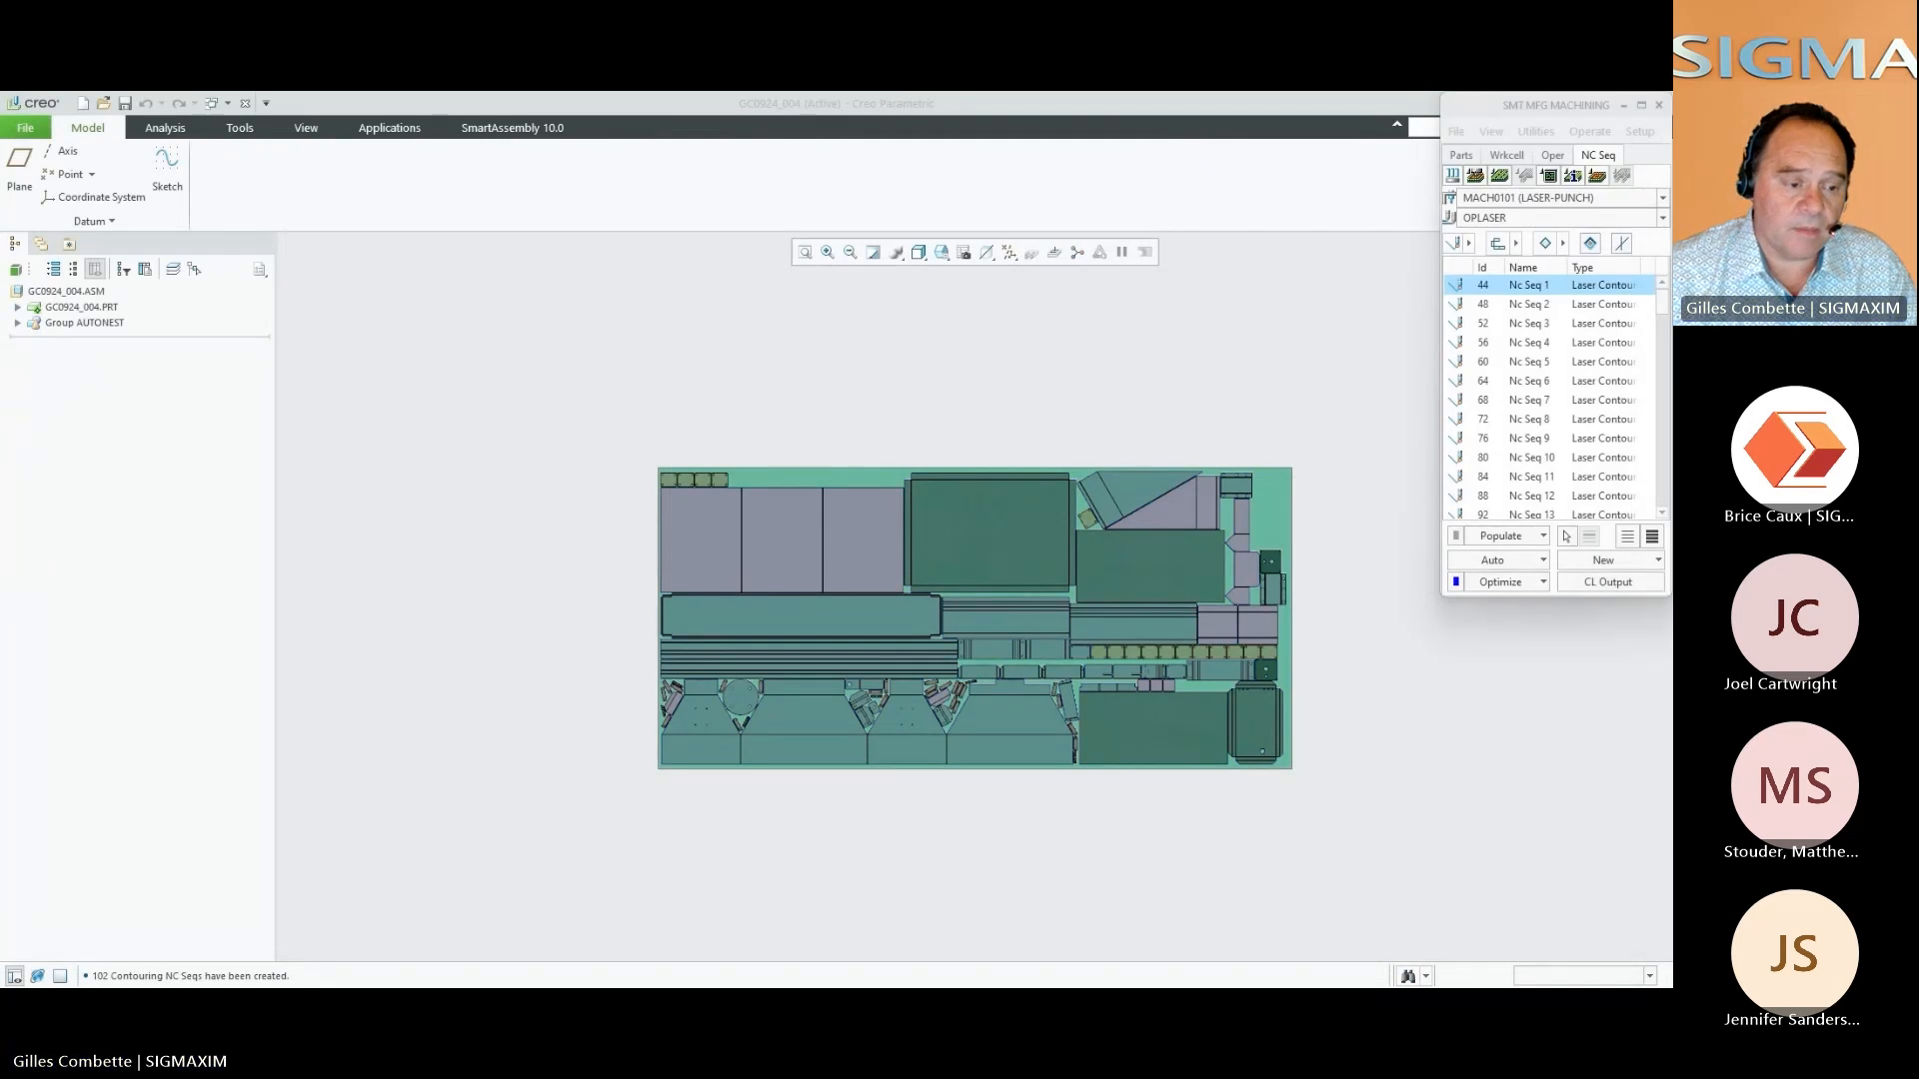
scroll(1220, 664, "down", 3)
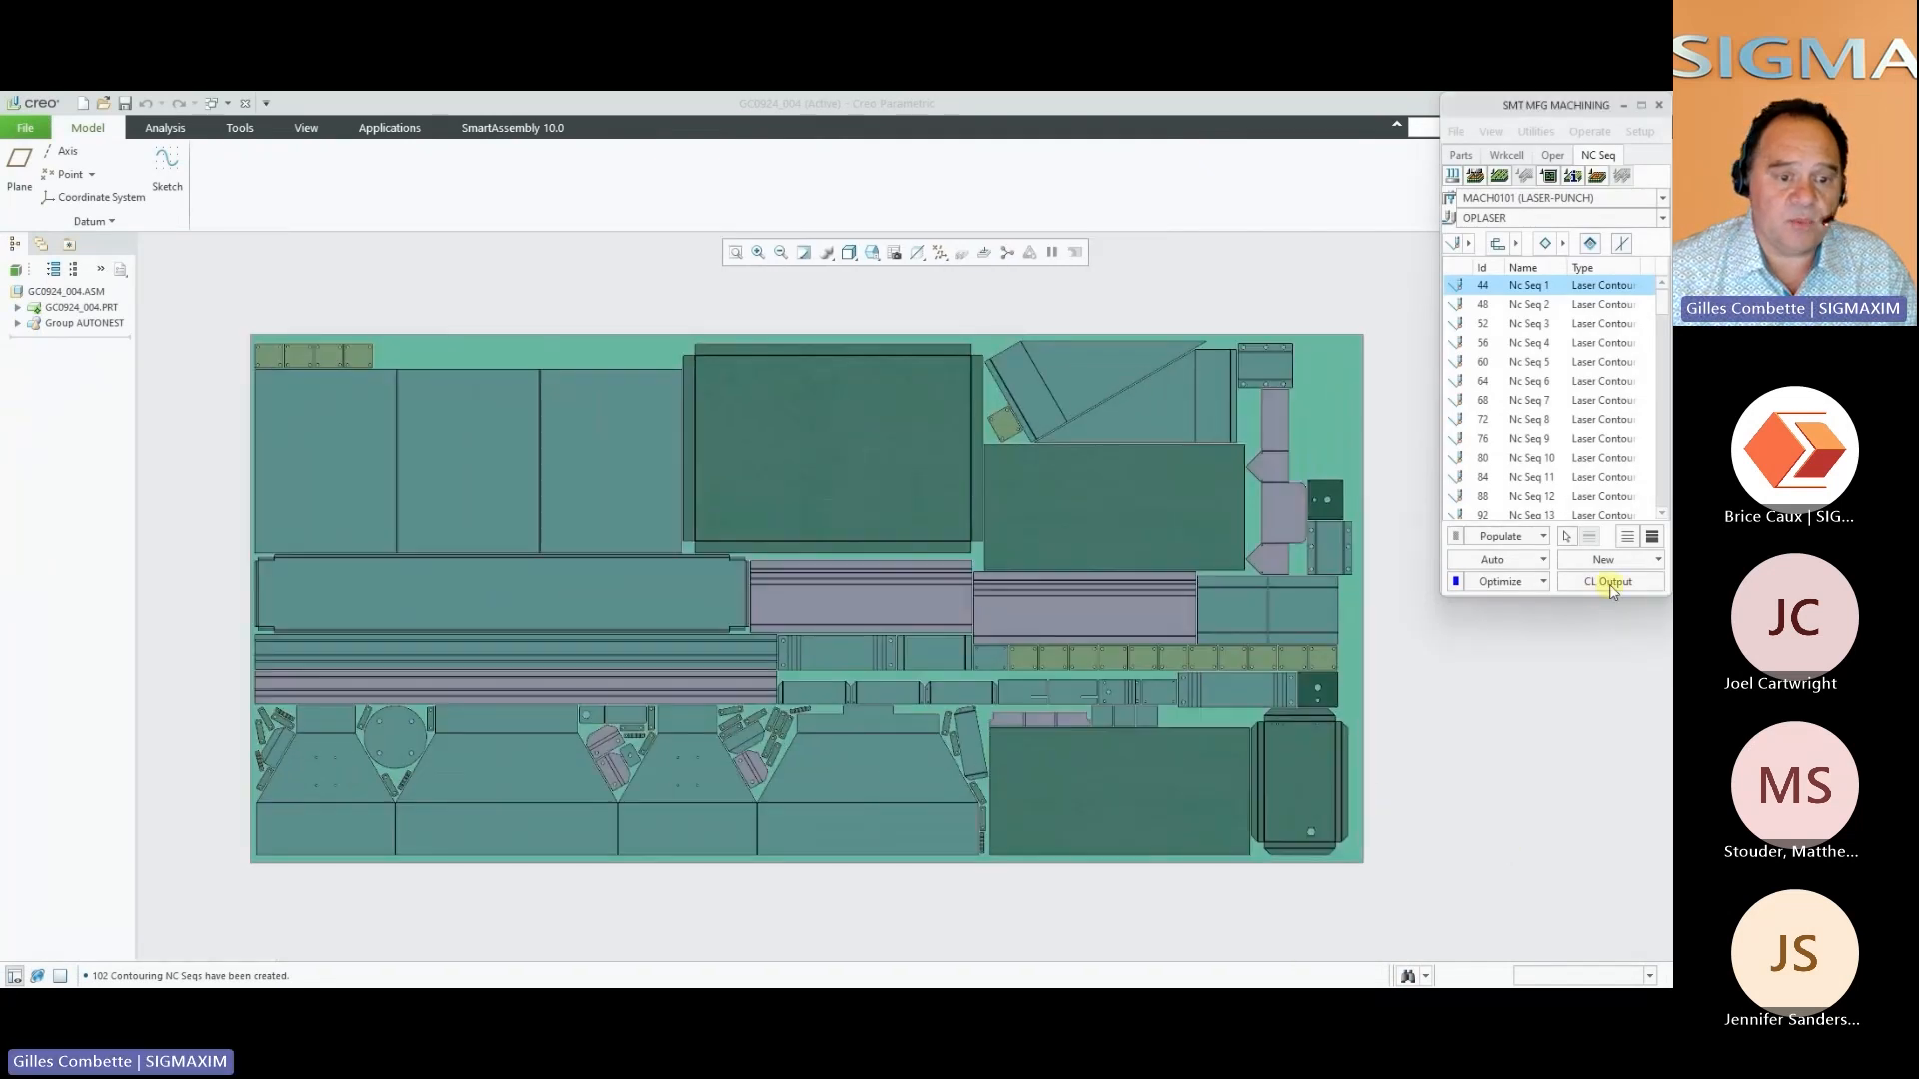
left_click(1608, 582)
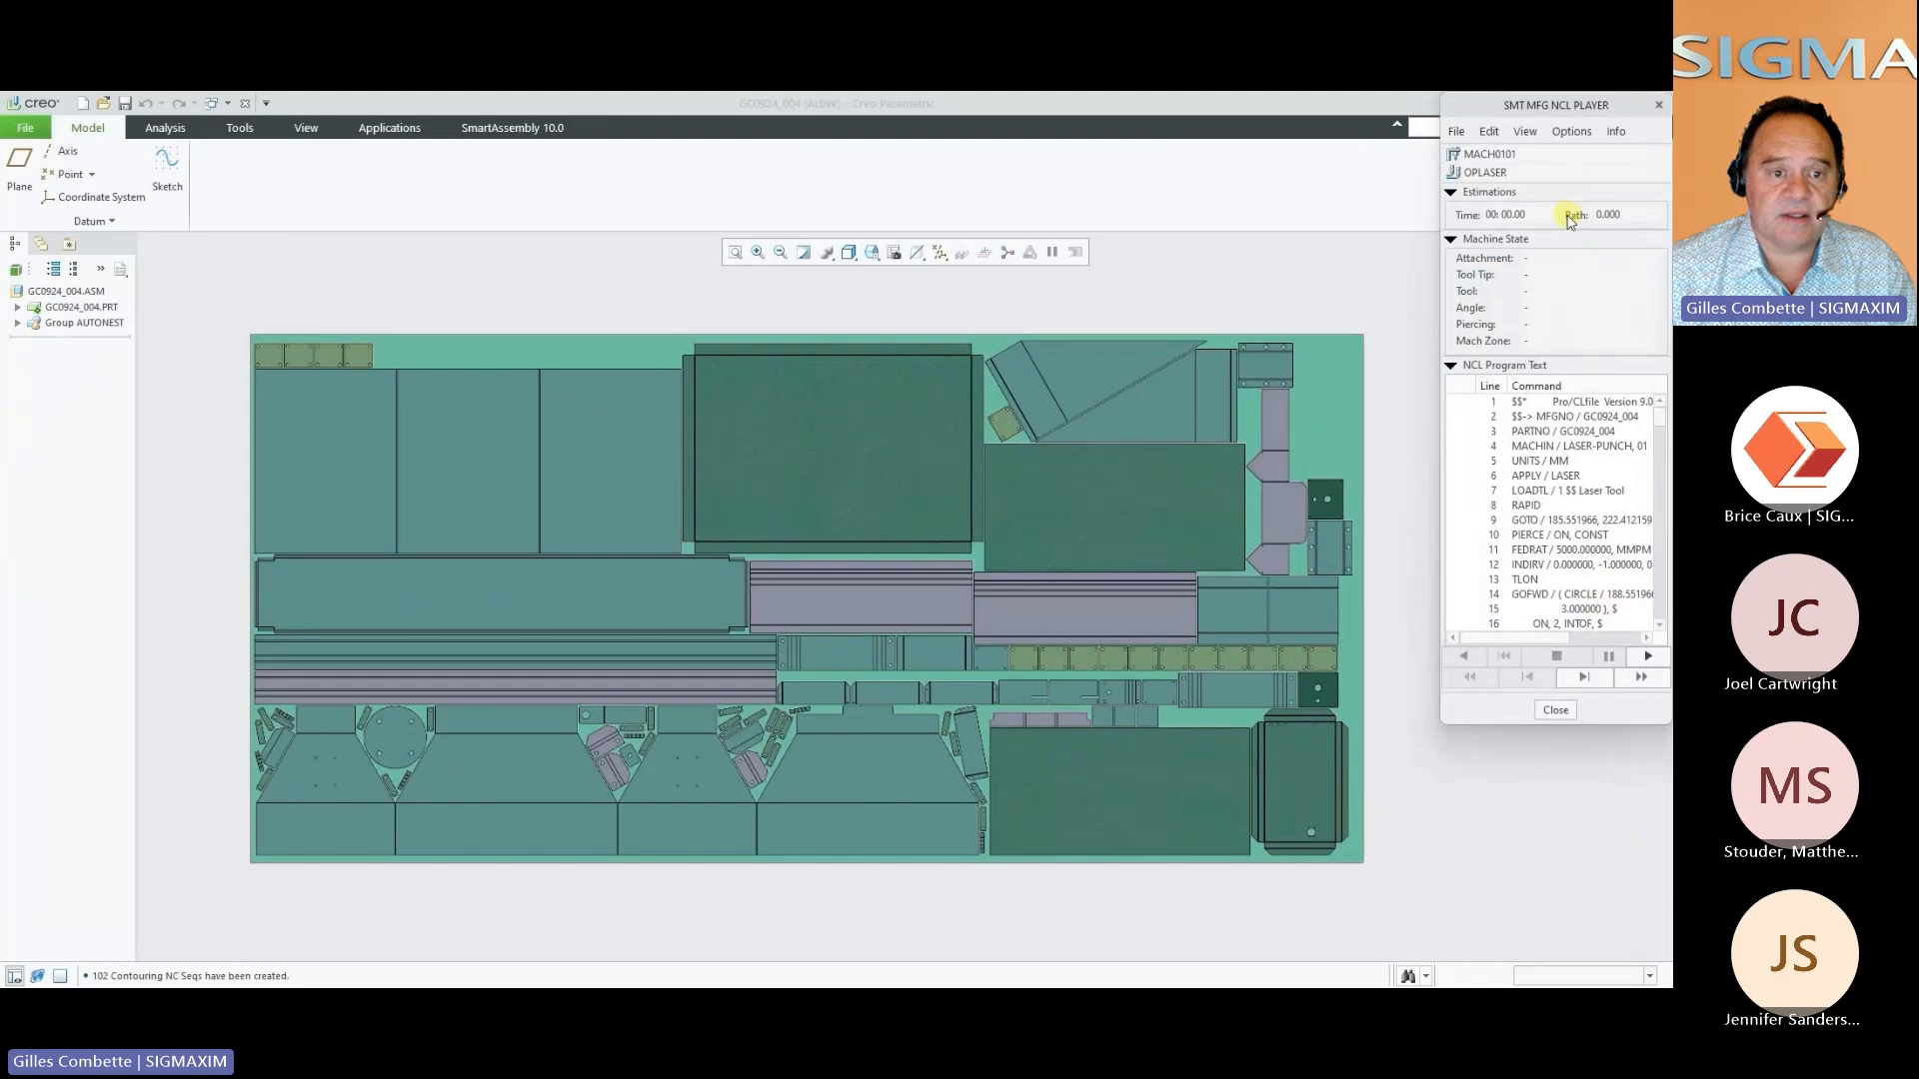
Enable NC Check for the laser program and play the cutting simulation, fast-forwarding through the toolpath
left_click(1569, 132)
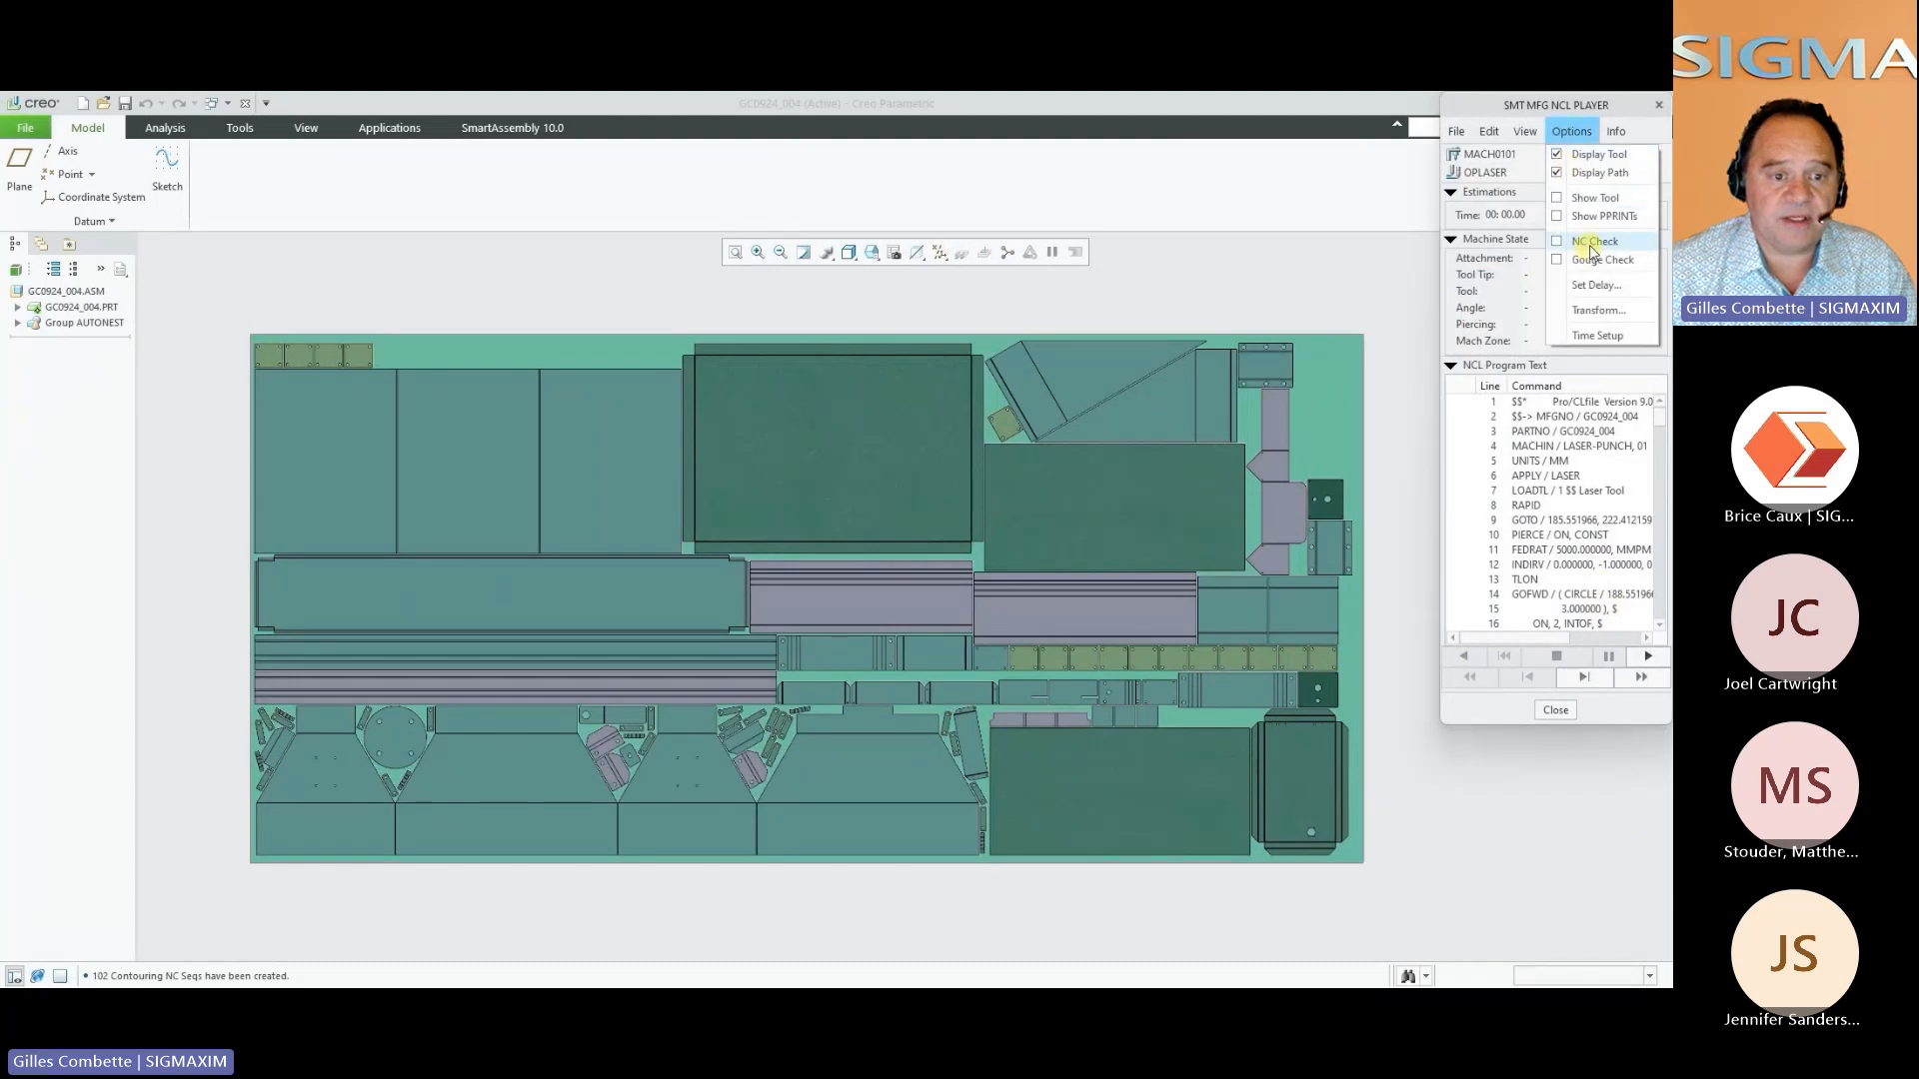
left_click(1589, 252)
left_click(1644, 655)
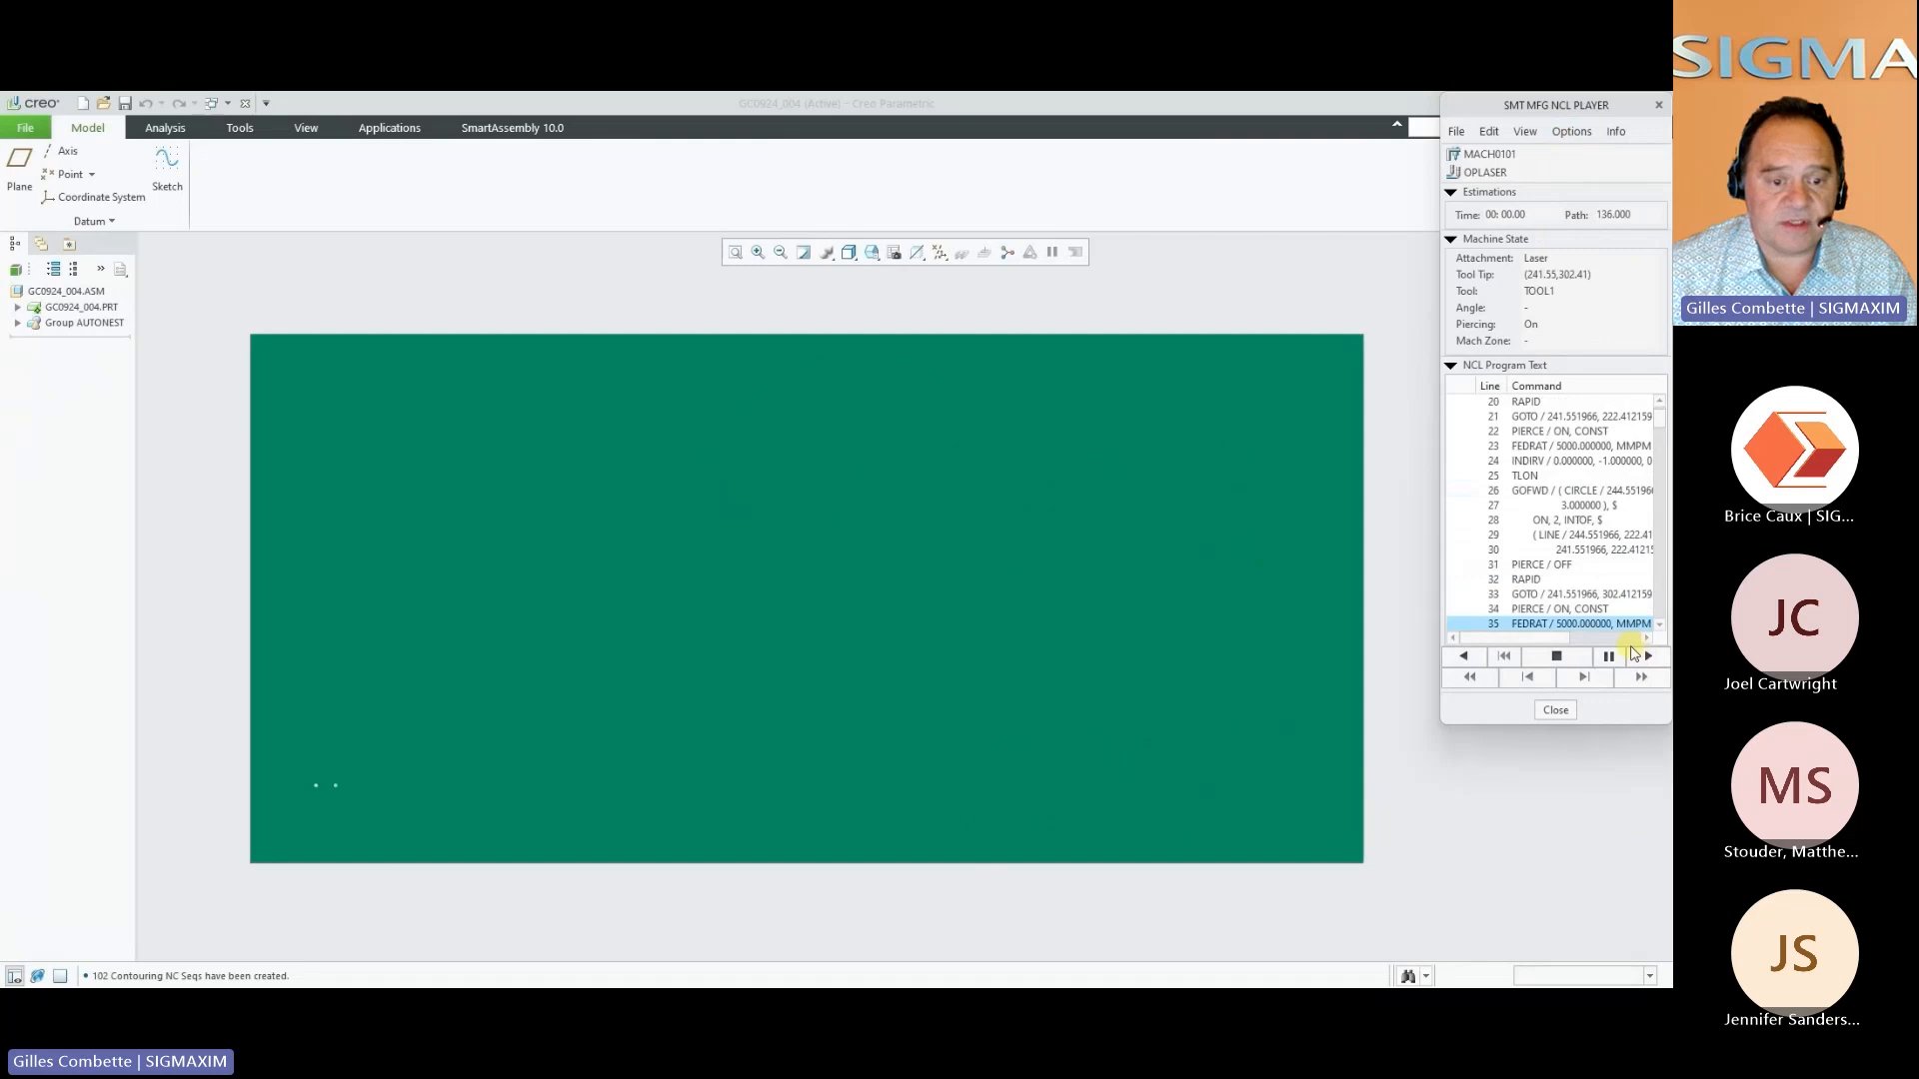
left_click(1638, 679)
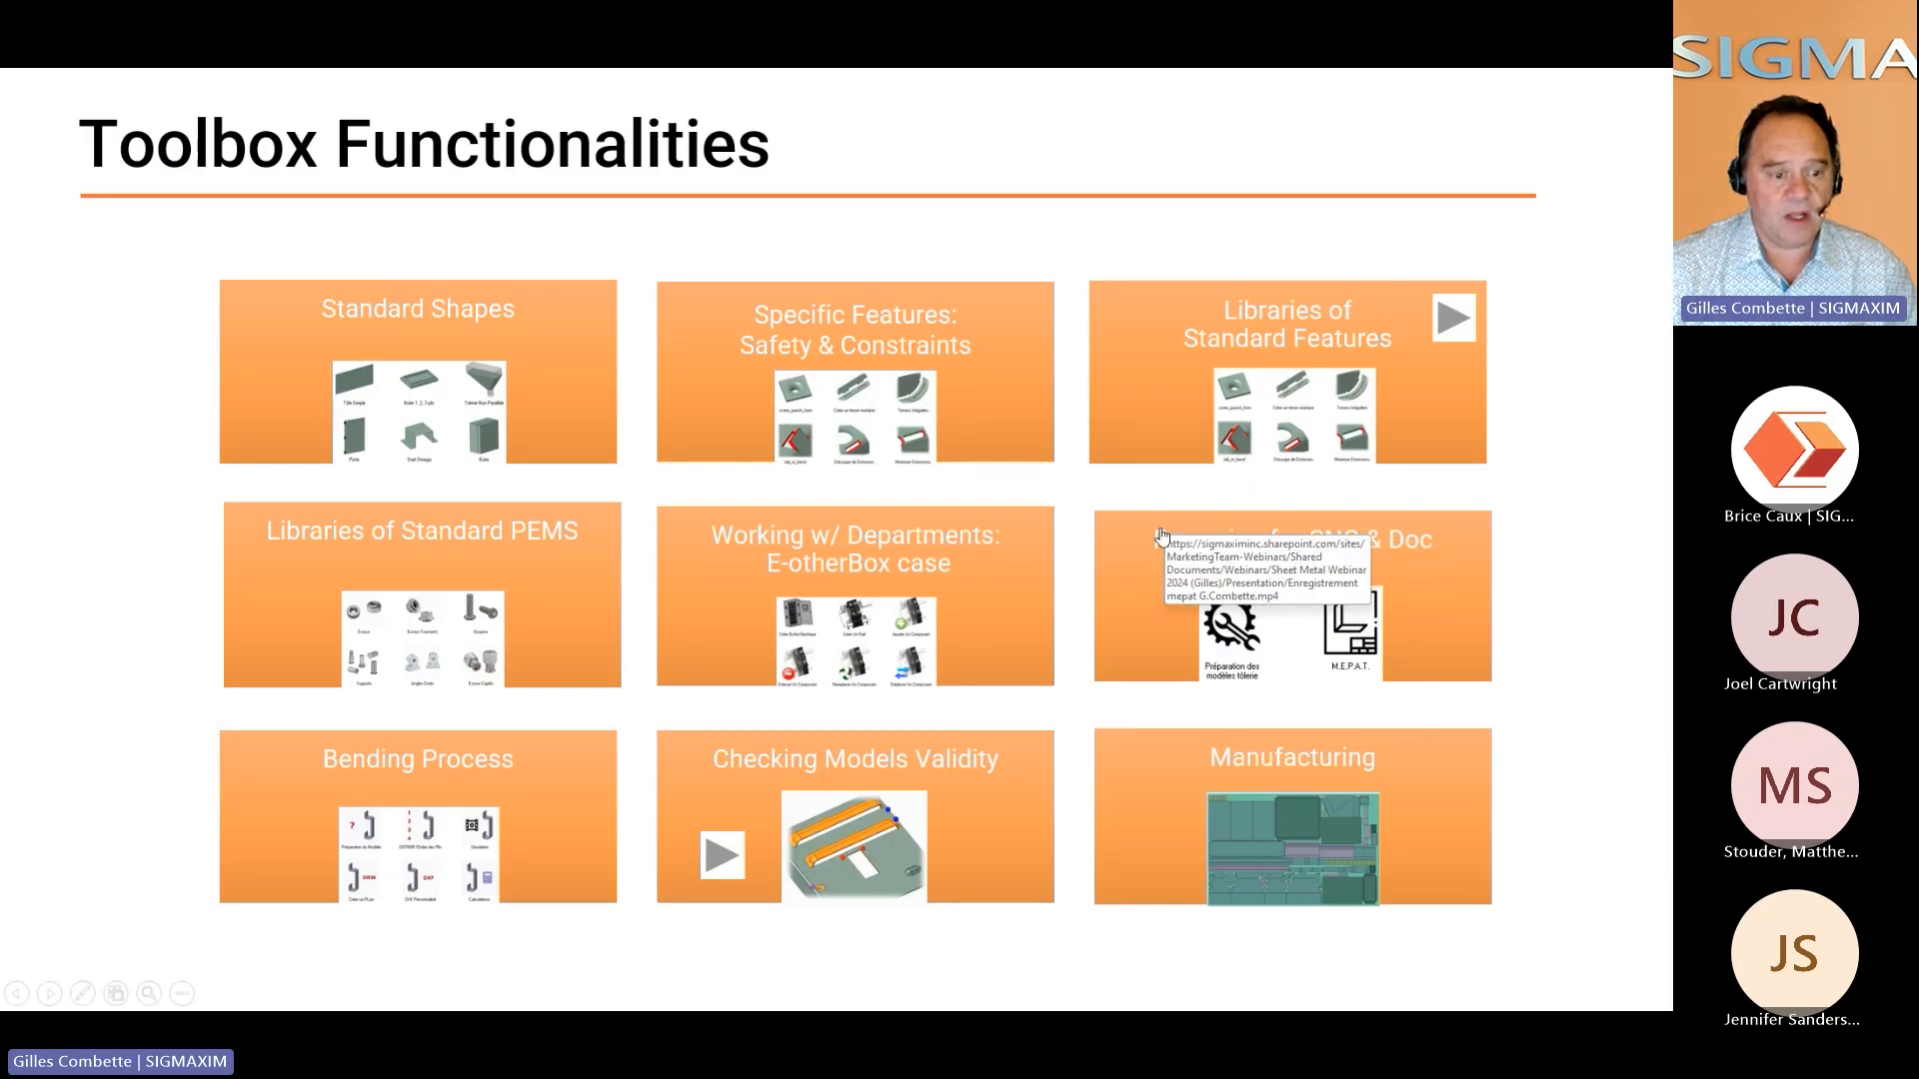
Open the Preparing for CNC & Doc video in full screen, read through the rapport.log preparation report and close it
left_click(1290, 624)
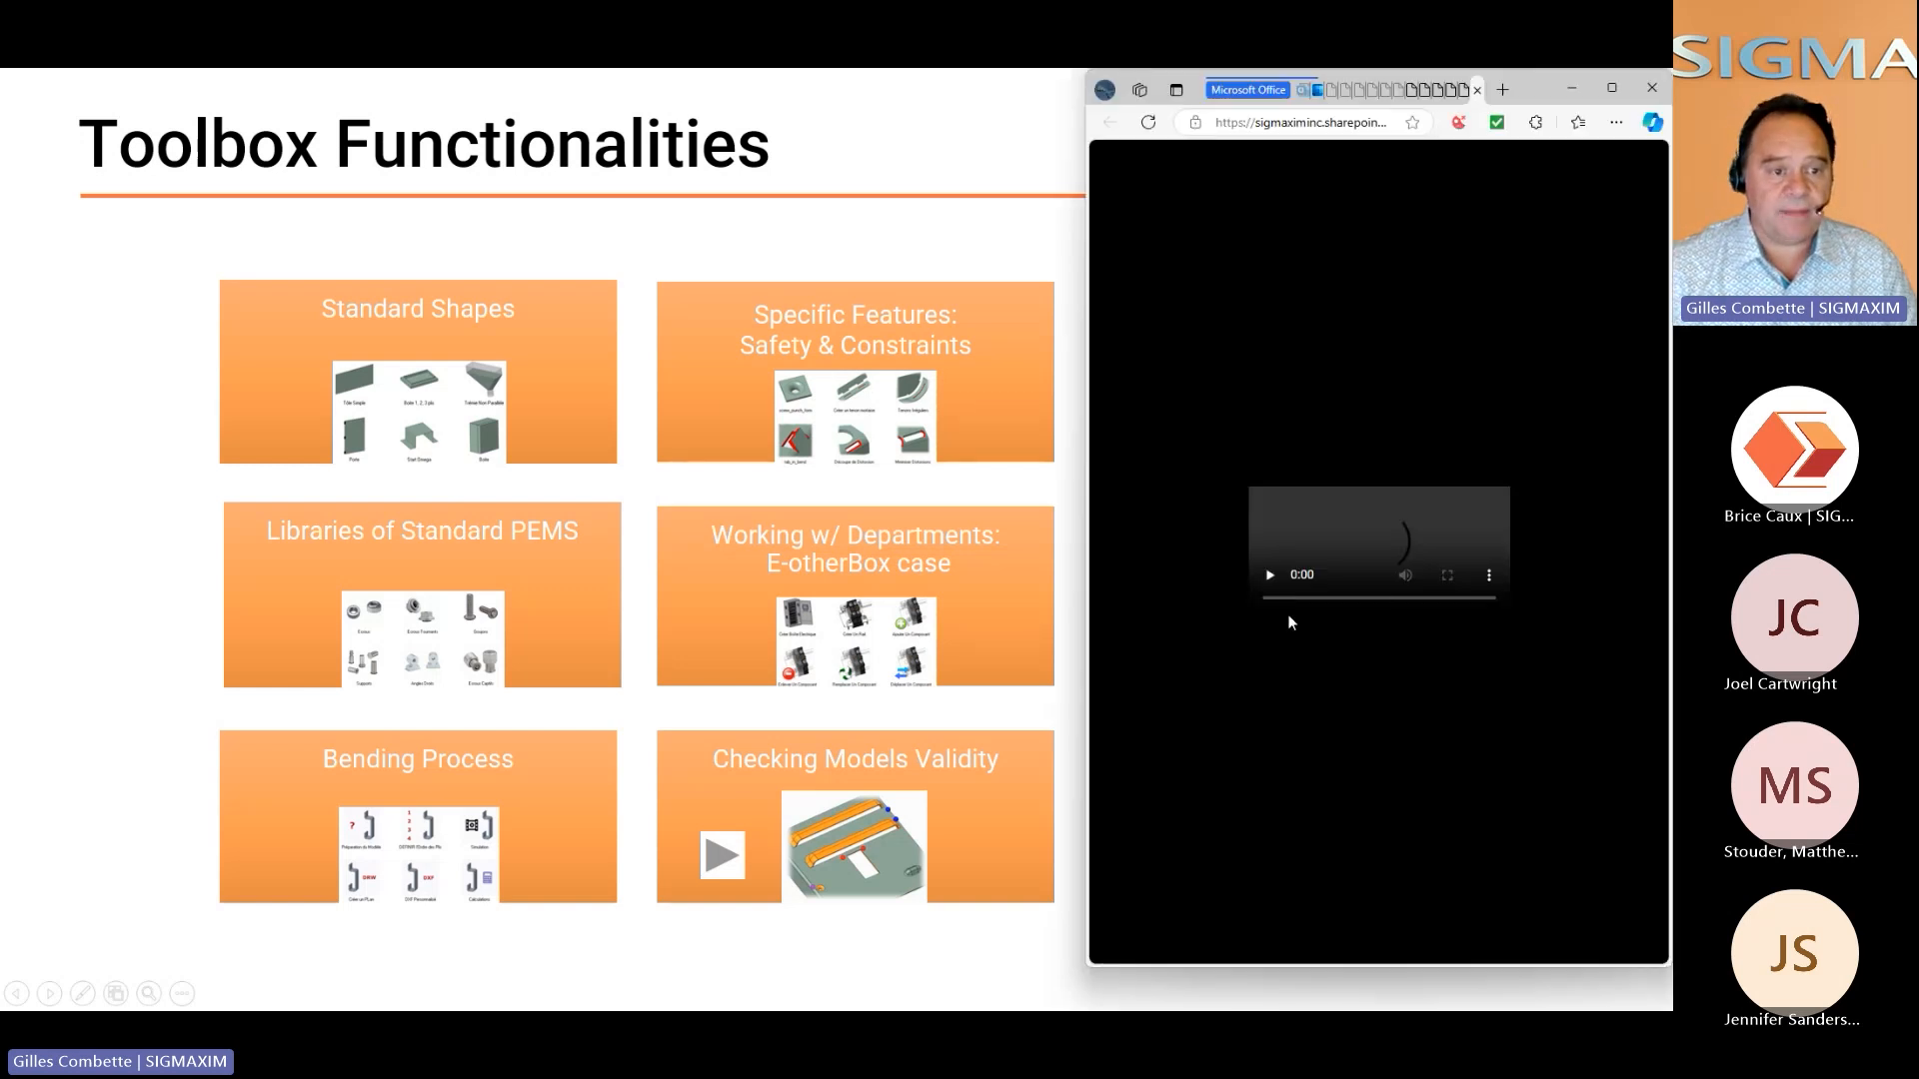
left_click(1606, 667)
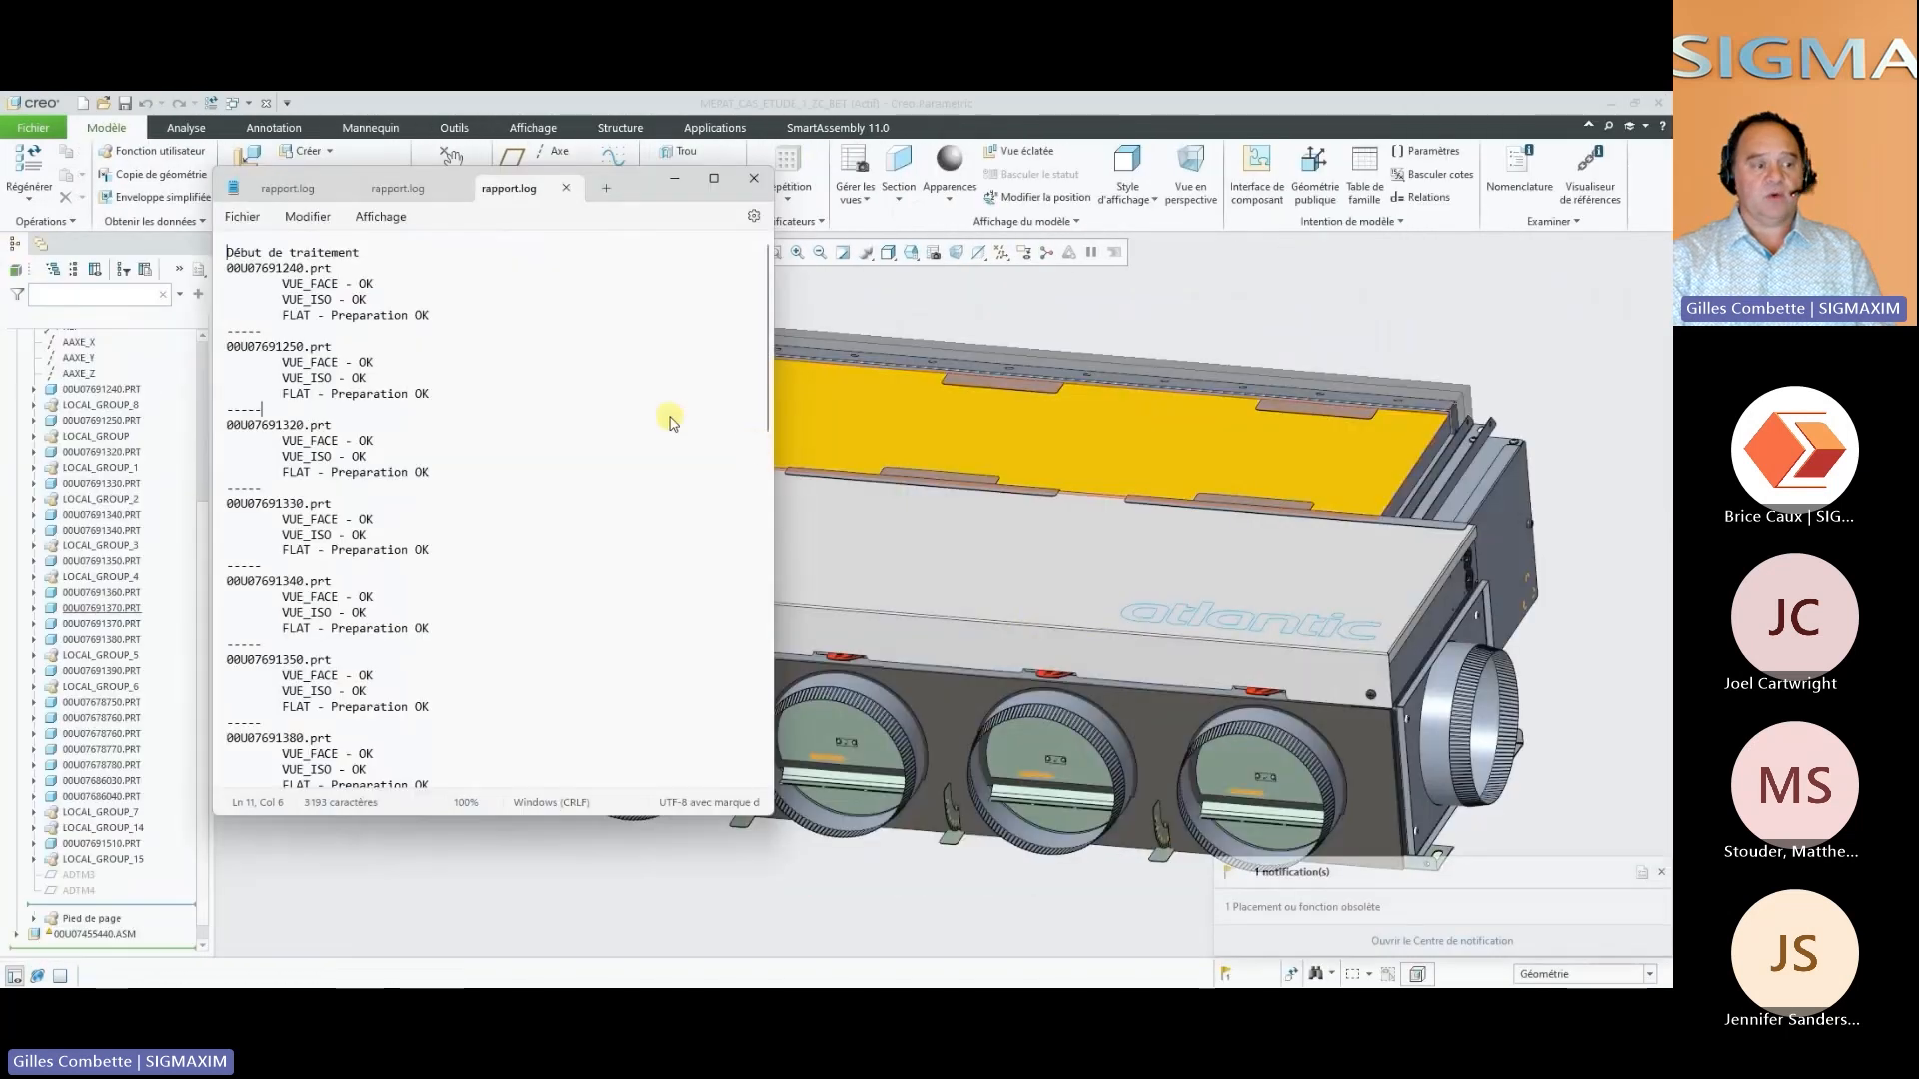
scroll(654, 370, "down", 6)
scroll(655, 370, "down", 8)
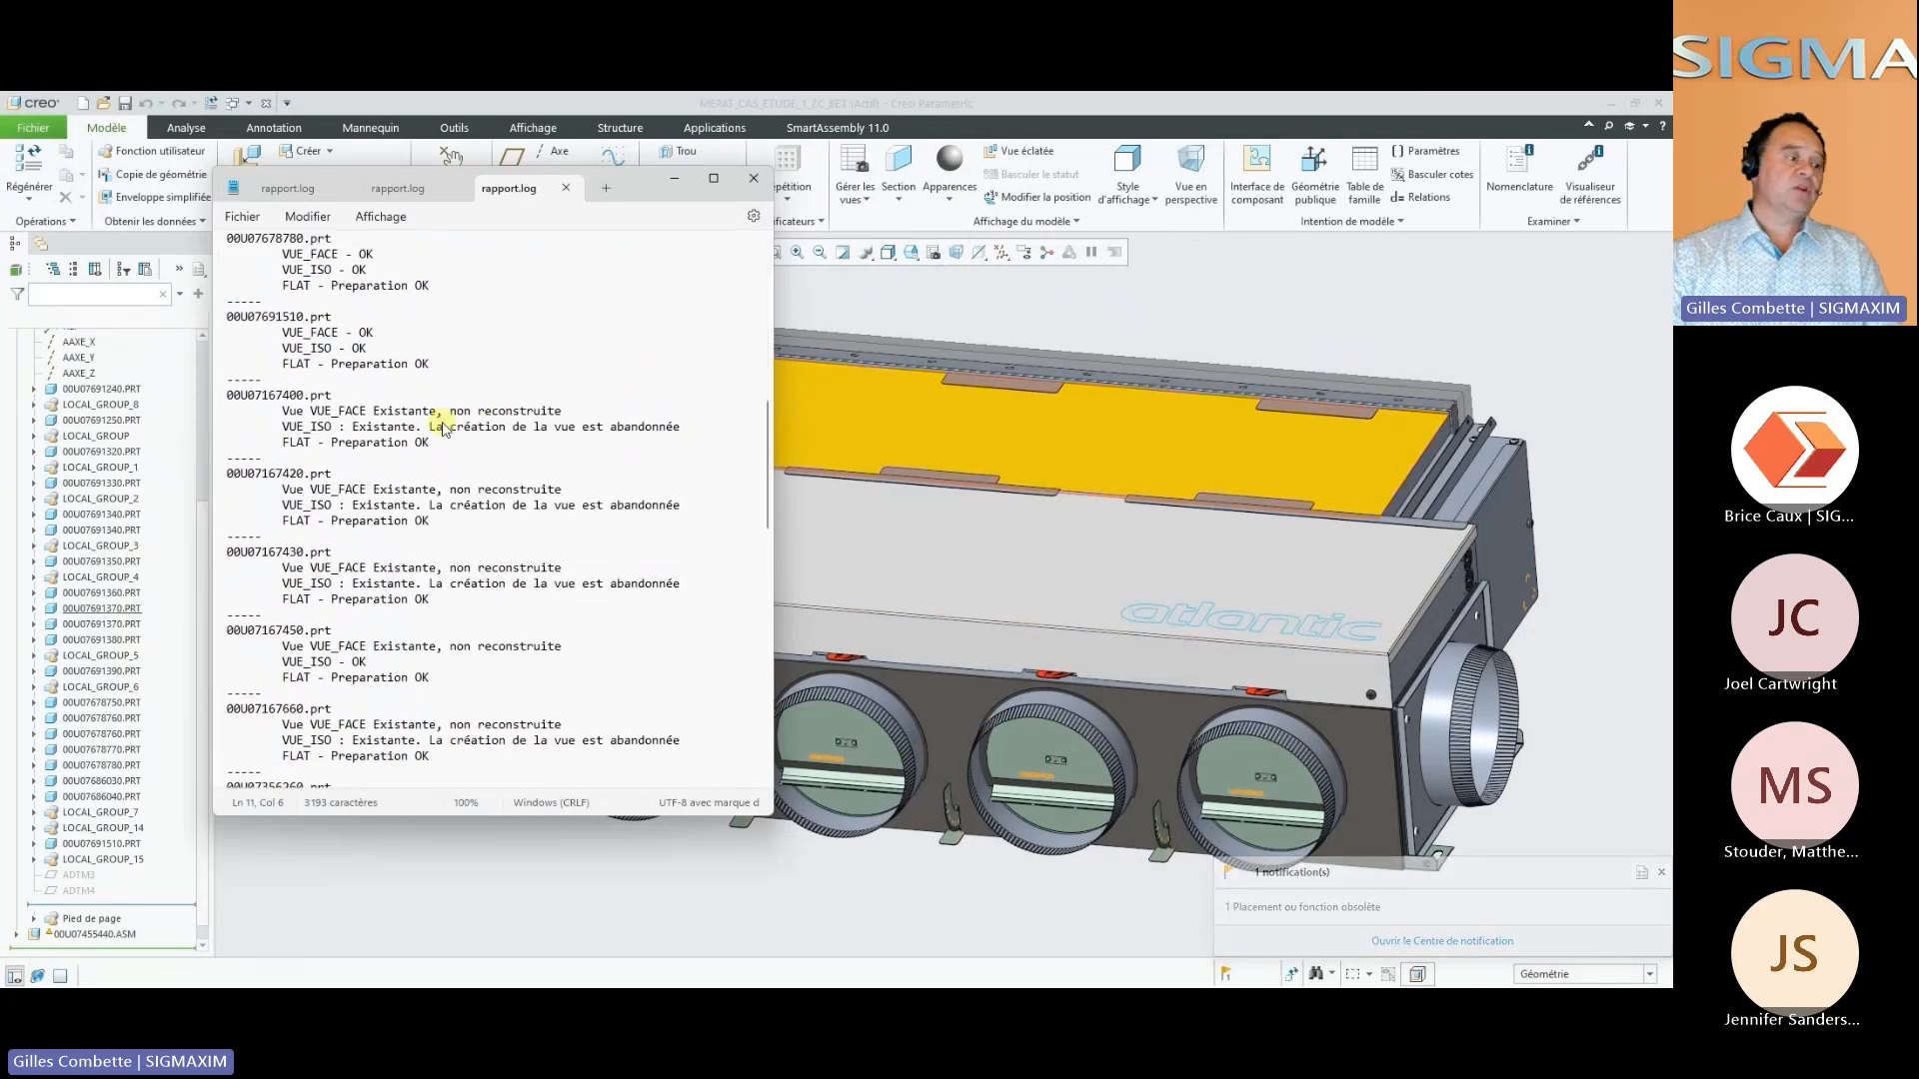
left_click_drag(450, 427, 640, 428)
scroll(597, 489, "down", 6)
scroll(596, 490, "down", 3)
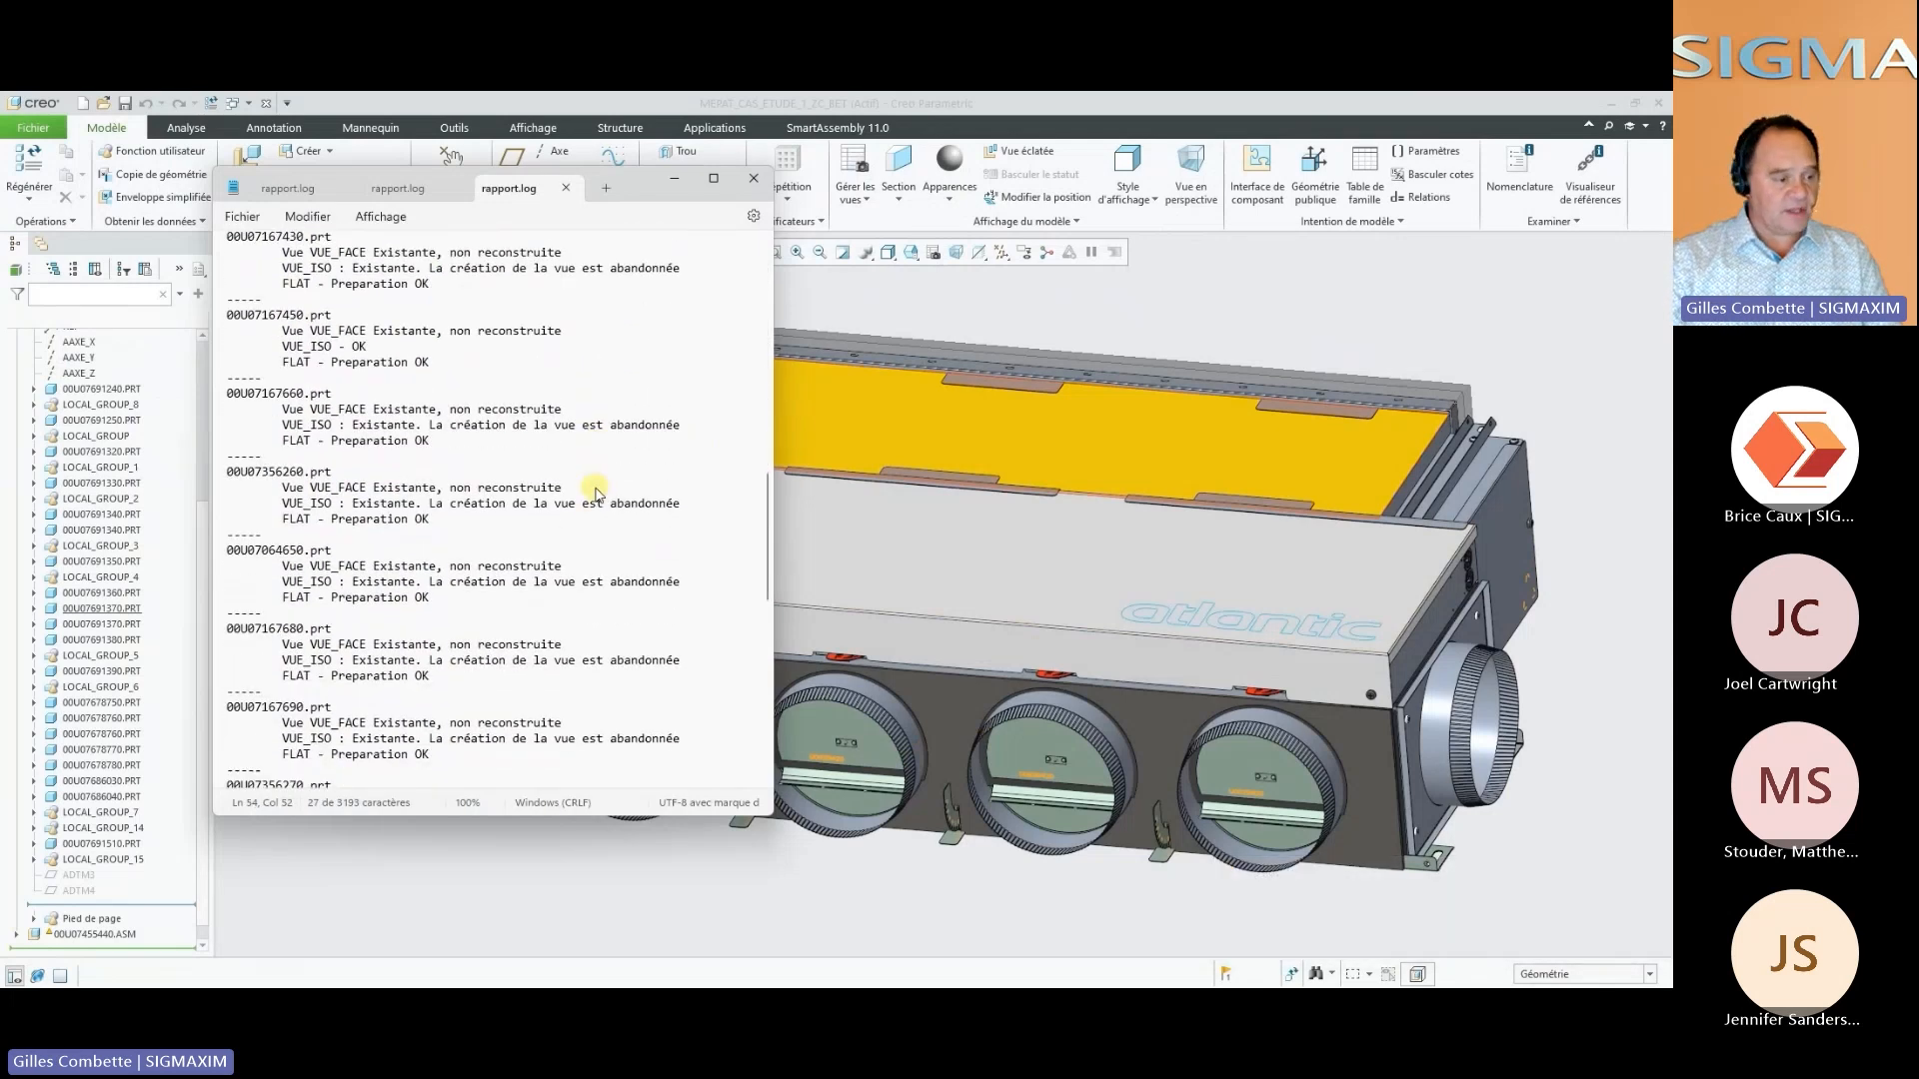
left_click(754, 180)
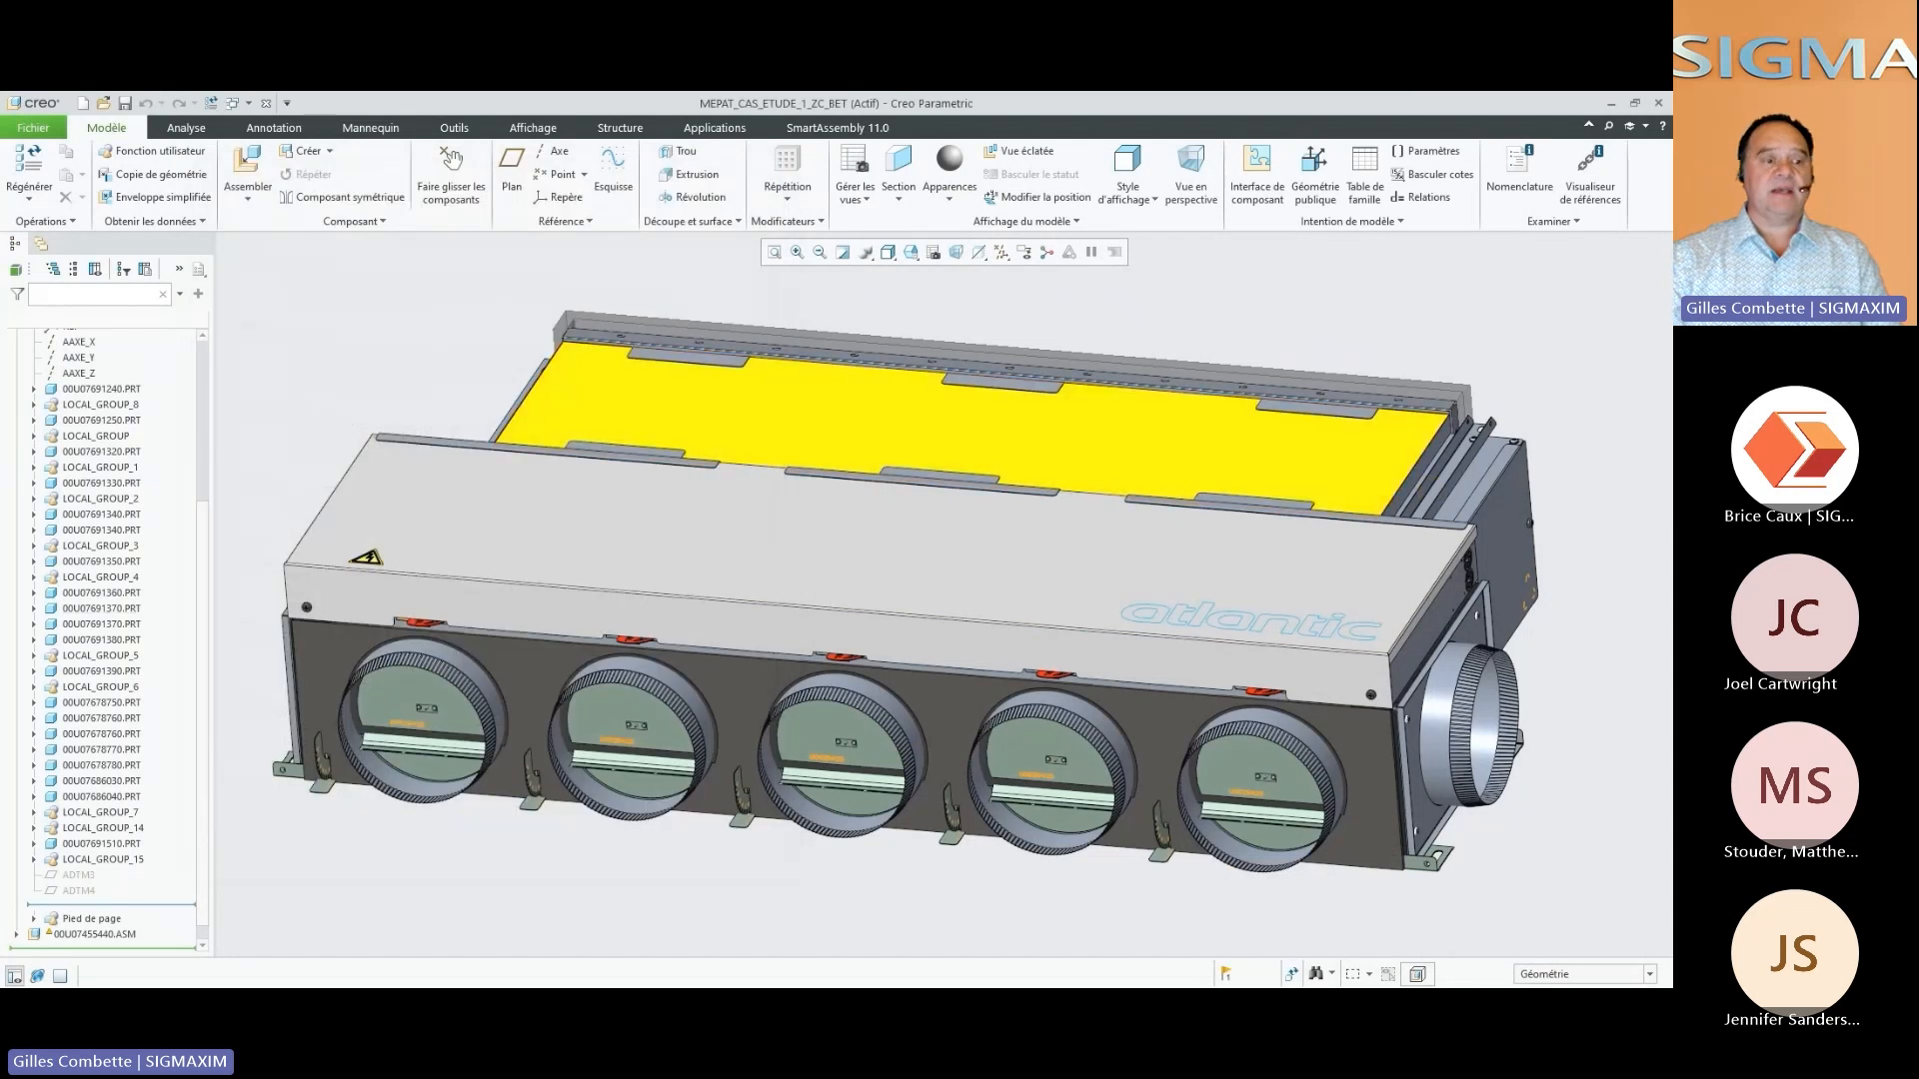
Open the sheet metal part 00U07691350 from the assembly in its own window
middle_click_drag(959, 548, 920, 531)
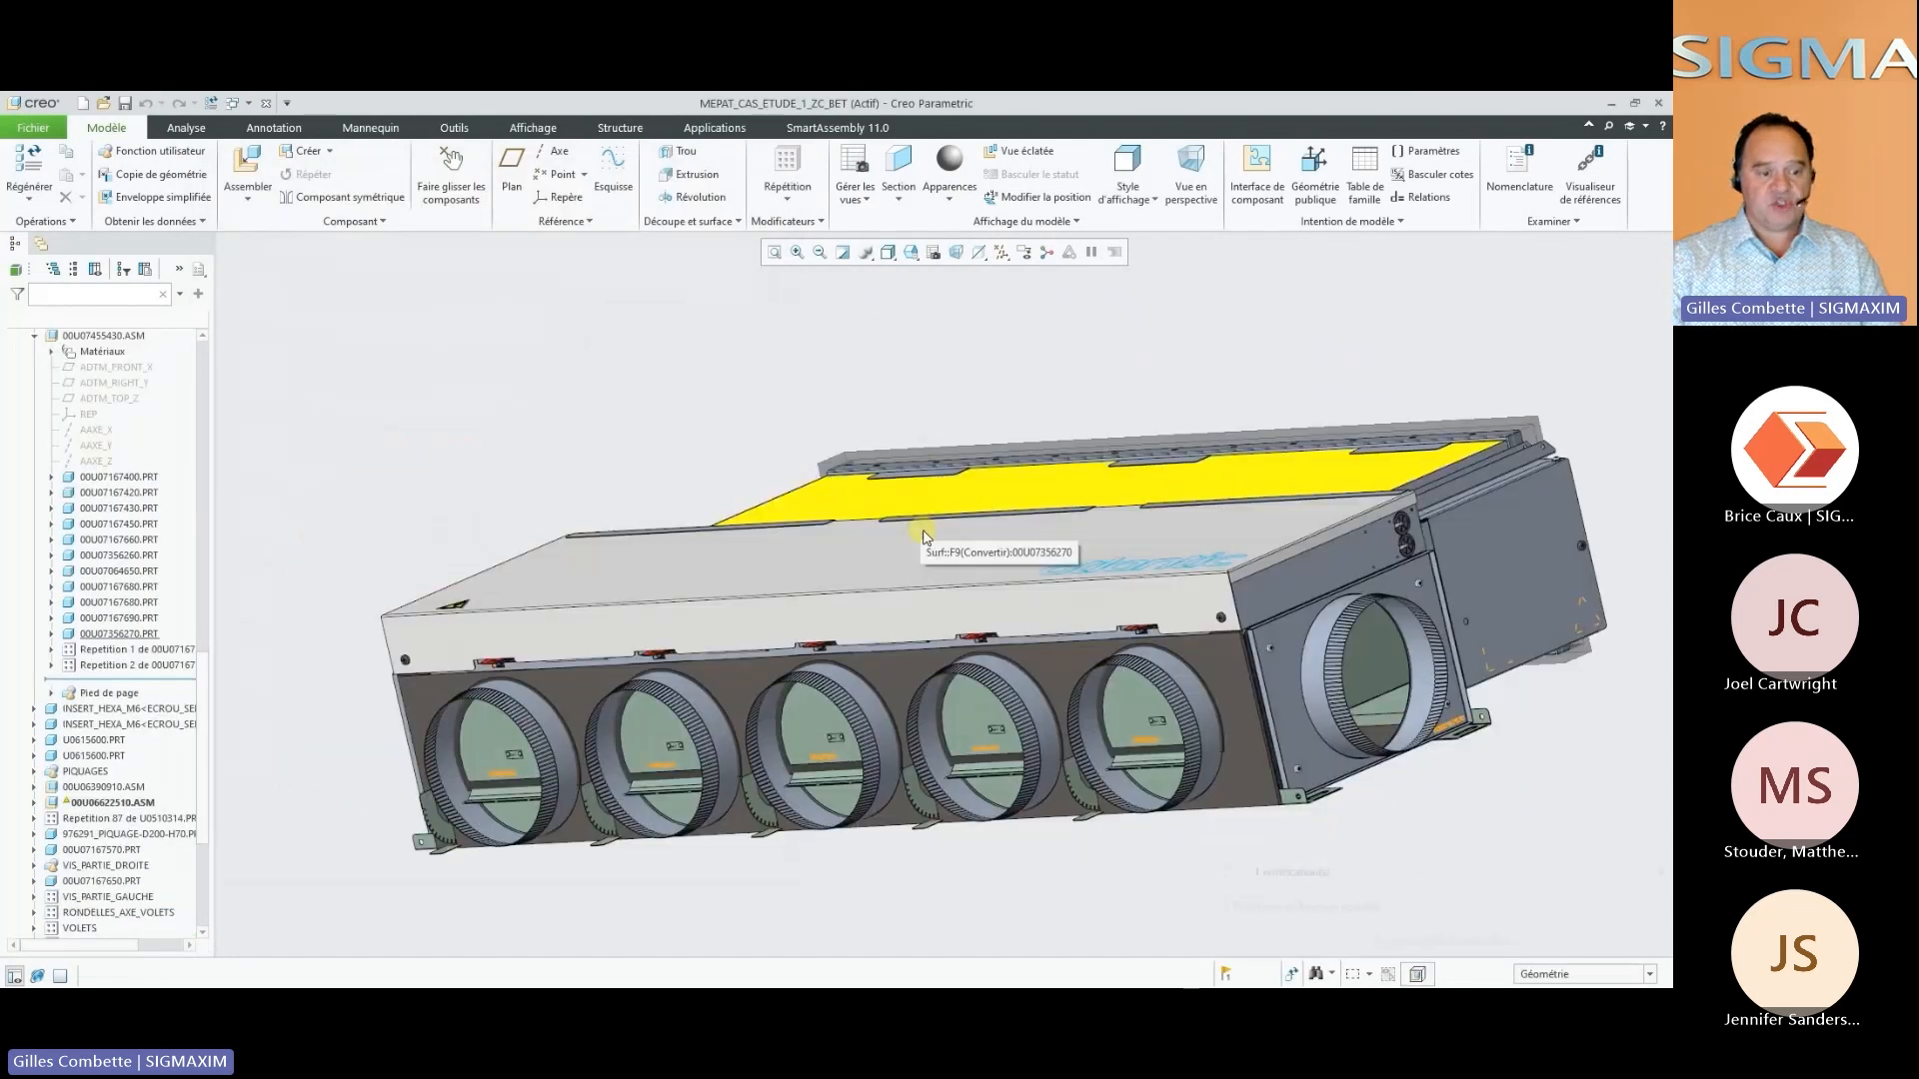
middle_click_drag(1539, 481, 1520, 583)
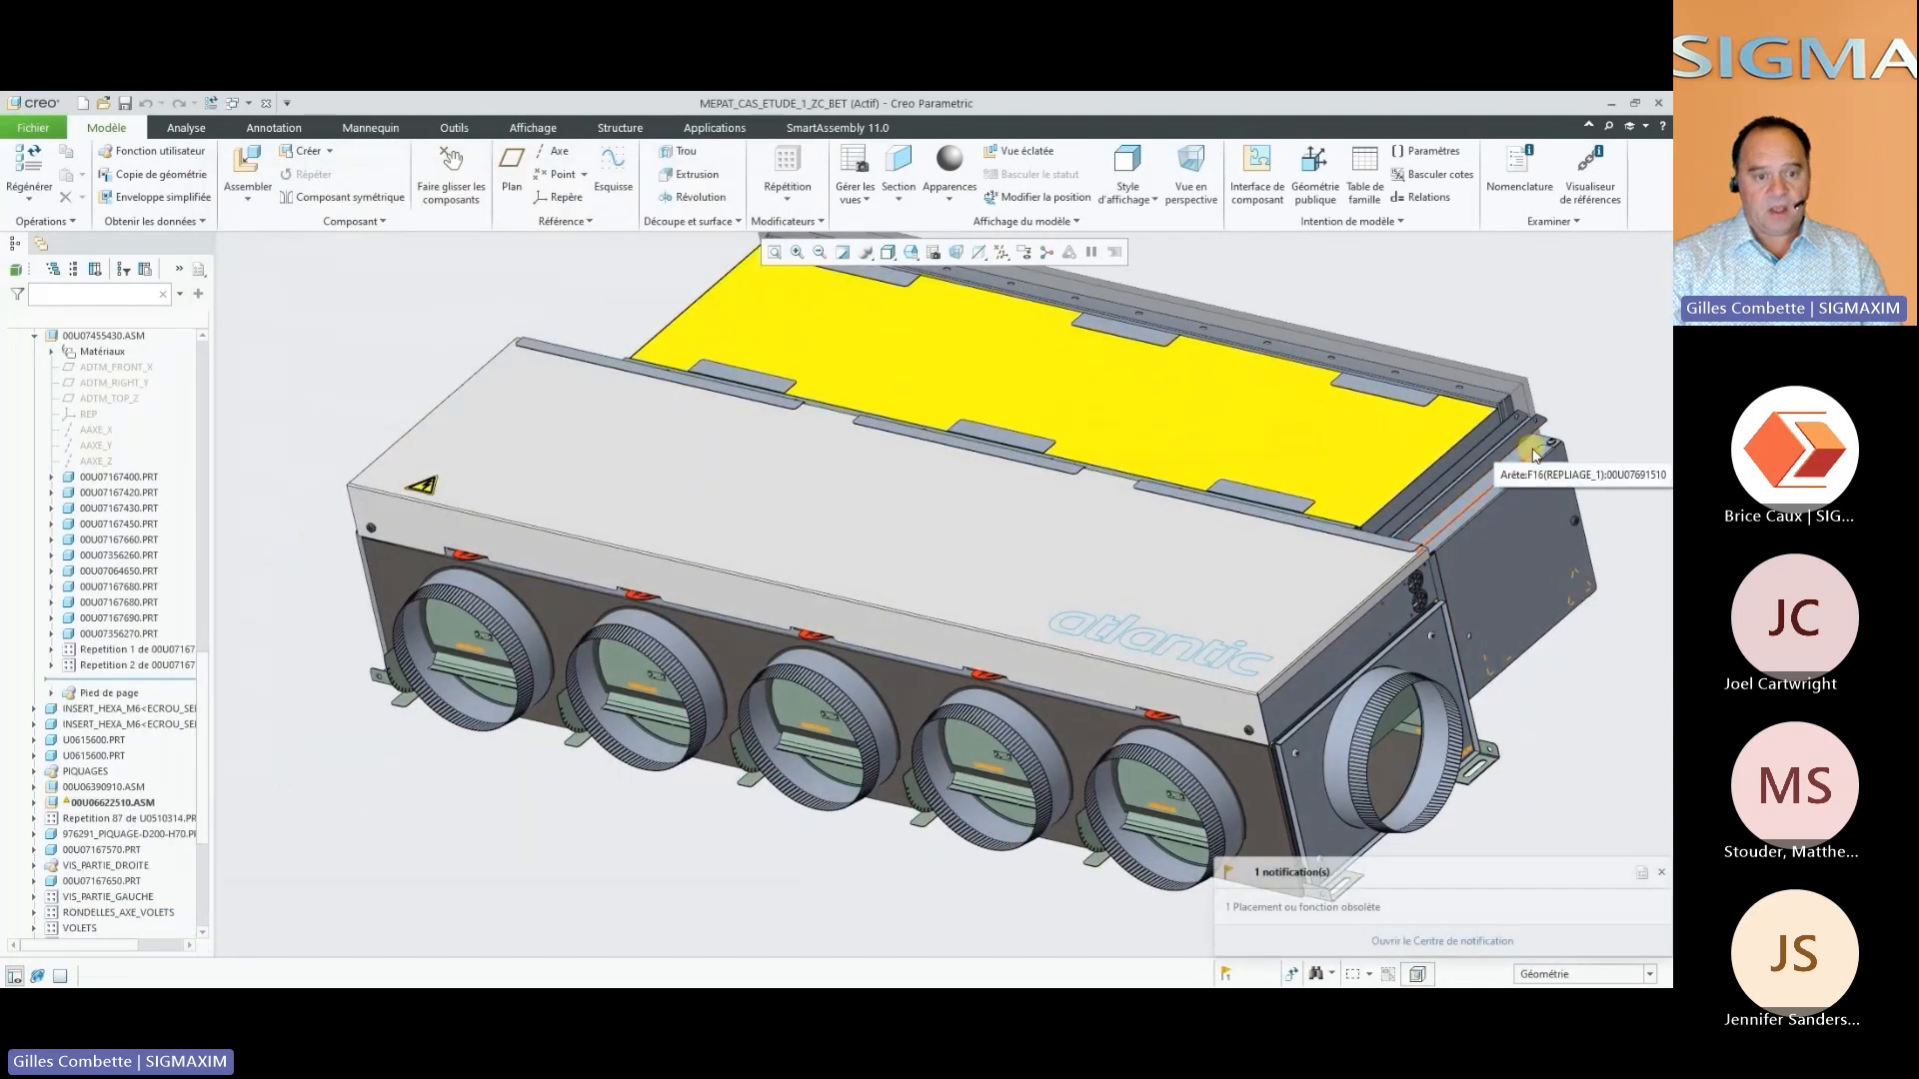
left_click(1533, 508)
left_click(1526, 430)
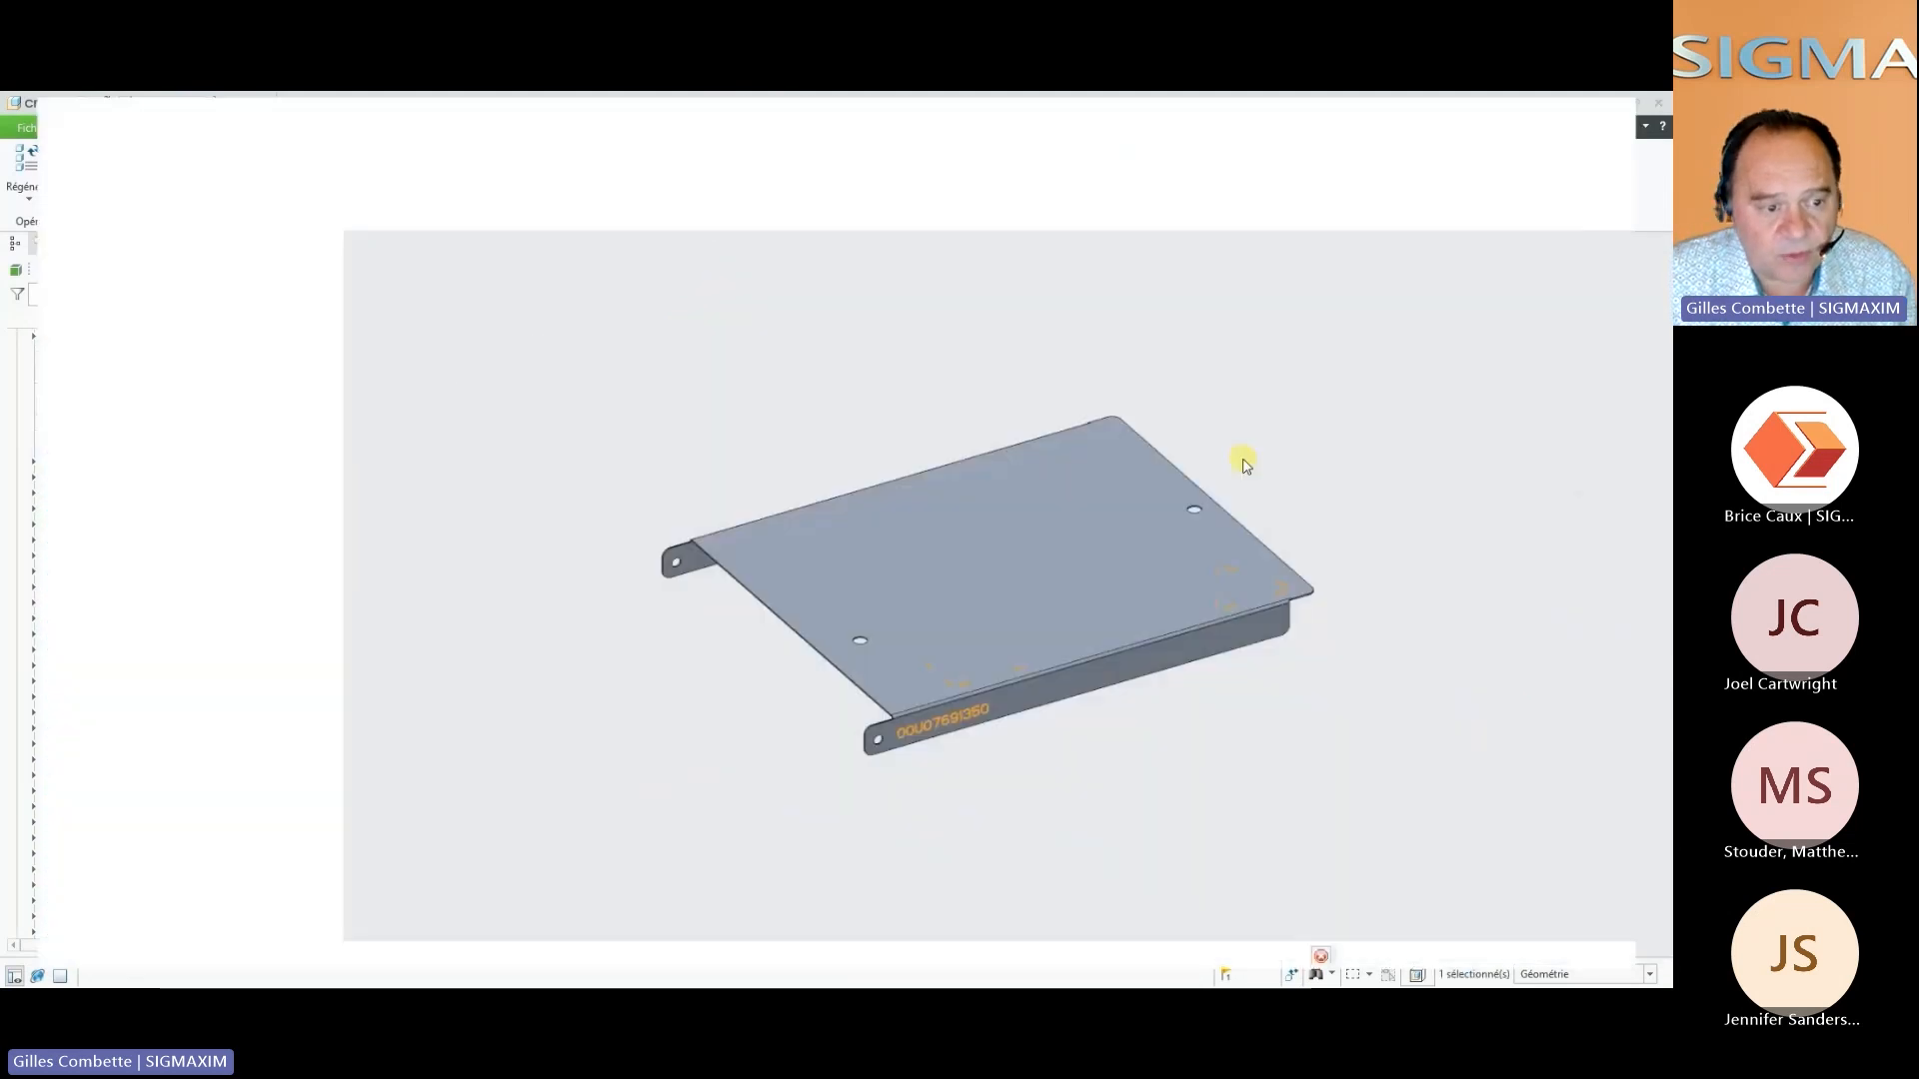
Display the part in the saved VUE_FACE orientation and in VUE_ISO
left_click(918, 252)
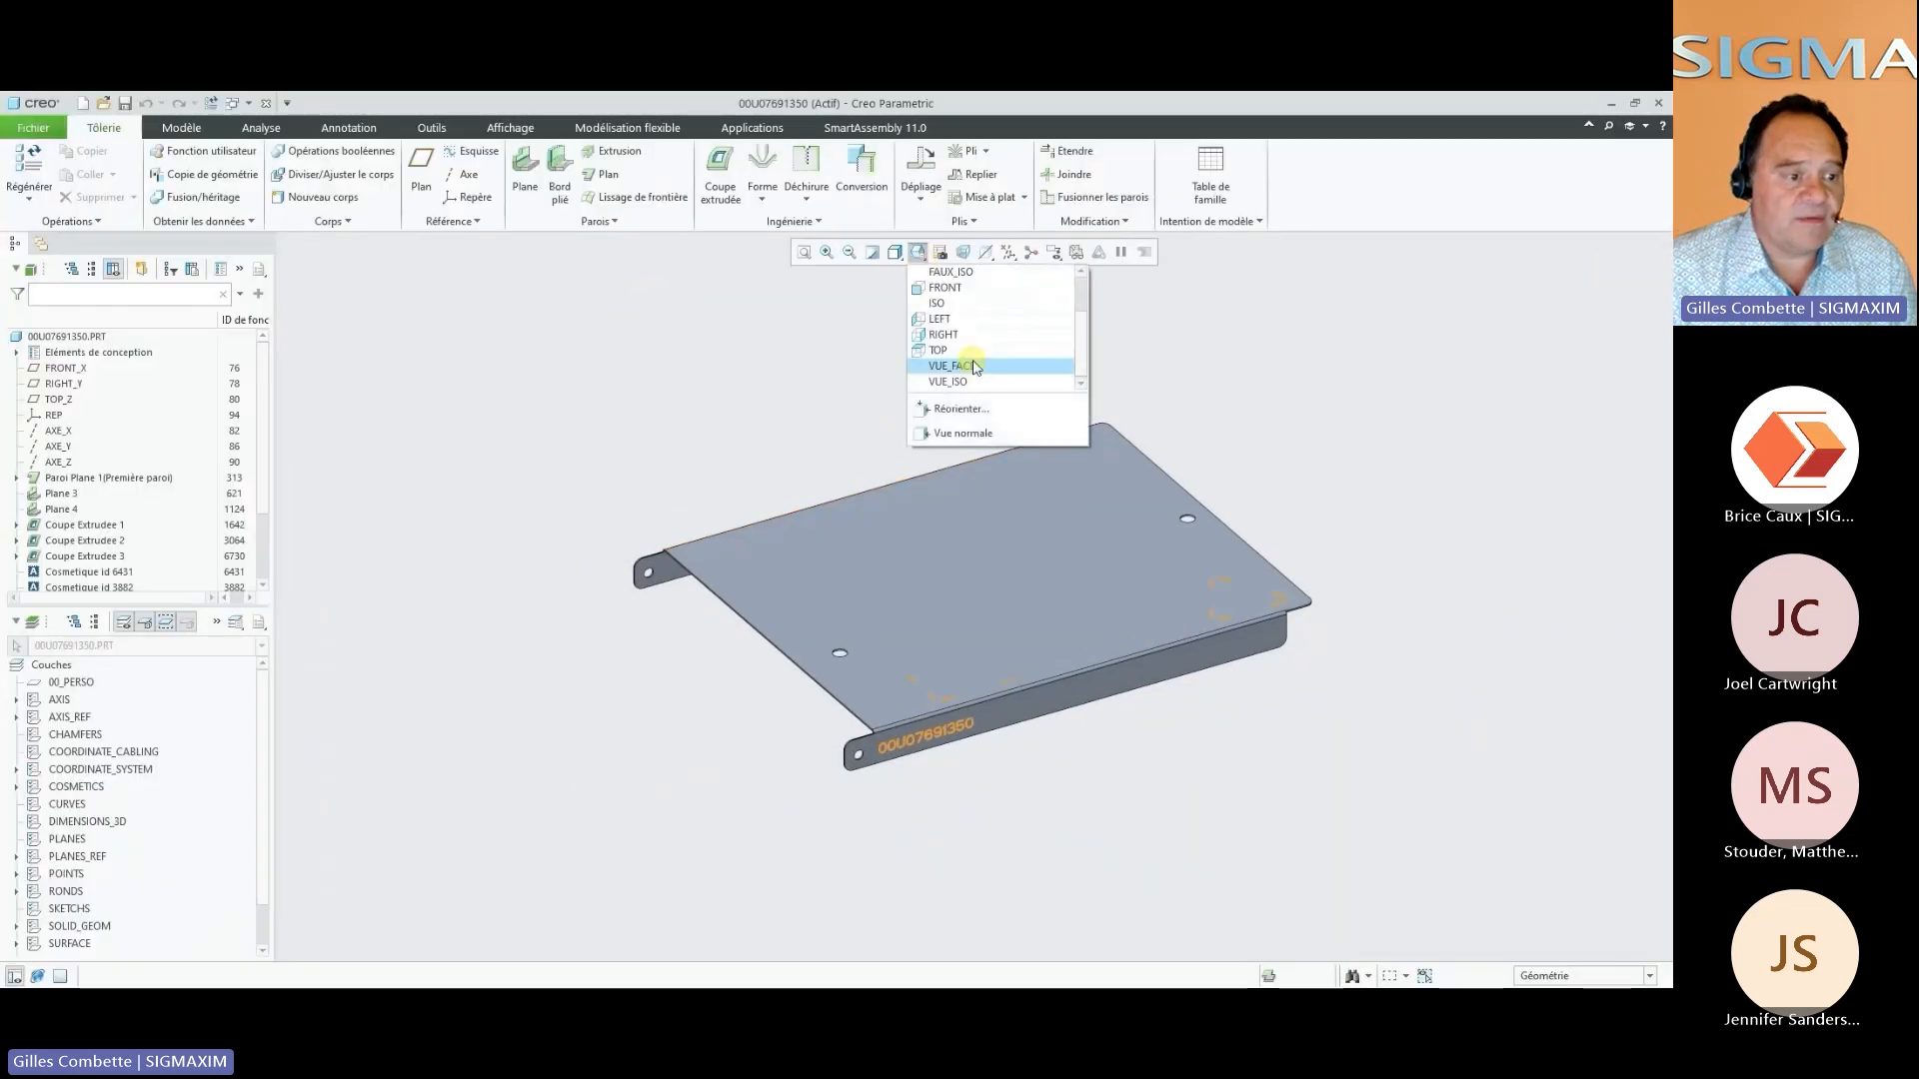
left_click(980, 368)
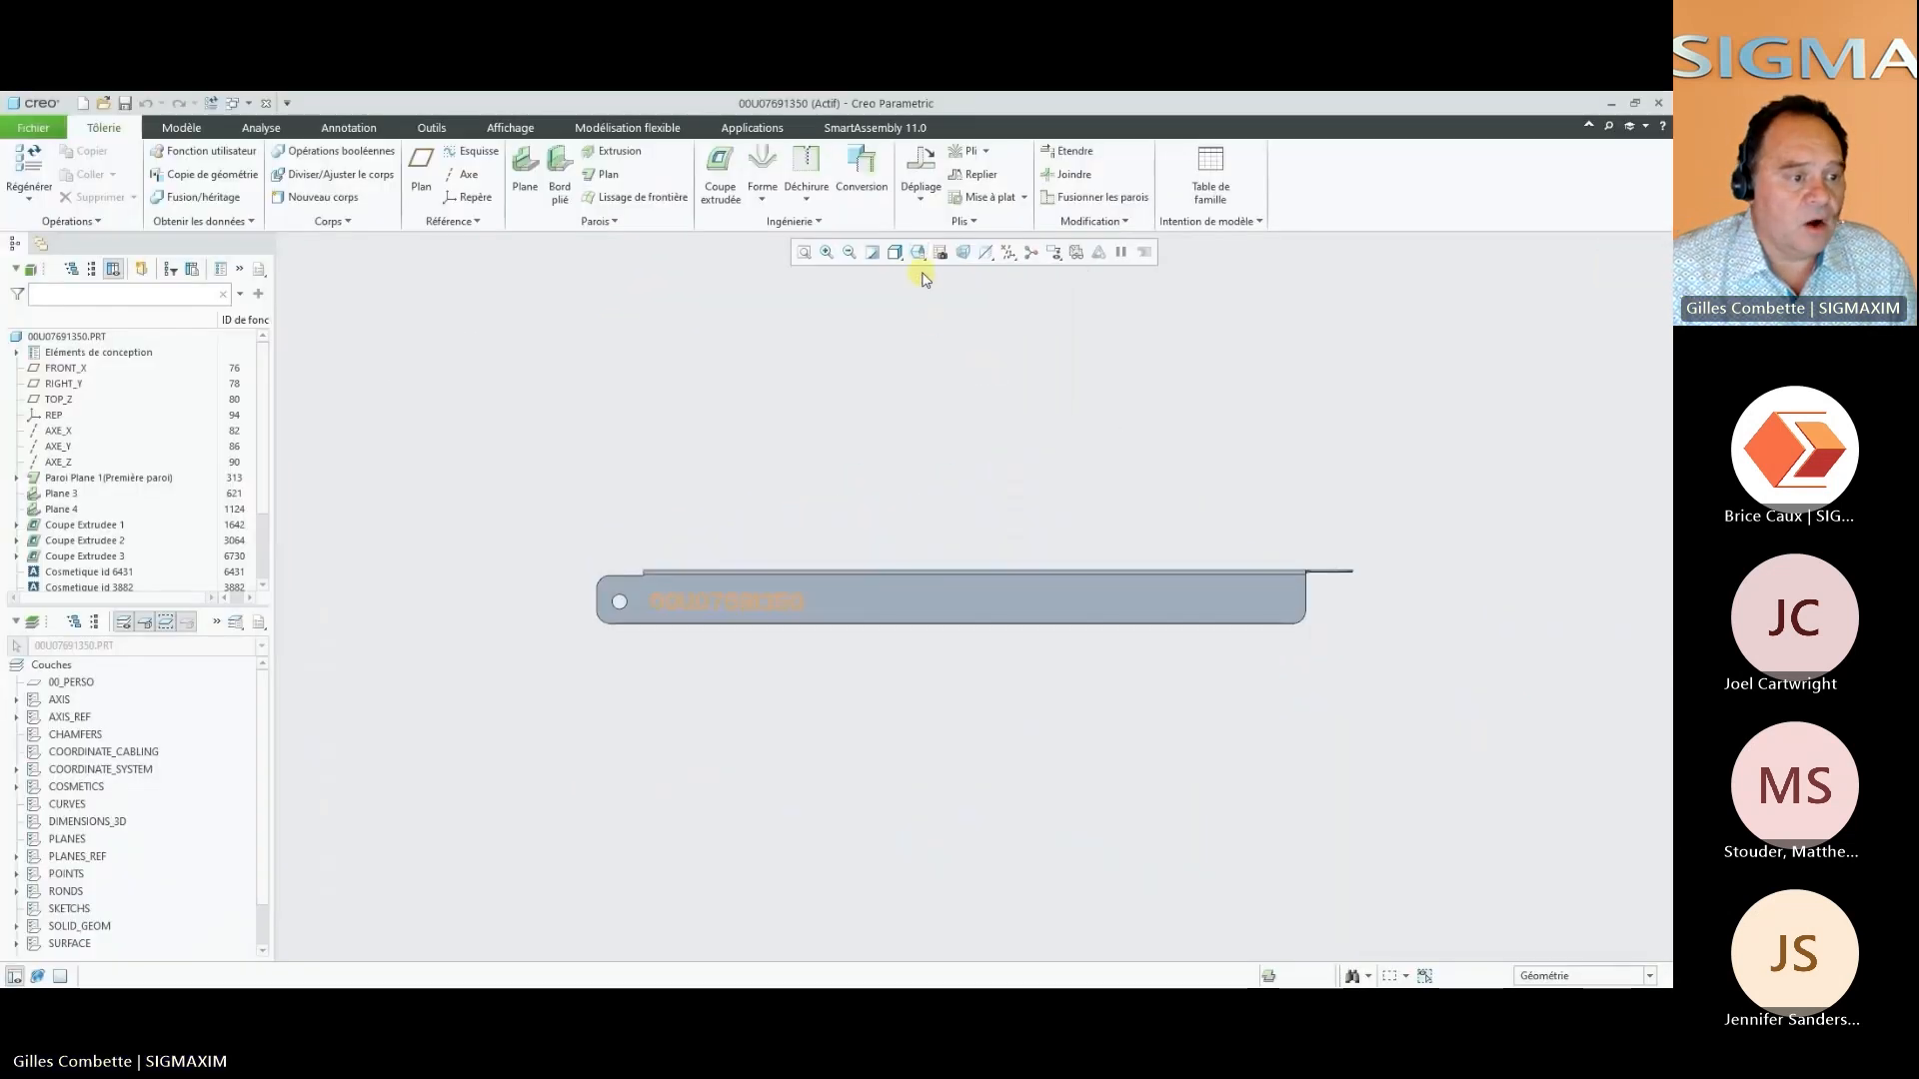
left_click(920, 258)
left_click(962, 368)
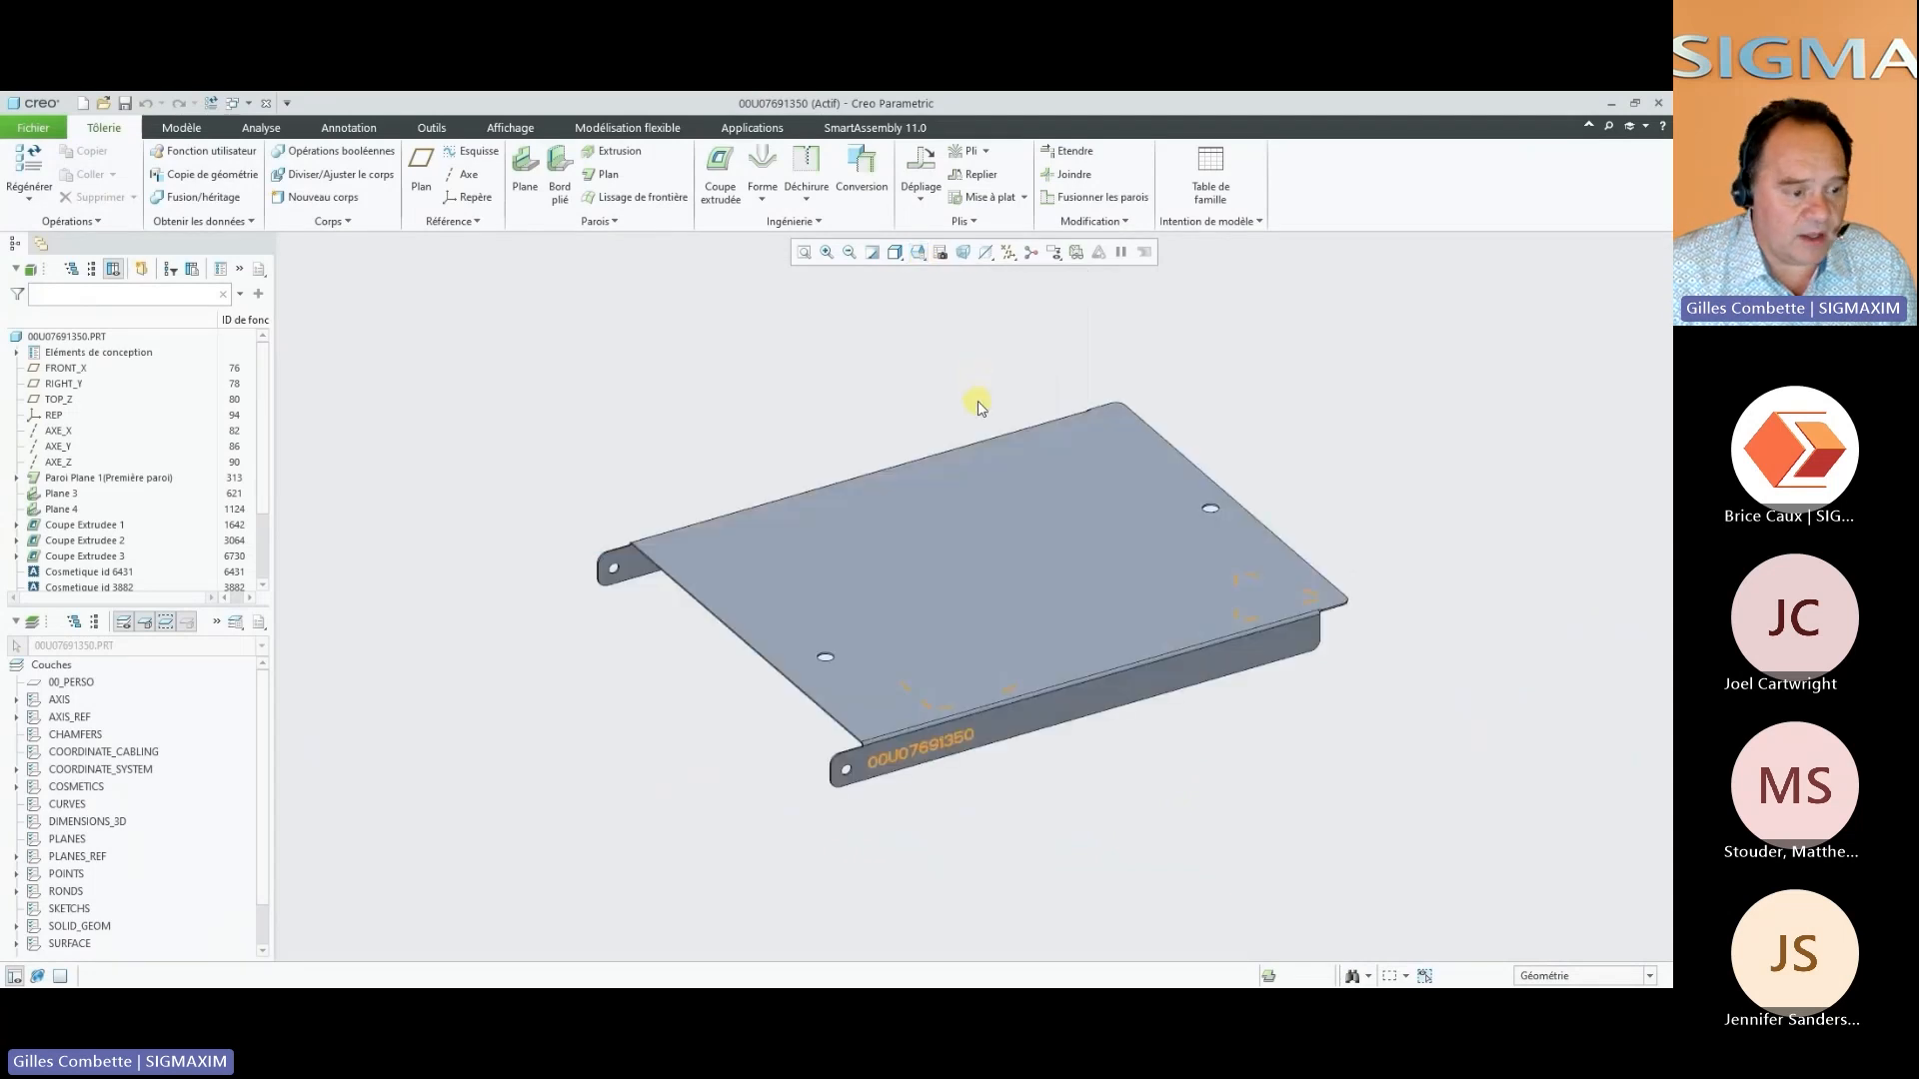
Activate the part's Map simplified representation to inspect it, restore the master representation and close the view manager
left_click(939, 252)
double_click(1439, 371)
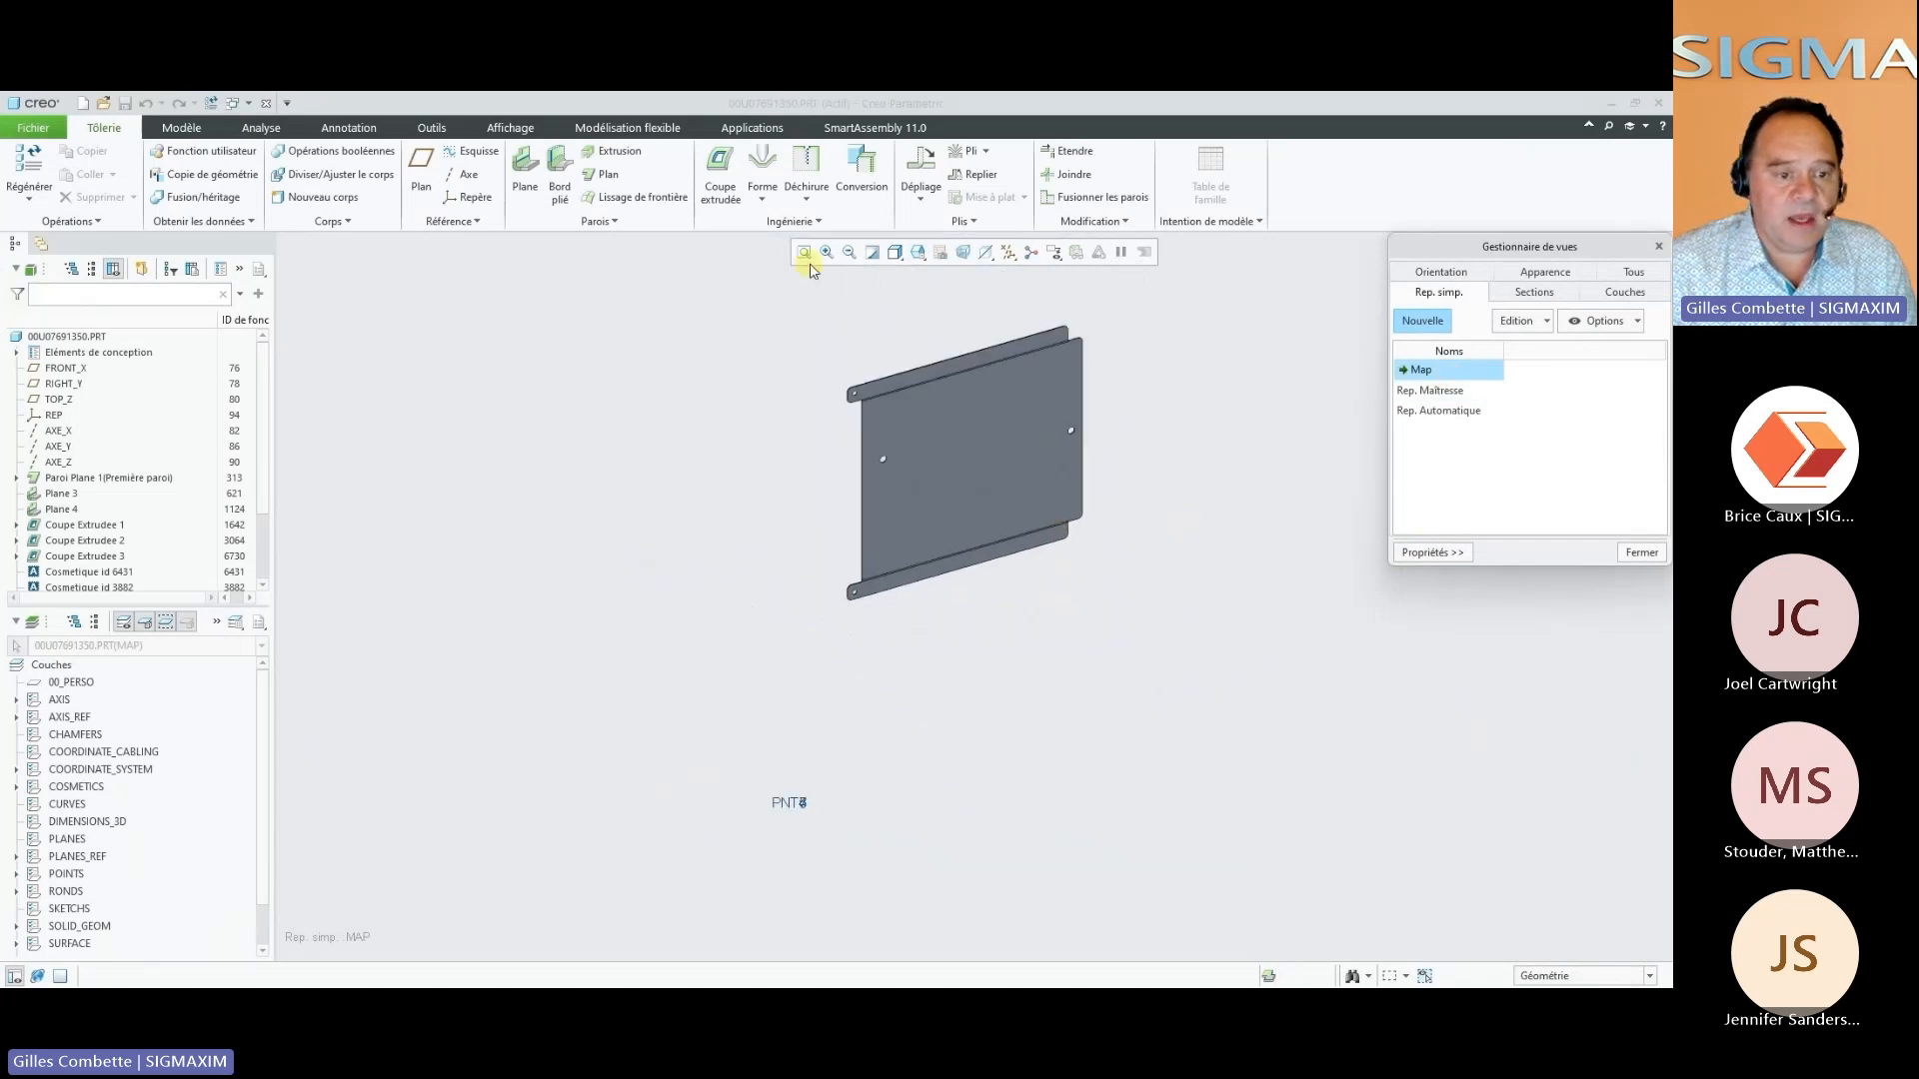
left_click(808, 256)
double_click(1442, 391)
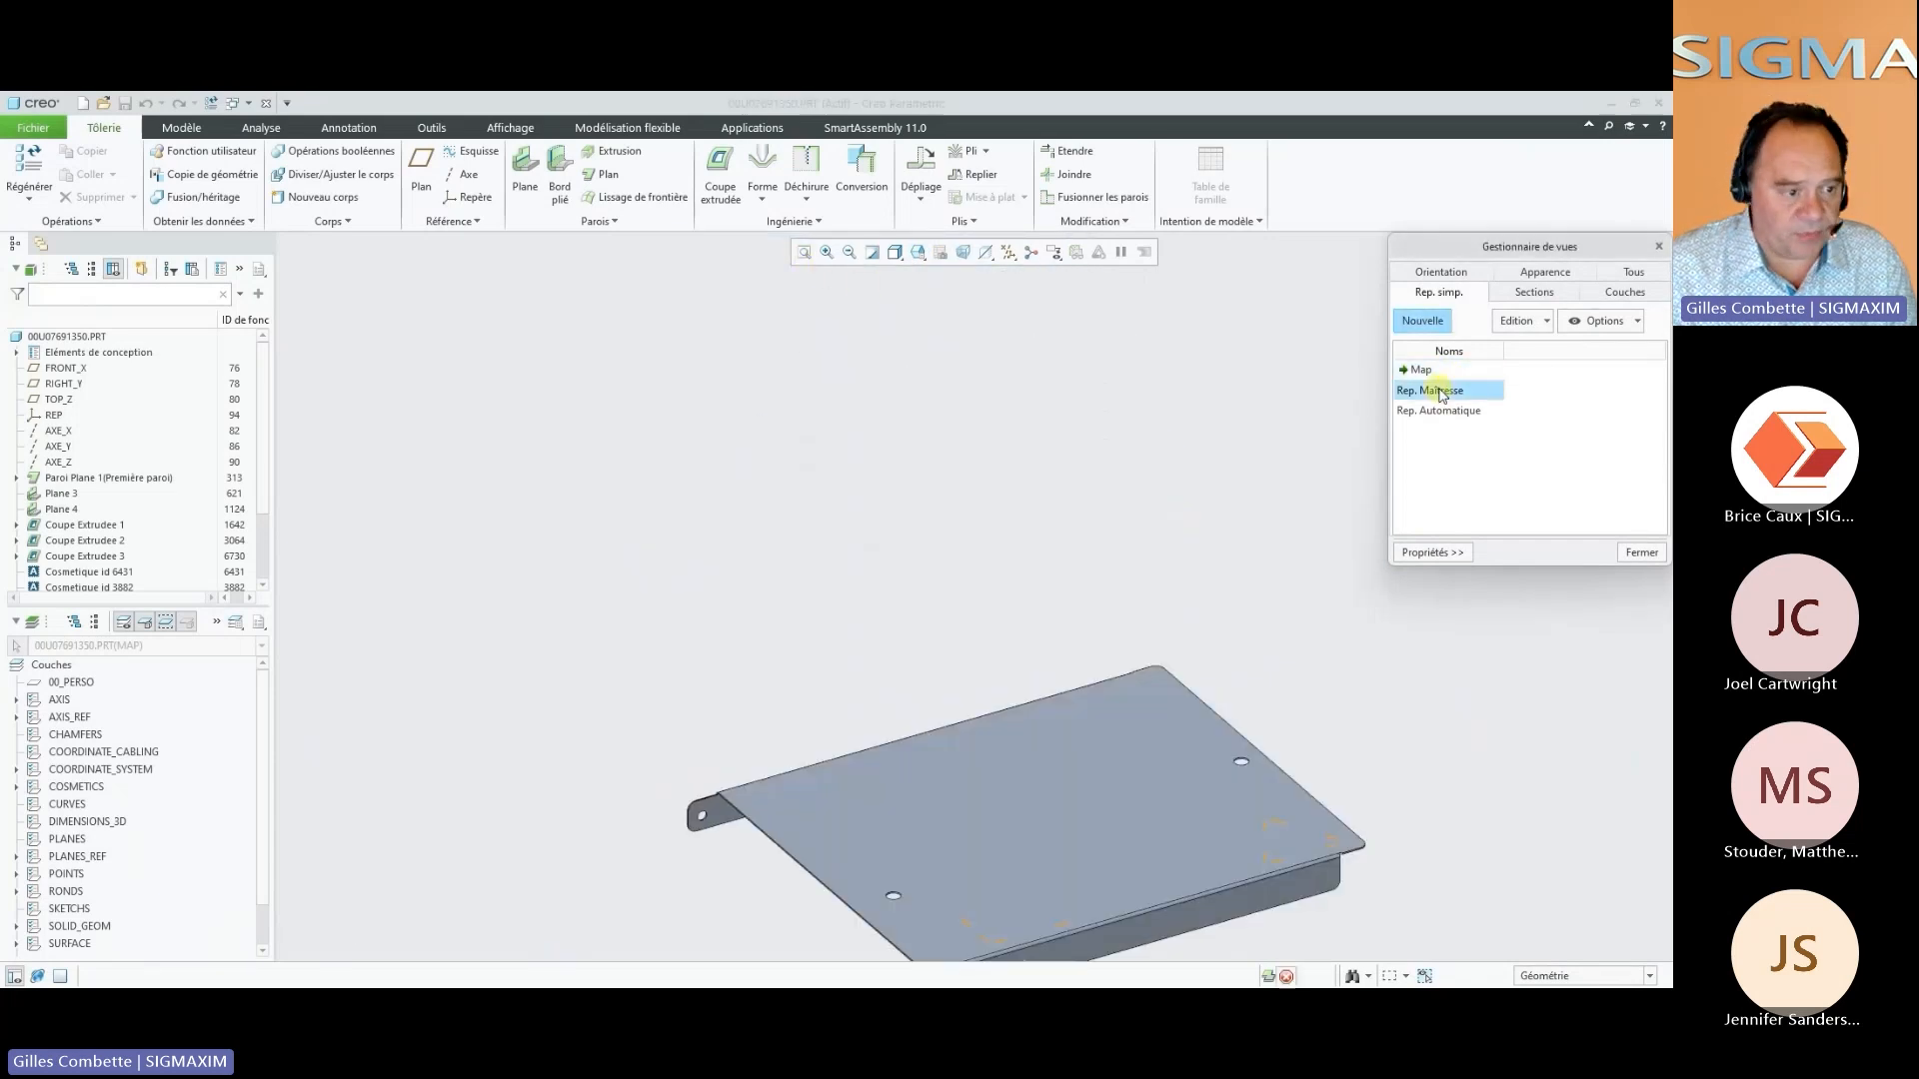
left_click(1637, 553)
Close the part window and start the M.E.P.A.T. sheet metal drawing application from SmartAssembly on the MEPAT_CAS_ETUDE_1_ZC_BET assembly
left_click(895, 252)
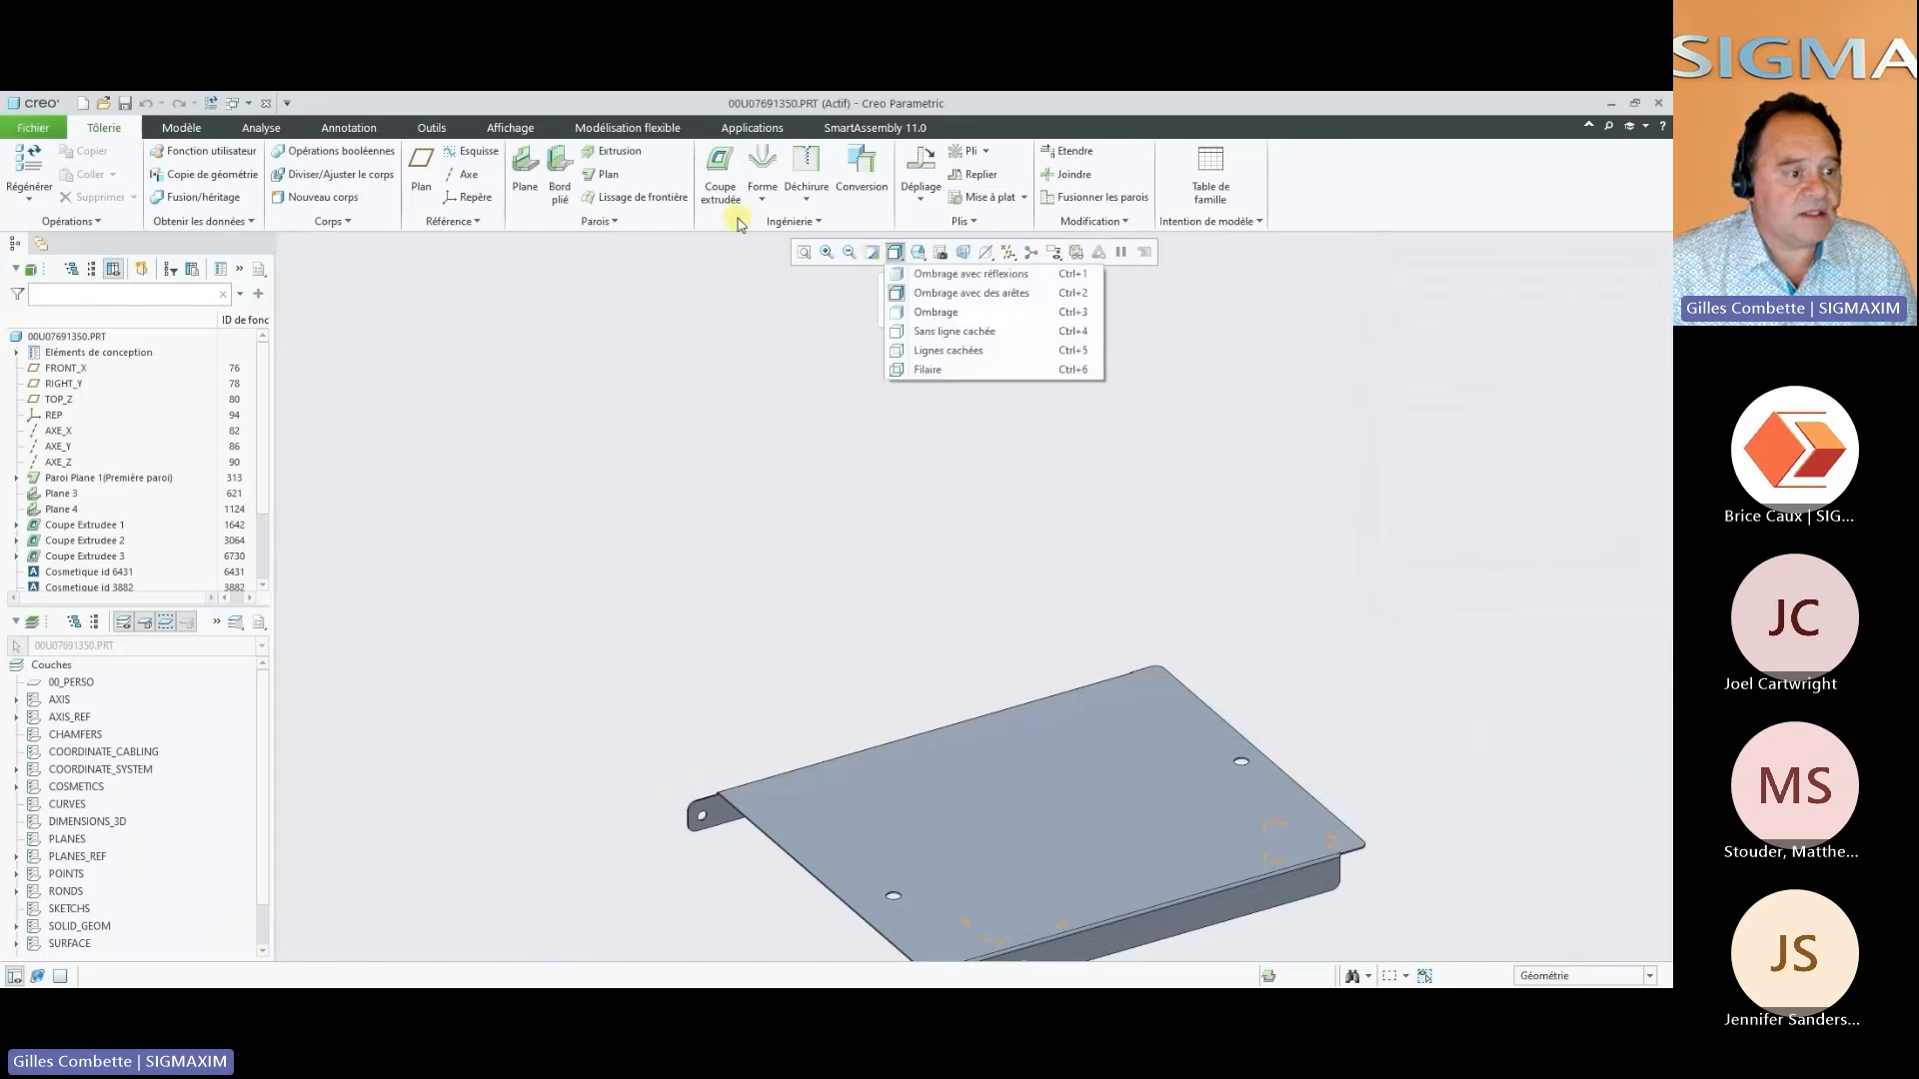
left_click(266, 103)
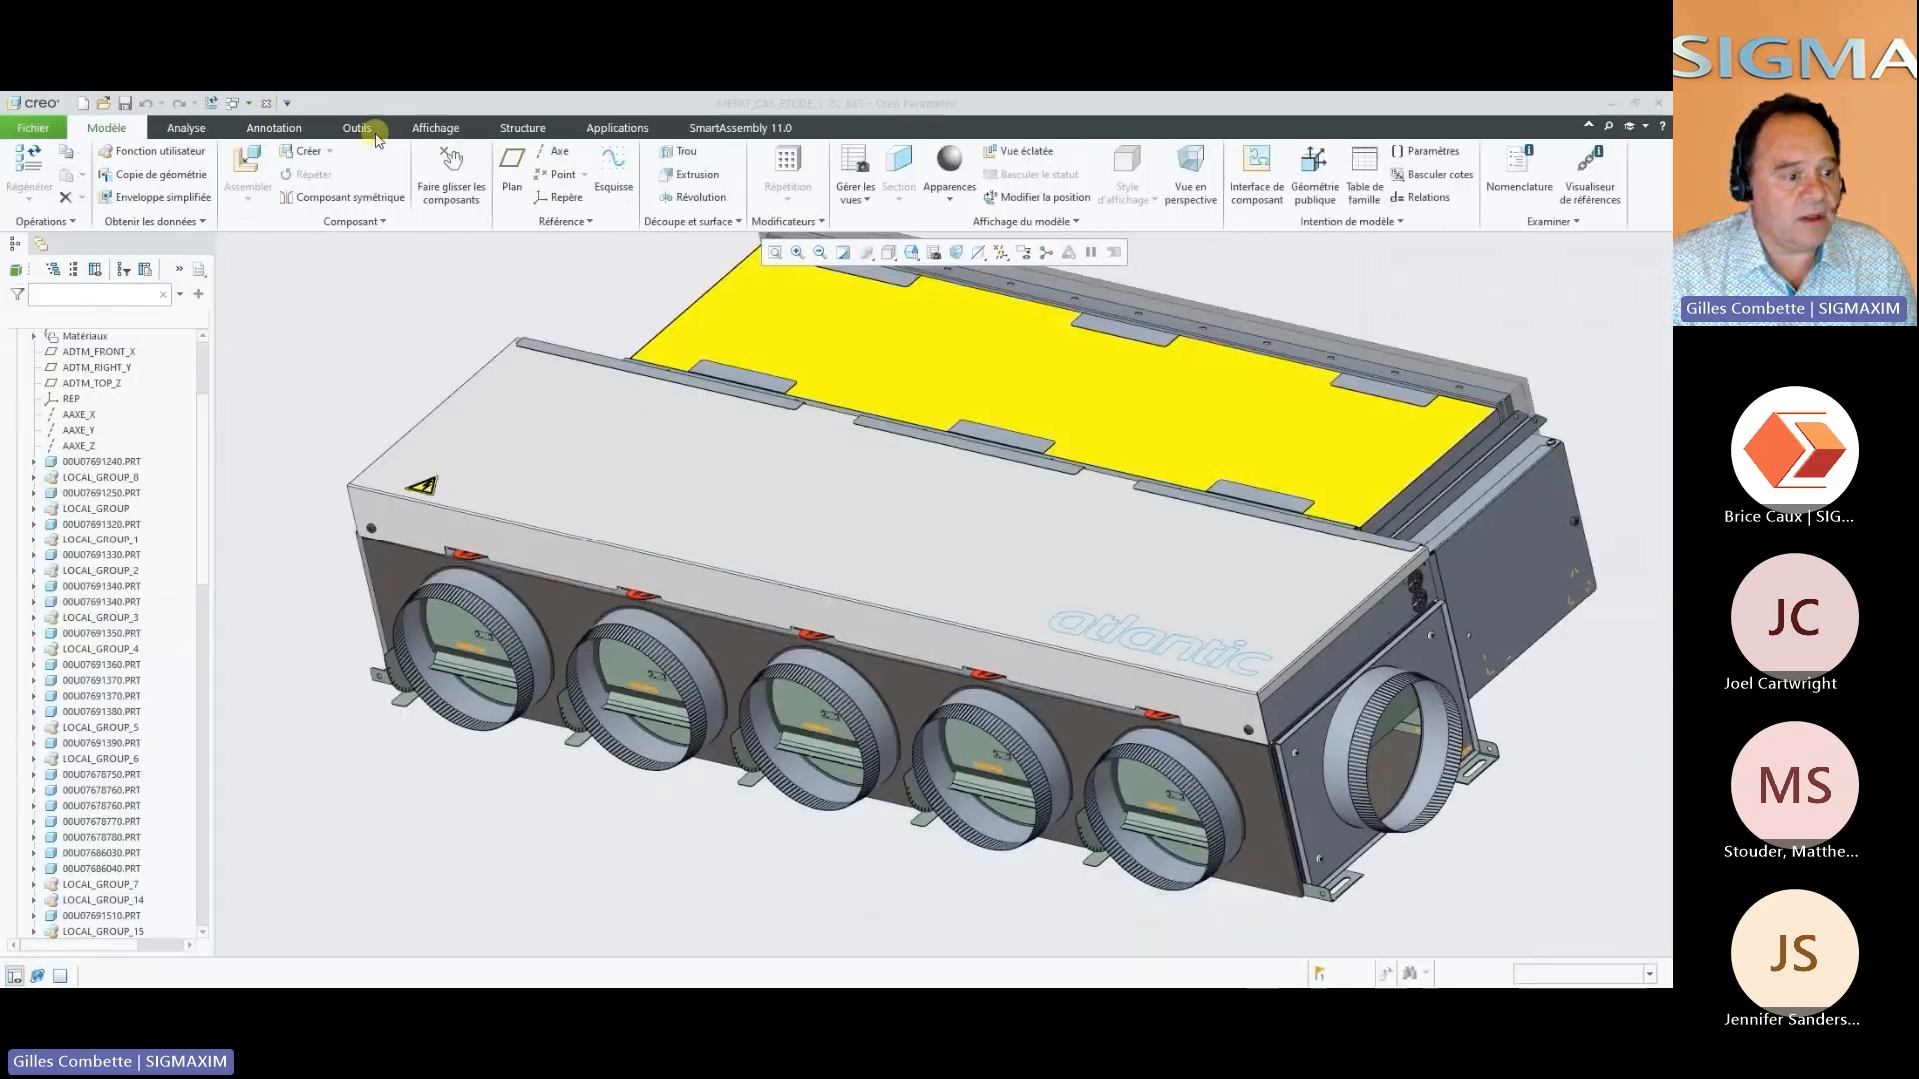
right_click(1337, 286)
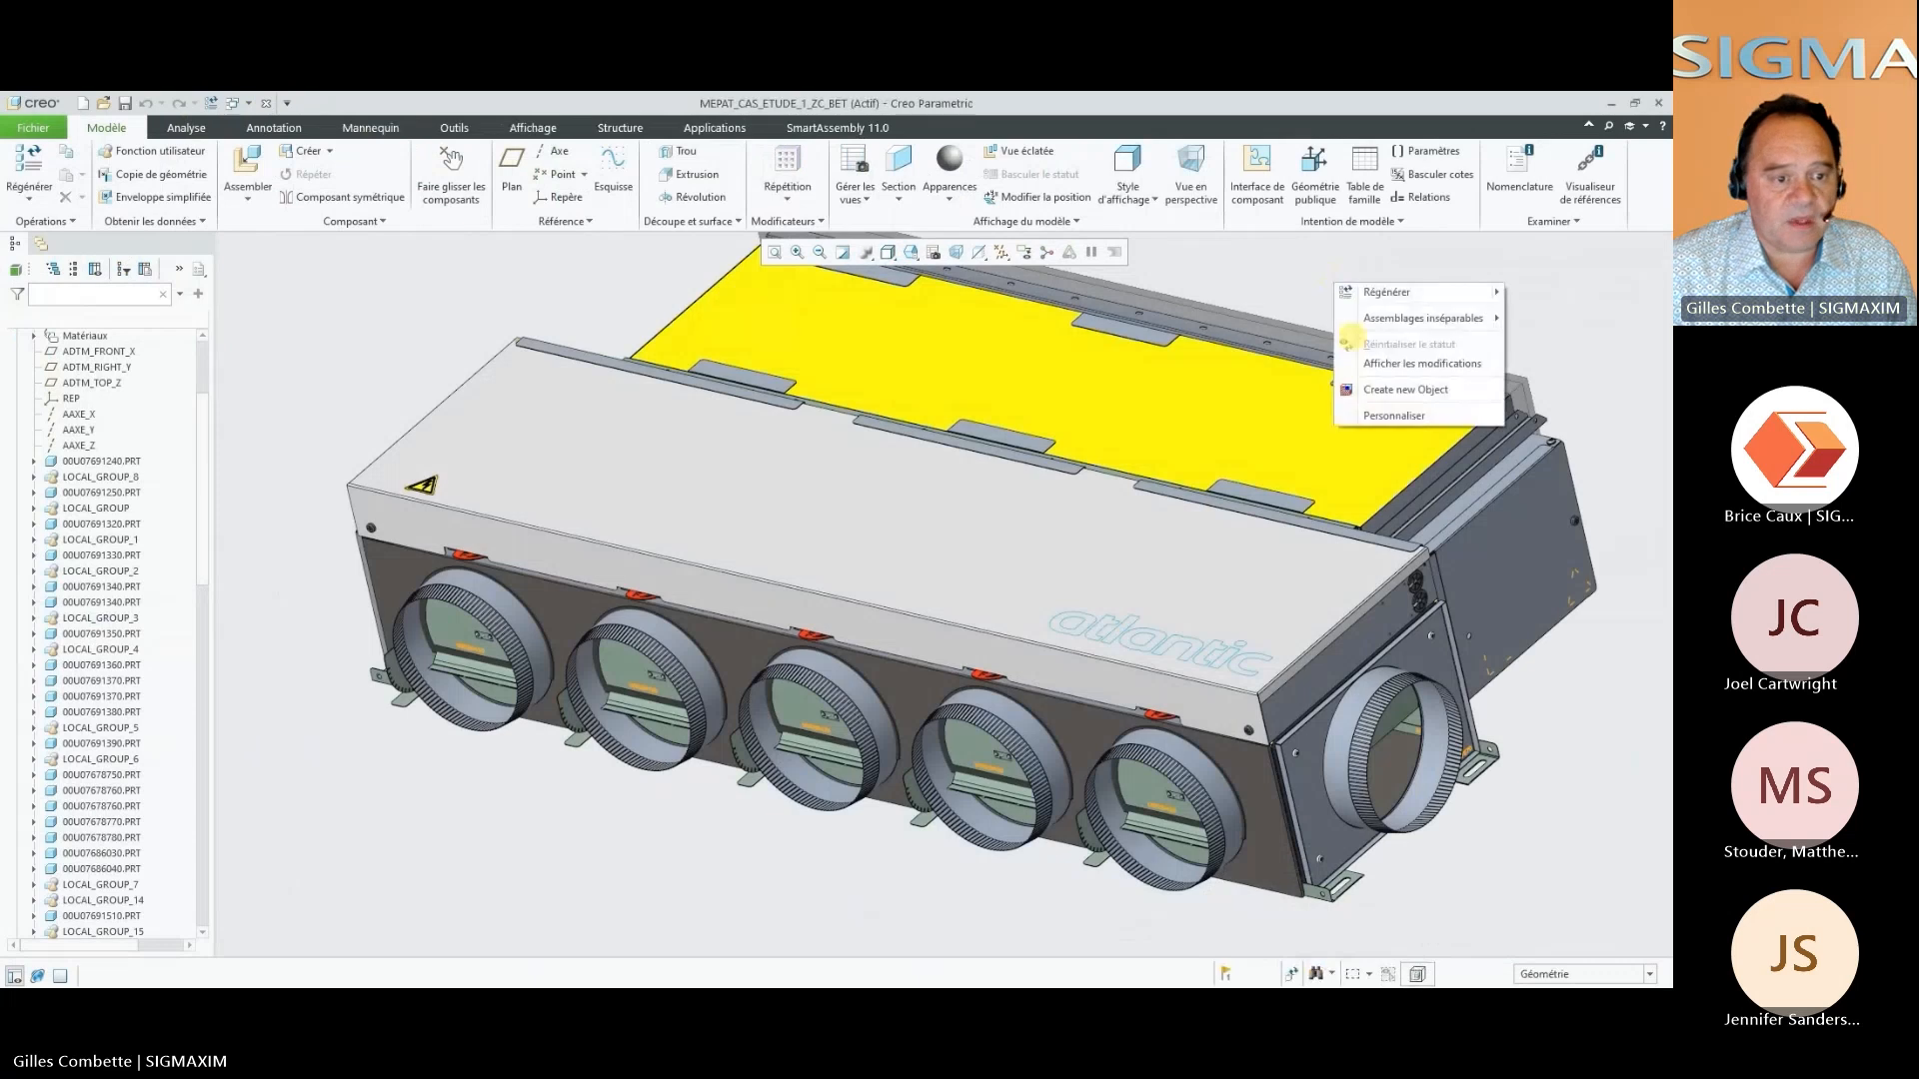
left_click(1378, 390)
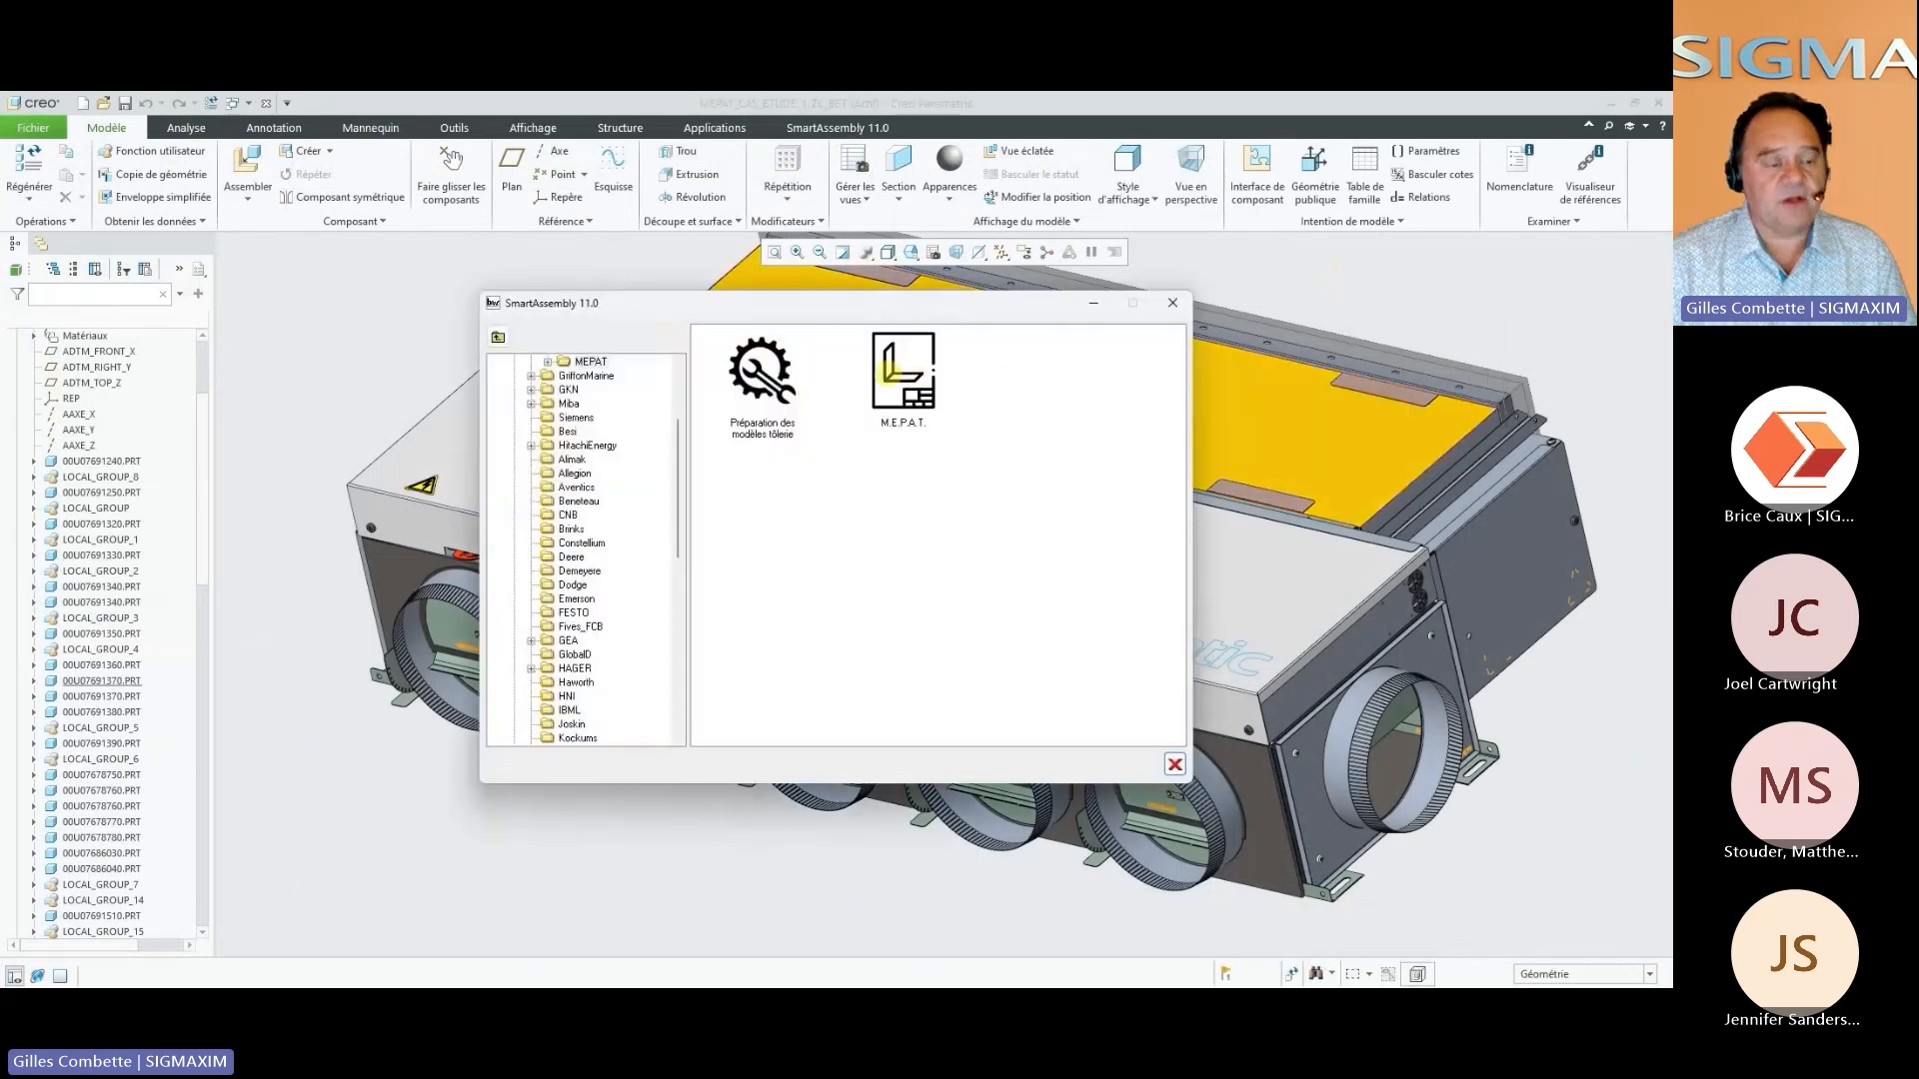
left_click(884, 372)
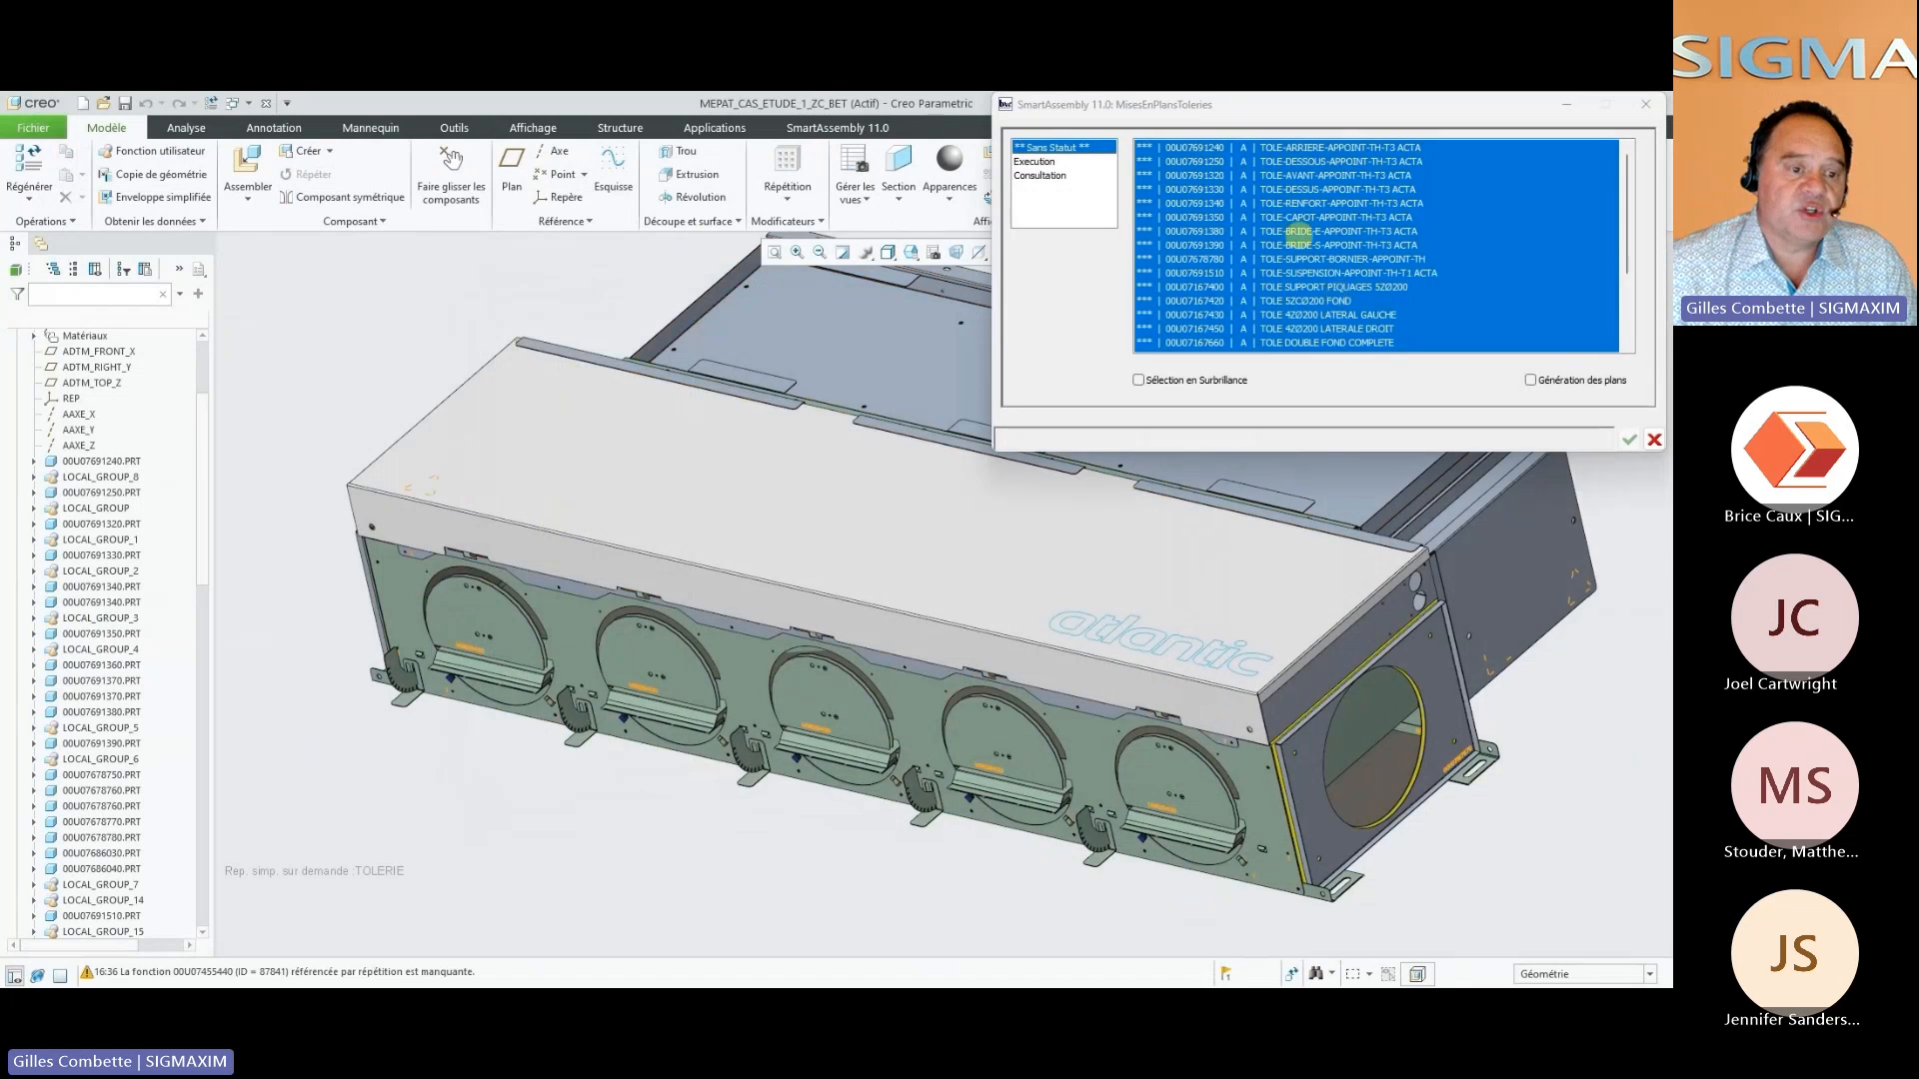
Try selecting individual sheets in the parts without status, ending with TOLE-CAPOT-APPOINT-TH-T3 ACTA
left_click(1298, 233)
left_click(1293, 245)
left_click(1271, 287)
left_click(1272, 315)
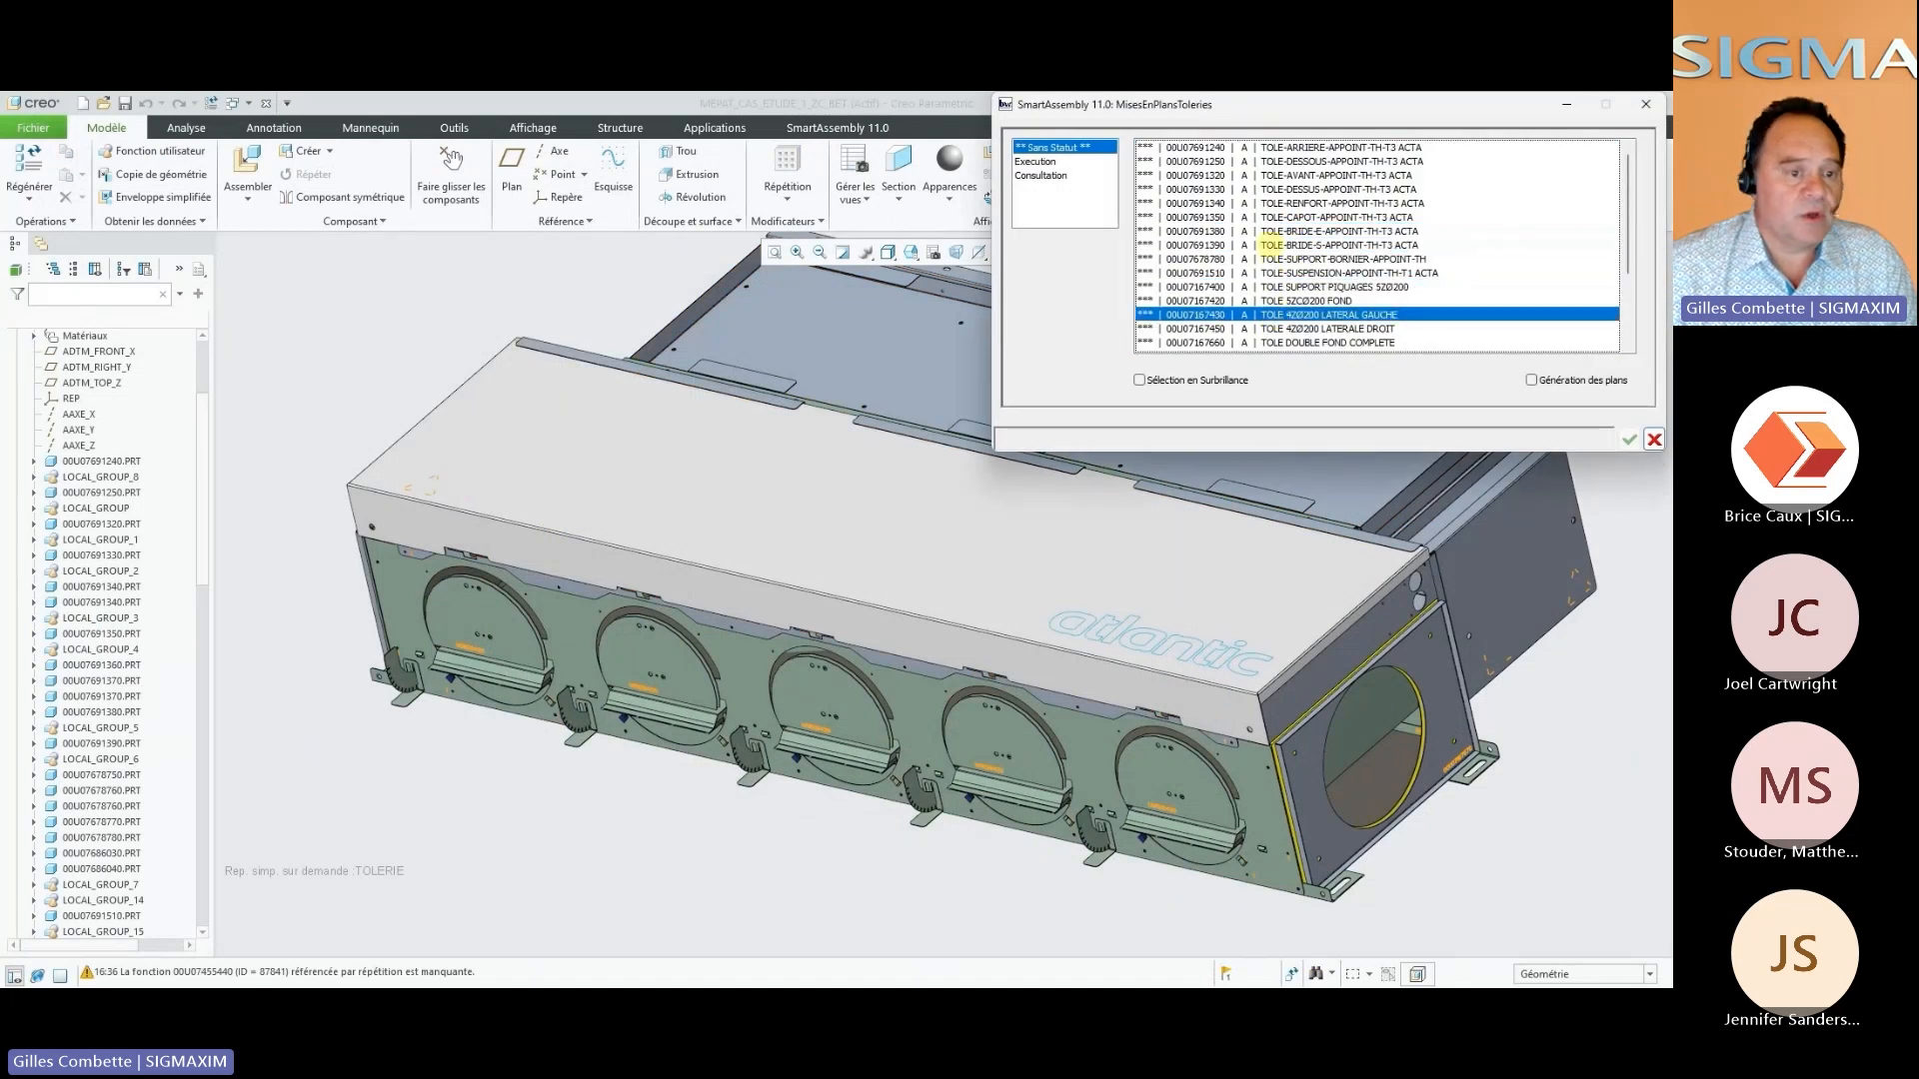
left_click_drag(1272, 236, 1271, 339)
left_click(1274, 216)
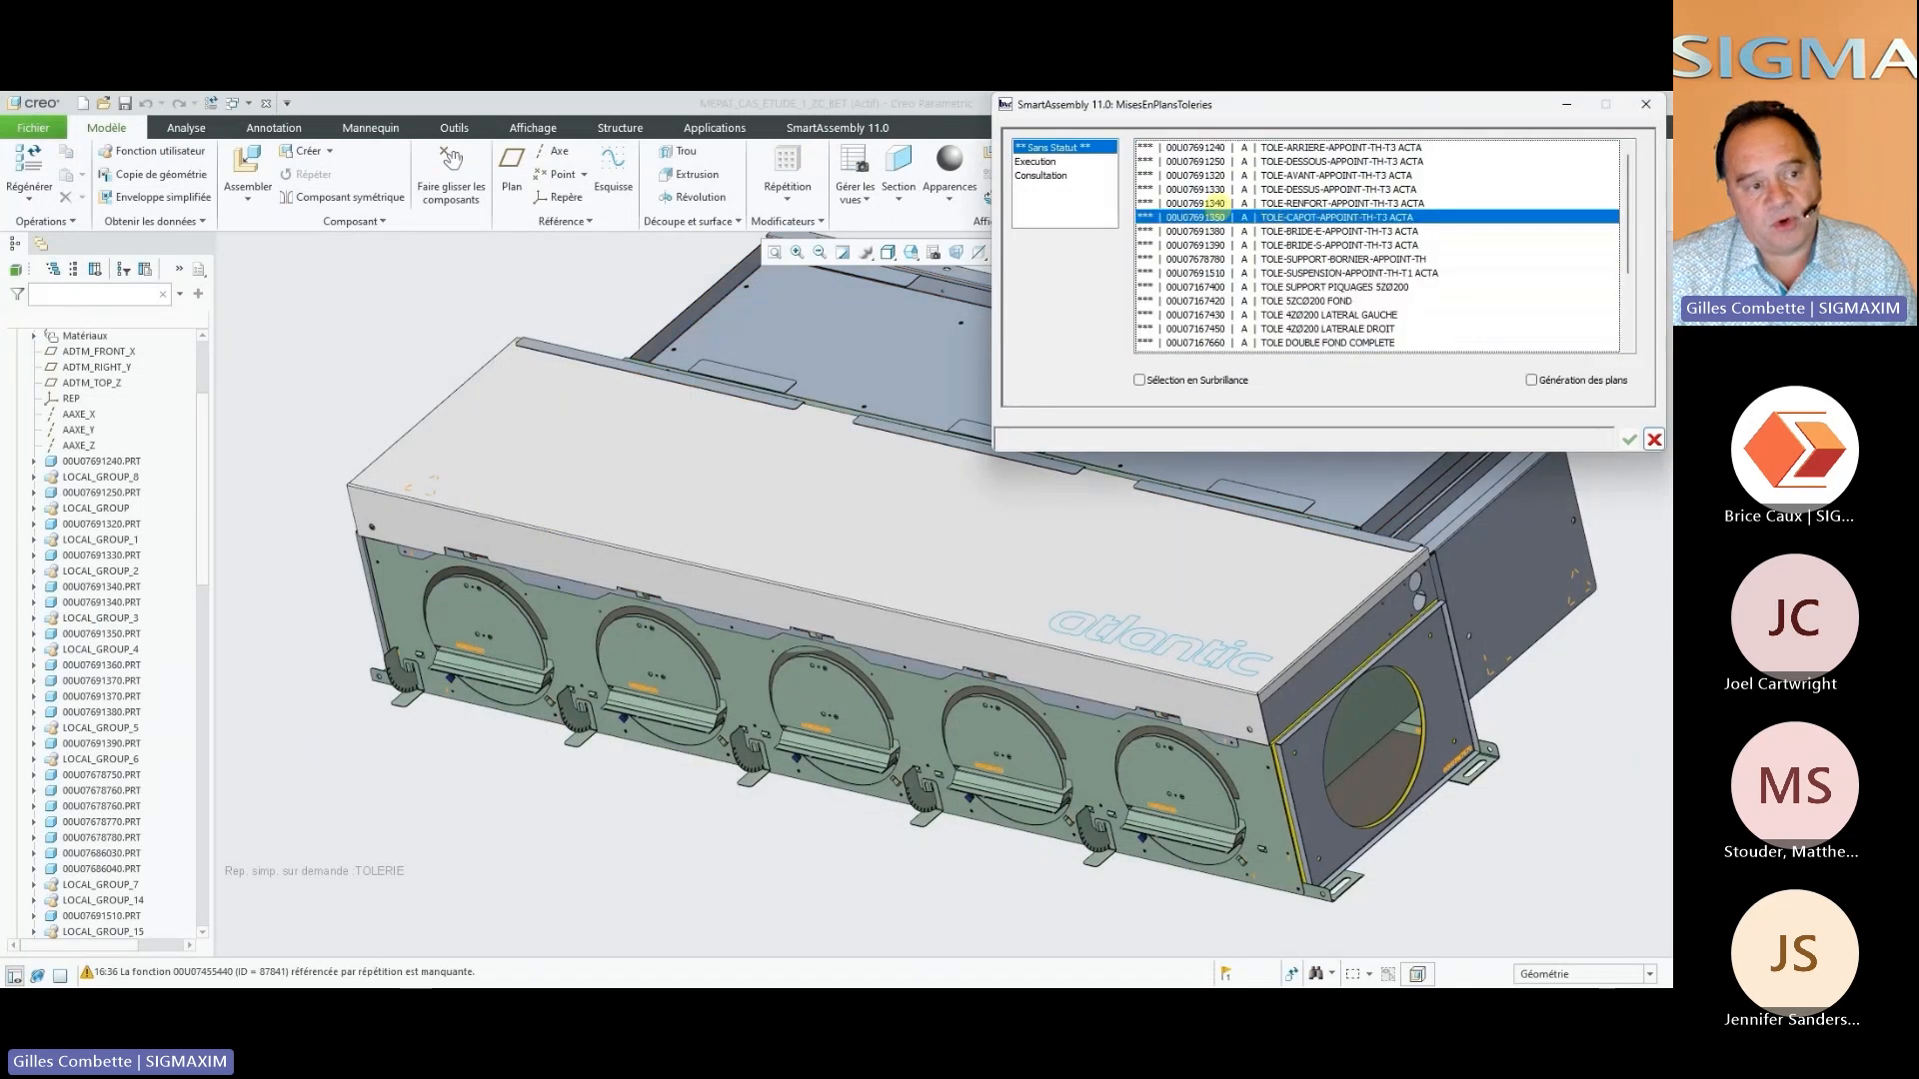
Review the sheet metal parts with Execution and Consultation status and highlight the selected ones in the assembly
left_click(1054, 163)
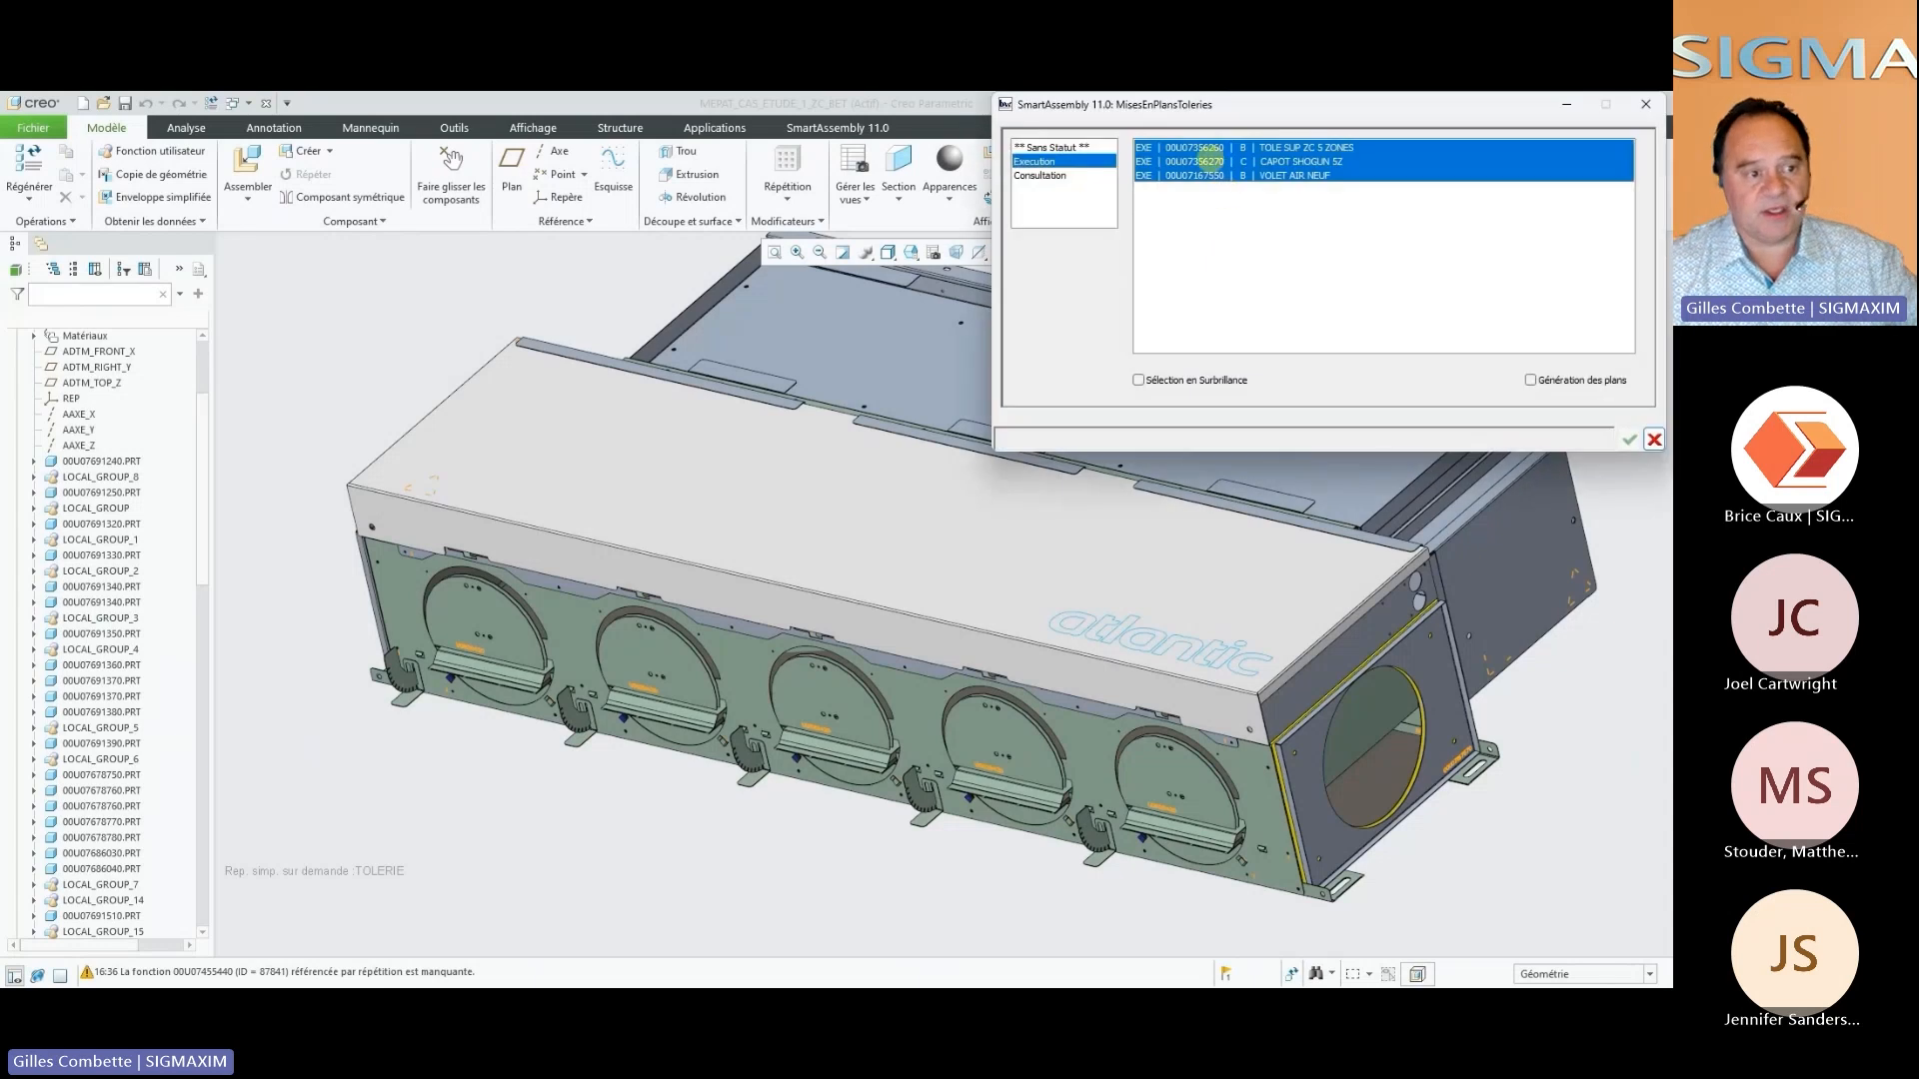
left_click(1206, 176)
left_click(1074, 175)
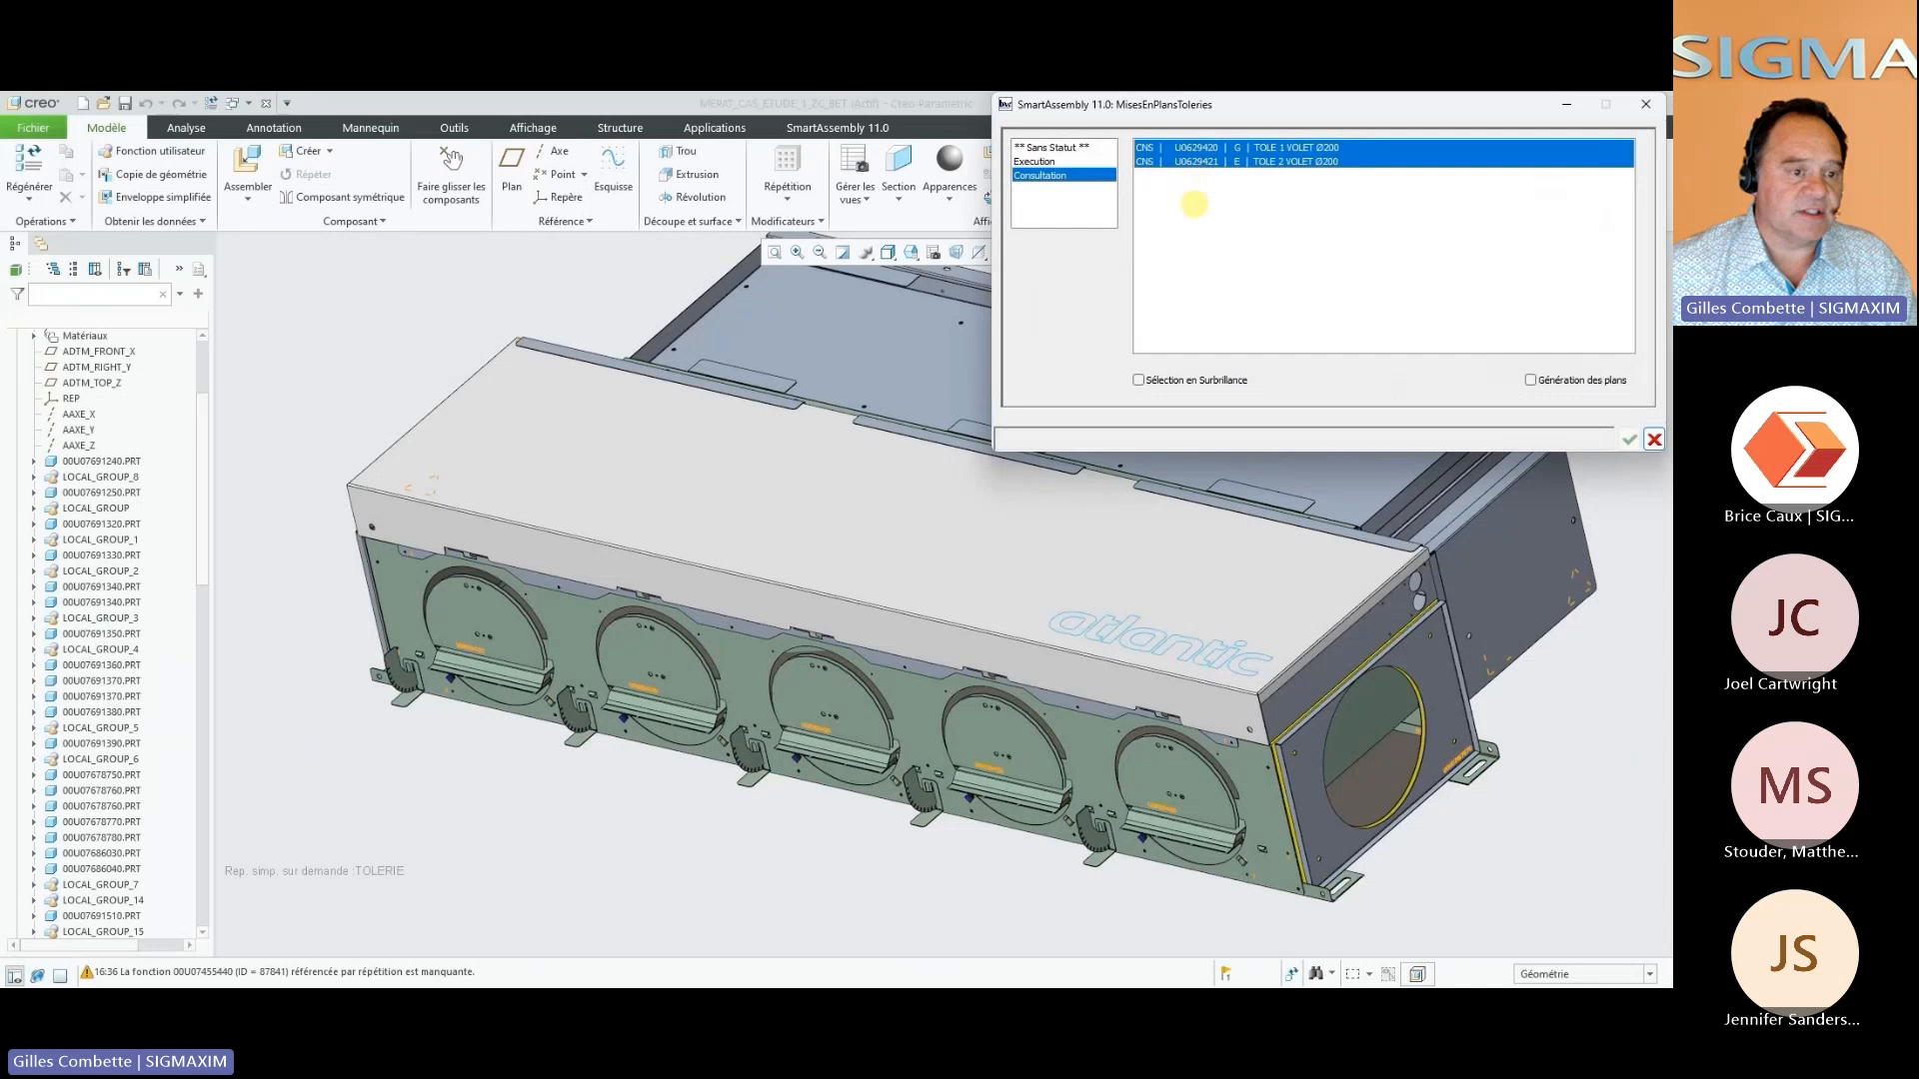
left_click(1190, 379)
left_click(1189, 380)
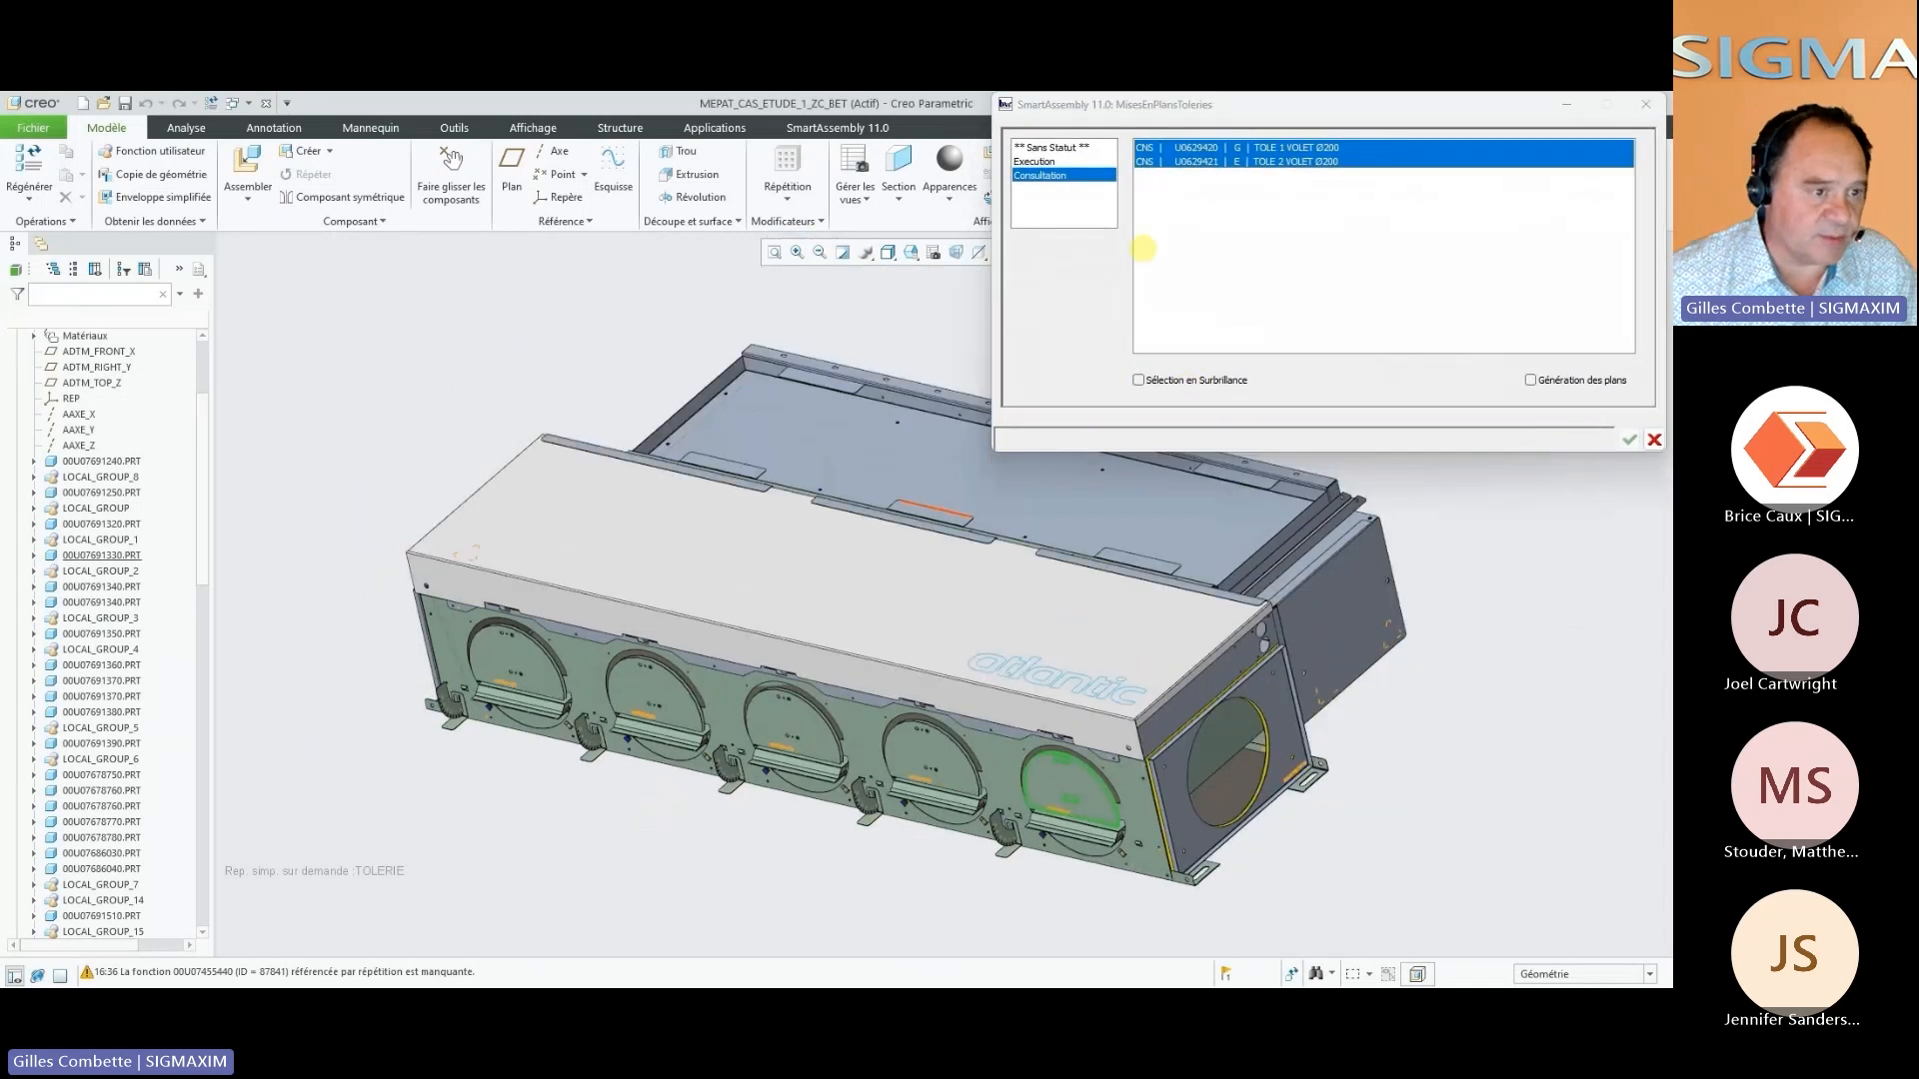
left_click(1091, 161)
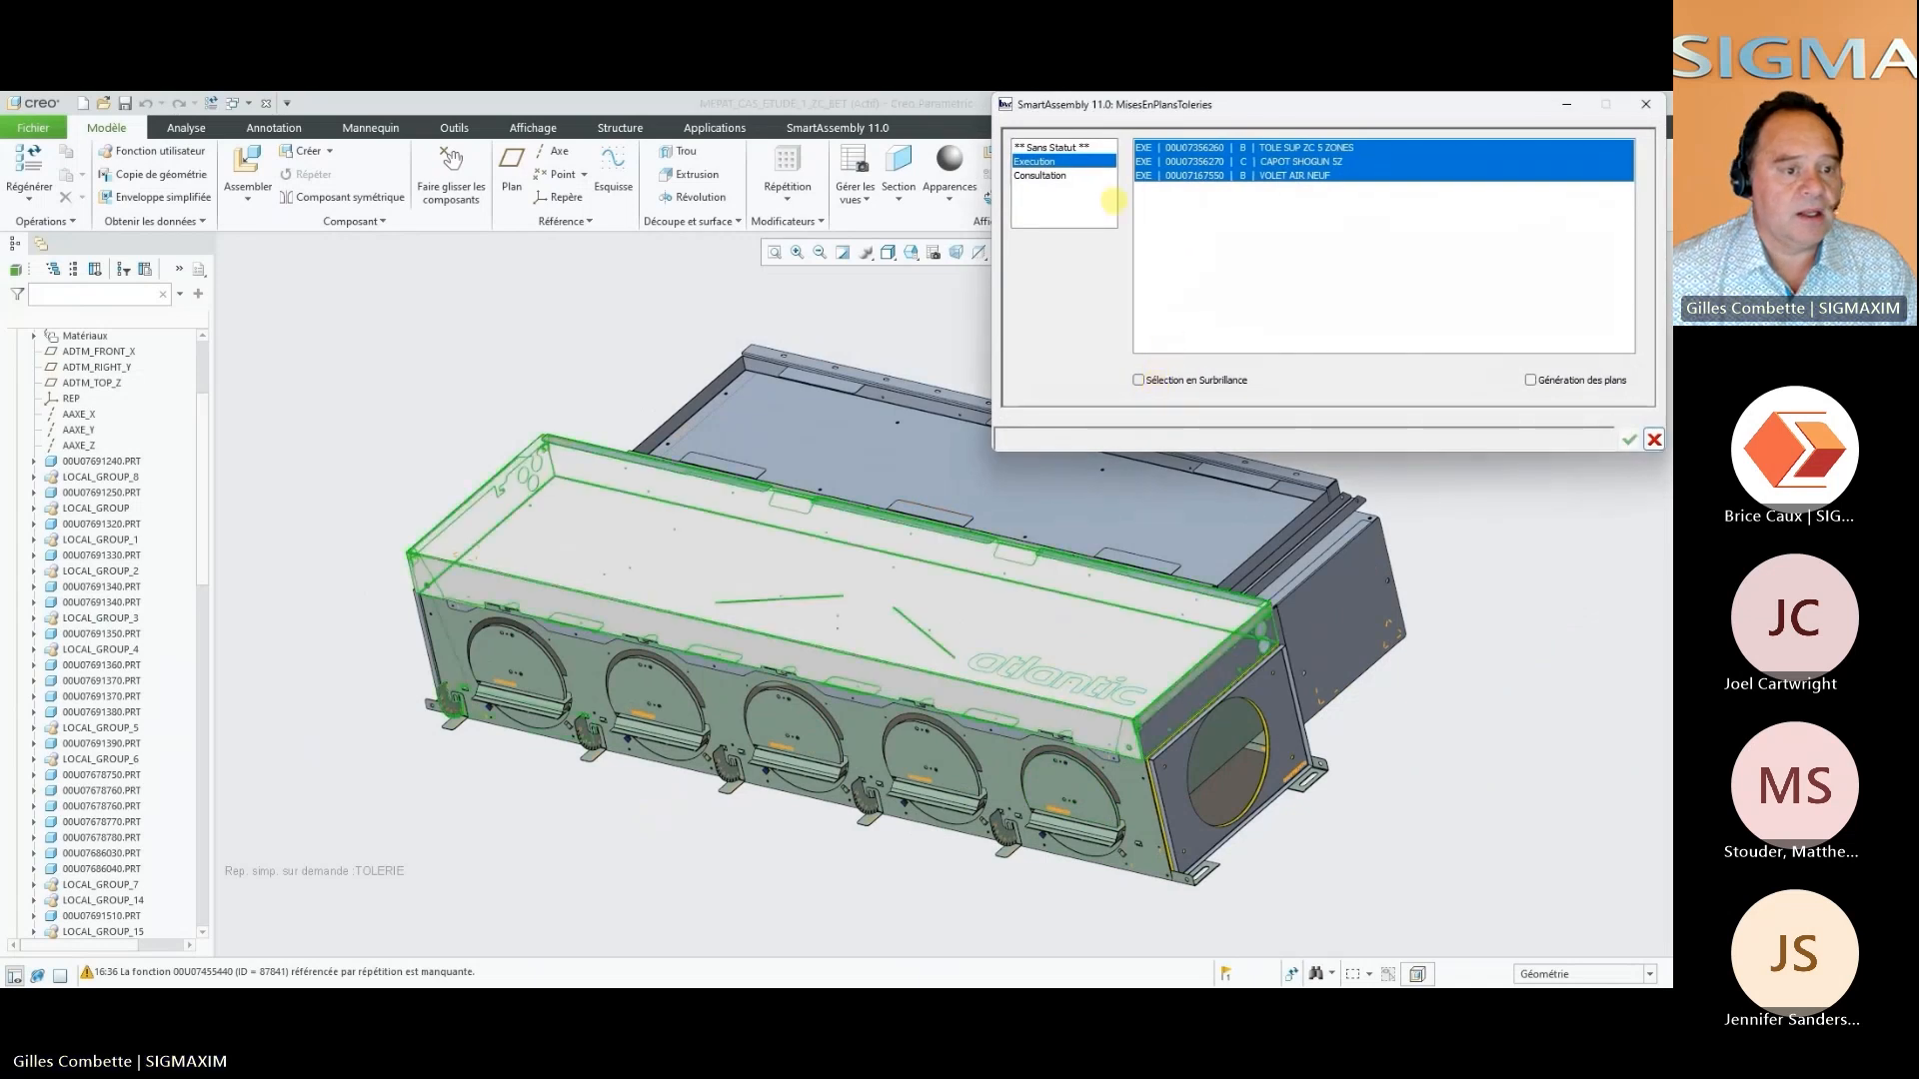
Select the parts of all three statuses, Sans Statut, Execution and Consultation, and generate their drawings
left_click(1059, 147)
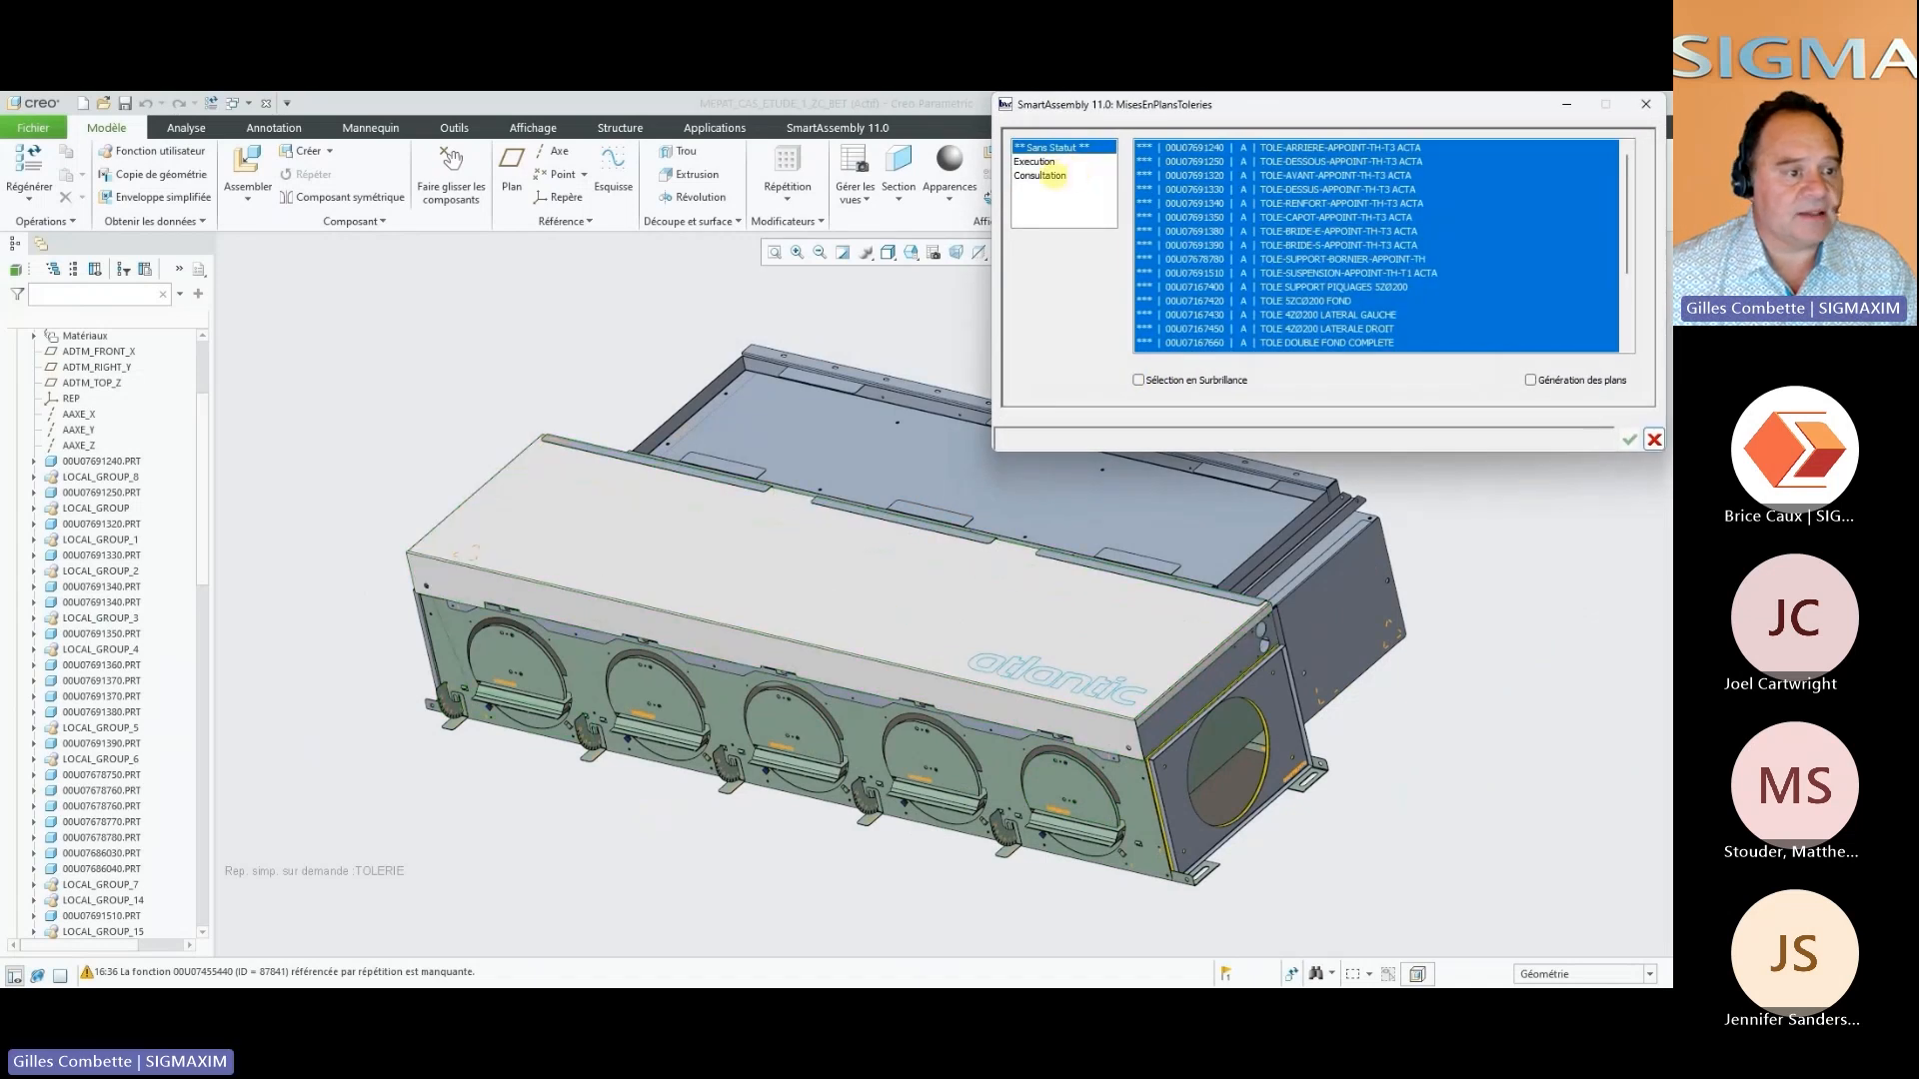
left_click(1047, 175, "shift")
scroll(1272, 257, "down", 5)
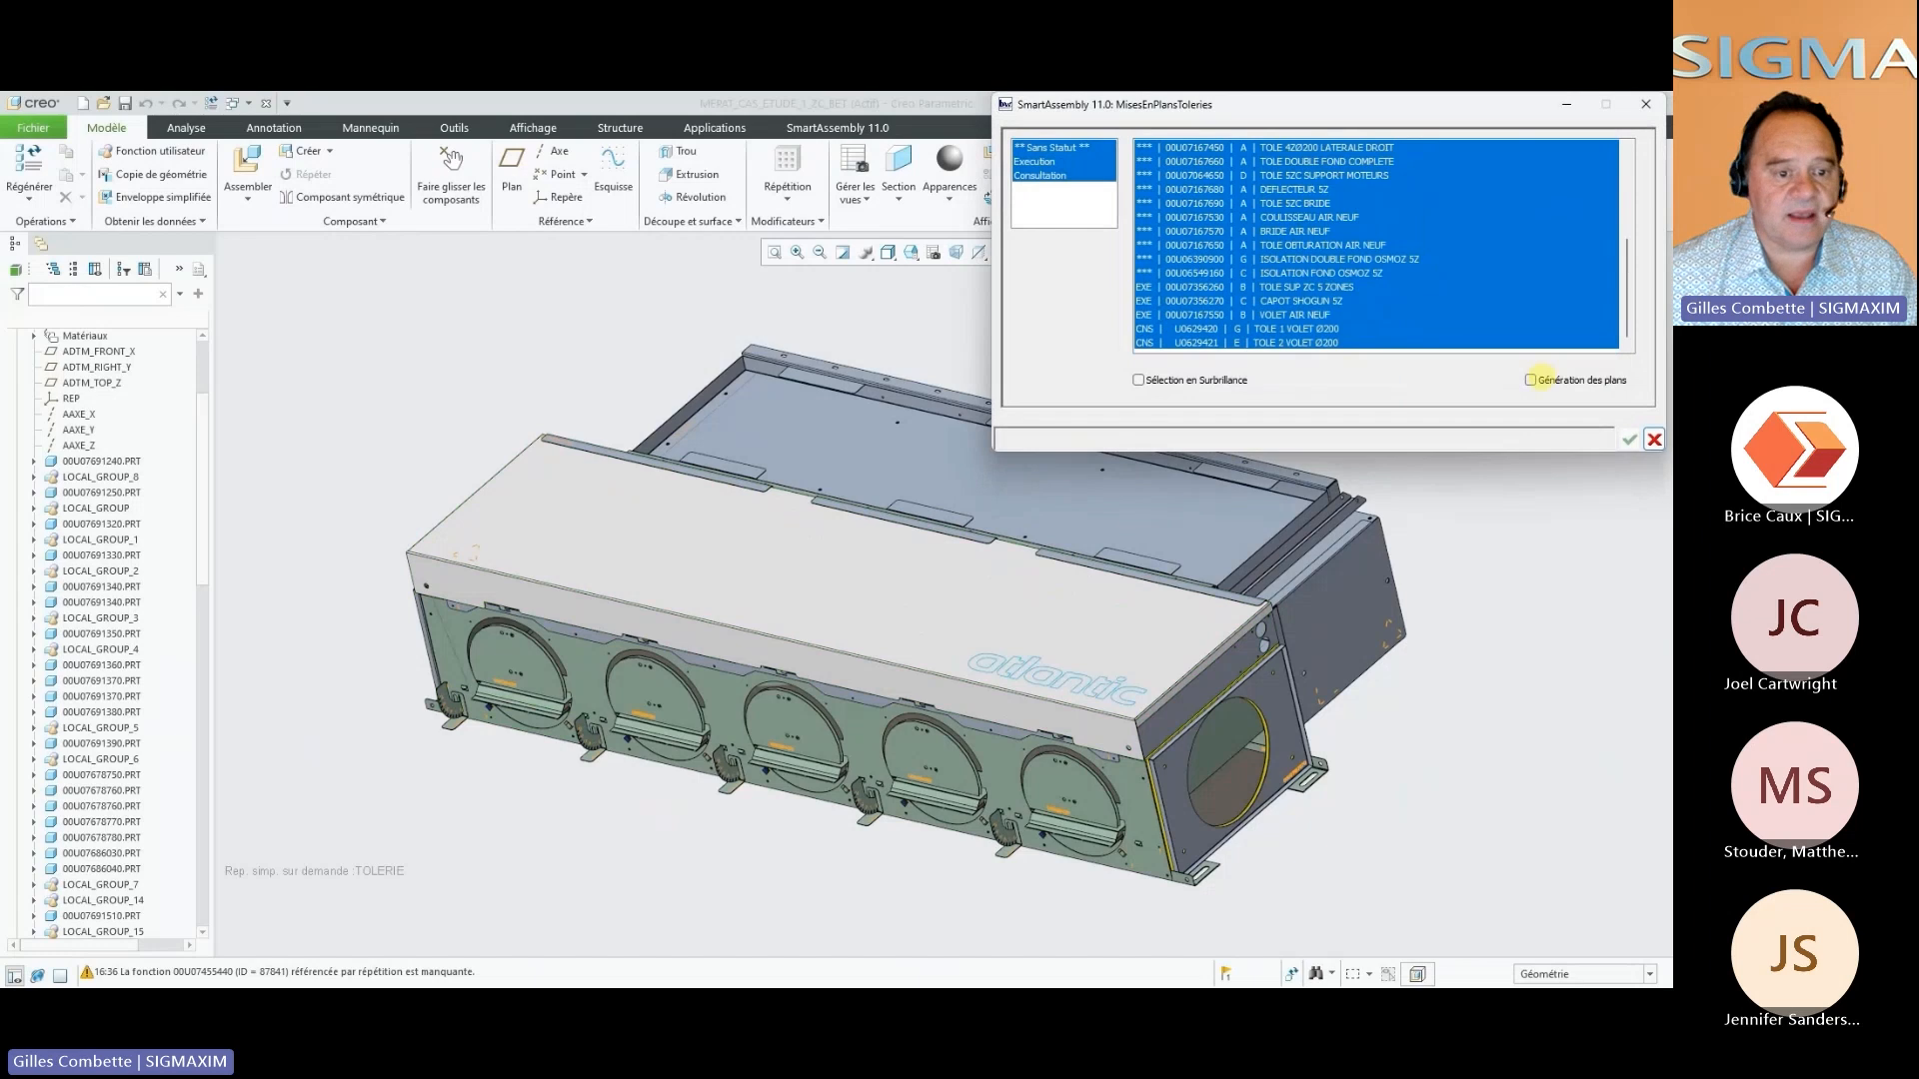
left_click(1530, 379)
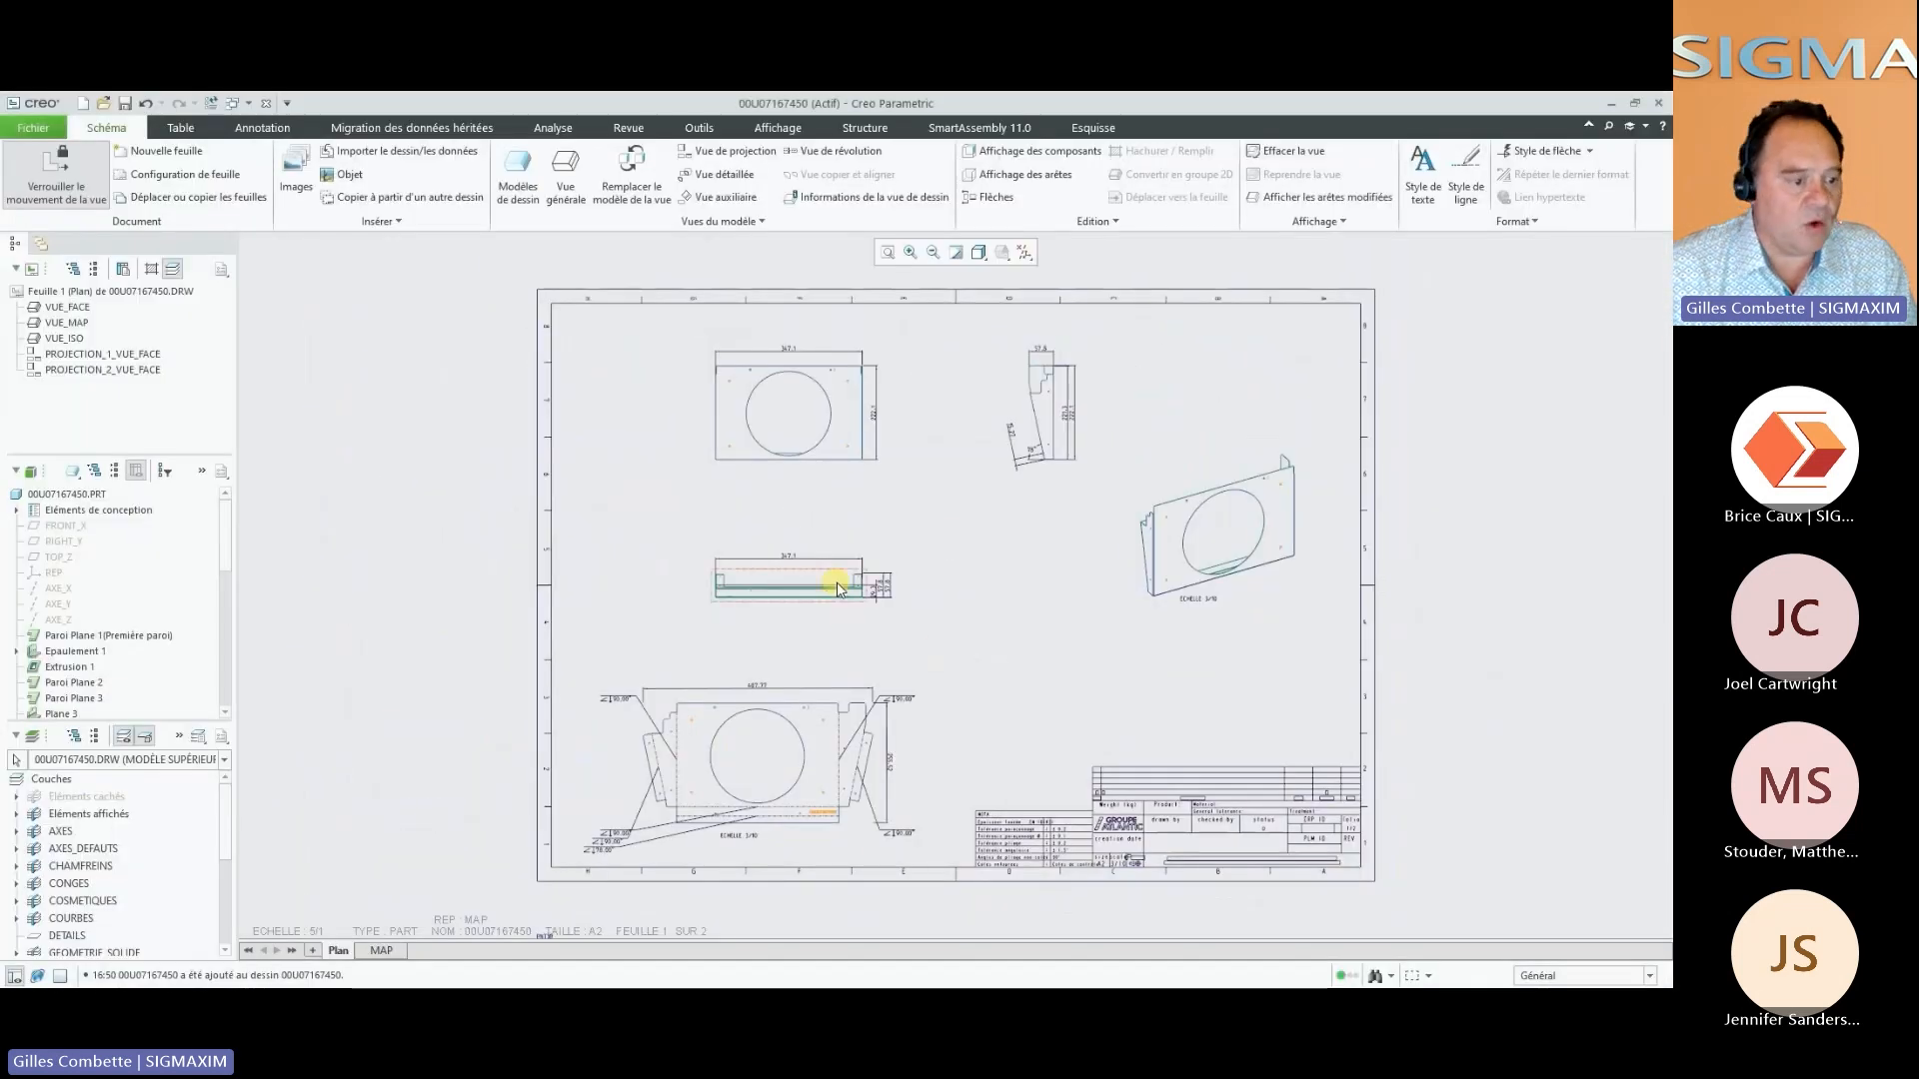
Inspect the dimensioned views on the Plan sheet of drawing 00U07167450 and display its MAP sheet with the flat pattern
scroll(1001, 451, "up", 2)
scroll(1000, 453, "down", 3)
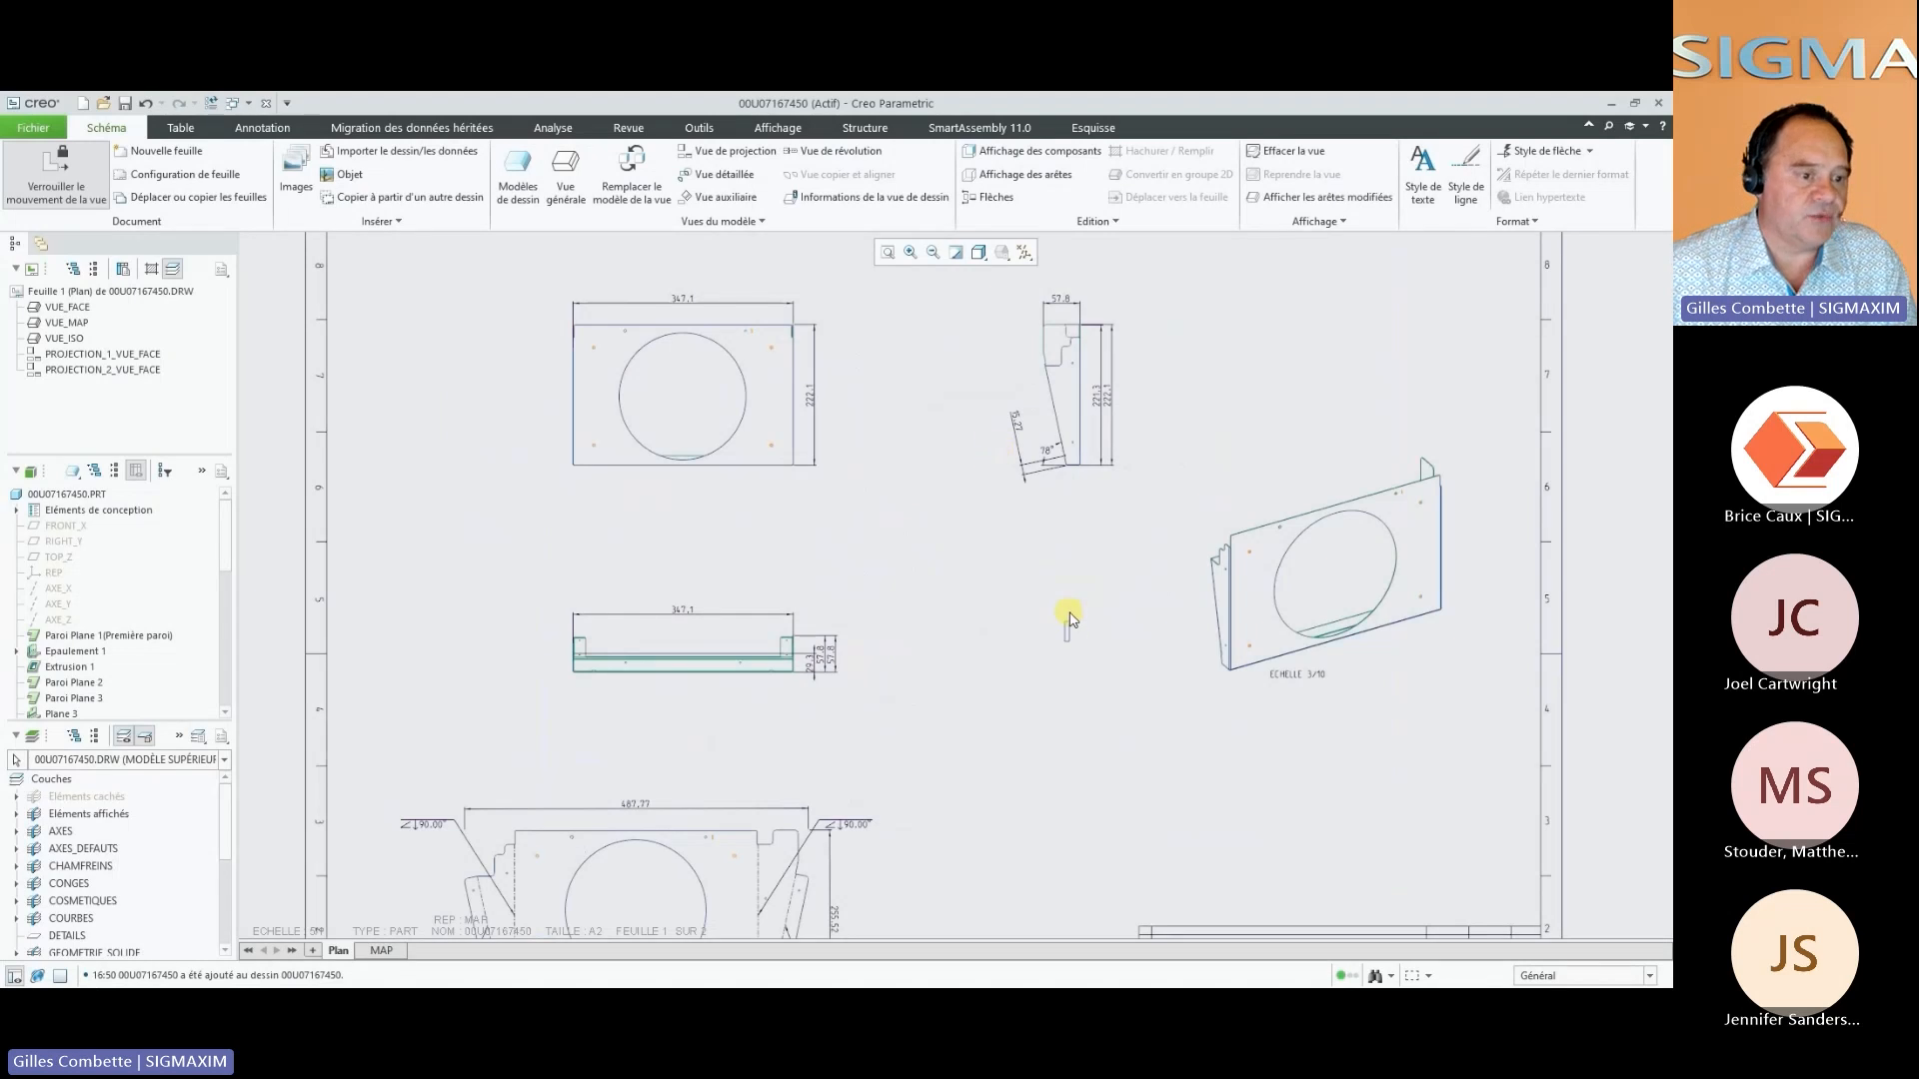
middle_click_drag(1020, 640, 1053, 441)
scroll(993, 514, "down", 2)
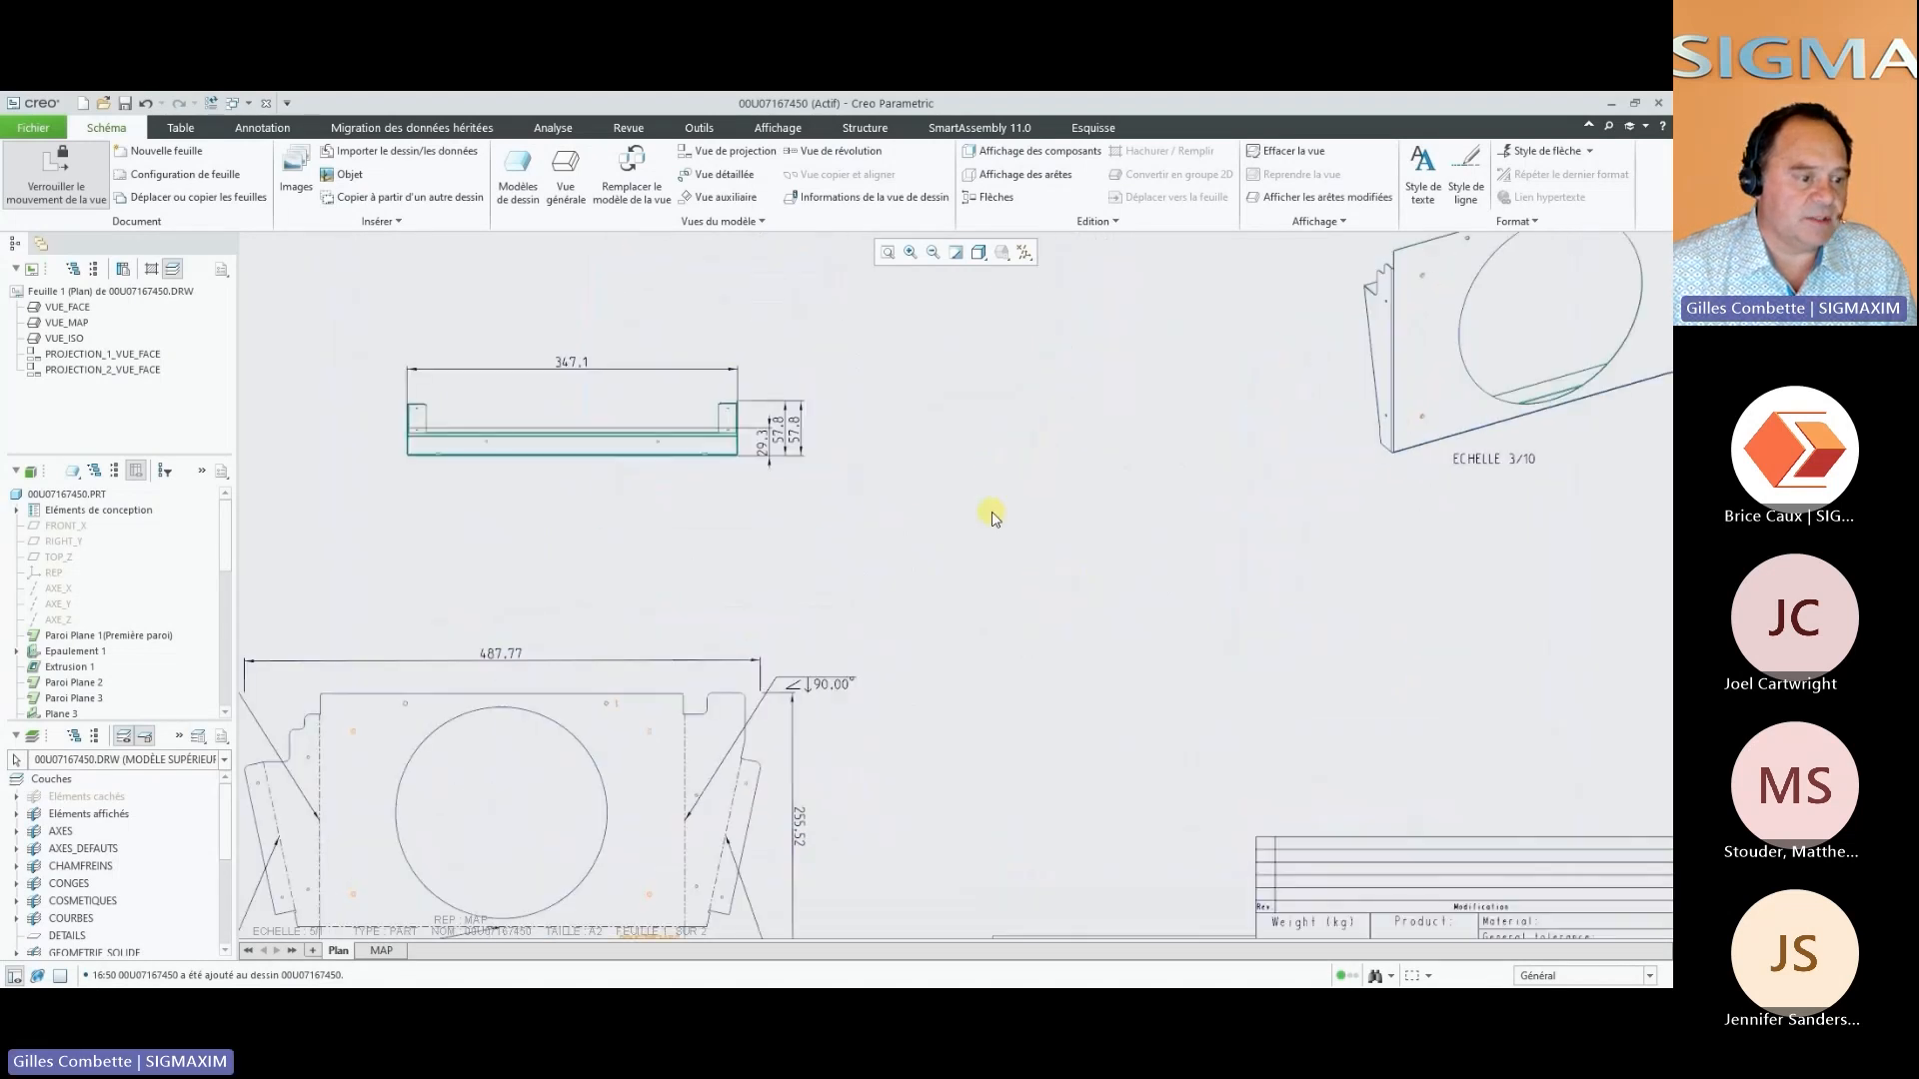
scroll(990, 516, "up", 2)
left_click(381, 950)
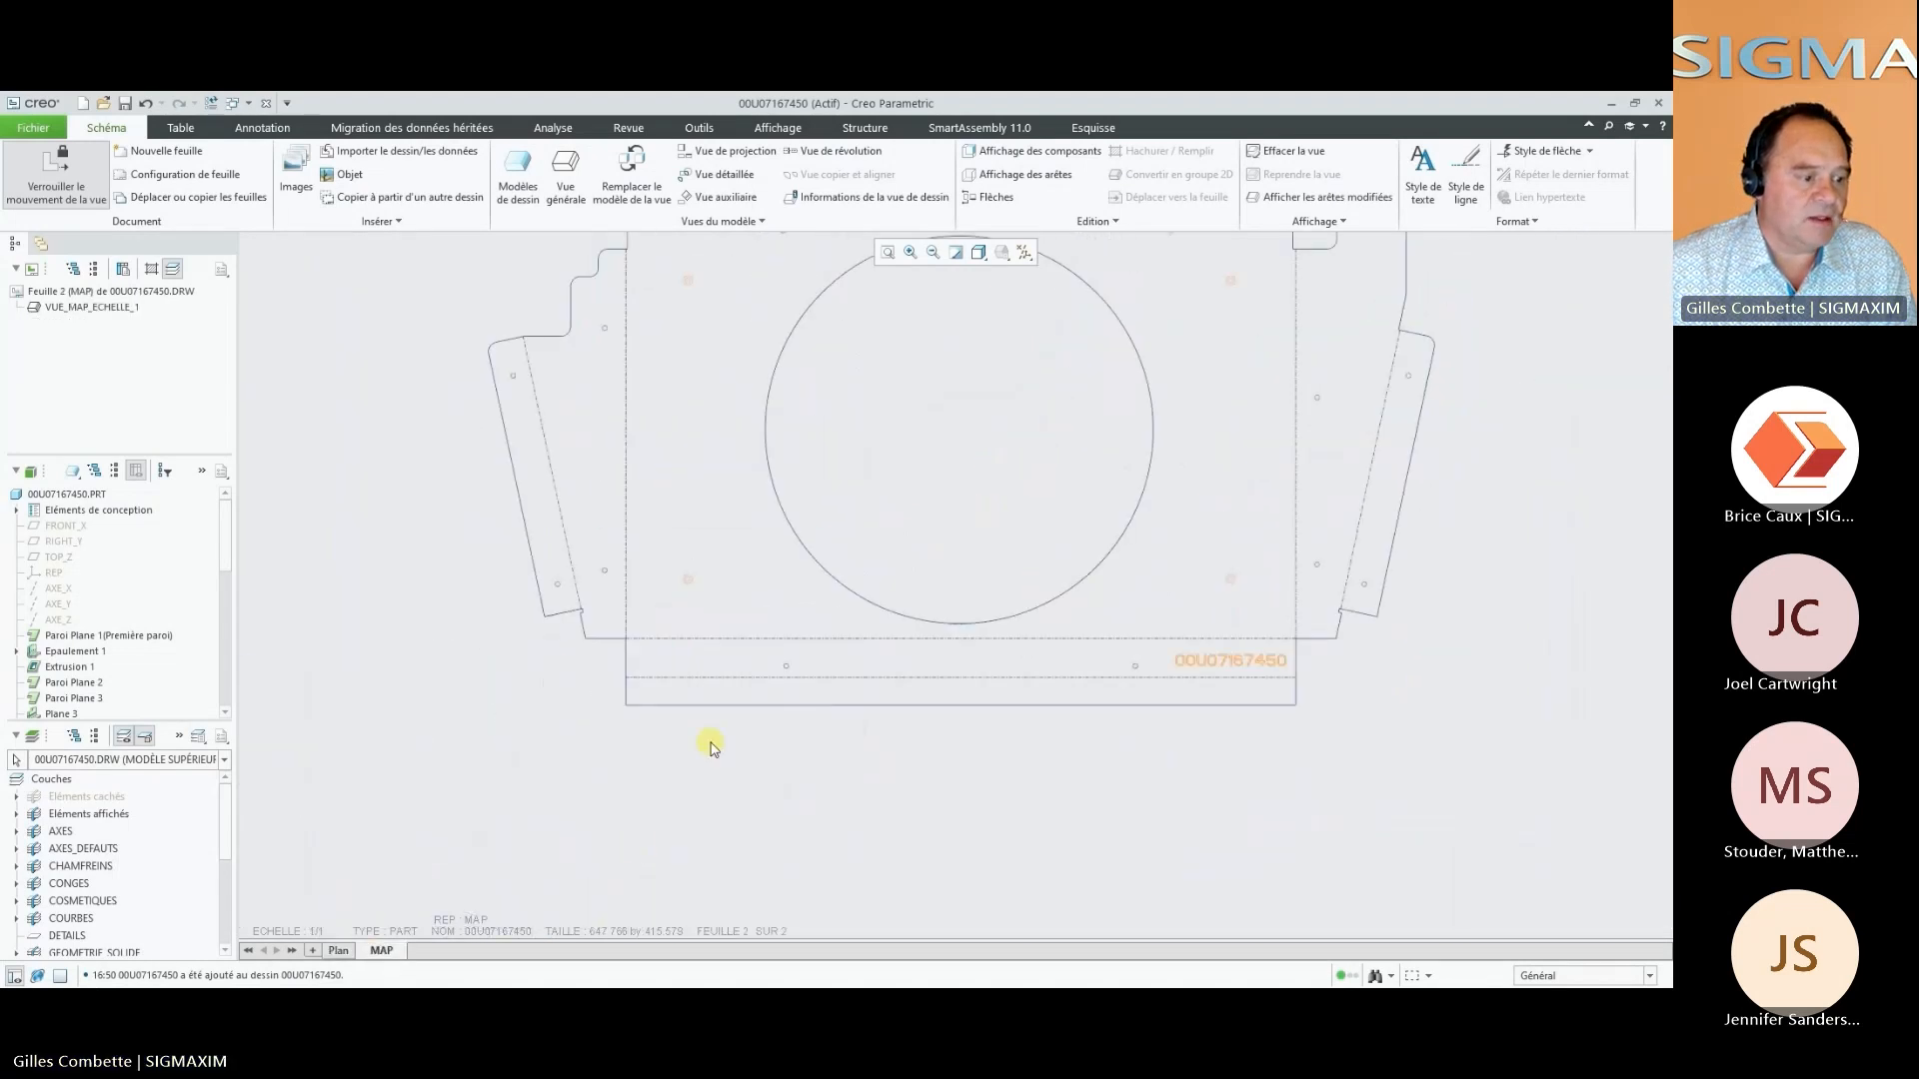
Close drawing 00U07167450 and view the Plan sheets of drawings 00U07167430 and 00U07167420 in turn
left_click(266, 104)
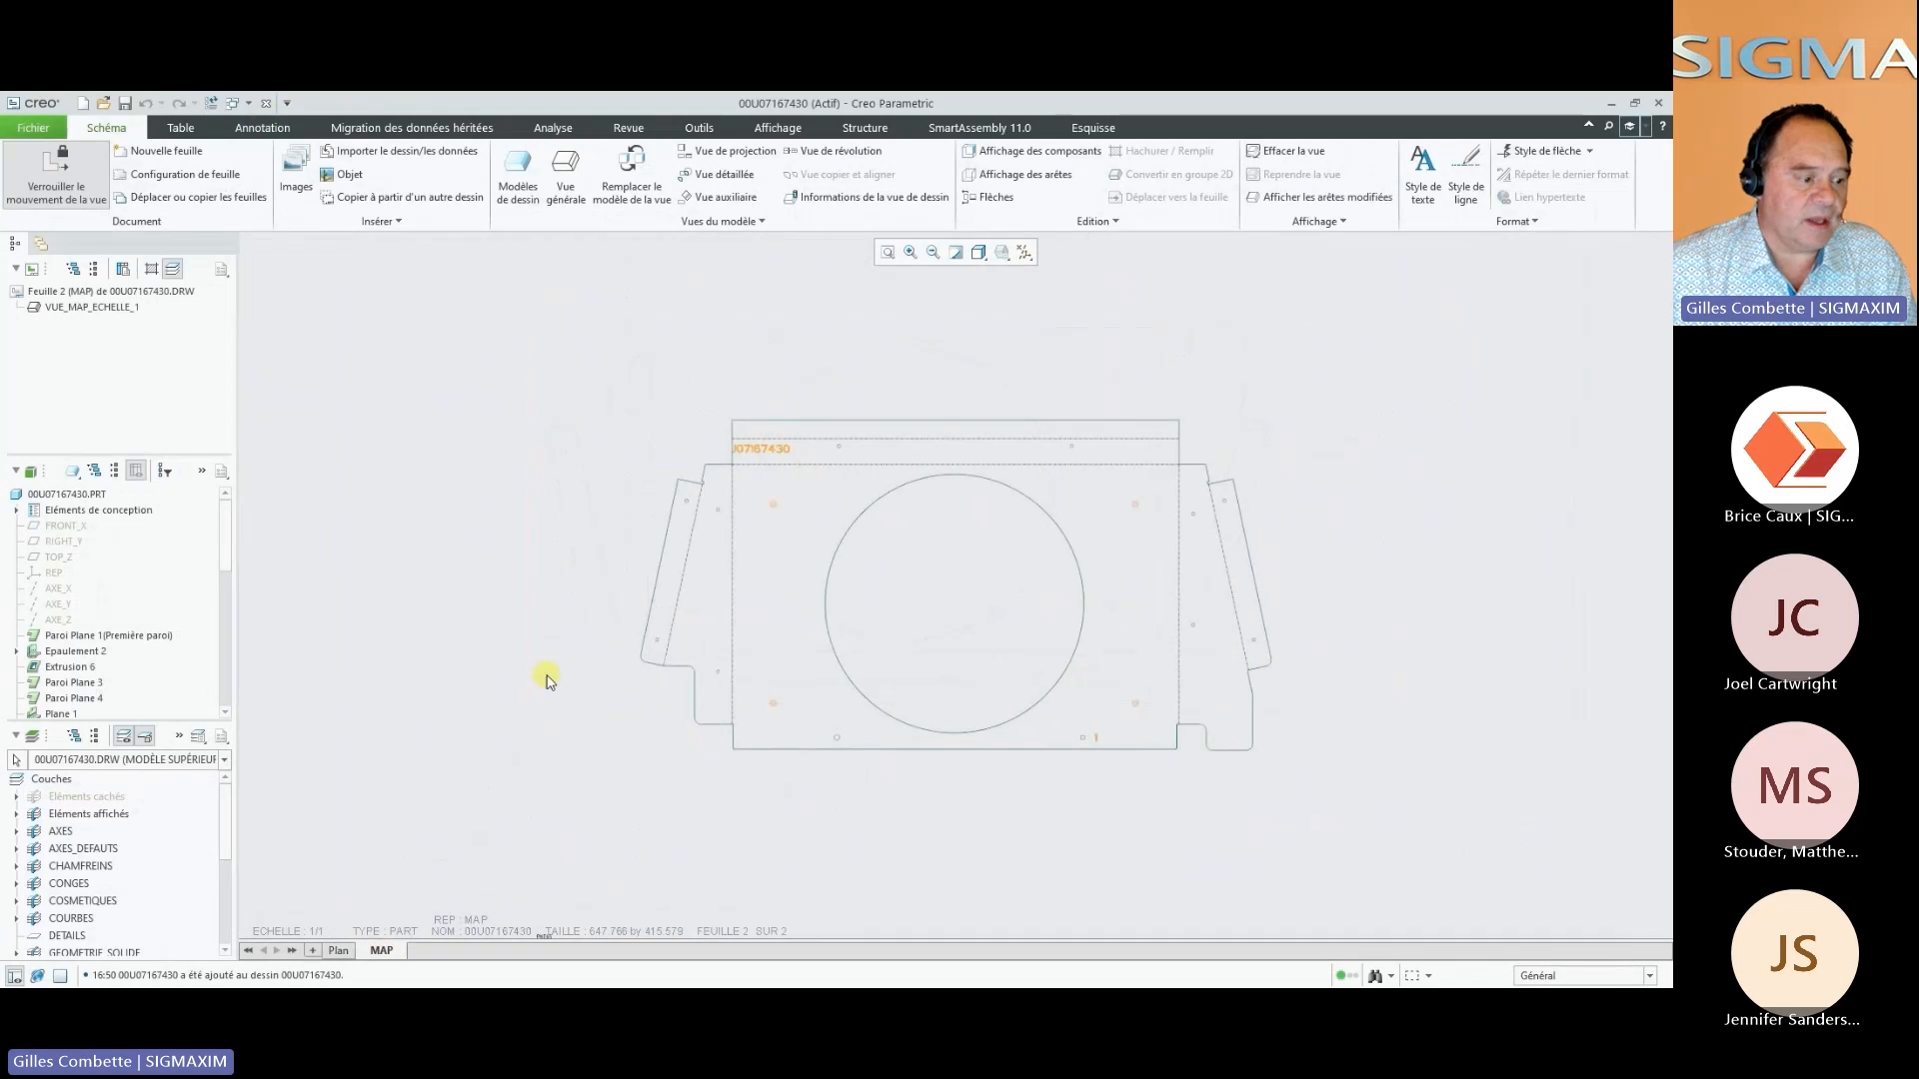
left_click(339, 950)
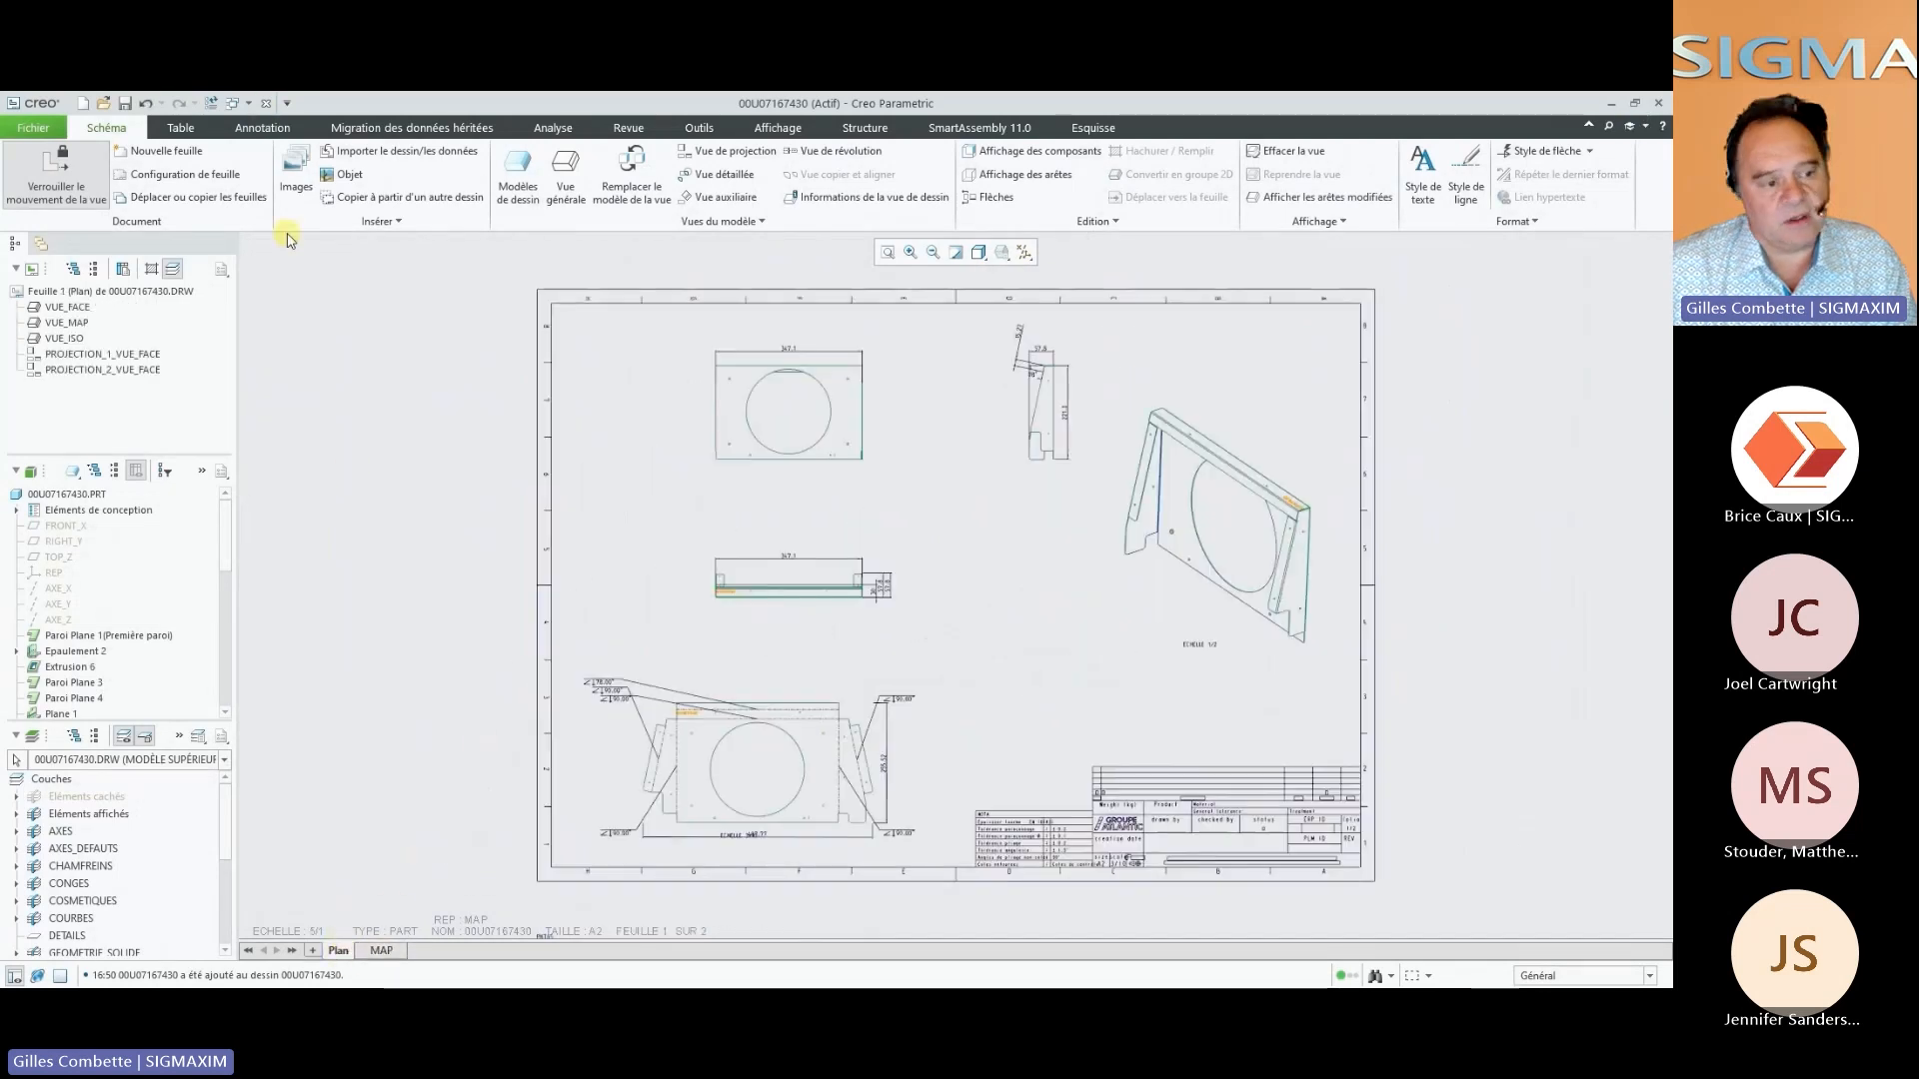
left_click(266, 104)
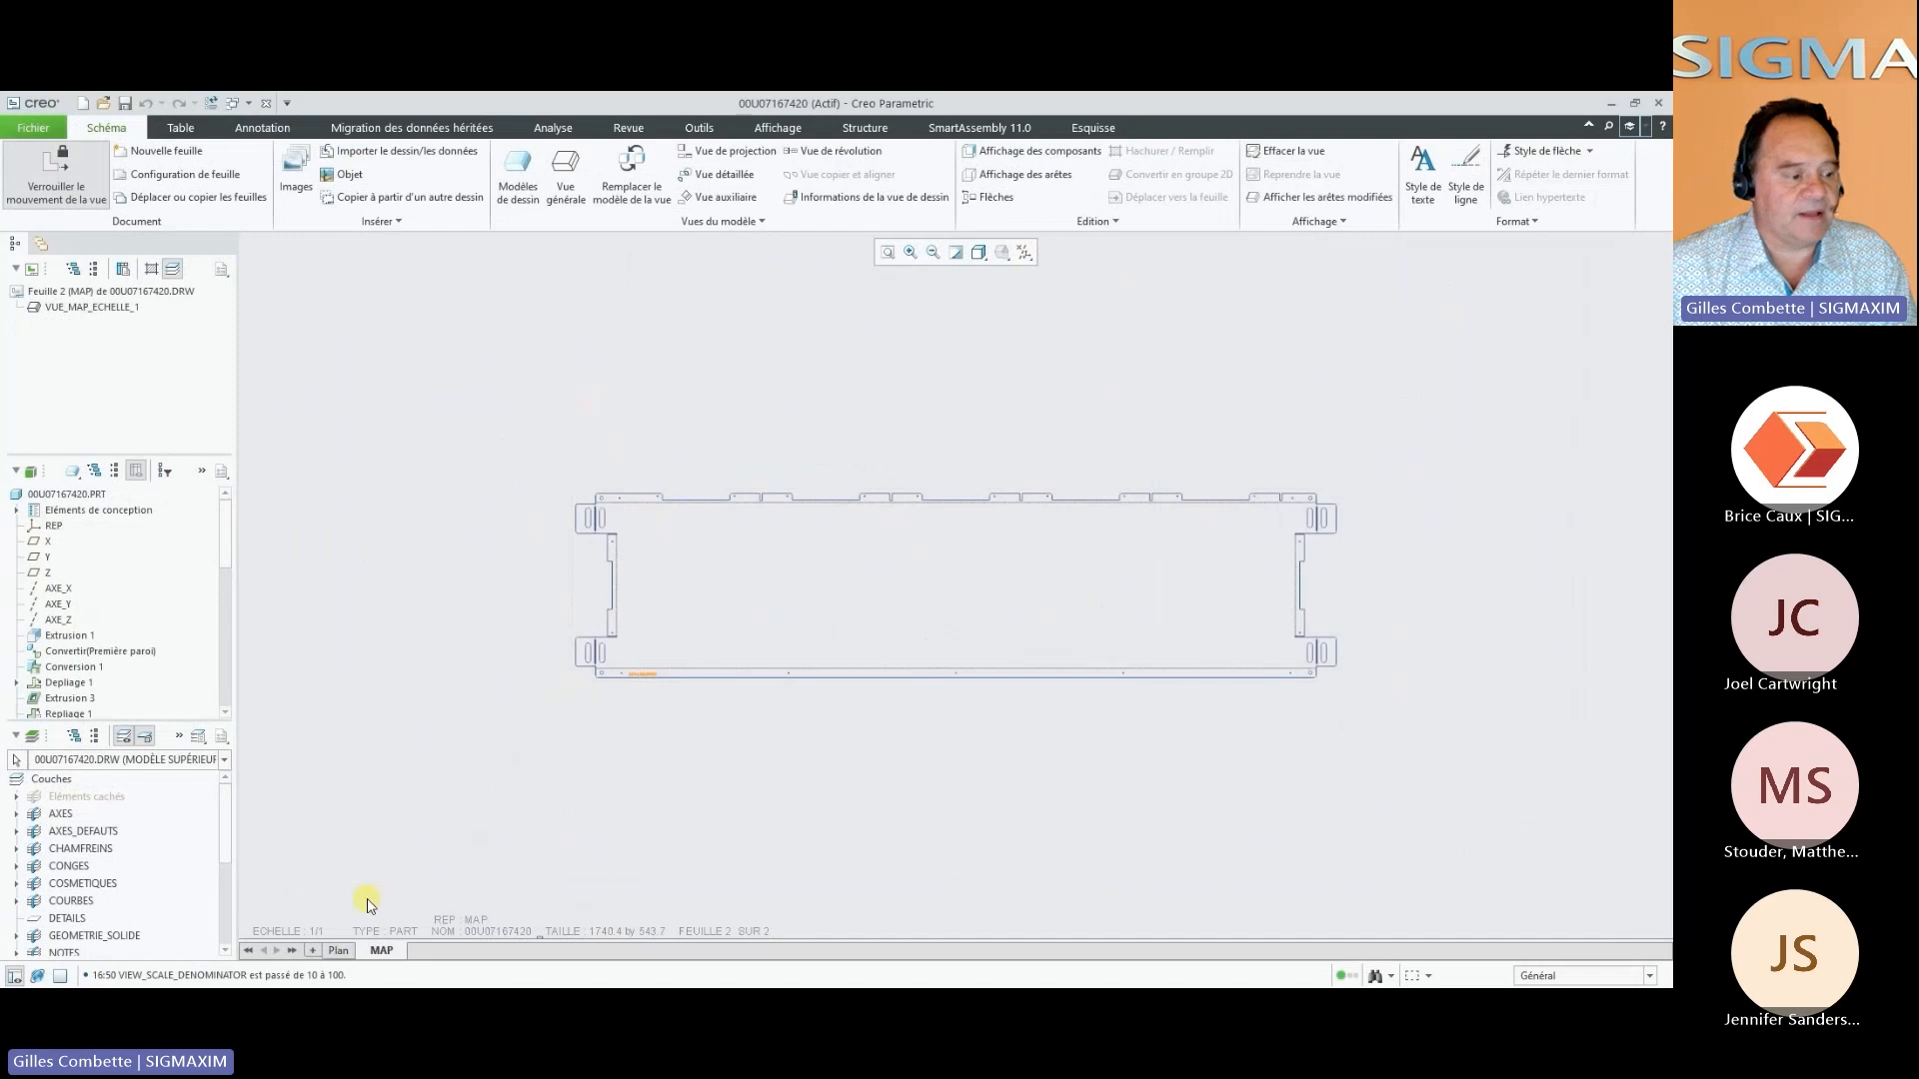
left_click(338, 949)
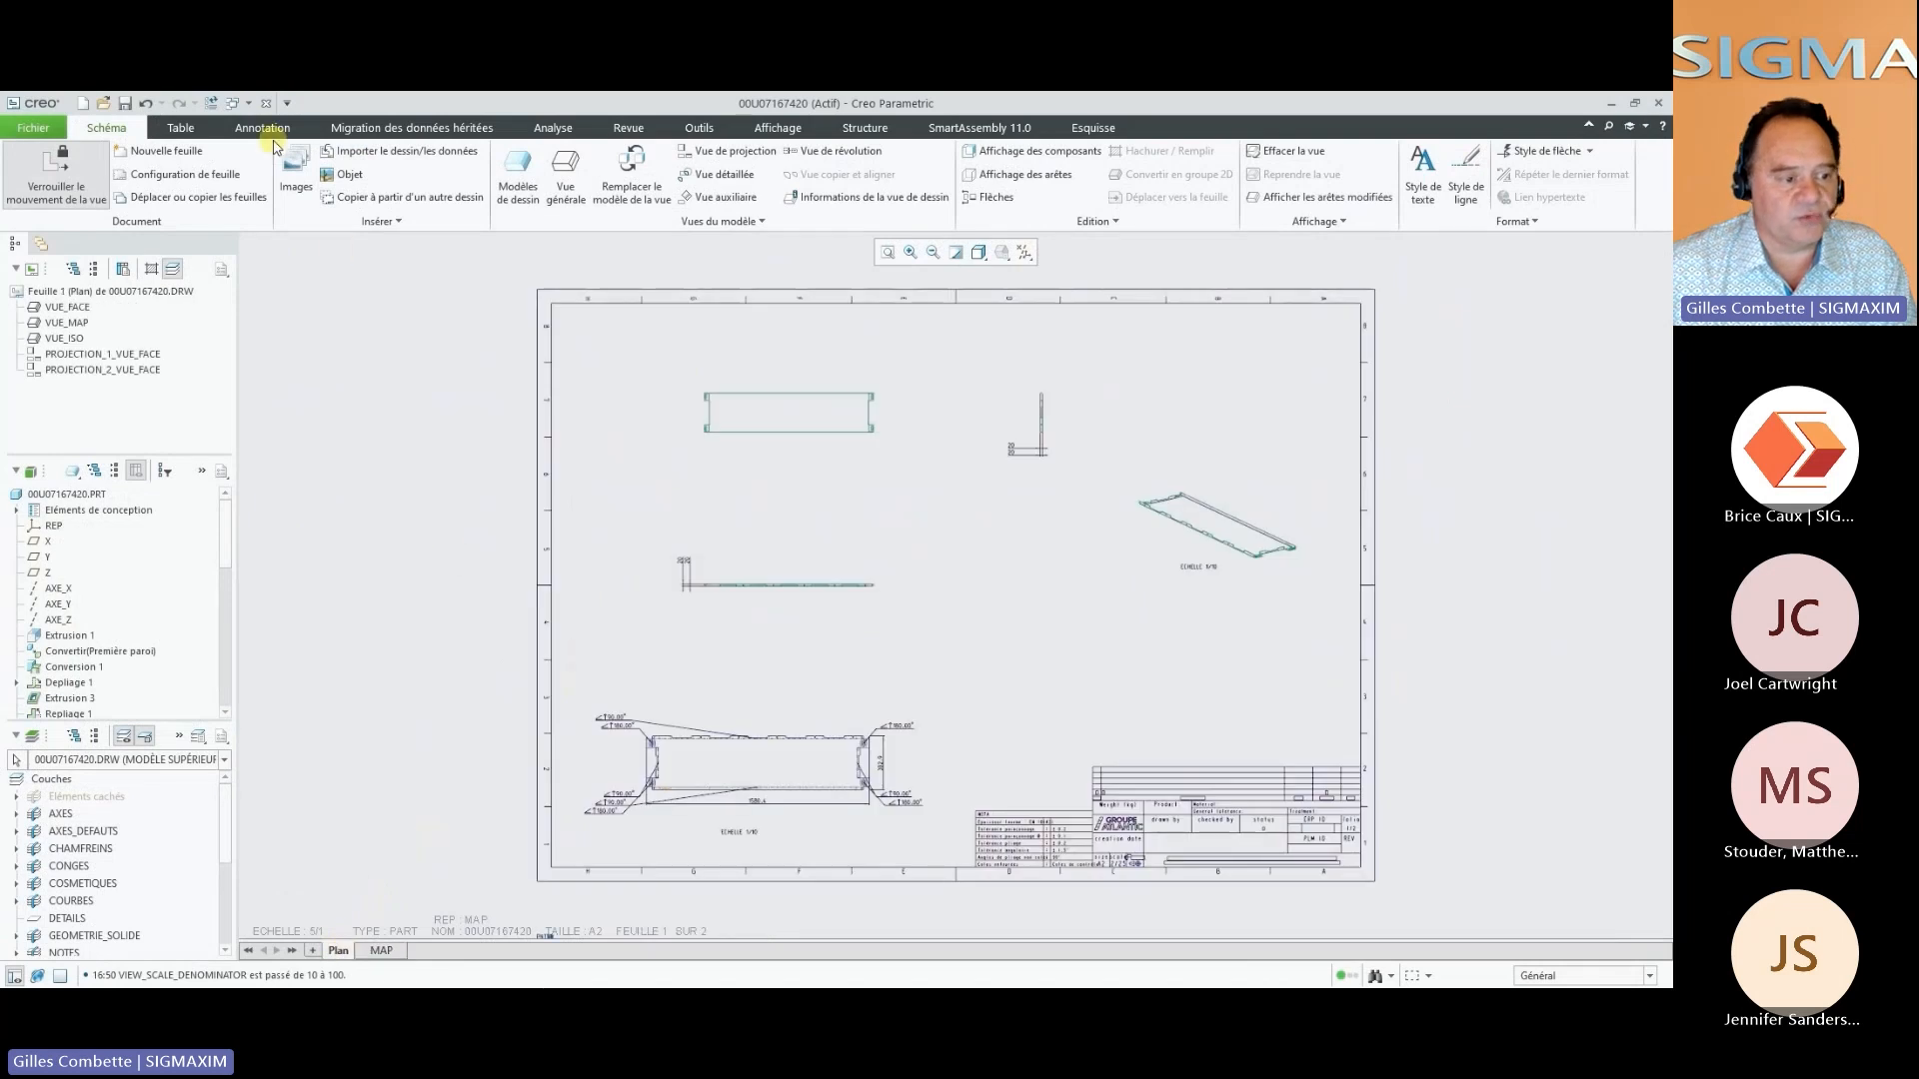
Close drawing 00U07167420 and view the Plan sheets of drawings 00U07167400 and 00U07691510 in turn
left_click(265, 104)
left_click(339, 949)
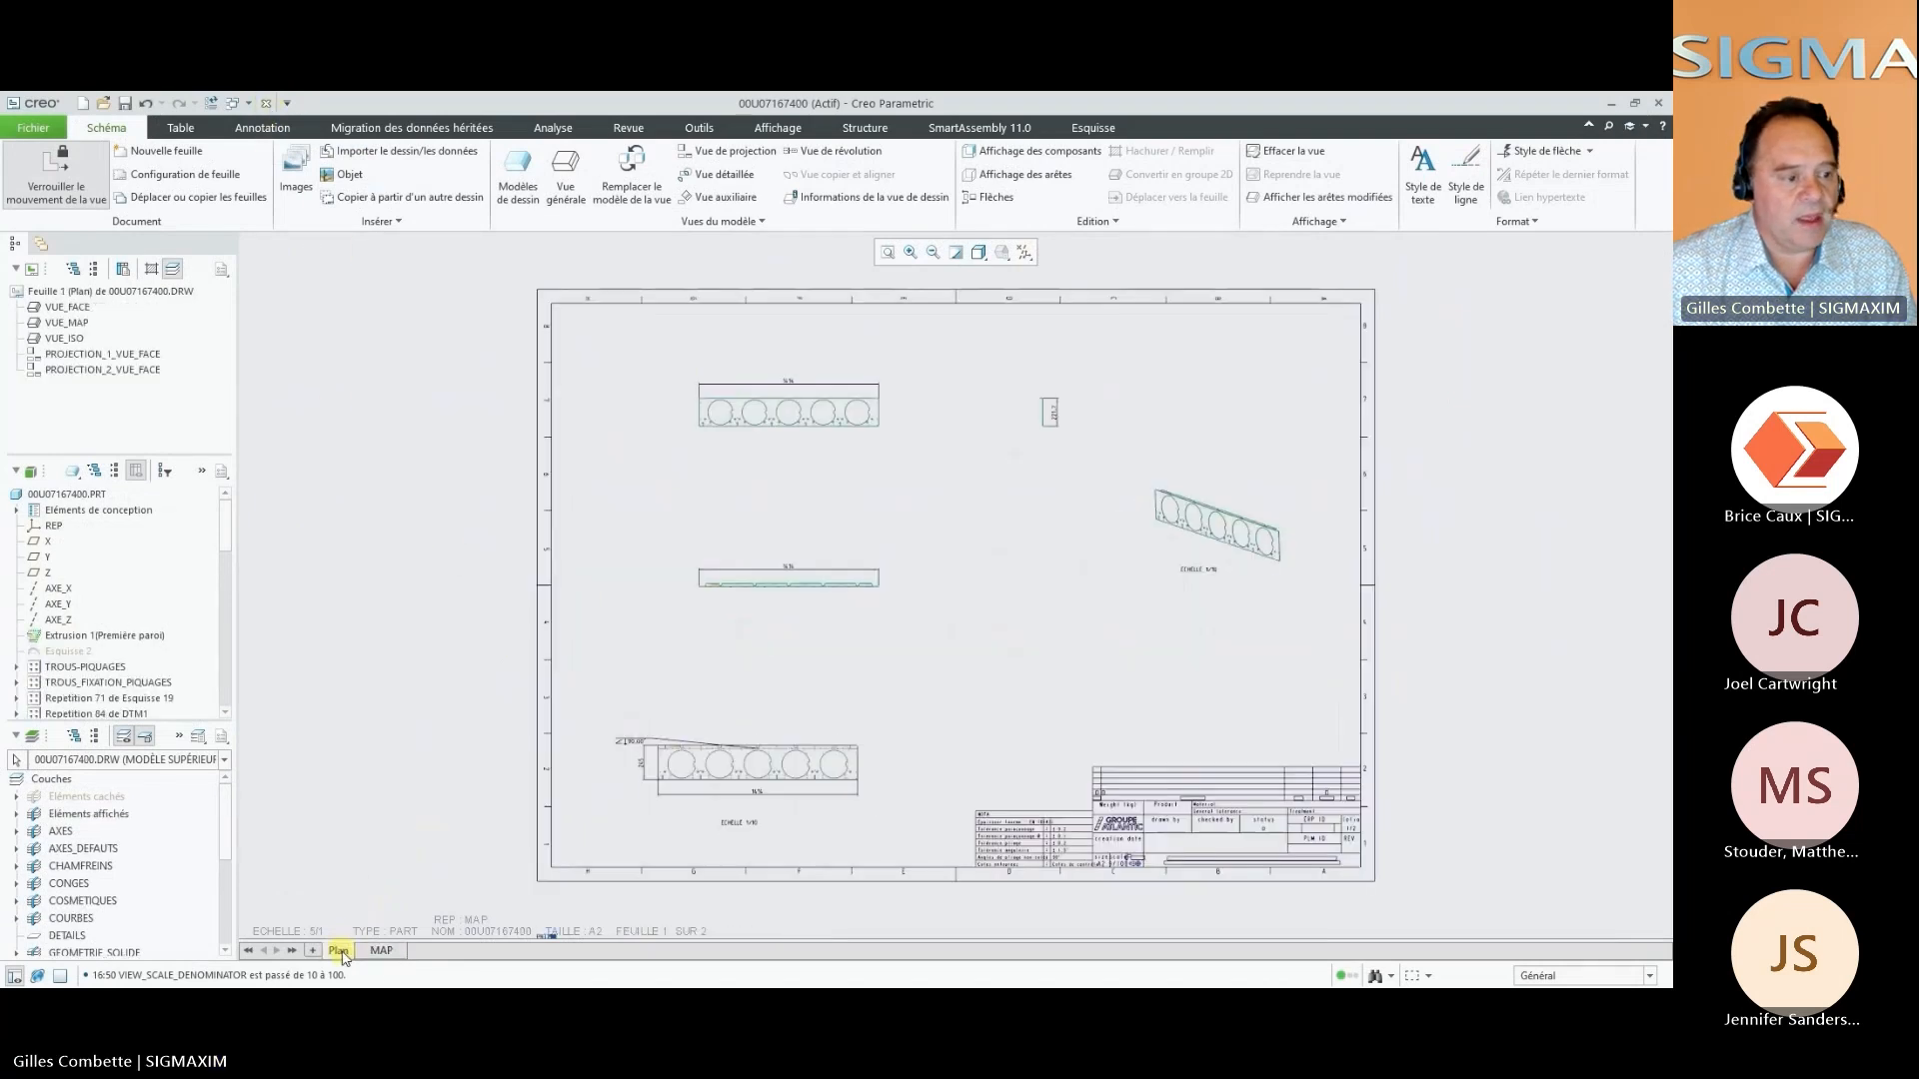
left_click(266, 104)
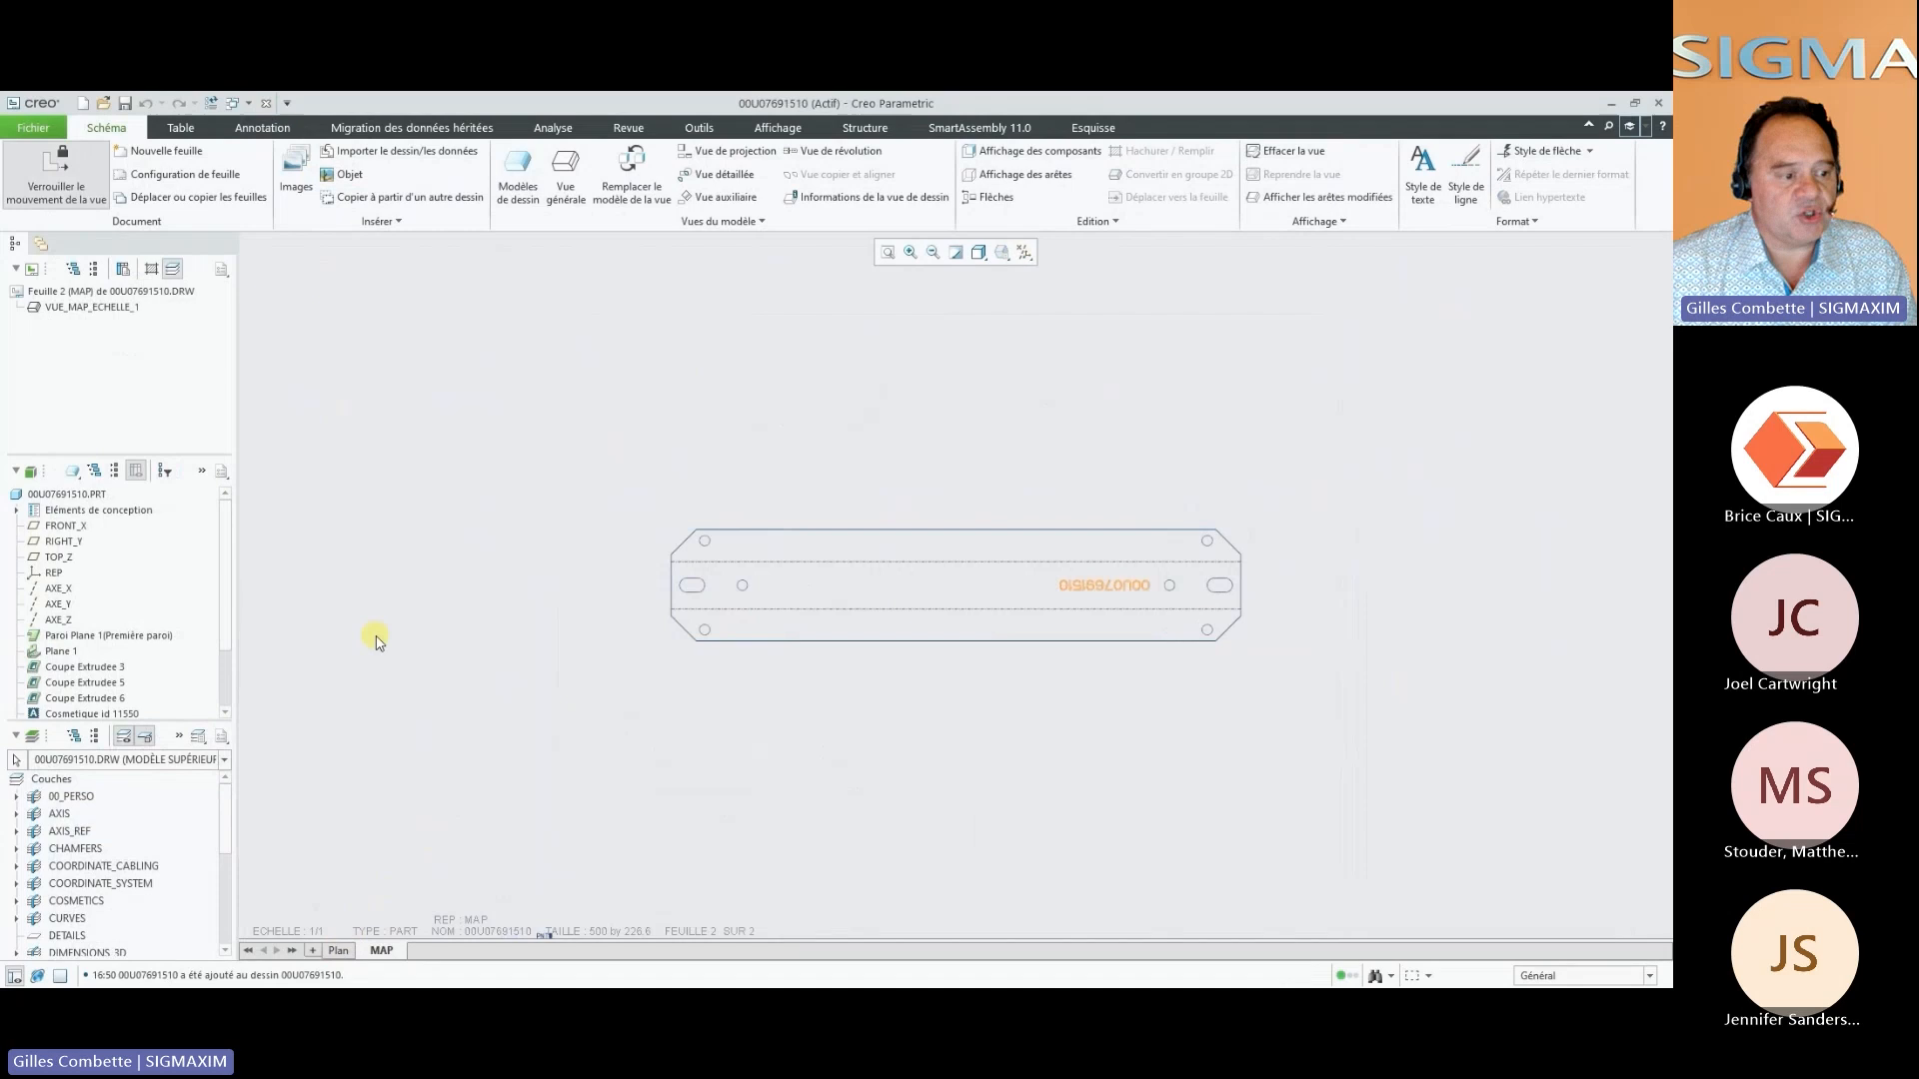
left_click(336, 950)
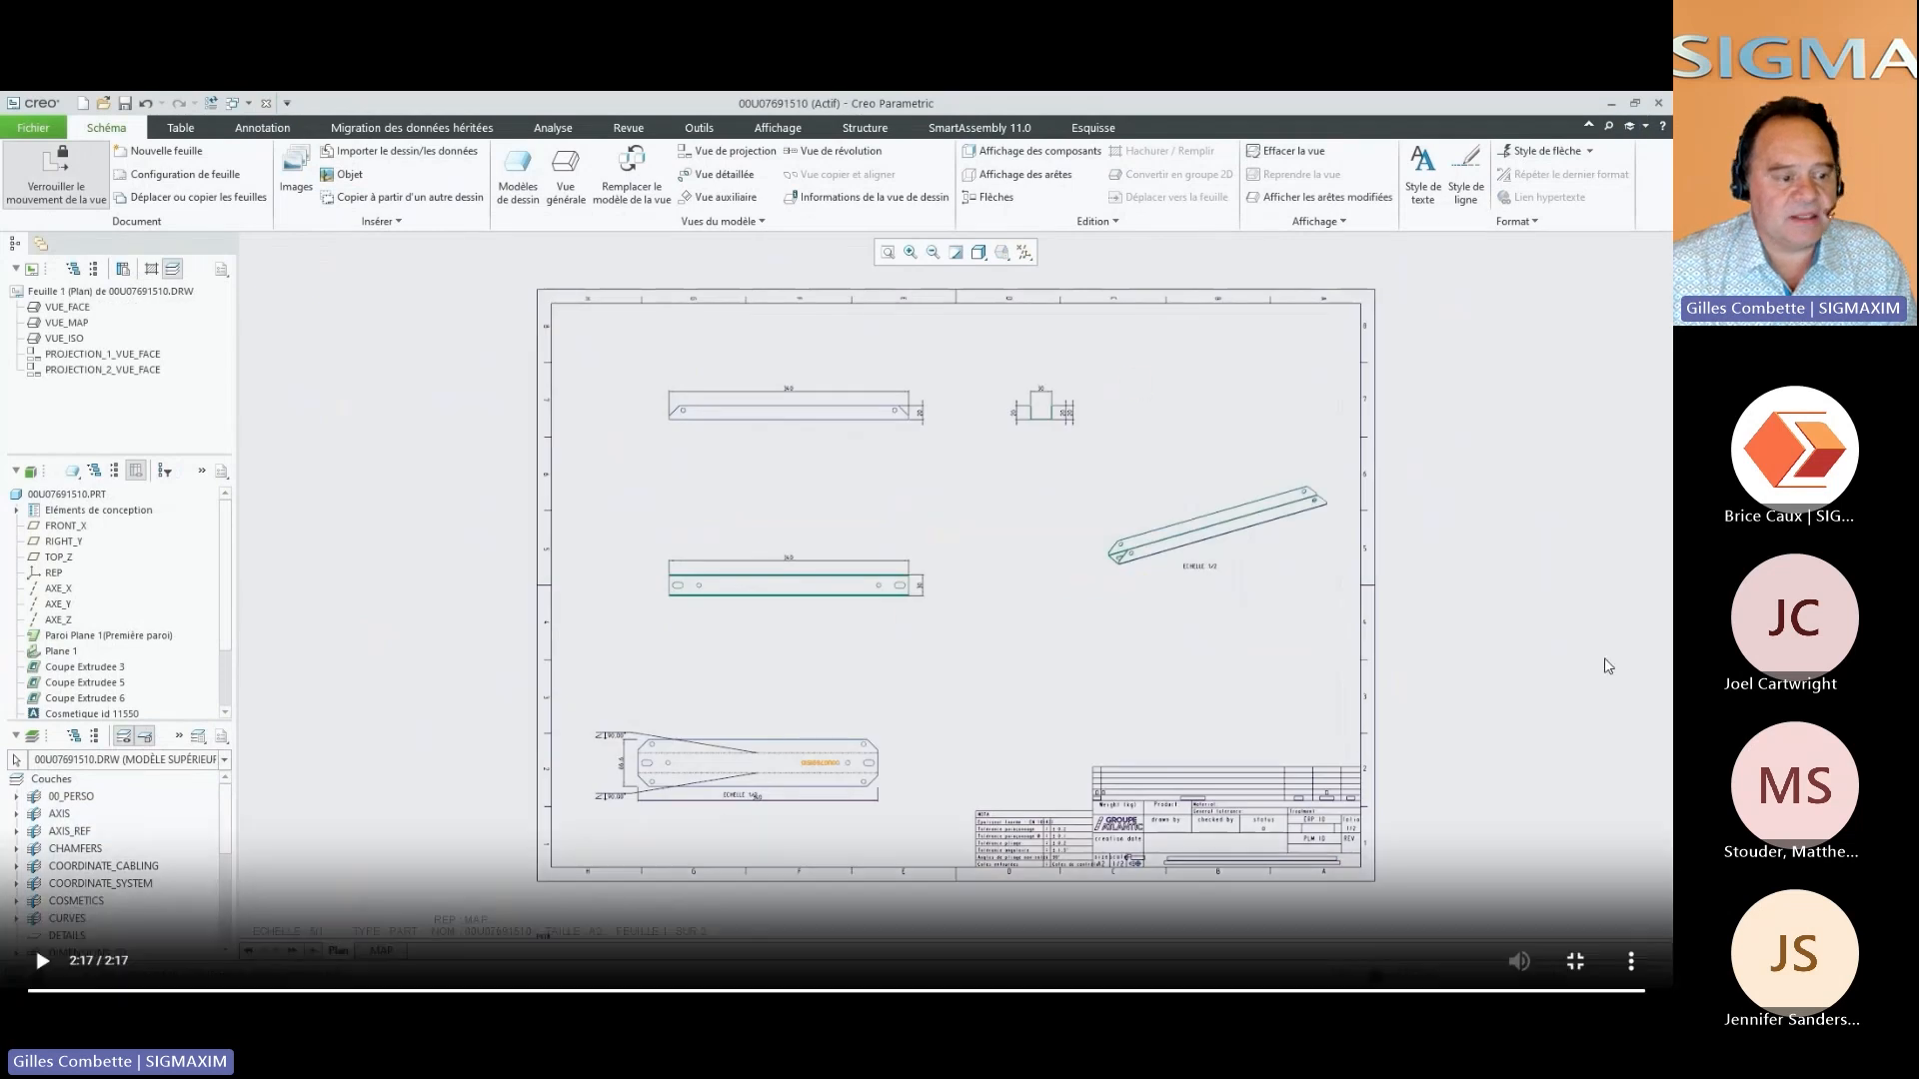